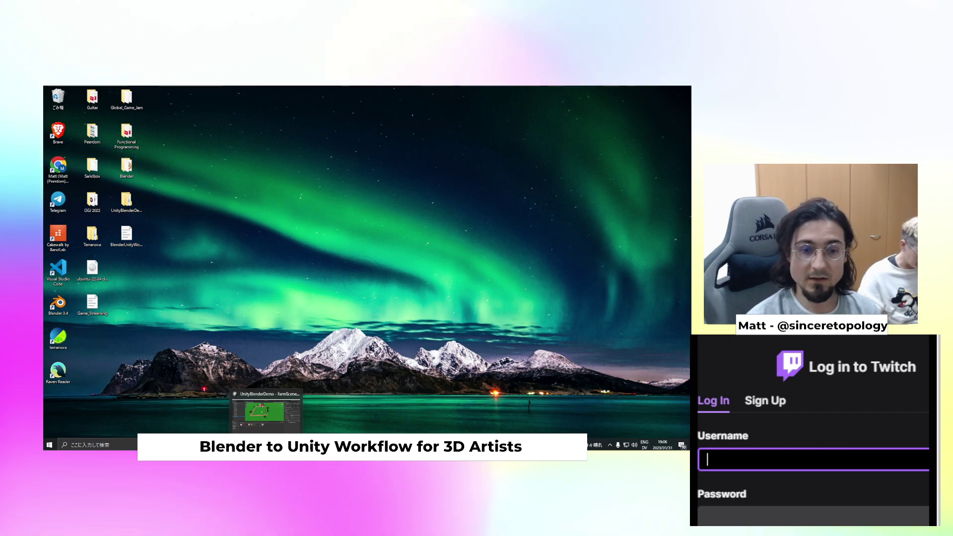
# Switch to the UnityBlenderDemo project in Unity and examine the farm scene with its barn, fences, shrubs and bunny
pyautogui.click(266, 444)
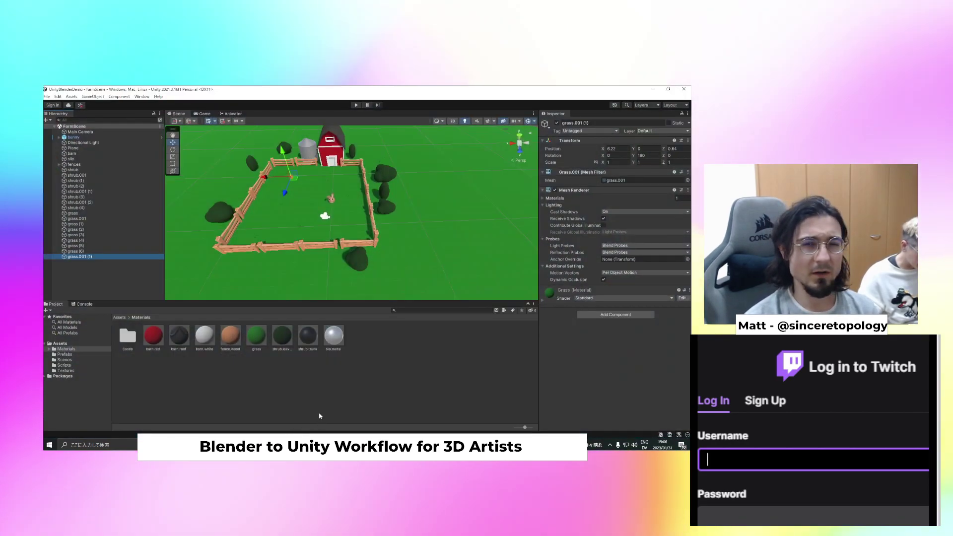
pyautogui.scroll(5, 346, 265)
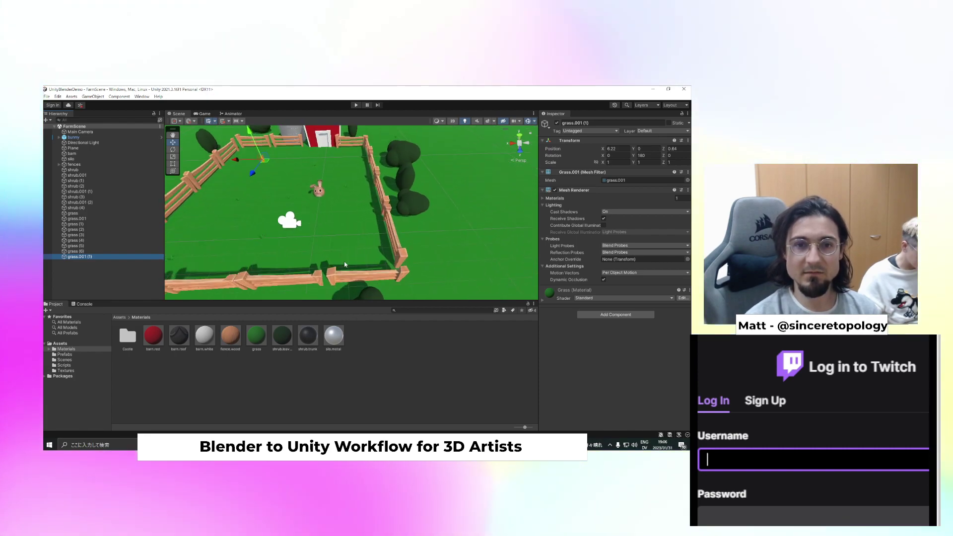
pyautogui.scroll(2, 345, 264)
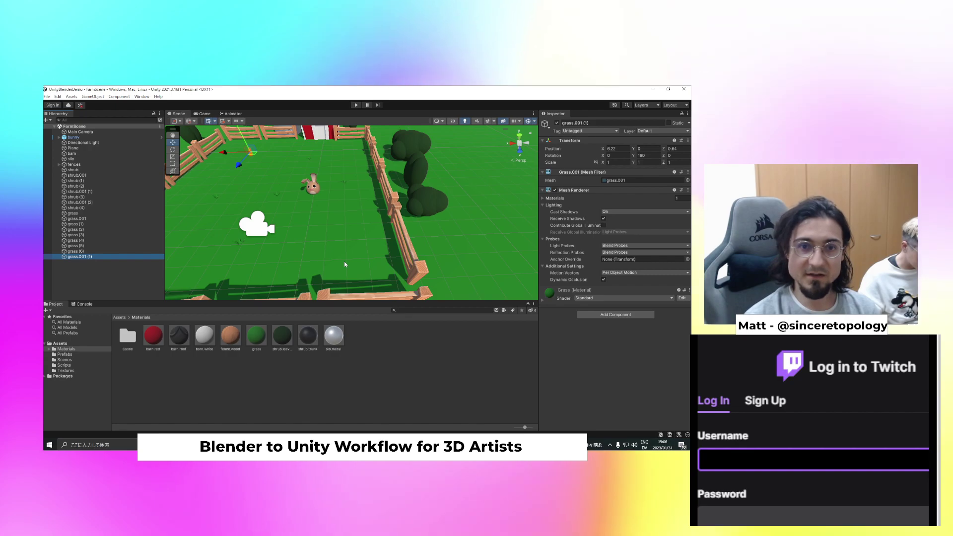
pyautogui.moveTo(341, 218)
pyautogui.mouseDown(button='middle')
pyautogui.moveTo(360, 232)
pyautogui.moveTo(349, 224)
pyautogui.mouseUp(button='middle')
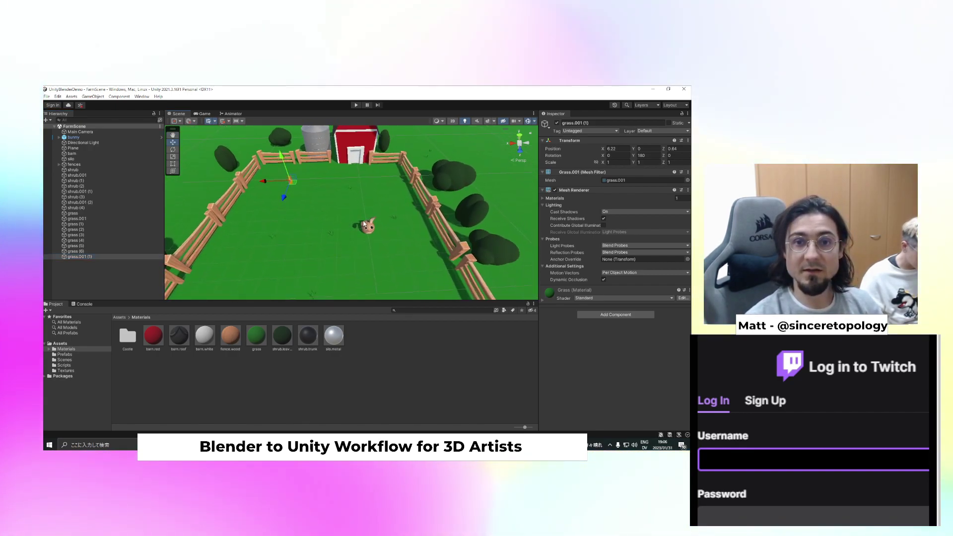
pyautogui.scroll(-5, 355, 196)
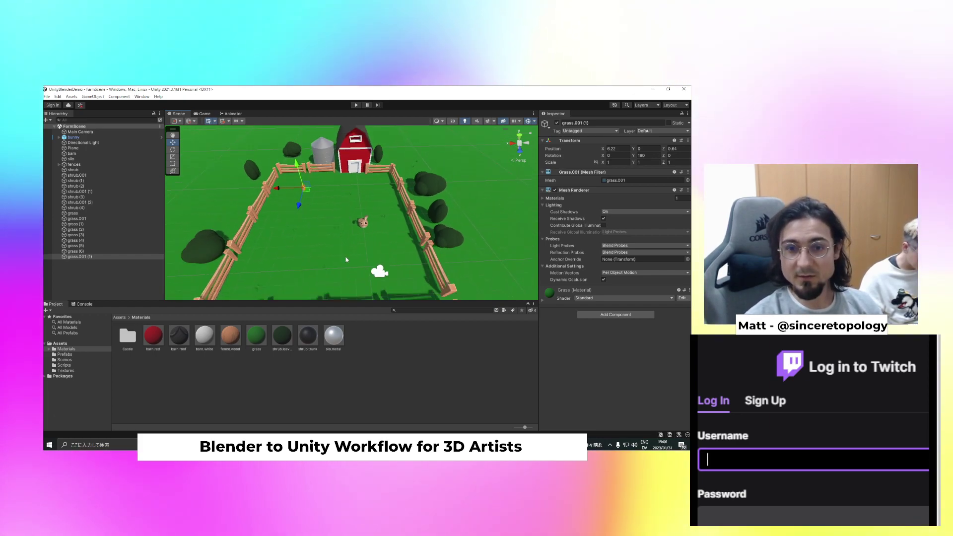
pyautogui.scroll(-2, 355, 254)
pyautogui.moveTo(363, 257); pyautogui.dragTo(355, 208, button='middle')
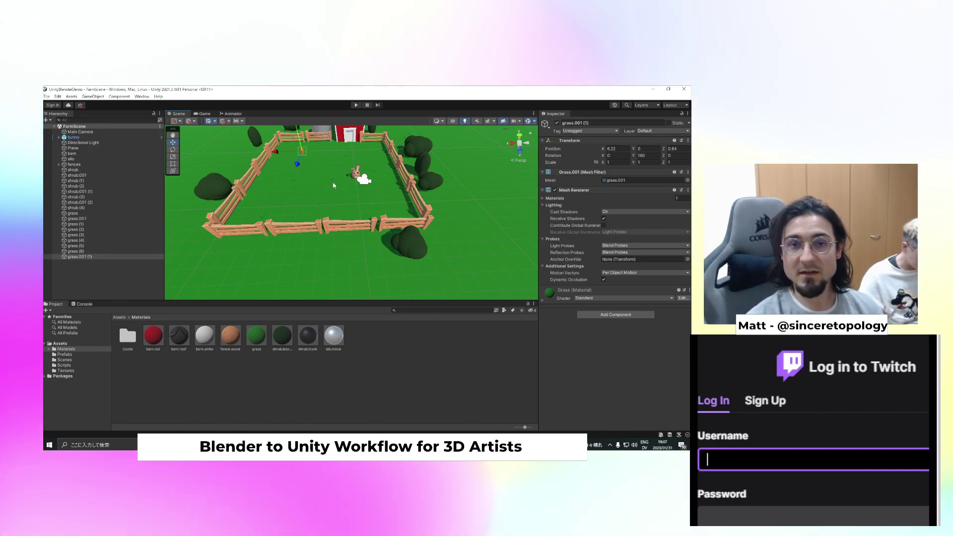
pyautogui.scroll(-1, 331, 200)
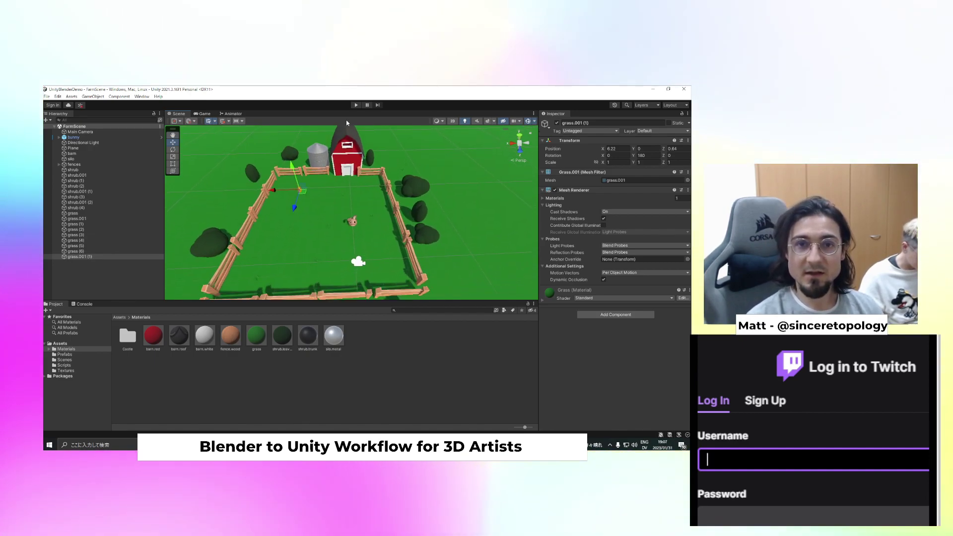
# Run the farm scene in play mode, try out the bunny character, and stop playback
pyautogui.click(356, 104)
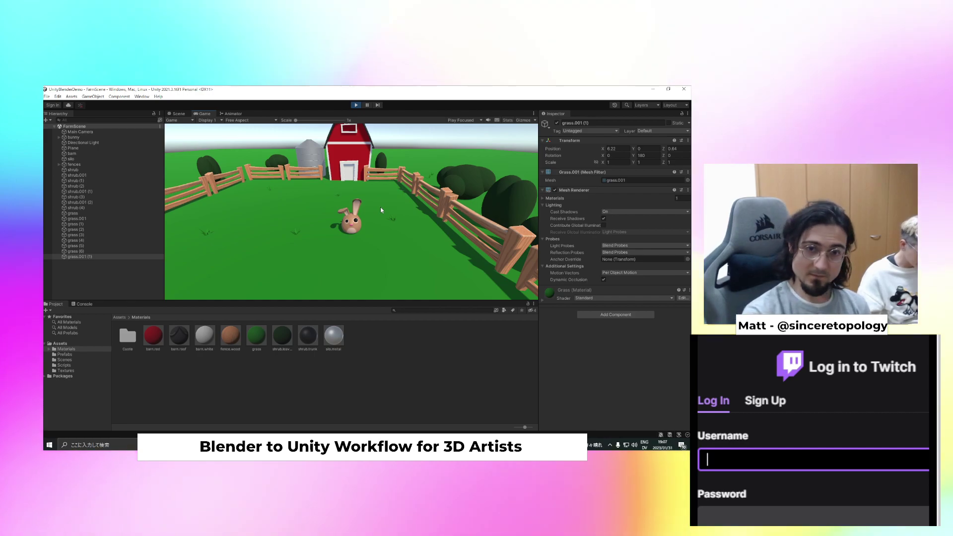
pyautogui.press('space')
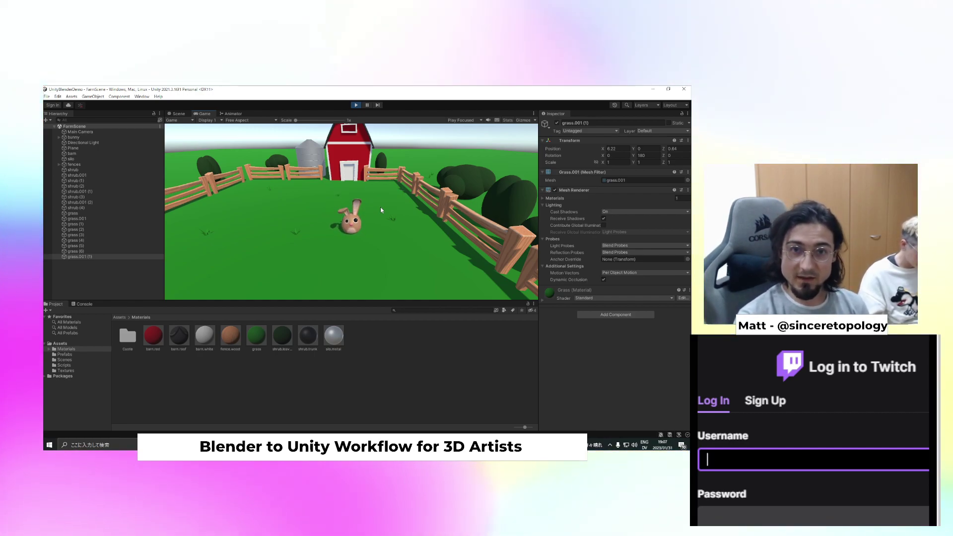
pyautogui.click(356, 105)
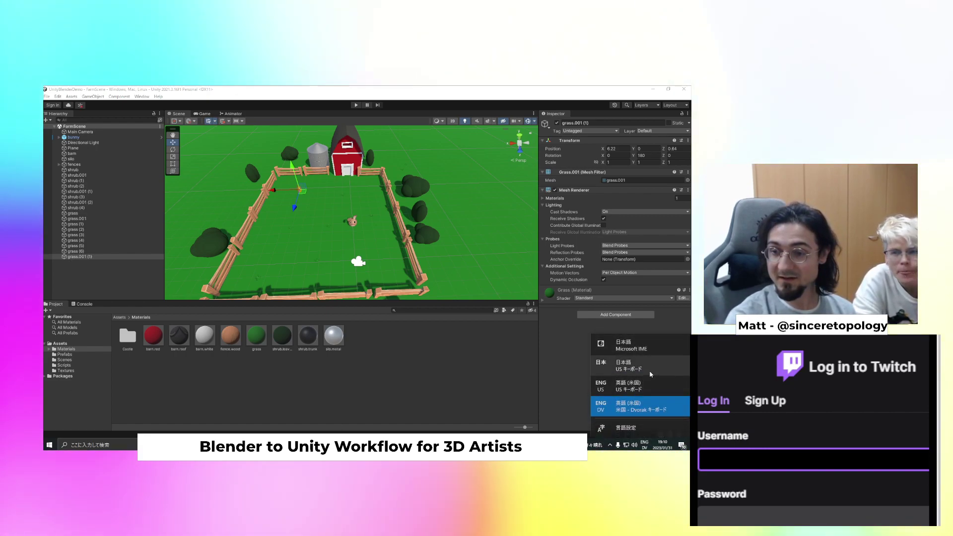
# Set the keyboard input to the English US layout and close the farm scene's editor window
pyautogui.click(648, 393)
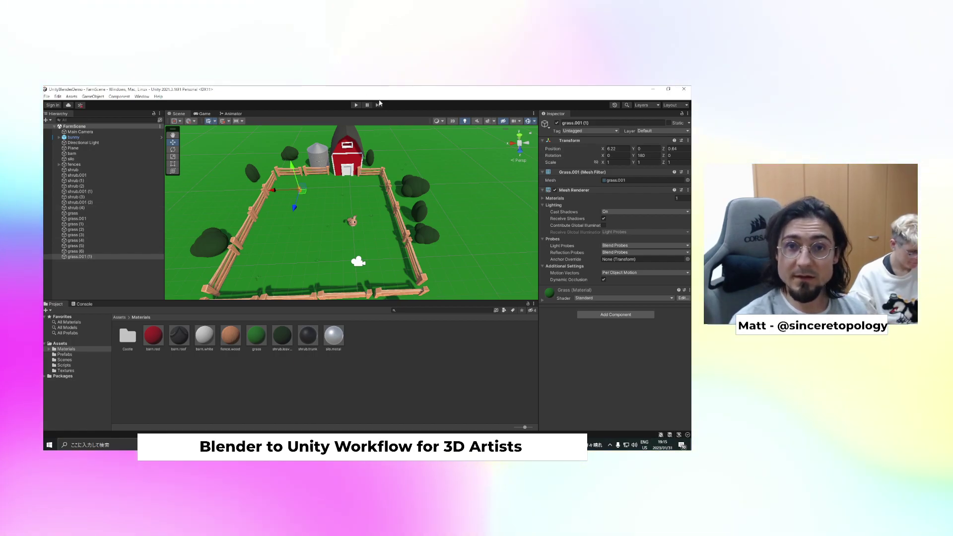
pyautogui.click(688, 89)
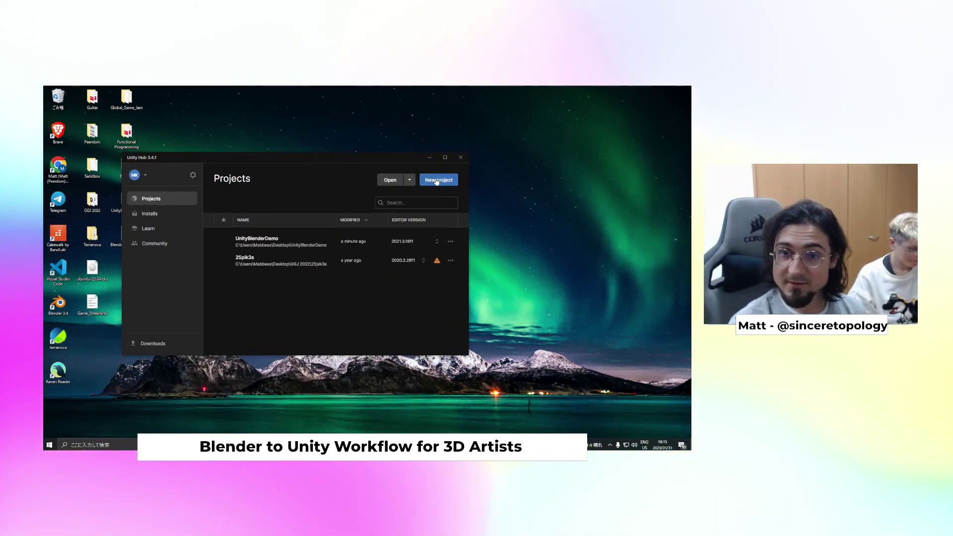
# Set up a new project in Unity Hub with the 3D Core template and name it GGJWorkshop
pyautogui.click(437, 181)
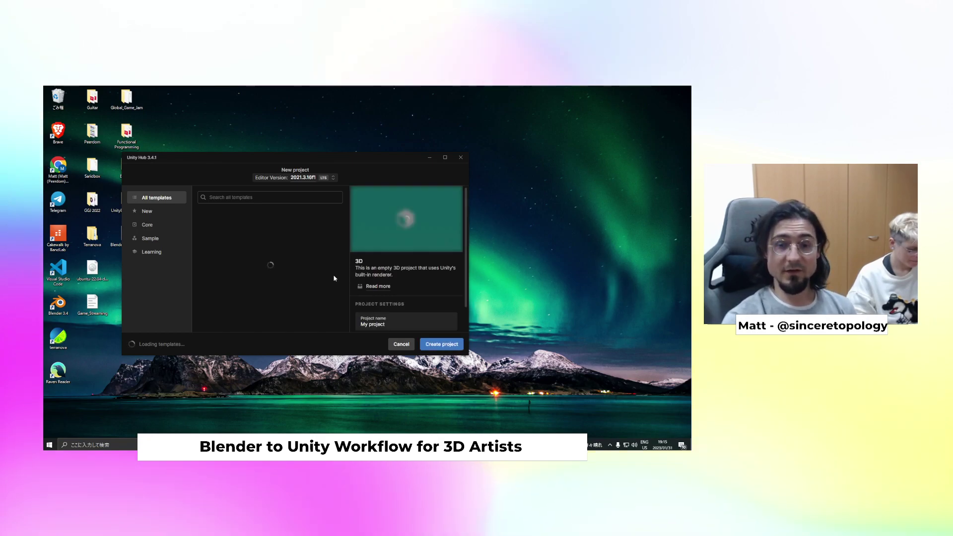
pyautogui.moveTo(317, 161); pyautogui.dragTo(398, 161)
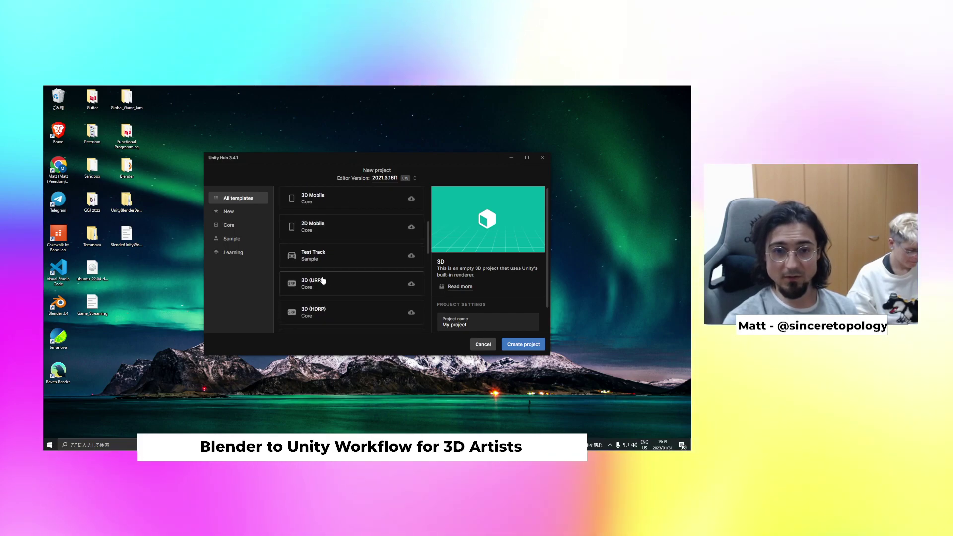
pyautogui.scroll(1, 369, 278)
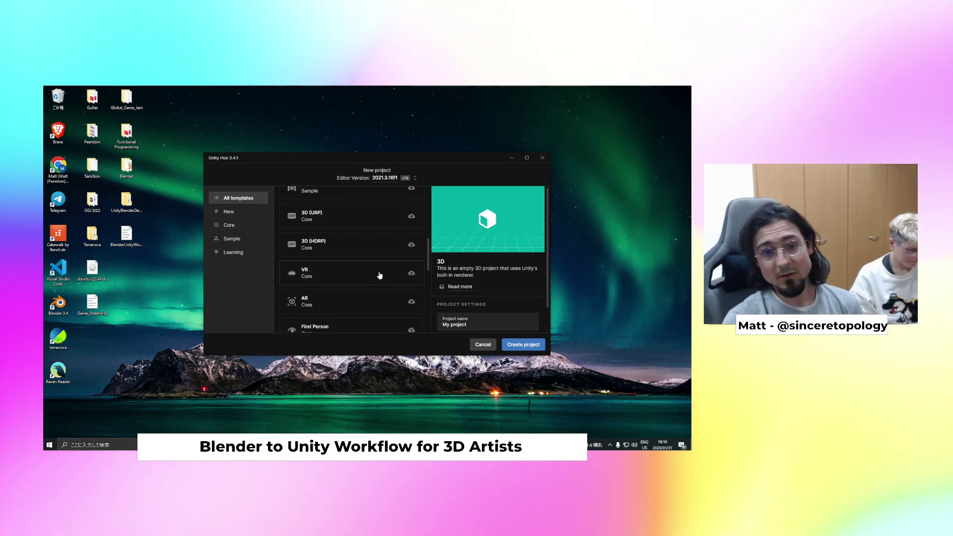
pyautogui.scroll(2, 342, 239)
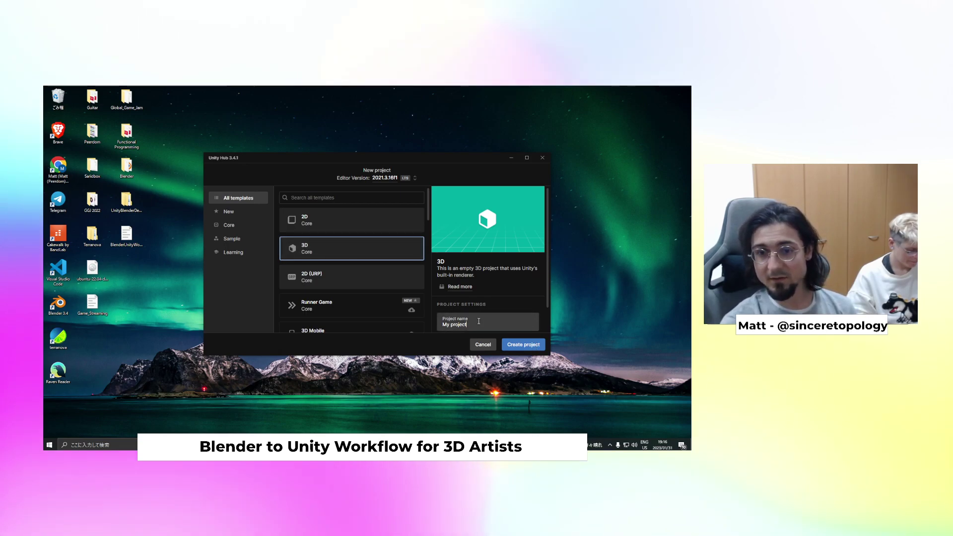
pyautogui.scroll(-1, 481, 319)
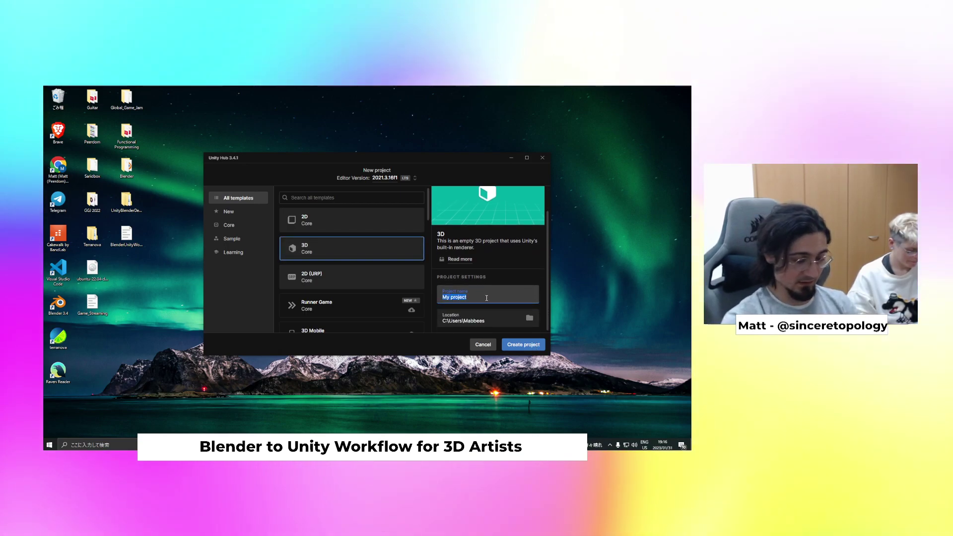
pyautogui.press('BackSpace')
pyautogui.press('BackSpace')
pyautogui.write('GG')
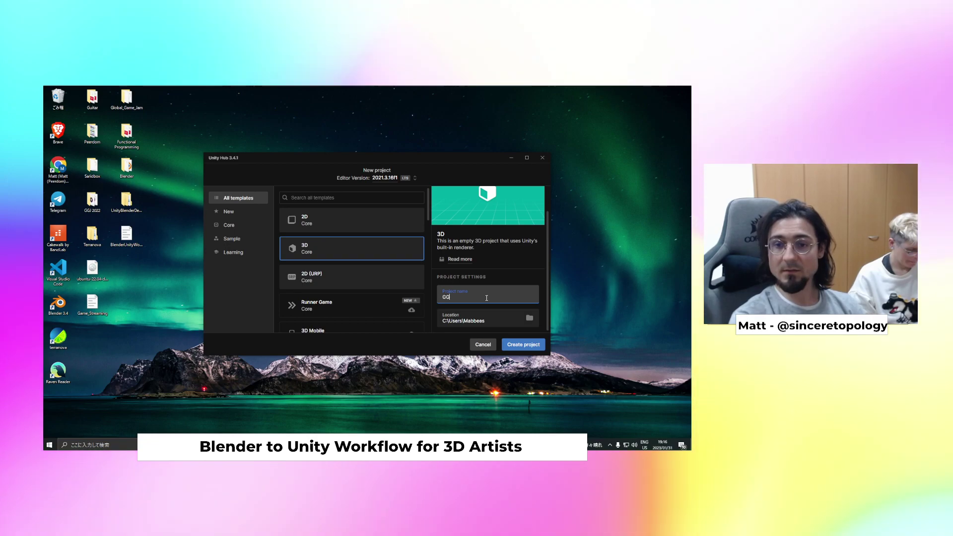
pyautogui.write('JWorkshop')
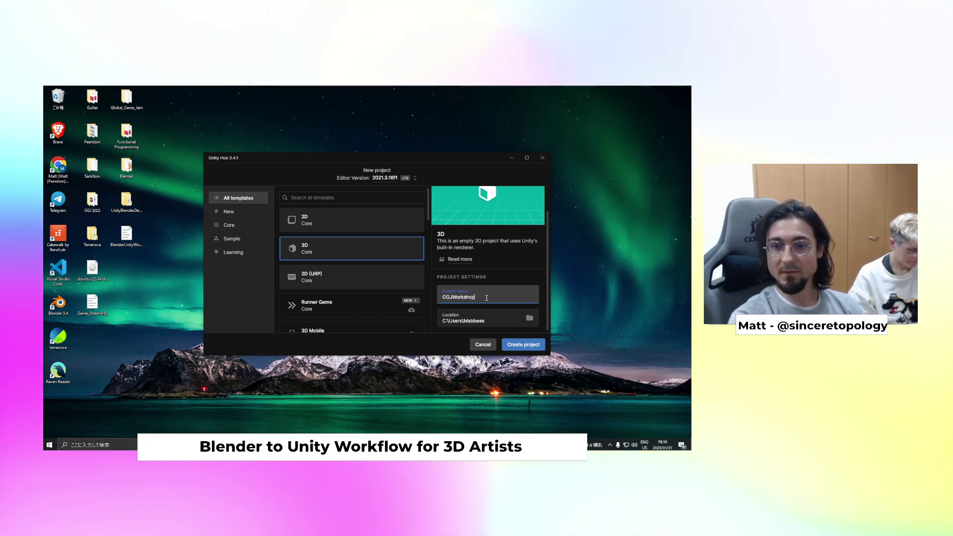
# Set the new project's location to the Desktop folder and create the project
pyautogui.click(529, 318)
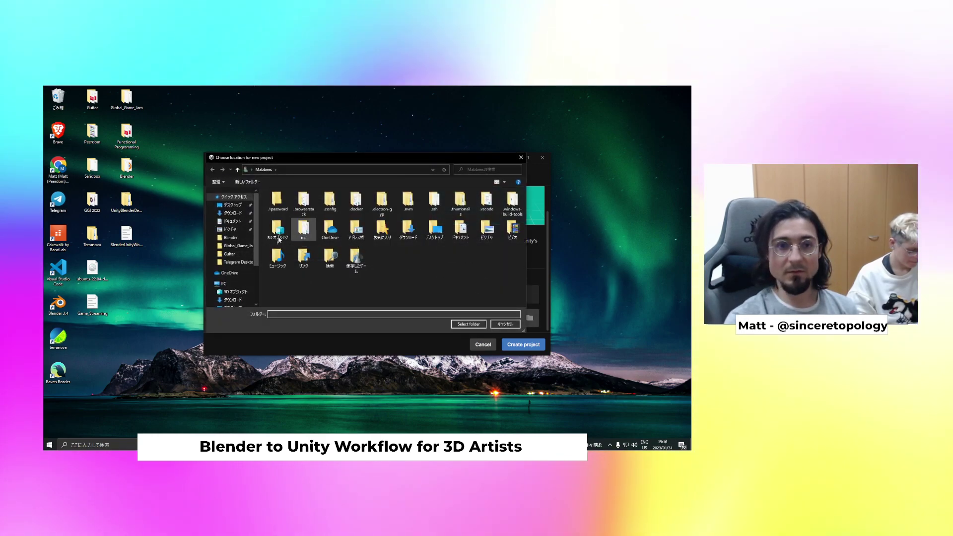
pyautogui.click(233, 206)
pyautogui.click(468, 324)
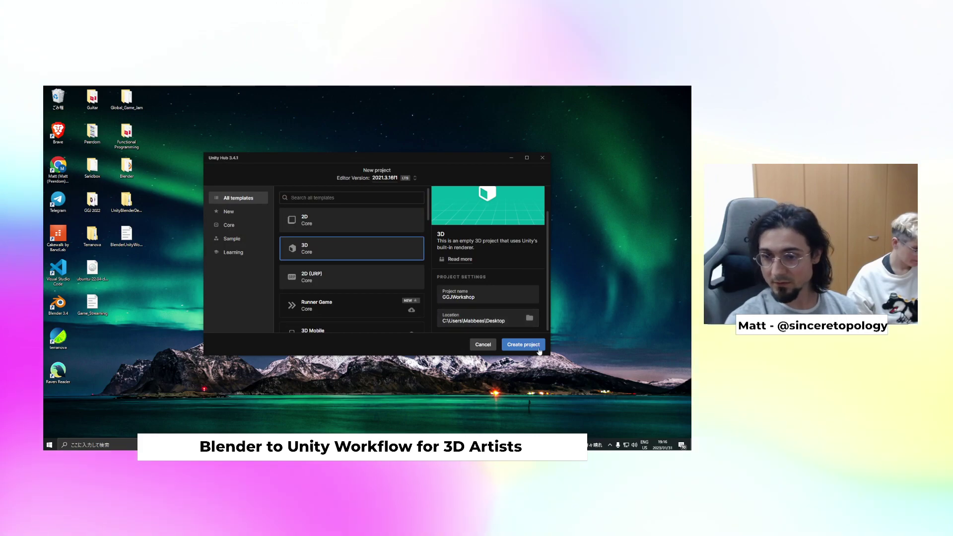
pyautogui.click(523, 345)
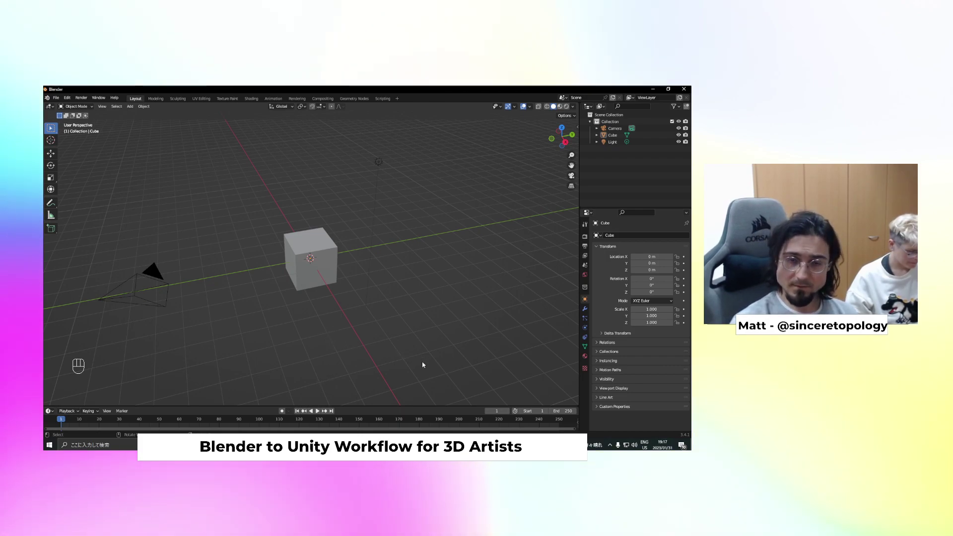
# In Blender, delete the default camera, cube and light from the scene
pyautogui.moveTo(460, 373); pyautogui.dragTo(96, 145)
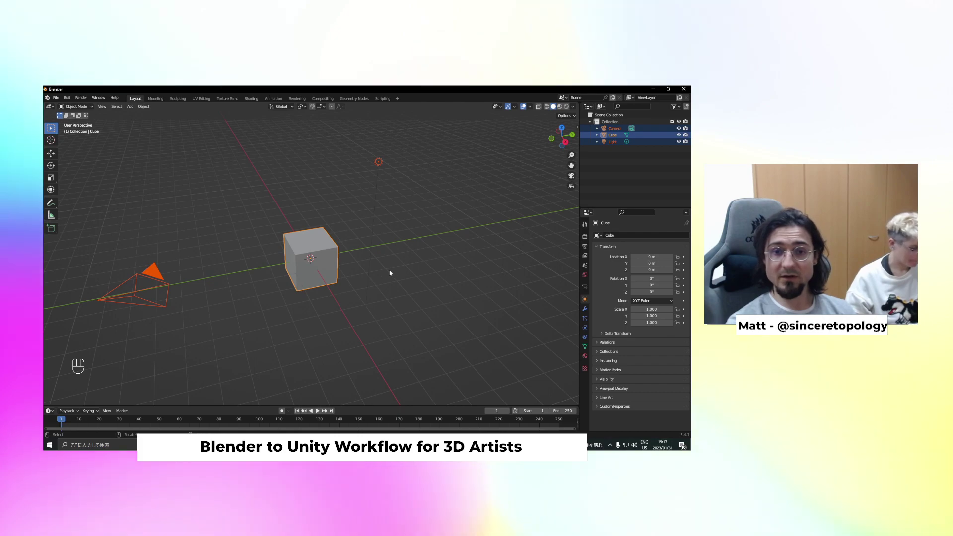
pyautogui.press('x')
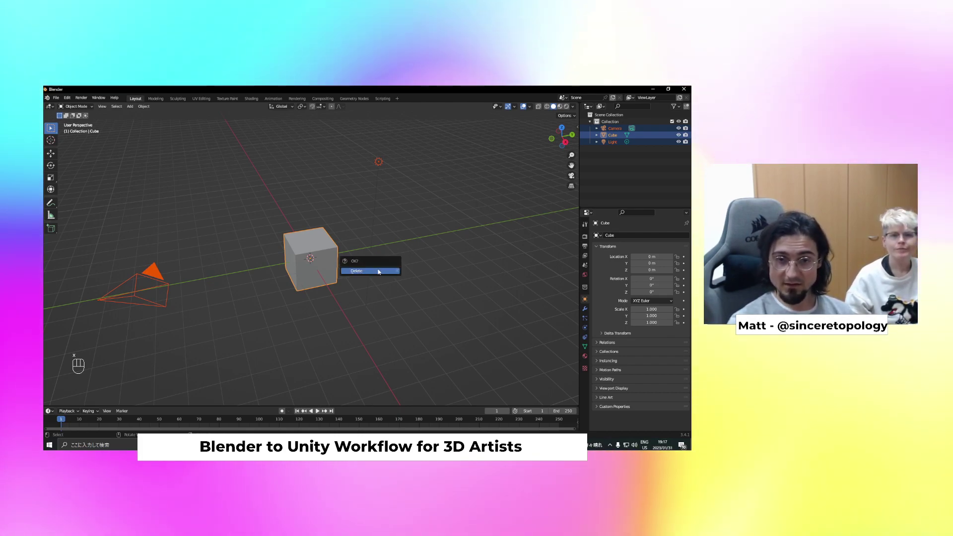
pyautogui.click(378, 271)
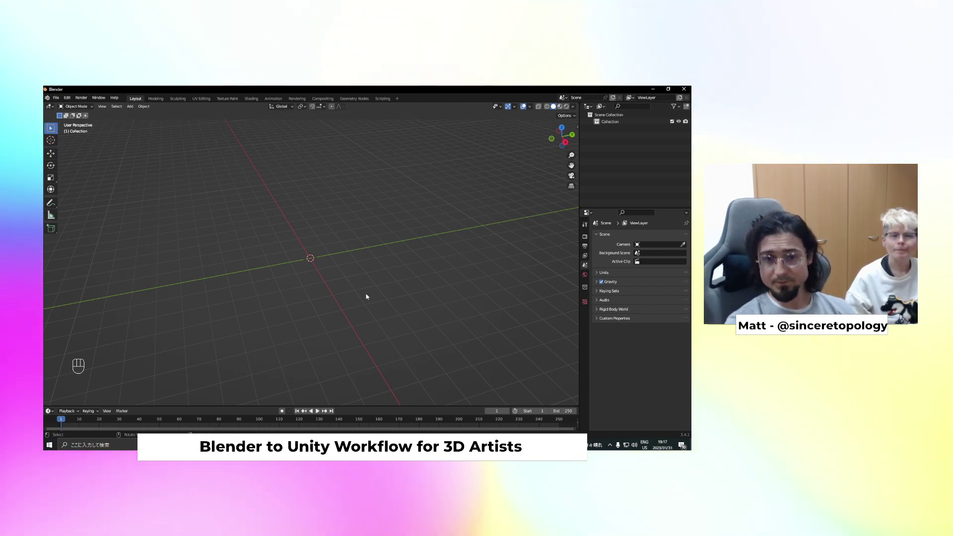
# Draw a UV sphere with 32 segments and 16 rings beside the world origin, centred at about X 1.2, Y 0.8, Z 1.1 m
pyautogui.hotkey('shift', 'a')
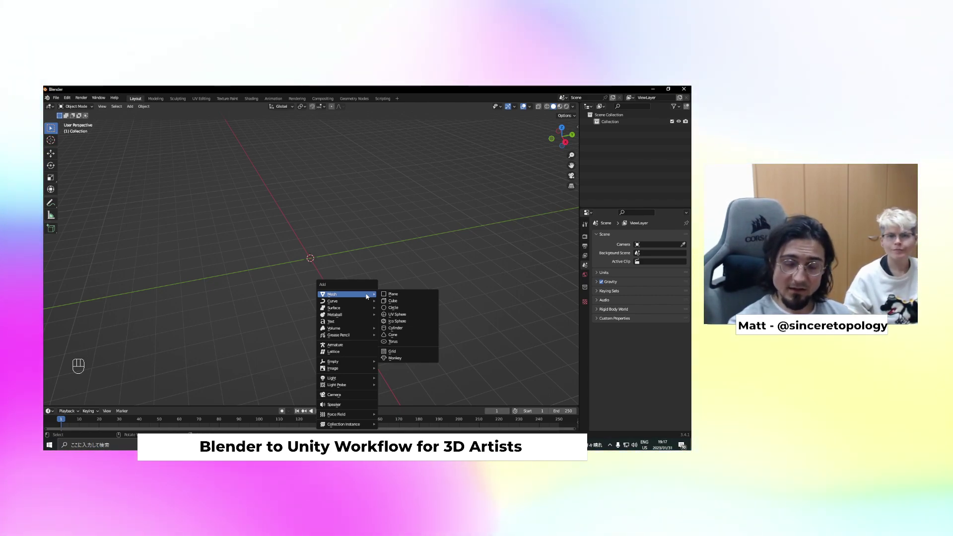
pyautogui.click(54, 229)
pyautogui.click(53, 230)
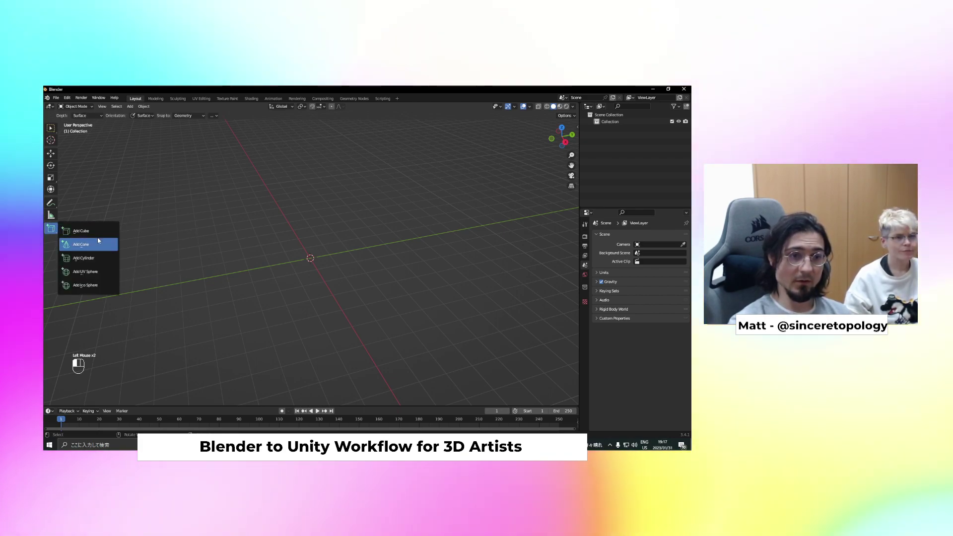
pyautogui.click(83, 272)
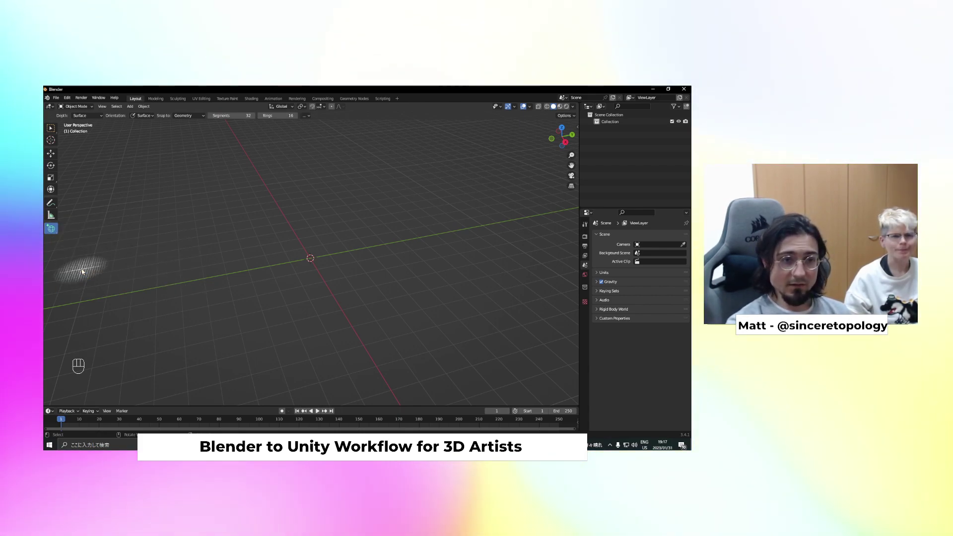
pyautogui.moveTo(310, 259); pyautogui.dragTo(340, 268)
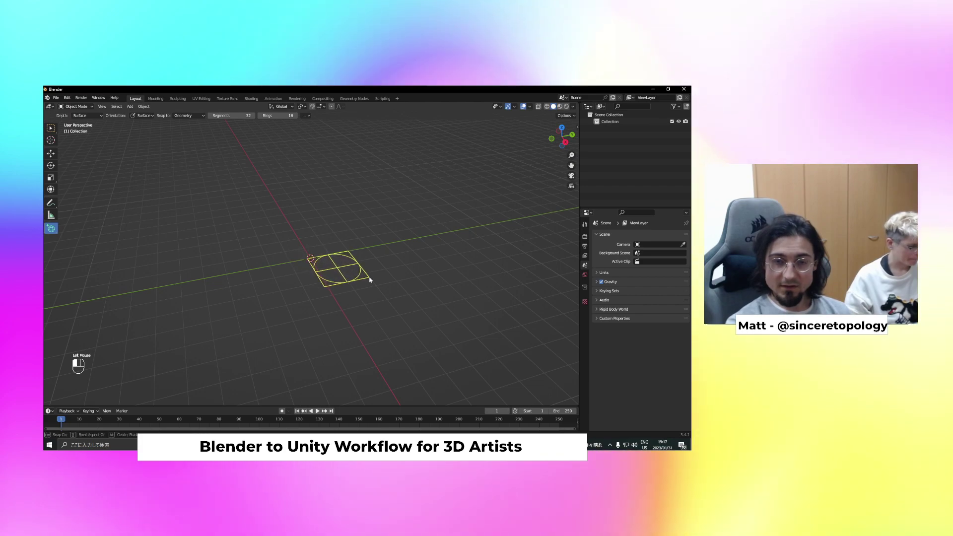
pyautogui.click(356, 249)
pyautogui.scroll(3, 382, 269)
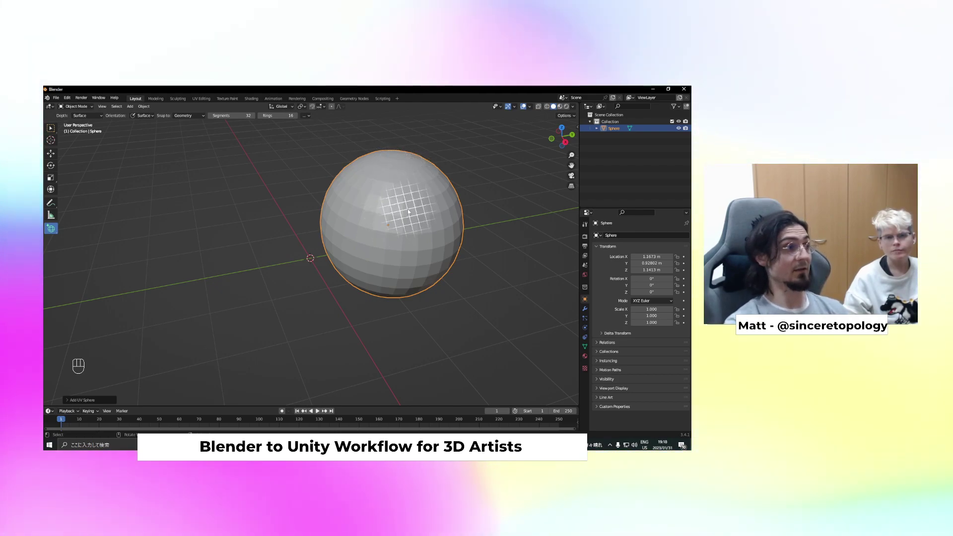
# Draw a smaller ico sphere beside the UV sphere to compare their meshes, and undo both additions
pyautogui.moveTo(54, 231); pyautogui.dragTo(87, 286)
pyautogui.click(216, 318)
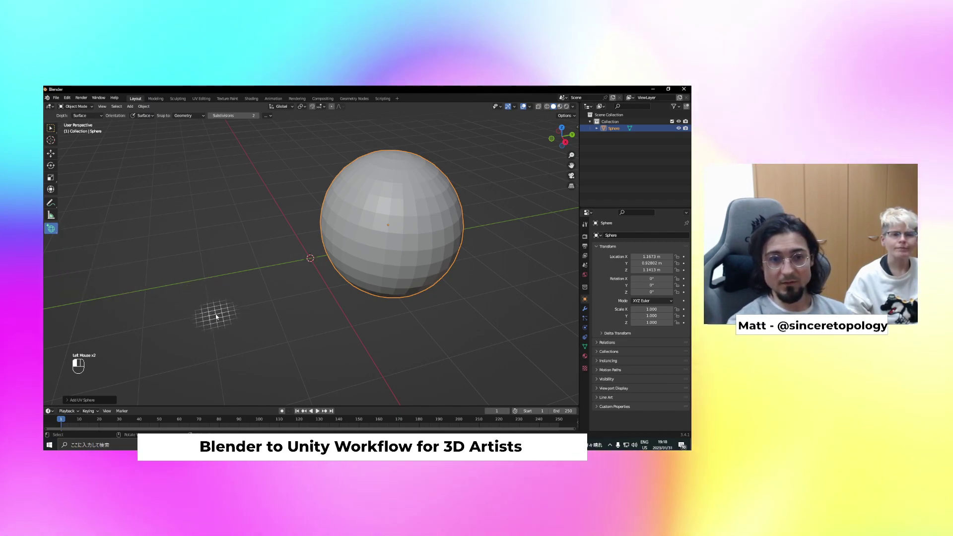
pyautogui.moveTo(312, 319); pyautogui.dragTo(334, 359)
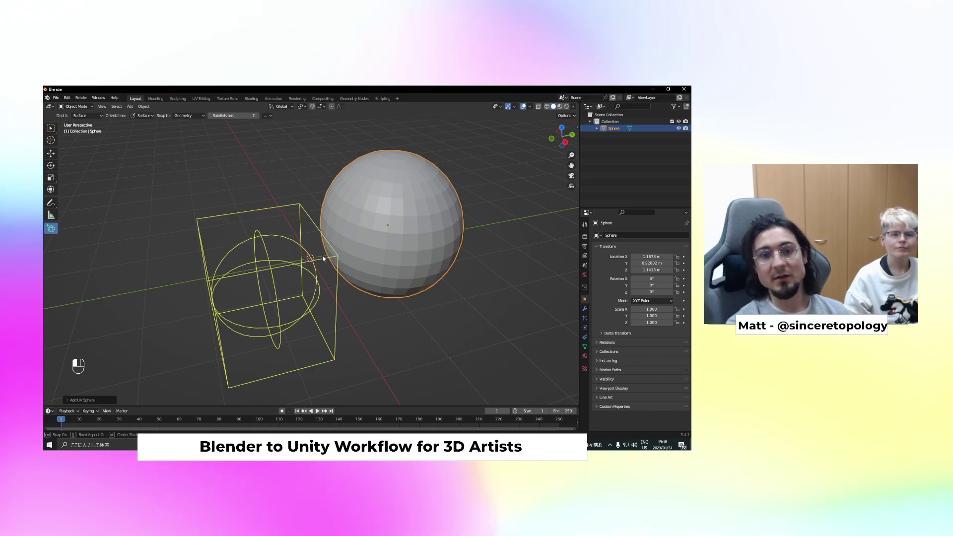
pyautogui.moveTo(355, 300); pyautogui.dragTo(325, 311, button='middle')
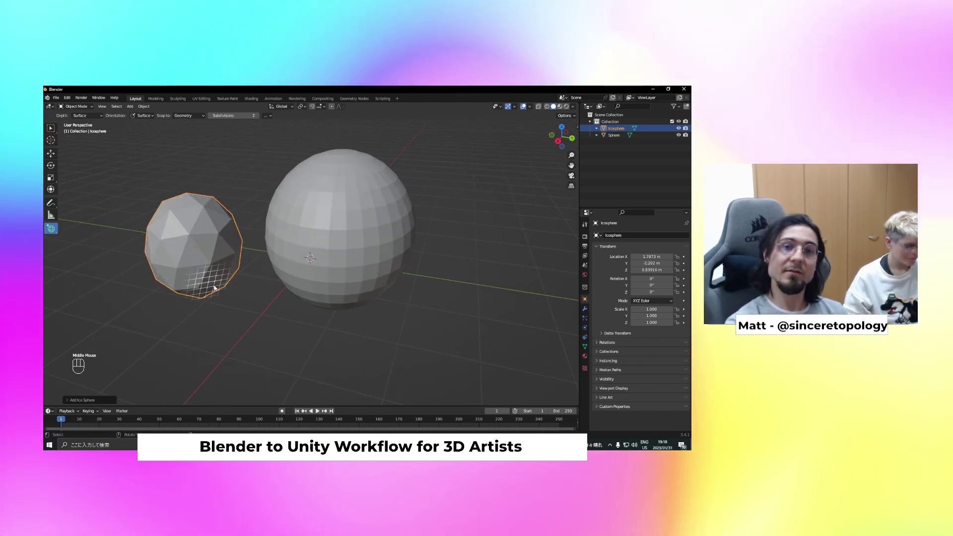
pyautogui.scroll(-3, 346, 324)
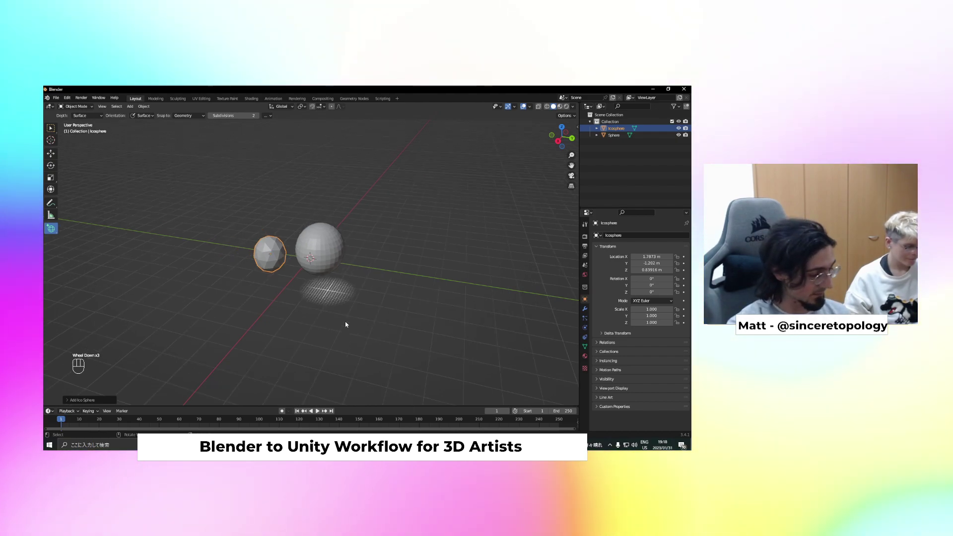
pyautogui.hotkey('ctrl', 'z')
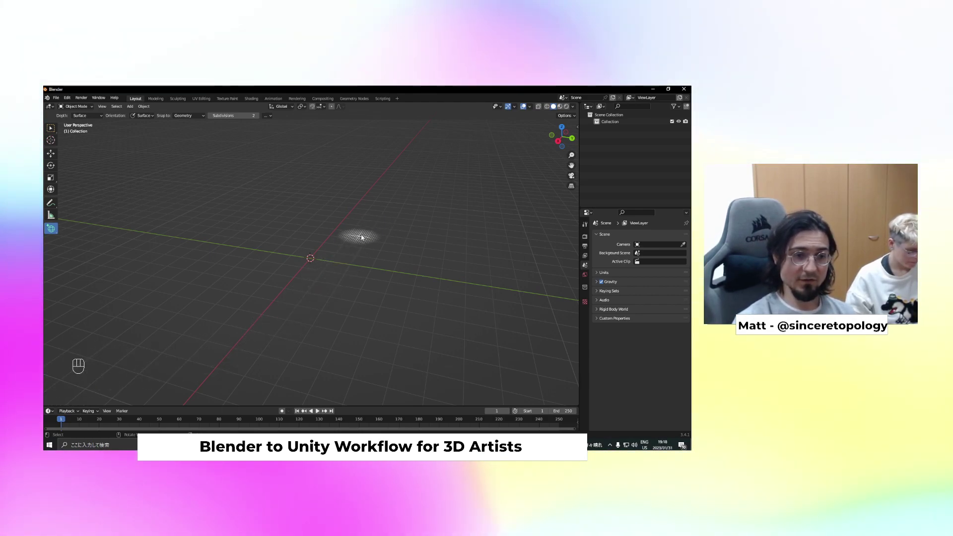
# Draw a tall square-based box beside the world origin, centred at about X 1.85, Y 0, Z 2 m
pyautogui.moveTo(340, 217); pyautogui.dragTo(372, 266, button='middle')
pyautogui.rightClick(372, 264)
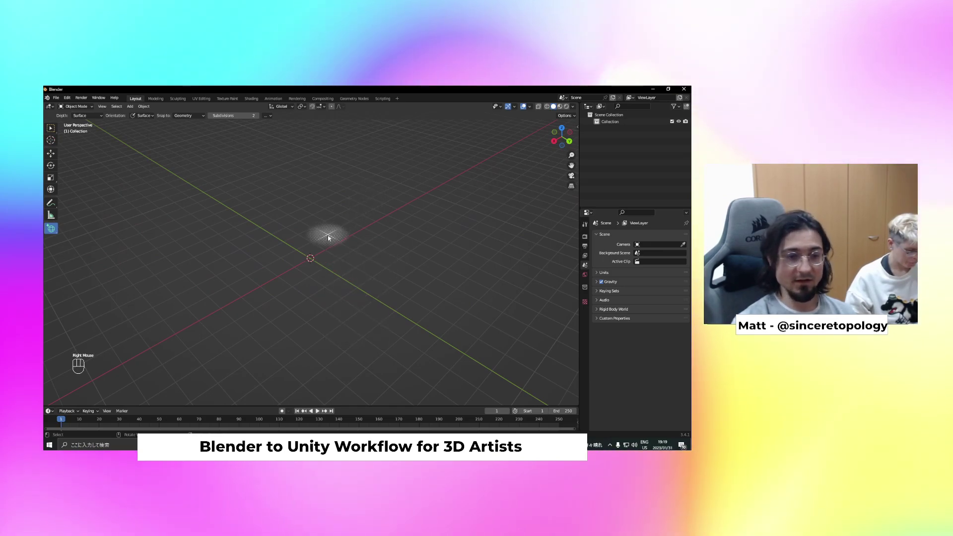
pyautogui.rightClick(369, 206)
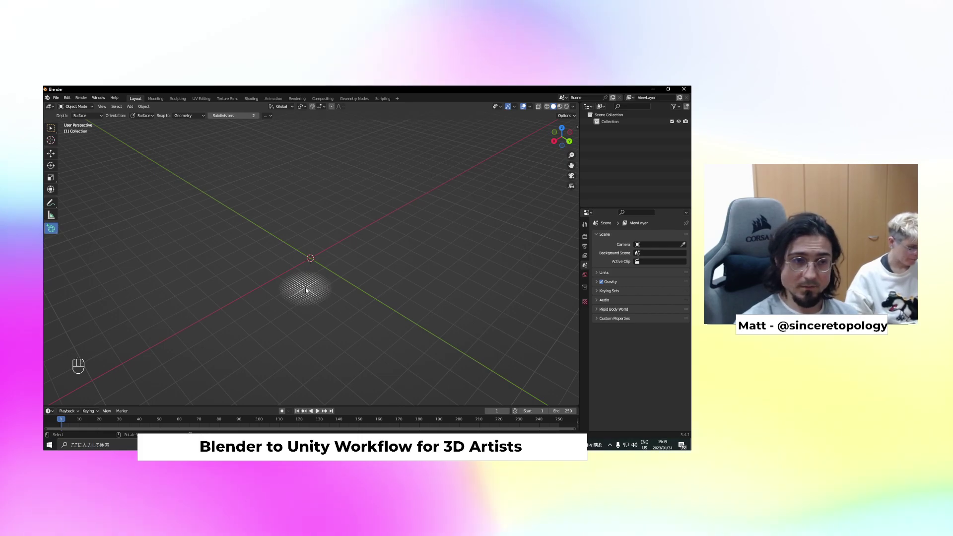
pyautogui.click(51, 231)
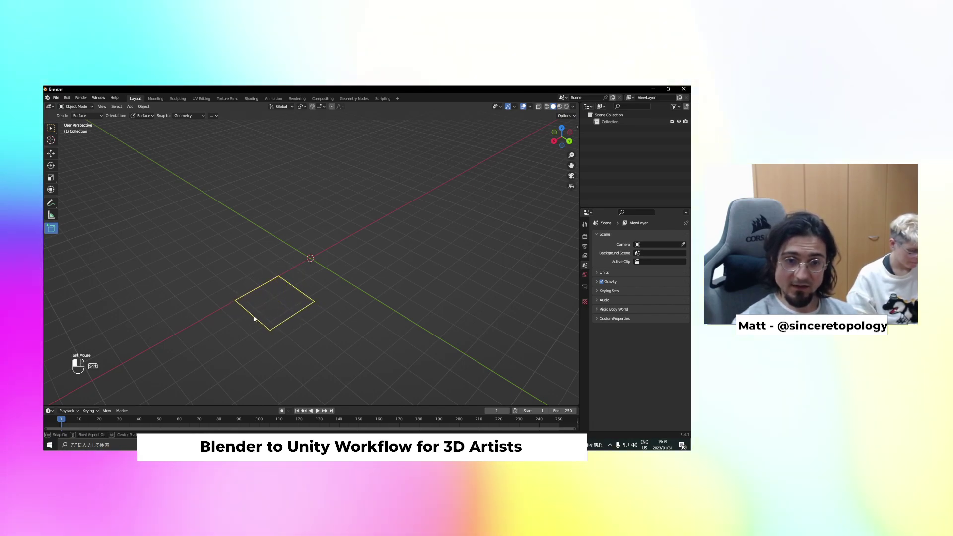
pyautogui.keyDown('shift'); pyautogui.moveTo(246, 351); pyautogui.dragTo(246, 322); pyautogui.keyUp('shift')
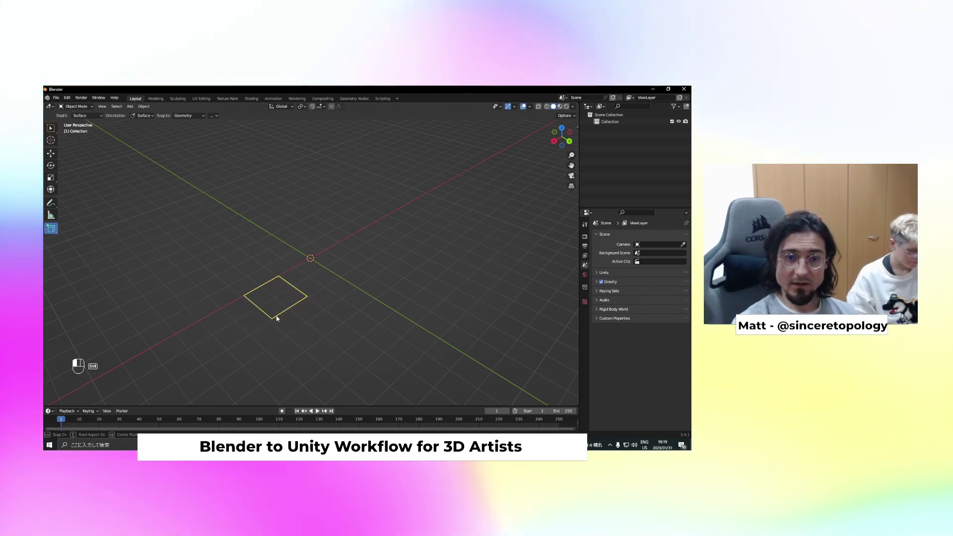
pyautogui.moveTo(281, 330)
pyautogui.keyDown('alt'); pyautogui.keyDown('shift'); pyautogui.mouseDown()
pyautogui.moveTo(284, 300)
pyautogui.moveTo(276, 329)
pyautogui.moveTo(286, 315)
pyautogui.mouseUp(); pyautogui.keyUp('shift'); pyautogui.keyUp('alt')
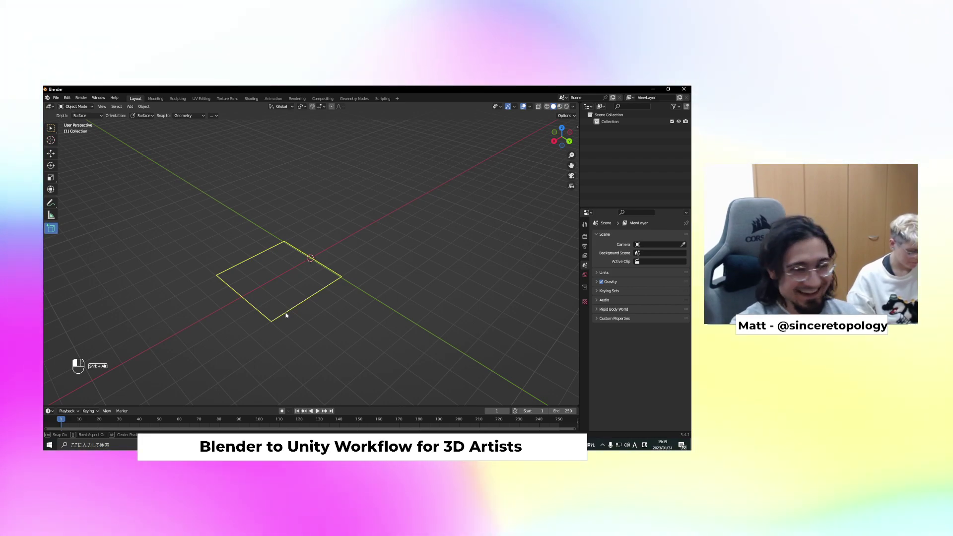
pyautogui.keyDown('alt'); pyautogui.keyDown('shift'); pyautogui.moveTo(286, 315); pyautogui.dragTo(283, 303); pyautogui.keyUp('shift'); pyautogui.keyUp('alt')
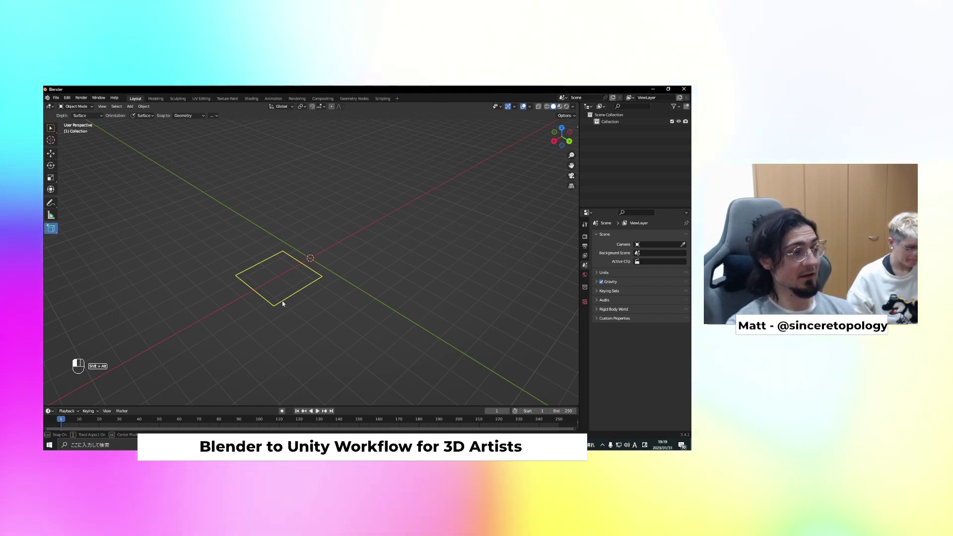
pyautogui.click(282, 301)
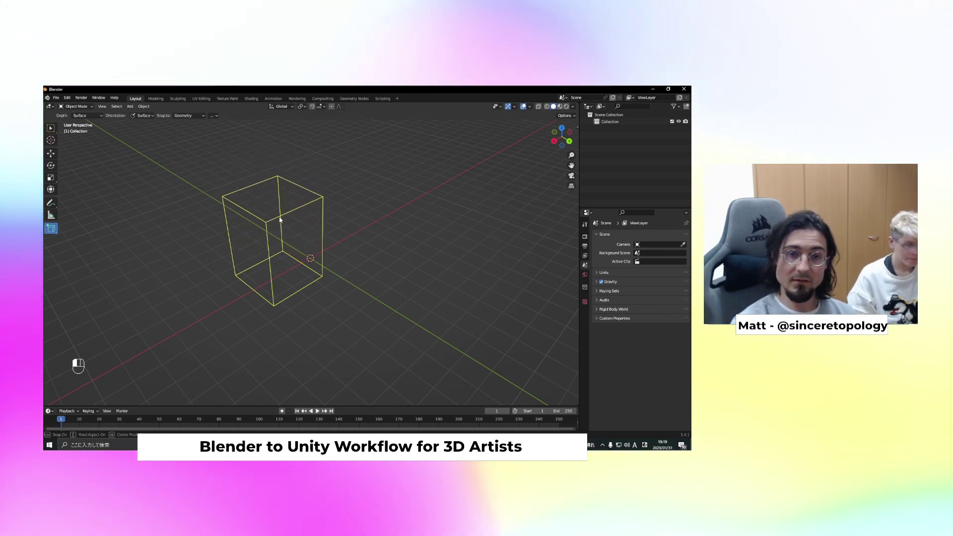
pyautogui.click(280, 220)
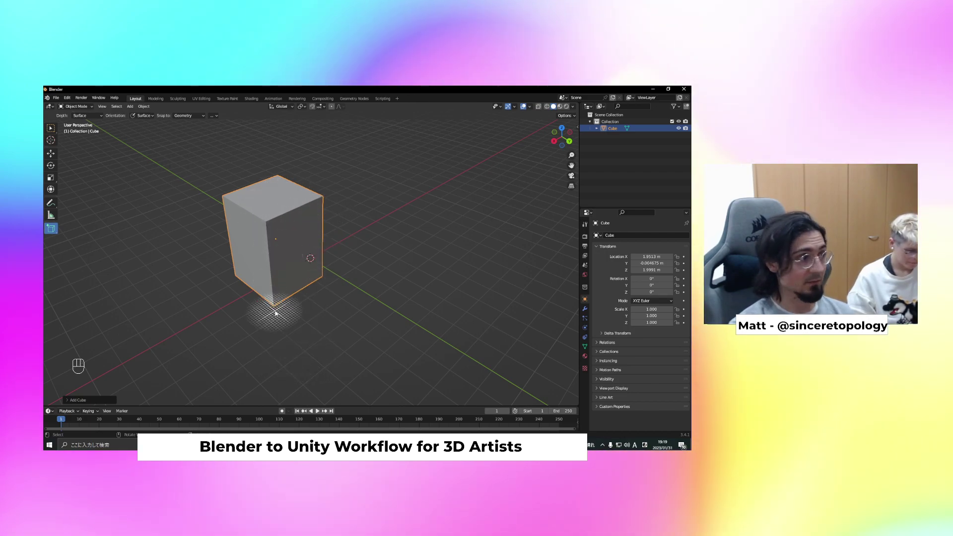
# Delete the box that was just drawn beside the world origin
pyautogui.click(51, 229)
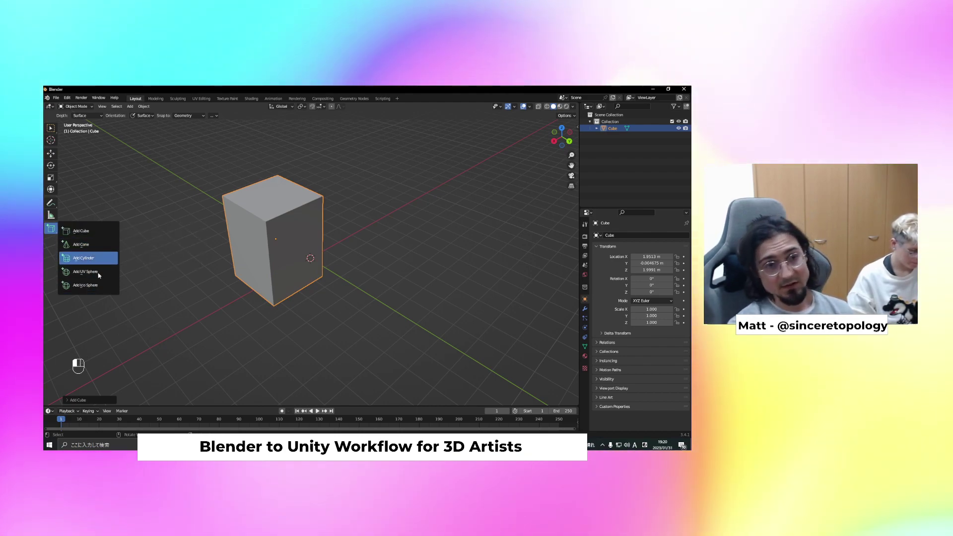
pyautogui.click(81, 231)
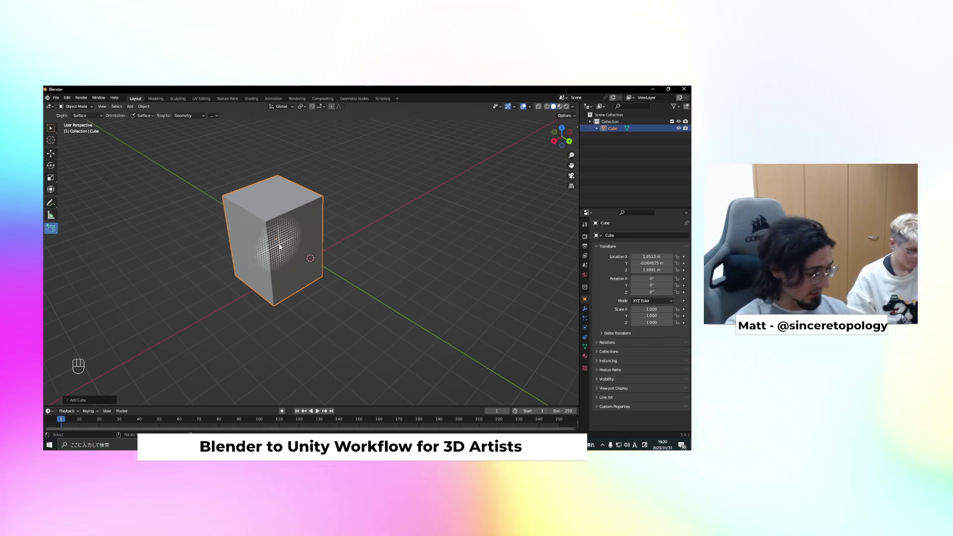
pyautogui.click(352, 247)
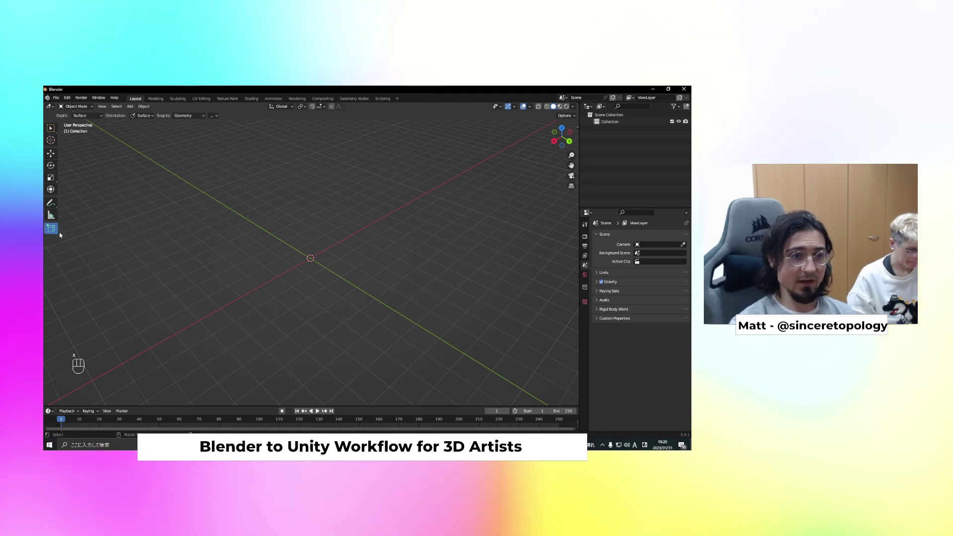
# Draw a tall egg-shaped UV sphere with 32 segments and 16 rings at the world origin, centred about 2.5 m high
pyautogui.click(51, 228)
pyautogui.click(92, 271)
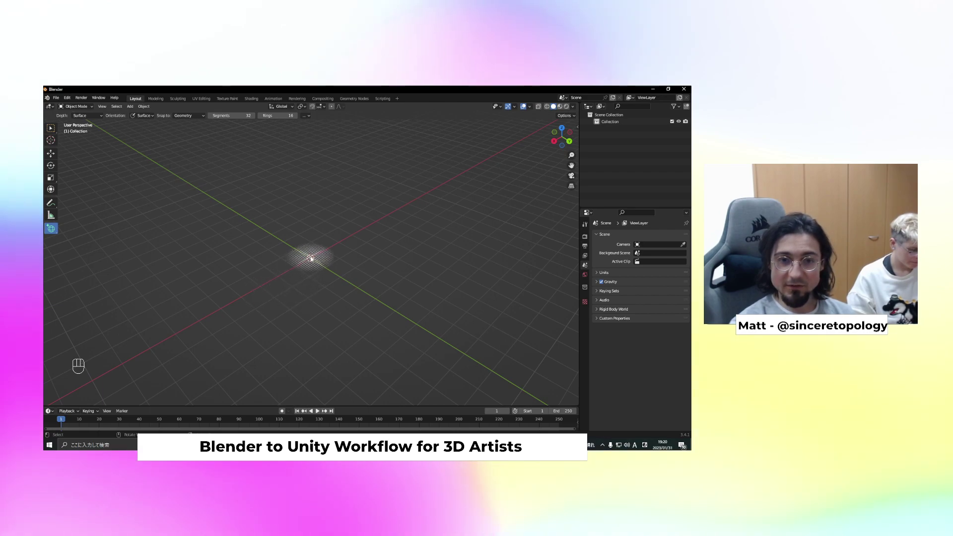
pyautogui.moveTo(351, 258); pyautogui.dragTo(350, 256)
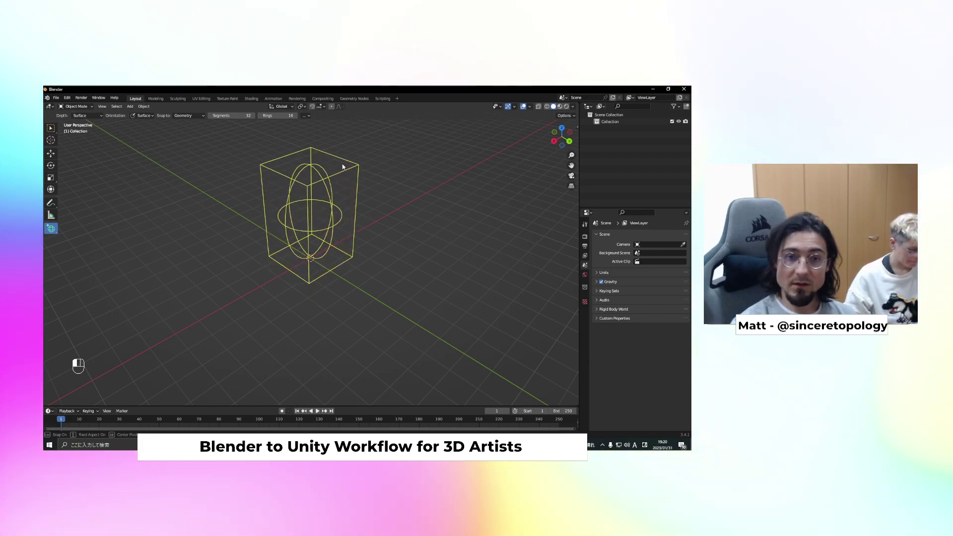
pyautogui.click(341, 156)
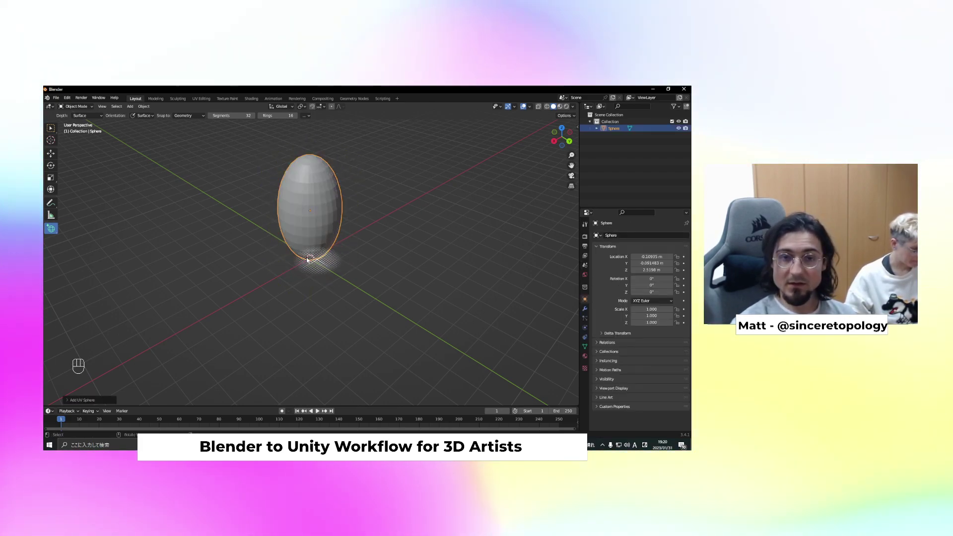
# Apply Shade Smooth to the egg-shaped sphere
pyautogui.moveTo(344, 245)
pyautogui.mouseDown(button='middle')
pyautogui.moveTo(293, 245)
pyautogui.moveTo(343, 261)
pyautogui.mouseUp(button='middle')
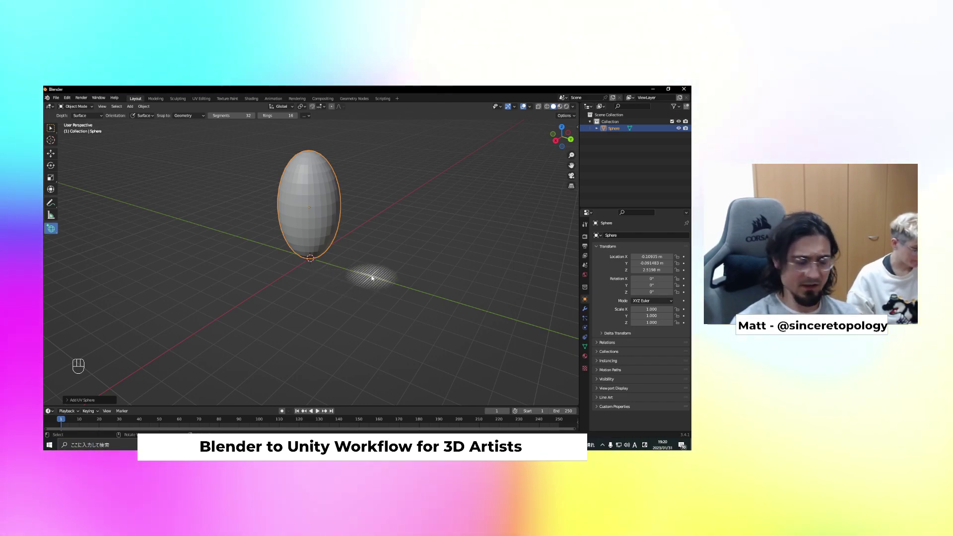
pyautogui.press('F3')
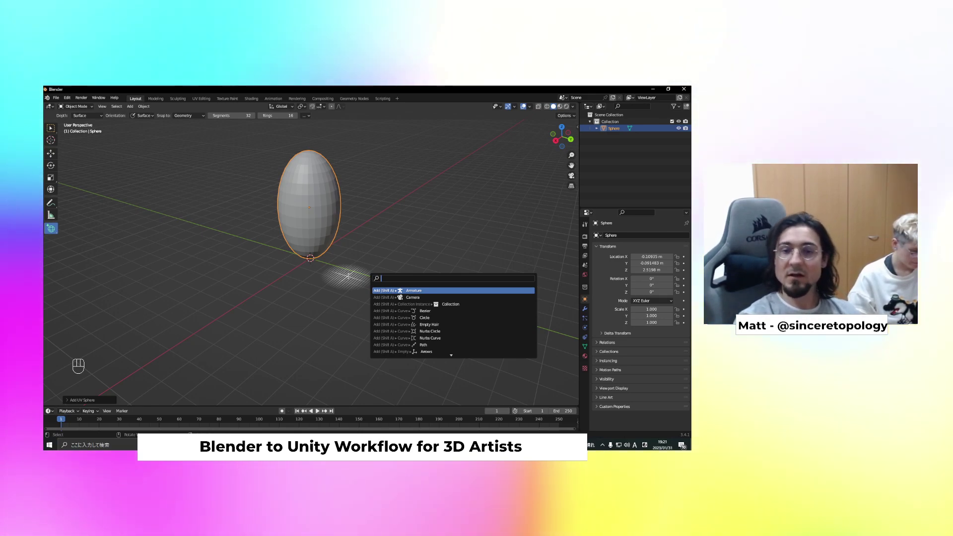
pyautogui.write('s')
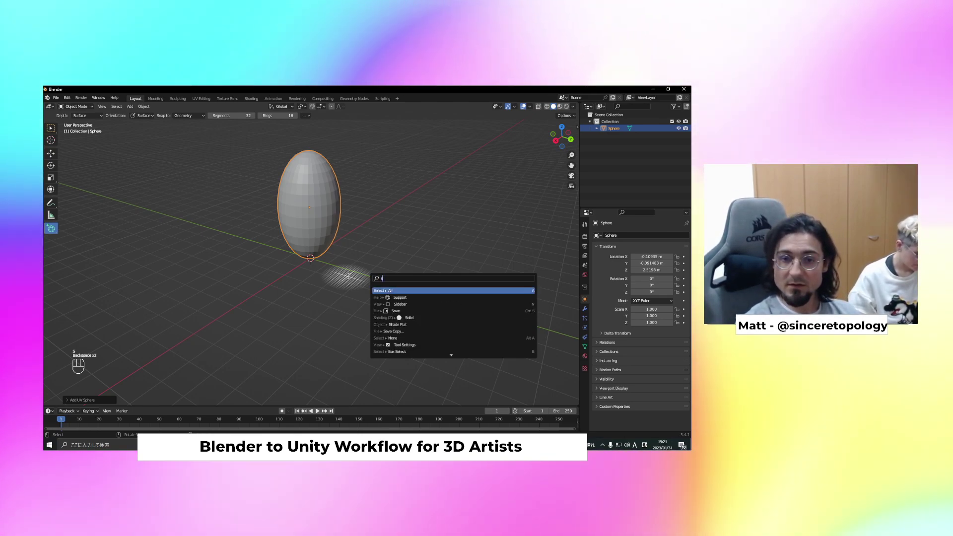
pyautogui.write('mooth')
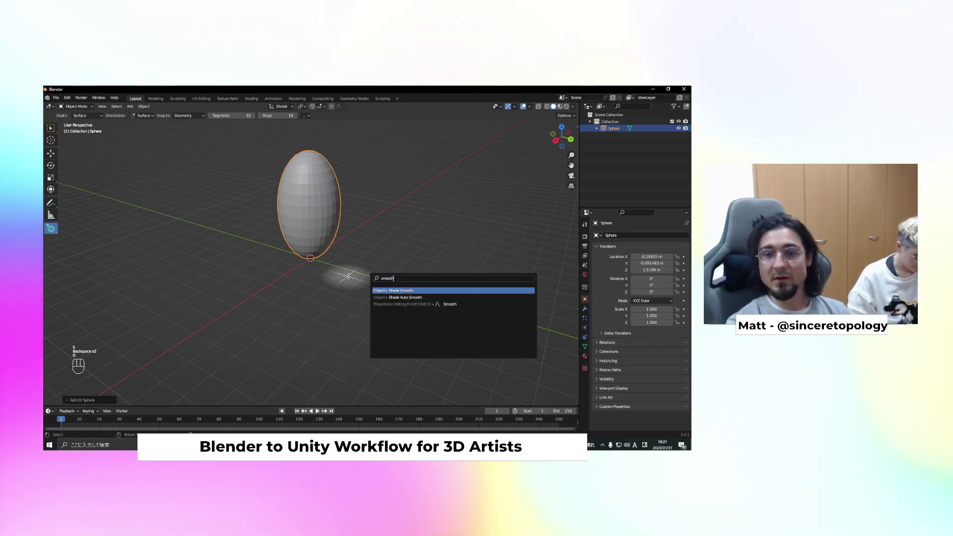
pyautogui.click(397, 290)
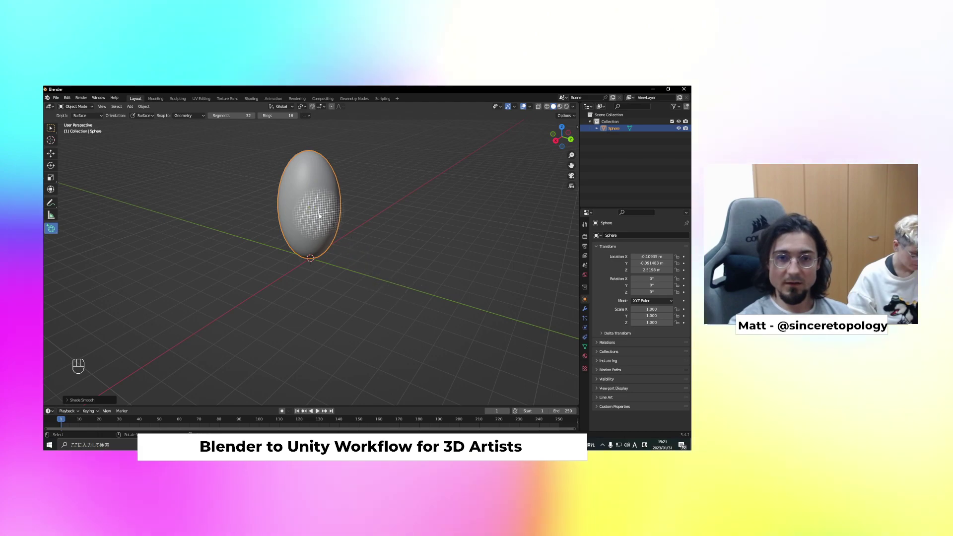
pyautogui.rightClick(324, 205)
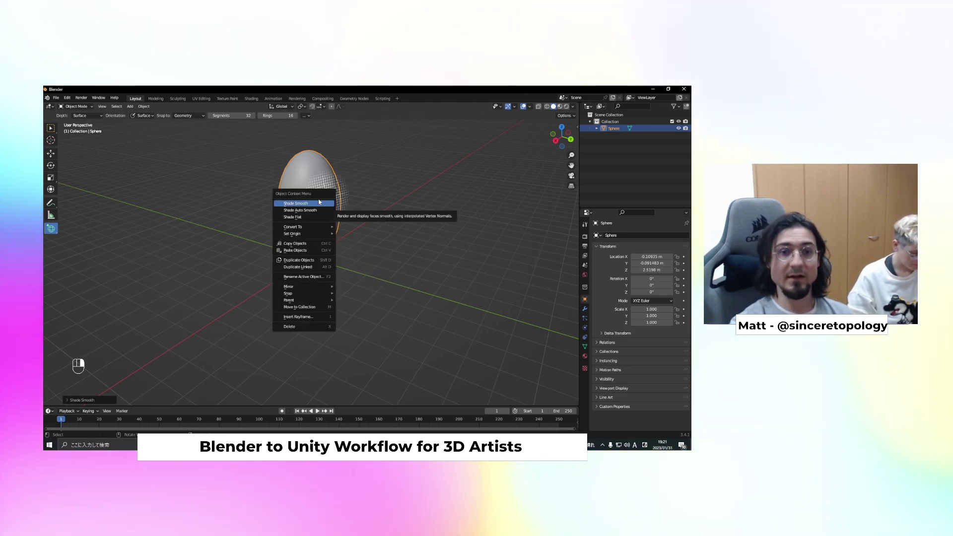
# Duplicate the egg-shaped sphere and offset the copy about 0.7 m along the Y axis so both overlap
pyautogui.click(51, 128)
pyautogui.moveTo(387, 229); pyautogui.dragTo(385, 232, button='middle')
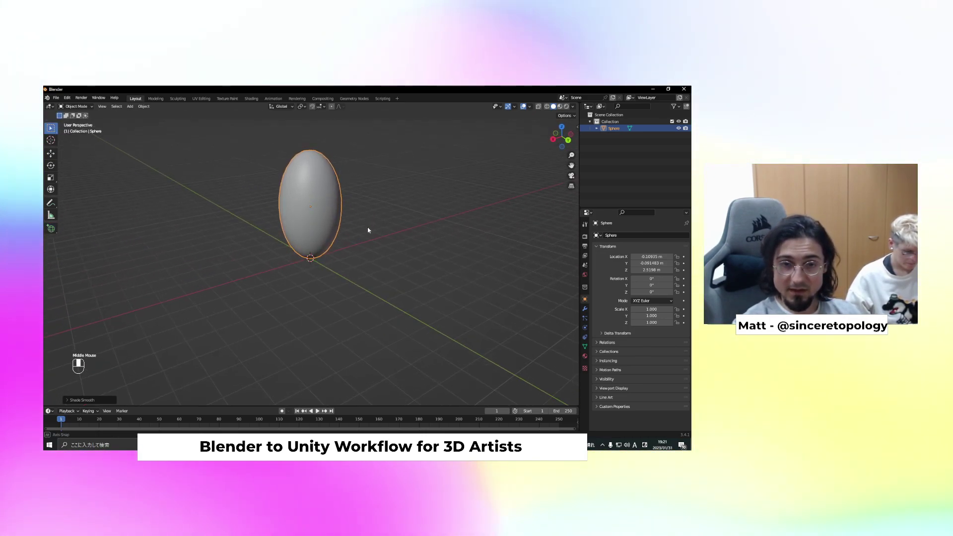
pyautogui.moveTo(340, 248); pyautogui.dragTo(353, 236, button='middle')
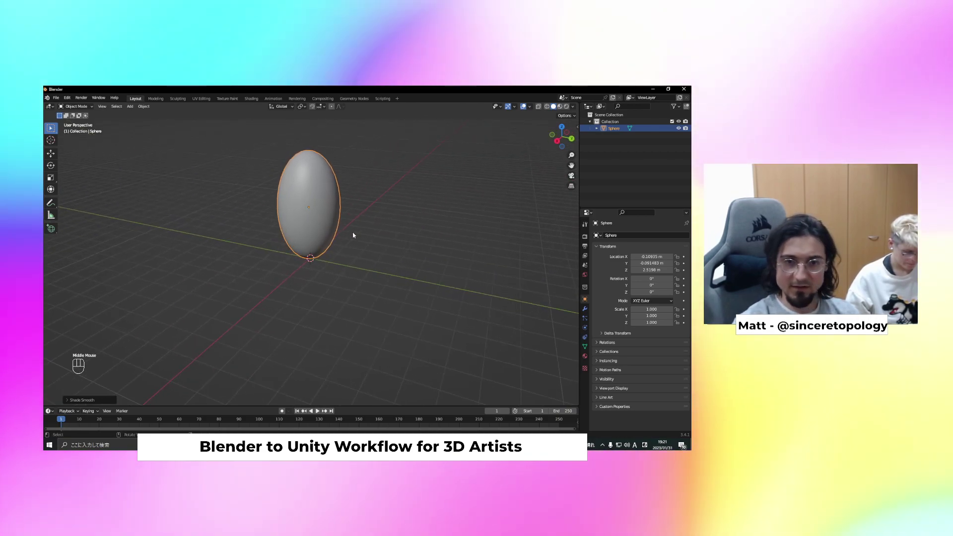
pyautogui.hotkey('shift', 'd')
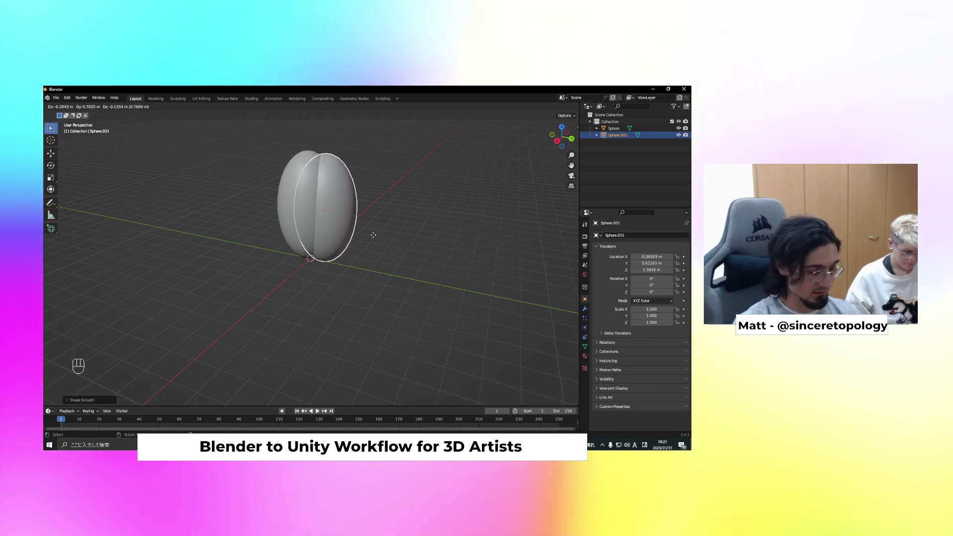
pyautogui.press('y')
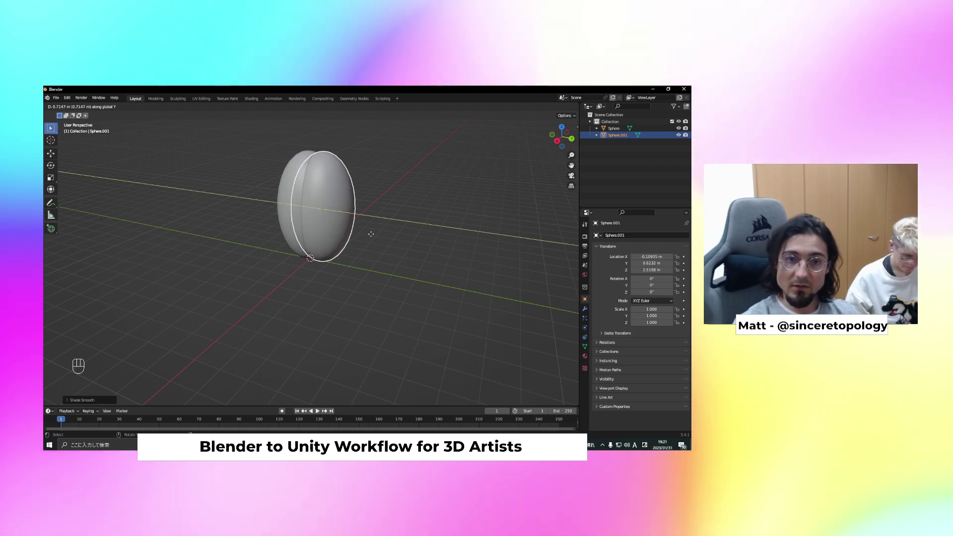
pyautogui.click(367, 238)
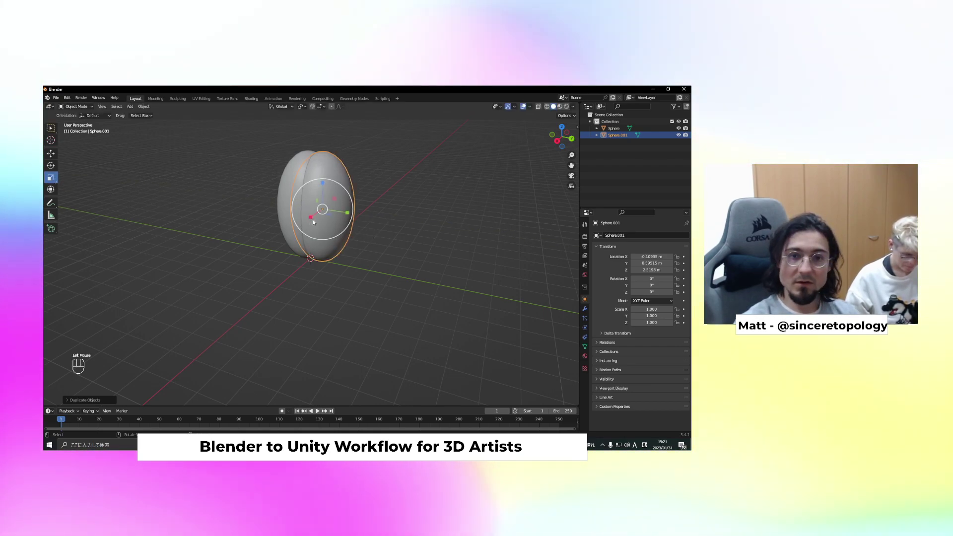
# Stretch the duplicated sphere to a Z scale of about 1.14 and tilt its top away from the original about X
pyautogui.moveTo(323, 183); pyautogui.dragTo(324, 179)
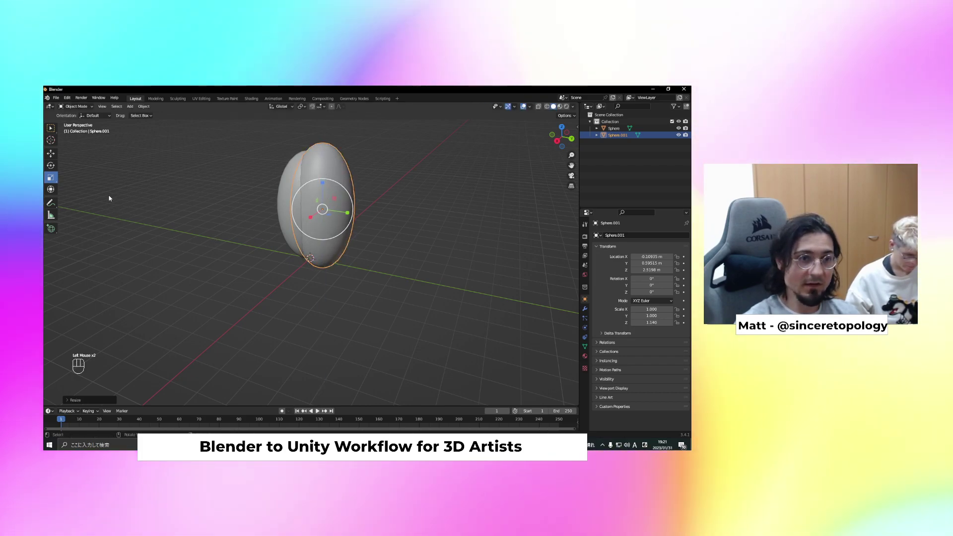
pyautogui.click(50, 166)
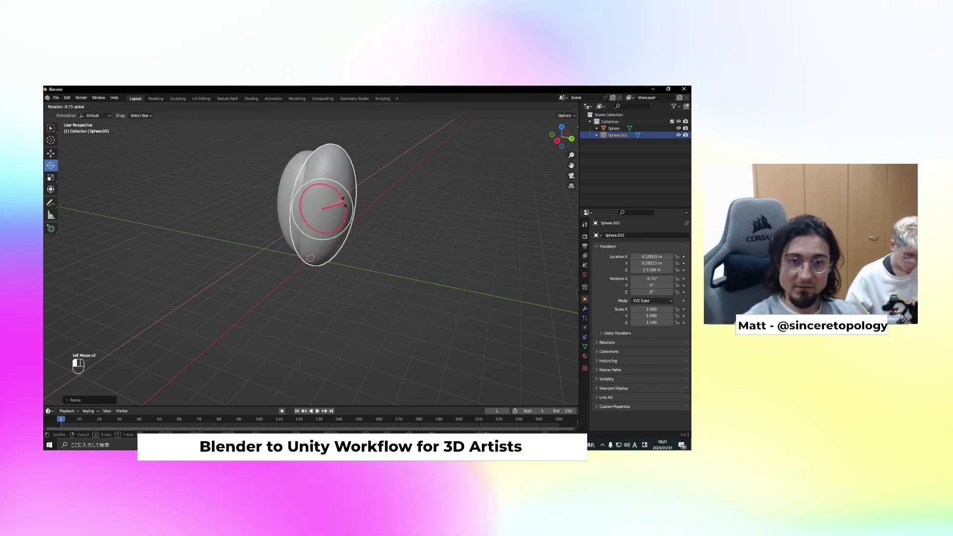
pyautogui.moveTo(336, 197); pyautogui.dragTo(323, 177)
pyautogui.click(51, 153)
# Rotate the original sphere about 11.7° around X so its top leans away from the taller copy
pyautogui.moveTo(274, 197); pyautogui.dragTo(307, 192, button='middle')
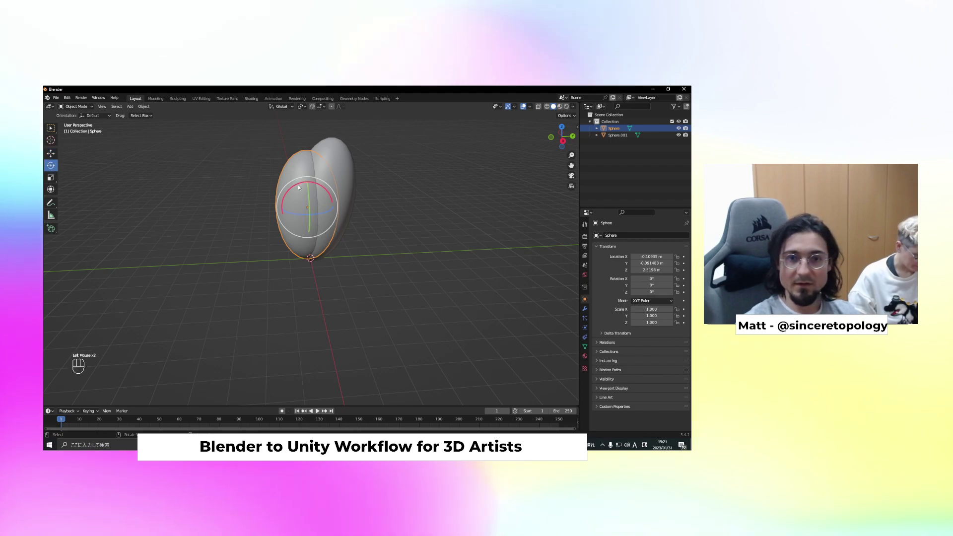
pyautogui.moveTo(298, 186); pyautogui.dragTo(289, 184)
pyautogui.click(318, 309)
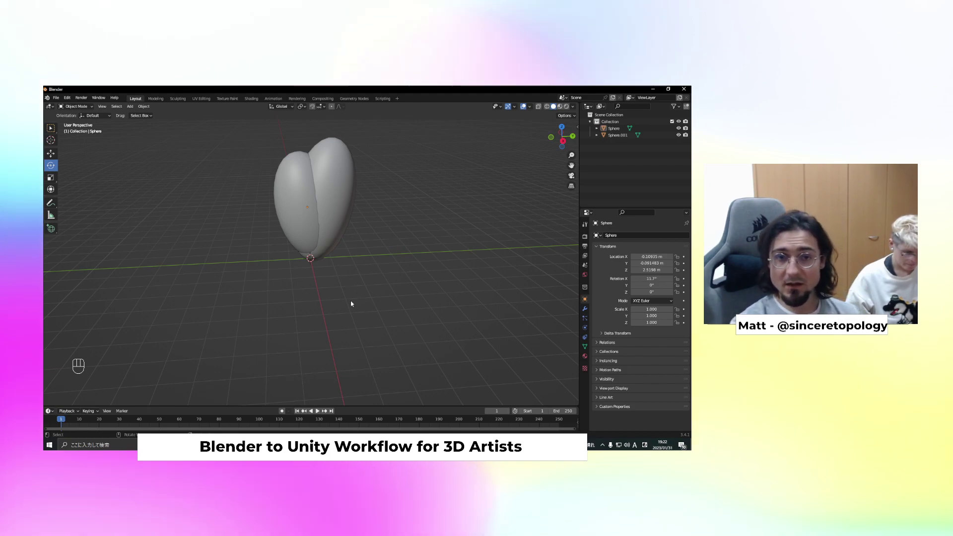
# Select both tilted spheres and join them into one object, with the original sphere as the active object
pyautogui.click(345, 173)
pyautogui.keyDown('shift'); pyautogui.click(283, 166); pyautogui.keyUp('shift')
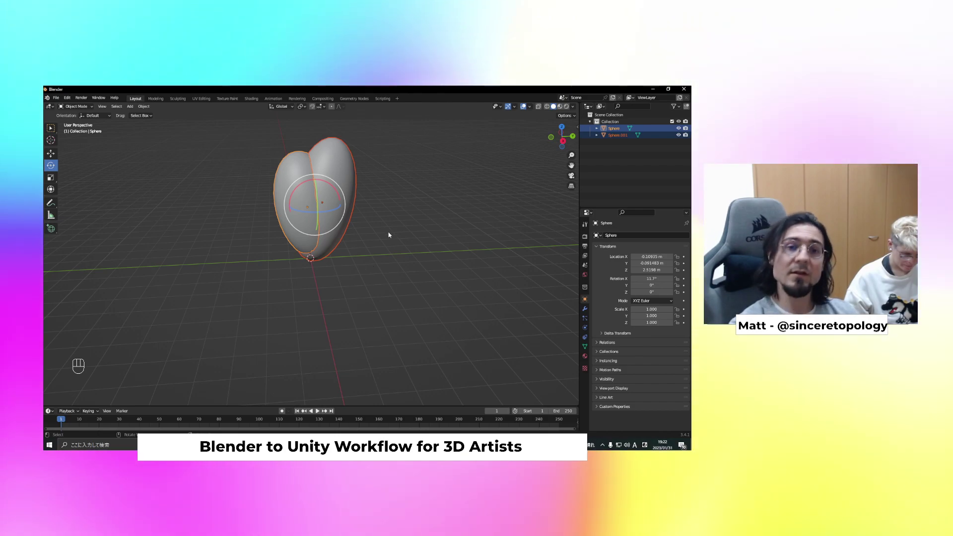
pyautogui.press('F3')
pyautogui.press('BackSpace')
pyautogui.press('BackSpace')
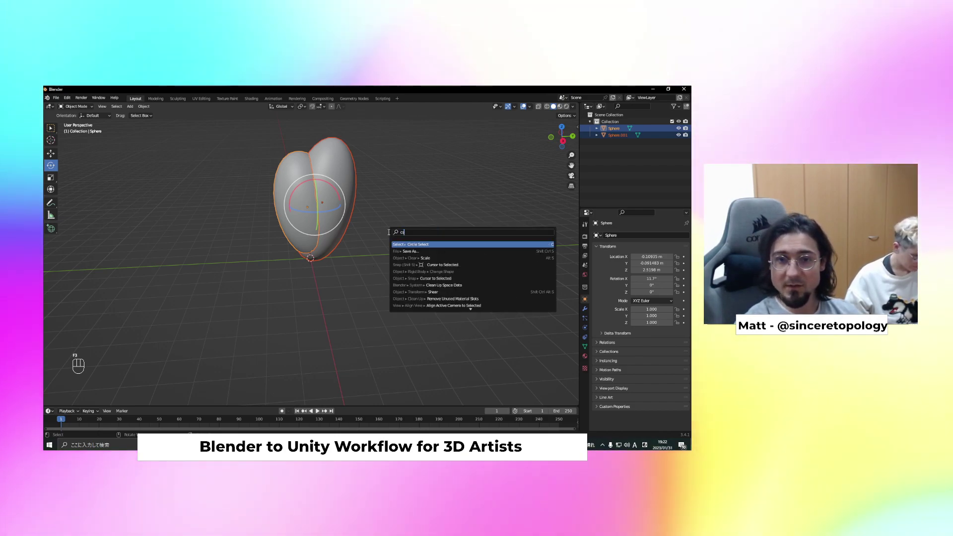
pyautogui.write('join')
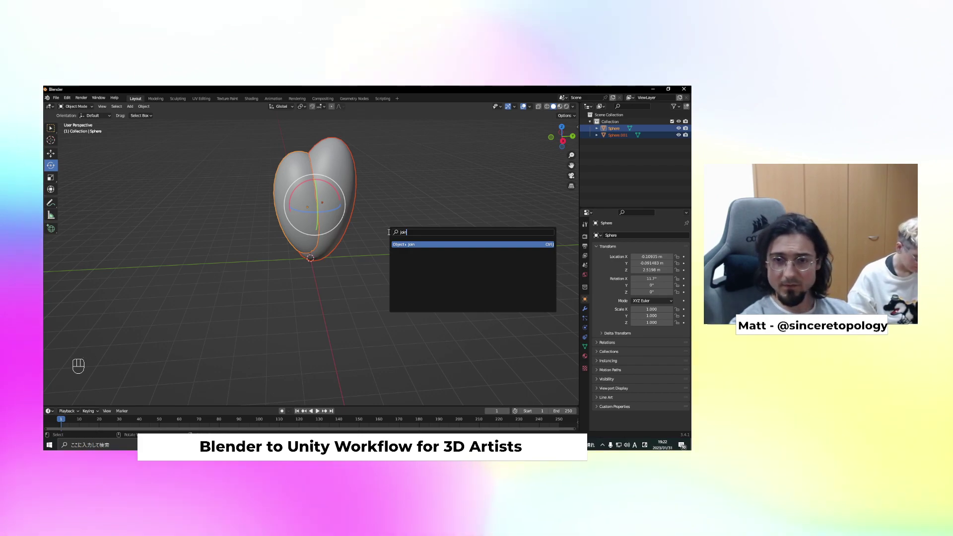
pyautogui.press('Escape')
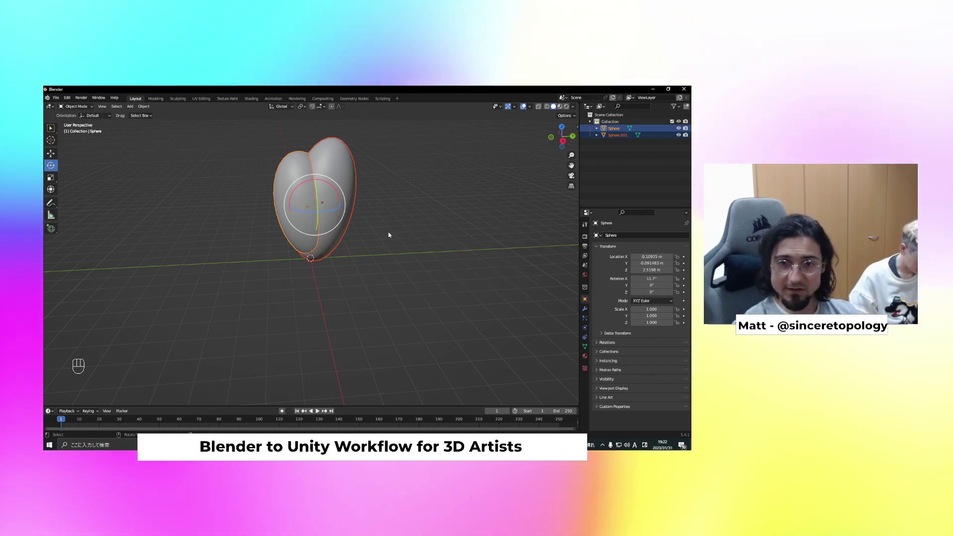
pyautogui.hotkey('ctrl', 'j')
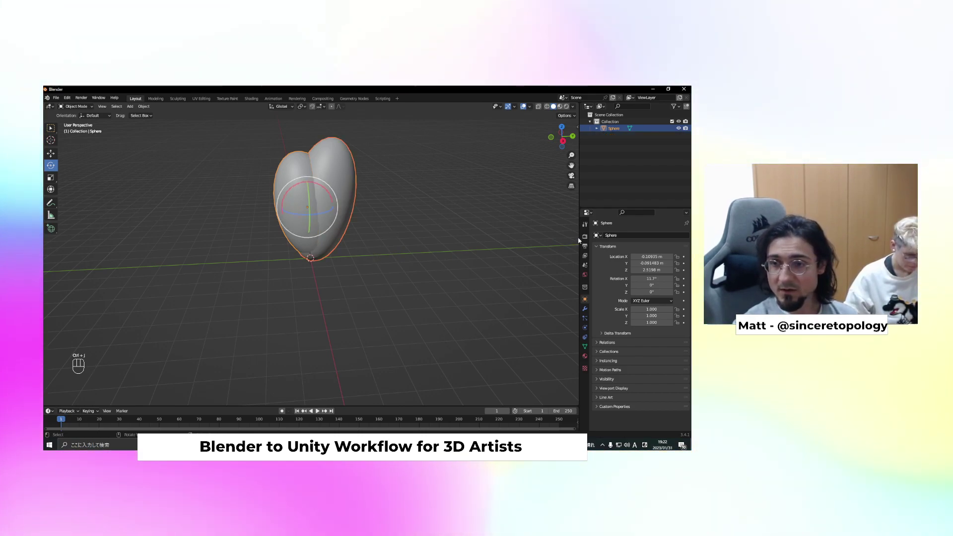
# Rename the joined sphere's material as hedge and give the object the same name, hedge
pyautogui.click(584, 357)
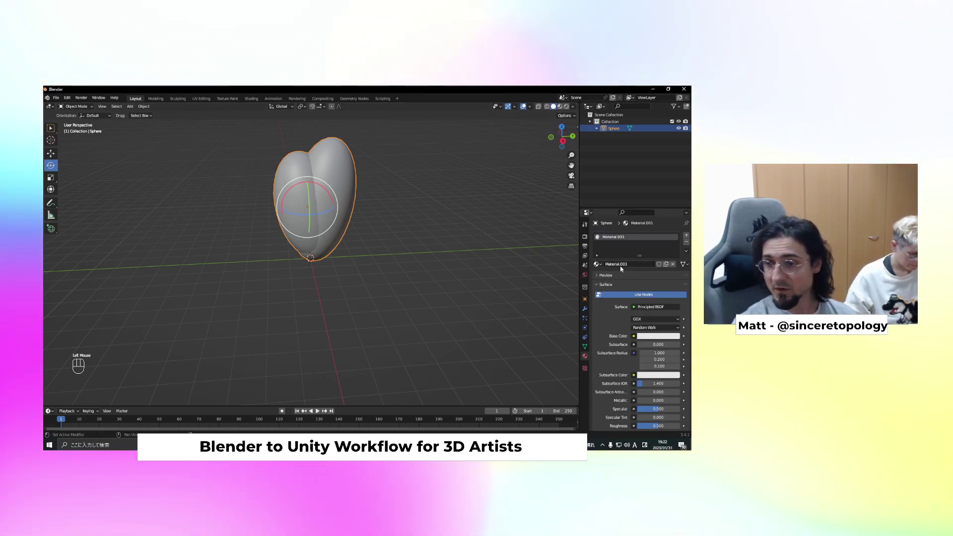
pyautogui.click(624, 267)
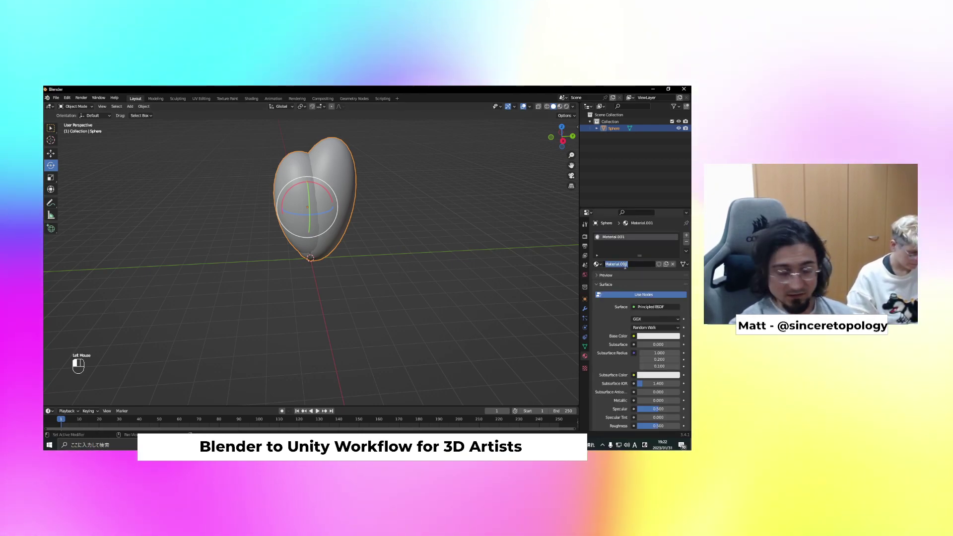
pyautogui.write('hedge')
pyautogui.press('Return')
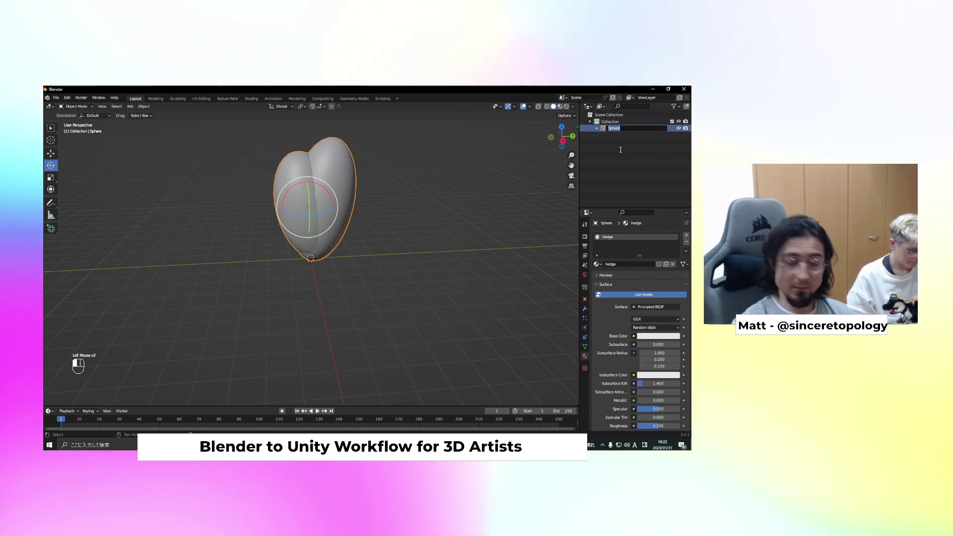
pyautogui.write('hedg')
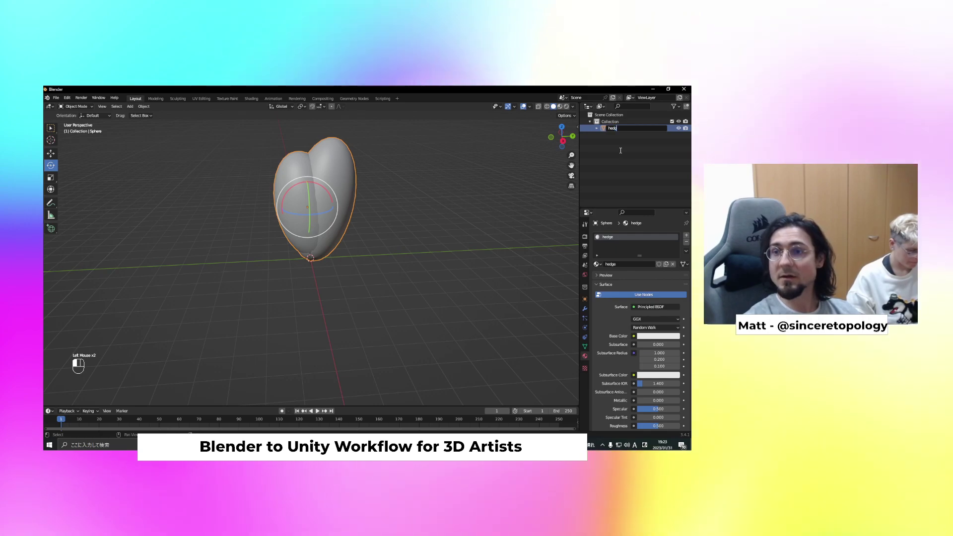
pyautogui.write('e')
pyautogui.press('Return')
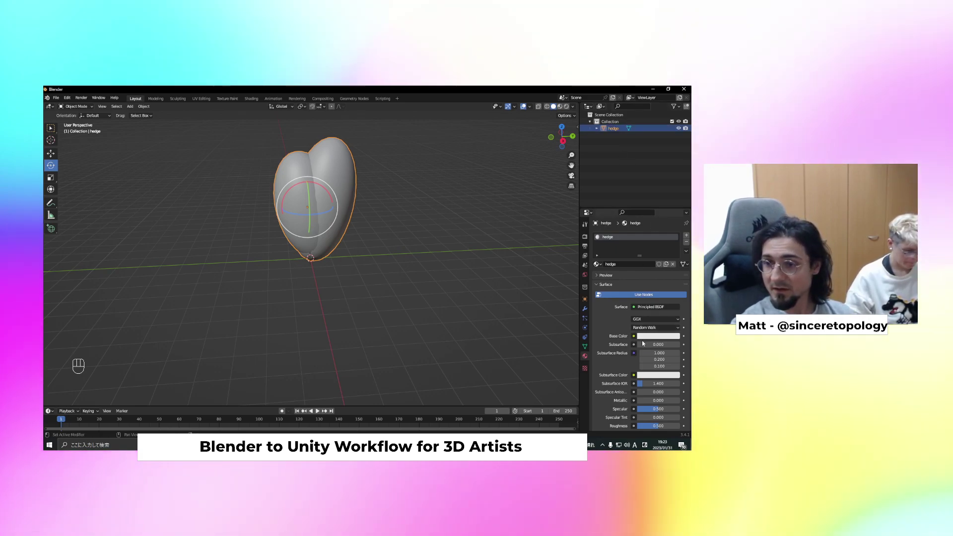
# Set the hedge material's base color to a dark green with a hue of about 0.35
pyautogui.click(643, 337)
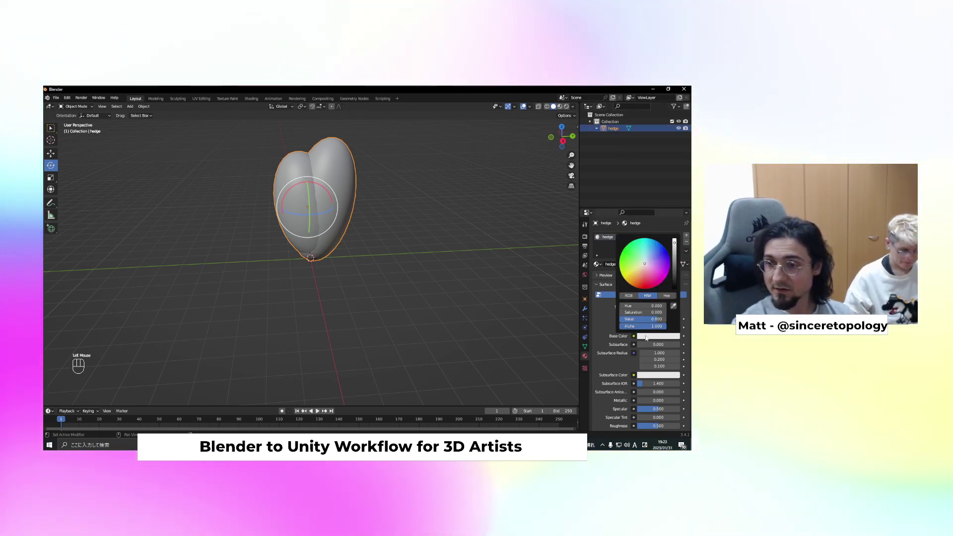
pyautogui.moveTo(632, 250); pyautogui.dragTo(632, 253)
pyautogui.moveTo(675, 256); pyautogui.dragTo(674, 261)
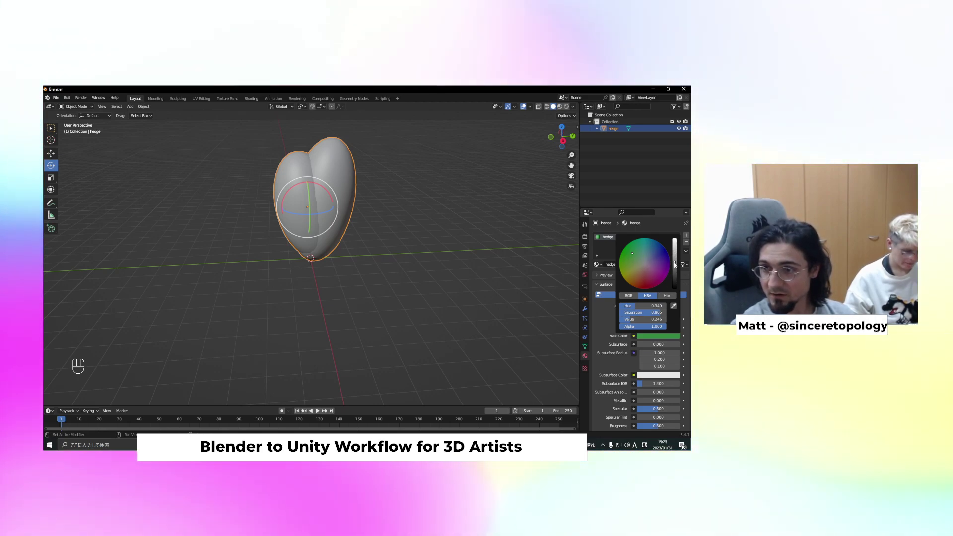
pyautogui.moveTo(674, 270); pyautogui.dragTo(674, 272)
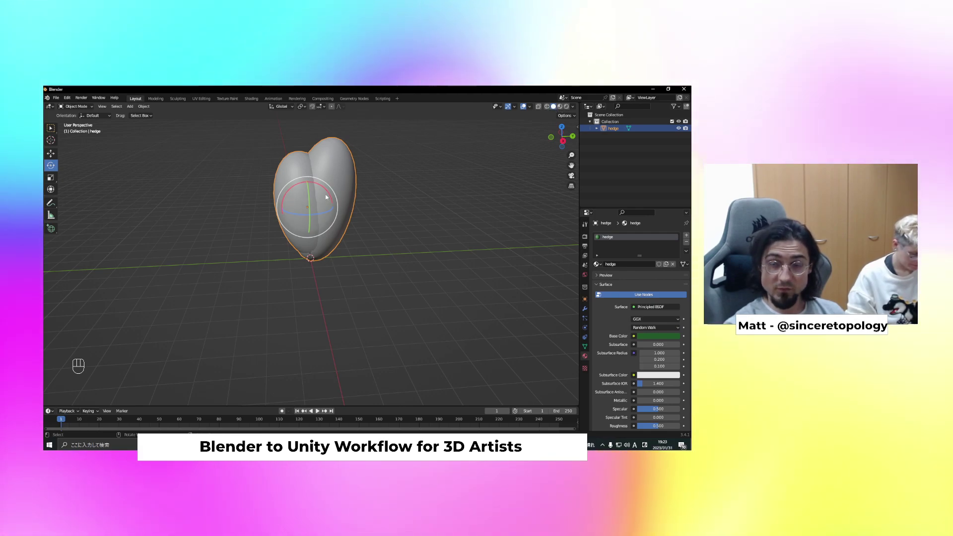
# Compare the viewport shading modes, including Rendered, and leave the viewport in Material Preview
pyautogui.click(546, 106)
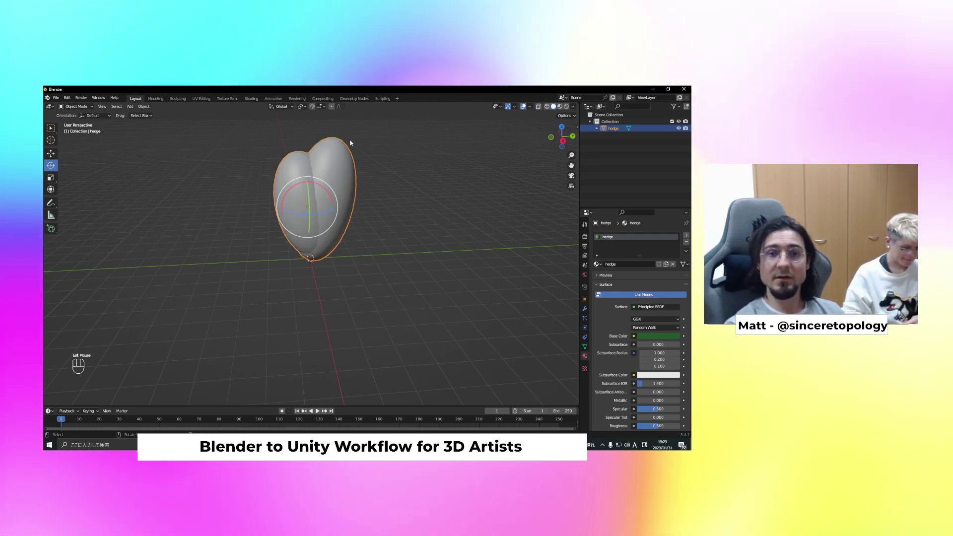
pyautogui.click(559, 107)
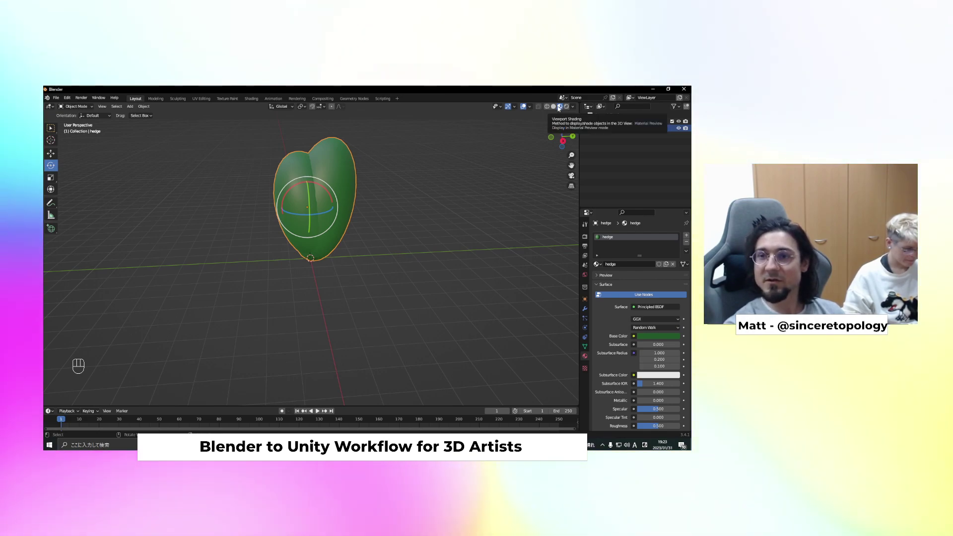
pyautogui.click(566, 107)
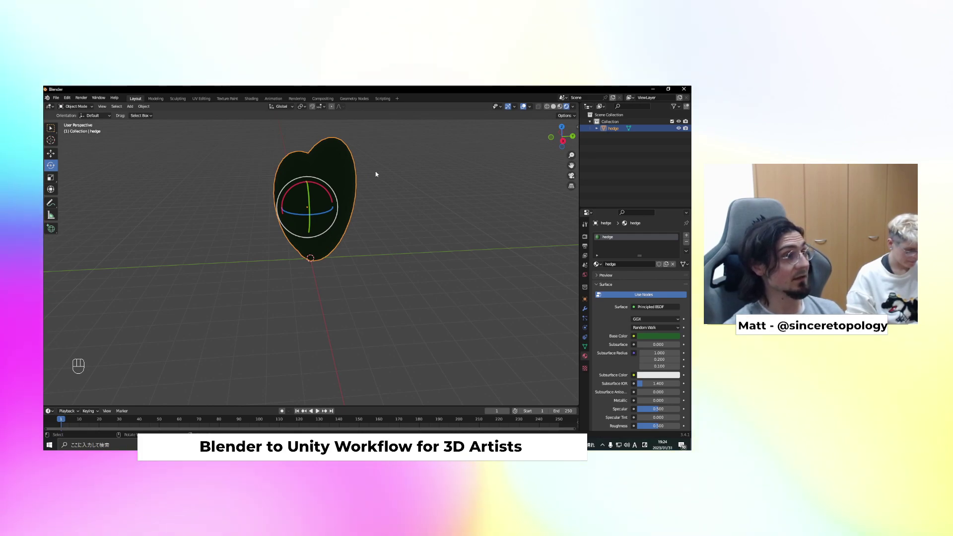
pyautogui.click(560, 107)
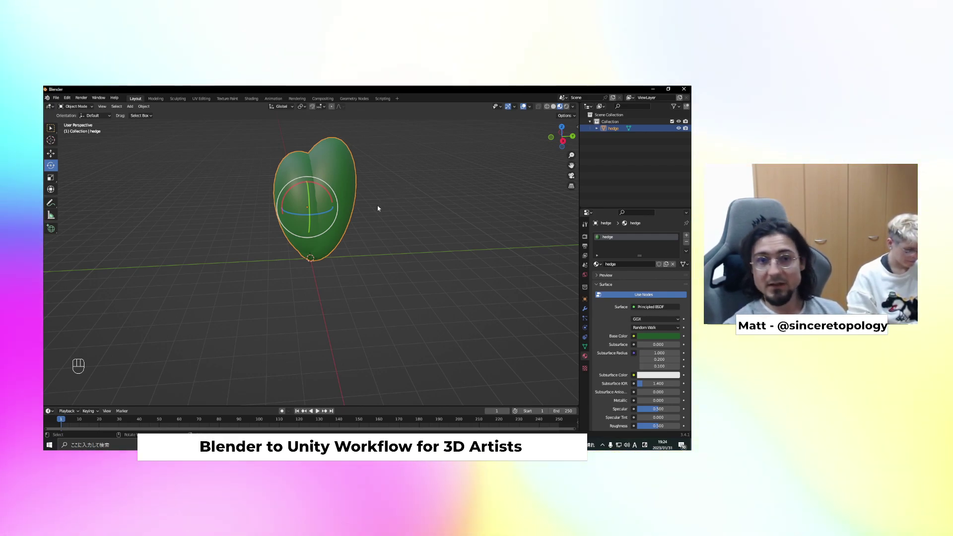
# Make the hedge material fully matte by setting its roughness to 1.000 and its specular to 0.000
pyautogui.scroll(-3, 622, 318)
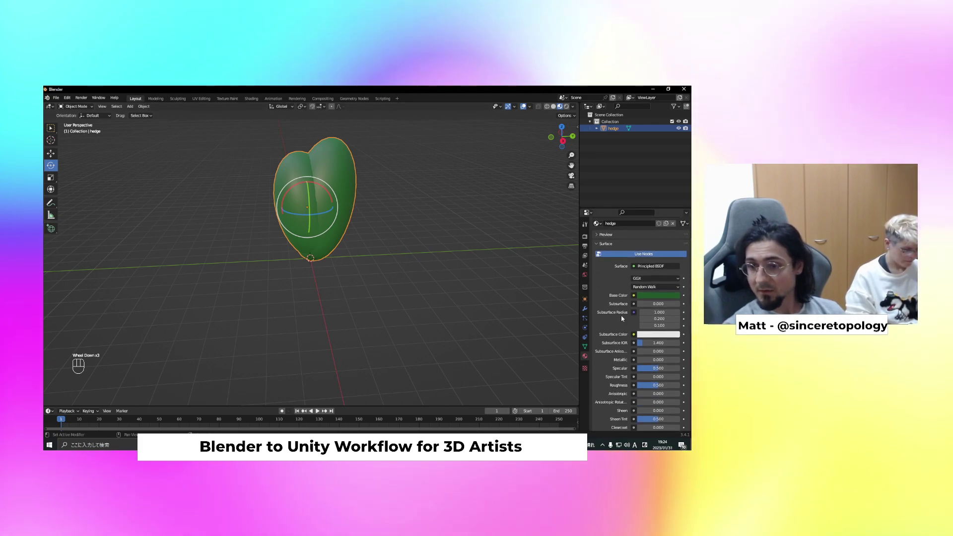
pyautogui.scroll(-4, 622, 318)
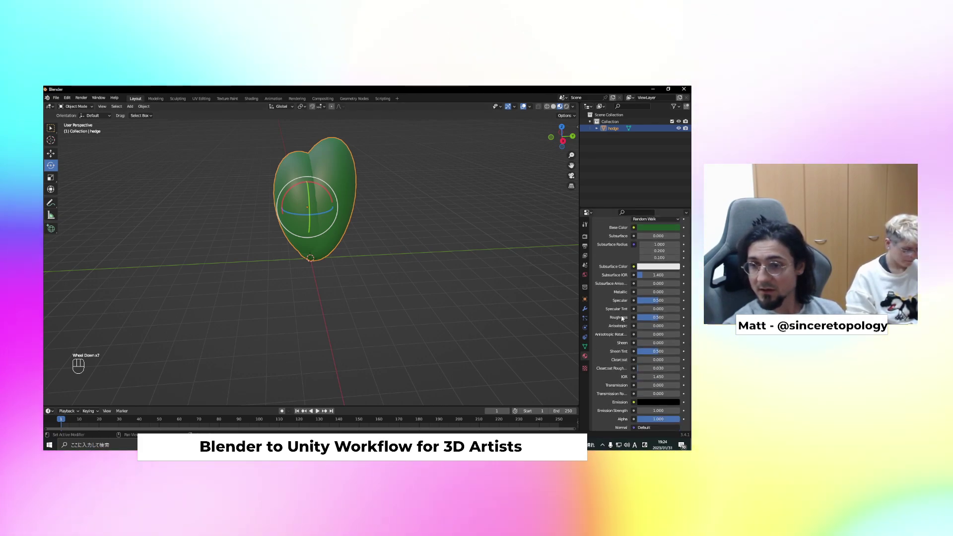
pyautogui.scroll(2, 622, 318)
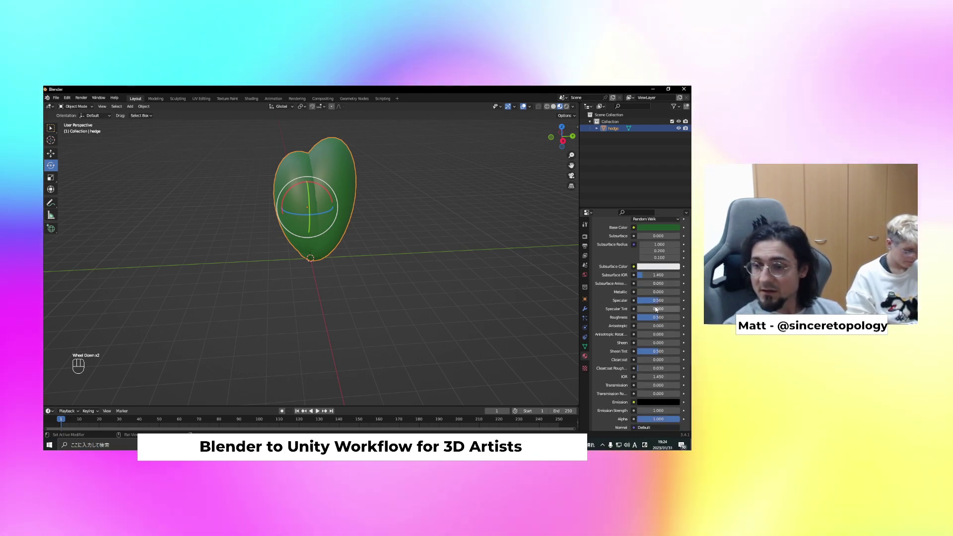
pyautogui.moveTo(654, 319); pyautogui.dragTo(695, 319)
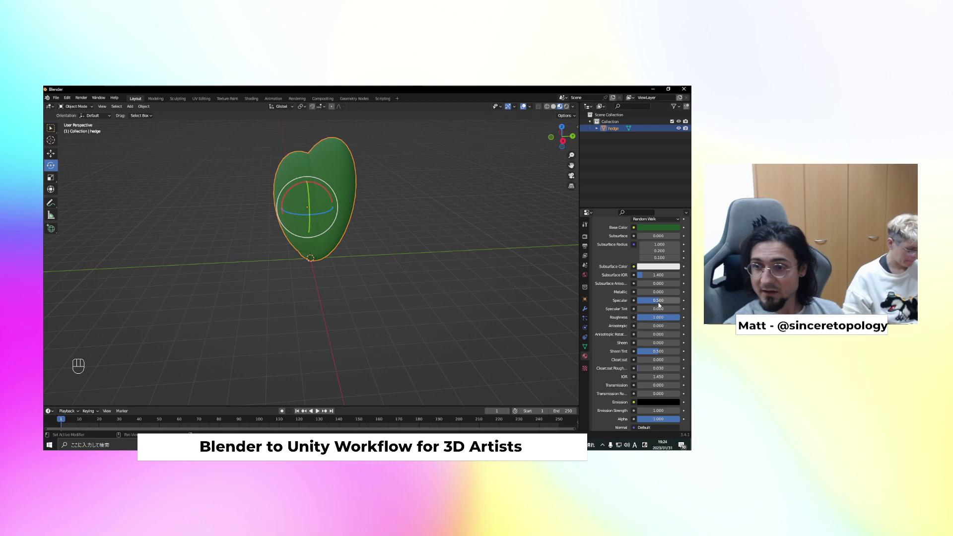
pyautogui.moveTo(660, 300); pyautogui.dragTo(638, 300)
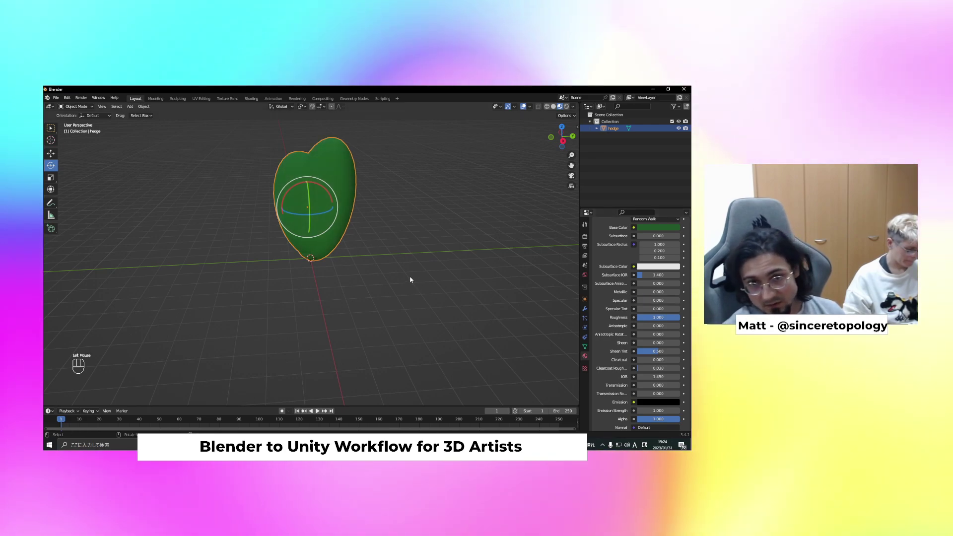
pyautogui.moveTo(353, 228); pyautogui.dragTo(389, 267, button='middle')
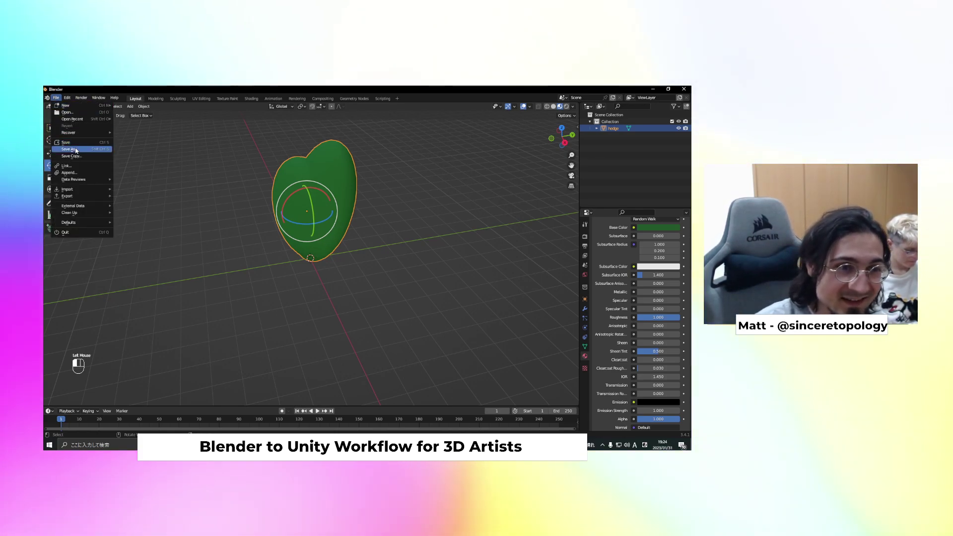
# Save the scene as forest.blend in the Blender folder on the desktop
pyautogui.click(69, 142)
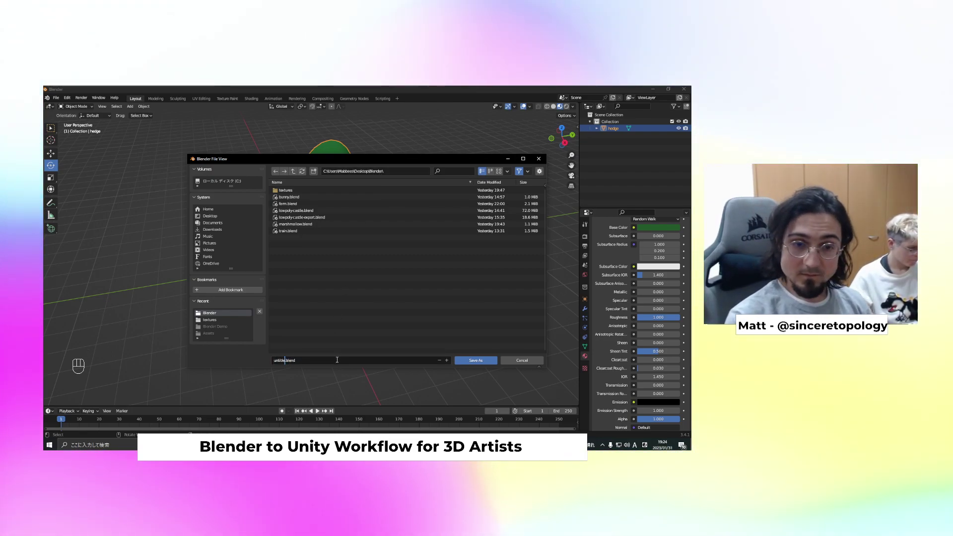
pyautogui.press('BackSpace')
pyautogui.press('BackSpace')
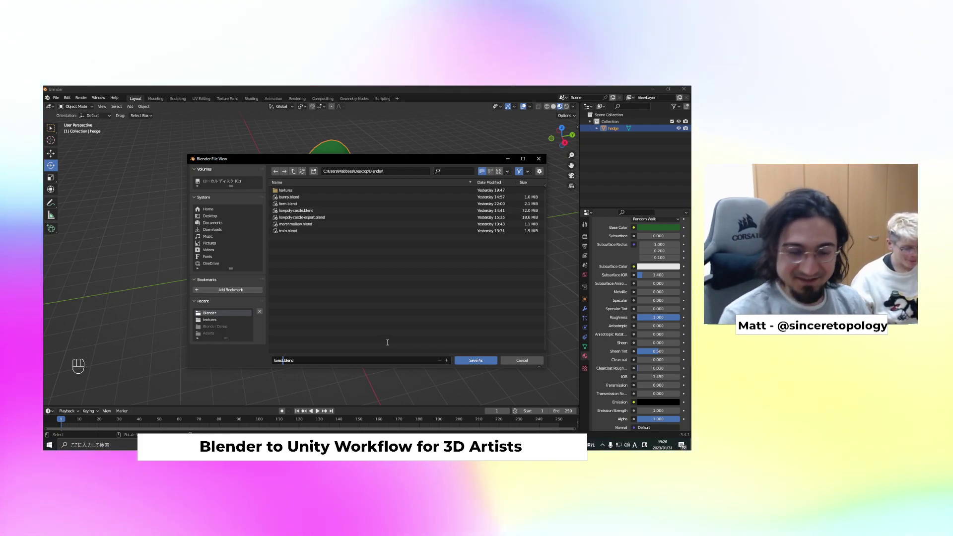
pyautogui.click(476, 361)
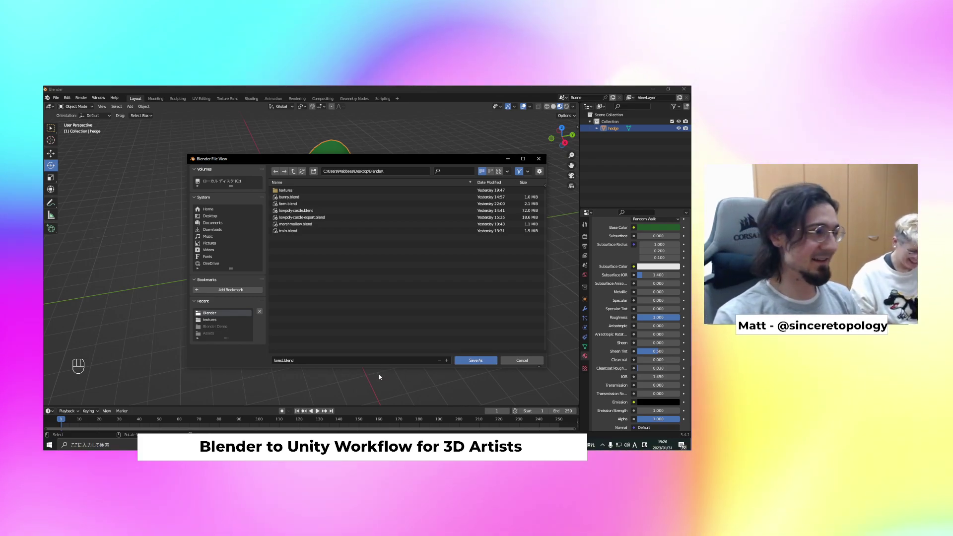
pyautogui.click(489, 359)
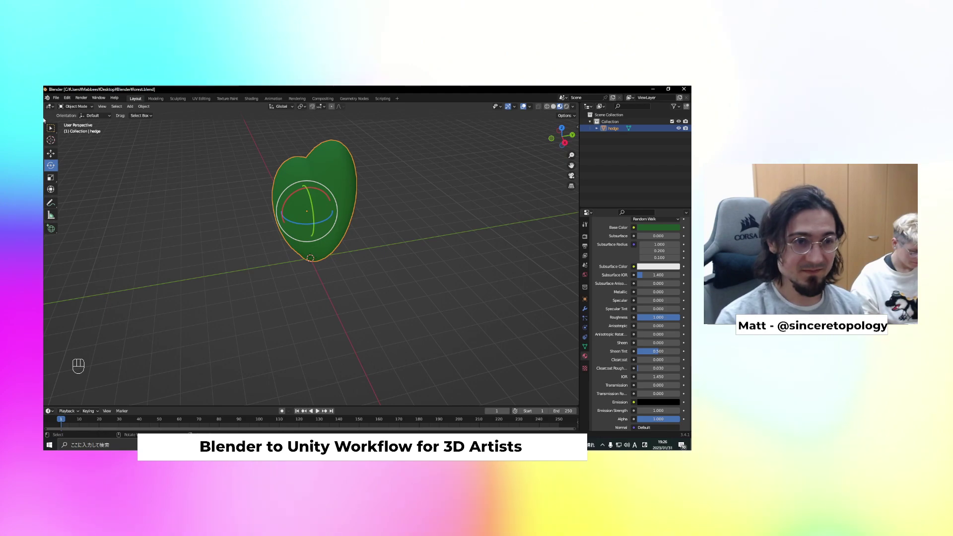
# Export the hedge scene as forest.fbx to the desktop's Blender folder, keeping the default FBX settings
pyautogui.click(56, 98)
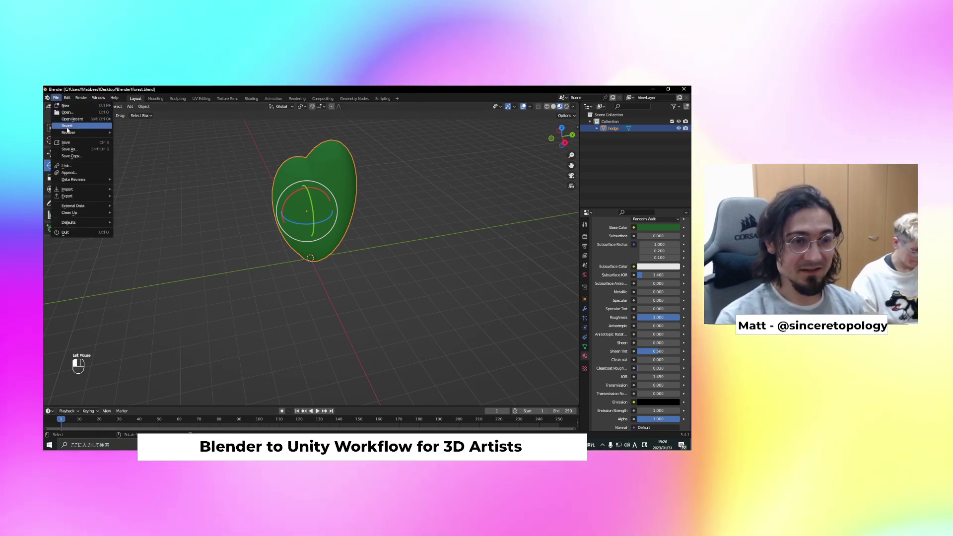
pyautogui.moveTo(93, 196)
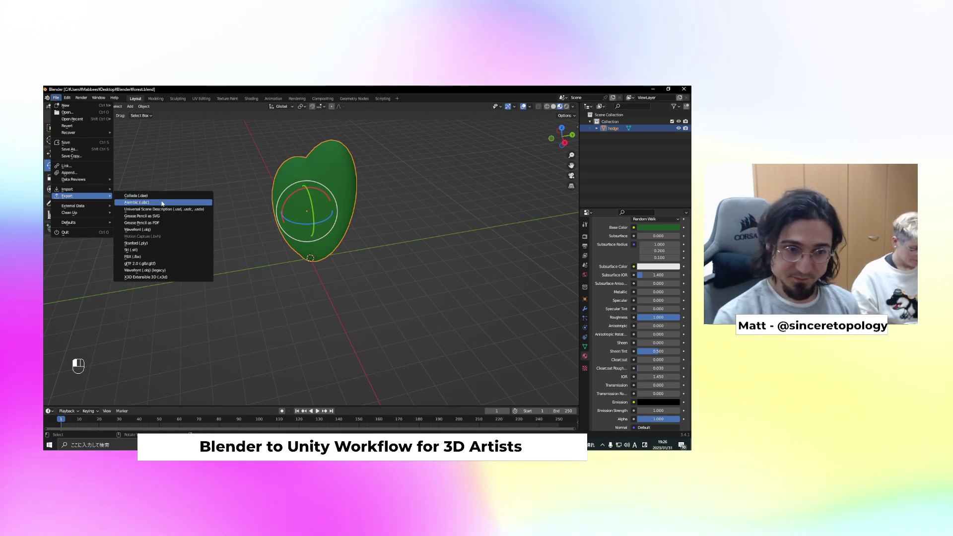
pyautogui.click(138, 257)
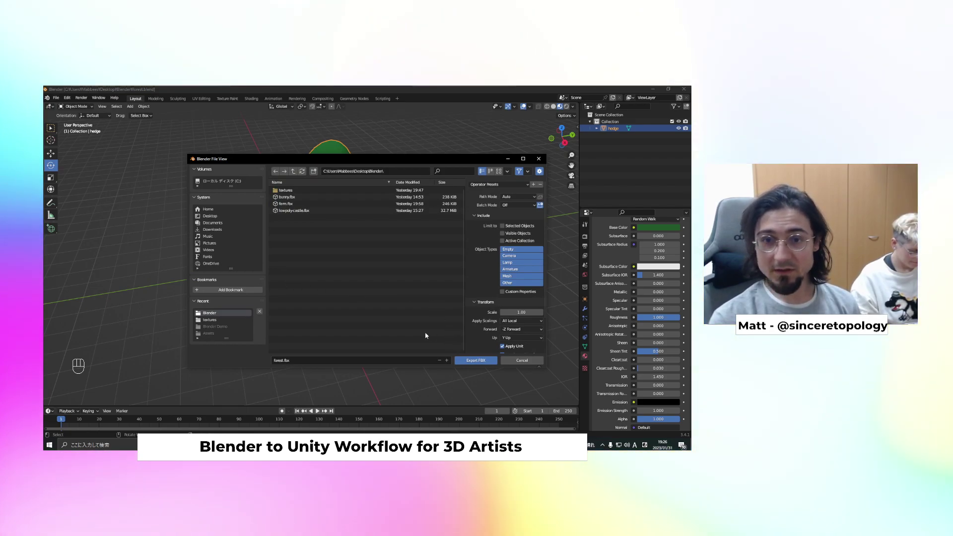
pyautogui.click(471, 361)
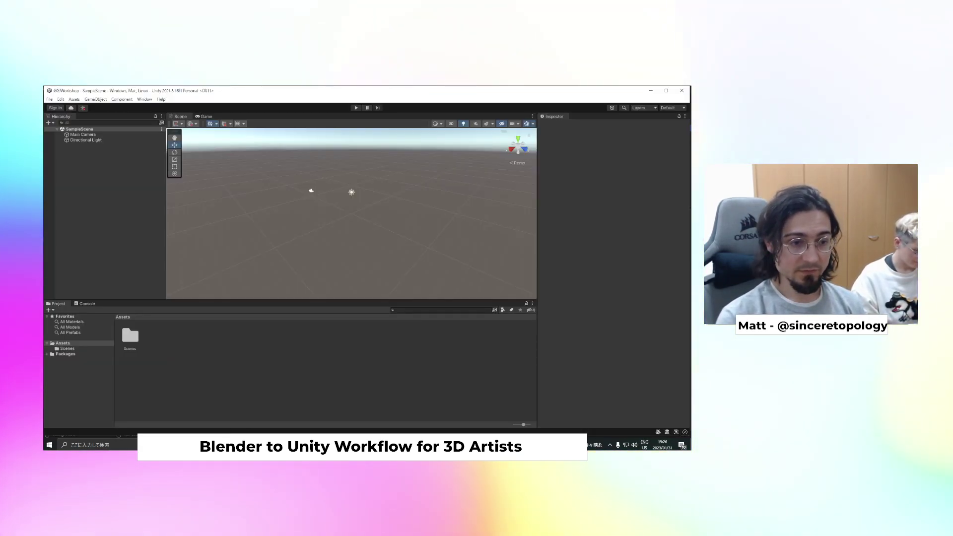
# Switch to the maximized Unity project and import the forest 3D object file from the desktop's Blender folder into Assets
pyautogui.doubleClick(368, 94)
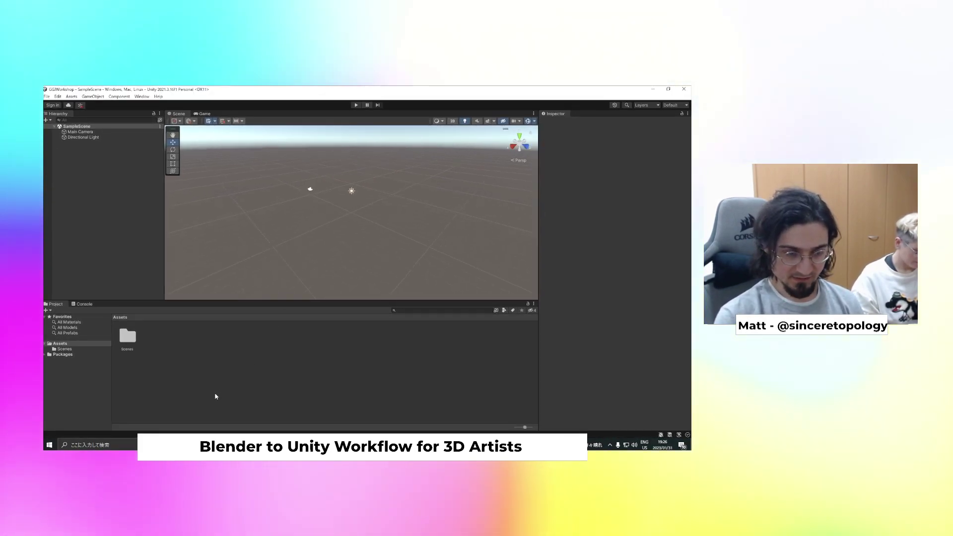
pyautogui.click(213, 444)
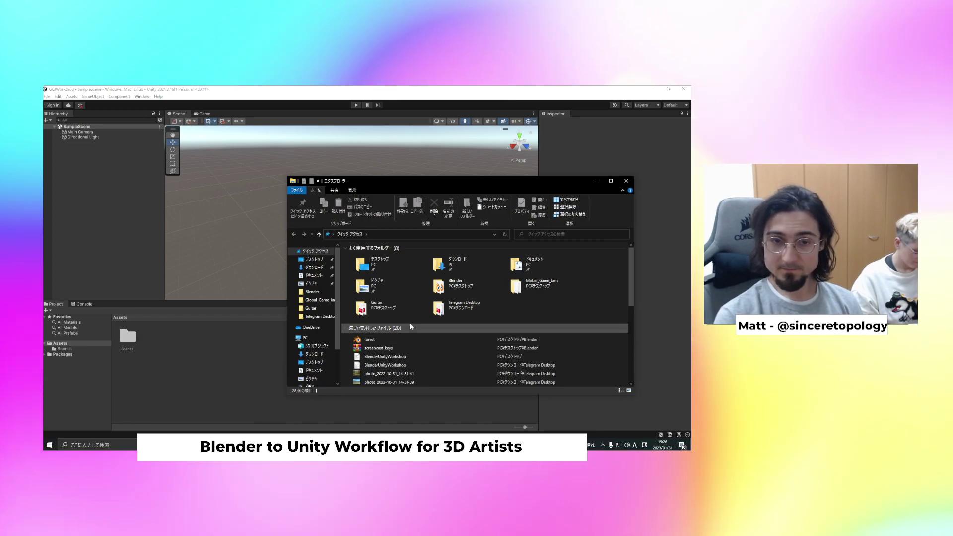
pyautogui.click(308, 262)
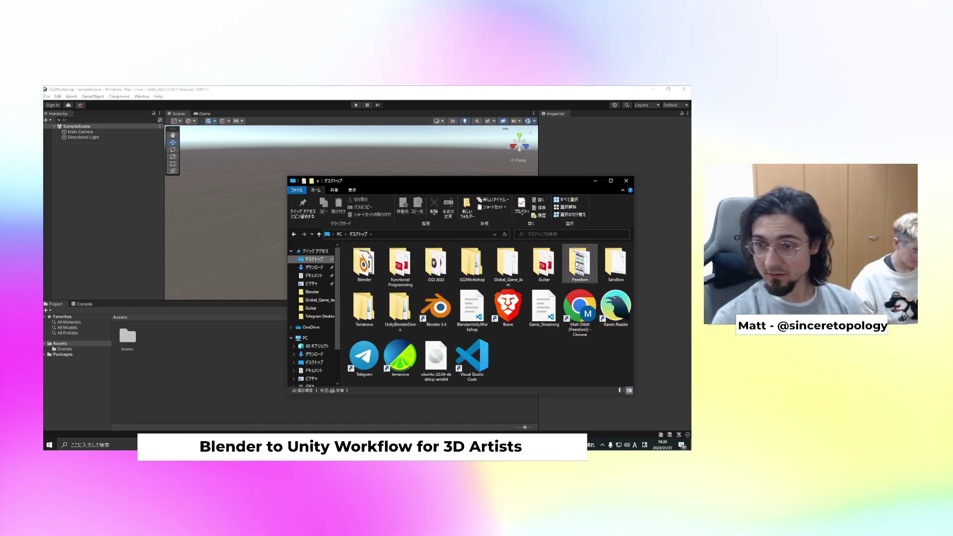
pyautogui.doubleClick(361, 261)
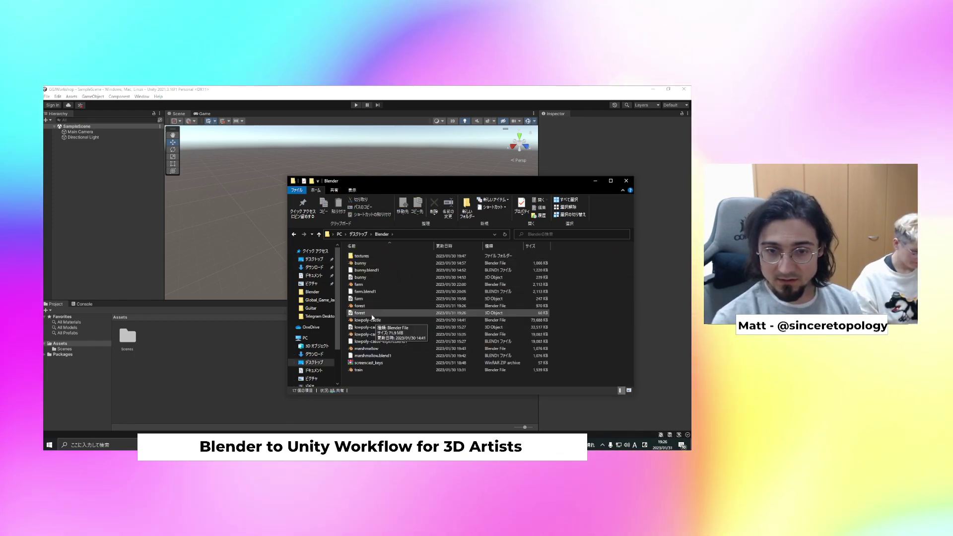
pyautogui.moveTo(366, 313); pyautogui.dragTo(264, 317)
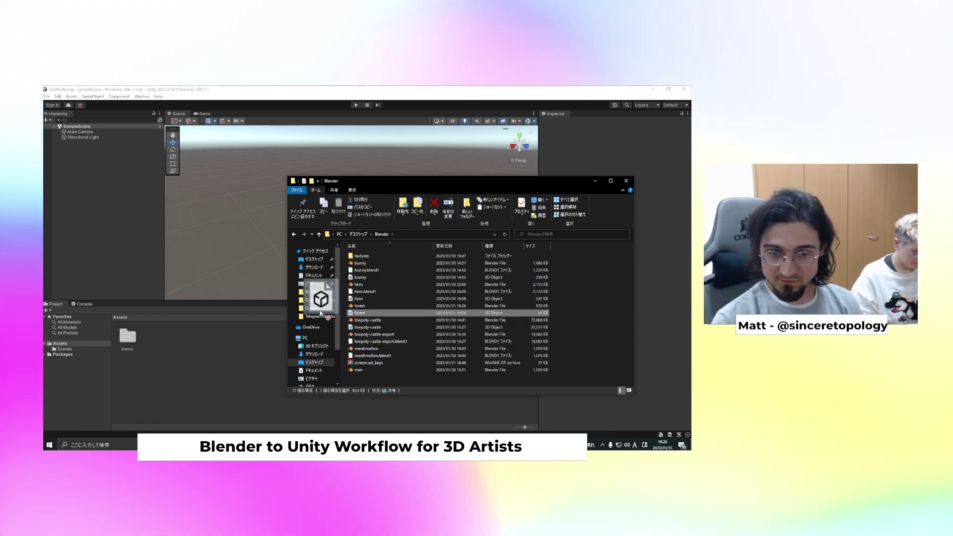
pyautogui.moveTo(186, 346); pyautogui.dragTo(202, 347)
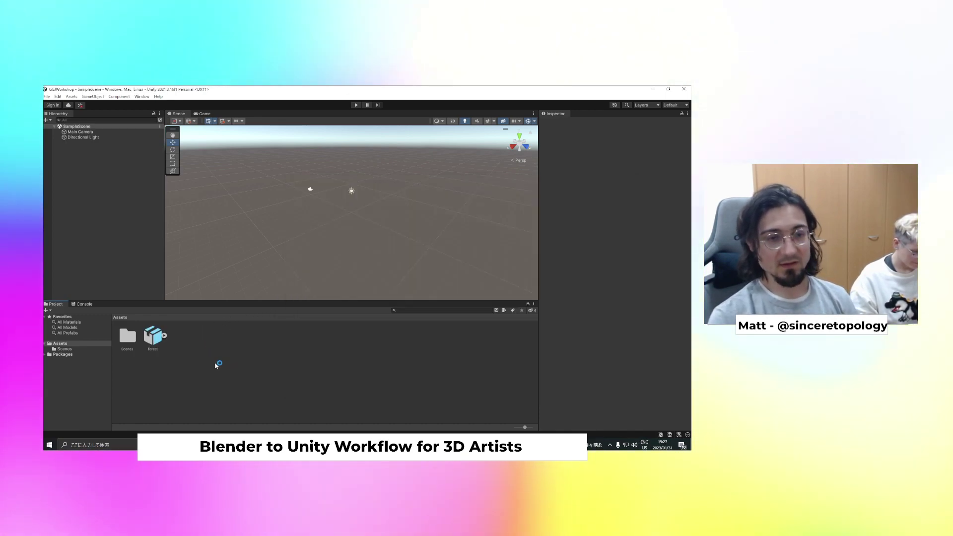
# Create a folder named Models in the project's Assets
pyautogui.rightClick(189, 345)
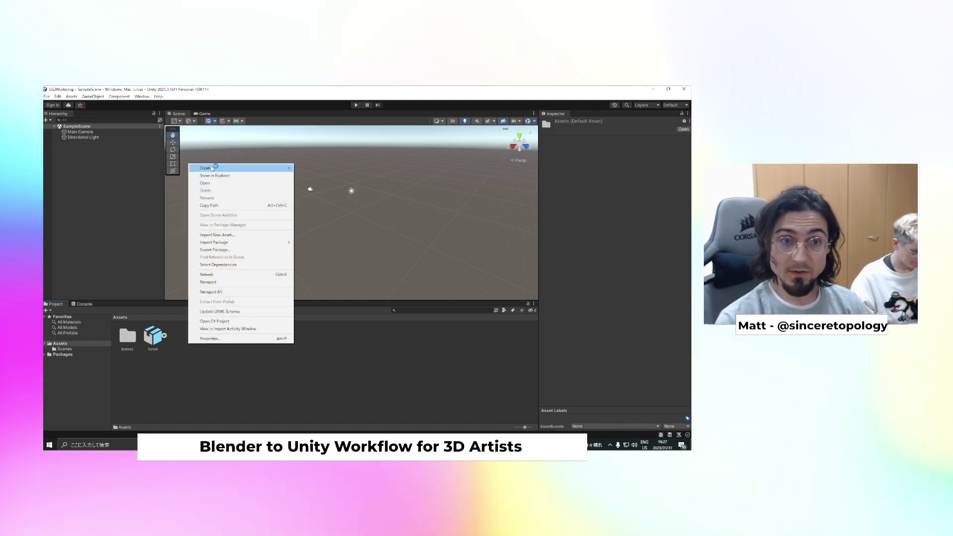
pyautogui.moveTo(214, 167)
pyautogui.click(331, 139)
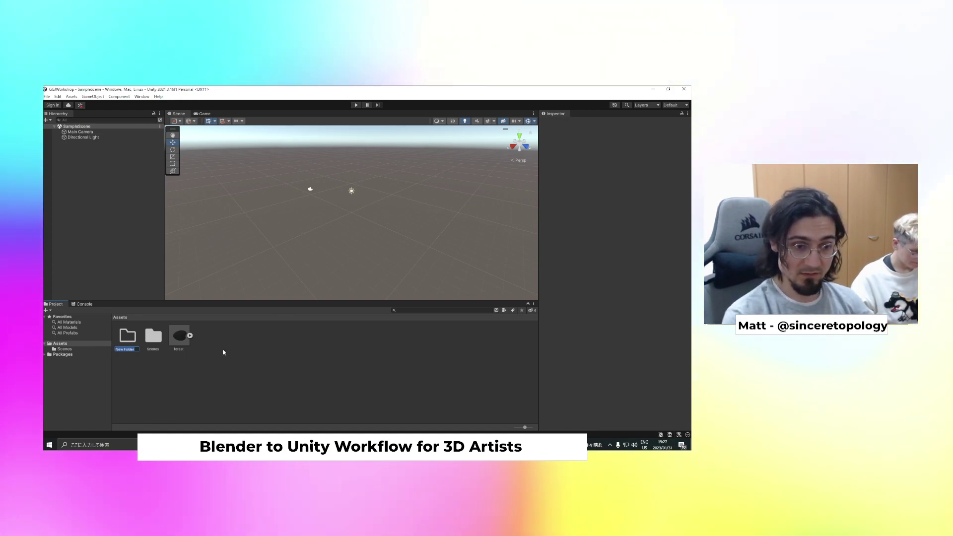
pyautogui.write('Models')
pyautogui.press('Return')
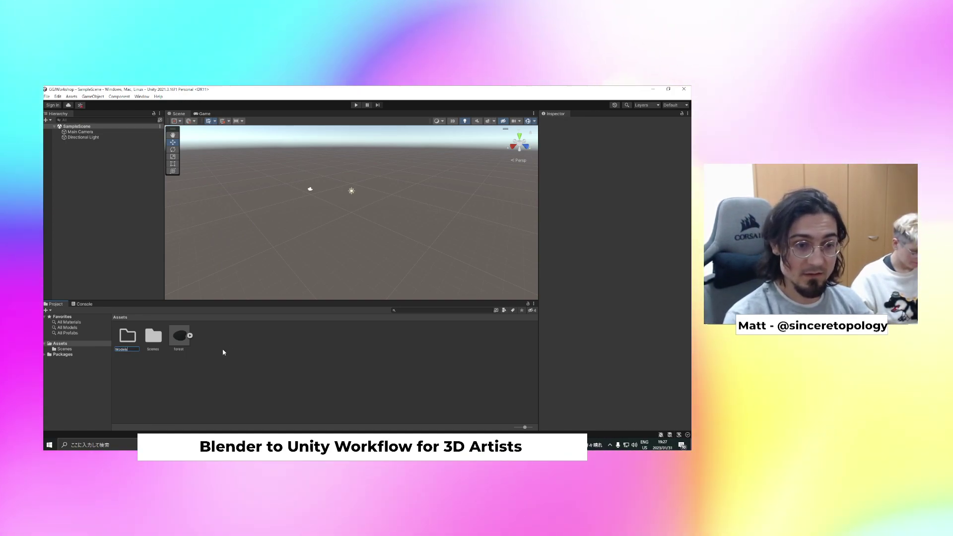
# Move the forest model into the Models folder in the project's Assets and open that folder
pyautogui.moveTo(181, 337); pyautogui.dragTo(128, 337)
pyautogui.doubleClick(127, 336)
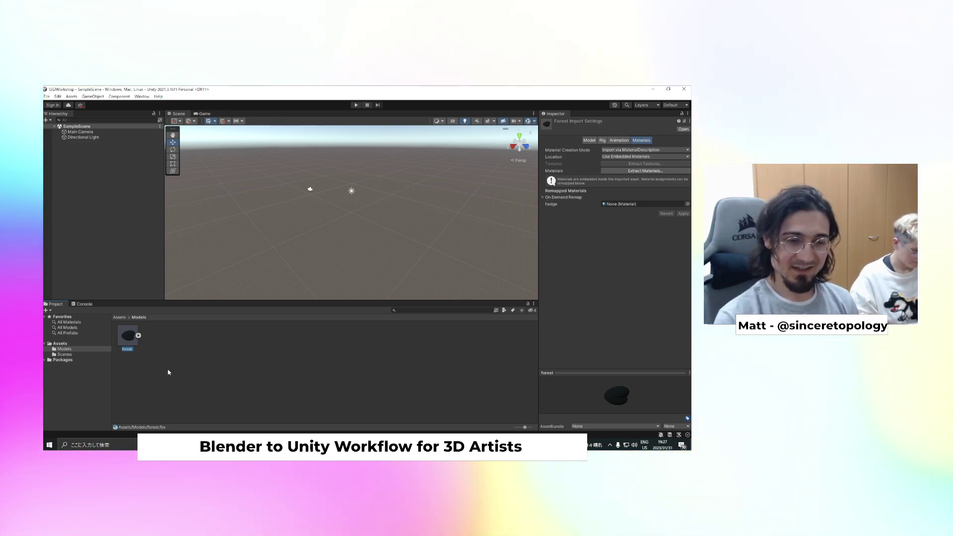
pyautogui.hotkey('alt', 'Tab')
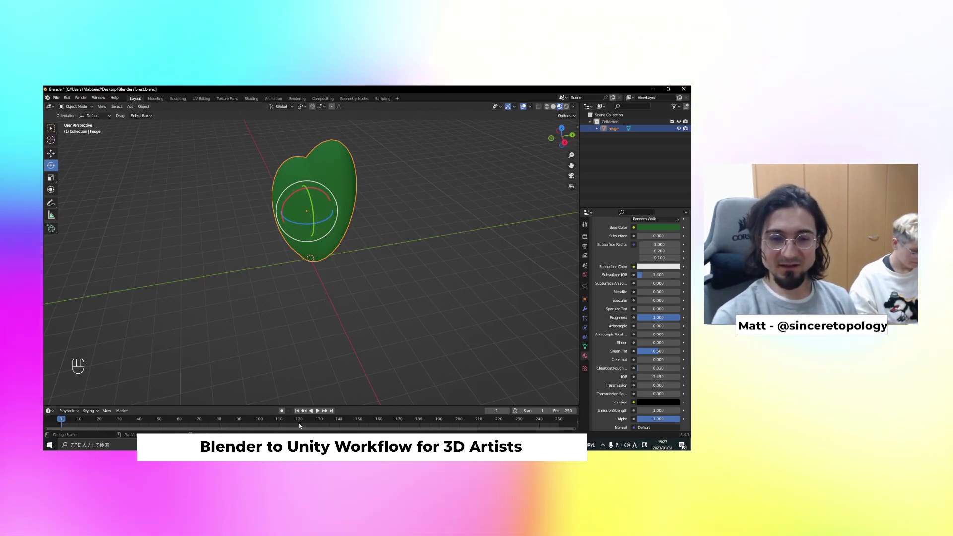
pyautogui.hotkey('alt', 'Tab')
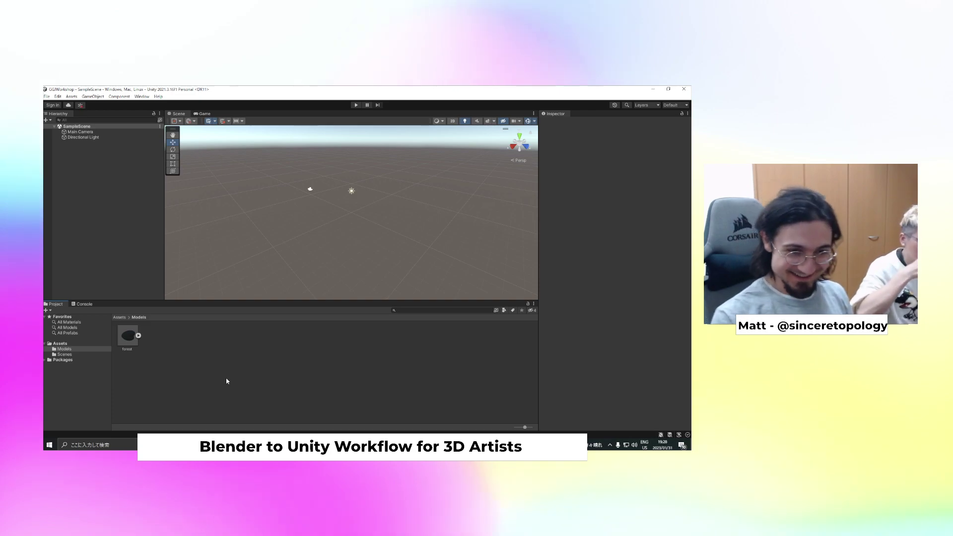
# Place the forest model from the Models folder in the scene and change its X rotation
pyautogui.click(128, 336)
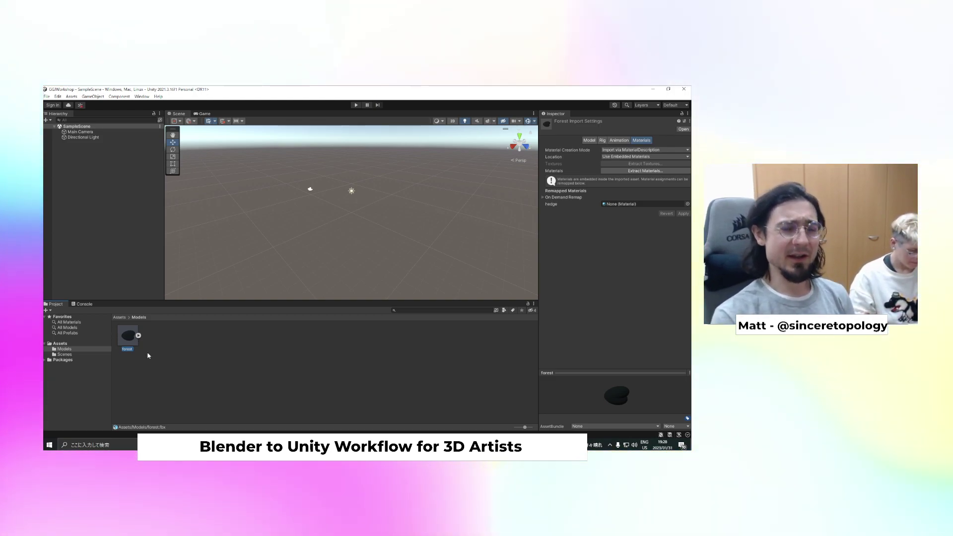
pyautogui.moveTo(295, 239); pyautogui.dragTo(325, 229)
pyautogui.moveTo(279, 242); pyautogui.dragTo(332, 240, button='middle')
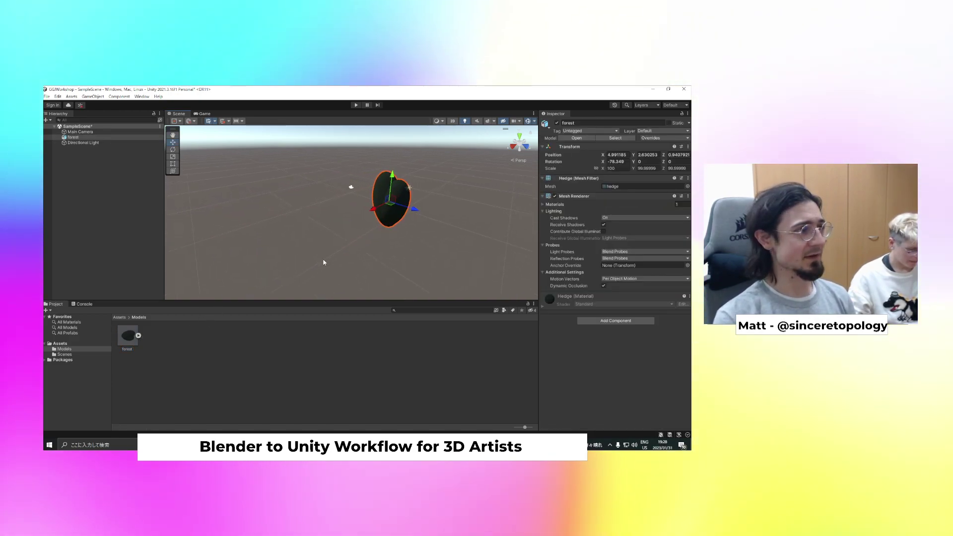
pyautogui.click(134, 341)
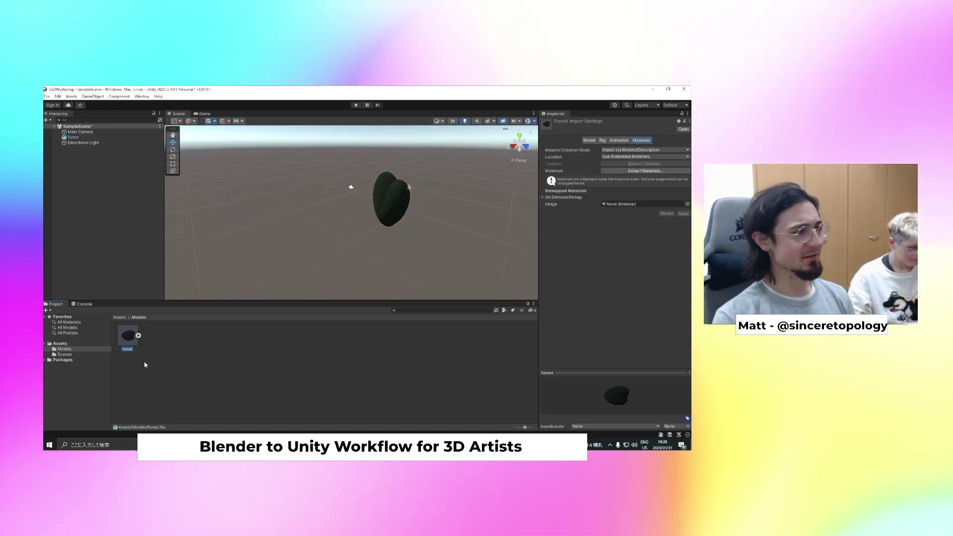
pyautogui.click(383, 211)
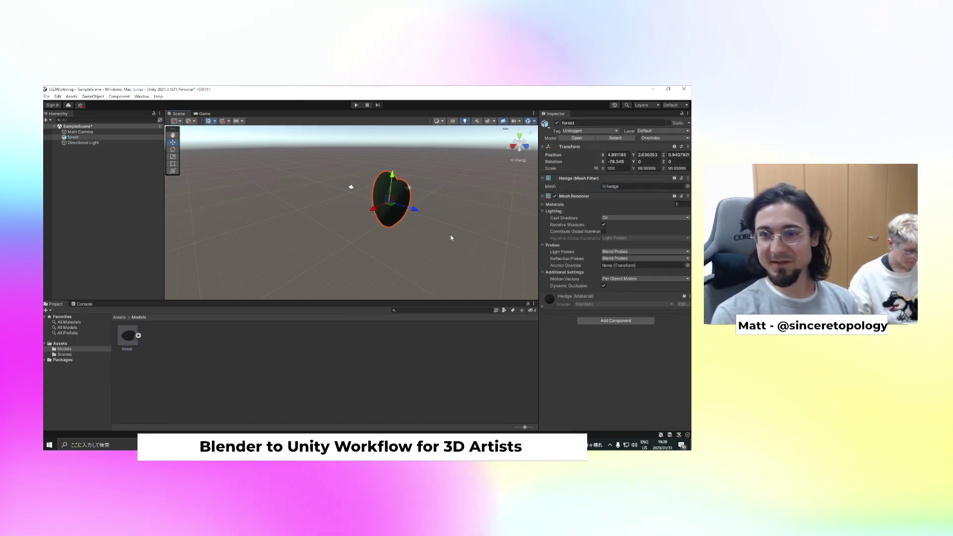
pyautogui.click(606, 162)
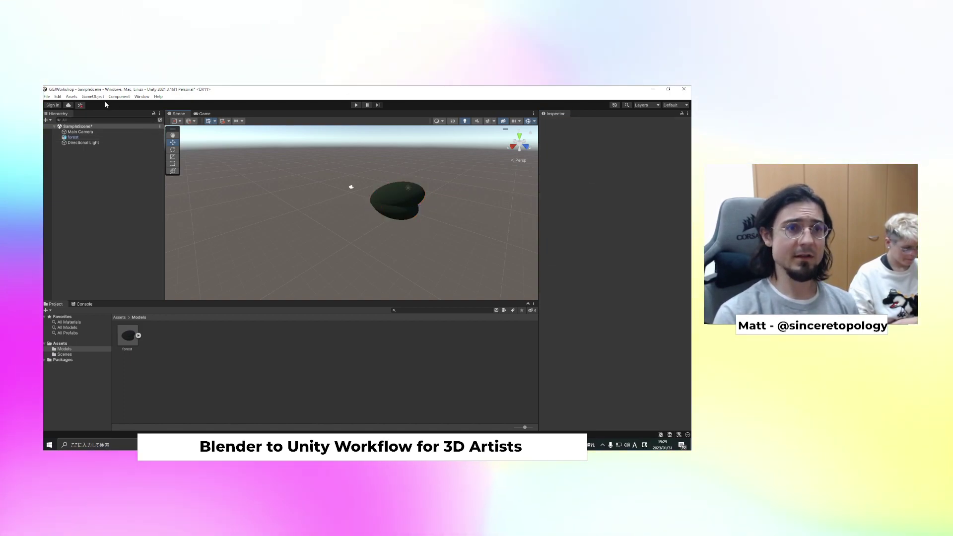
# Add a 3D Plane object to the scene near the hedge
pyautogui.click(117, 97)
pyautogui.click(117, 97)
pyautogui.moveTo(376, 224)
pyautogui.mouseDown(button='middle')
pyautogui.moveTo(391, 221)
pyautogui.moveTo(372, 215)
pyautogui.mouseUp(button='middle')
pyautogui.moveTo(364, 241)
pyautogui.keyDown('alt'); pyautogui.mouseDown()
pyautogui.moveTo(387, 238)
pyautogui.moveTo(412, 206)
pyautogui.moveTo(378, 204)
pyautogui.moveTo(354, 224)
pyautogui.moveTo(370, 237)
pyautogui.mouseUp(); pyautogui.keyUp('alt')
pyautogui.click(119, 97)
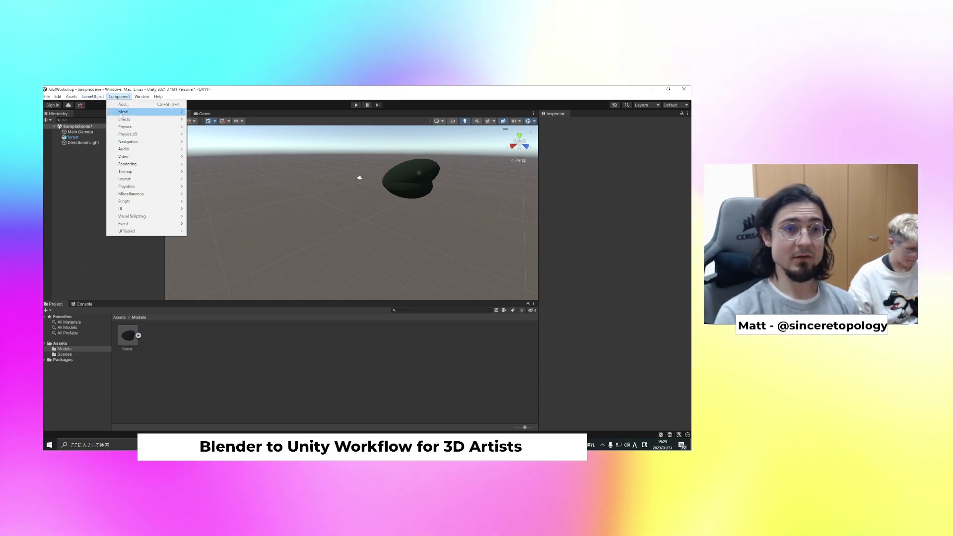
pyautogui.moveTo(122, 113)
pyautogui.moveTo(96, 97)
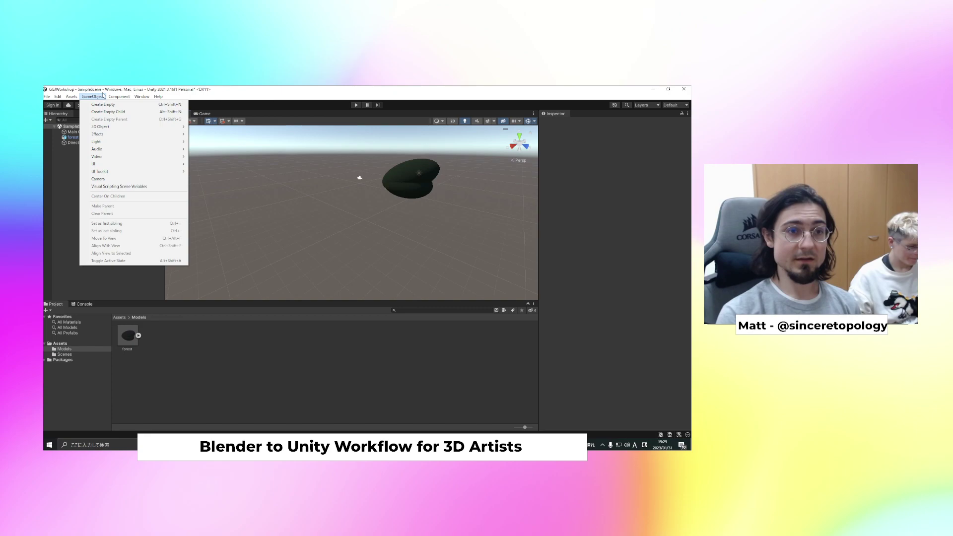
pyautogui.moveTo(104, 130)
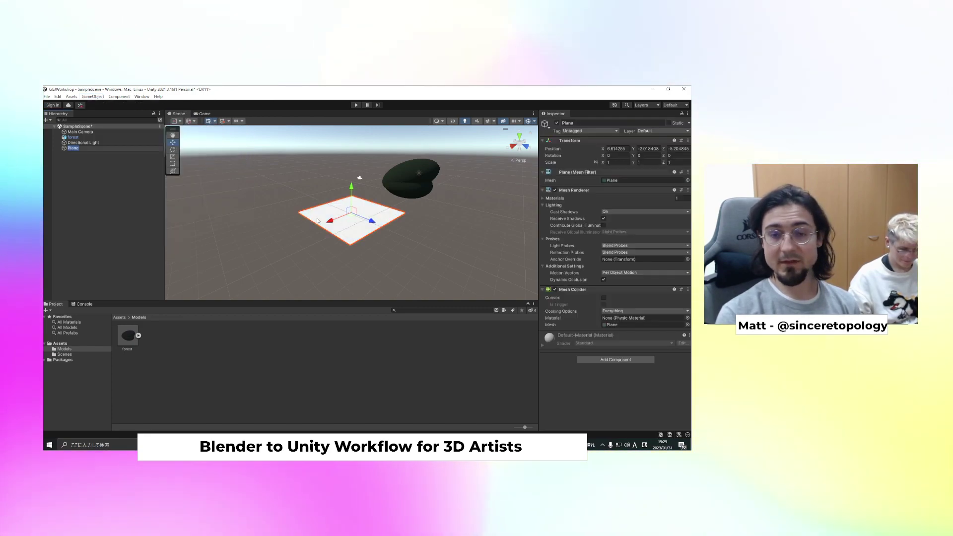
# Set the plane's position to 0 on the X, Y and Z axes
pyautogui.click(615, 162)
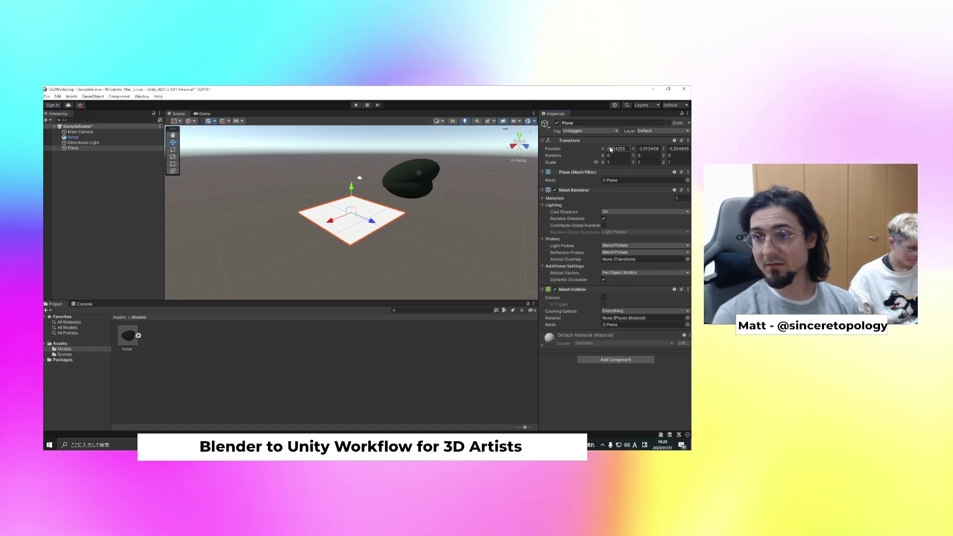
pyautogui.click(620, 149)
pyautogui.write('0')
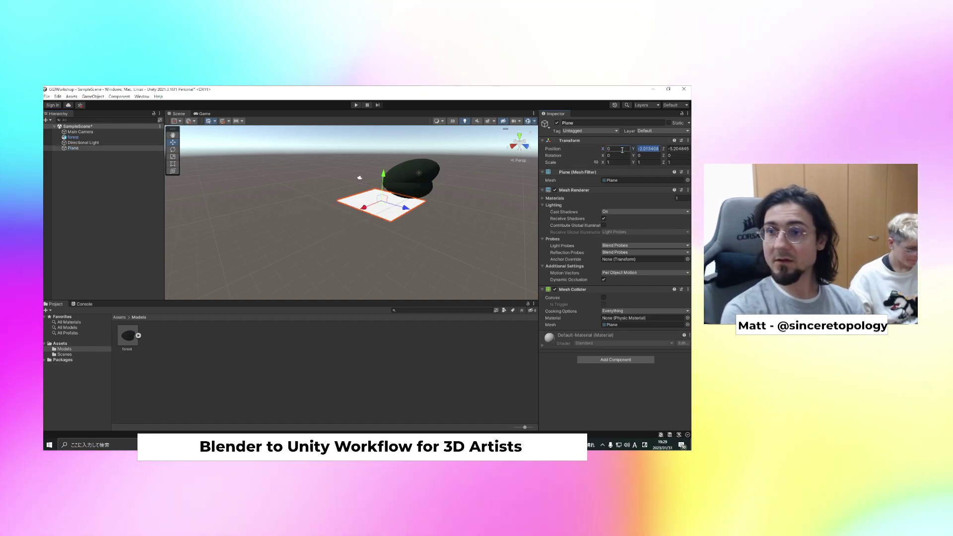
pyautogui.press('Tab')
pyautogui.write('0')
pyautogui.press('Tab')
pyautogui.write('0')
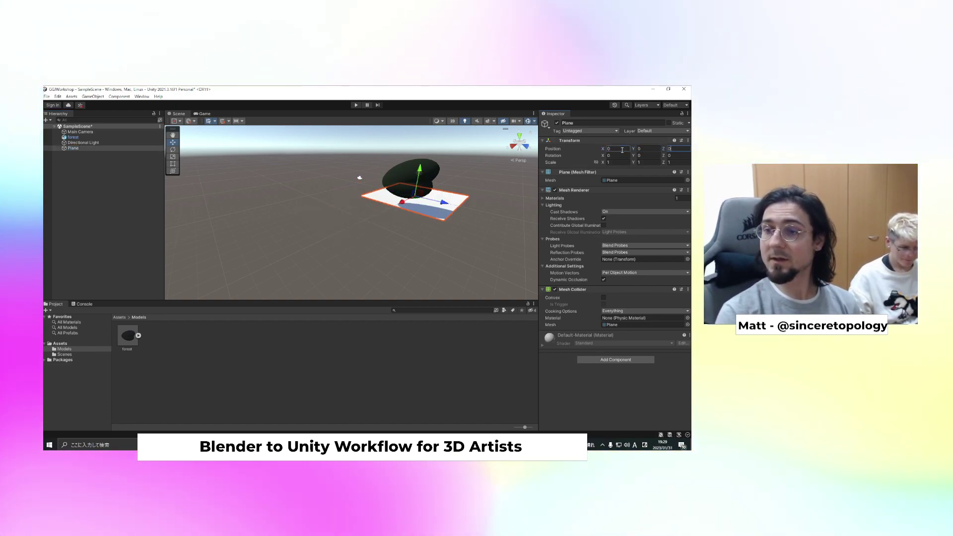
# Scale the plane up with constrained proportions to about 11.71 on all three axes
pyautogui.moveTo(603, 164); pyautogui.dragTo(46, 178)
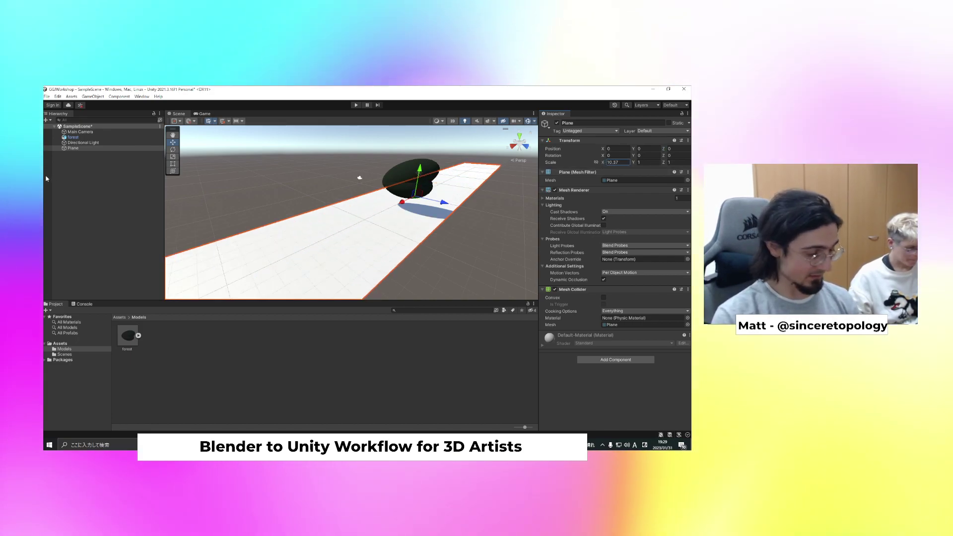
pyautogui.hotkey('ctrl', 'z')
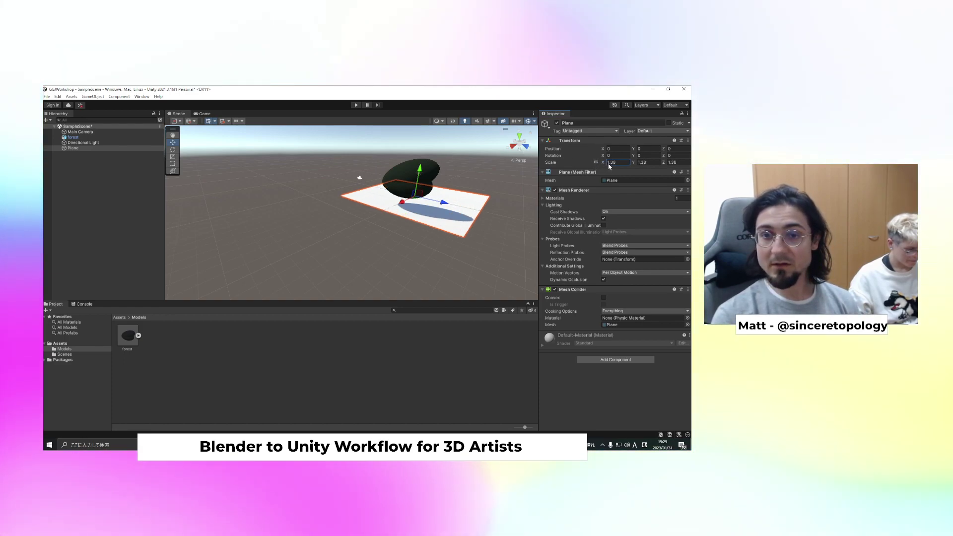
pyautogui.moveTo(66, 174); pyautogui.dragTo(84, 175)
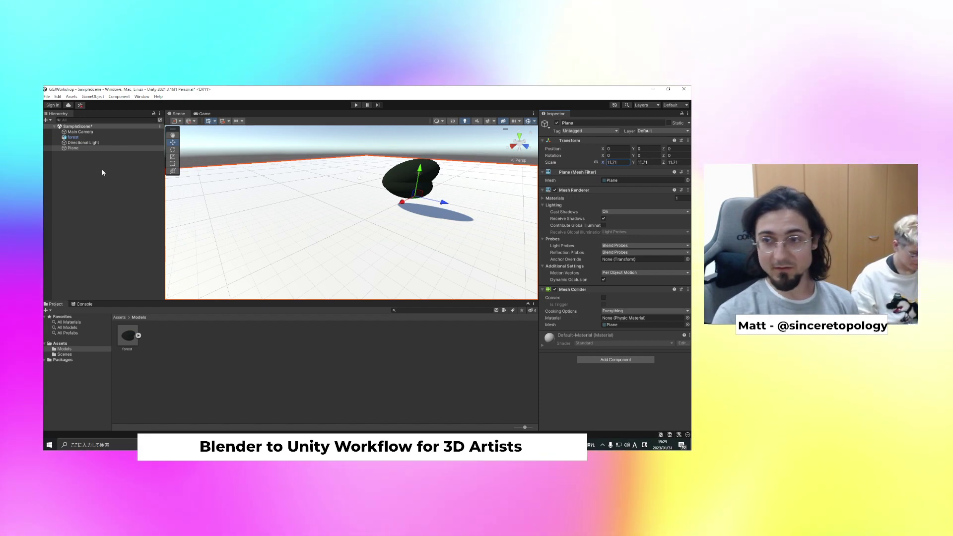
pyautogui.scroll(-5, 274, 179)
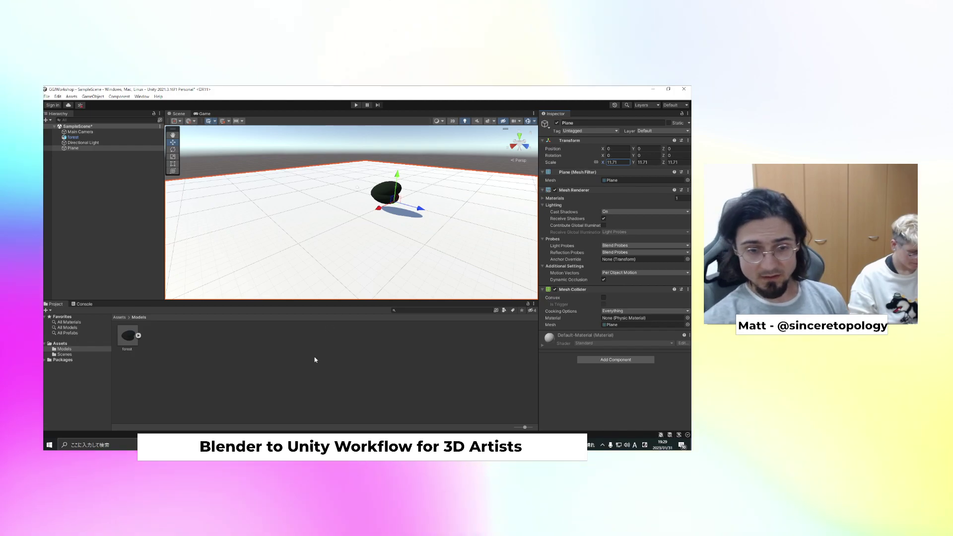
# Switch to Blender and set the hedge's origin to the 3D cursor at its base
pyautogui.moveTo(283, 445)
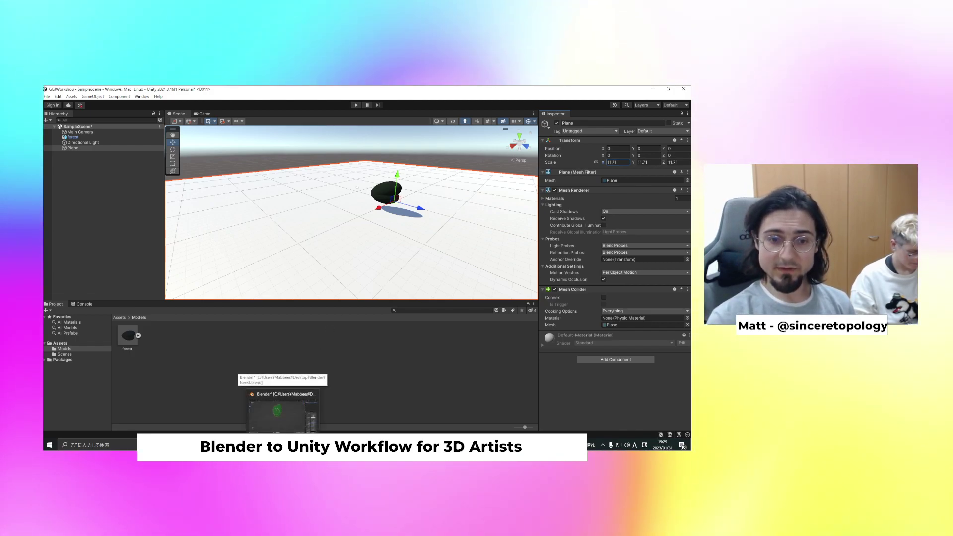
pyautogui.click(283, 410)
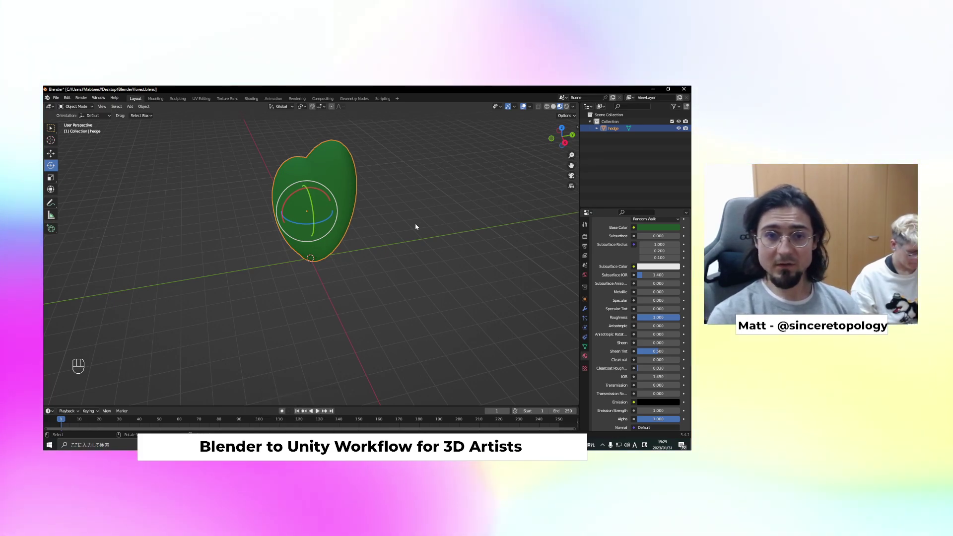
pyautogui.click(51, 128)
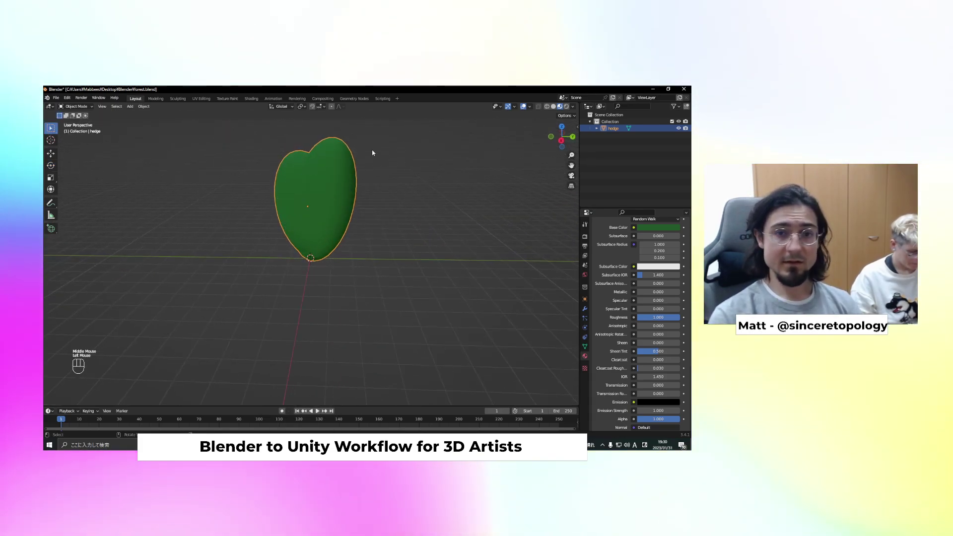
pyautogui.click(334, 164)
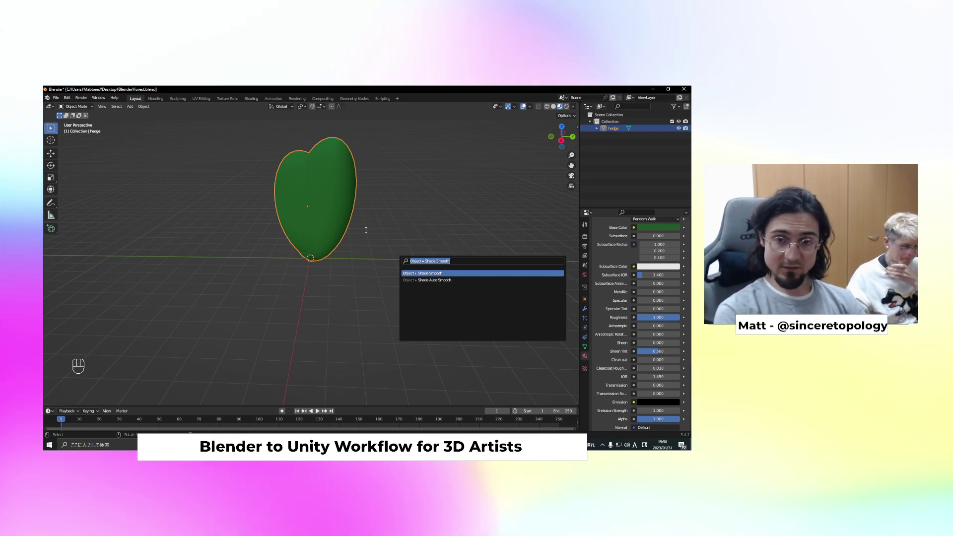
pyautogui.write('origin')
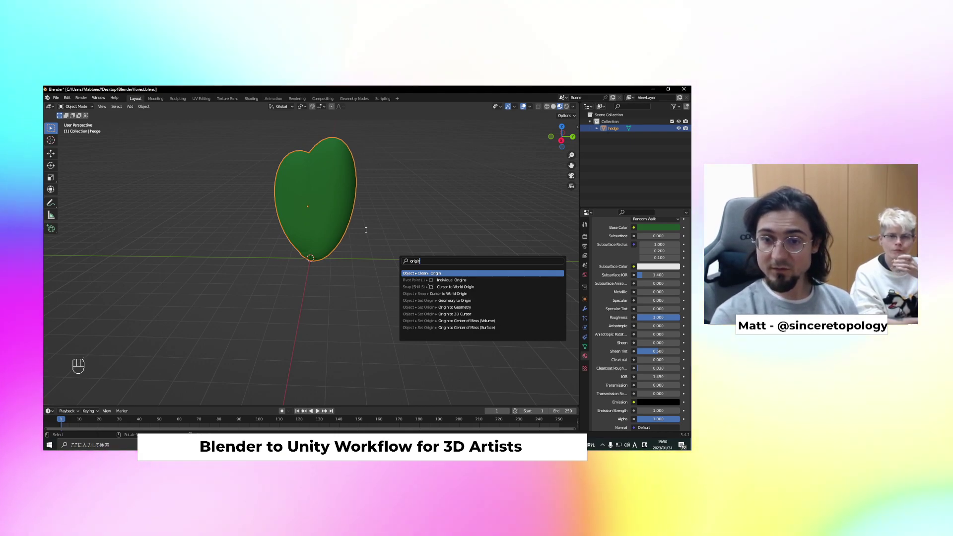
pyautogui.press('Down')
pyautogui.press('Down')
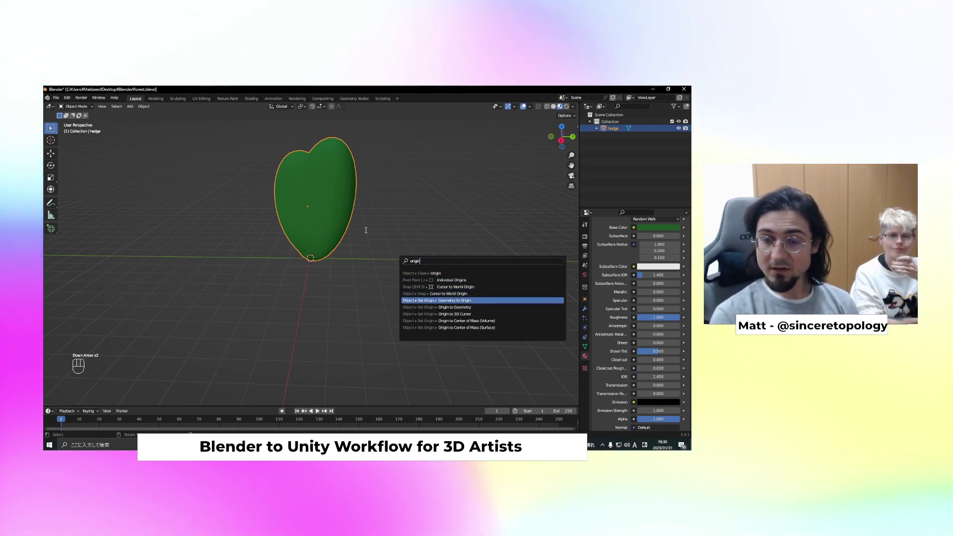
pyautogui.press('Down')
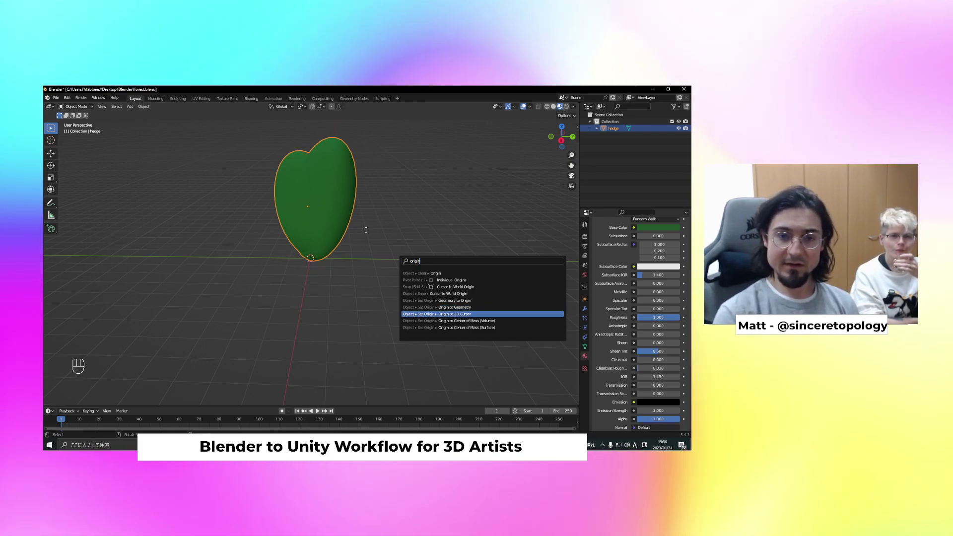
pyautogui.press('Return')
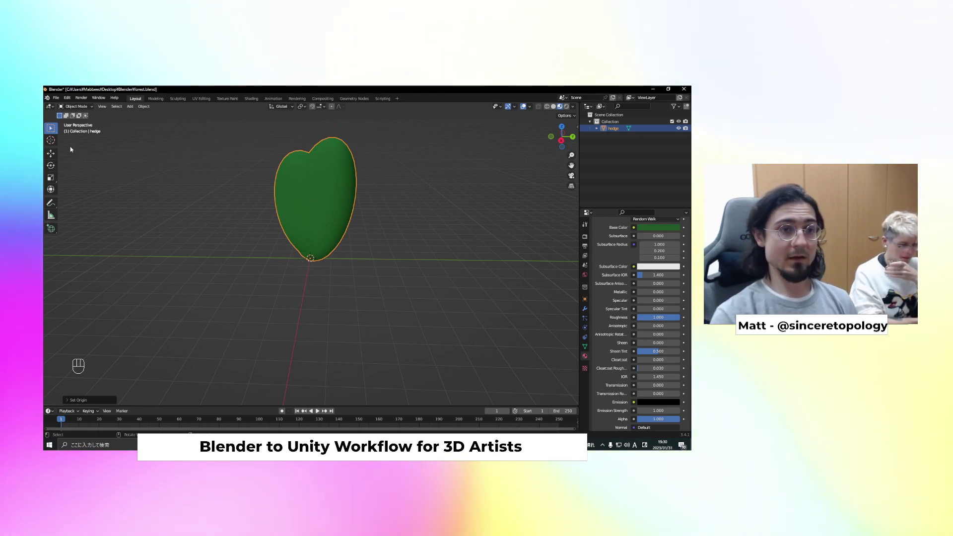
# Place the 3D cursor in the empty space away from the hedge
pyautogui.click(51, 141)
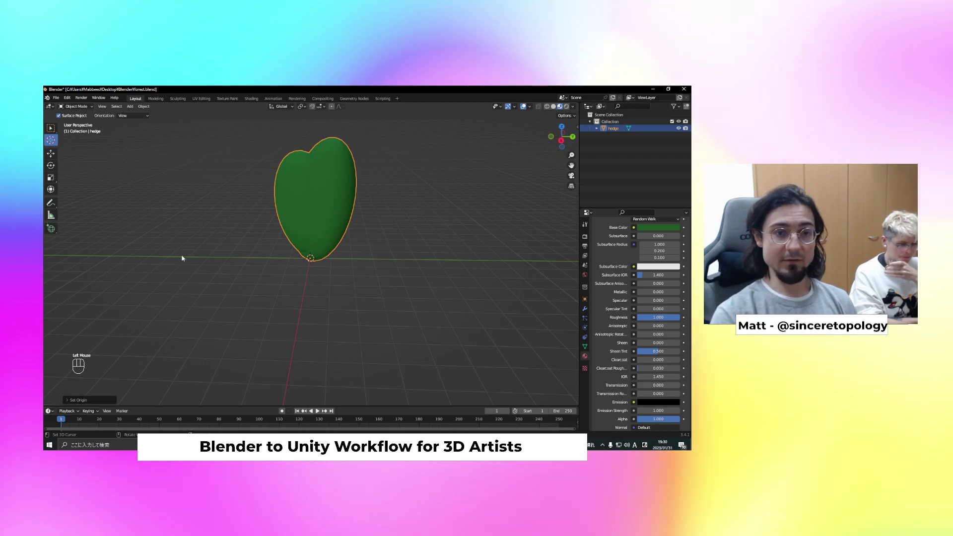
pyautogui.click(438, 210)
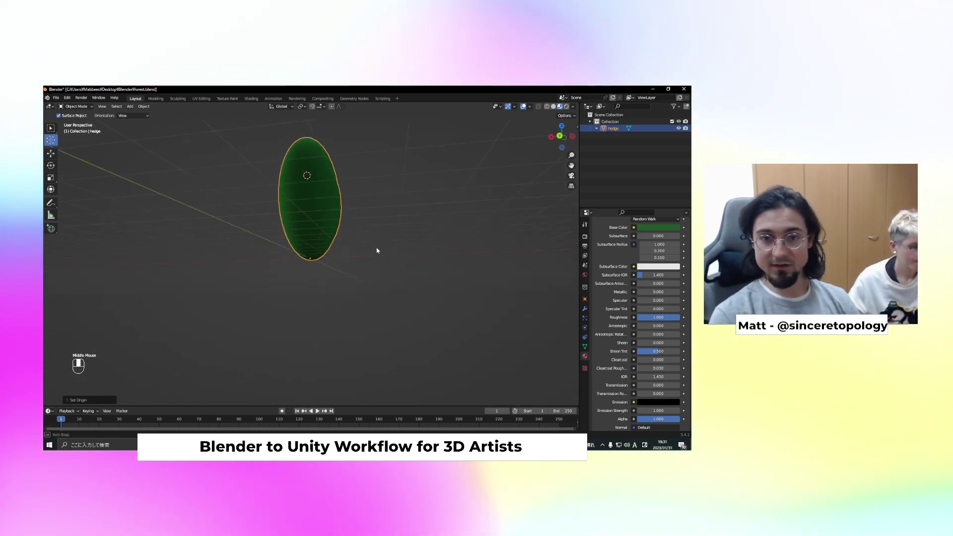
pyautogui.moveTo(421, 272); pyautogui.dragTo(417, 271, button='middle')
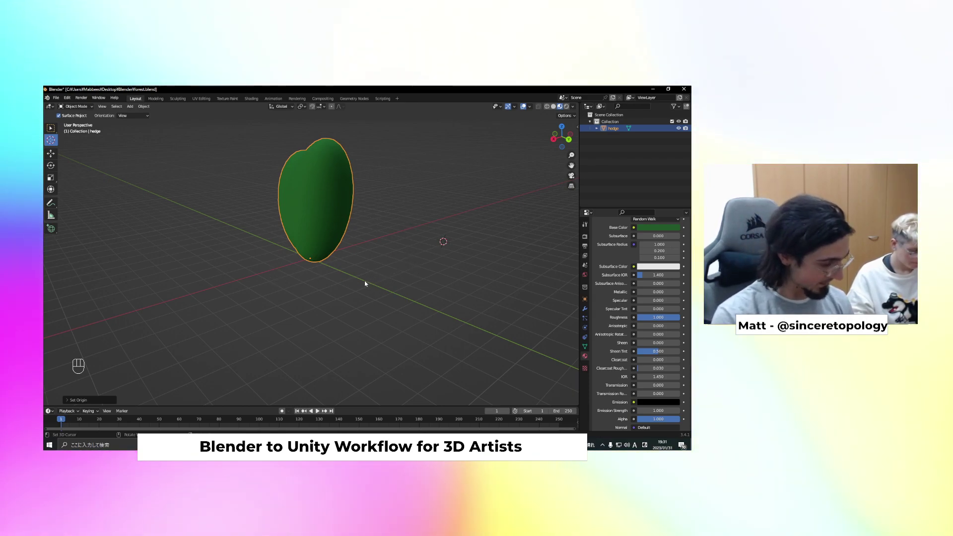
# Snap the 3D cursor back to the world origin at the hedge's base
pyautogui.press('F3')
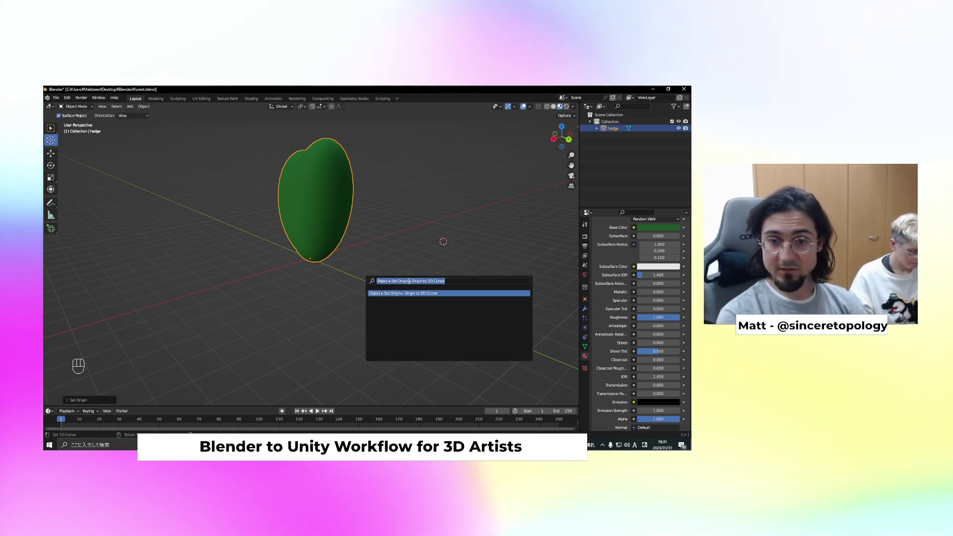
pyautogui.write('curs')
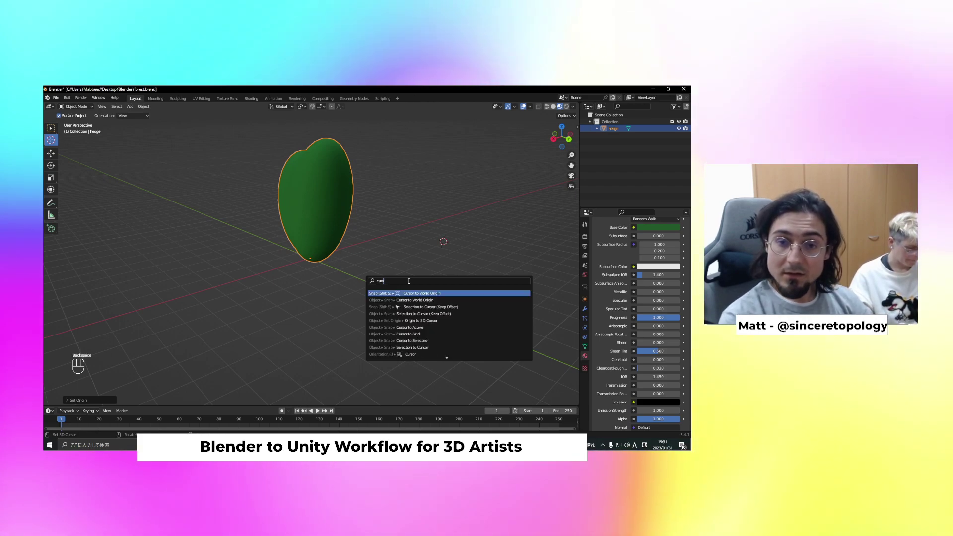
pyautogui.press('BackSpace')
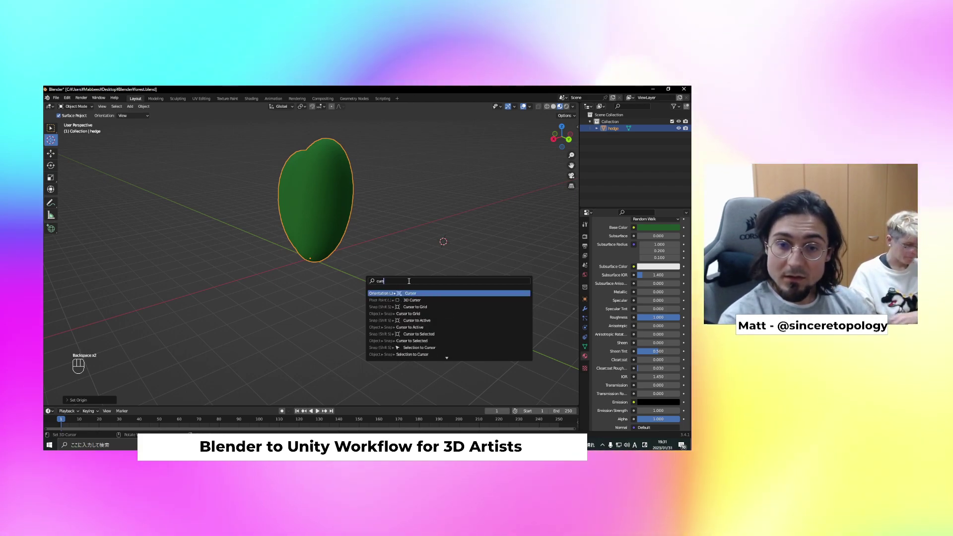
pyautogui.write('or to')
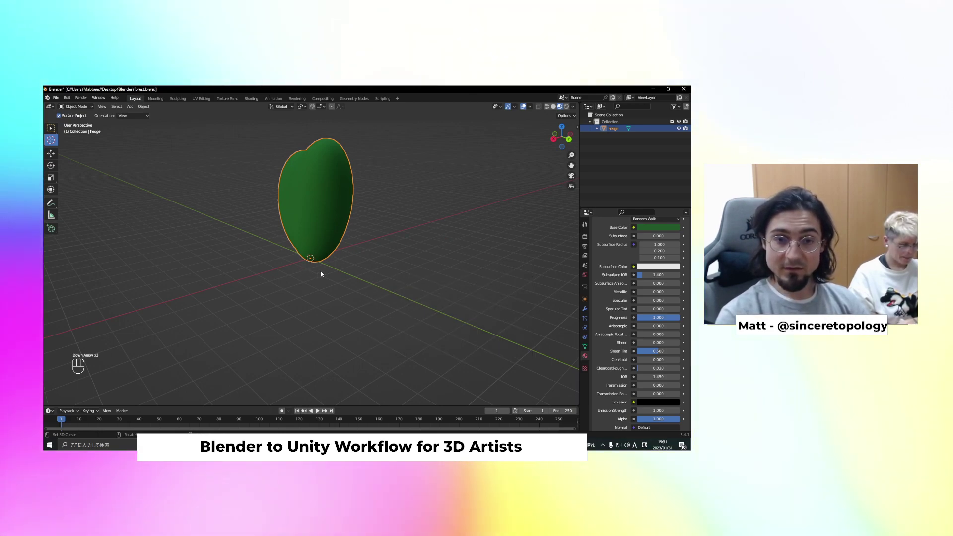
# Apply all transforms to the hedge and save the Blender file
pyautogui.moveTo(261, 226); pyautogui.dragTo(310, 232, button='middle')
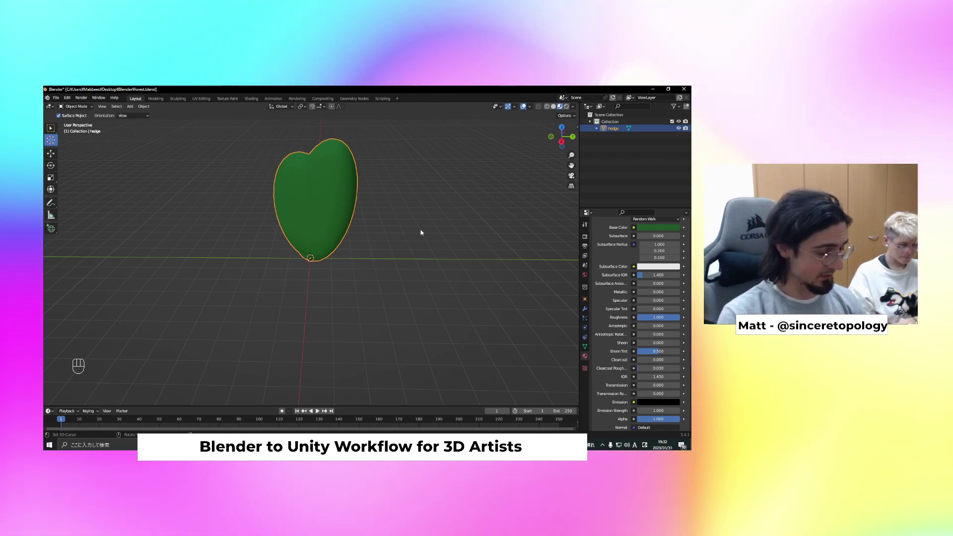
pyautogui.hotkey('ctrl', 'a')
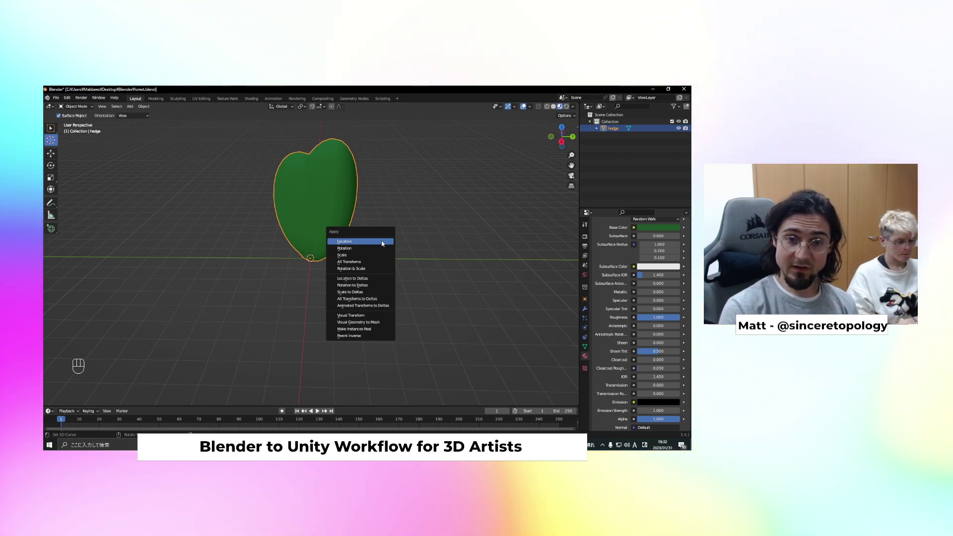
pyautogui.click(359, 263)
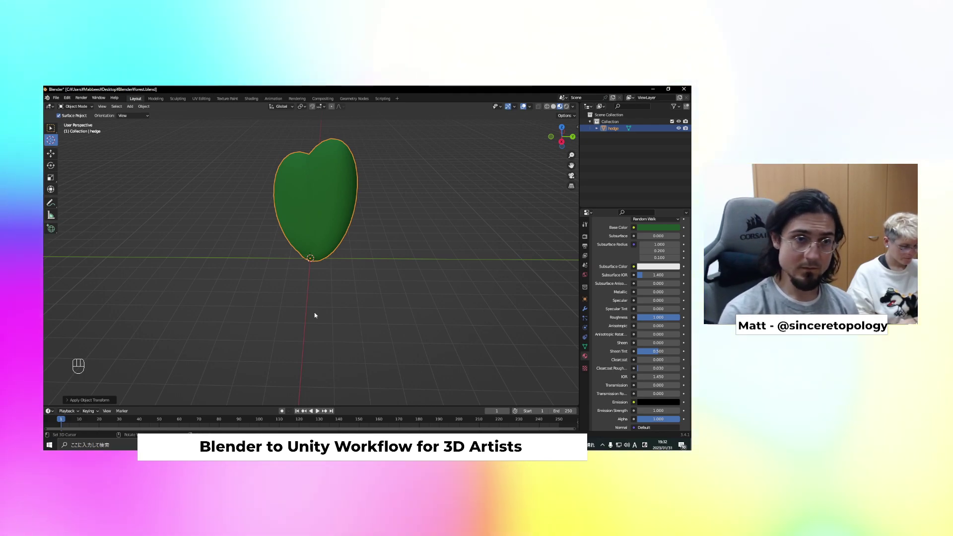
pyautogui.hotkey('ctrl', 's')
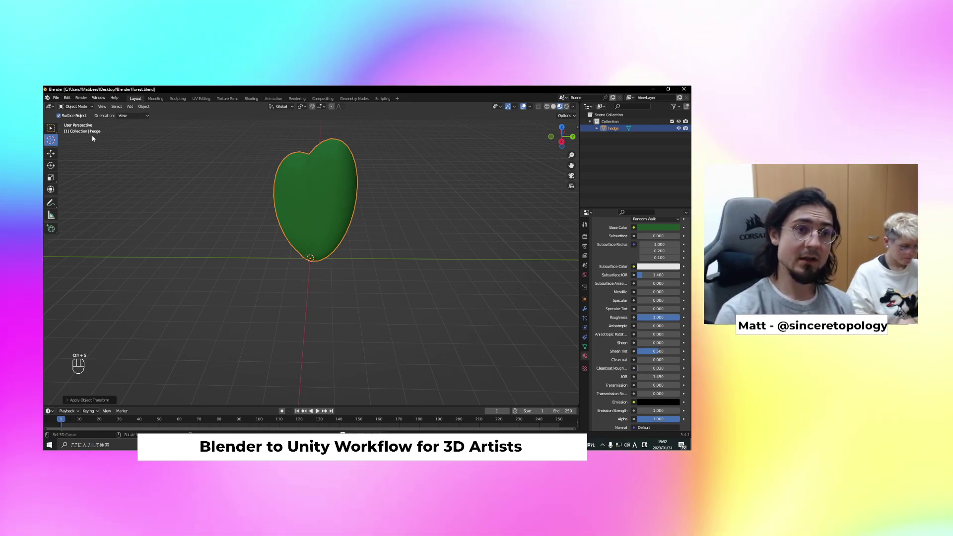
pyautogui.click(56, 97)
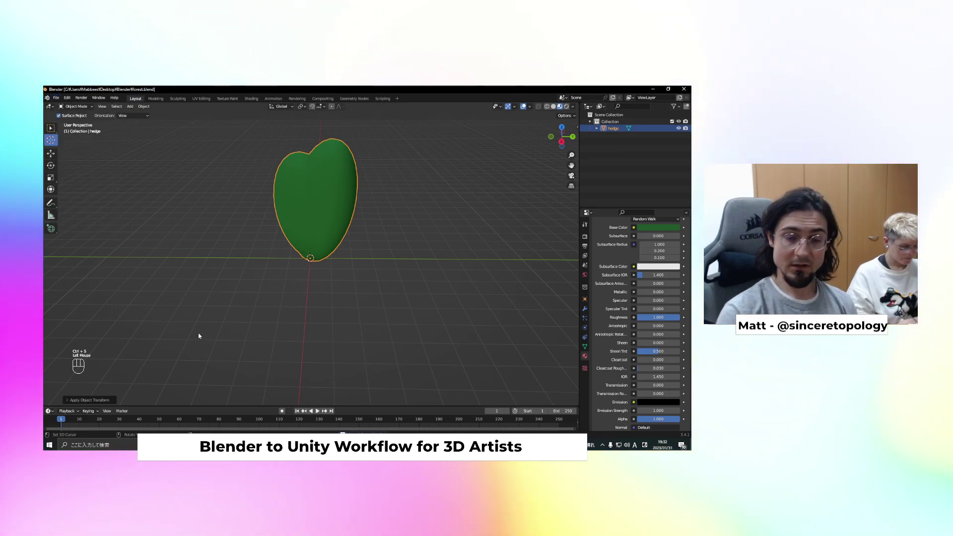
# Switch to Unity and delete the old forest model from both the Models folder and the scene
pyautogui.click(315, 444)
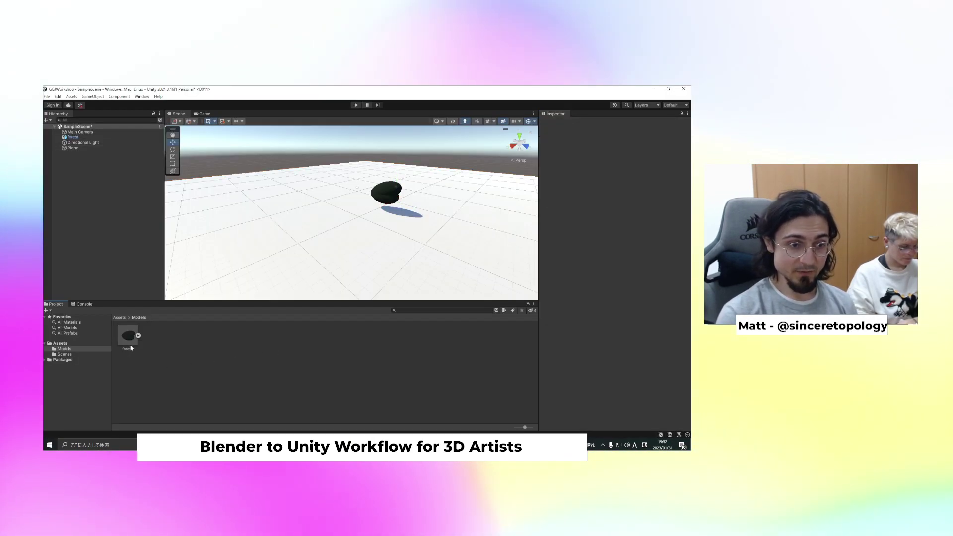
pyautogui.press('Delete')
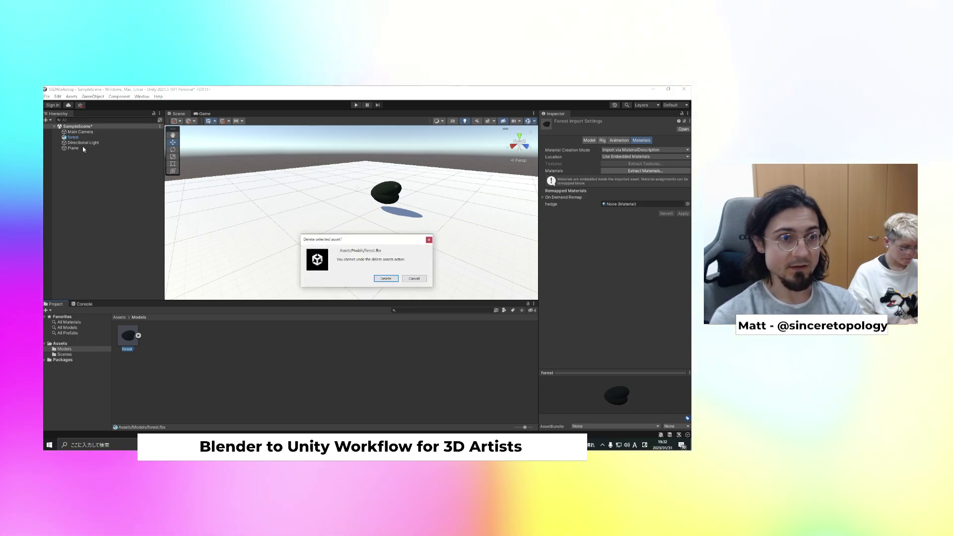
pyautogui.press('Return')
pyautogui.click(73, 137)
pyautogui.press('Delete')
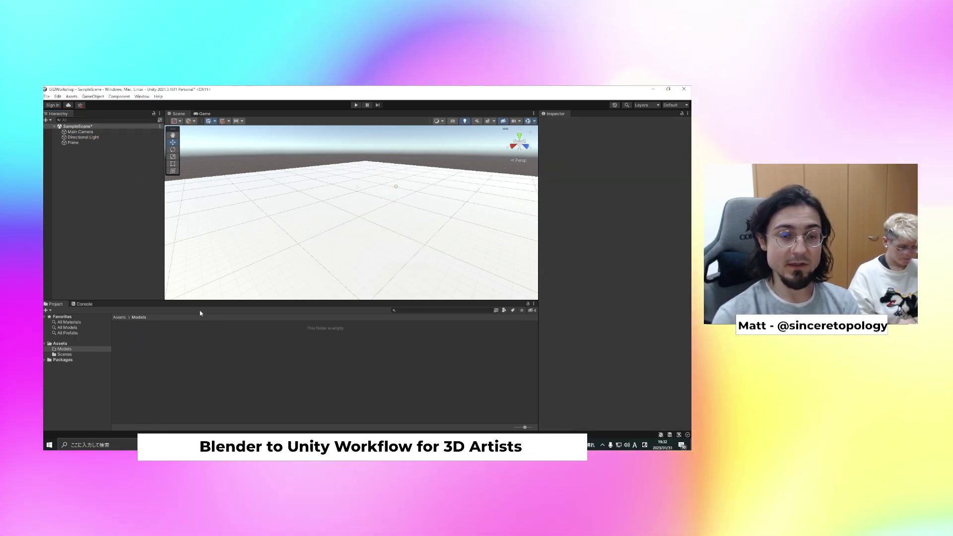
# Switch to Blender, start an FBX export as forest.fbx, and enable Apply Transform in its settings
pyautogui.hotkey('alt', 'Tab')
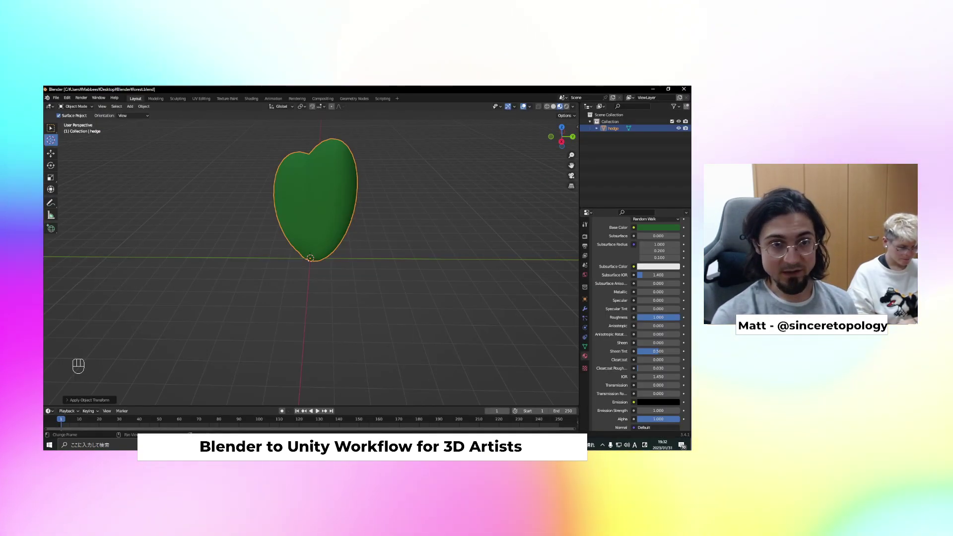
pyautogui.click(56, 98)
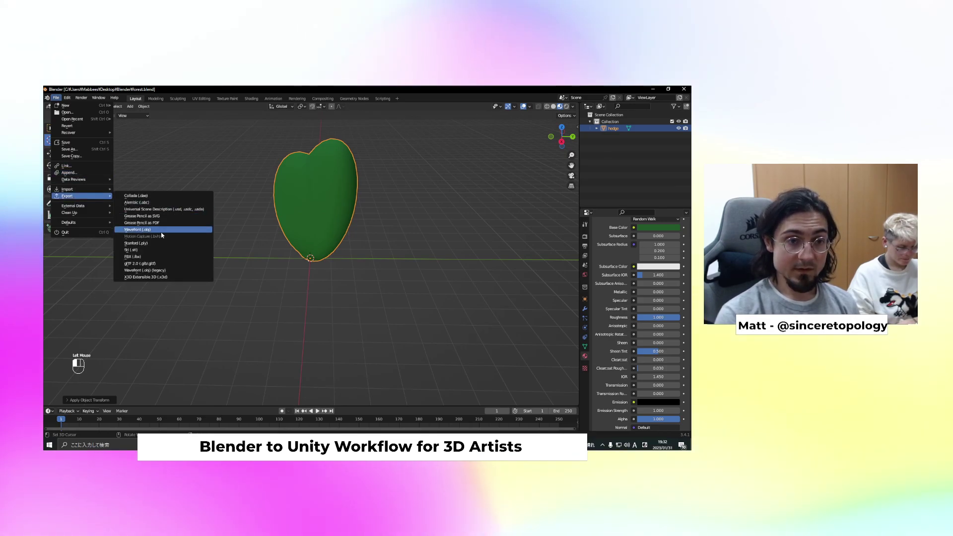
pyautogui.click(133, 257)
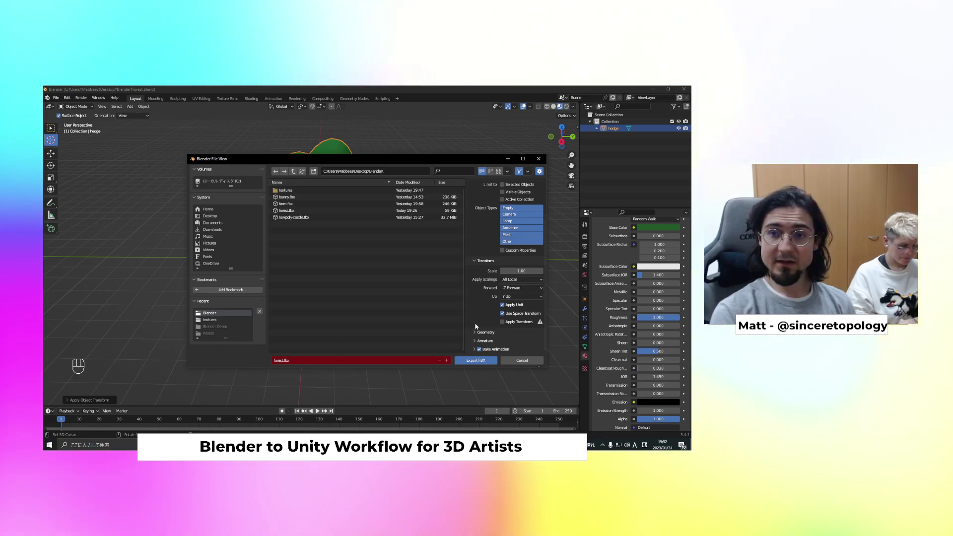
pyautogui.scroll(2, 476, 278)
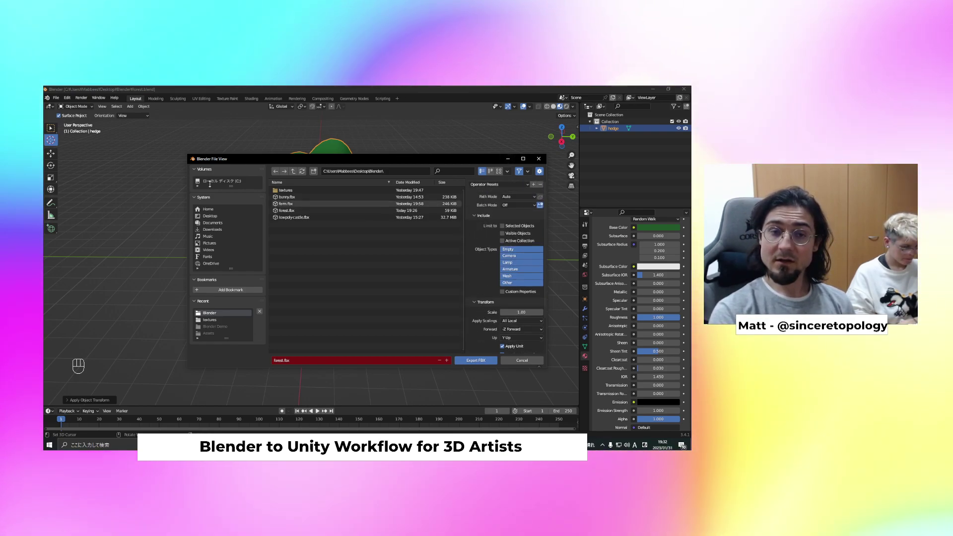
pyautogui.moveTo(294, 160); pyautogui.dragTo(276, 152)
pyautogui.scroll(-1, 478, 274)
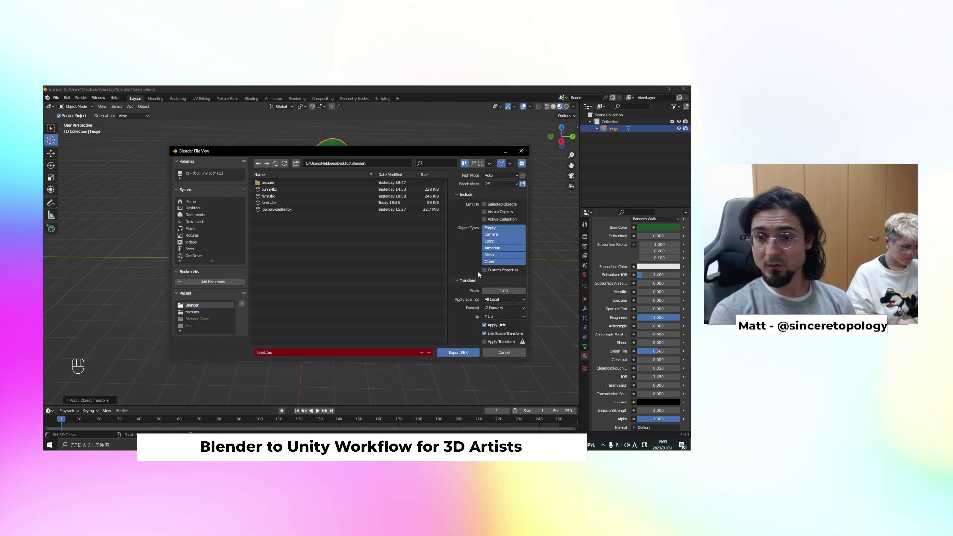
pyautogui.scroll(-2, 476, 274)
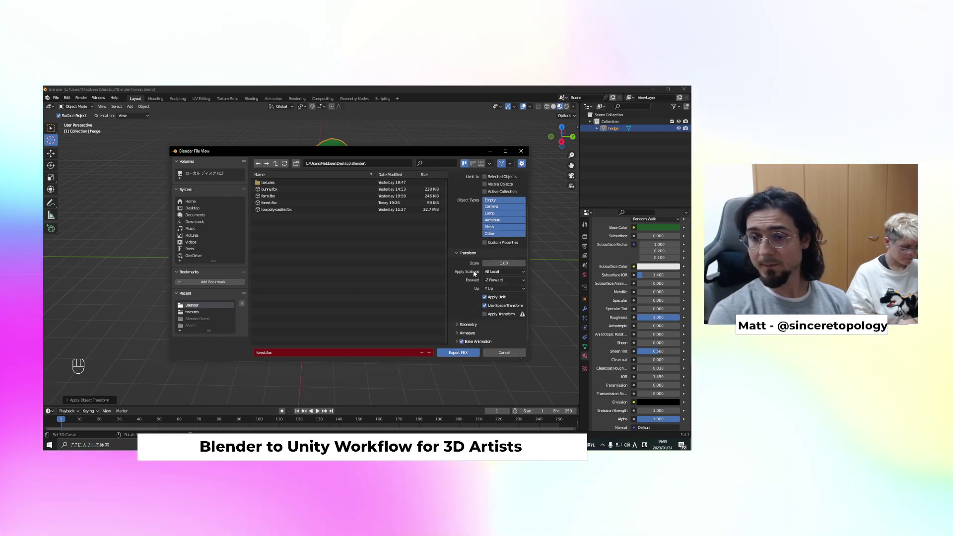
pyautogui.click(485, 316)
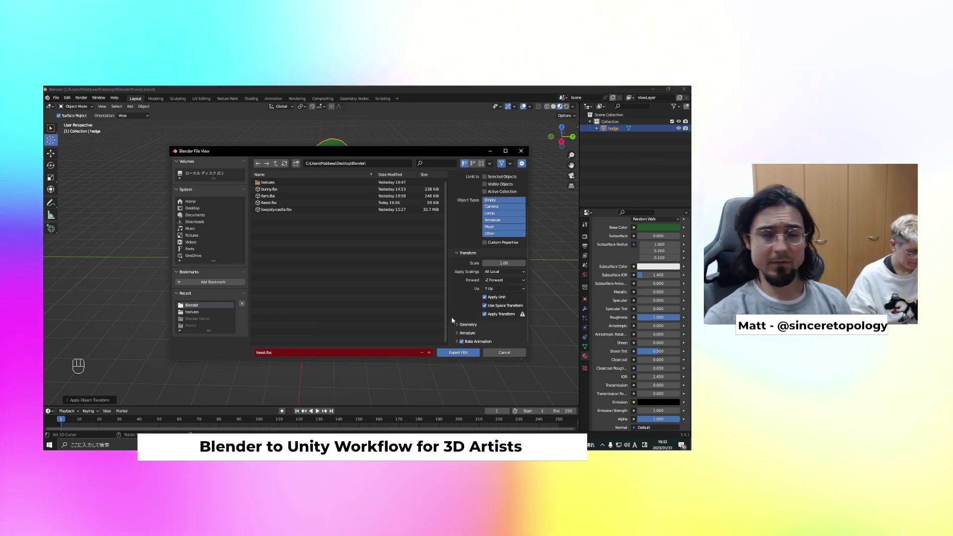
pyautogui.moveTo(412, 156); pyautogui.dragTo(389, 160)
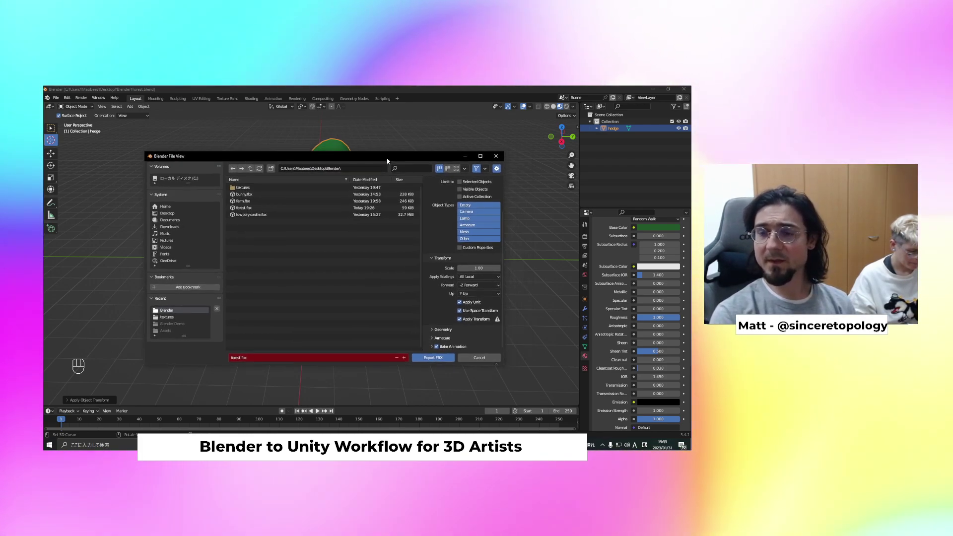
# Switch to Unity and examine the scene's axis orientation from the side and in perspective
pyautogui.moveTo(283, 445)
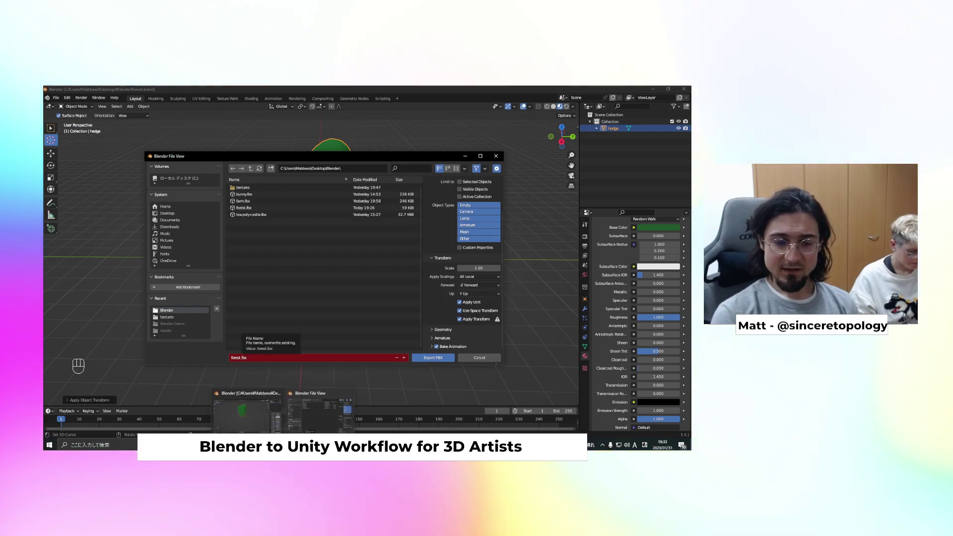
pyautogui.click(266, 444)
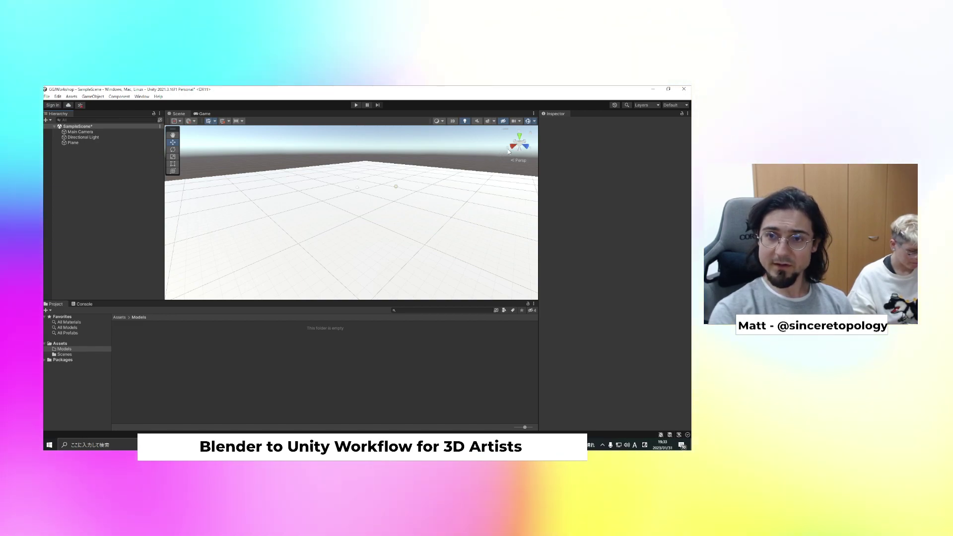
pyautogui.click(515, 147)
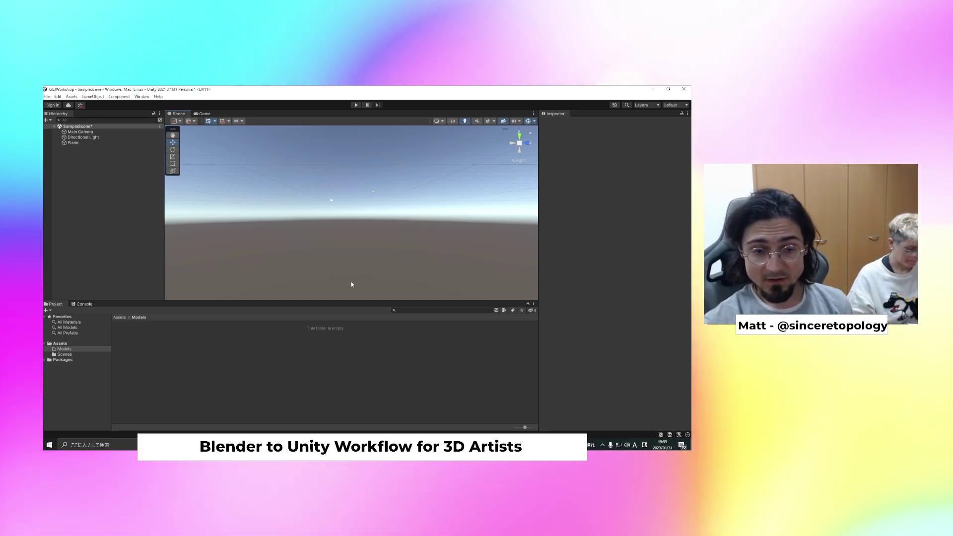
pyautogui.click(282, 445)
pyautogui.click(320, 412)
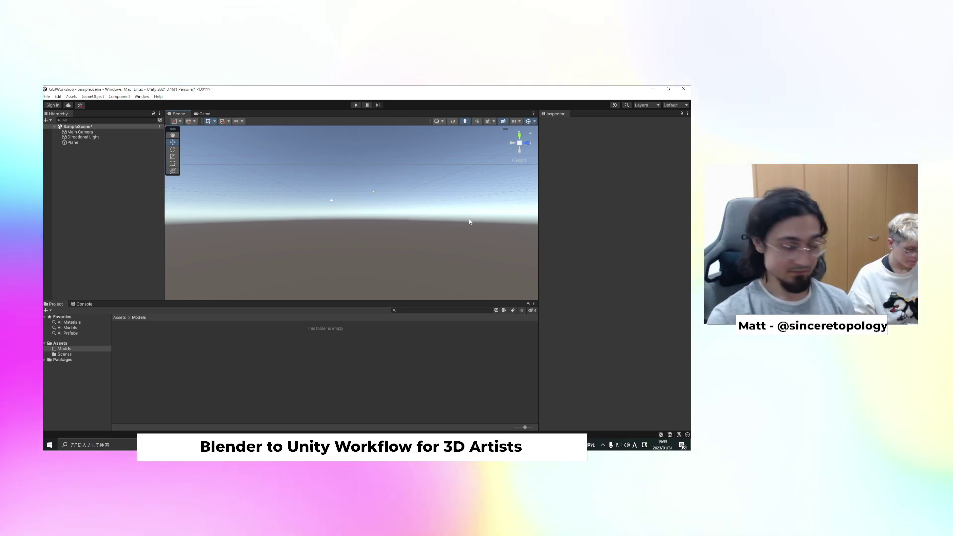
pyautogui.moveTo(459, 222); pyautogui.dragTo(394, 251, button='right')
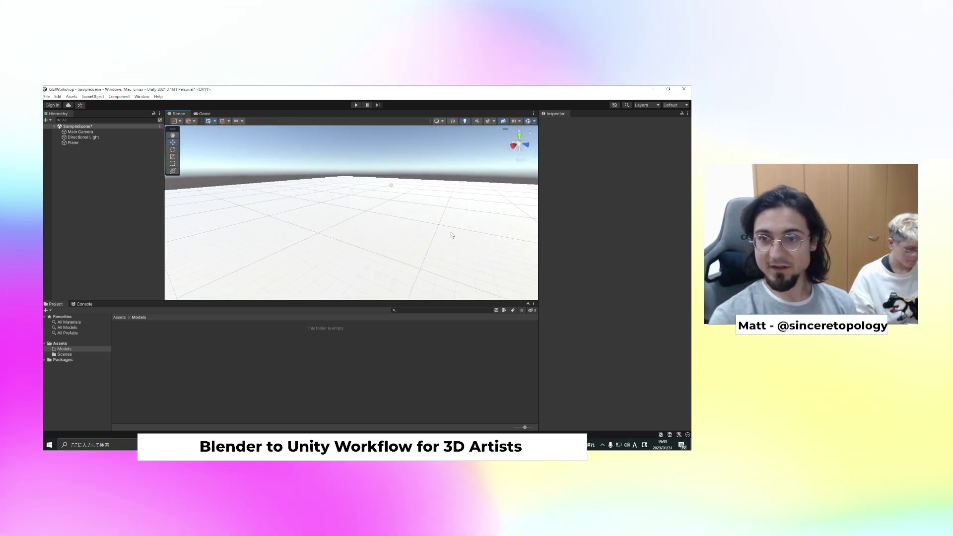
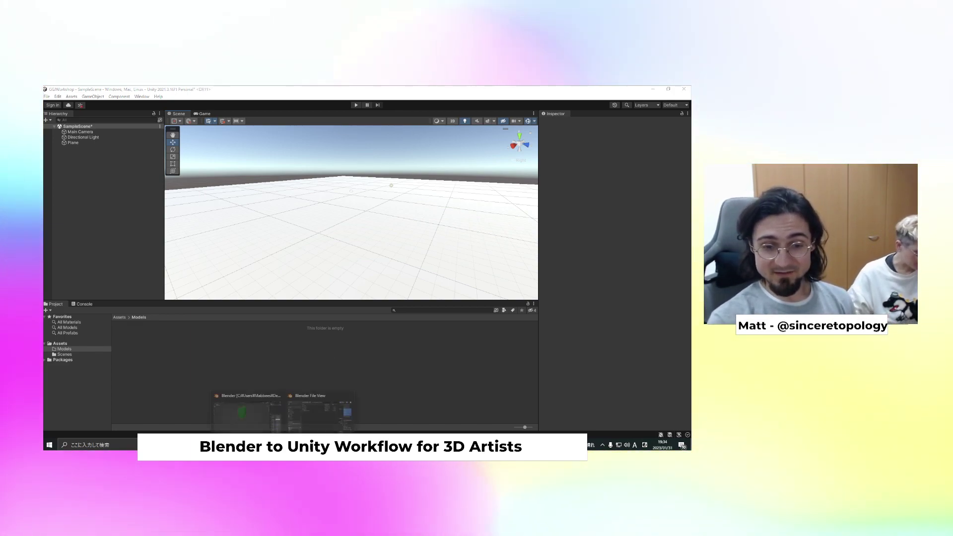
# Export the hedge from Blender over forest.fbx and import that file into Unity's Models folder
pyautogui.click(312, 416)
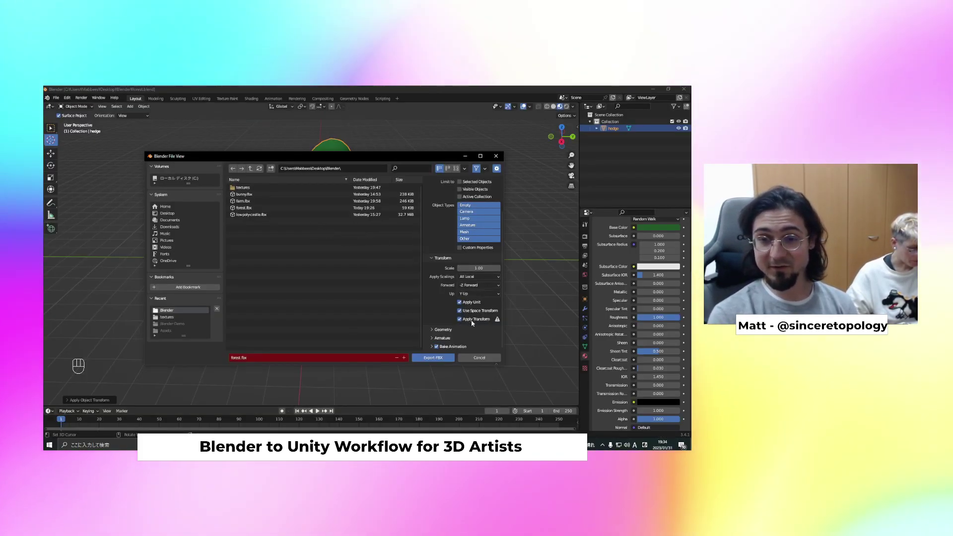
pyautogui.click(428, 357)
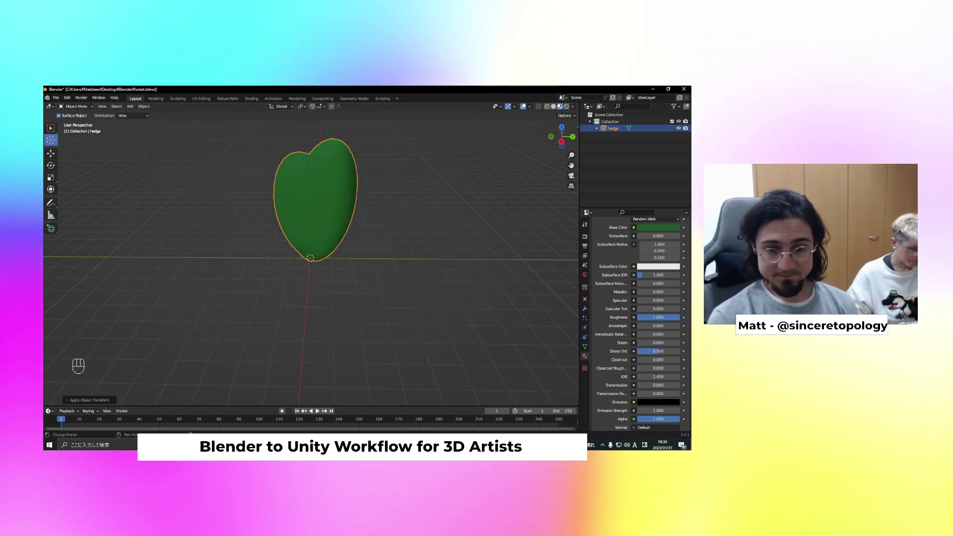
pyautogui.click(307, 444)
pyautogui.click(248, 445)
pyautogui.moveTo(358, 323); pyautogui.dragTo(217, 383)
pyautogui.click(167, 365)
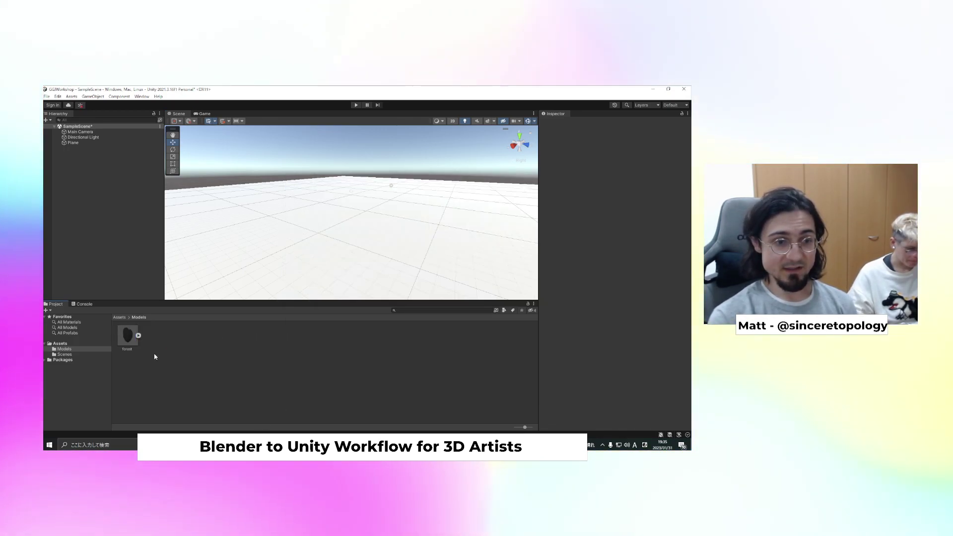
# Place the forest model on the plane and set its position to 0 on X, Y and Z
pyautogui.moveTo(132, 338); pyautogui.dragTo(371, 193)
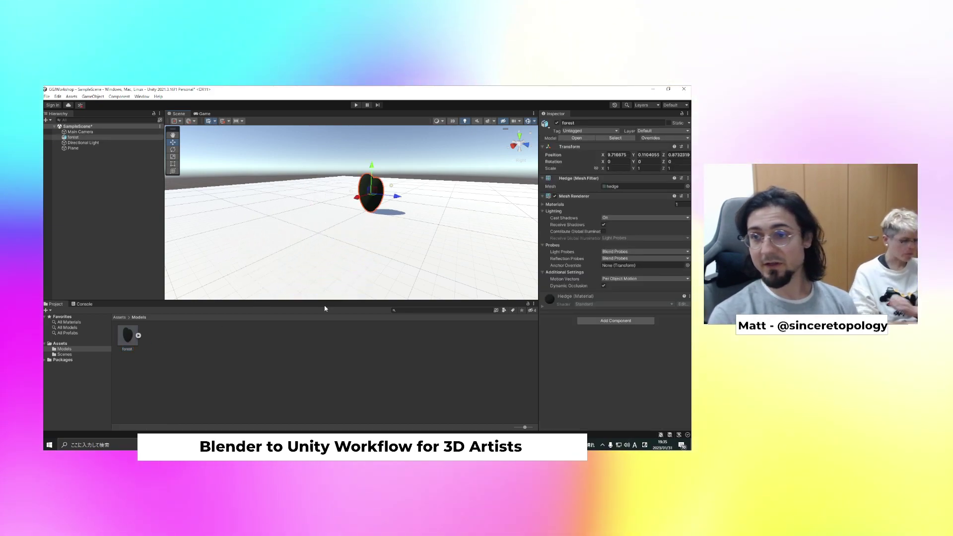
pyautogui.click(623, 163)
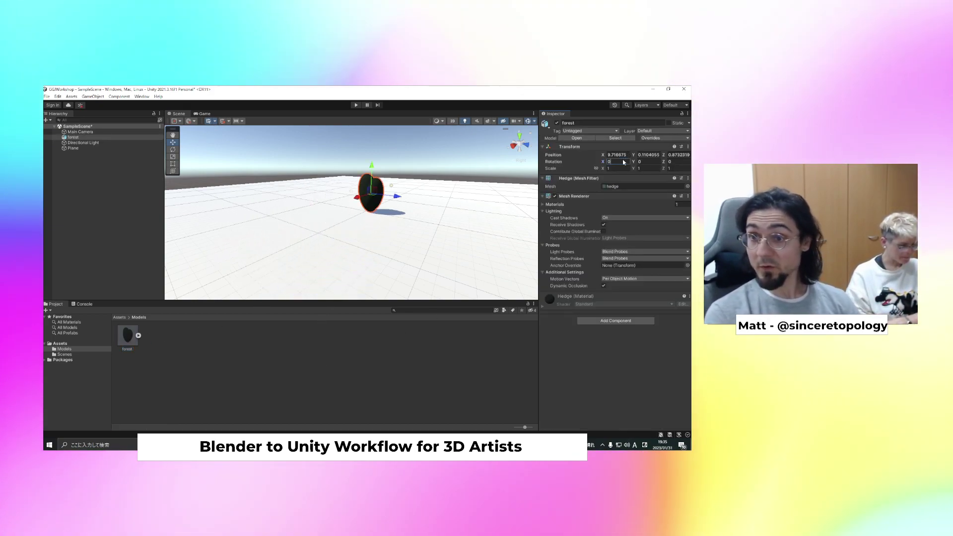
pyautogui.doubleClick(621, 161)
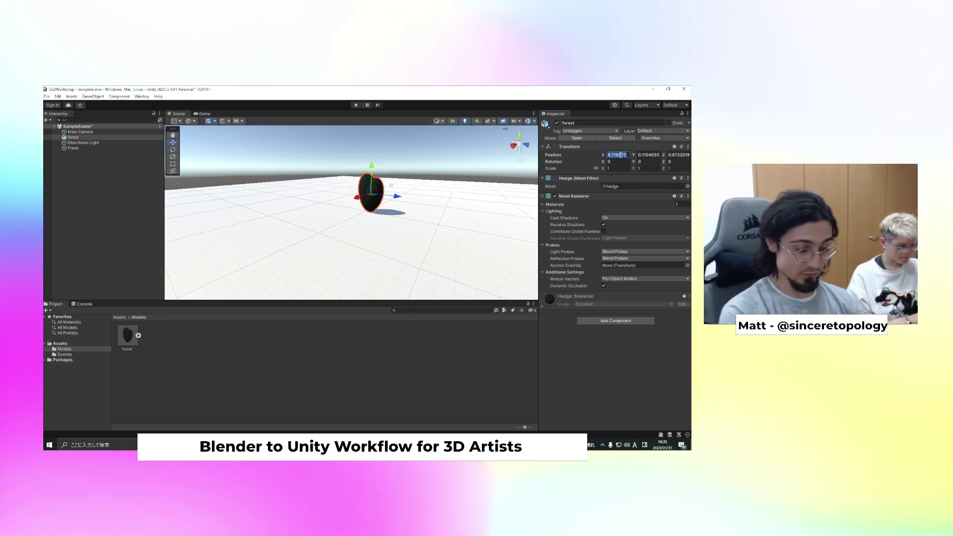
pyautogui.write('0')
pyautogui.press('Tab')
pyautogui.write('0')
pyautogui.press('Tab')
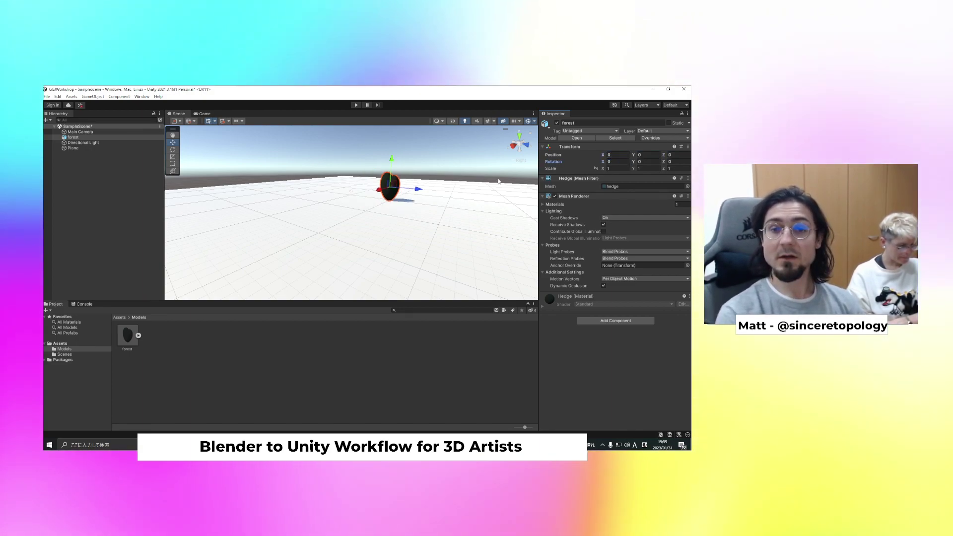
pyautogui.moveTo(330, 204); pyautogui.dragTo(341, 207, button='middle')
pyautogui.keyDown('alt'); pyautogui.moveTo(341, 206); pyautogui.dragTo(283, 208); pyautogui.keyUp('alt')
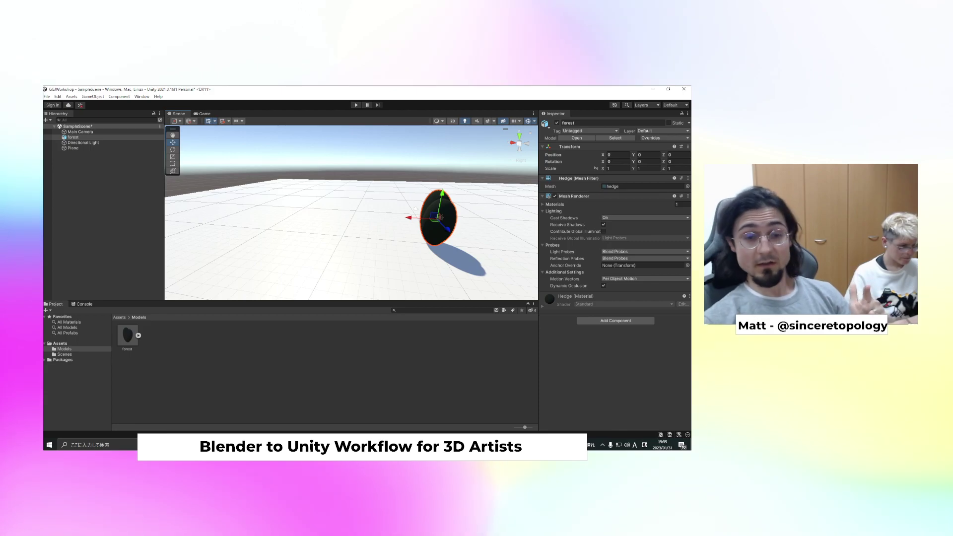
# Switch to Blender, review the Apply Transform option in the FBX export settings, and close them without exporting
pyautogui.hotkey('alt', 'Tab')
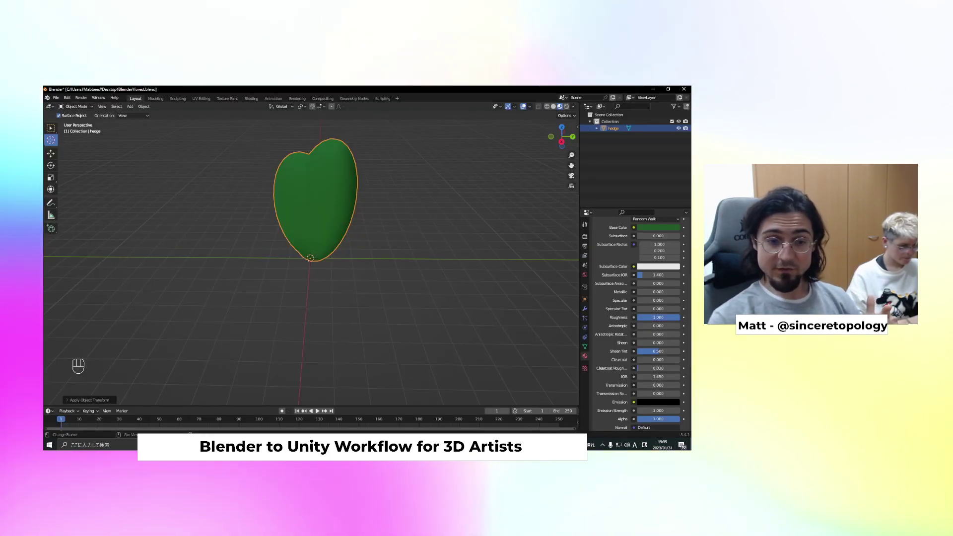
pyautogui.click(57, 97)
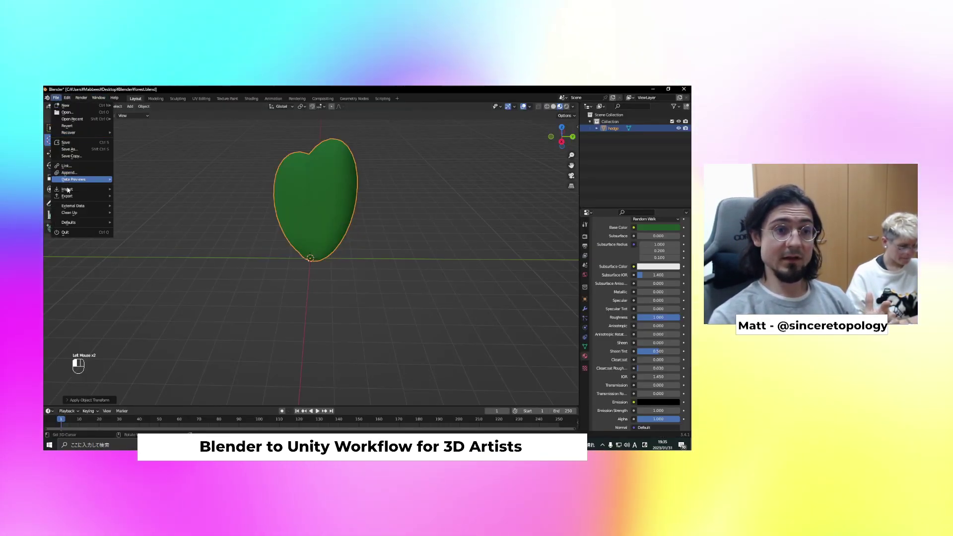
pyautogui.moveTo(68, 196)
pyautogui.click(147, 261)
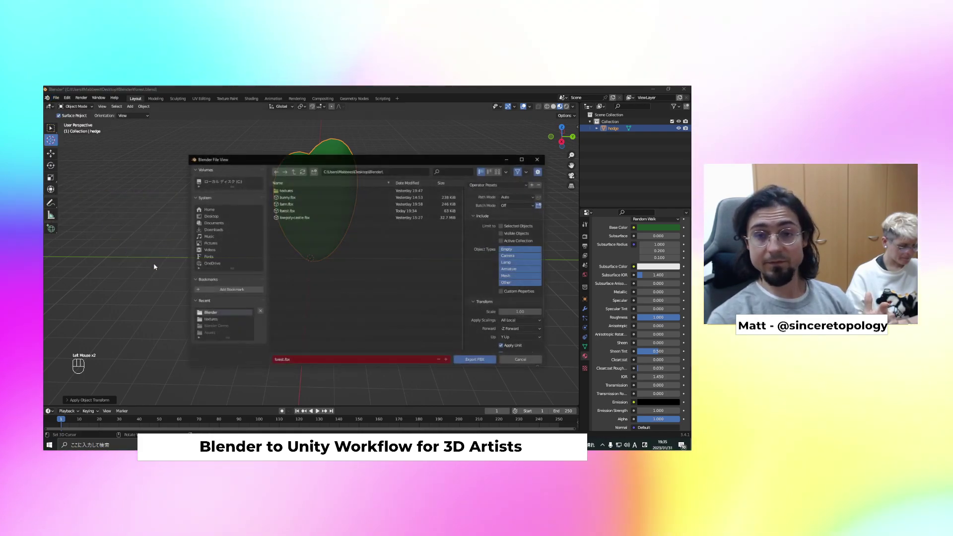
pyautogui.scroll(-2, 501, 322)
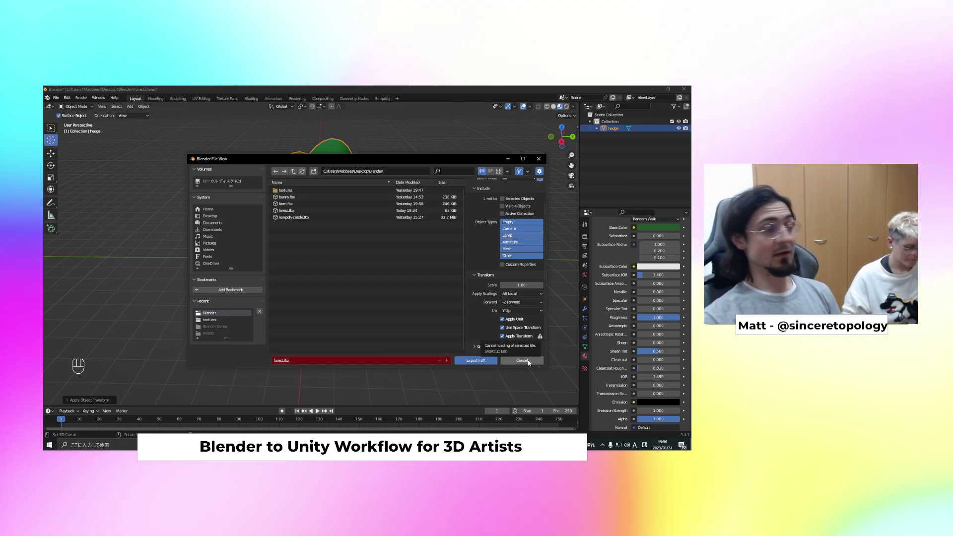
pyautogui.click(528, 362)
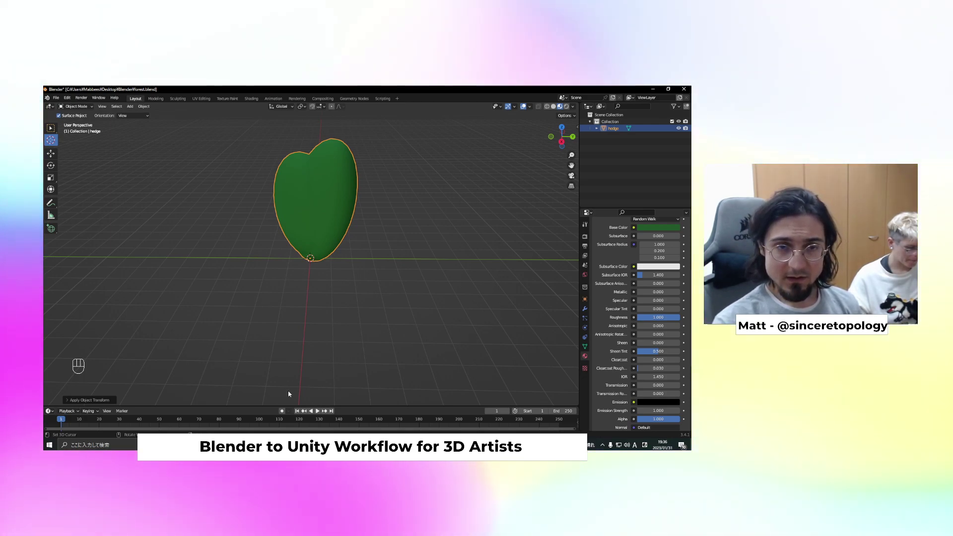
# Save the hedge scene to its existing forest.blend file
pyautogui.click(57, 99)
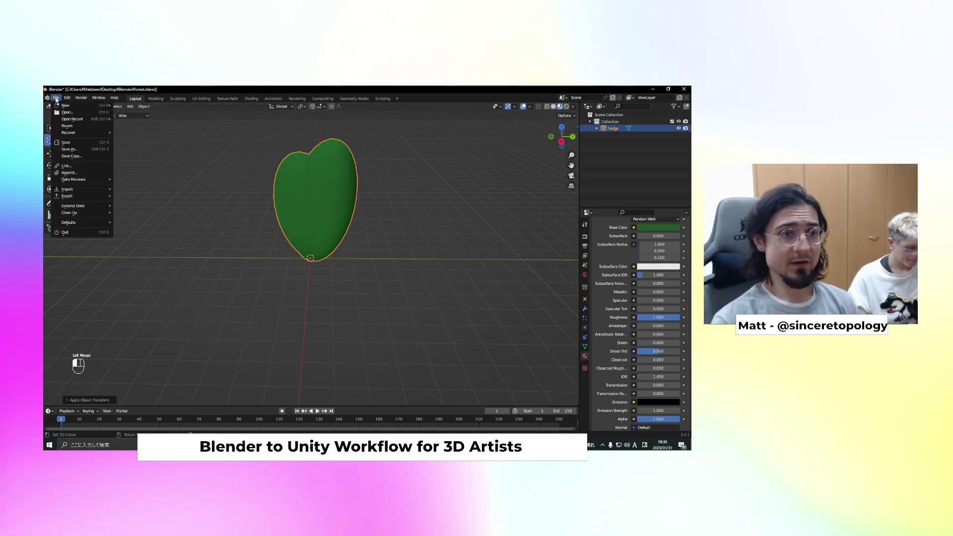
pyautogui.click(56, 98)
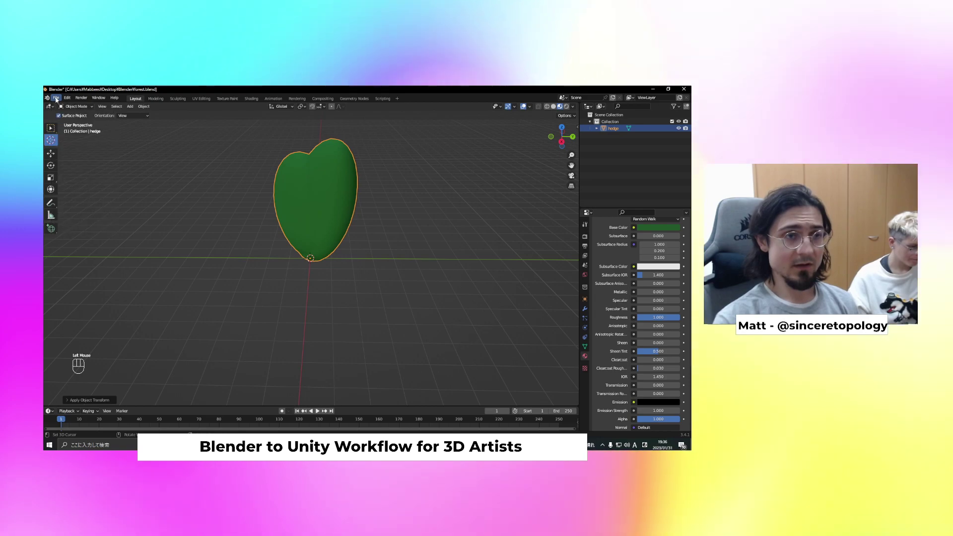
pyautogui.click(56, 99)
pyautogui.click(56, 99)
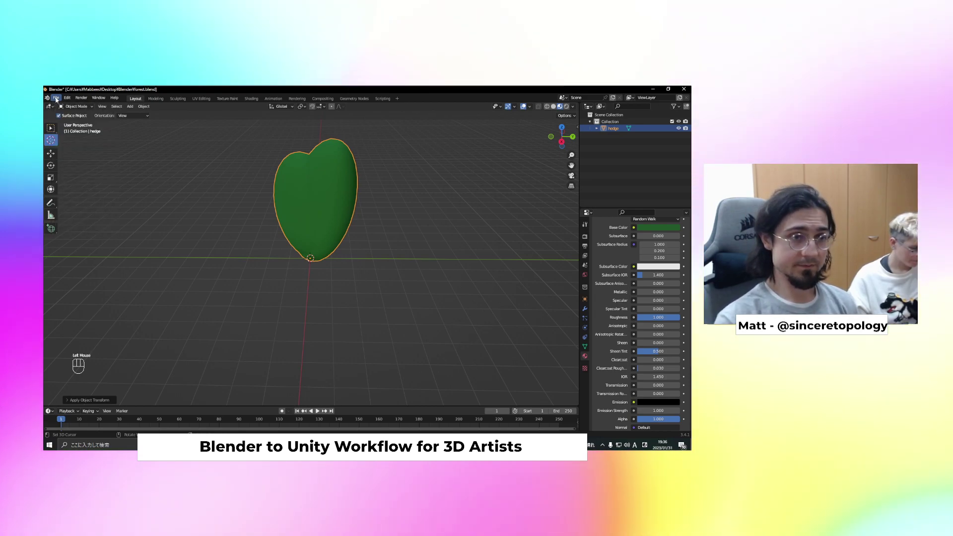
pyautogui.hotkey('ctrl', 's')
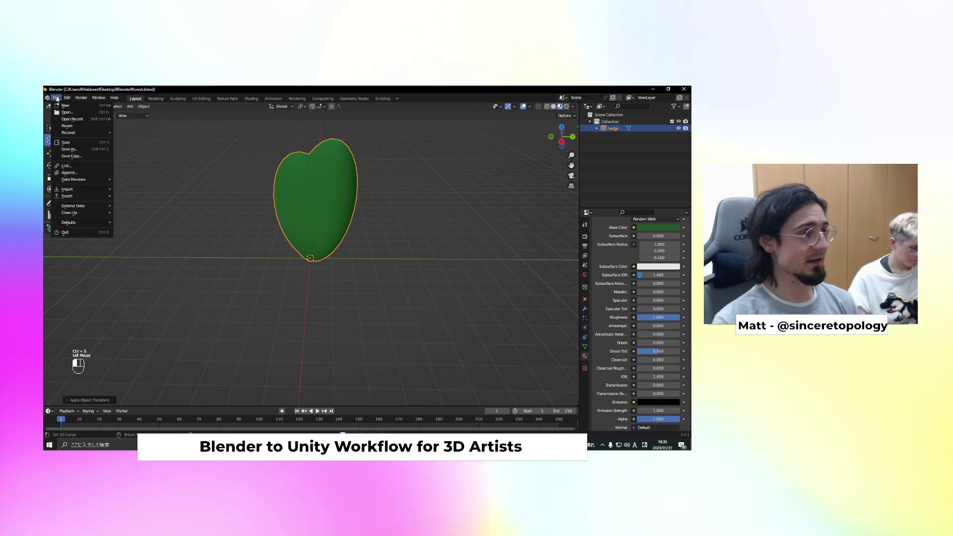
# Open train.blend from the Blender folder
pyautogui.click(58, 99)
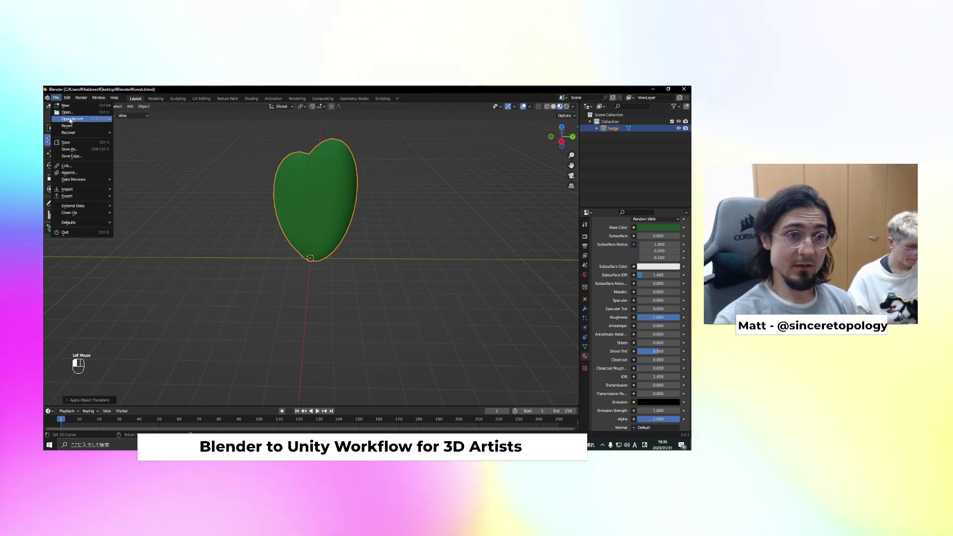
pyautogui.click(67, 112)
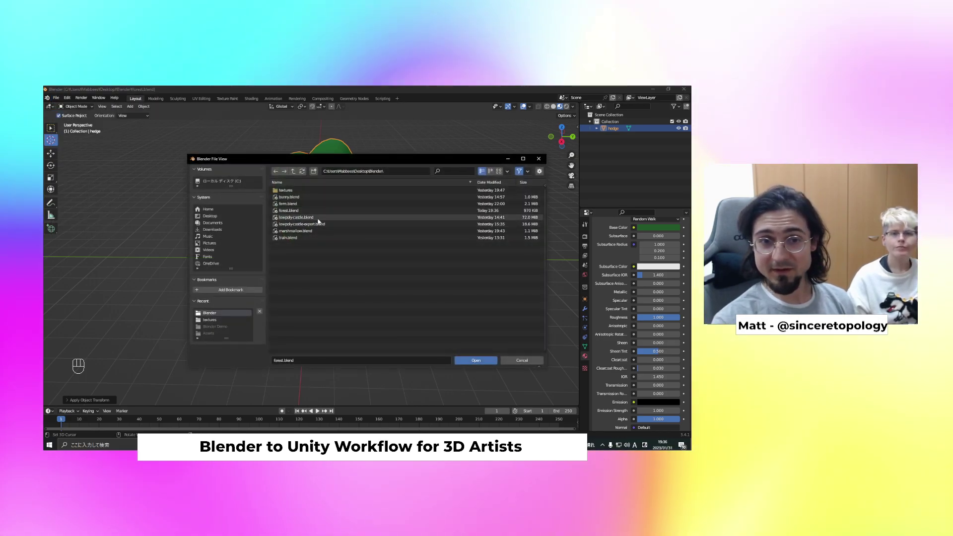
pyautogui.click(292, 239)
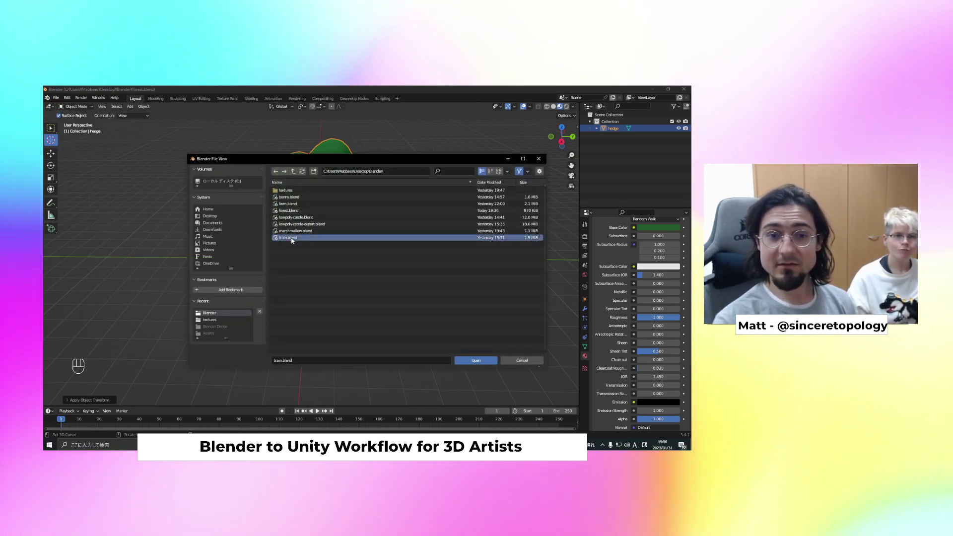
pyautogui.click(474, 361)
pyautogui.moveTo(231, 287); pyautogui.dragTo(258, 287, button='middle')
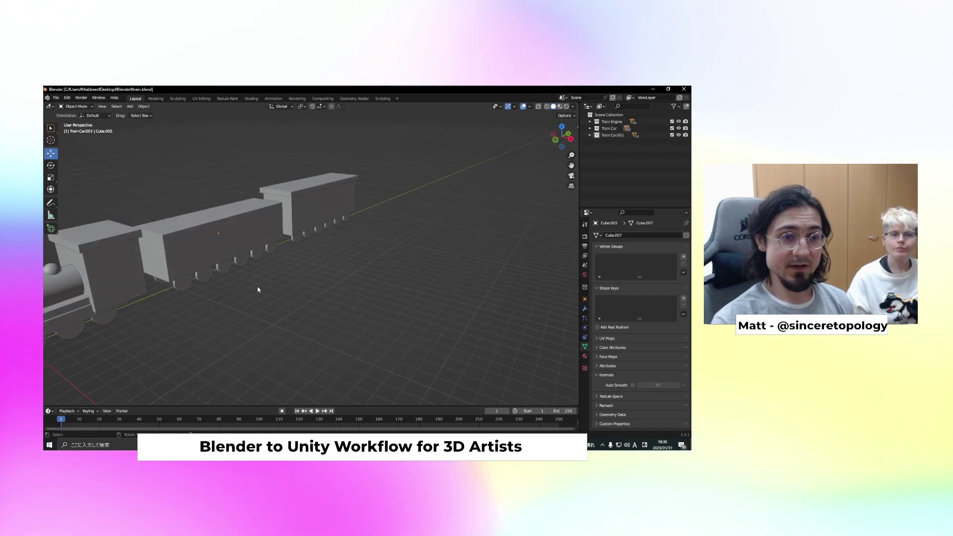
pyautogui.scroll(-4, 259, 287)
pyautogui.keyDown('shift'); pyautogui.moveTo(278, 285); pyautogui.dragTo(341, 273, button='middle'); pyautogui.keyUp('shift')
pyautogui.scroll(4, 308, 252)
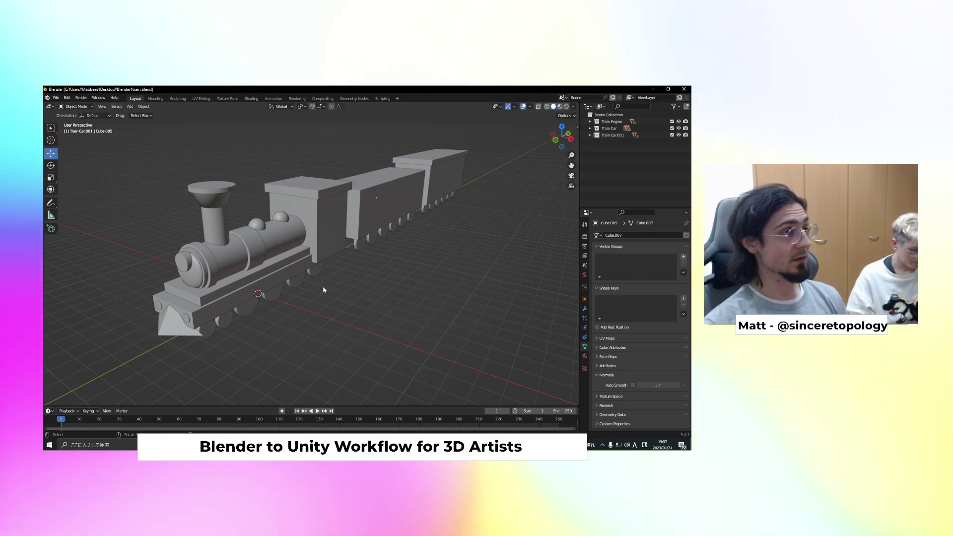
# Activate the Select Box tool and try a free move of the engine cab's roof and a rotation of the chimney cap
pyautogui.click(314, 189)
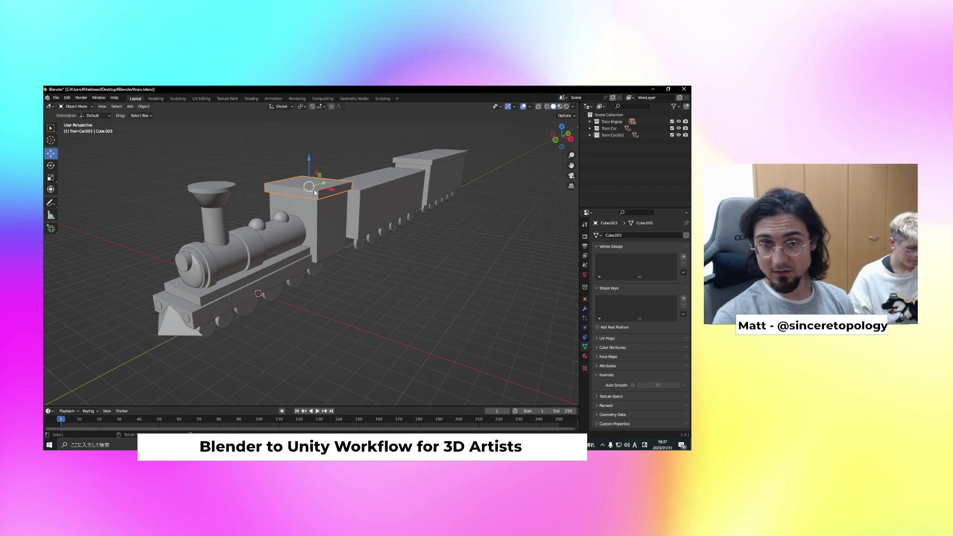
pyautogui.click(50, 128)
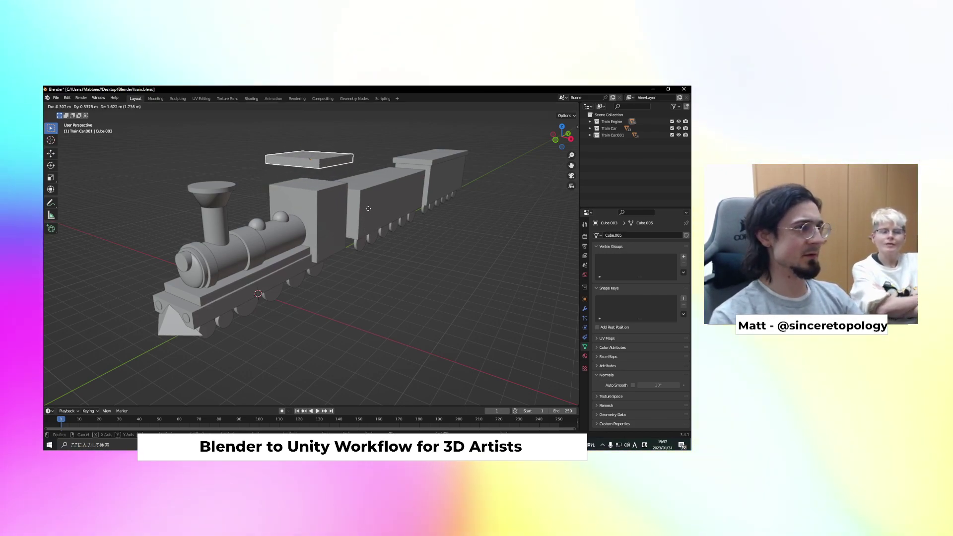
pyautogui.rightClick(368, 208)
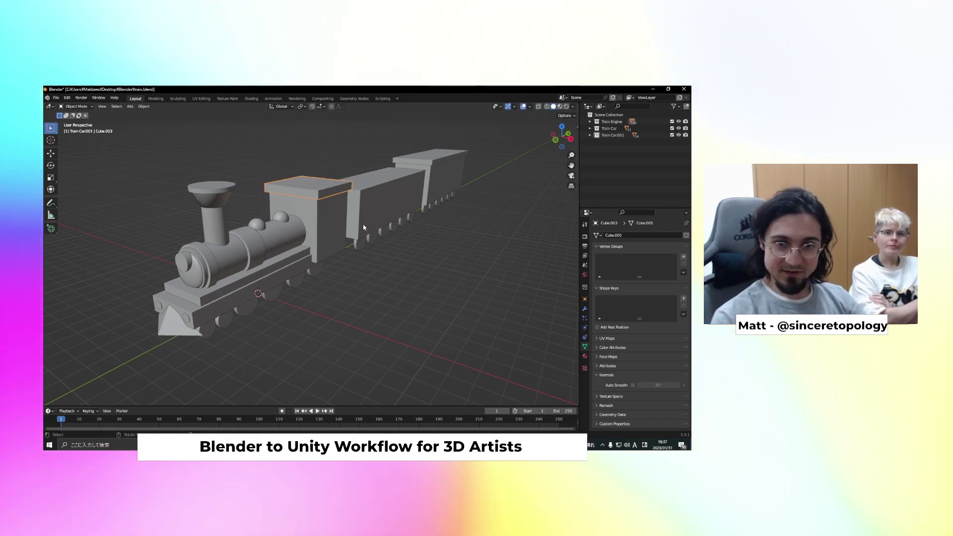
pyautogui.click(225, 192)
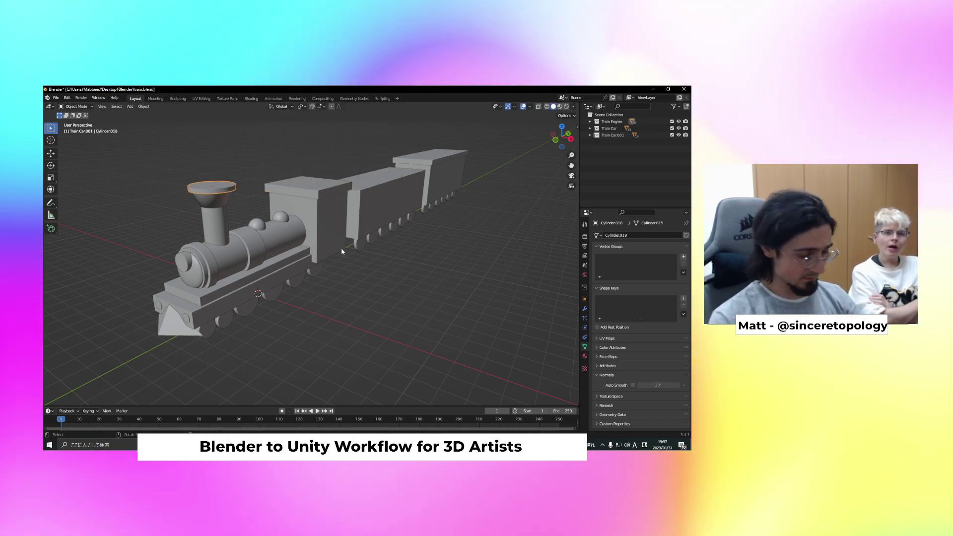
pyautogui.press('r')
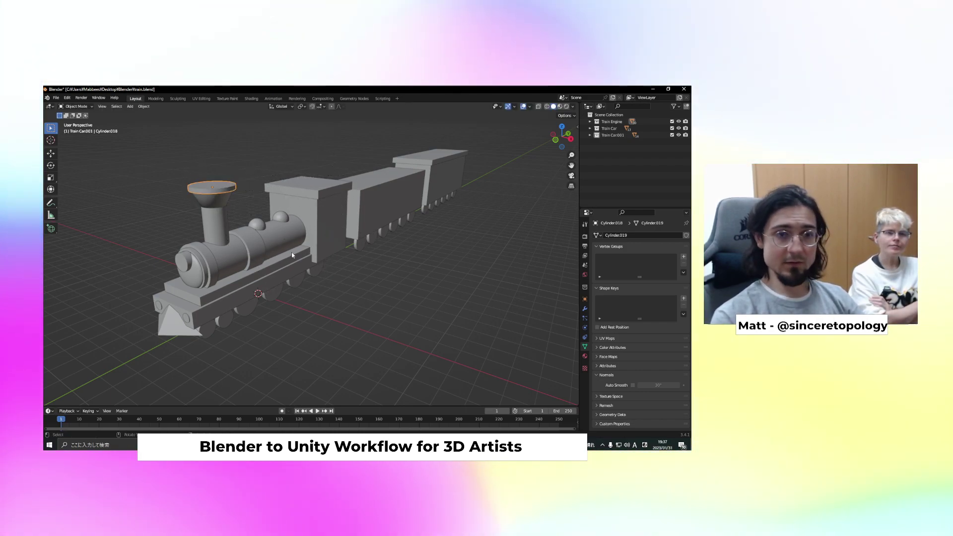
# Try moving the engine cab's roof along the Z axis and within the horizontal plane with Z excluded
pyautogui.click(317, 194)
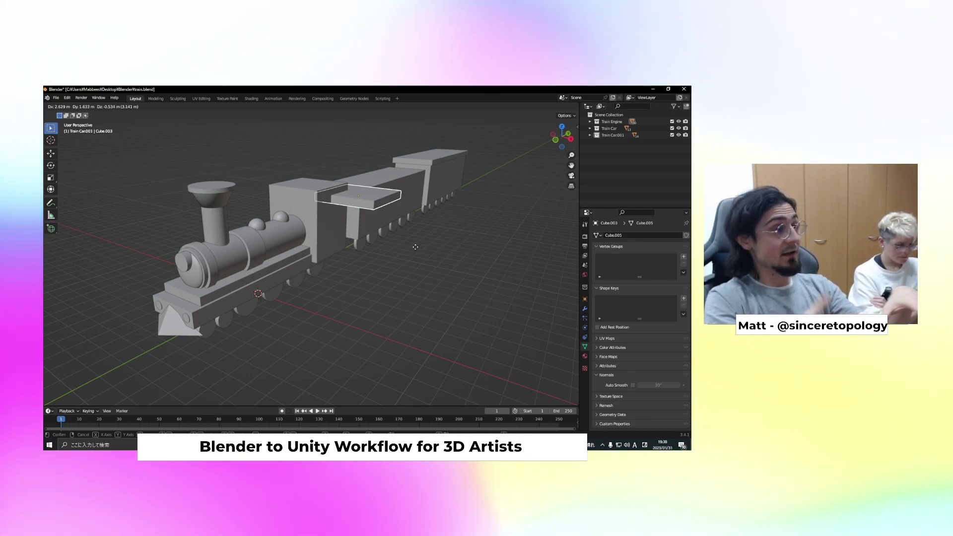
pyautogui.press('z')
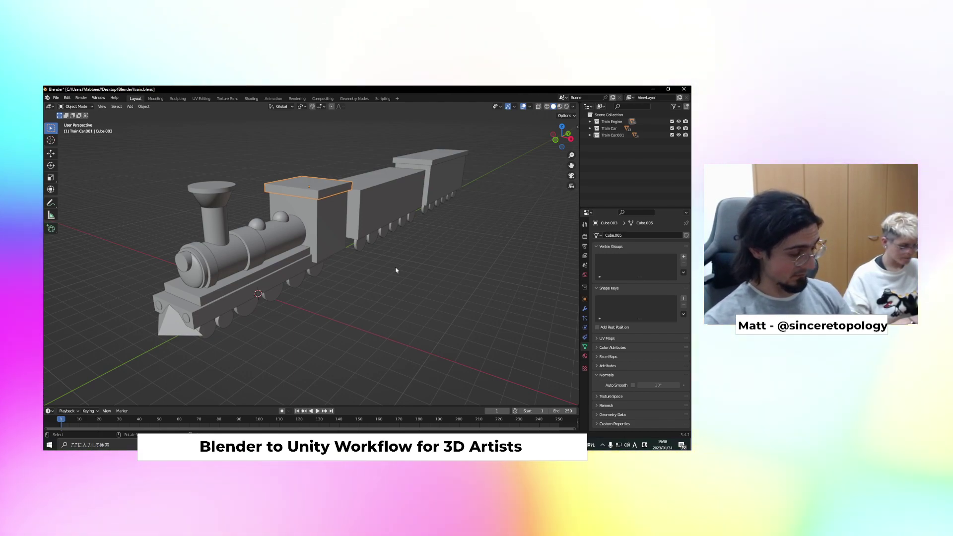
pyautogui.press('g')
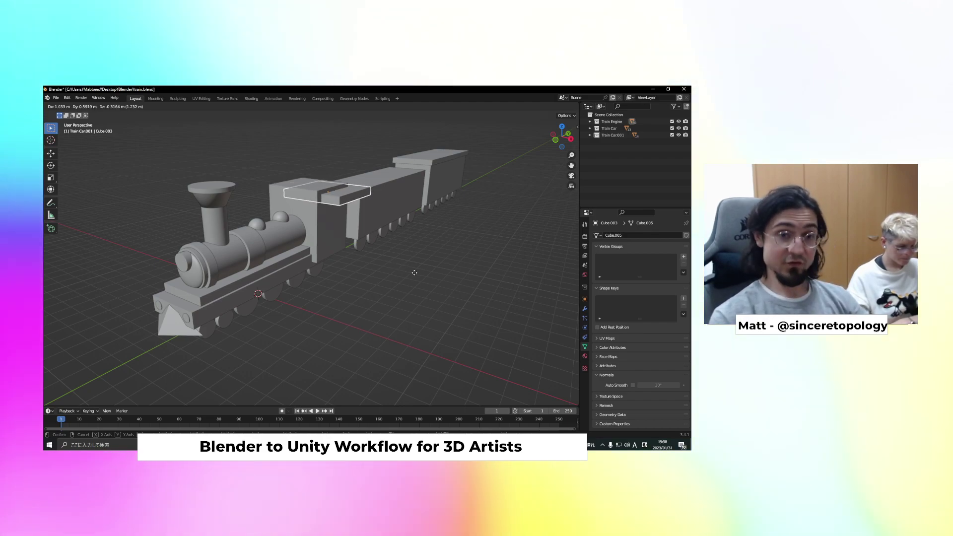
pyautogui.hotkey('shift', 'z')
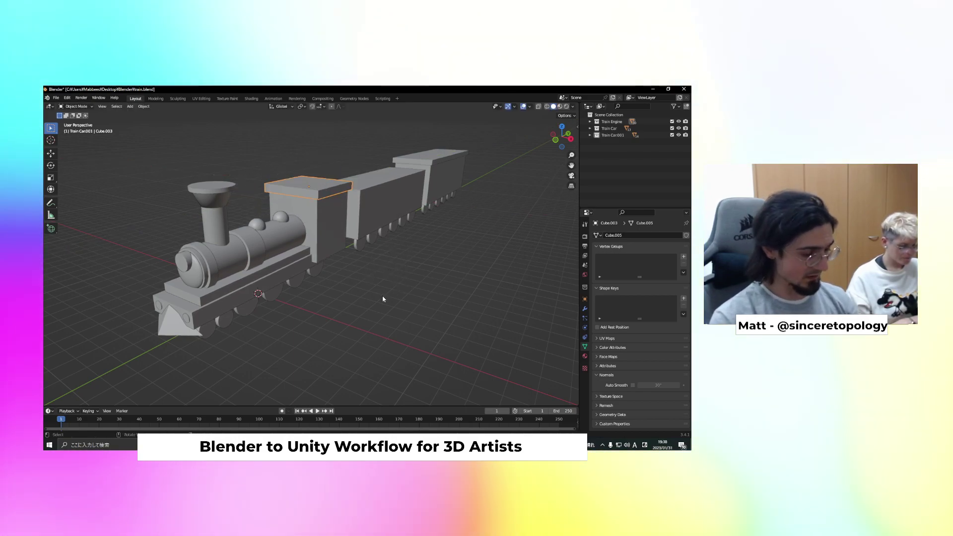
# Try rotating the engine cab's roof around the global Y axis
pyautogui.press('r')
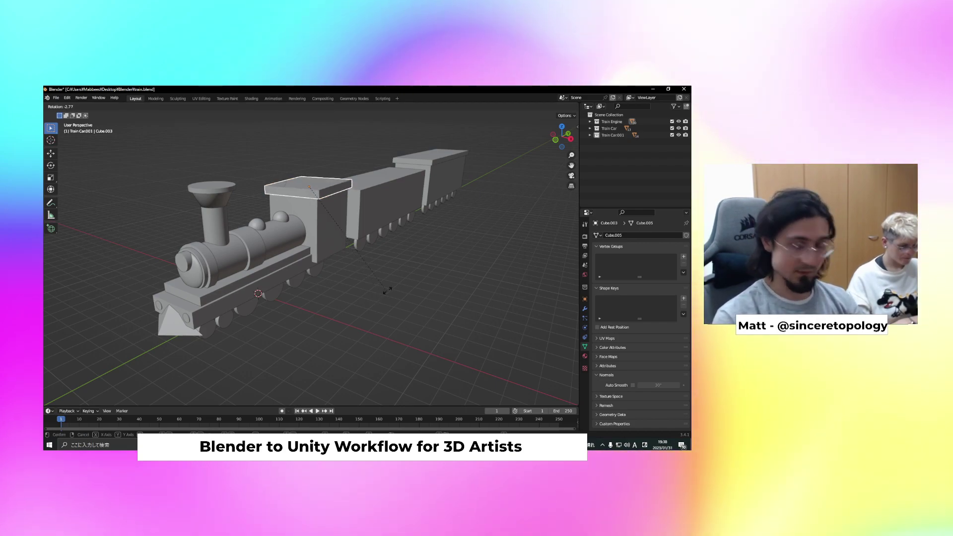
pyautogui.press('y')
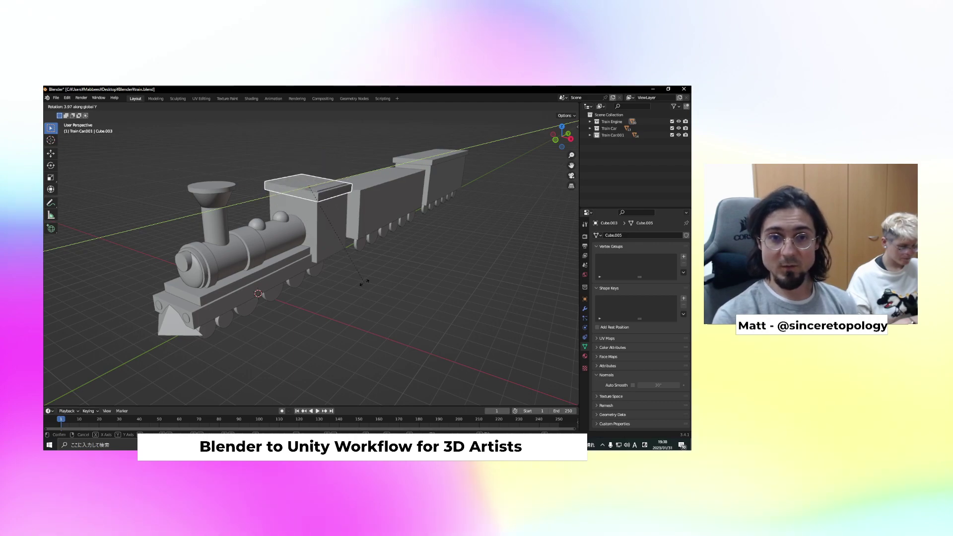
pyautogui.press('Escape')
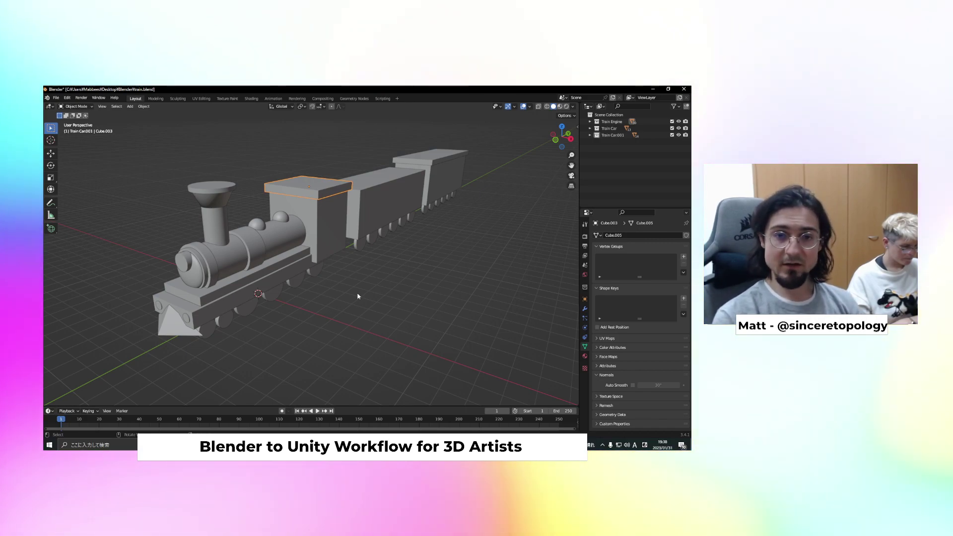
# Try scaling the engine cab's roof along the global Z and X axes and moving it without an axis constraint
pyautogui.press('s')
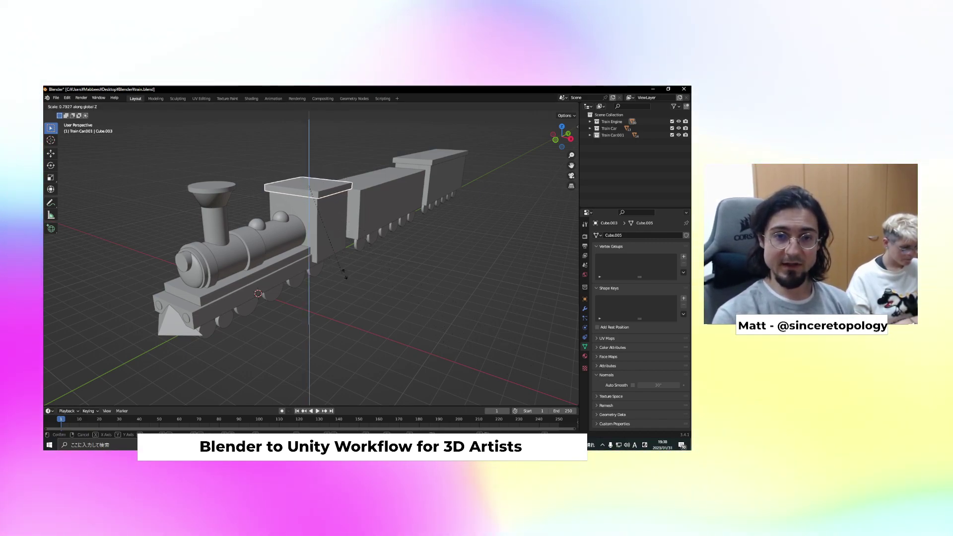
pyautogui.press('x')
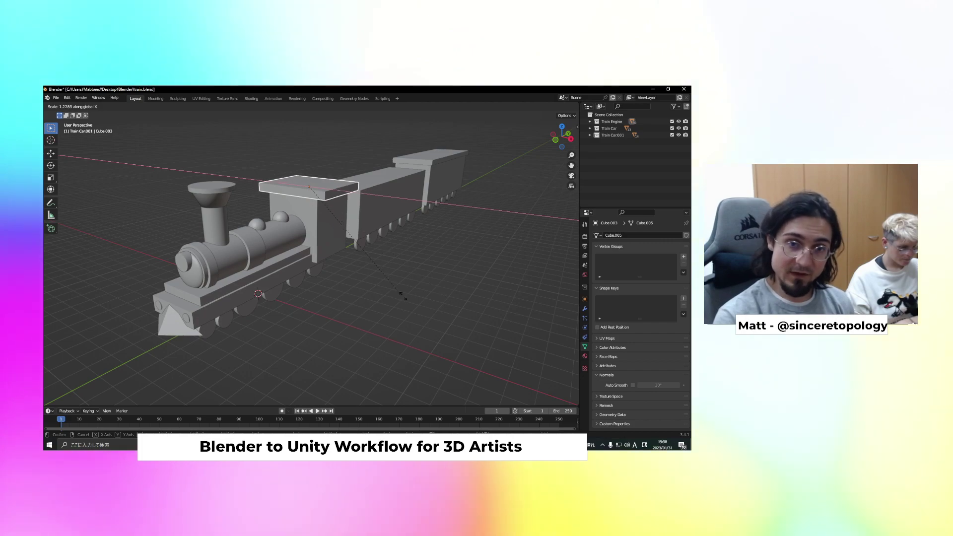
pyautogui.rightClick(402, 293)
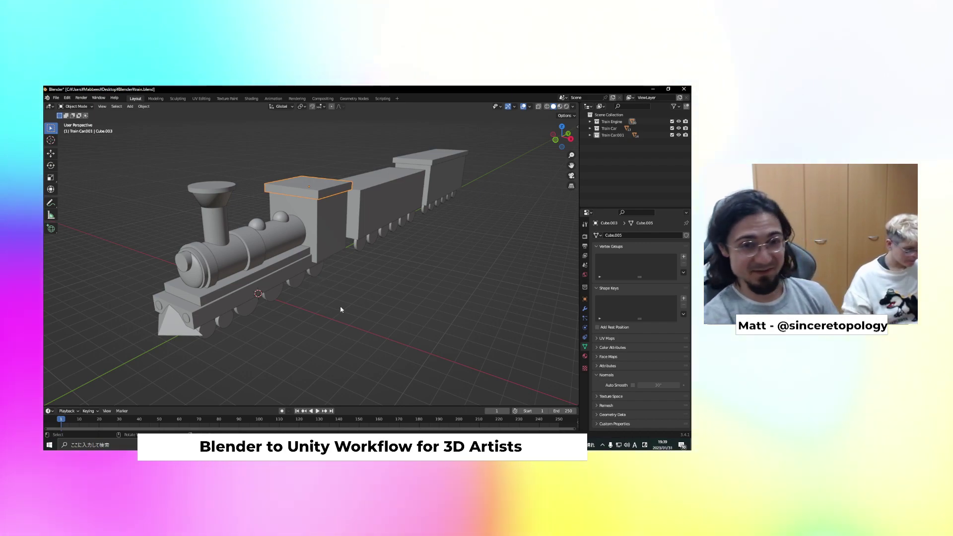
pyautogui.press('g')
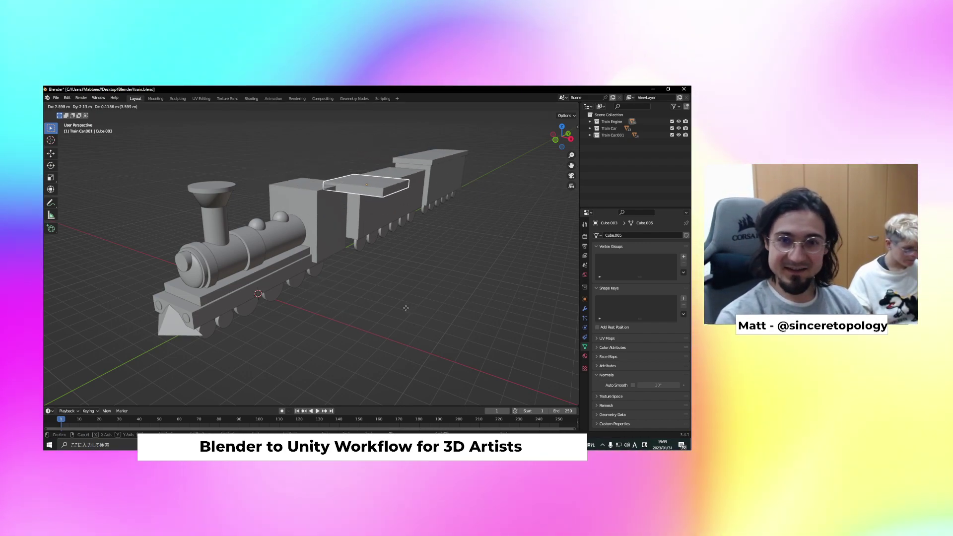
pyautogui.rightClick(362, 303)
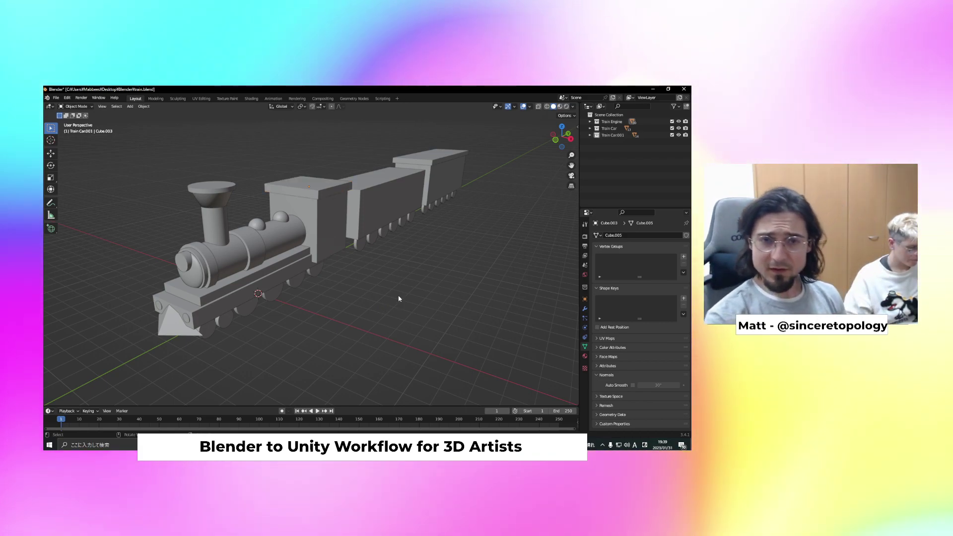
# Examine the engine's front wedge, boiler and cab roof as separate objects, and list the Train Engine collection's contents
pyautogui.click(171, 334)
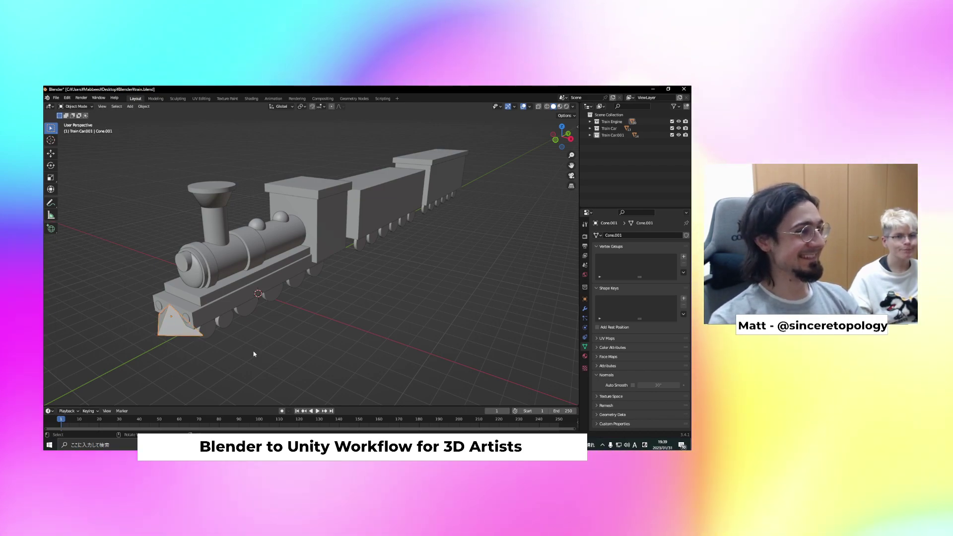
pyautogui.keyDown('shift'); pyautogui.moveTo(233, 353); pyautogui.dragTo(361, 258, button='middle'); pyautogui.keyUp('shift')
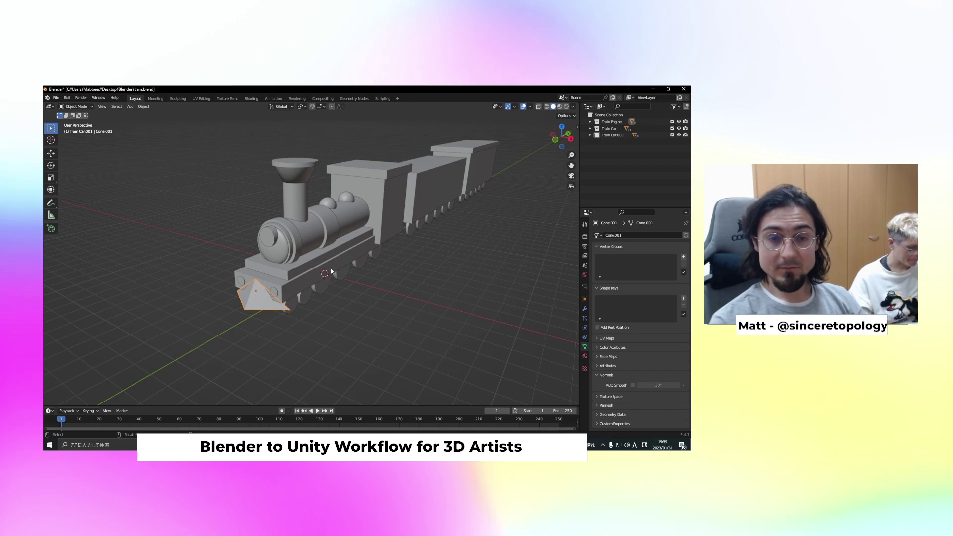
pyautogui.click(312, 237)
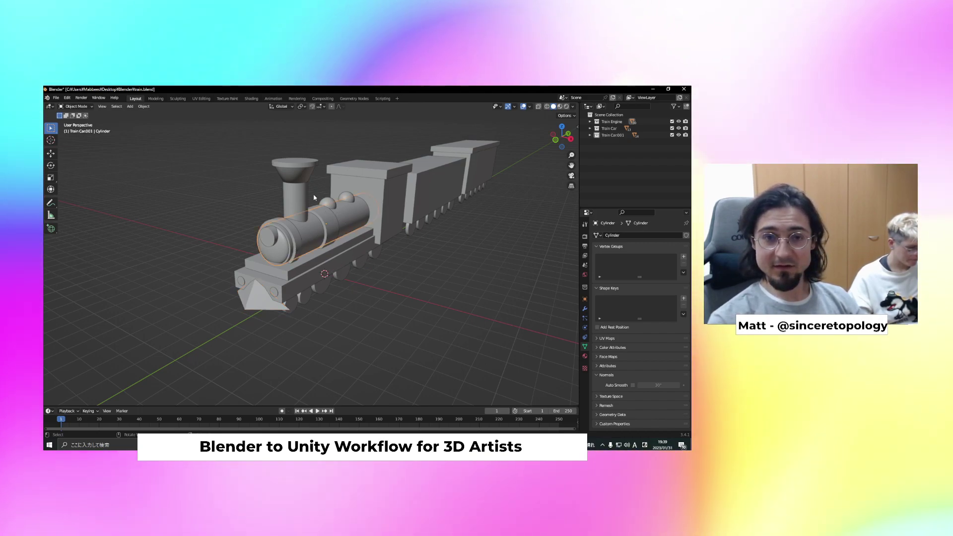
pyautogui.click(386, 169)
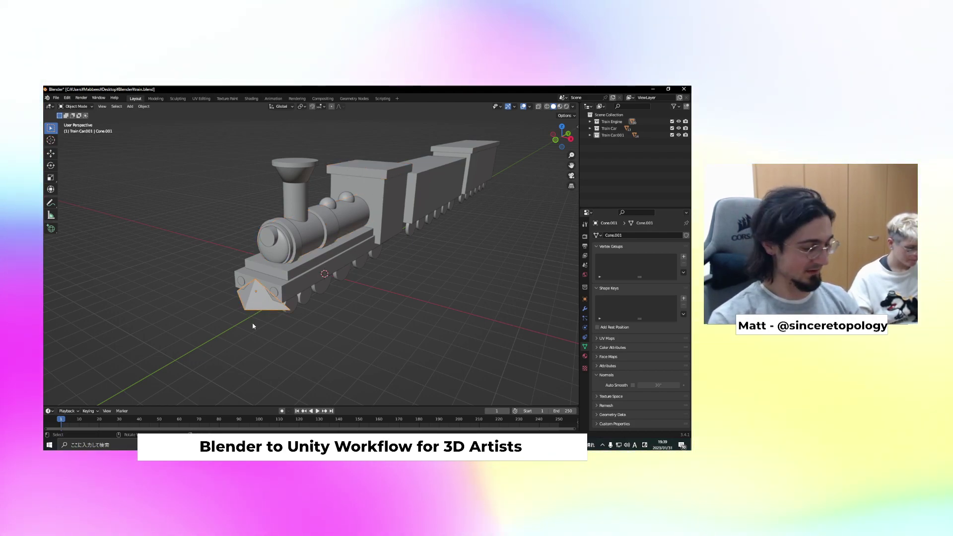
pyautogui.click(590, 121)
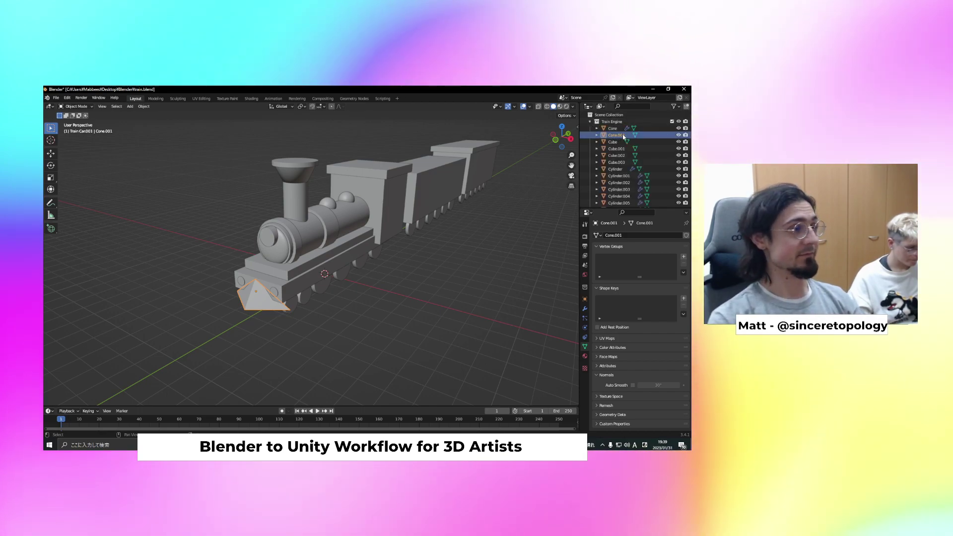
# Create a cone with the Add Cone tool on the empty ground beside the train engine
pyautogui.click(51, 229)
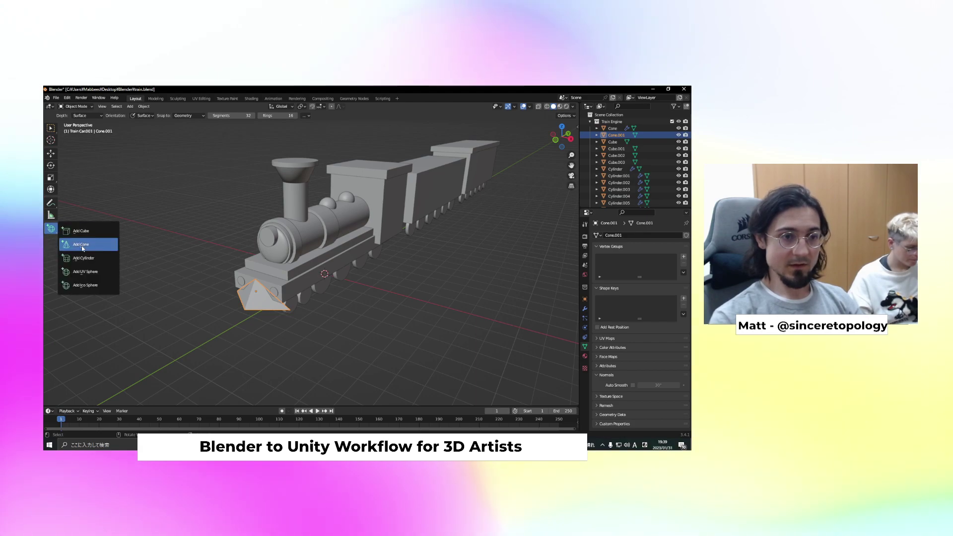
pyautogui.moveTo(127, 309); pyautogui.dragTo(175, 286)
pyautogui.click(166, 295)
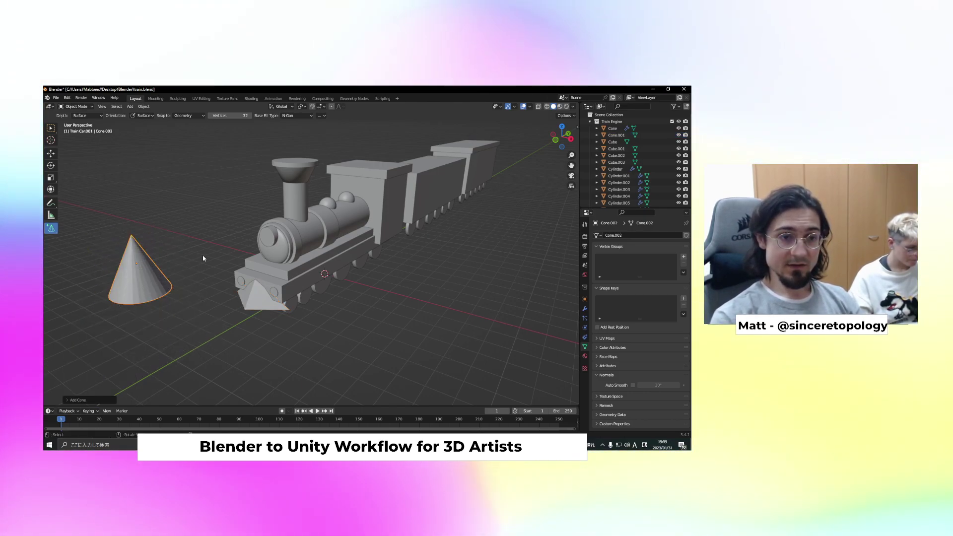
# Try several vertex counts for the new cone, finishing with 6 vertices
pyautogui.click(78, 399)
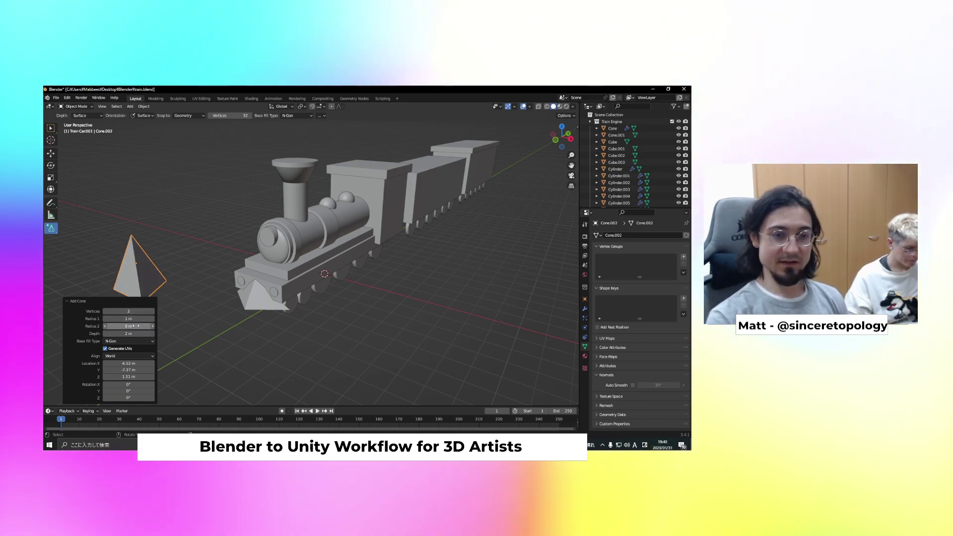
pyautogui.moveTo(151, 312); pyautogui.dragTo(191, 312)
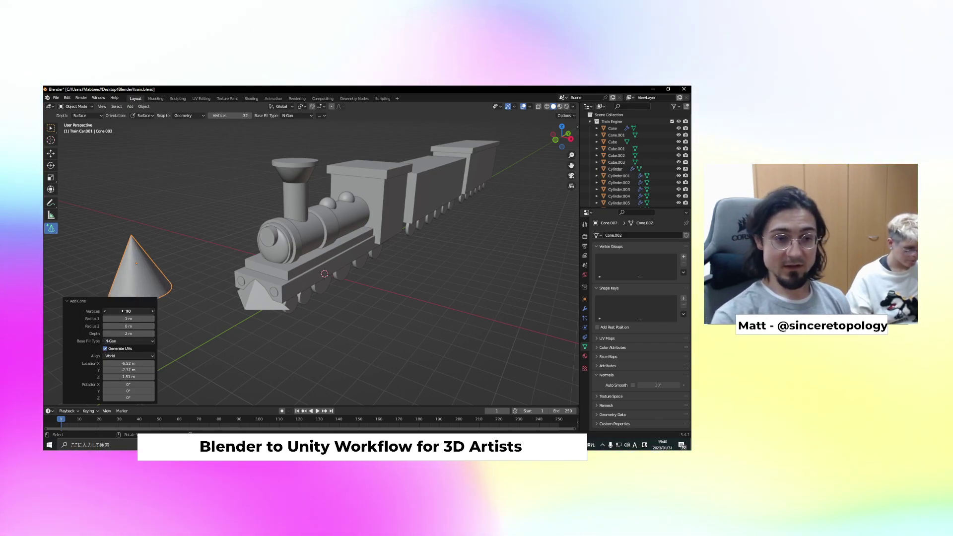
pyautogui.moveTo(111, 312); pyautogui.dragTo(132, 312)
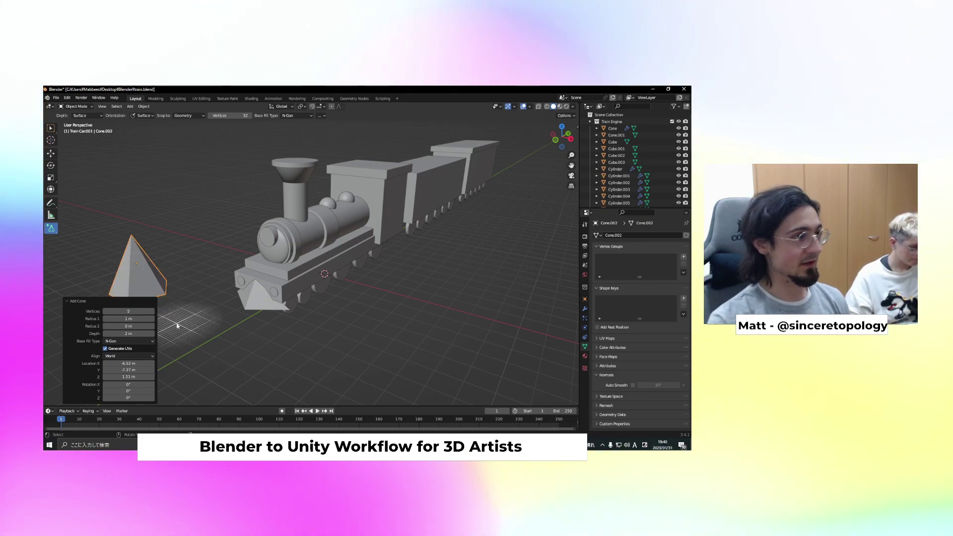
pyautogui.click(144, 312)
pyautogui.click(152, 311)
pyautogui.click(152, 311)
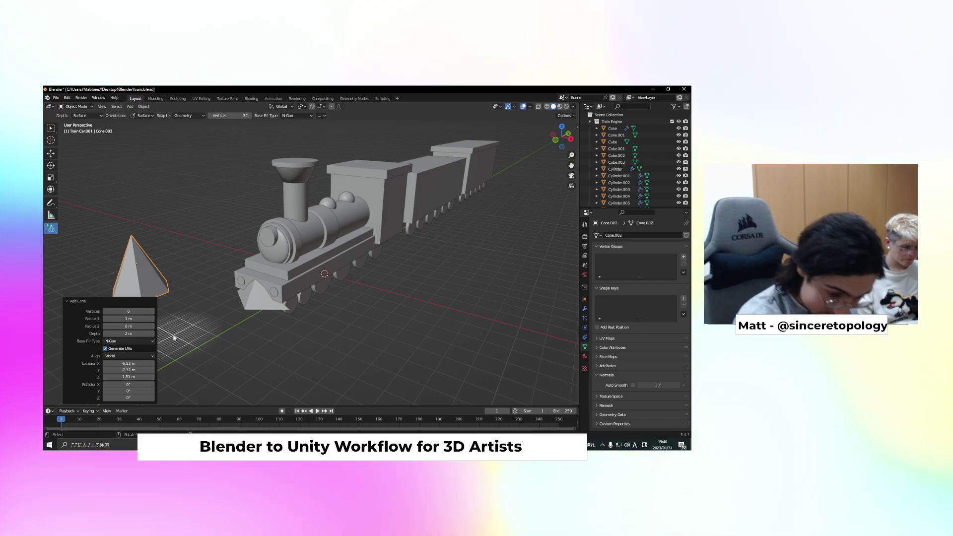
# Open the recent file forest.blend without saving the changes to train.blend
pyautogui.click(68, 97)
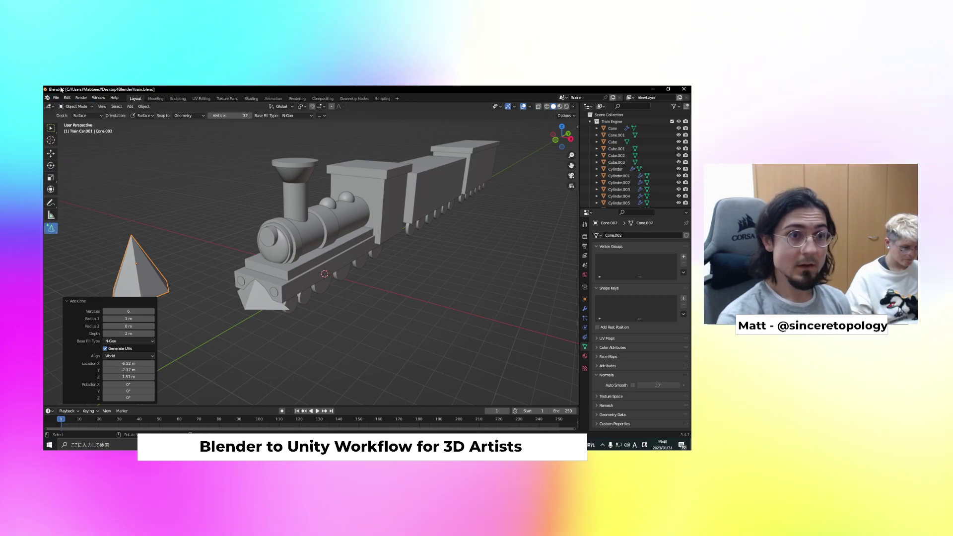
pyautogui.click(57, 97)
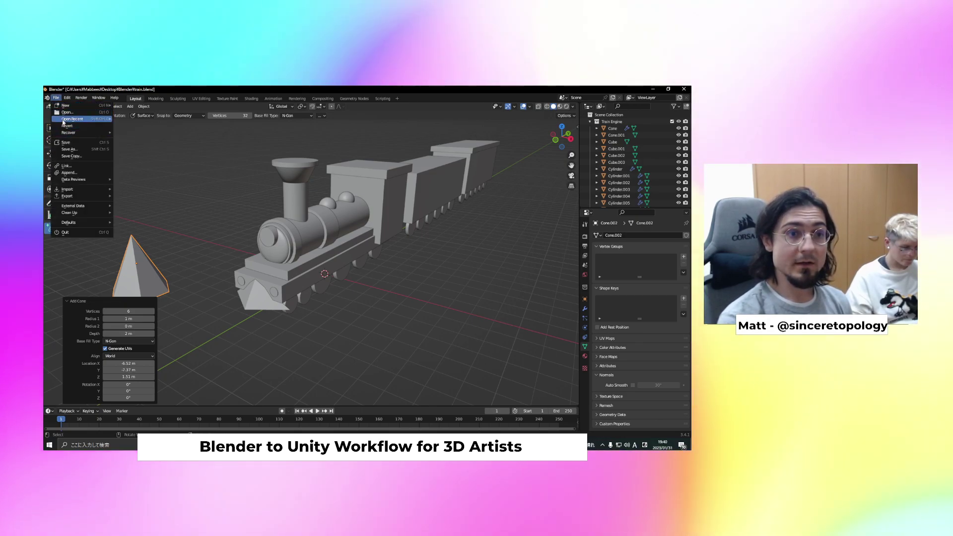
pyautogui.moveTo(75, 120)
pyautogui.click(143, 125)
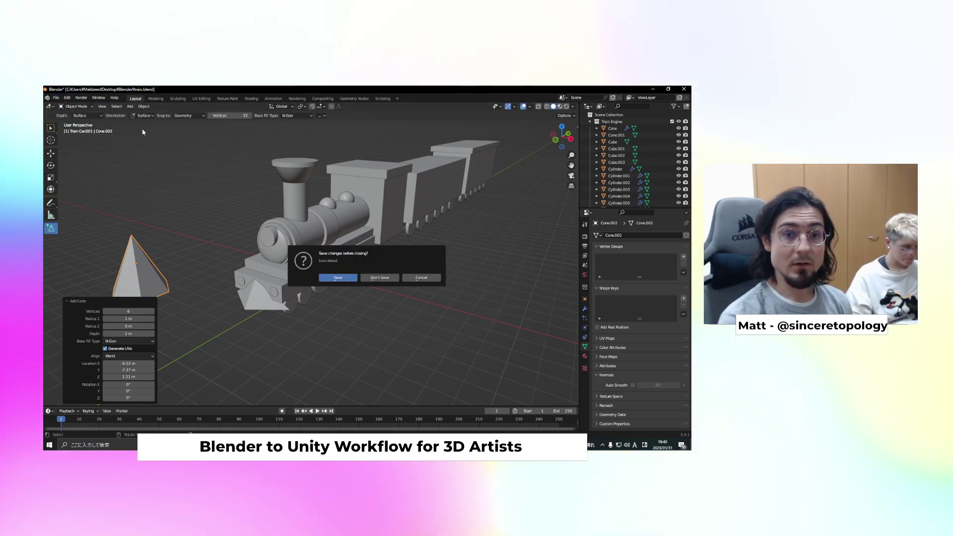
pyautogui.click(379, 279)
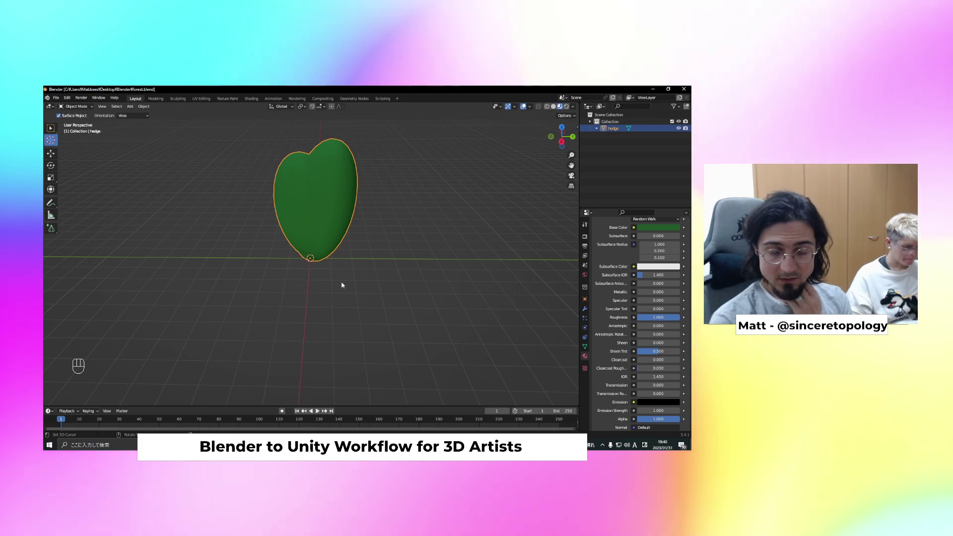
# Place the 3D cursor on the hedge and snap it back to the world origin
pyautogui.scroll(-2, 341, 285)
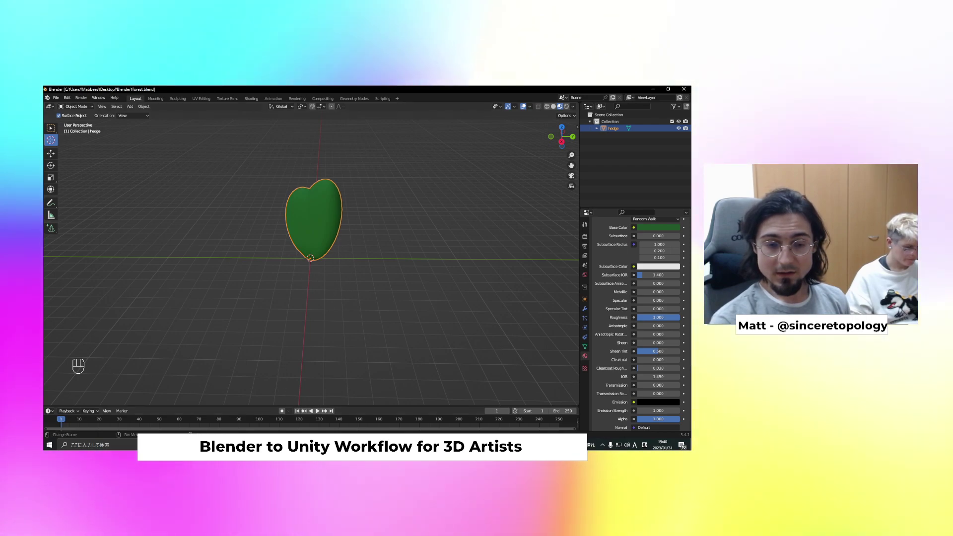
pyautogui.moveTo(298, 445)
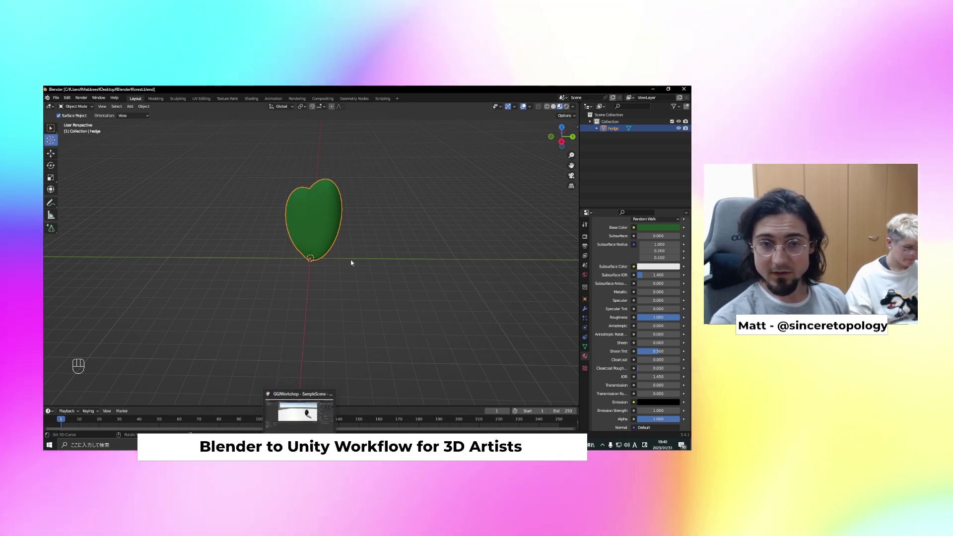
pyautogui.click(351, 260)
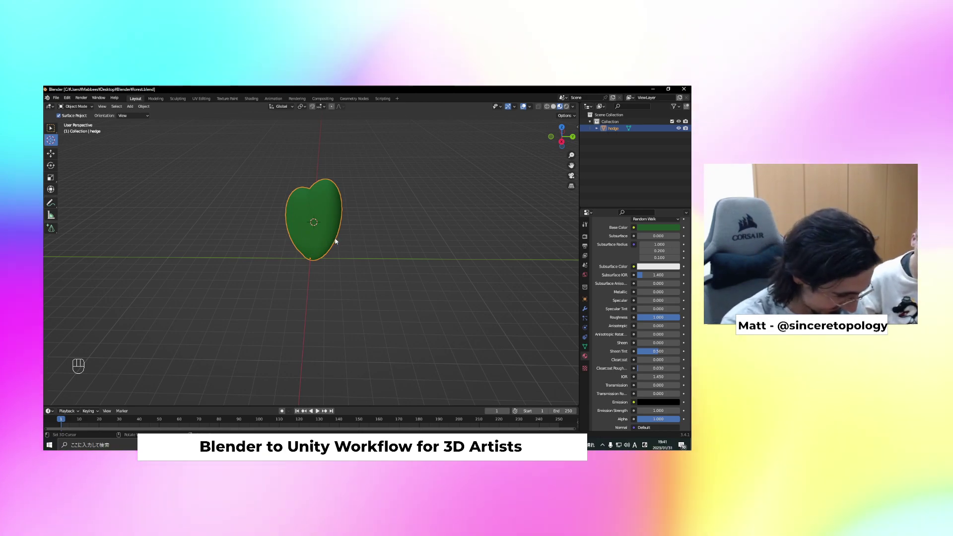
pyautogui.press('F3')
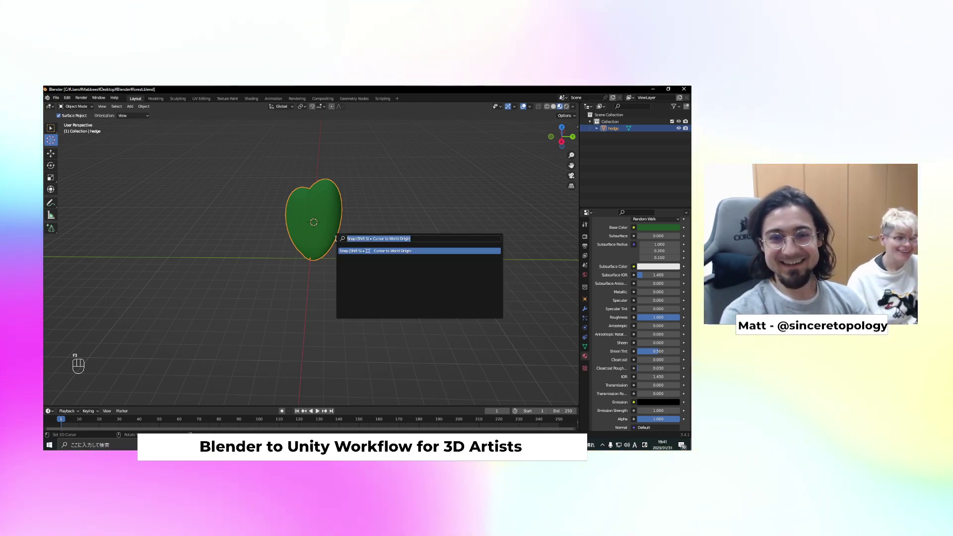
pyautogui.press('Return')
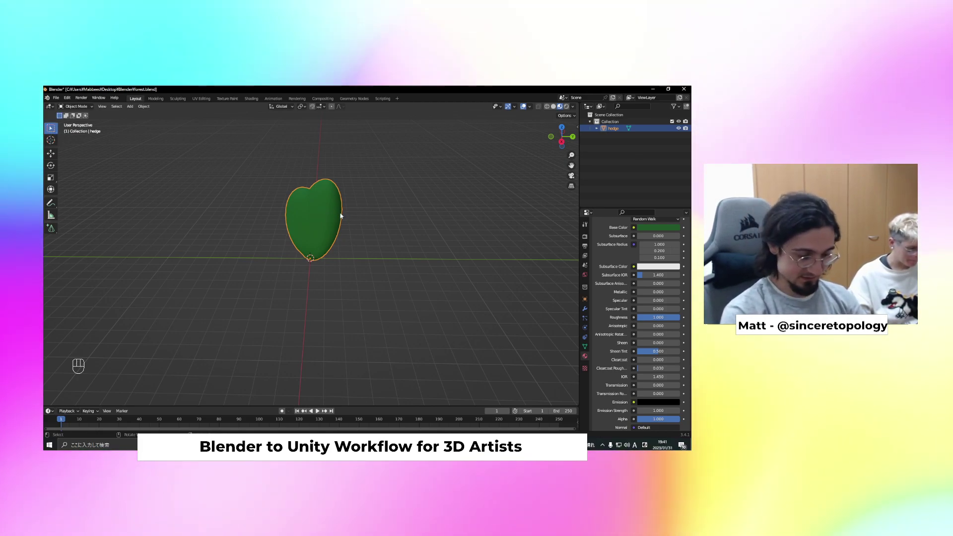
# Hide the hedge and add a mesh cube at the world origin
pyautogui.press('h')
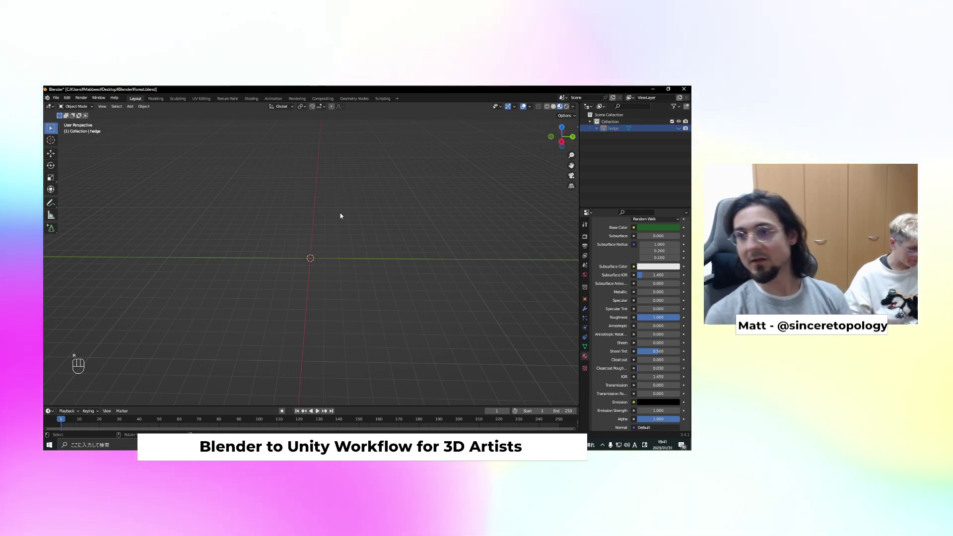
pyautogui.click(679, 128)
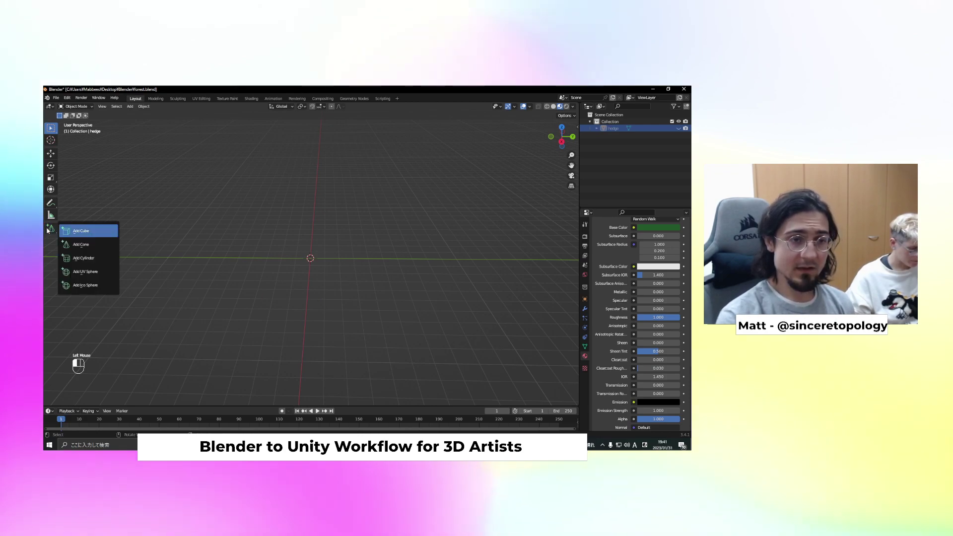
pyautogui.click(82, 231)
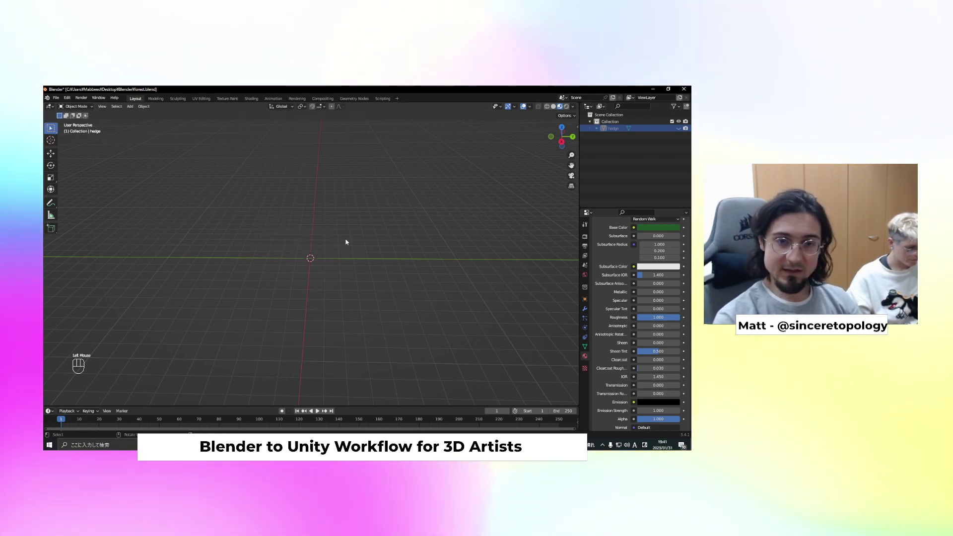
pyautogui.hotkey('shift', 'a')
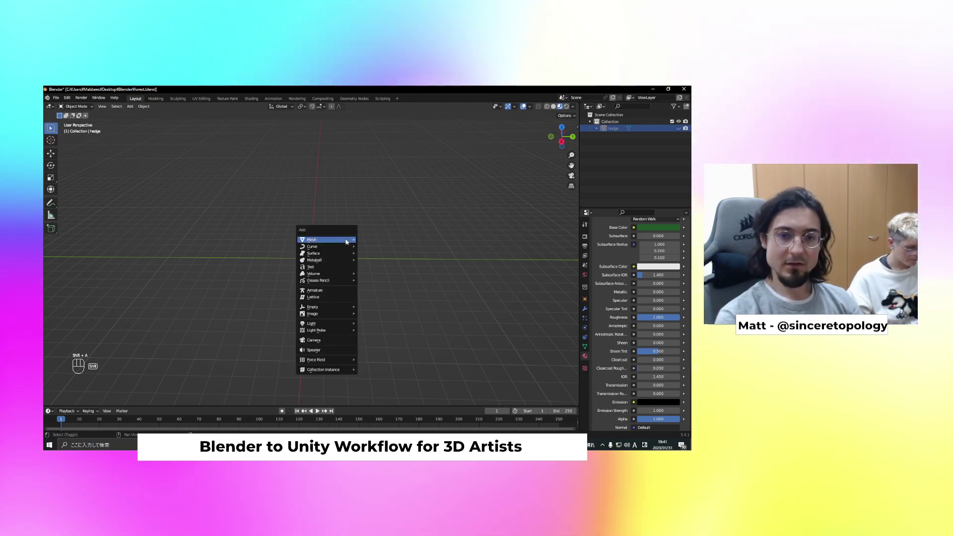
pyautogui.moveTo(346, 240)
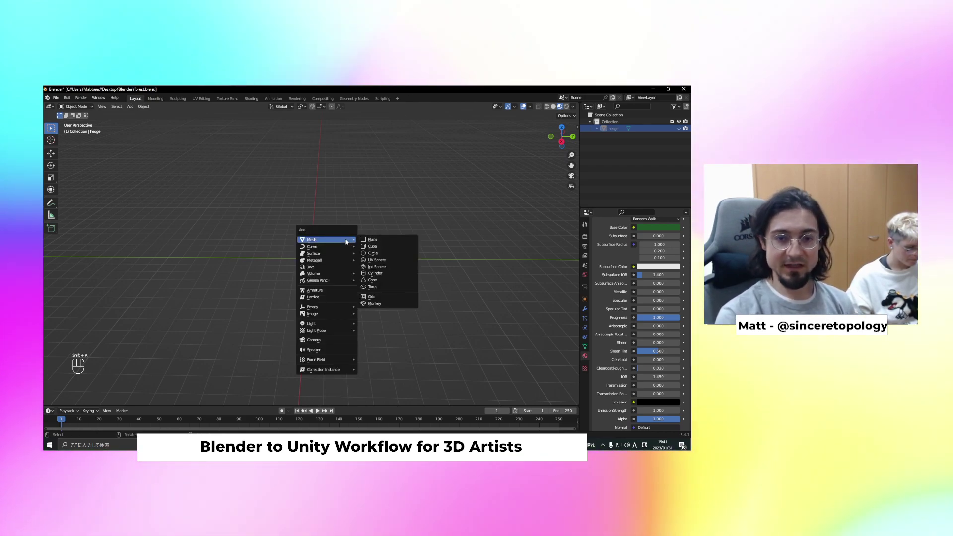
pyautogui.click(405, 248)
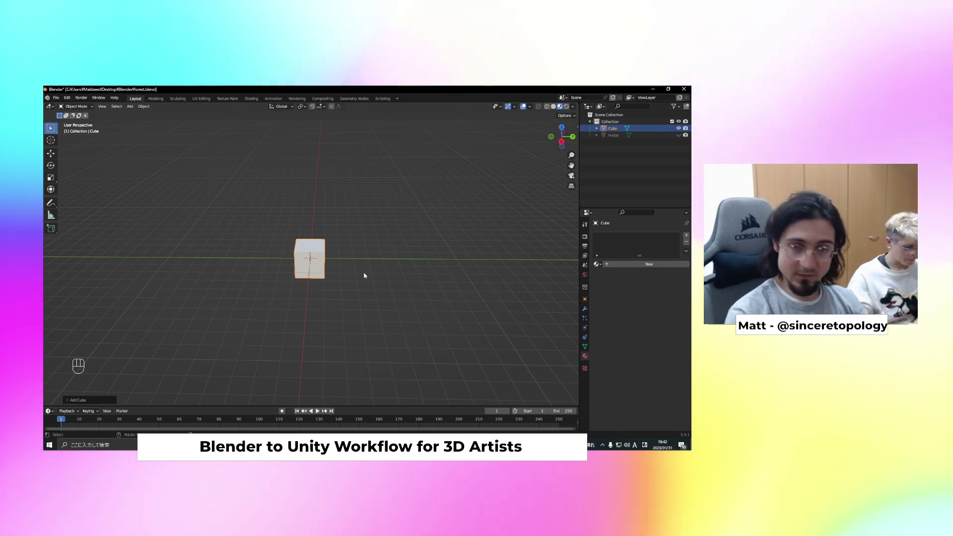
# Move the cube up along the global Z axis until its base rests on the ground plane
pyautogui.rightClick(365, 275)
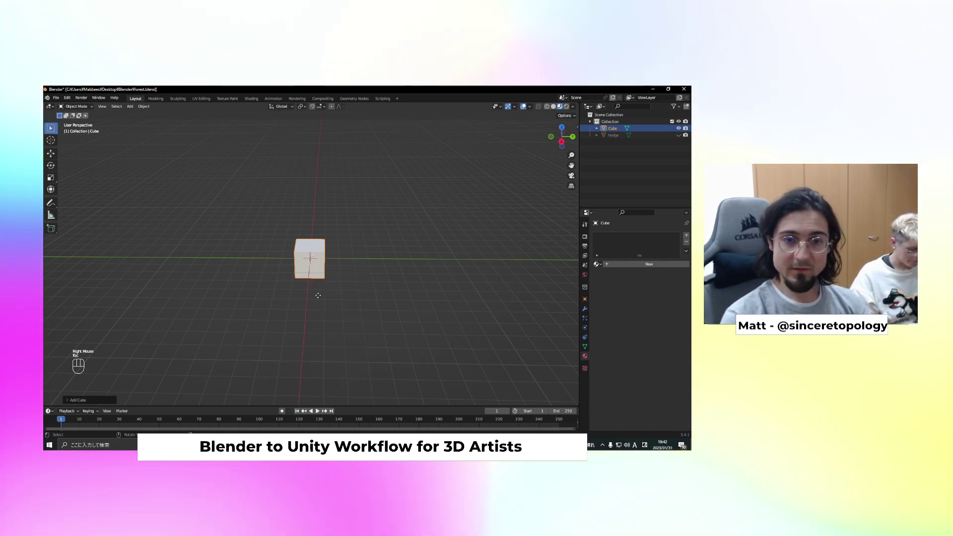
pyautogui.press('g')
pyautogui.press('z')
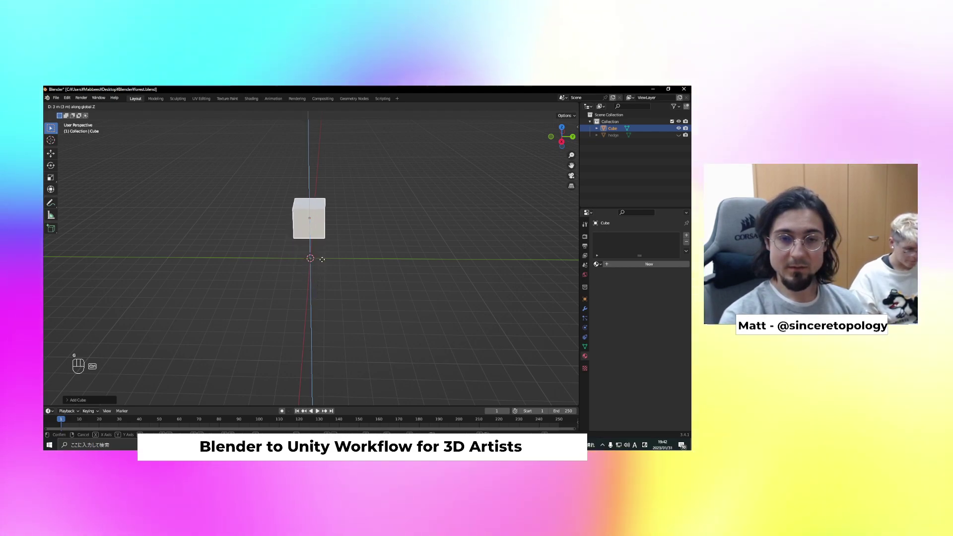
pyautogui.click(303, 277)
pyautogui.moveTo(303, 277); pyautogui.dragTo(299, 264, button='middle')
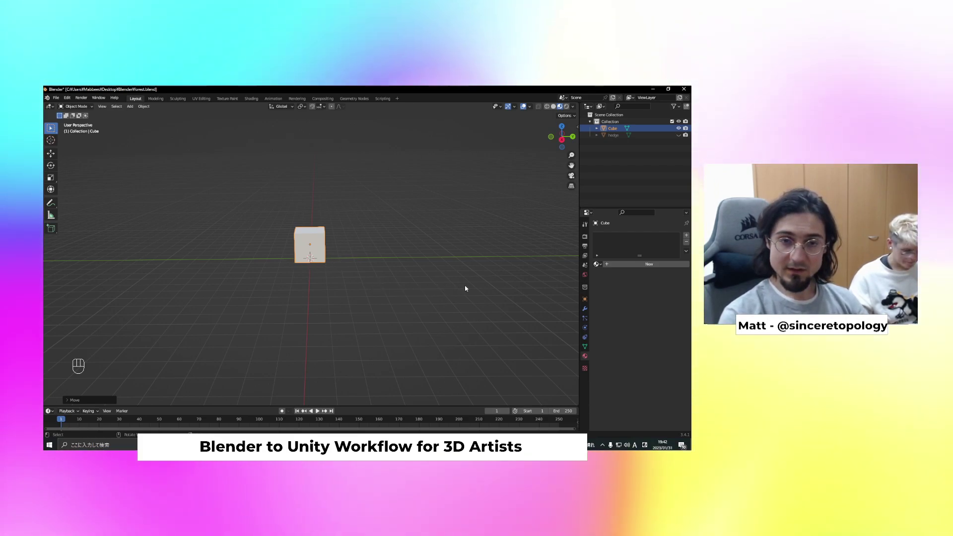
# Scale the cube down horizontally with the Z axis excluded to make a thin upright post
pyautogui.press('s')
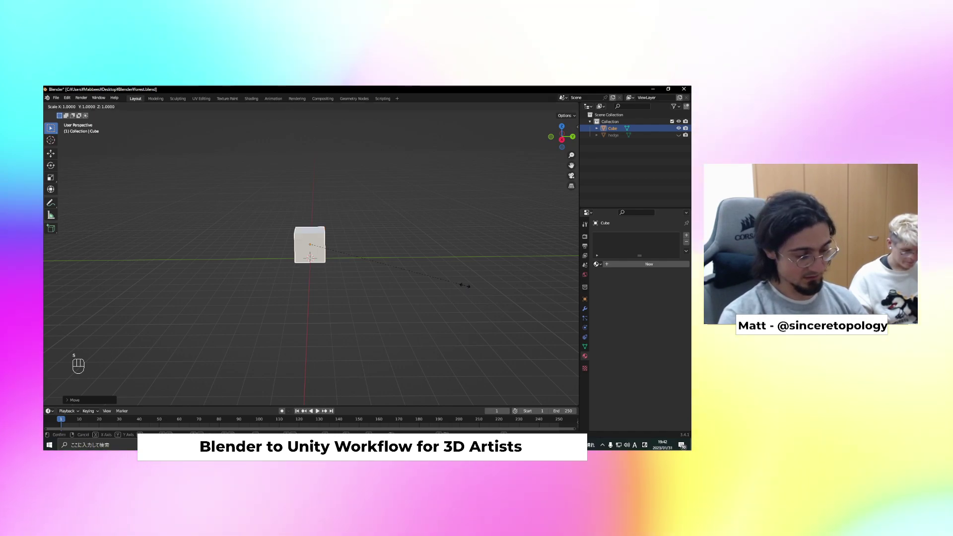
pyautogui.press('shift')
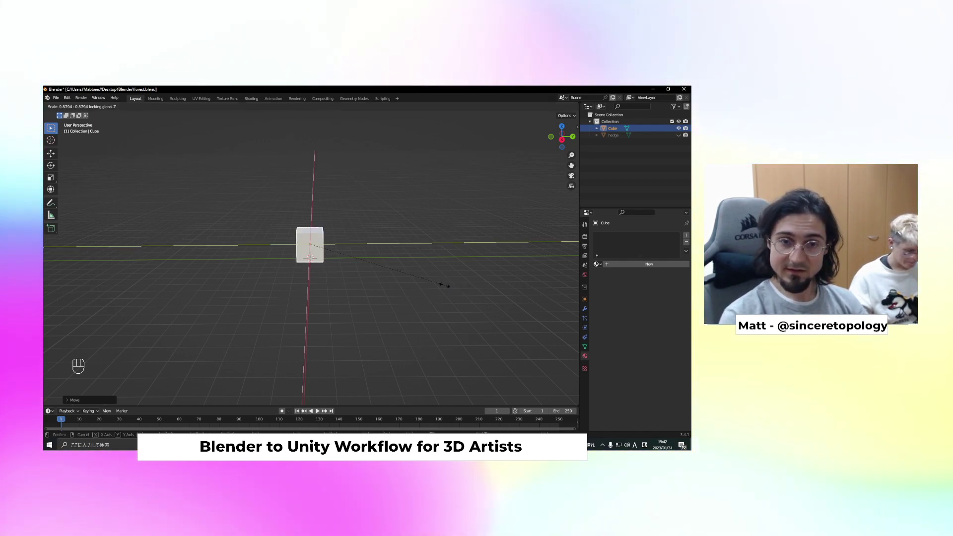
pyautogui.click(342, 257)
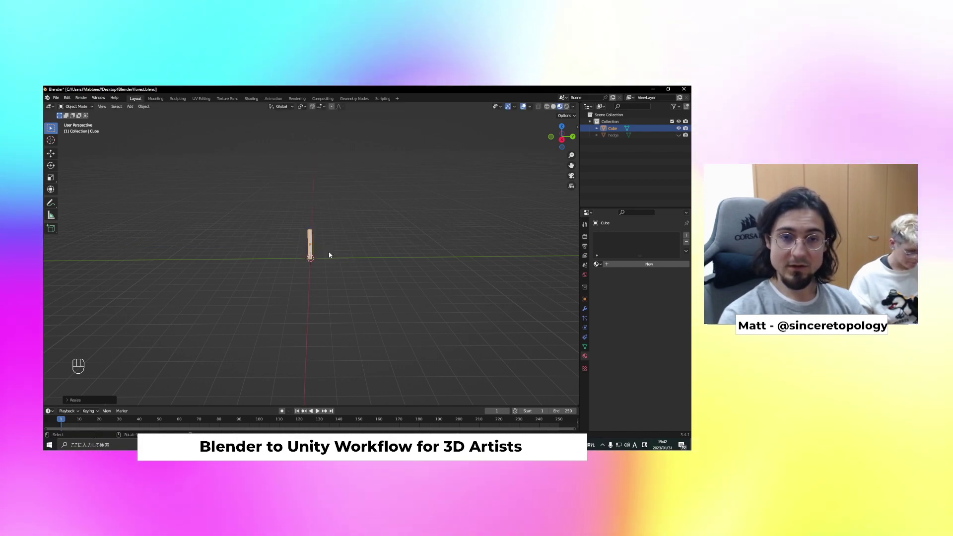
# Duplicate the post along the global Y axis and place another copy midway, making three evenly spaced posts
pyautogui.scroll(2, 329, 255)
pyautogui.keyDown('shift'); pyautogui.moveTo(367, 219); pyautogui.dragTo(340, 296, button='middle'); pyautogui.keyUp('shift')
pyautogui.scroll(-3, 341, 298)
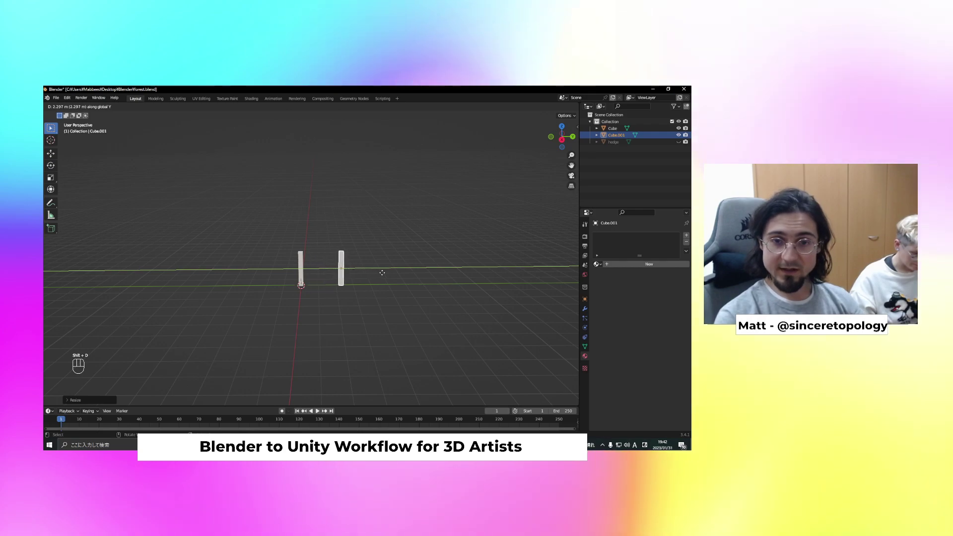
pyautogui.click(412, 274)
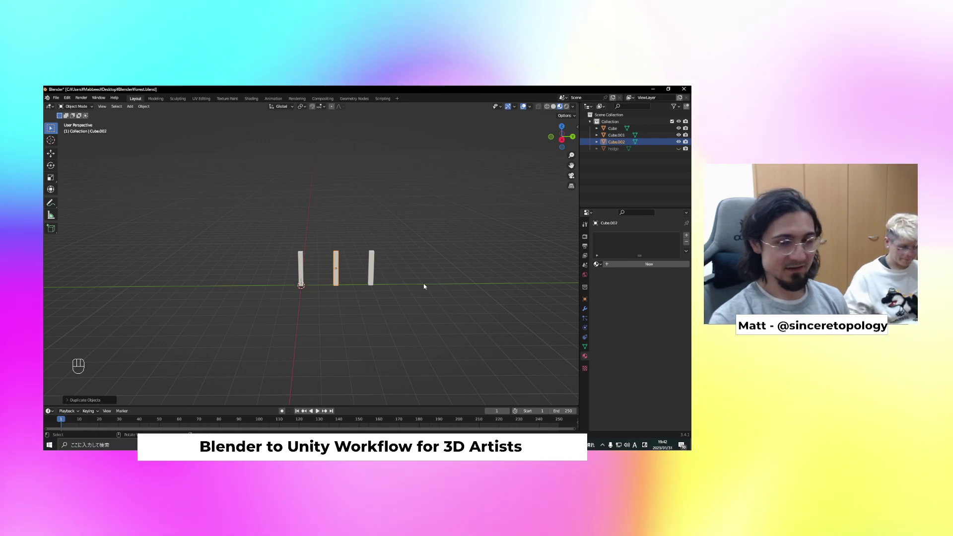
# Duplicate the middle post into the gaps on both sides to form a row of five evenly spaced posts
pyautogui.scroll(1, 424, 287)
pyautogui.scroll(1, 404, 282)
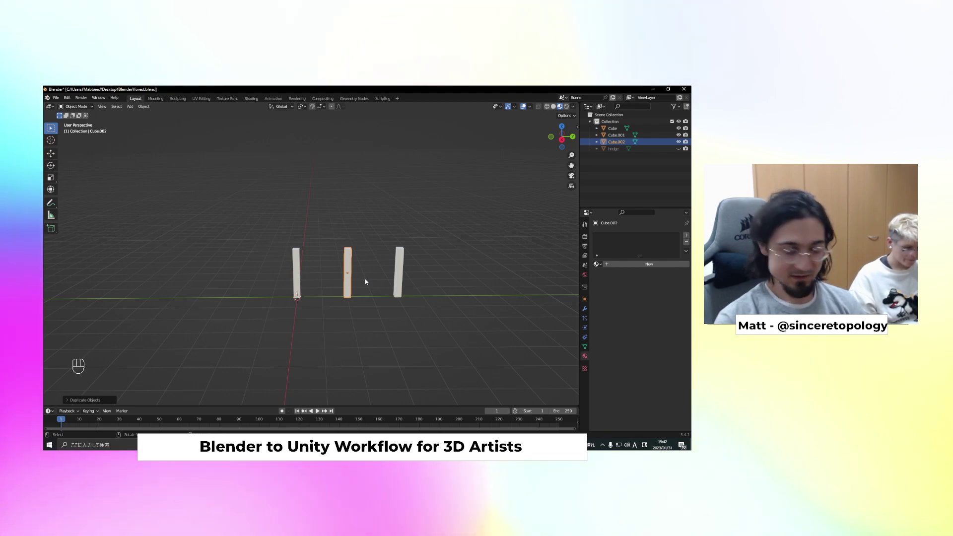
pyautogui.hotkey('shift', 'd')
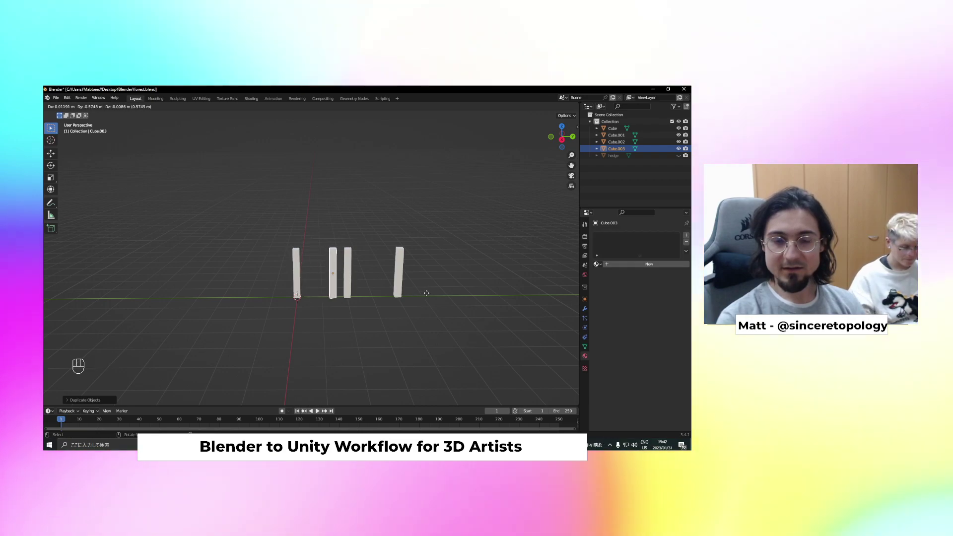
pyautogui.click(419, 292)
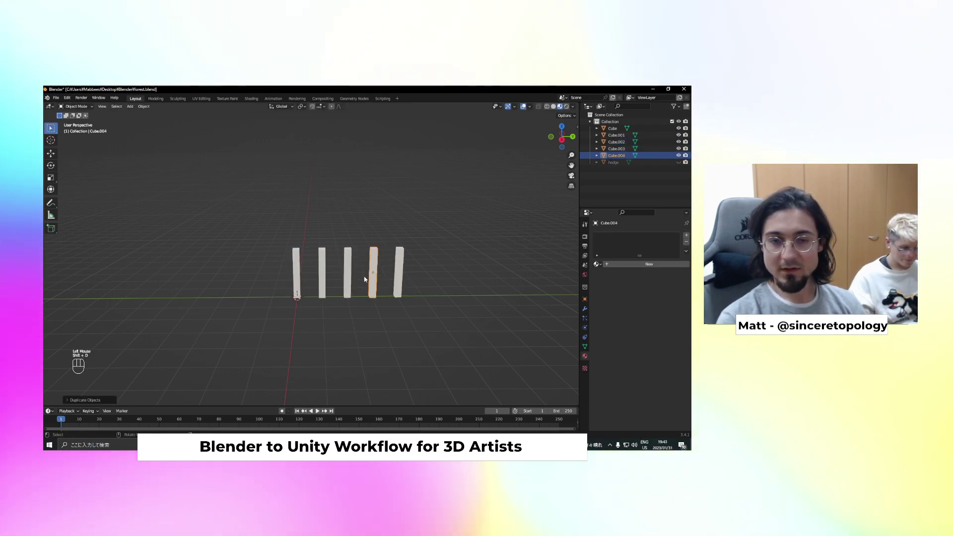
# Duplicate four posts together along the global Y axis into the gaps, forming a row of nine evenly spaced posts
pyautogui.scroll(2, 394, 293)
pyautogui.scroll(-1, 398, 298)
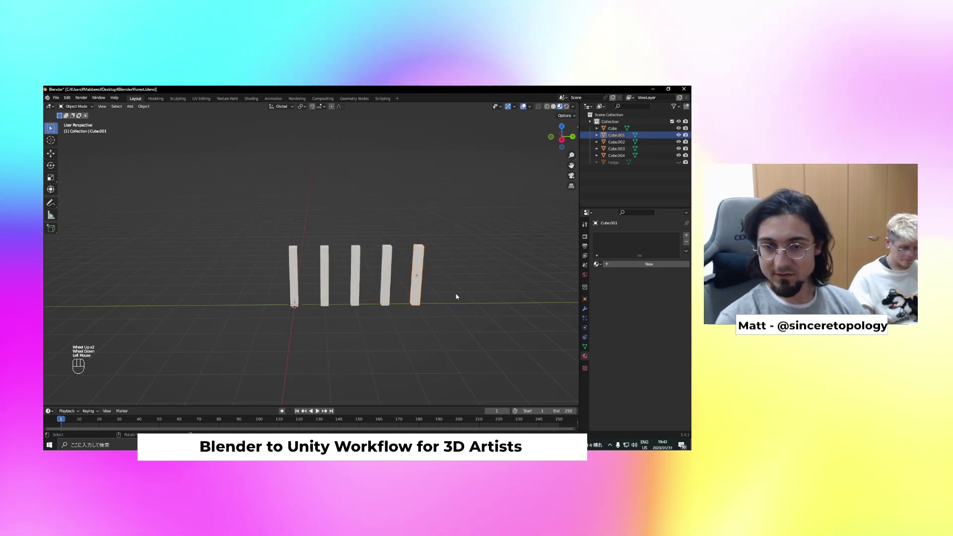
pyautogui.keyDown('shift'); pyautogui.click(413, 285); pyautogui.keyUp('shift')
pyautogui.keyDown('shift'); pyautogui.click(355, 276); pyautogui.keyUp('shift')
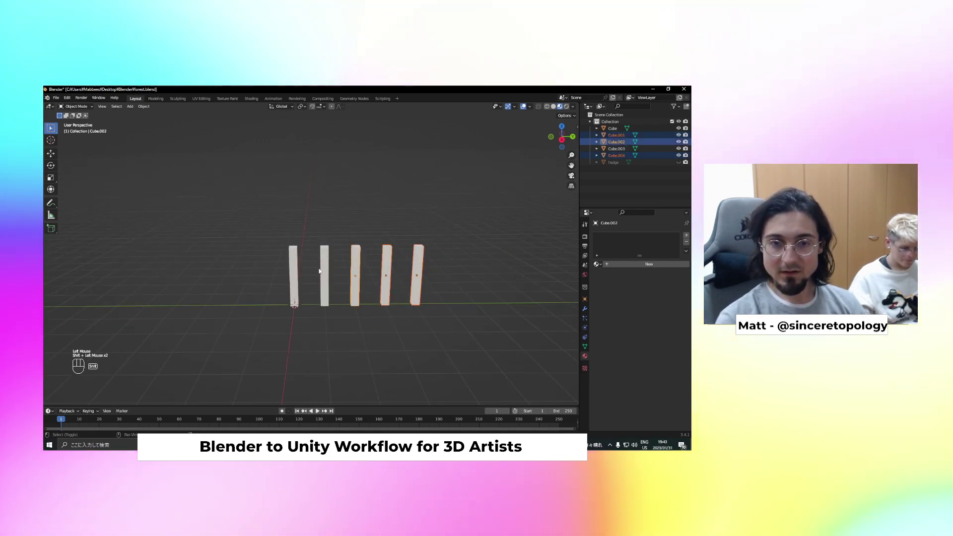
pyautogui.keyDown('shift'); pyautogui.click(324, 273); pyautogui.keyUp('shift')
pyautogui.keyDown('shift'); pyautogui.click(295, 271); pyautogui.keyUp('shift')
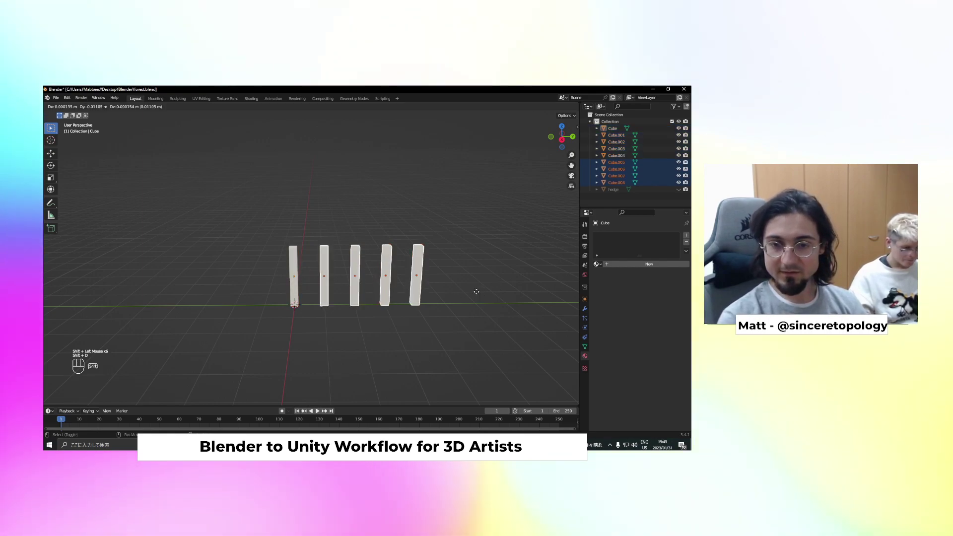
pyautogui.press('y')
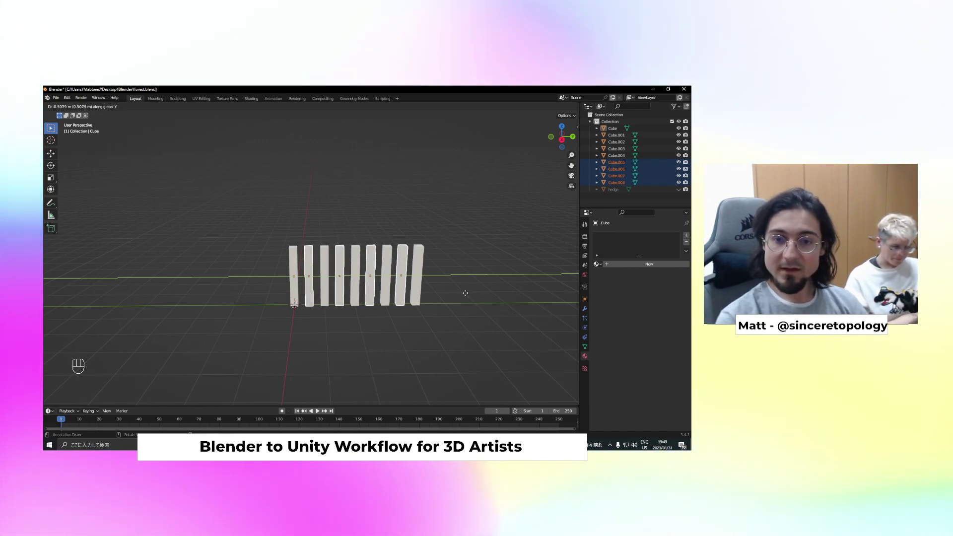
pyautogui.click(465, 292)
# Join all nine posts into a single mesh object and check the joined mesh in Edit Mode
pyautogui.moveTo(509, 329); pyautogui.dragTo(207, 203)
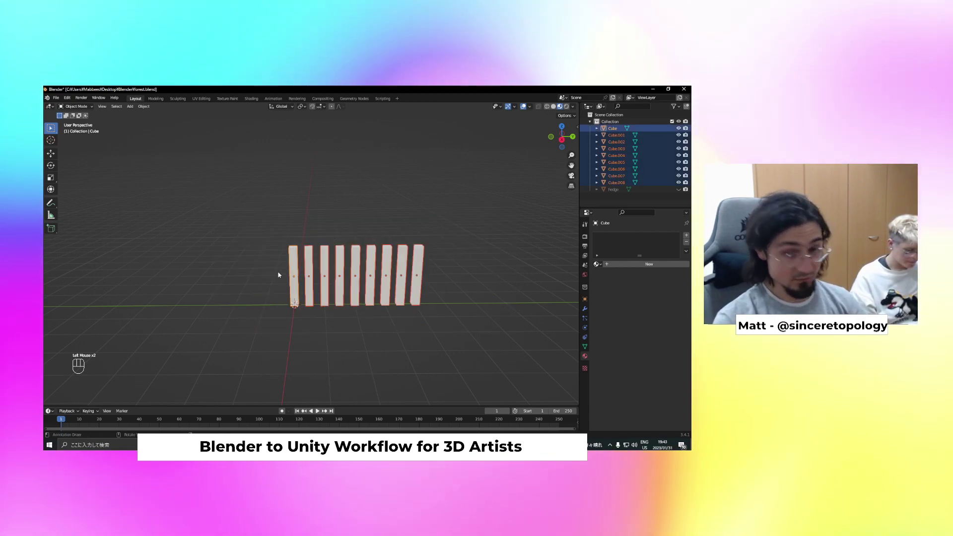
pyautogui.click(446, 283)
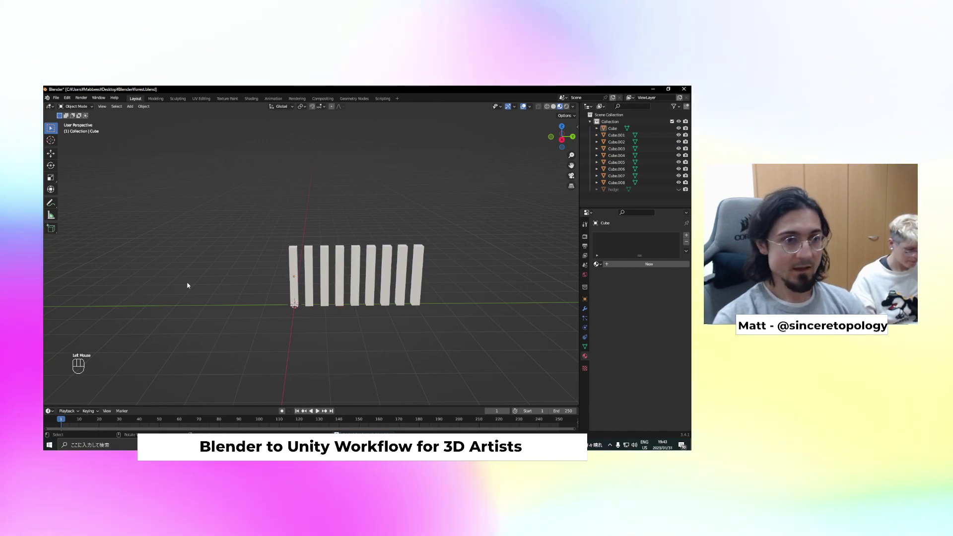
pyautogui.moveTo(395, 297); pyautogui.dragTo(305, 294, button='middle')
pyautogui.press('Tab')
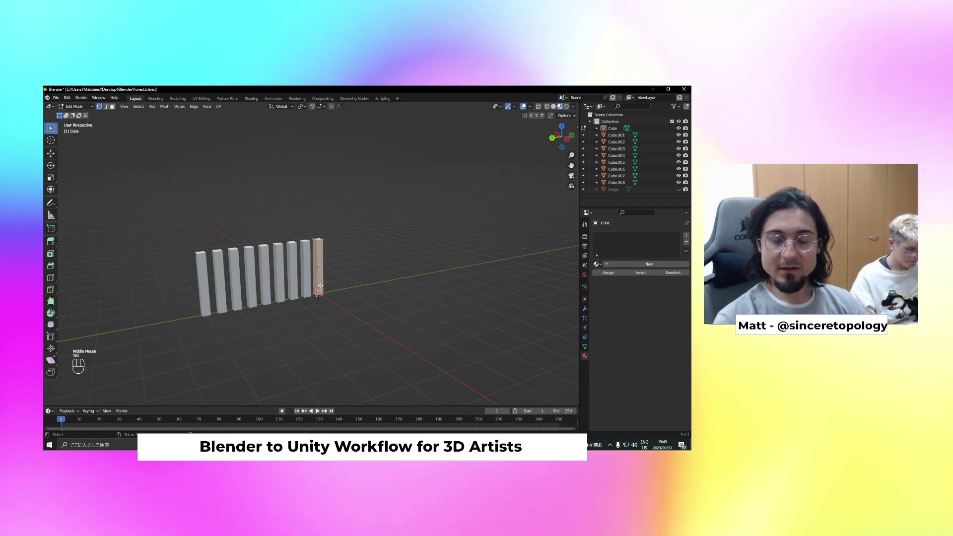
pyautogui.press('Tab')
pyautogui.moveTo(393, 304); pyautogui.dragTo(148, 230)
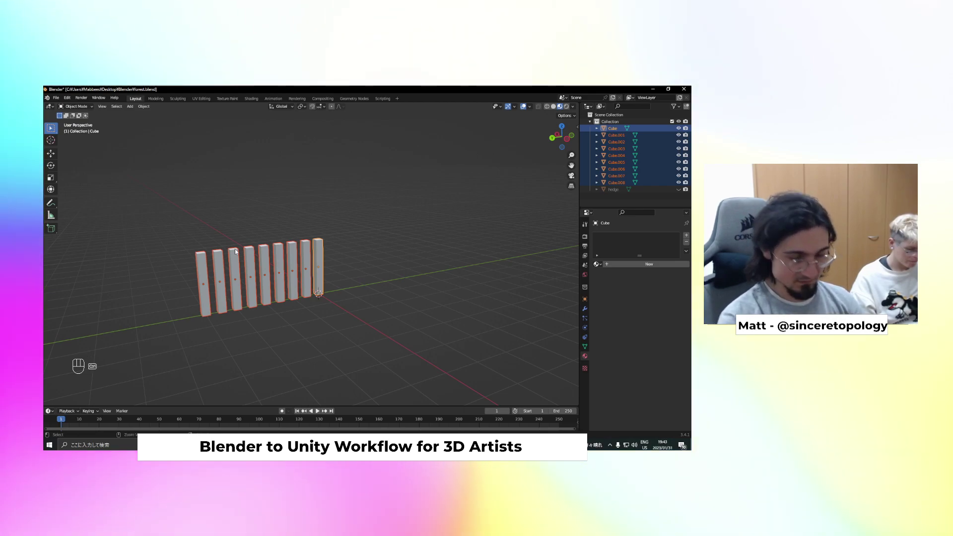
pyautogui.hotkey('ctrl', 'j')
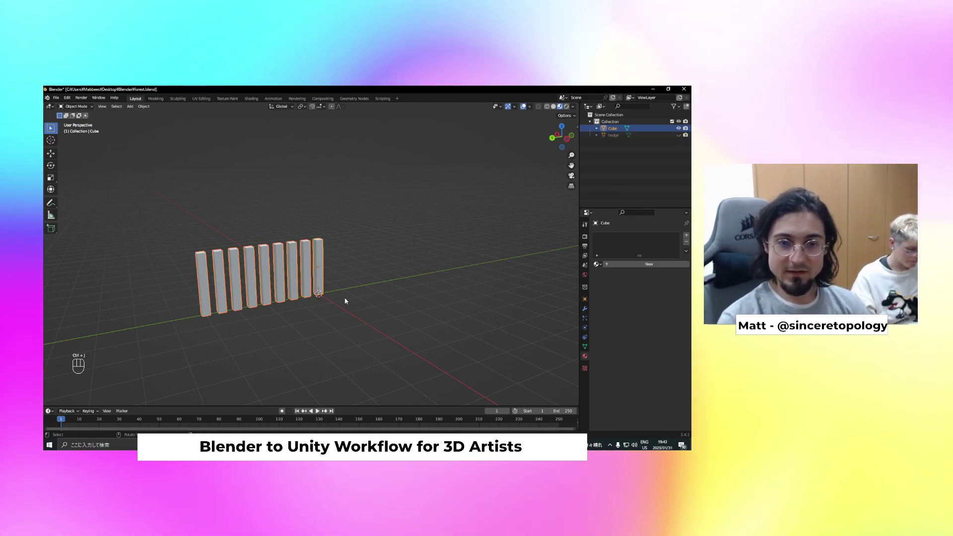
pyautogui.scroll(3, 332, 288)
pyautogui.keyDown('shift'); pyautogui.moveTo(329, 282); pyautogui.dragTo(359, 286, button='middle'); pyautogui.keyUp('shift')
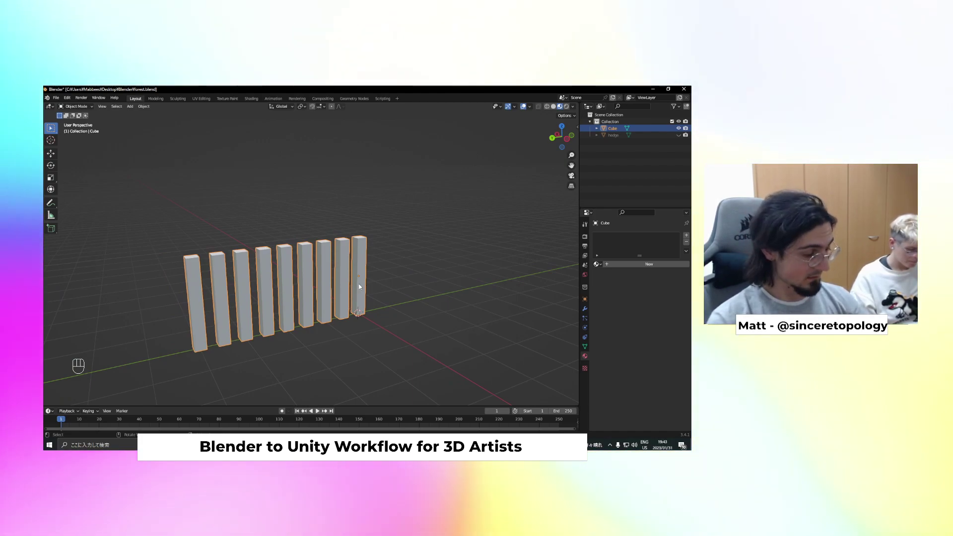
pyautogui.press('Tab')
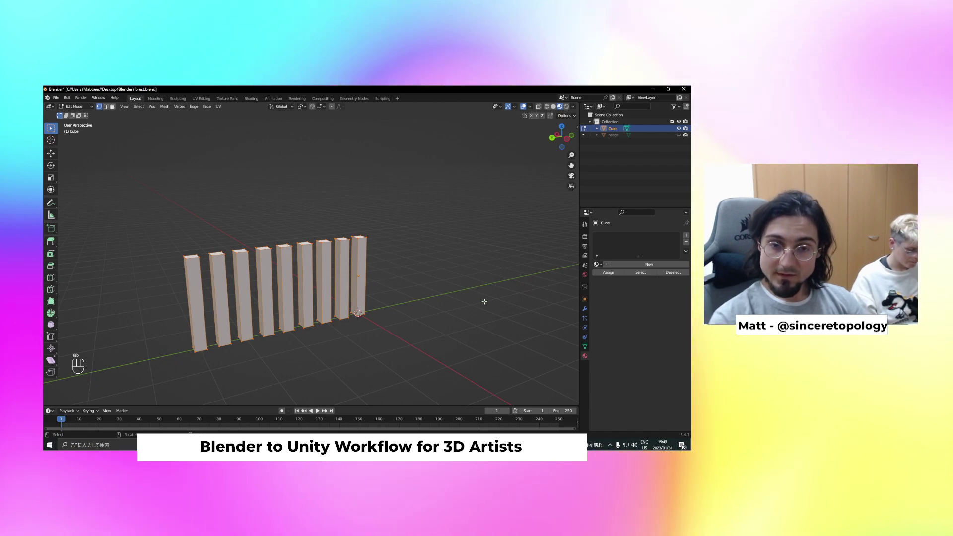
pyautogui.click(423, 283)
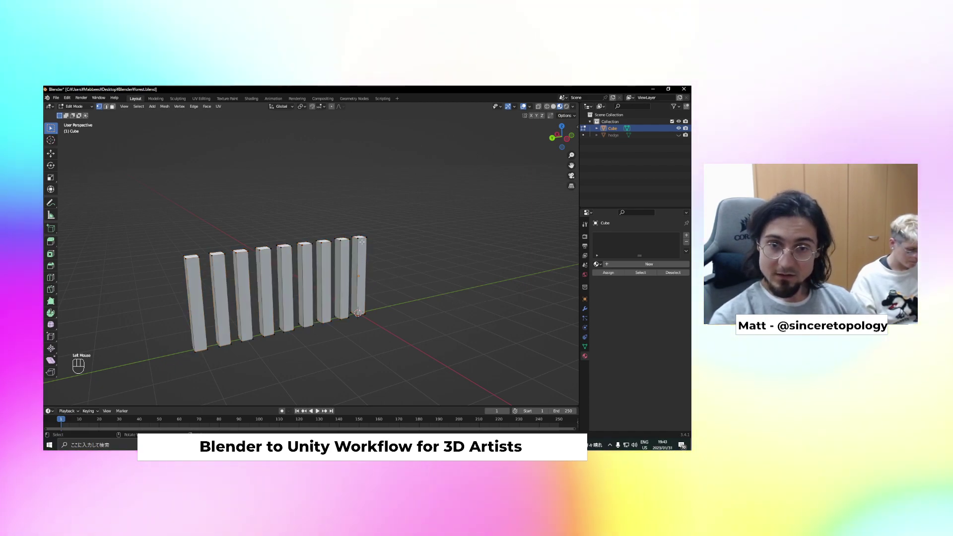
pyautogui.press('Tab')
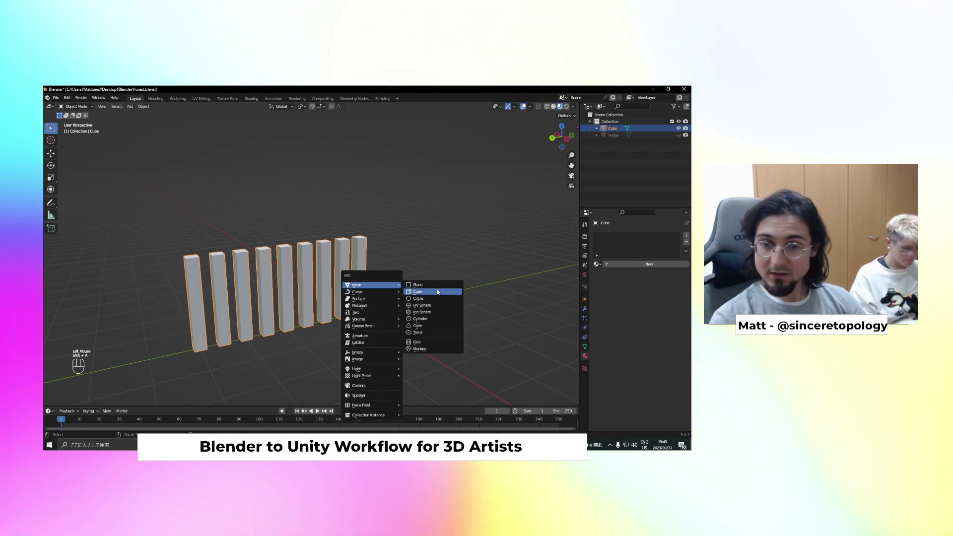
# Add a new cube and stretch it along the global Y axis into a long block in the right orthographic view
pyautogui.click(426, 292)
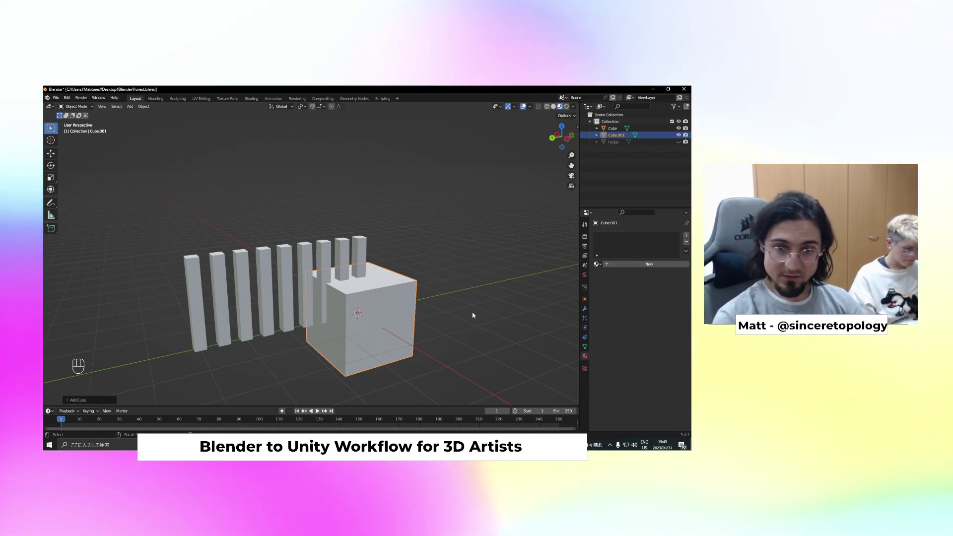
pyautogui.click(567, 139)
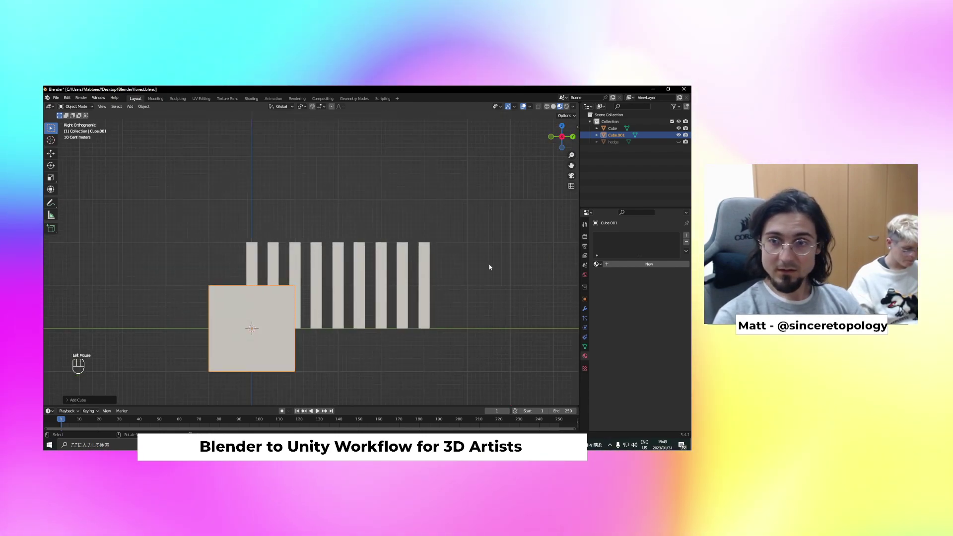
pyautogui.click(563, 137)
pyautogui.click(563, 137)
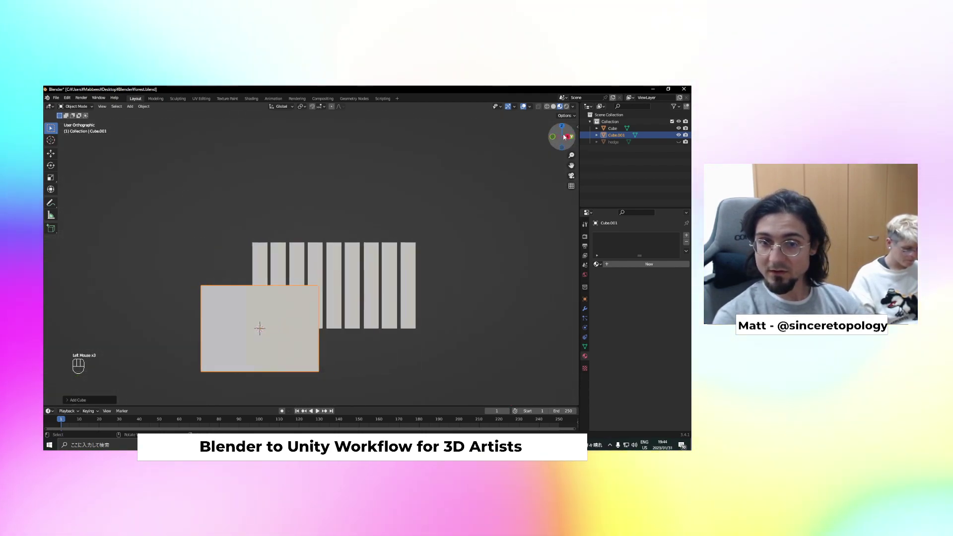
pyautogui.scroll(-3, 306, 337)
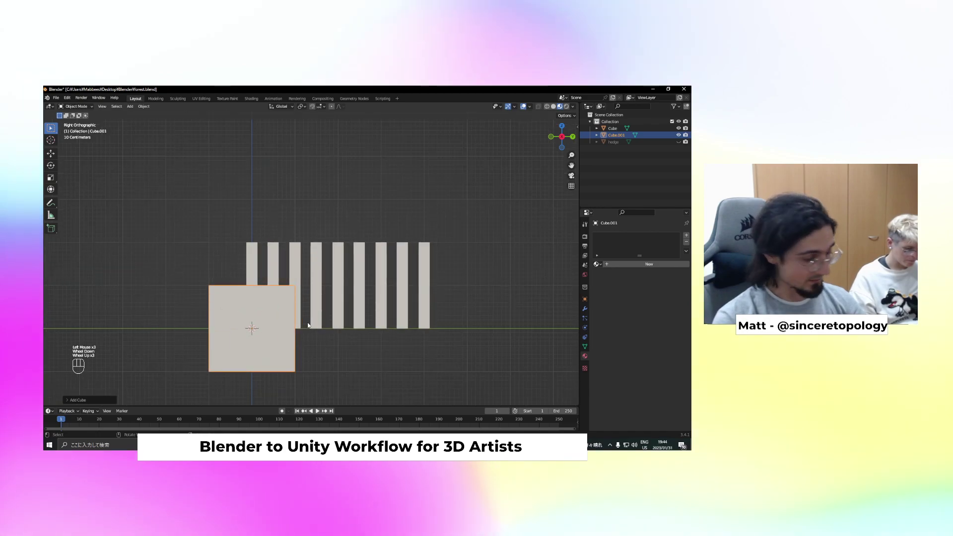
pyautogui.press('s')
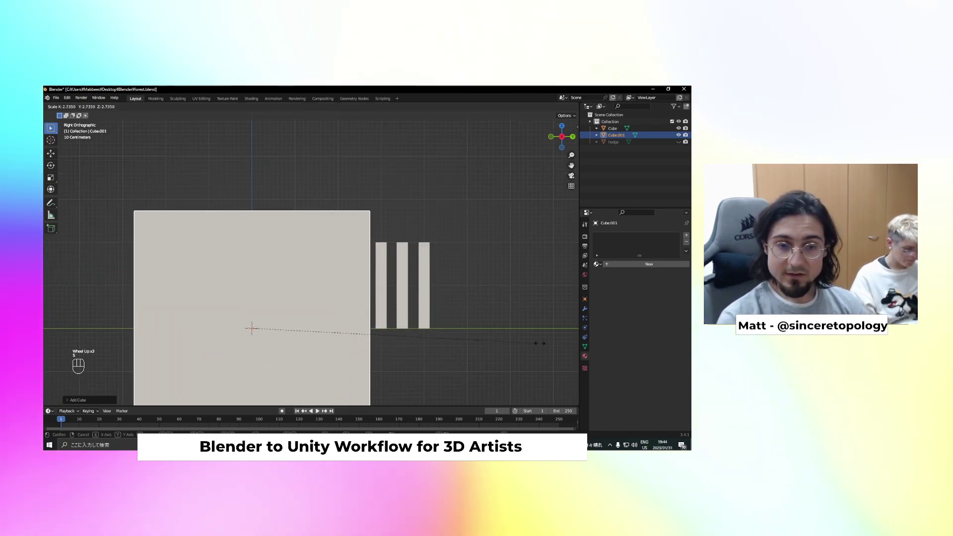
pyautogui.press('y')
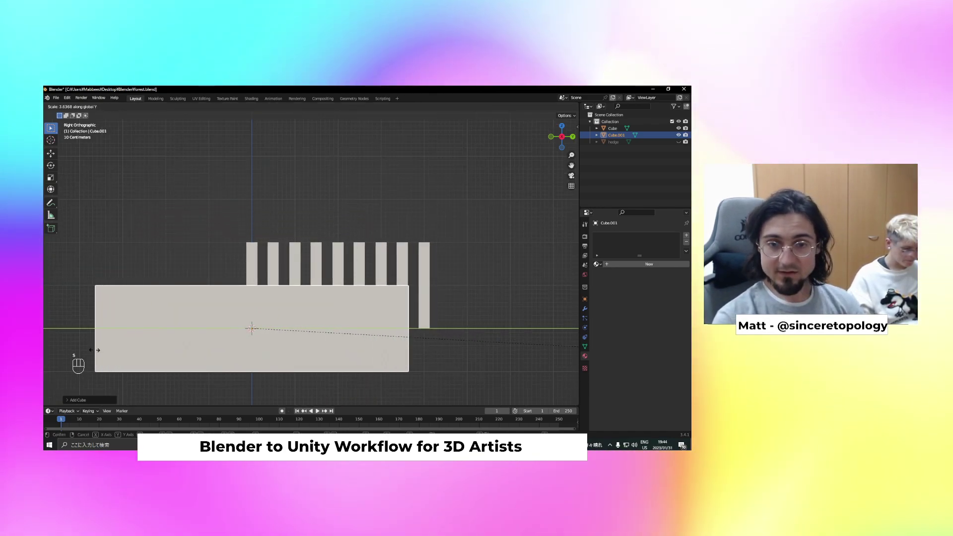
pyautogui.keyDown('ctrl'); pyautogui.click(559, 339); pyautogui.keyUp('ctrl')
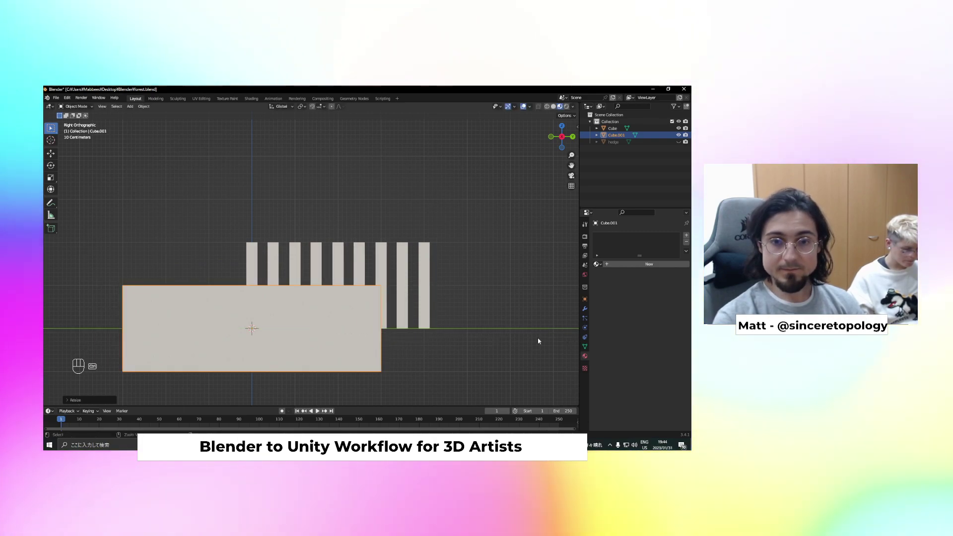
# Center the block over the posts, flatten it into a thin rail, and shorten it along Y to roughly the row's width
pyautogui.press('g')
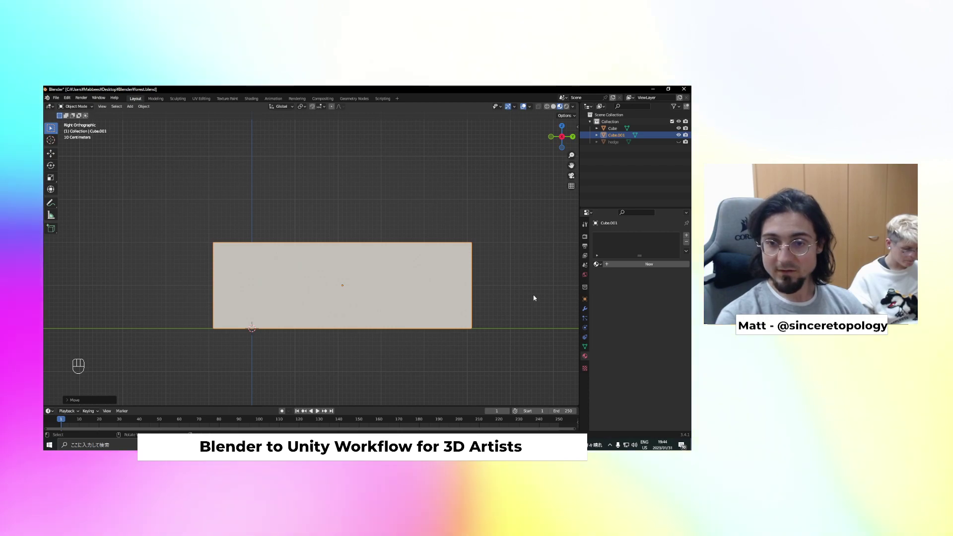
pyautogui.press('s')
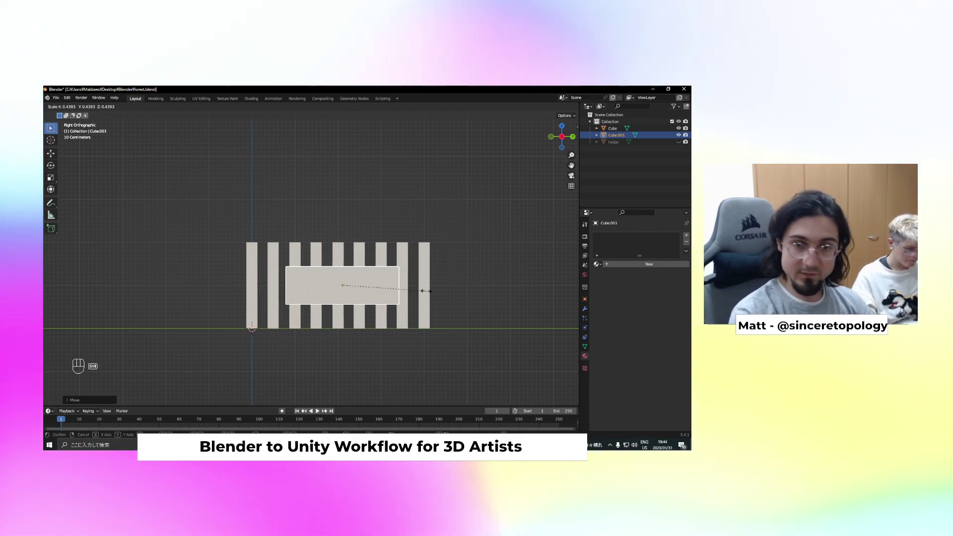
pyautogui.click(358, 283)
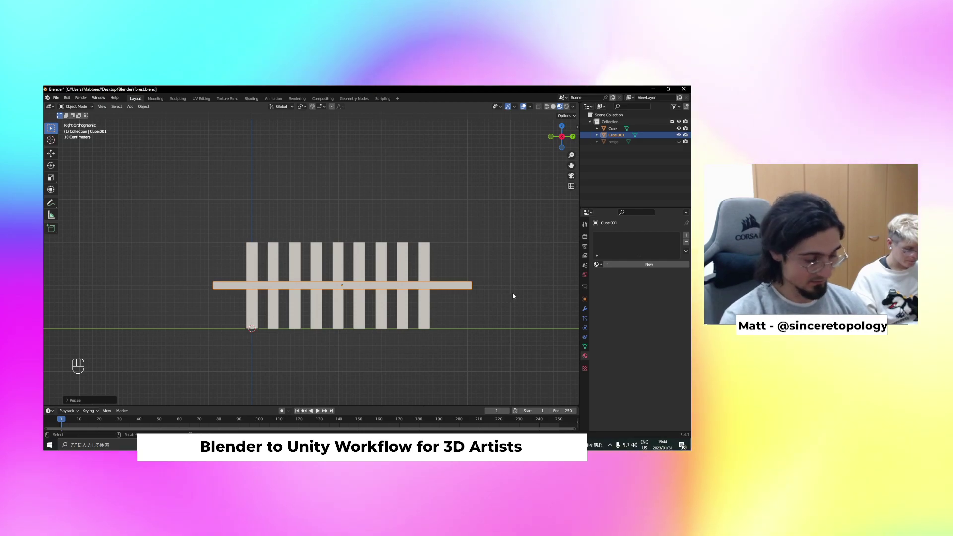
pyautogui.press('y')
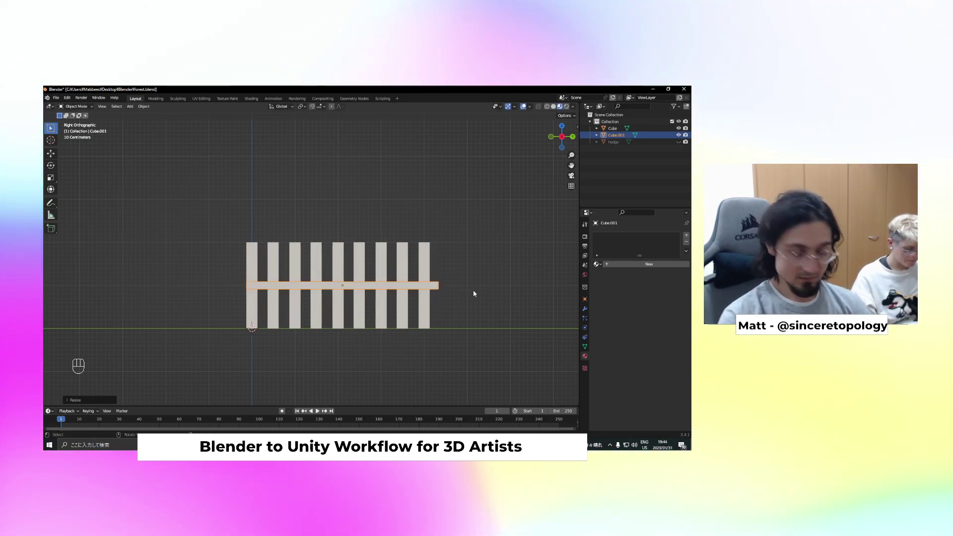
# Place the rail near the tops of the posts and duplicate it downward to form a second rail near their bases
pyautogui.click(470, 265)
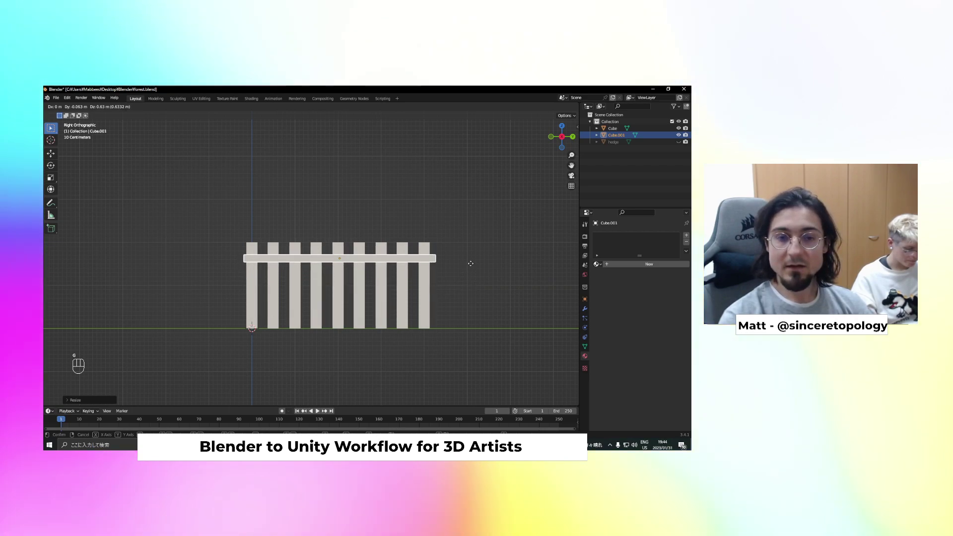
pyautogui.hotkey('shift', 'd')
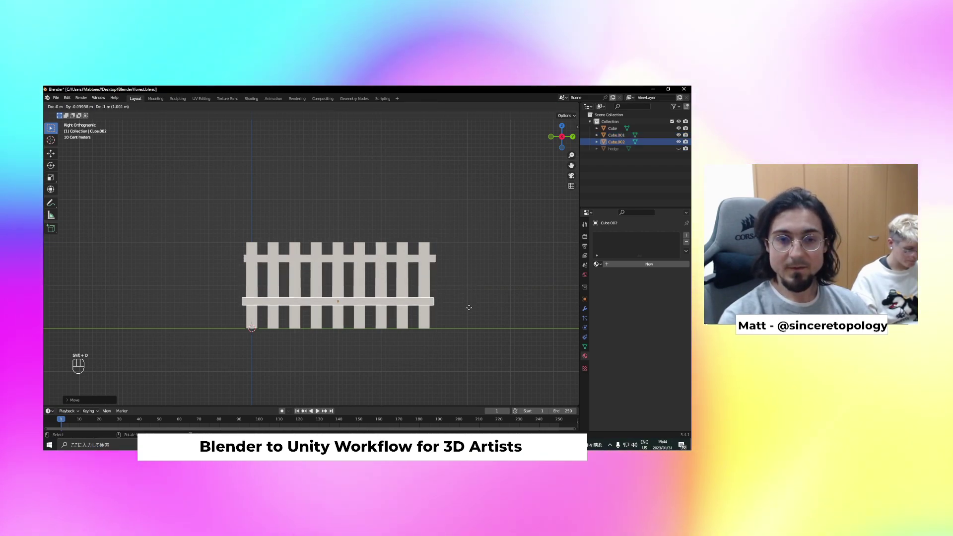
pyautogui.click(469, 318)
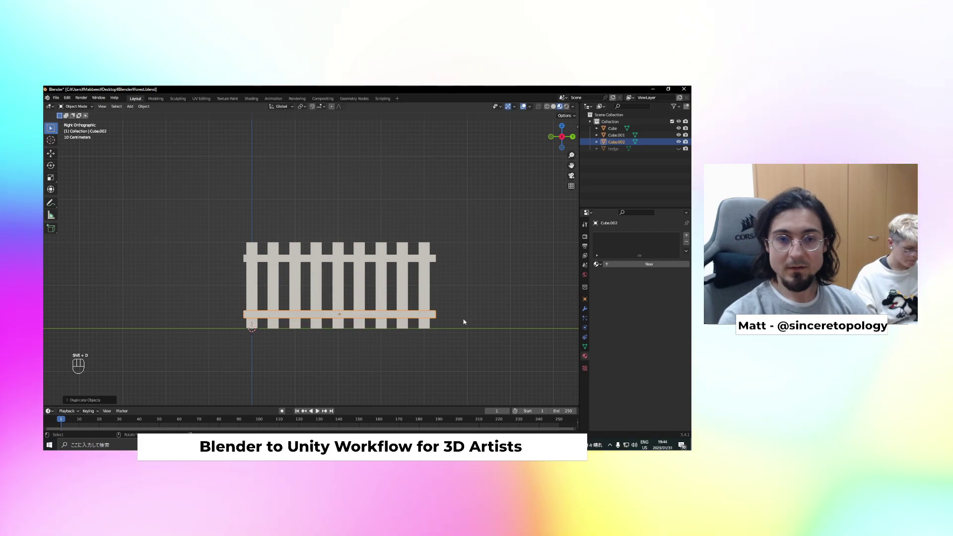
# Select both rails and move them along the global X axis toward the front face of the posts
pyautogui.scroll(2, 449, 287)
pyautogui.moveTo(444, 277); pyautogui.dragTo(407, 295, button='middle')
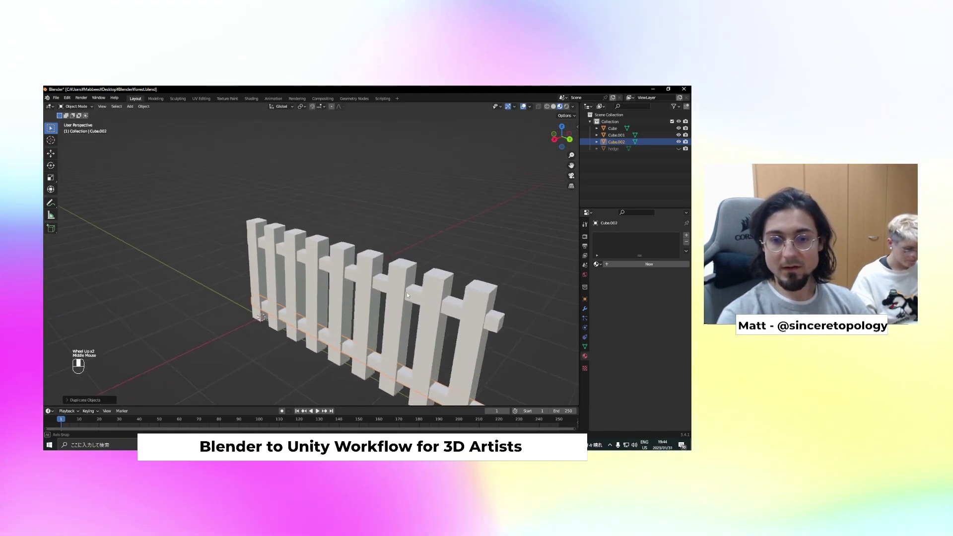
pyautogui.keyDown('shift'); pyautogui.click(415, 294); pyautogui.keyUp('shift')
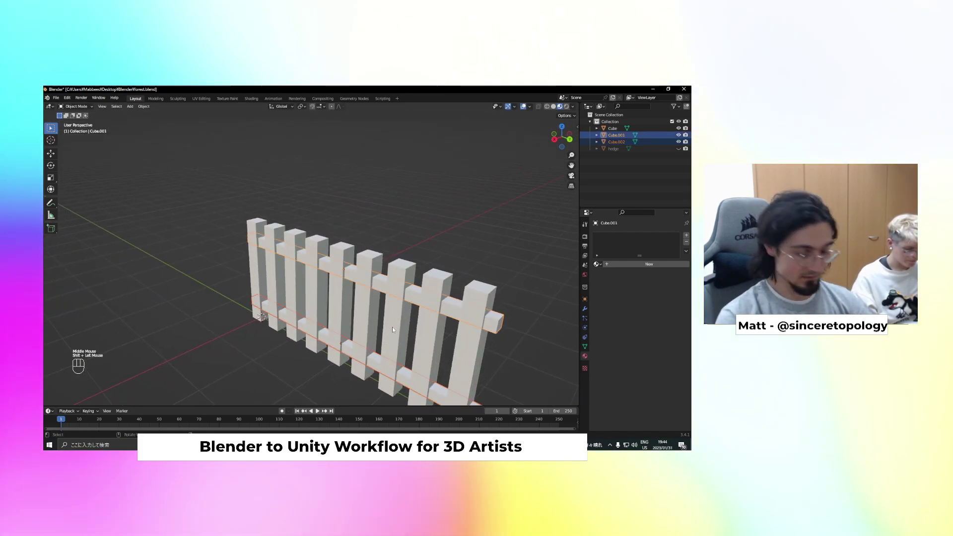
pyautogui.press('g')
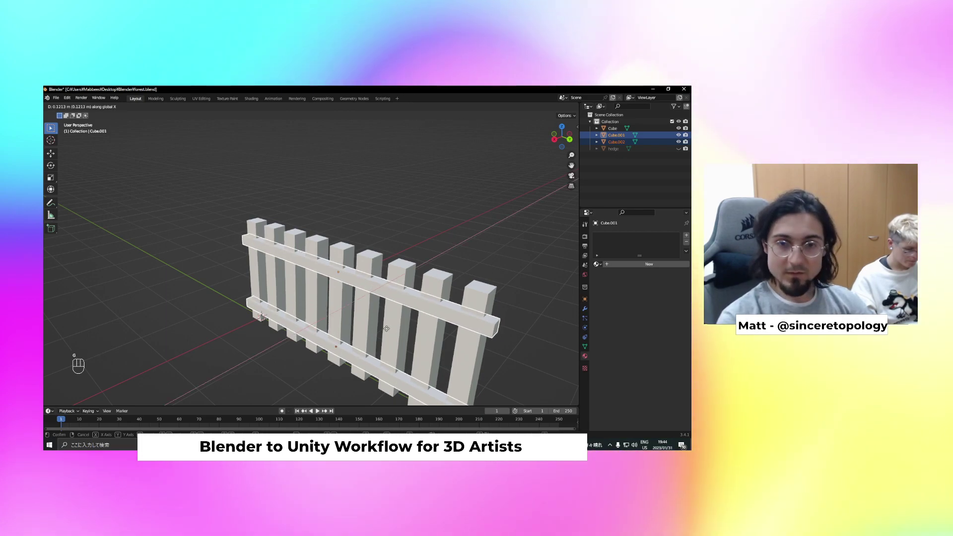
pyautogui.press('x')
pyautogui.click(383, 330)
# Scale both rails thinner along the X axis and move them back along global X against the posts
pyautogui.moveTo(383, 330)
pyautogui.mouseDown(button='middle')
pyautogui.moveTo(405, 325)
pyautogui.moveTo(385, 328)
pyautogui.mouseUp(button='middle')
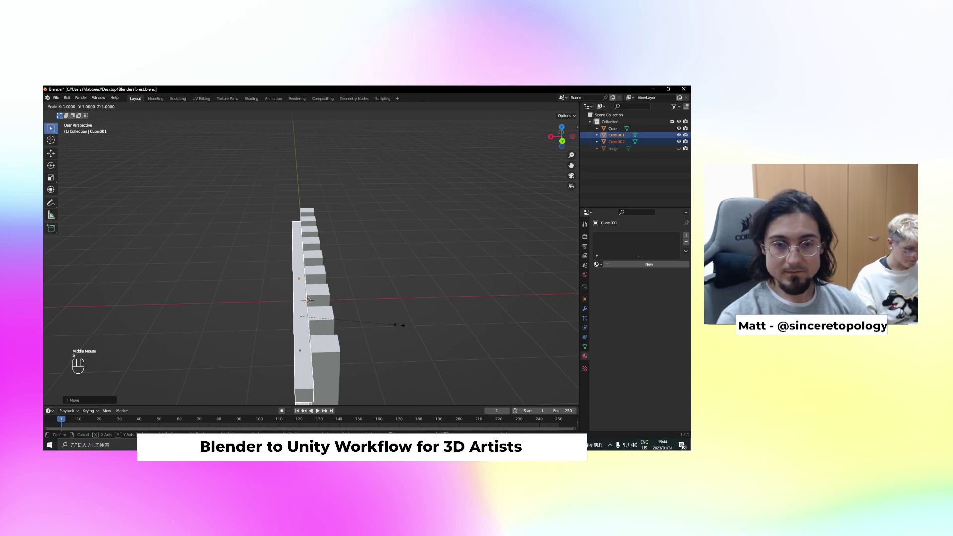
pyautogui.click(362, 323)
pyautogui.press('g')
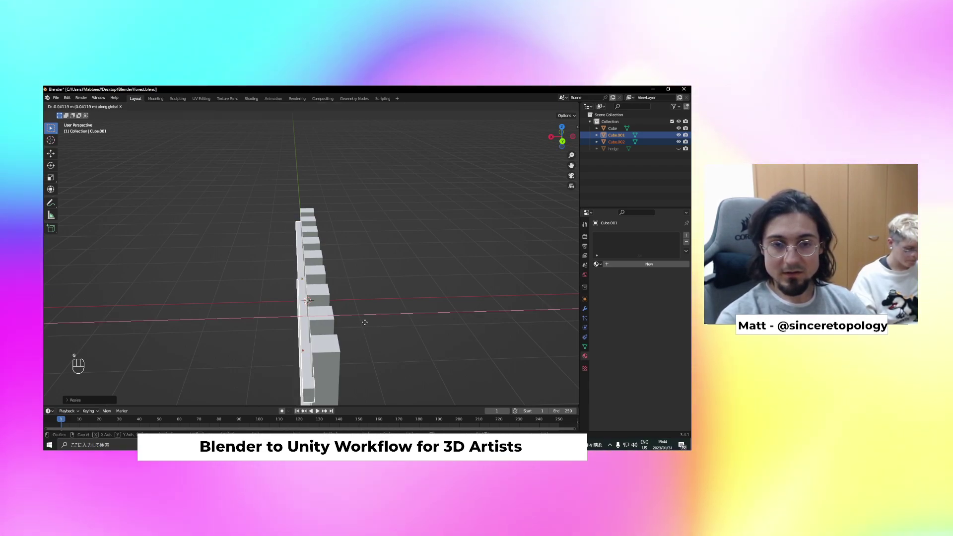
pyautogui.click(363, 322)
pyautogui.moveTo(353, 321); pyautogui.dragTo(416, 305, button='middle')
pyautogui.scroll(-2, 415, 305)
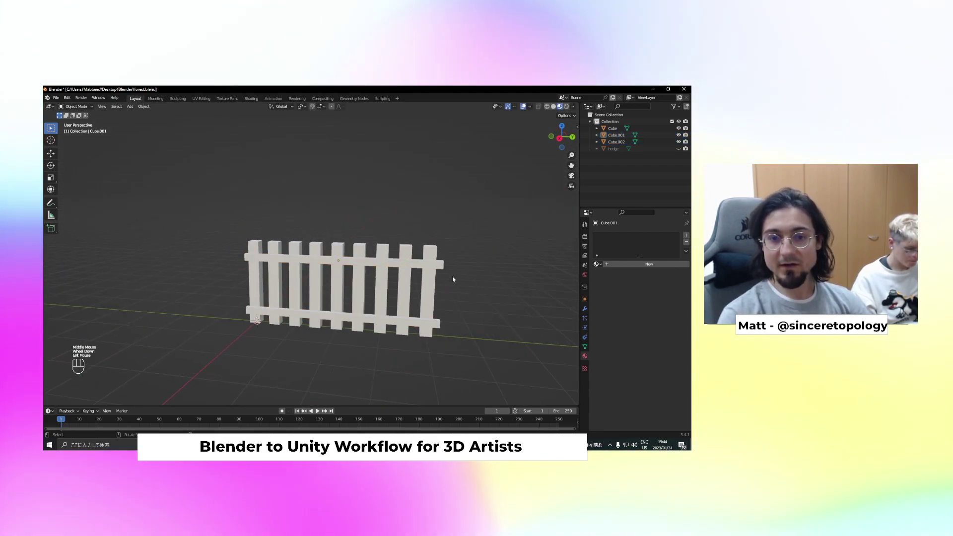
pyautogui.moveTo(376, 316); pyautogui.dragTo(419, 304, button='middle')
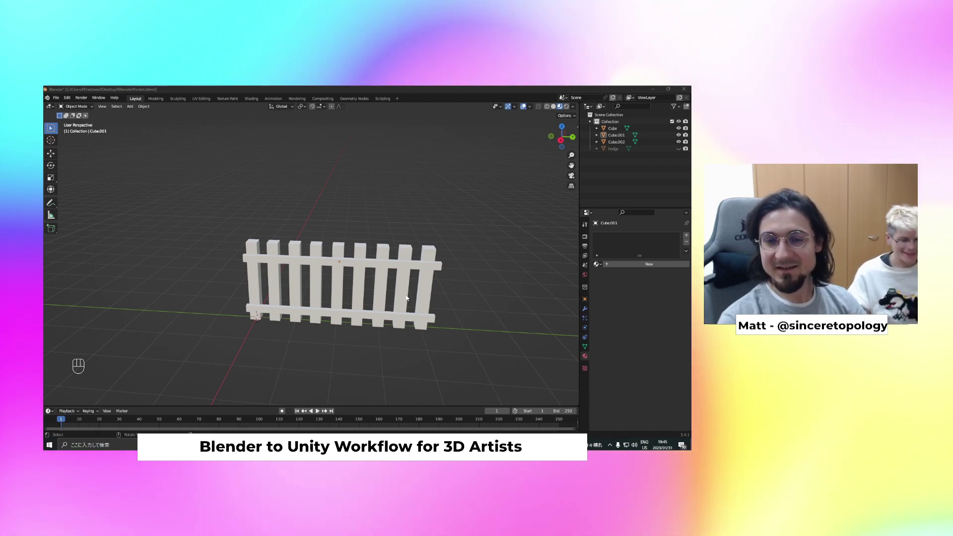
pyautogui.moveTo(406, 298); pyautogui.dragTo(337, 284, button='middle')
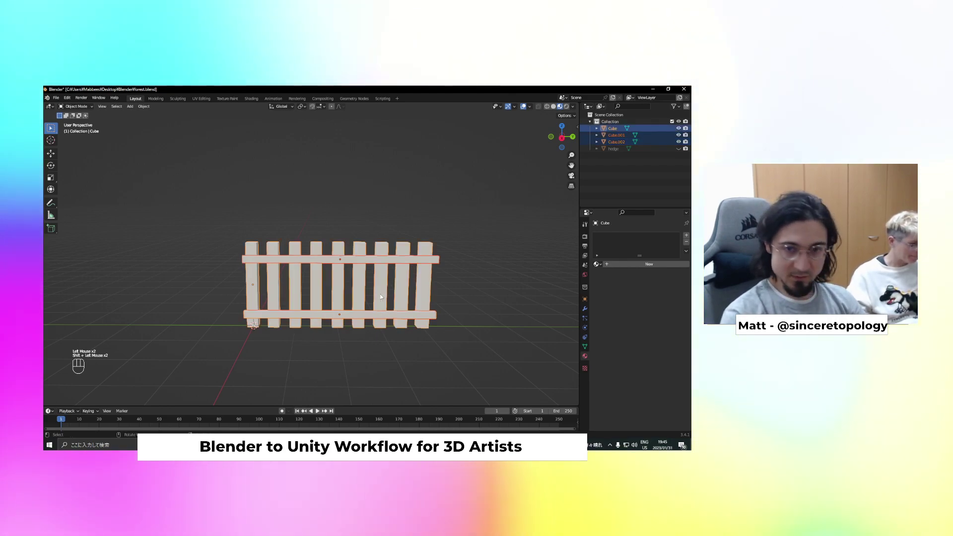
# Join the two selected rails and the posts into a single fence object
pyautogui.hotkey('ctrl', 'j')
pyautogui.moveTo(397, 288); pyautogui.dragTo(380, 293, button='middle')
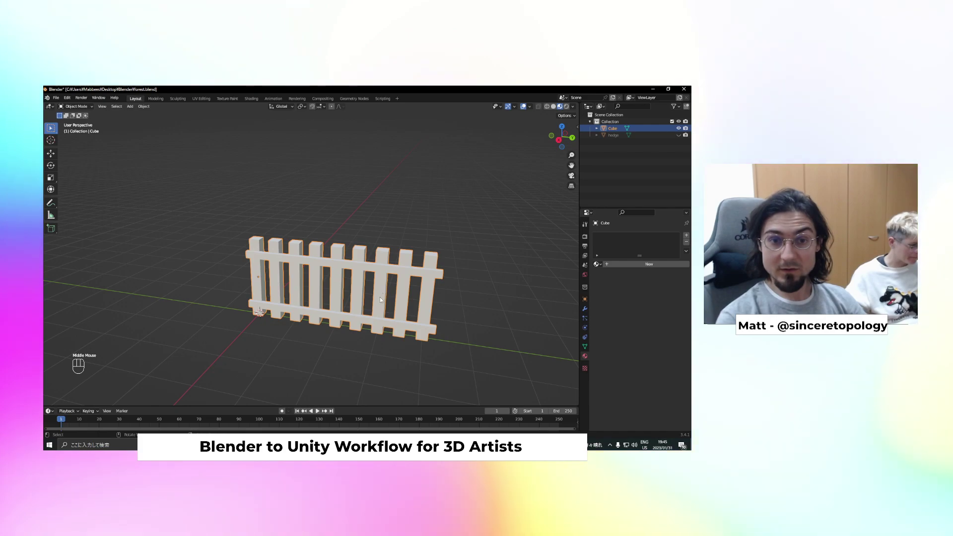
pyautogui.scroll(1, 378, 298)
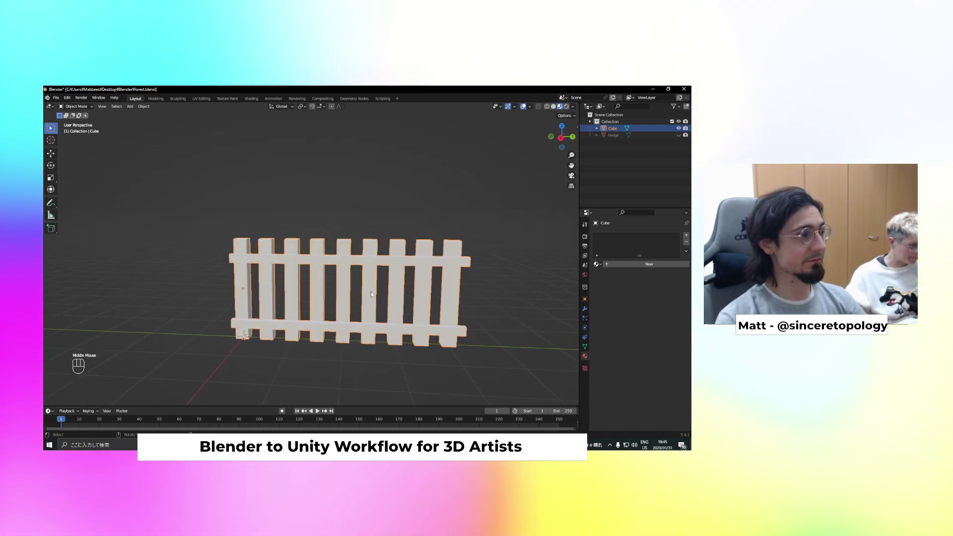
pyautogui.scroll(-2, 377, 289)
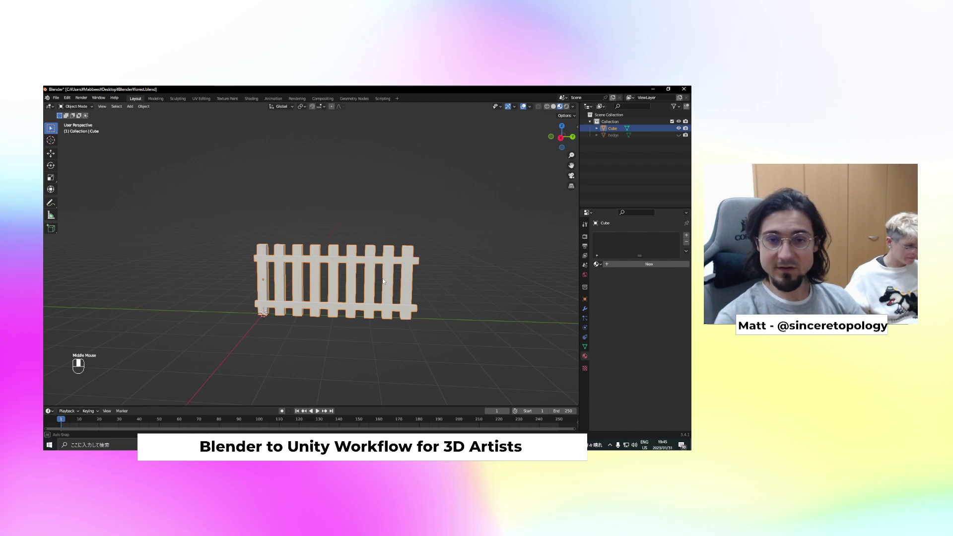
pyautogui.moveTo(361, 293); pyautogui.dragTo(381, 289, button='middle')
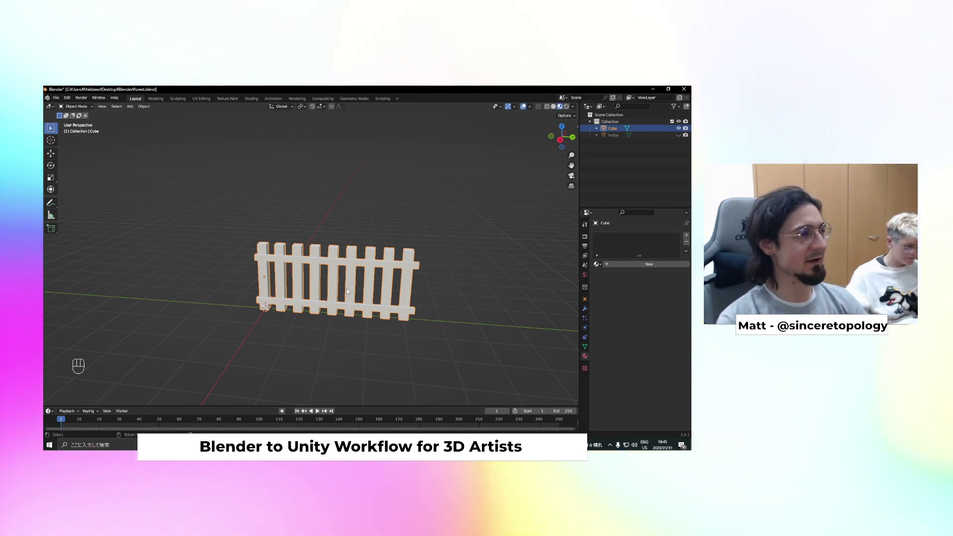
# Enter Edit Mode on the joined fence, clear the selection, and try to pick the middle post's top vertices
pyautogui.press('Tab')
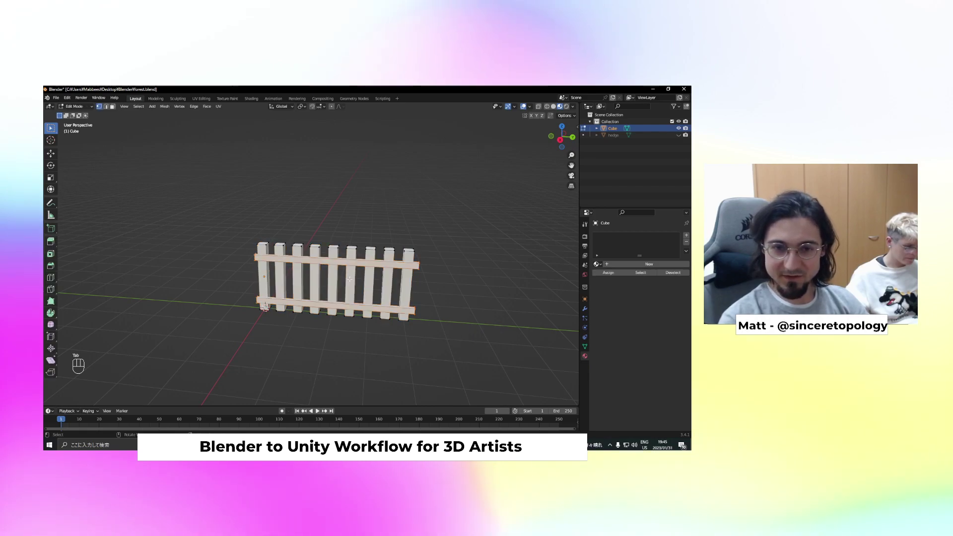
pyautogui.click(338, 246)
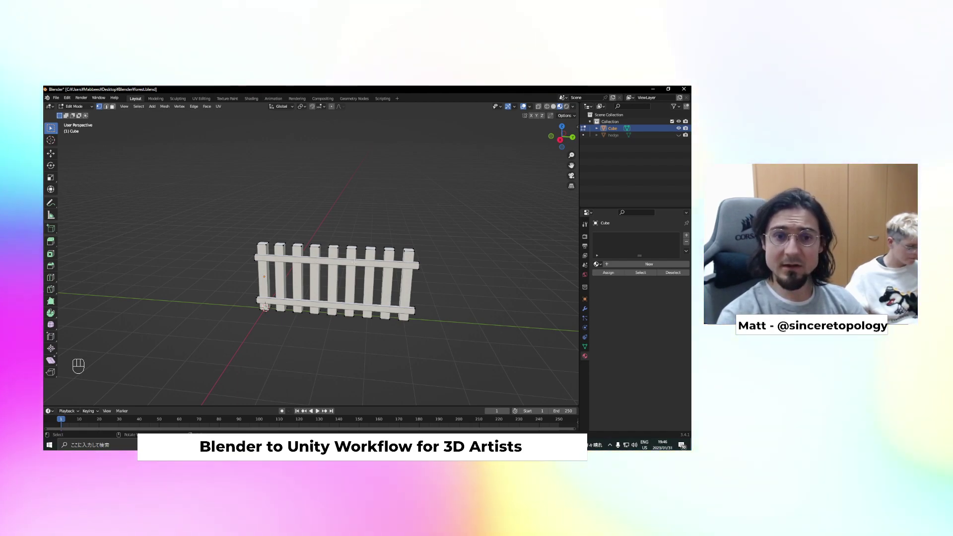
pyautogui.moveTo(353, 262); pyautogui.dragTo(351, 254, button='middle')
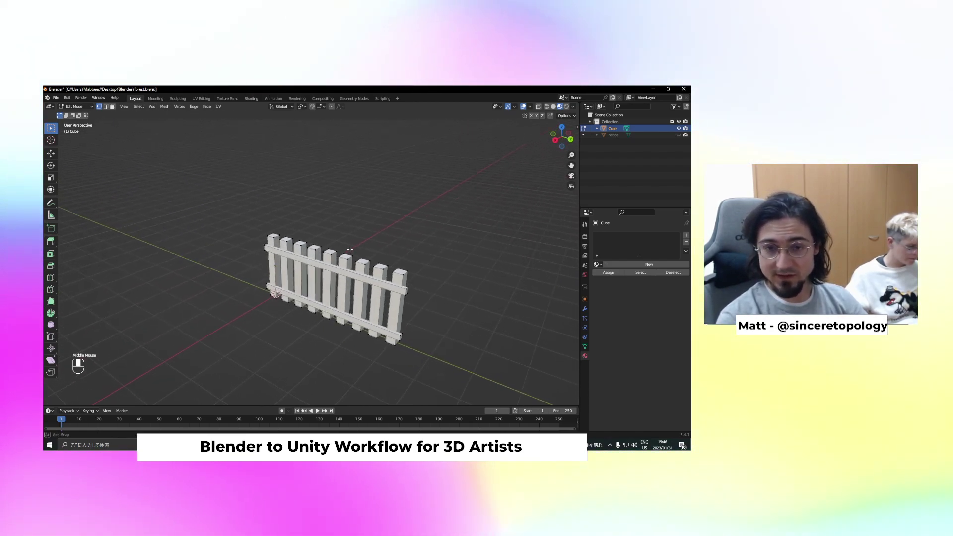
pyautogui.scroll(3, 362, 256)
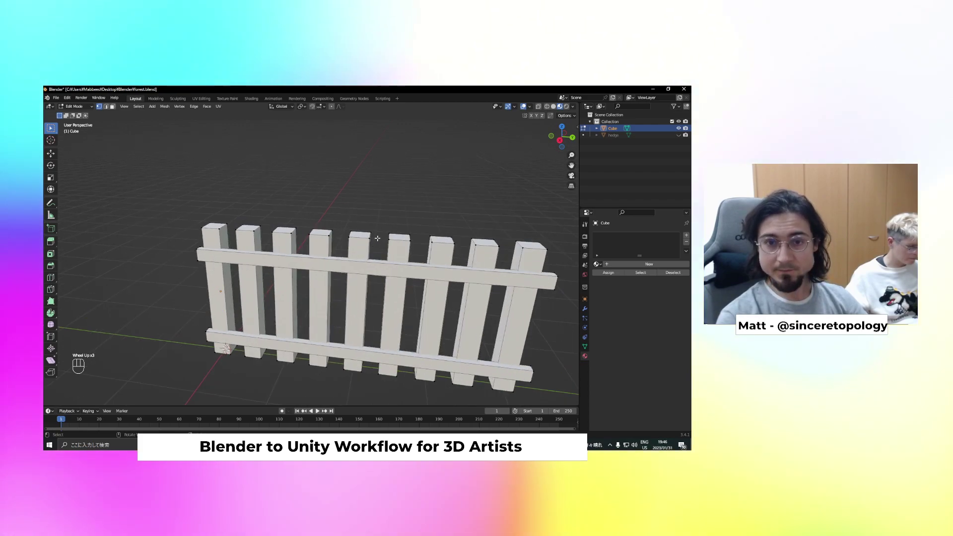
pyautogui.scroll(-1, 360, 243)
pyautogui.click(359, 242)
pyautogui.click(359, 242)
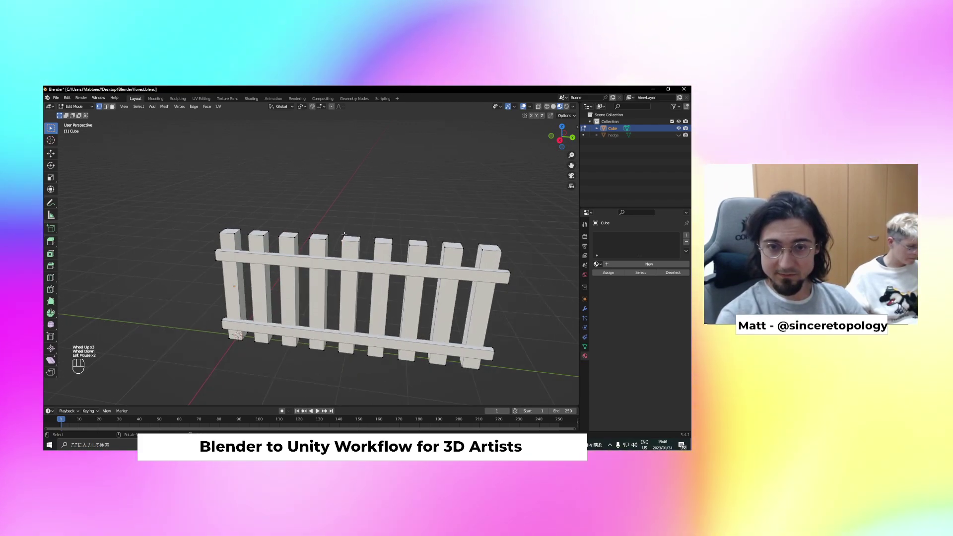
pyautogui.click(358, 243)
pyautogui.click(356, 244)
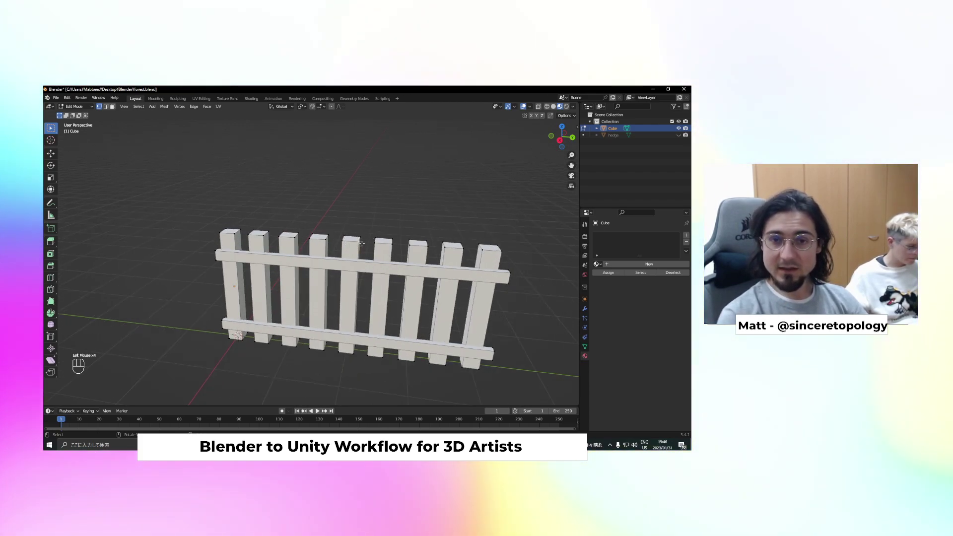
pyautogui.scroll(-1, 359, 244)
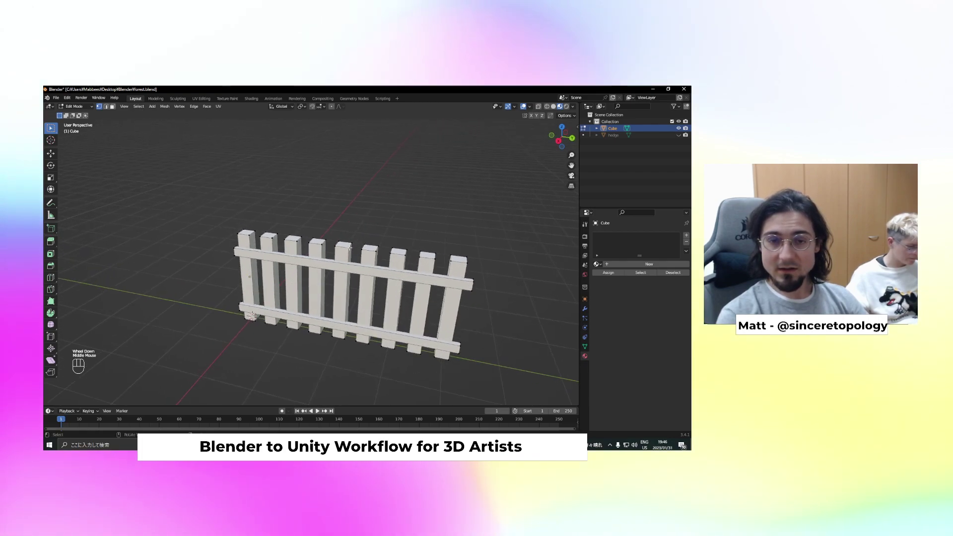
# Select the linked geometry of the fifth and third posts in turn and tilt each slightly, in opposite directions
pyautogui.press('l')
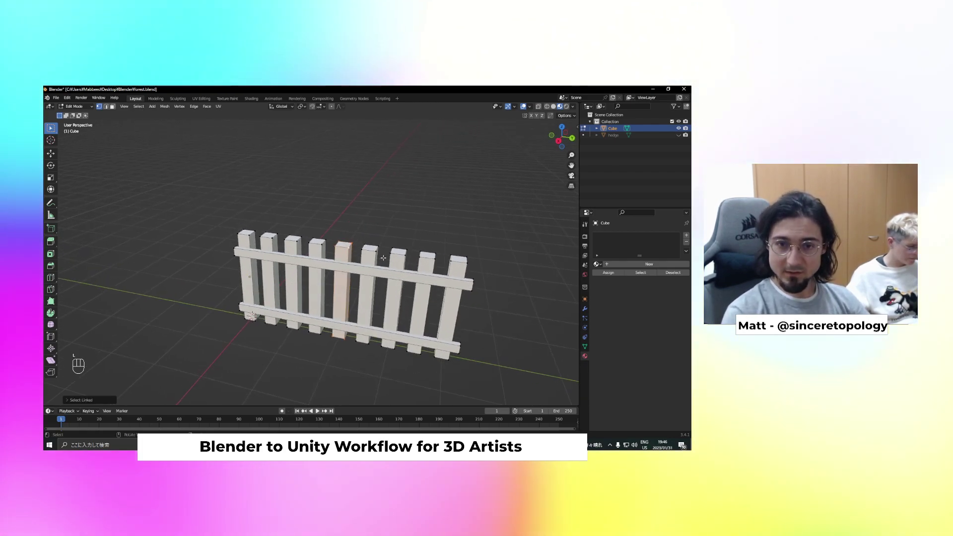
pyautogui.moveTo(347, 248); pyautogui.dragTo(415, 281, button='middle')
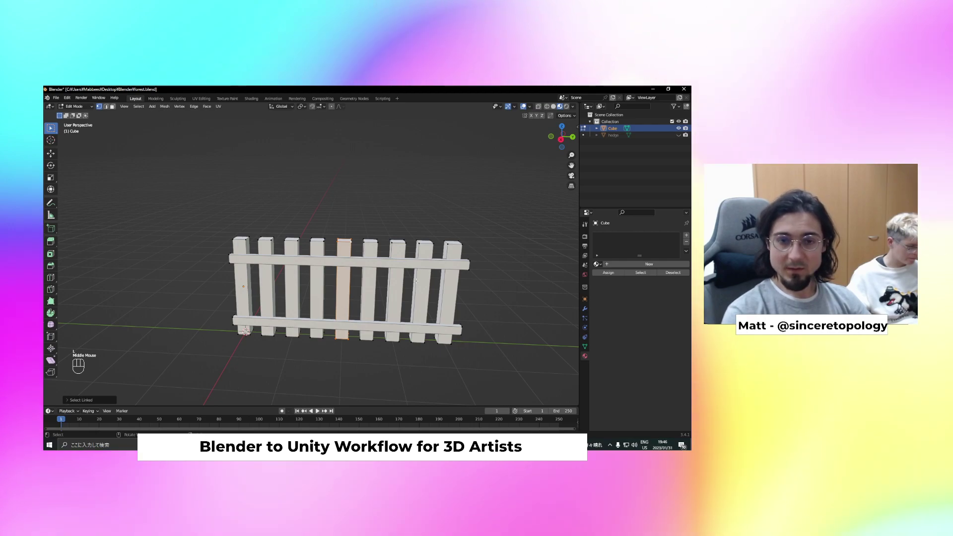
pyautogui.press('r')
pyautogui.press('x')
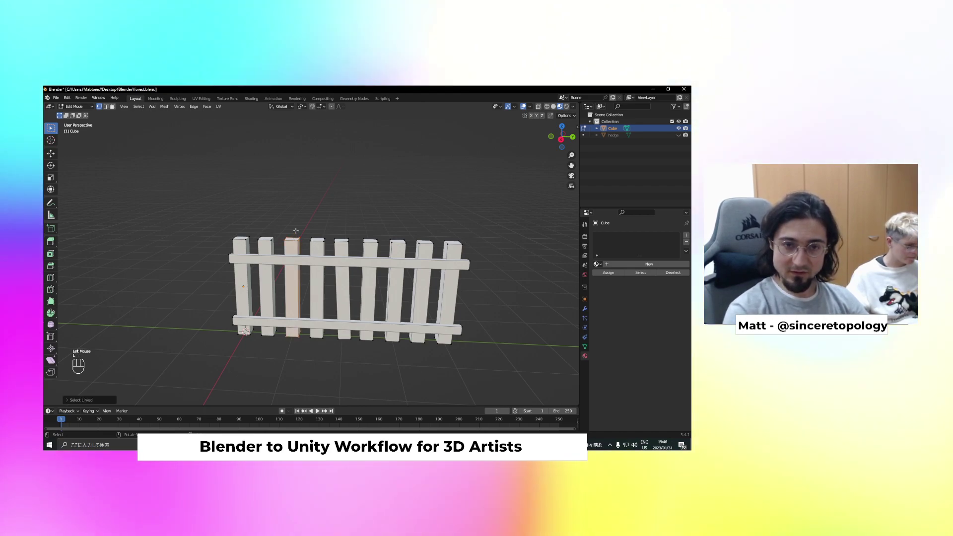
pyautogui.press('l')
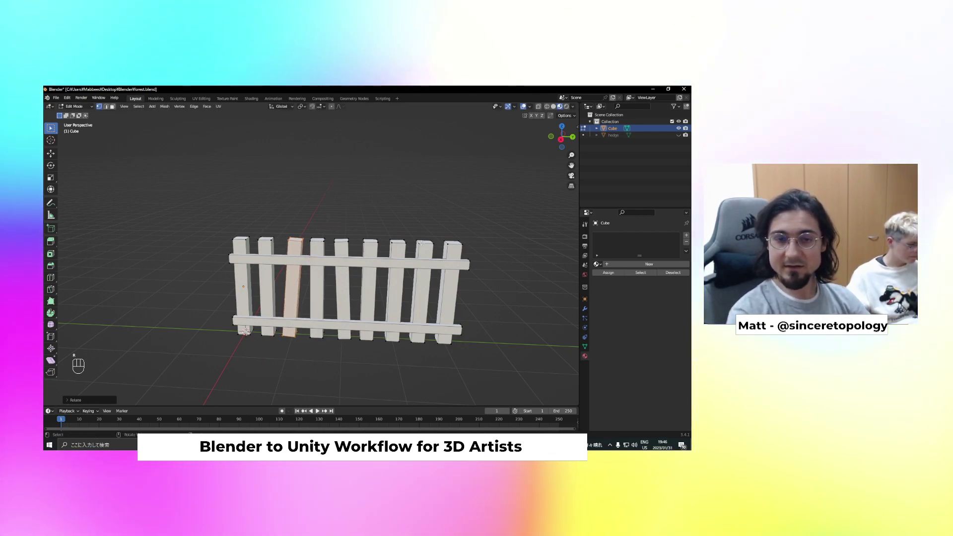
# Select the fourth post's top vertices and move them upward to make that post slightly taller
pyautogui.doubleClick(341, 242)
pyautogui.keyDown('shift'); pyautogui.click(344, 239); pyautogui.keyUp('shift')
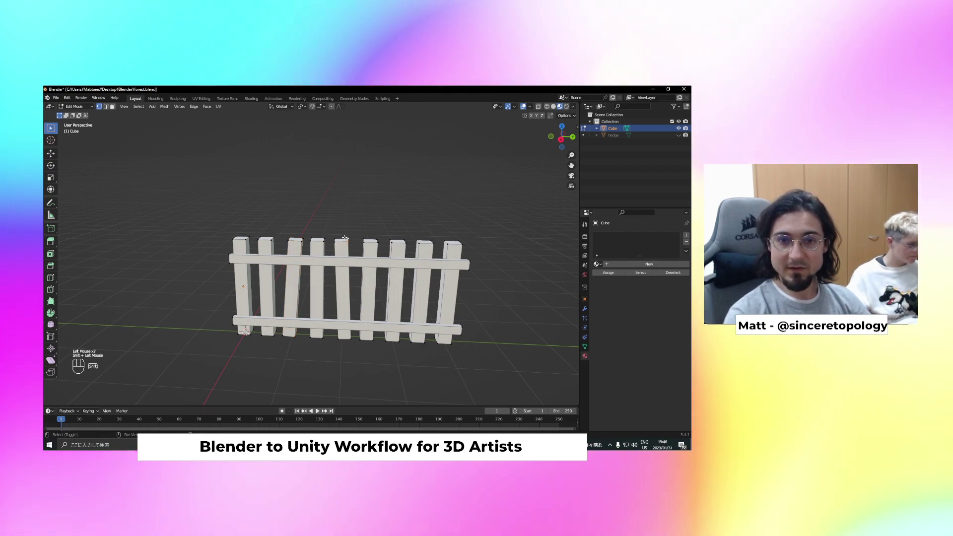
pyautogui.click(313, 241)
pyautogui.keyDown('shift'); pyautogui.click(323, 241); pyautogui.keyUp('shift')
pyautogui.keyDown('shift'); pyautogui.click(323, 238); pyautogui.keyUp('shift')
pyautogui.keyDown('shift'); pyautogui.click(320, 236); pyautogui.keyUp('shift')
pyautogui.keyDown('shift'); pyautogui.click(312, 238); pyautogui.keyUp('shift')
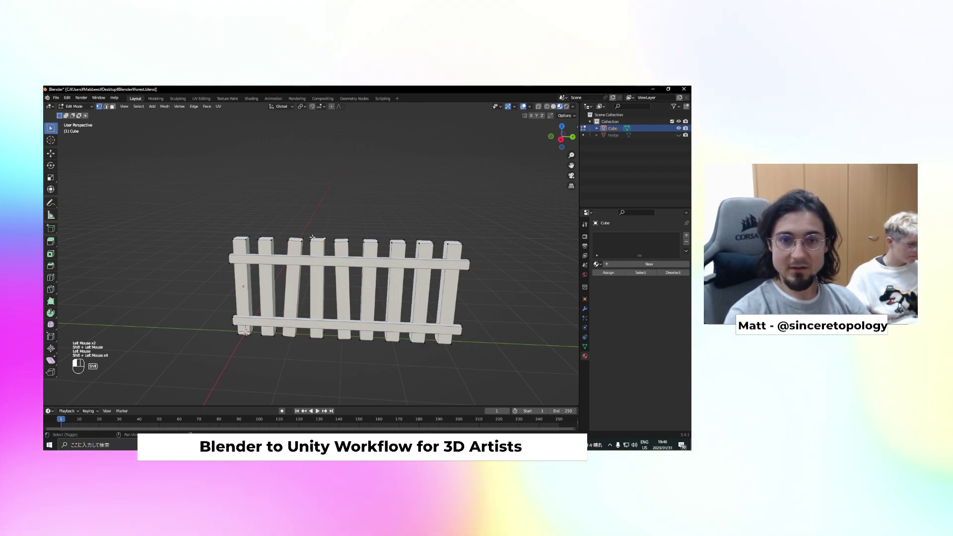
pyautogui.click(338, 234)
# Select the eighth post's top vertices and raise them along global Z by about 0.11 m
pyautogui.click(419, 244)
pyautogui.keyDown('shift'); pyautogui.click(417, 242); pyautogui.keyUp('shift')
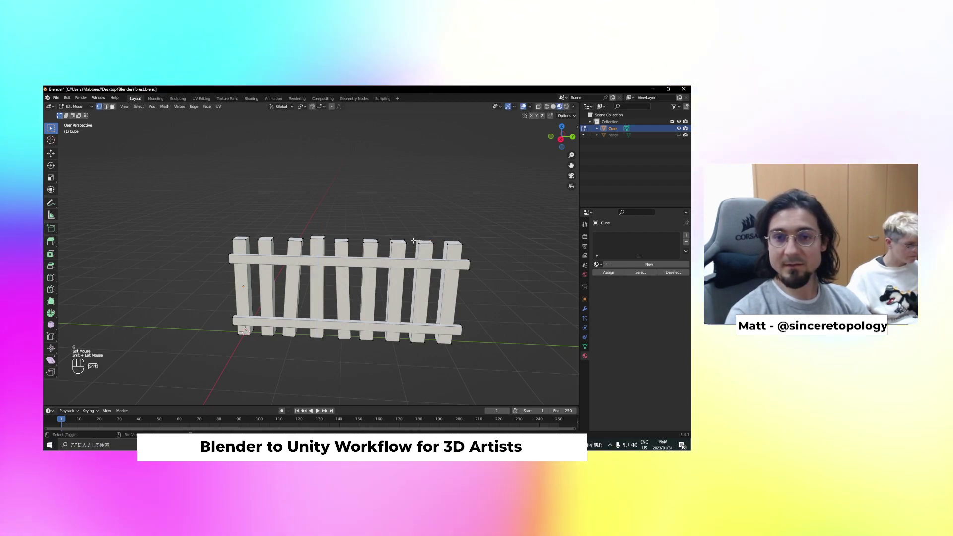
pyautogui.keyDown('shift'); pyautogui.click(430, 241); pyautogui.keyUp('shift')
pyautogui.keyDown('shift'); pyautogui.click(441, 245); pyautogui.keyUp('shift')
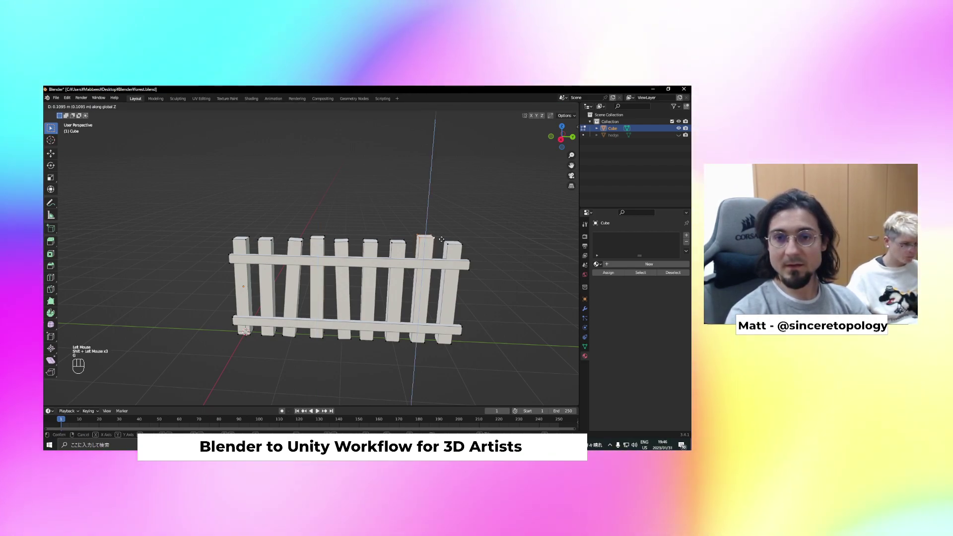
pyautogui.click(461, 232)
# Select the ninth post's top vertices and scale them up slightly so the post widens toward its top
pyautogui.click(447, 244)
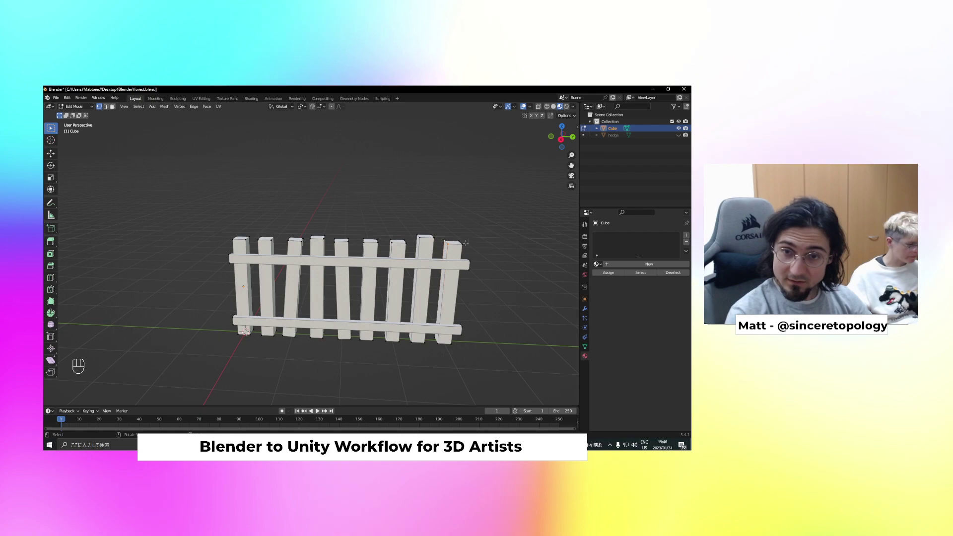
pyautogui.keyDown('shift'); pyautogui.click(464, 243); pyautogui.keyUp('shift')
pyautogui.keyDown('shift'); pyautogui.click(464, 244); pyautogui.keyUp('shift')
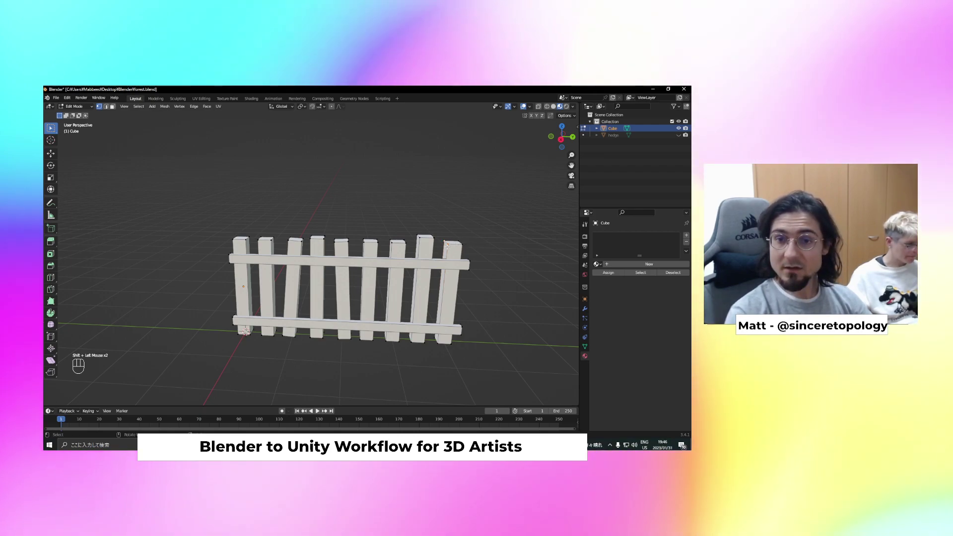
pyautogui.keyDown('shift'); pyautogui.click(466, 243); pyautogui.keyUp('shift')
pyautogui.keyDown('shift'); pyautogui.click(458, 241); pyautogui.keyUp('shift')
pyautogui.press('s')
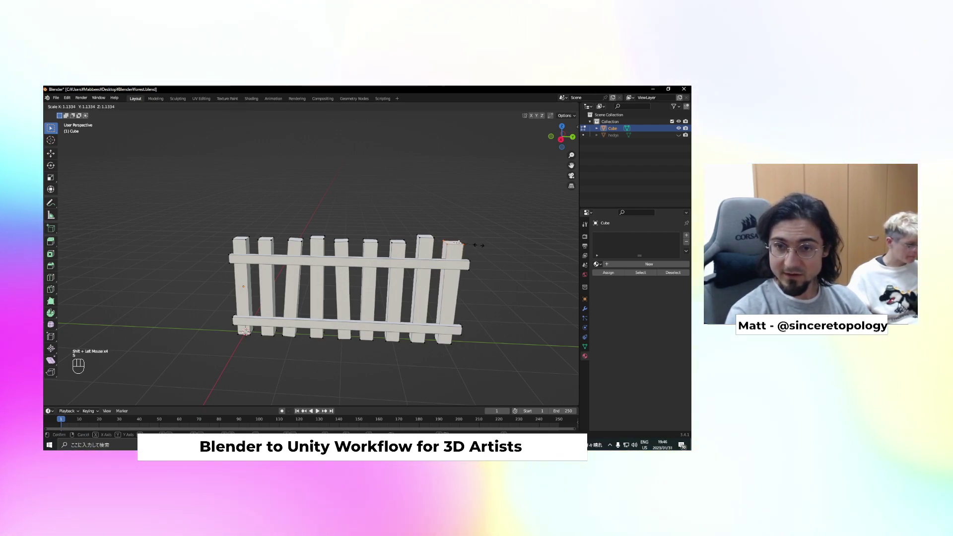
# Select the seventh post's top vertices and scale them up slightly to flare the post
pyautogui.keyDown('shift'); pyautogui.click(394, 239); pyautogui.keyUp('shift')
pyautogui.press('s')
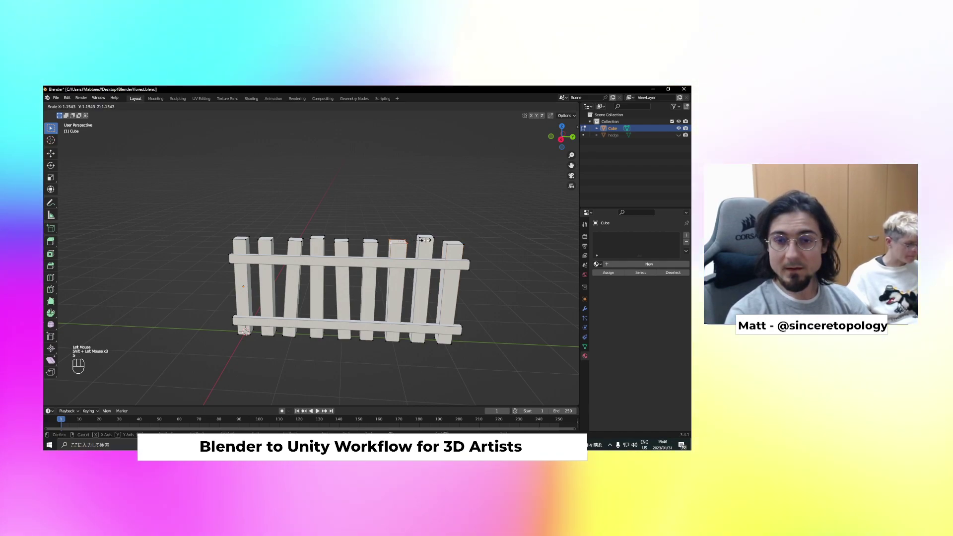
pyautogui.click(425, 240)
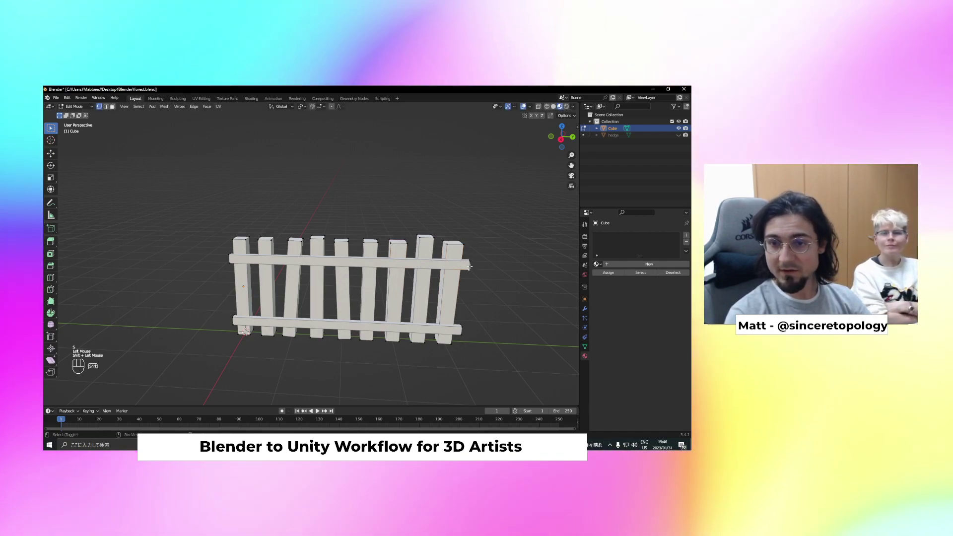
# Add five evenly spaced loop cuts across the length of the upper rail
pyautogui.moveTo(478, 262); pyautogui.dragTo(479, 288, button='middle')
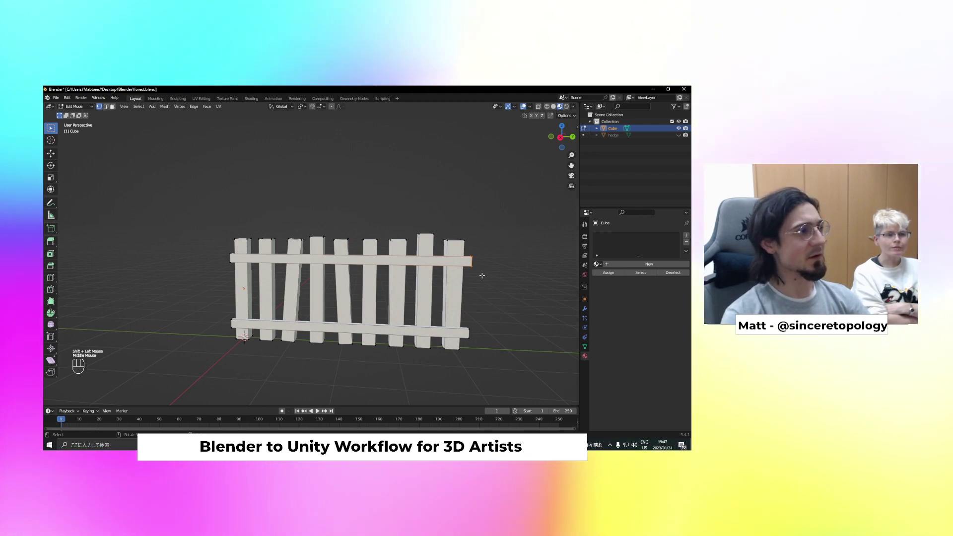
pyautogui.scroll(-1, 467, 272)
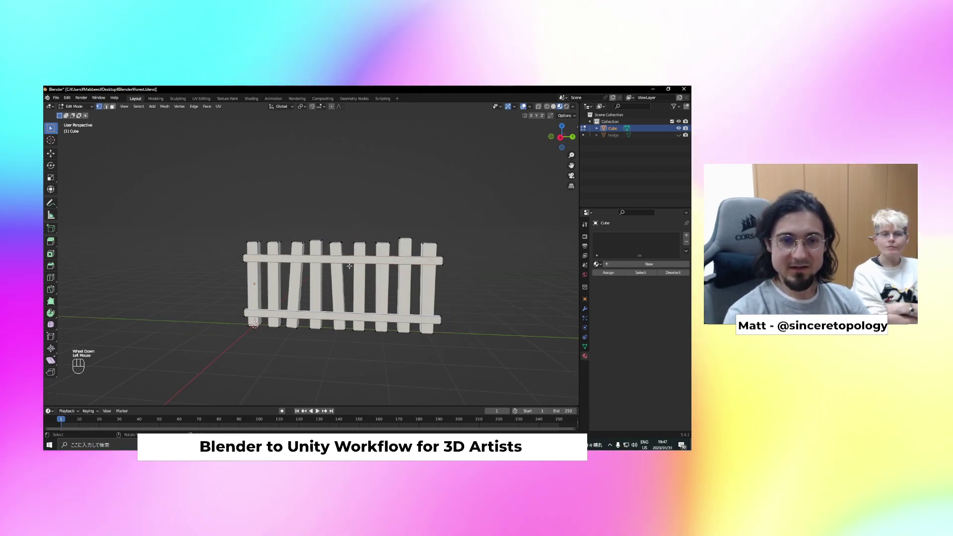
pyautogui.hotkey('ctrl', 'r')
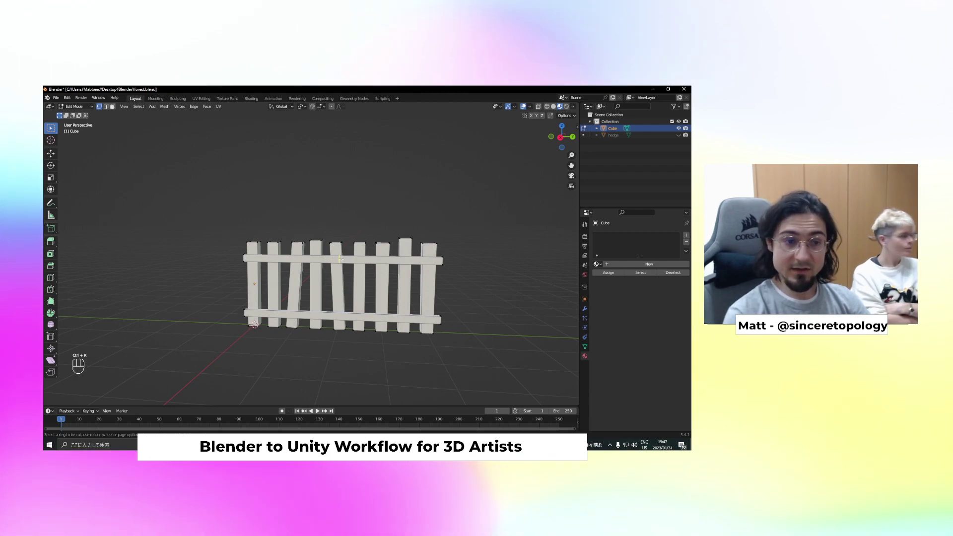
pyautogui.scroll(1, 340, 259)
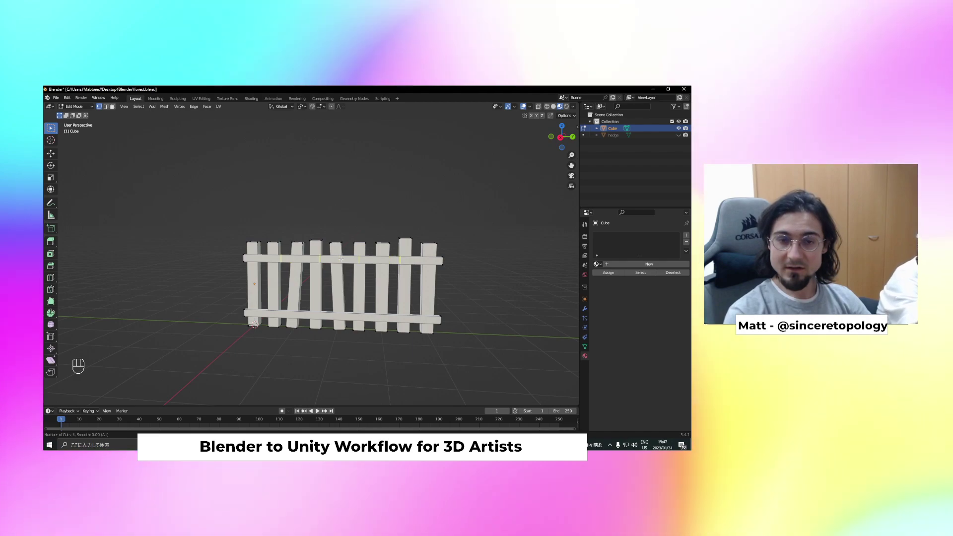
pyautogui.click(341, 258)
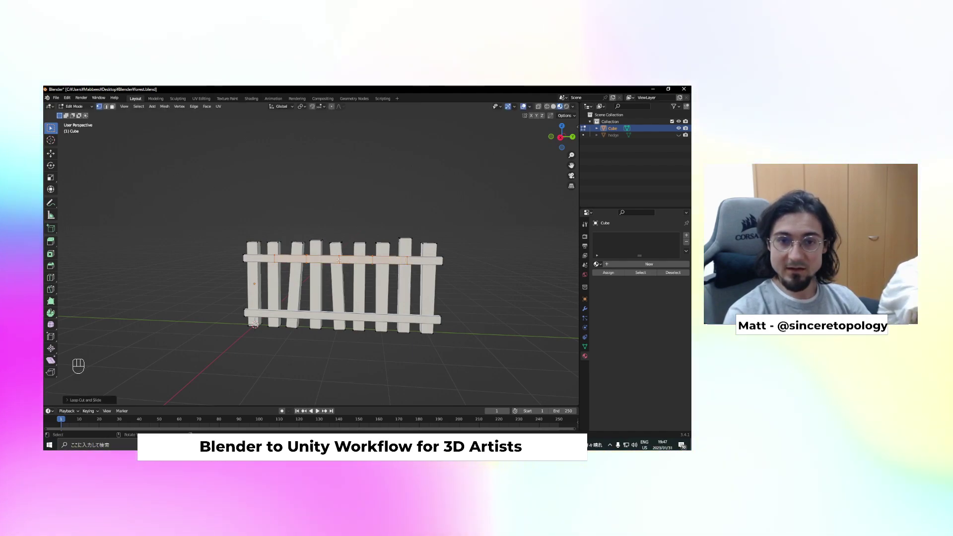
# Bend the upper rail by moving its middle edge loop down about 0.03 m and its fourth loop up about 0.05 m
pyautogui.scroll(2, 300, 250)
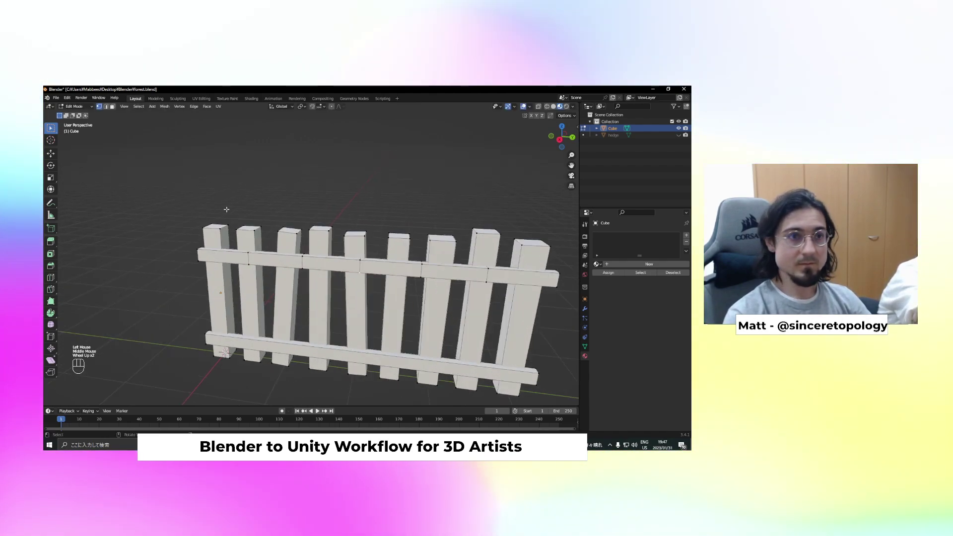
pyautogui.keyDown('alt'); pyautogui.keyDown('shift'); pyautogui.click(373, 269); pyautogui.keyUp('shift'); pyautogui.keyUp('alt')
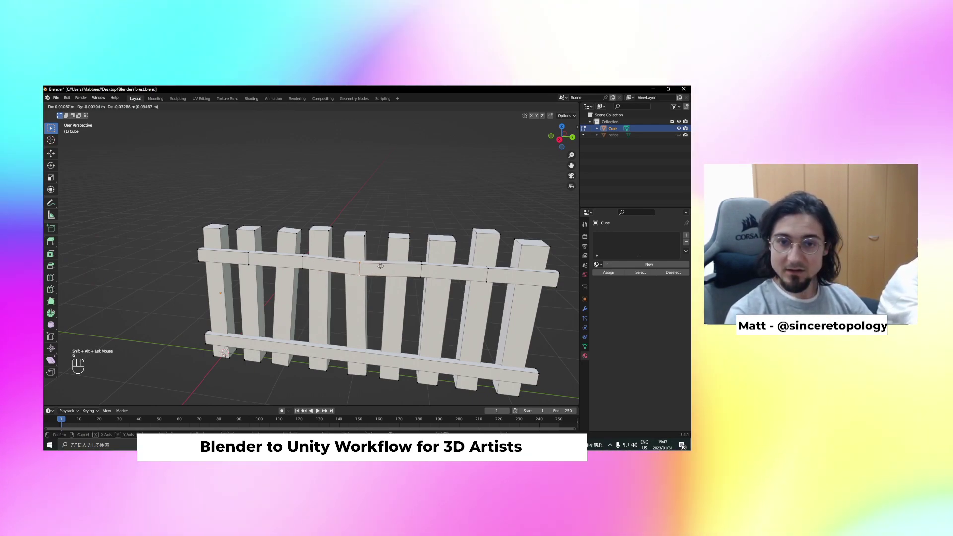
pyautogui.click(379, 267)
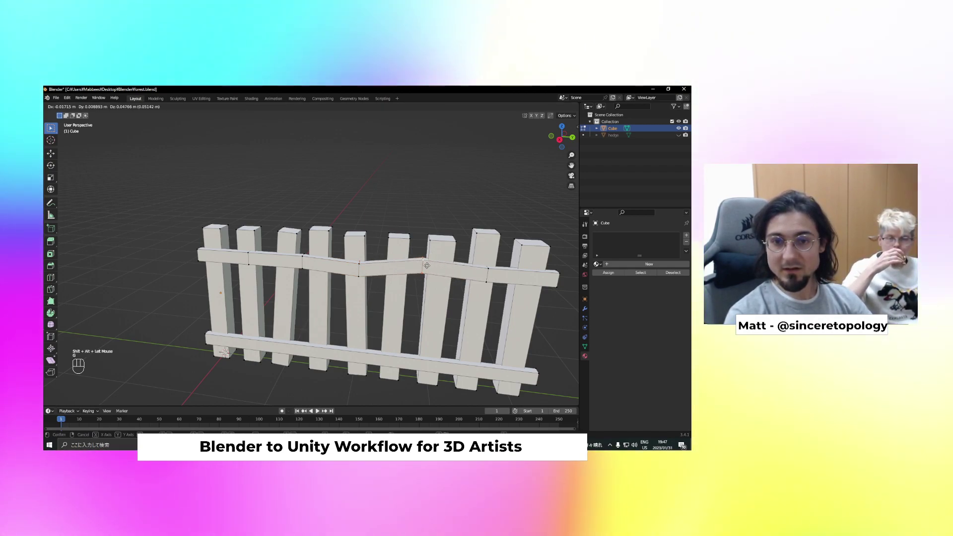
pyautogui.click(427, 266)
pyautogui.moveTo(426, 268); pyautogui.dragTo(411, 298, button='middle')
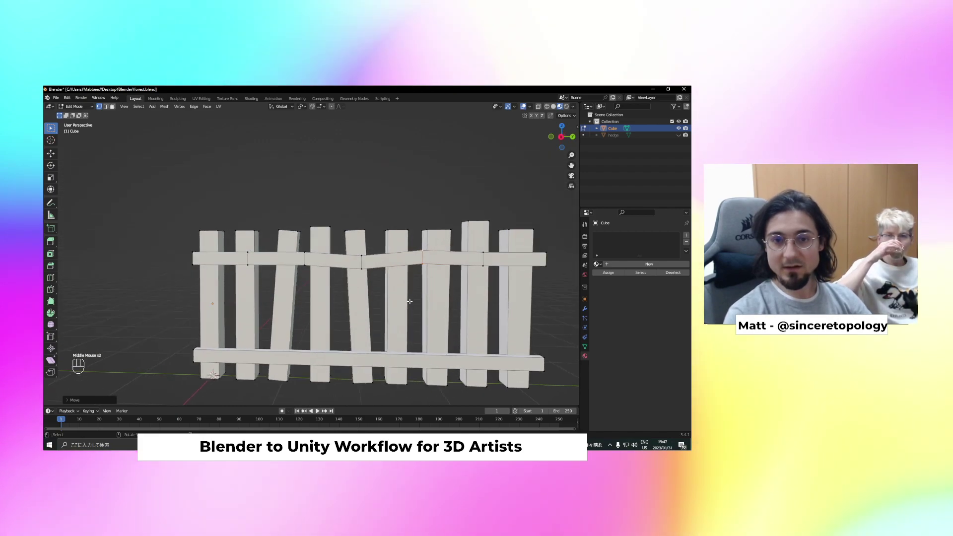
# Add five evenly spaced loop cuts across the length of the lower rail
pyautogui.scroll(-2, 409, 301)
pyautogui.hotkey('ctrl', 'r')
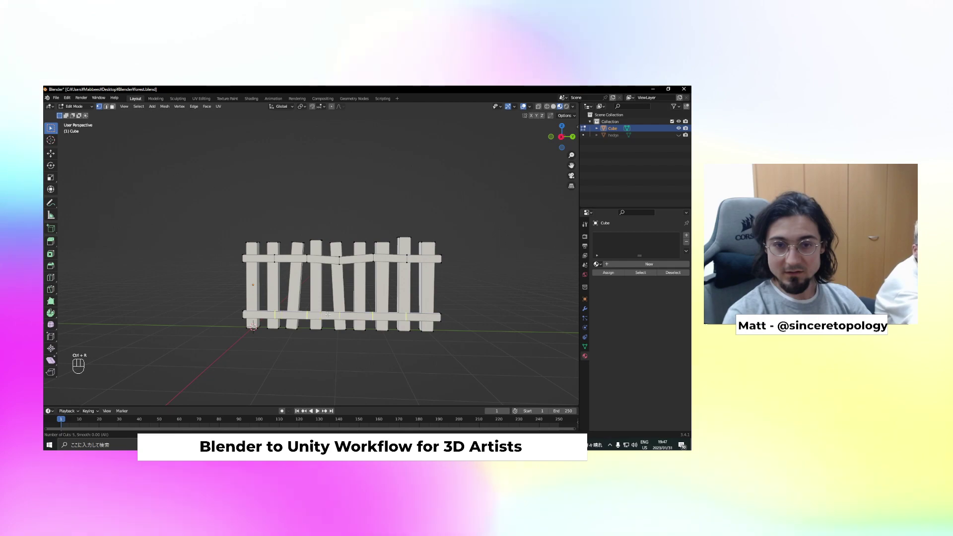
pyautogui.click(327, 314)
pyautogui.scroll(2, 285, 336)
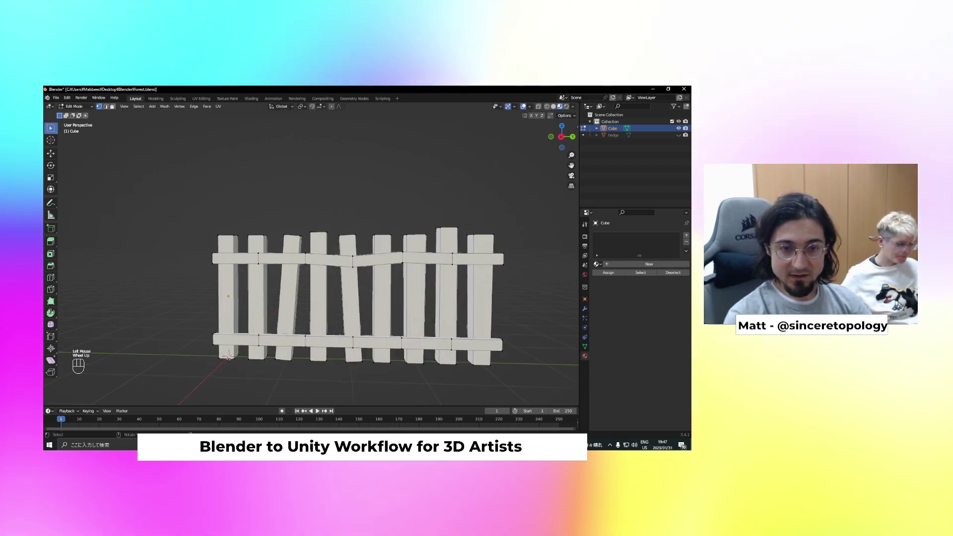
# Bend the lower rail by moving its first edge loop up about 0.086 m and its fifth loop slightly up
pyautogui.keyDown('alt'); pyautogui.keyDown('shift'); pyautogui.click(248, 355); pyautogui.keyUp('shift'); pyautogui.keyUp('alt')
pyautogui.press('g')
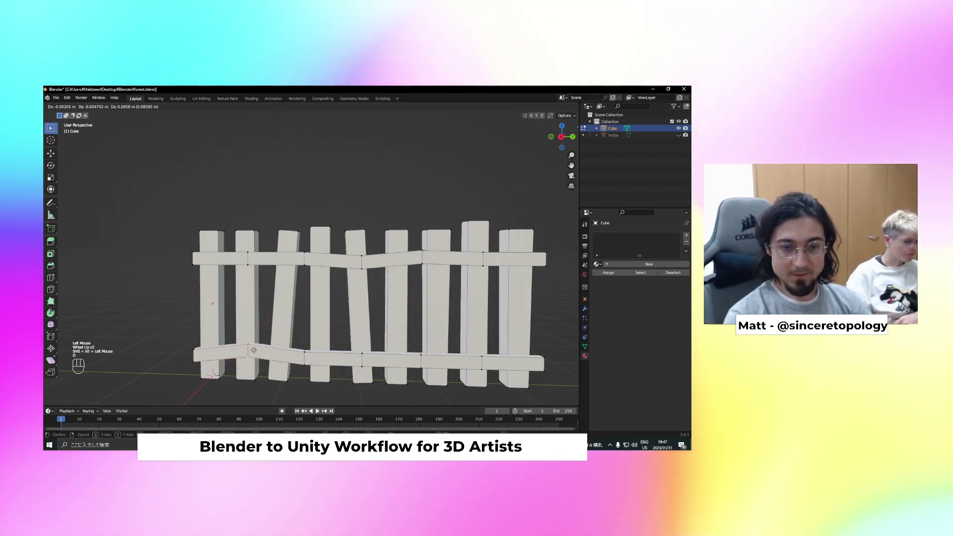
pyautogui.click(254, 349)
pyautogui.click(481, 364)
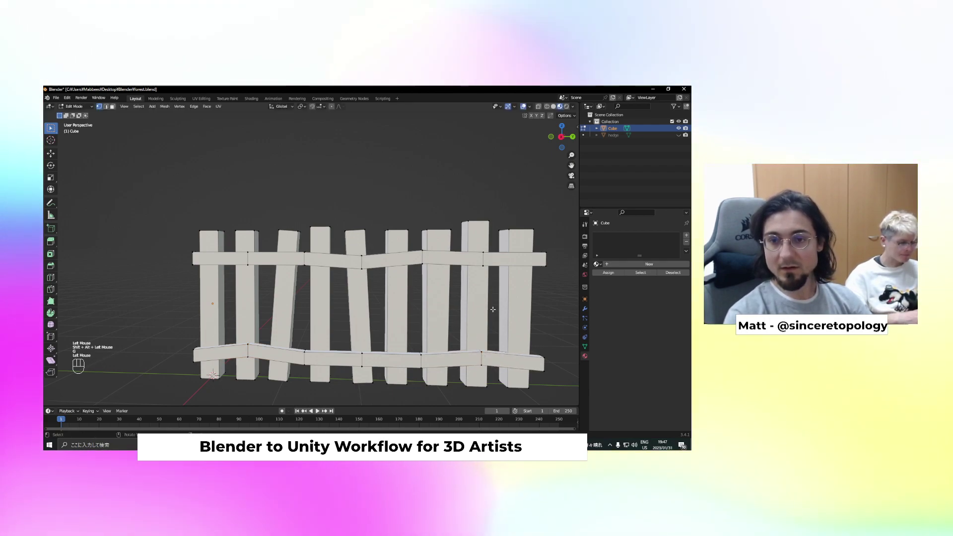
# Select the whole fence mesh and move it down about 0.063 m along the Z axis
pyautogui.scroll(-2, 489, 307)
pyautogui.press('Tab')
pyautogui.press('Tab')
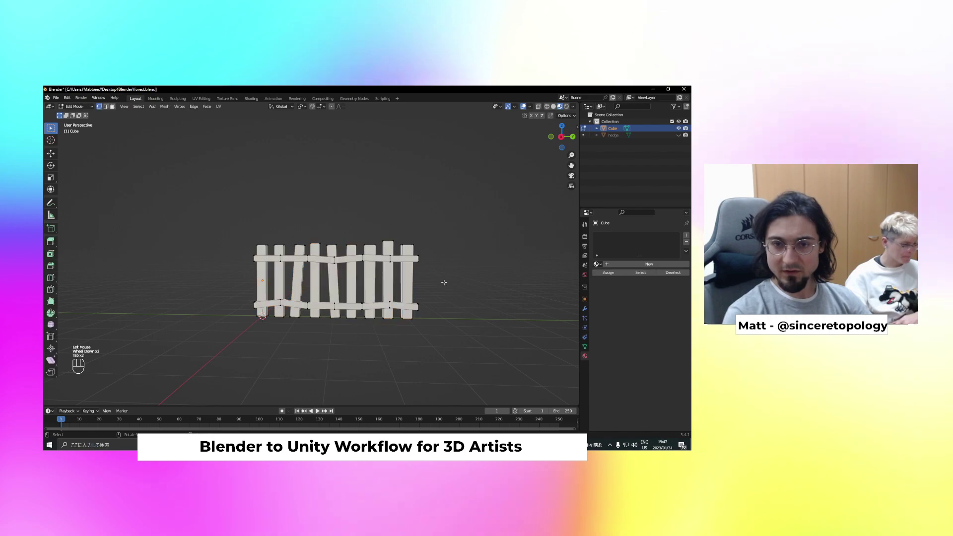
pyautogui.press('a')
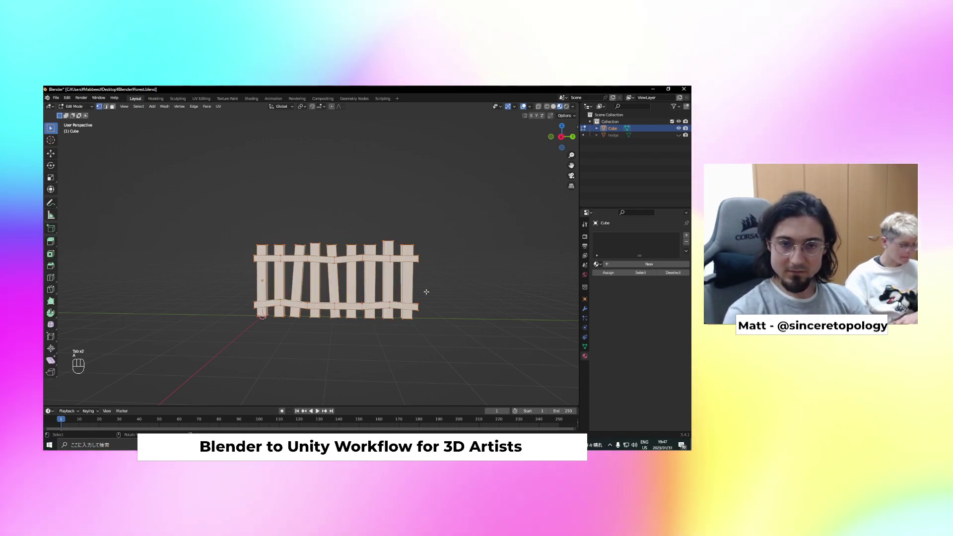
pyautogui.press('g')
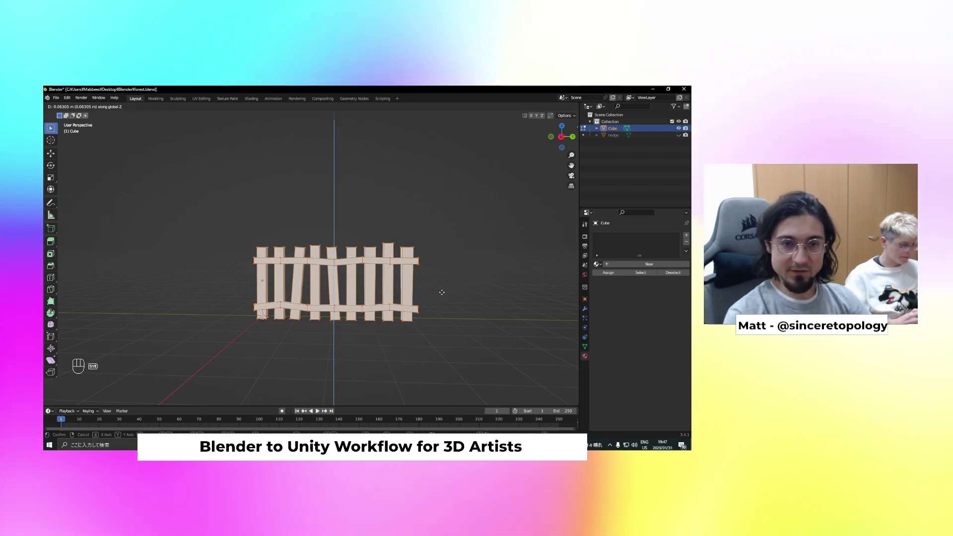
pyautogui.click(441, 292)
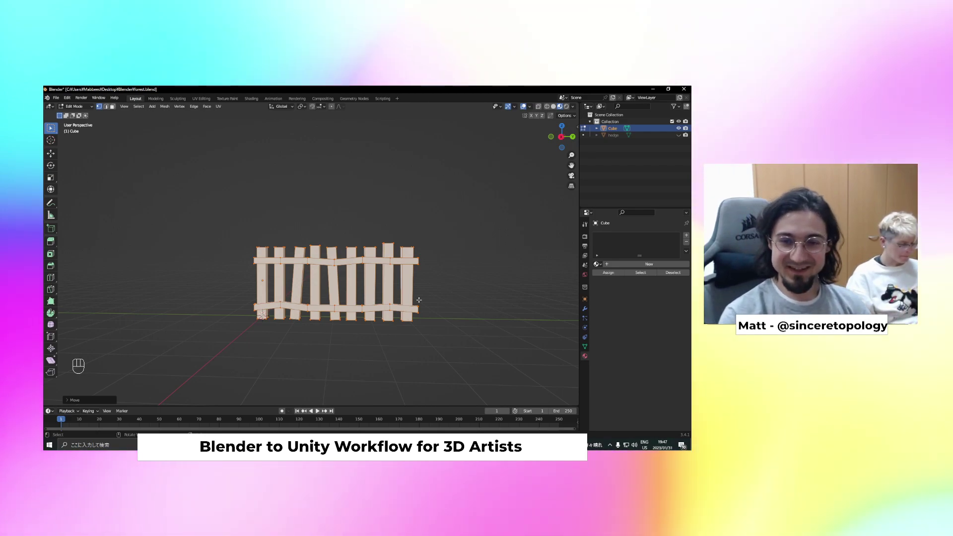
# Select the first post's top vertices and move them slightly up, then return to Object Mode to check the fence's shape
pyautogui.click(266, 266)
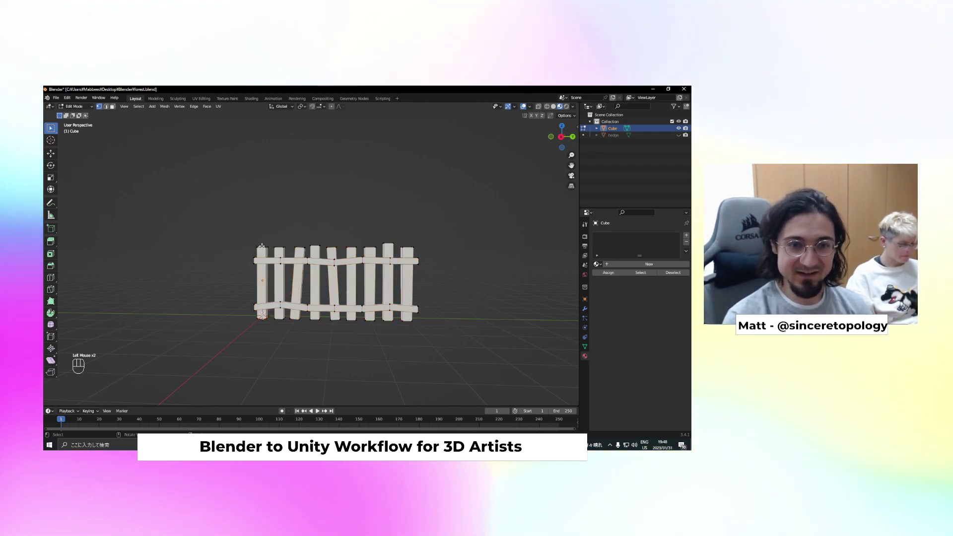
pyautogui.moveTo(278, 244); pyautogui.dragTo(309, 248, button='middle')
pyautogui.press('g')
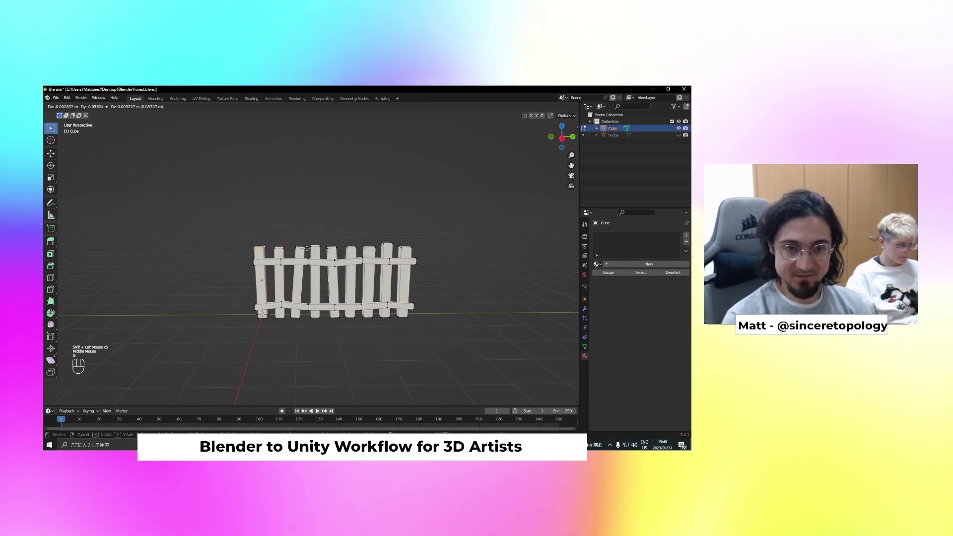
pyautogui.click(307, 248)
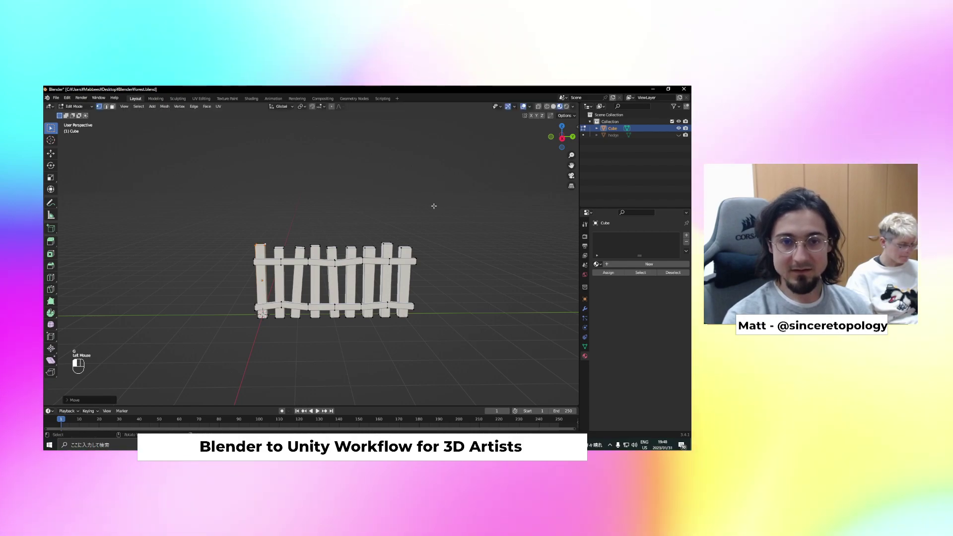
pyautogui.click(433, 206)
pyautogui.press('Tab')
pyautogui.moveTo(283, 298); pyautogui.dragTo(375, 311, button='middle')
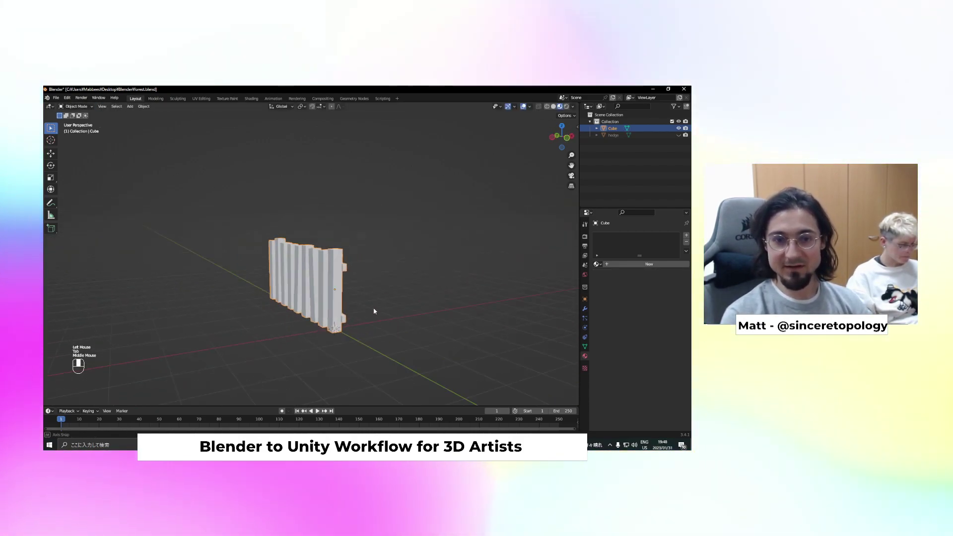
pyautogui.moveTo(222, 314); pyautogui.dragTo(289, 316, button='middle')
pyautogui.scroll(-1, 289, 317)
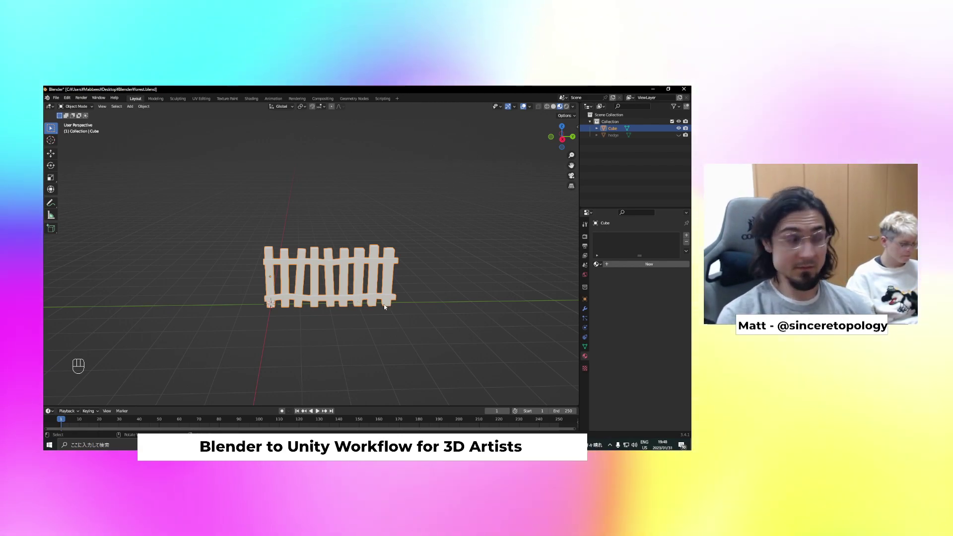
# Select all of the fence's geometry in Edit Mode and inspect the sharp edges of the post tops in Object Mode
pyautogui.press('Tab')
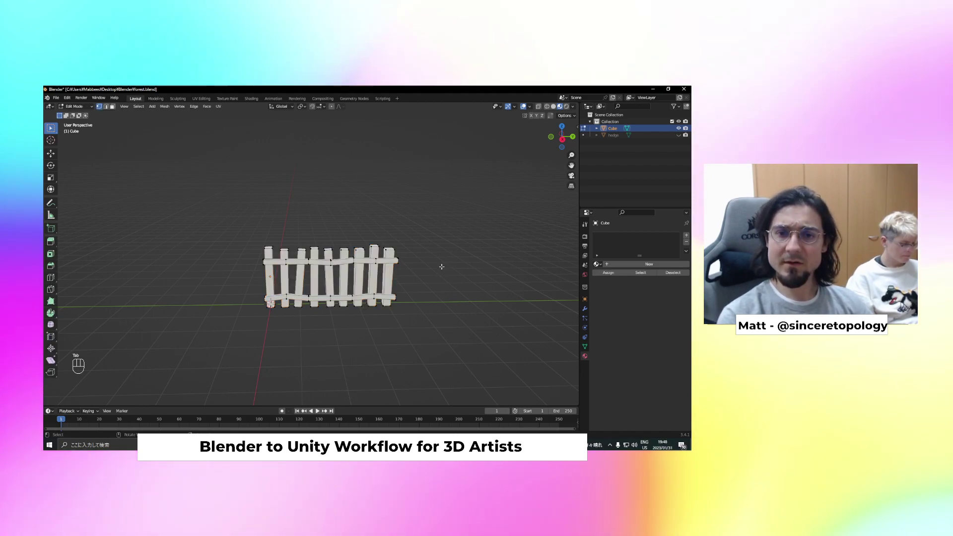
pyautogui.scroll(3, 476, 267)
pyautogui.press('a')
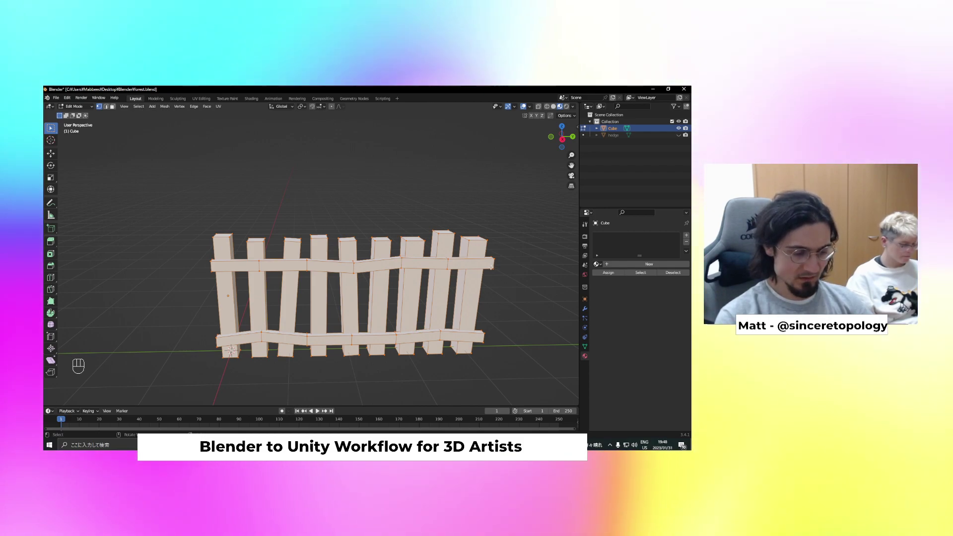
pyautogui.press('Tab')
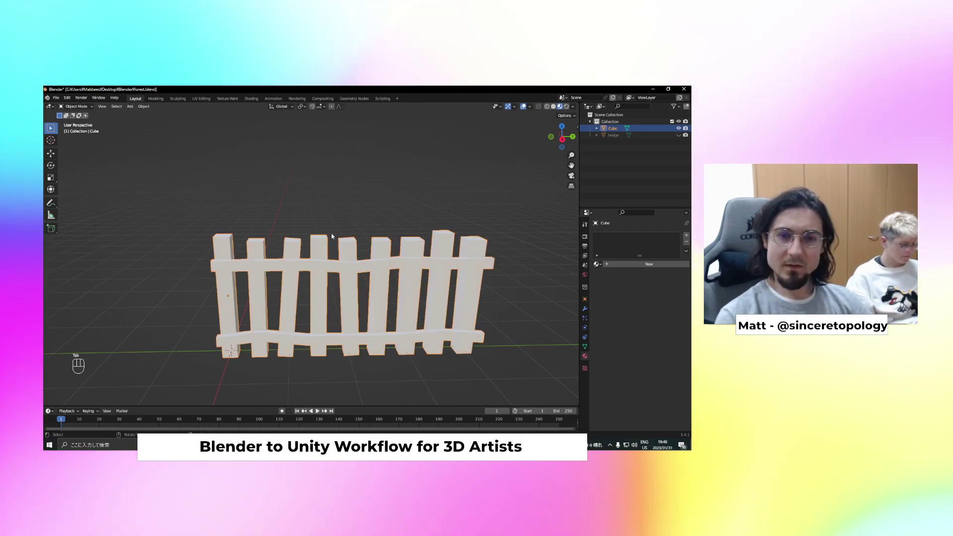
pyautogui.scroll(3, 330, 238)
pyautogui.moveTo(300, 236); pyautogui.dragTo(348, 231, button='middle')
pyautogui.scroll(3, 276, 228)
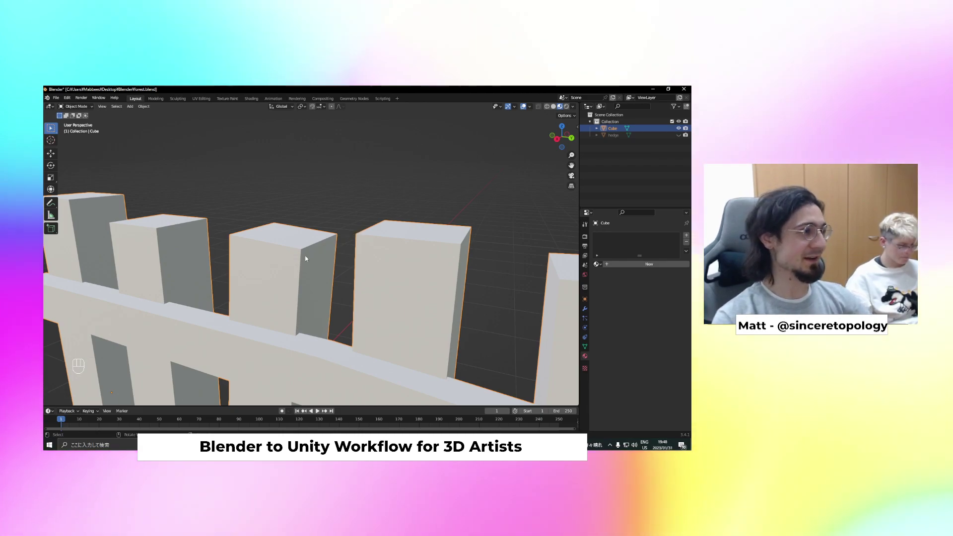
pyautogui.scroll(-2, 313, 253)
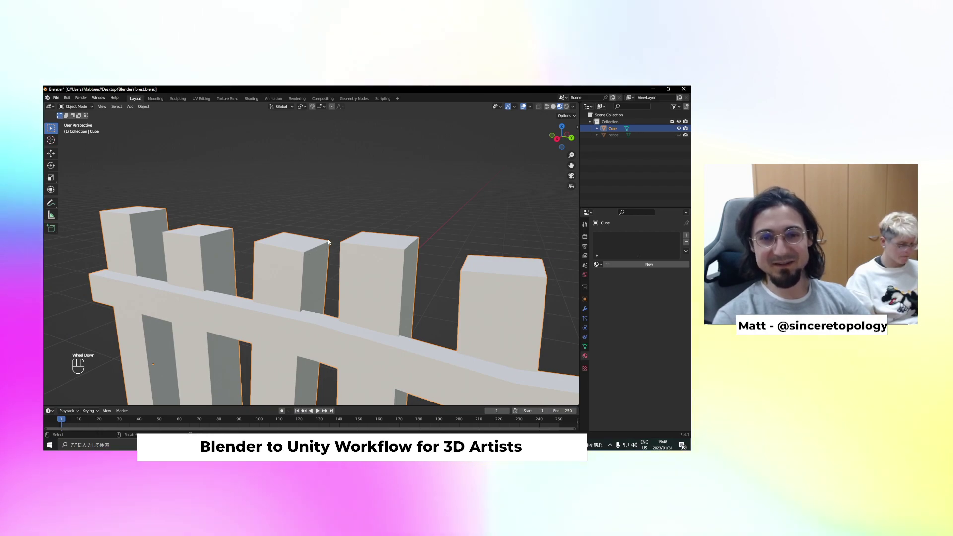
pyautogui.scroll(-1, 325, 247)
pyautogui.scroll(1, 321, 253)
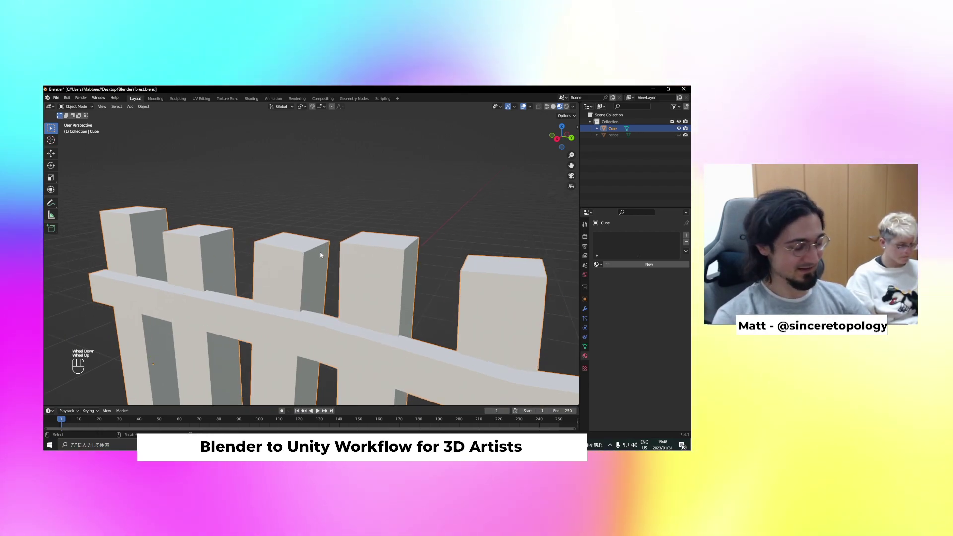
# Try a one-segment bevel on all edges of the fence and check its width along the posts and rails
pyautogui.press('Tab')
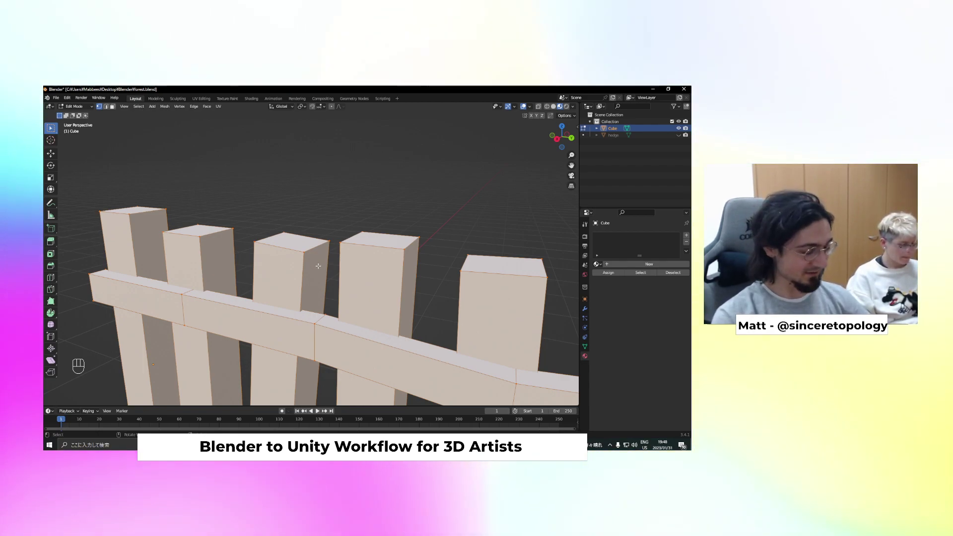
pyautogui.press('ctrl')
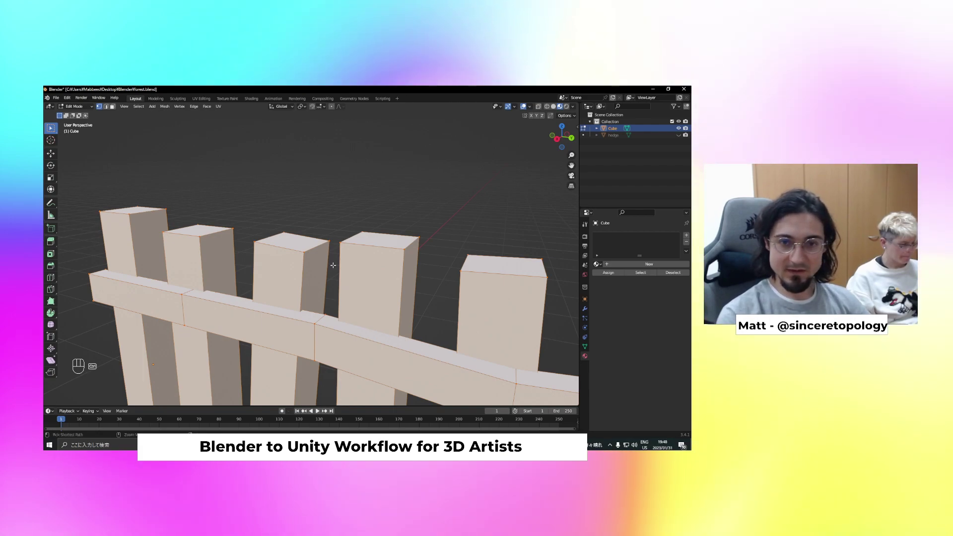
pyautogui.hotkey('ctrl', 'b')
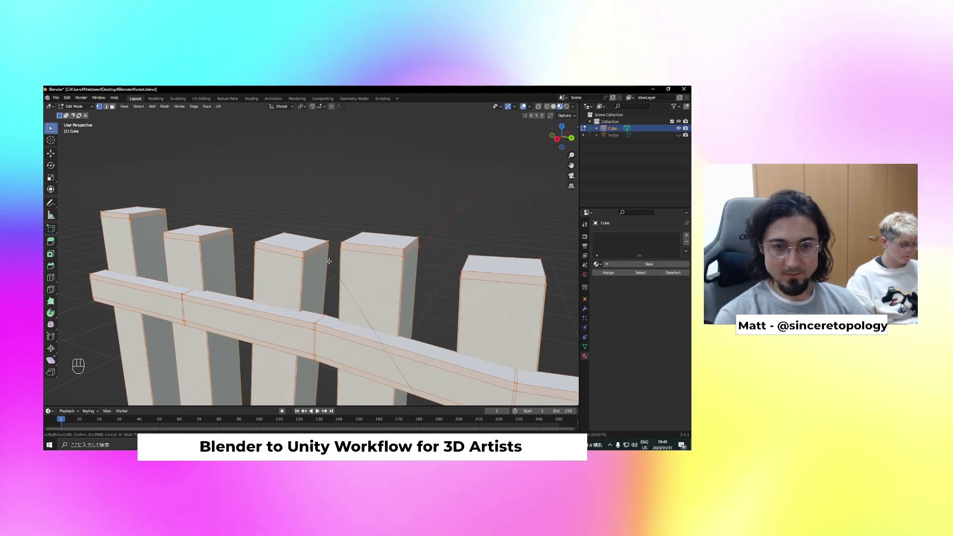
pyautogui.click(329, 261)
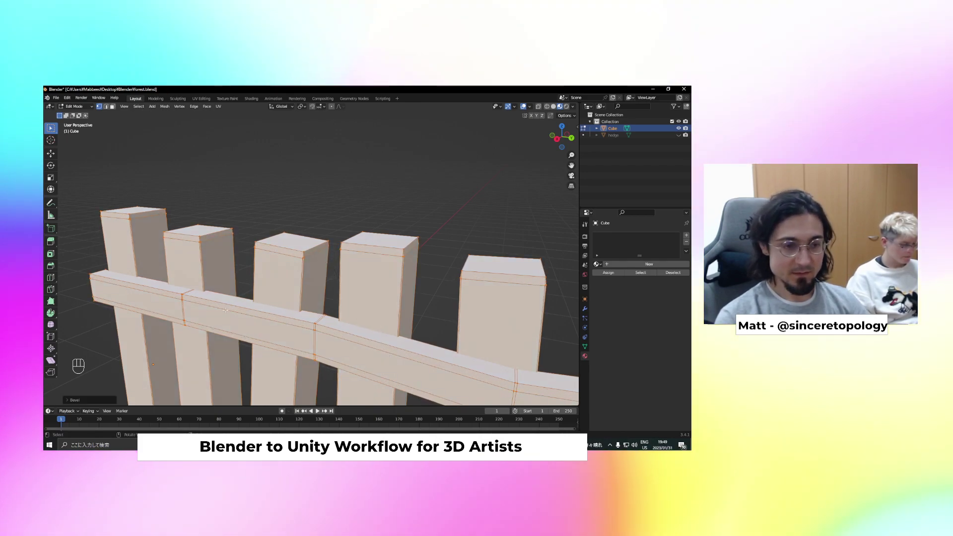
pyautogui.click(68, 400)
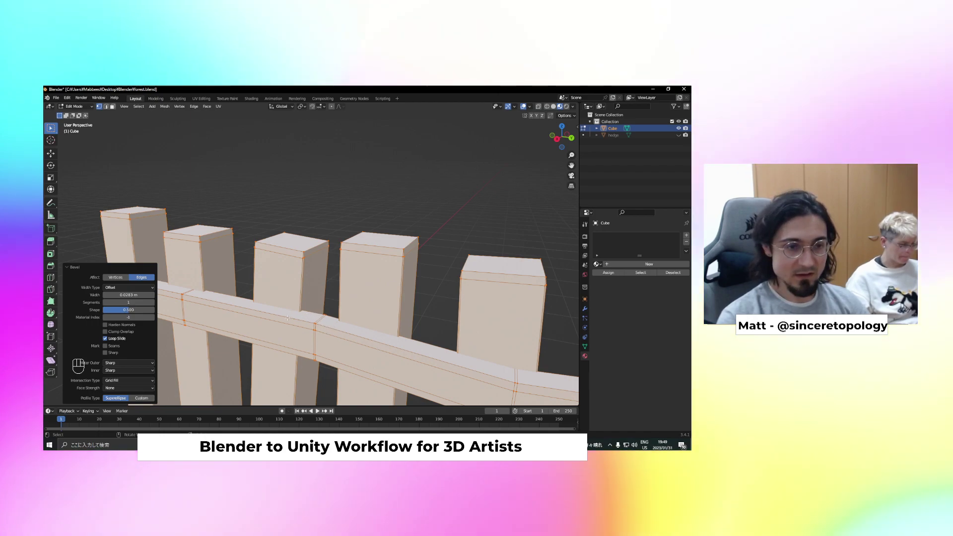
pyautogui.scroll(-2, 287, 317)
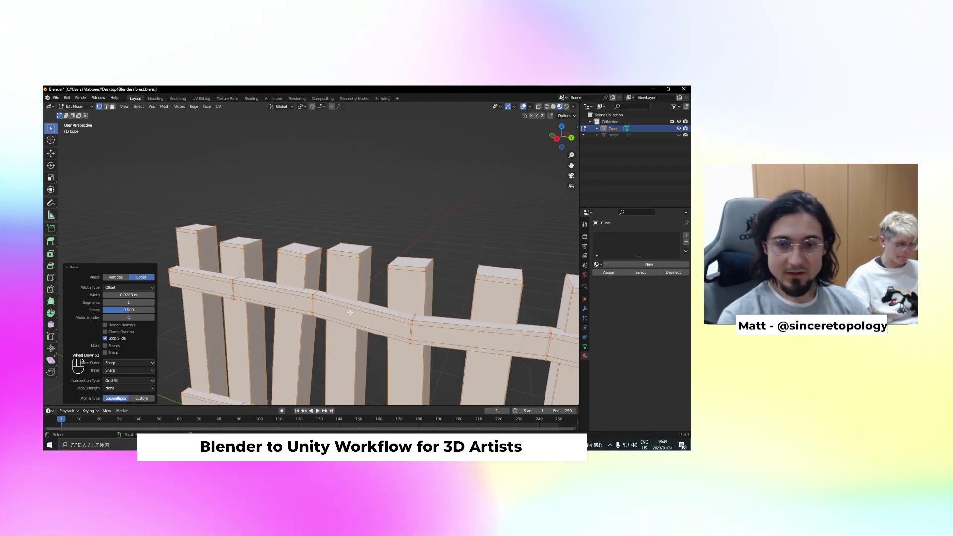
pyautogui.scroll(-1, 417, 322)
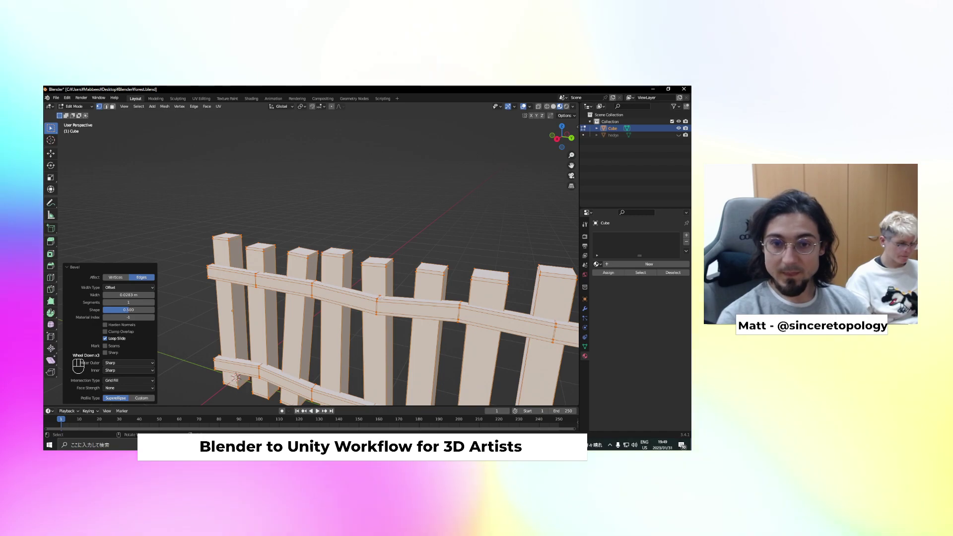
pyautogui.scroll(2, 233, 323)
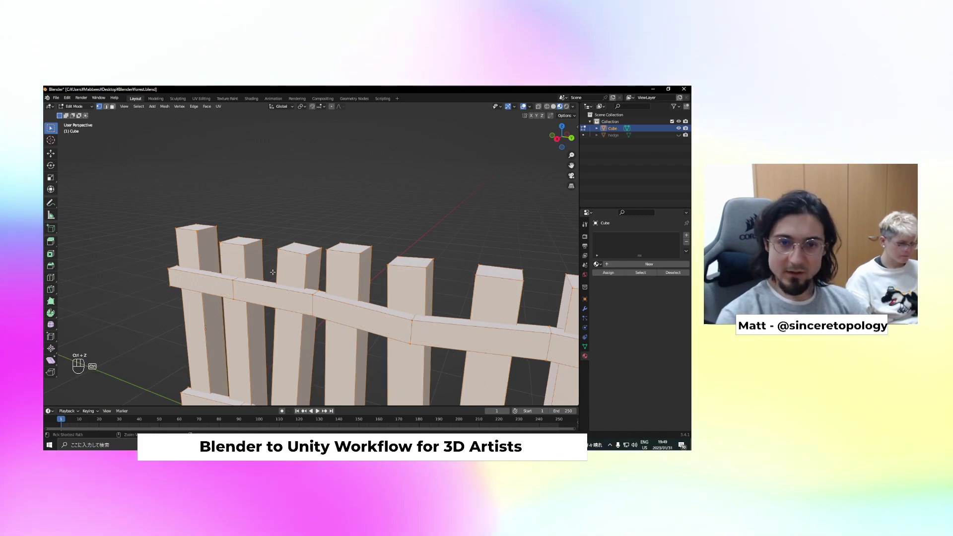
# Apply the fence object's location, rotation and scale in Object Mode
pyautogui.press('Tab')
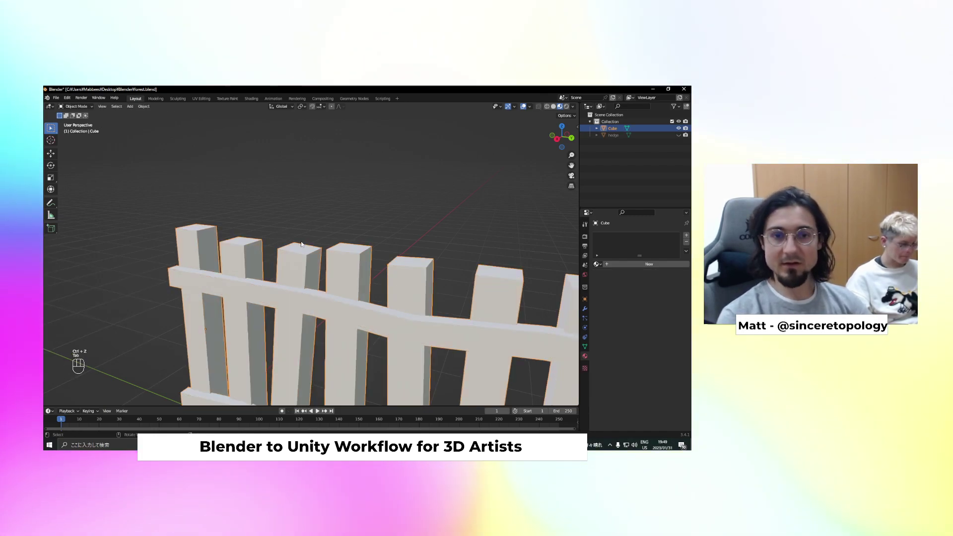
pyautogui.scroll(-4, 307, 286)
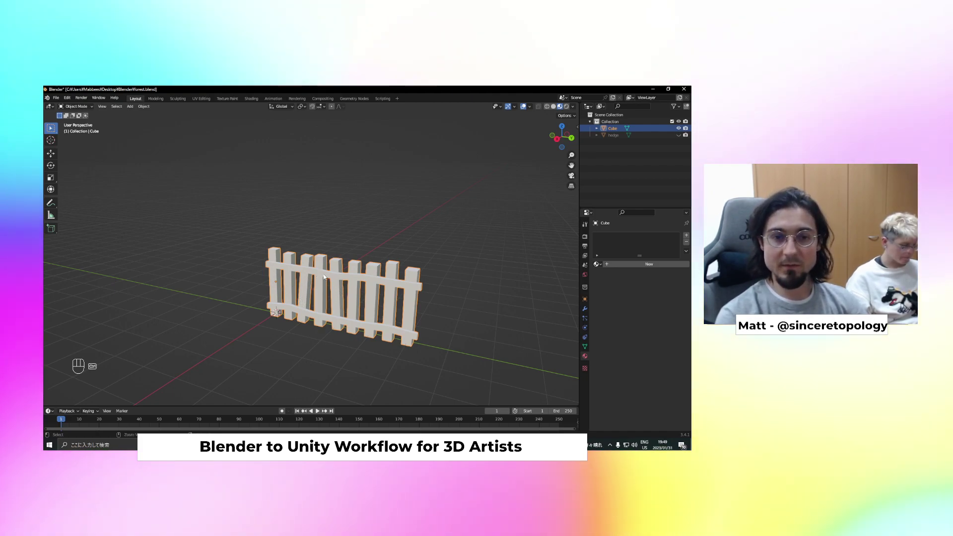
pyautogui.hotkey('ctrl', 'a')
pyautogui.click(321, 274)
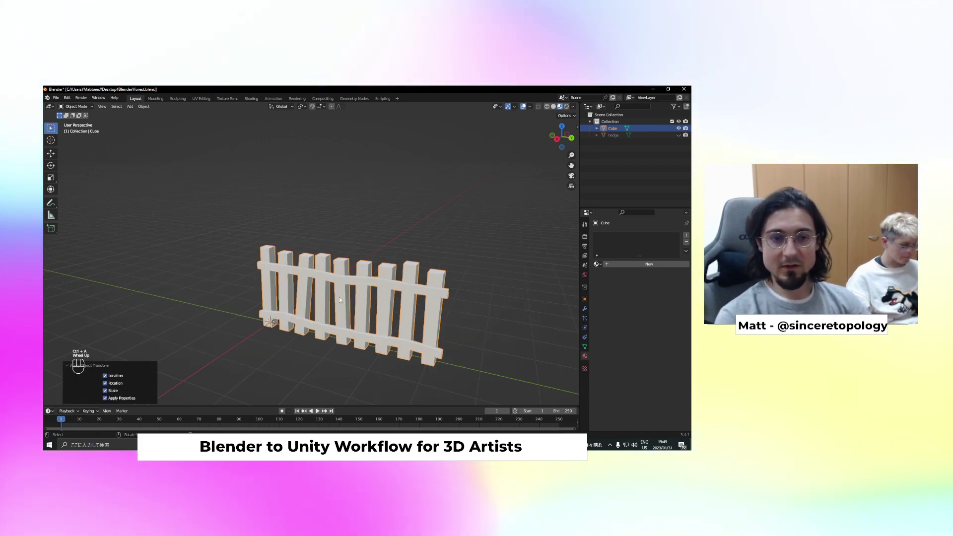
# Bevel all edges of the fence's posts and rails with a narrow bevel and return to Object Mode
pyautogui.scroll(2, 339, 299)
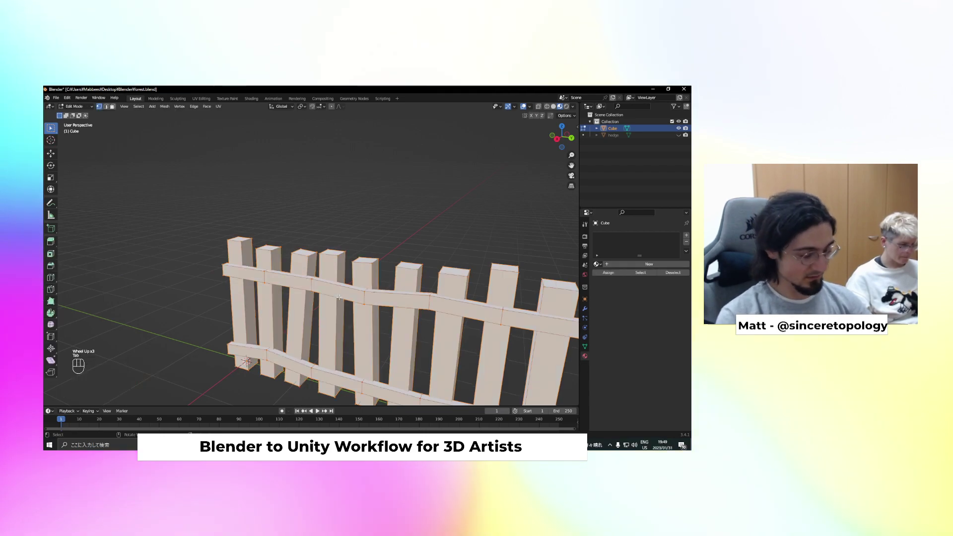
pyautogui.hotkey('ctrl', 'b')
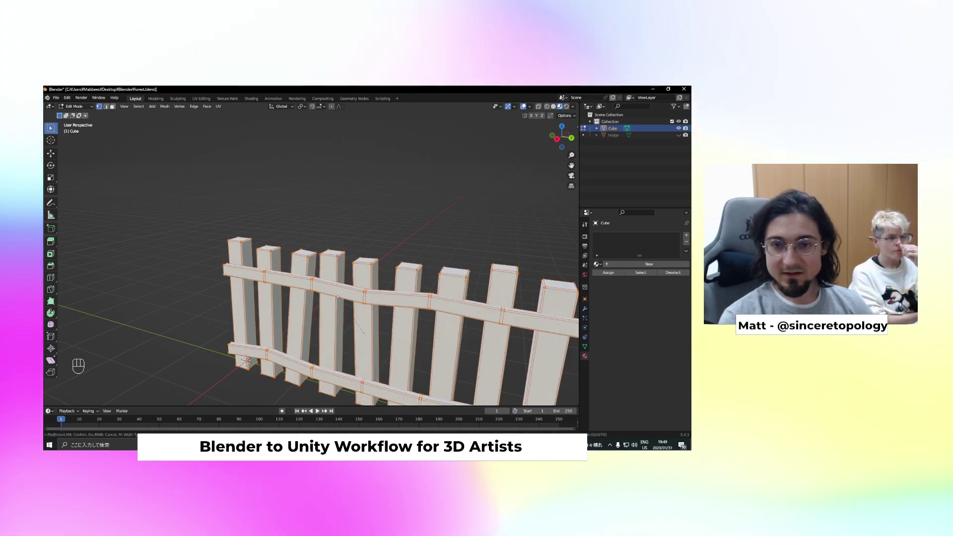
pyautogui.scroll(2, 346, 265)
pyautogui.click(350, 261)
pyautogui.scroll(2, 353, 258)
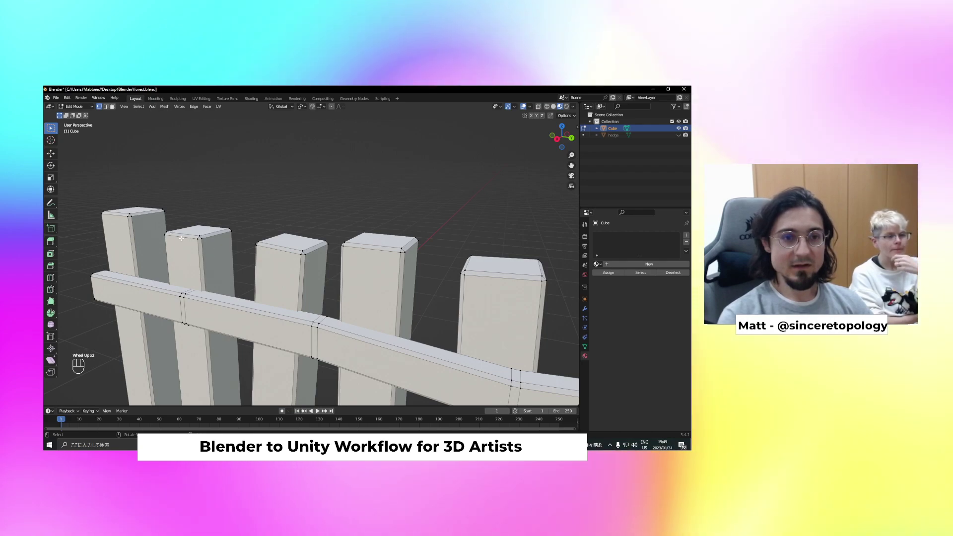
pyautogui.press('Tab')
pyautogui.scroll(-4, 257, 279)
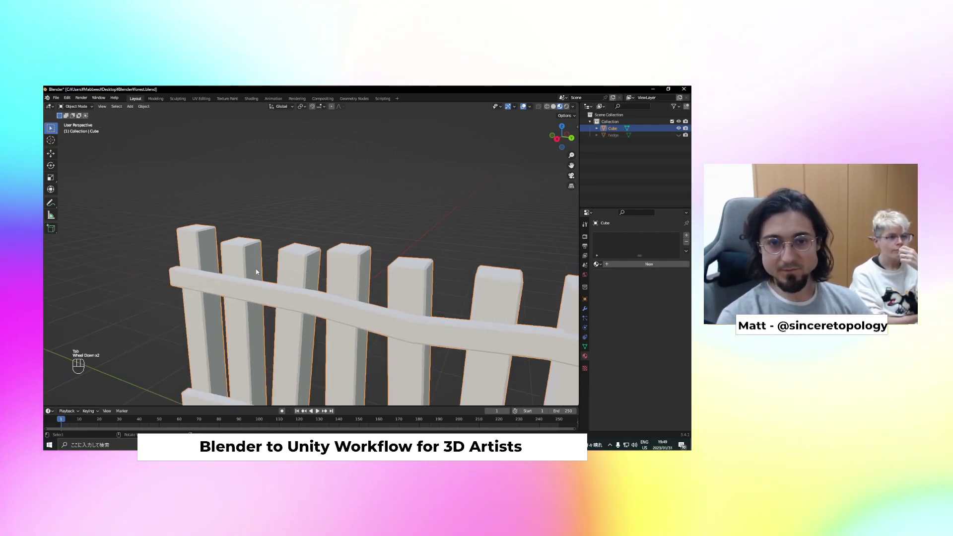
pyautogui.moveTo(257, 279); pyautogui.dragTo(344, 324, button='middle')
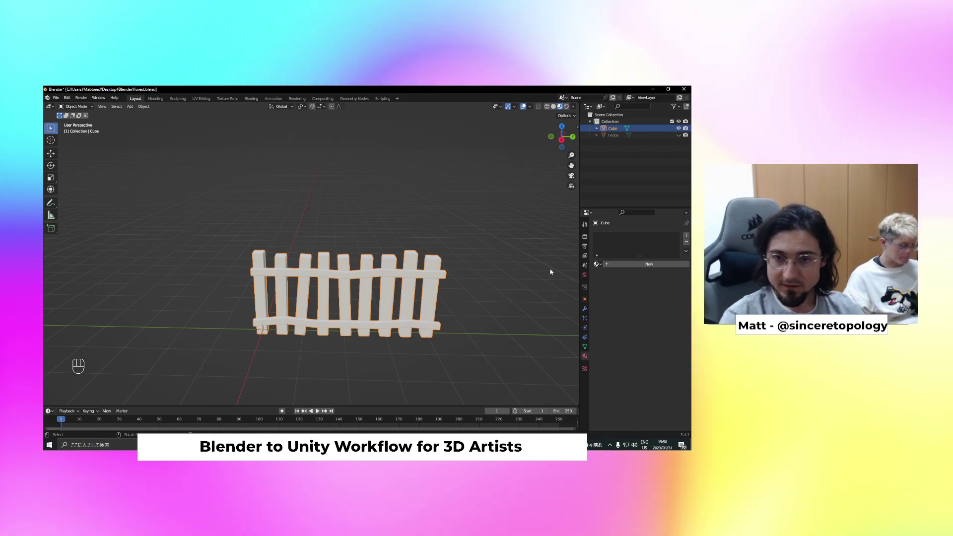
# Give the fence a new material named fence_wood and rename the Cube object as fence
pyautogui.click(643, 264)
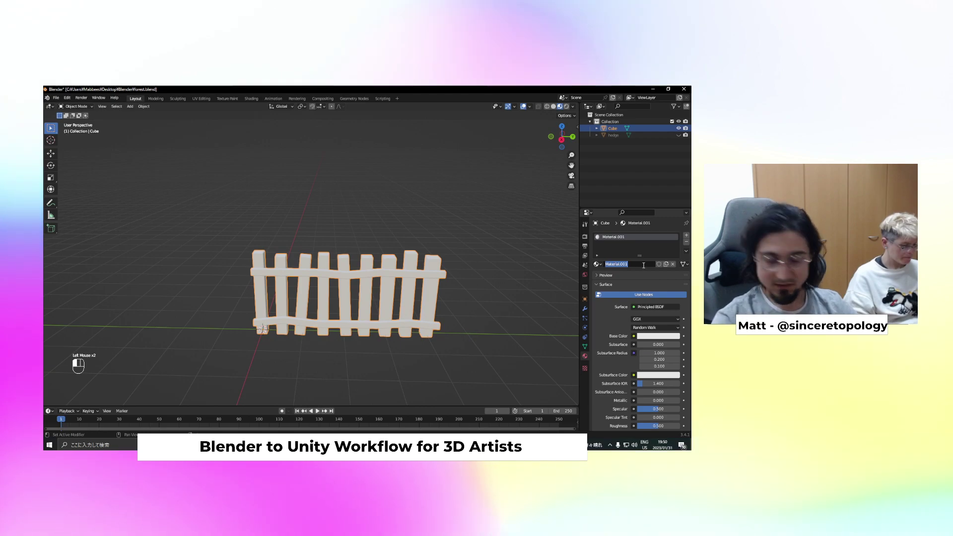
pyautogui.write('fen')
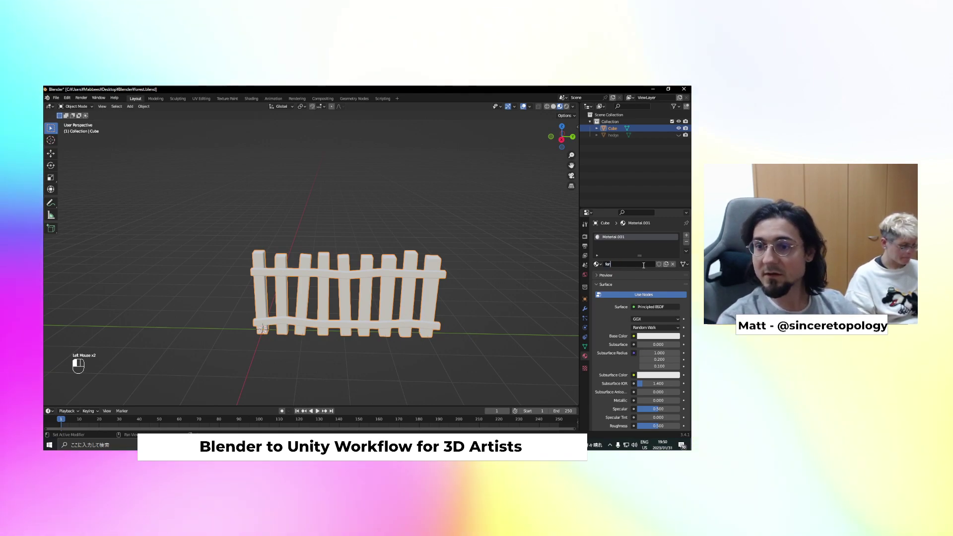
pyautogui.write('ce_wood')
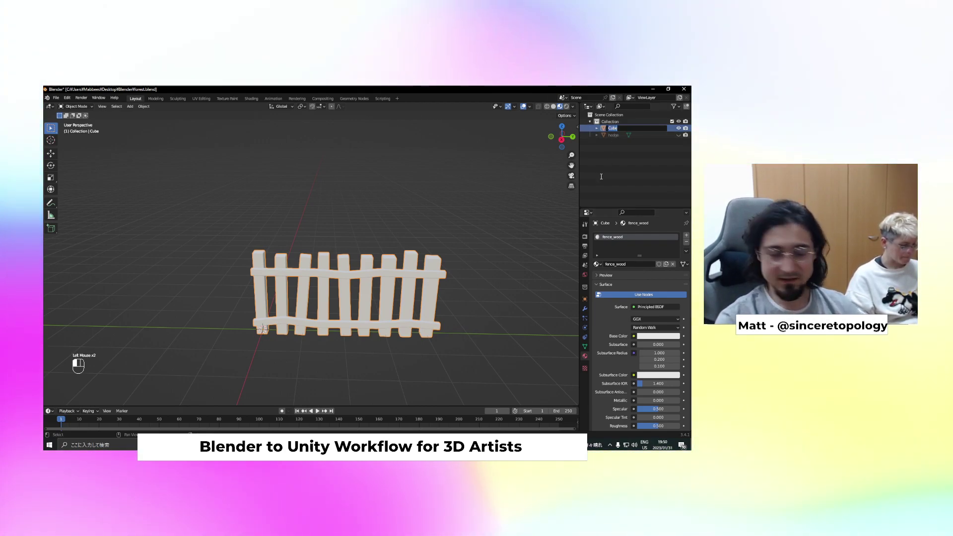
pyautogui.write('fence')
pyautogui.press('Return')
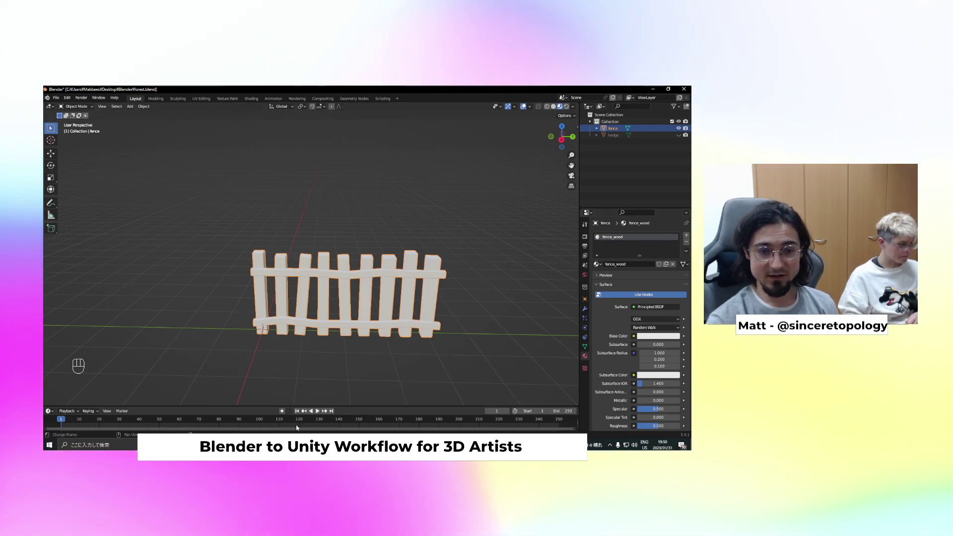
pyautogui.hotkey('alt', 'Tab')
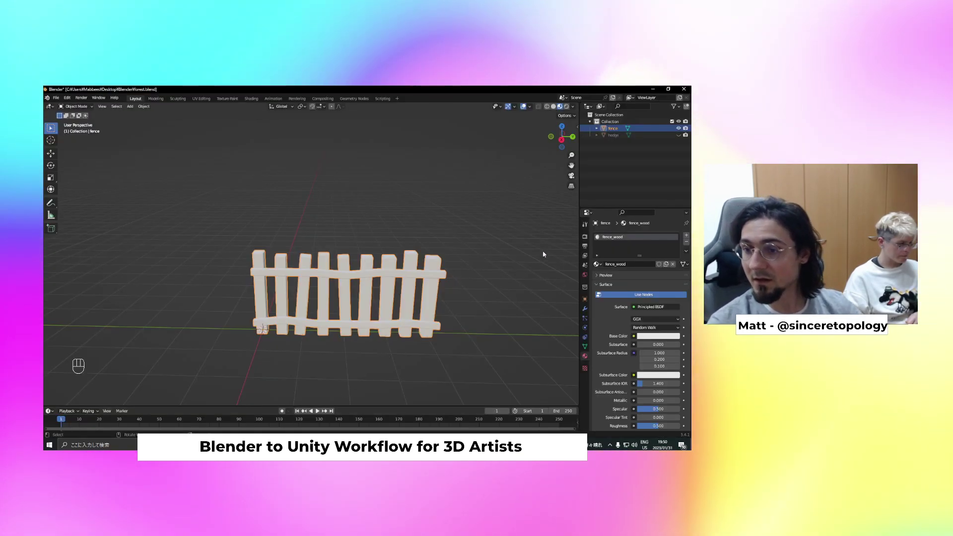
# Set the fence_wood material's Specular to 0.200 and its Roughness to about 0.925
pyautogui.click(658, 336)
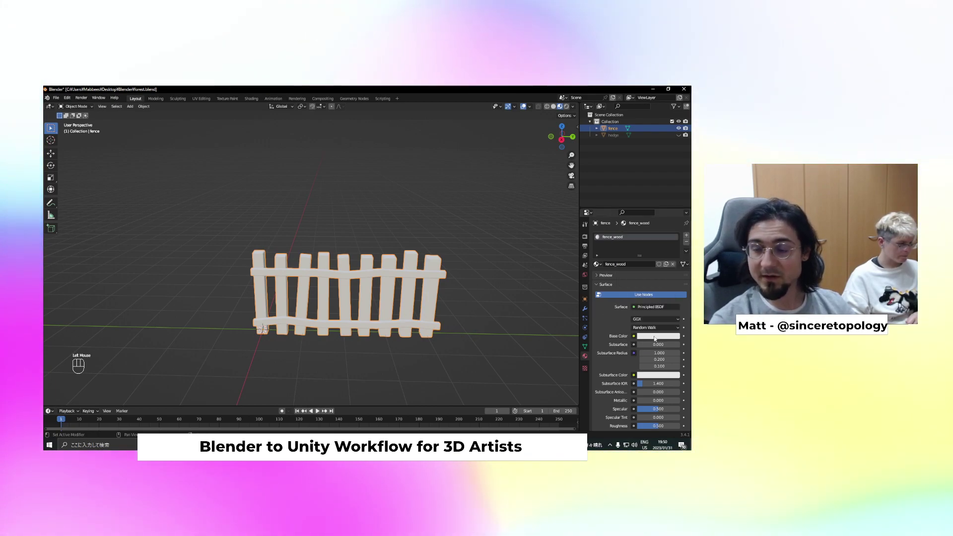
pyautogui.scroll(-5, 635, 328)
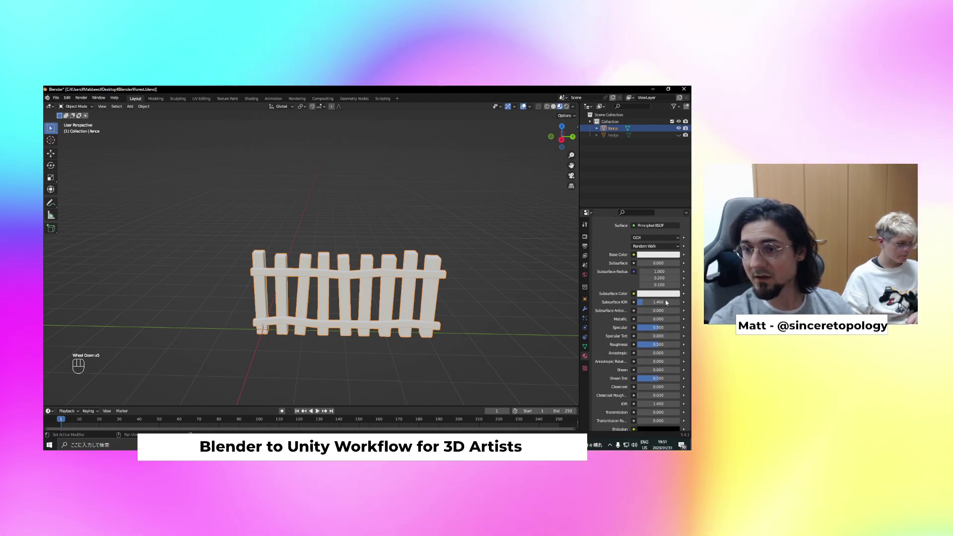
pyautogui.moveTo(658, 327); pyautogui.dragTo(644, 328)
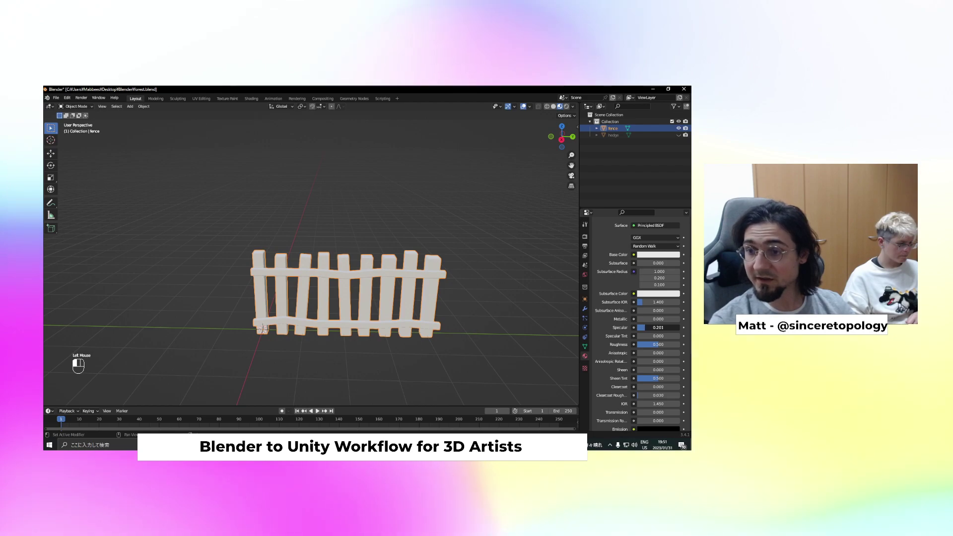
pyautogui.moveTo(644, 328); pyautogui.dragTo(650, 328)
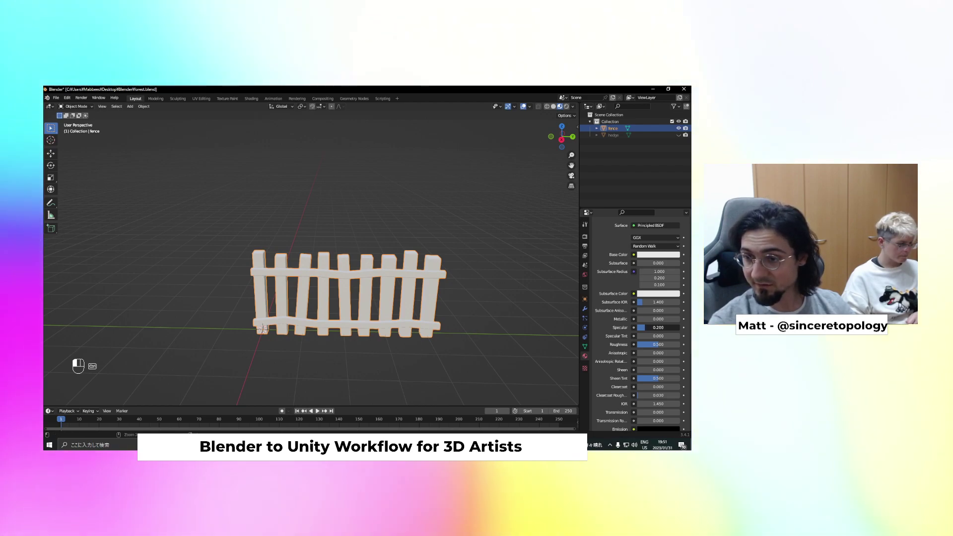
pyautogui.scroll(-2, 602, 336)
pyautogui.scroll(-1, 660, 343)
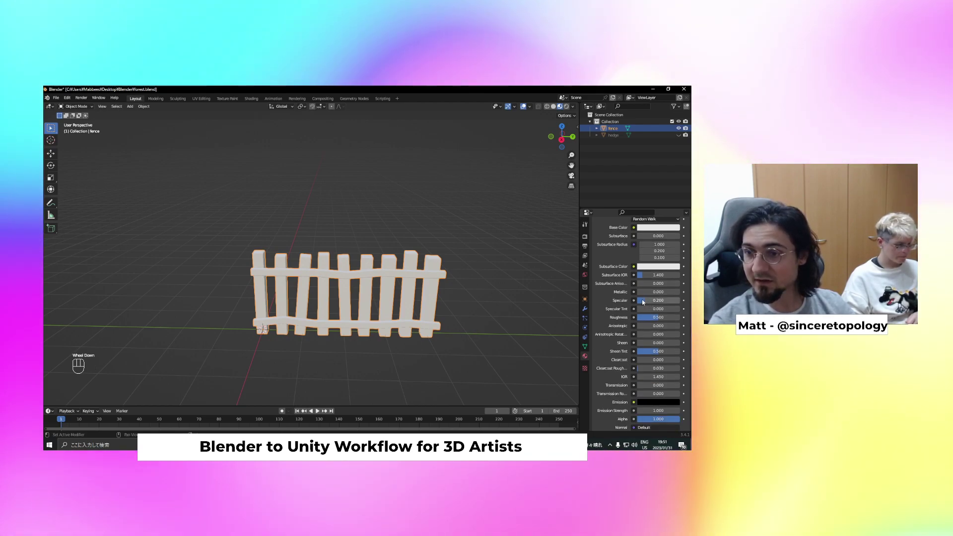
pyautogui.scroll(-1, 667, 348)
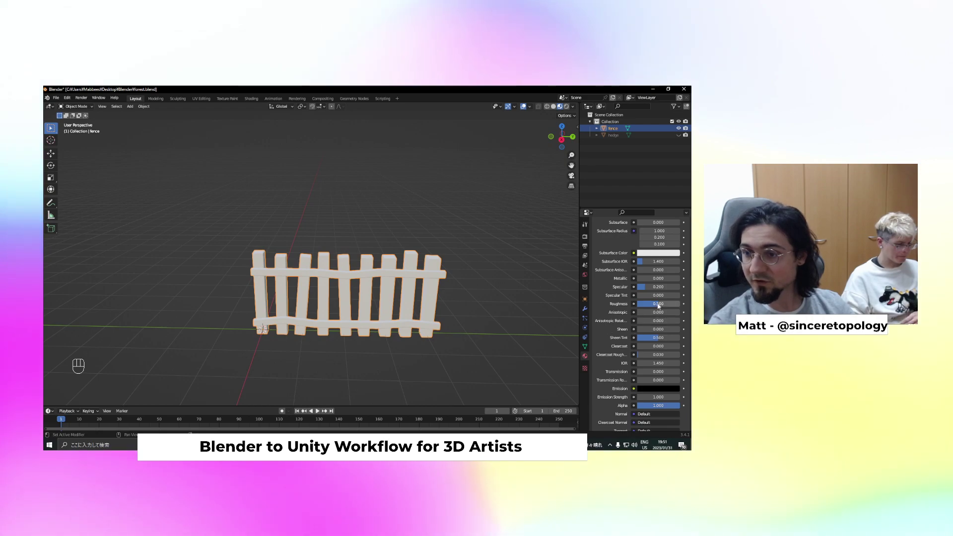
pyautogui.moveTo(675, 304); pyautogui.dragTo(676, 303)
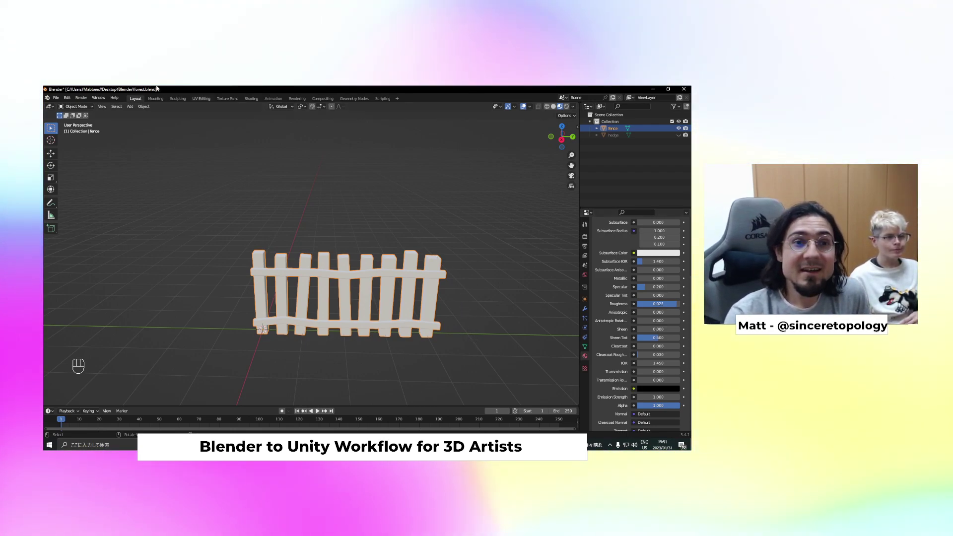
# Switch to the UV Editing workspace, select all of the fence's geometry and inspect its existing UV layout
pyautogui.click(201, 99)
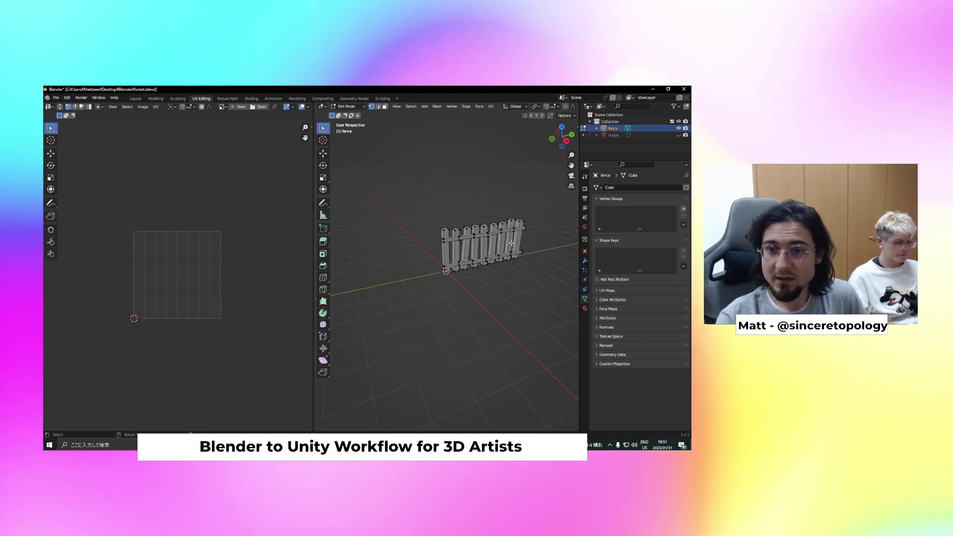
pyautogui.press('s')
pyautogui.click(541, 214)
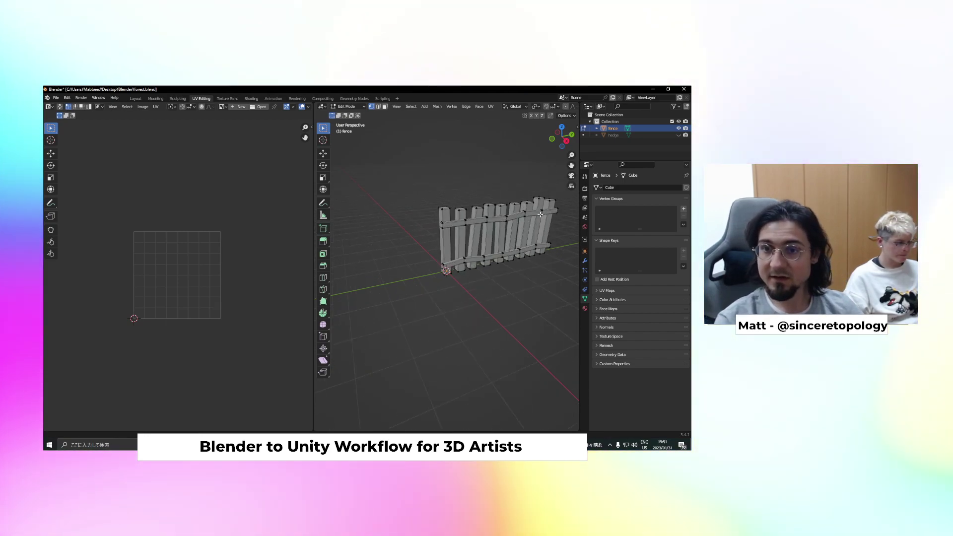
pyautogui.moveTo(540, 214); pyautogui.dragTo(464, 252, button='middle')
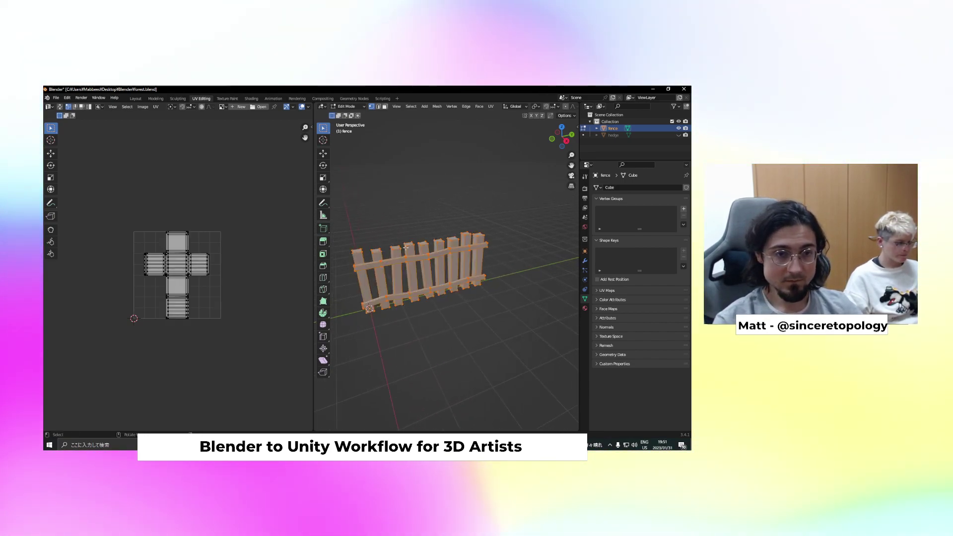
pyautogui.scroll(5, 225, 276)
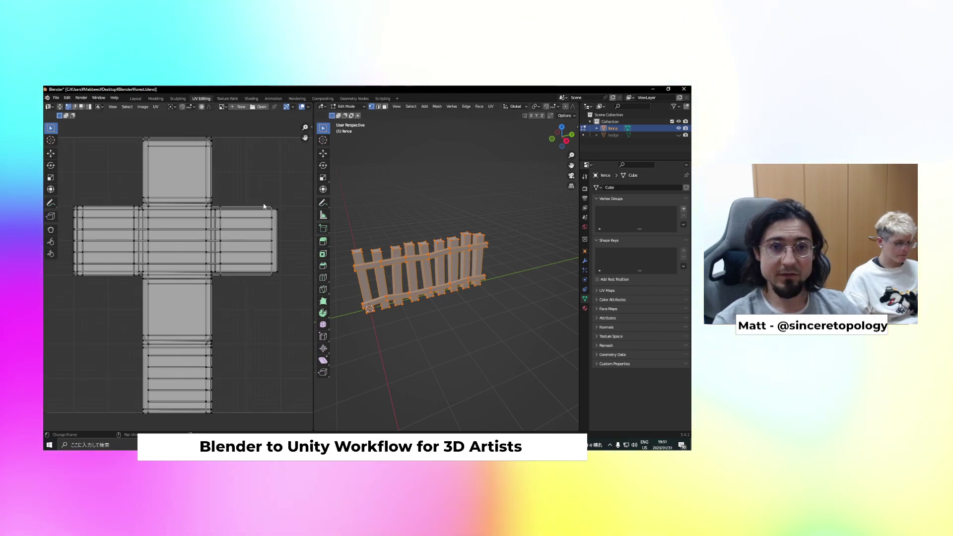
pyautogui.press('Home')
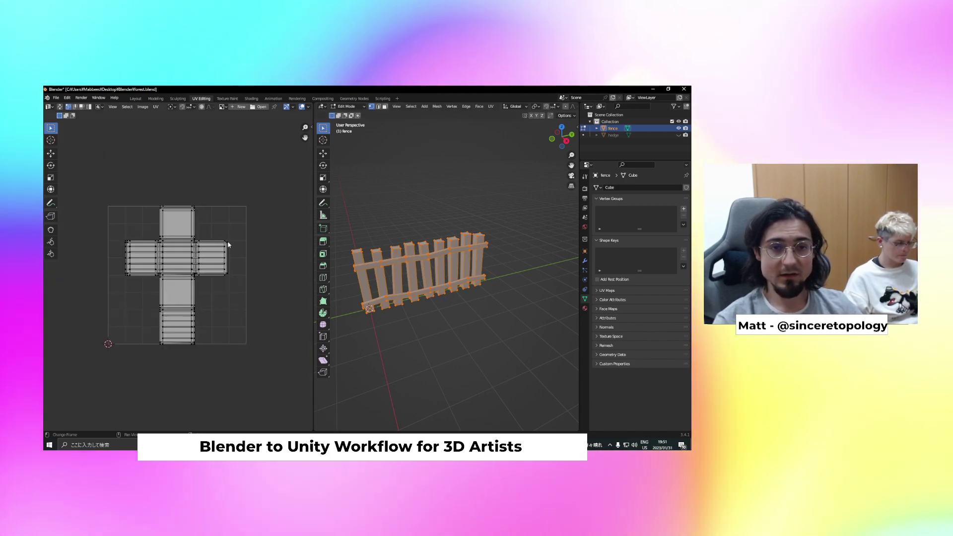
pyautogui.click(401, 242)
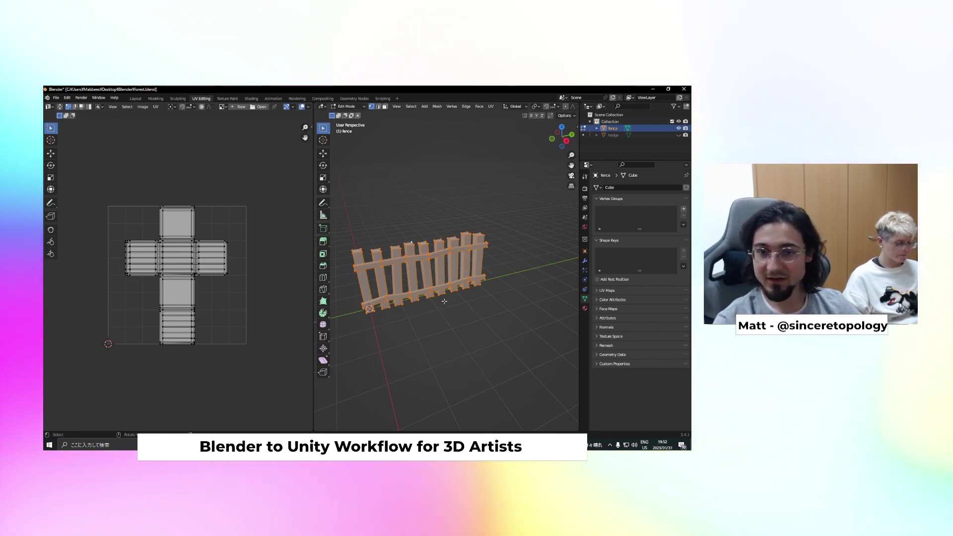
# Unwrap the whole fence with Cube Projection and select all of its UVs
pyautogui.scroll(-2, 444, 302)
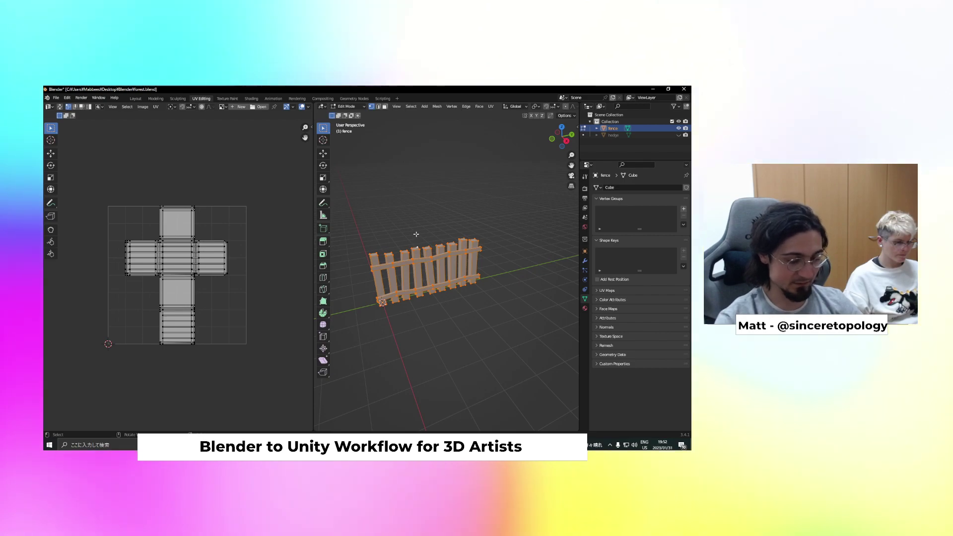
pyautogui.press('u')
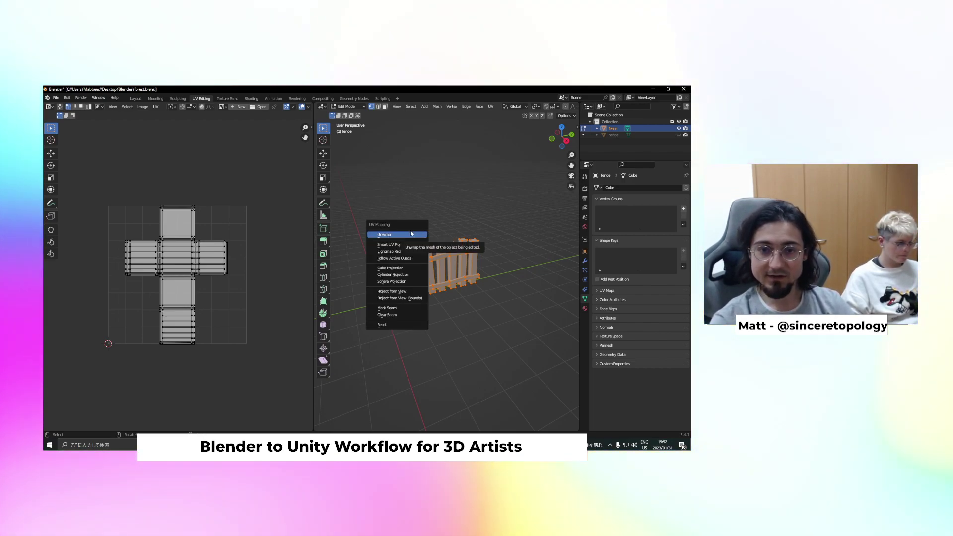
pyautogui.click(395, 269)
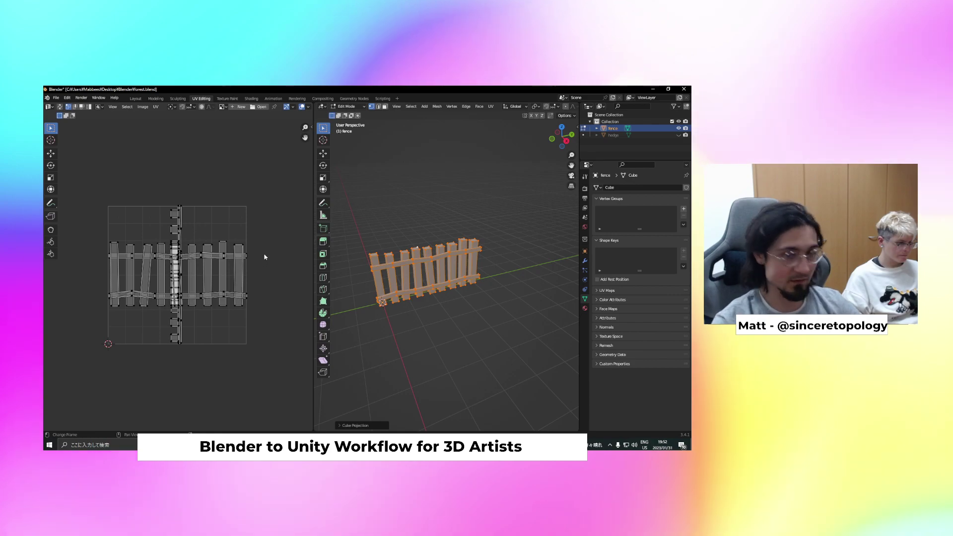
pyautogui.press('a')
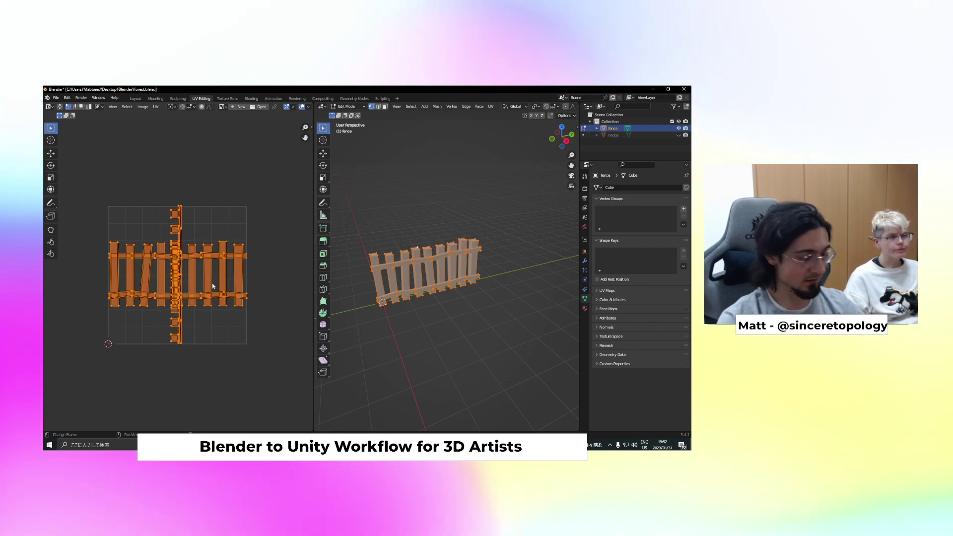
# Unwrap the fence's selected UVs and pack the islands into the UV square with Pack Islands
pyautogui.rightClick(226, 224)
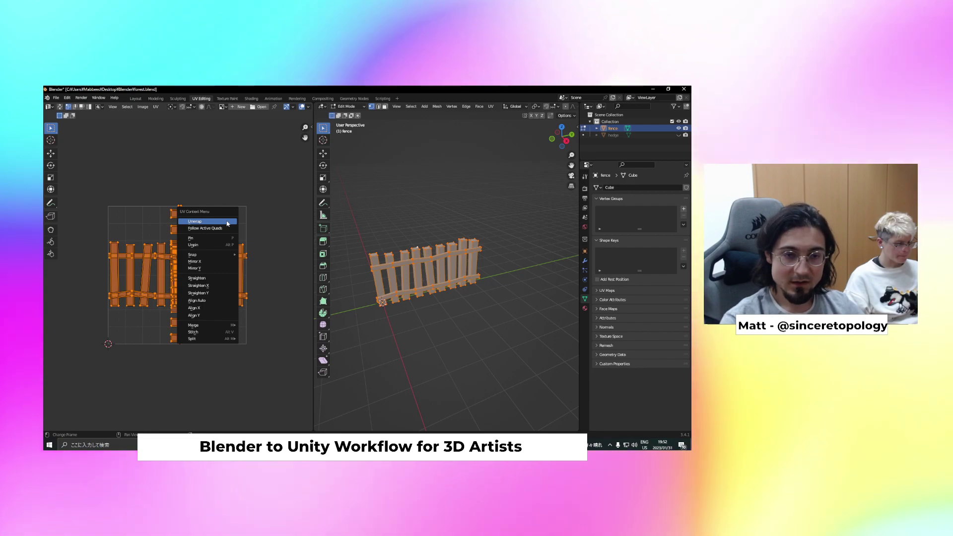
pyautogui.click(227, 222)
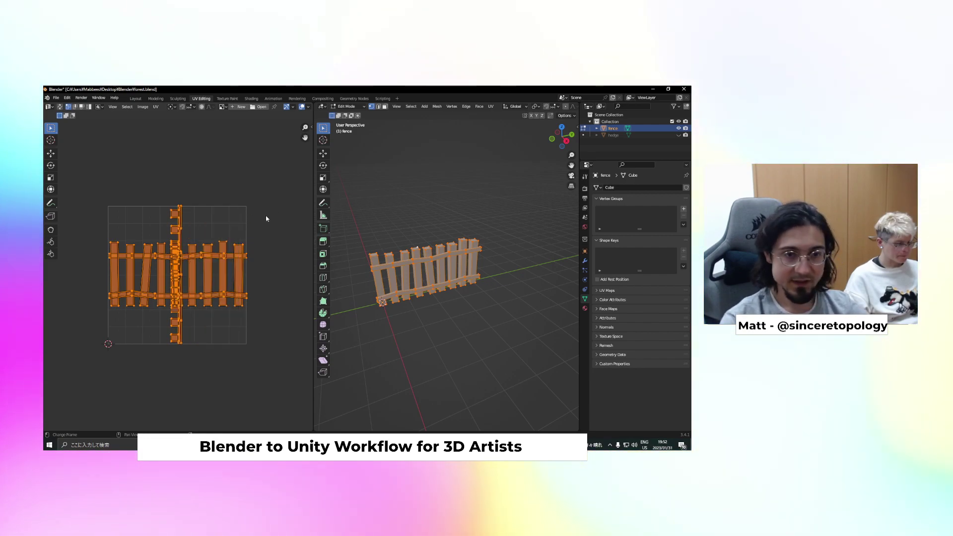
pyautogui.press('F3')
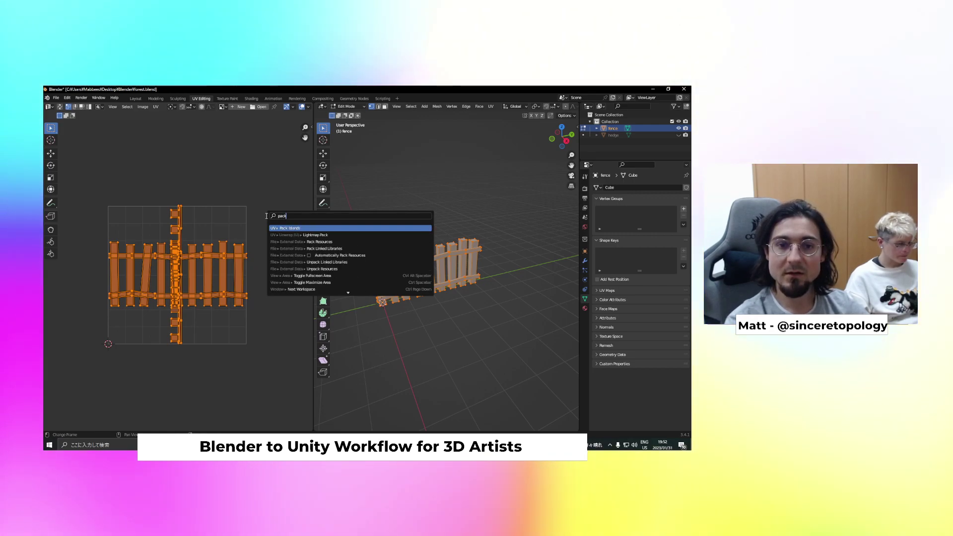
pyautogui.write('pack')
pyautogui.press('Return')
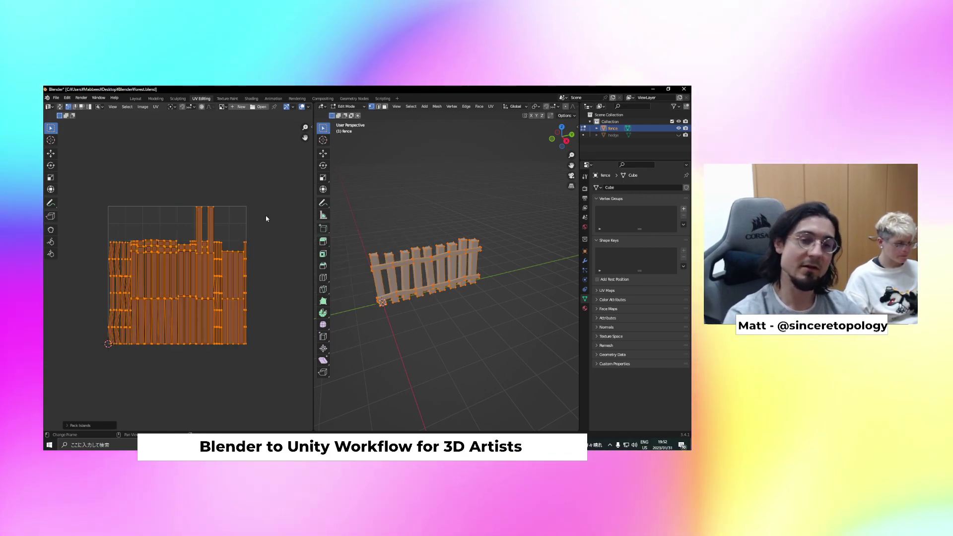
pyautogui.click(261, 216)
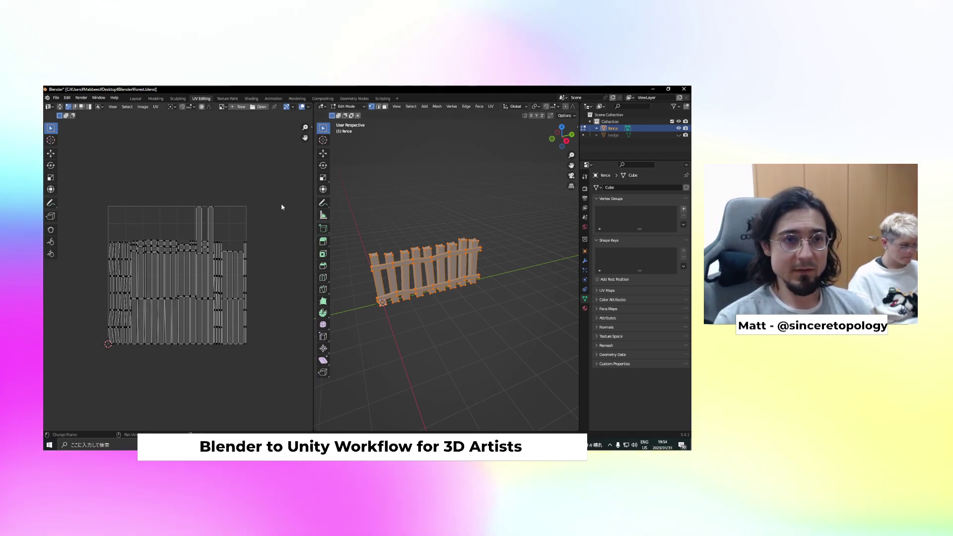
# Create a new blank 1024 × 1024 px image named fence in the Texture Paint workspace
pyautogui.click(227, 99)
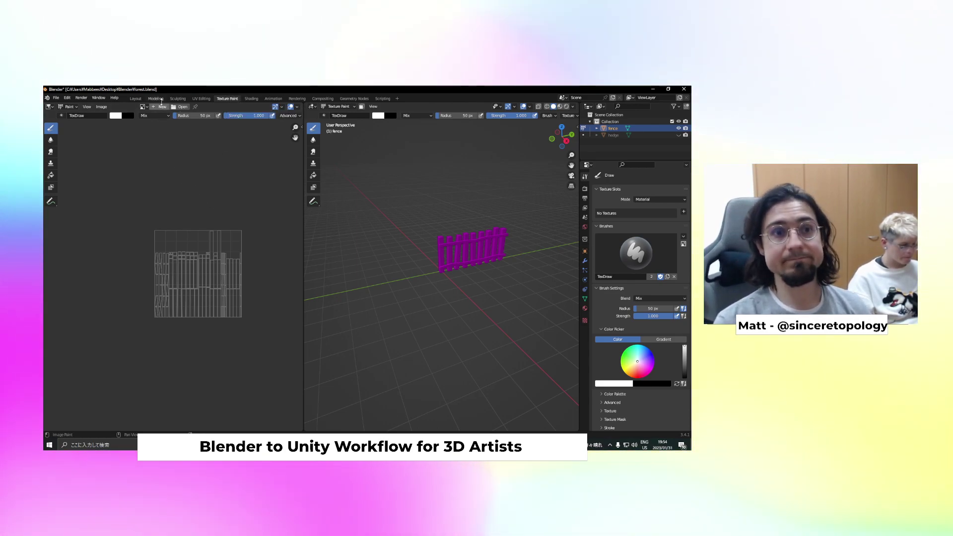
pyautogui.click(161, 107)
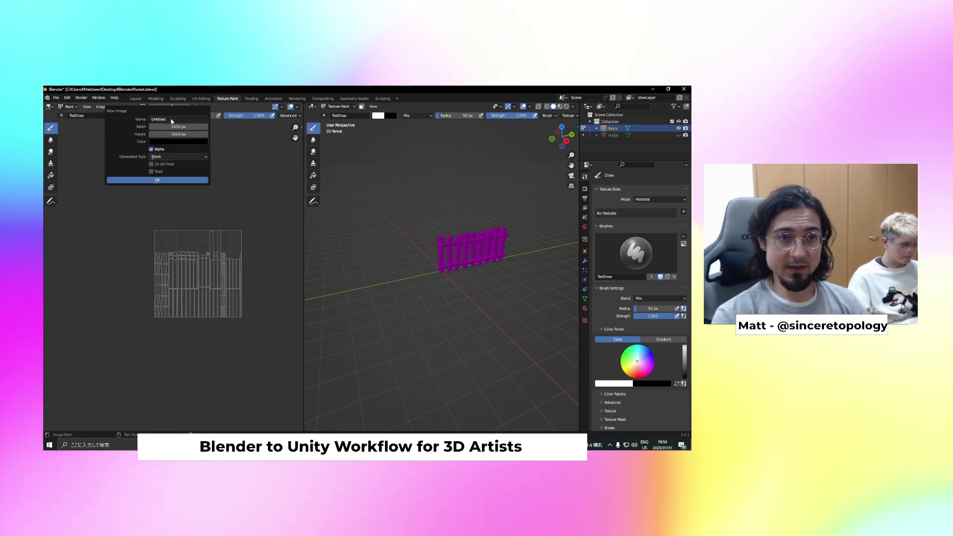
pyautogui.click(141, 119)
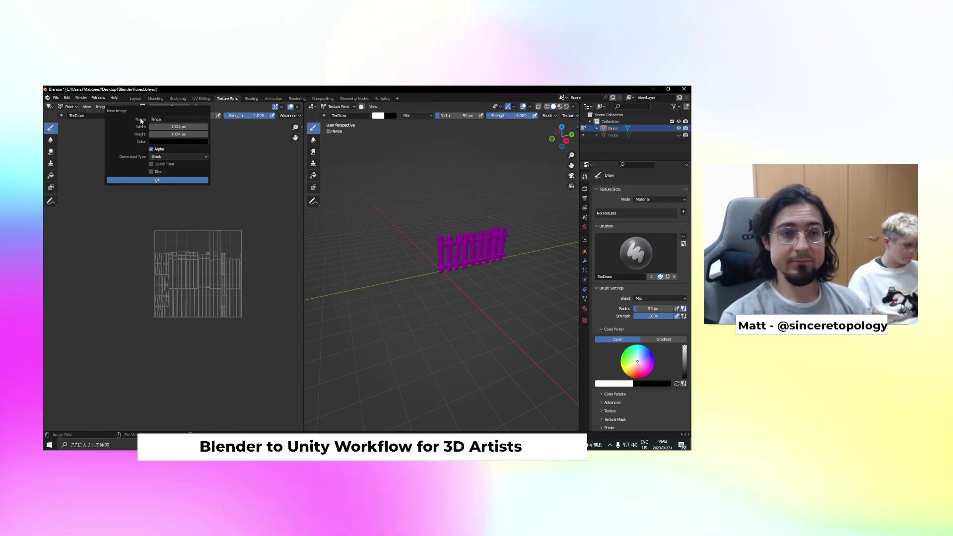
pyautogui.write('fence')
pyautogui.click(156, 180)
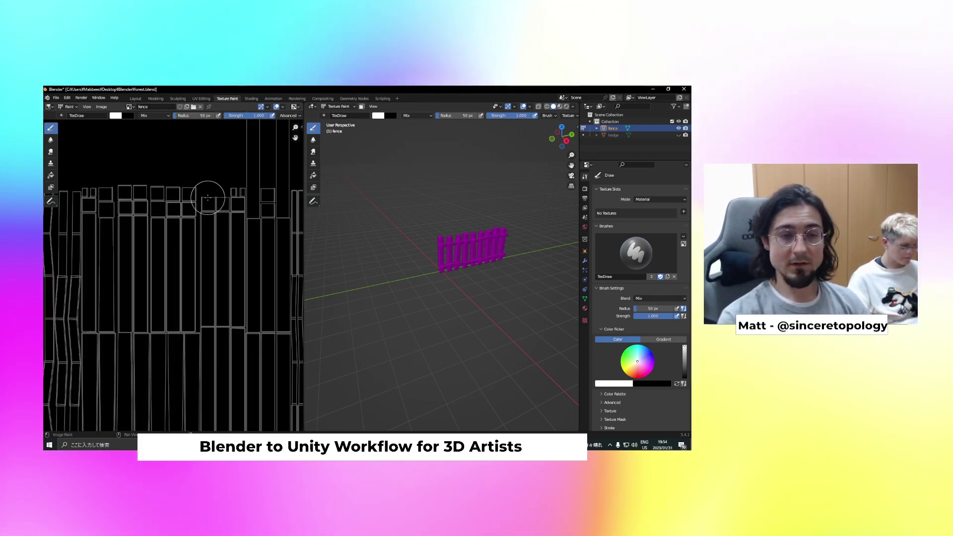
pyautogui.scroll(1, 204, 187)
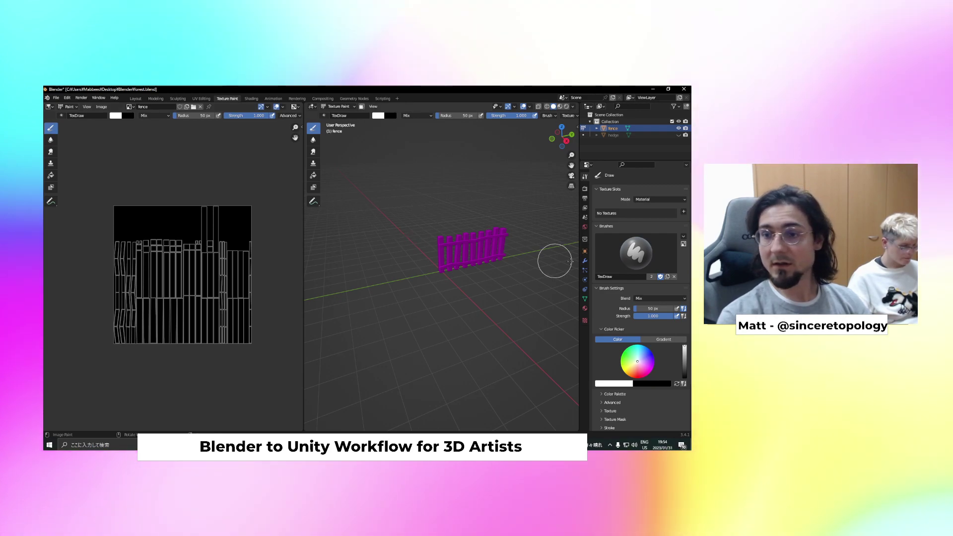
# Connect an Image Texture to the Base Color of the fence_wood material and assign the fence image to it
pyautogui.click(585, 308)
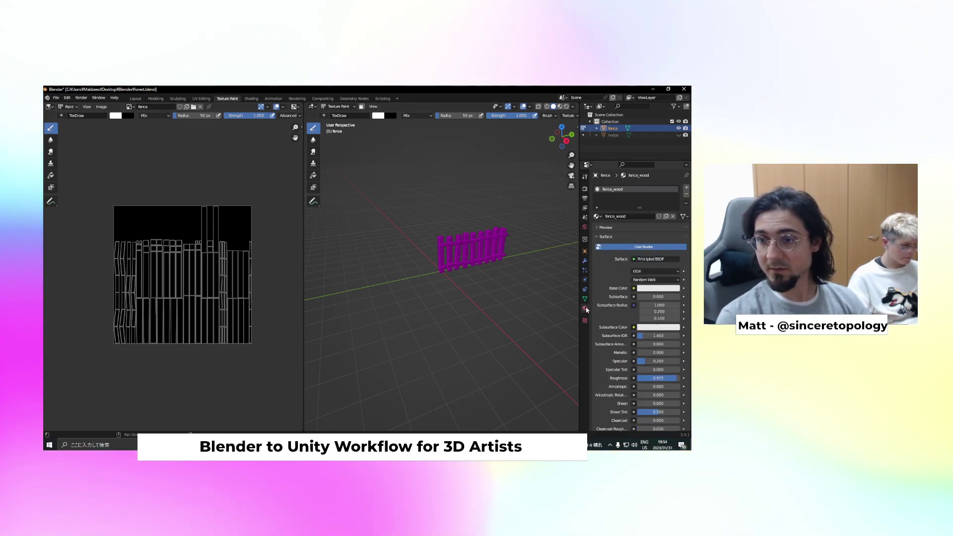
pyautogui.click(634, 288)
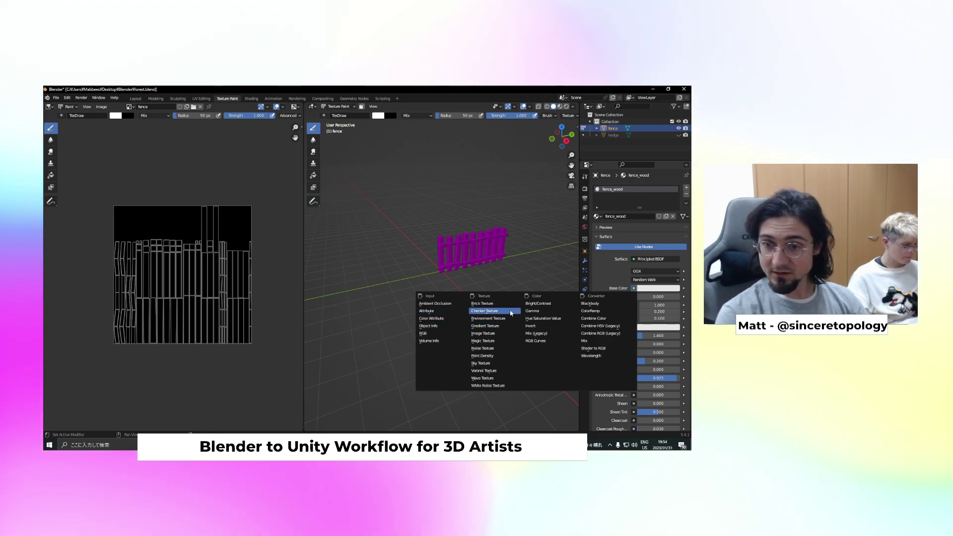
pyautogui.click(494, 334)
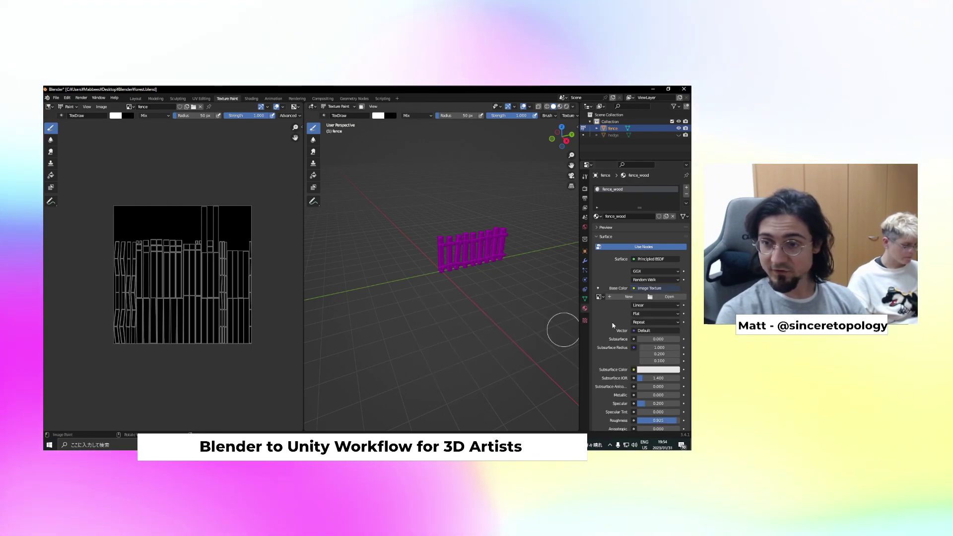
pyautogui.click(599, 296)
pyautogui.click(546, 313)
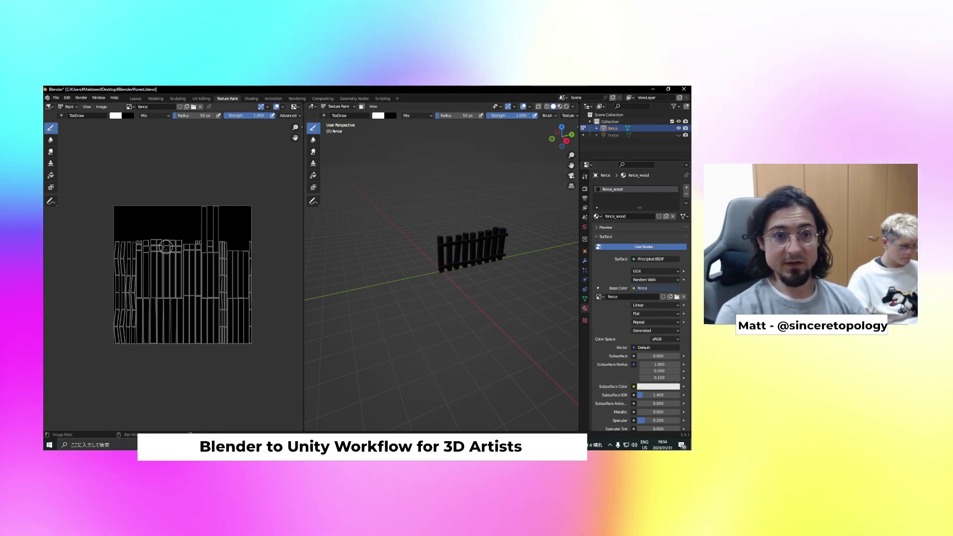
pyautogui.scroll(3, 505, 256)
pyautogui.moveTo(506, 248); pyautogui.dragTo(527, 257, button='middle')
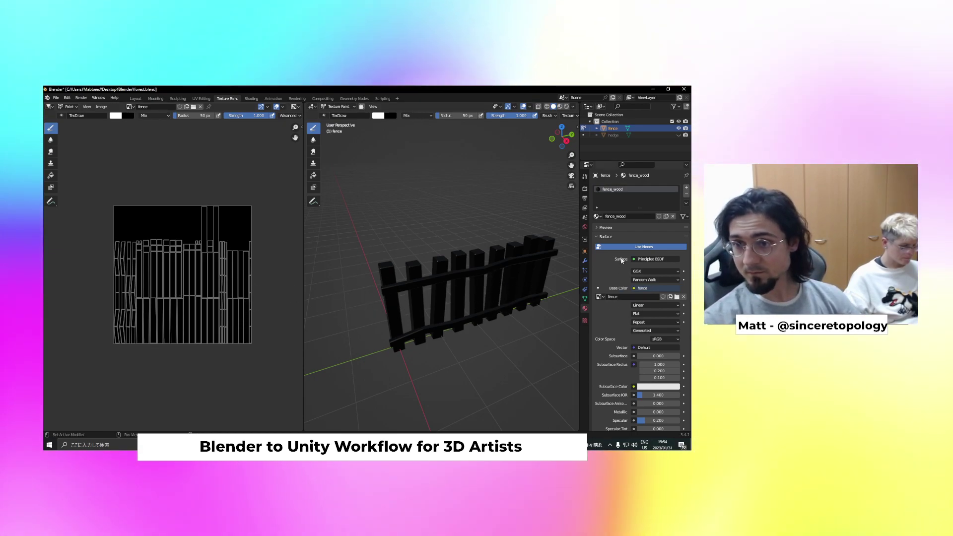
# Mix a light salmon color for the Draw brush and add it to the color palette Palette.001
pyautogui.click(585, 179)
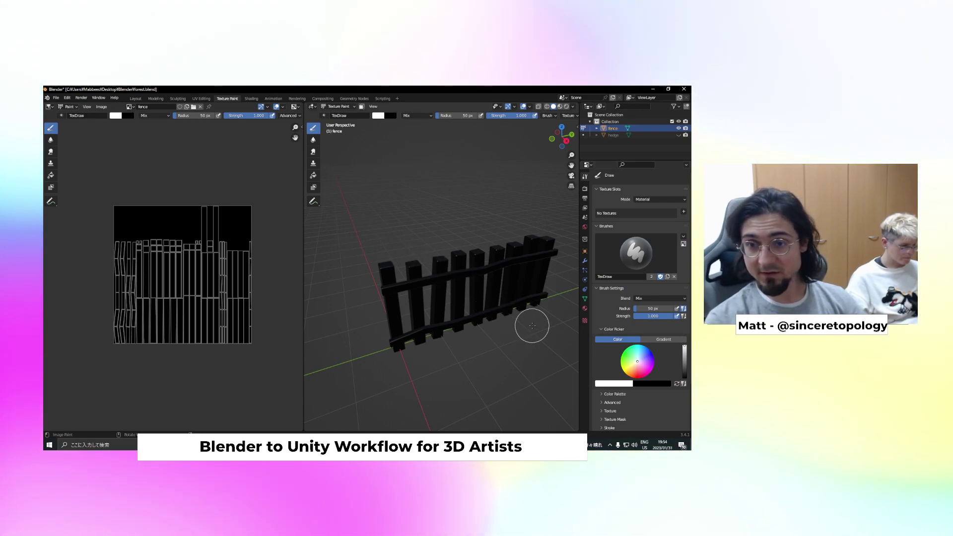
pyautogui.scroll(-3, 649, 362)
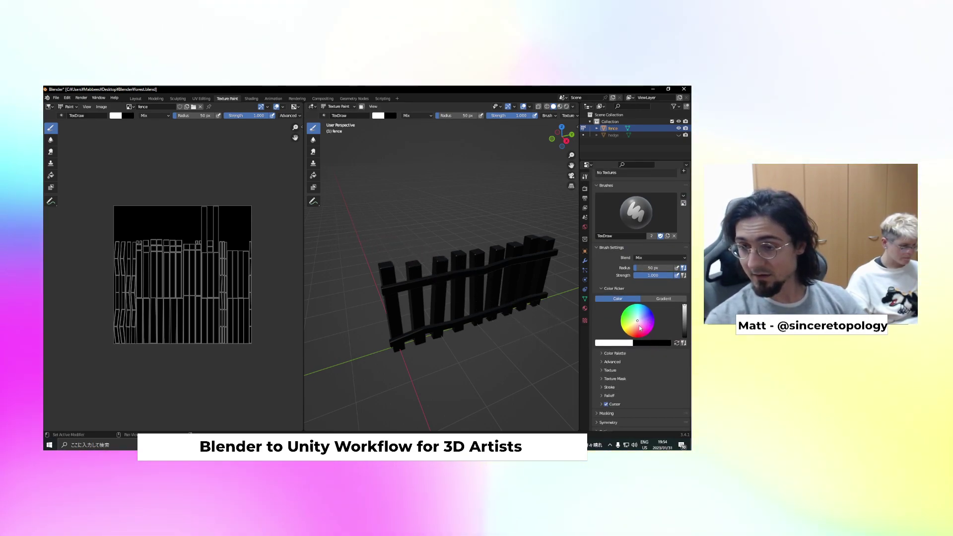
pyautogui.moveTo(639, 328); pyautogui.dragTo(634, 332)
pyautogui.moveTo(684, 306); pyautogui.dragTo(634, 328)
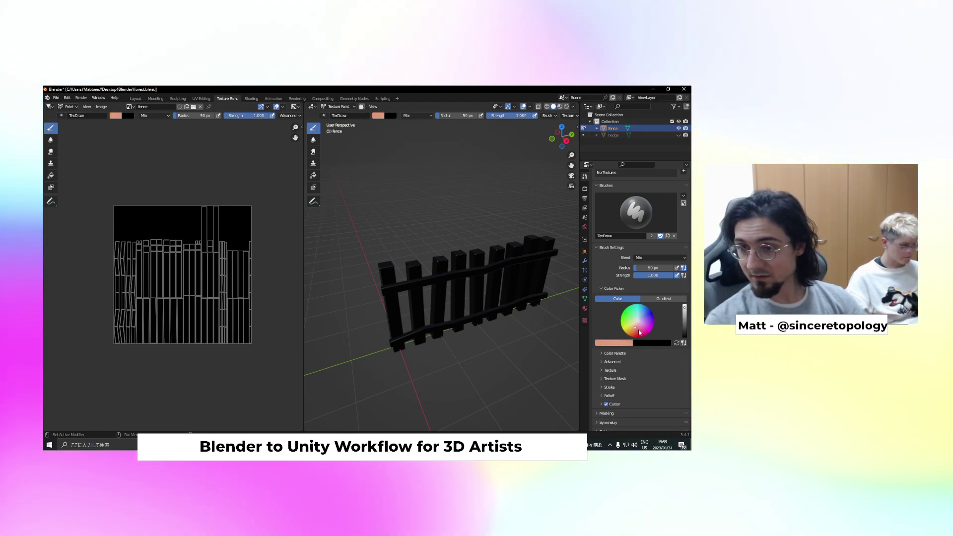
pyautogui.moveTo(636, 328); pyautogui.dragTo(633, 329)
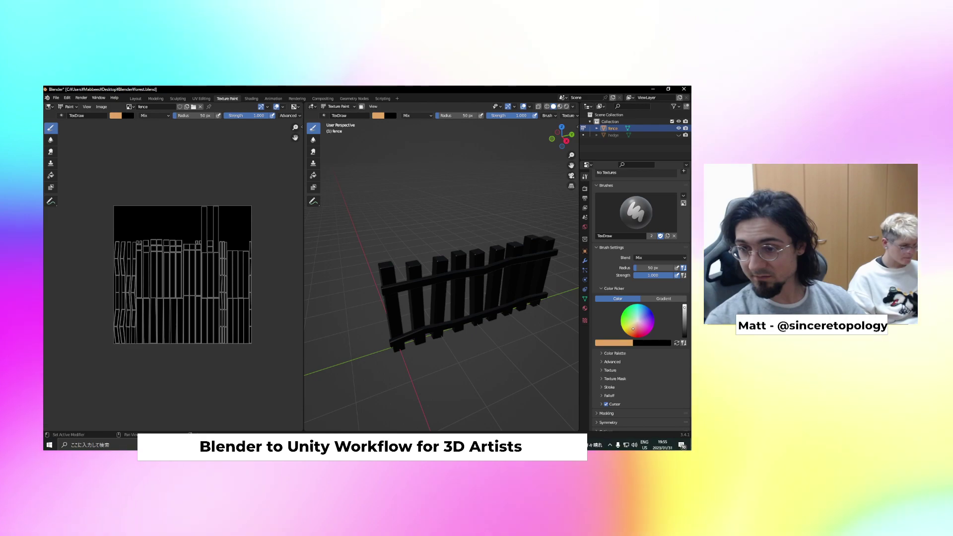
pyautogui.moveTo(634, 329); pyautogui.dragTo(635, 327)
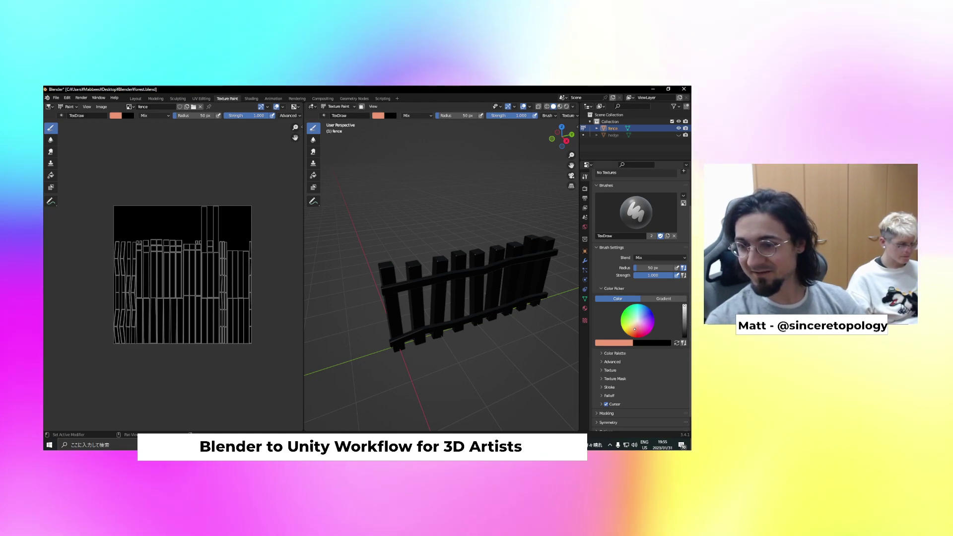
pyautogui.moveTo(639, 327); pyautogui.dragTo(640, 326)
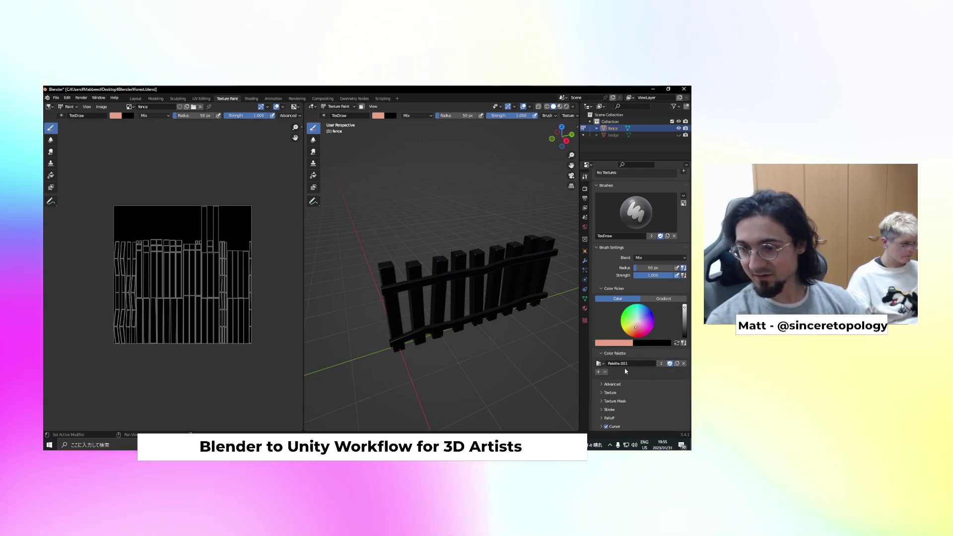
pyautogui.click(598, 371)
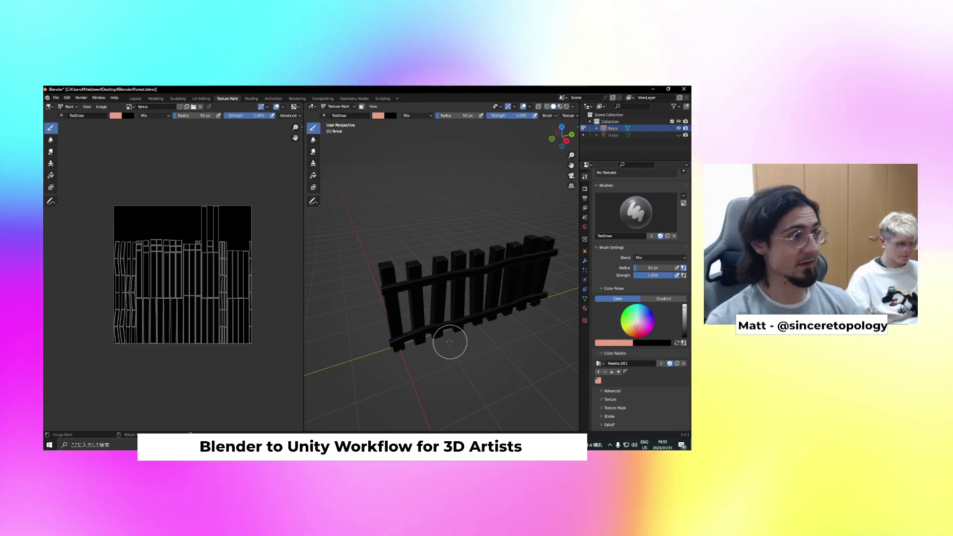
# Fill the fence texture with white and refill it with the salmon palette color using the Fill tool
pyautogui.scroll(-3, 445, 325)
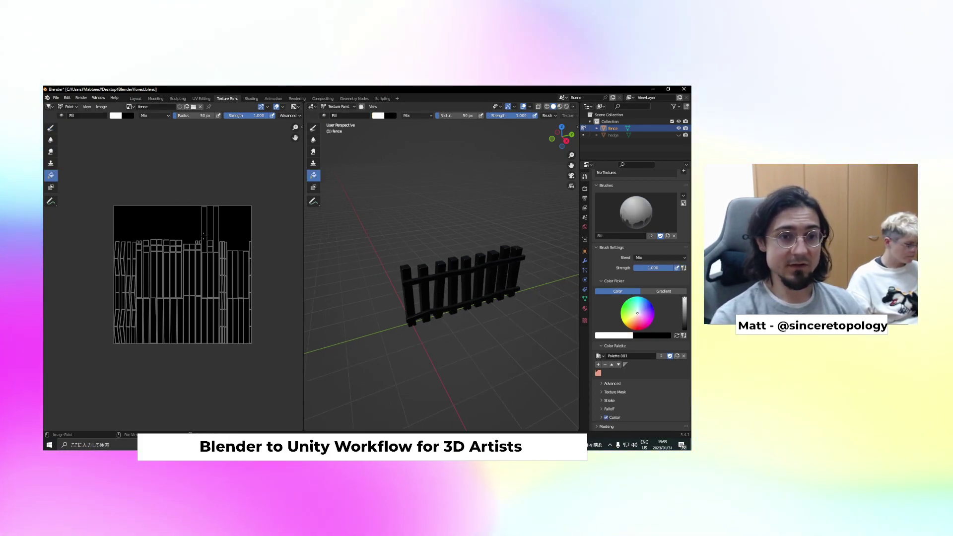
pyautogui.click(178, 227)
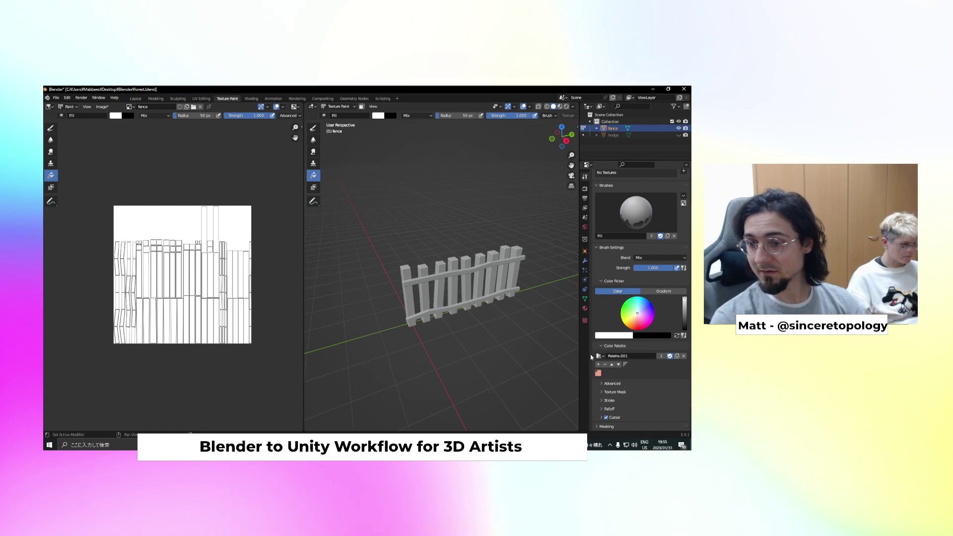
pyautogui.click(598, 372)
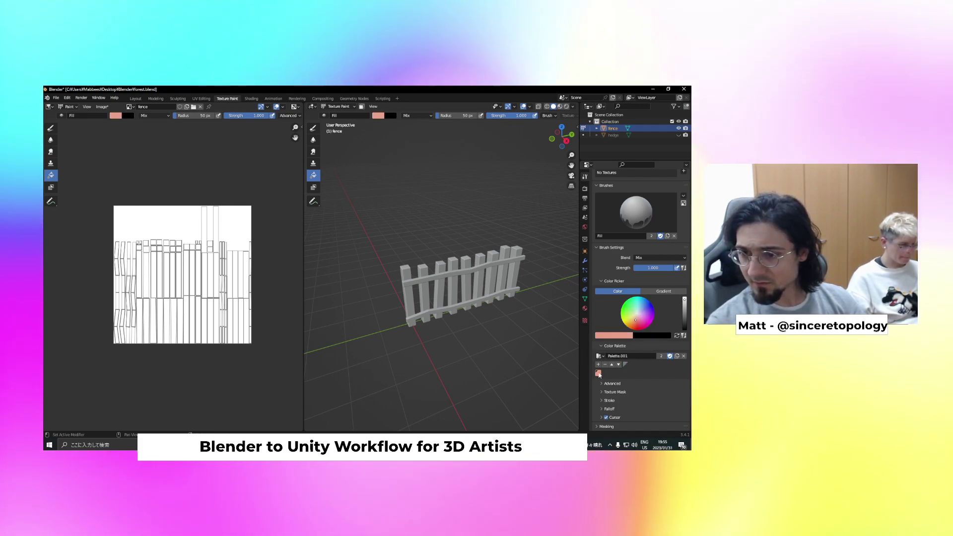
pyautogui.click(165, 215)
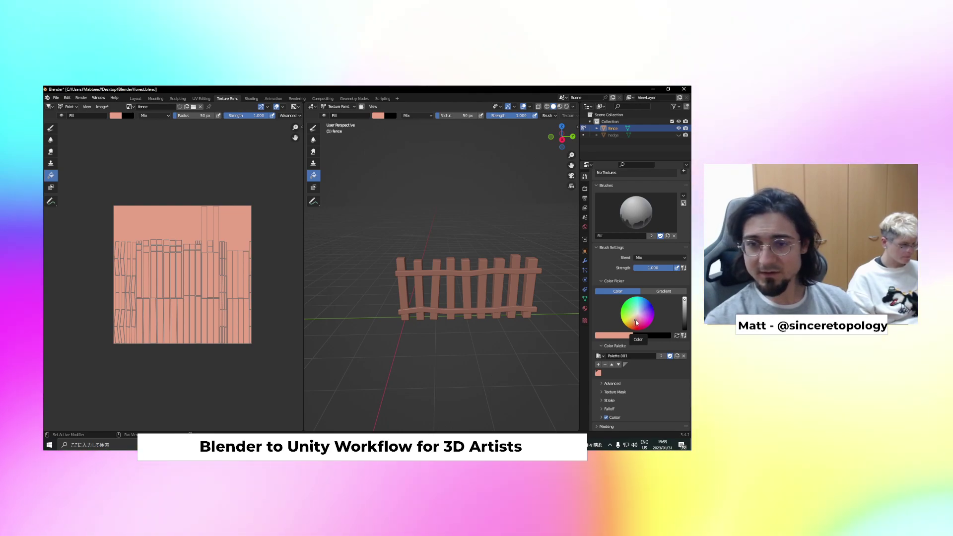
# Fill the fence texture with a light tan, and add the tan and a darker reddish brown to the color palette
pyautogui.scroll(2, 512, 315)
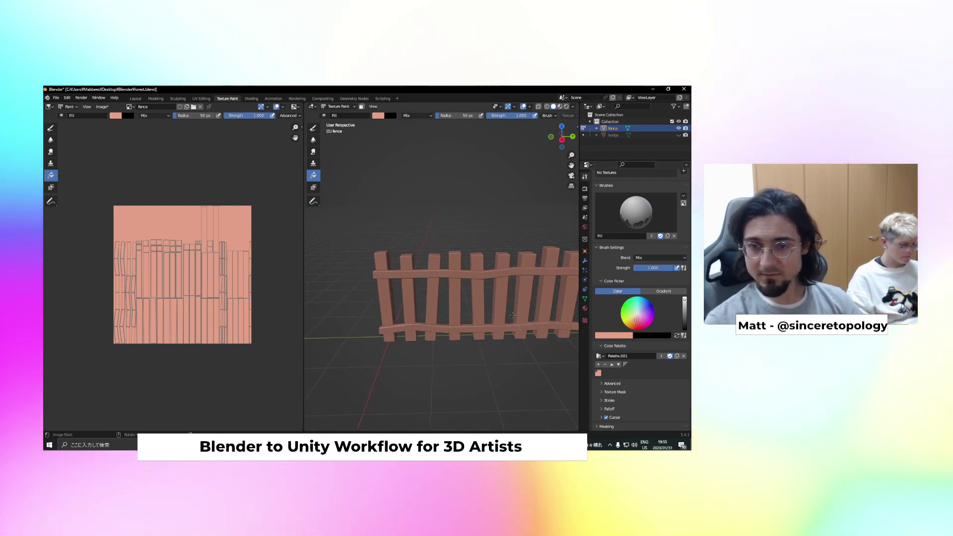
pyautogui.click(633, 320)
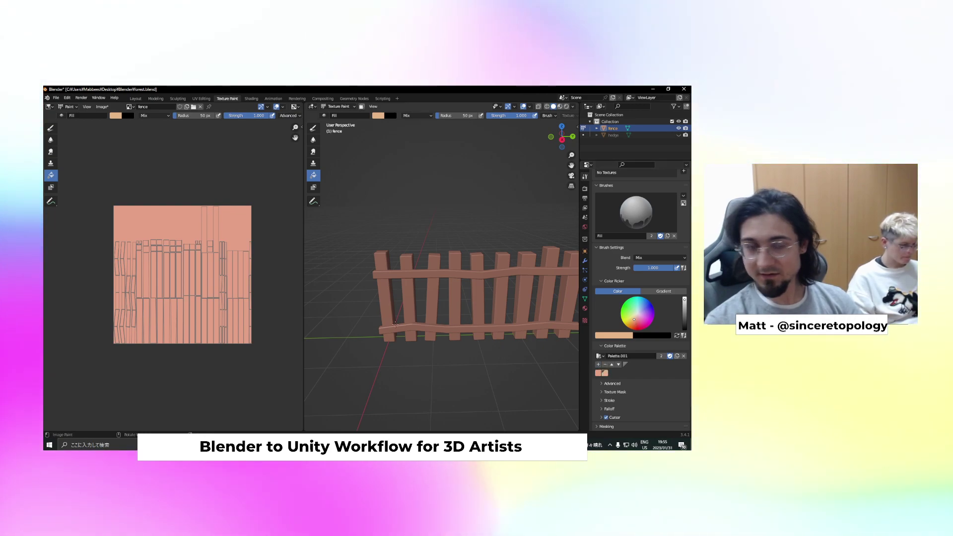
pyautogui.click(179, 221)
pyautogui.click(599, 373)
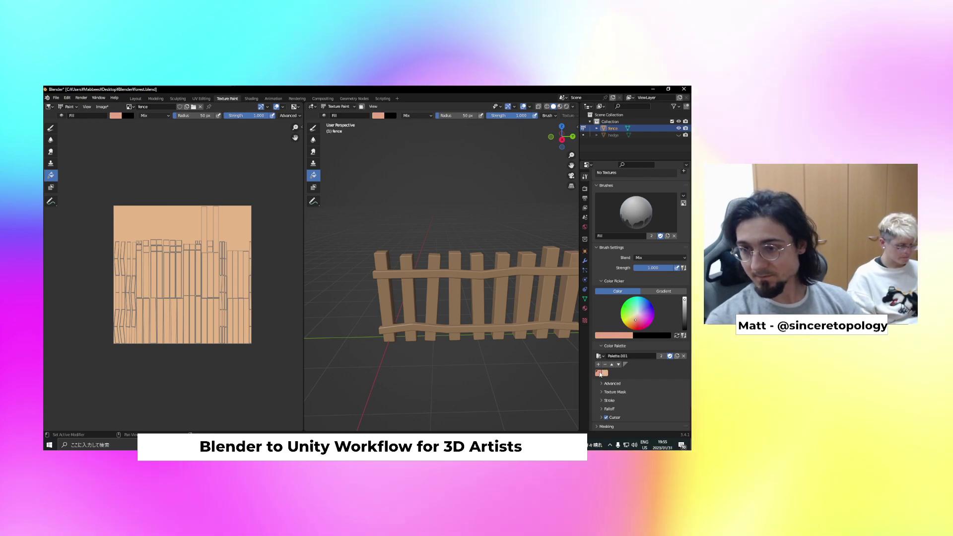
pyautogui.moveTo(684, 302); pyautogui.dragTo(684, 307)
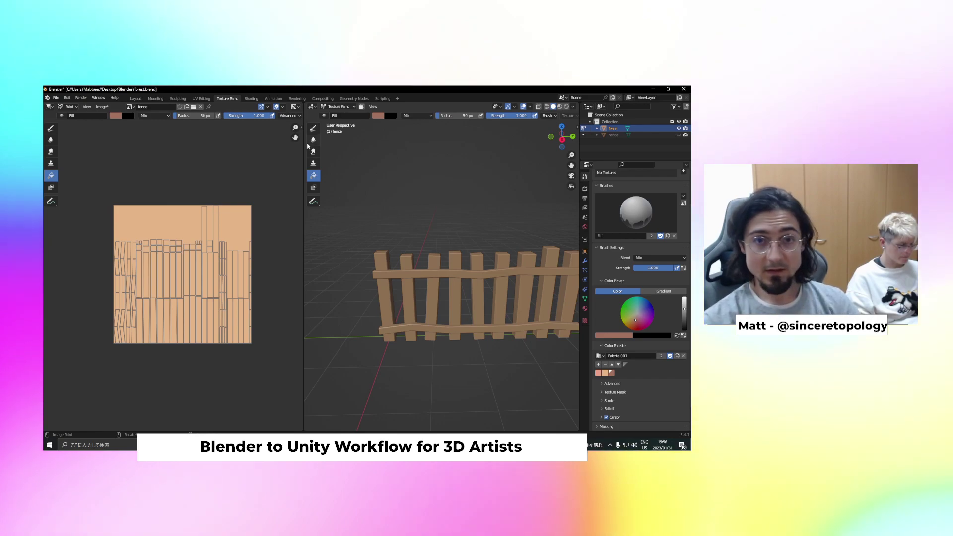
# Try a salmon stroke along the fence's upper rail with the Draw brush at 50 px radius, and undo it
pyautogui.click(313, 127)
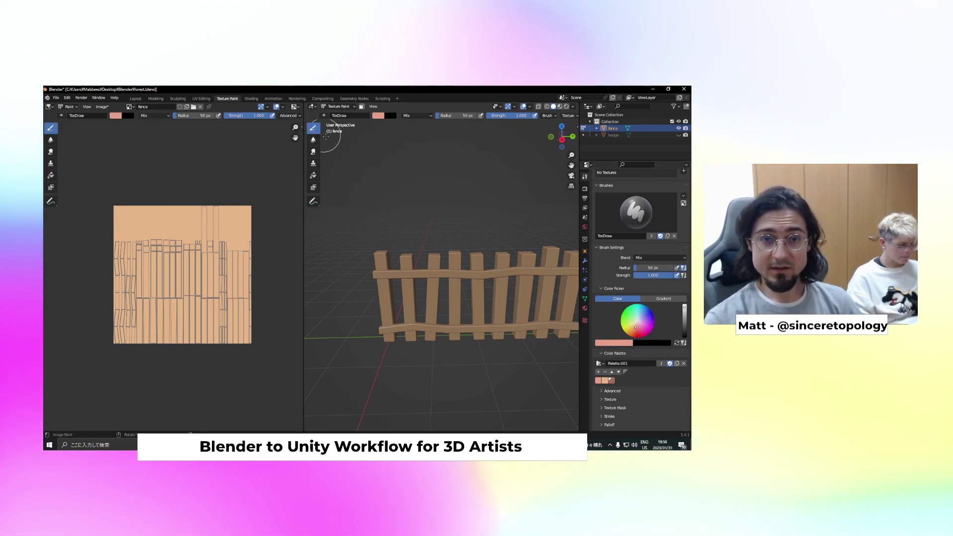
pyautogui.scroll(8, 446, 288)
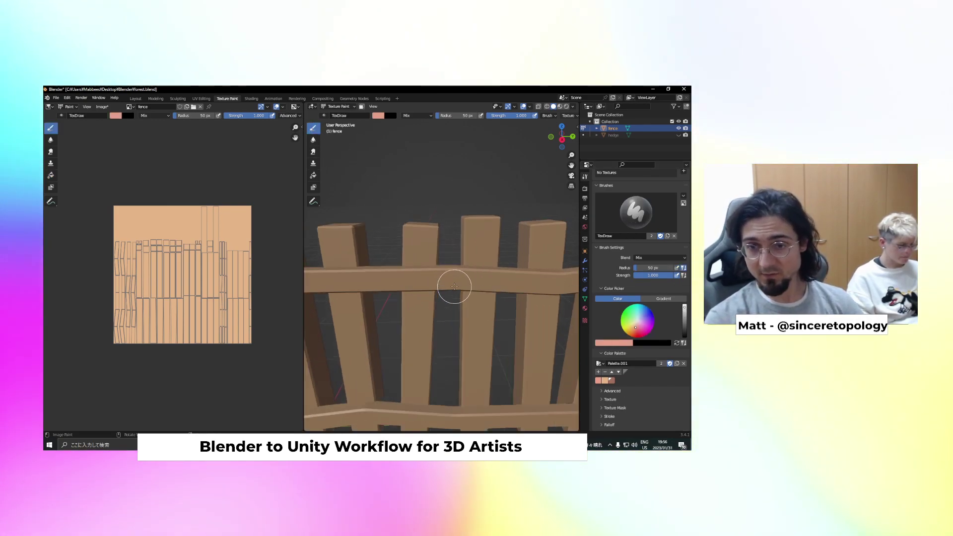
pyautogui.scroll(3, 437, 289)
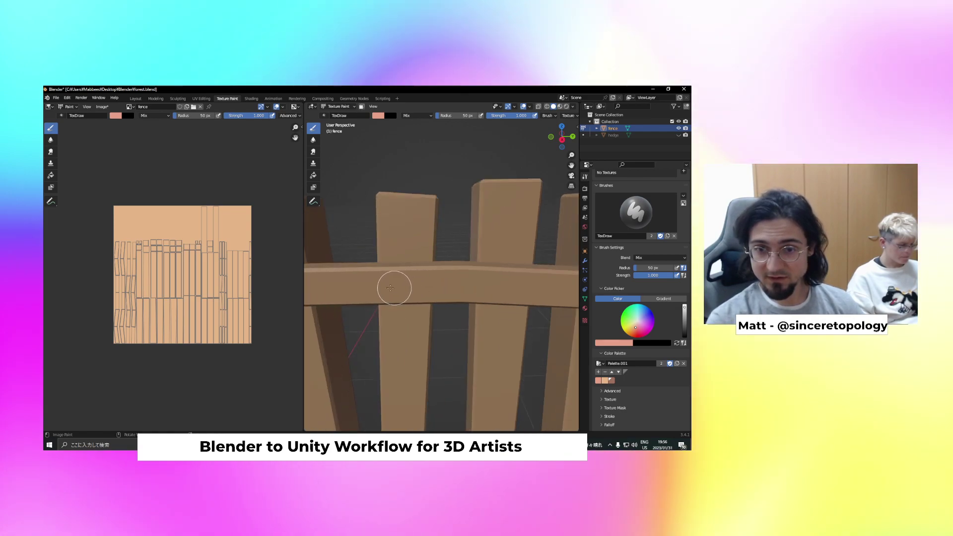
pyautogui.moveTo(371, 286); pyautogui.dragTo(534, 285)
pyautogui.scroll(-3, 448, 304)
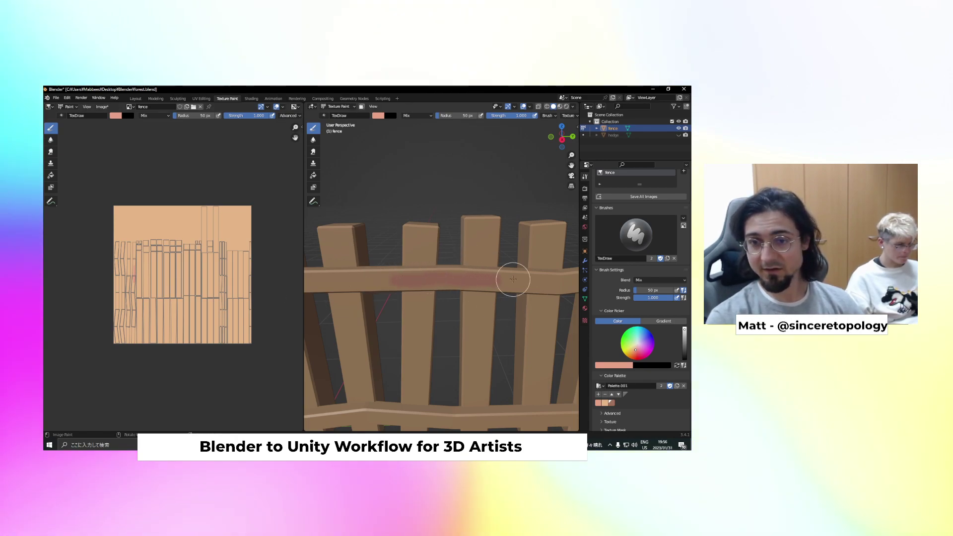
pyautogui.hotkey('ctrl', 'z')
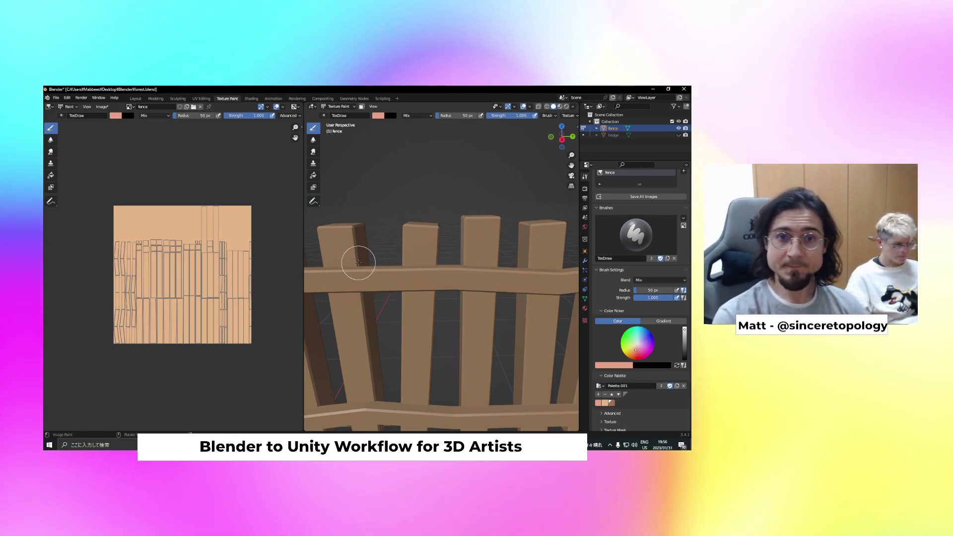
# Reduce the Draw brush radius to 10 px for painting fine wood grain on the fence
pyautogui.scroll(-5, 420, 264)
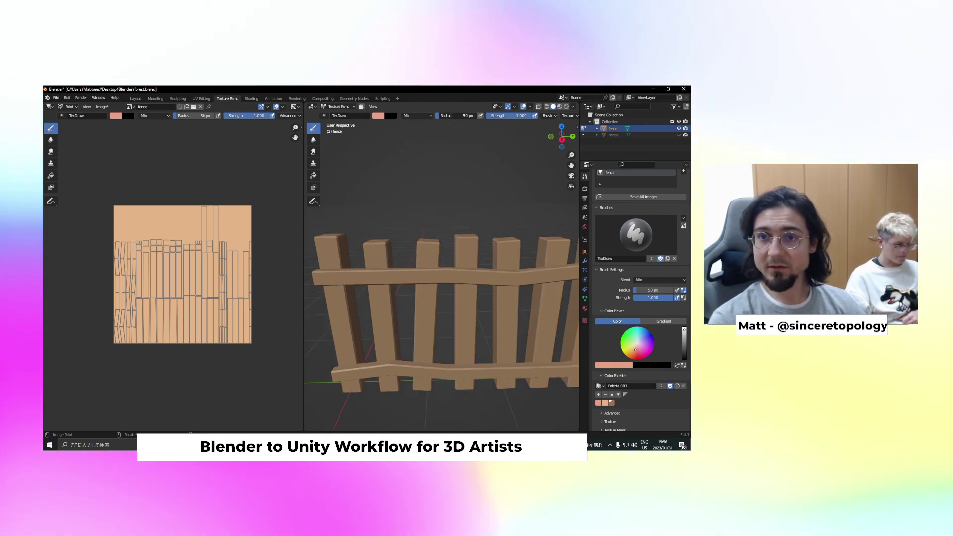
pyautogui.moveTo(455, 116); pyautogui.dragTo(452, 116)
pyautogui.scroll(6, 385, 281)
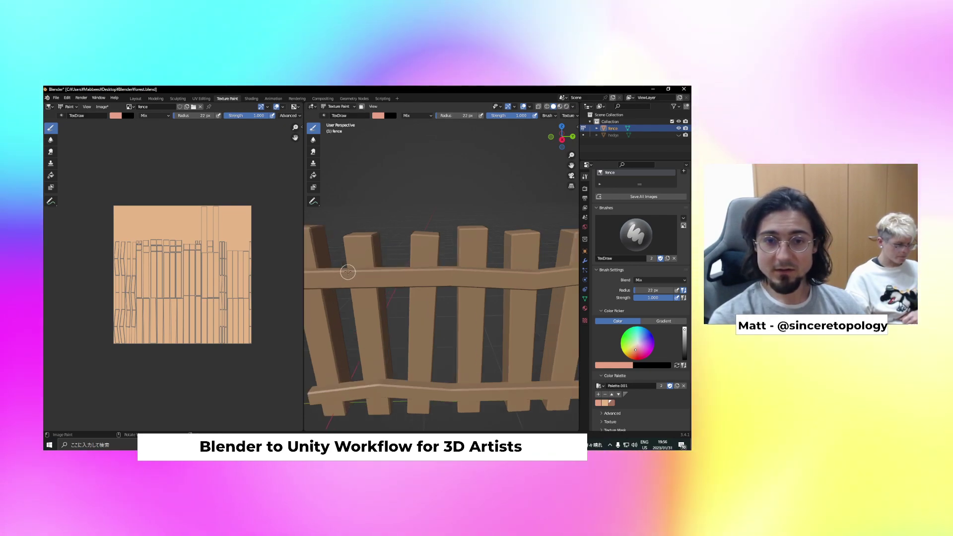
pyautogui.keyDown('shift'); pyautogui.moveTo(476, 277); pyautogui.dragTo(484, 277, button='middle'); pyautogui.keyUp('shift')
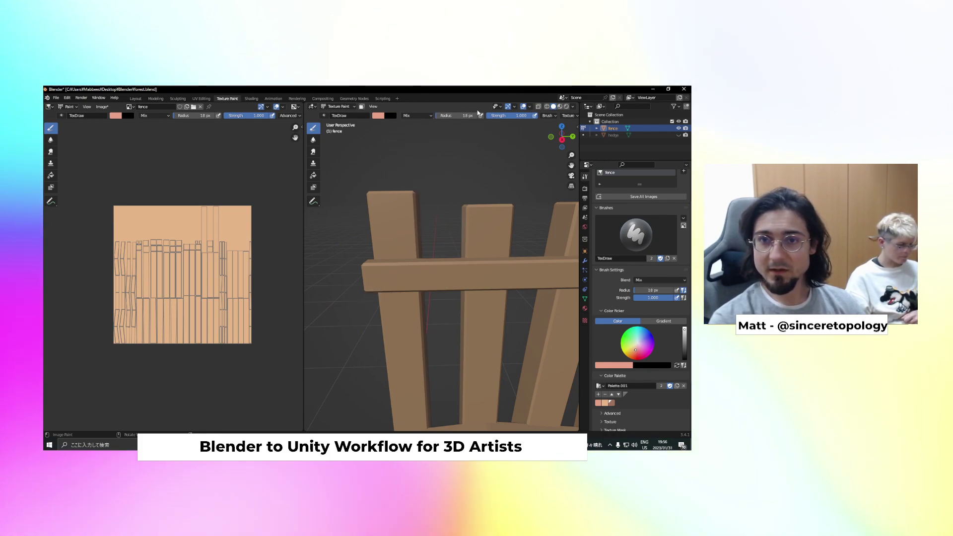
pyautogui.moveTo(468, 115); pyautogui.dragTo(469, 116)
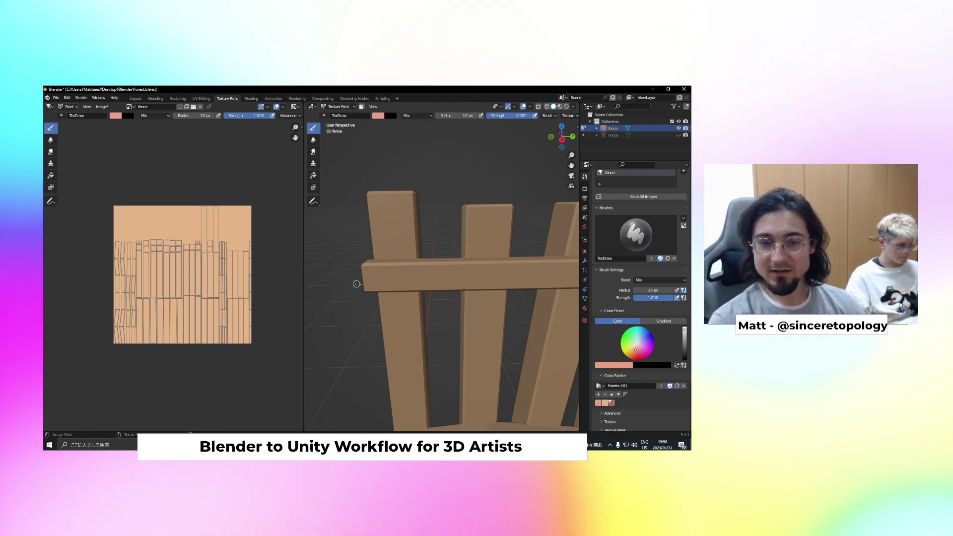
# Paint wavy salmon grain lines along the full length of the fence's upper rail
pyautogui.moveTo(377, 285); pyautogui.dragTo(401, 280)
pyautogui.scroll(-3, 520, 277)
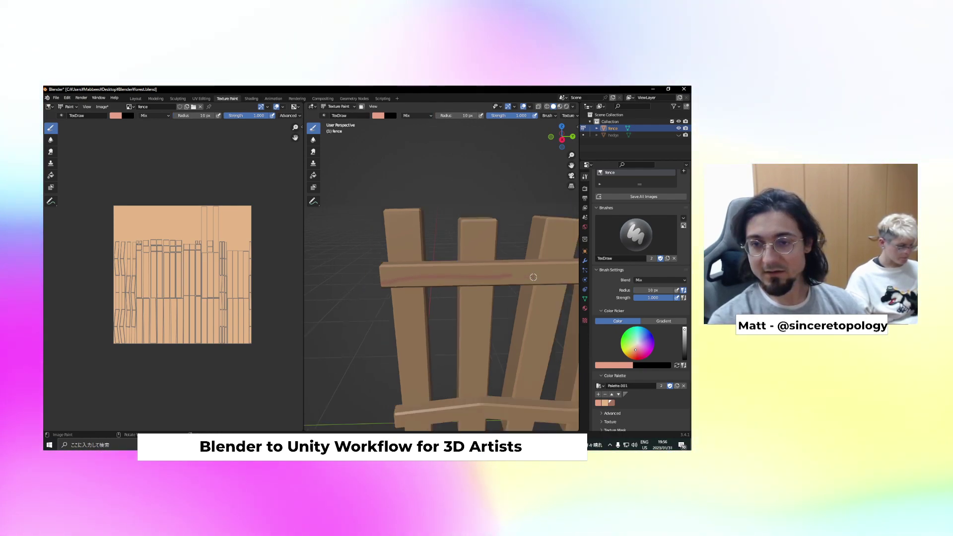
pyautogui.moveTo(496, 266)
pyautogui.mouseDown()
pyautogui.moveTo(400, 274)
pyautogui.moveTo(491, 276)
pyautogui.mouseUp()
pyautogui.keyDown('shift'); pyautogui.moveTo(521, 282); pyautogui.dragTo(351, 286, button='middle'); pyautogui.keyUp('shift')
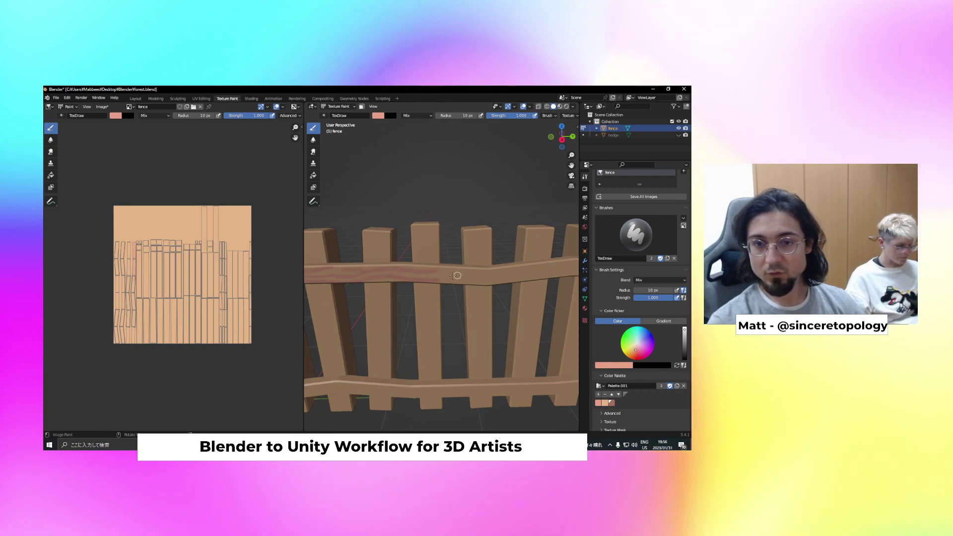
pyautogui.moveTo(449, 277); pyautogui.dragTo(560, 267)
pyautogui.moveTo(560, 267); pyautogui.dragTo(415, 279, button='middle')
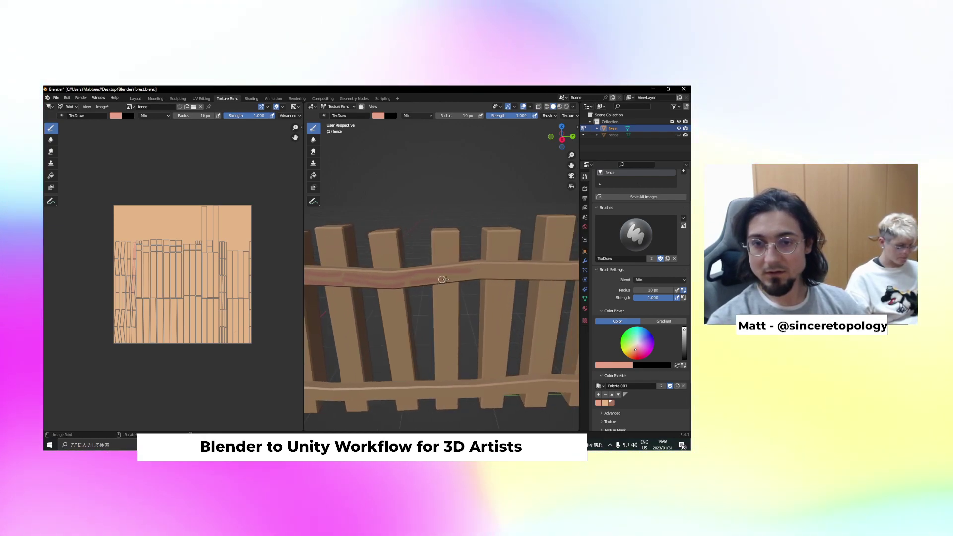
pyautogui.moveTo(507, 268); pyautogui.dragTo(411, 275, button='middle')
pyautogui.moveTo(378, 276); pyautogui.dragTo(495, 274)
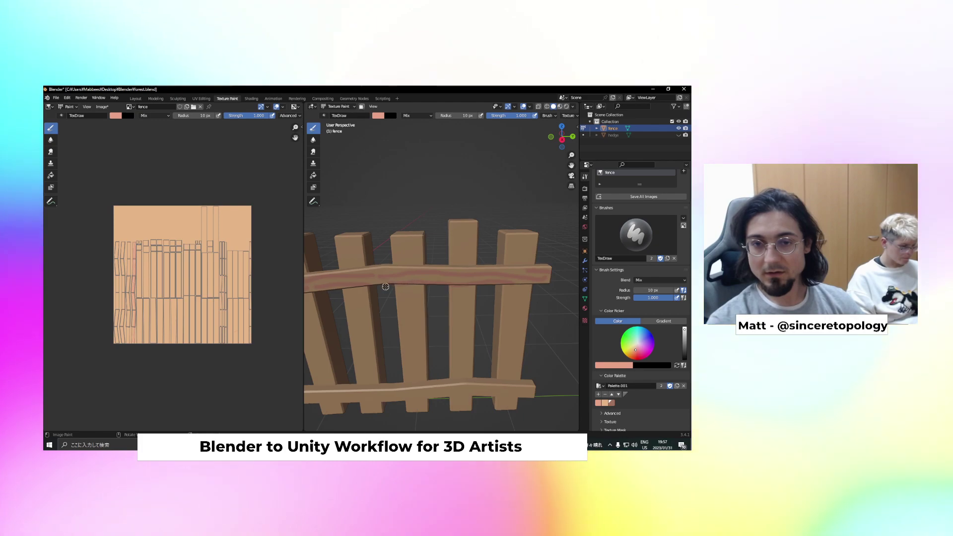
# Paint wavy salmon grain on the tall picket second from the fence's end and on the end picket beside it
pyautogui.scroll(-3, 382, 300)
pyautogui.scroll(-2, 377, 301)
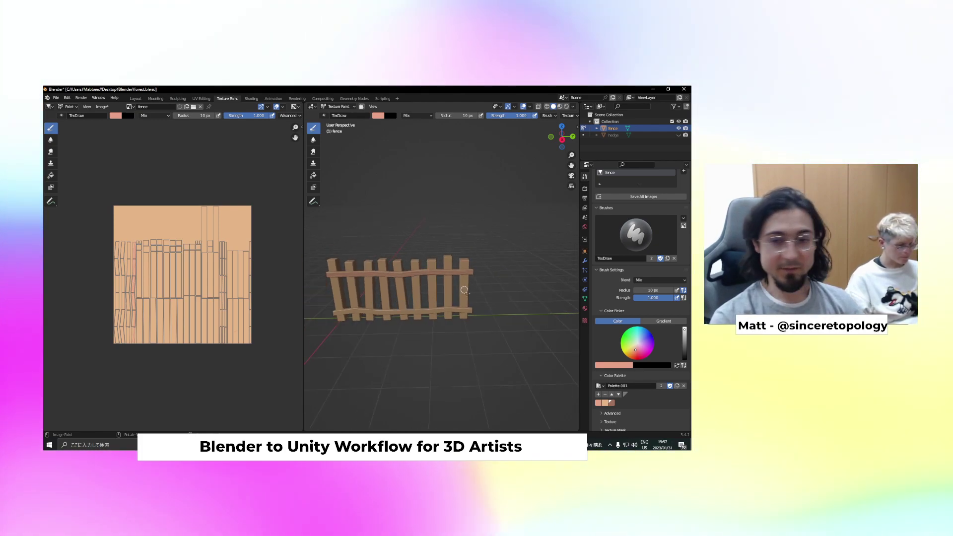
pyautogui.scroll(5, 351, 286)
pyautogui.moveTo(358, 285); pyautogui.dragTo(480, 278, button='middle')
pyautogui.scroll(-5, 481, 278)
pyautogui.moveTo(385, 288); pyautogui.dragTo(403, 273, button='middle')
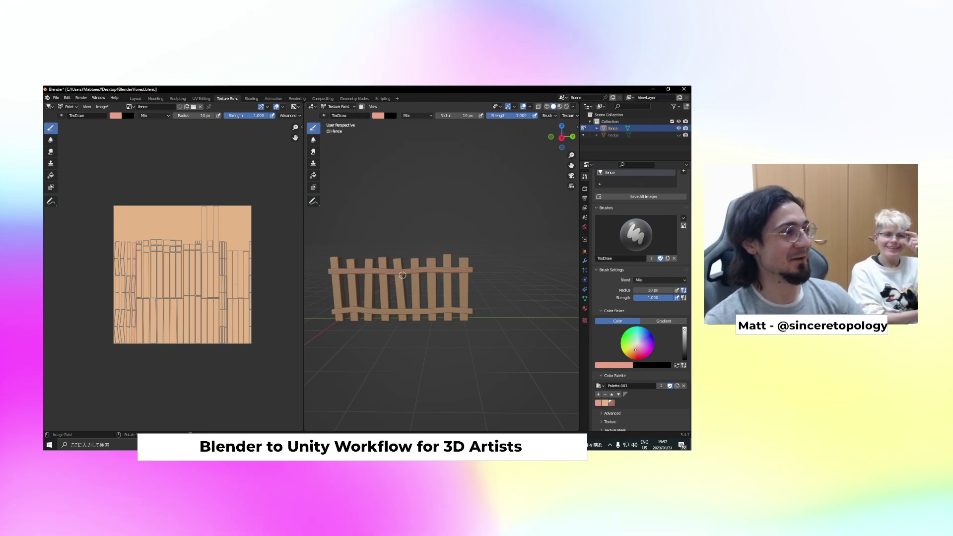
pyautogui.scroll(5, 406, 287)
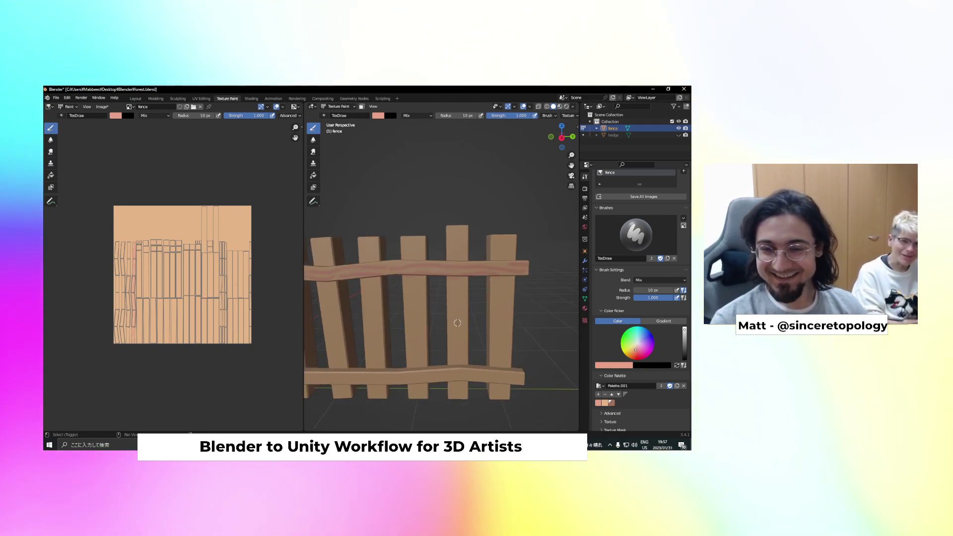
pyautogui.moveTo(512, 240)
pyautogui.mouseDown()
pyautogui.moveTo(506, 325)
pyautogui.moveTo(513, 266)
pyautogui.moveTo(514, 323)
pyautogui.mouseUp()
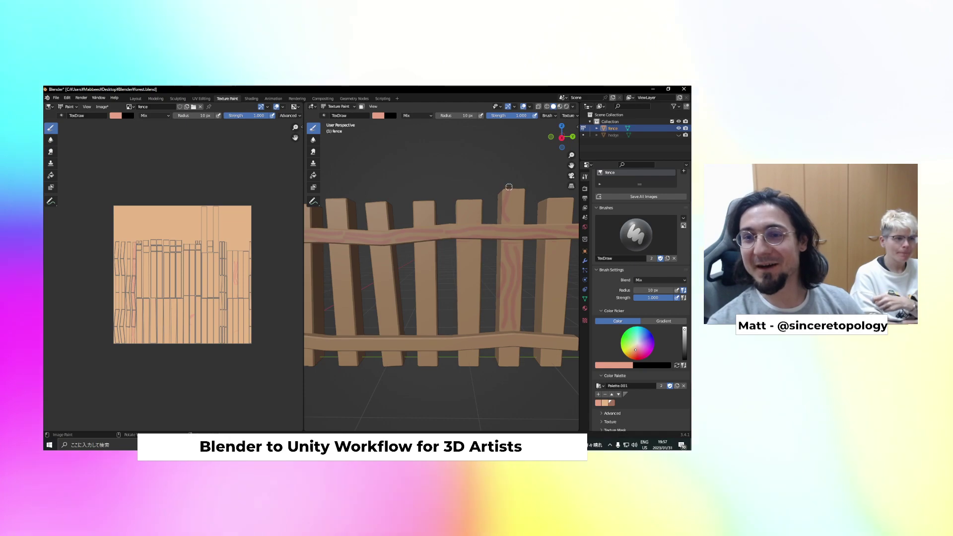
pyautogui.moveTo(506, 192); pyautogui.dragTo(509, 221)
pyautogui.hotkey('ctrl', 'z')
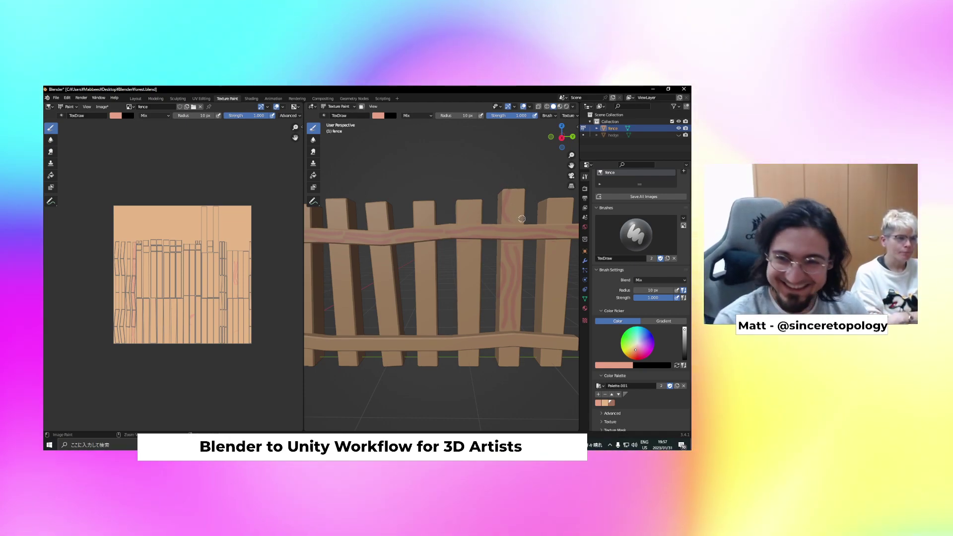
pyautogui.hotkey('ctrl', 'shift', 'z')
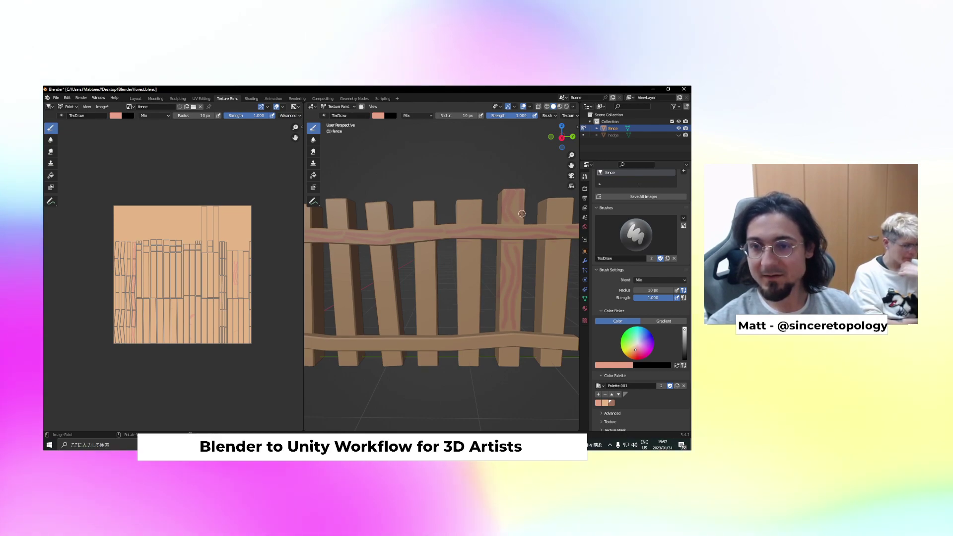
pyautogui.scroll(-4, 507, 236)
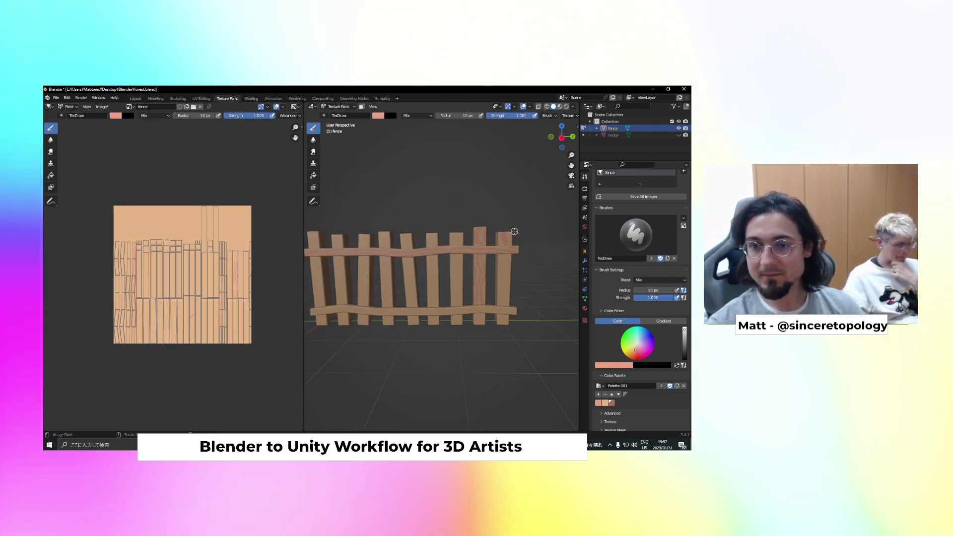
pyautogui.moveTo(508, 278)
pyautogui.mouseDown()
pyautogui.moveTo(506, 257)
pyautogui.moveTo(501, 297)
pyautogui.mouseUp()
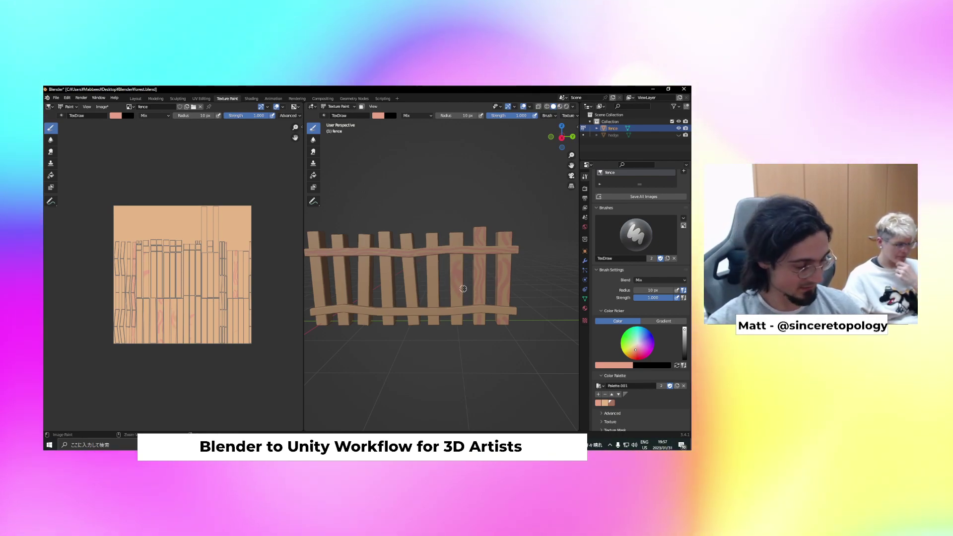
# Undo the strokes on the third picket from the end and repaint it with a knot surrounded by curved grain
pyautogui.scroll(6, 465, 288)
pyautogui.hotkey('ctrl', 'z')
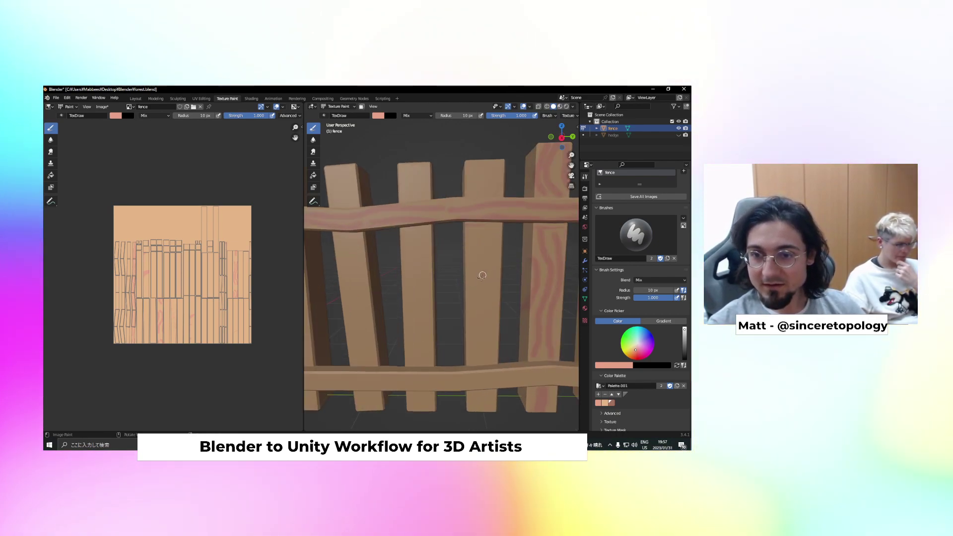
pyautogui.moveTo(488, 275); pyautogui.dragTo(482, 282)
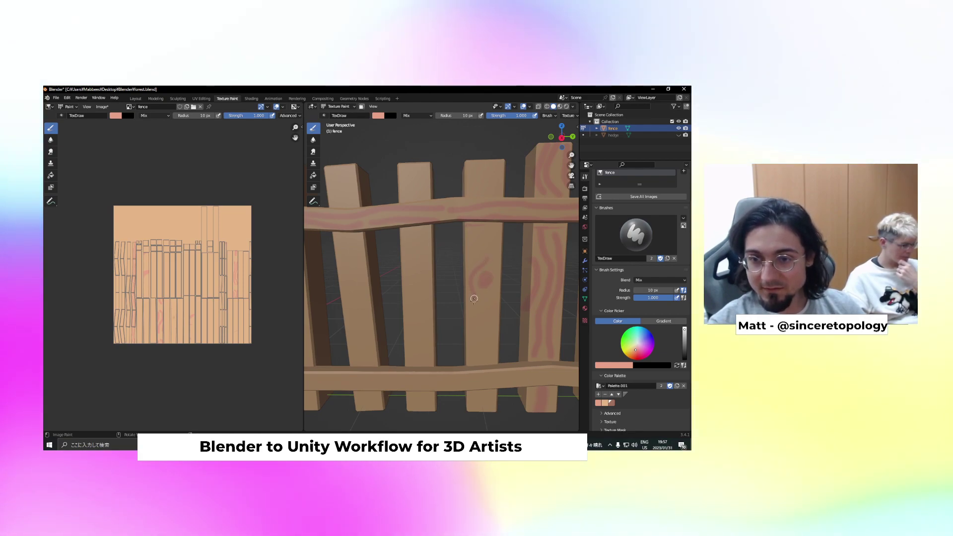
pyautogui.moveTo(495, 265)
pyautogui.mouseDown()
pyautogui.moveTo(468, 353)
pyautogui.moveTo(479, 361)
pyautogui.mouseUp()
pyautogui.moveTo(496, 307); pyautogui.dragTo(487, 340)
pyautogui.scroll(-3, 486, 340)
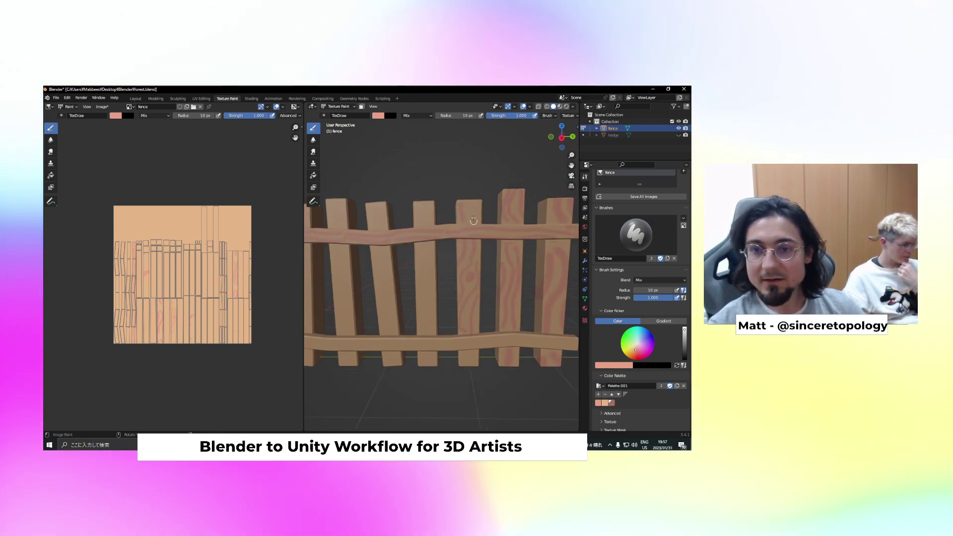
# Paint salmon wood grain on the front faces of the fence's remaining pickets
pyautogui.scroll(-1, 436, 216)
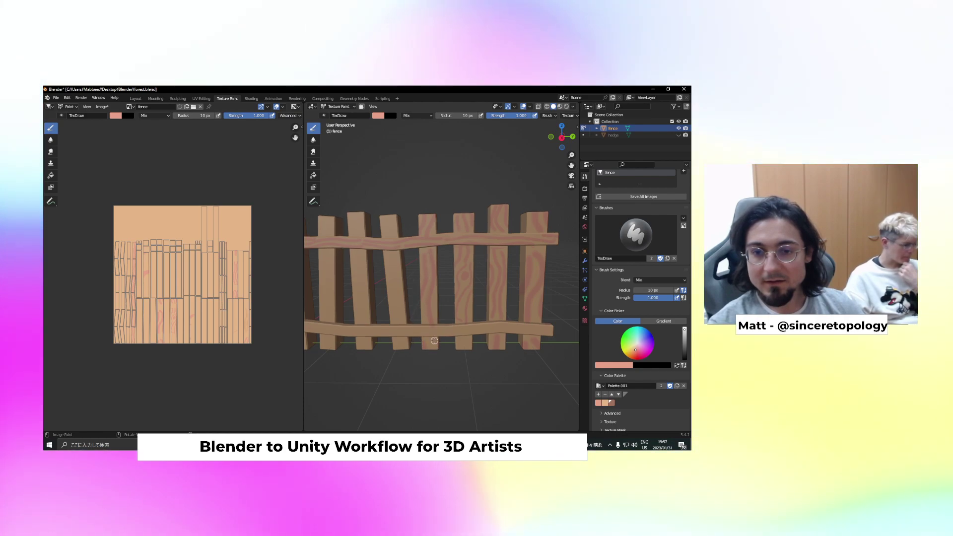
pyautogui.scroll(-2, 446, 348)
pyautogui.keyDown('shift'); pyautogui.moveTo(446, 348); pyautogui.dragTo(499, 350, button='middle'); pyautogui.keyUp('shift')
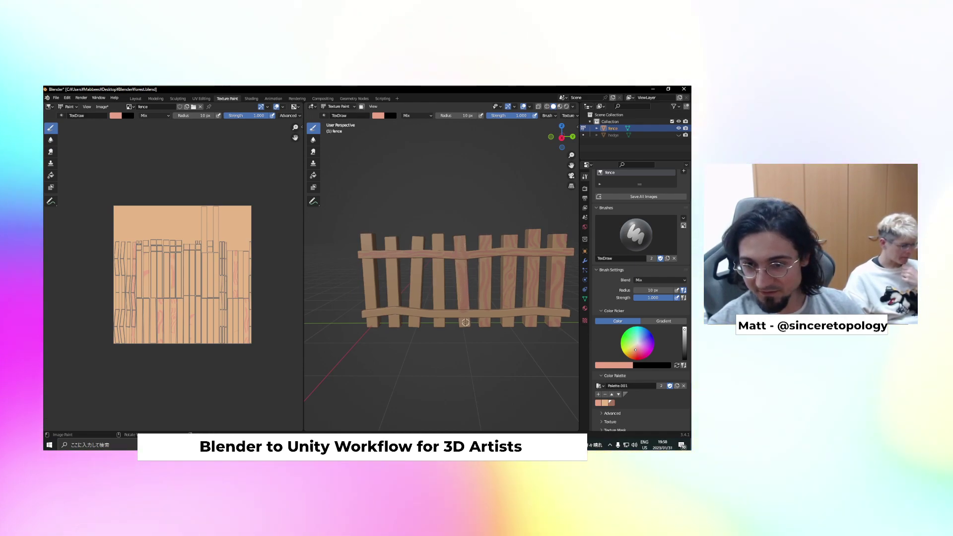
pyautogui.scroll(2, 466, 321)
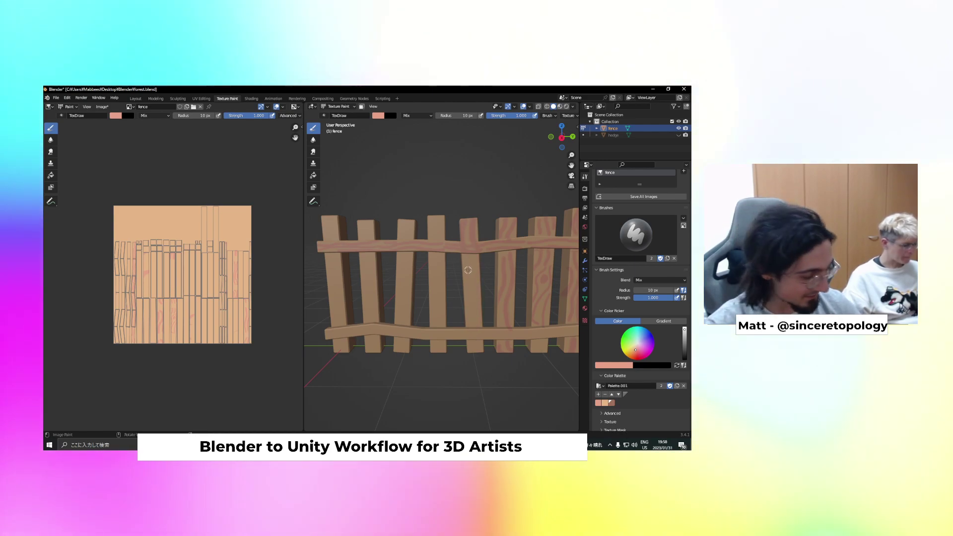
pyautogui.moveTo(464, 220); pyautogui.dragTo(466, 294)
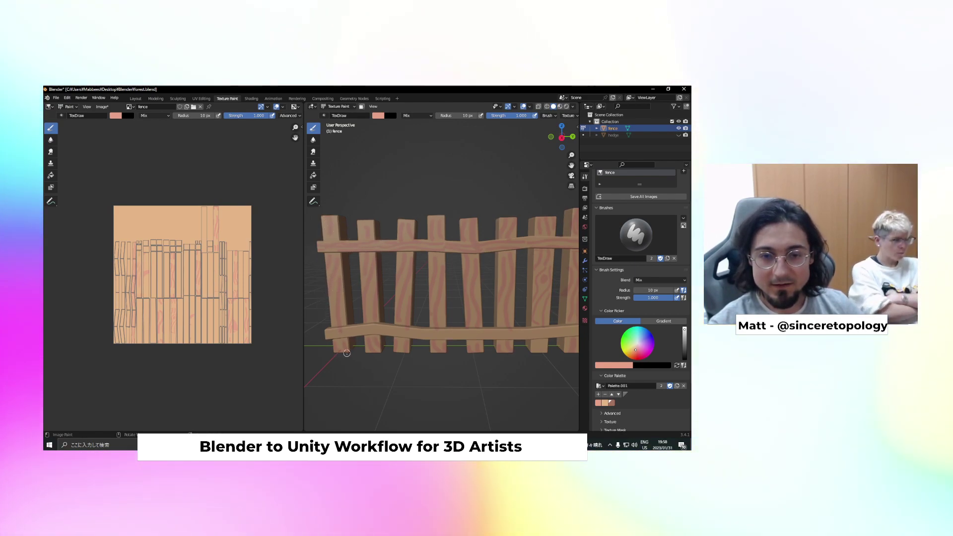
# Paint wavy salmon grain lines along the fence's lower rail
pyautogui.scroll(-3, 362, 321)
pyautogui.scroll(3, 502, 300)
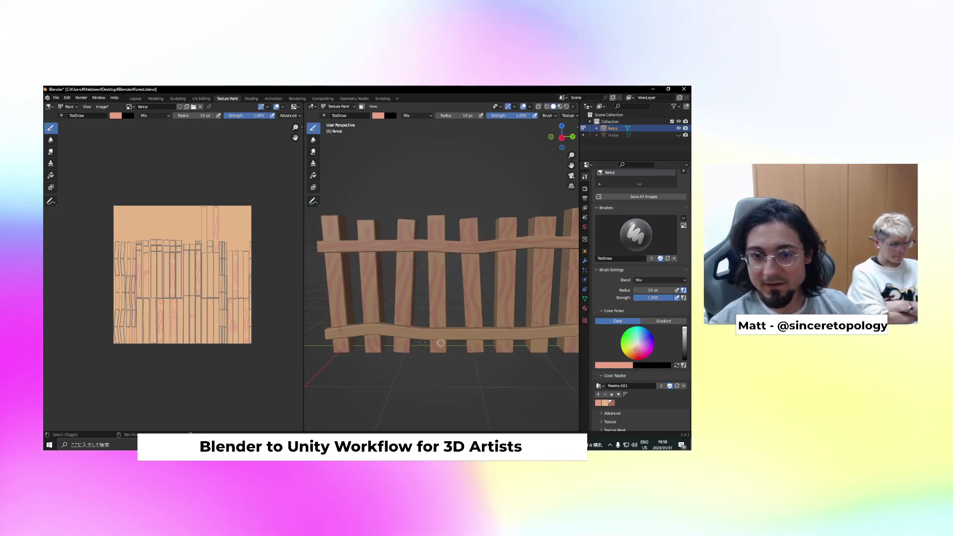
pyautogui.moveTo(360, 333); pyautogui.dragTo(537, 290, button='middle')
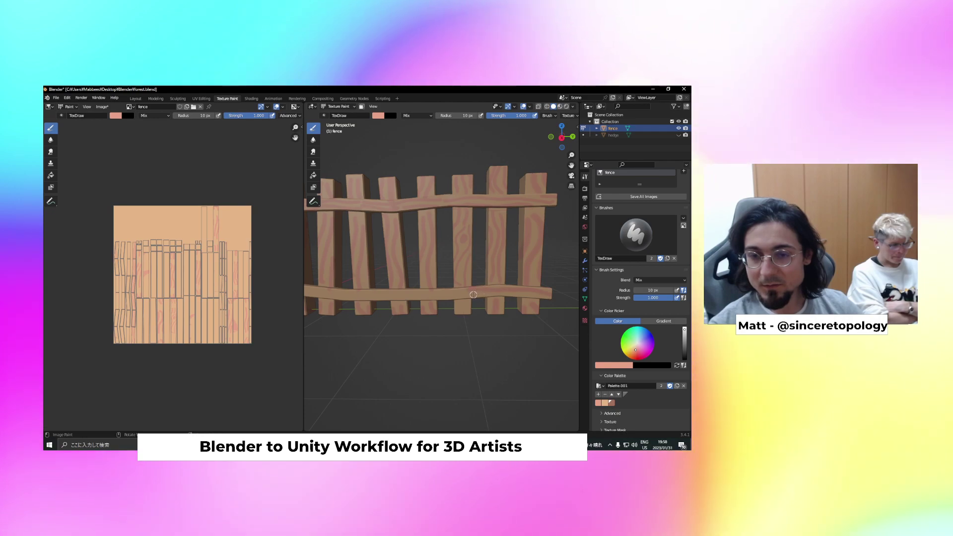
pyautogui.moveTo(422, 291); pyautogui.dragTo(415, 302, button='middle')
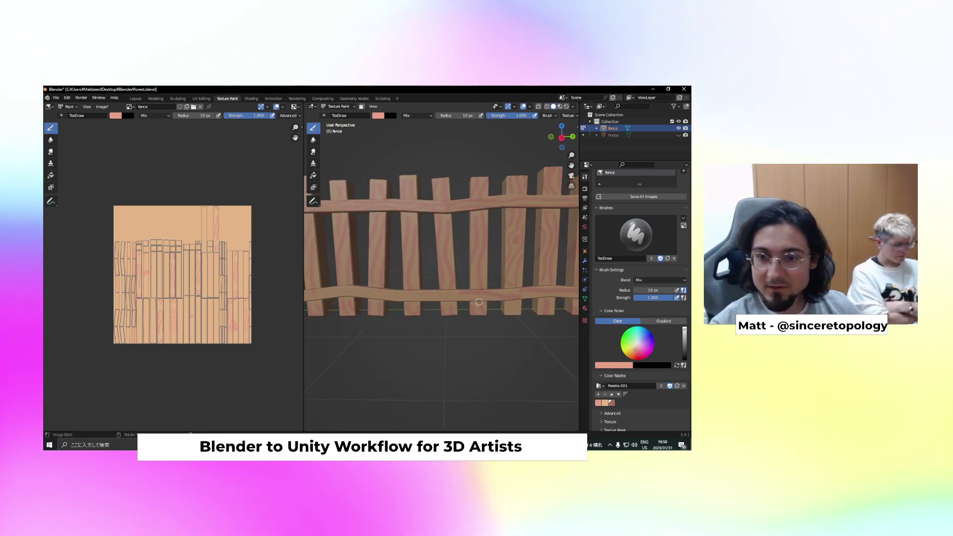
pyautogui.moveTo(415, 295); pyautogui.dragTo(498, 315, button='middle')
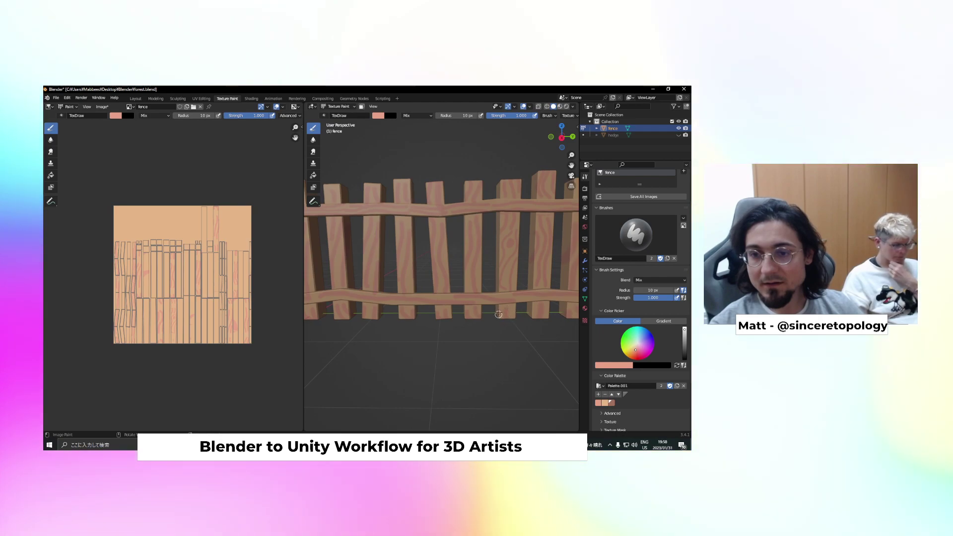
# Save the painted fence texture image and the forest.blend project
pyautogui.scroll(-4, 510, 309)
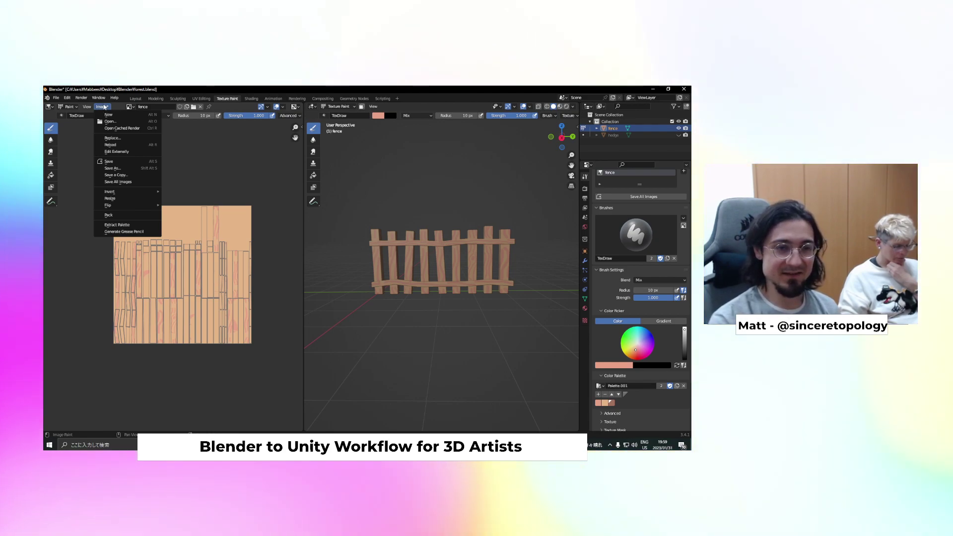
pyautogui.click(108, 108)
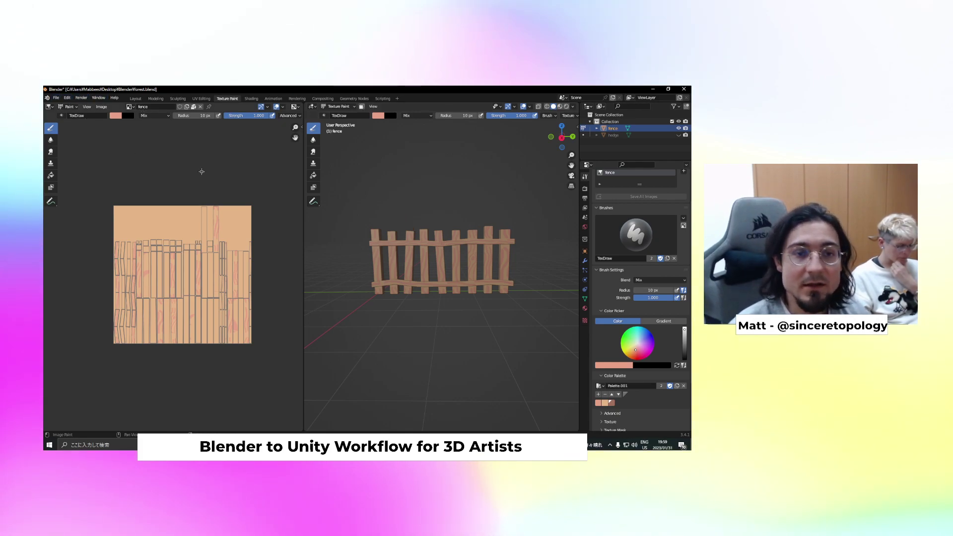
pyautogui.hotkey('ctrl', 's')
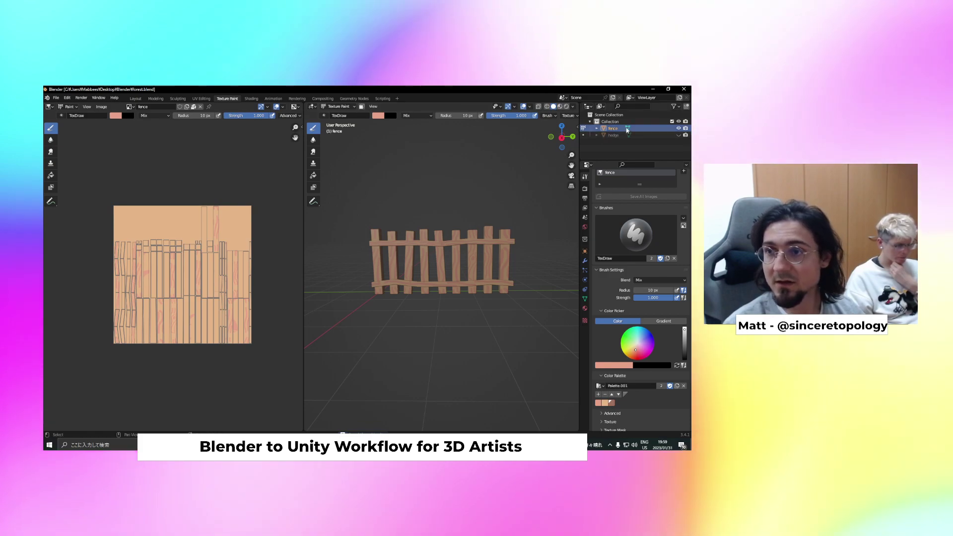
pyautogui.click(56, 98)
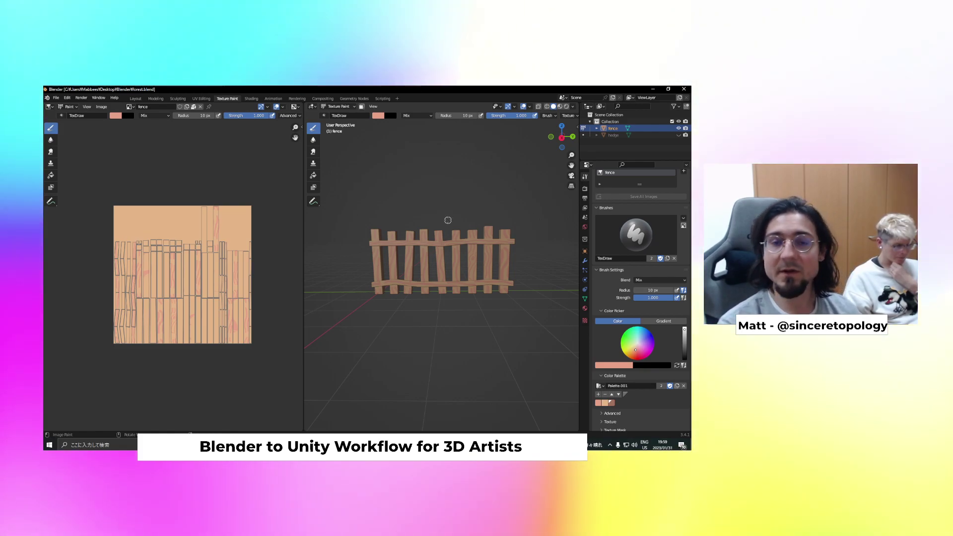
# Switch to the Layout workspace and show the Screencast Keys settings beside the 3D view
pyautogui.click(135, 99)
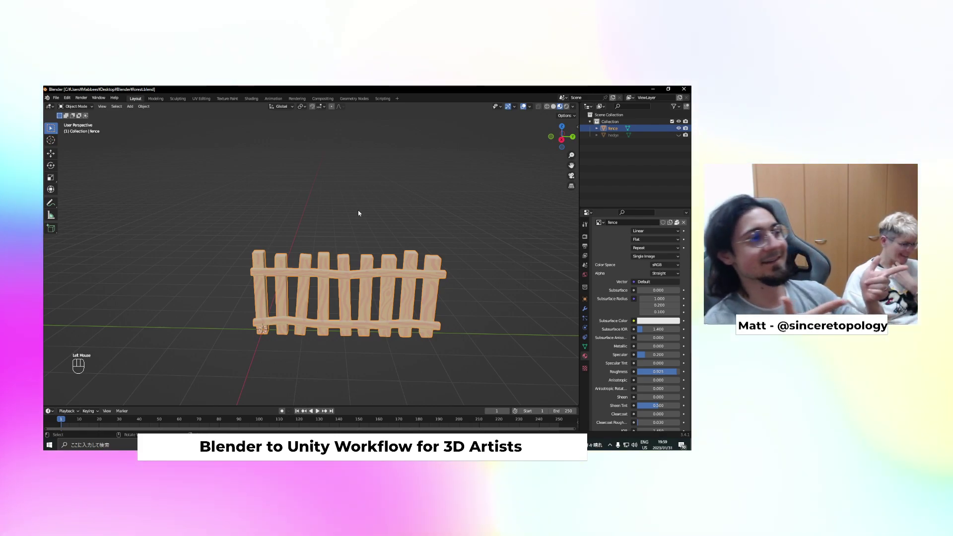
pyautogui.click(487, 207)
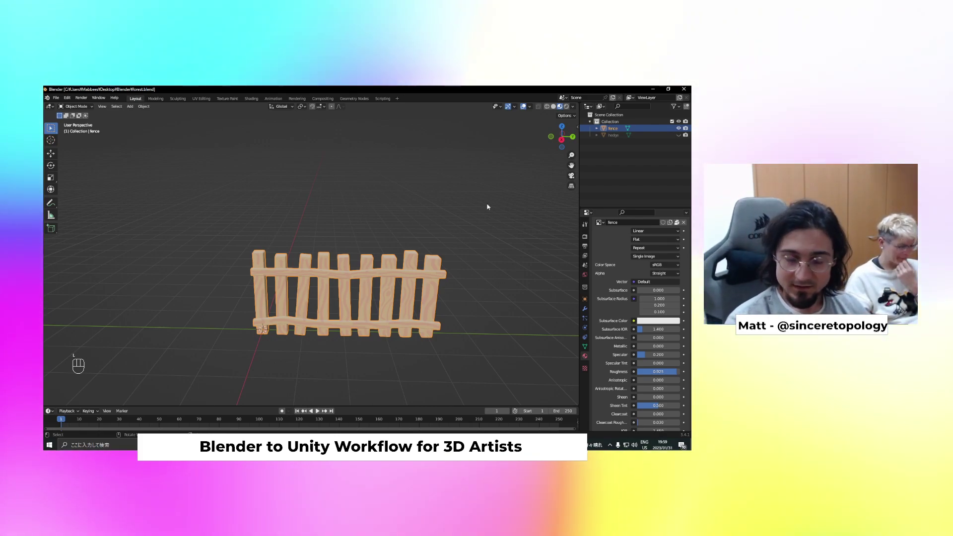
pyautogui.press('n')
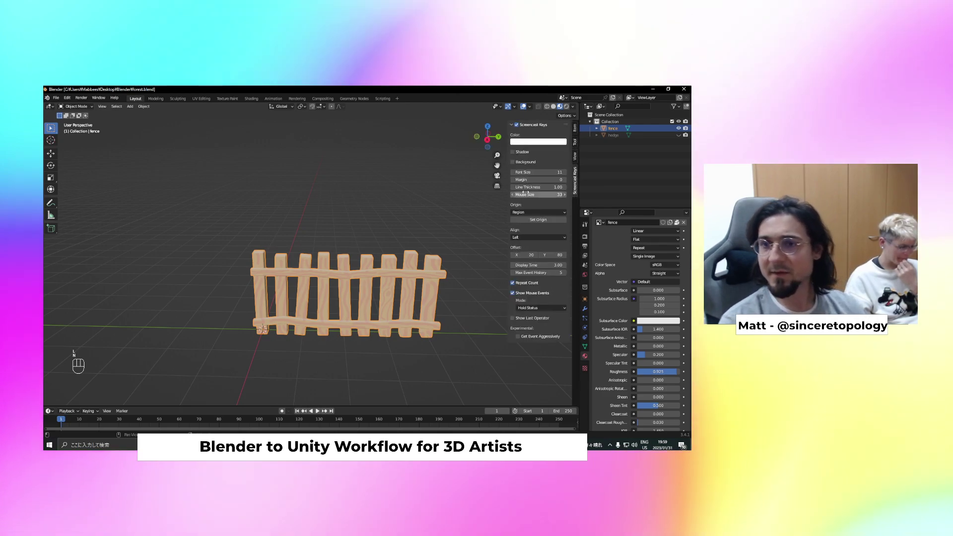
pyautogui.press('n')
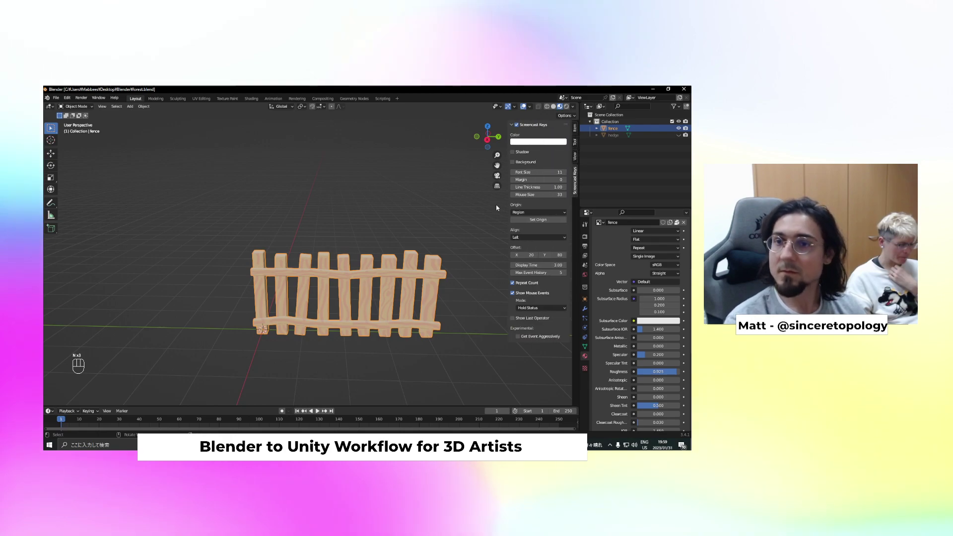
# Show the fence's transform values beside the 3D view and scale the fence uniformly to about 0.724
pyautogui.click(575, 158)
pyautogui.click(575, 143)
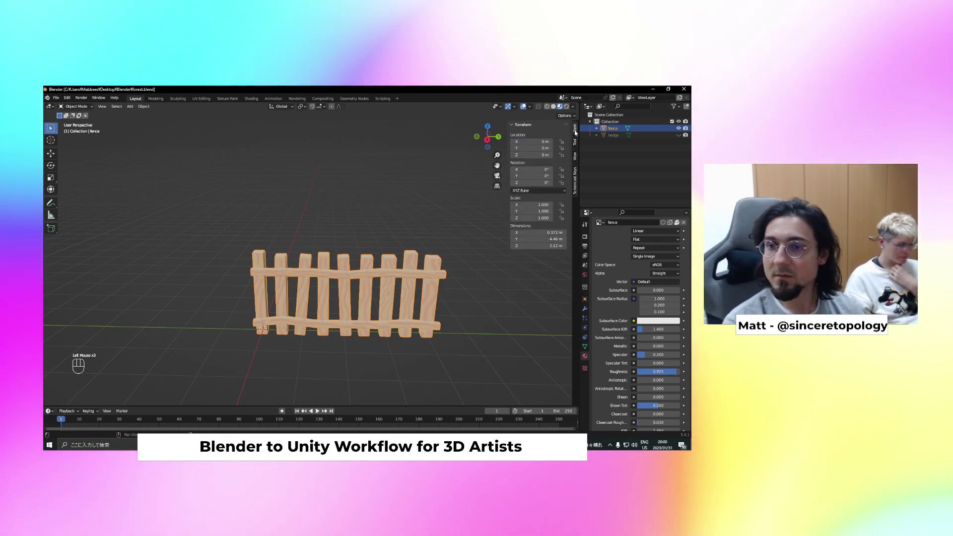
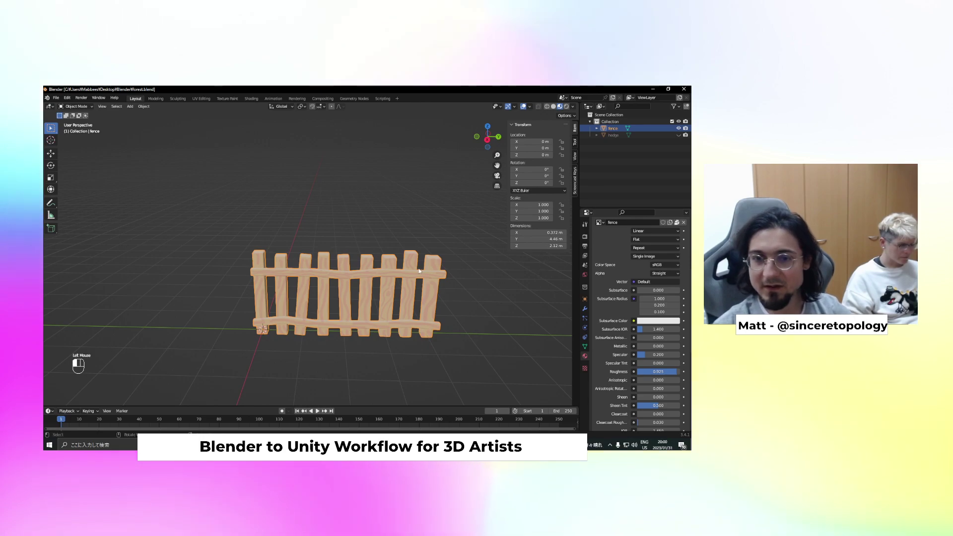
pyautogui.press('s')
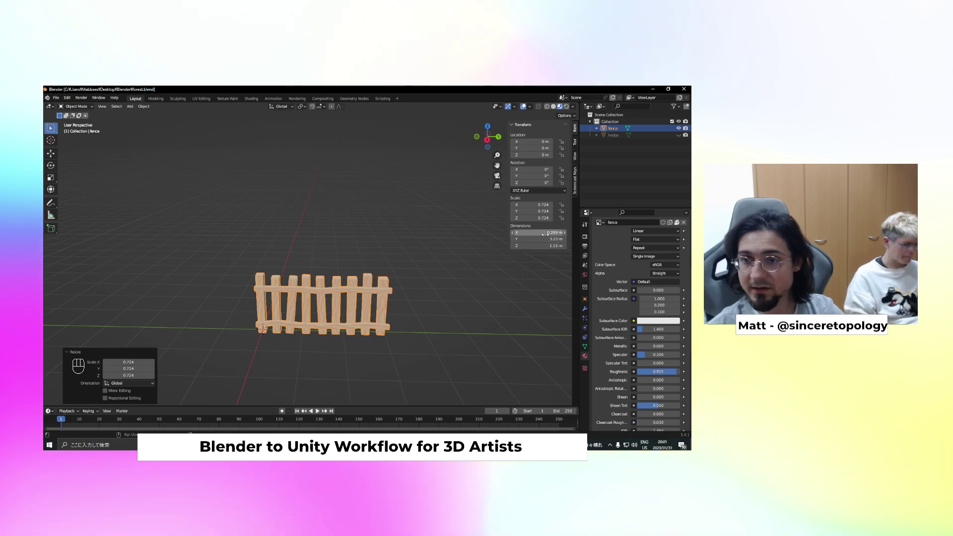
pyautogui.scroll(2, 403, 296)
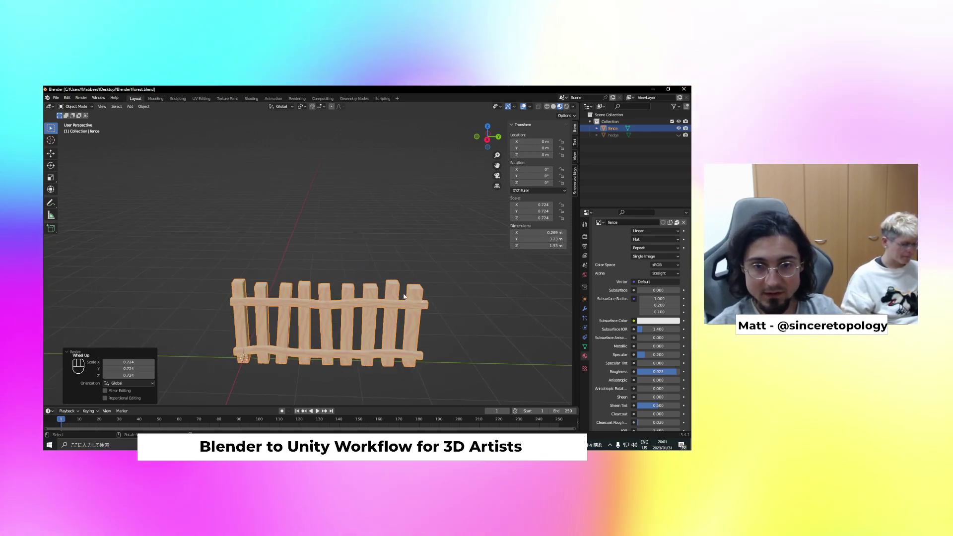
pyautogui.scroll(1, 404, 296)
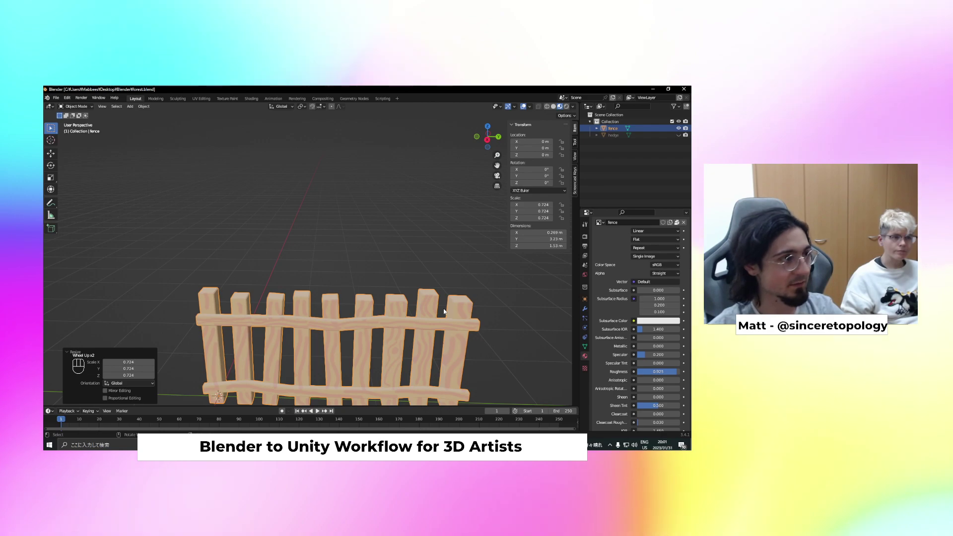
pyautogui.scroll(-3, 443, 311)
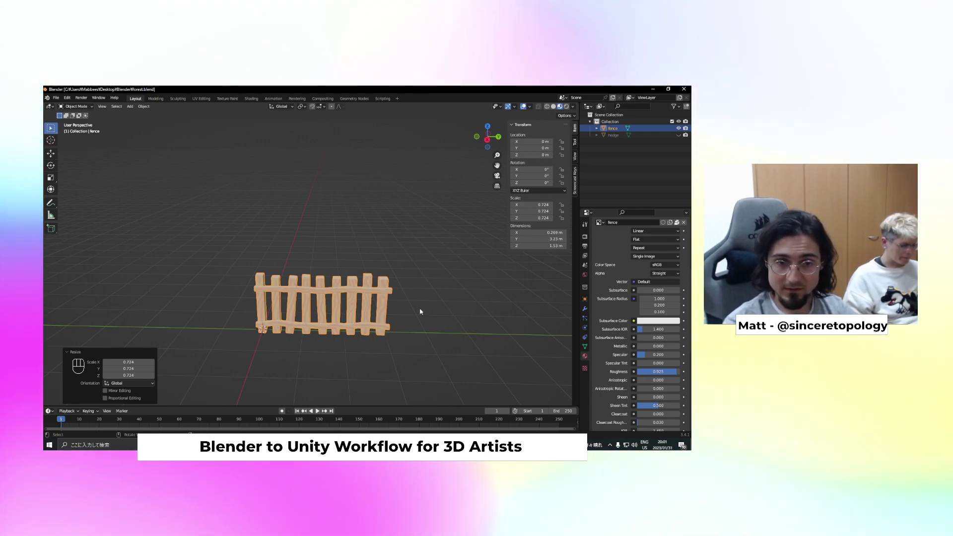
# Move the fence mesh -1.4 m along Y in Edit Mode to centre it on its origin, then save the project from Object Mode
pyautogui.press('Tab')
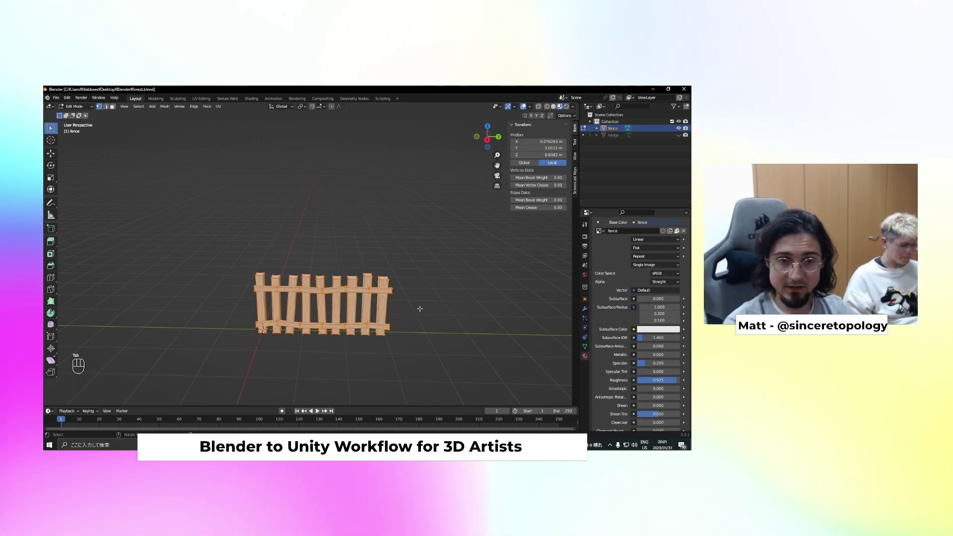
pyautogui.press('g')
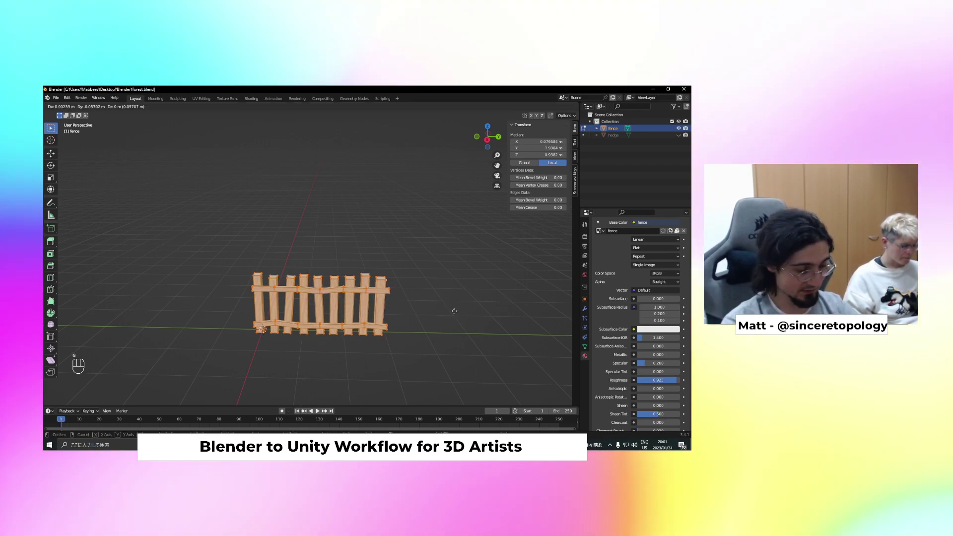
pyautogui.press('y')
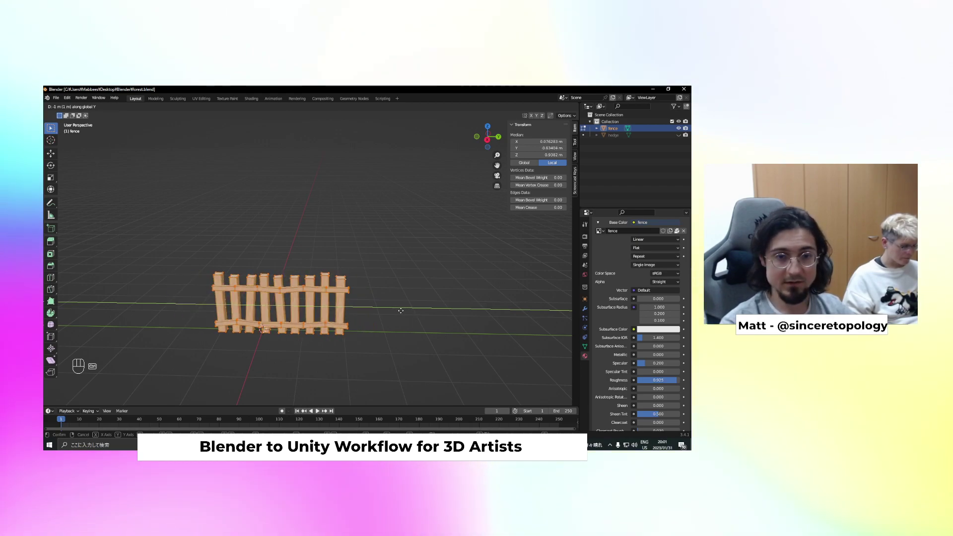
pyautogui.keyDown('ctrl'); pyautogui.keyDown('shift'); pyautogui.click(391, 310); pyautogui.keyUp('shift'); pyautogui.keyUp('ctrl')
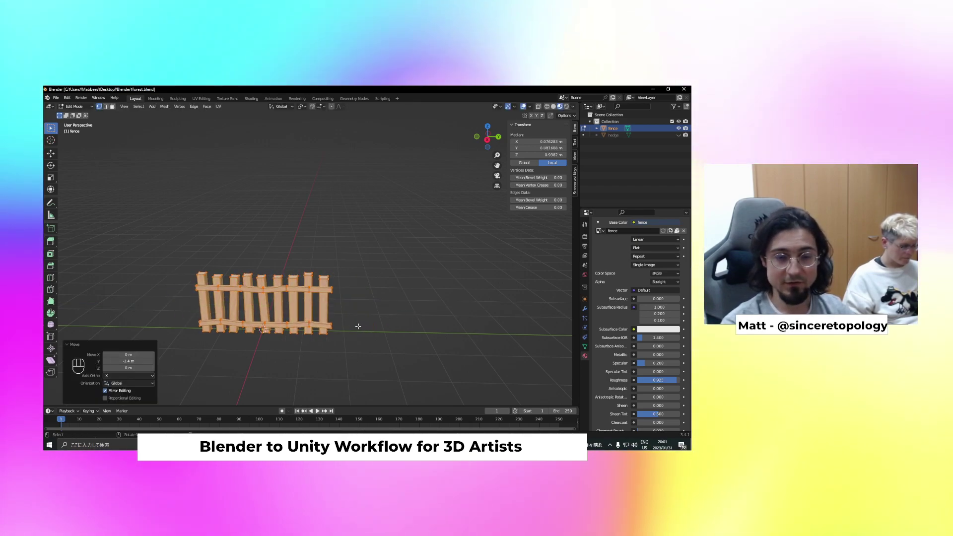
pyautogui.moveTo(391, 310); pyautogui.dragTo(379, 307, button='middle')
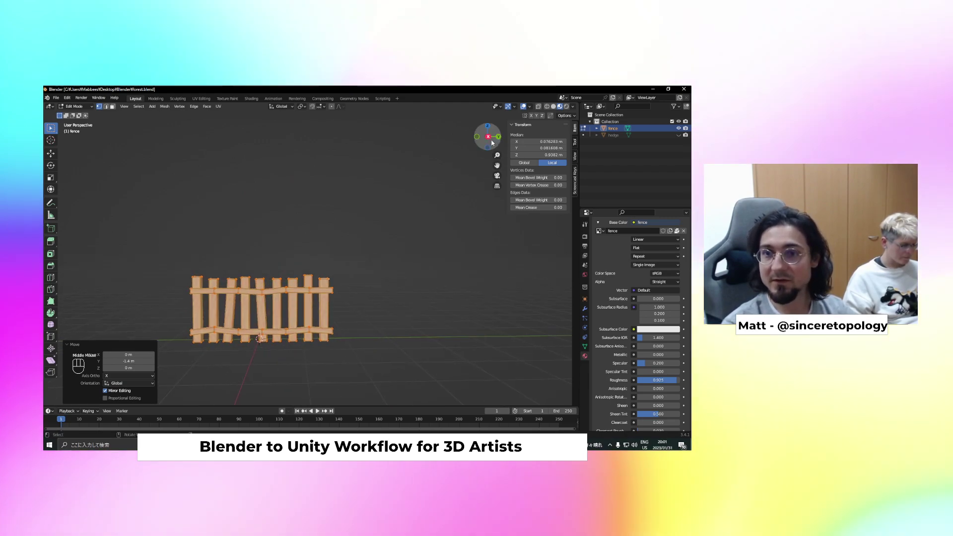
pyautogui.click(487, 137)
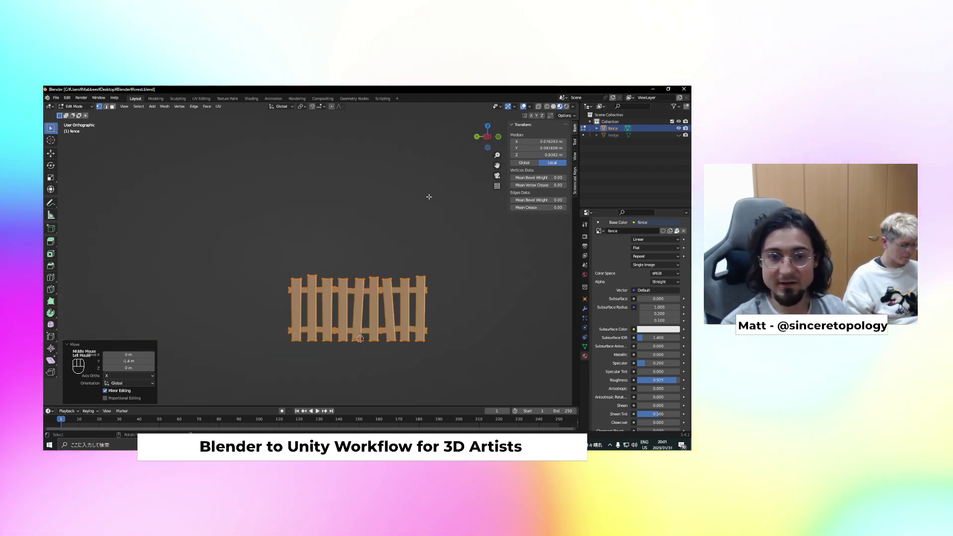
pyautogui.click(439, 298)
pyautogui.press('Tab')
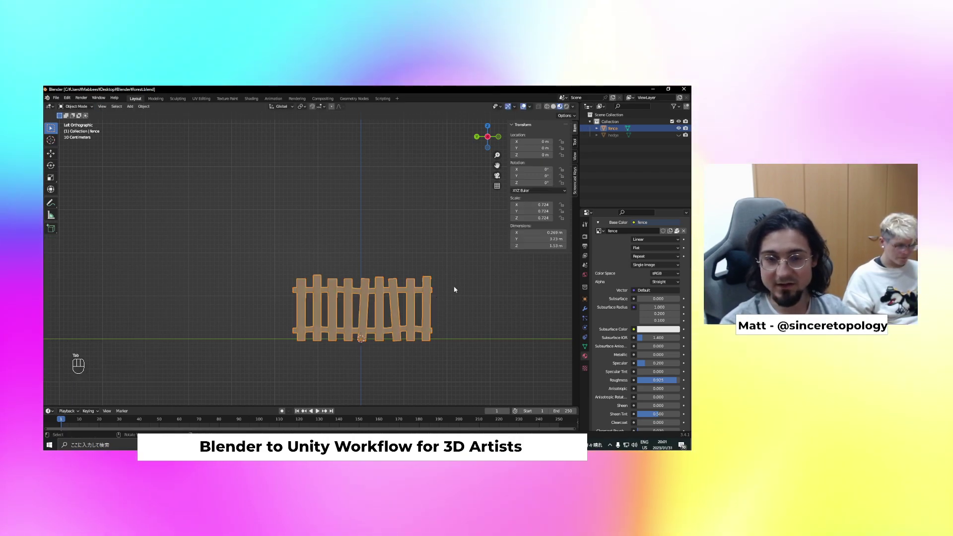
pyautogui.moveTo(449, 268); pyautogui.dragTo(372, 292, button='middle')
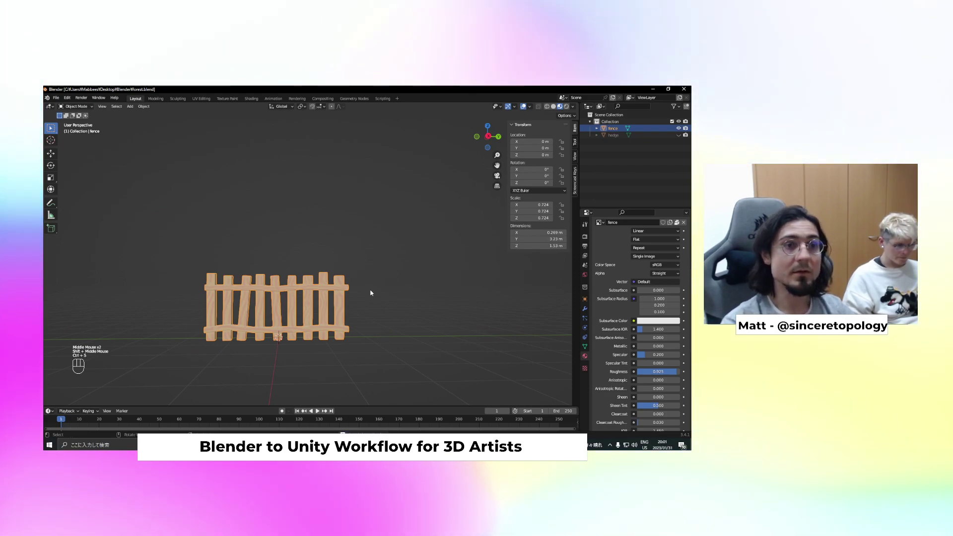
# Export the fence as fence.fbx in FBX format, limited to selected objects with Apply Transform enabled
pyautogui.click(56, 98)
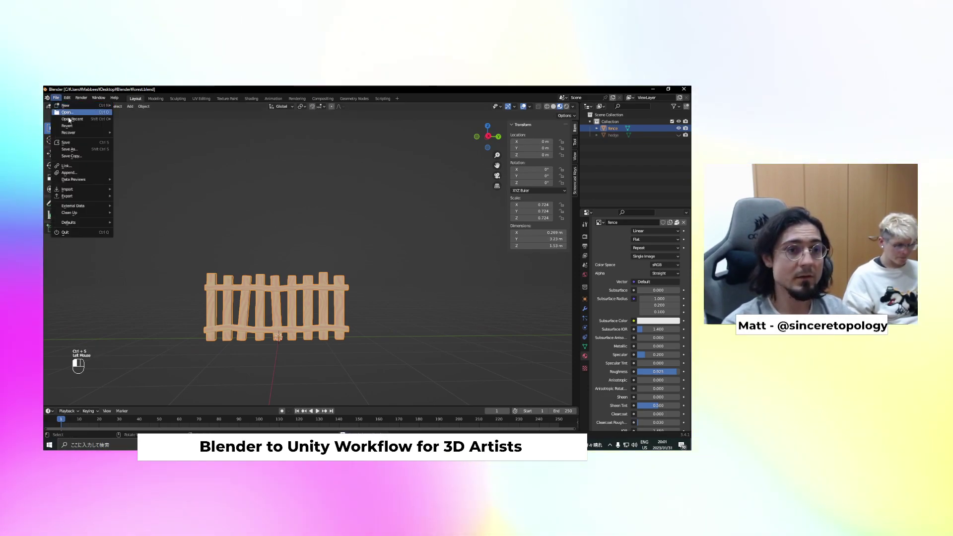
pyautogui.moveTo(74, 196)
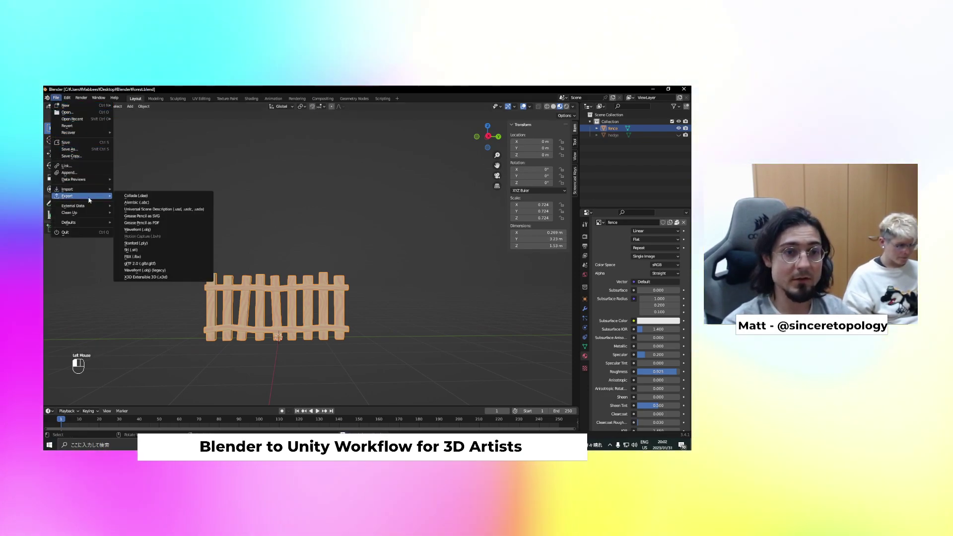
pyautogui.click(149, 257)
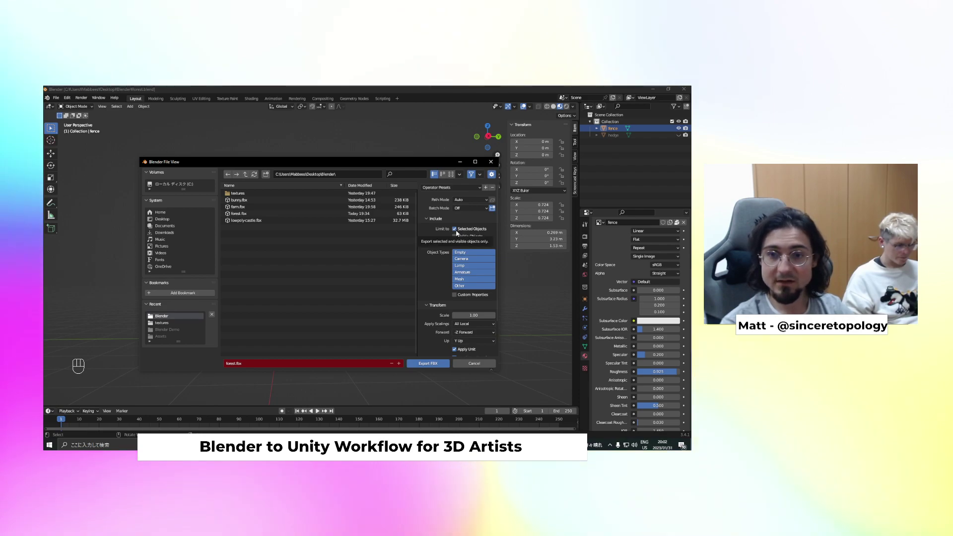
pyautogui.click(230, 363)
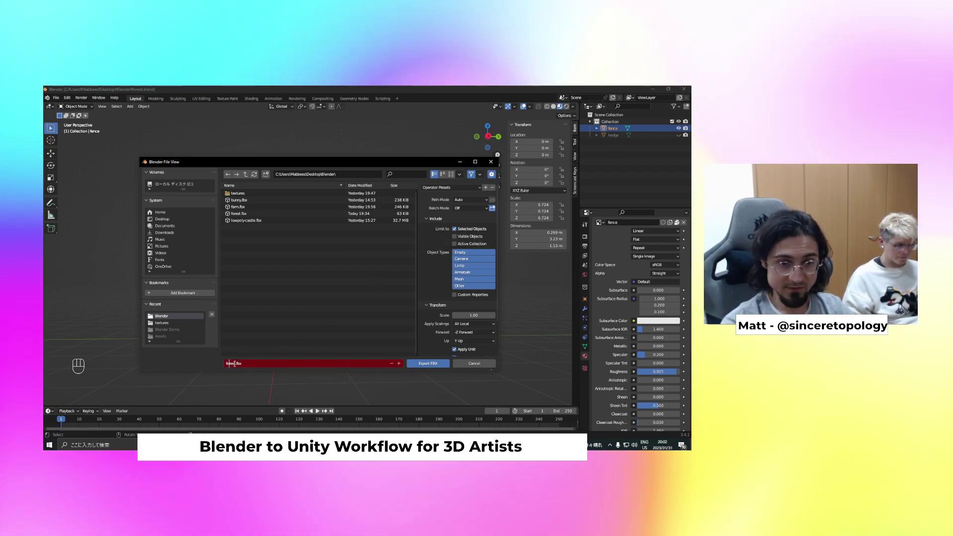
pyautogui.moveTo(226, 363); pyautogui.dragTo(234, 363)
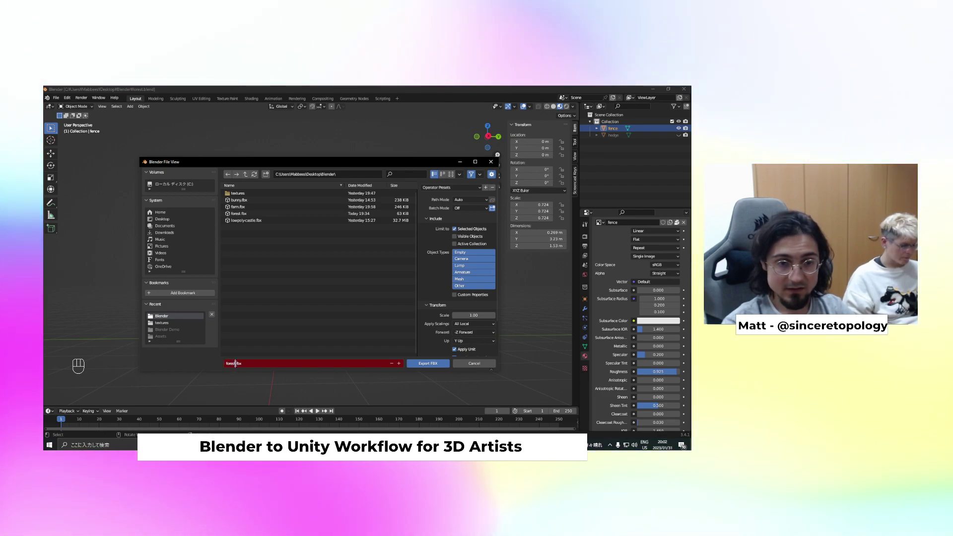
pyautogui.write('fenc')
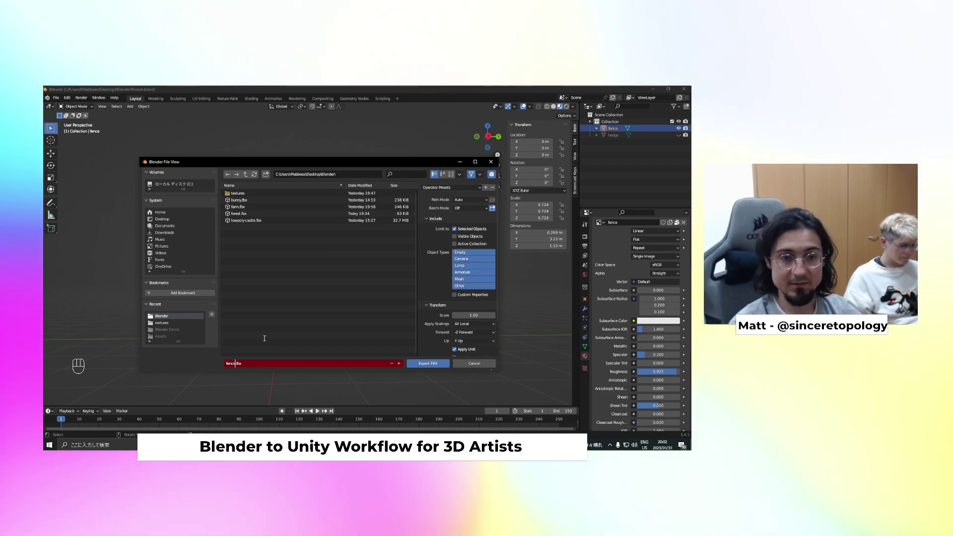
pyautogui.write('e')
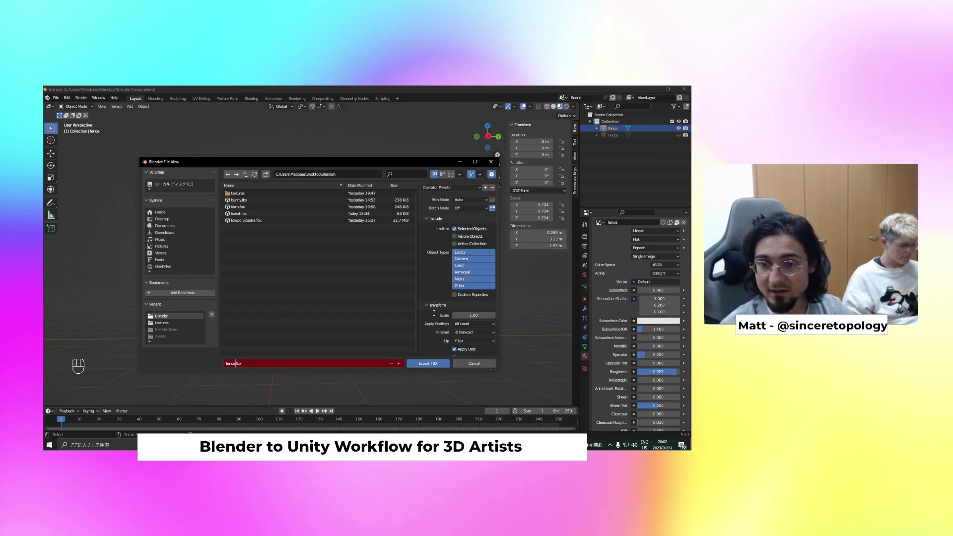
pyautogui.press('Return')
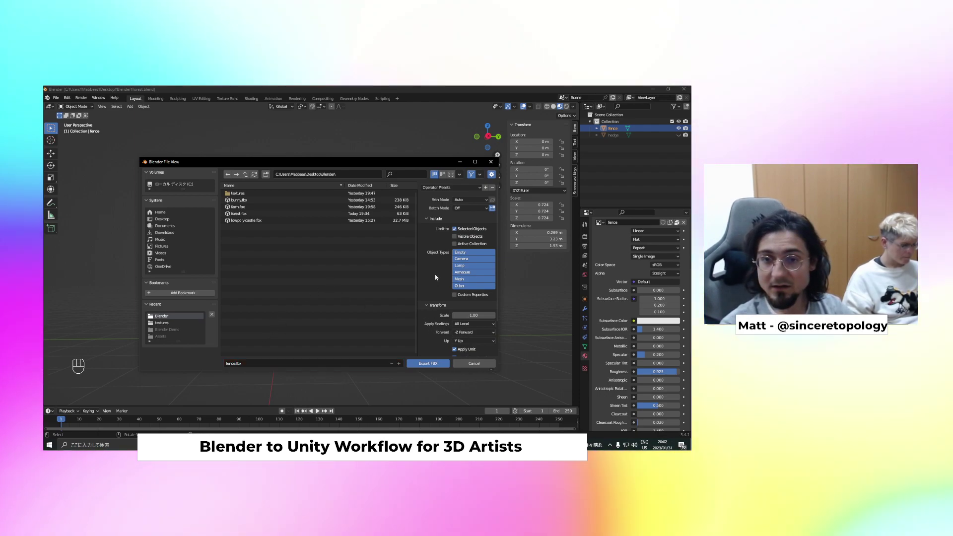
pyautogui.scroll(-3, 461, 326)
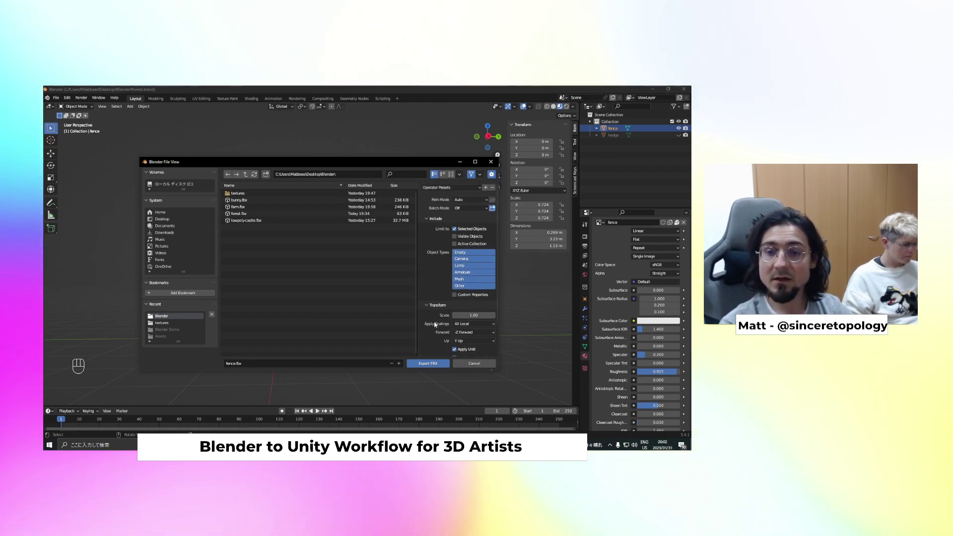
pyautogui.scroll(-3, 433, 324)
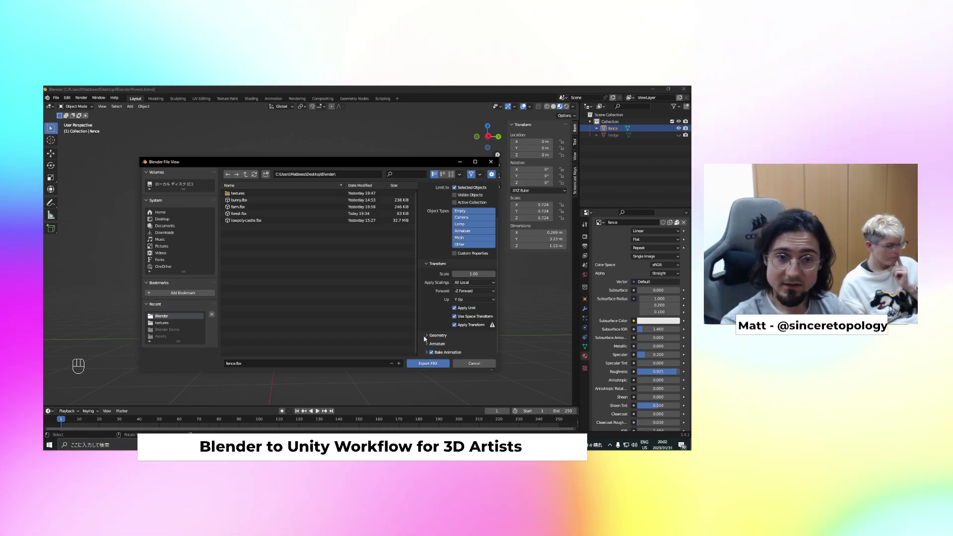
pyautogui.click(429, 364)
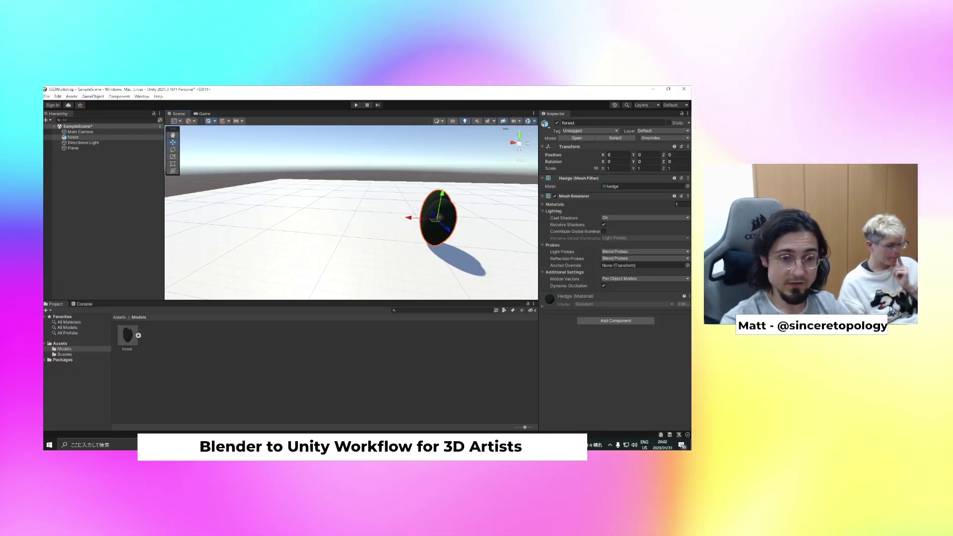
# Switch to File Explorer, import fence.fbx from the Blender folder into Unity's Models folder, and place the fence in the scene
pyautogui.press('super+Tab')
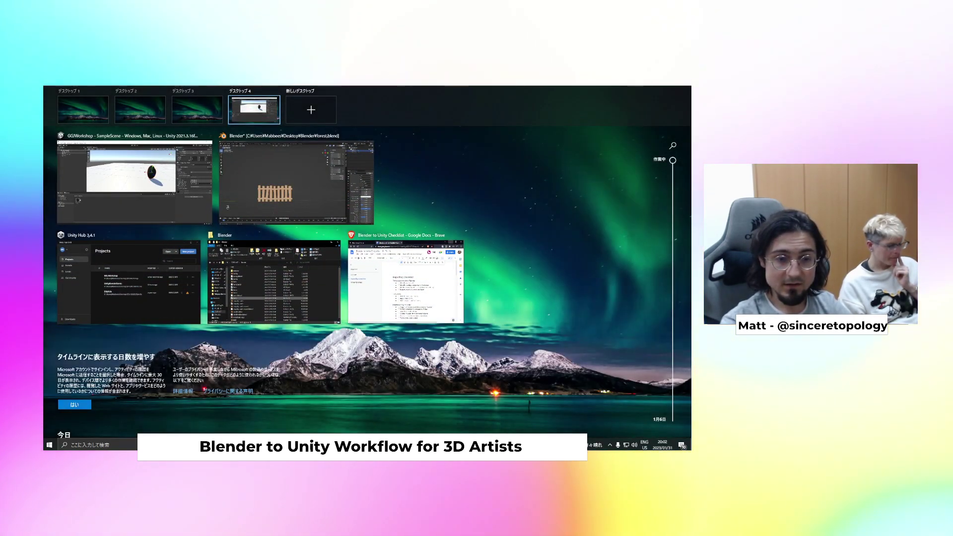
pyautogui.click(274, 282)
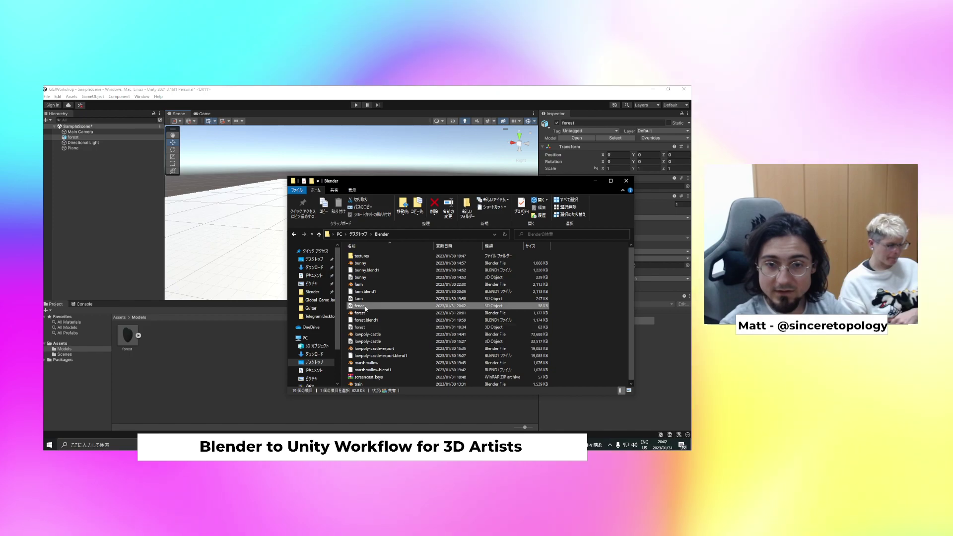
pyautogui.moveTo(354, 309); pyautogui.dragTo(196, 353)
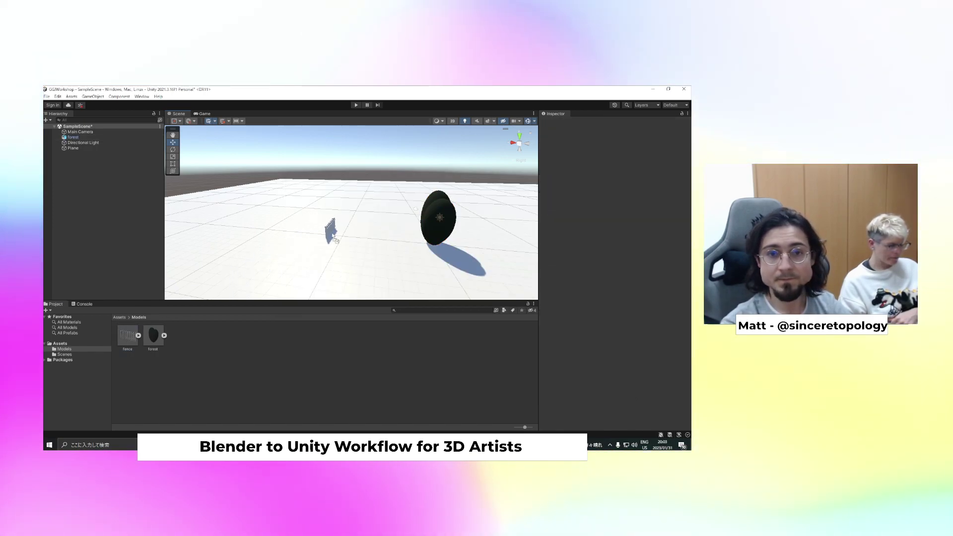
# Examine the placed fence's size, orientation and surface in the Unity scene, deselect it, and switch back to Blender
pyautogui.scroll(8, 328, 268)
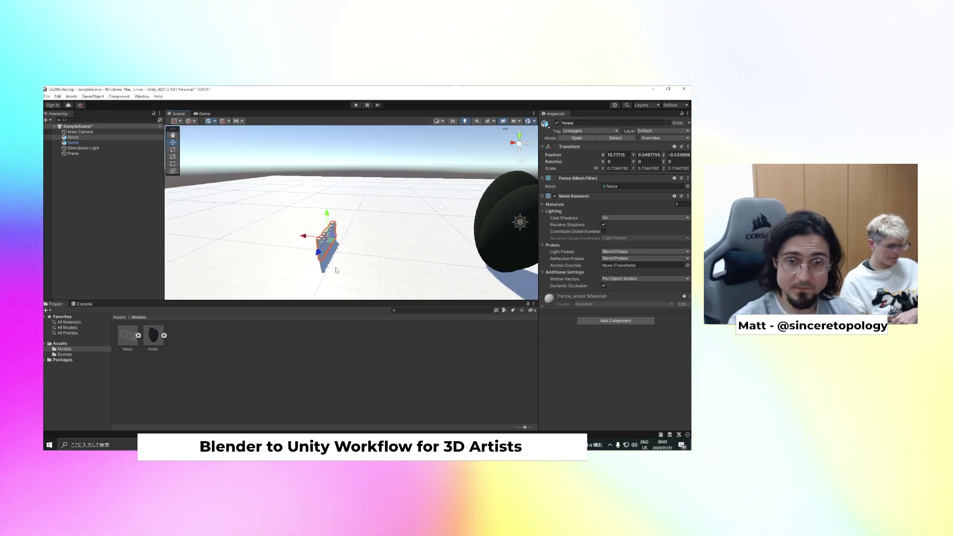
pyautogui.moveTo(320, 278); pyautogui.dragTo(339, 256, button='middle')
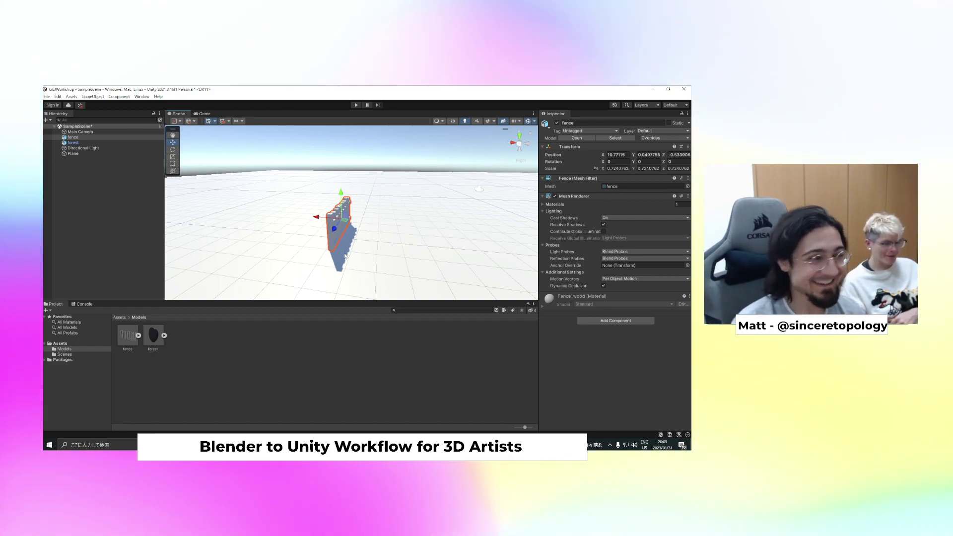
pyautogui.scroll(5, 344, 256)
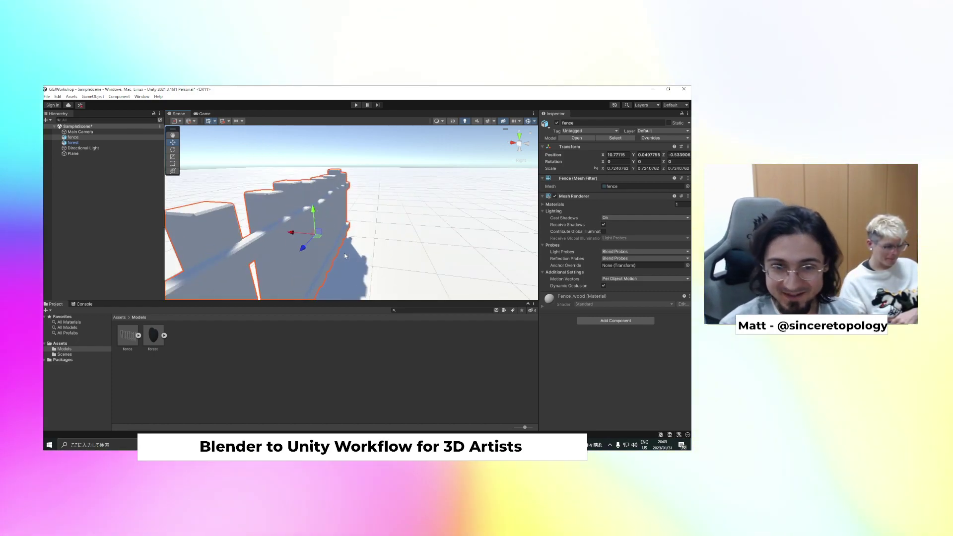
pyautogui.scroll(-3, 345, 256)
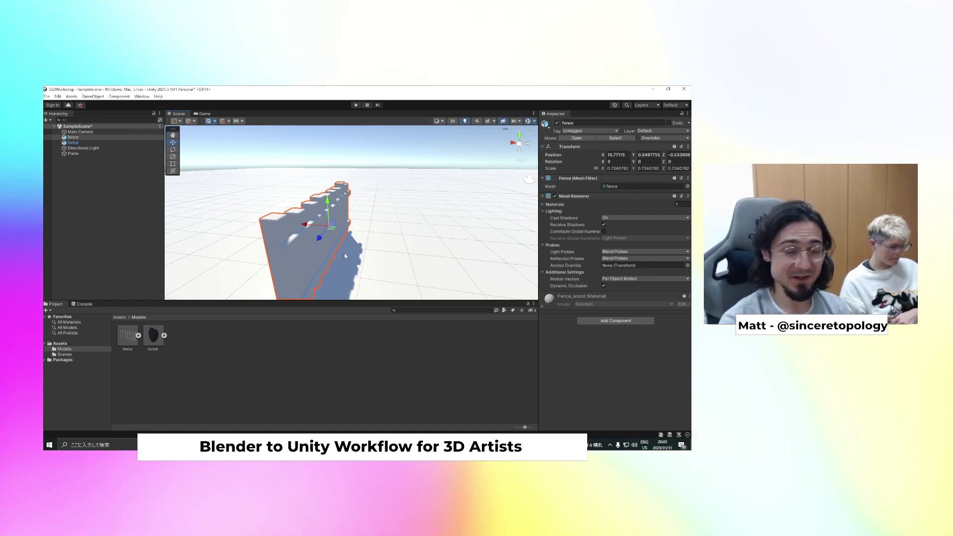
pyautogui.scroll(-3, 324, 264)
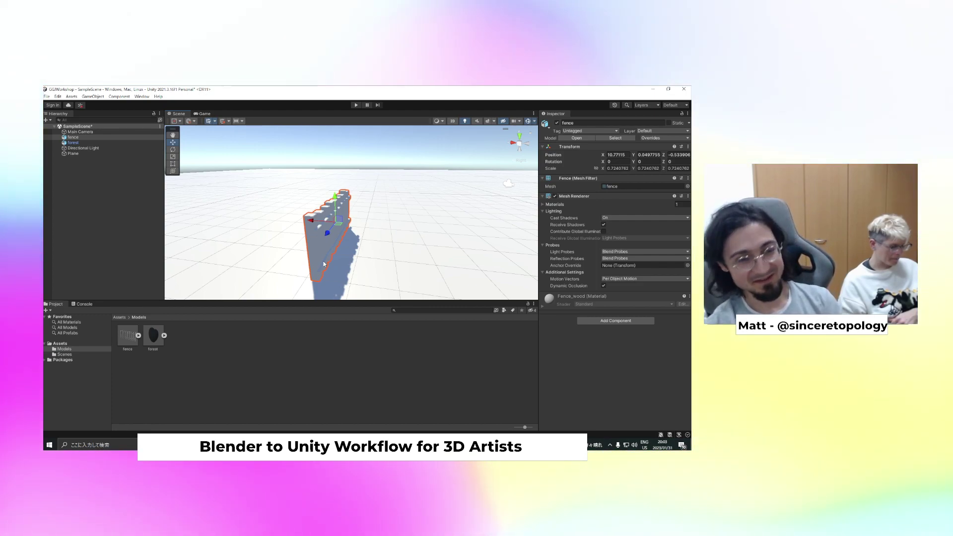
pyautogui.click(273, 375)
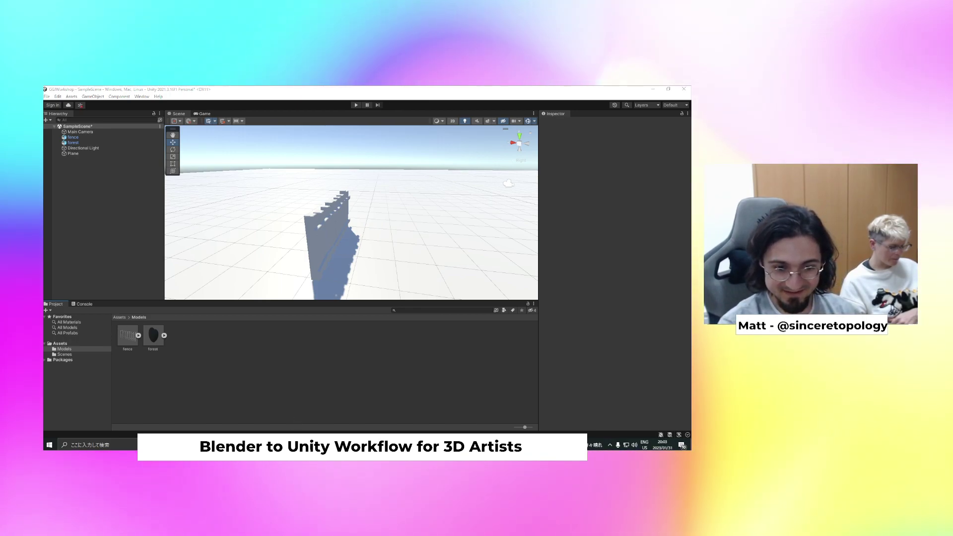
pyautogui.click(238, 444)
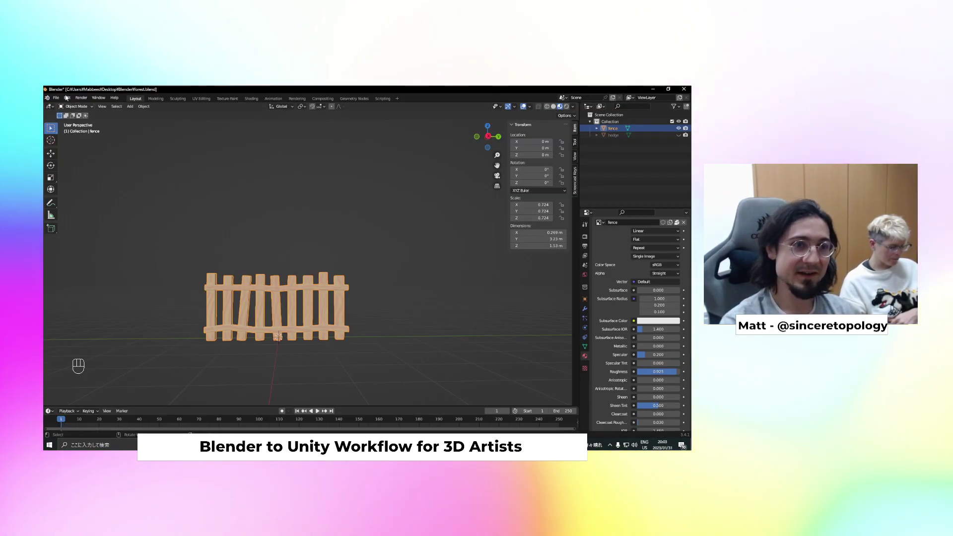
# Save the hand-painted fence texture image from the Texture Paint workspace
pyautogui.click(228, 99)
pyautogui.click(101, 106)
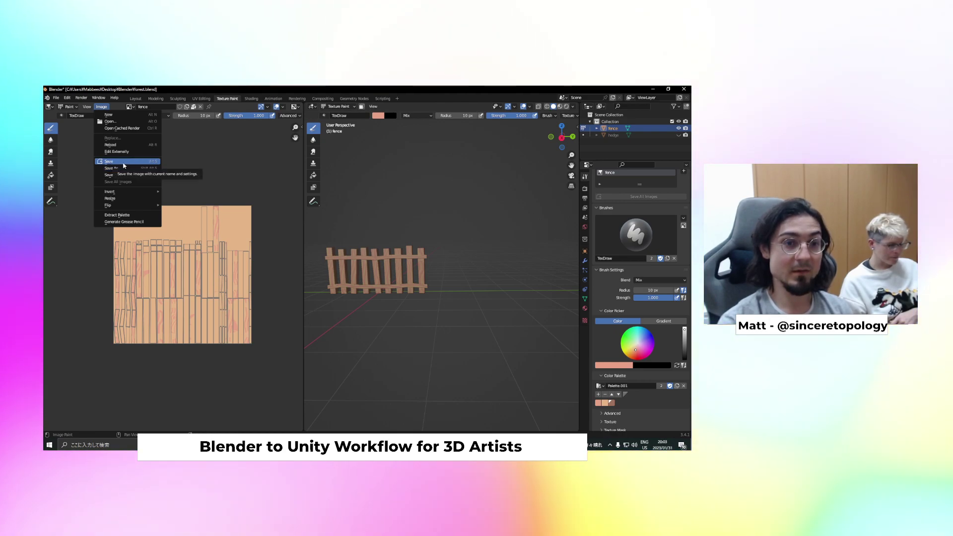
pyautogui.click(124, 164)
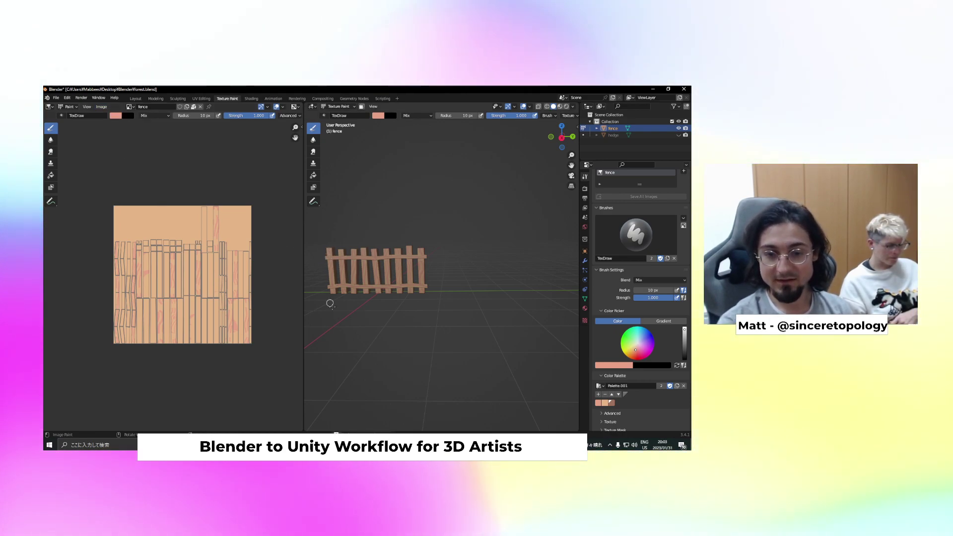
pyautogui.click(101, 106)
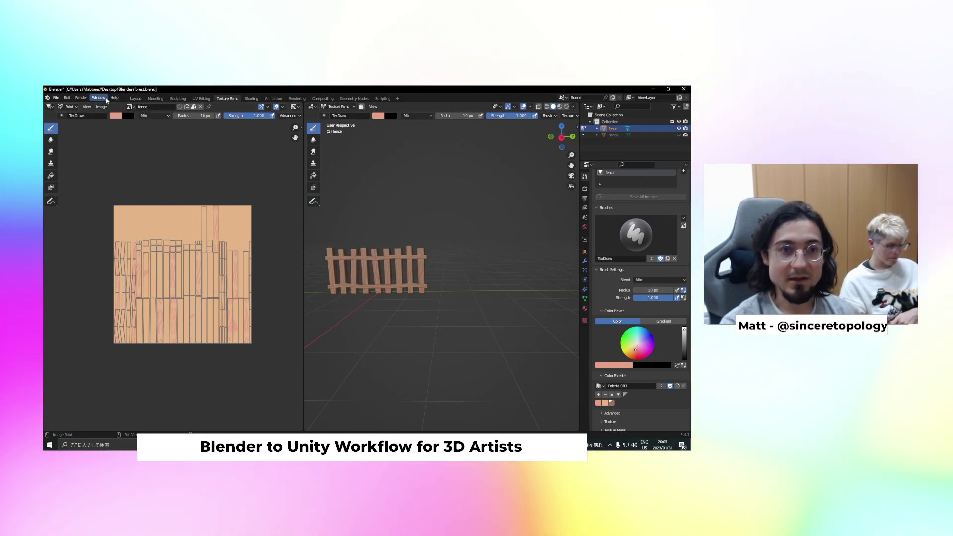
pyautogui.click(193, 107)
pyautogui.click(190, 112)
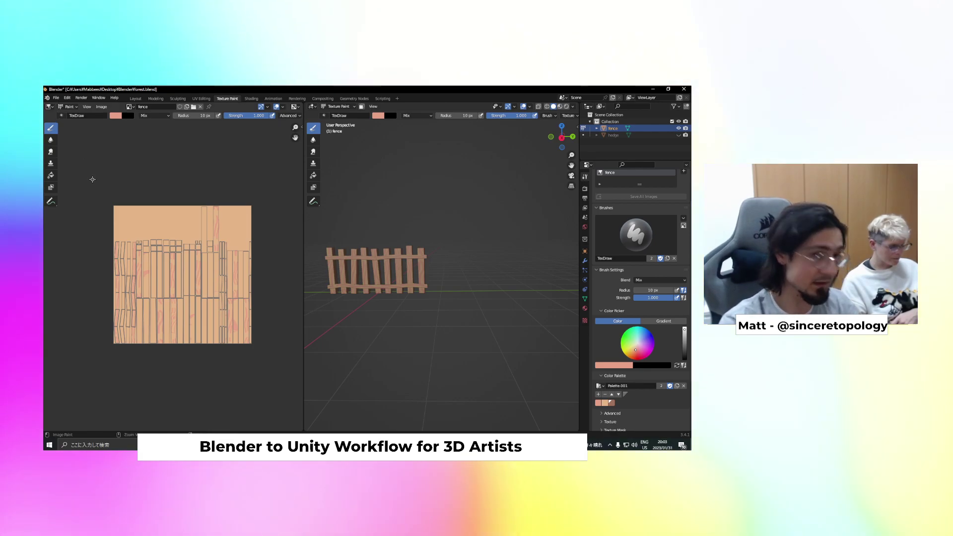
# Re-export the fence as fence.fbx in FBX format over the existing file, limited to selected objects with Apply Transform enabled
pyautogui.click(56, 97)
pyautogui.moveTo(74, 196)
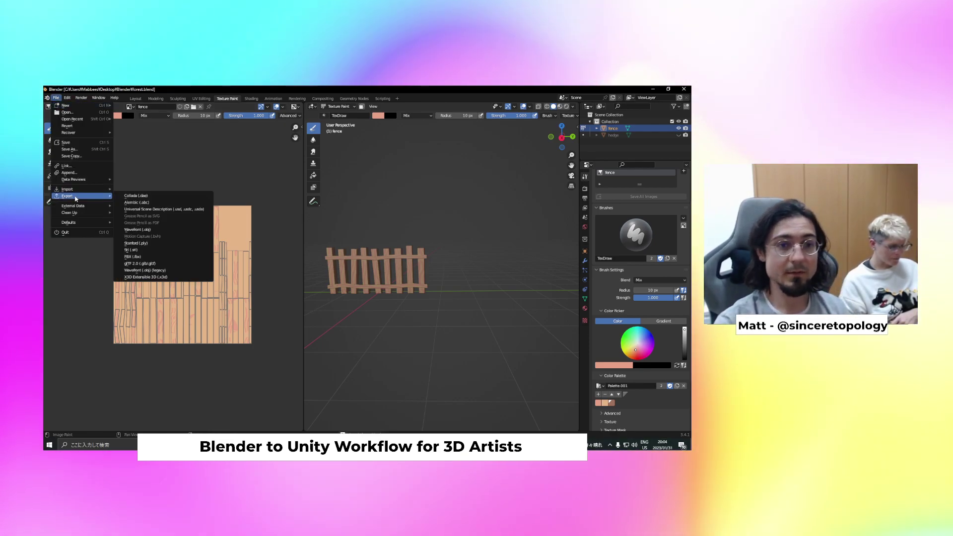
pyautogui.click(134, 257)
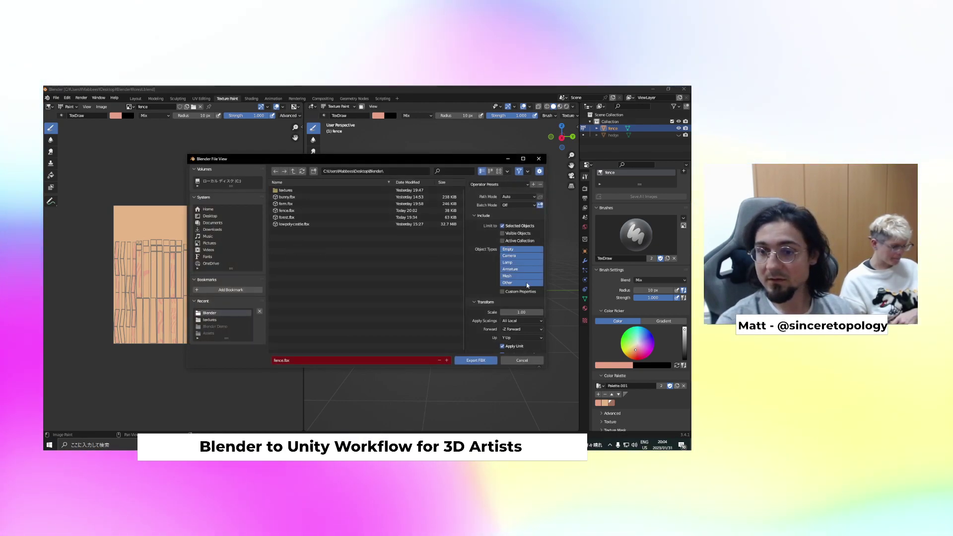
pyautogui.scroll(2, 516, 327)
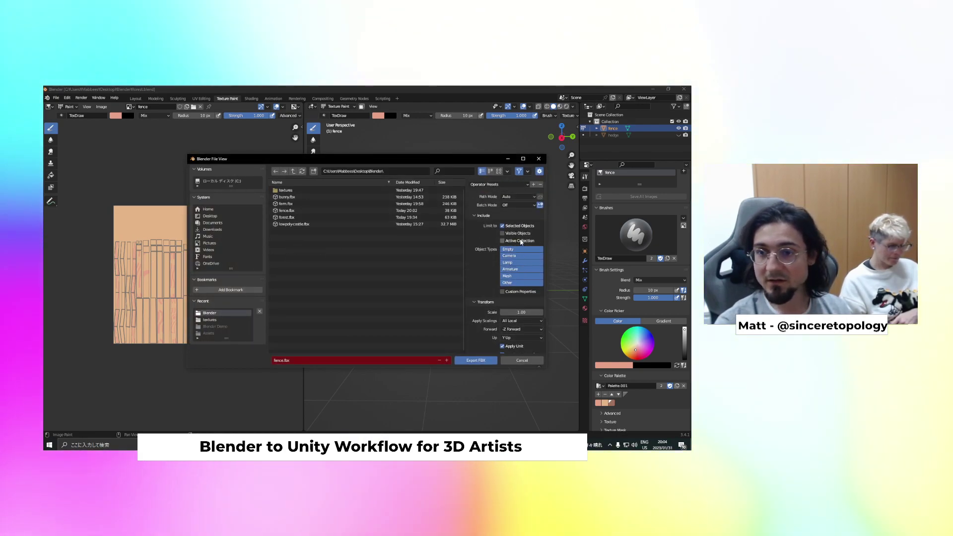
pyautogui.scroll(-2, 515, 227)
pyautogui.click(503, 321)
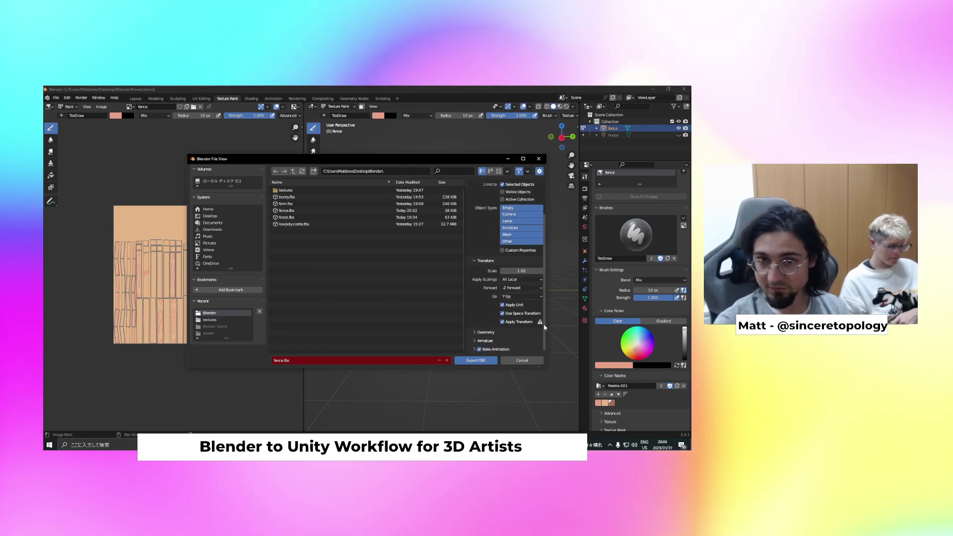
pyautogui.click(479, 360)
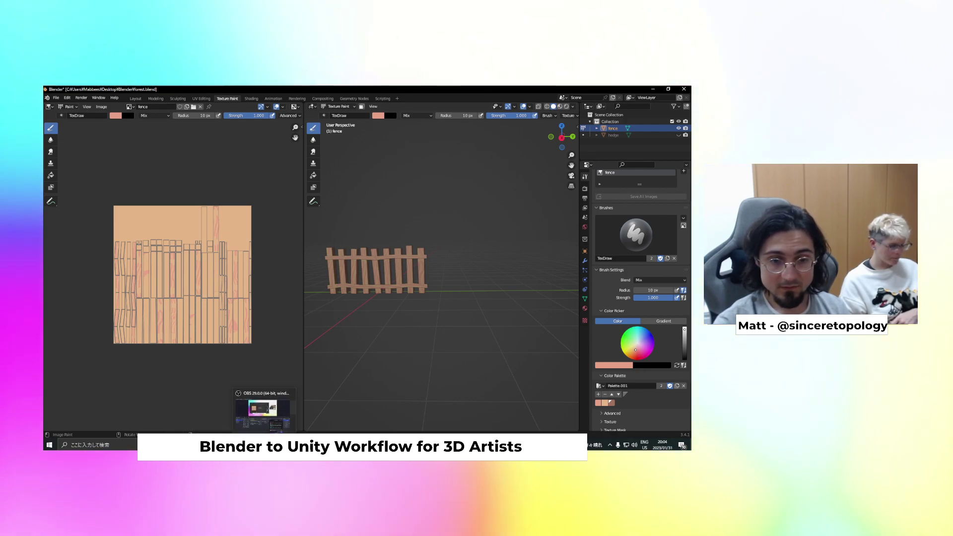
# Switch to Unity, delete the old fence from the scene and Models folder, and import the new fence.fbx into Models
pyautogui.moveTo(250, 444)
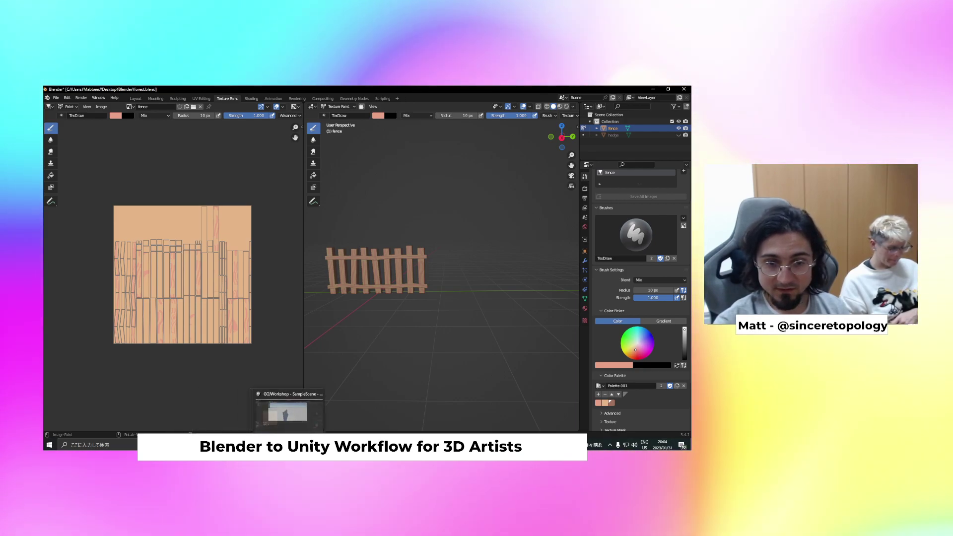
pyautogui.click(287, 444)
pyautogui.click(128, 348)
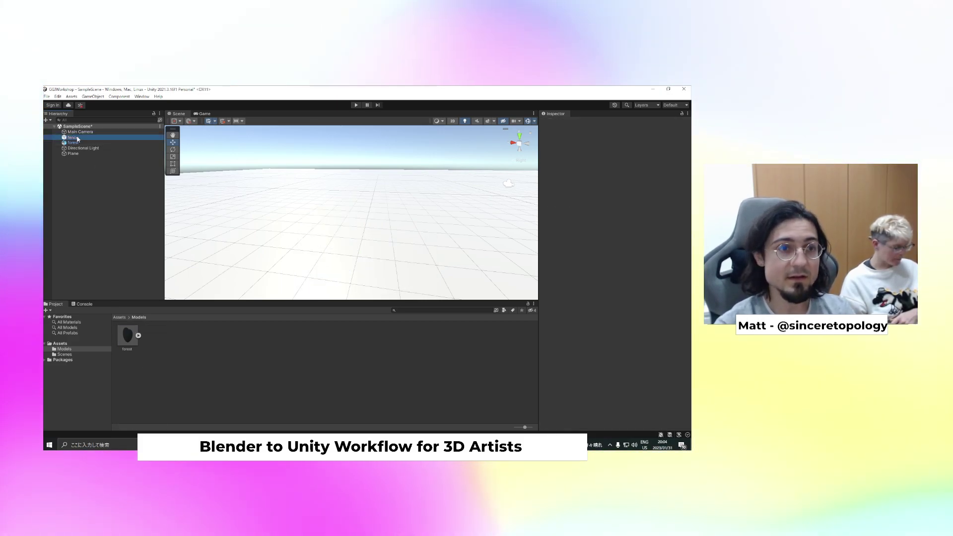
pyautogui.click(216, 445)
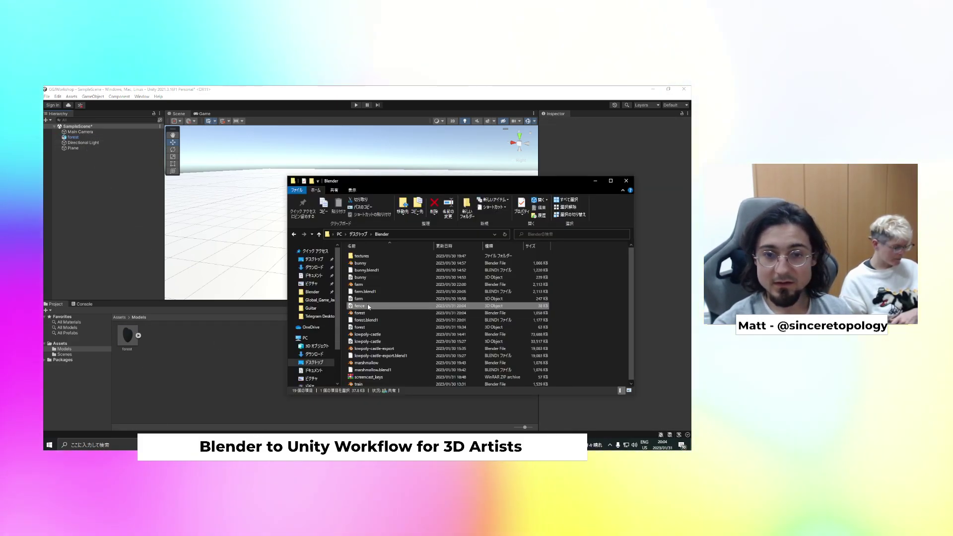
pyautogui.moveTo(367, 306); pyautogui.dragTo(188, 372)
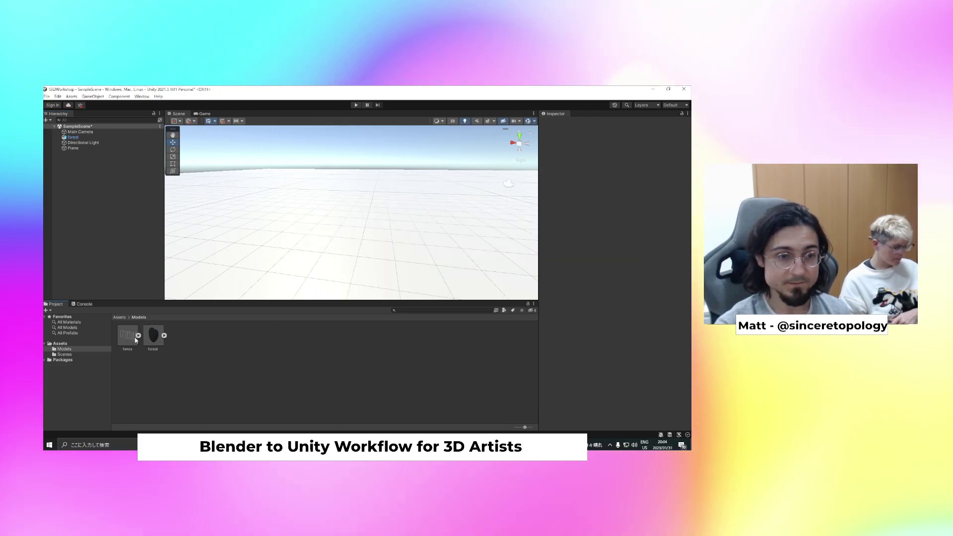
# Examine the Blender folder and its textures subfolder in File Explorer for the saved fence texture
pyautogui.click(271, 443)
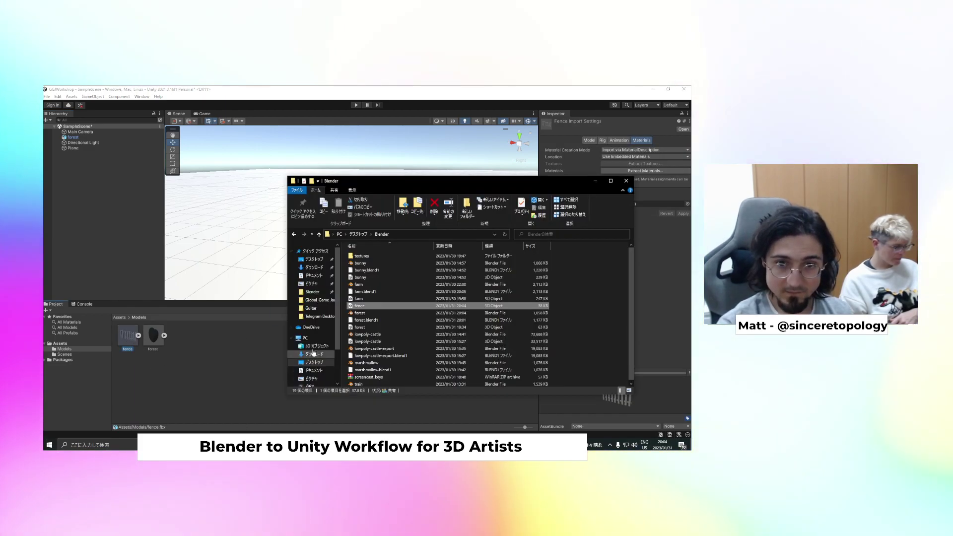
pyautogui.click(181, 350)
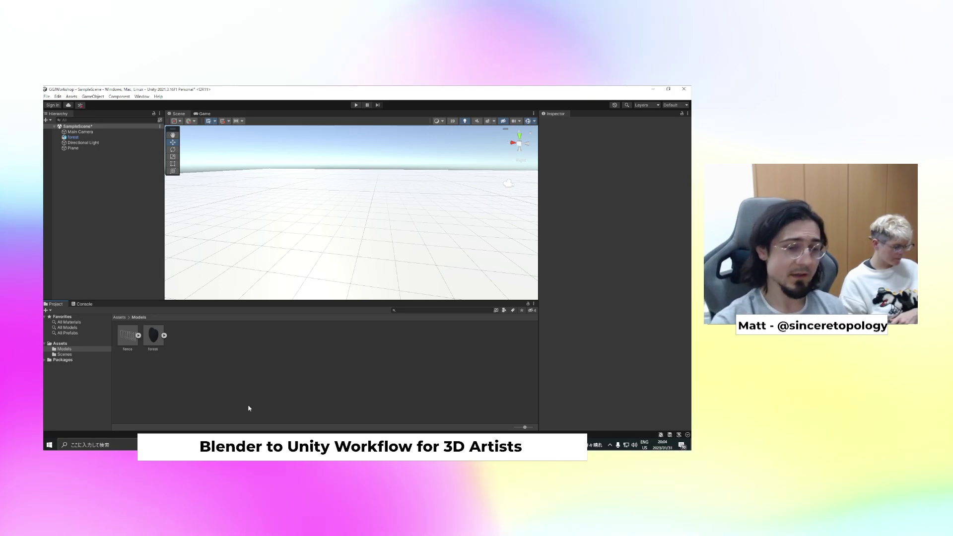
pyautogui.click(235, 443)
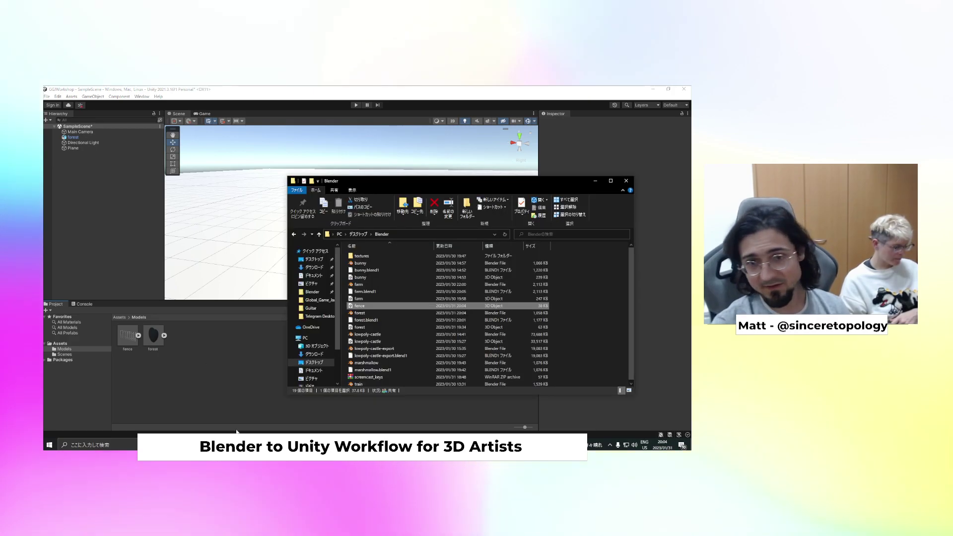
pyautogui.doubleClick(361, 257)
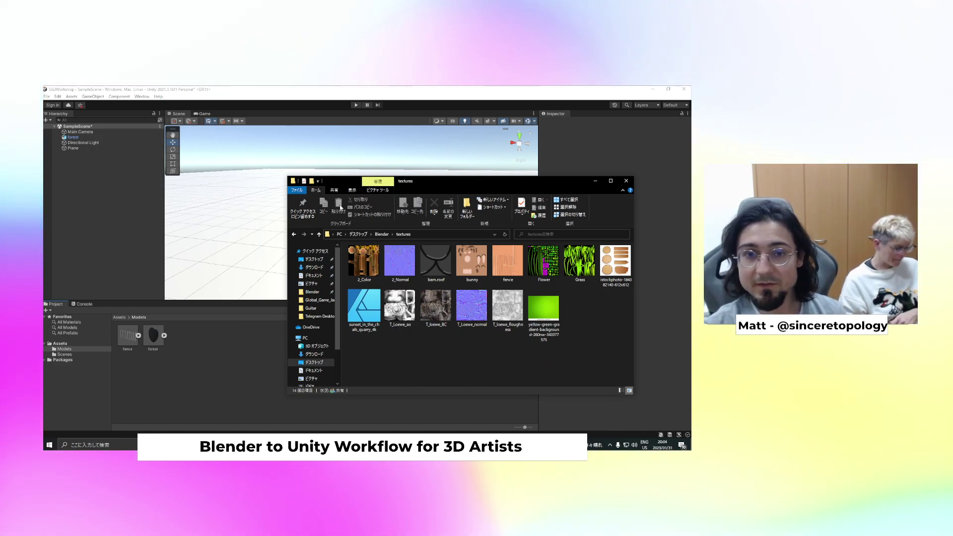
pyautogui.click(296, 234)
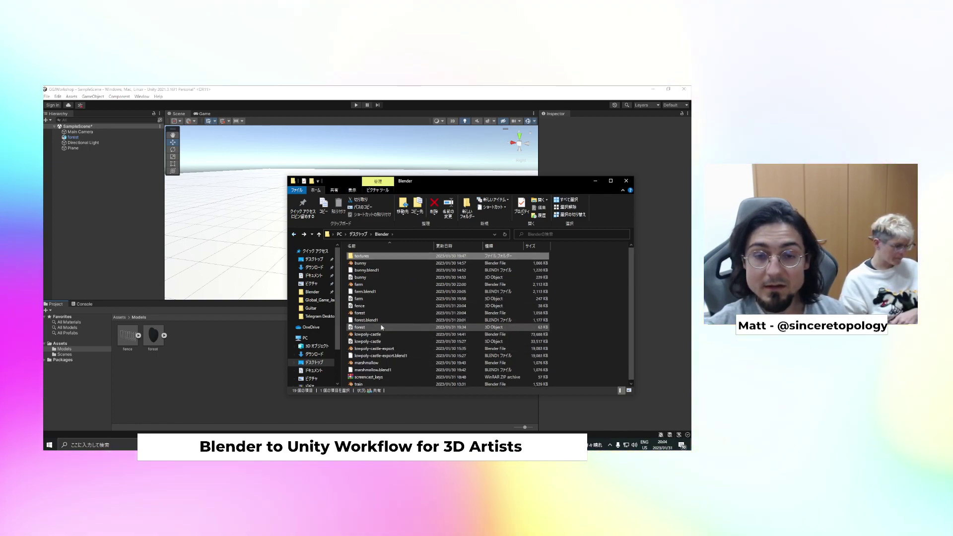
pyautogui.click(216, 358)
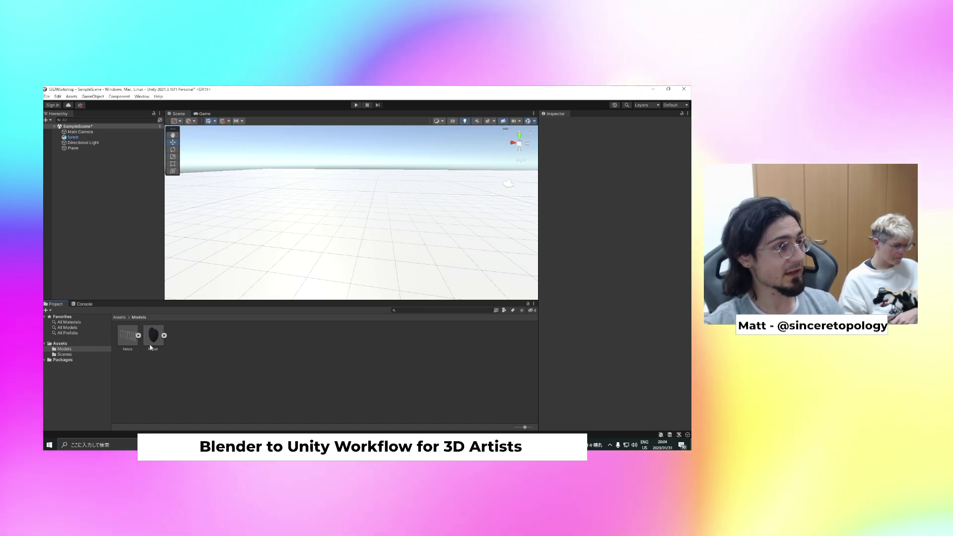
pyautogui.click(276, 444)
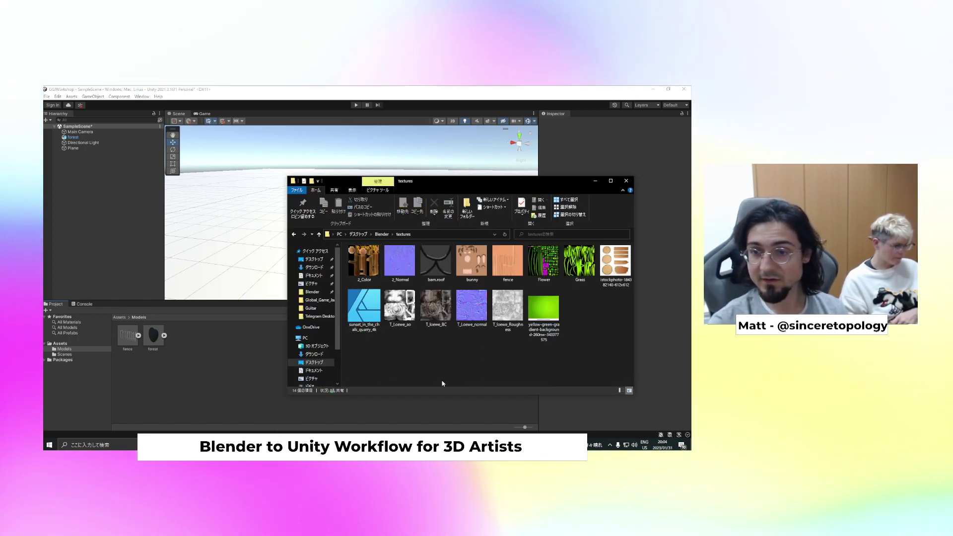
pyautogui.click(506, 273)
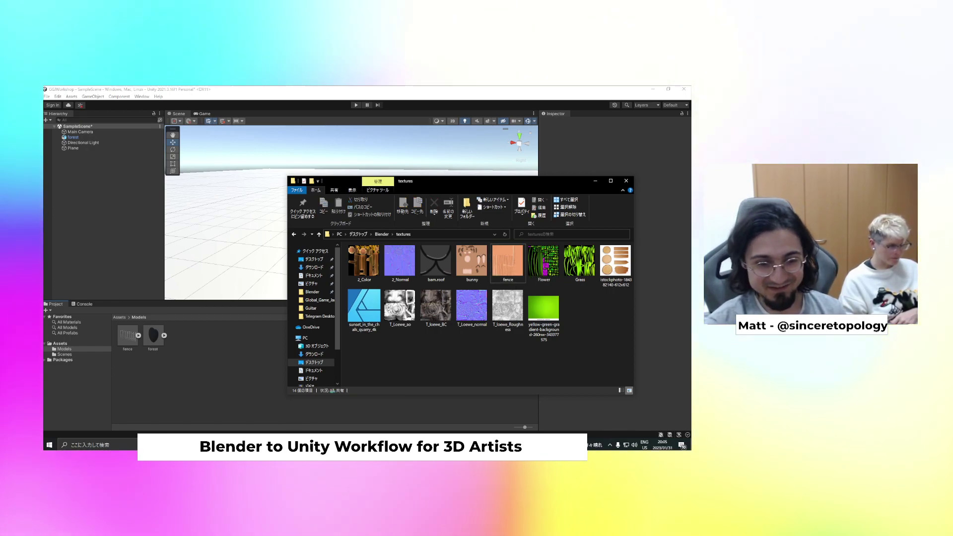
# Switch back to Blender and rename the fence texture image to fence2
pyautogui.click(298, 445)
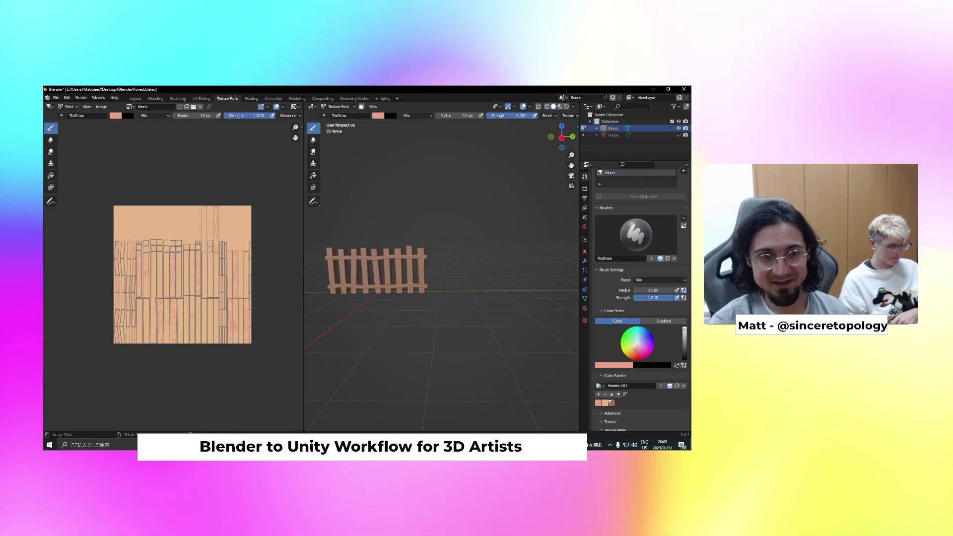
pyautogui.click(157, 108)
pyautogui.click(157, 108)
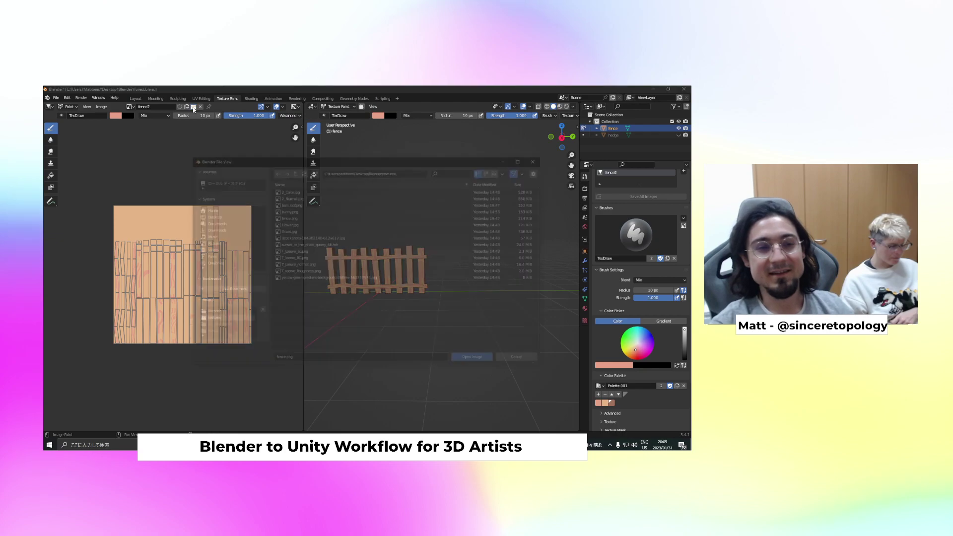
# Try to open an image file named fence2.png from the textures folder
pyautogui.click(301, 362)
pyautogui.press('Left')
pyautogui.press('Right')
pyautogui.press('Right')
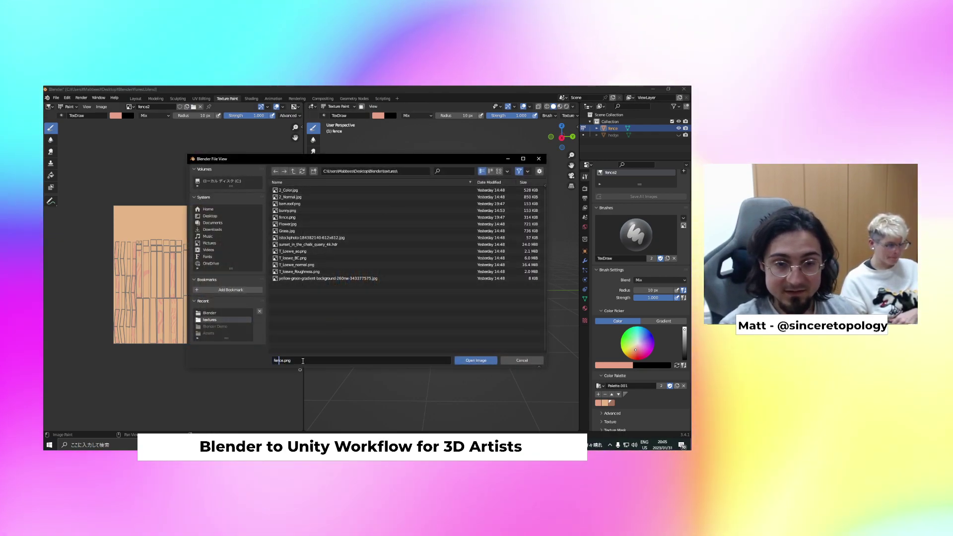
pyautogui.press('Right')
pyautogui.press('Right')
pyautogui.press('Right')
pyautogui.press('Right')
pyautogui.press('Right')
pyautogui.write('2')
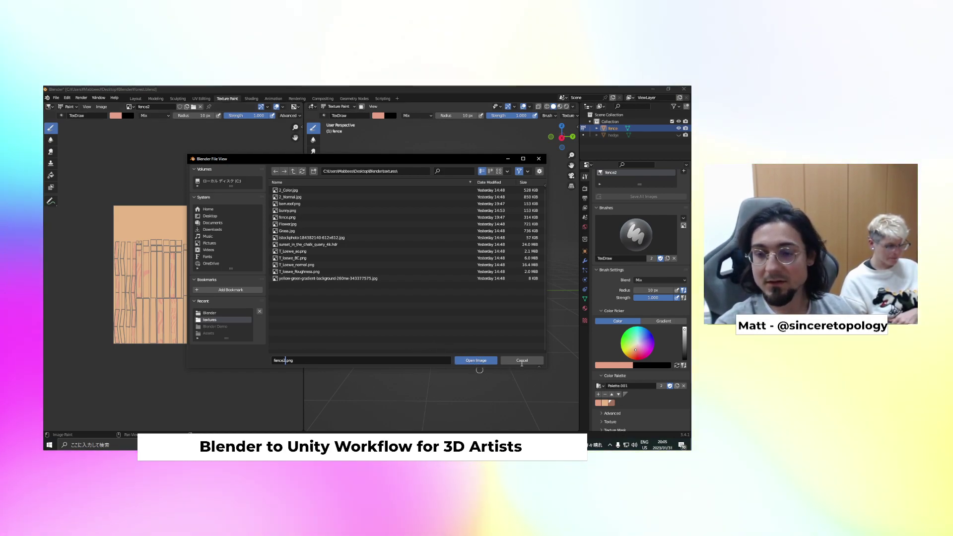
pyautogui.click(468, 360)
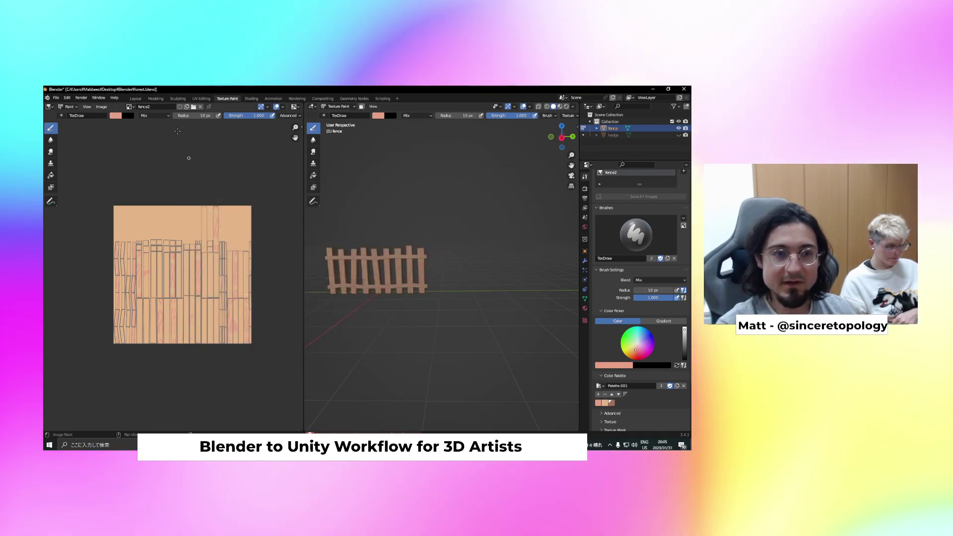
# Save the fence2 image as fence2.png in the textures folder and display the fence_wood material's settings
pyautogui.click(101, 106)
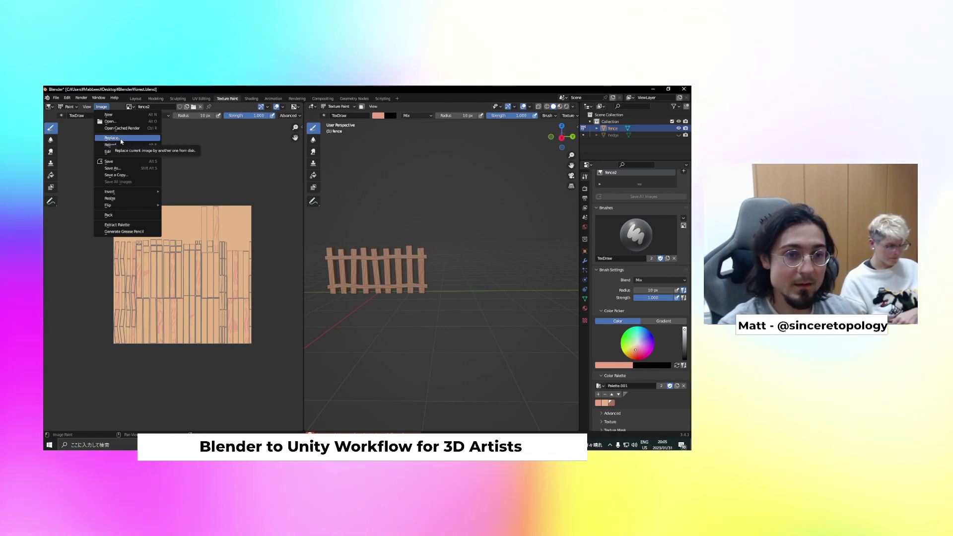
pyautogui.click(114, 169)
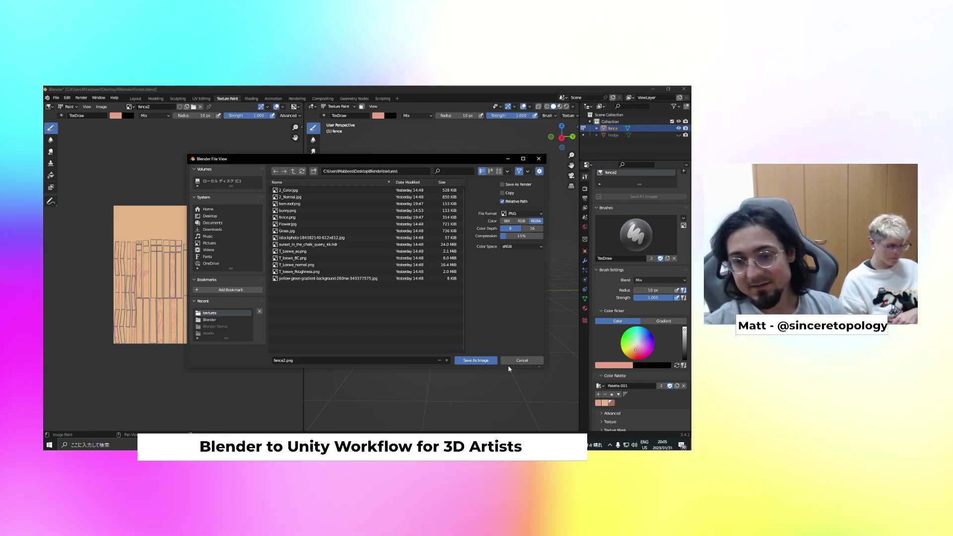
pyautogui.click(479, 361)
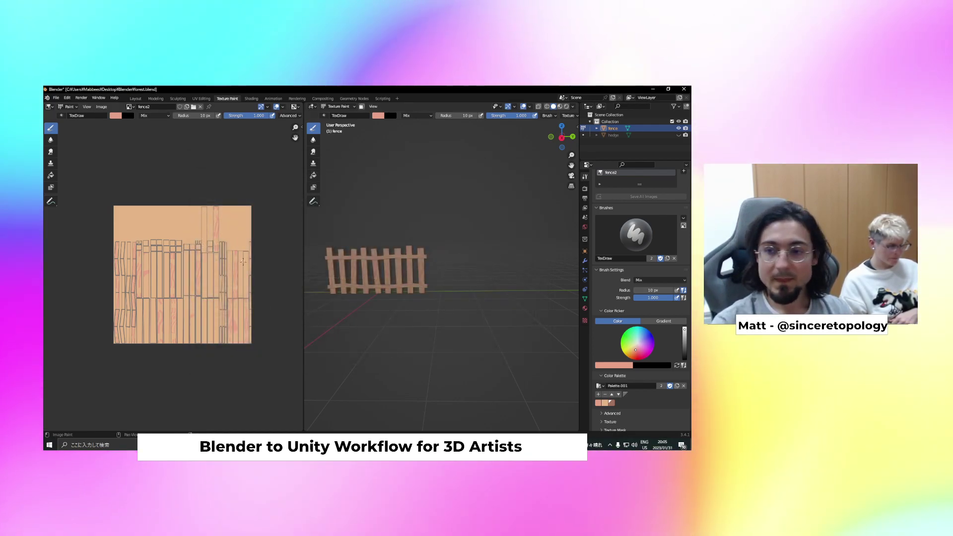
pyautogui.scroll(-2, 647, 373)
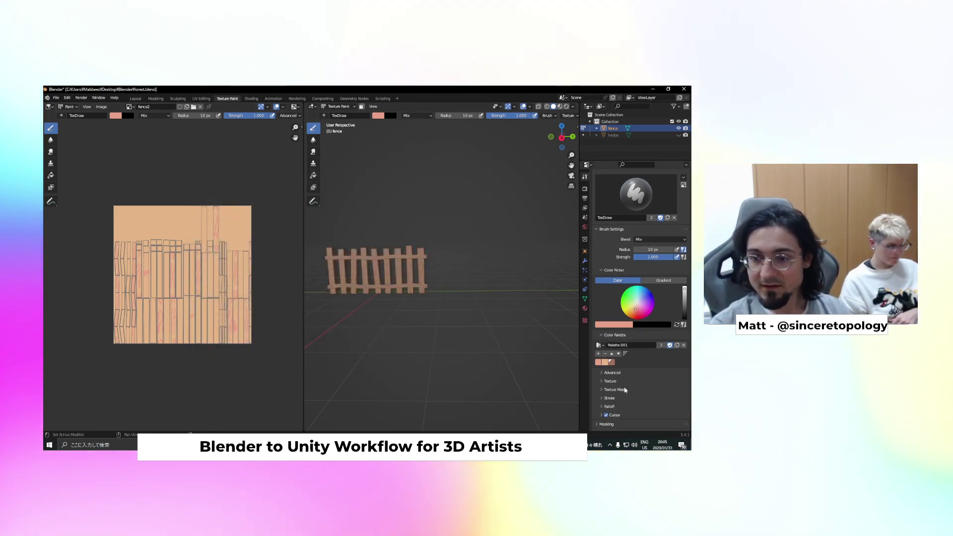
pyautogui.scroll(-1, 637, 341)
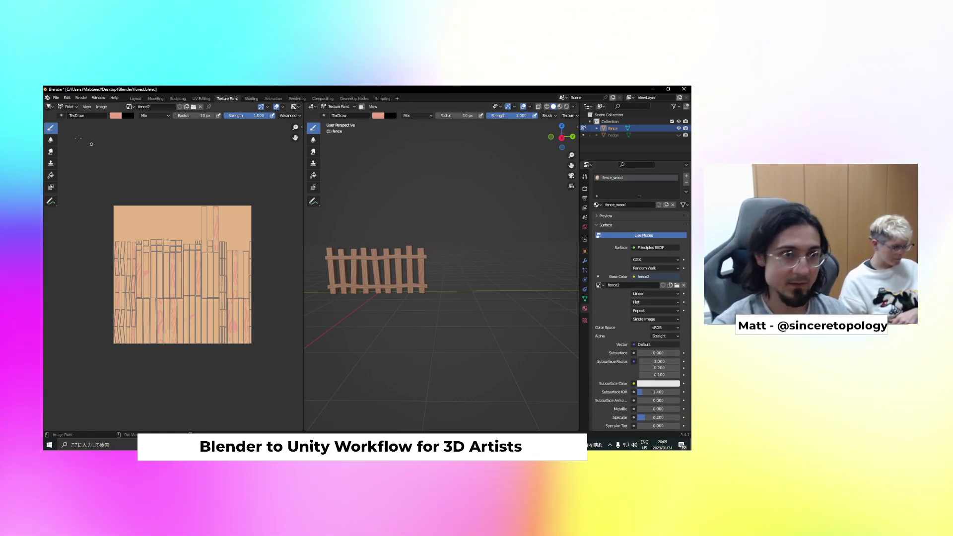
# Export the fence over fence.fbx again, limited to selected objects, and switch to the textures folder in File Explorer
pyautogui.click(56, 97)
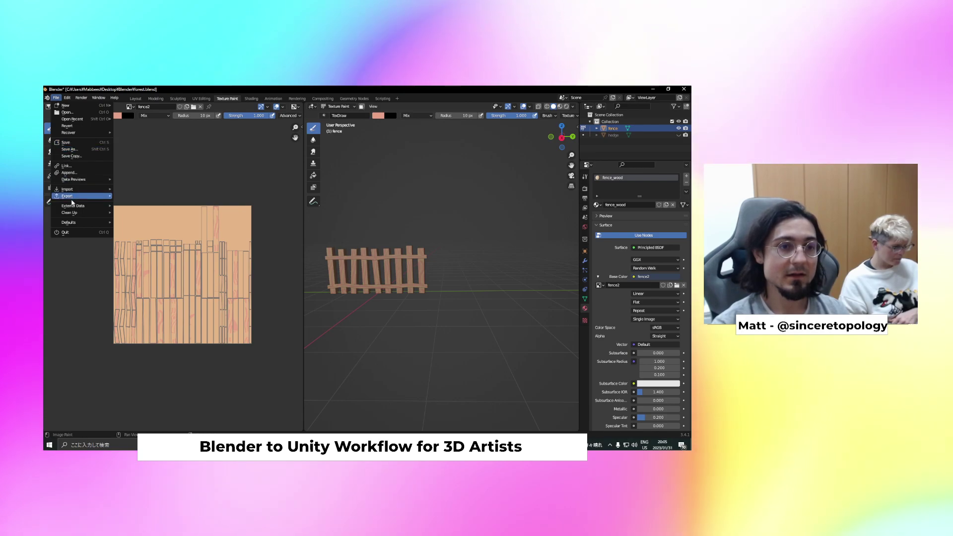
pyautogui.moveTo(79, 196)
pyautogui.click(147, 256)
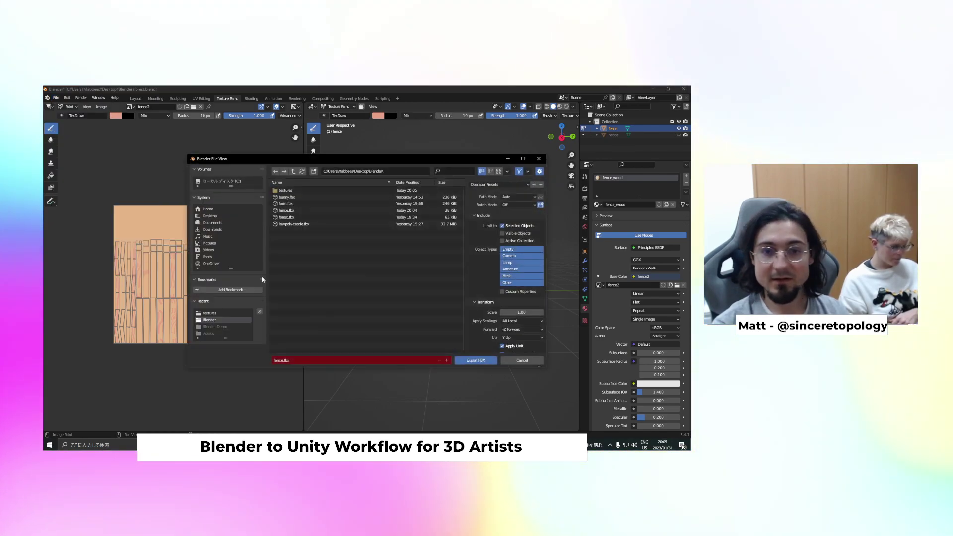
pyautogui.click(469, 359)
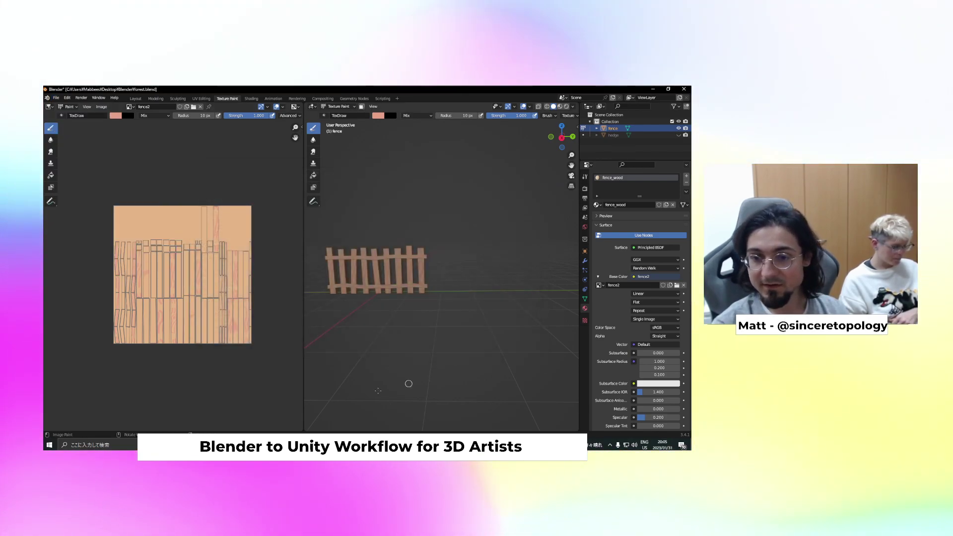
pyautogui.click(278, 444)
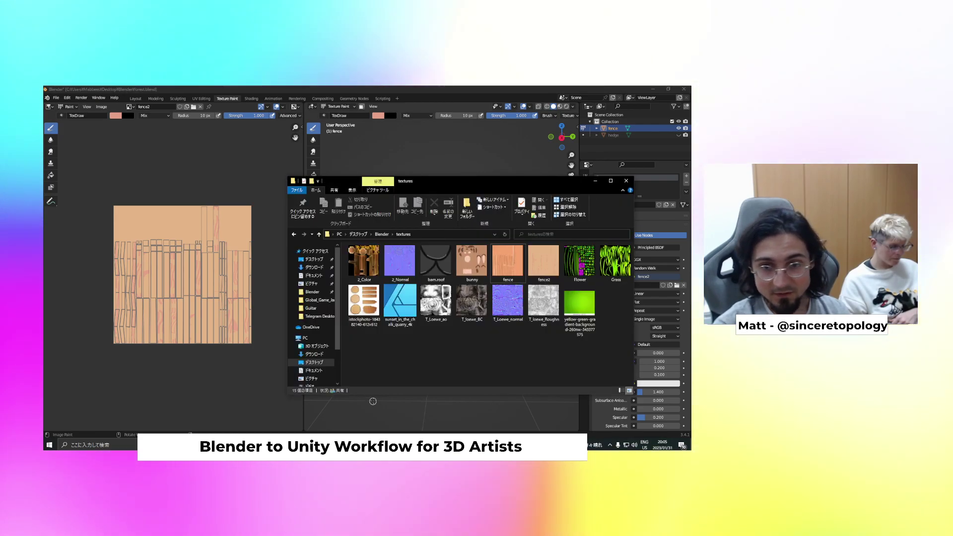
# Switch to Unity and delete the old fence model from the Models folder
pyautogui.click(297, 445)
pyautogui.click(127, 336)
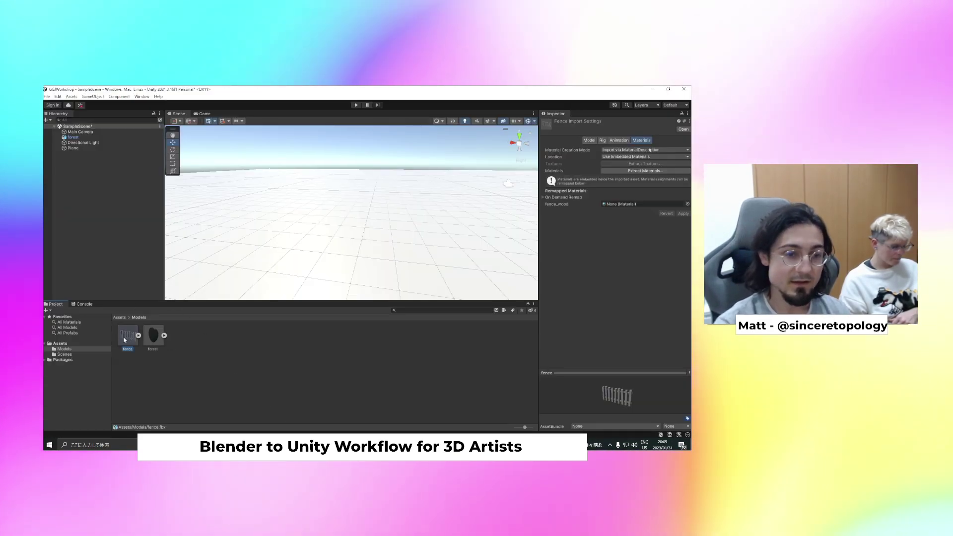
pyautogui.press('Delete')
pyautogui.click(386, 278)
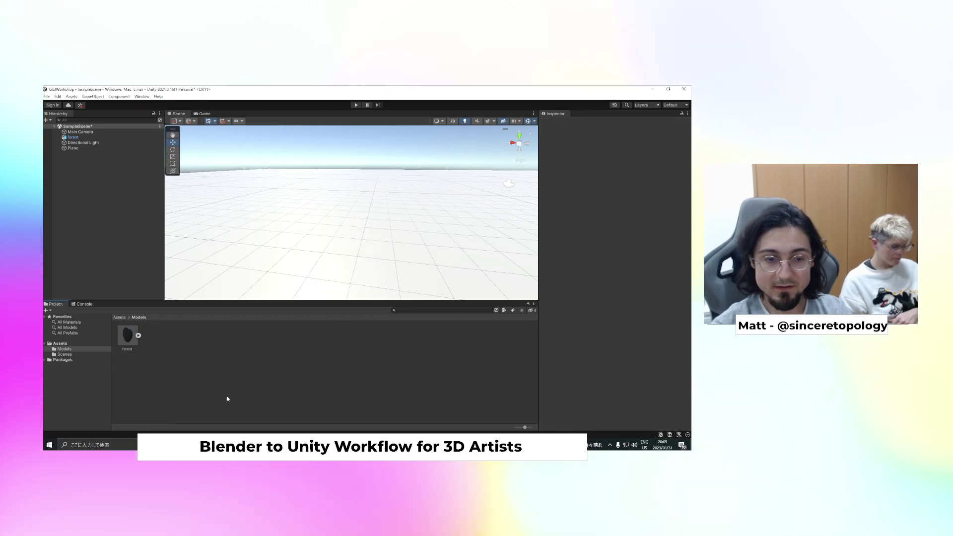
# Import the newly exported fence model from the Blender folder in File Explorer into Unity's Models folder
pyautogui.hotkey('alt', 'Tab')
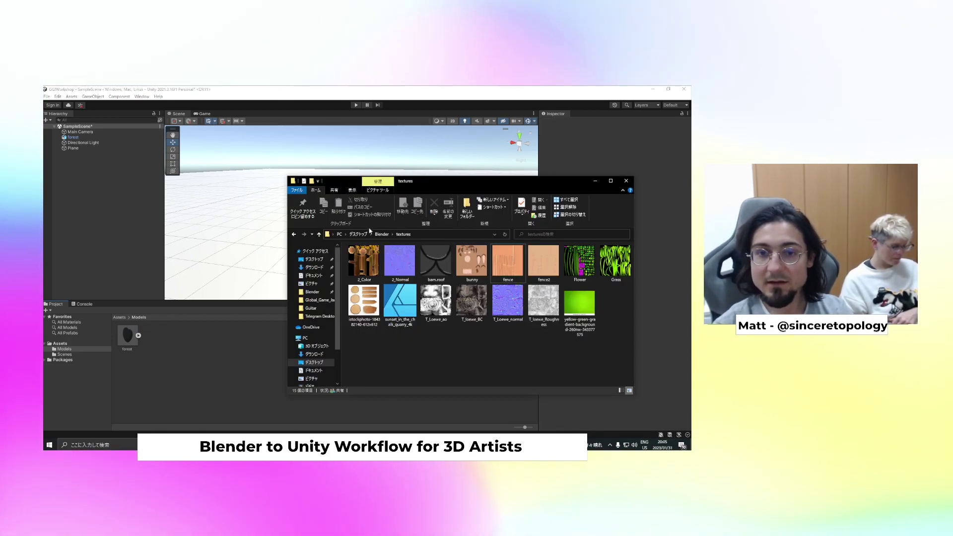
pyautogui.click(381, 234)
pyautogui.moveTo(366, 307); pyautogui.dragTo(177, 340)
pyautogui.click(354, 308)
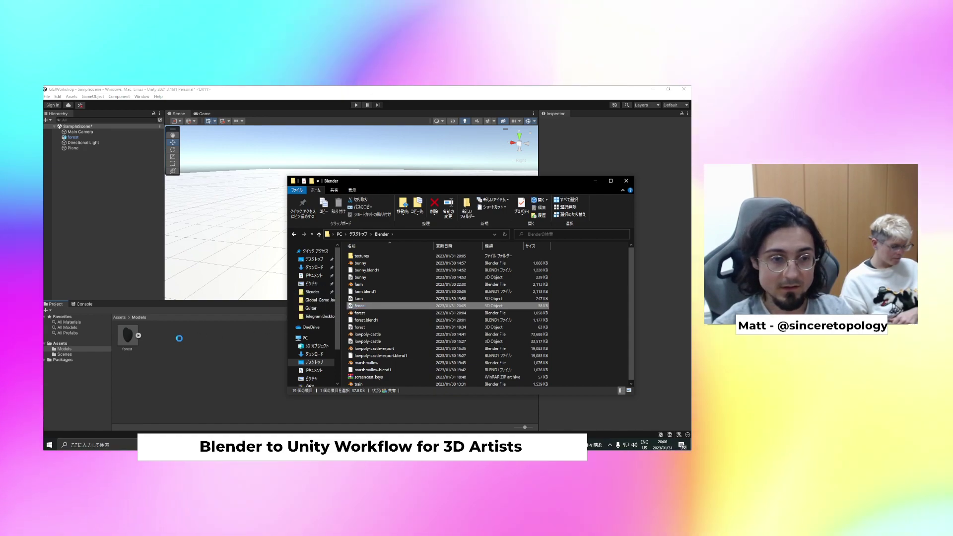
# Create a new folder named textures inside the Models folder
pyautogui.click(214, 350)
pyautogui.rightClick(194, 342)
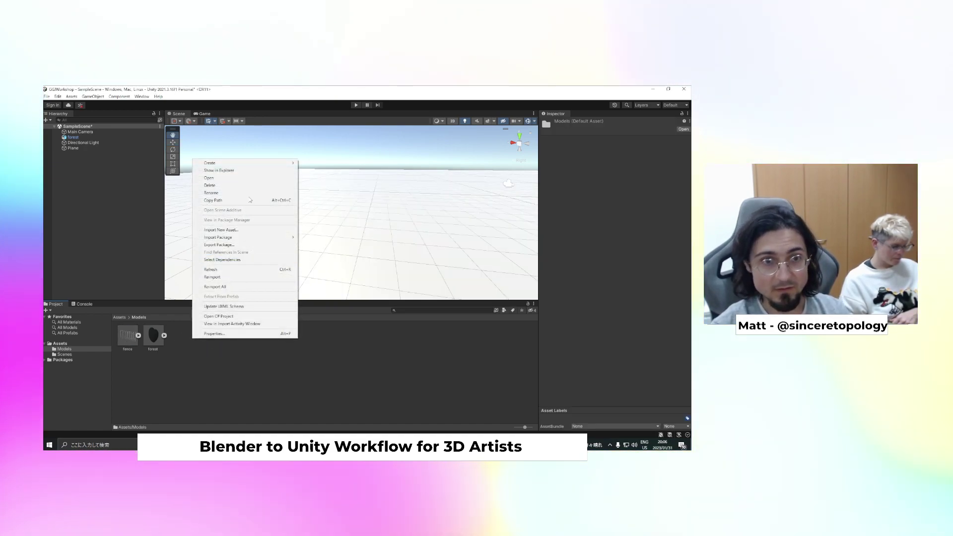
pyautogui.moveTo(235, 168)
pyautogui.click(314, 138)
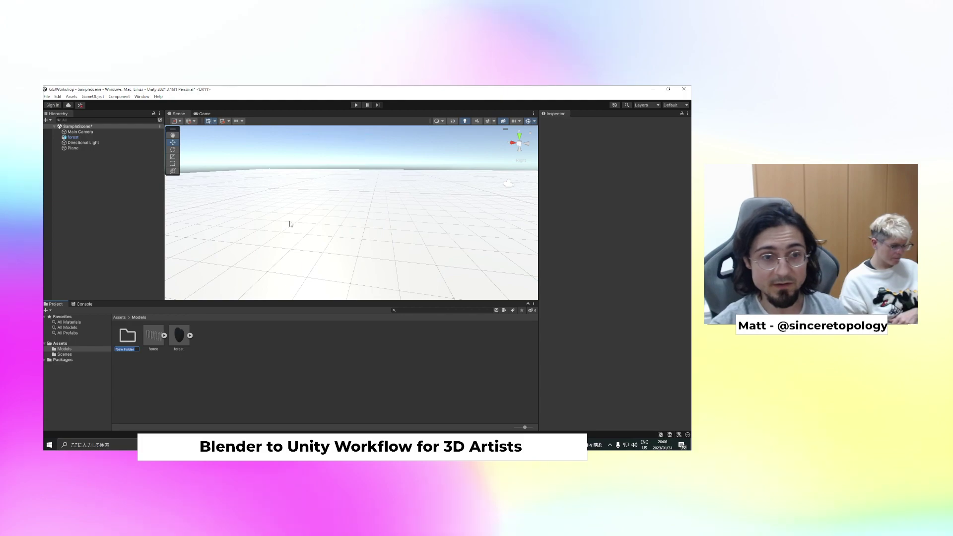
pyautogui.write('tex')
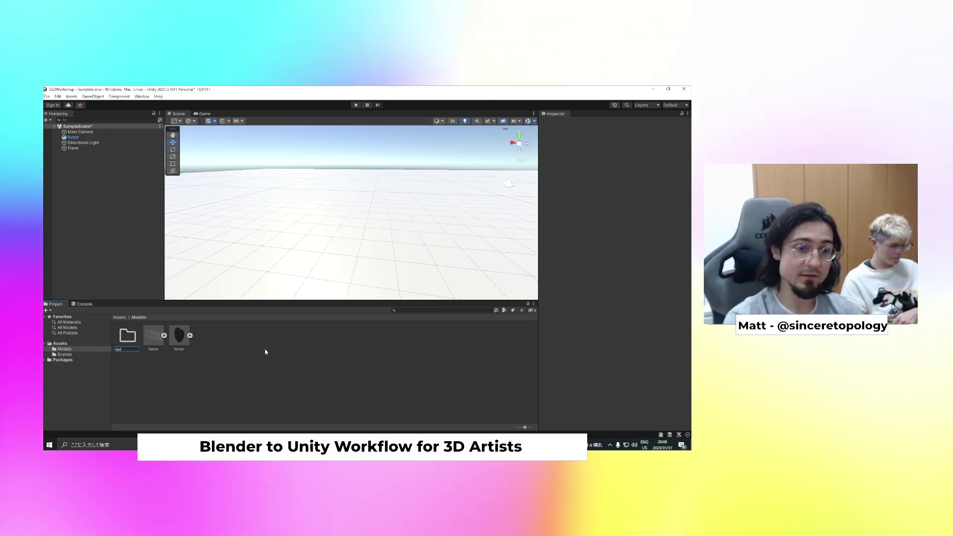
pyautogui.write('tures')
pyautogui.press('Return')
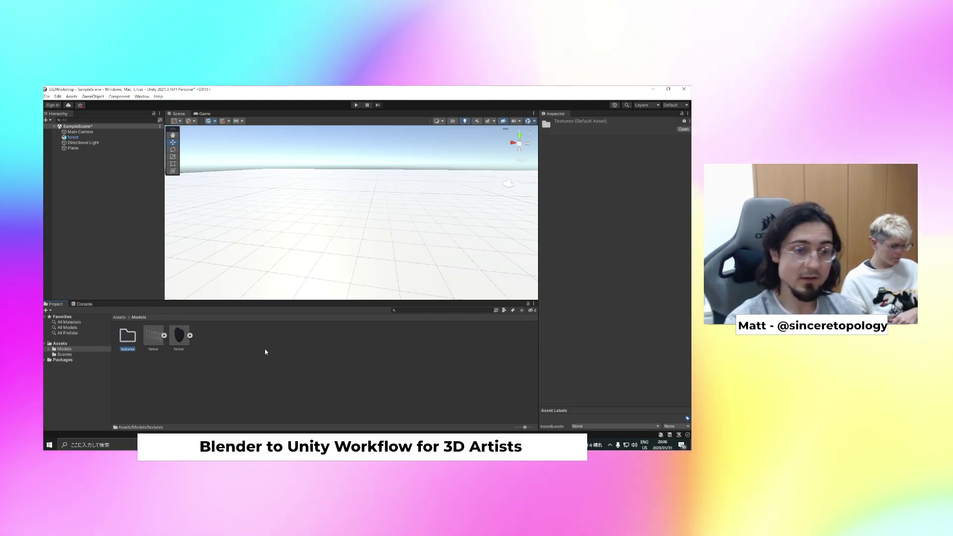
# Import the fence2 image from Blender's textures folder in File Explorer into the new Unity textures folder
pyautogui.moveTo(283, 444)
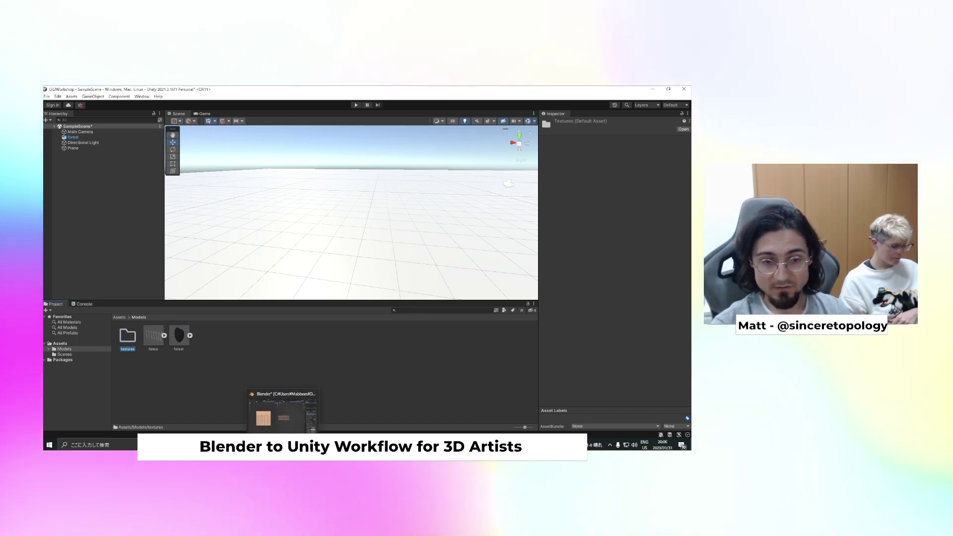
pyautogui.click(267, 445)
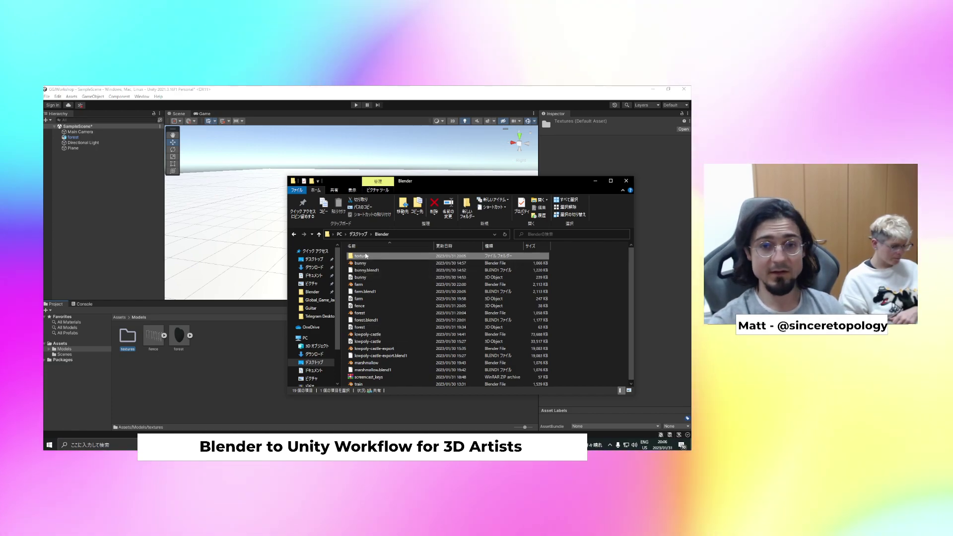
pyautogui.doubleClick(360, 256)
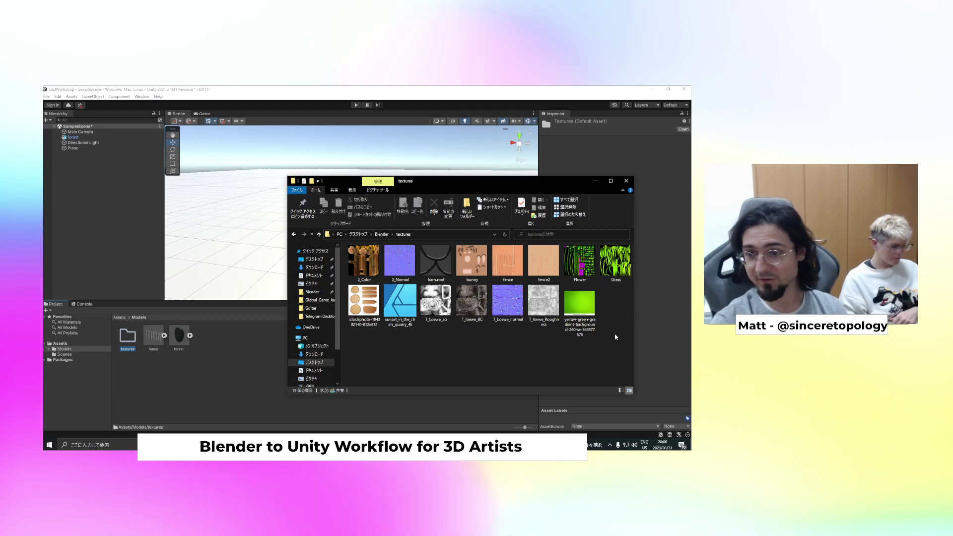
pyautogui.click(381, 234)
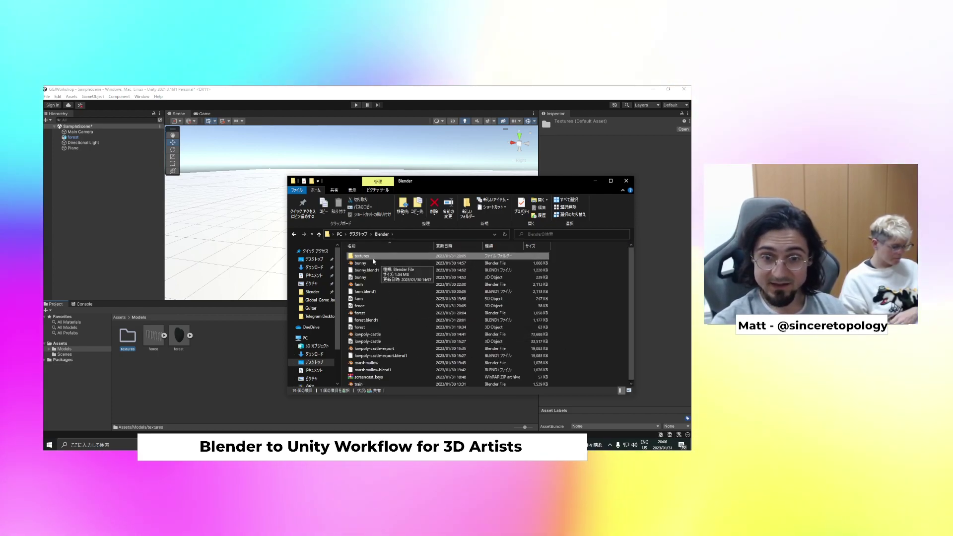
pyautogui.doubleClick(374, 257)
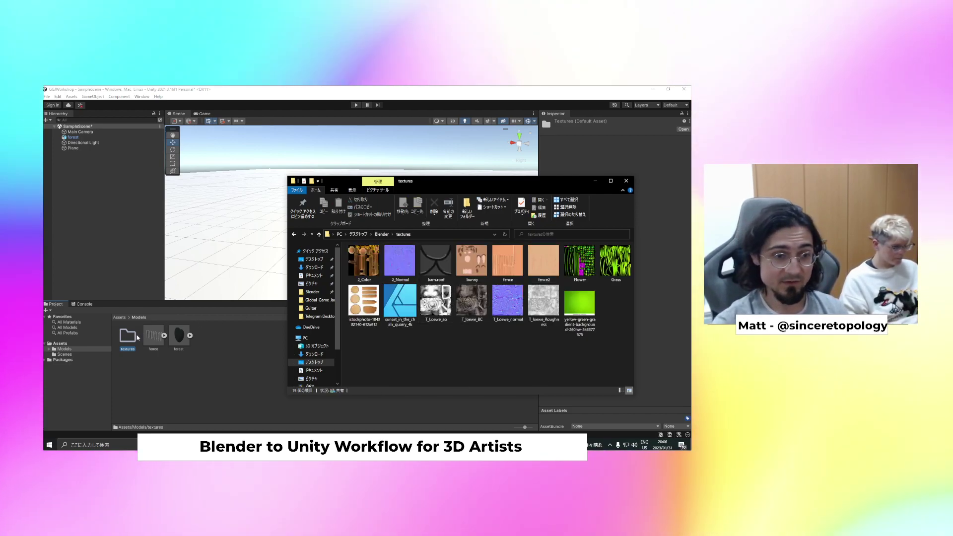
pyautogui.doubleClick(129, 336)
pyautogui.hotkey('alt', 'Tab')
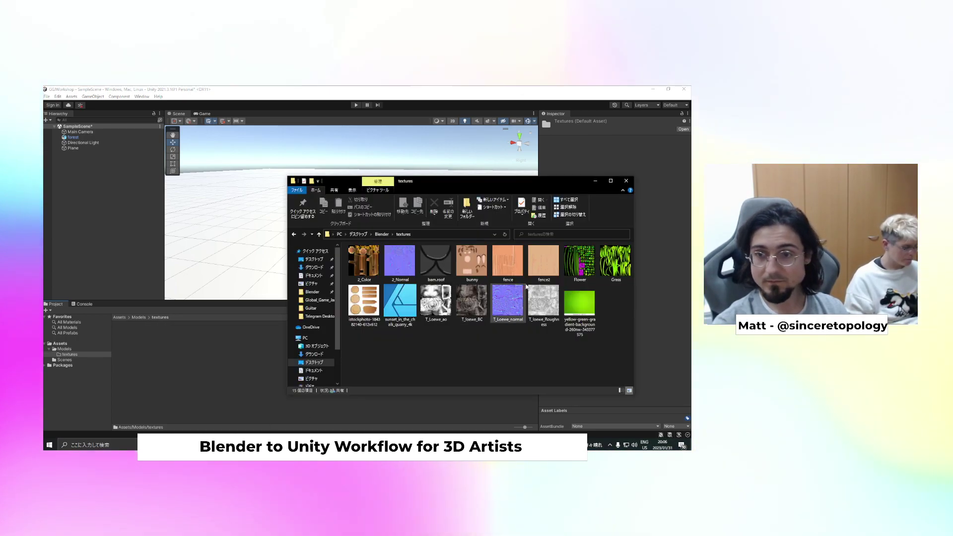
pyautogui.click(193, 365)
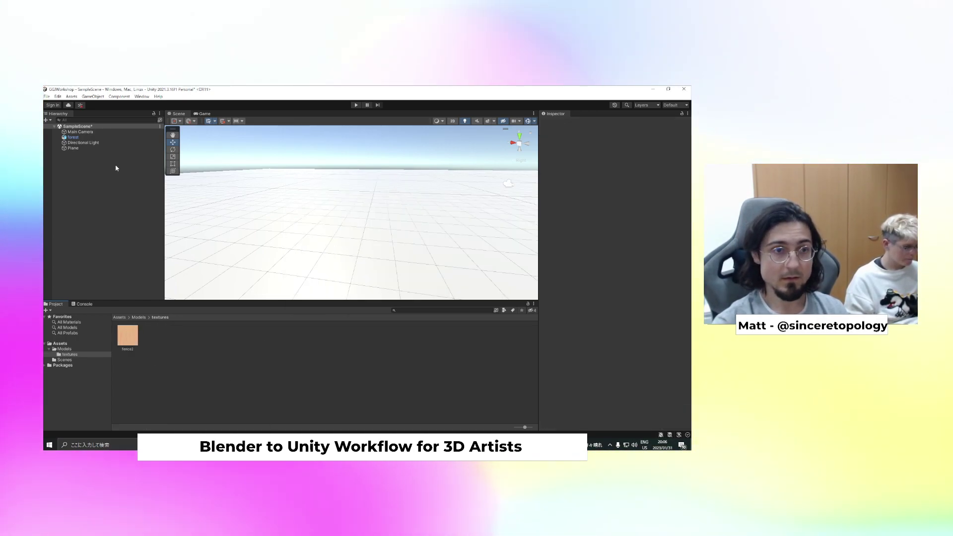
# Place the fence model from the Models folder on the scene's plane, frame it, and return to the Assets folder with nothing selected
pyautogui.click(139, 317)
pyautogui.click(153, 336)
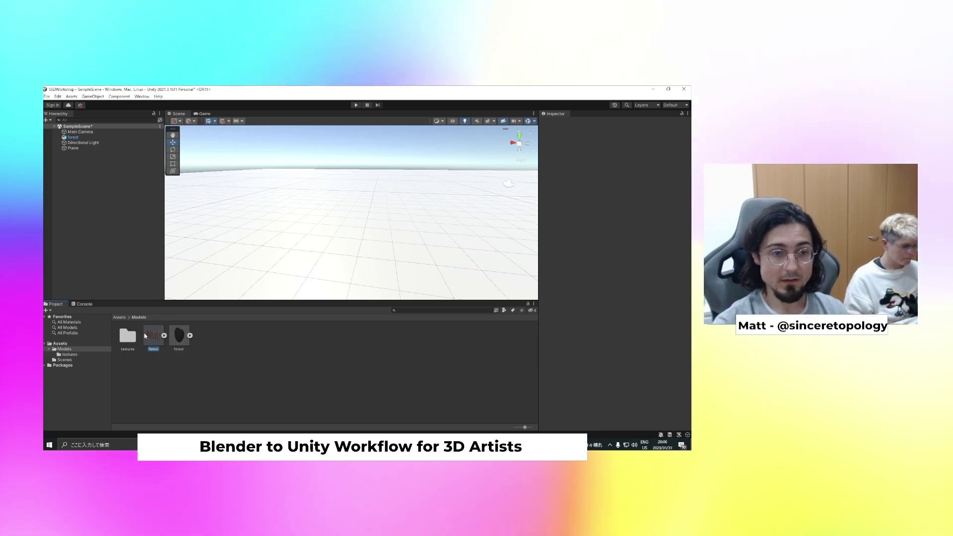
pyautogui.moveTo(154, 336); pyautogui.dragTo(304, 226)
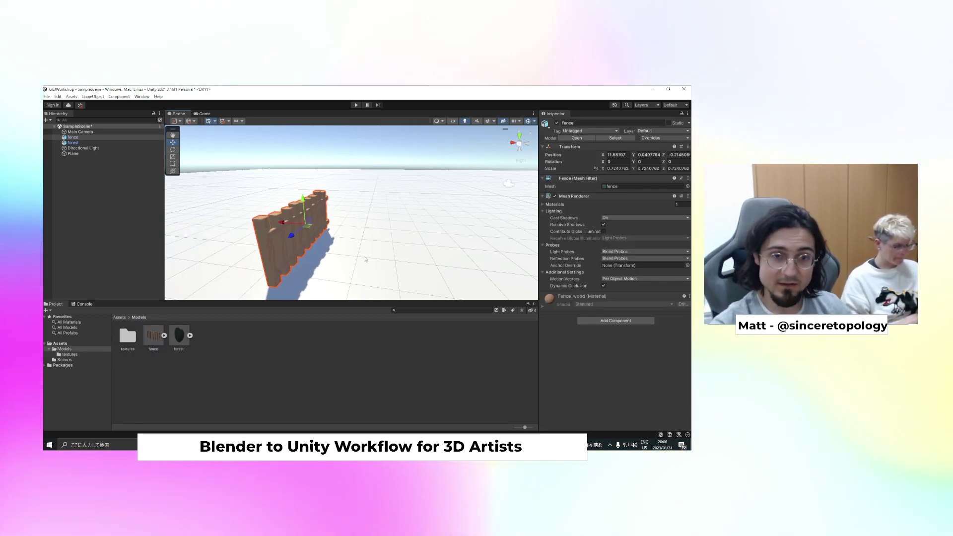
pyautogui.moveTo(246, 224); pyautogui.dragTo(284, 229, button='right')
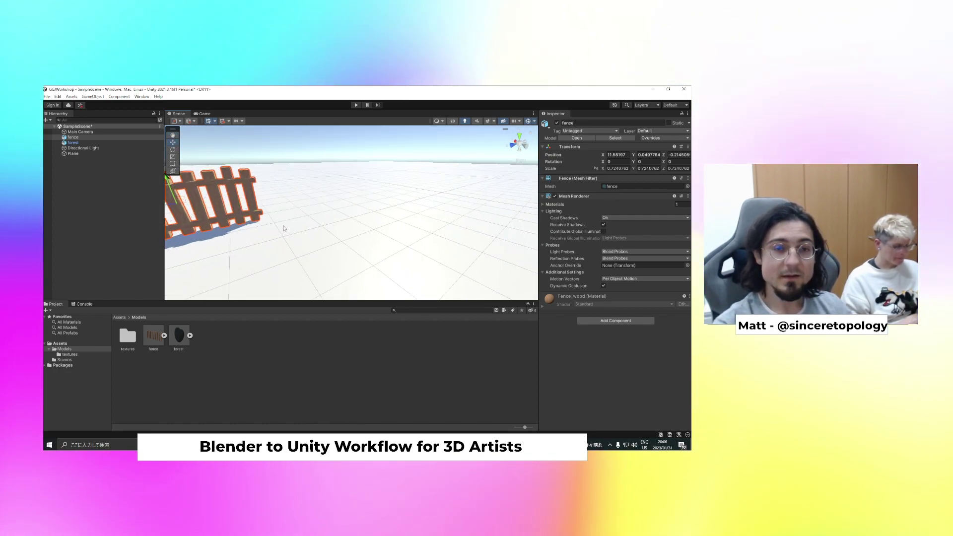
pyautogui.press('f')
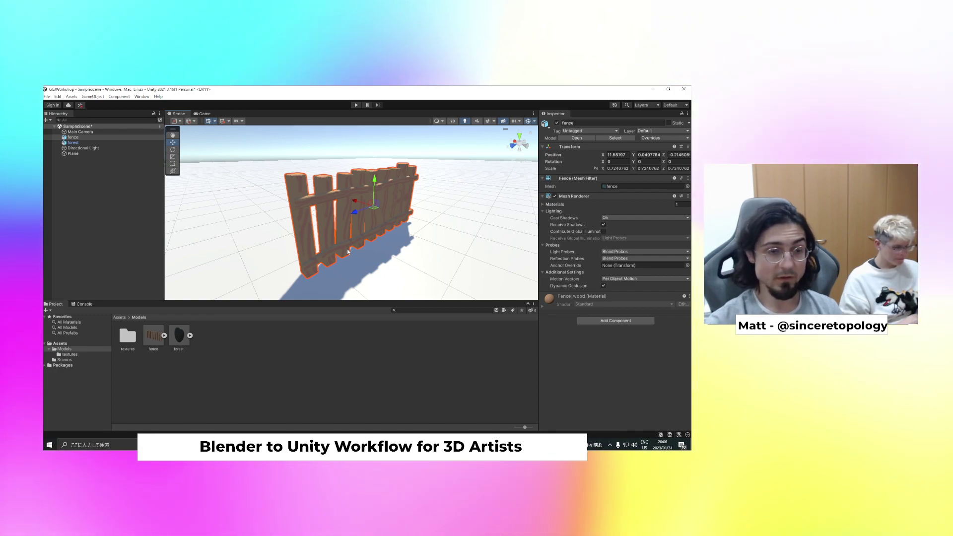
pyautogui.click(120, 318)
pyautogui.click(344, 406)
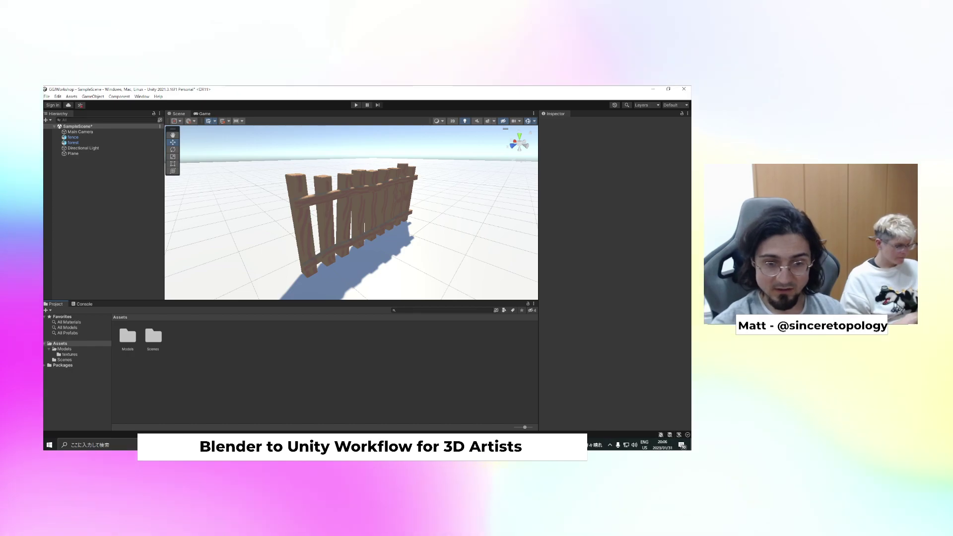
# Switch to Blender's Modeling workspace and hide the fence in Object Mode
pyautogui.hotkey('alt', 'Tab')
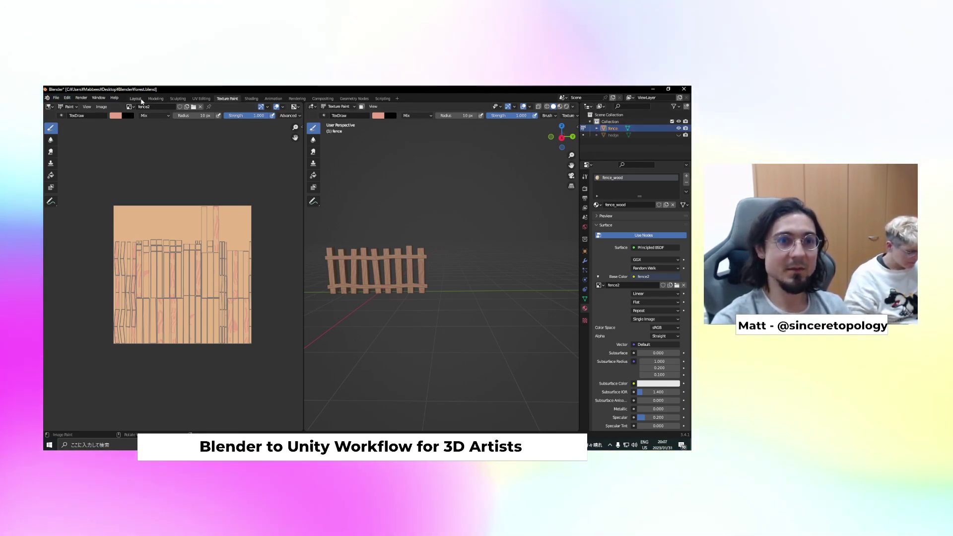
pyautogui.click(138, 99)
pyautogui.click(155, 98)
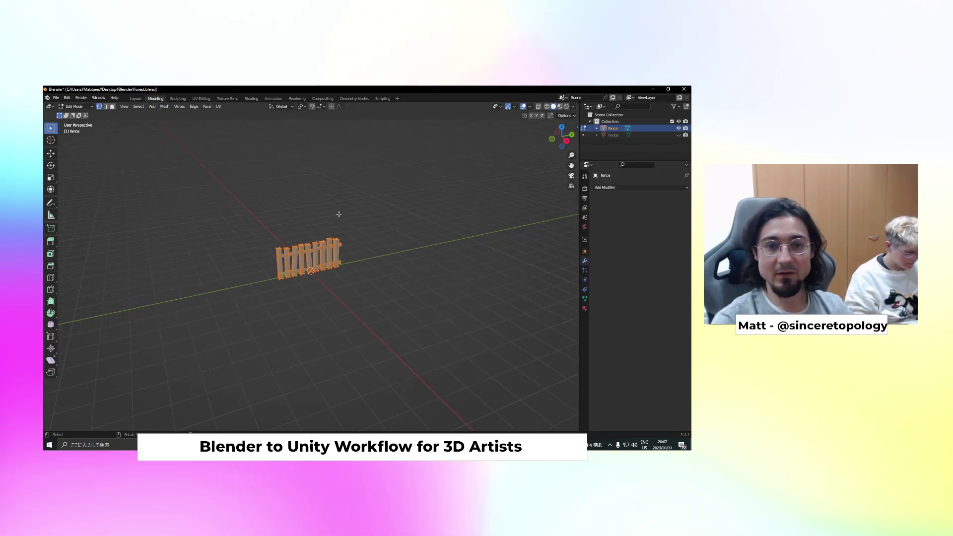
pyautogui.press('Tab')
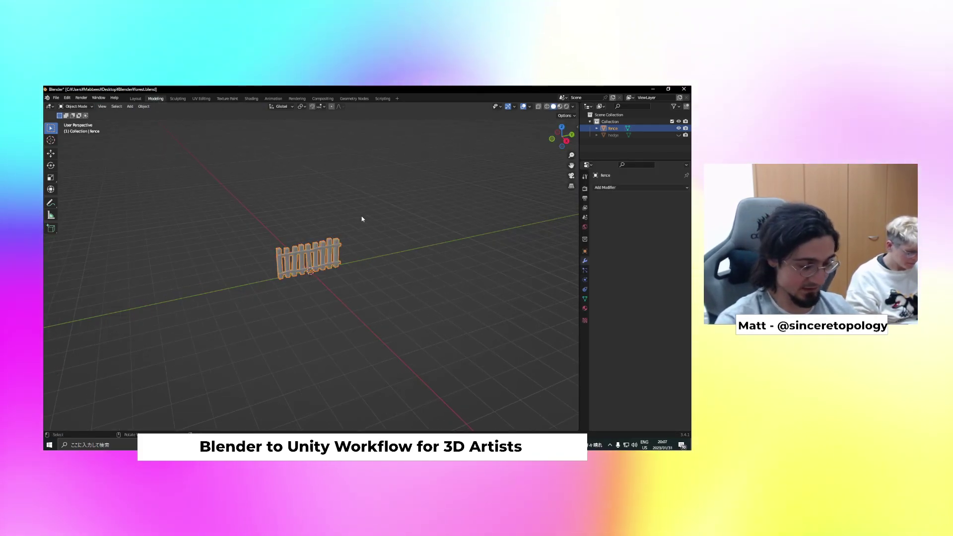
pyautogui.press('h')
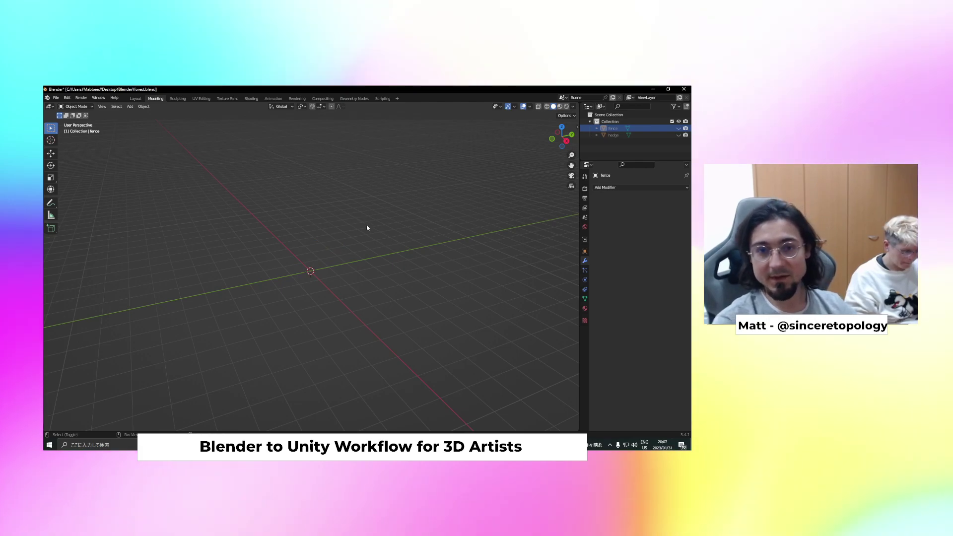
pyautogui.hotkey('shift', 'a')
pyautogui.click(408, 238)
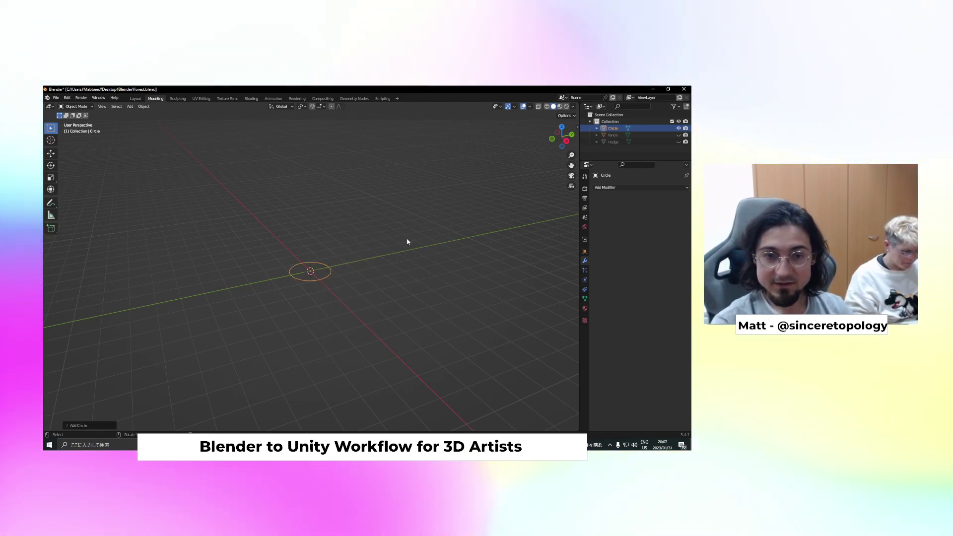
pyautogui.click(96, 424)
pyautogui.click(136, 358)
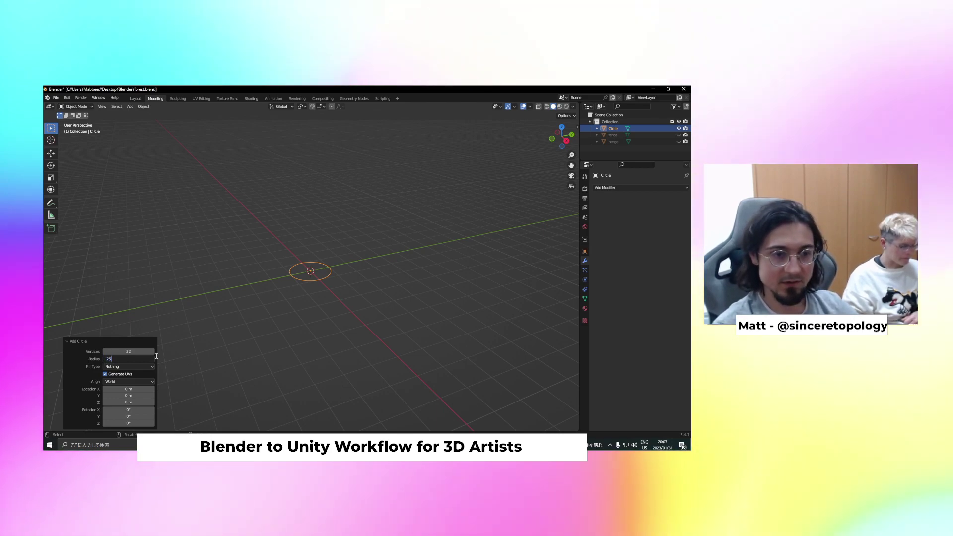
pyautogui.write('.25')
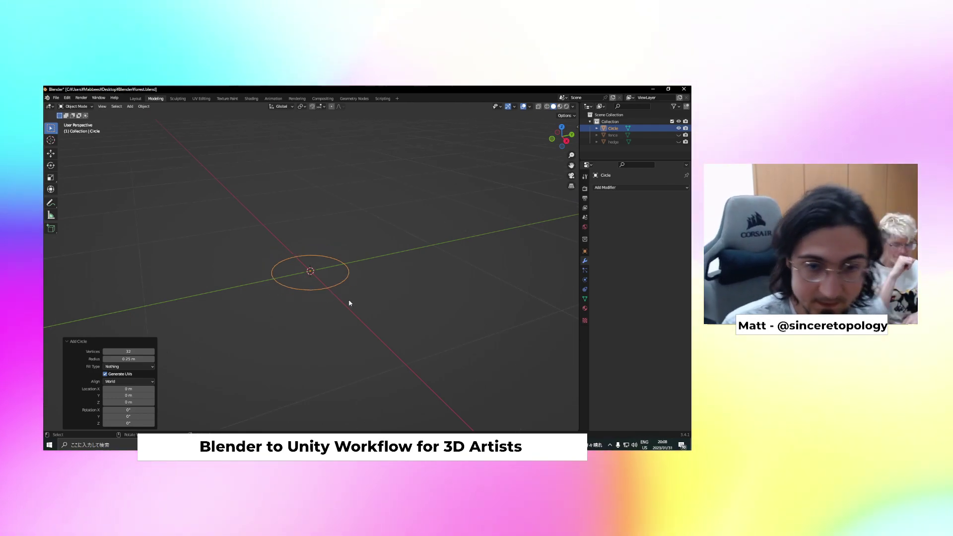
pyautogui.scroll(-1, 349, 303)
pyautogui.scroll(-1, 349, 303)
pyautogui.press('Tab')
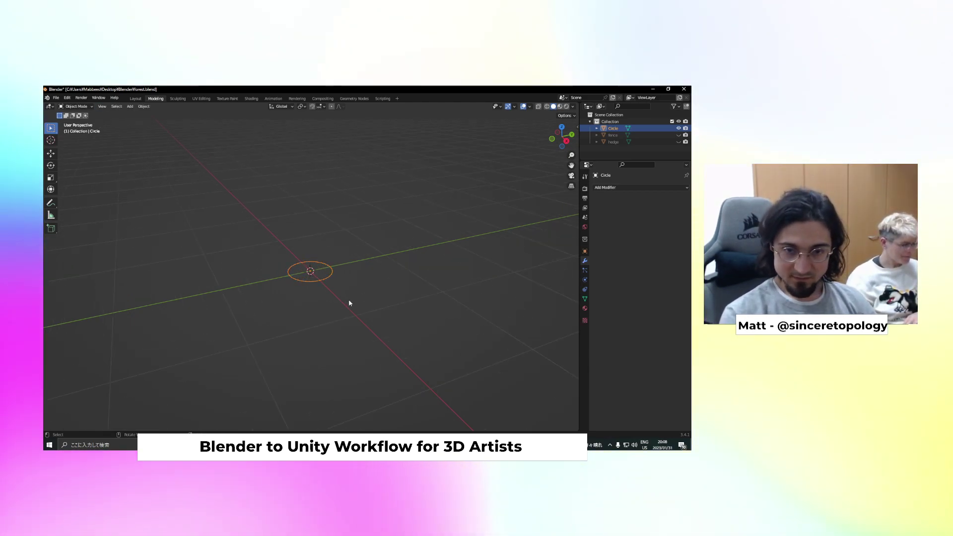
pyautogui.press('x')
pyautogui.click(349, 302)
# Add a mesh cylinder at the origin with a radius of 0.25 m
pyautogui.hotkey('shift', 'a')
pyautogui.moveTo(342, 300)
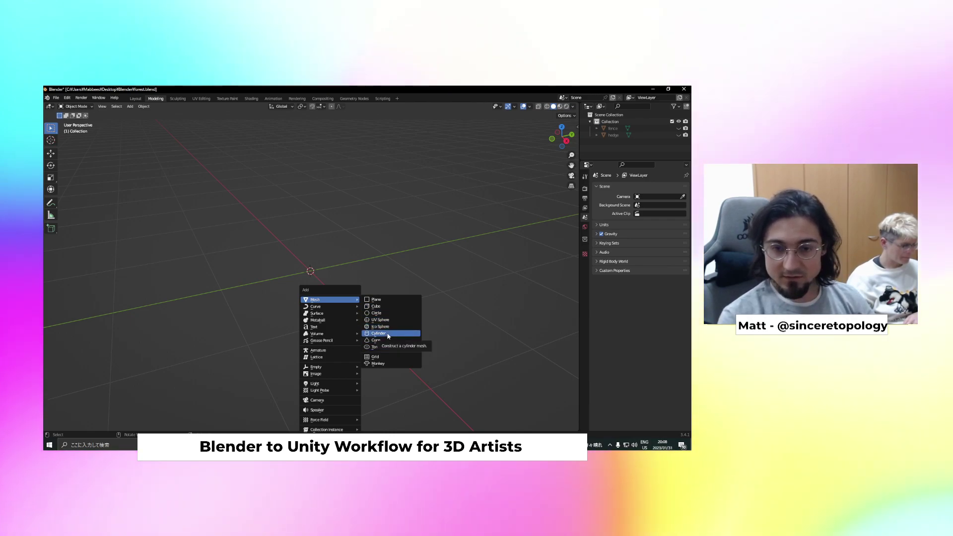
pyautogui.click(389, 335)
pyautogui.scroll(-4, 293, 340)
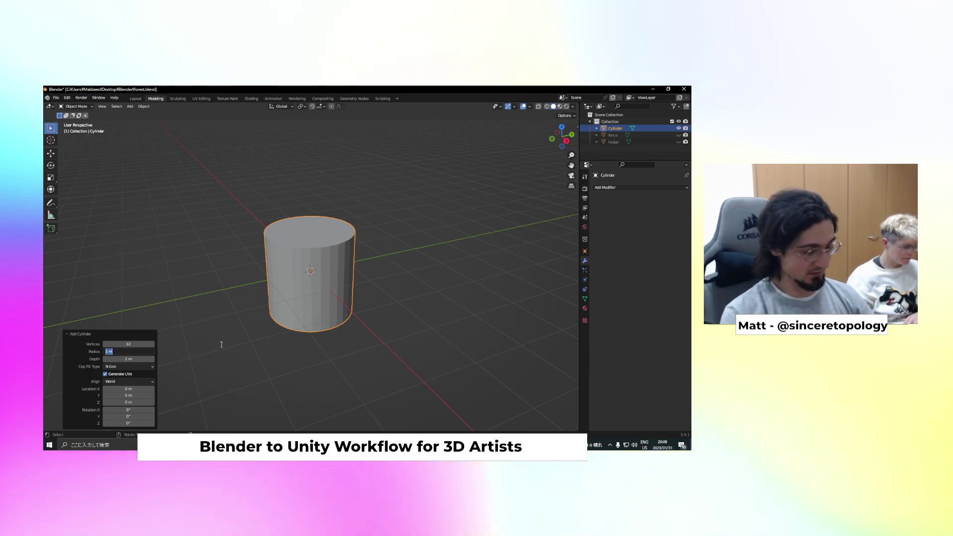
pyautogui.write('.25m')
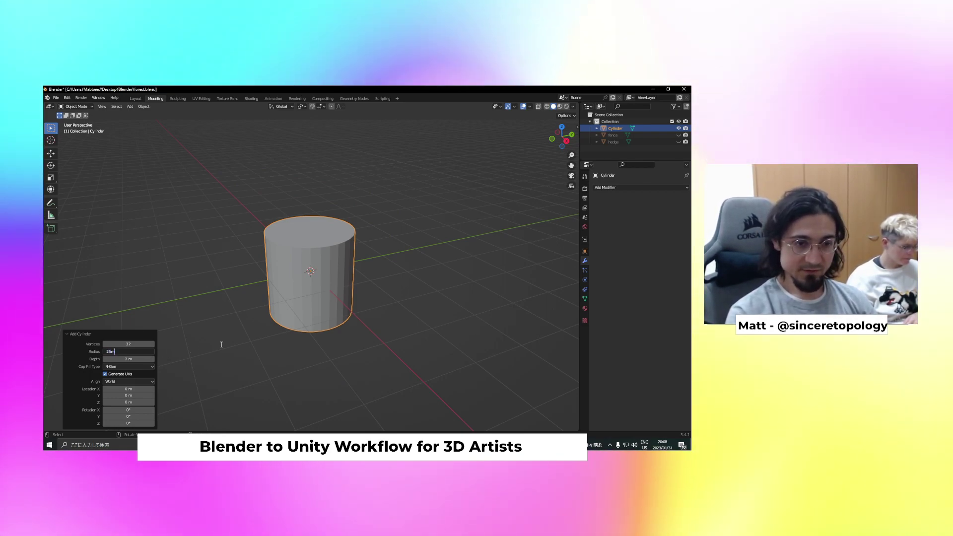
pyautogui.press('Return')
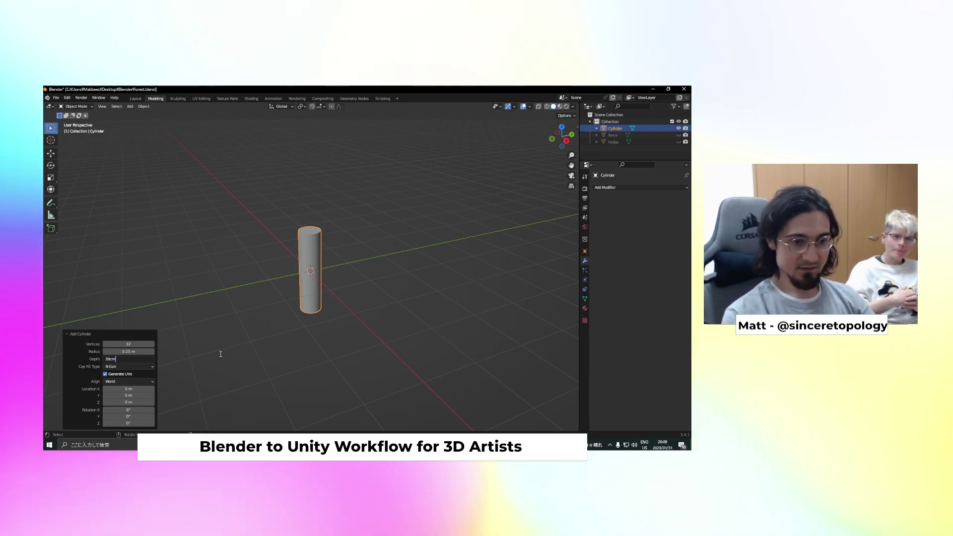
# Set the new cylinder's depth to 30 cm
pyautogui.write('m')
pyautogui.press('Return')
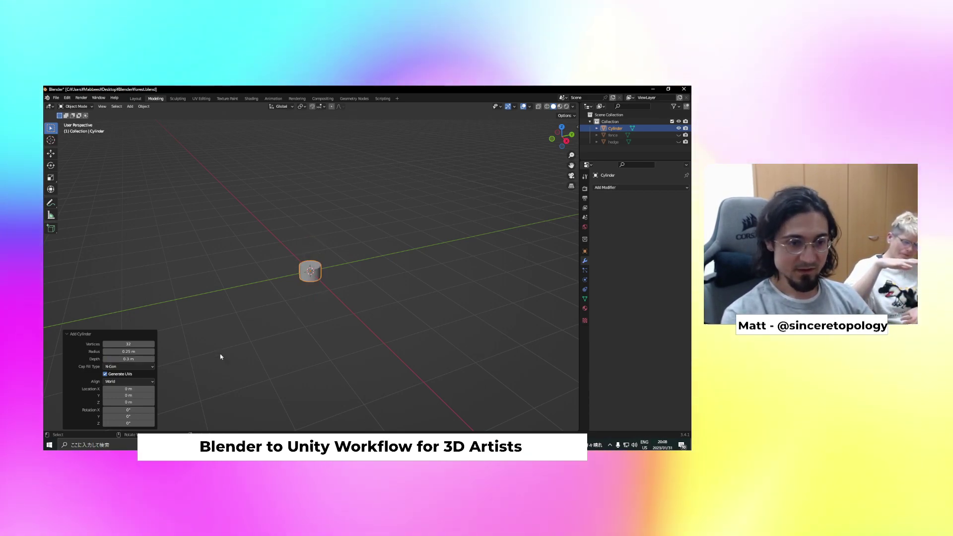
pyautogui.scroll(3, 365, 313)
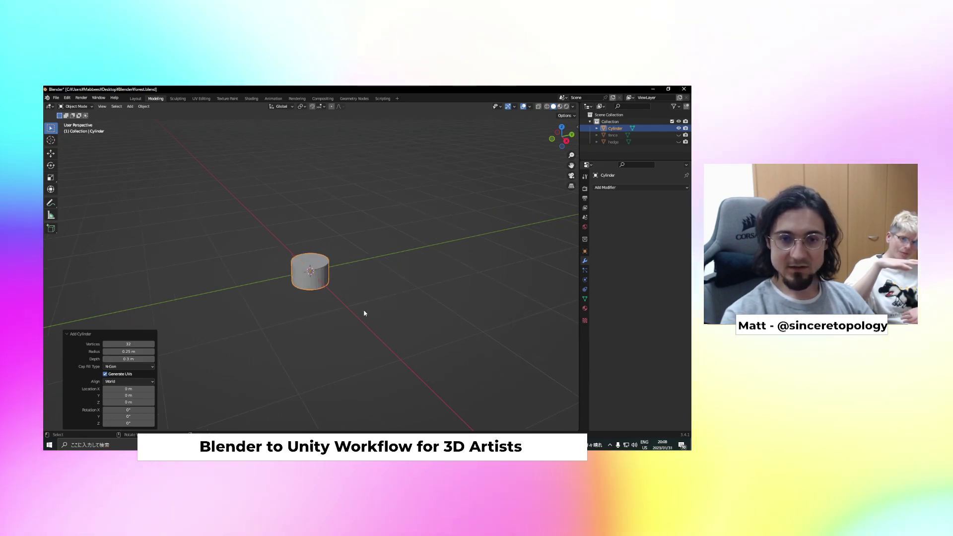
pyautogui.scroll(4, 365, 313)
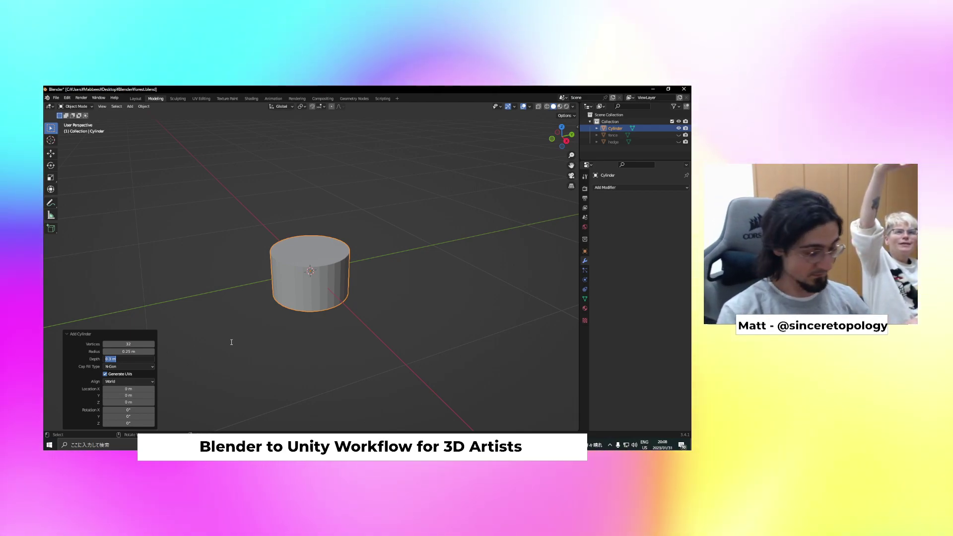
# Set the new cylinder's depth to 0.8 m
pyautogui.write('.8')
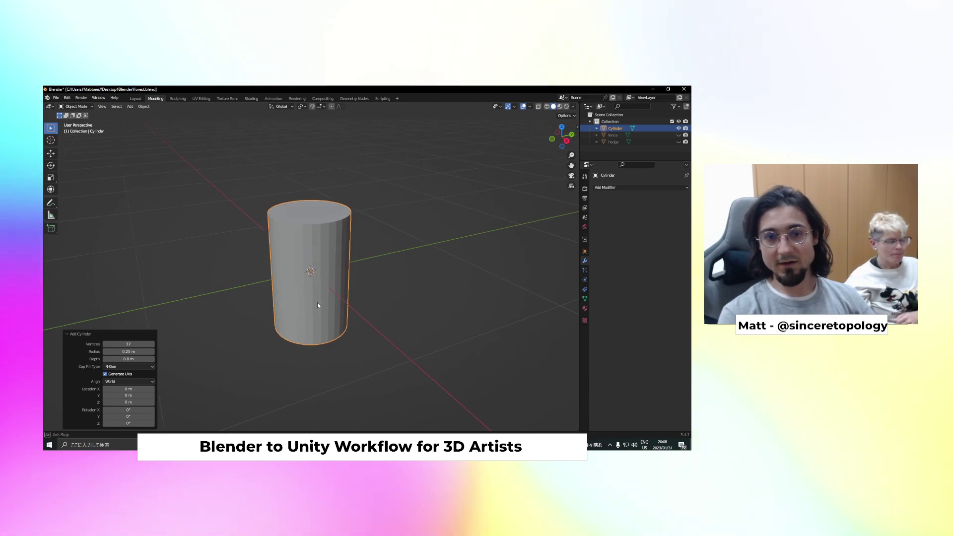
pyautogui.moveTo(317, 302); pyautogui.dragTo(329, 294, button='middle')
pyautogui.scroll(-2, 405, 256)
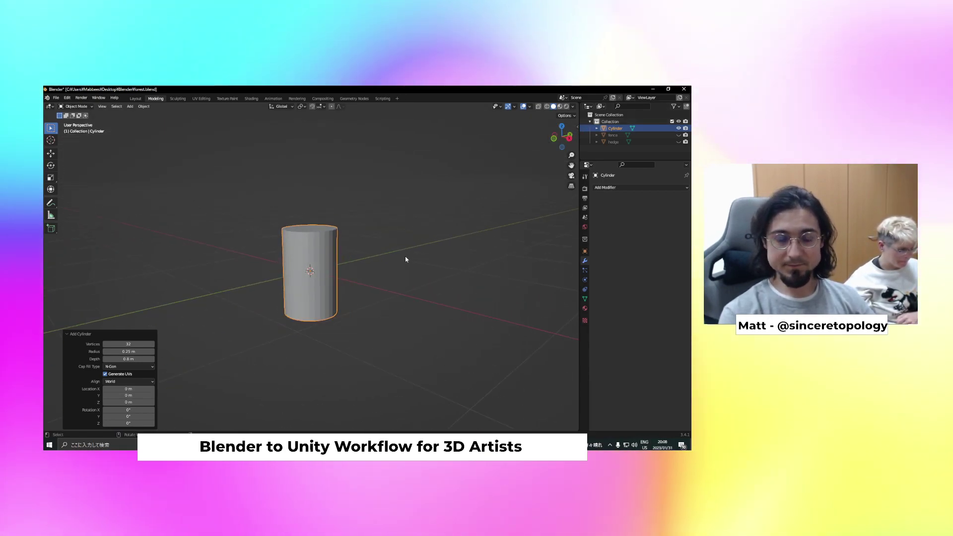
# In Edit Mode, move the whole cylinder mesh up 0.4 m along Z so its base sits at the origin
pyautogui.press('Tab')
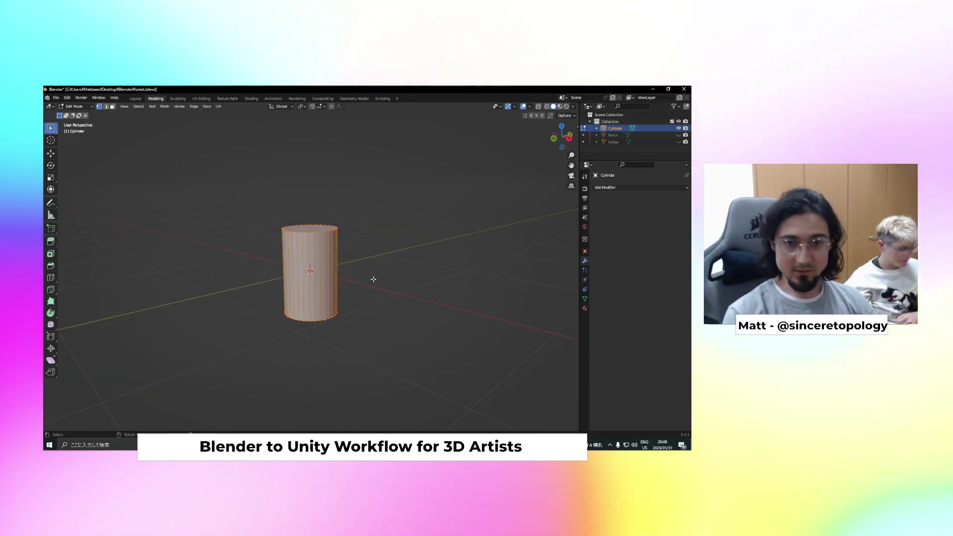
pyautogui.press('g')
pyautogui.press('z')
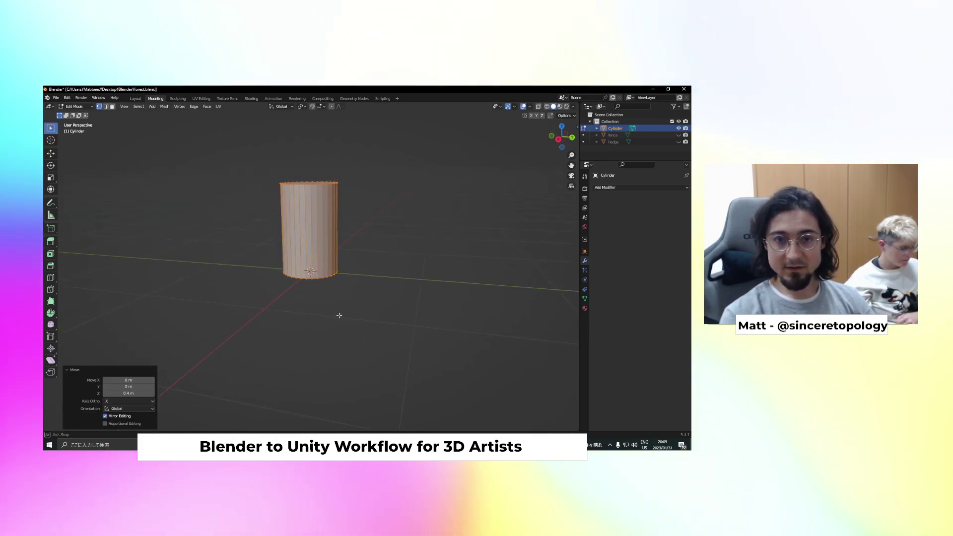
# Select the cylinder's top face in face select mode and lower it about 0.2 m along Z in the right orthographic view
pyautogui.scroll(3, 343, 313)
pyautogui.click(562, 128)
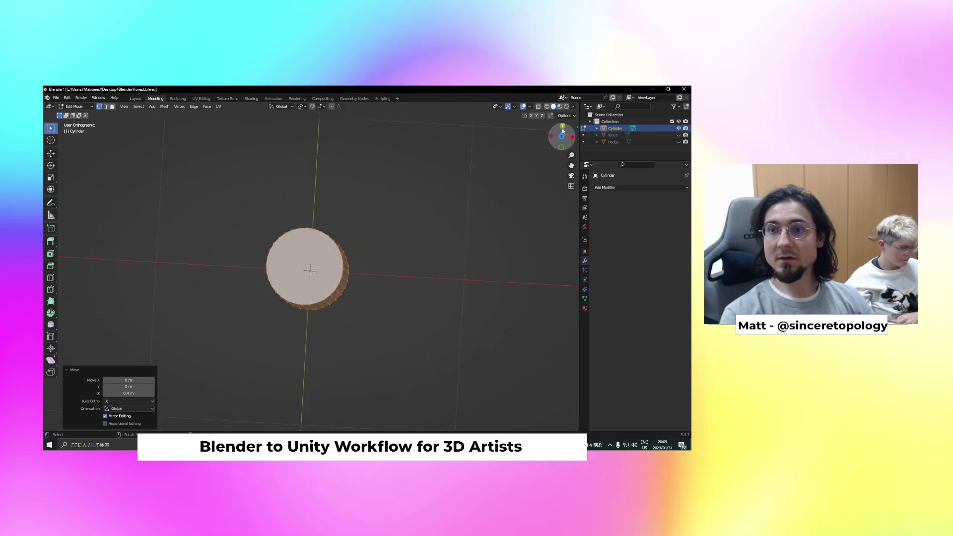
pyautogui.click(573, 136)
pyautogui.moveTo(389, 202); pyautogui.dragTo(371, 243, button='middle')
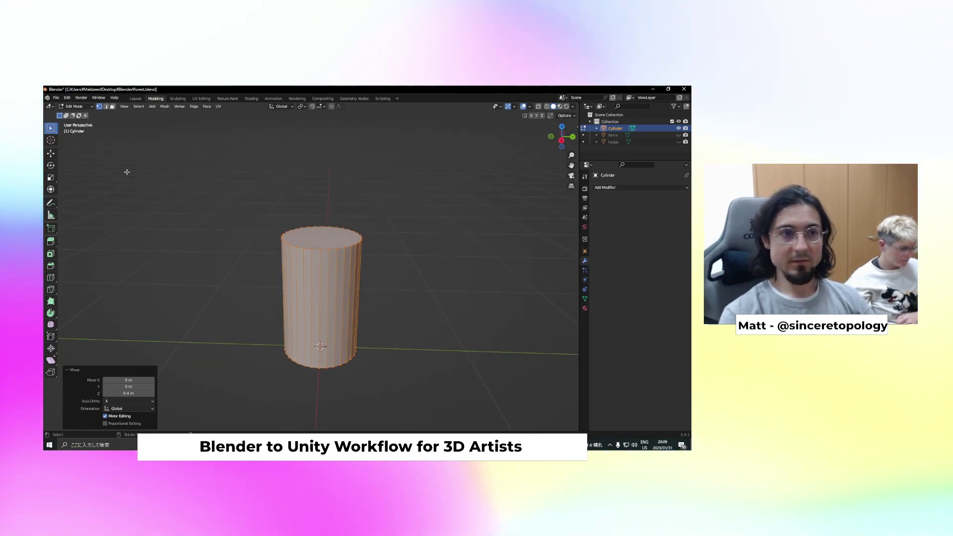
pyautogui.click(112, 106)
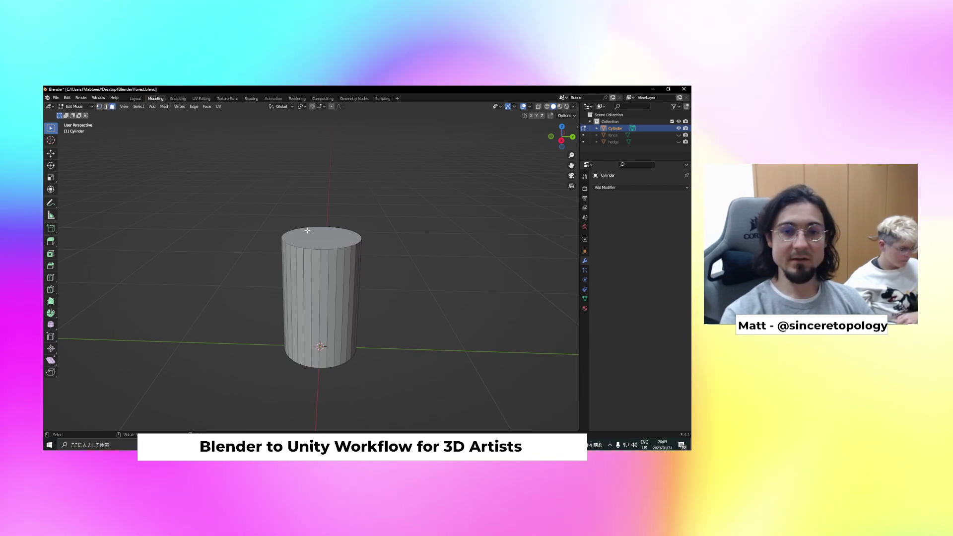
pyautogui.click(323, 234)
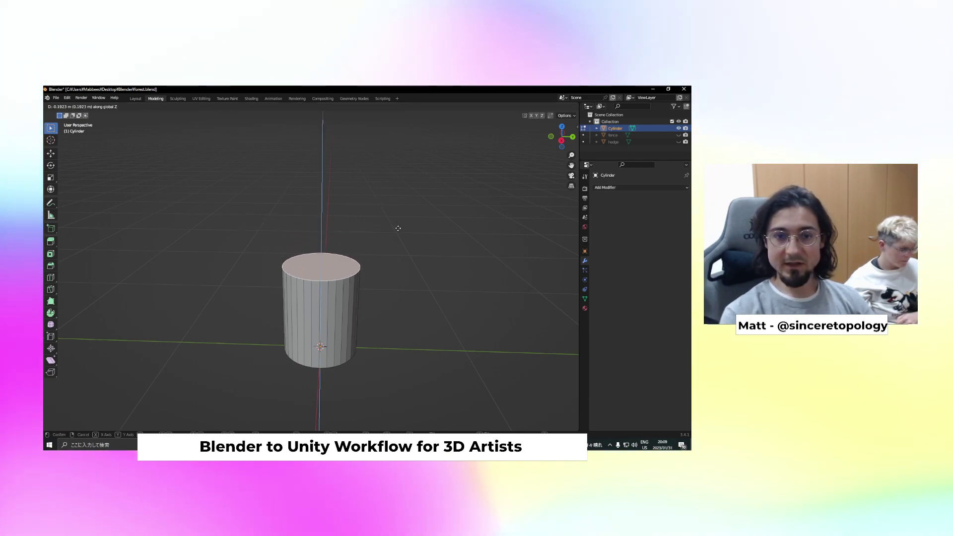
pyautogui.click(561, 140)
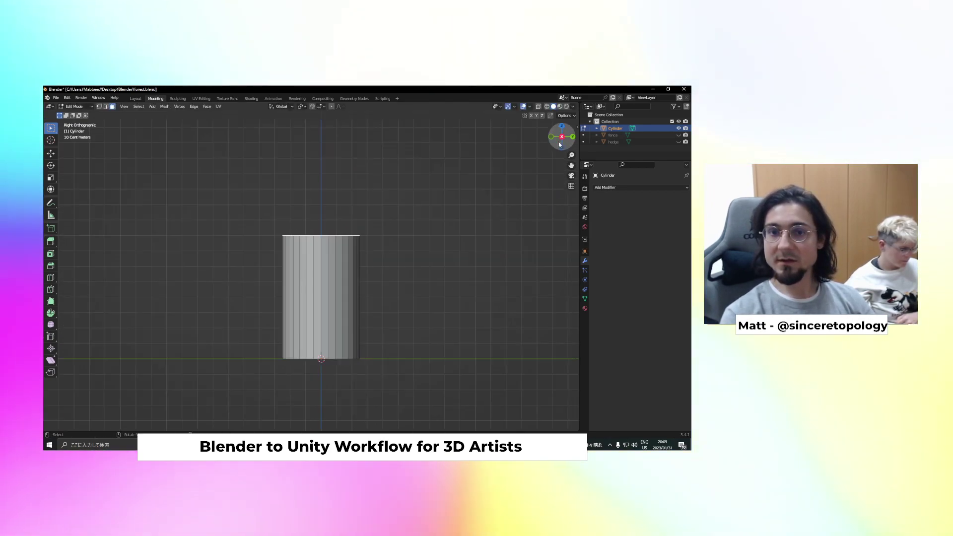
pyautogui.press('g')
pyautogui.press('z')
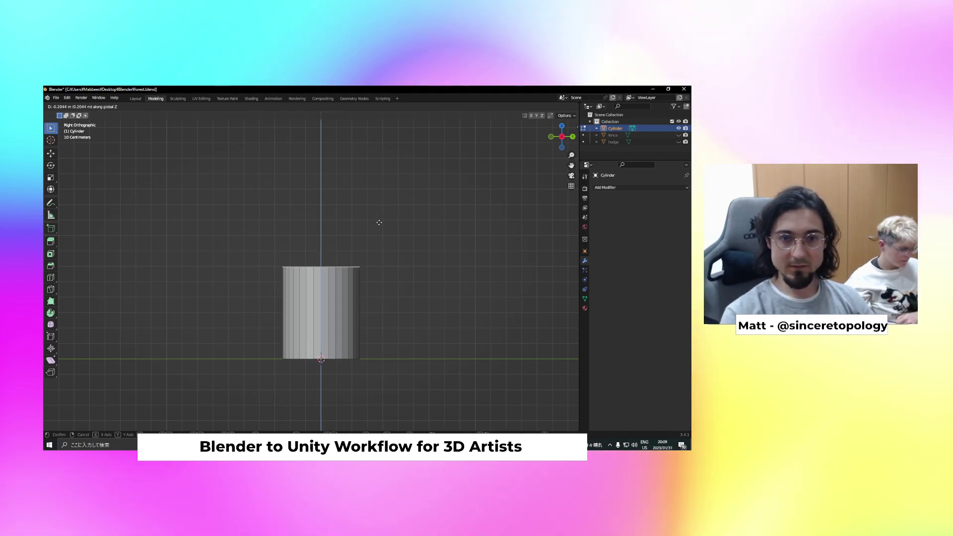
pyautogui.click(379, 222)
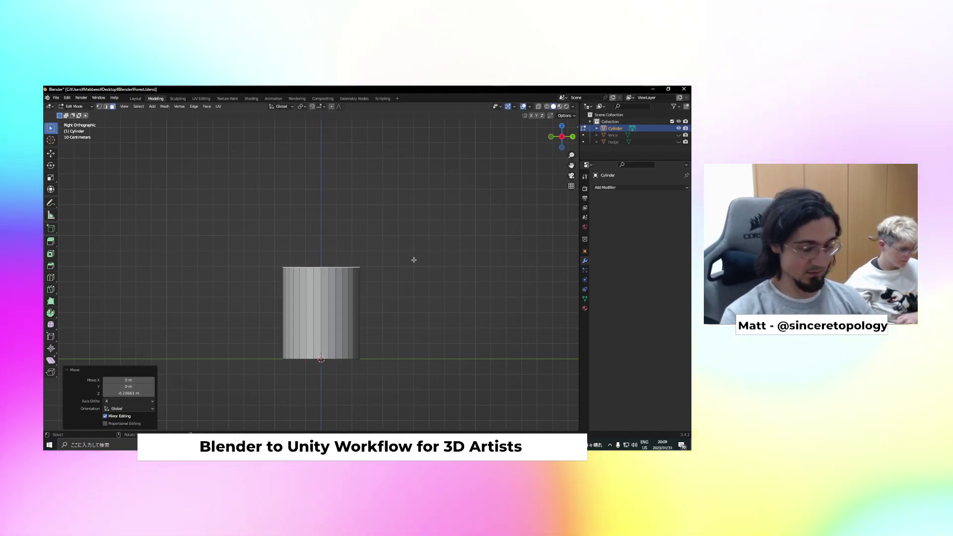
# Extrude the top face up about 0.2 m and scale it to about 0.7 to form a tapered shoulder
pyautogui.press('e')
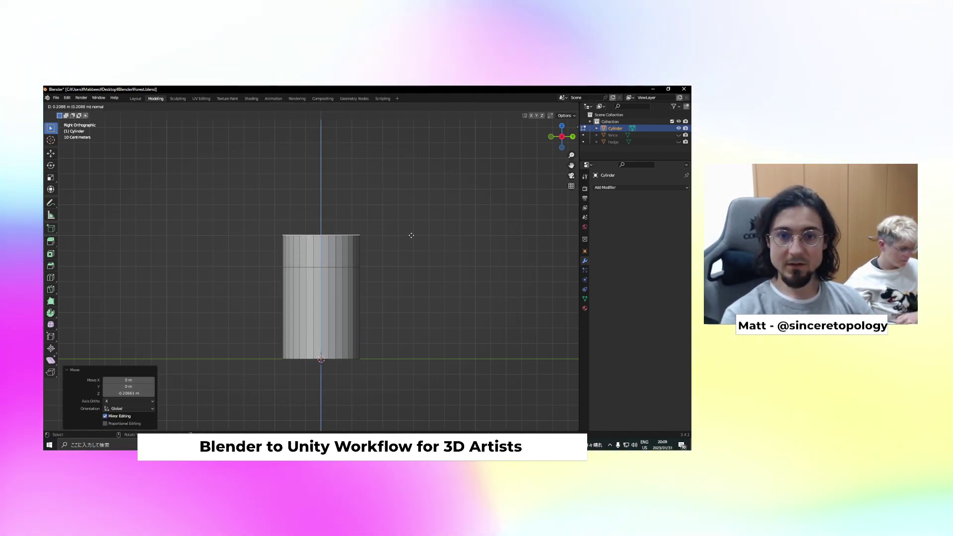
pyautogui.click(410, 237)
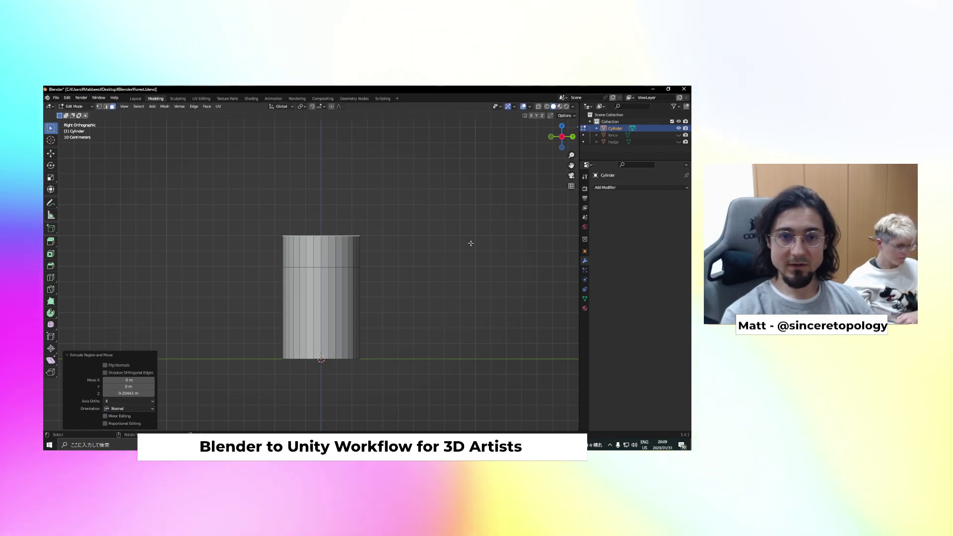
pyautogui.press('s')
pyautogui.click(426, 239)
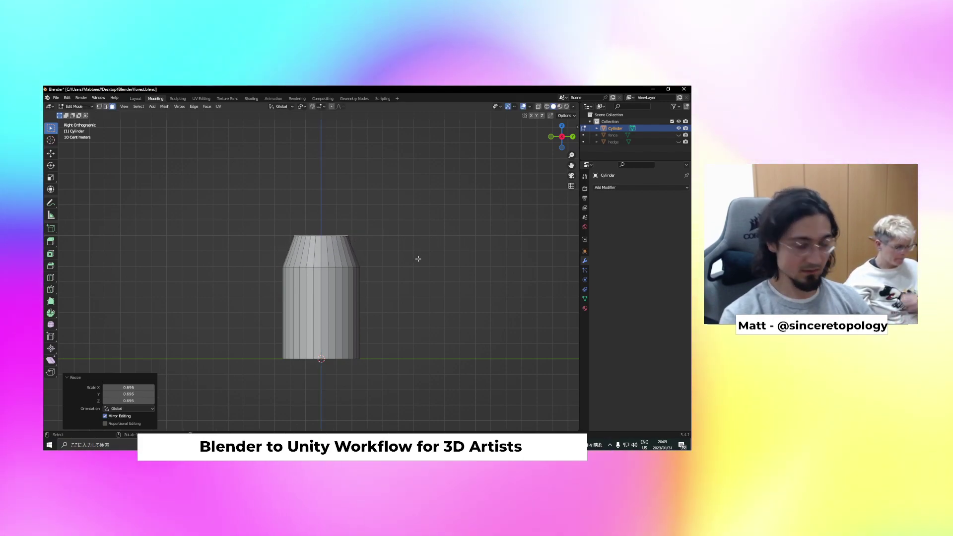
# Extrude a neck about 0.16 m tall, and add a rim widened by a factor of about 1.12 and about 0.05 m tall
pyautogui.press('e')
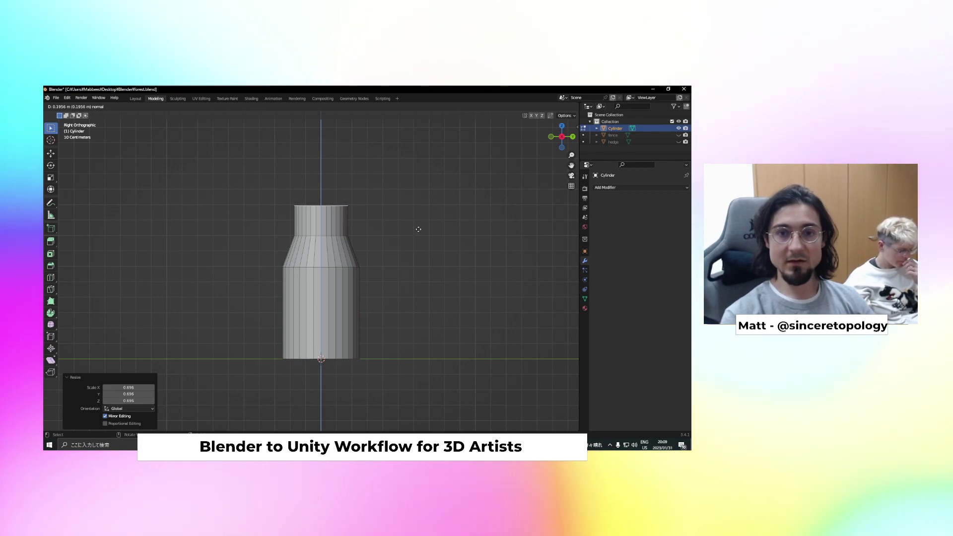
pyautogui.click(418, 235)
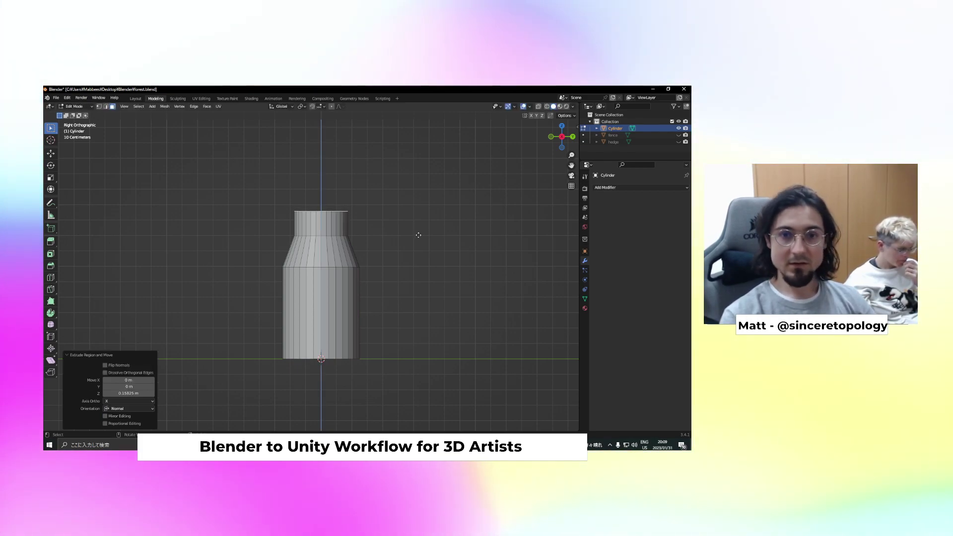
pyautogui.press('s')
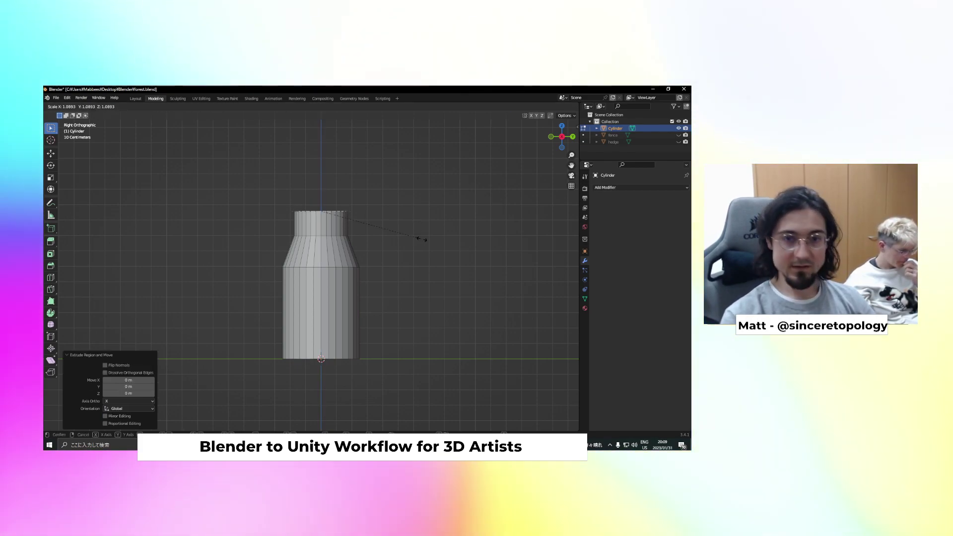
pyautogui.click(426, 238)
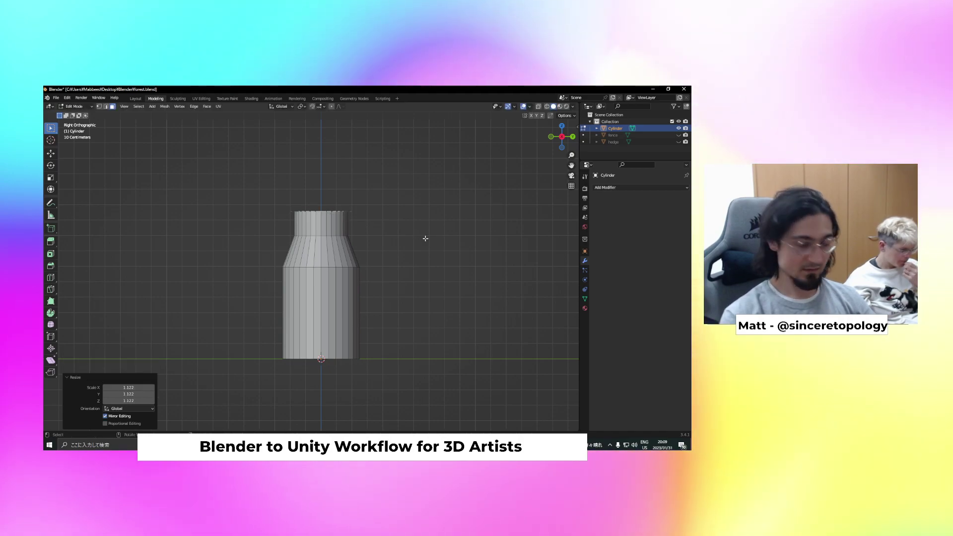
pyautogui.press('e')
pyautogui.click(424, 230)
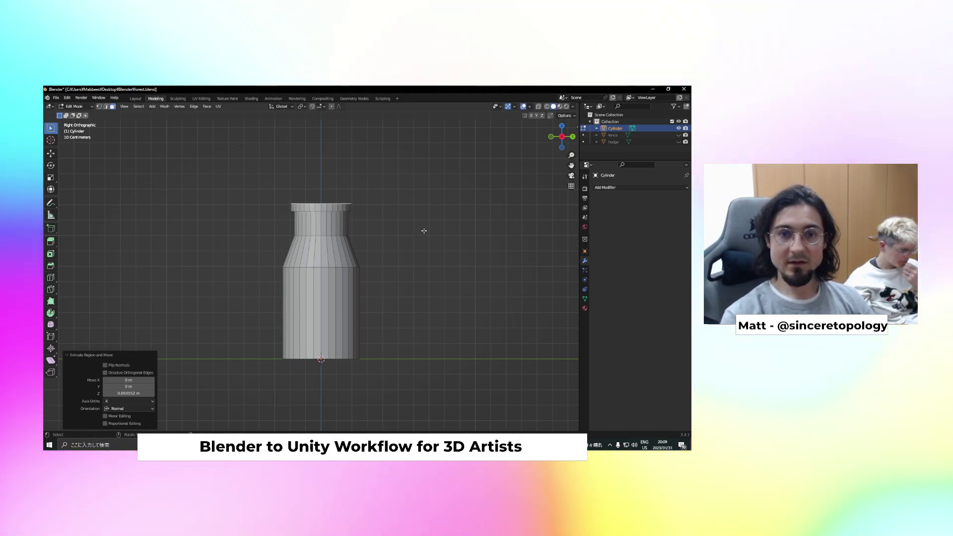
pyautogui.click(394, 250)
pyautogui.moveTo(395, 250); pyautogui.dragTo(439, 265, button='middle')
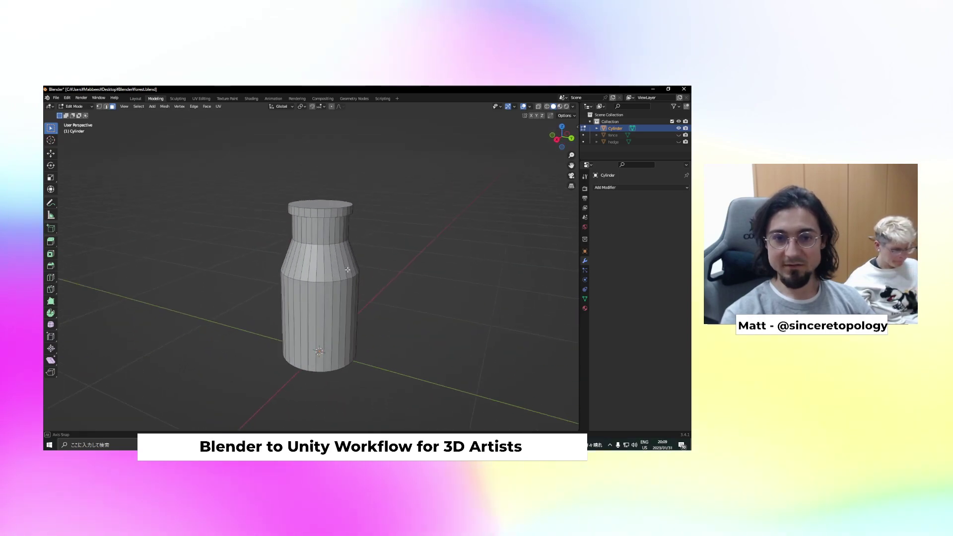
# Select the edge loop at the shoulder's base in edge select mode and raise it about 0.1 m along Z
pyautogui.click(562, 140)
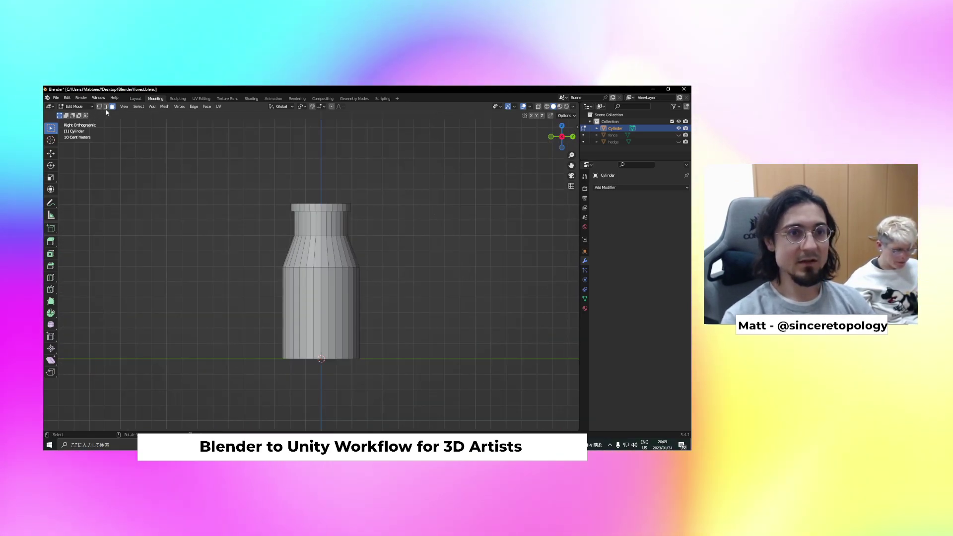
pyautogui.keyDown('alt'); pyautogui.click(325, 267); pyautogui.keyUp('alt')
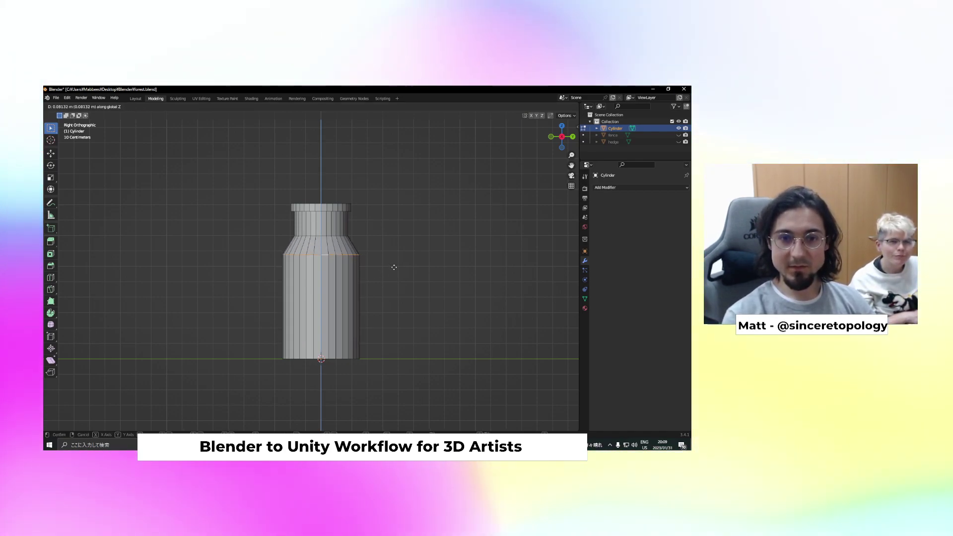
pyautogui.click(394, 266)
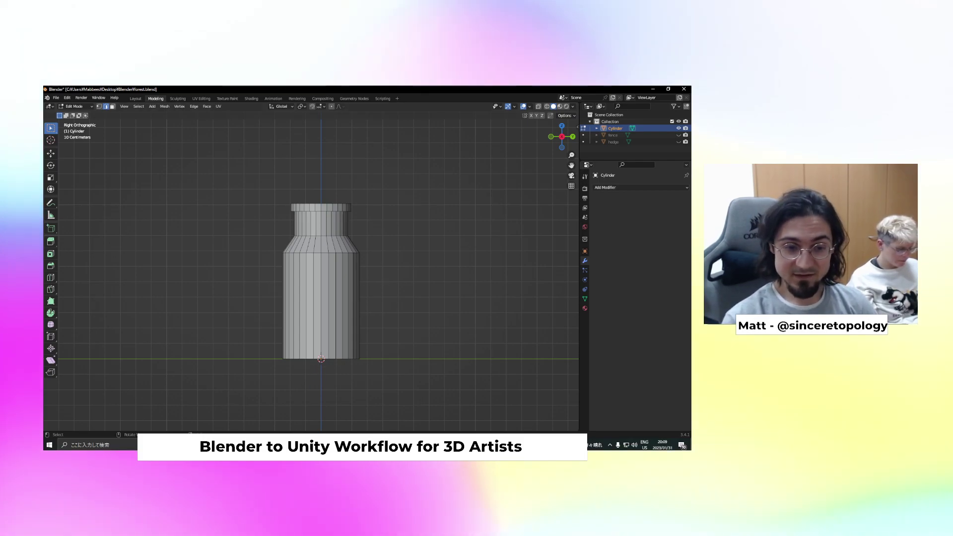
# Switch to the Brave browser and search Google Images for "milk can" in a new tab
pyautogui.click(252, 424)
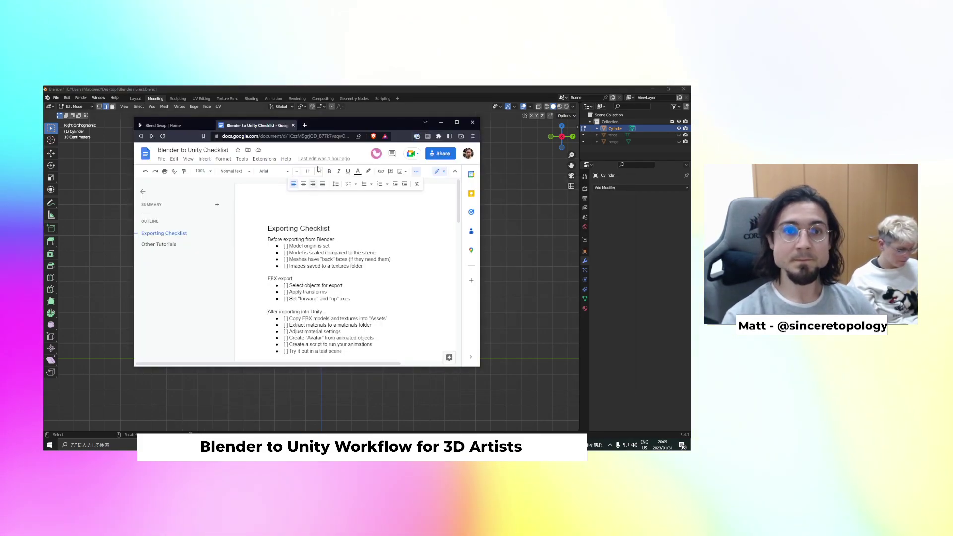
pyautogui.click(306, 125)
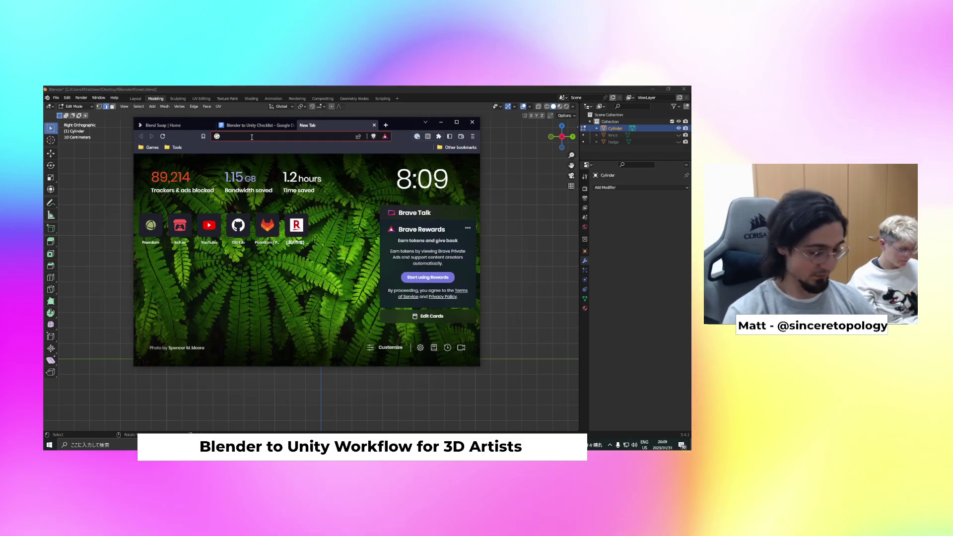
pyautogui.write('milk+can&oq=milk+can&aqs=chro...')
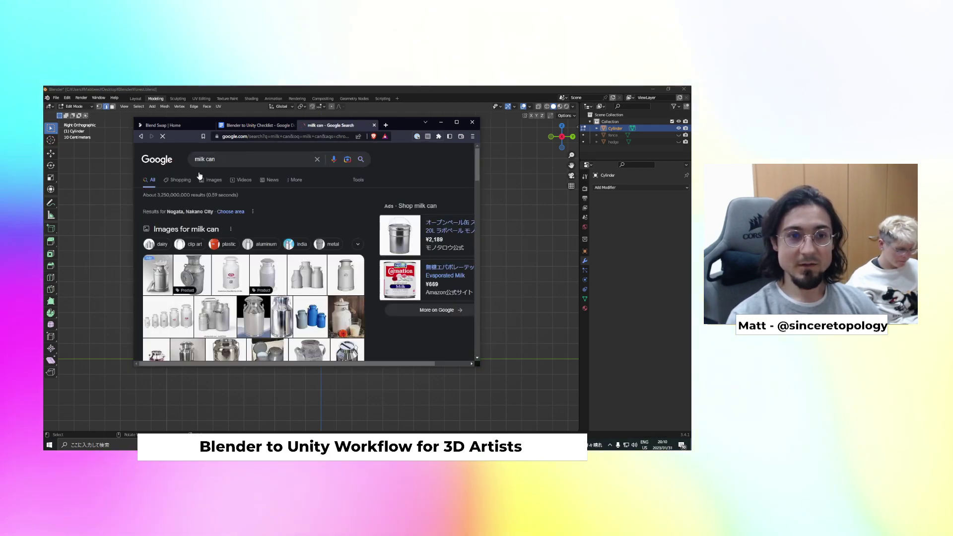
pyautogui.click(213, 180)
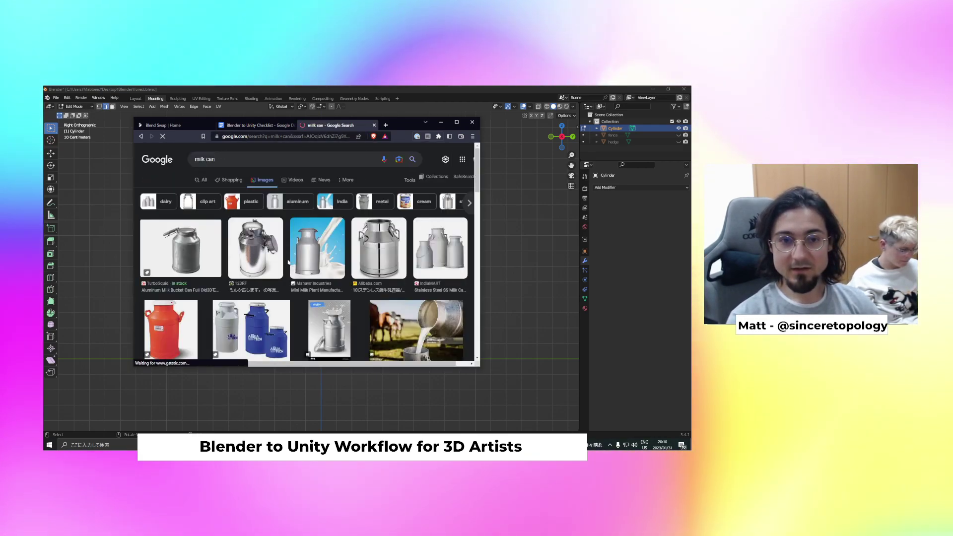
# Examine the Mahavir Industries and TurboSquid milk can previews and browse further results for a shape reference
pyautogui.click(310, 248)
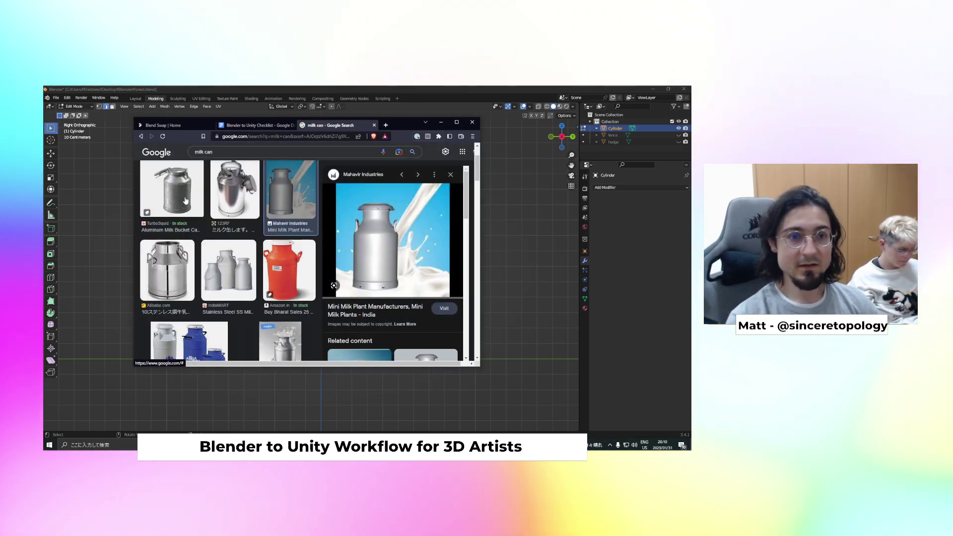
pyautogui.click(191, 209)
pyautogui.scroll(-3, 203, 259)
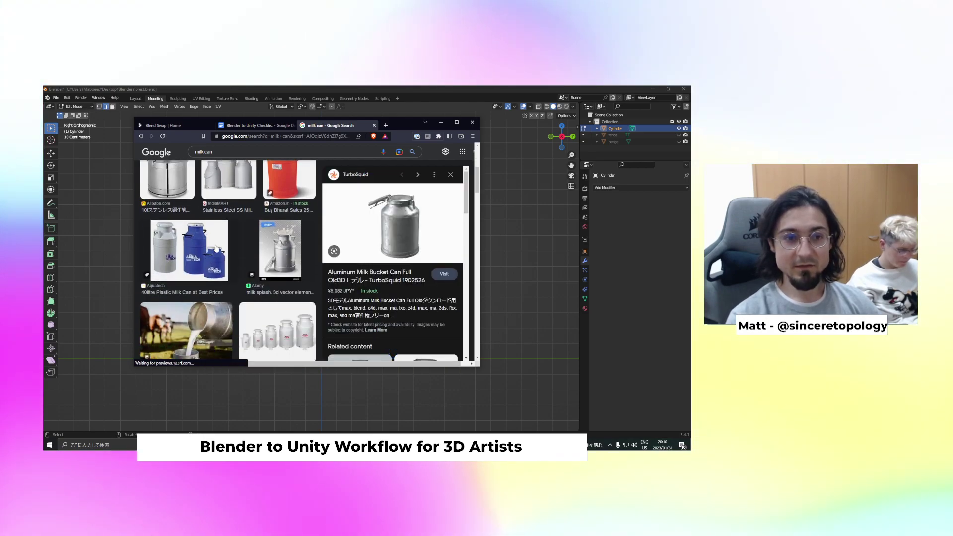
pyautogui.scroll(-1, 218, 247)
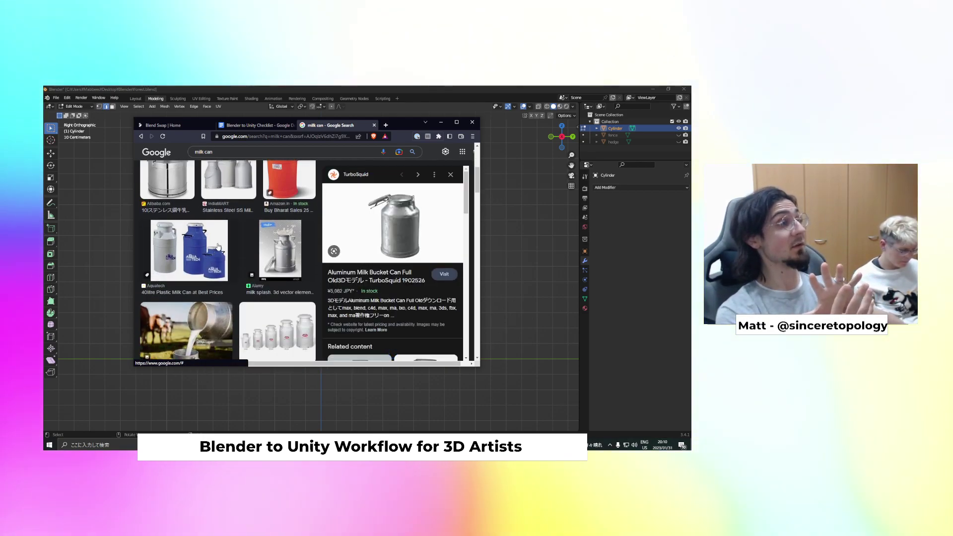
pyautogui.scroll(-3, 218, 247)
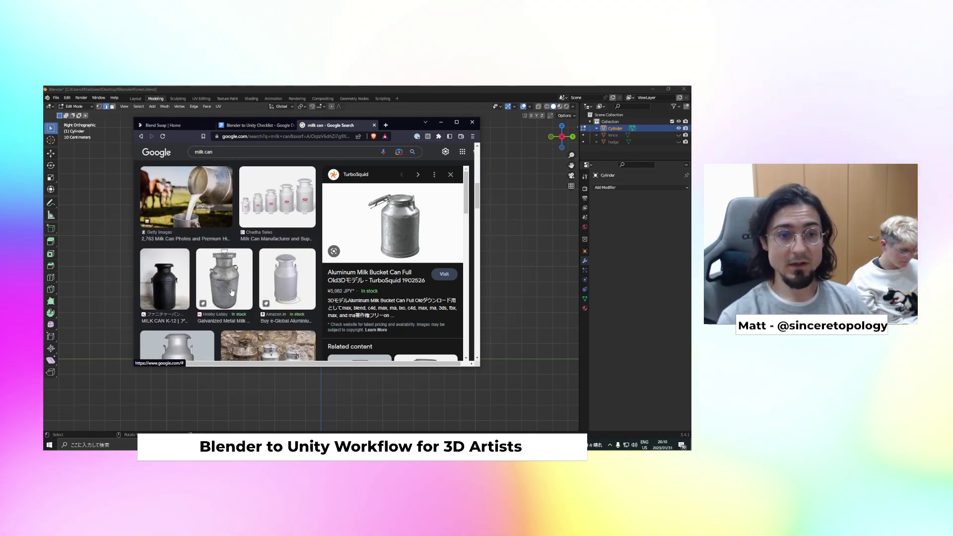
pyautogui.scroll(-2, 231, 270)
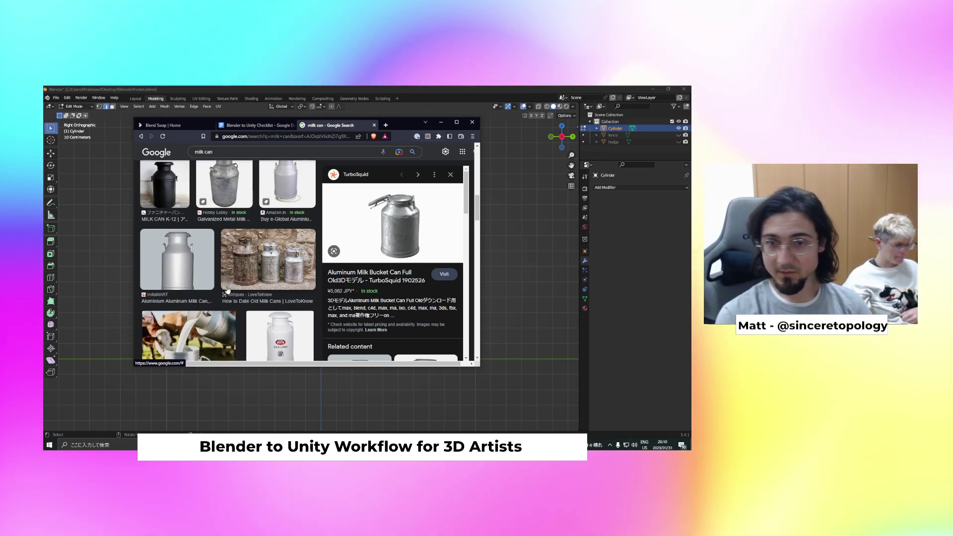
pyautogui.scroll(1, 229, 283)
pyautogui.scroll(1, 226, 279)
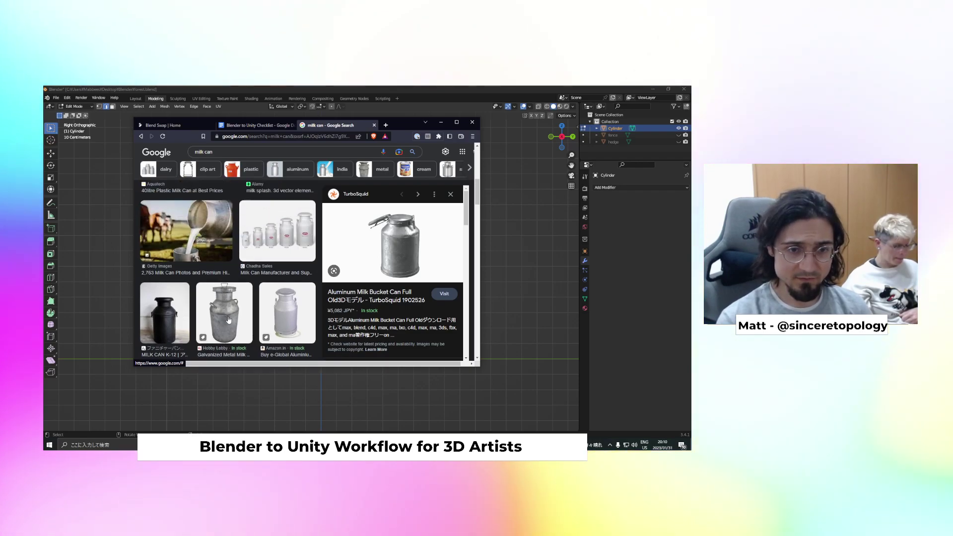
# Preview Hobby Lobby's Galvanized Metal Milk Can, compare it beside the model, and return to Blender
pyautogui.click(228, 308)
pyautogui.moveTo(394, 125); pyautogui.dragTo(601, 142)
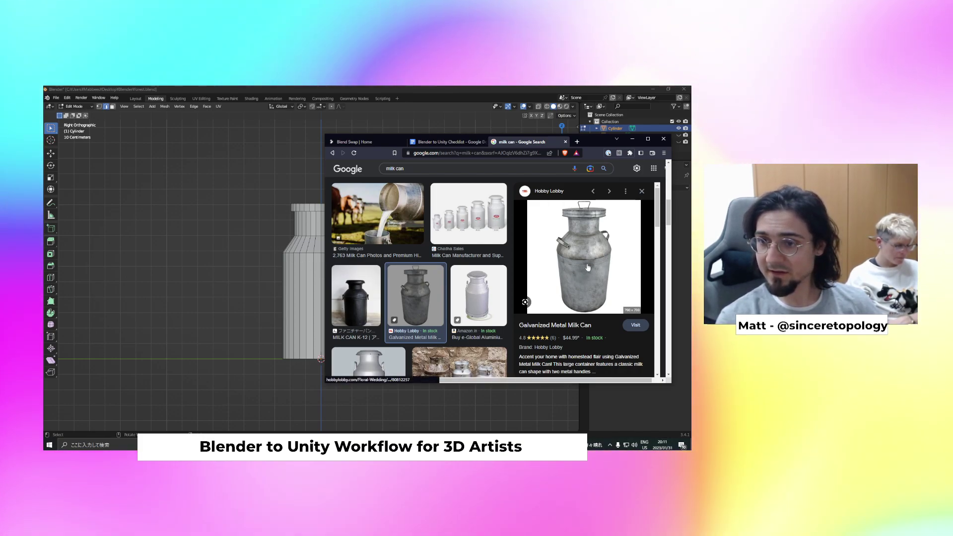
pyautogui.click(278, 251)
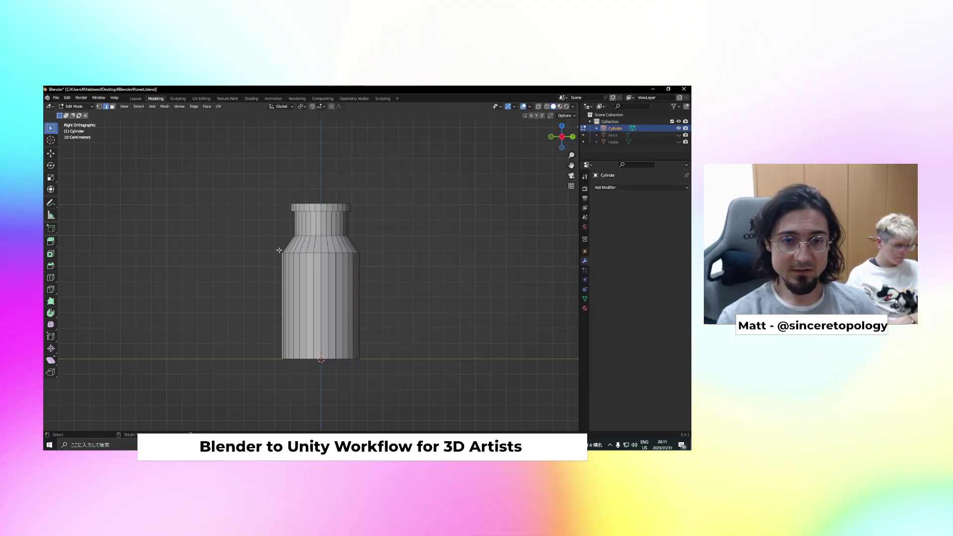
# Bevel the edge loop at the shoulder's base with four segments and a width of about 0.07 m, and deselect it
pyautogui.keyDown('alt'); pyautogui.click(326, 253); pyautogui.keyUp('alt')
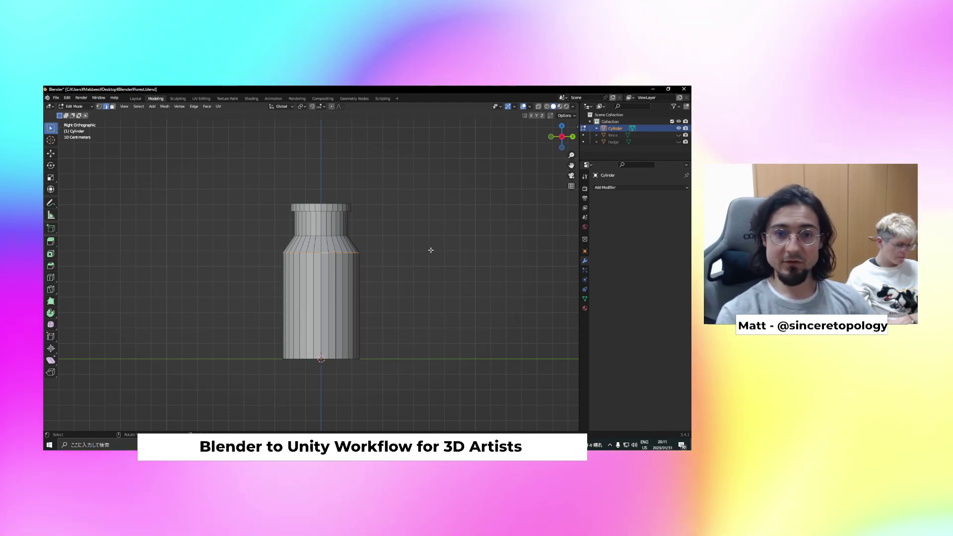
pyautogui.hotkey('ctrl', 'b')
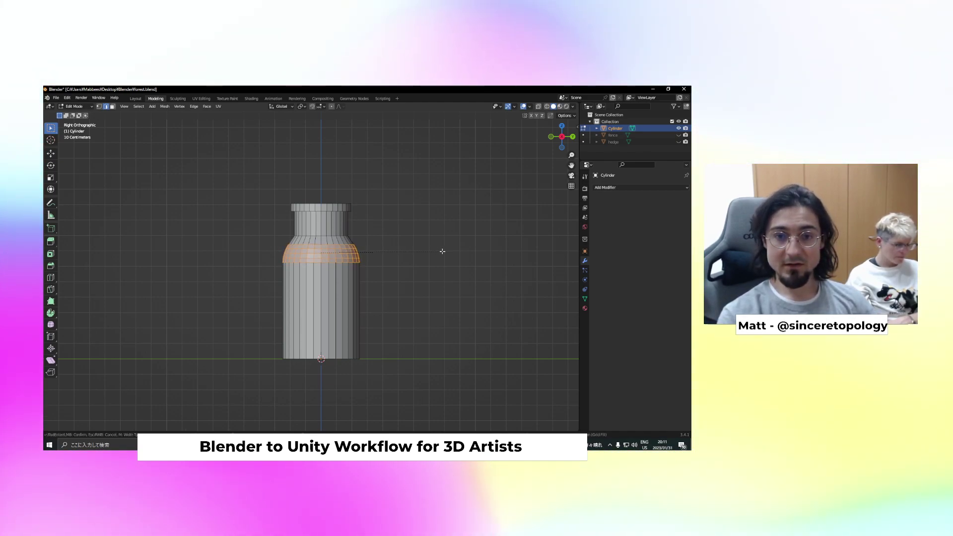
pyautogui.click(443, 251)
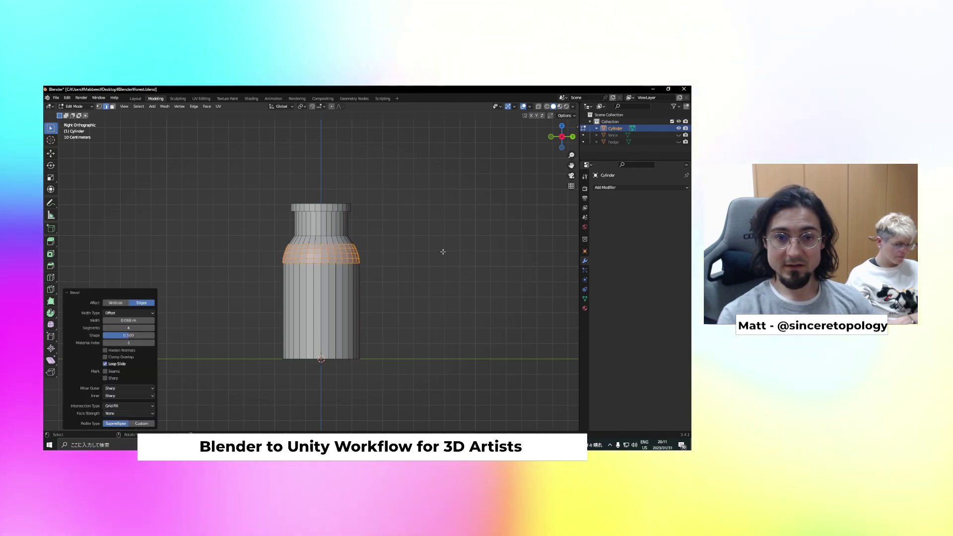
pyautogui.hotkey('alt', 'a')
# Bevel the edge loop around the can's bottom with four segments and a width of about 0.025 m
pyautogui.scroll(2, 399, 287)
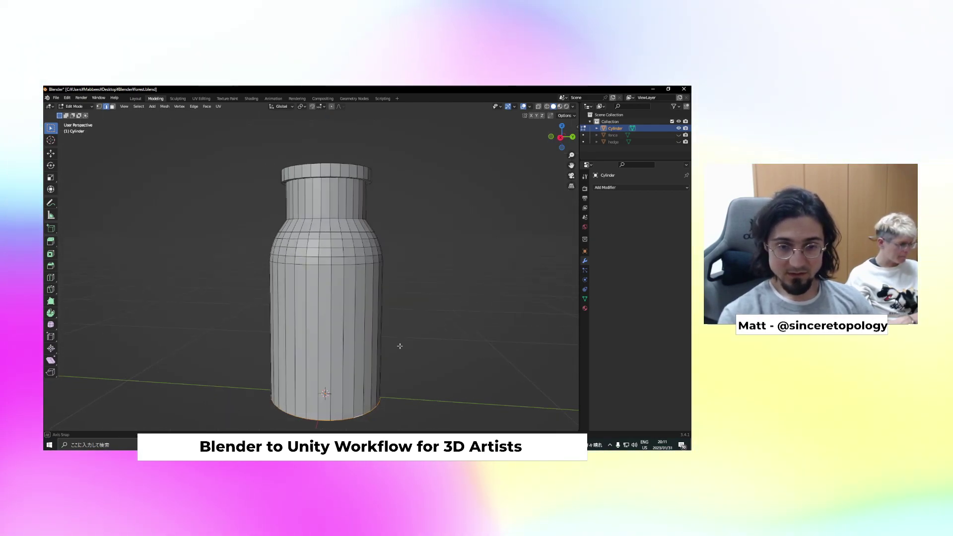
pyautogui.scroll(-2, 403, 342)
pyautogui.hotkey('ctrl', 'b')
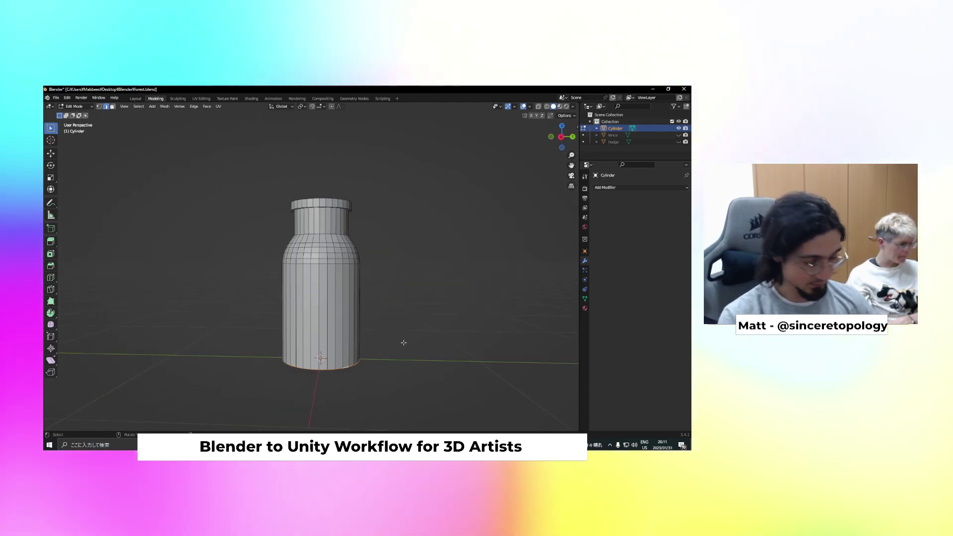
pyautogui.click(408, 342)
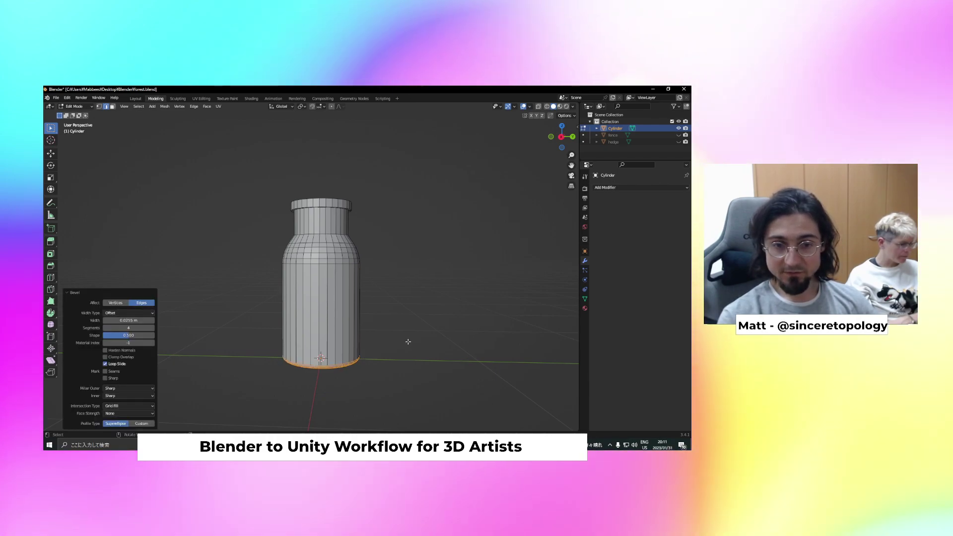
pyautogui.click(389, 338)
# Add a loop cut around the can's body and slide it up to just below the shoulder bevel
pyautogui.moveTo(404, 325); pyautogui.dragTo(364, 329, button='middle')
pyautogui.scroll(2, 368, 334)
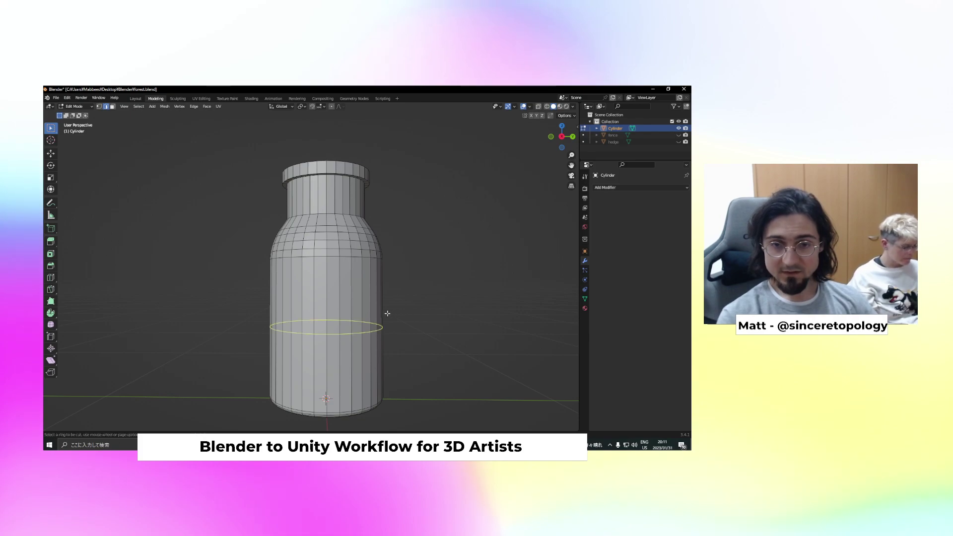
pyautogui.click(386, 253)
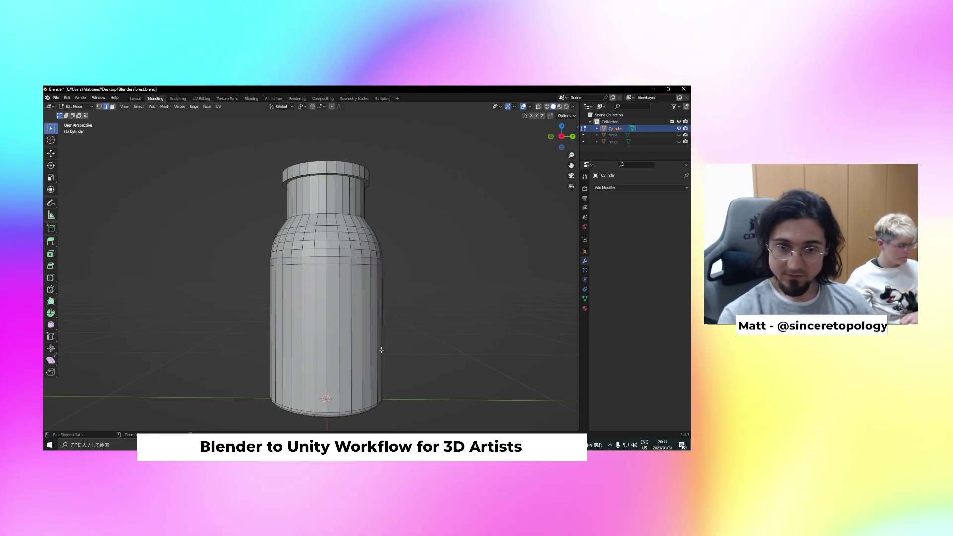
pyautogui.hotkey('ctrl', 'r')
pyautogui.click(382, 350)
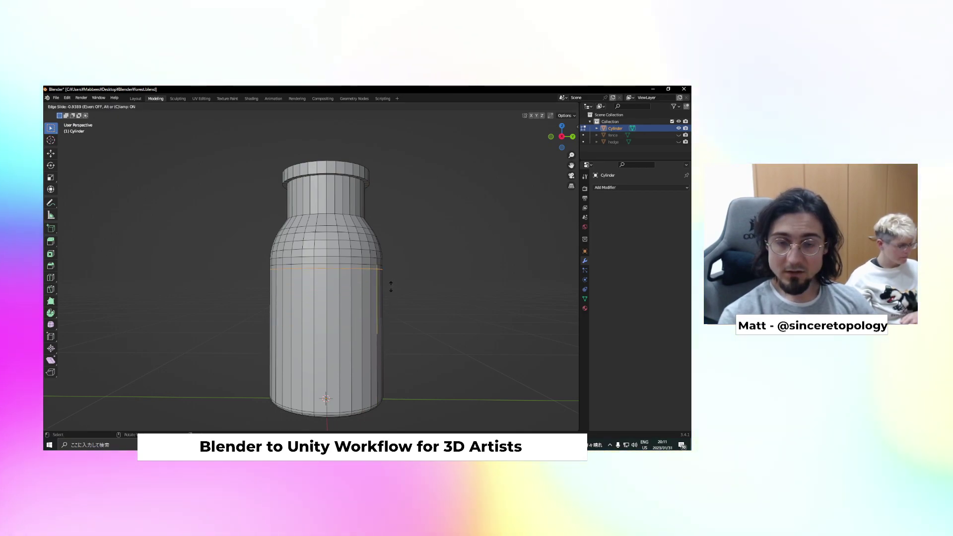
pyautogui.click(391, 286)
# Add a centred loop cut in the narrow band below the shoulder and scale it to about 0.988 to form a groove
pyautogui.scroll(3, 390, 286)
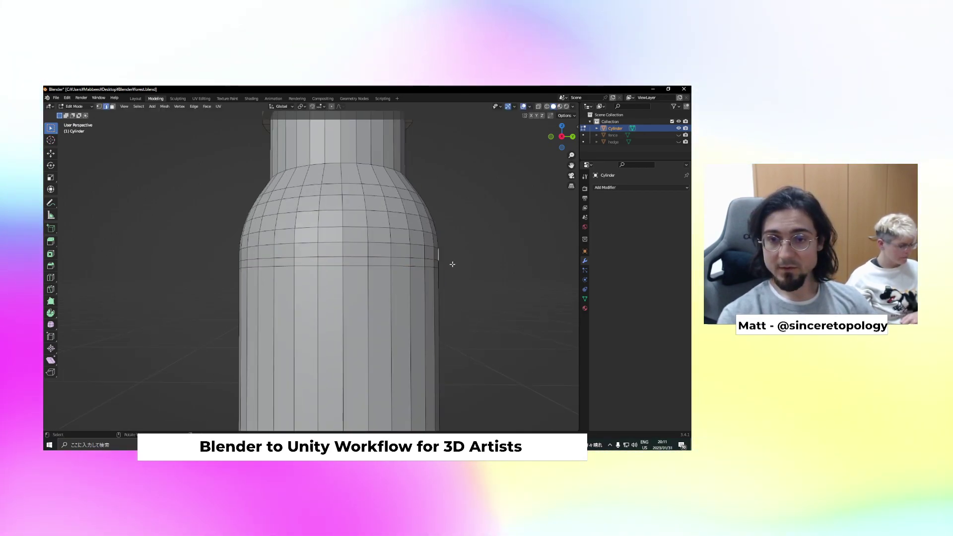
pyautogui.click(426, 262)
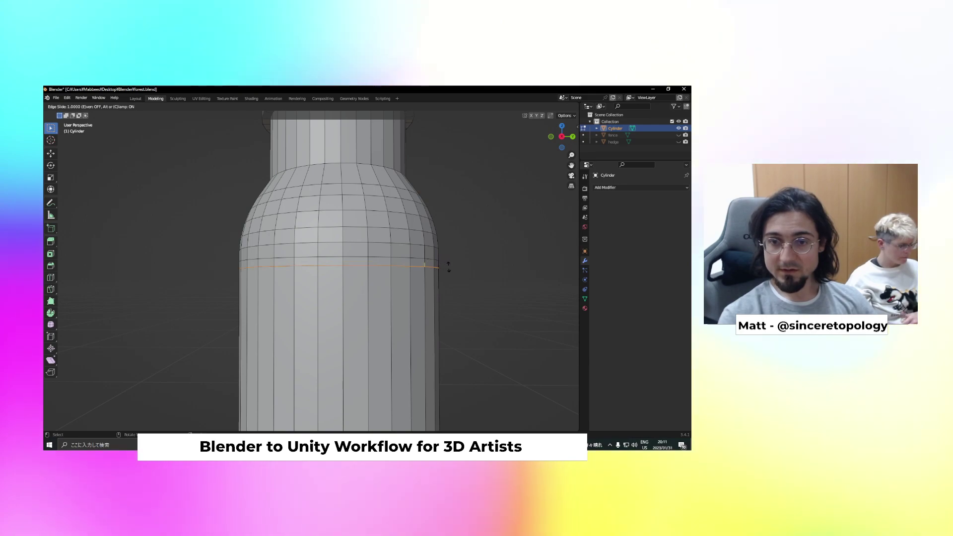
pyautogui.click(442, 263)
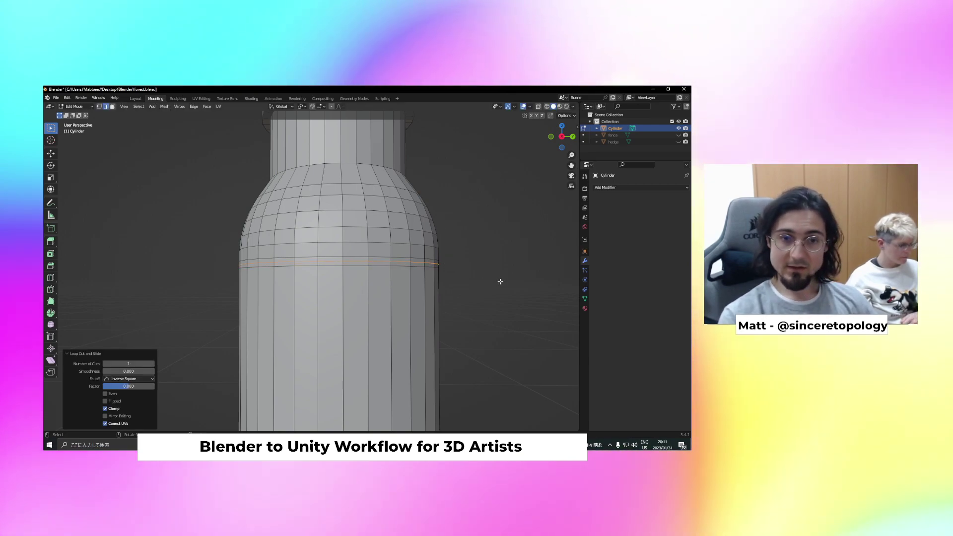
pyautogui.press('s')
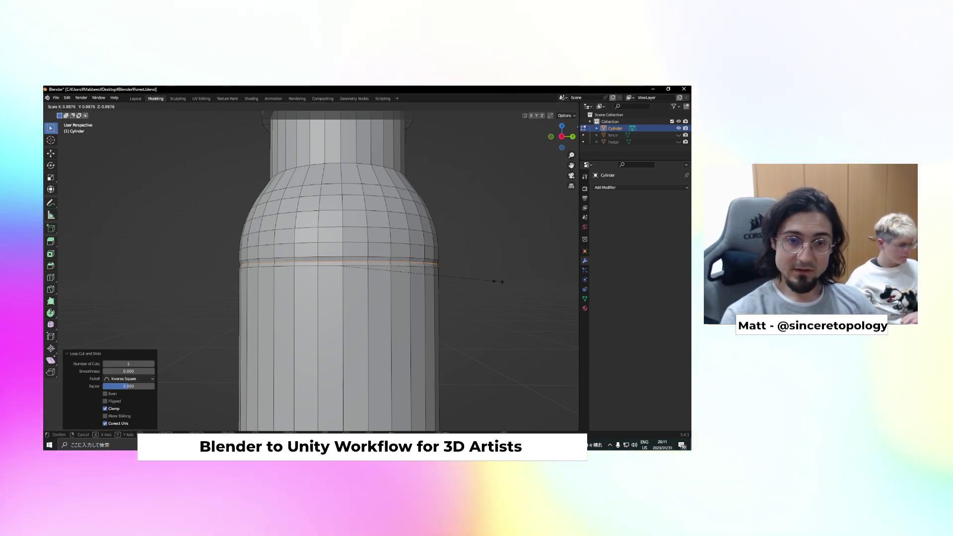
pyautogui.scroll(-6, 464, 275)
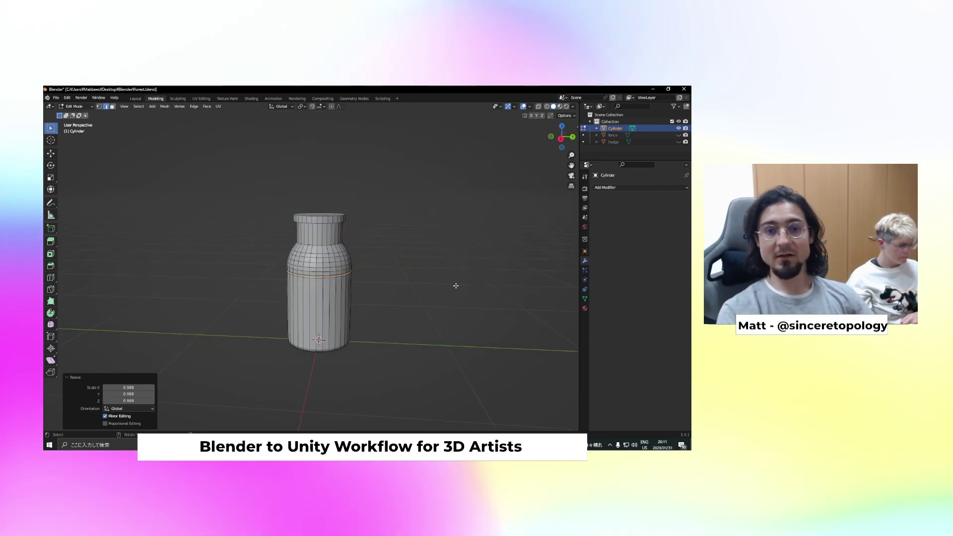
pyautogui.moveTo(366, 311)
pyautogui.mouseDown(button='middle')
pyautogui.moveTo(434, 289)
pyautogui.moveTo(383, 319)
pyautogui.mouseUp(button='middle')
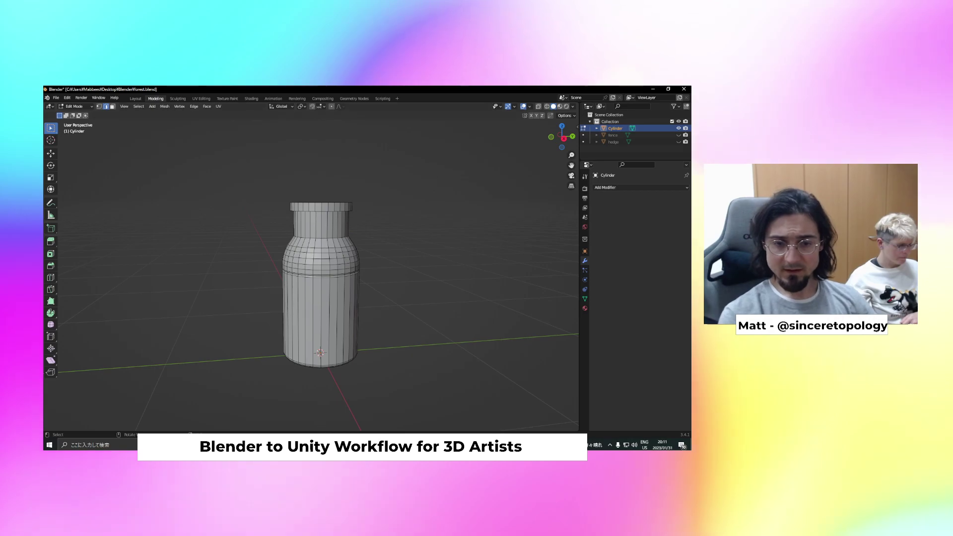
# Switch to the browser to compare the model with the Hobby Lobby milk can reference, and return to Blender
pyautogui.moveTo(234, 445)
pyautogui.click(279, 413)
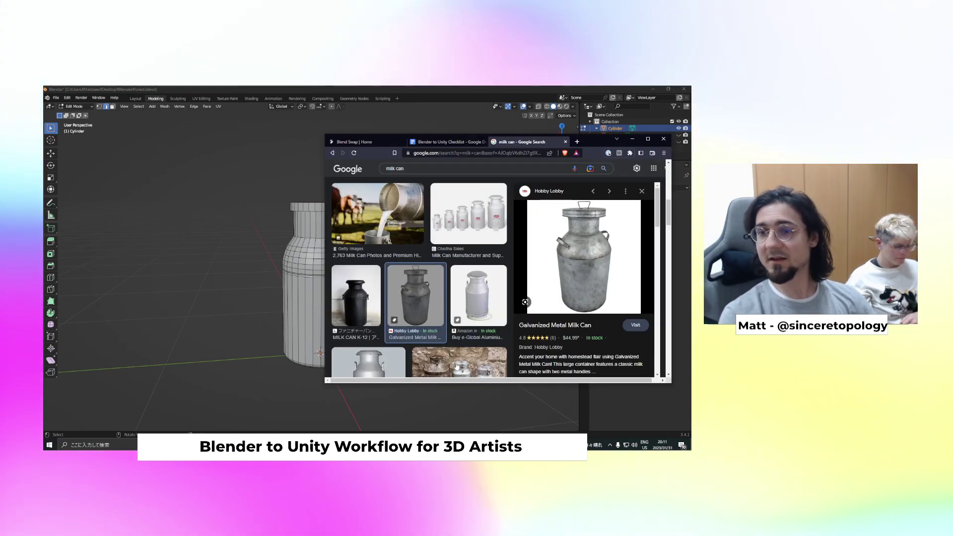
pyautogui.click(299, 293)
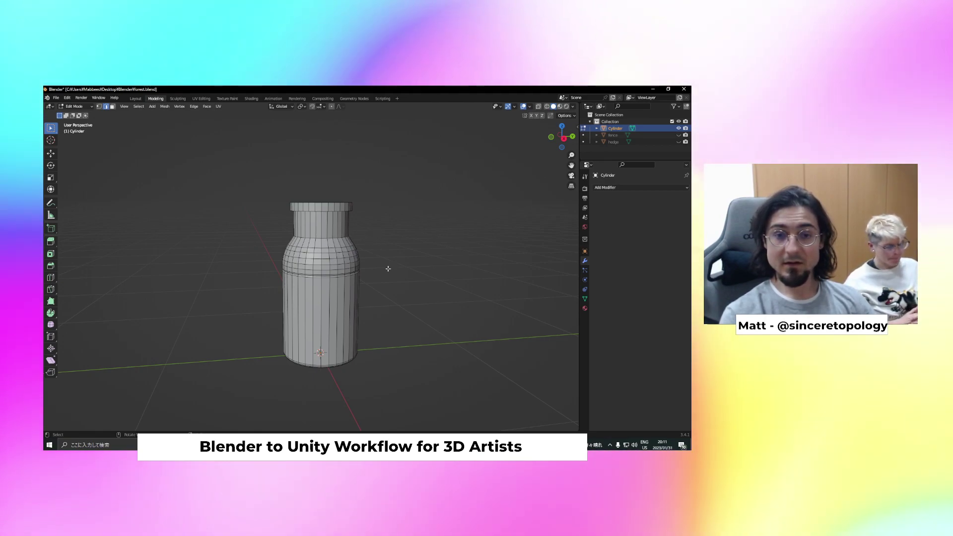
pyautogui.scroll(5, 350, 280)
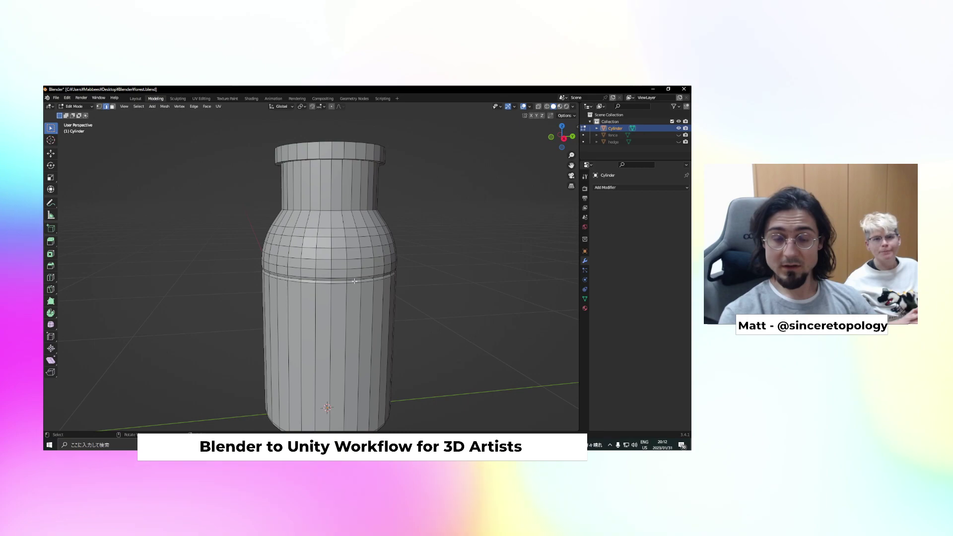
pyautogui.scroll(-4, 365, 302)
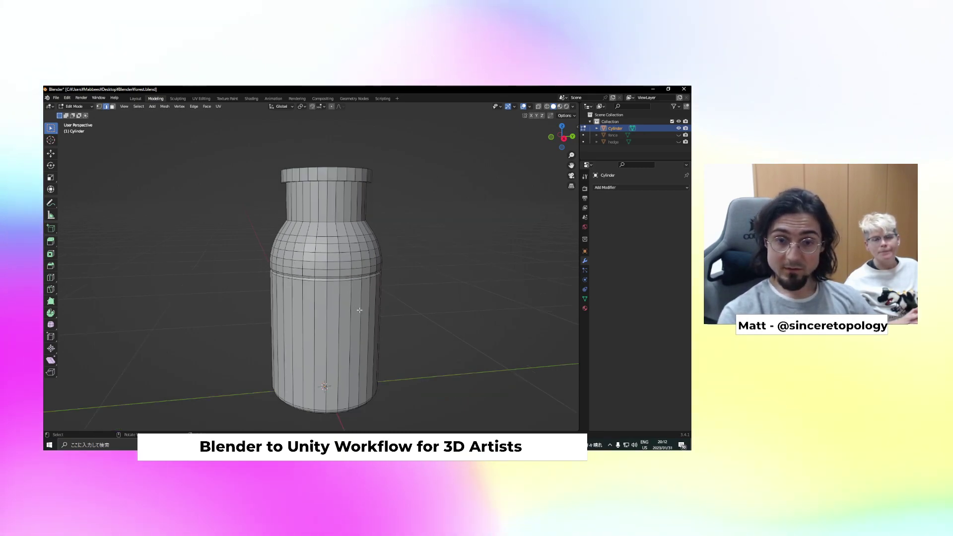
# Try to bevel the edge loop around the top of the can's rim
pyautogui.scroll(2, 353, 207)
pyautogui.moveTo(400, 171); pyautogui.dragTo(383, 187, button='middle')
pyautogui.keyDown('alt'); pyautogui.click(367, 180); pyautogui.keyUp('alt')
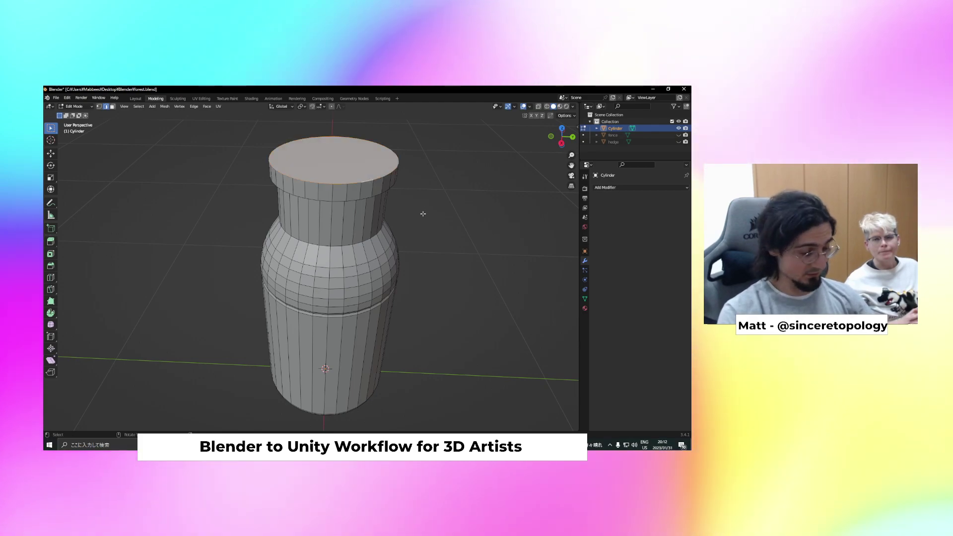
pyautogui.hotkey('ctrl', 'b')
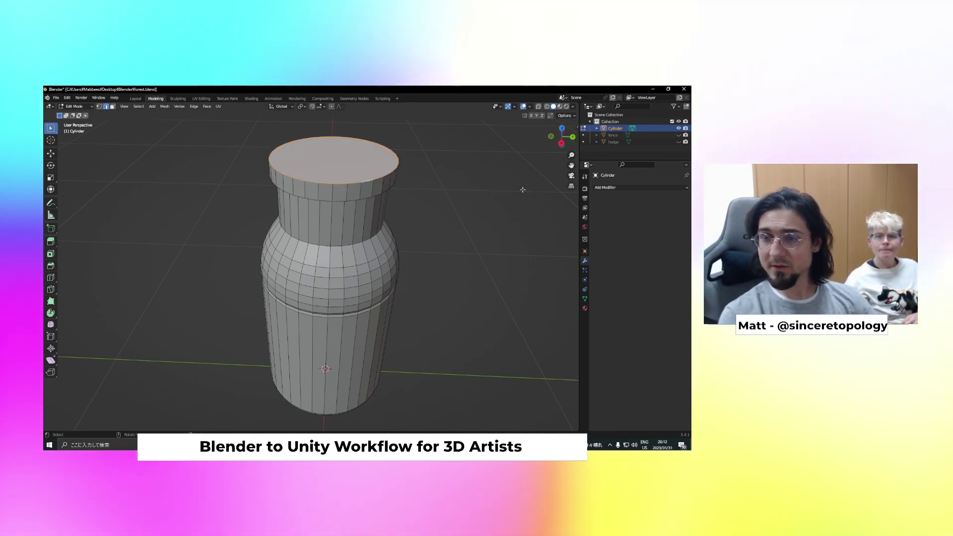
# Open the Screencast Keys settings in the 3D viewport, check them, and hide them again
pyautogui.press('n')
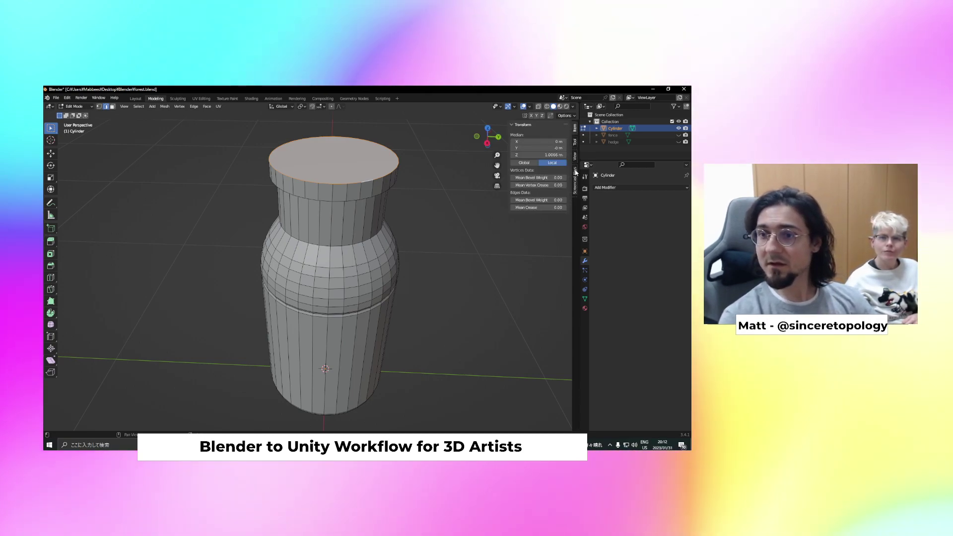
pyautogui.click(574, 181)
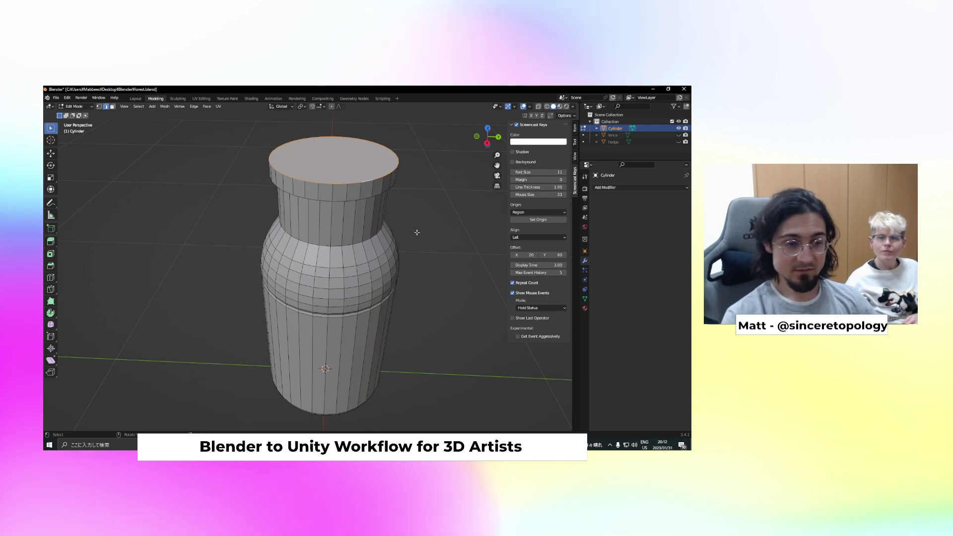
pyautogui.click(511, 125)
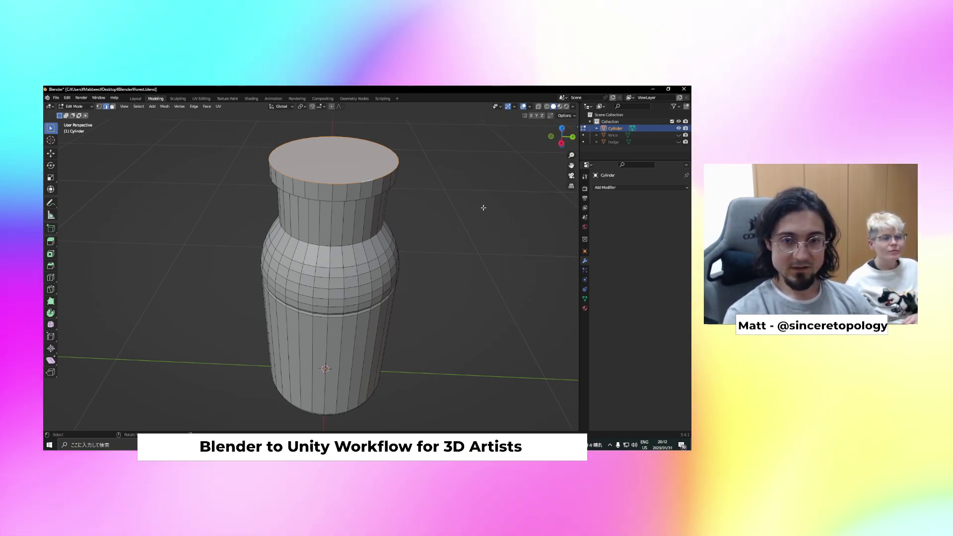
pyautogui.press('n')
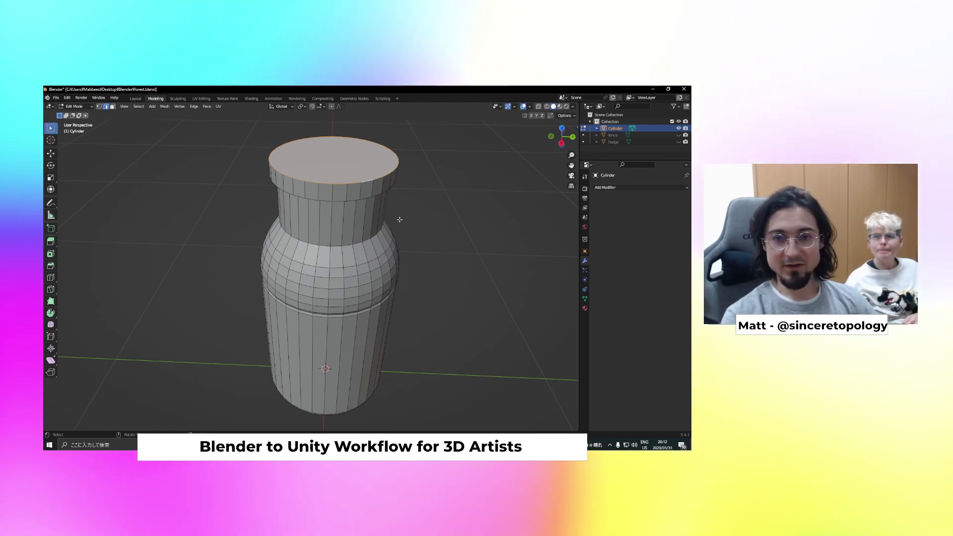
# Select the ring of neck faces in face select mode and scale it to about 0.9 in X and Y only
pyautogui.moveTo(399, 219); pyautogui.dragTo(397, 199, button='middle')
pyautogui.click(113, 109)
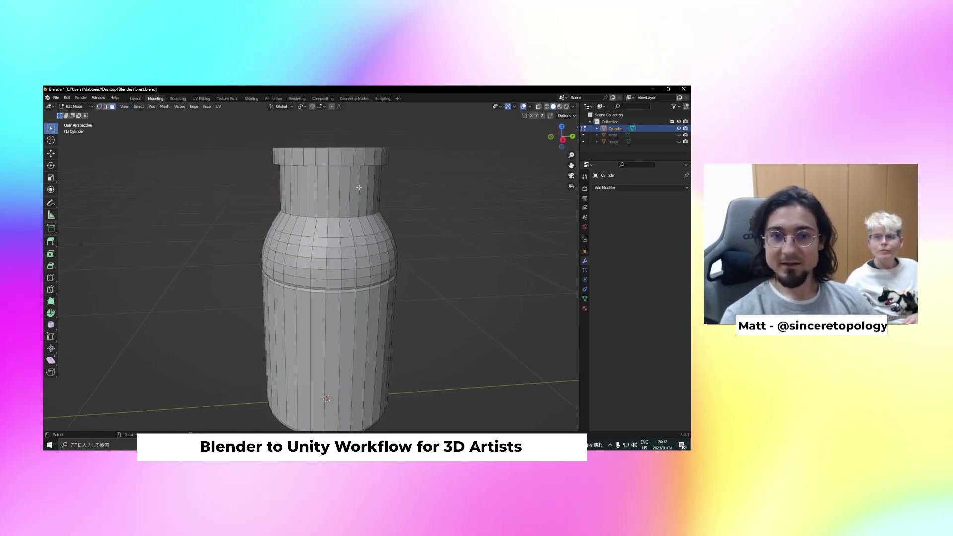
pyautogui.keyDown('alt'); pyautogui.click(367, 187); pyautogui.keyUp('alt')
pyautogui.click(467, 213)
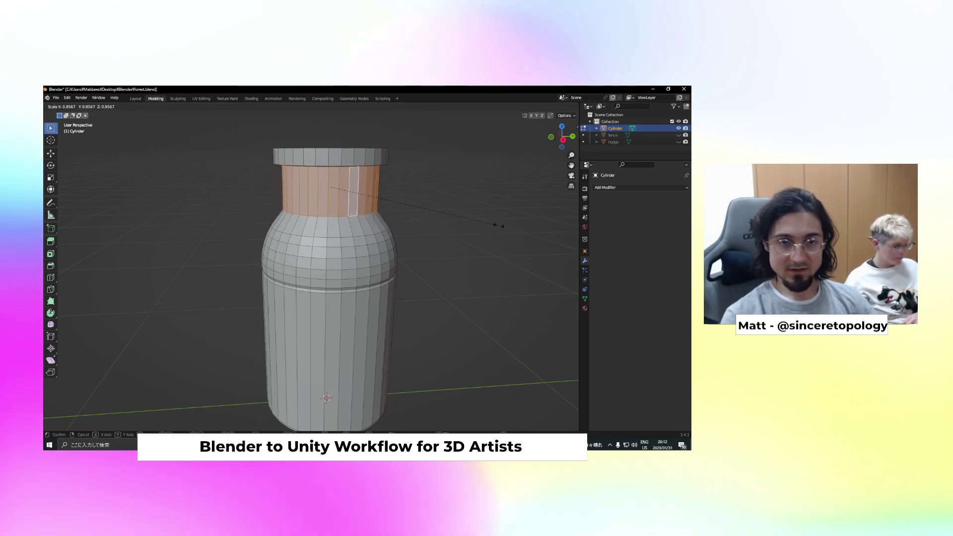
pyautogui.hotkey('shift', 'z')
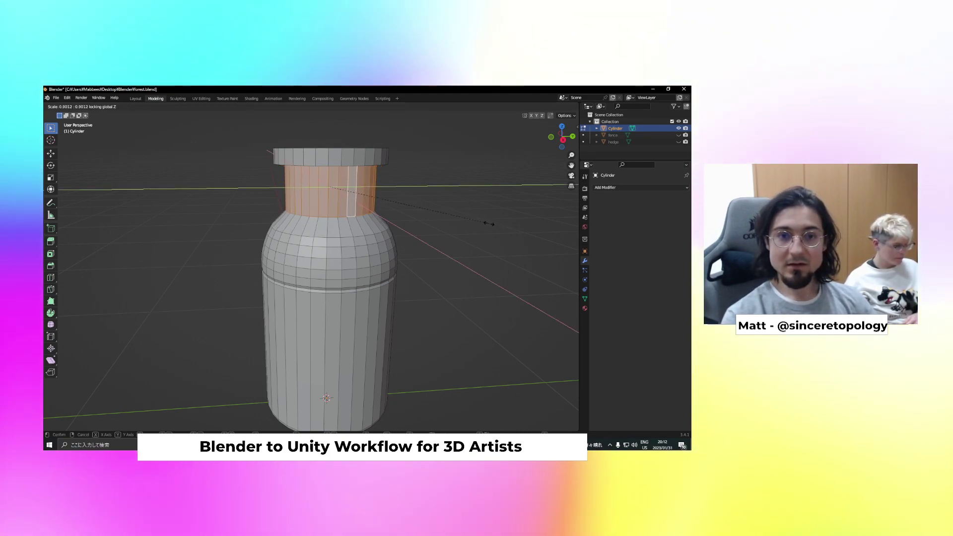
pyautogui.click(475, 223)
pyautogui.click(416, 217)
# Examine the narrowed neck, shoulder curve, groove and base of the can from several distances
pyautogui.moveTo(410, 217)
pyautogui.mouseDown(button='middle')
pyautogui.moveTo(382, 211)
pyautogui.moveTo(396, 216)
pyautogui.mouseUp(button='middle')
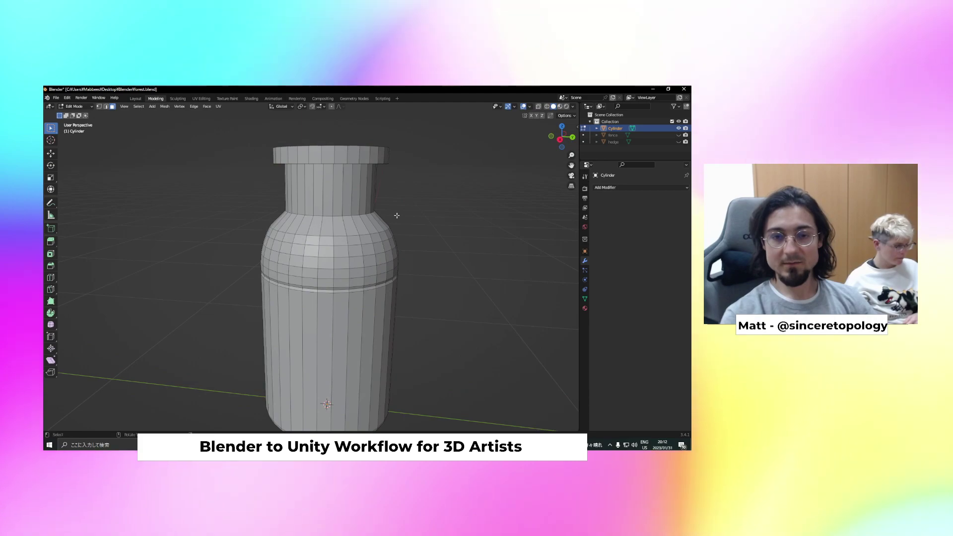
pyautogui.scroll(-3, 396, 215)
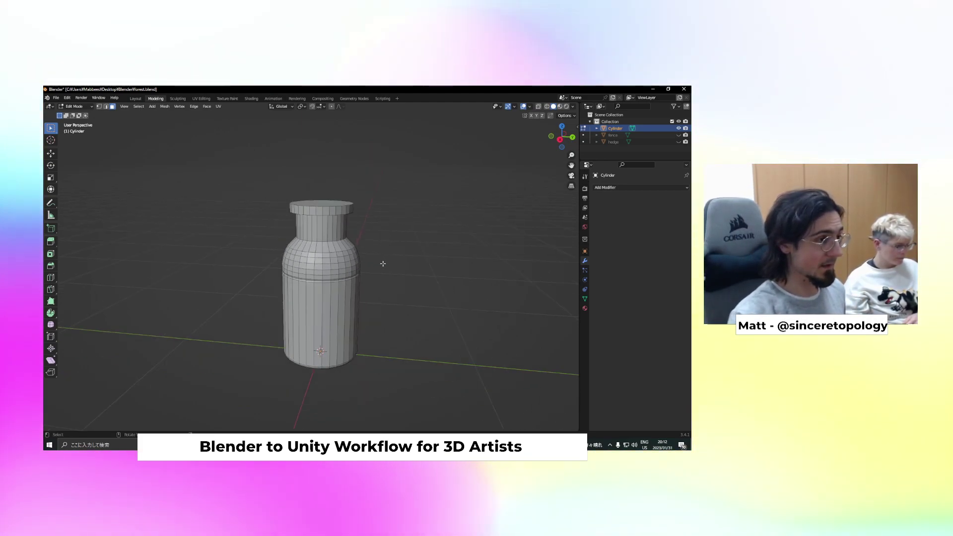
pyautogui.scroll(5, 382, 263)
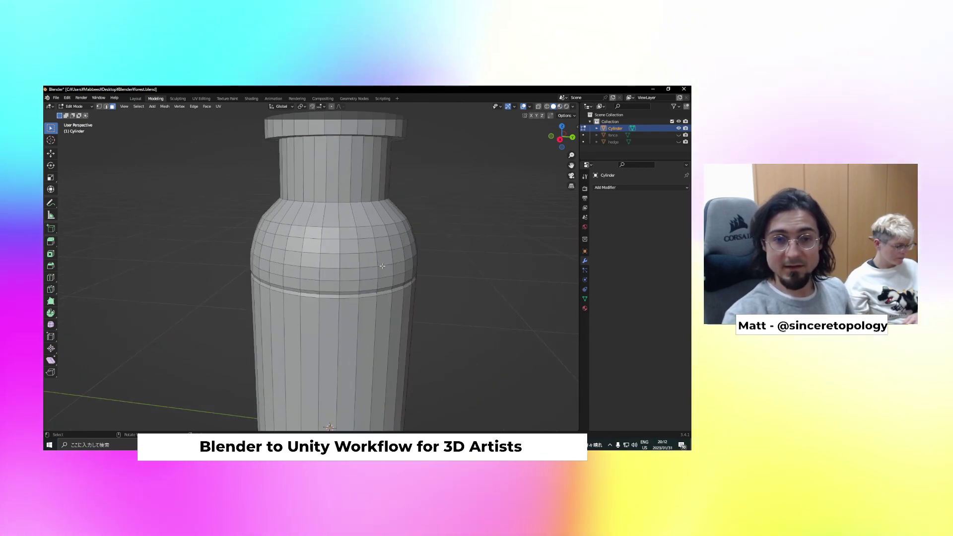
pyautogui.scroll(-3, 326, 285)
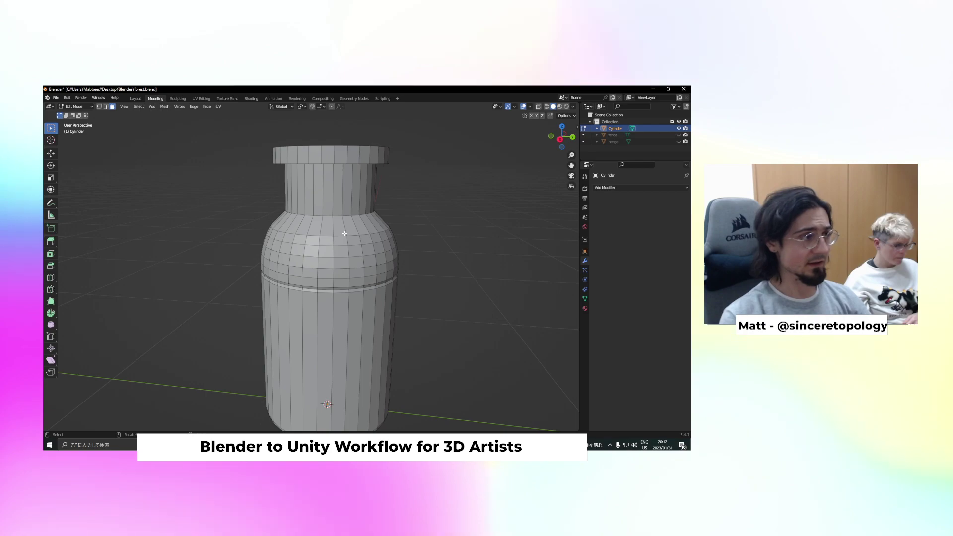
pyautogui.scroll(-2, 400, 324)
pyautogui.keyDown('shift'); pyautogui.moveTo(403, 326); pyautogui.dragTo(391, 274, button='middle'); pyautogui.keyUp('shift')
pyautogui.scroll(3, 390, 274)
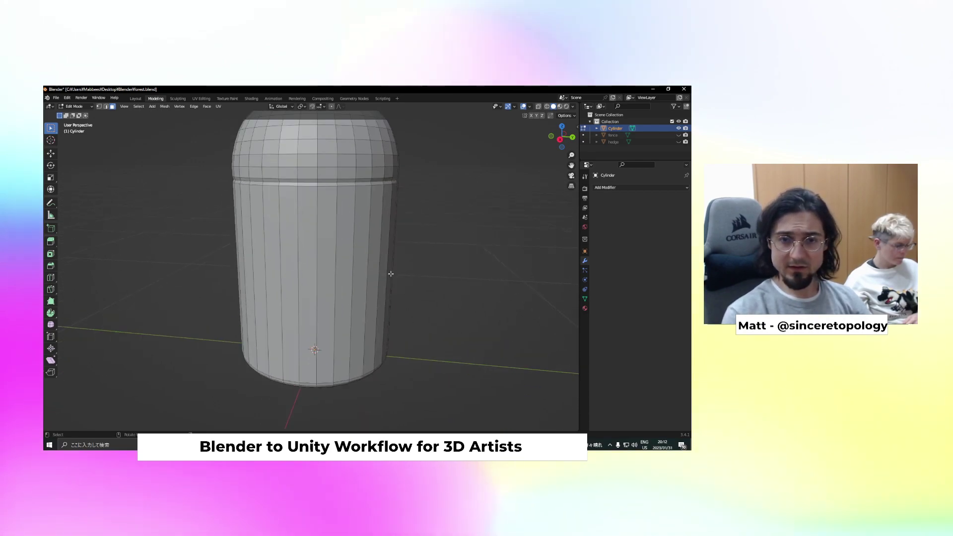
pyautogui.scroll(-2, 375, 217)
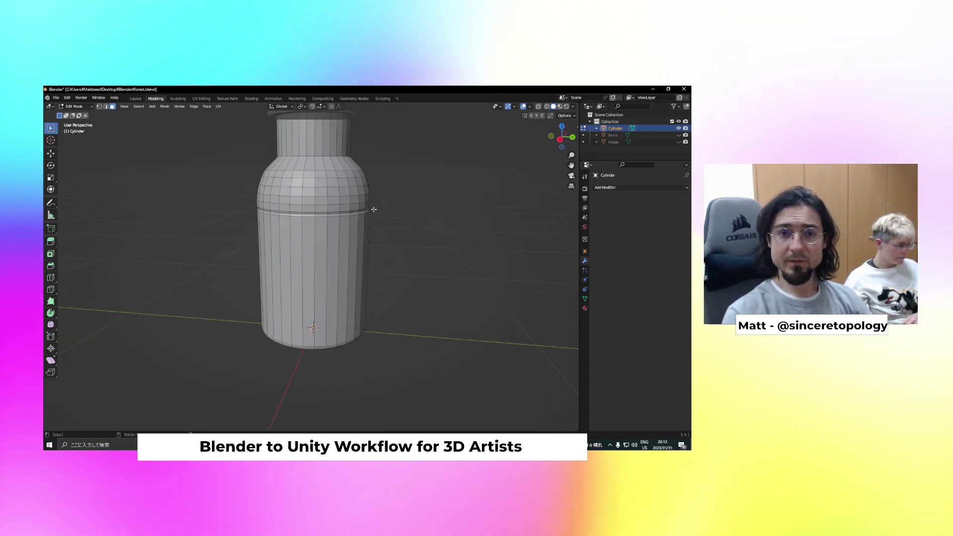
pyautogui.scroll(3, 407, 204)
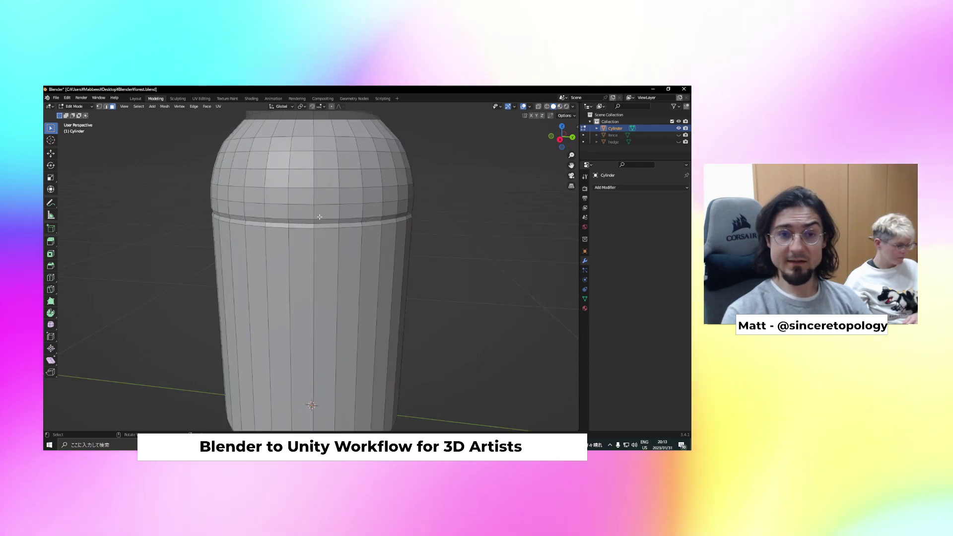
# Try to add a loop cut around the upper shoulder below the neck and scale the new edge ring
pyautogui.keyDown('shift'); pyautogui.moveTo(426, 199); pyautogui.dragTo(421, 256, button='middle'); pyautogui.keyUp('shift')
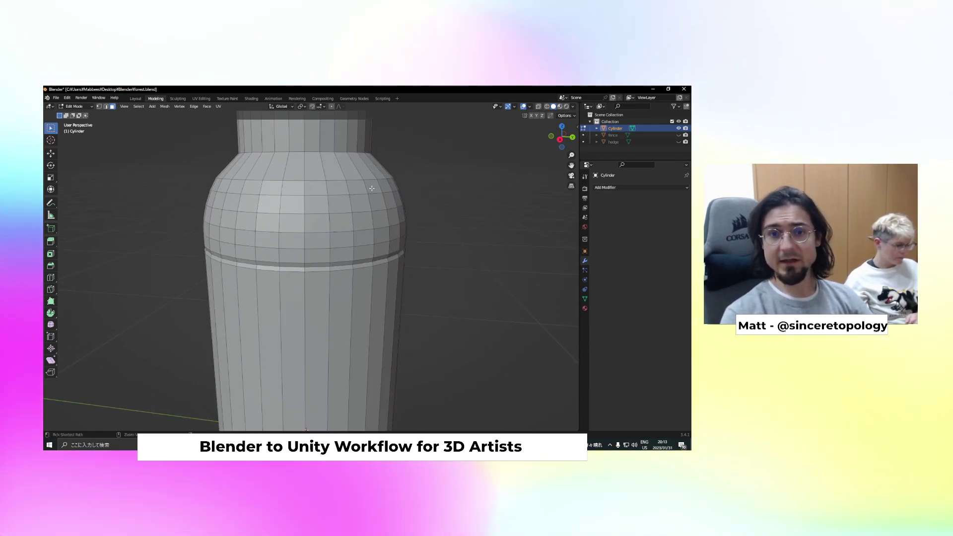
pyautogui.click(361, 173)
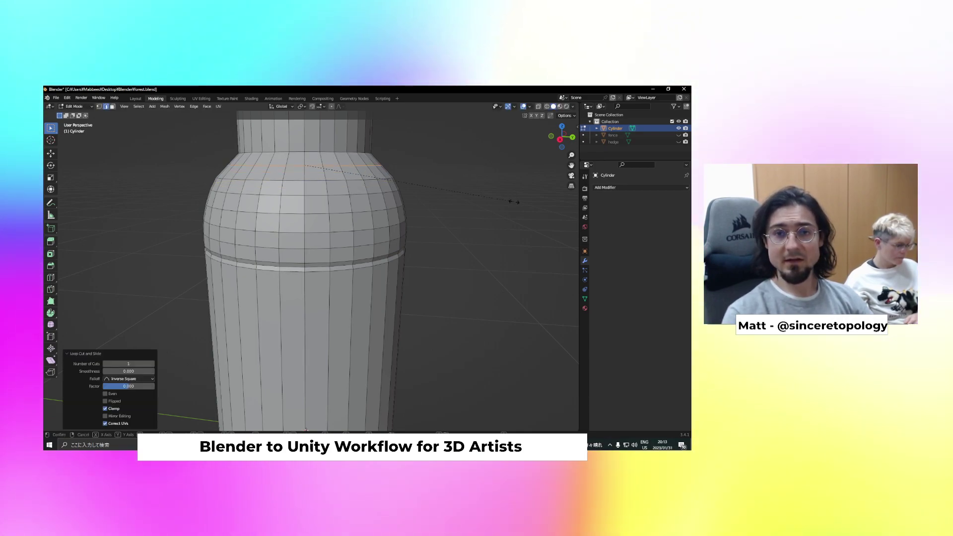
pyautogui.press('s')
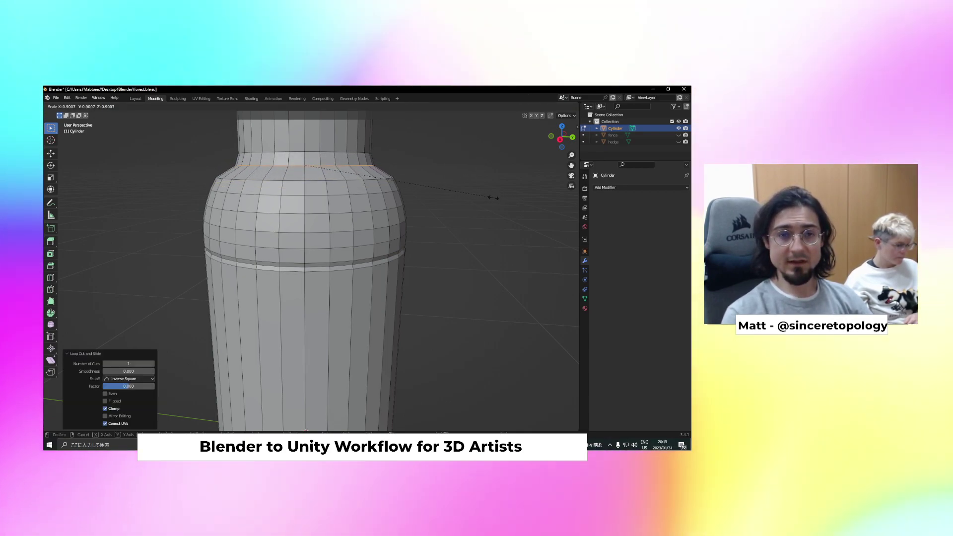
pyautogui.press('Escape')
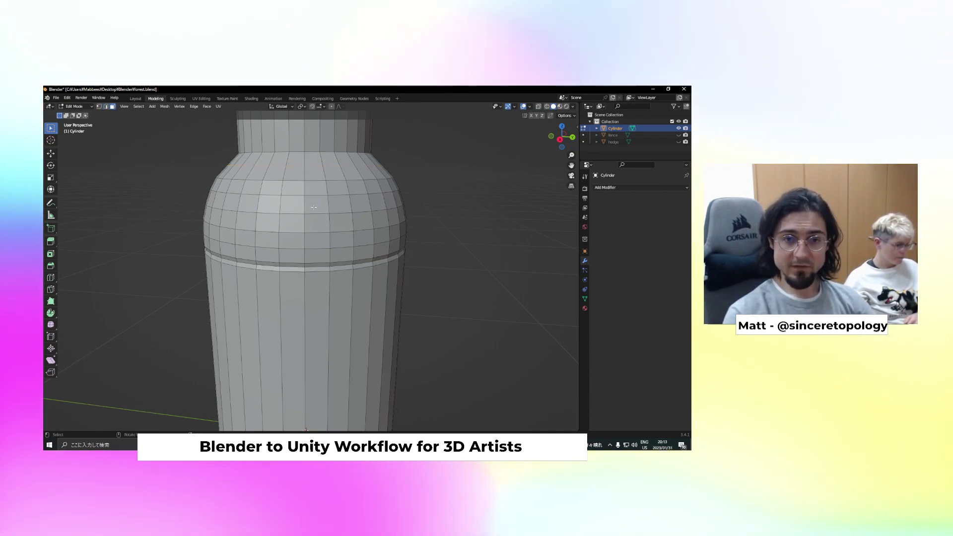
# Select the vertical edges at the front of the shoulder in edge select mode, then clear the selection
pyautogui.click(294, 204)
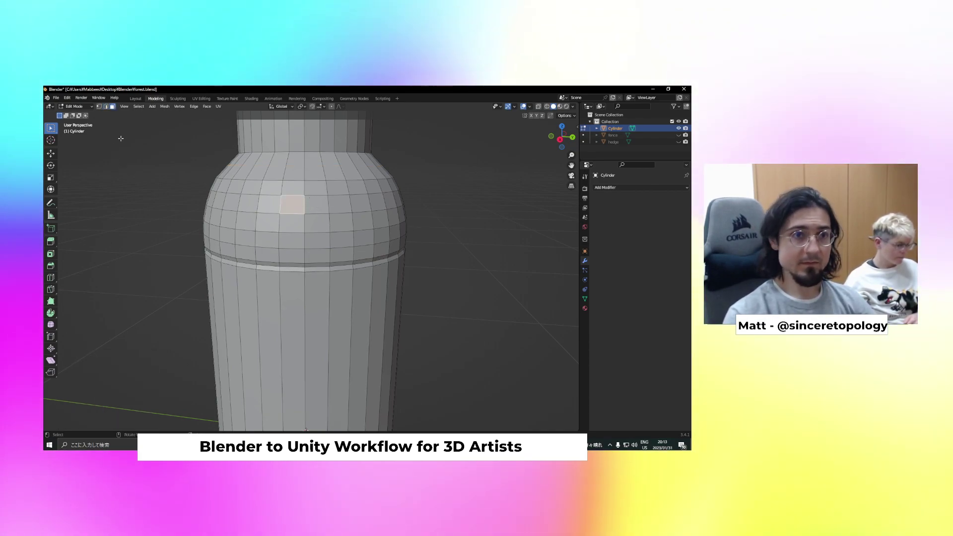
pyautogui.click(106, 107)
pyautogui.click(304, 205)
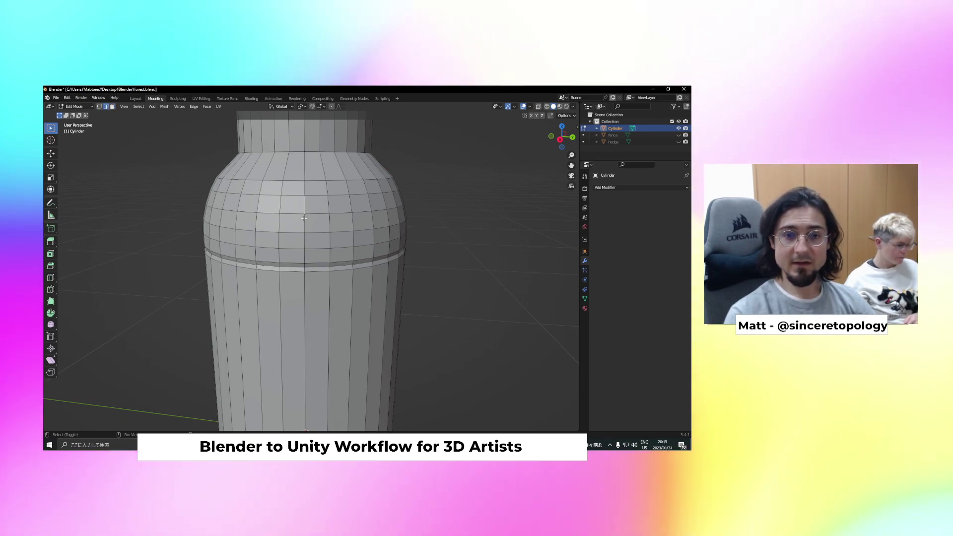
pyautogui.keyDown('shift'); pyautogui.click(305, 238); pyautogui.keyUp('shift')
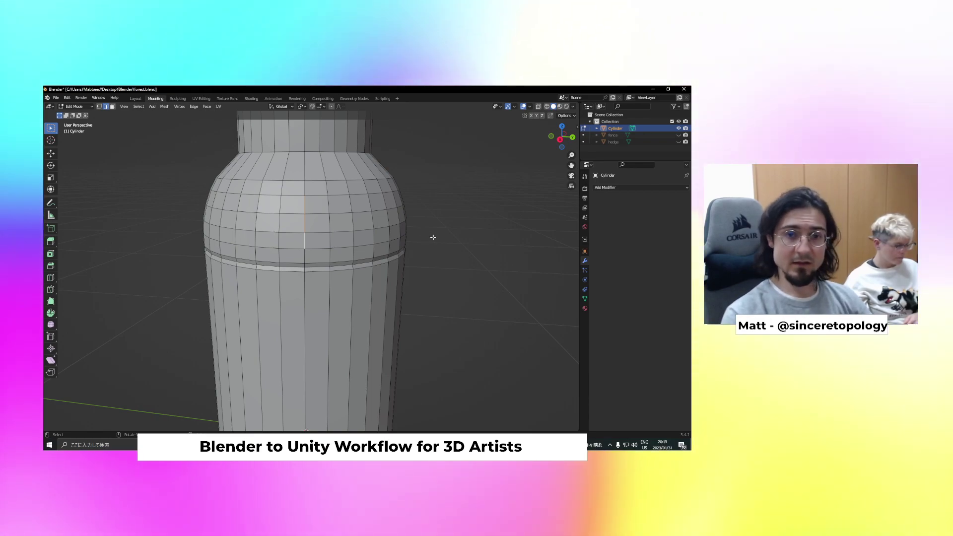
pyautogui.hotkey('alt', 's')
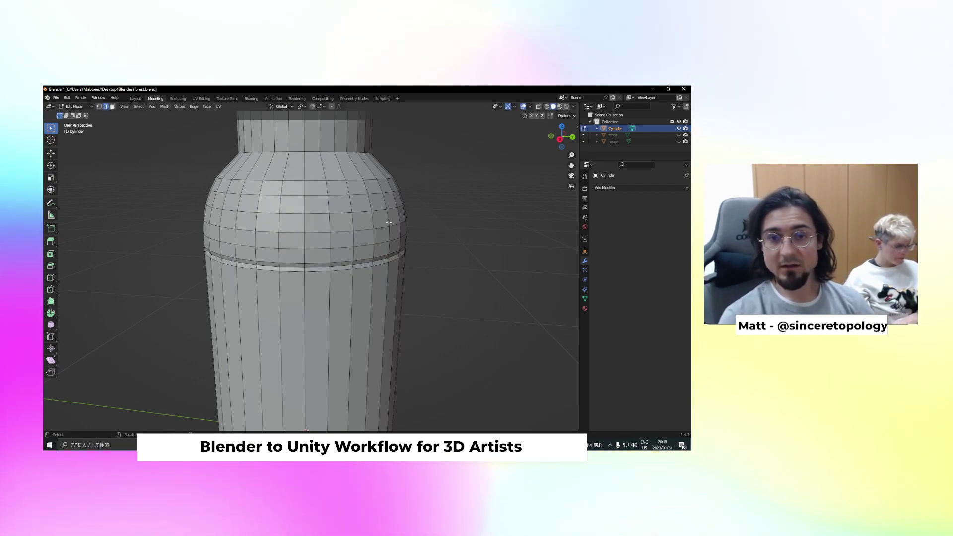
# Return the can to Object Mode and apply Shade Smooth to it
pyautogui.scroll(-8, 453, 213)
pyautogui.moveTo(453, 213); pyautogui.dragTo(378, 257, button='middle')
pyautogui.press('Tab')
pyautogui.scroll(-3, 378, 258)
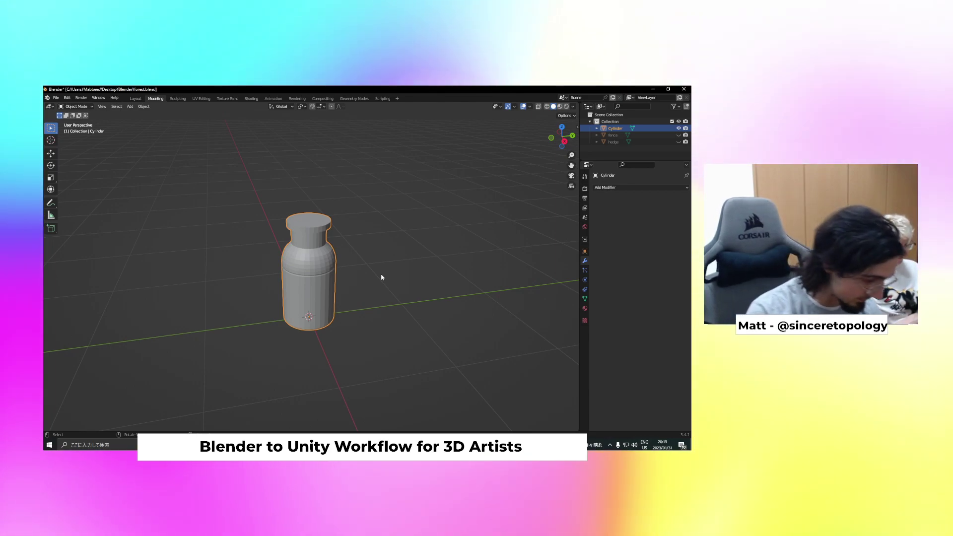
pyautogui.press('F3')
pyautogui.write('s')
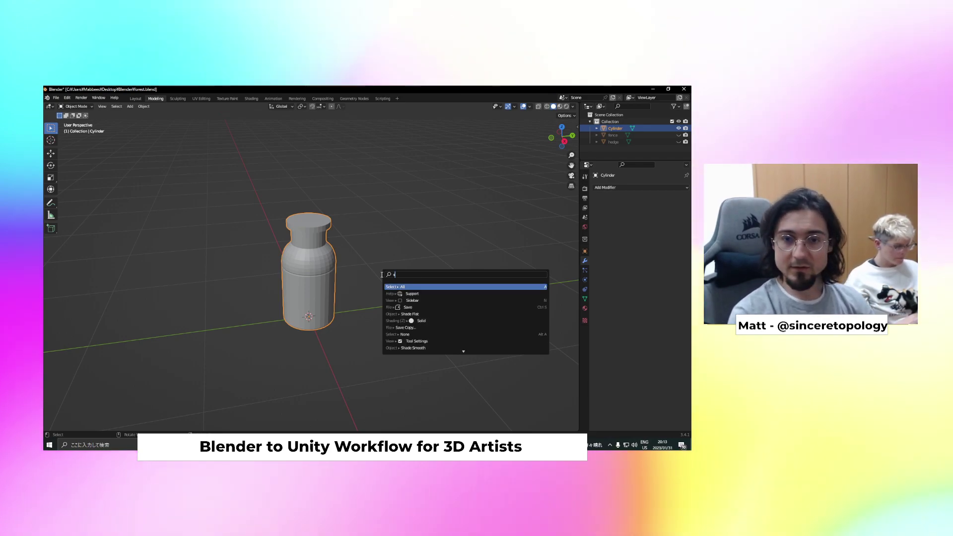
pyautogui.write('ho')
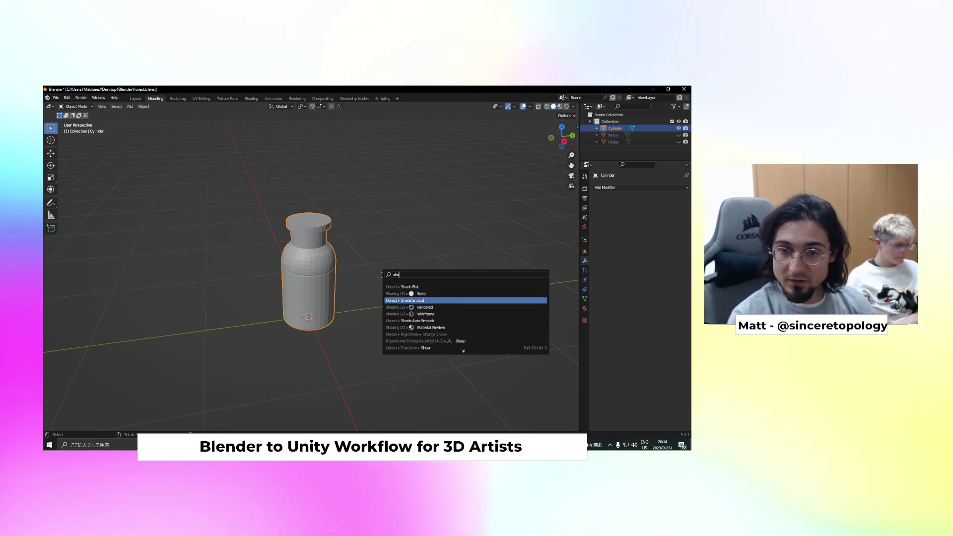
pyautogui.press('Return')
# Examine the smooth shading on the can's rim, neck, shoulder and groove from several angles
pyautogui.moveTo(379, 272); pyautogui.dragTo(392, 241, button='middle')
pyautogui.scroll(3, 356, 258)
pyautogui.scroll(-1, 367, 239)
pyautogui.scroll(3, 372, 253)
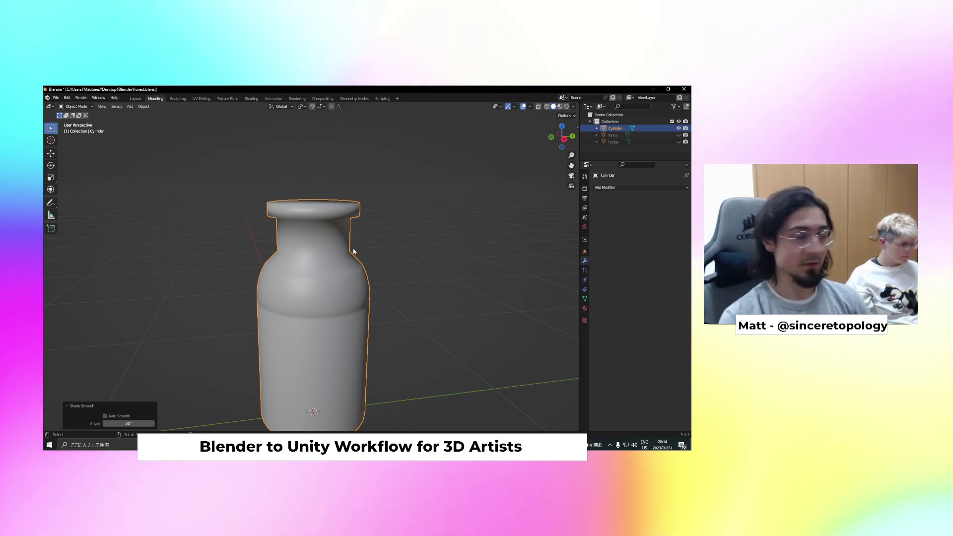
pyautogui.moveTo(393, 261); pyautogui.dragTo(341, 277, button='middle')
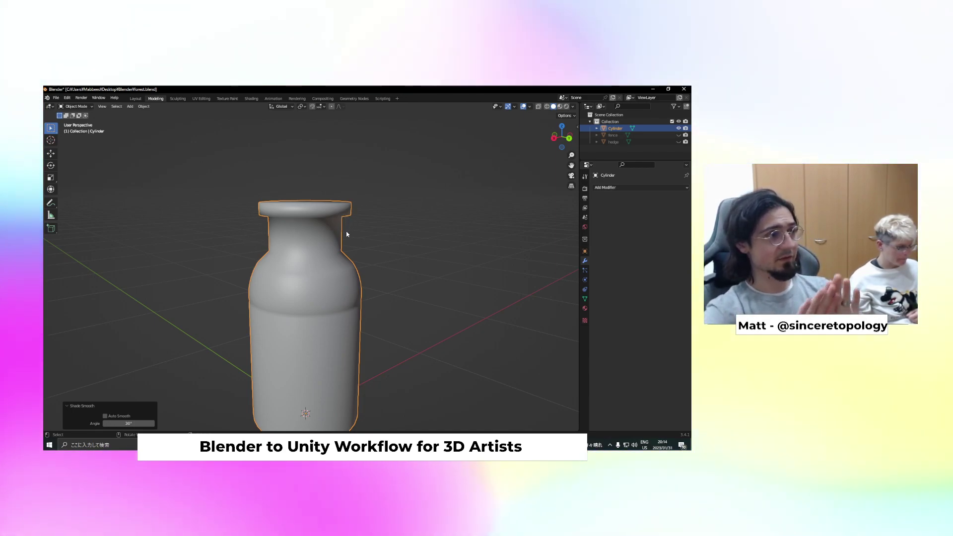
pyautogui.scroll(2, 346, 234)
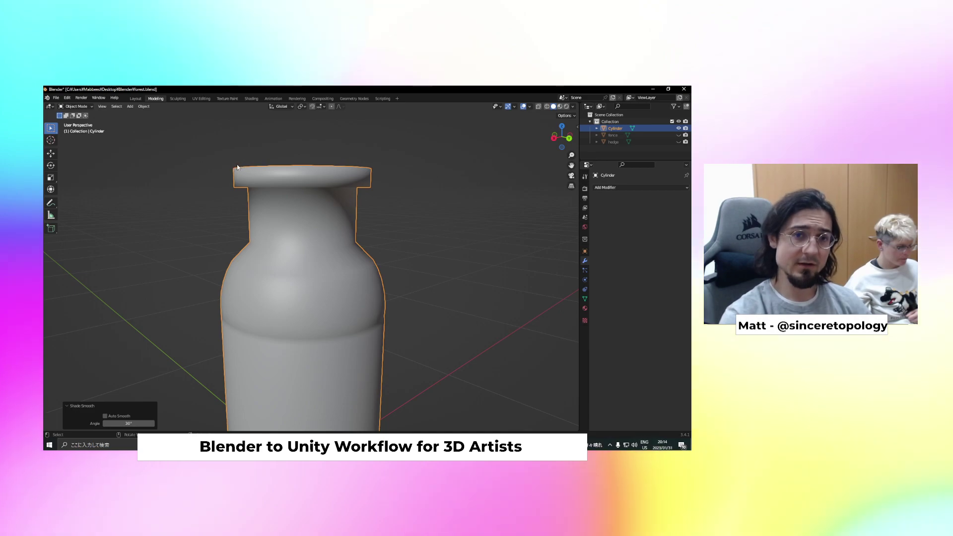
pyautogui.moveTo(252, 179); pyautogui.dragTo(258, 204, button='middle')
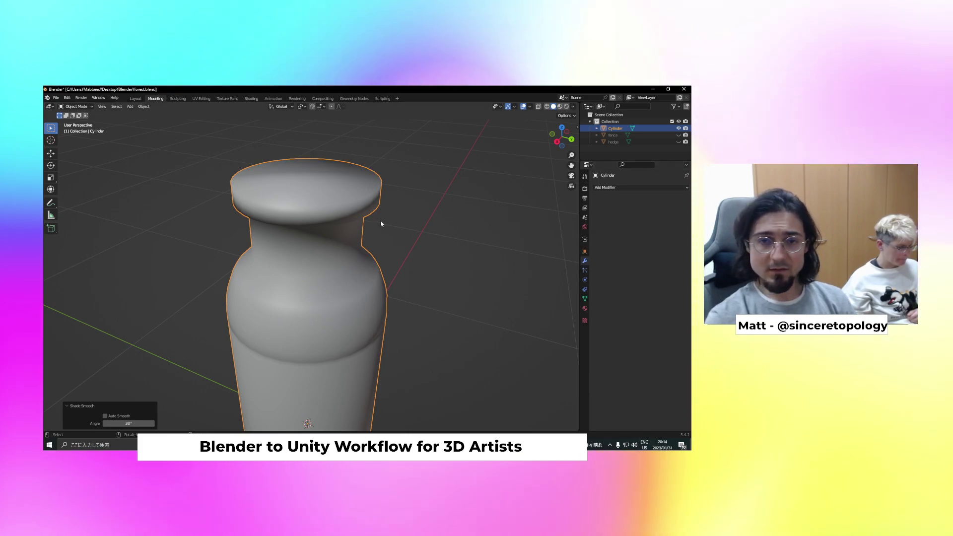
pyautogui.scroll(-1, 380, 225)
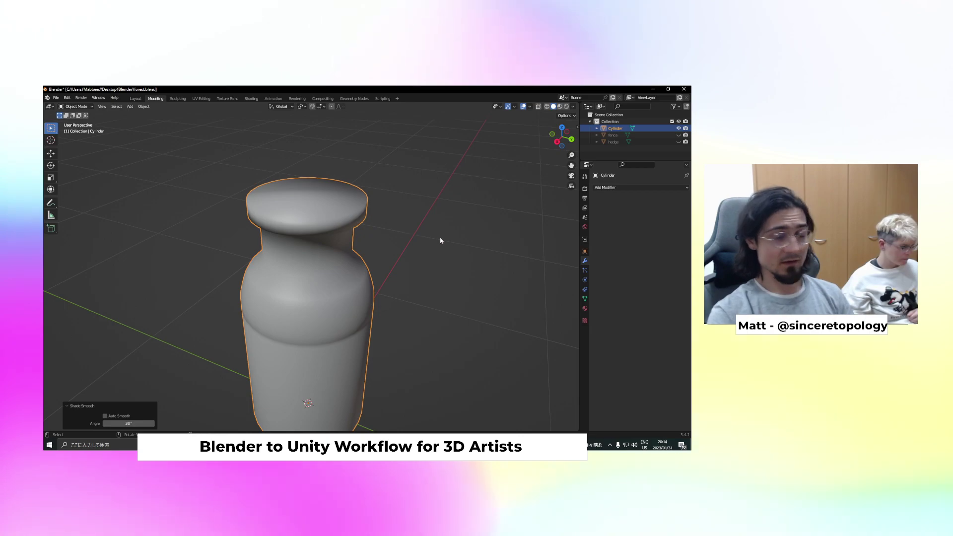
# Add an Edge Split modifier to the can and check the shading of its rim, neck, shoulder and groove
pyautogui.click(640, 188)
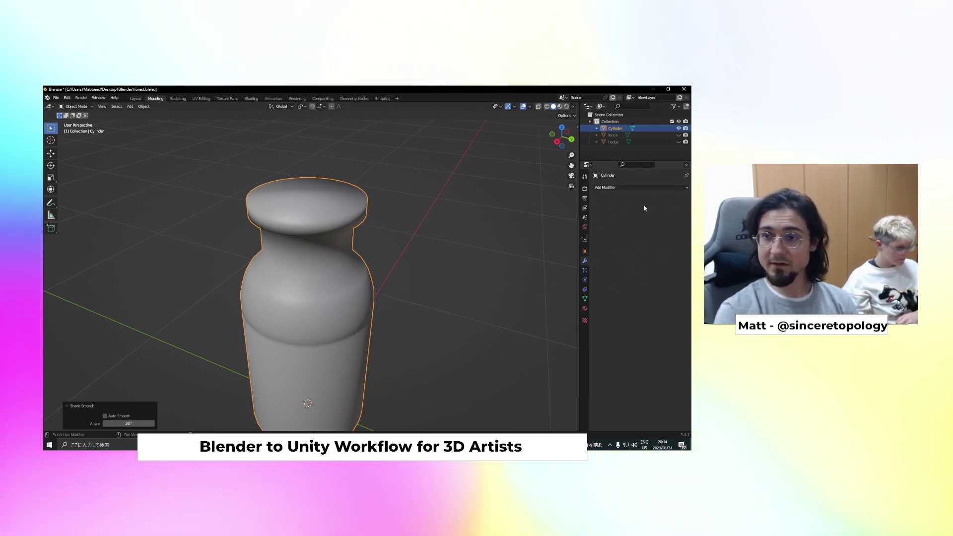
pyautogui.click(621, 187)
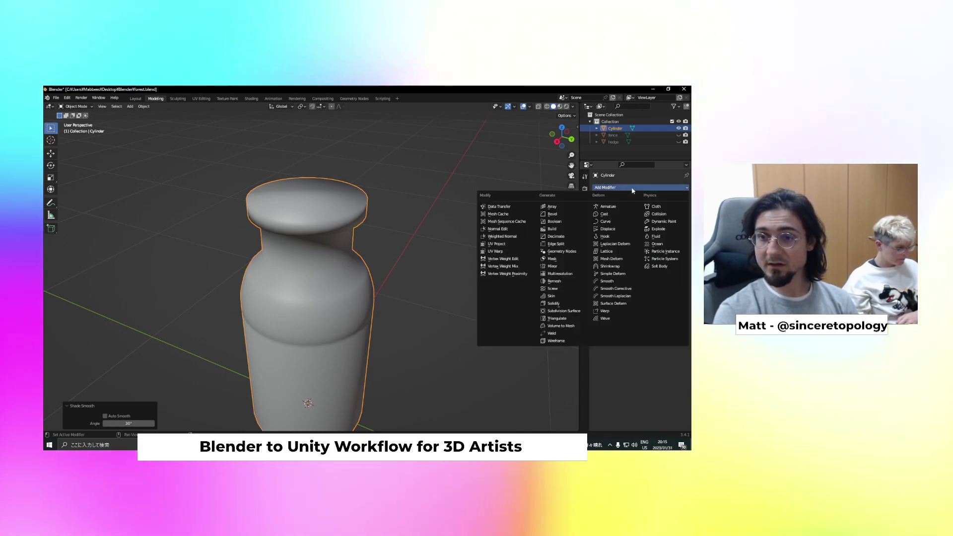
pyautogui.click(567, 244)
pyautogui.moveTo(360, 250)
pyautogui.mouseDown(button='middle')
pyautogui.moveTo(387, 229)
pyautogui.moveTo(361, 230)
pyautogui.moveTo(367, 244)
pyautogui.mouseUp(button='middle')
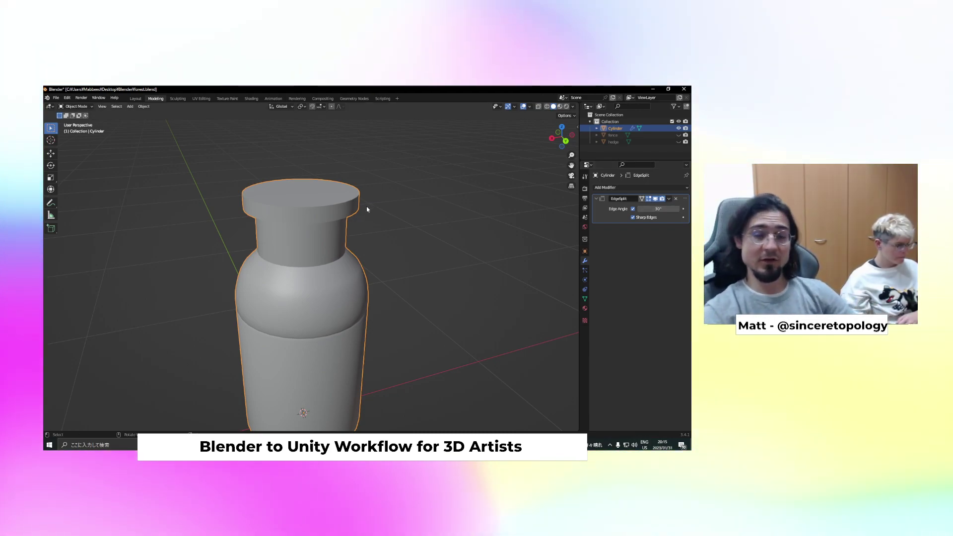
pyautogui.scroll(-3, 365, 182)
pyautogui.scroll(6, 346, 268)
pyautogui.moveTo(409, 307)
pyautogui.mouseDown(button='middle')
pyautogui.moveTo(413, 281)
pyautogui.moveTo(412, 303)
pyautogui.mouseUp(button='middle')
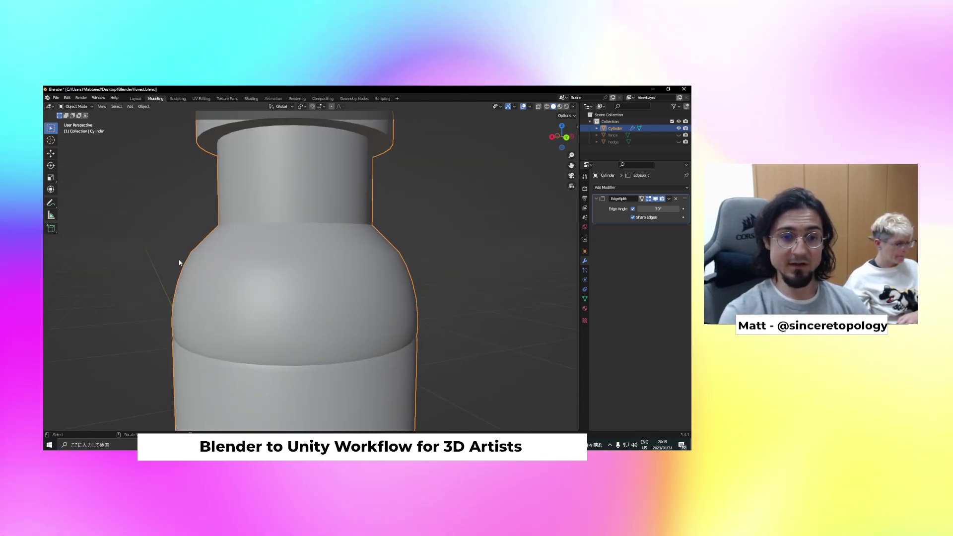
pyautogui.scroll(-2, 339, 293)
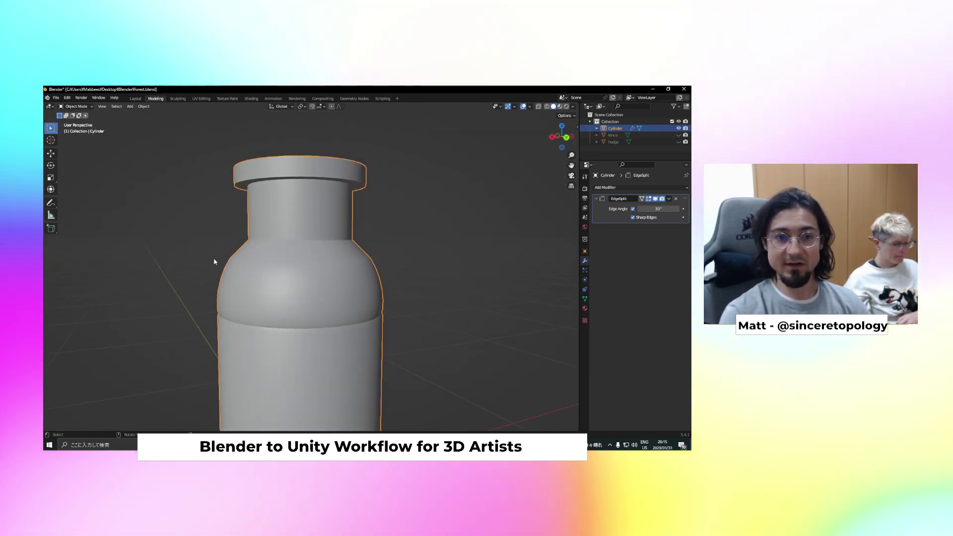
pyautogui.scroll(-2, 348, 296)
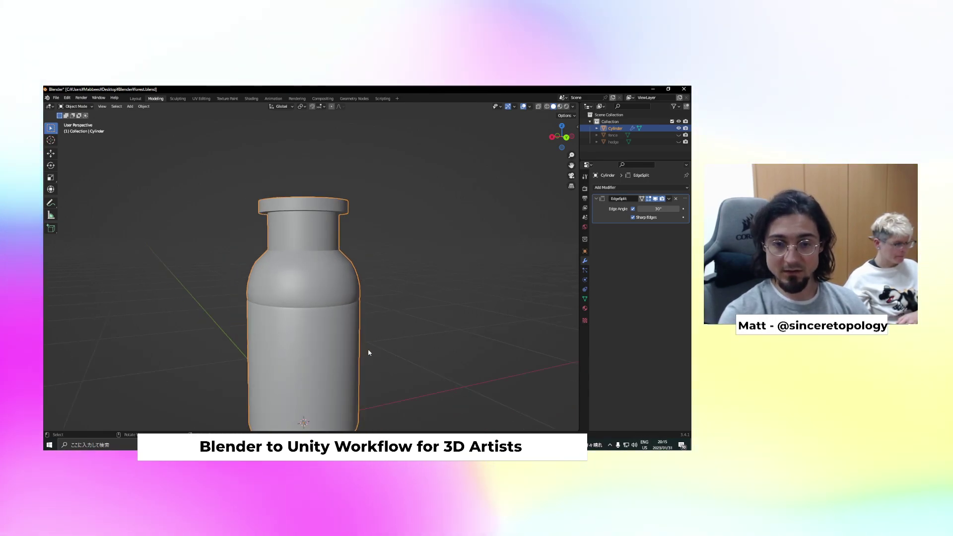
pyautogui.moveTo(328, 238); pyautogui.dragTo(347, 258, button='middle')
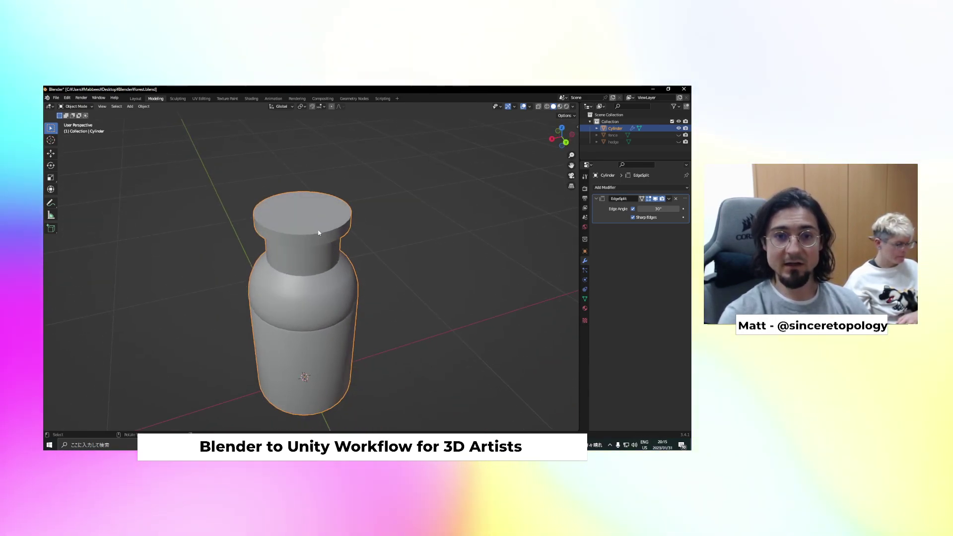
# Rename the Cylinder object as milk_can in the scene collection
pyautogui.click(438, 274)
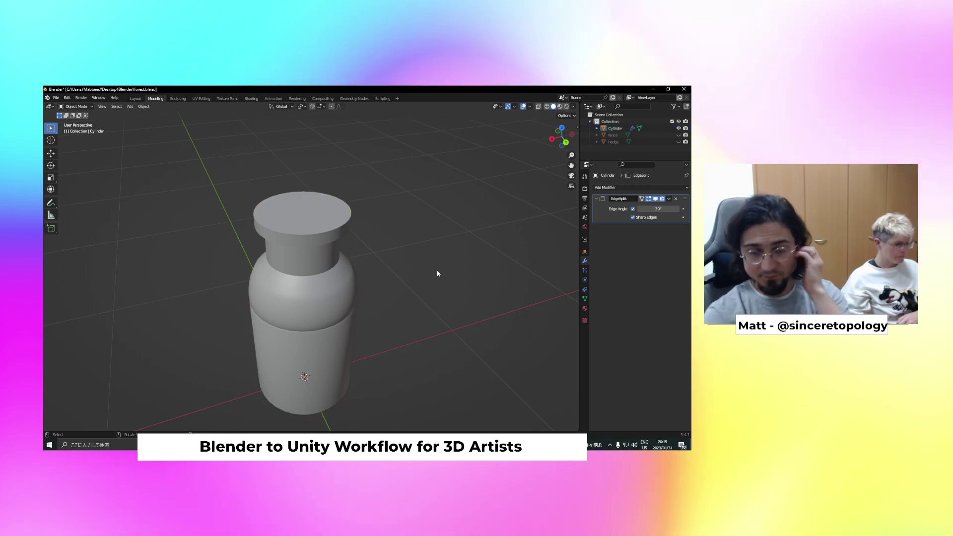
pyautogui.click(584, 308)
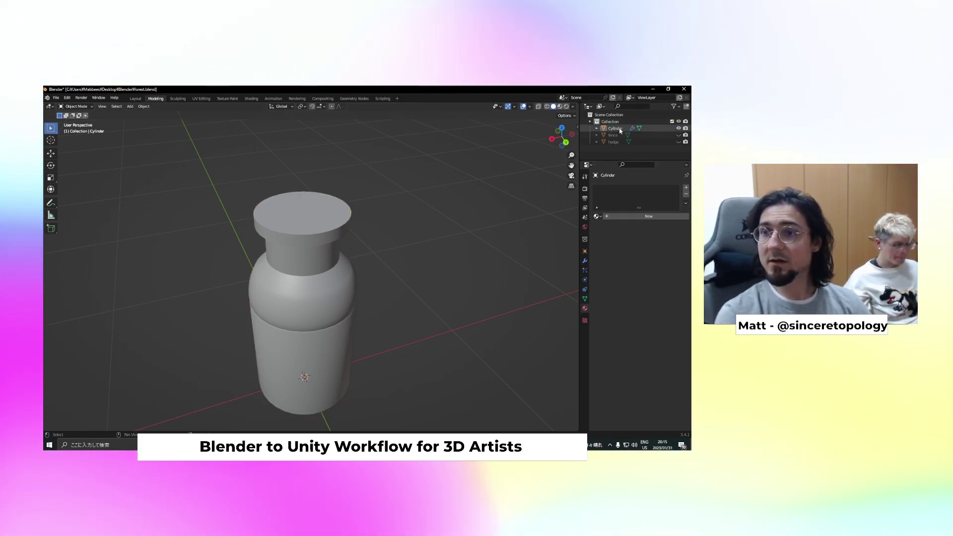
pyautogui.write('mil')
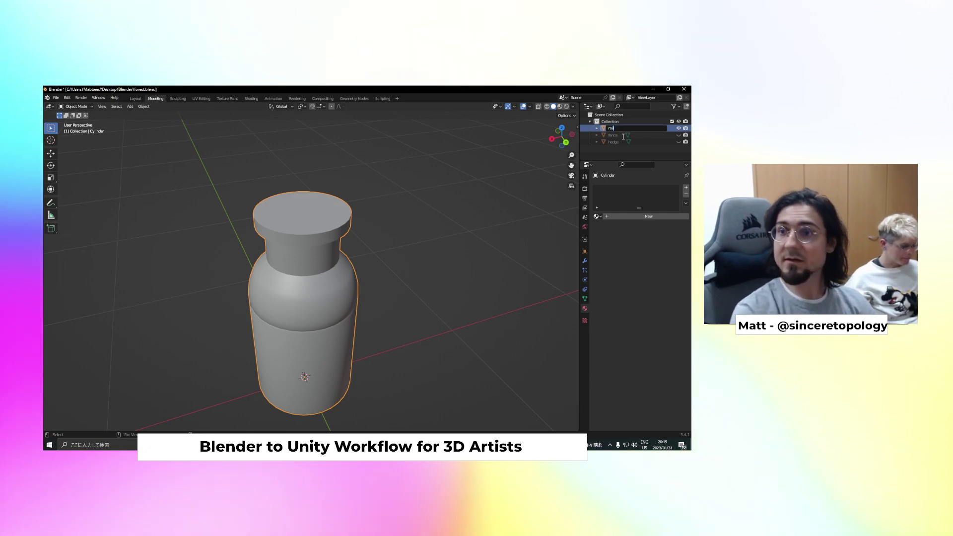
pyautogui.write('k_ju')
pyautogui.press('BackSpace')
pyautogui.press('BackSpace')
pyautogui.write('can')
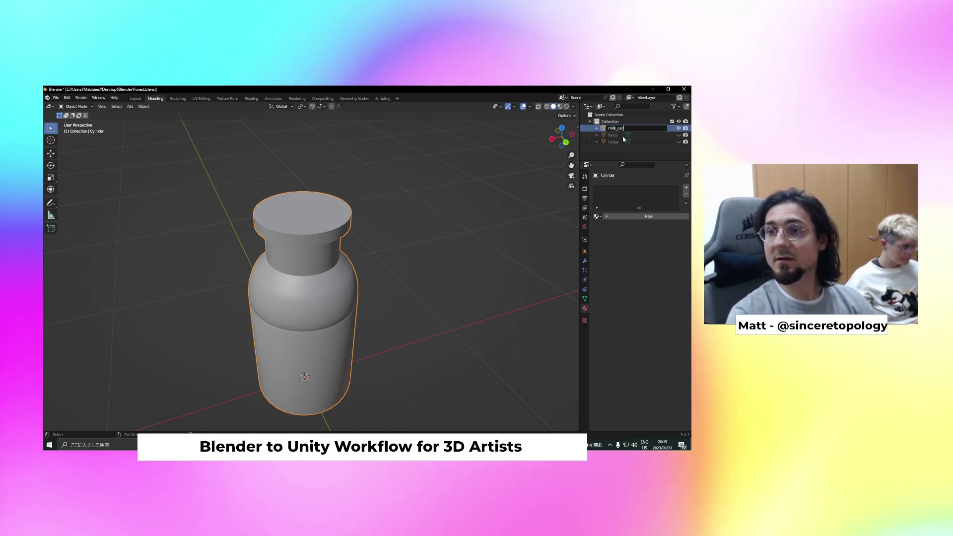
pyautogui.press('Return')
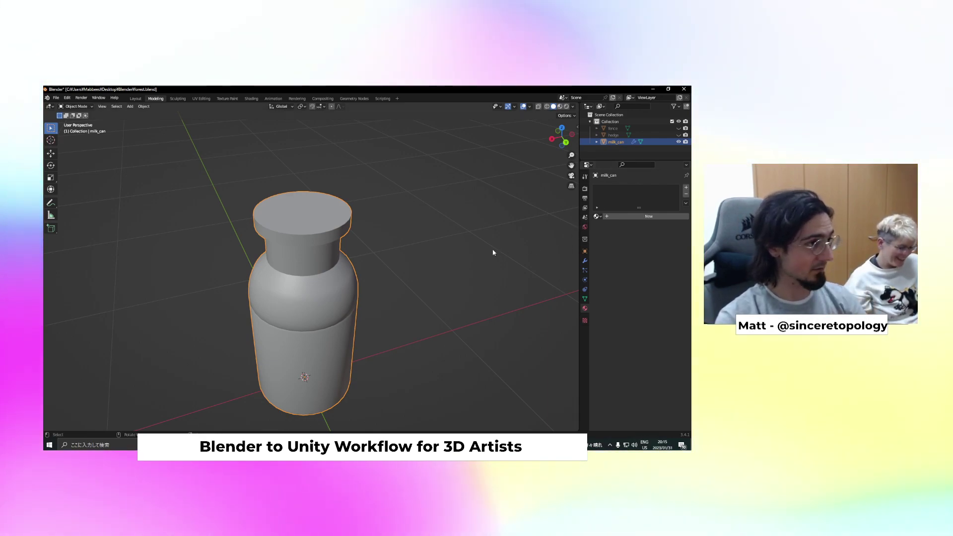
# Create a new material for the milk can and name it milk_can_steel
pyautogui.click(356, 265)
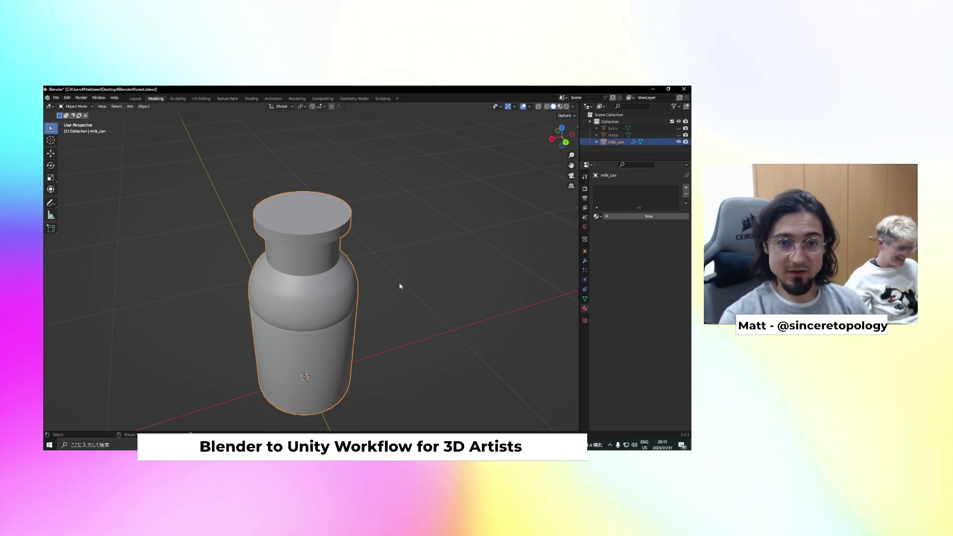
pyautogui.click(620, 215)
pyautogui.click(621, 216)
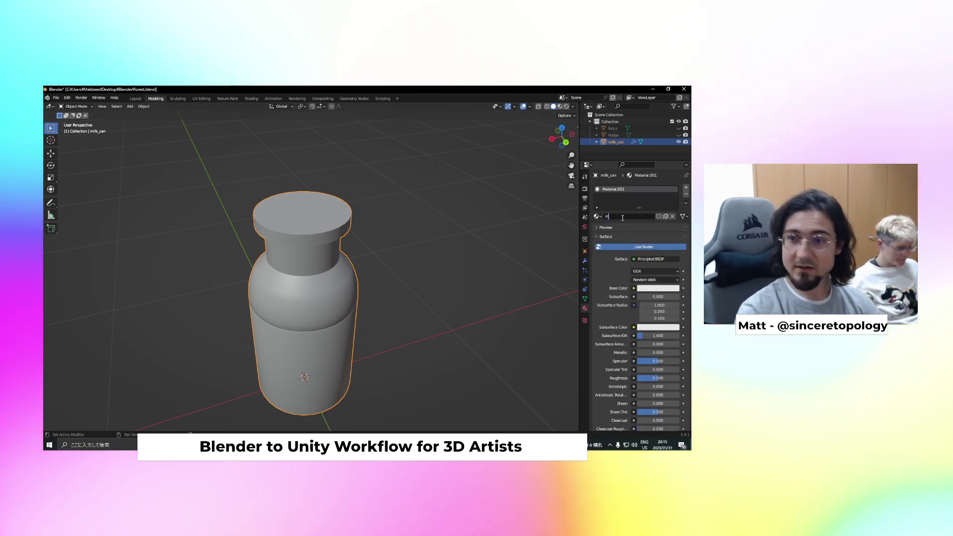
pyautogui.write('ma')
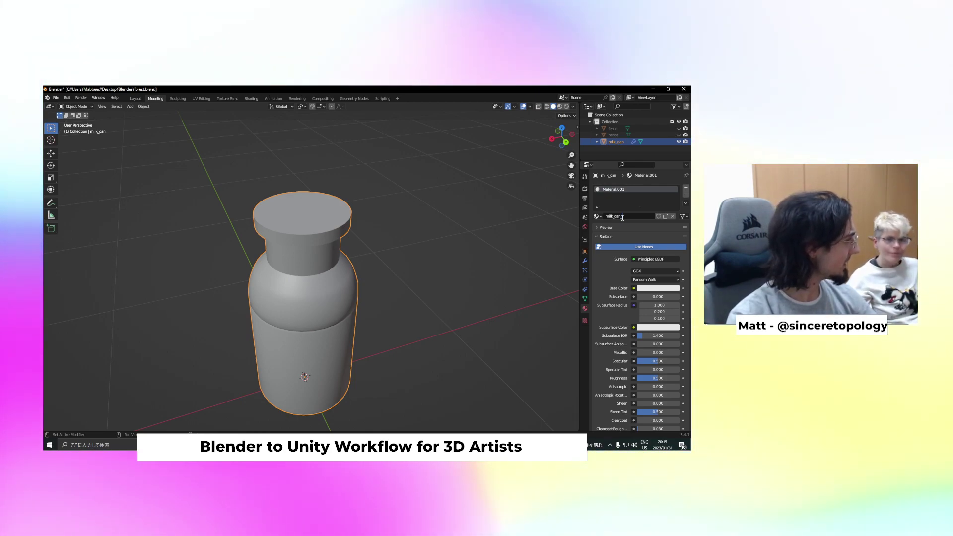
pyautogui.press('Return')
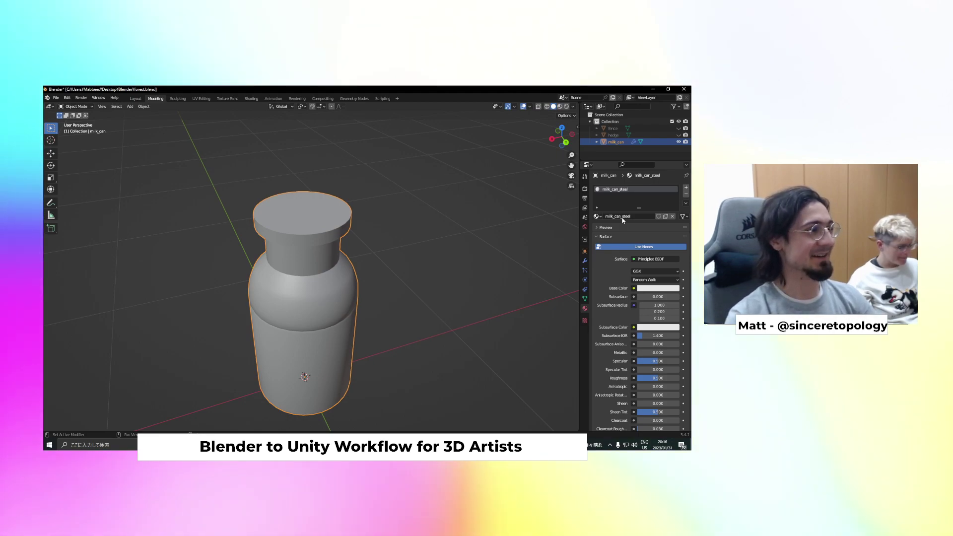
# Show the can in Material Preview shading and raise the steel material's Metallic value to about 0.89
pyautogui.scroll(-5, 630, 246)
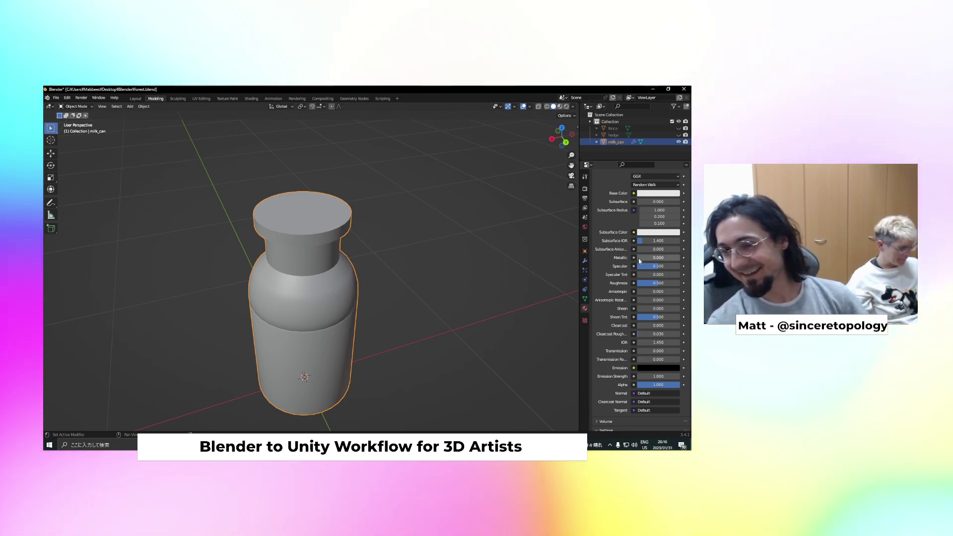
pyautogui.scroll(-1, 429, 246)
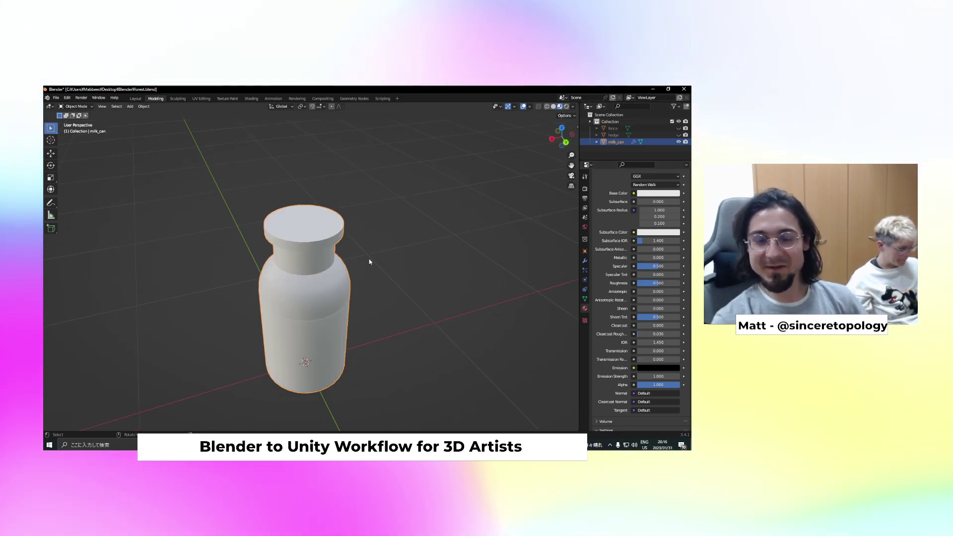
pyautogui.moveTo(638, 257); pyautogui.dragTo(677, 257)
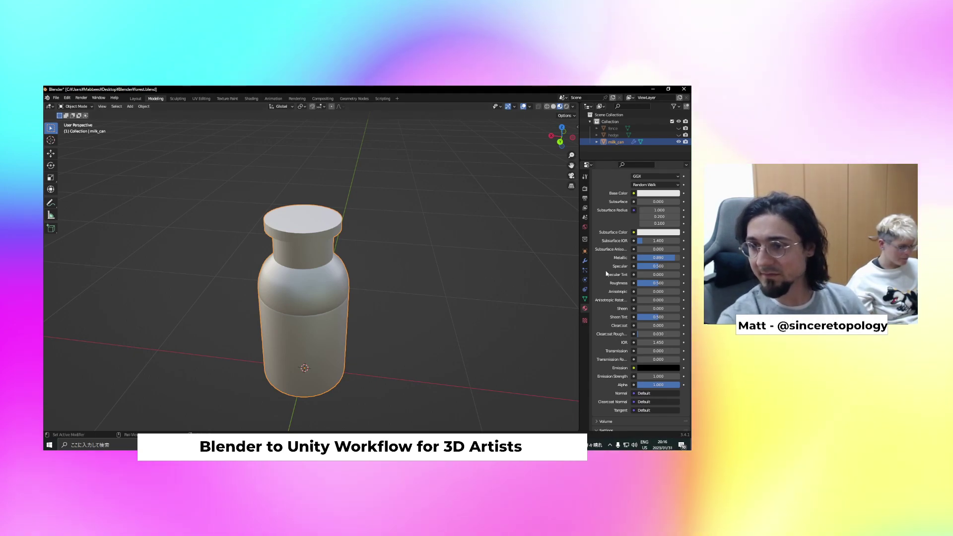
# Set the steel material's Metallic to about 0.92 and Roughness to about 0.25, and check the can's reflections
pyautogui.moveTo(668, 258); pyautogui.dragTo(676, 258)
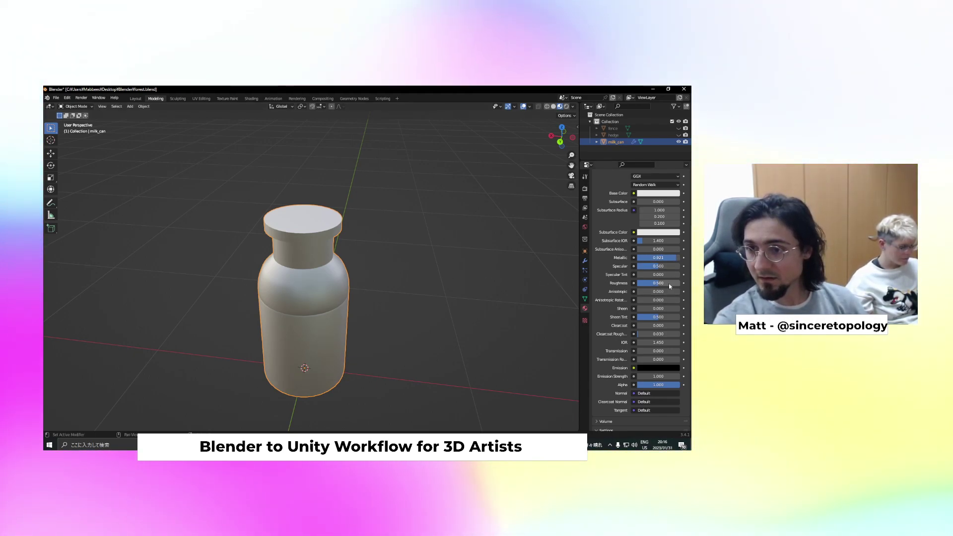
pyautogui.moveTo(651, 283); pyautogui.dragTo(648, 283)
pyautogui.moveTo(357, 316); pyautogui.dragTo(329, 299, button='middle')
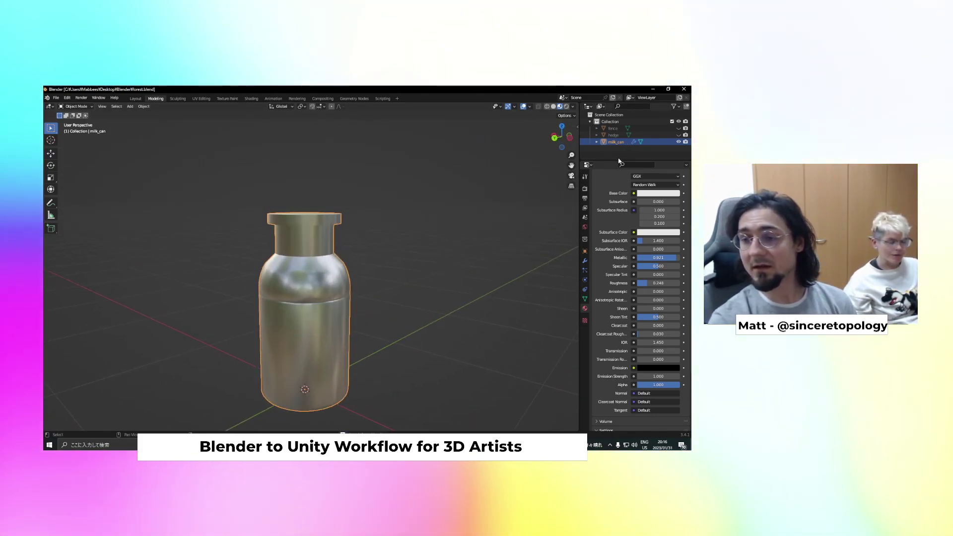
pyautogui.scroll(-2, 643, 268)
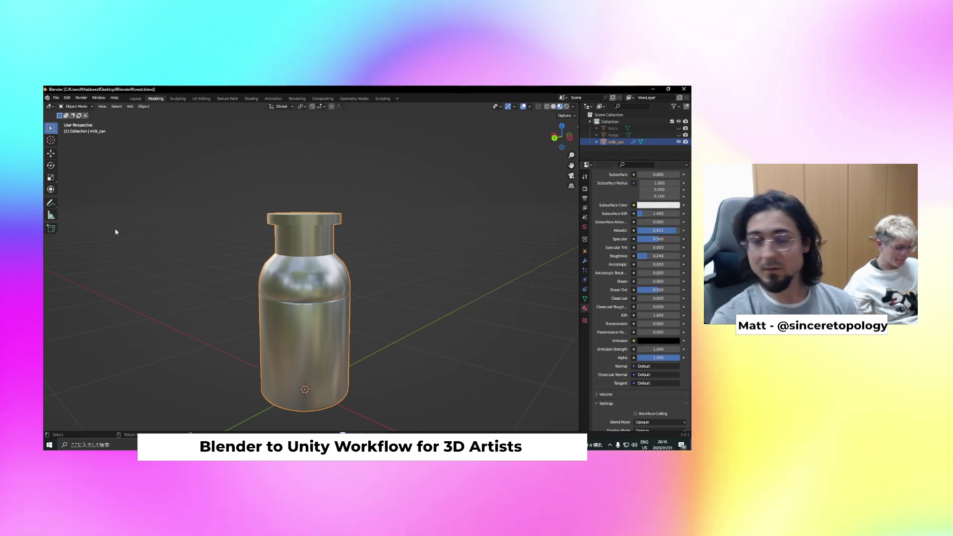
# Display the milk can's transform values, scale the can down uniformly to about 0.70, and save the file
pyautogui.click(59, 99)
pyautogui.click(59, 100)
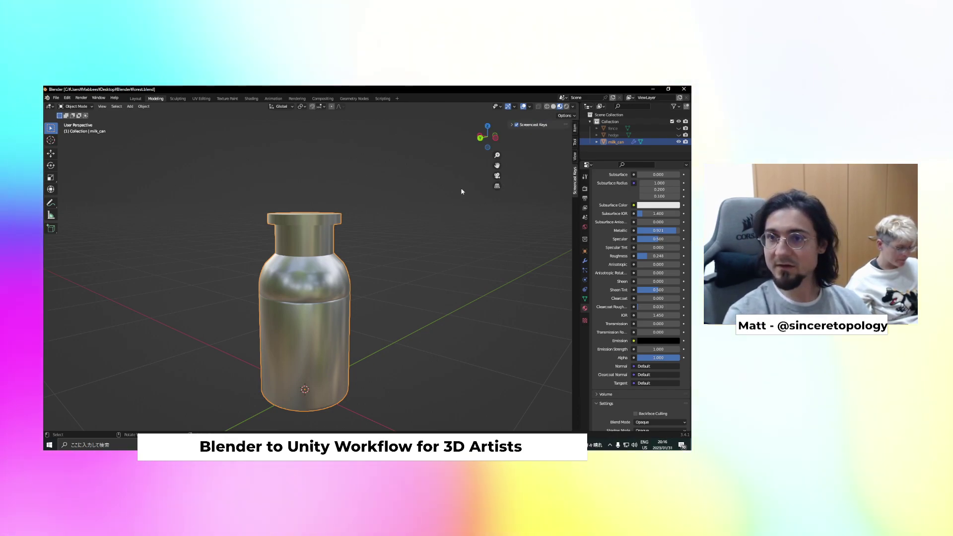
pyautogui.press('n')
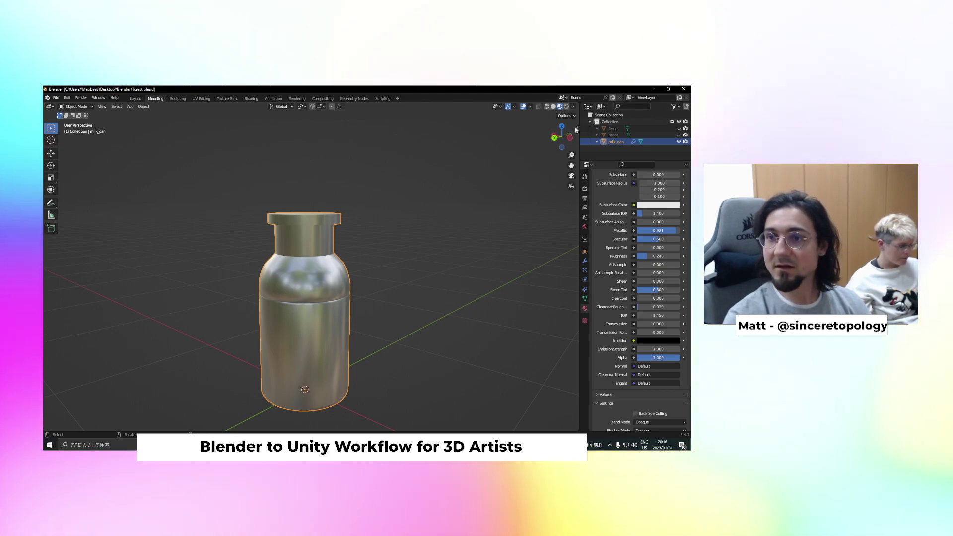
pyautogui.click(575, 129)
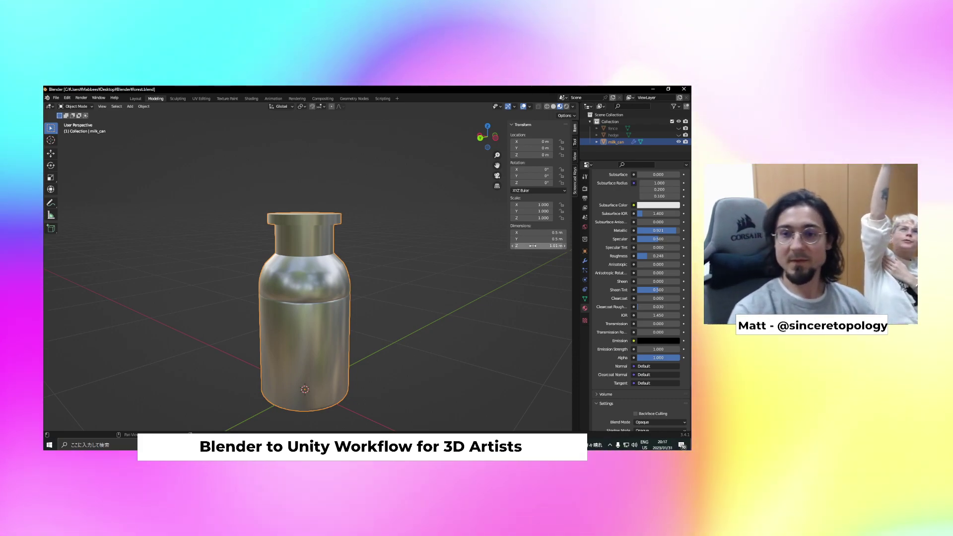
pyautogui.press('s')
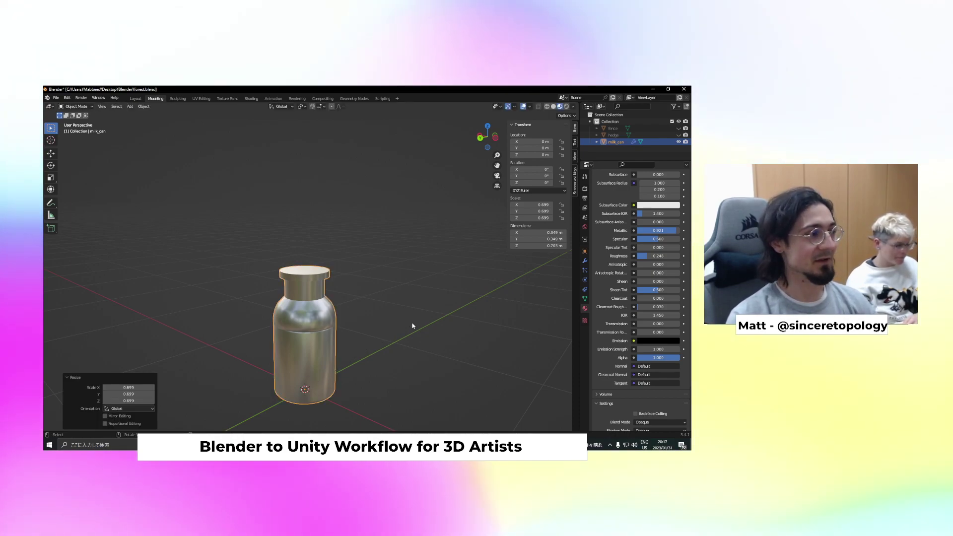
pyautogui.hotkey('ctrl', 's')
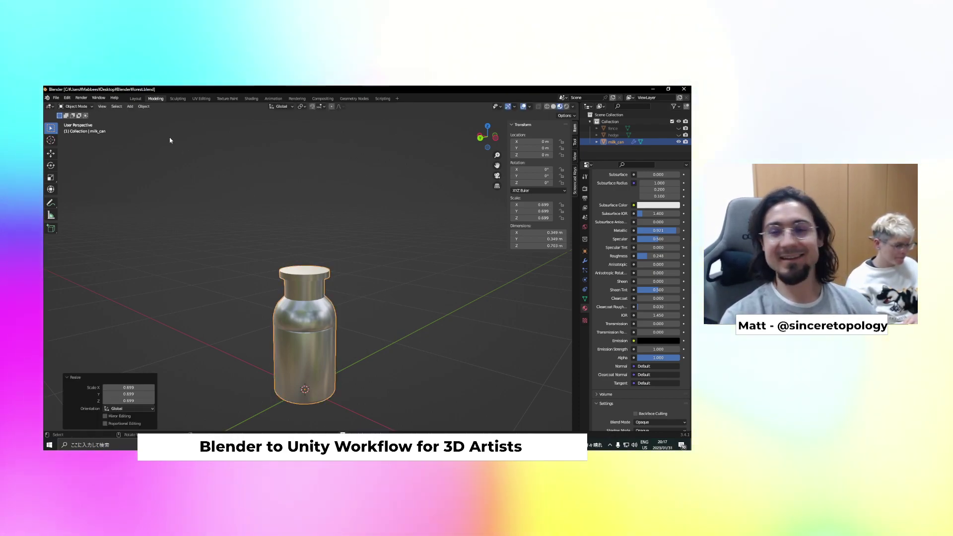
# Export the selected milk can as an FBX file named milk_can.fbx in the Blender folder
pyautogui.click(56, 99)
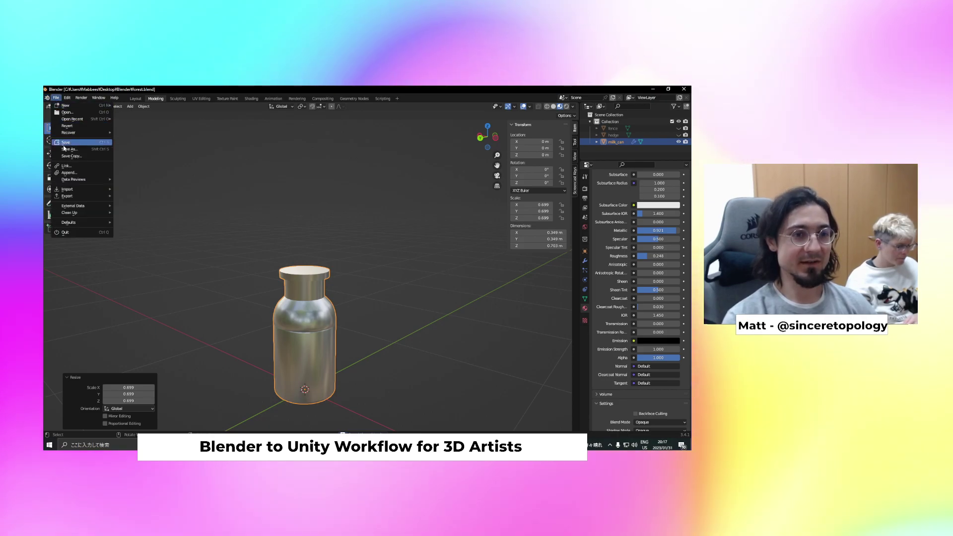
pyautogui.moveTo(79, 196)
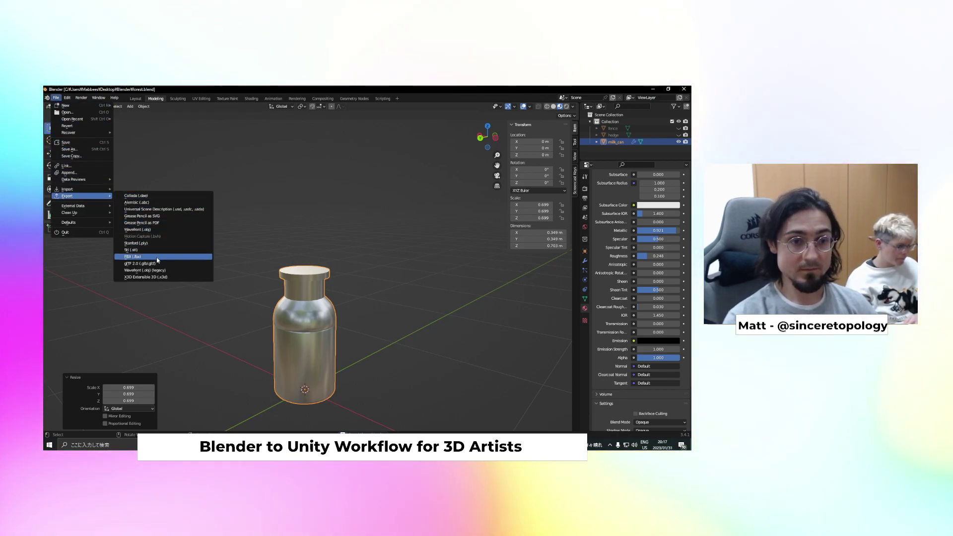
pyautogui.click(158, 257)
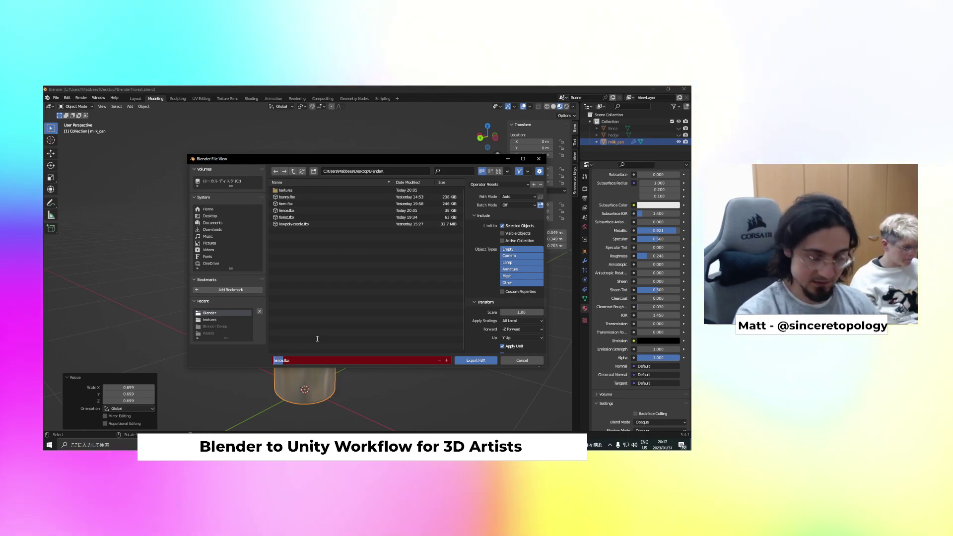
pyautogui.write('_can')
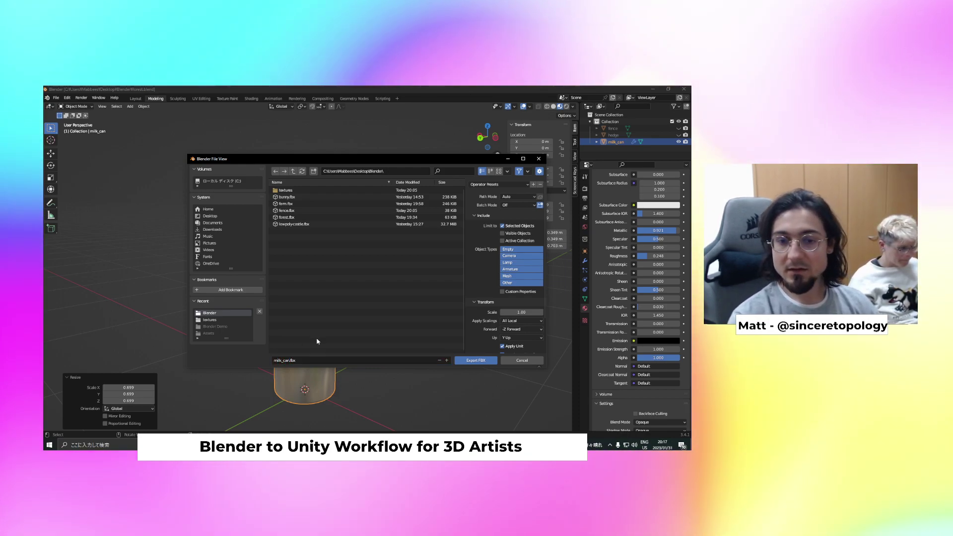
pyautogui.press('Return')
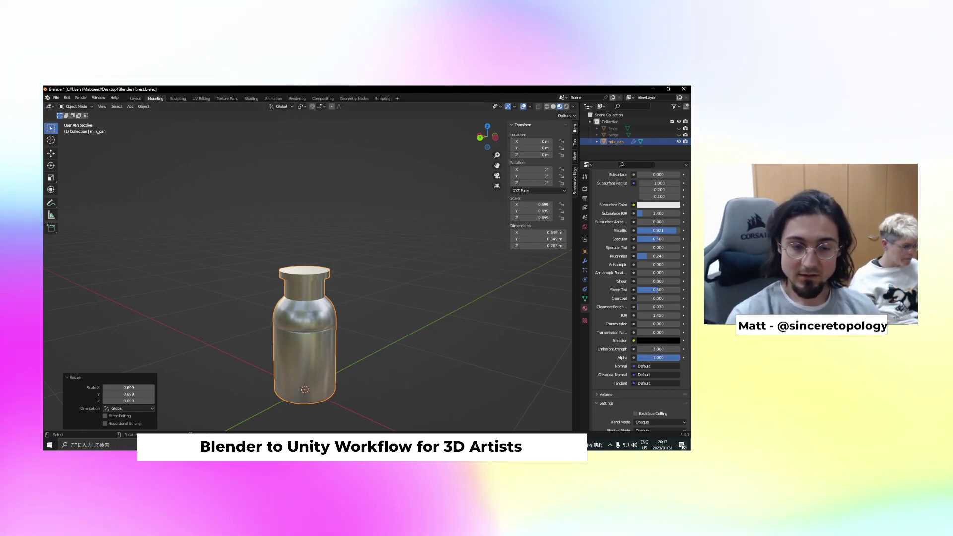
# Switch to the Unity editor and import the milk_can model from the Blender folder into the project's Models folder
pyautogui.hotkey('alt', 'Tab')
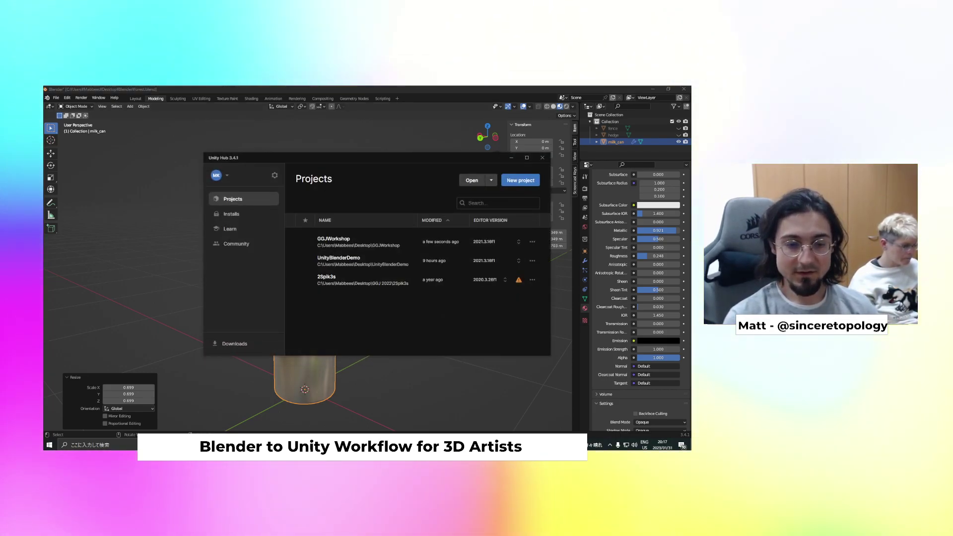
pyautogui.hotkey('alt', 'Tab')
pyautogui.hotkey('alt', 'Tab')
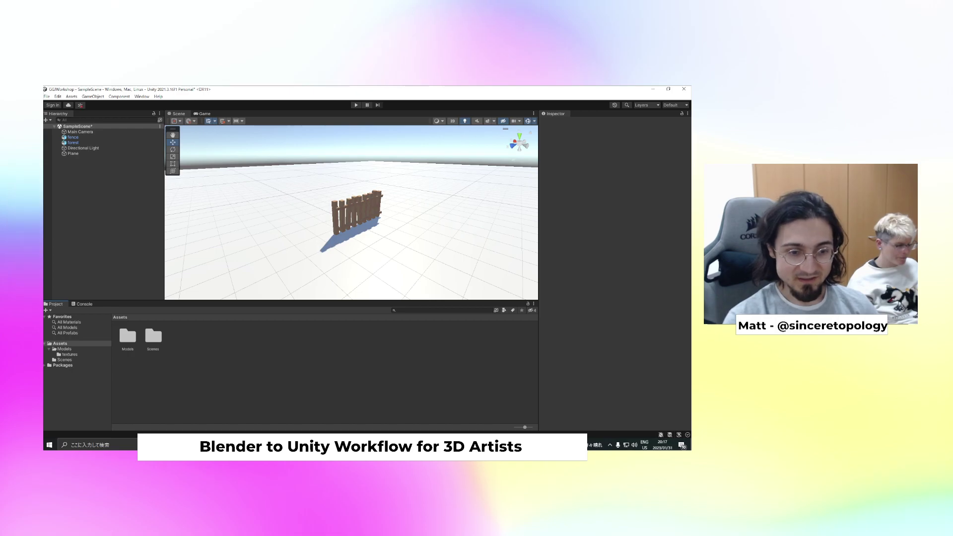
pyautogui.hotkey('alt', 'Tab')
pyautogui.click(381, 234)
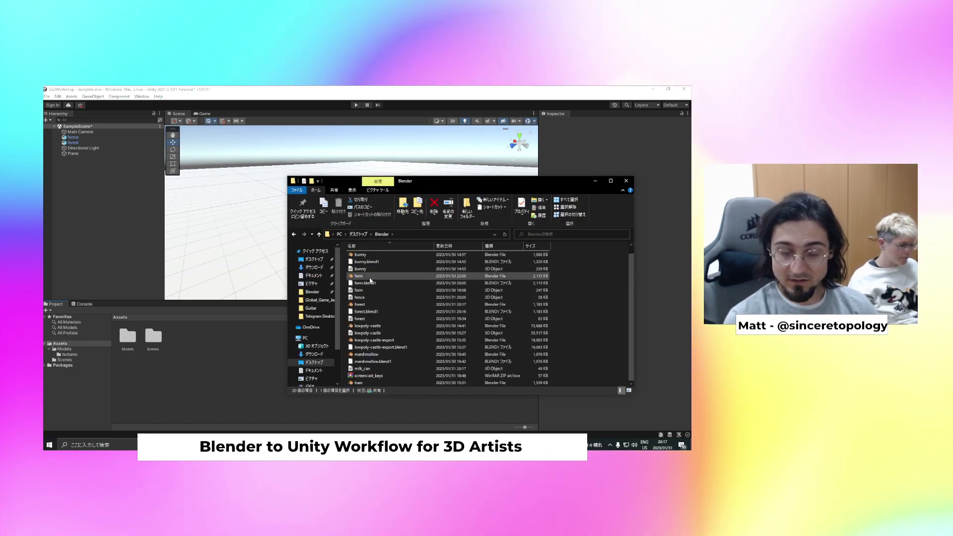
pyautogui.moveTo(367, 369); pyautogui.dragTo(127, 336)
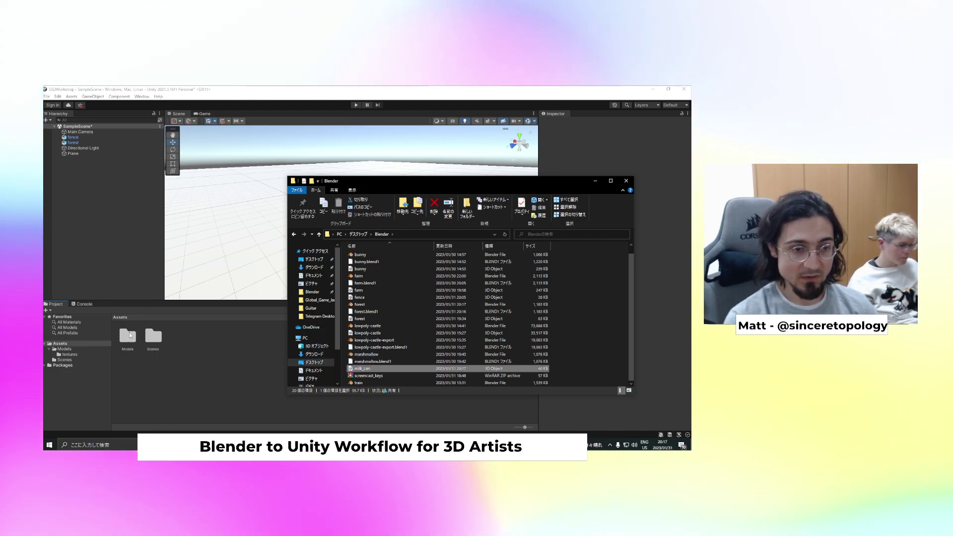
# Place the milk_can model in the scene near the fence and frame it for a closer look
pyautogui.moveTo(204, 342); pyautogui.dragTo(255, 259)
pyautogui.scroll(6, 271, 268)
pyautogui.moveTo(274, 267); pyautogui.dragTo(381, 279, button='middle')
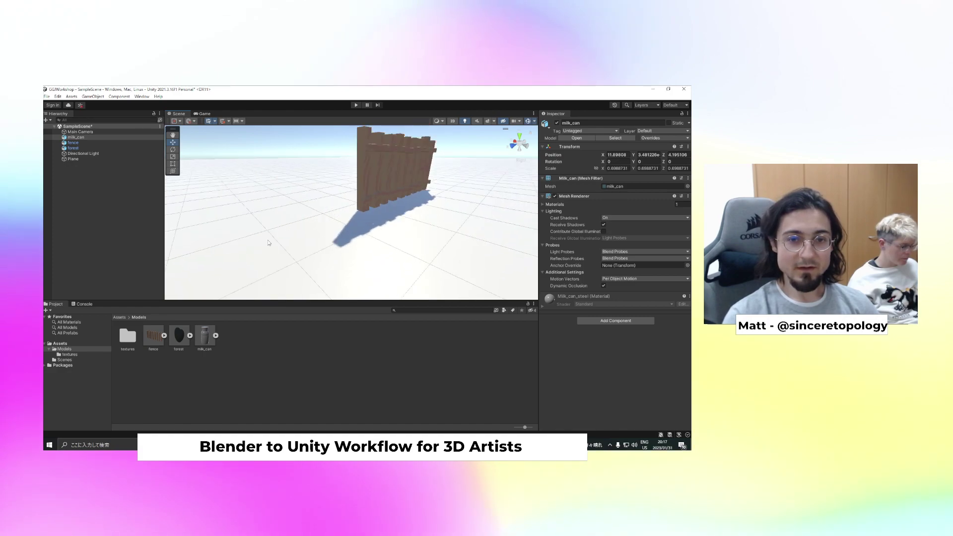
pyautogui.moveTo(261, 238); pyautogui.dragTo(269, 239, button='middle')
pyautogui.doubleClick(75, 137)
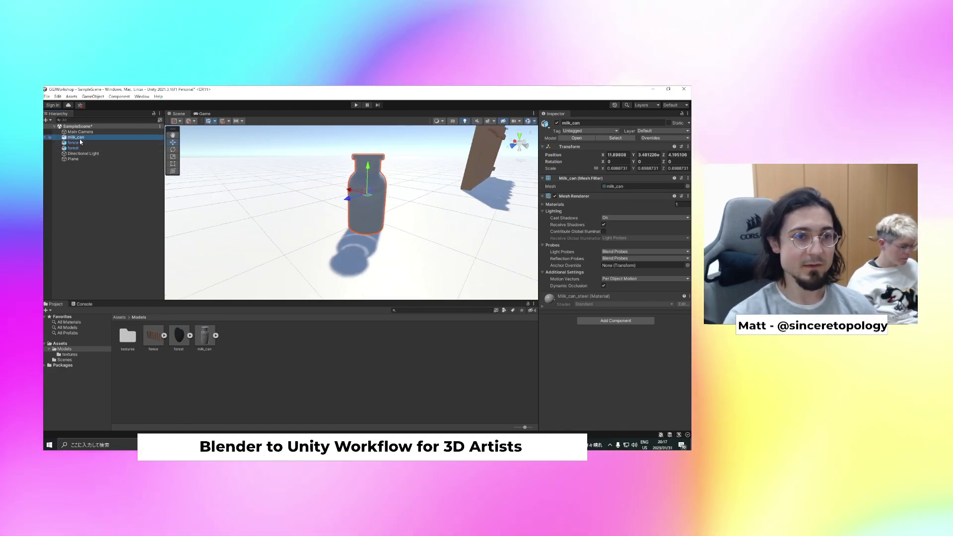
pyautogui.moveTo(423, 203); pyautogui.dragTo(399, 230, button='middle')
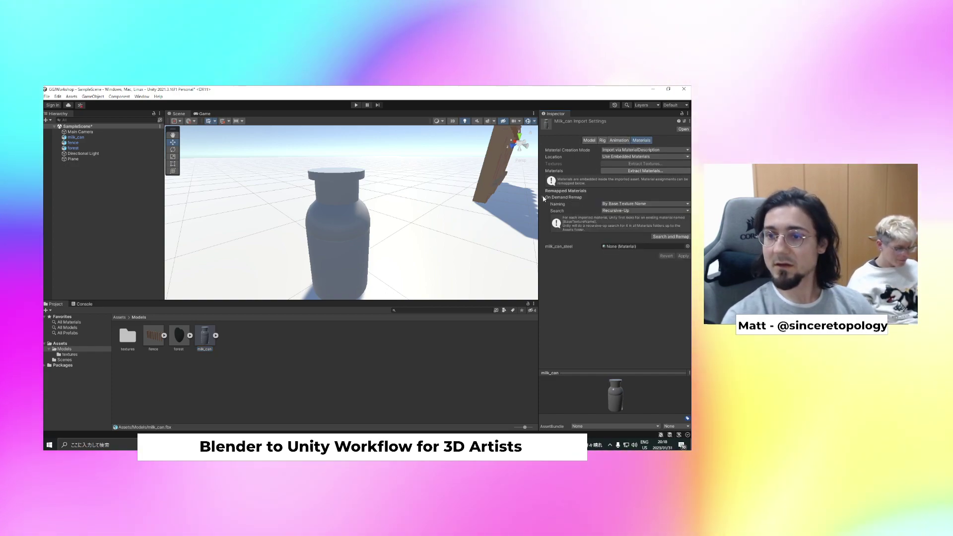
# Examine the milk can's import settings and steel material properties, and compare them with the fence's wood material and the Blender original
pyautogui.click(589, 141)
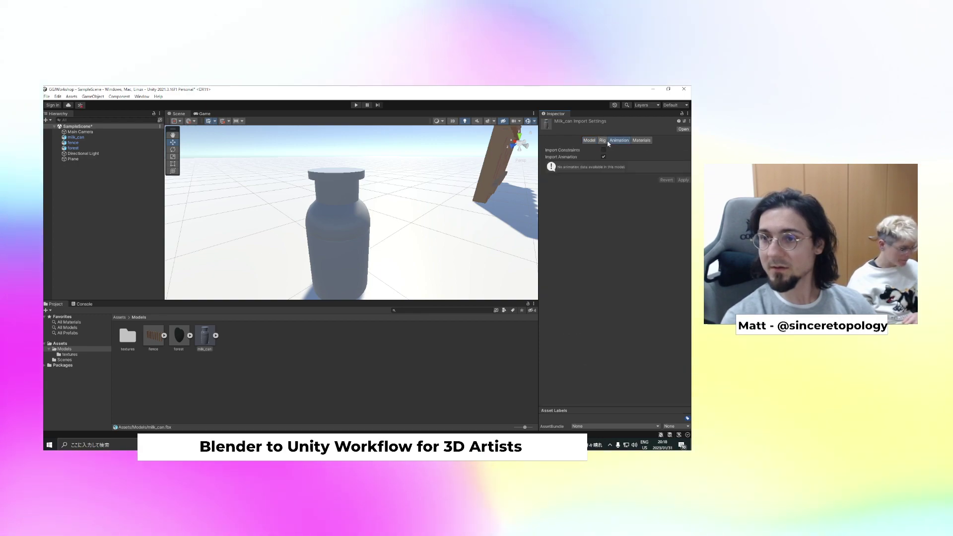
pyautogui.click(640, 141)
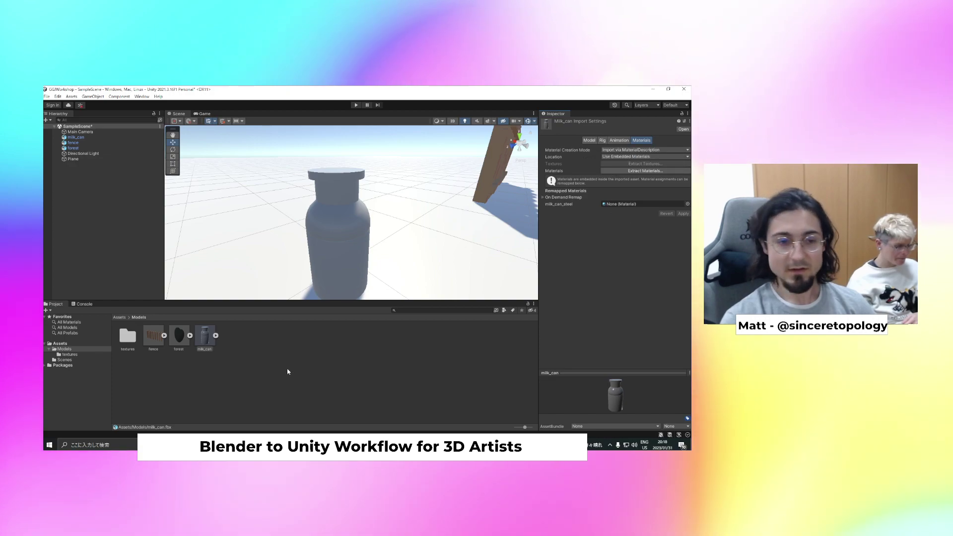
pyautogui.click(344, 230)
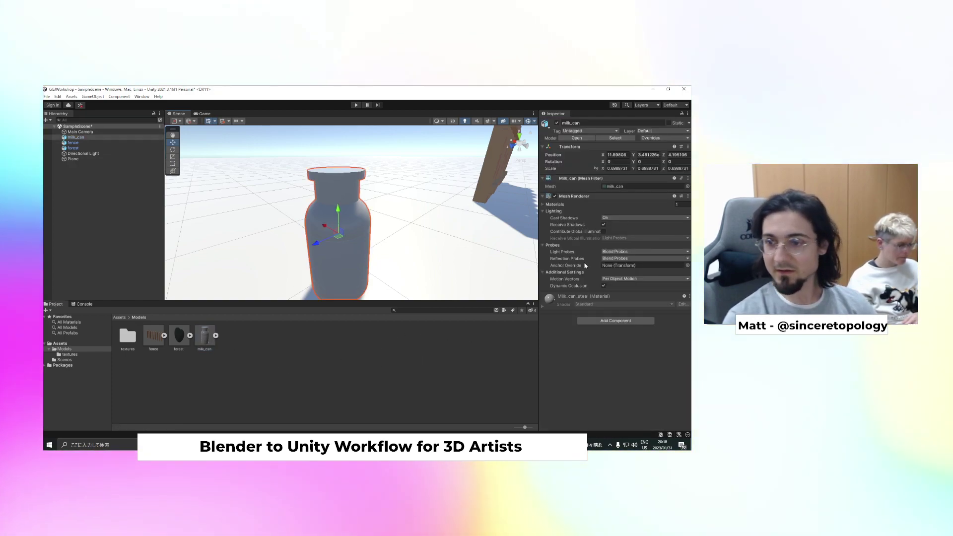
pyautogui.scroll(-2, 588, 299)
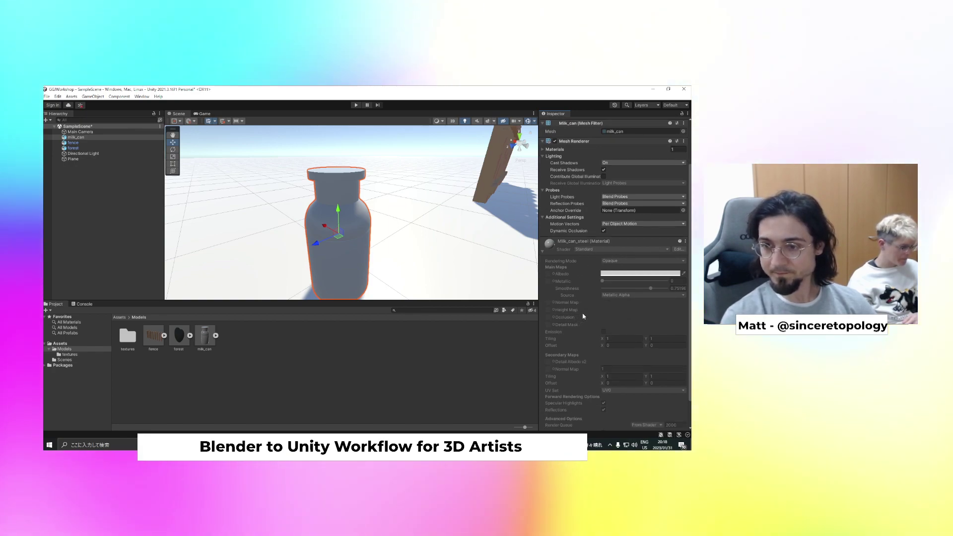
pyautogui.scroll(-3, 585, 314)
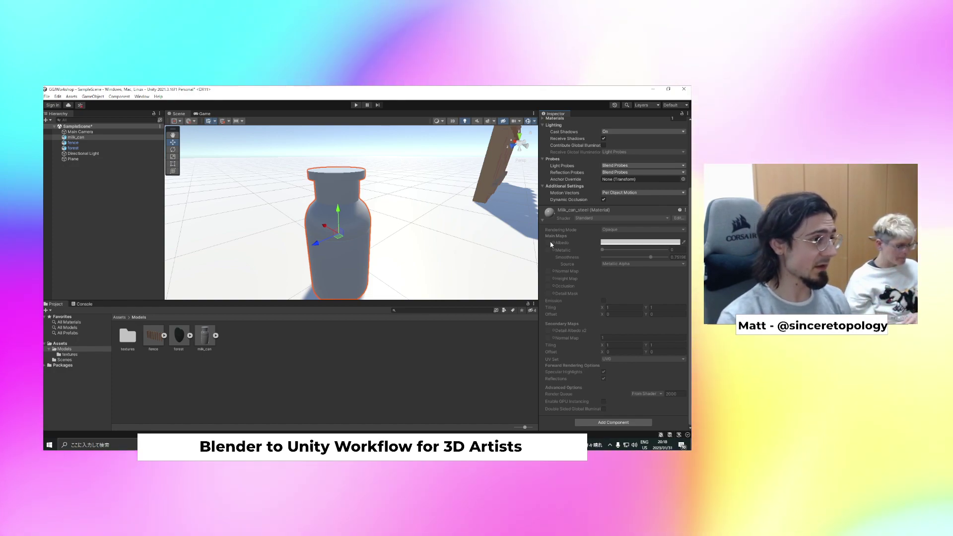
pyautogui.click(494, 174)
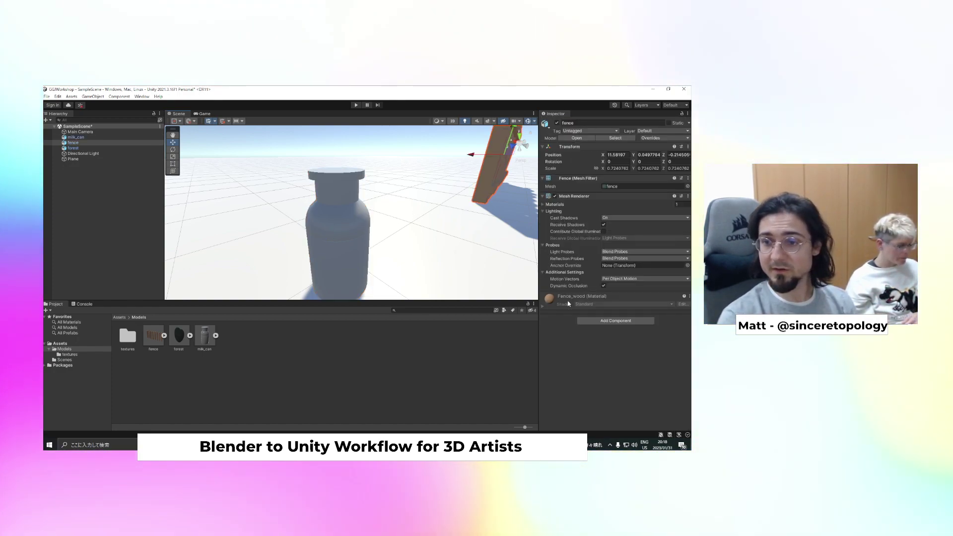
pyautogui.click(543, 307)
pyautogui.scroll(-2, 554, 311)
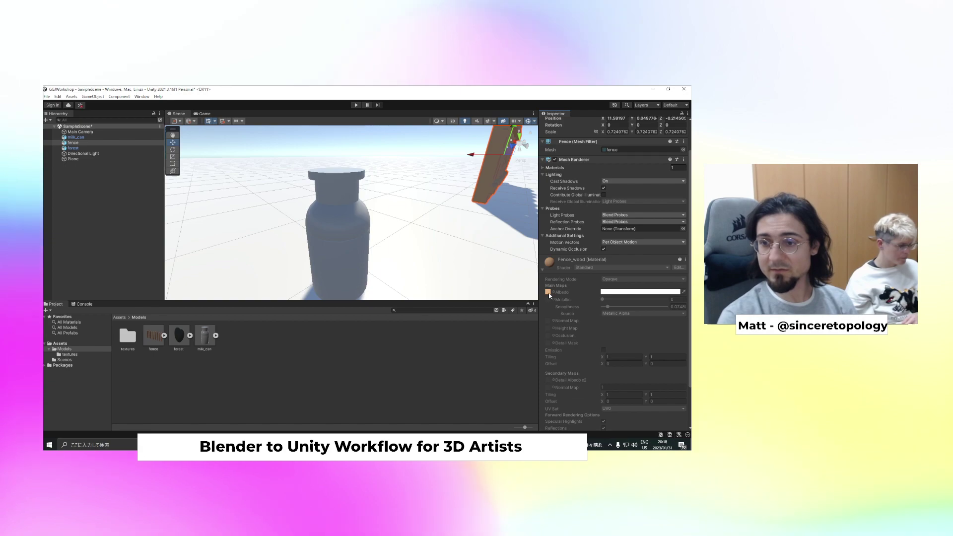
pyautogui.click(347, 199)
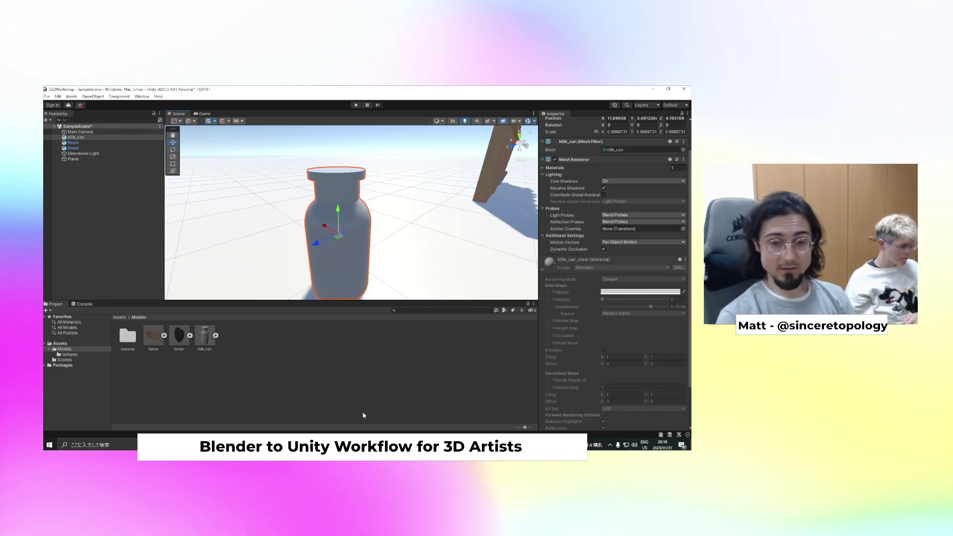
pyautogui.hotkey('alt', 'Tab')
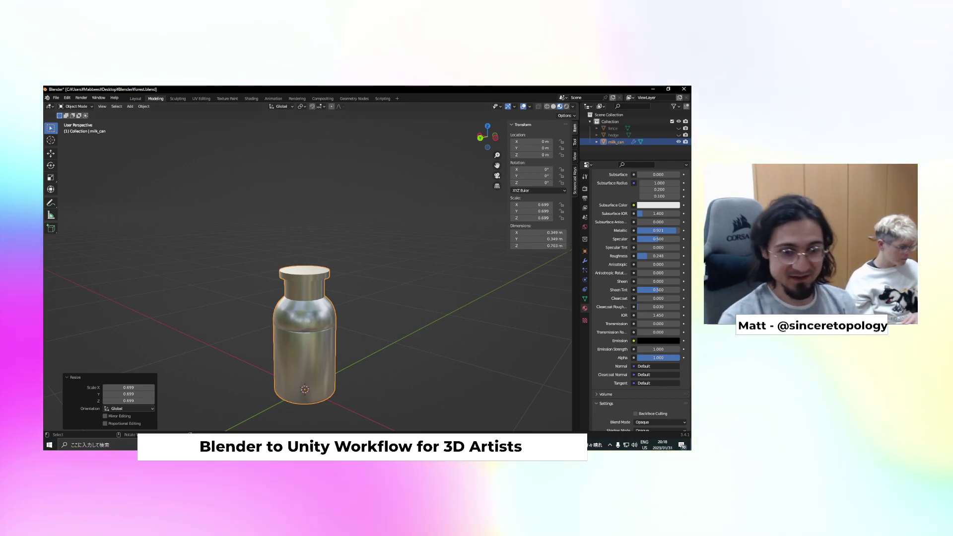
pyautogui.hotkey('alt', 'Tab')
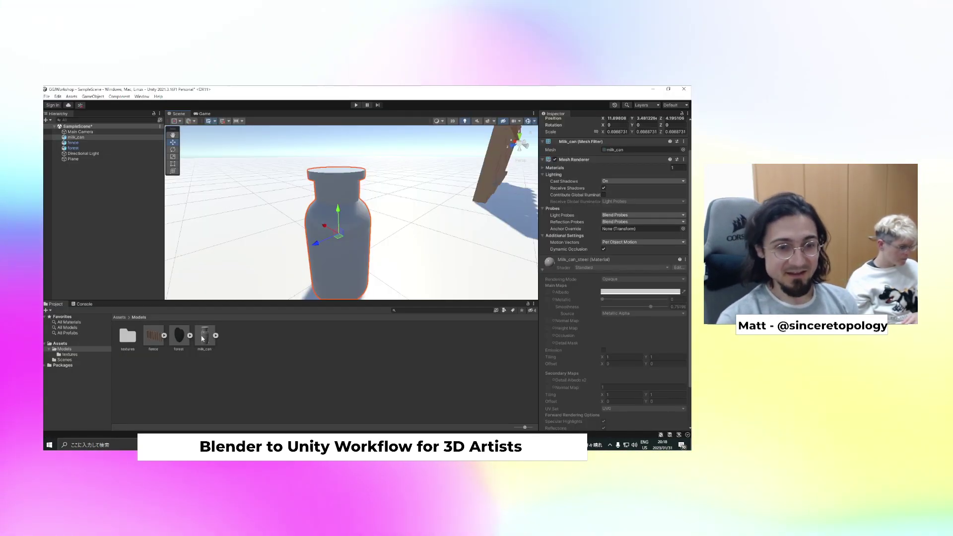
# Create a new folder named Materials in the project's Assets folder
pyautogui.click(202, 338)
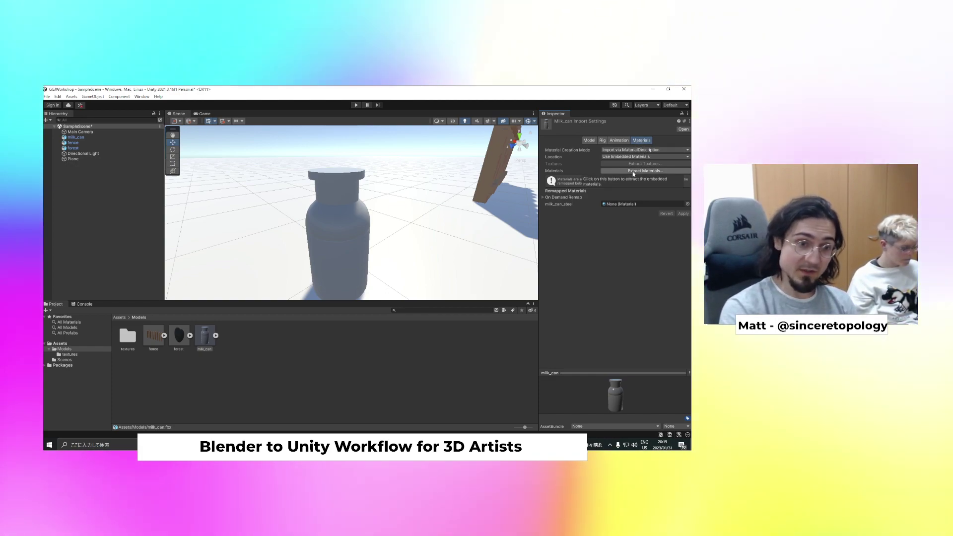
pyautogui.click(119, 318)
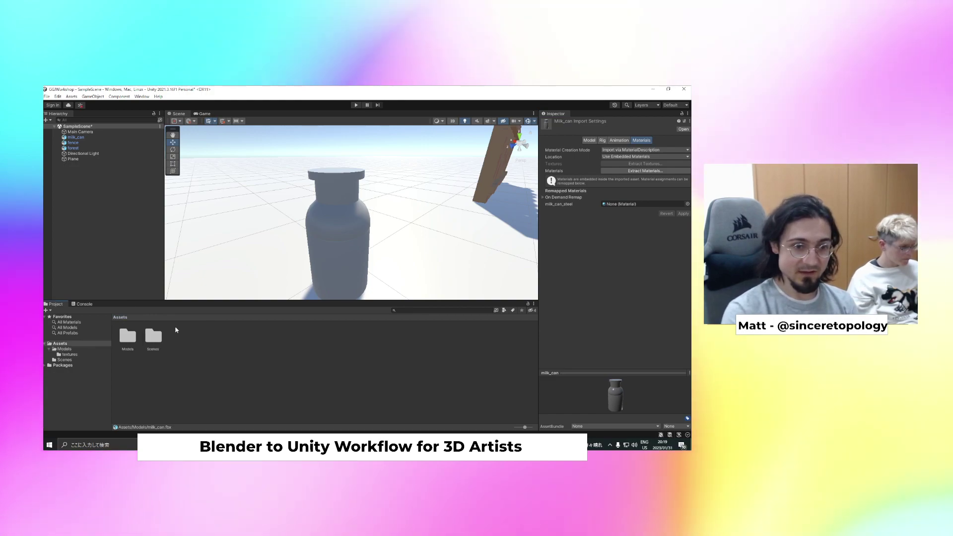
pyautogui.rightClick(184, 340)
pyautogui.moveTo(214, 165)
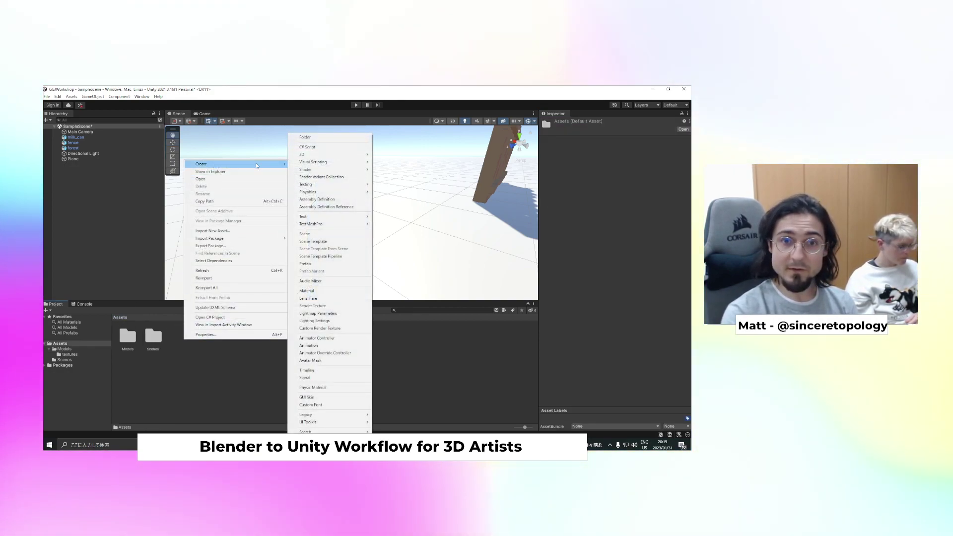
pyautogui.click(308, 140)
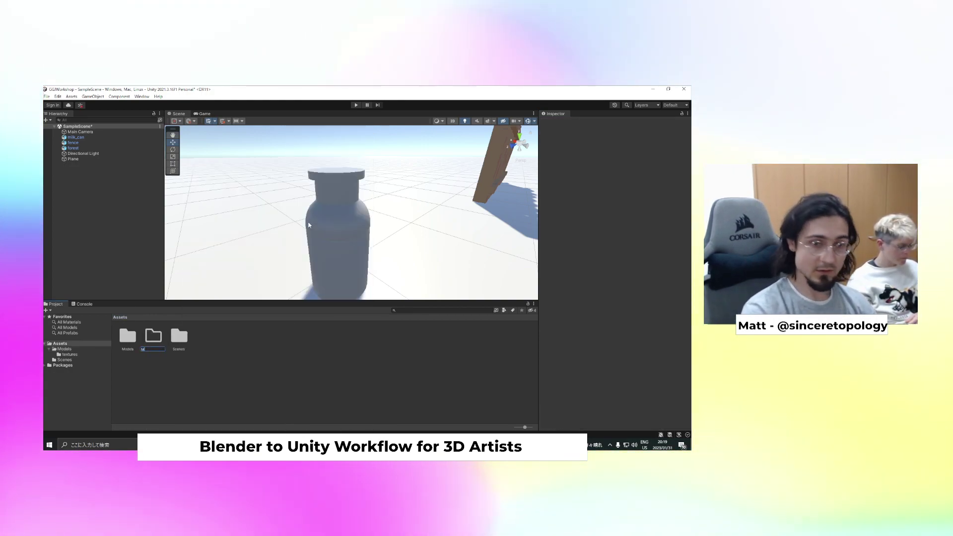
pyautogui.write('Materi')
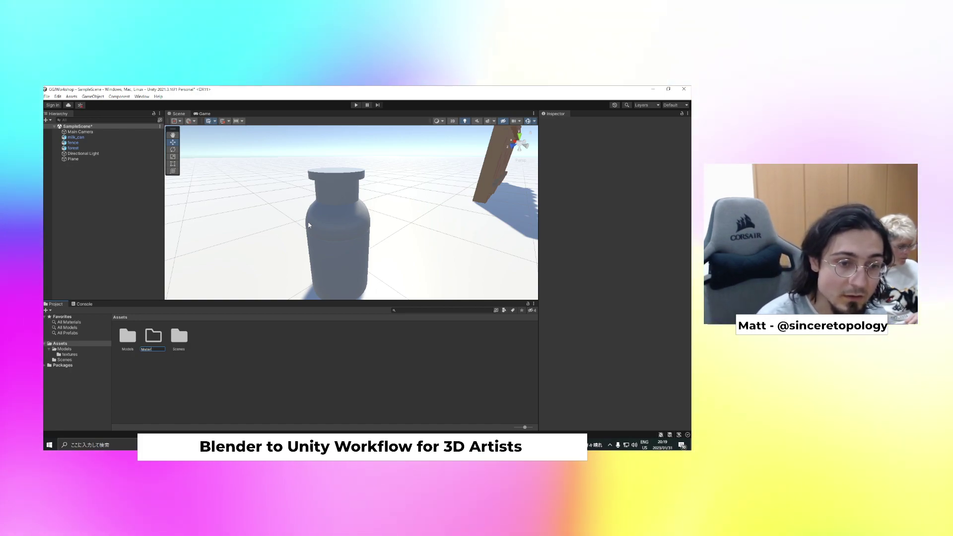
pyautogui.write('als')
pyautogui.press('Return')
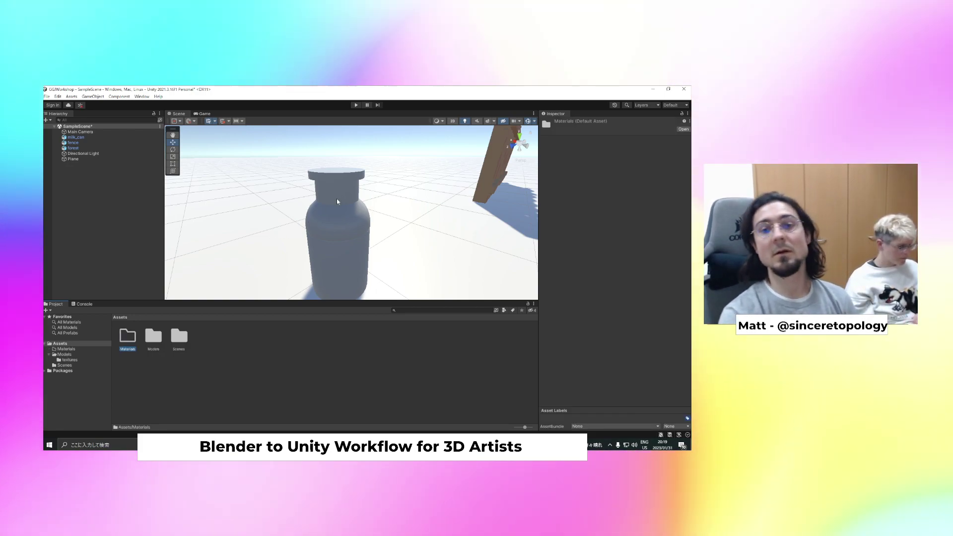
# Extract the embedded materials of the milk_can model into the Assets/Materials folder
pyautogui.click(308, 225)
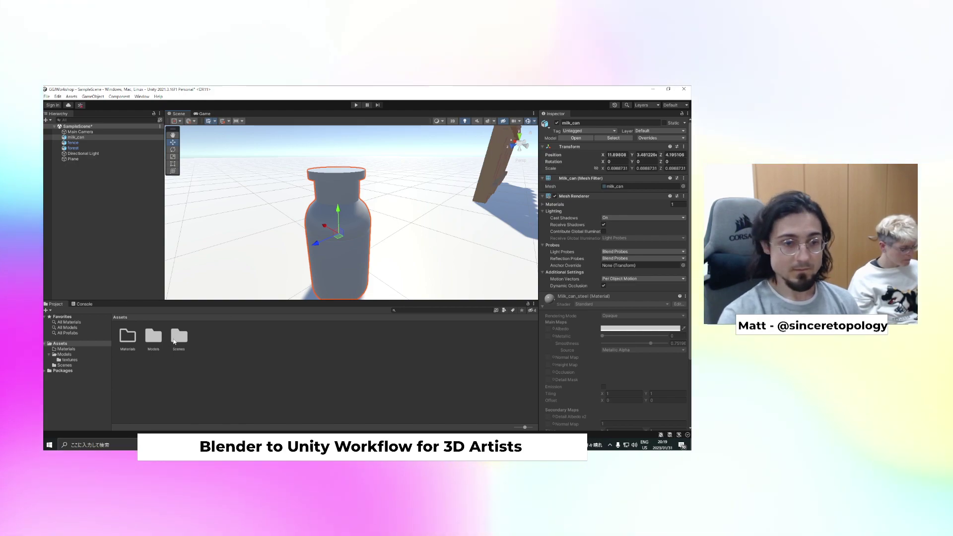
pyautogui.doubleClick(154, 337)
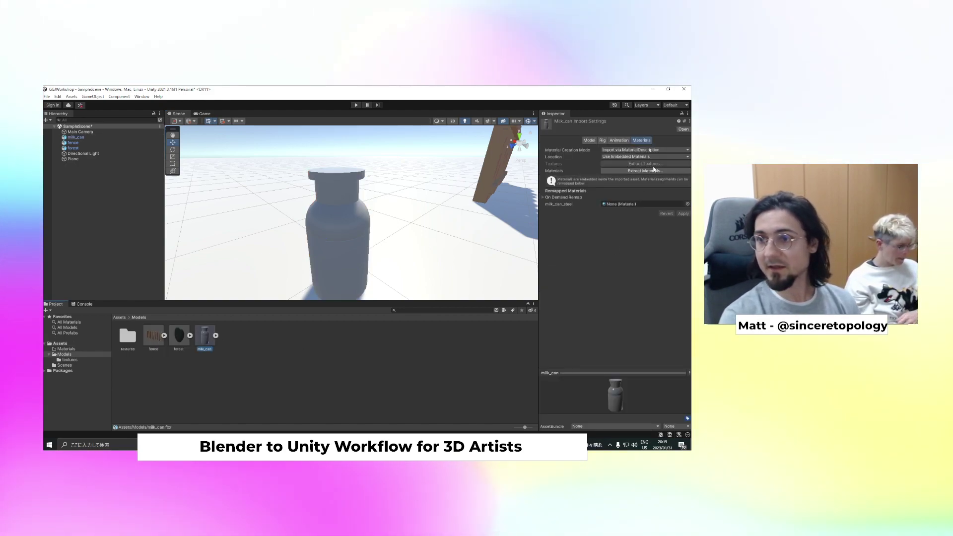
pyautogui.click(645, 170)
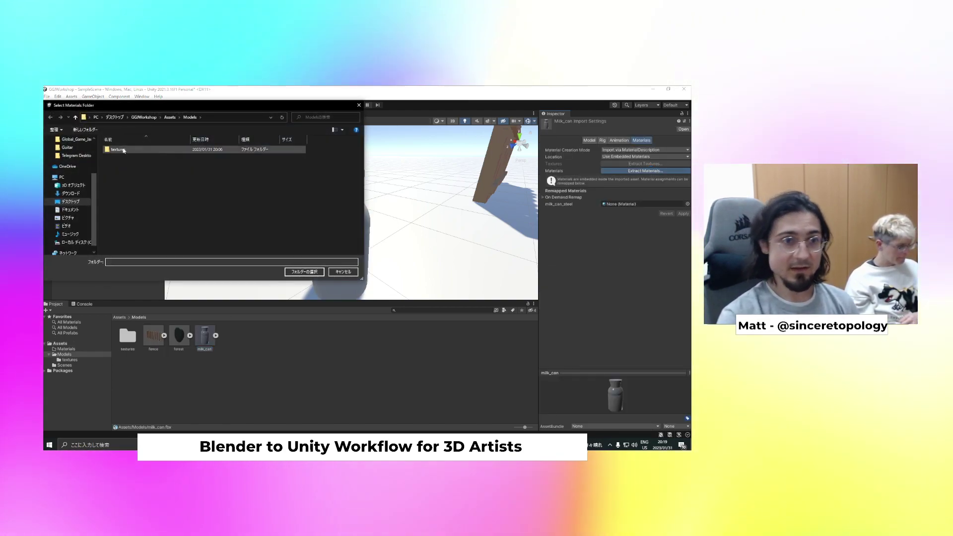
pyautogui.click(170, 117)
pyautogui.doubleClick(119, 150)
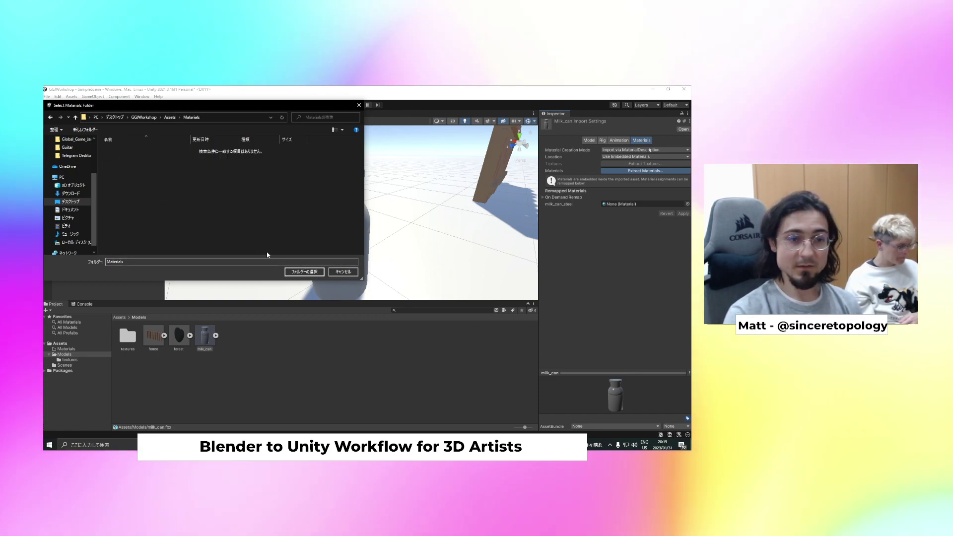
pyautogui.click(293, 272)
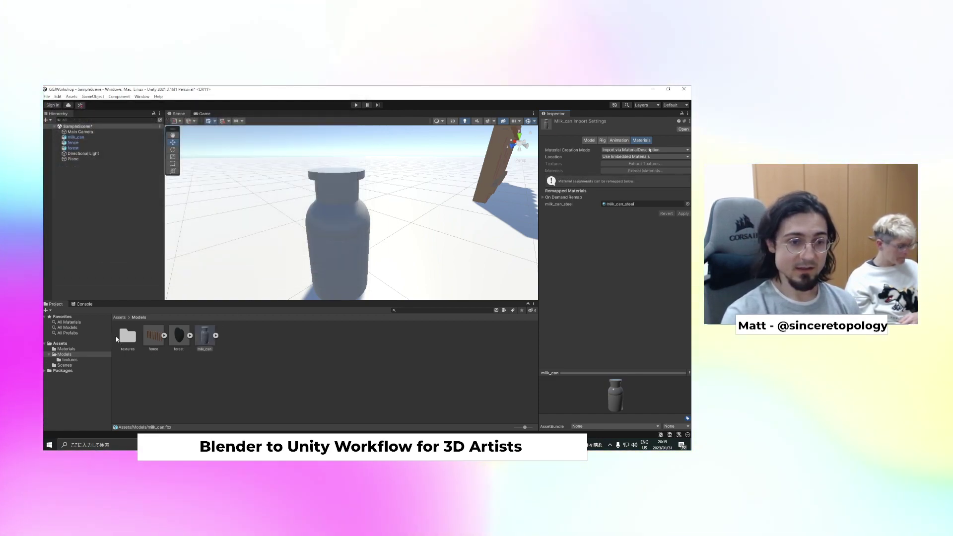
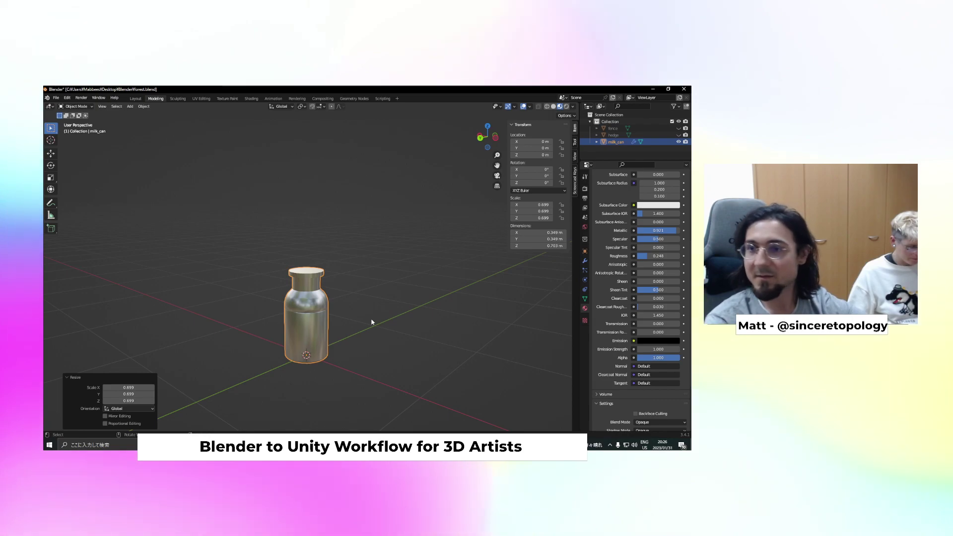
# Hide the milk_can object and add a 2 m mesh plane at the world origin
pyautogui.click(678, 142)
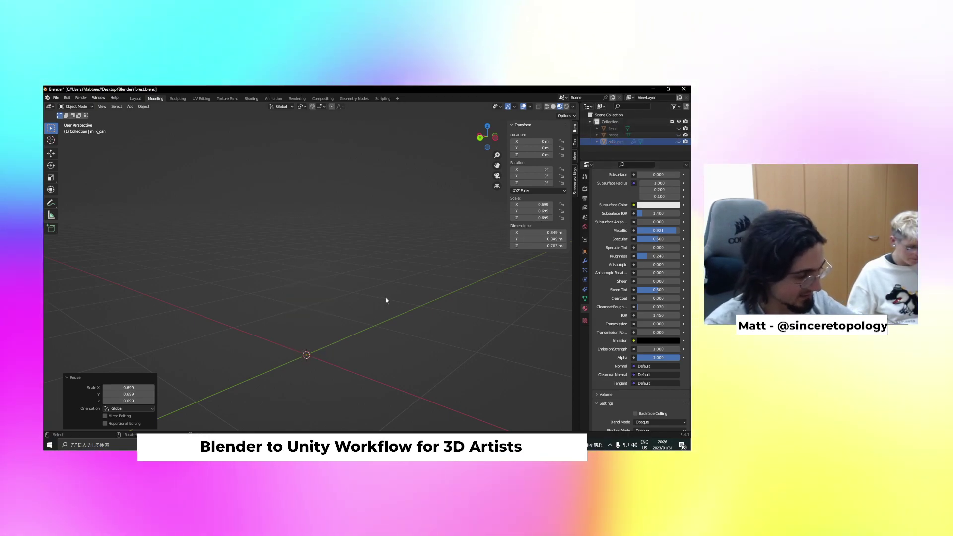
pyautogui.hotkey('shift', 'a')
pyautogui.moveTo(385, 297)
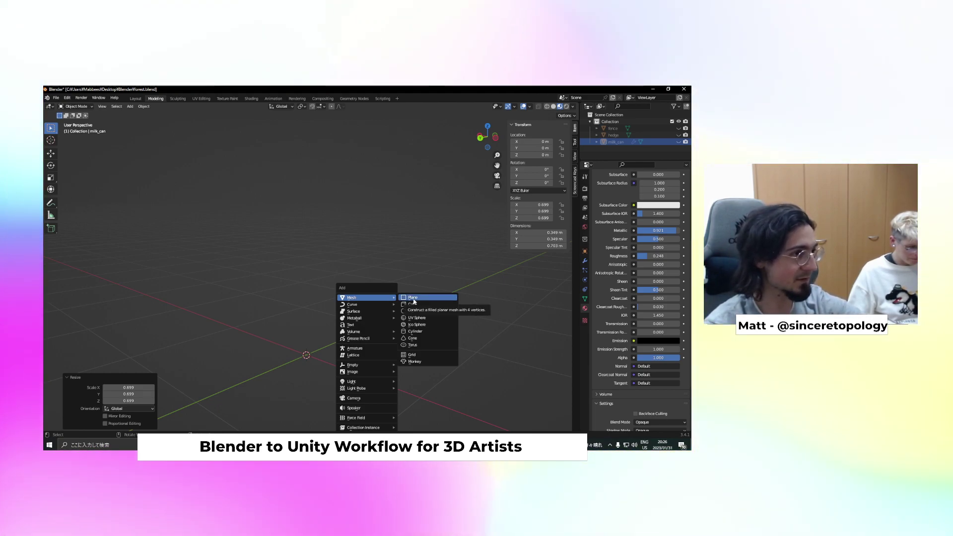
pyautogui.click(417, 300)
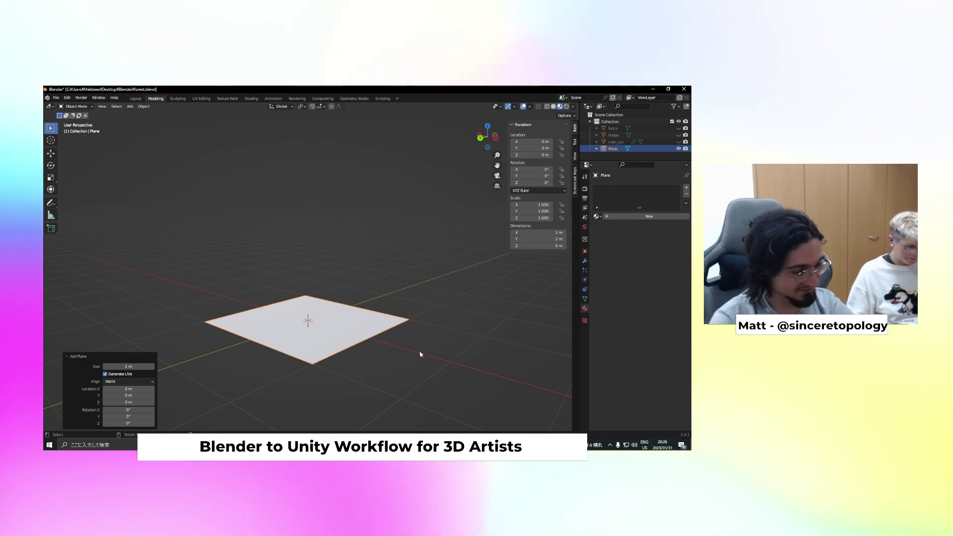
# In Edit Mode, rotate the plane's mesh 90° about the X axis and scale it down to about 0.05
pyautogui.press('Tab')
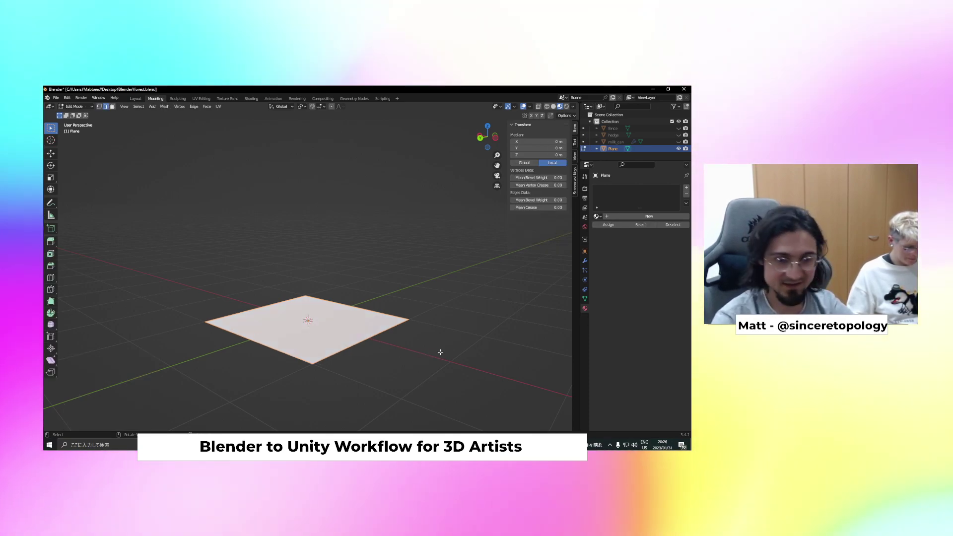
pyautogui.press('r')
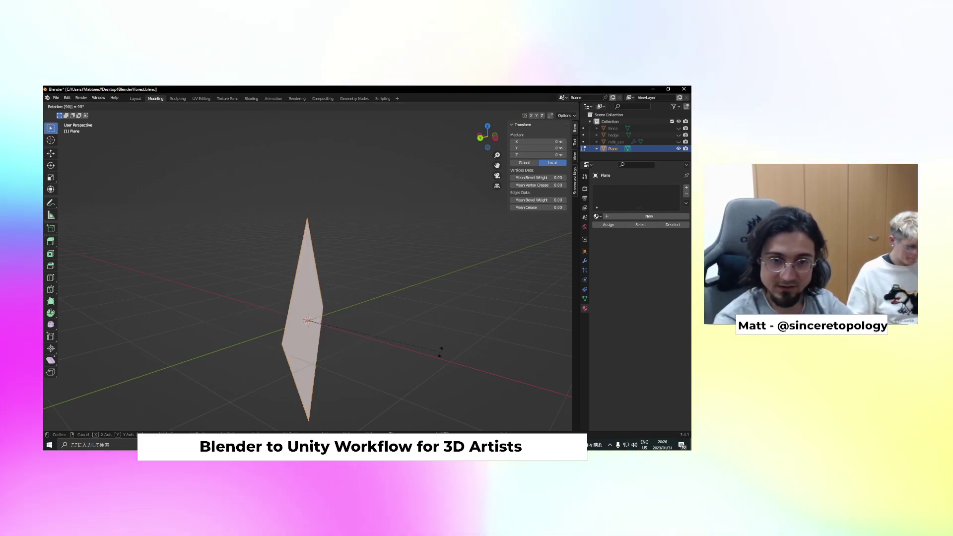
pyautogui.press('x')
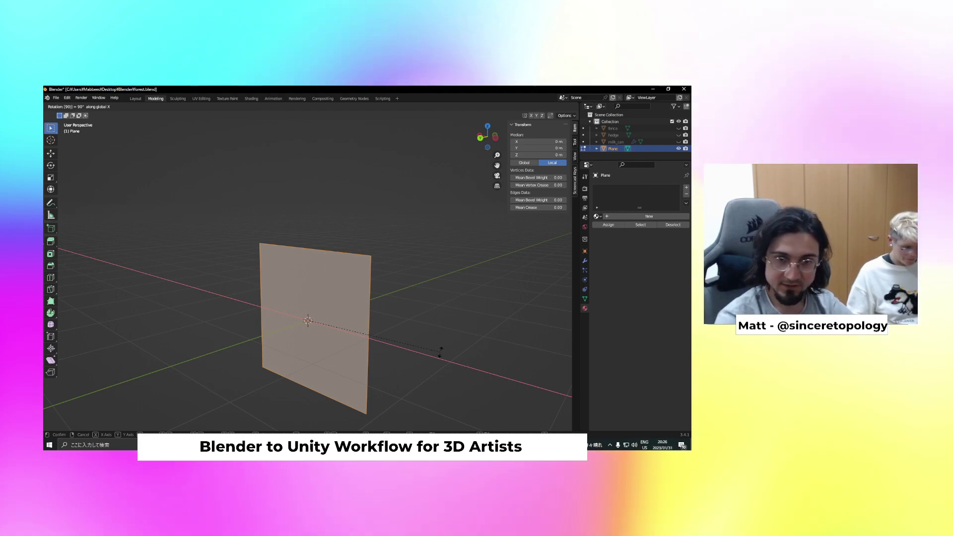
pyautogui.press('Return')
pyautogui.press('s')
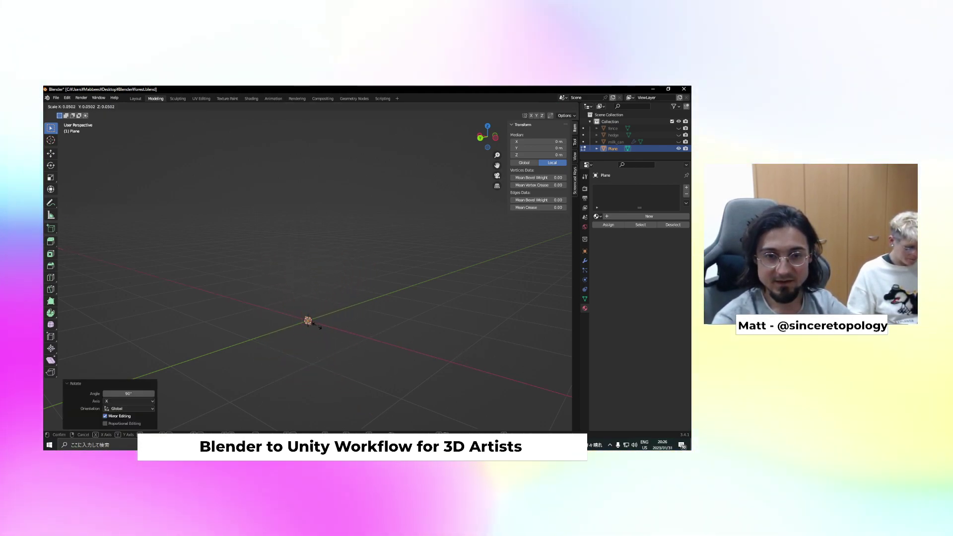
pyautogui.click(480, 139)
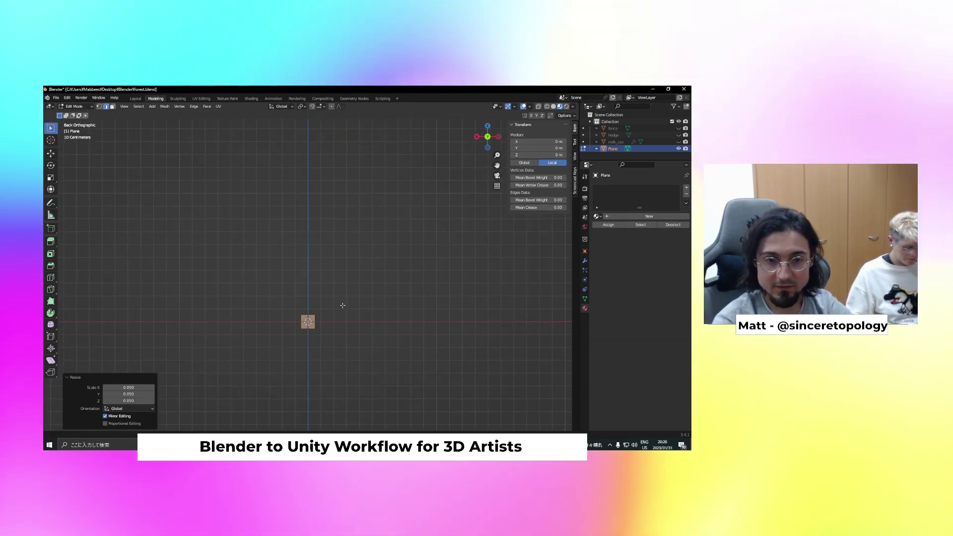
# Move the small upright plane up about 0.05 m along Z so its lower edge sits on the origin
pyautogui.scroll(2, 338, 295)
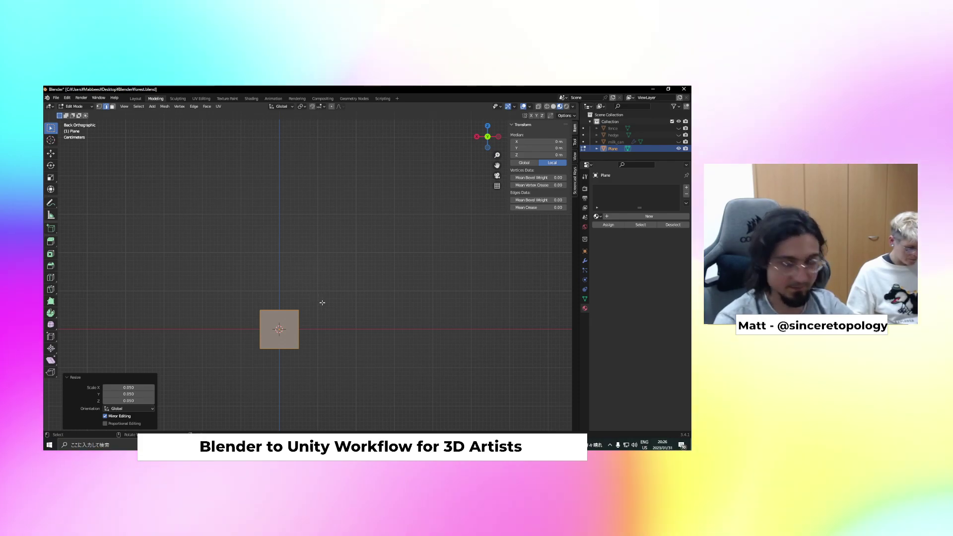
pyautogui.press('g')
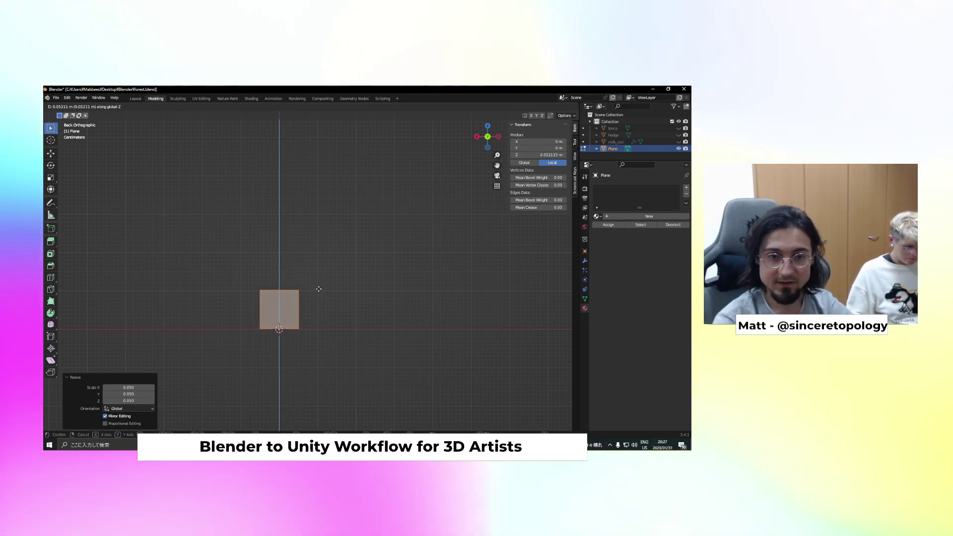
pyautogui.click(307, 299)
pyautogui.press('Tab')
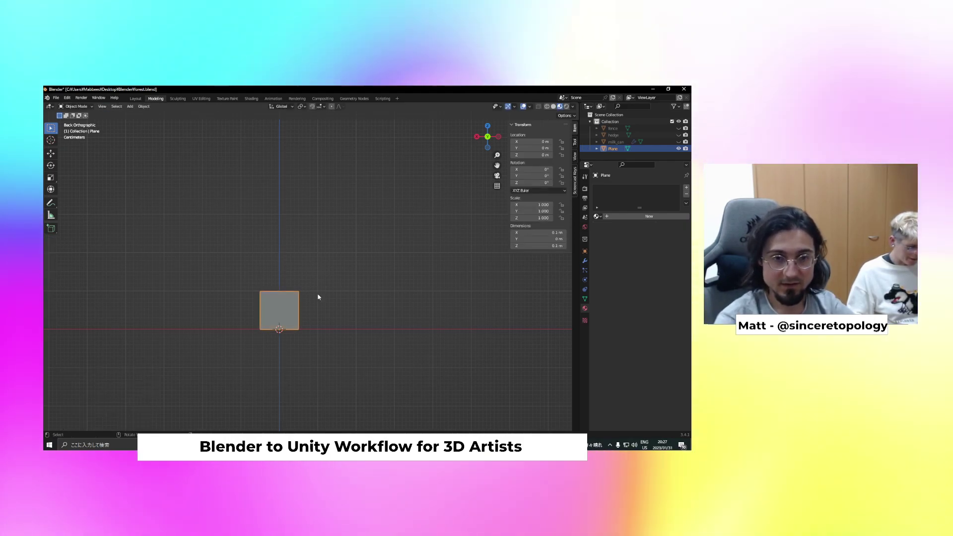
# Raise the plane's two upper vertices about 0.89 m along Z to form a narrow vertical strip
pyautogui.press('Tab')
pyautogui.click(99, 106)
pyautogui.click(236, 217)
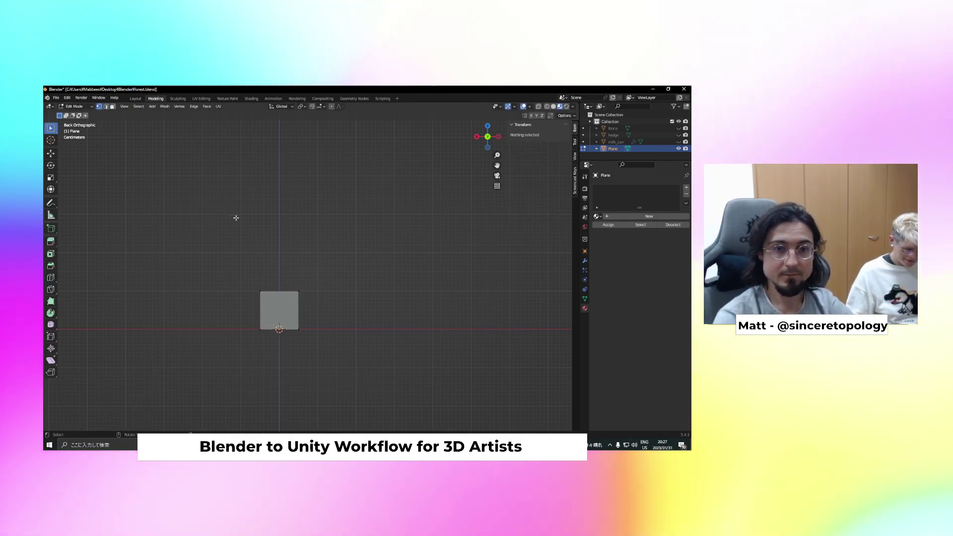
pyautogui.click(299, 290)
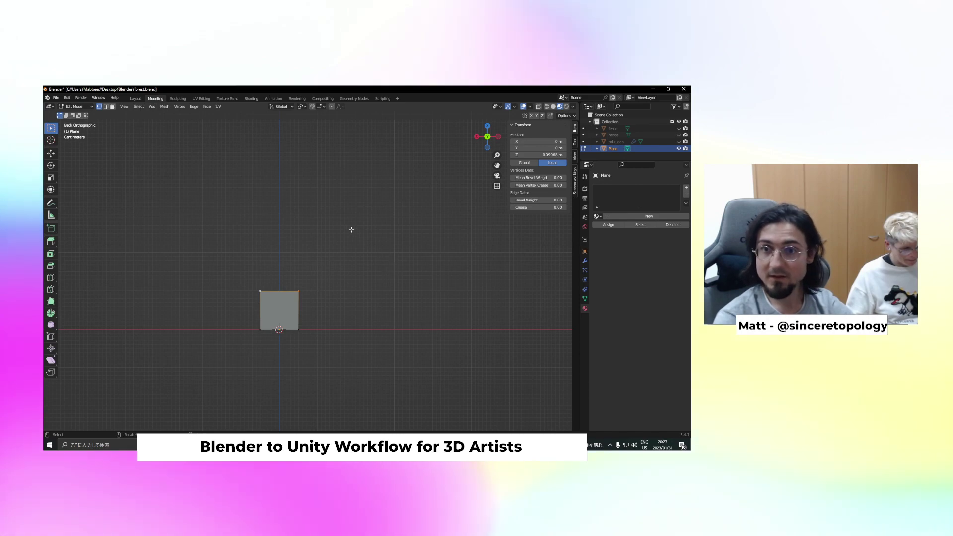
pyautogui.keyDown('shift'); pyautogui.moveTo(328, 280); pyautogui.dragTo(327, 282, button='middle'); pyautogui.keyUp('shift')
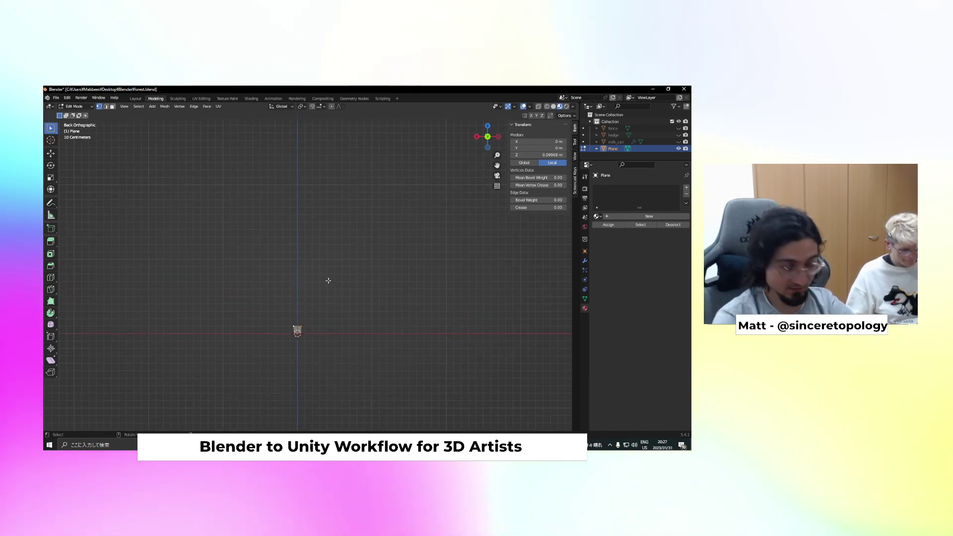
pyautogui.press('g')
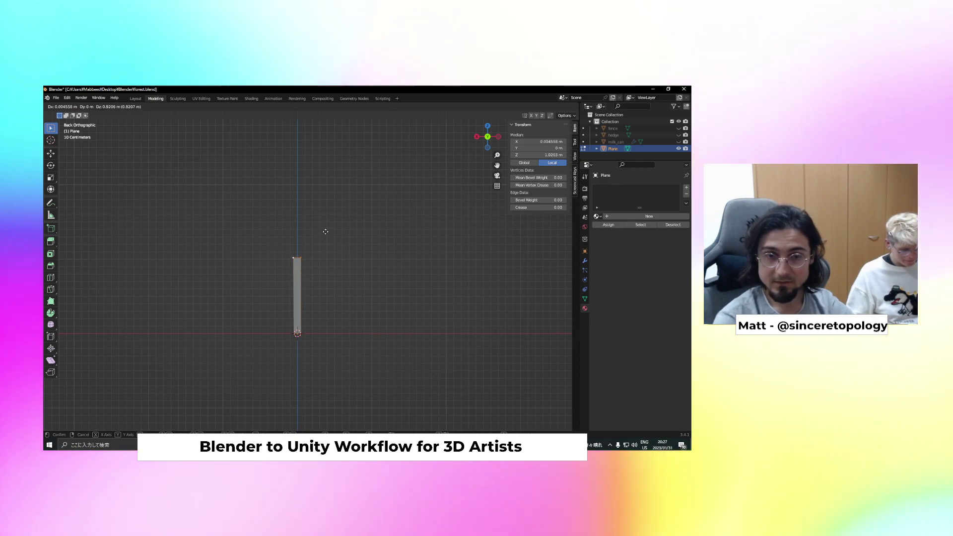
pyautogui.click(325, 230)
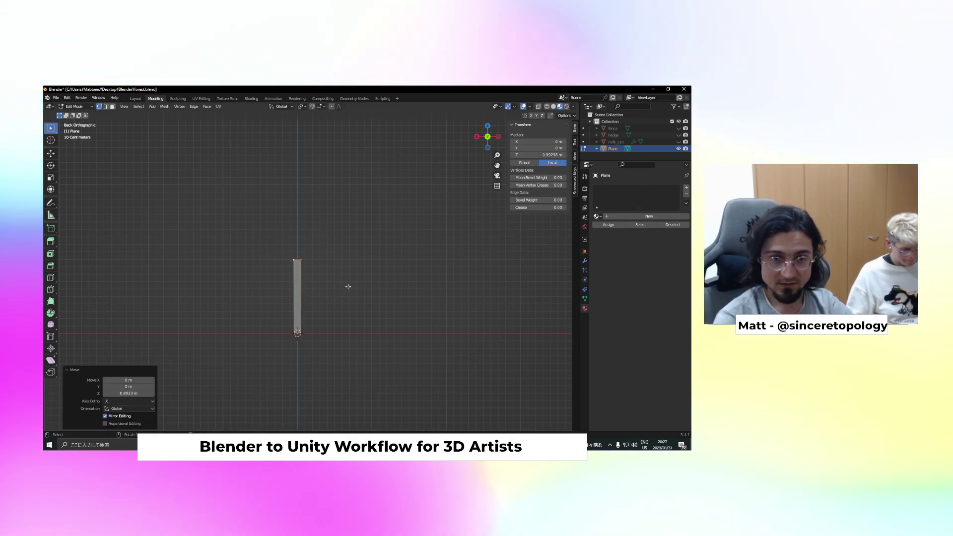
# Add eight evenly spaced horizontal loop cuts along the height of the strip
pyautogui.rightClick(376, 283)
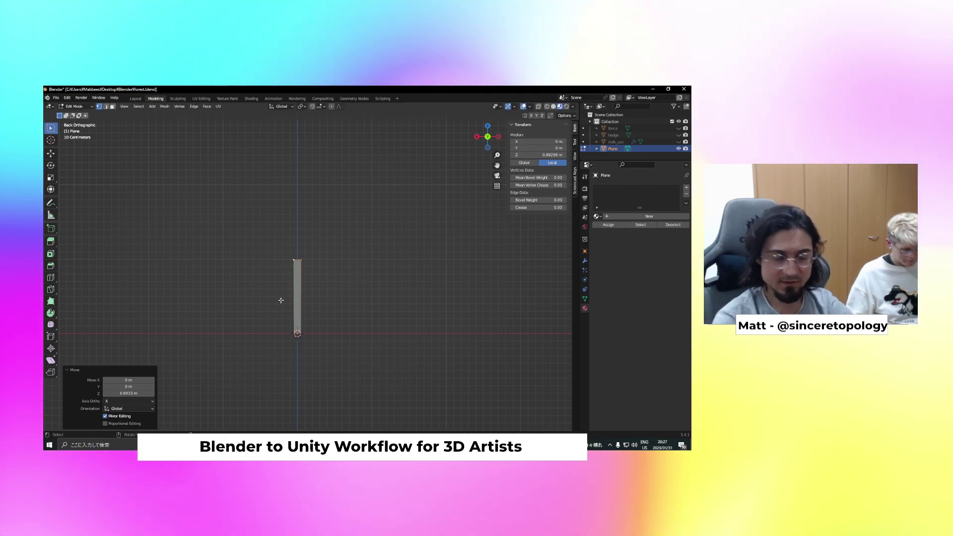
pyautogui.click(354, 309)
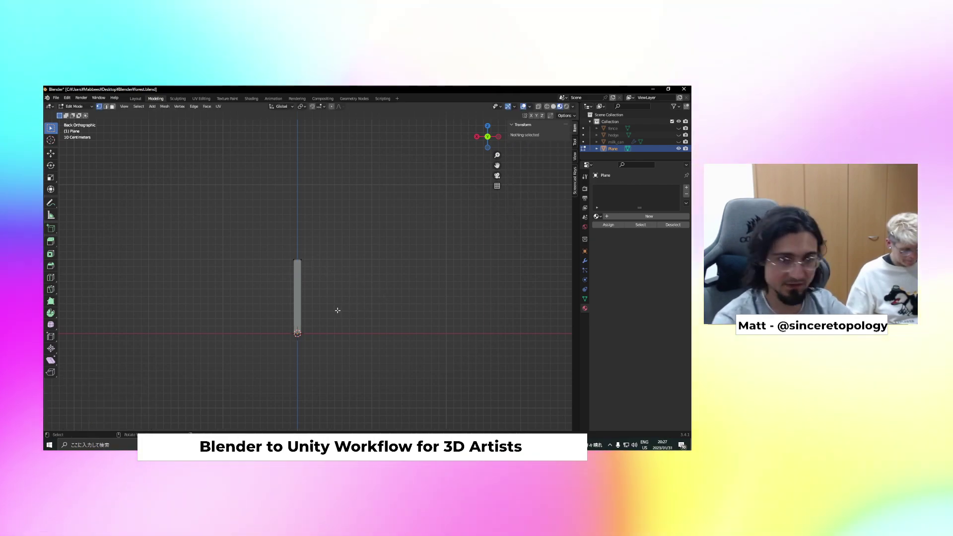
pyautogui.hotkey('ctrl', 'r')
pyautogui.scroll(2, 303, 308)
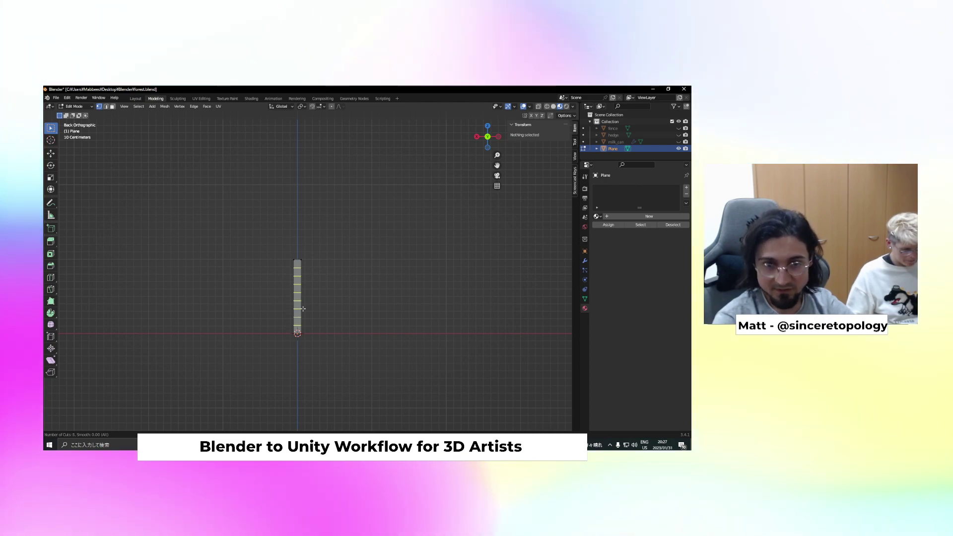
pyautogui.moveTo(370, 302); pyautogui.dragTo(319, 314, button='middle')
# Select the strip's topmost vertices and enable proportional editing with Sharp falloff
pyautogui.click(305, 259)
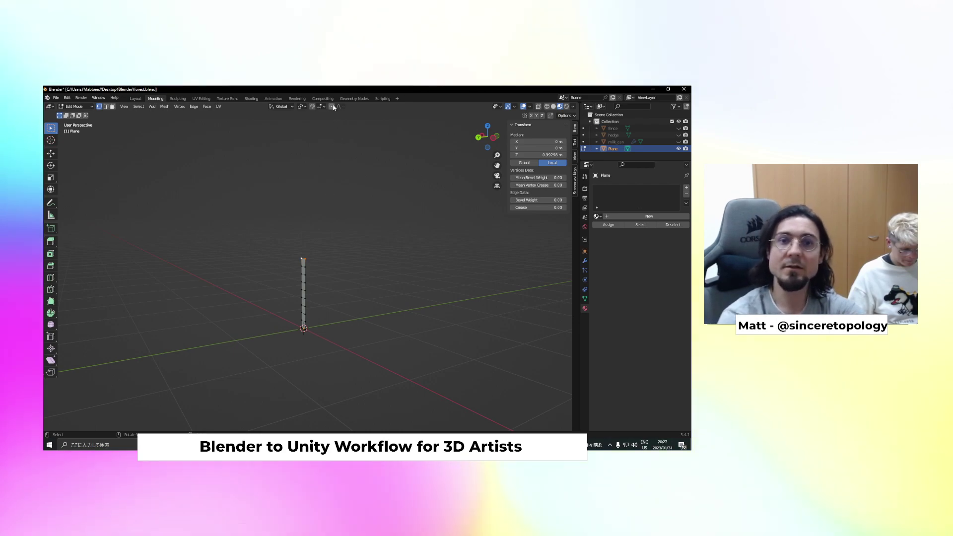
pyautogui.click(332, 106)
pyautogui.click(341, 107)
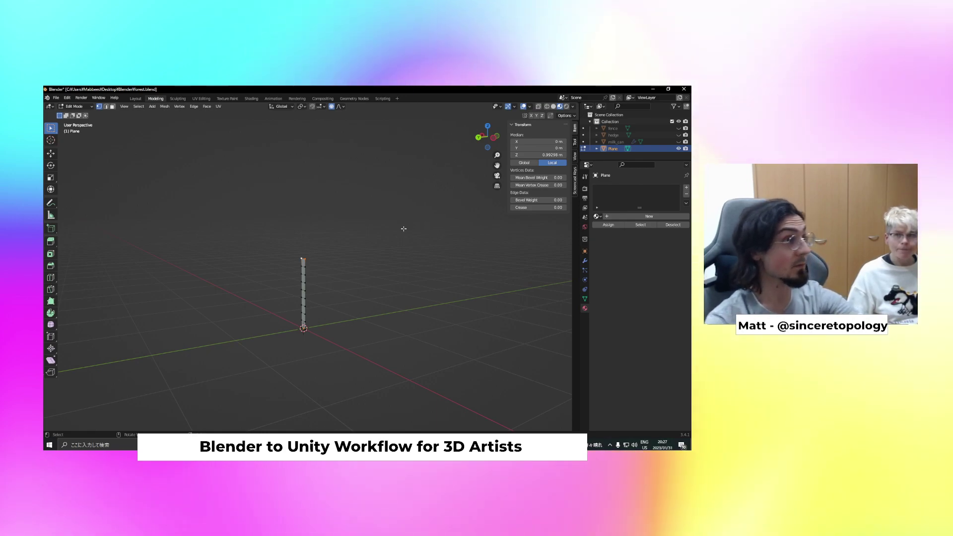
pyautogui.click(340, 107)
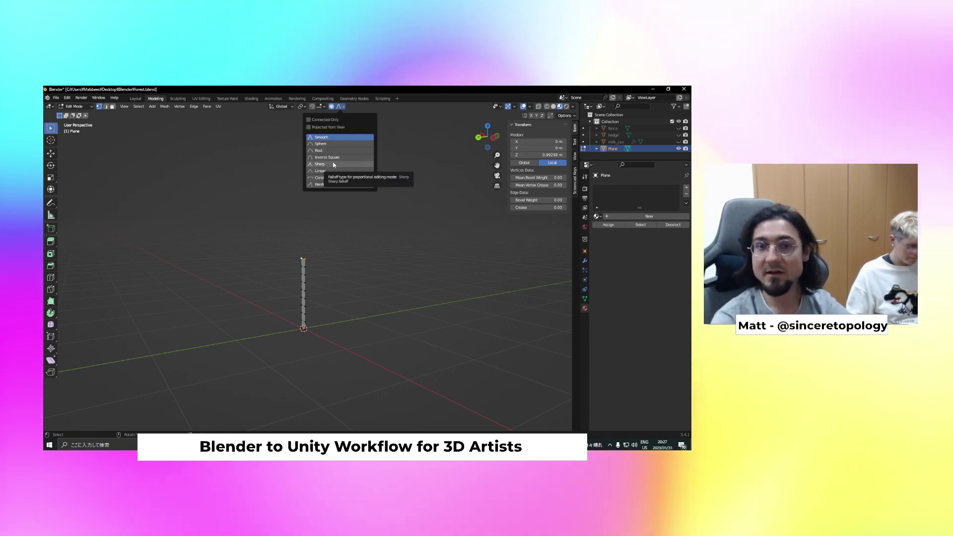
pyautogui.click(334, 163)
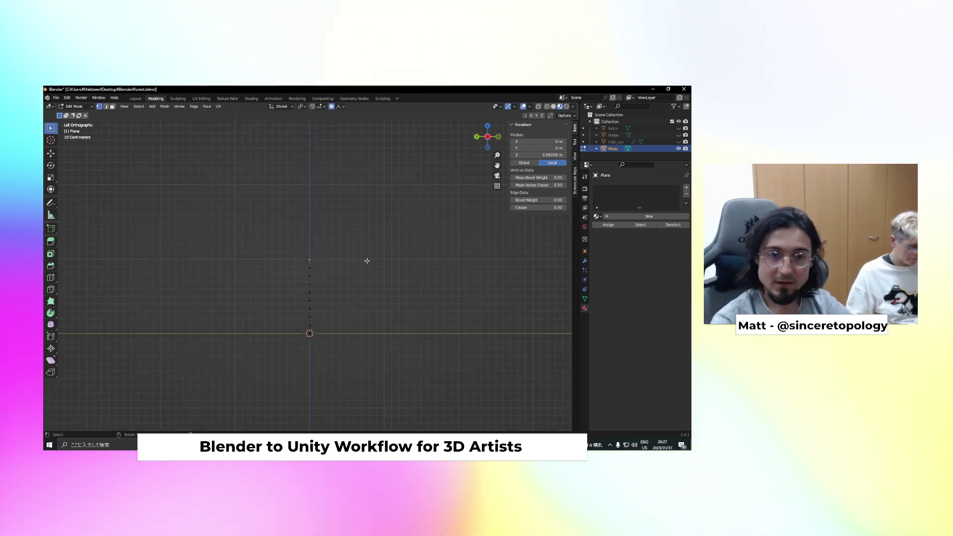
# Bend the strip by moving its top vertices about -0.42 m in Y and -0.19 m in Z, with proportional size about 0.91 m
pyautogui.press('g')
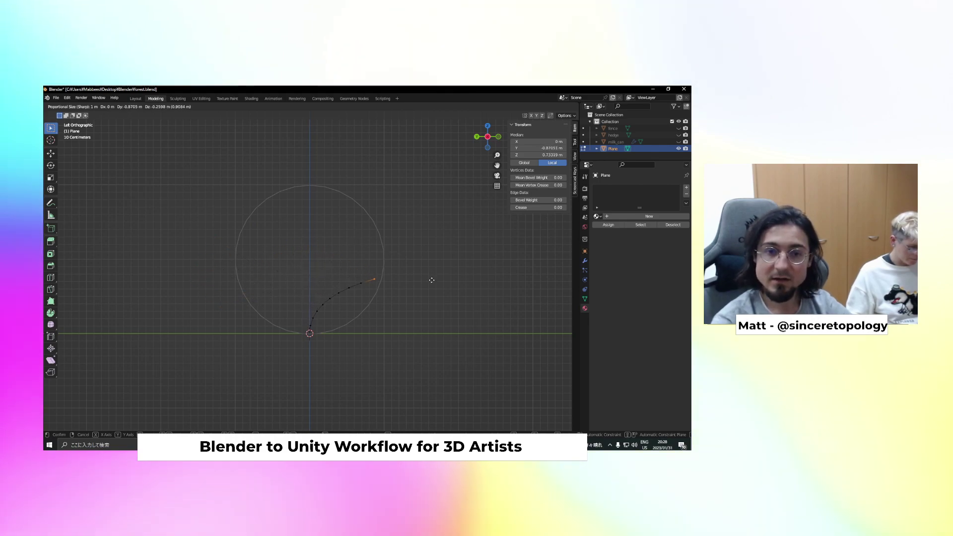
pyautogui.scroll(9, 397, 259)
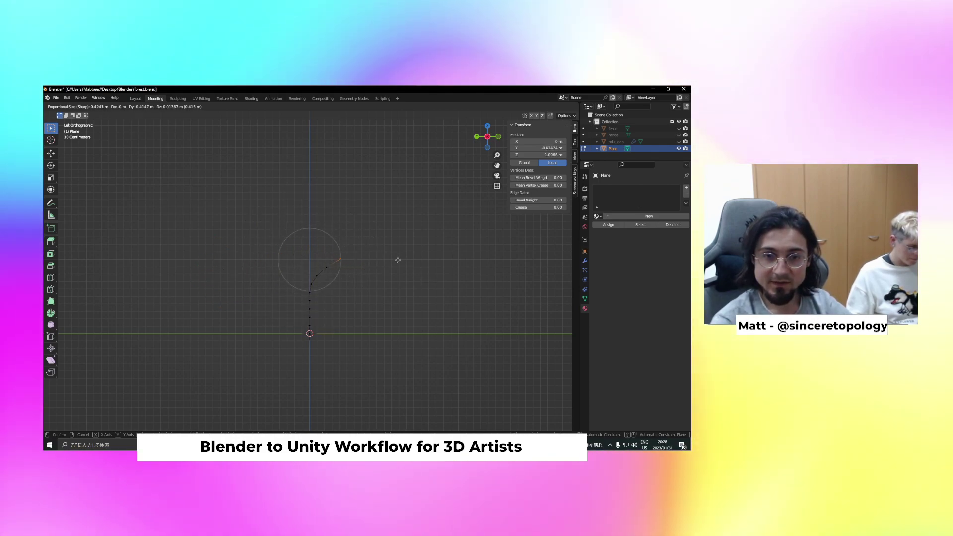
pyautogui.scroll(-8, 385, 259)
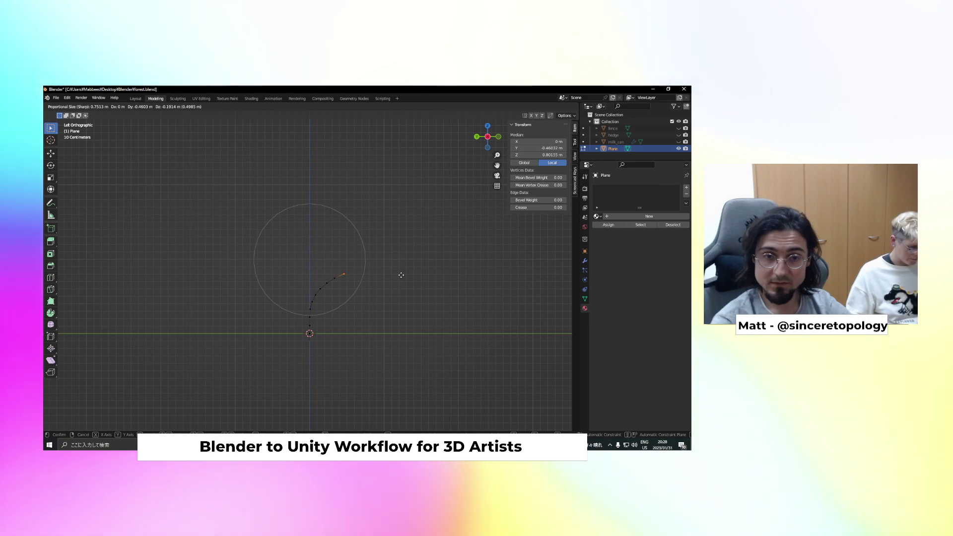
pyautogui.scroll(-2, 399, 275)
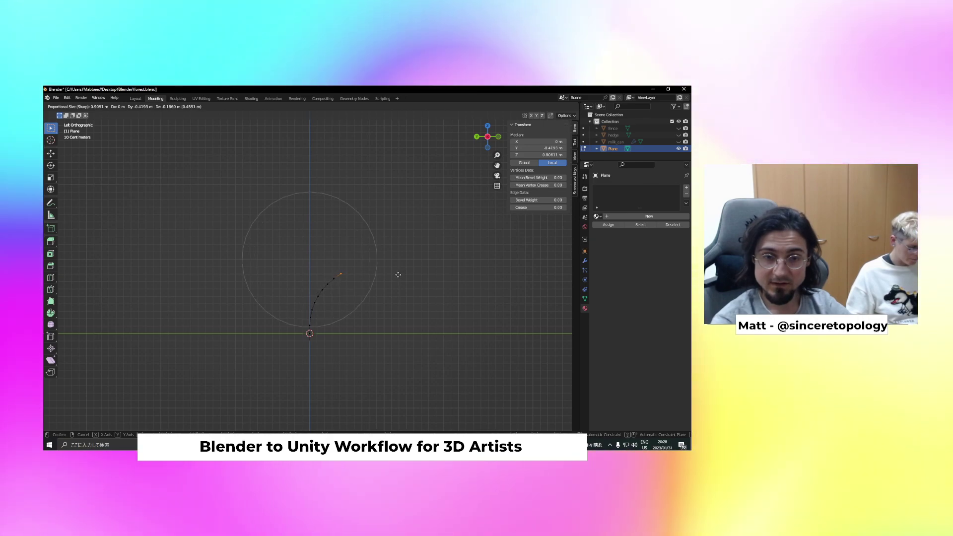
pyautogui.click(400, 274)
# Taper the strip's tip almost to a point by scaling its top vertices along X with proportional size about 0.75, and deselect them
pyautogui.moveTo(400, 302)
pyautogui.mouseDown(button='middle')
pyautogui.moveTo(412, 311)
pyautogui.moveTo(392, 318)
pyautogui.mouseUp(button='middle')
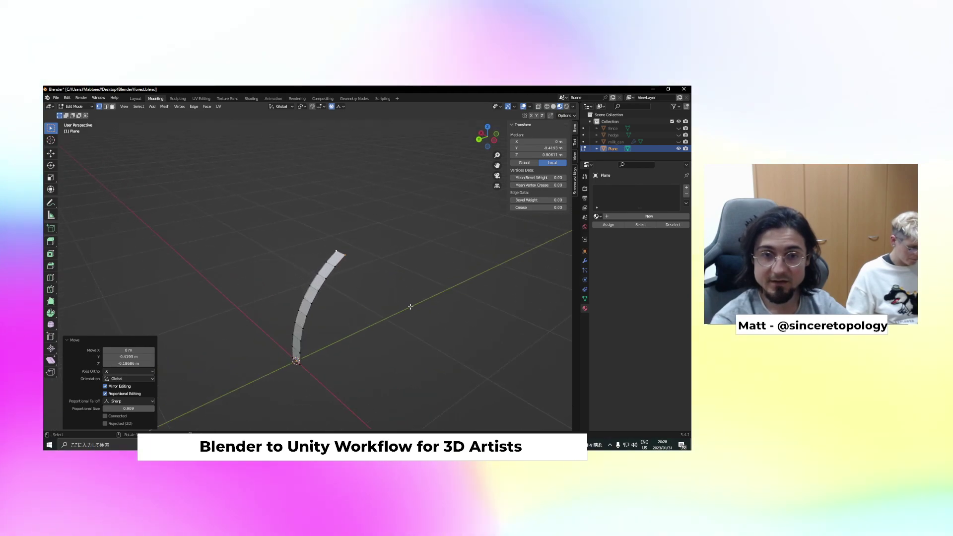
pyautogui.press('s')
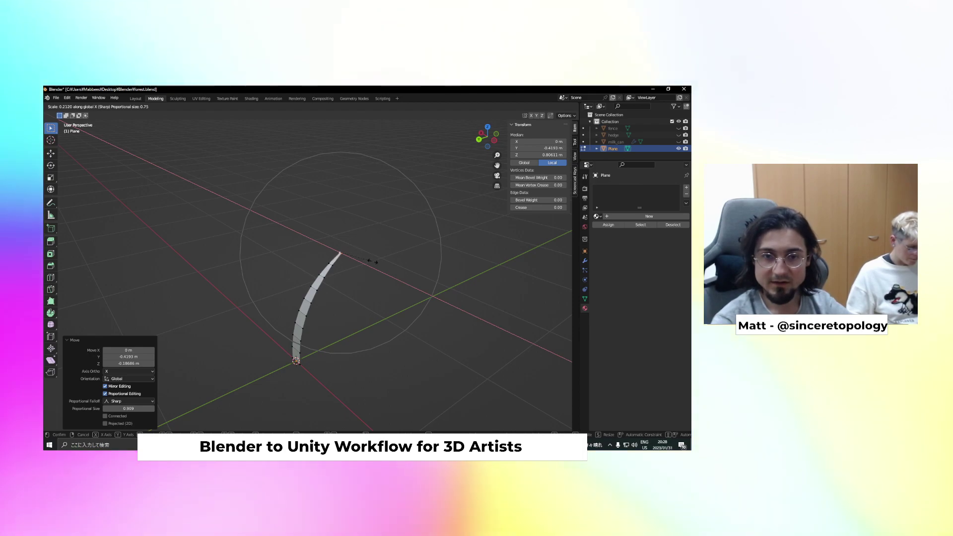
pyautogui.click(355, 255)
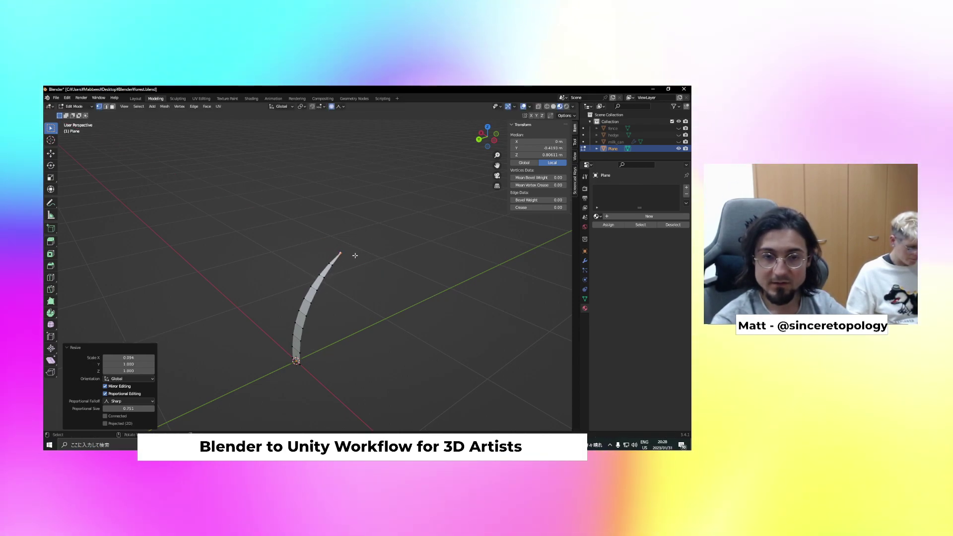
pyautogui.click(335, 284)
pyautogui.moveTo(311, 296); pyautogui.dragTo(355, 287, button='middle')
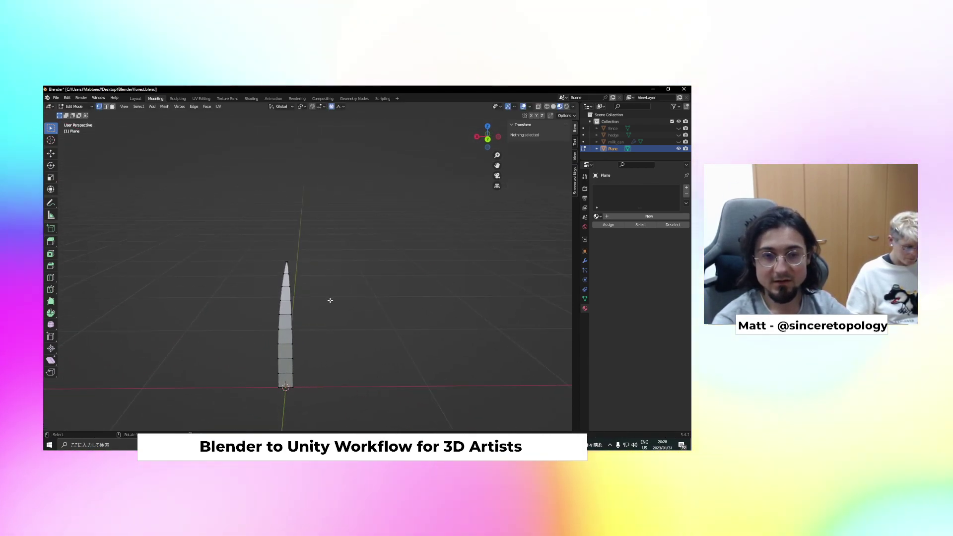
# Return to Object Mode and apply Shade Smooth to the curved blade
pyautogui.press('Tab')
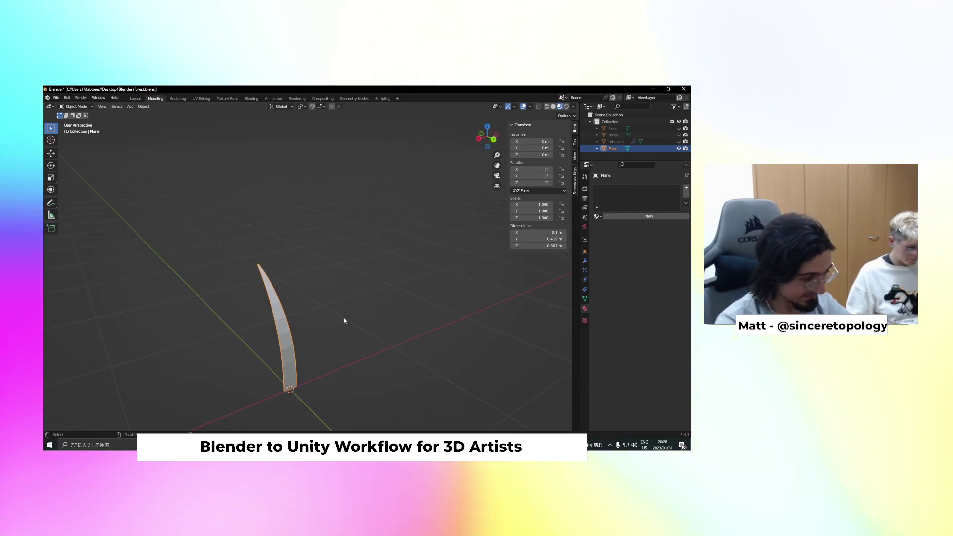
pyautogui.press('F3')
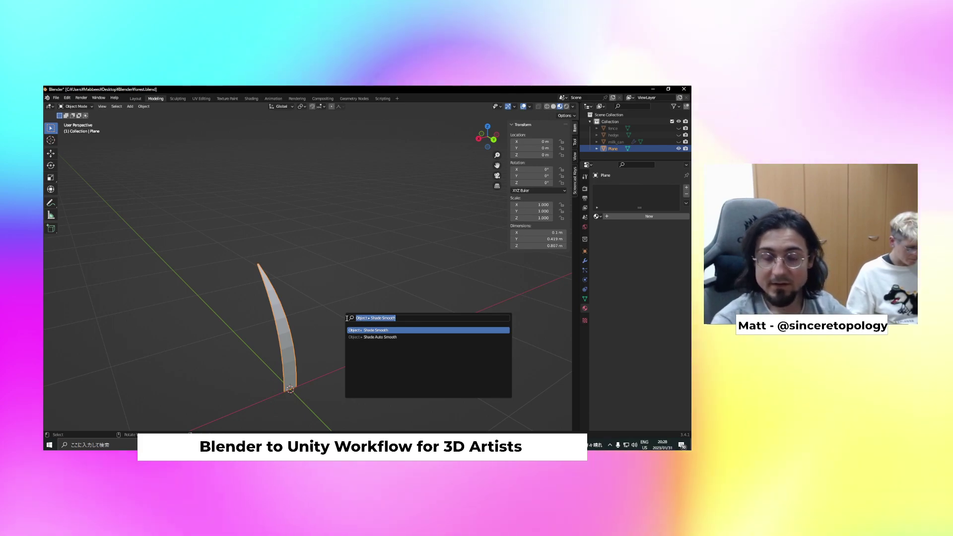
pyautogui.press('Return')
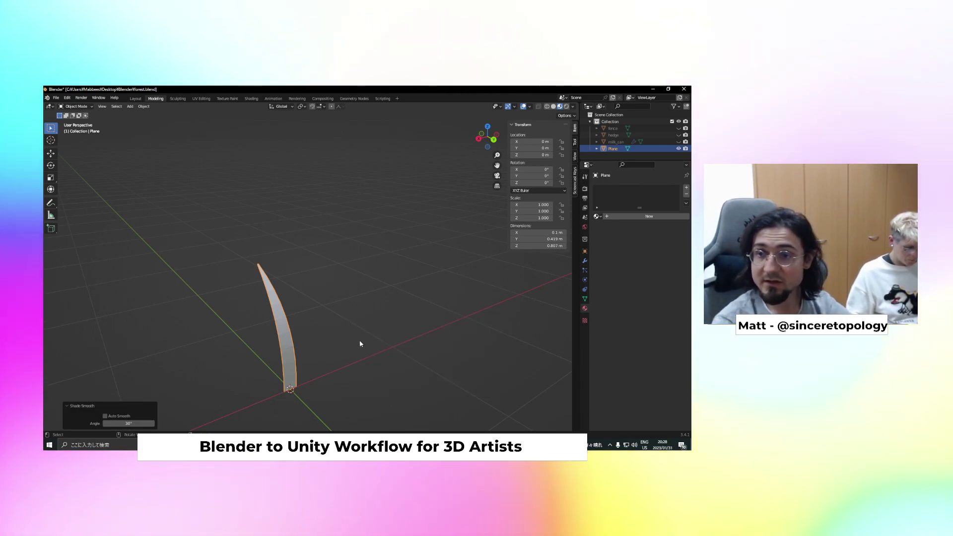
# Add a new material named grass to the blade and set its base color to bright green
pyautogui.click(639, 216)
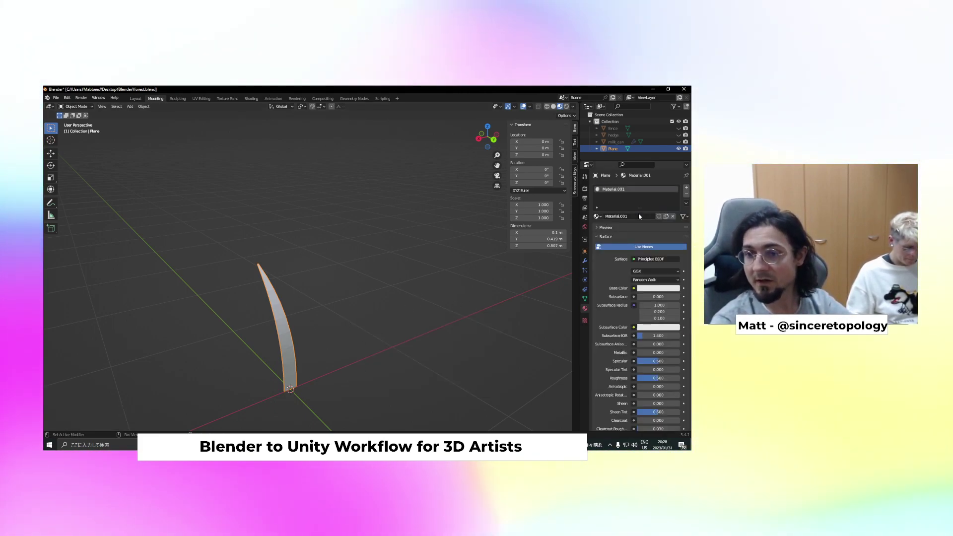
pyautogui.write('grass')
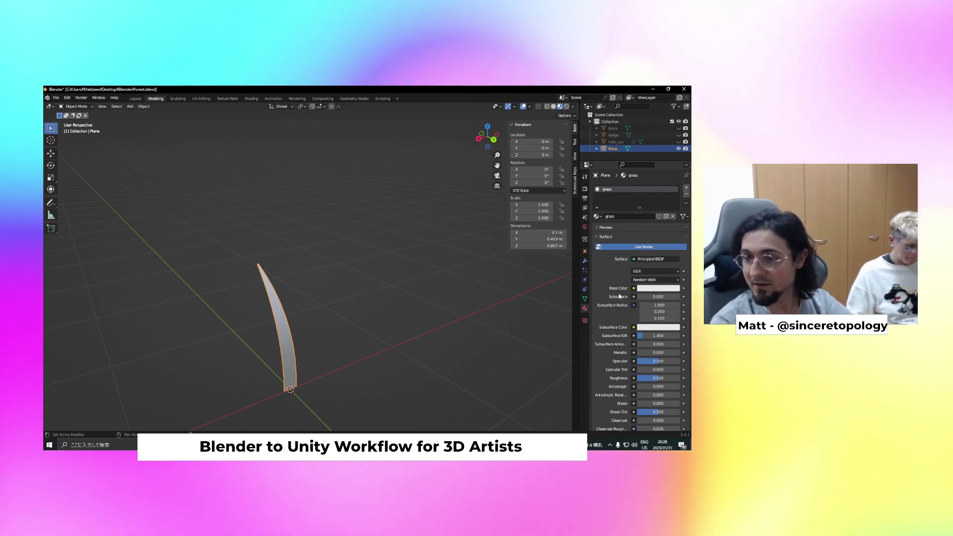
pyautogui.click(655, 288)
pyautogui.click(630, 206)
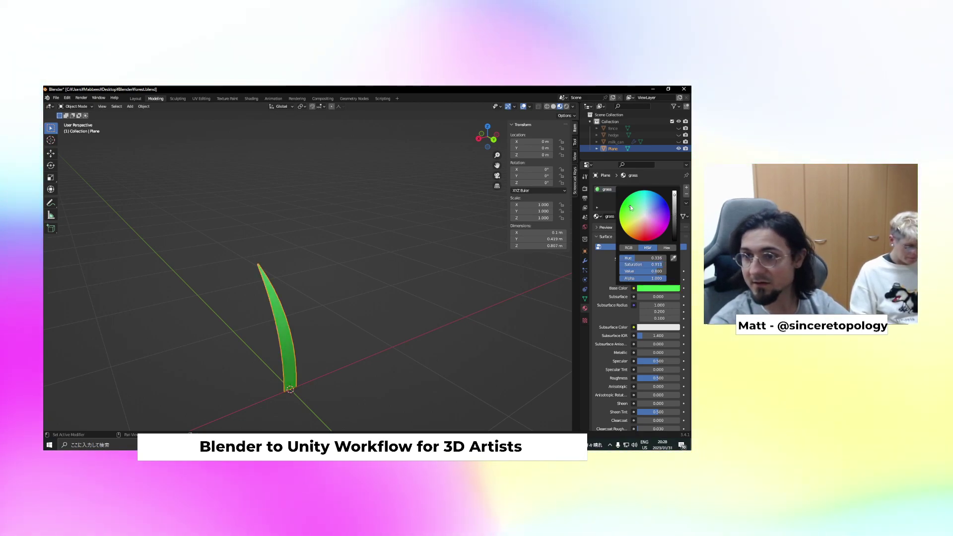
pyautogui.moveTo(631, 203); pyautogui.dragTo(631, 207)
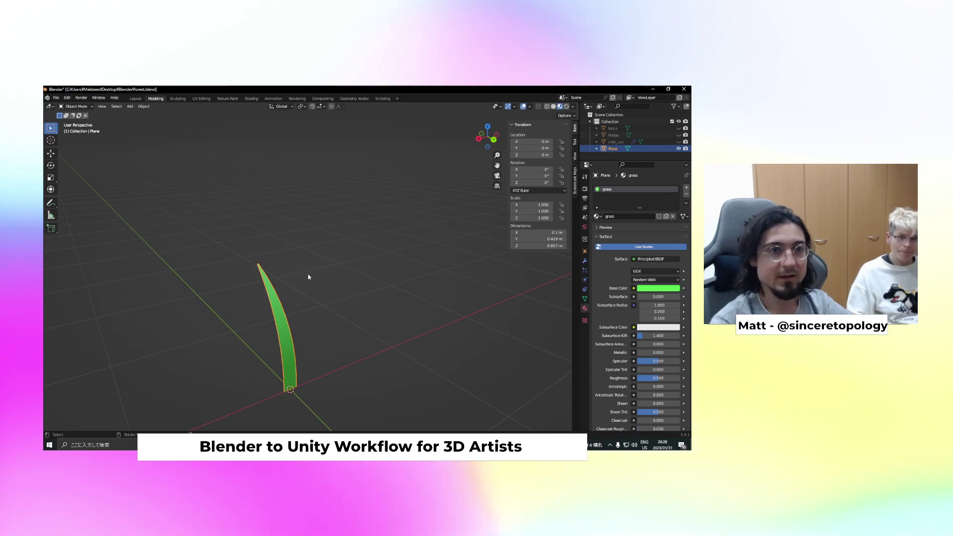
pyautogui.click(57, 98)
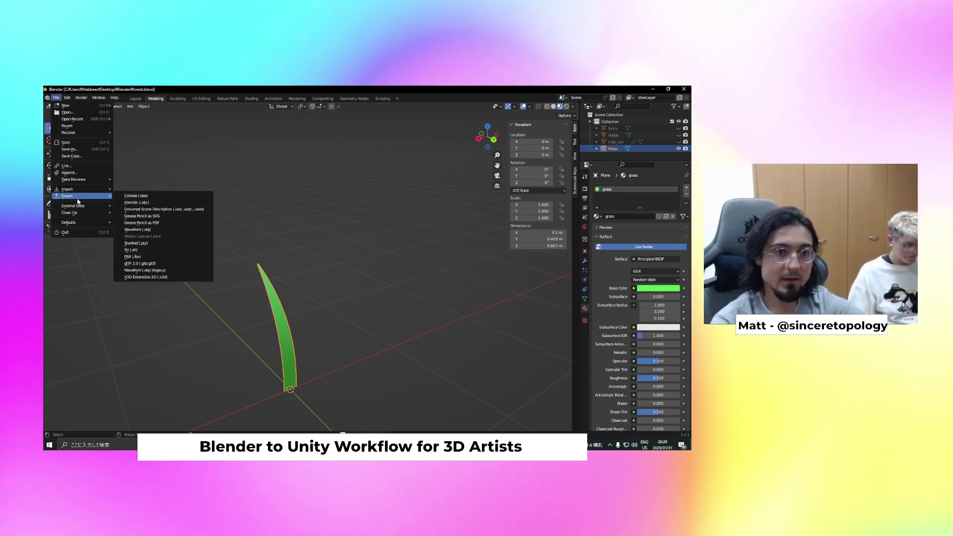
pyautogui.click(53, 98)
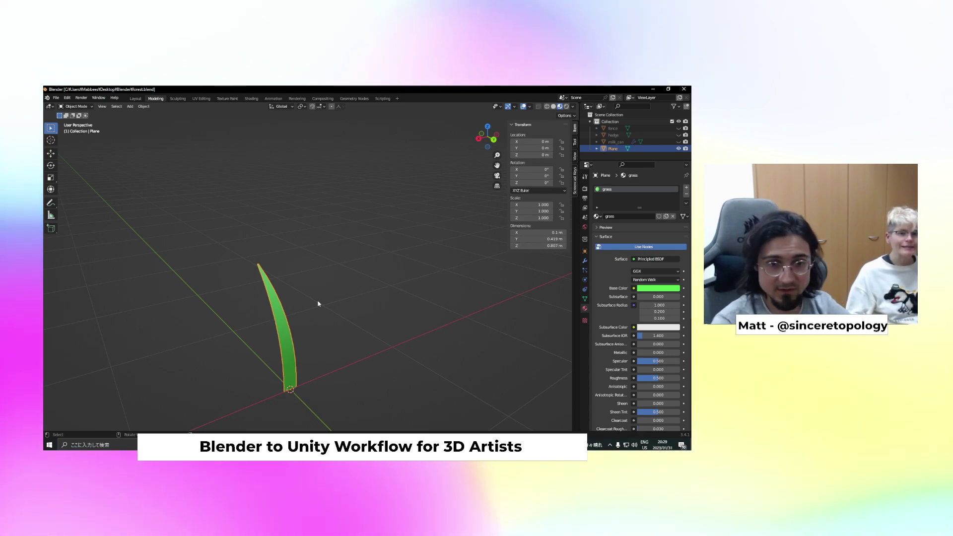
# Scale the grass blade down uniformly to about 0.186, making it about 0.15 m tall
pyautogui.press('s')
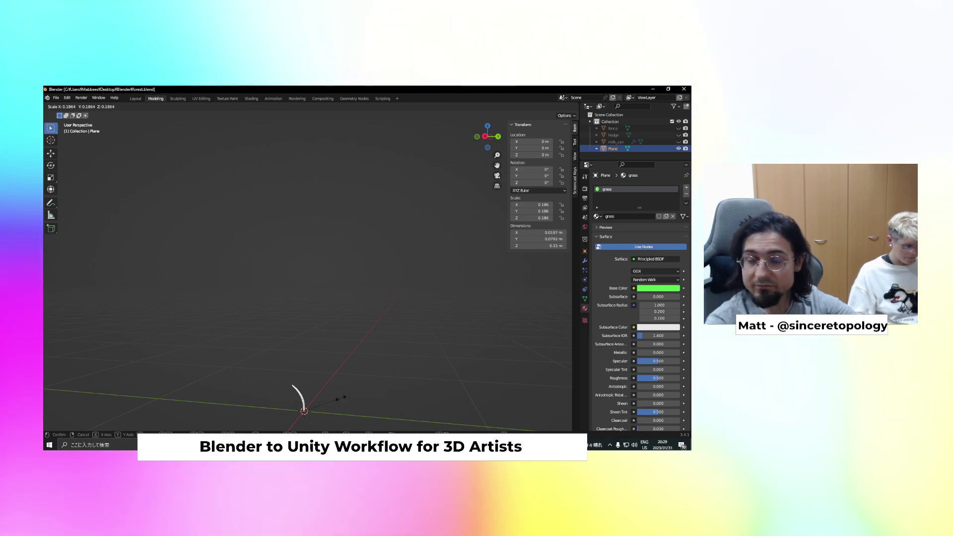
pyautogui.click(342, 397)
pyautogui.click(344, 378)
pyautogui.scroll(2, 344, 378)
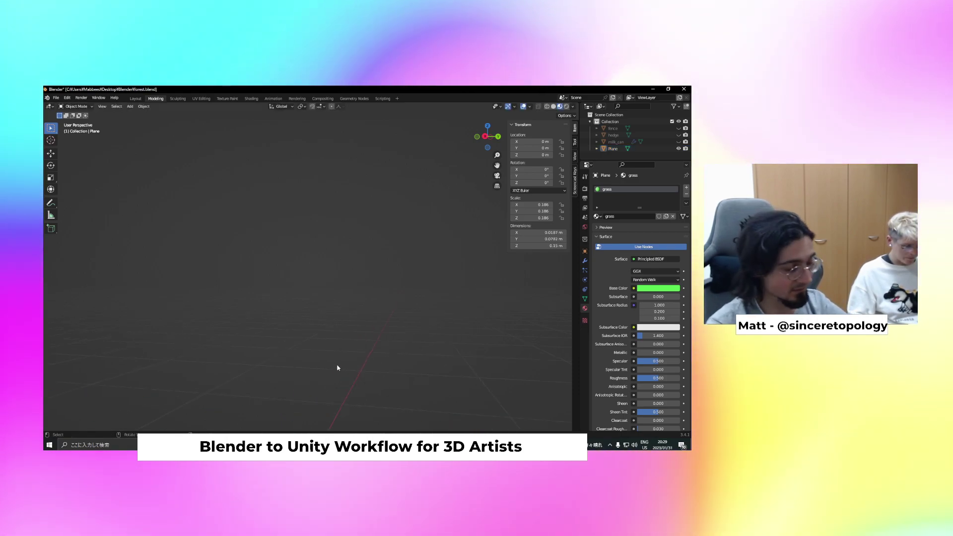
pyautogui.scroll(-5, 336, 373)
pyautogui.keyDown('shift'); pyautogui.moveTo(334, 379); pyautogui.dragTo(321, 269, button='middle'); pyautogui.keyUp('shift')
pyautogui.scroll(5, 316, 302)
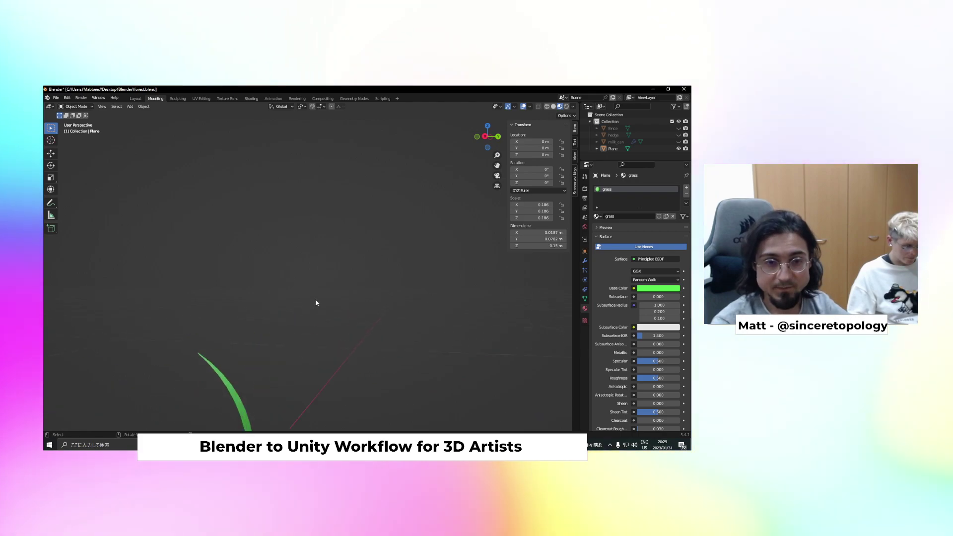
pyautogui.keyDown('shift'); pyautogui.moveTo(297, 359); pyautogui.dragTo(307, 332, button='middle'); pyautogui.keyUp('shift')
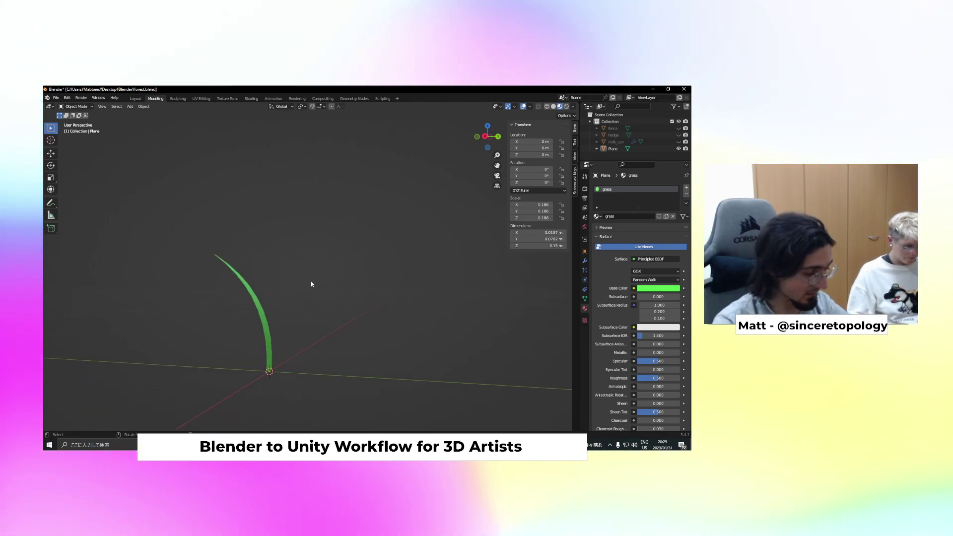
# Export the grass blade as an FBX file named grass.fbx
pyautogui.click(254, 290)
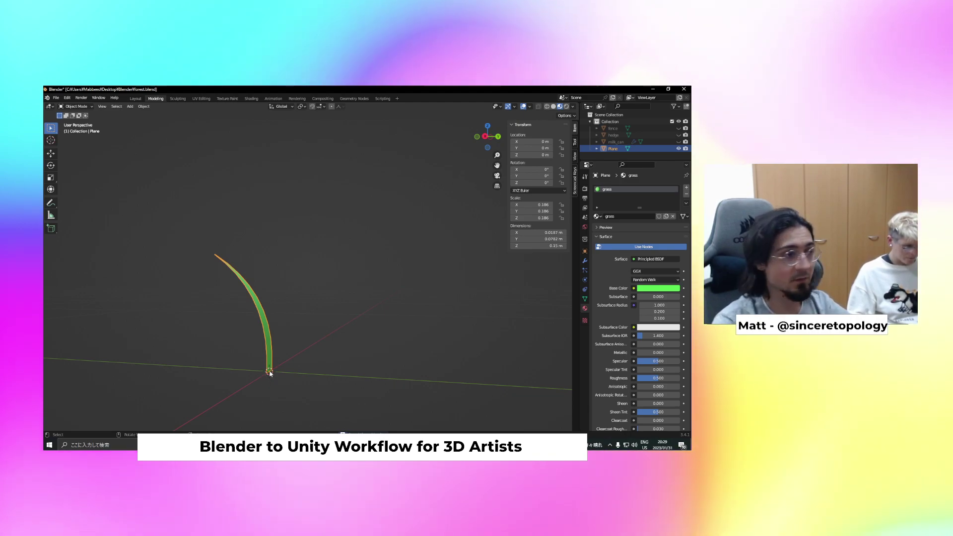
pyautogui.click(56, 98)
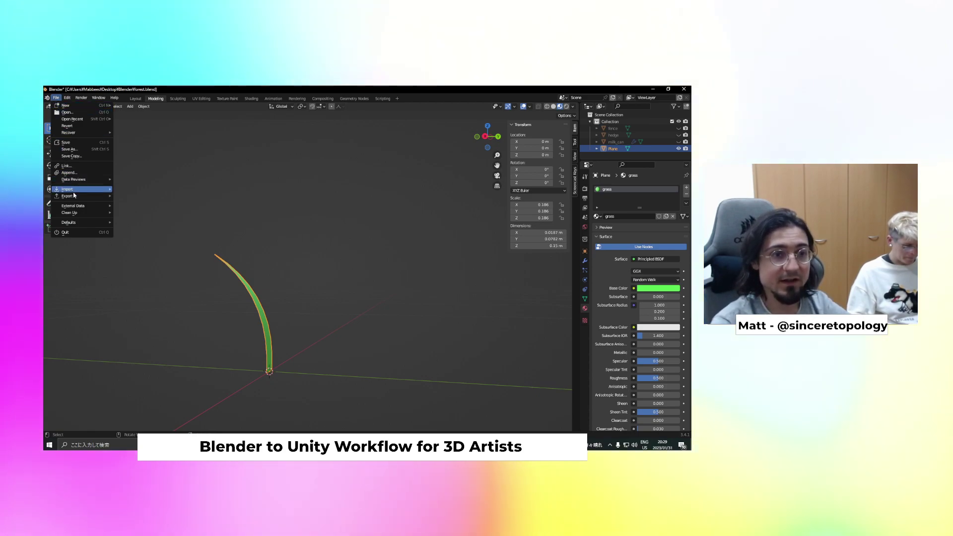
pyautogui.moveTo(74, 196)
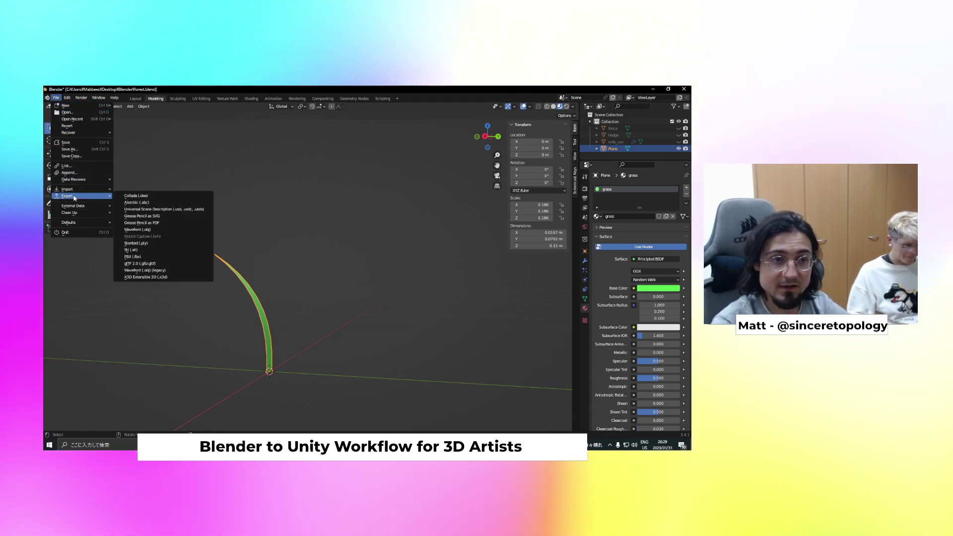
pyautogui.click(149, 257)
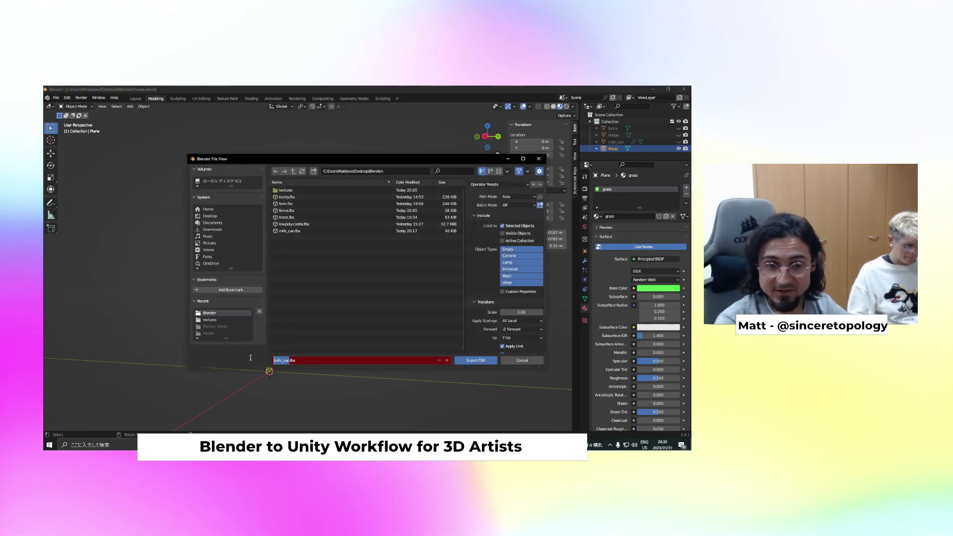
pyautogui.write('grass')
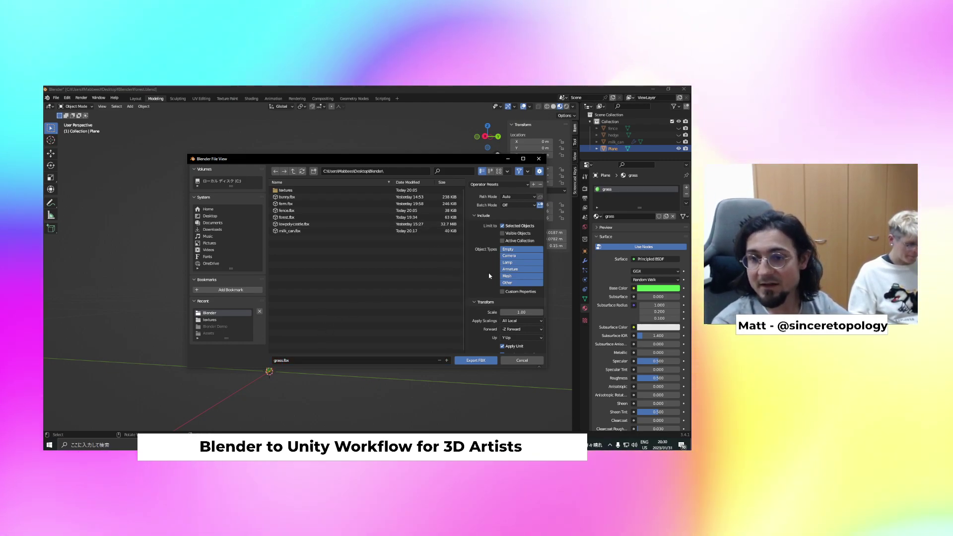
pyautogui.scroll(-1, 525, 270)
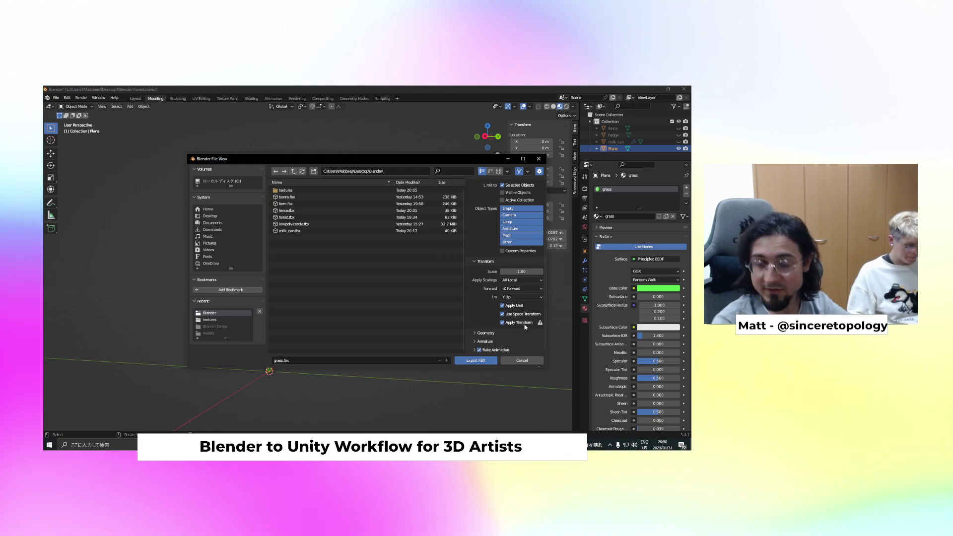
pyautogui.click(475, 360)
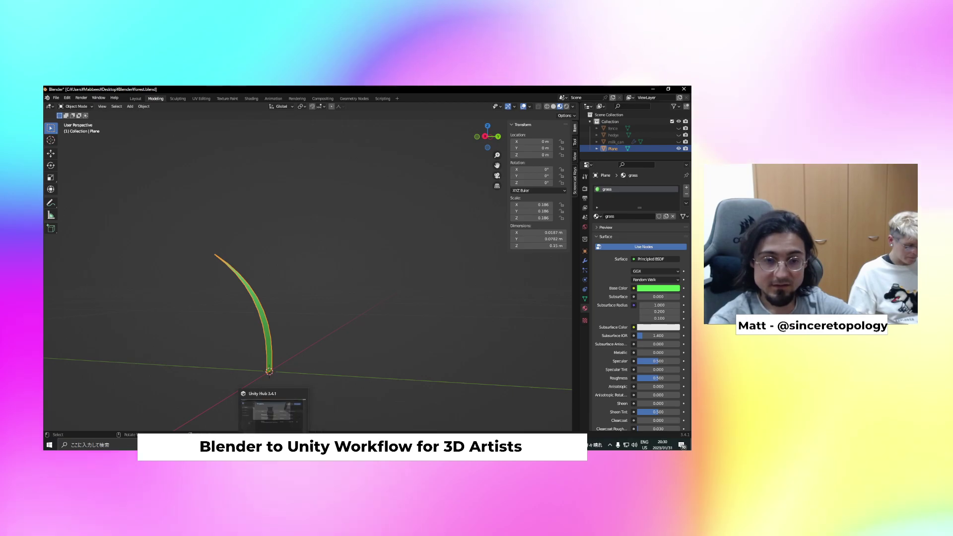
# Switch to Unity and import the exported grass file from the Blender folder into the project's Models folder
pyautogui.click(274, 445)
pyautogui.click(290, 445)
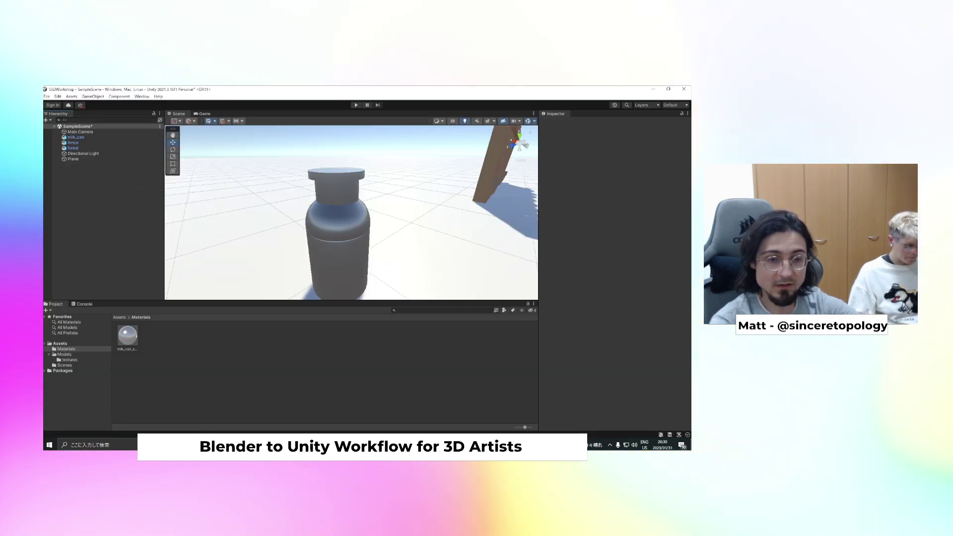
pyautogui.click(223, 445)
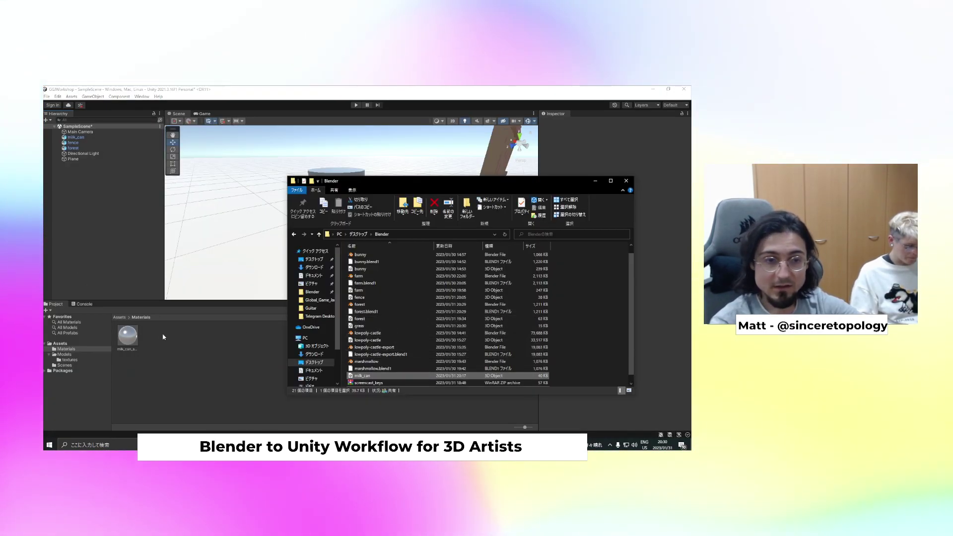
pyautogui.click(119, 317)
pyautogui.doubleClick(154, 334)
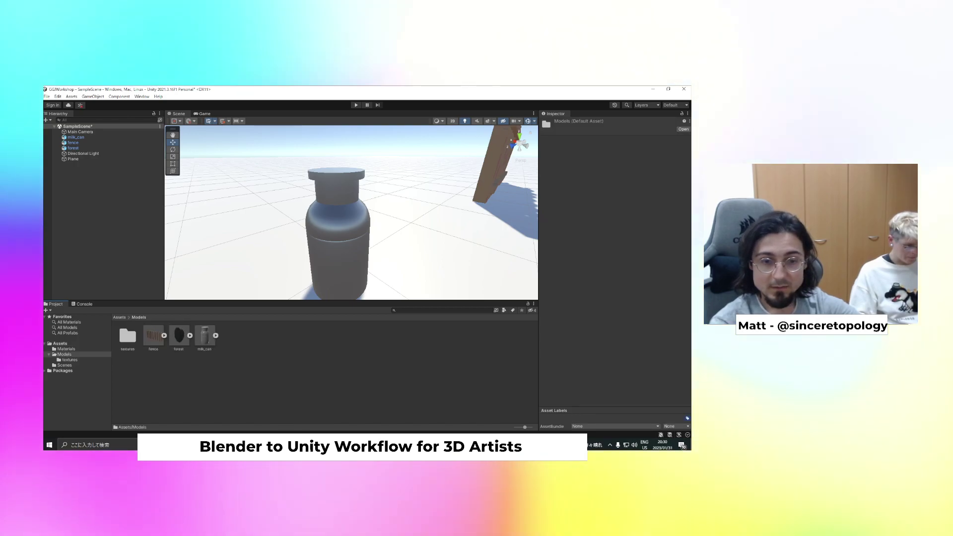
pyautogui.click(223, 445)
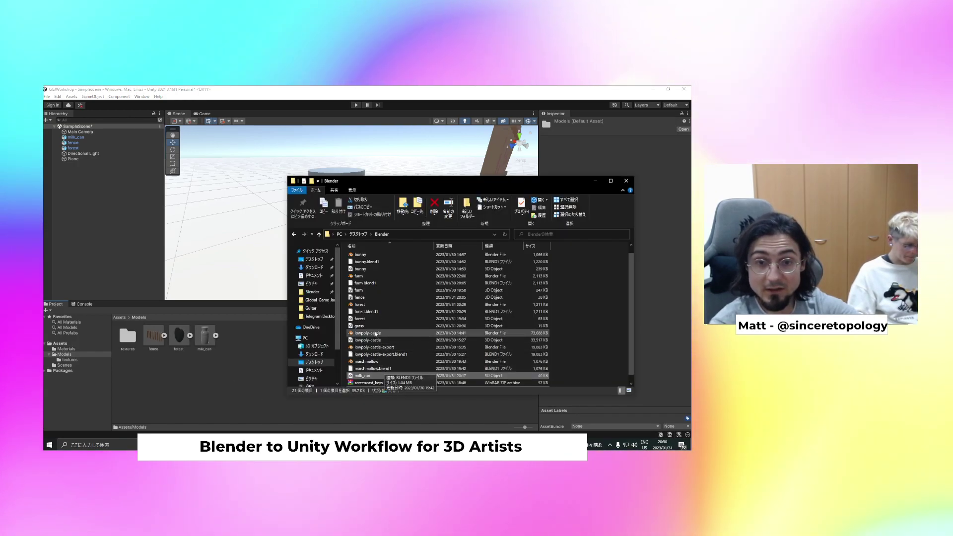
pyautogui.click(359, 325)
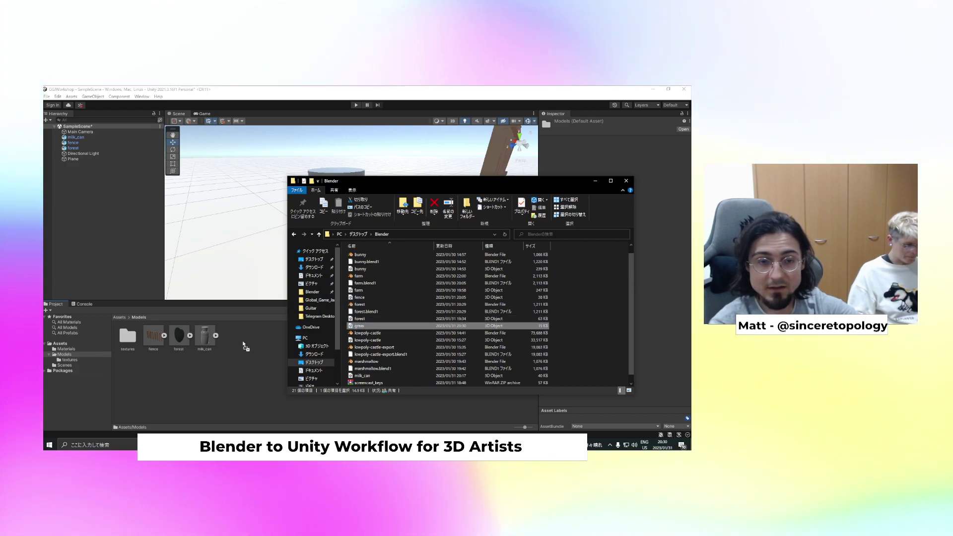
pyautogui.click(262, 374)
# Place the grass model on the ground plane beside the milk can and select it in the scene
pyautogui.moveTo(206, 337); pyautogui.dragTo(268, 268)
pyautogui.click(280, 289)
pyautogui.click(275, 270)
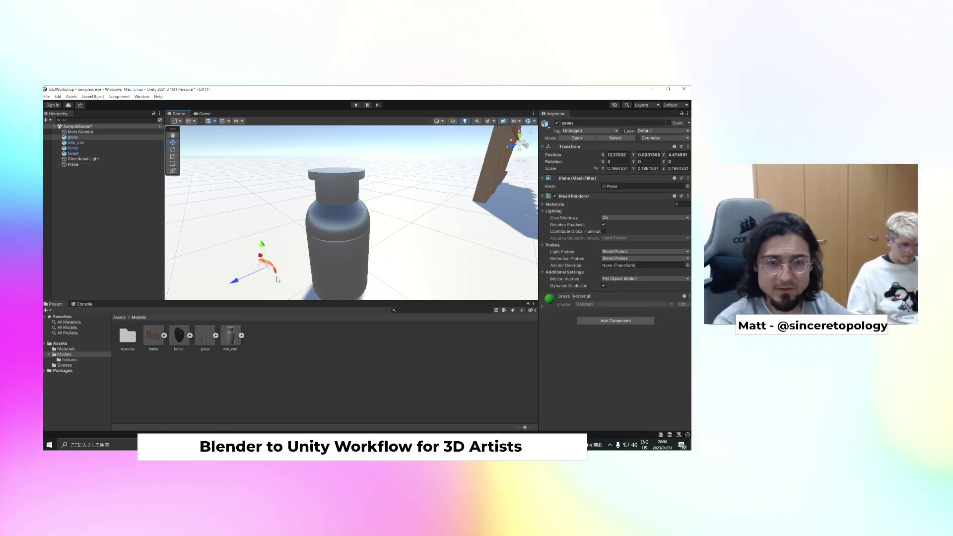
# Compare how both sides of the grass blade are displayed in Unity and in Blender
pyautogui.keyDown('alt'); pyautogui.moveTo(299, 265); pyautogui.dragTo(323, 243); pyautogui.keyUp('alt')
pyautogui.moveTo(237, 293); pyautogui.dragTo(286, 257, button='middle')
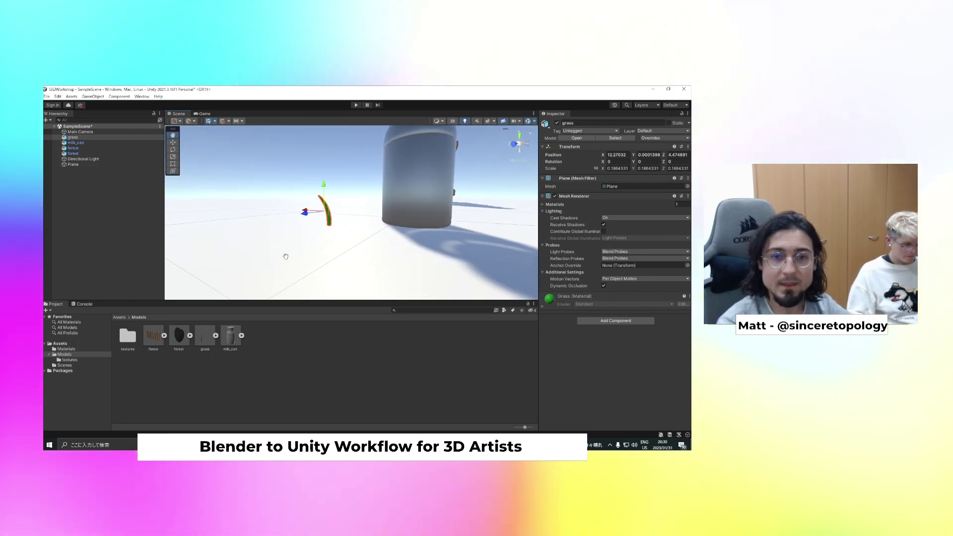
pyautogui.hotkey('alt', 'Tab')
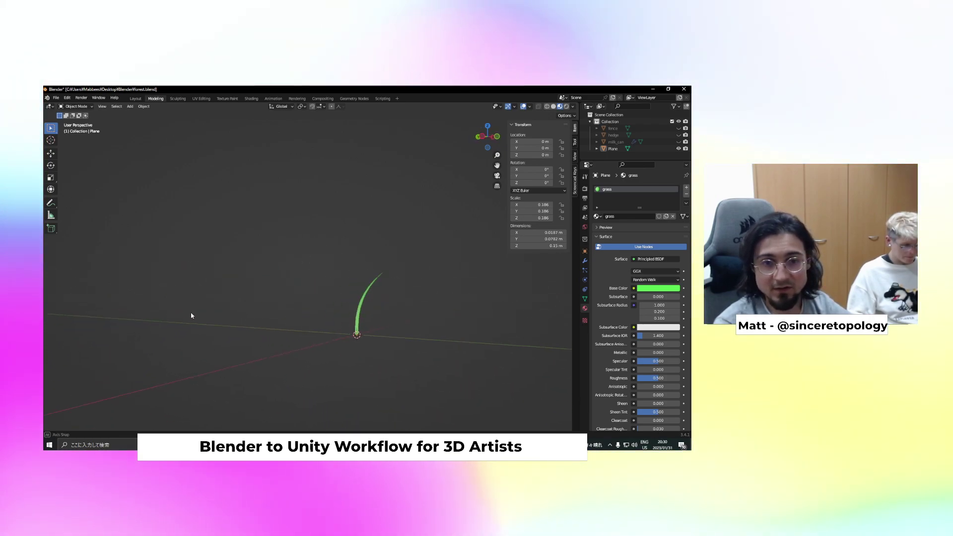
pyautogui.moveTo(161, 311); pyautogui.dragTo(546, 332, button='middle')
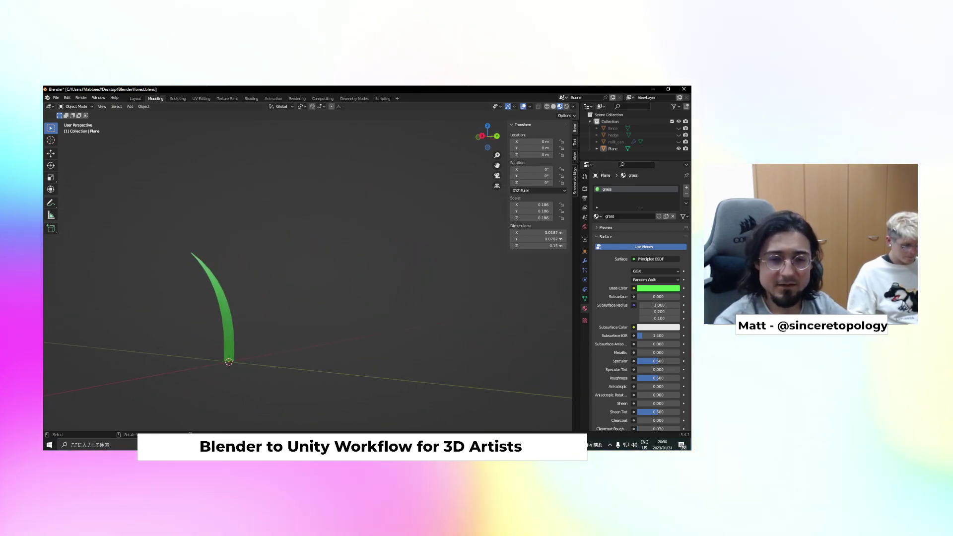
pyautogui.hotkey('alt', 'Tab')
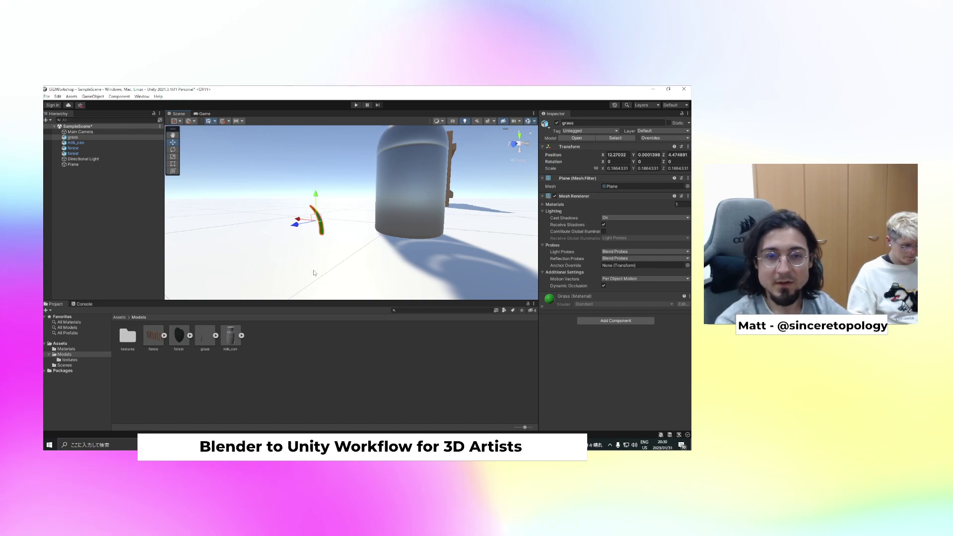
pyautogui.moveTo(280, 253); pyautogui.dragTo(481, 261, button='right')
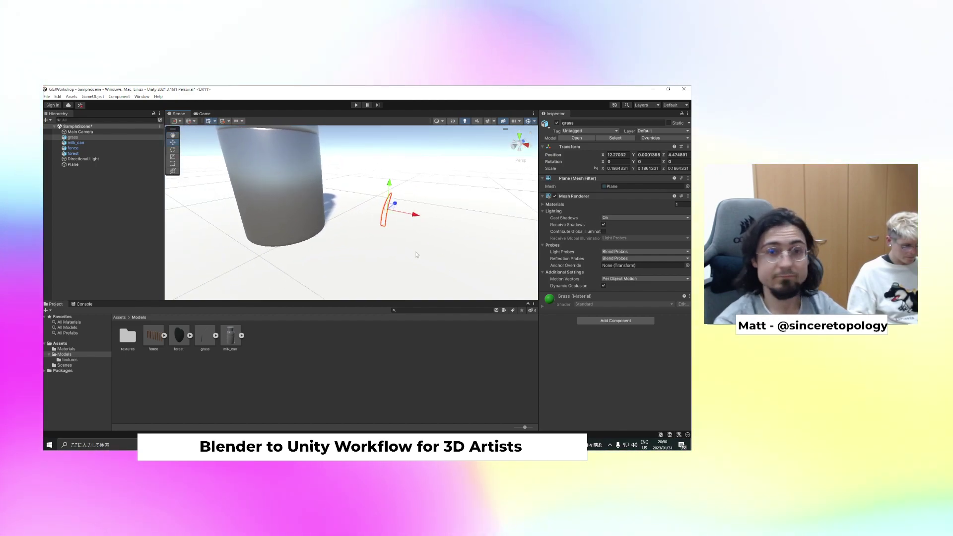
# Examine the milk can's surface up close from outside and from inside the mesh
pyautogui.click(354, 229)
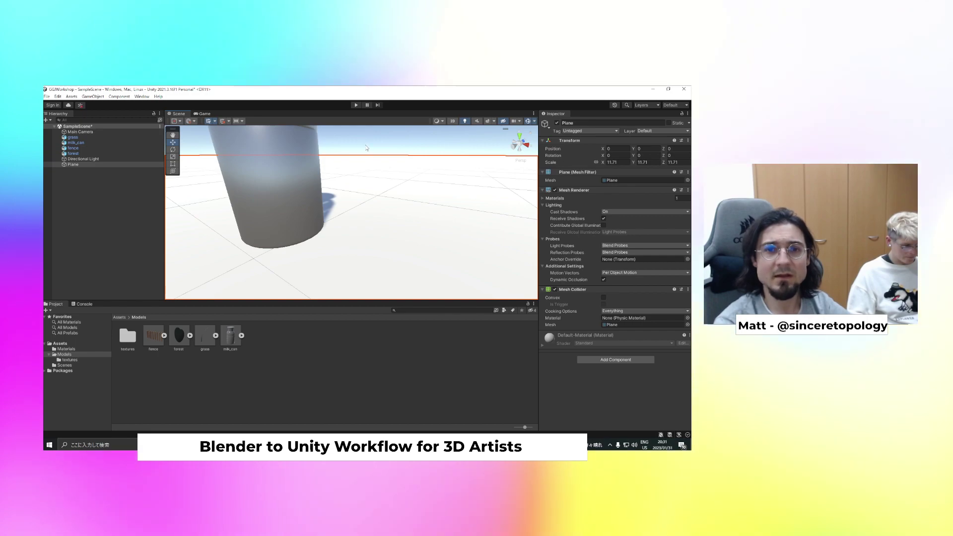
pyautogui.click(351, 175)
pyautogui.moveTo(351, 175); pyautogui.dragTo(368, 187, button='middle')
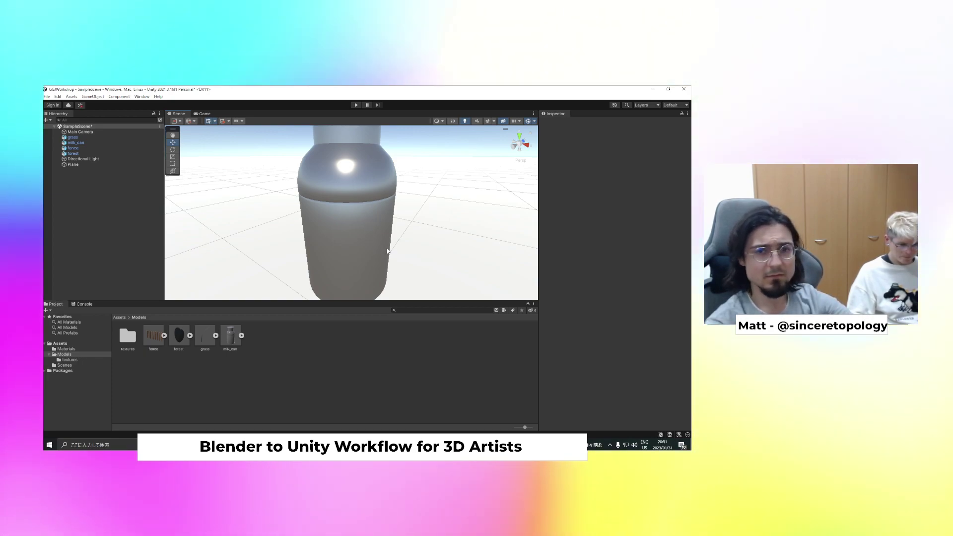
pyautogui.scroll(2, 387, 249)
pyautogui.scroll(3, 387, 250)
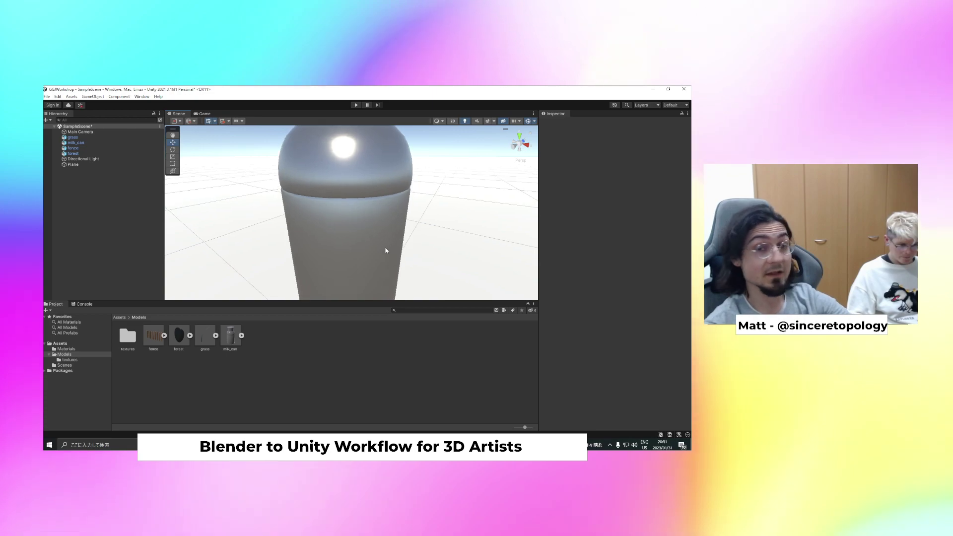
pyautogui.scroll(5, 387, 251)
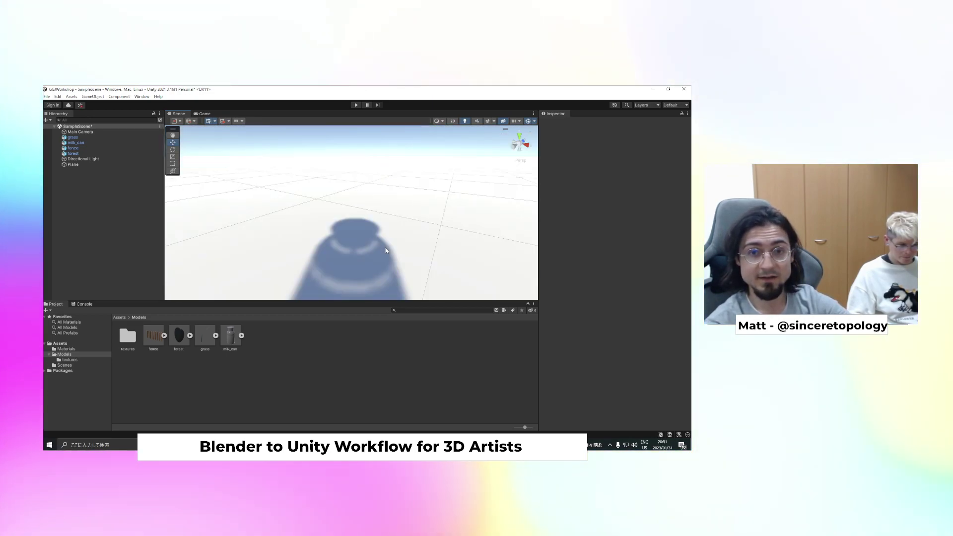
pyautogui.scroll(5, 387, 250)
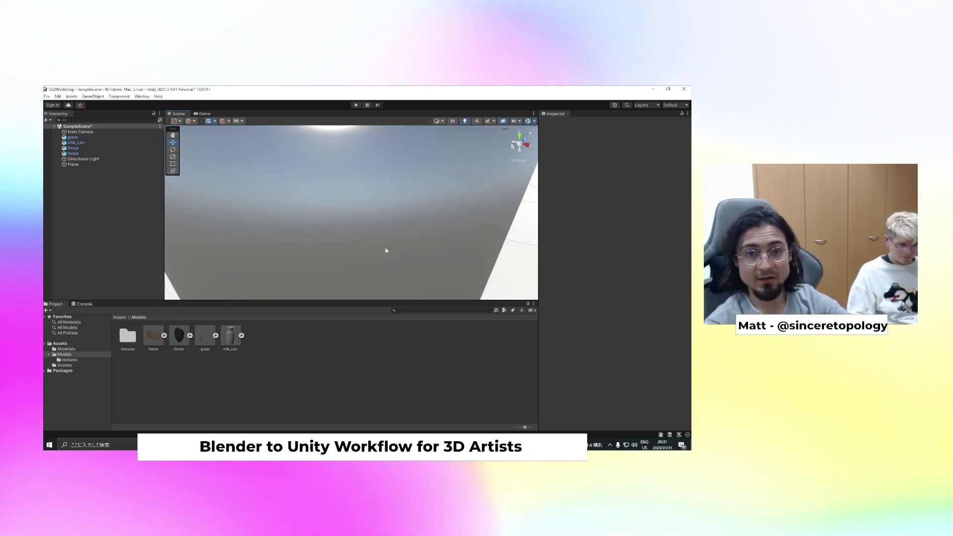
pyautogui.scroll(-5, 387, 250)
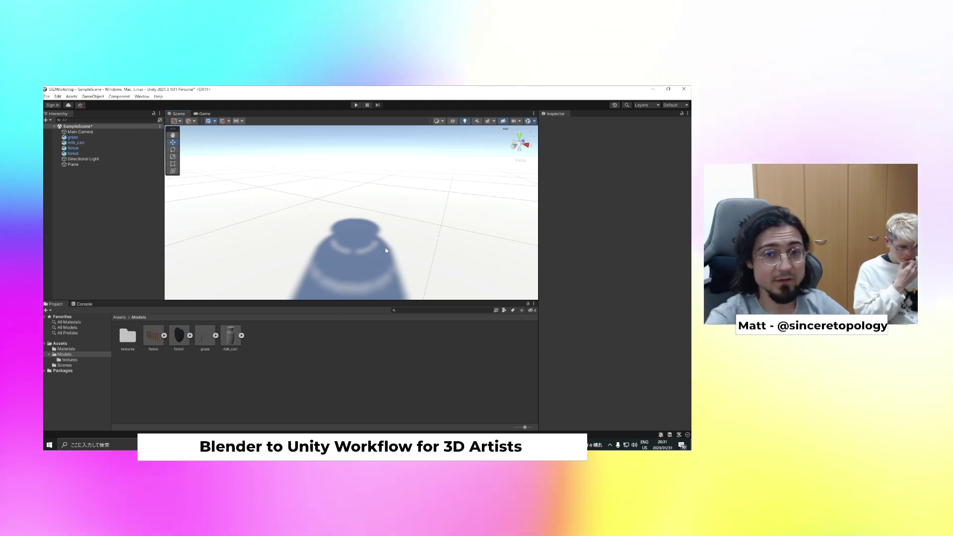
pyautogui.scroll(-2, 386, 250)
pyautogui.scroll(-6, 381, 217)
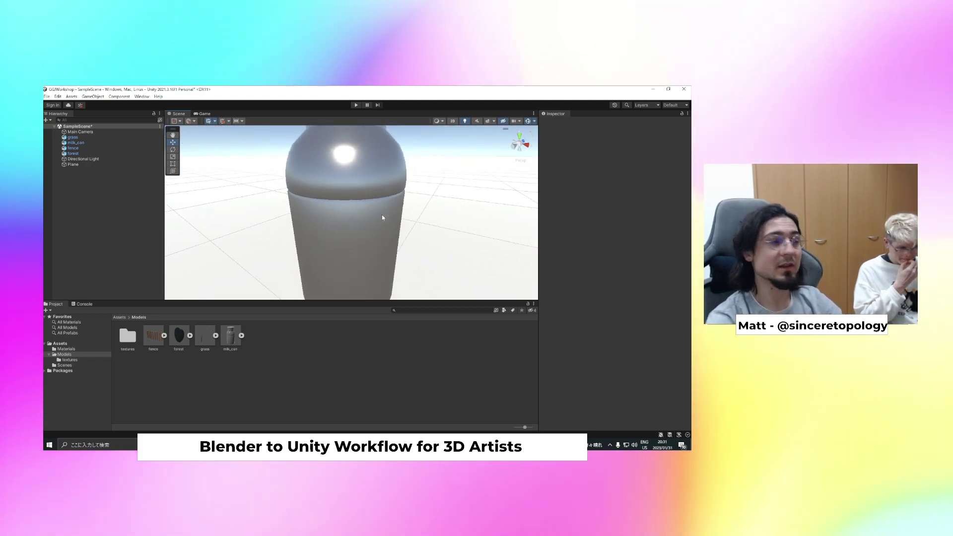
pyautogui.scroll(-5, 382, 217)
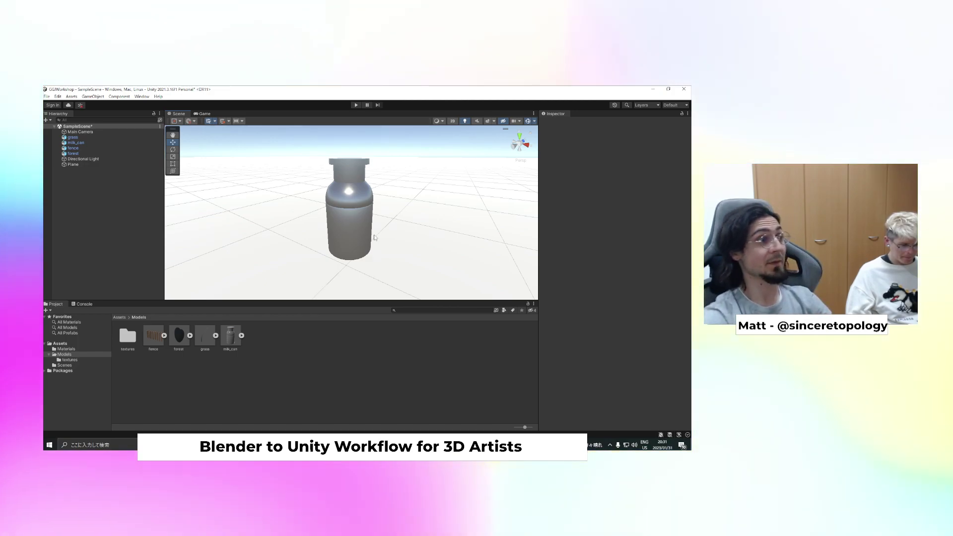
# Switch to Blender, duplicate the grass blade's mesh in place and flip the normals of the duplicate
pyautogui.hotkey('alt', 'Tab')
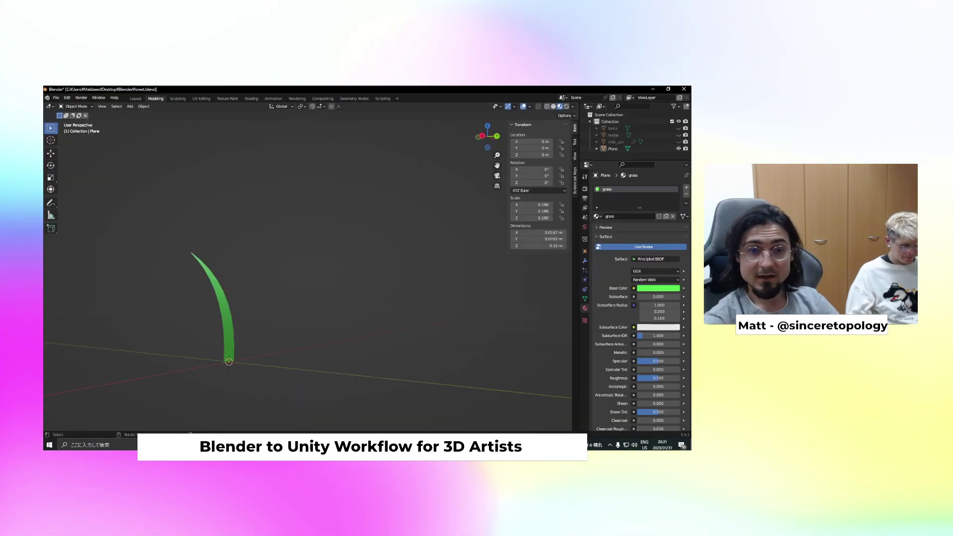
pyautogui.click(212, 281)
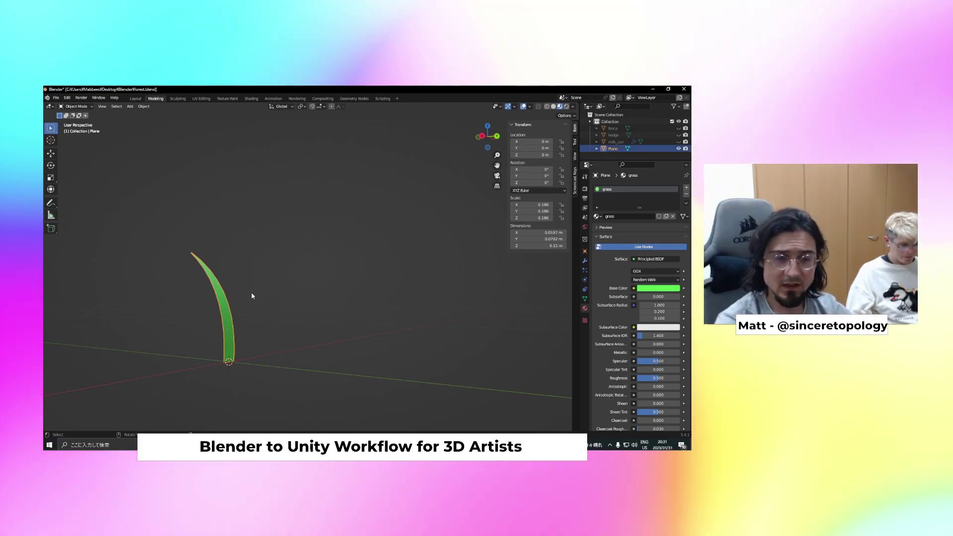
pyautogui.press('Tab')
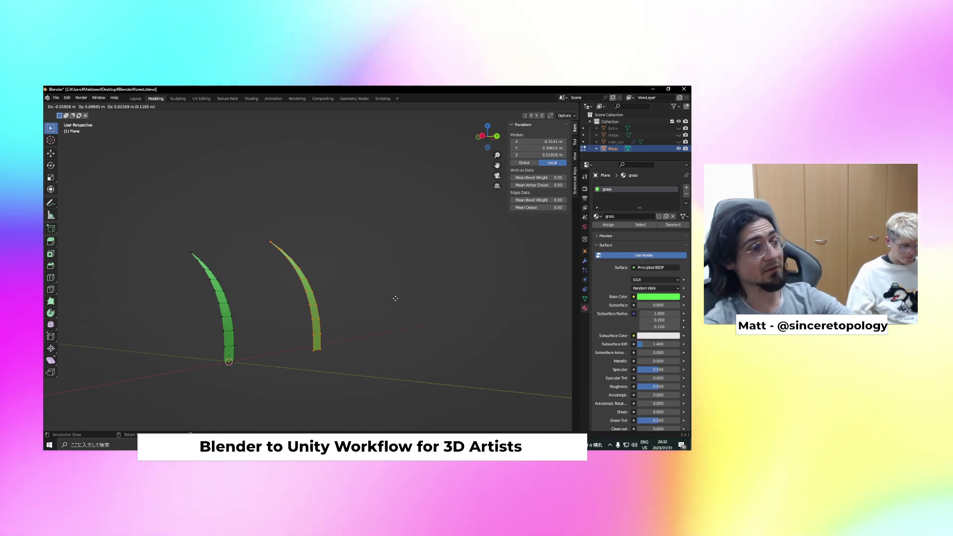
pyautogui.press('Escape')
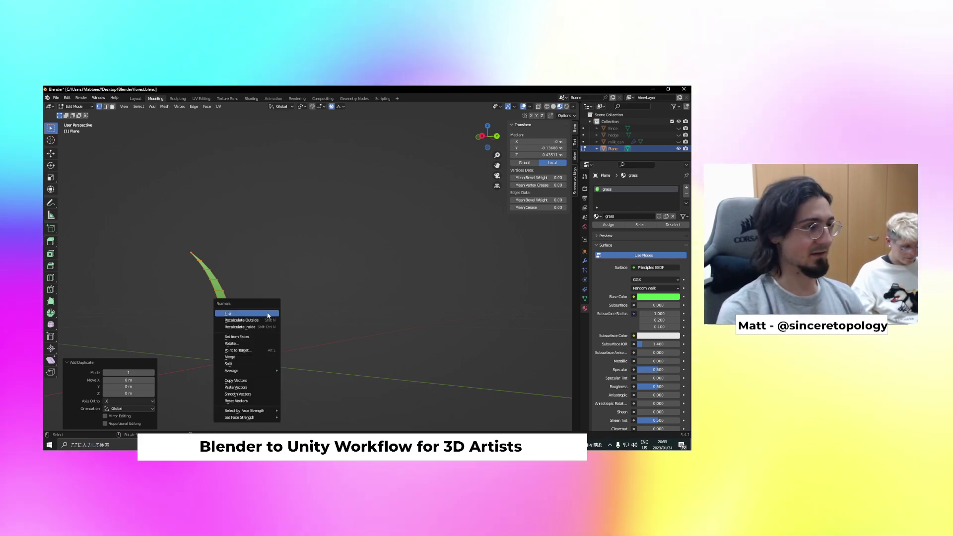
pyautogui.click(268, 314)
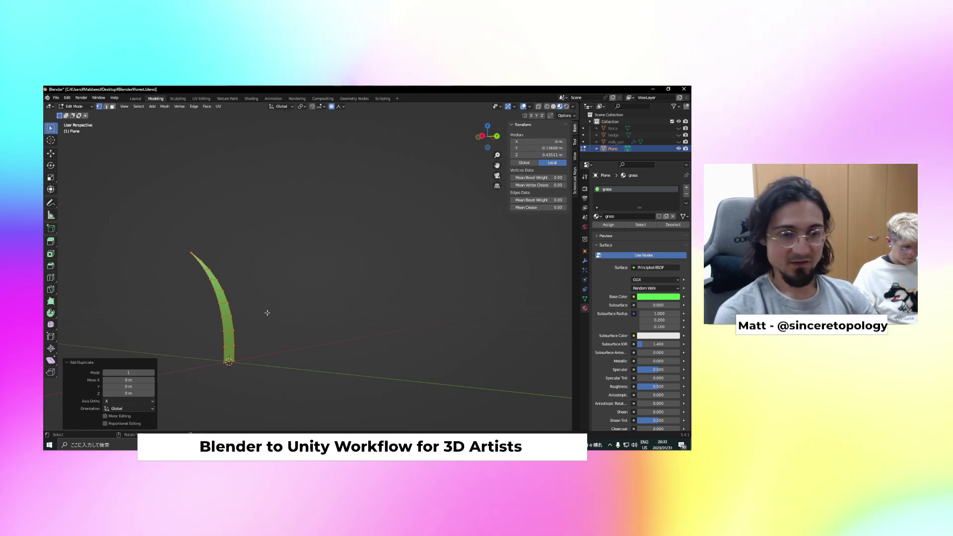
pyautogui.press('F3')
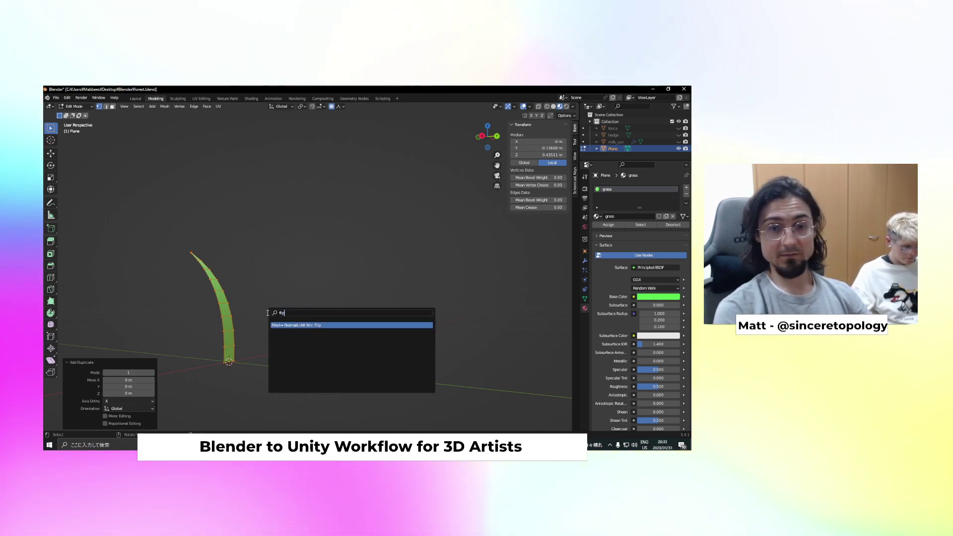
pyautogui.press('Return')
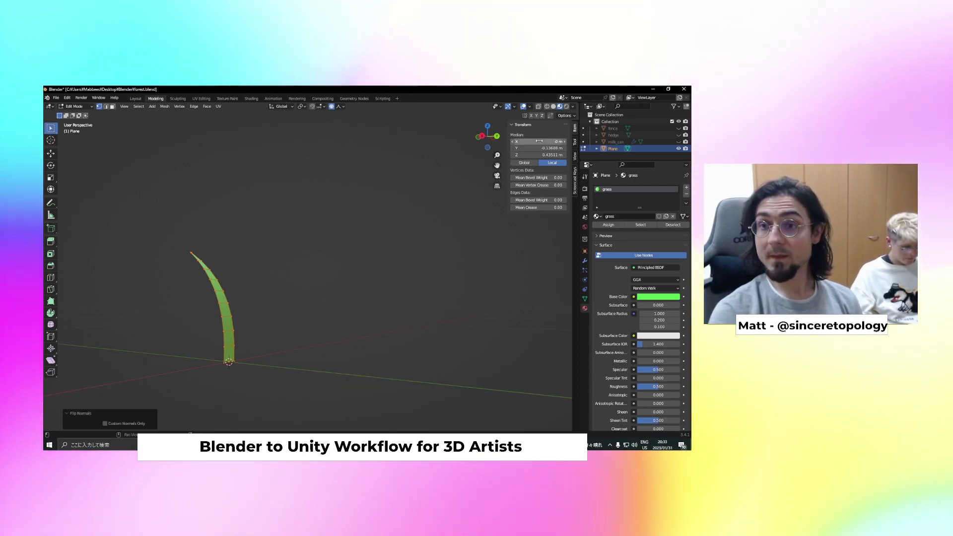
# Display the grass blade's face normals and compare their directions with and without the flip
pyautogui.click(566, 115)
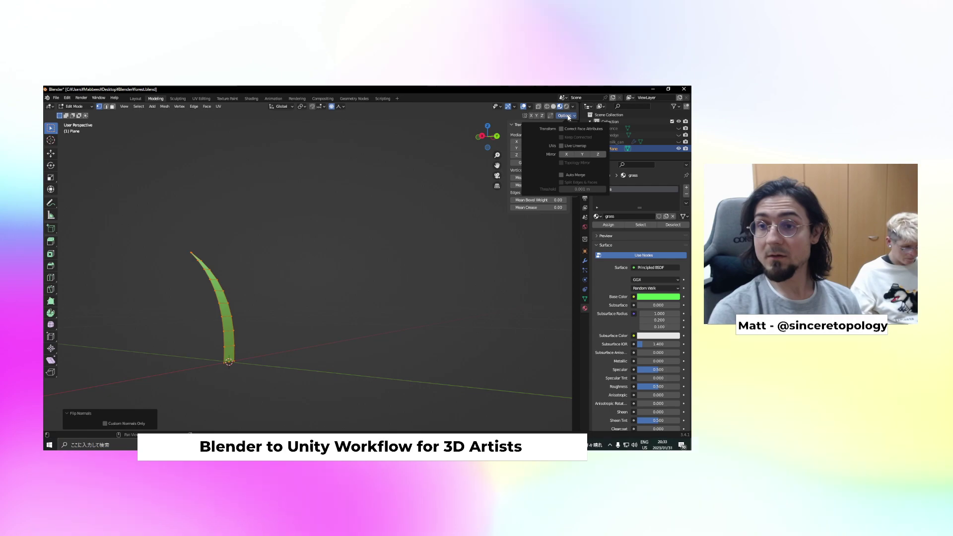
pyautogui.click(530, 107)
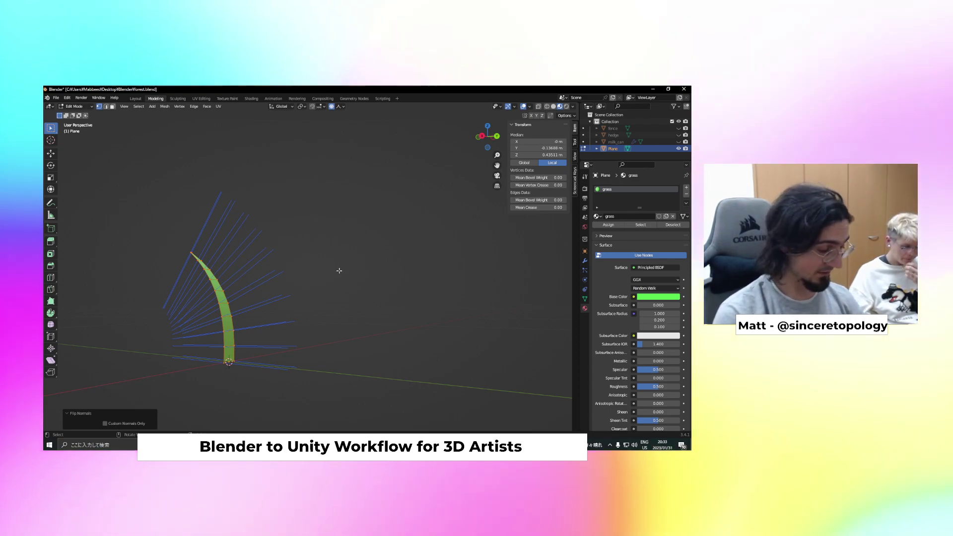
pyautogui.hotkey('ctrl', 'z')
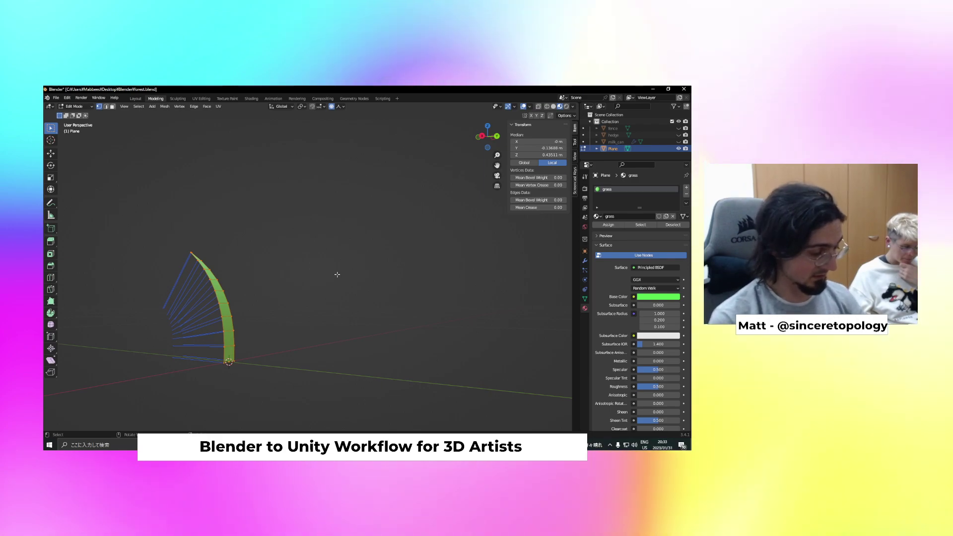
pyautogui.hotkey('ctrl', 'z')
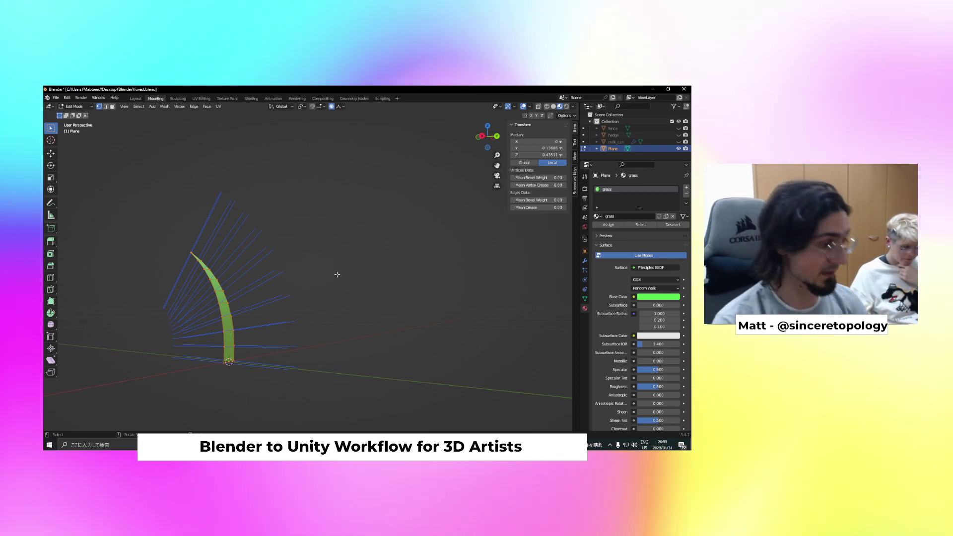
pyautogui.click(376, 258)
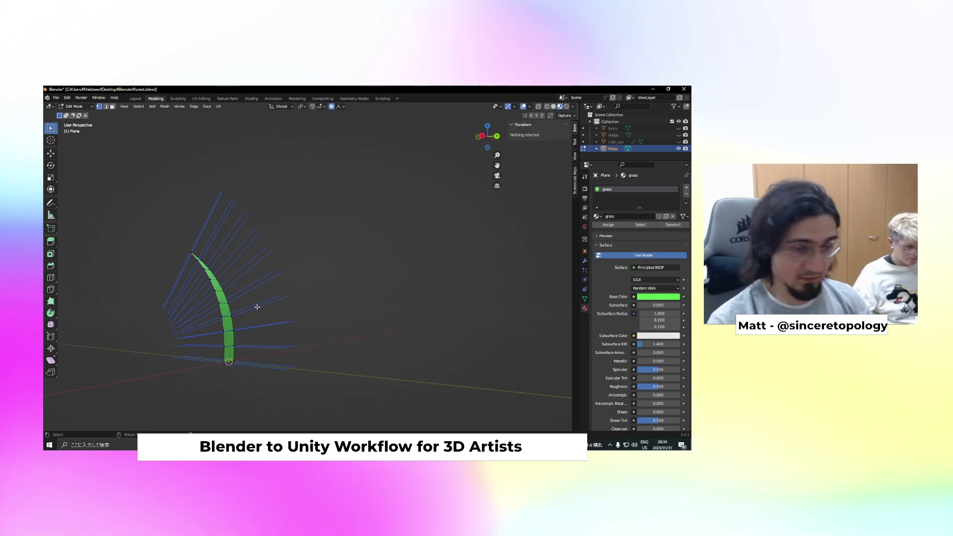
# Try a Solidify modifier on the grass blade and remove it again
pyautogui.click(584, 260)
pyautogui.click(621, 187)
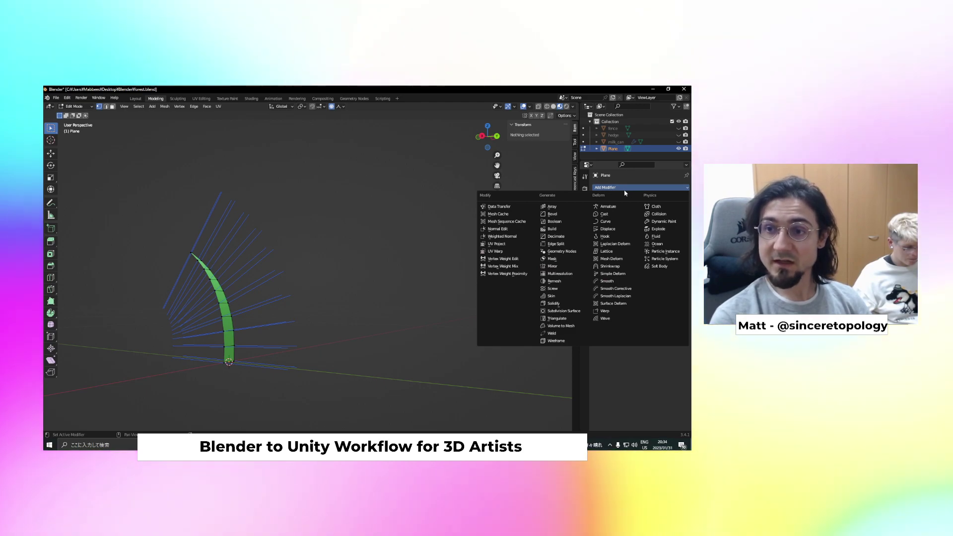
pyautogui.click(558, 303)
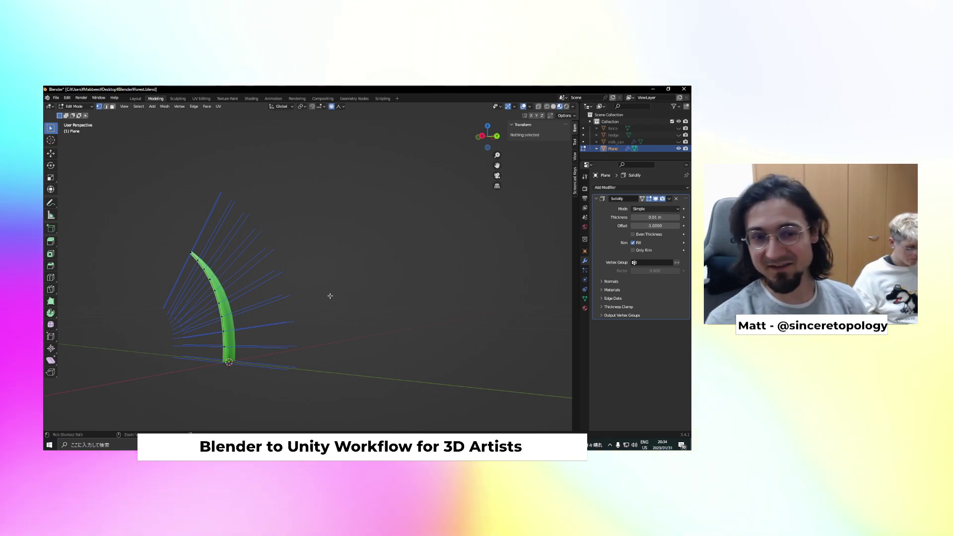
pyautogui.click(675, 199)
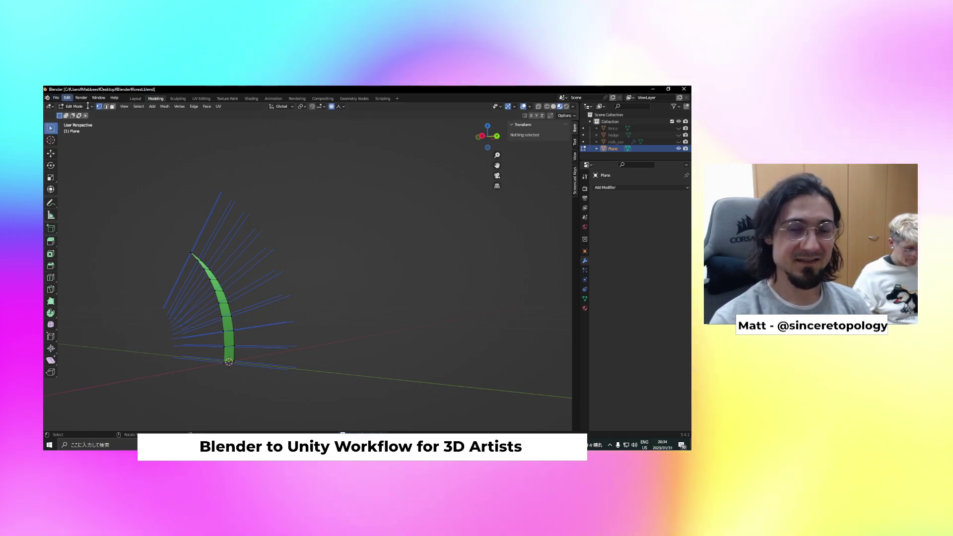
# With the normals display turned off, save the file and export the selected grass blade as FBX over grass.fbx
pyautogui.click(530, 107)
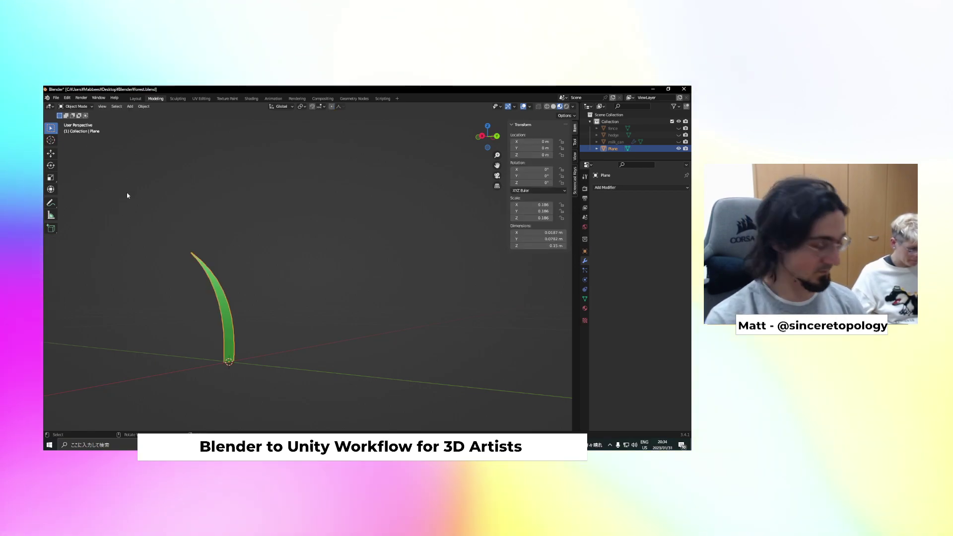
pyautogui.hotkey('ctrl', 's')
pyautogui.click(56, 98)
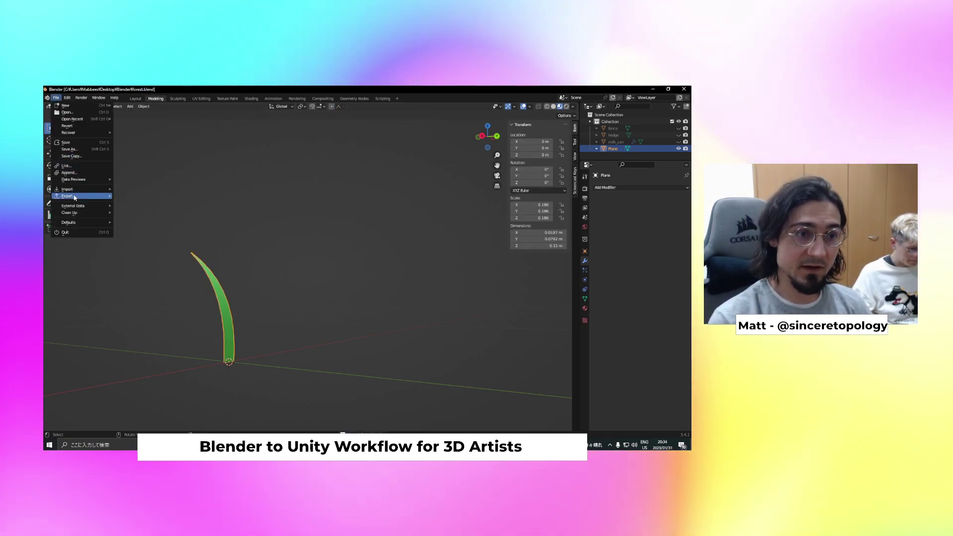
pyautogui.moveTo(99, 196)
pyautogui.click(145, 258)
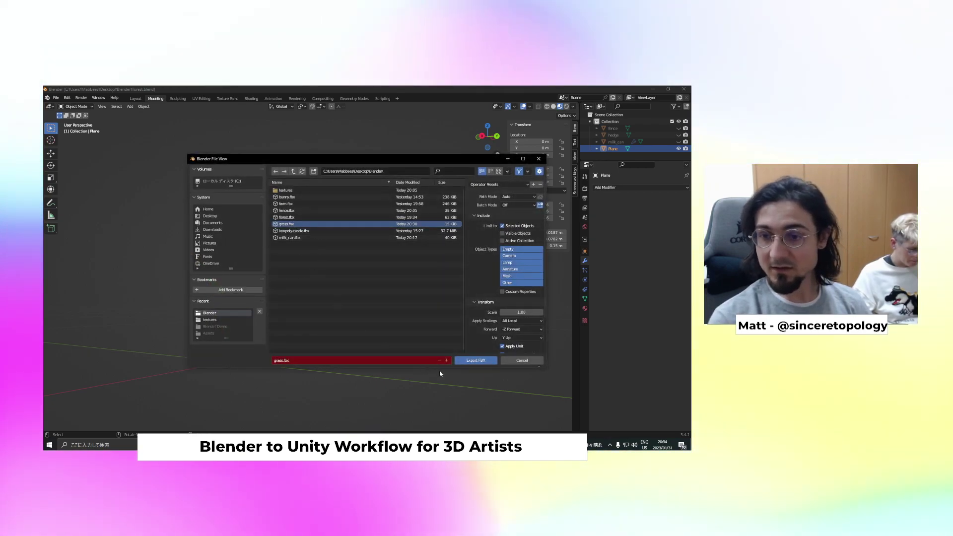
pyautogui.click(475, 360)
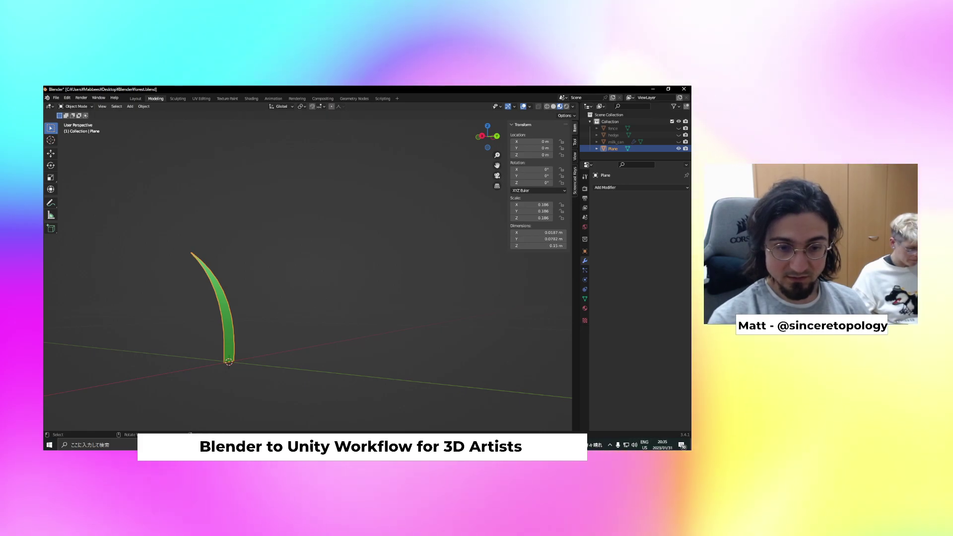
# Switch to Unity and delete the old grass model from both the Models folder and the scene
pyautogui.hotkey('alt', 'Tab')
pyautogui.rightClick(207, 342)
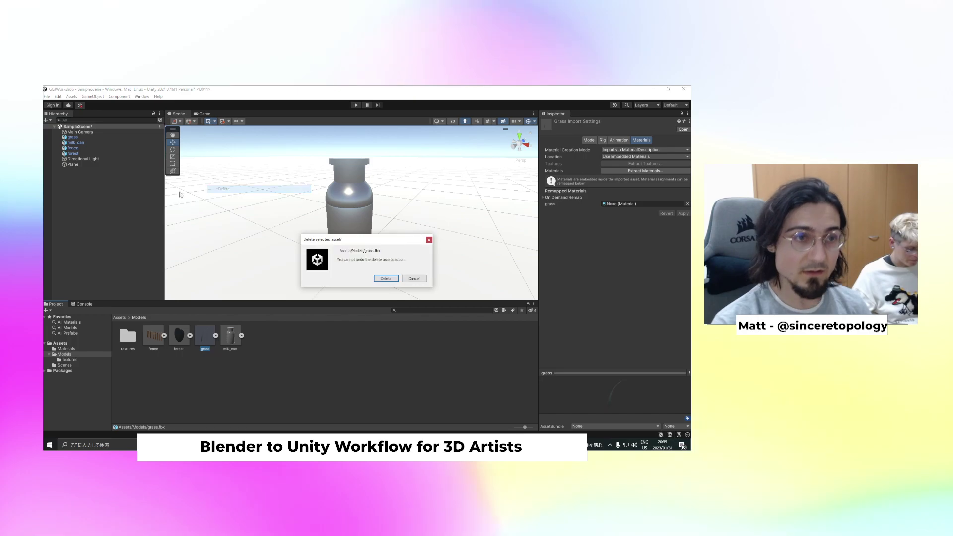
pyautogui.click(386, 278)
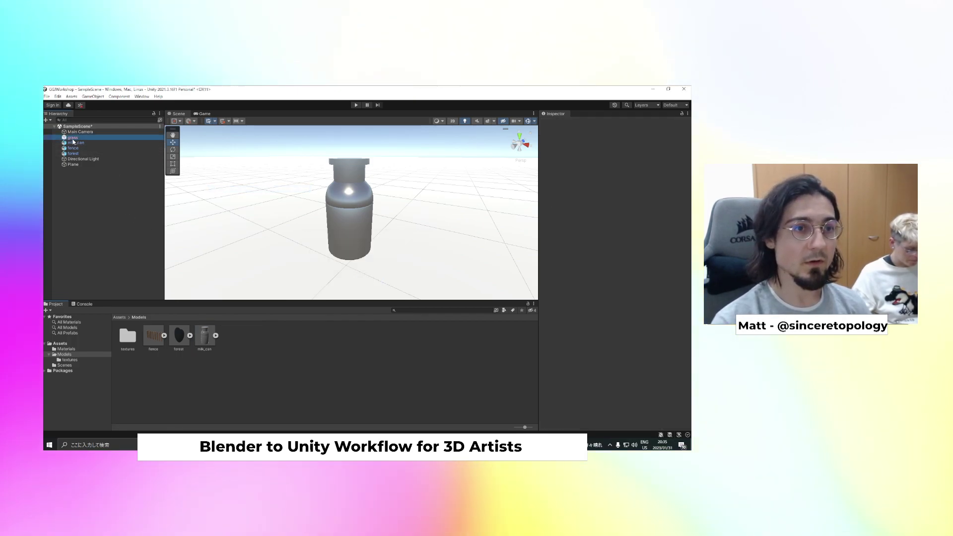
pyautogui.rightClick(73, 138)
pyautogui.click(94, 191)
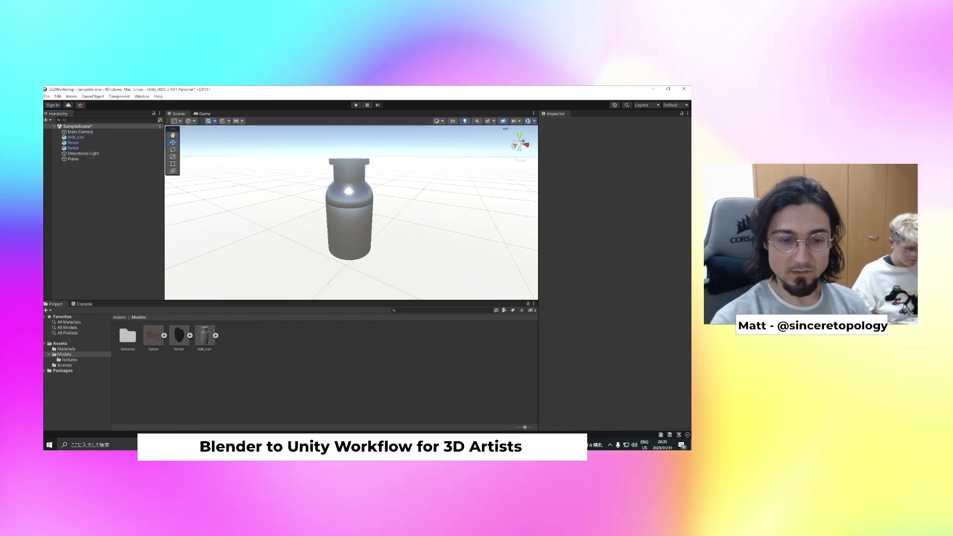
# Import the re-exported grass file into the Models folder and place the model on the ground beside the milk can
pyautogui.hotkey('alt', 'Tab')
pyautogui.moveTo(364, 327); pyautogui.dragTo(243, 370)
pyautogui.click(243, 370)
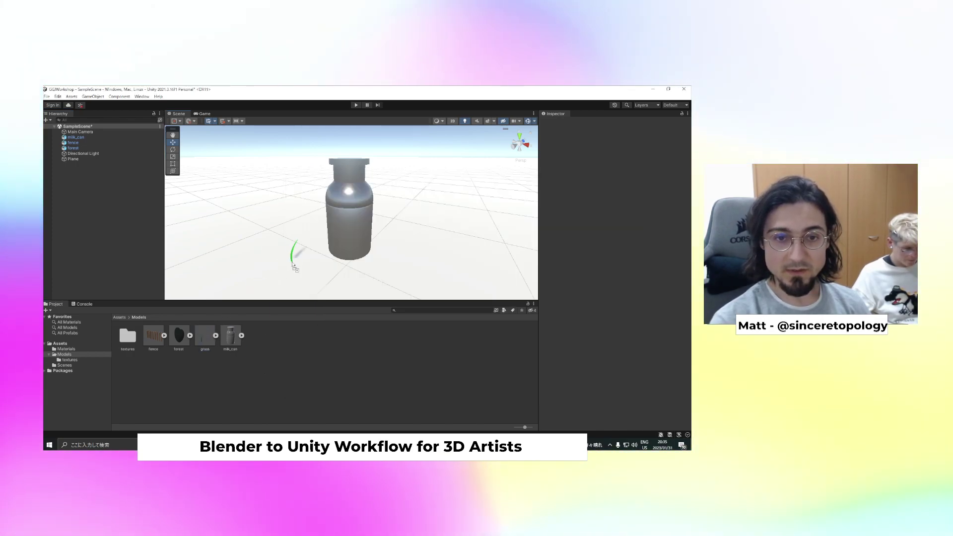
# Check the grass blade from another side and save the scene
pyautogui.keyDown('alt'); pyautogui.moveTo(323, 269); pyautogui.dragTo(276, 240); pyautogui.keyUp('alt')
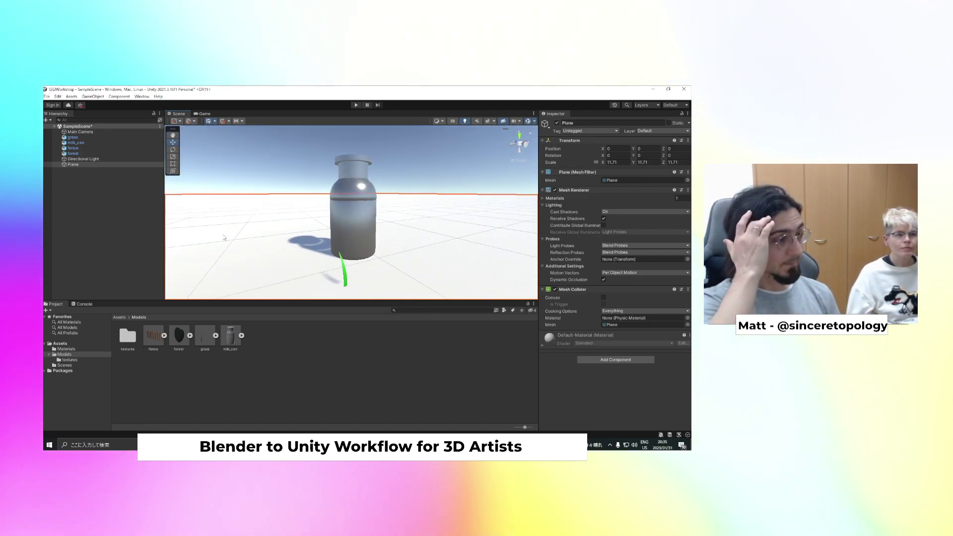
pyautogui.scroll(-3, 224, 238)
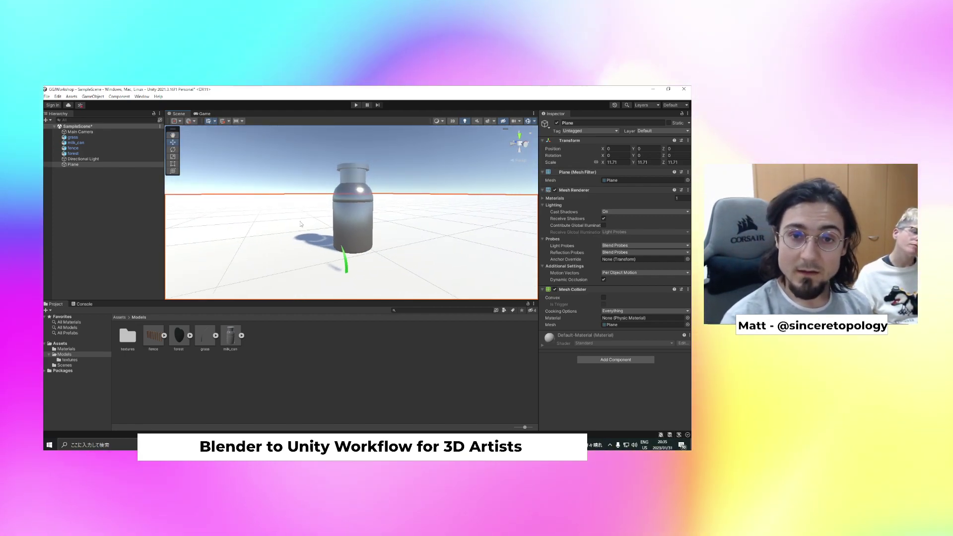
pyautogui.click(265, 157)
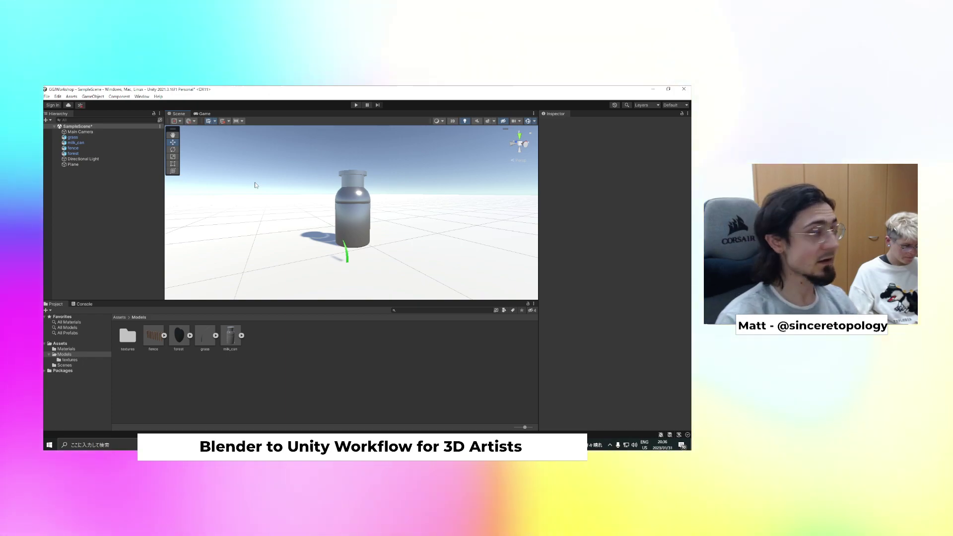
pyautogui.hotkey('ctrl', 's')
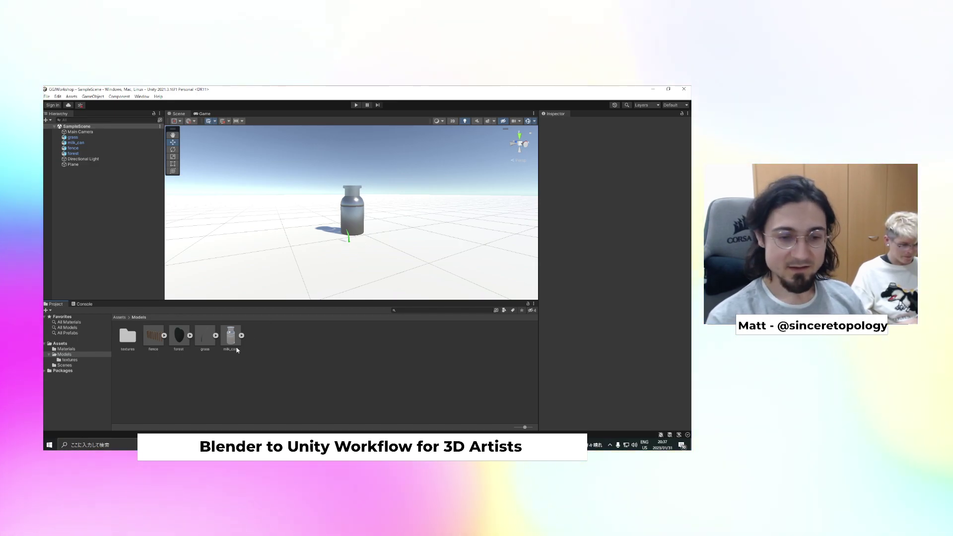
# Switch to Blender and open the recent file bunny.blend, saving the changes to forest.blend
pyautogui.hotkey('alt', 'Tab')
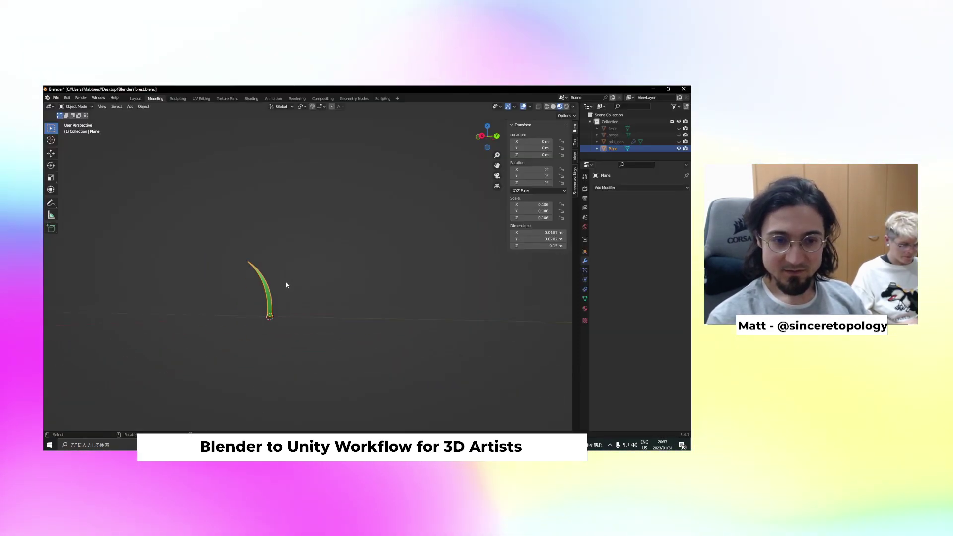
pyautogui.moveTo(332, 272)
pyautogui.mouseDown(button='middle')
pyautogui.moveTo(345, 260)
pyautogui.moveTo(325, 292)
pyautogui.moveTo(325, 280)
pyautogui.mouseUp(button='middle')
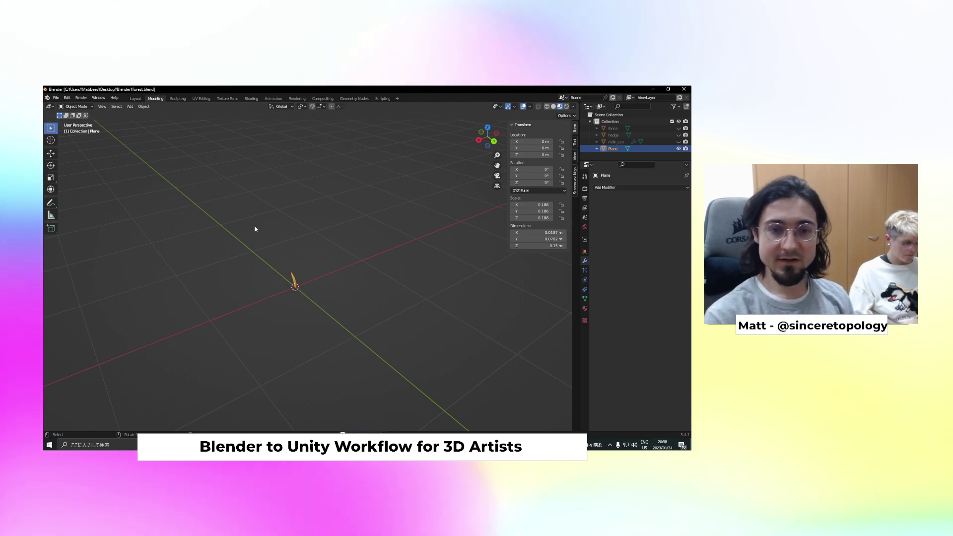
pyautogui.click(268, 218)
pyautogui.click(57, 98)
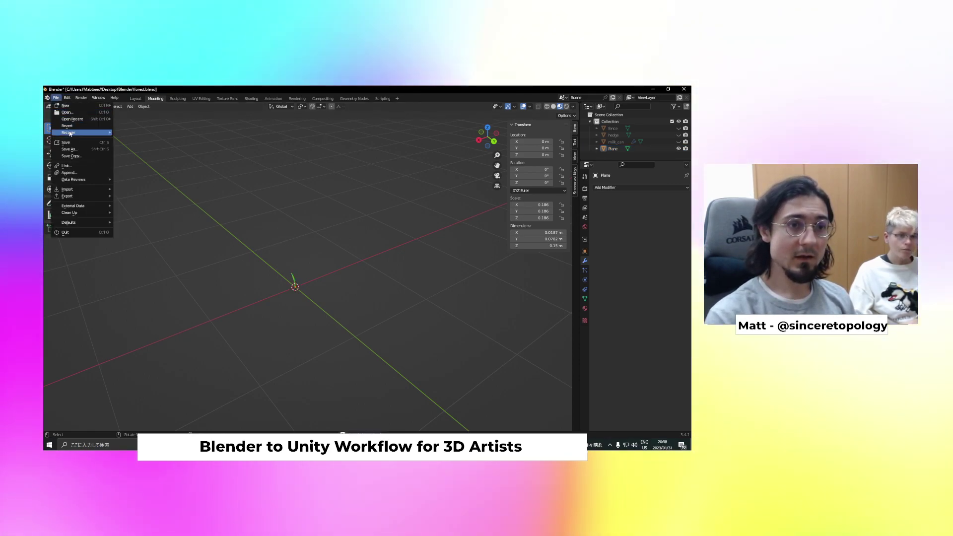
pyautogui.moveTo(70, 134)
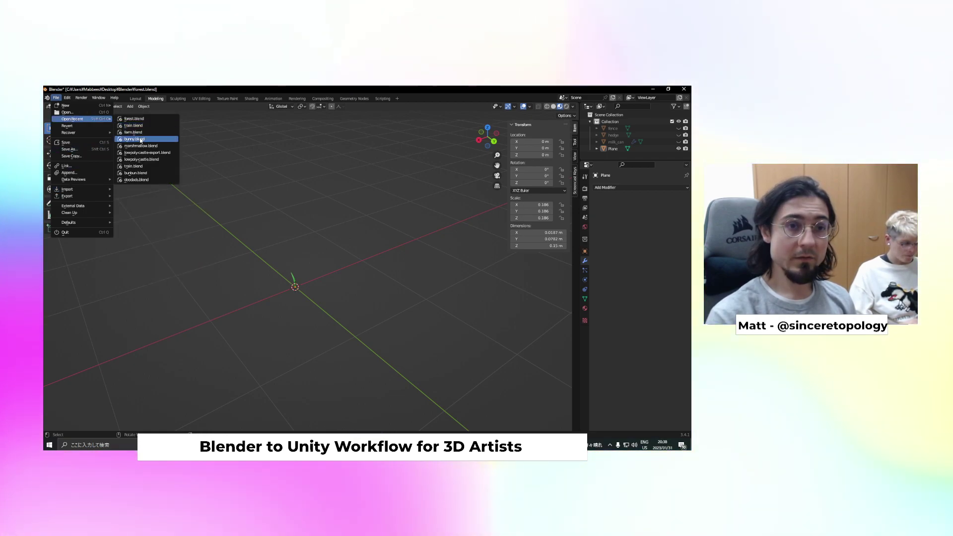
pyautogui.click(141, 140)
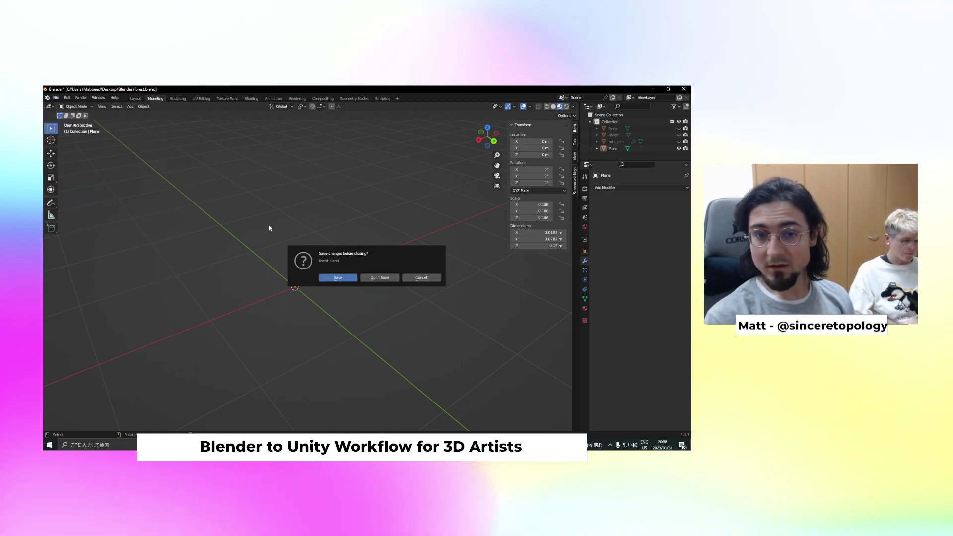
pyautogui.click(340, 278)
# View the bunny up close from an angle and select its mesh
pyautogui.scroll(-2, 357, 288)
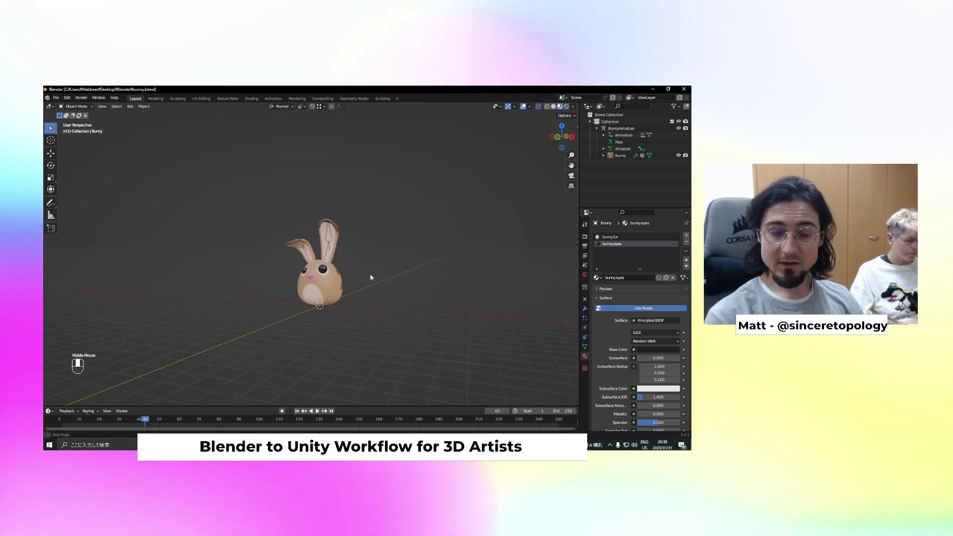
pyautogui.scroll(2, 364, 280)
pyautogui.scroll(-1, 377, 296)
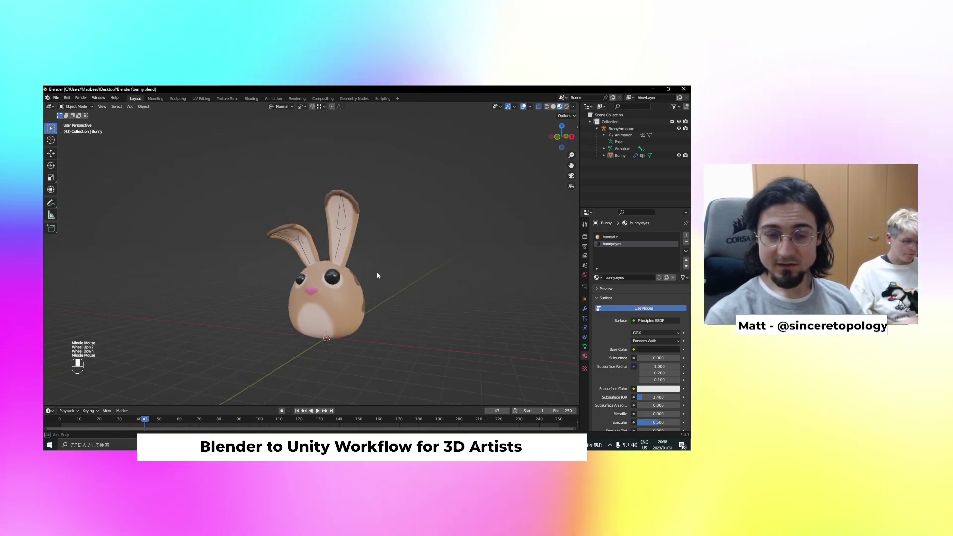
pyautogui.moveTo(377, 276); pyautogui.dragTo(362, 287, button='middle')
pyautogui.click(355, 295)
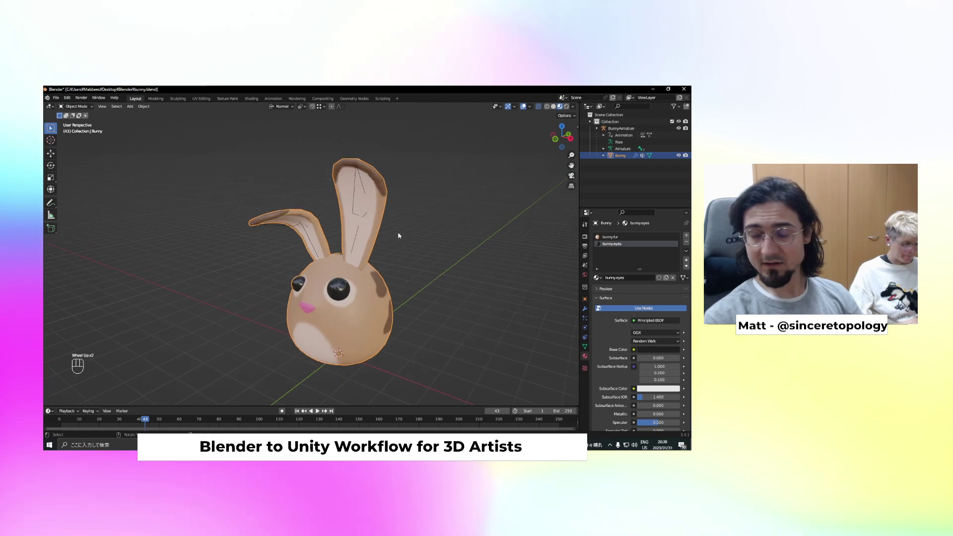
# Expand the Bunny object's hierarchy and view its Subdivision and Armature modifiers
pyautogui.click(414, 214)
pyautogui.click(366, 213)
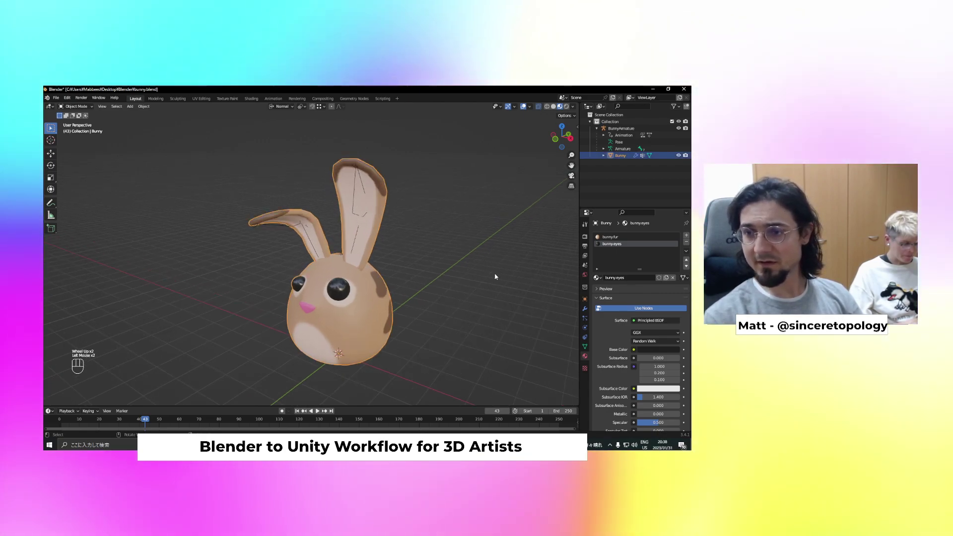
pyautogui.click(603, 156)
pyautogui.click(629, 169)
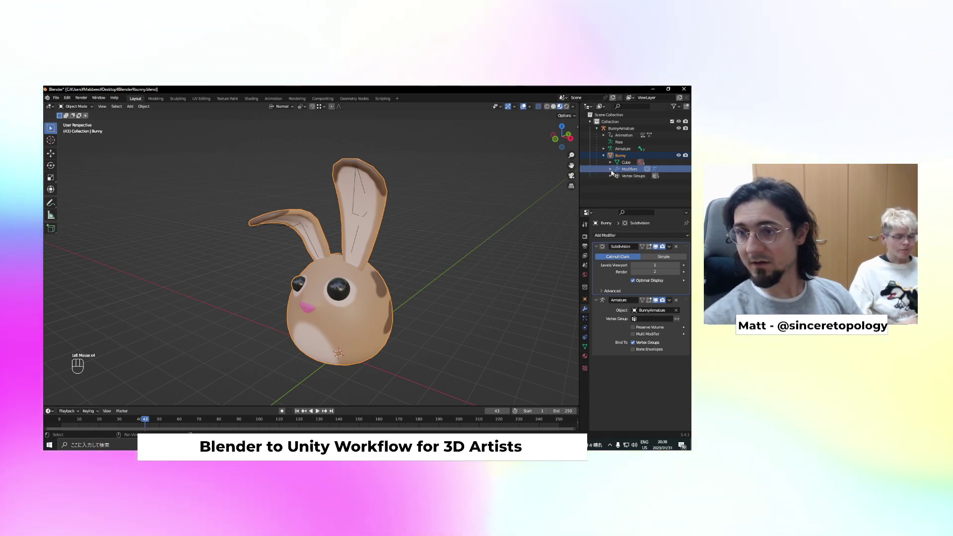
pyautogui.click(603, 156)
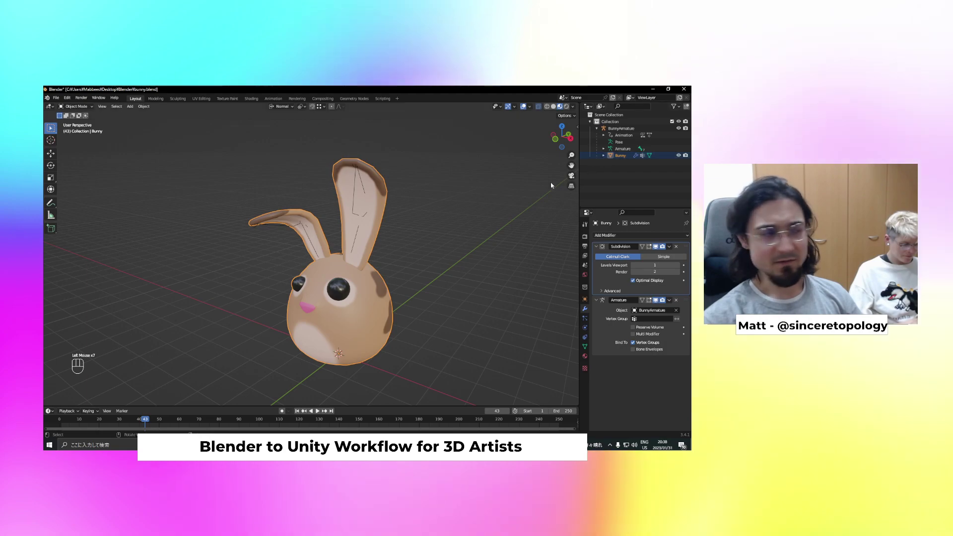
# Look into the bunny's armature hierarchy, select BunnyArmature and view the ears from another side
pyautogui.click(404, 255)
pyautogui.moveTo(403, 255); pyautogui.dragTo(435, 248, button='middle')
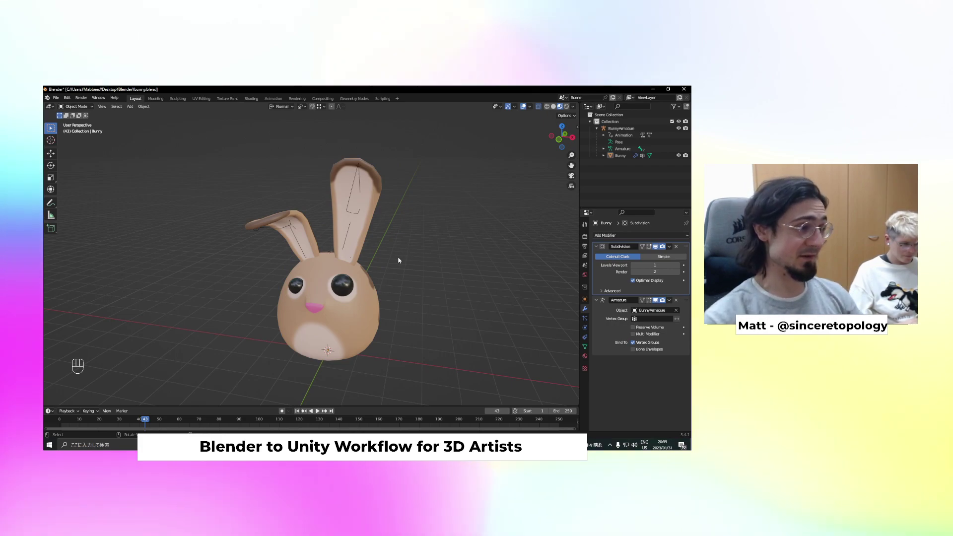
pyautogui.scroll(-1, 397, 260)
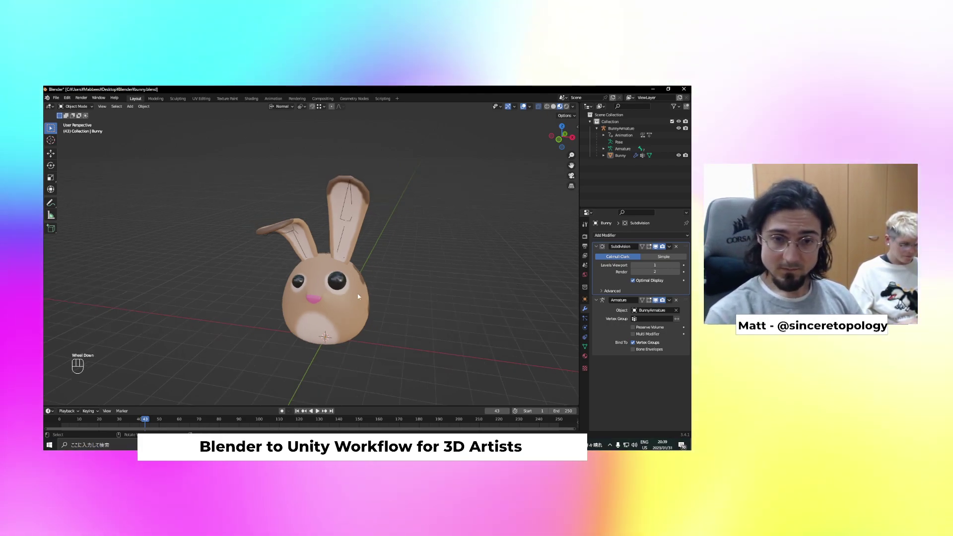
pyautogui.click(604, 149)
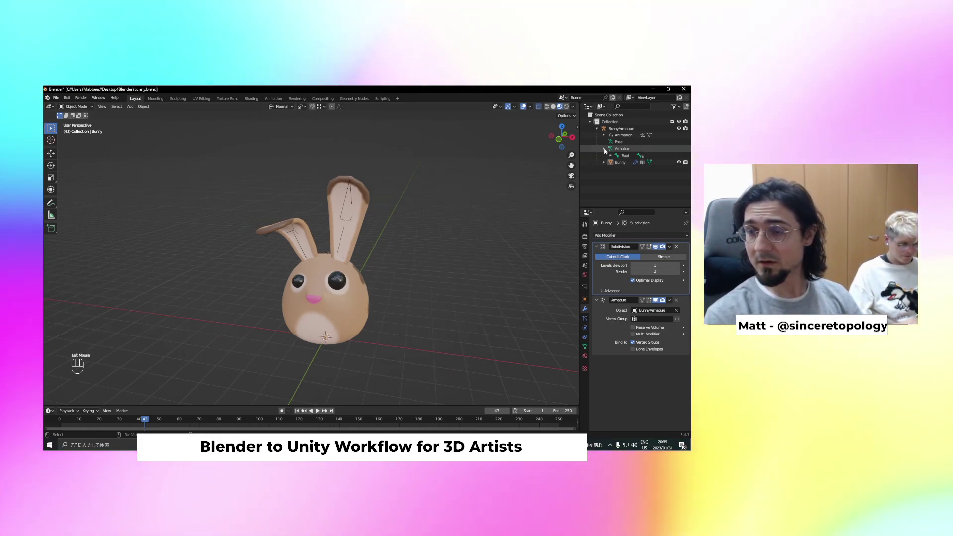
pyautogui.click(604, 149)
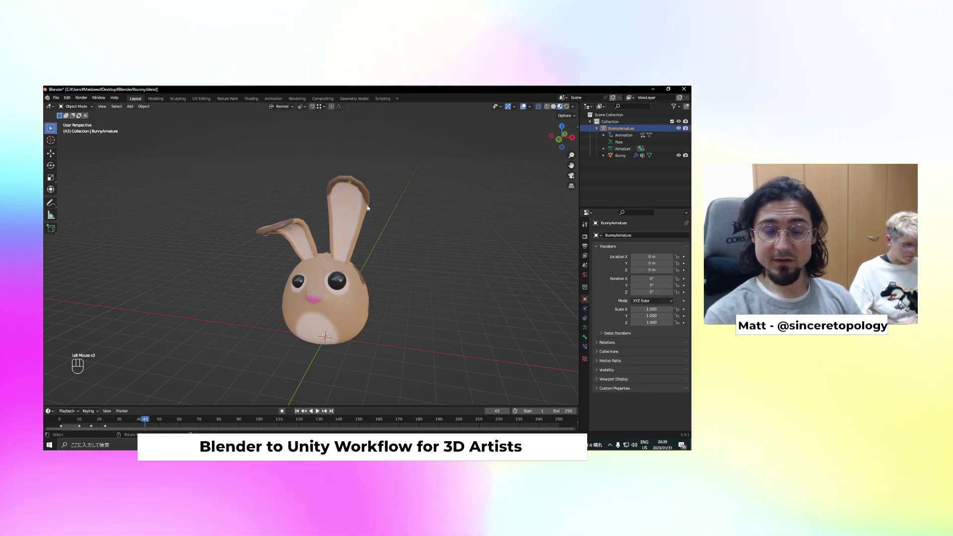
pyautogui.moveTo(390, 212); pyautogui.dragTo(366, 215, button='middle')
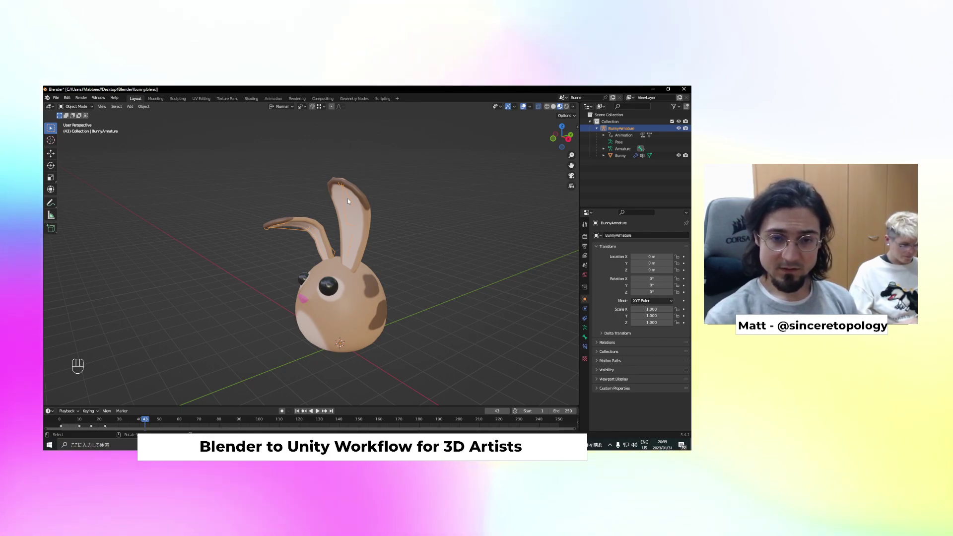
# Inspect the bunny mesh's rest shape in Edit Mode, returning to Object Mode
pyautogui.click(389, 288)
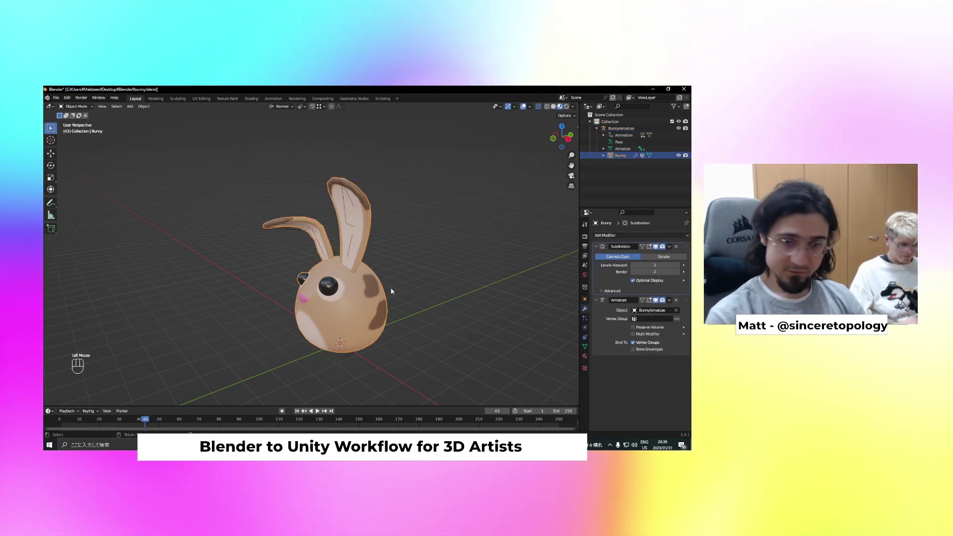
pyautogui.press('Tab')
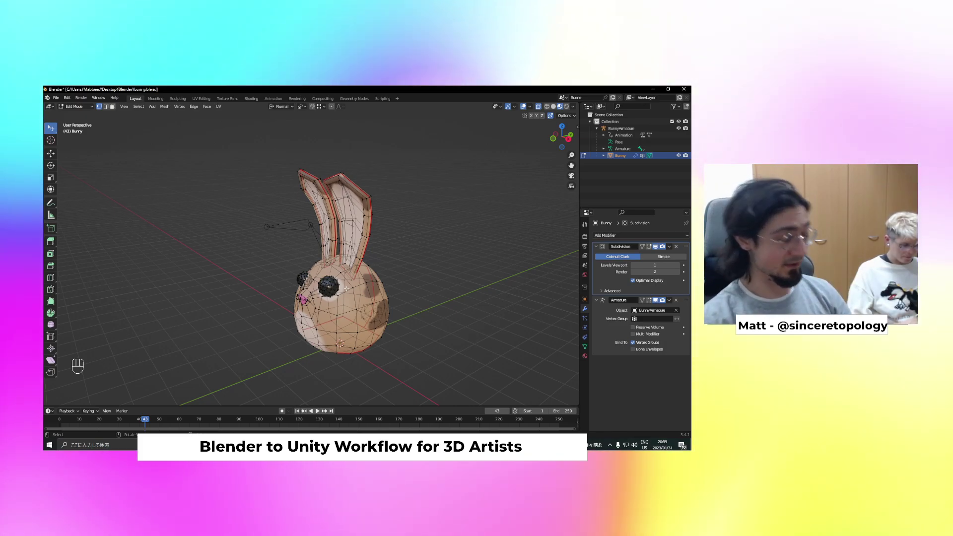
pyautogui.press('Tab')
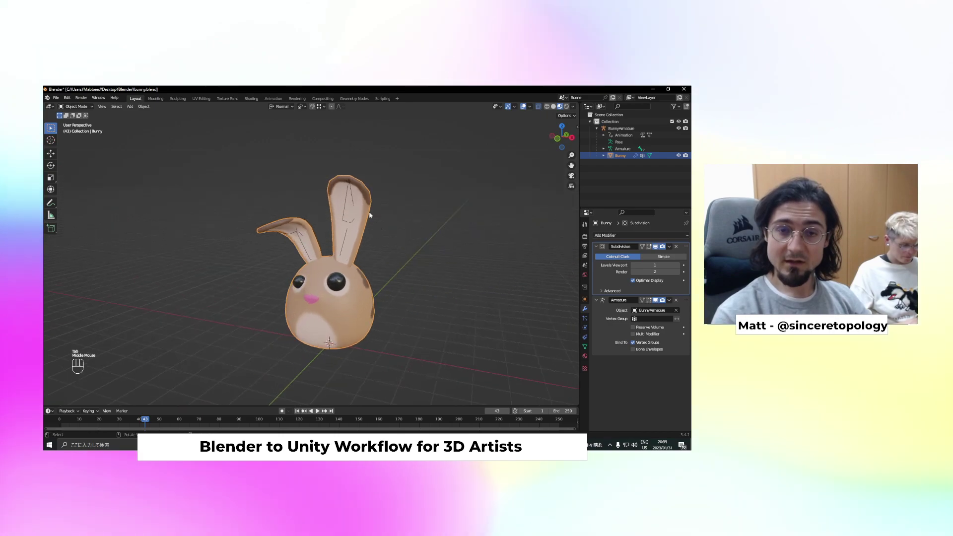
# Select BunnyArmature, try adding a new armature at the bunny's base, and undo the addition
pyautogui.click(620, 149)
pyautogui.scroll(-2, 397, 214)
pyautogui.click(384, 274)
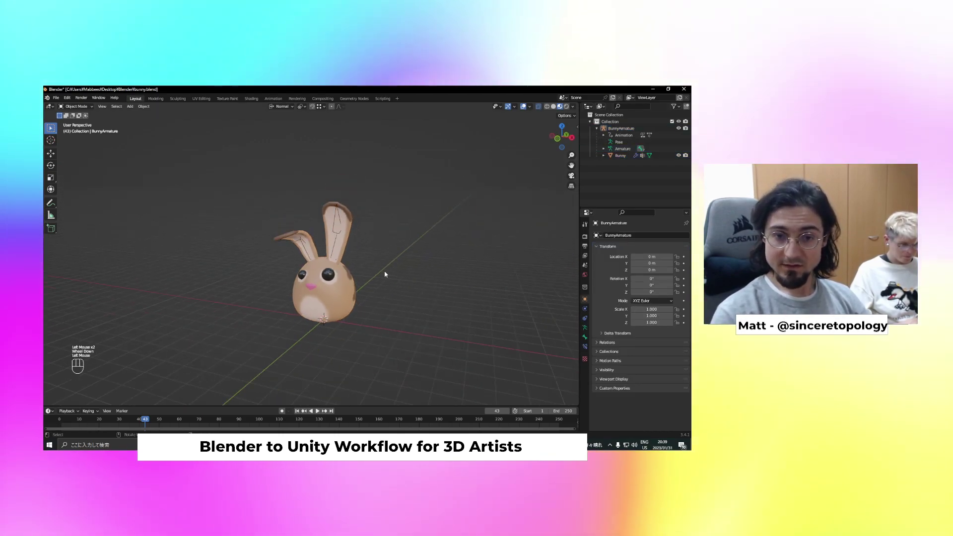
pyautogui.hotkey('shift', 'a')
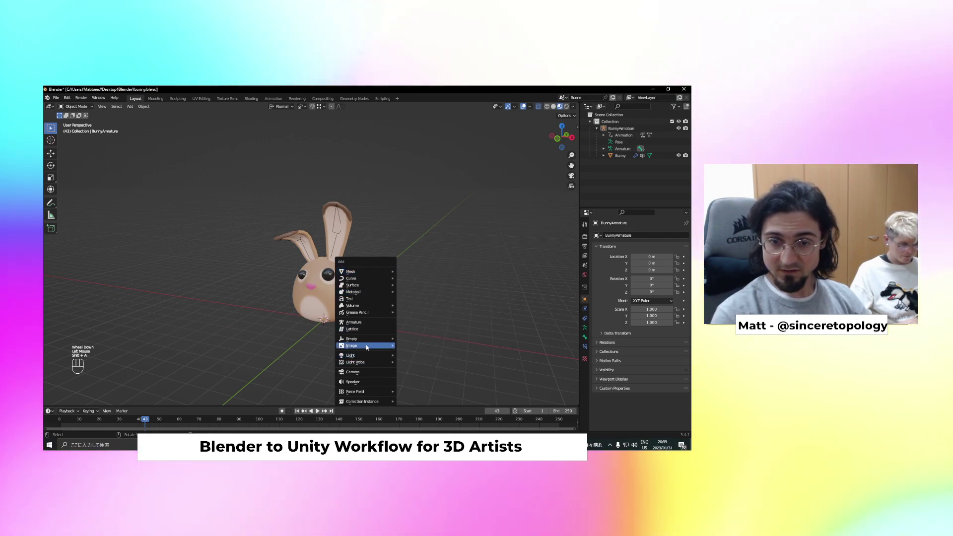
pyautogui.click(356, 323)
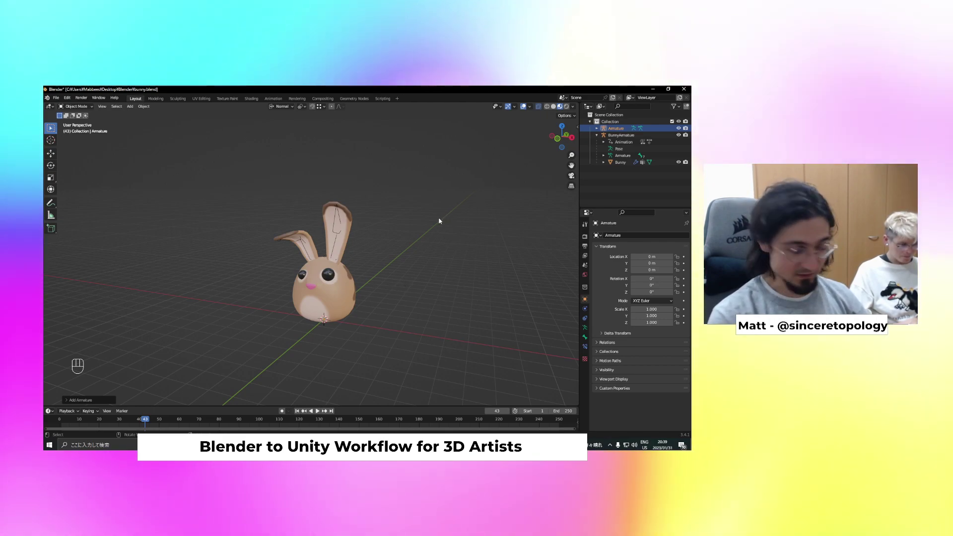
pyautogui.hotkey('ctrl', 'z')
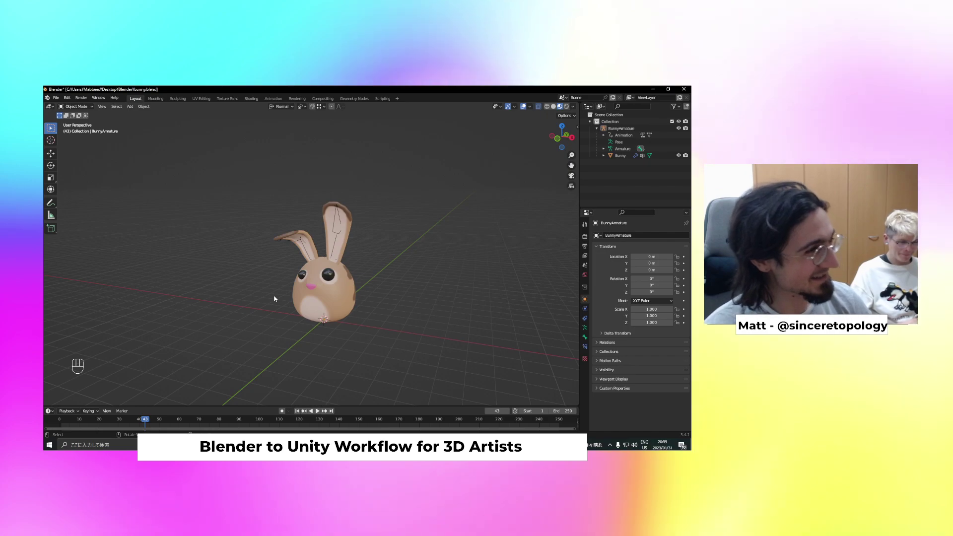
pyautogui.click(404, 292)
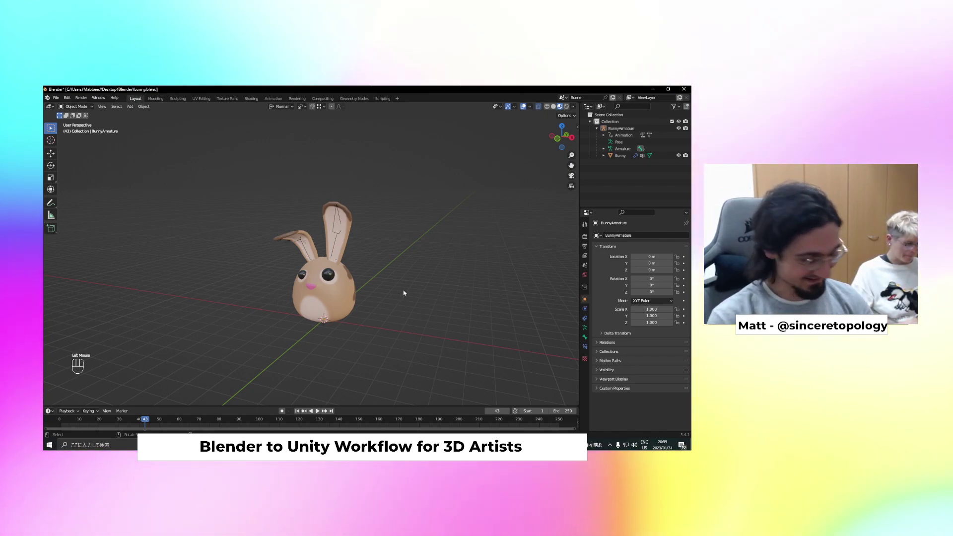
# Hide the bunny and its armature, and add a new single-bone armature at the world origin
pyautogui.press('a')
pyautogui.press('h')
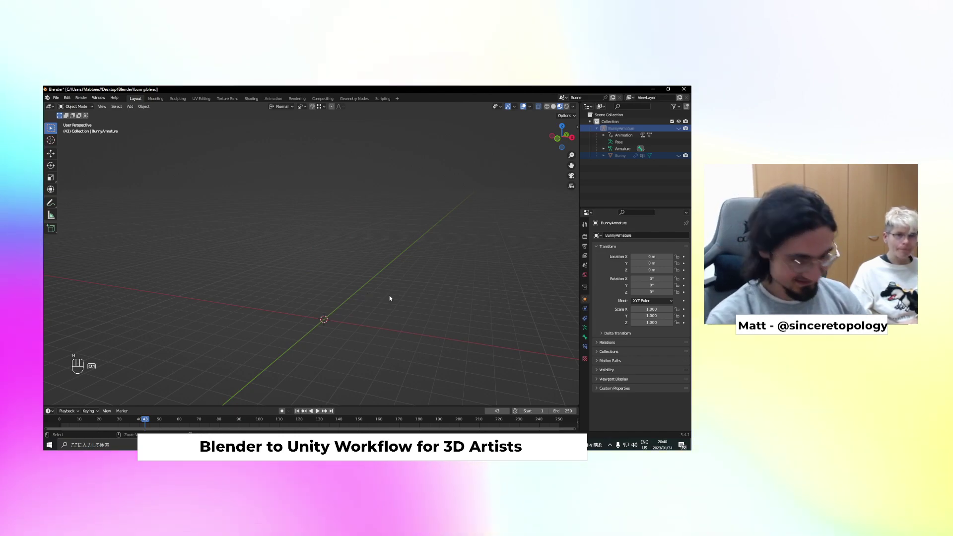
pyautogui.hotkey('ctrl', 'a')
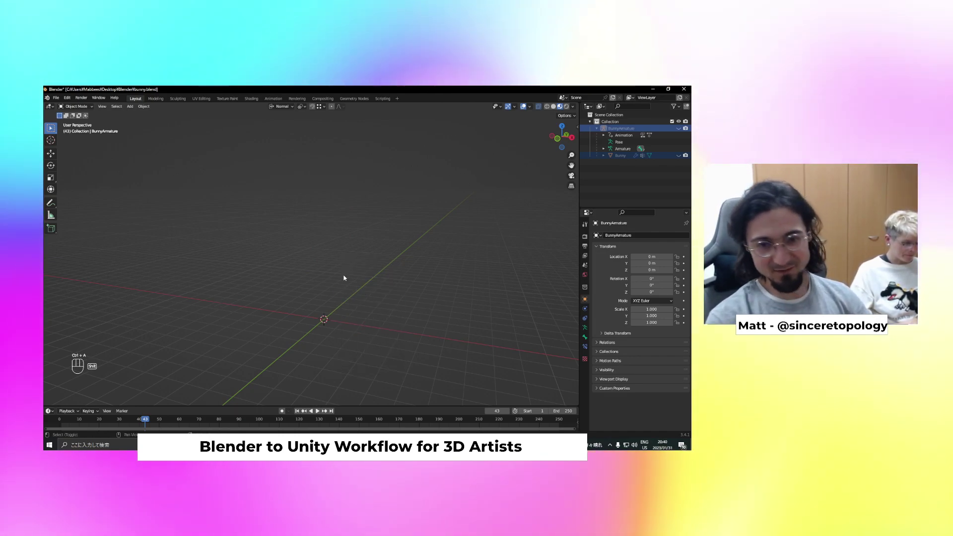
pyautogui.hotkey('shift', 'a')
pyautogui.click(344, 277)
pyautogui.scroll(3, 361, 332)
pyautogui.moveTo(362, 331)
pyautogui.keyDown('shift'); pyautogui.mouseDown(button='middle')
pyautogui.moveTo(368, 368)
pyautogui.moveTo(354, 334)
pyautogui.mouseUp(button='middle'); pyautogui.keyUp('shift')
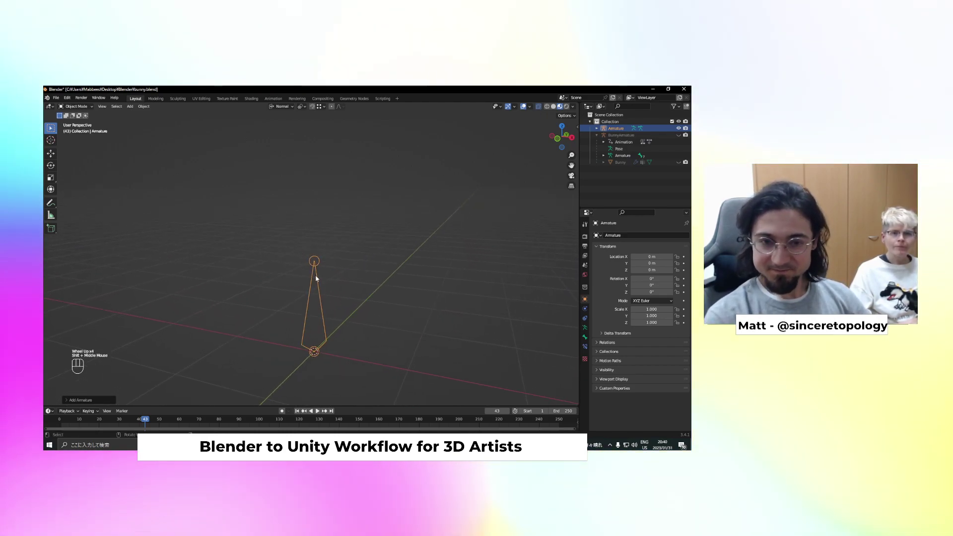
# In Edit Mode, extrude a second bone upward from the first bone's tip and branch two arm bones from its top
pyautogui.scroll(-1, 320, 275)
pyautogui.press('Tab')
pyautogui.press('Tab')
pyautogui.press('Tab')
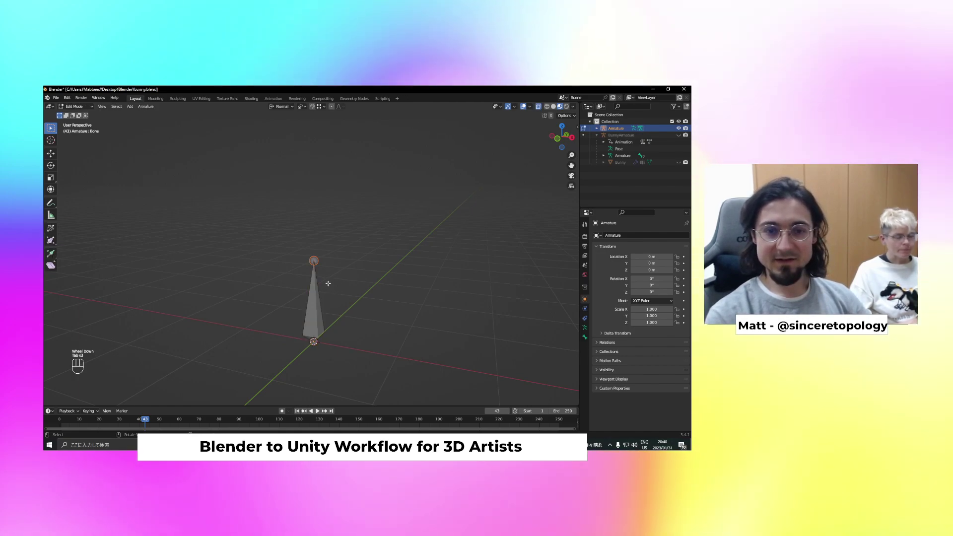
pyautogui.click(313, 261)
pyautogui.press('e')
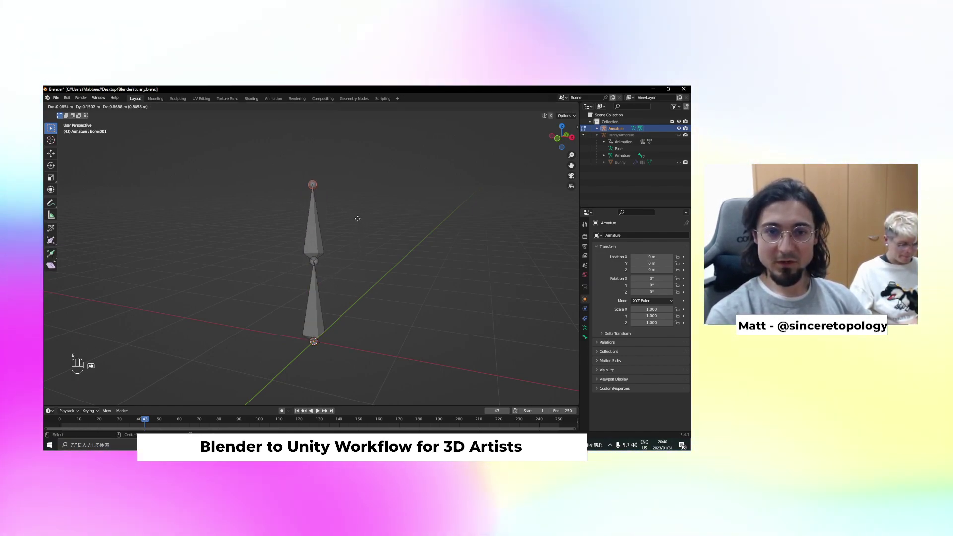
pyautogui.click(455, 237)
pyautogui.click(317, 177)
pyautogui.press('e')
pyautogui.click(194, 195)
pyautogui.scroll(-1, 323, 196)
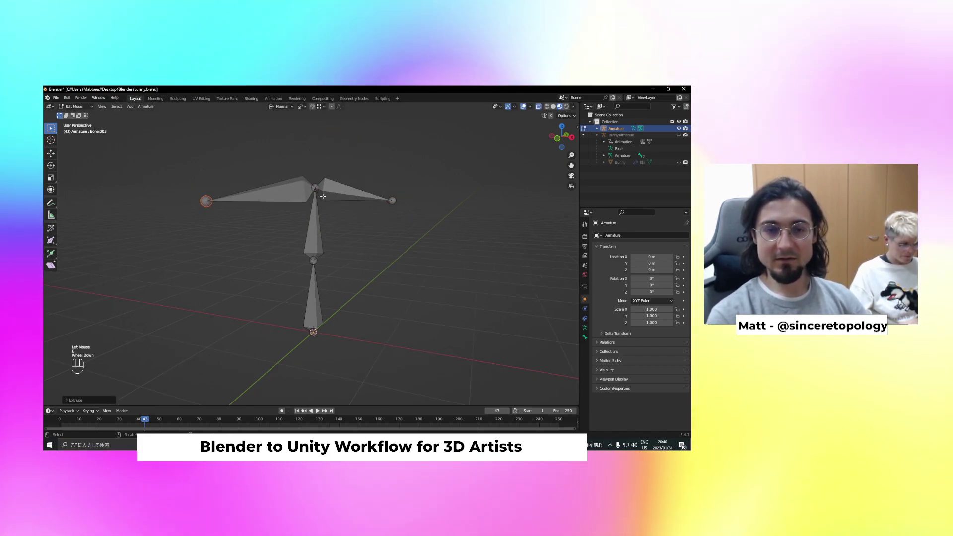
# Adjust the end of the last extruded arm bone and raise all bones about 1.13 m
pyautogui.scroll(-2, 323, 196)
pyautogui.press('g')
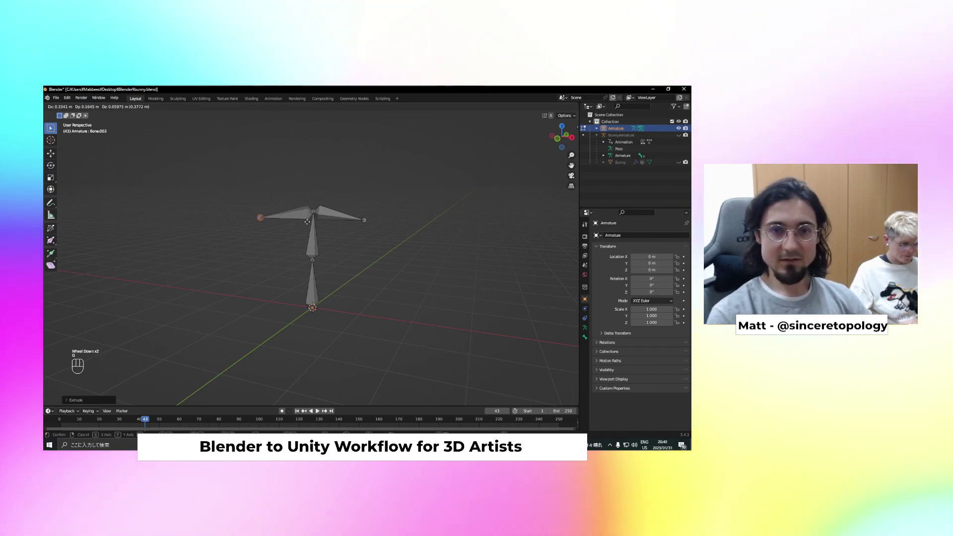
pyautogui.click(311, 222)
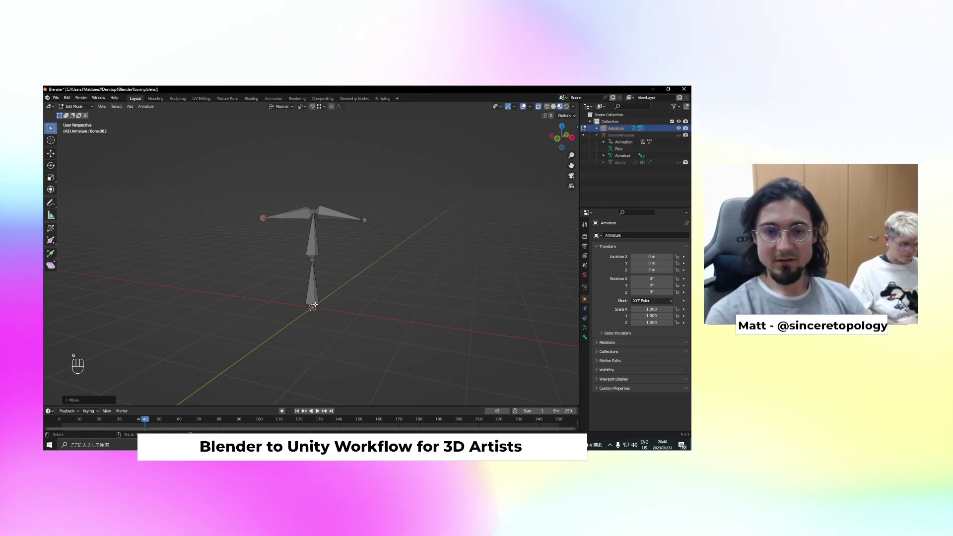
pyautogui.rightClick(321, 261)
pyautogui.press('a')
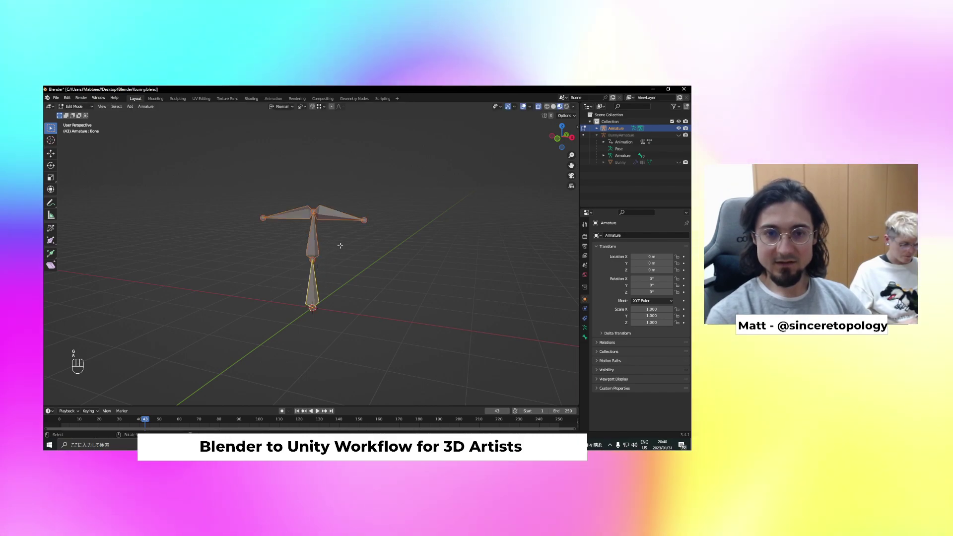
pyautogui.press('g')
pyautogui.rightClick(337, 242)
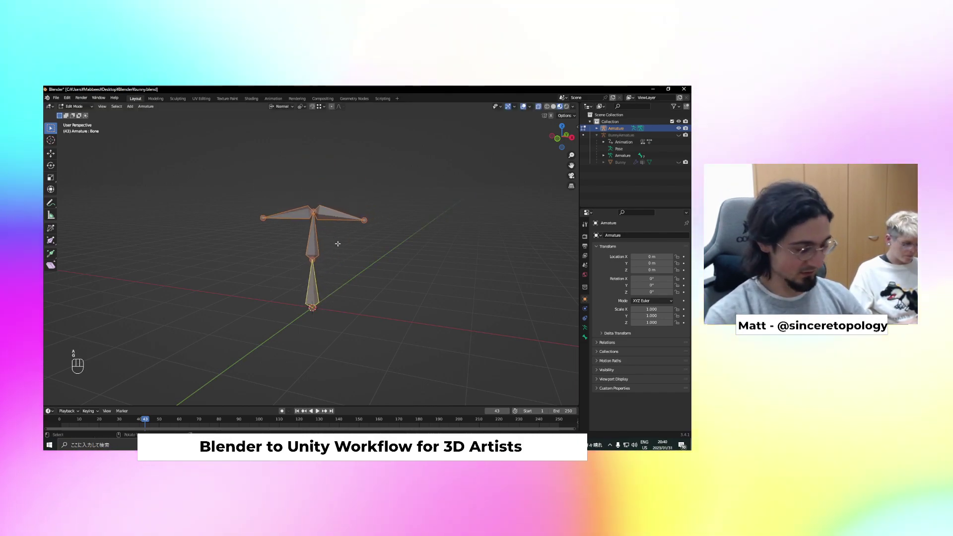
pyautogui.press('g')
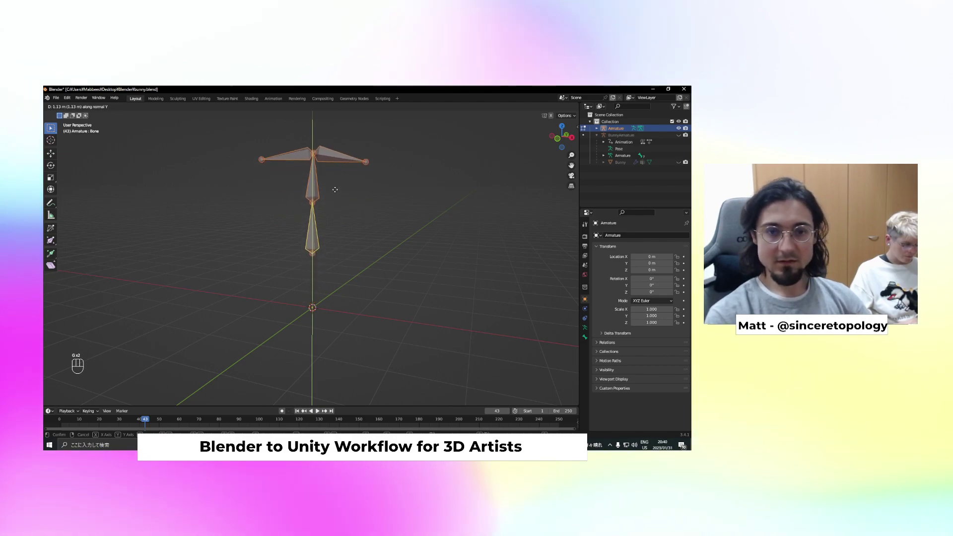
# Extrude two hip bones outward from the lowest joint and a downward leg bone from each
pyautogui.click(379, 301)
pyautogui.press('e')
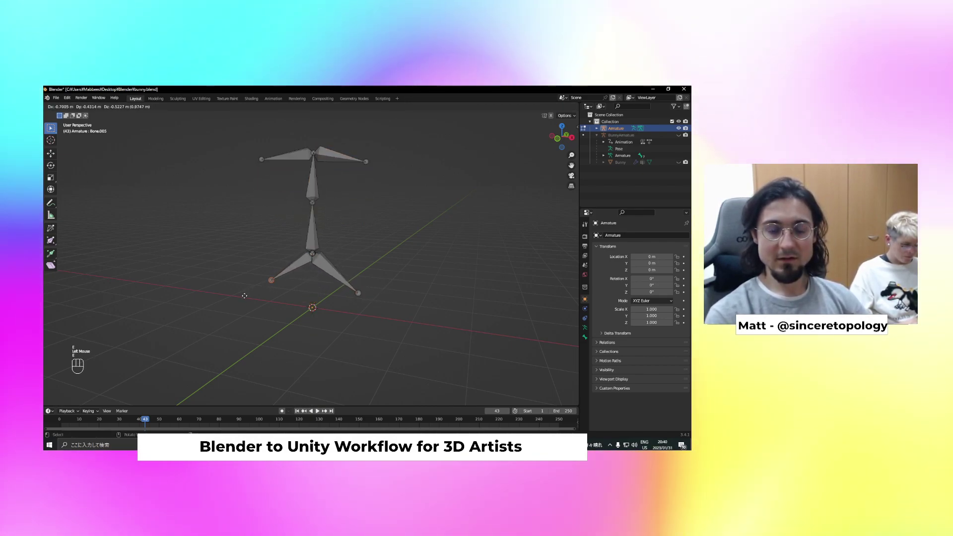
pyautogui.click(241, 298)
pyautogui.press('e')
pyautogui.click(237, 338)
pyautogui.click(356, 296)
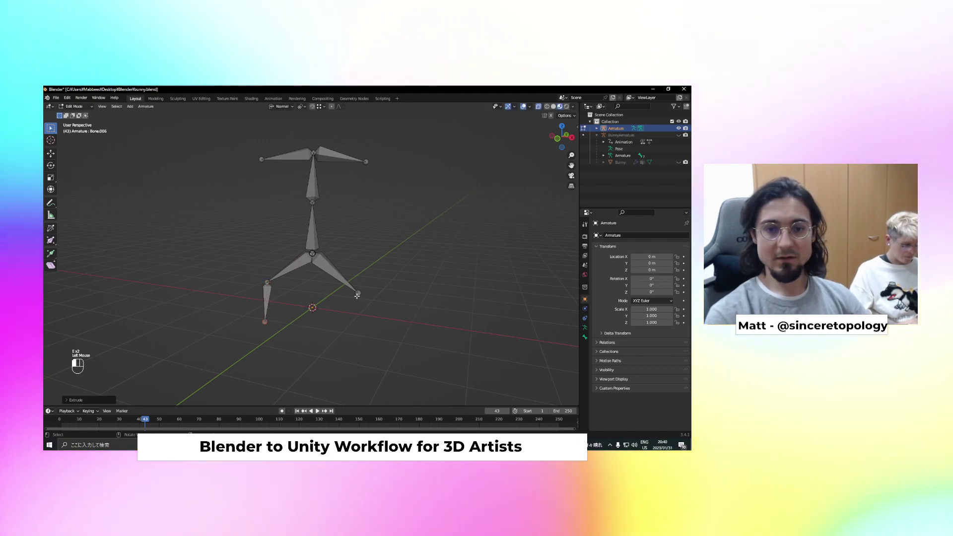
pyautogui.press('e')
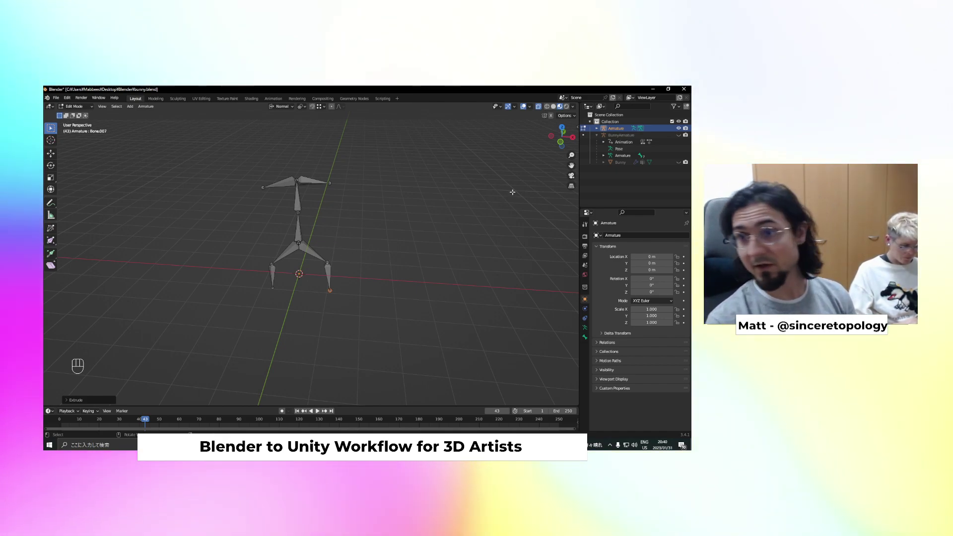
# Return to Object Mode and delete the demonstration armature
pyautogui.press('Tab')
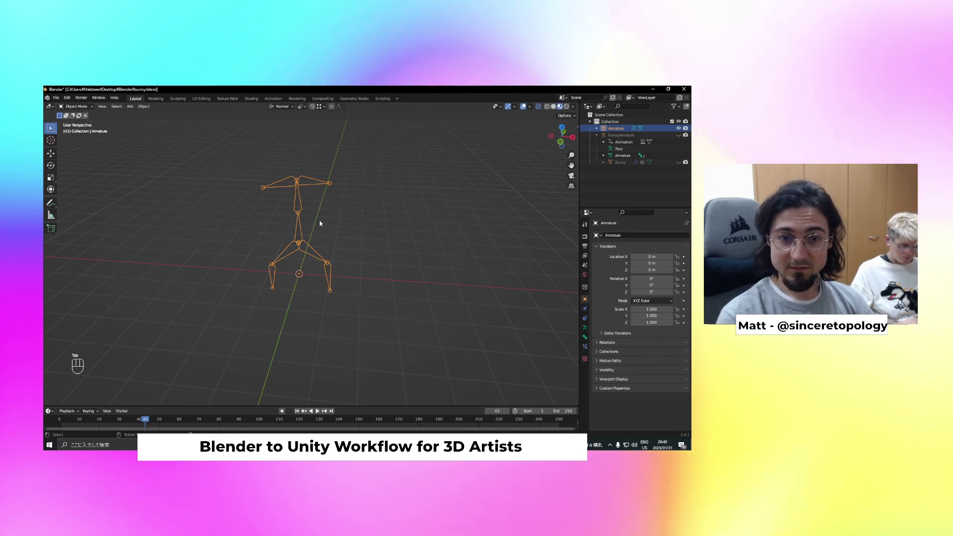
pyautogui.press('x')
pyautogui.click(310, 218)
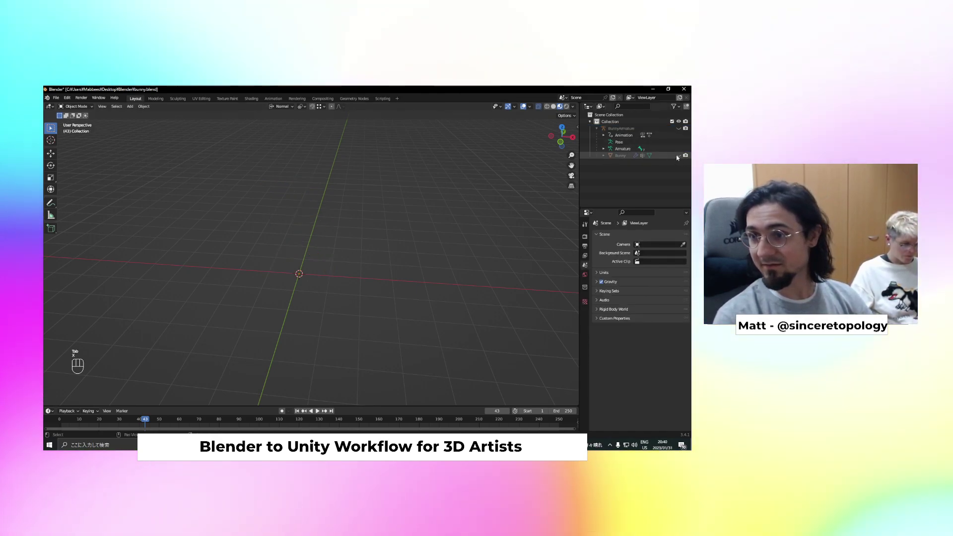
# Unhide the bunny and its armature, and show the selected bunny mesh in wireframe shading from the front
pyautogui.click(678, 155)
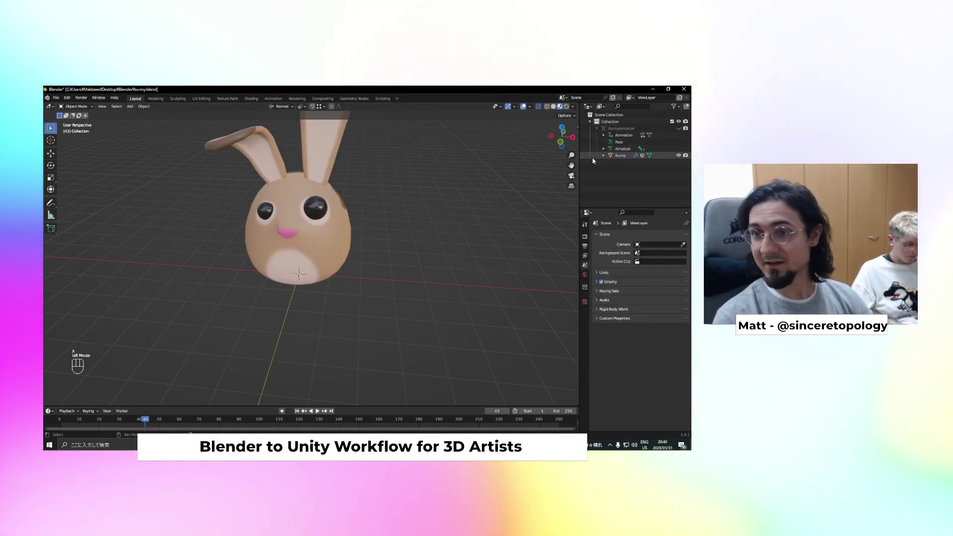
pyautogui.click(635, 155)
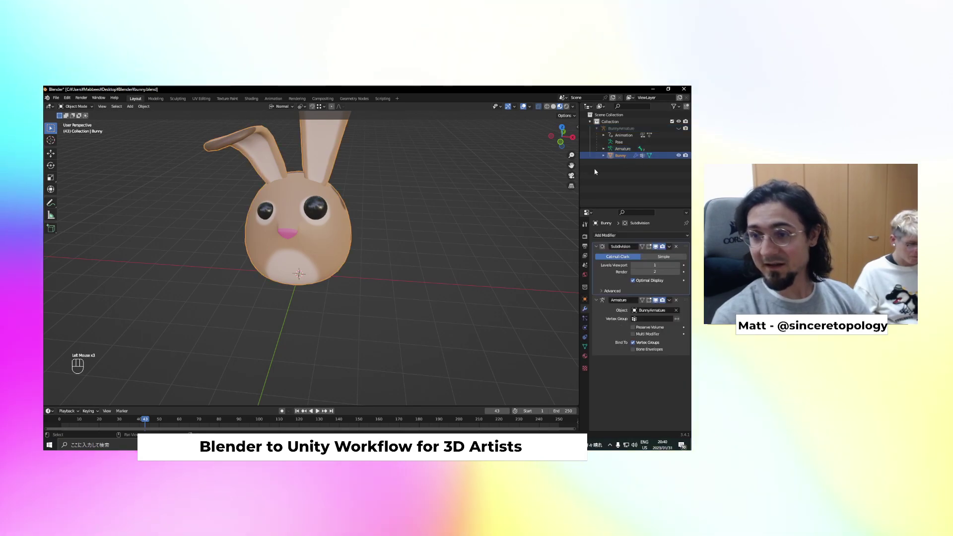
pyautogui.scroll(1, 518, 133)
pyautogui.click(546, 106)
pyautogui.moveTo(368, 204)
pyautogui.mouseDown(button='middle')
pyautogui.moveTo(407, 175)
pyautogui.moveTo(400, 202)
pyautogui.mouseUp(button='middle')
pyautogui.scroll(-2, 407, 175)
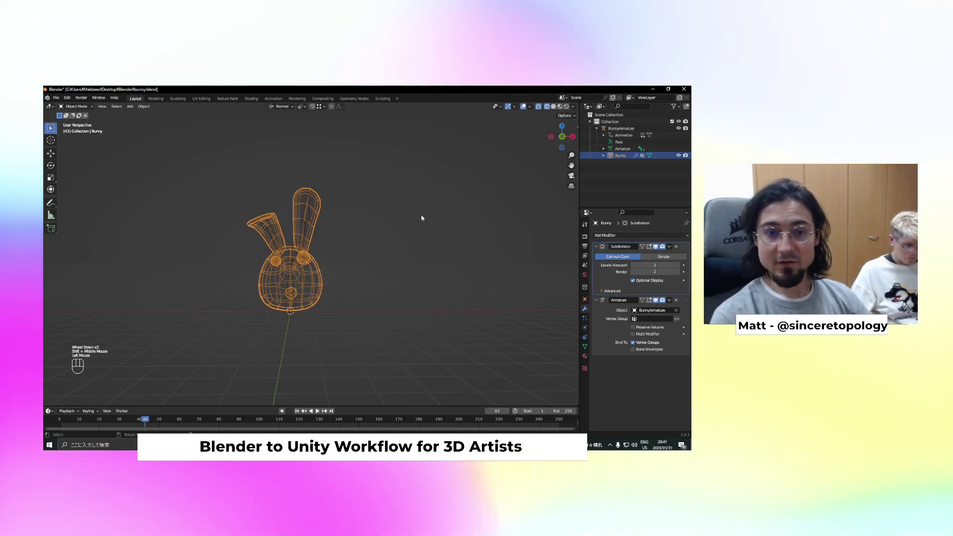
# Examine how the body and ear bones fit inside the wireframe bunny by selecting the armature and mesh in turn
pyautogui.scroll(2, 336, 251)
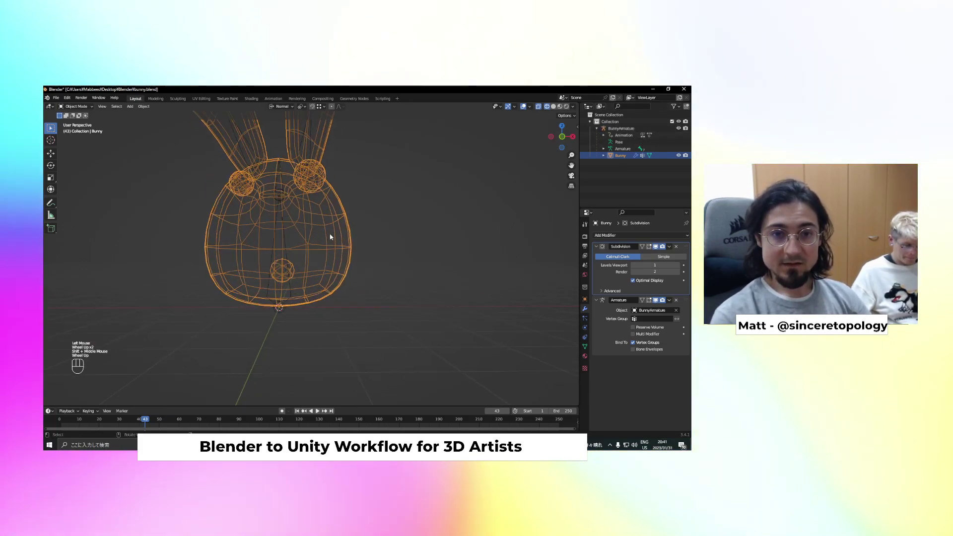
pyautogui.keyDown('shift'); pyautogui.moveTo(363, 210); pyautogui.dragTo(383, 264, button='middle'); pyautogui.keyUp('shift')
pyautogui.click(297, 259)
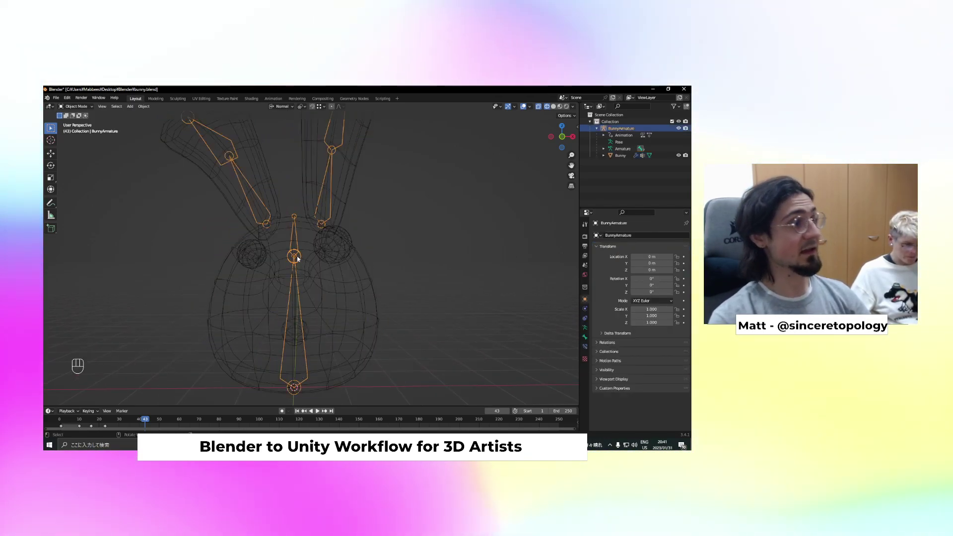
pyautogui.click(327, 203)
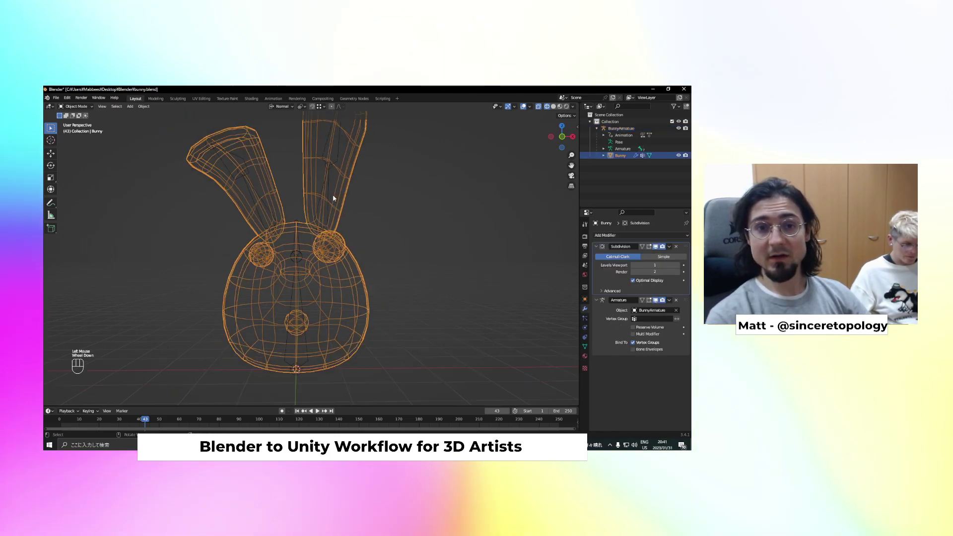
pyautogui.scroll(-1, 329, 196)
pyautogui.click(329, 188)
pyautogui.scroll(-1, 330, 169)
pyautogui.scroll(2, 327, 178)
pyautogui.scroll(-1, 324, 198)
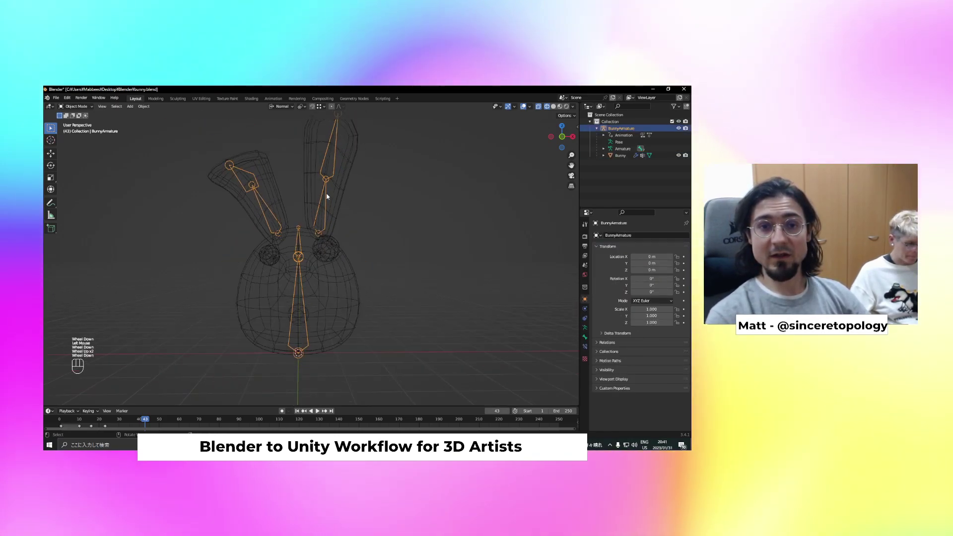
pyautogui.click(314, 333)
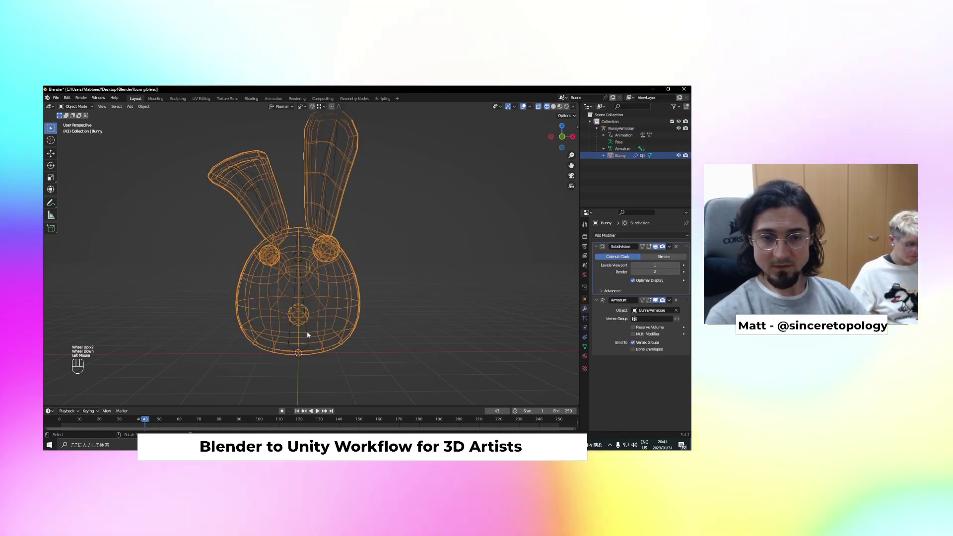
pyautogui.click(308, 339)
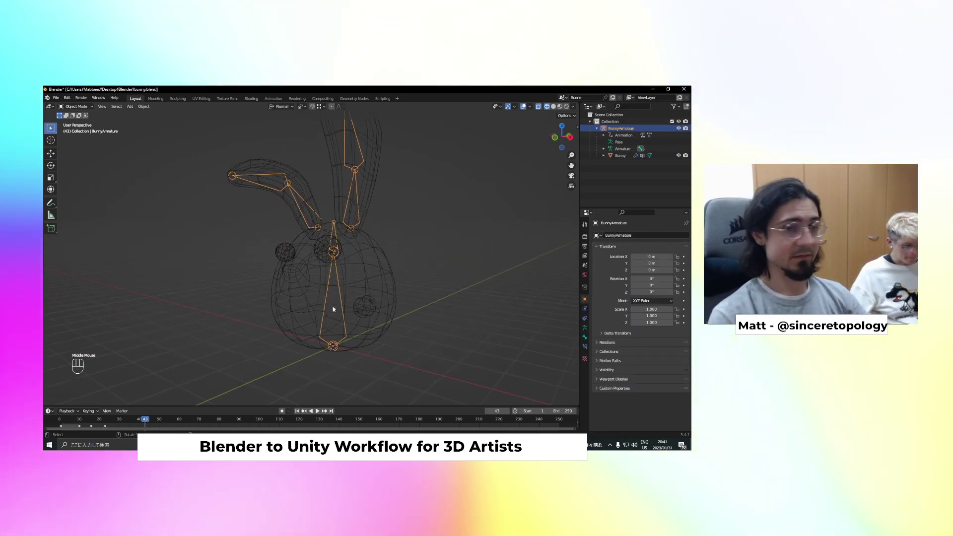
pyautogui.click(434, 212)
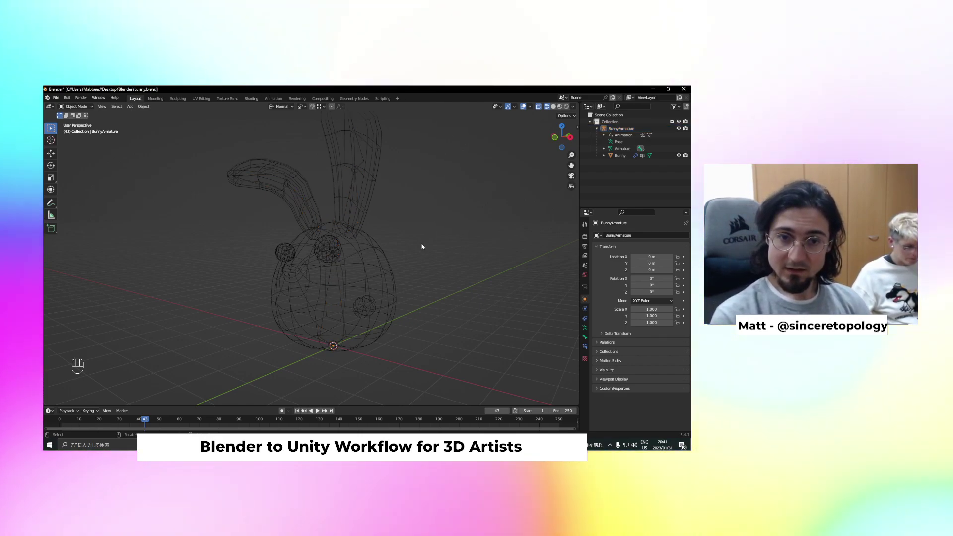
# Preview the bunny with its materials and return the viewport to solid shading
pyautogui.scroll(-2, 391, 227)
pyautogui.moveTo(391, 227); pyautogui.dragTo(418, 228, button='middle')
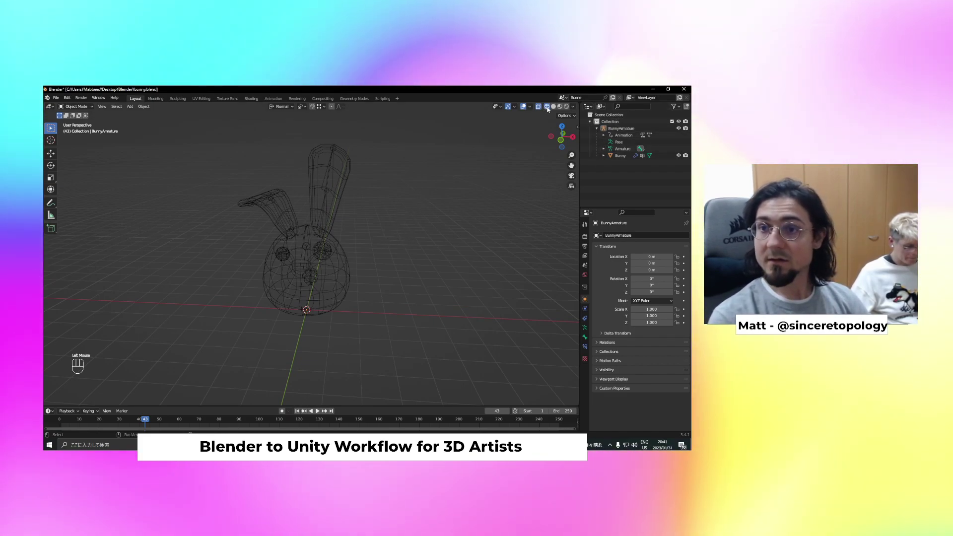
pyautogui.click(554, 106)
pyautogui.click(560, 106)
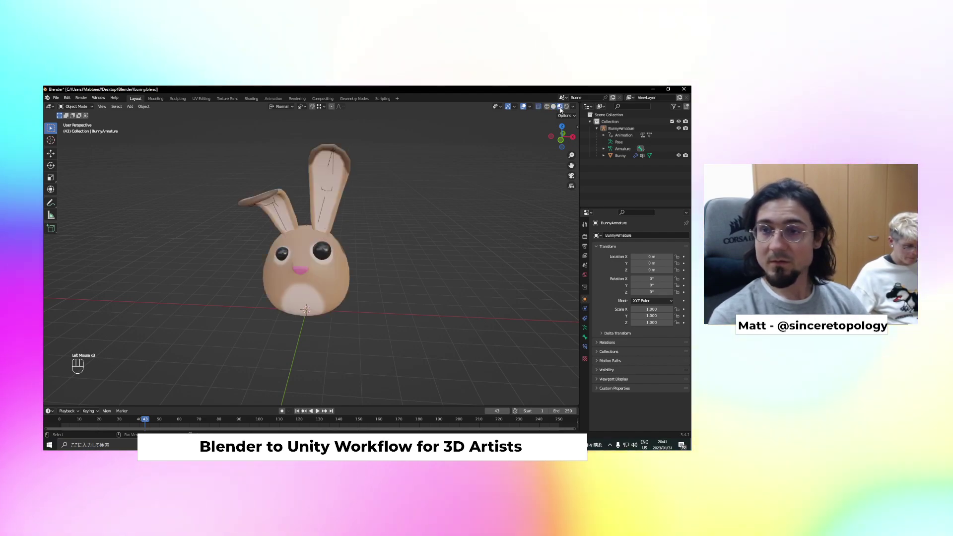
pyautogui.click(554, 106)
pyautogui.moveTo(408, 219); pyautogui.dragTo(361, 220, button='middle')
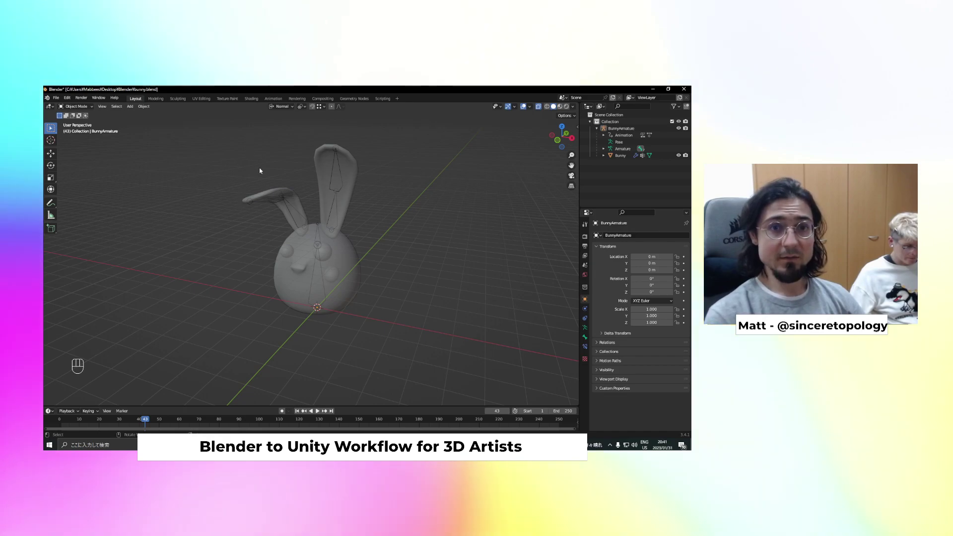
# Select the bunny's armature together with its mesh and enter Weight Paint mode with the mesh active
pyautogui.click(319, 267)
pyautogui.click(386, 213)
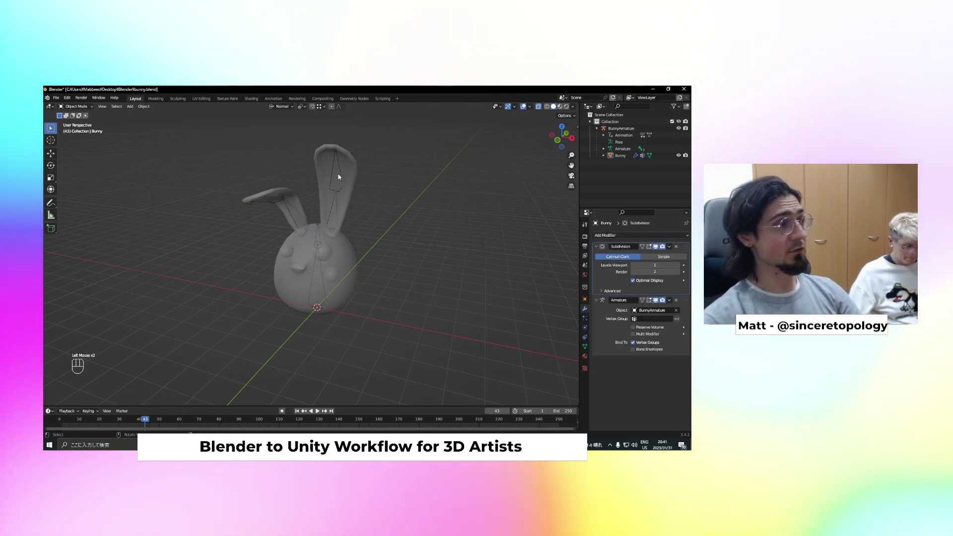
pyautogui.click(343, 183)
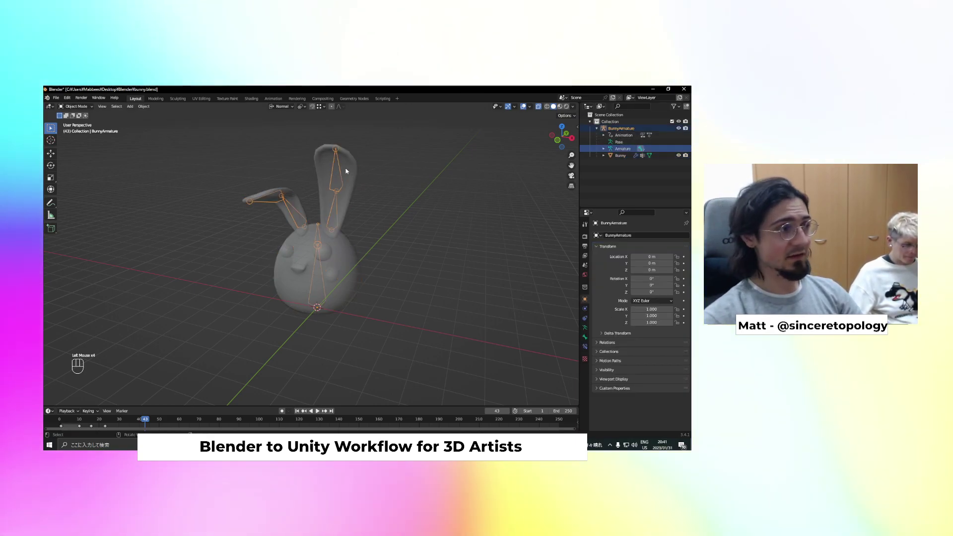
pyautogui.keyDown('shift'); pyautogui.click(357, 164); pyautogui.keyUp('shift')
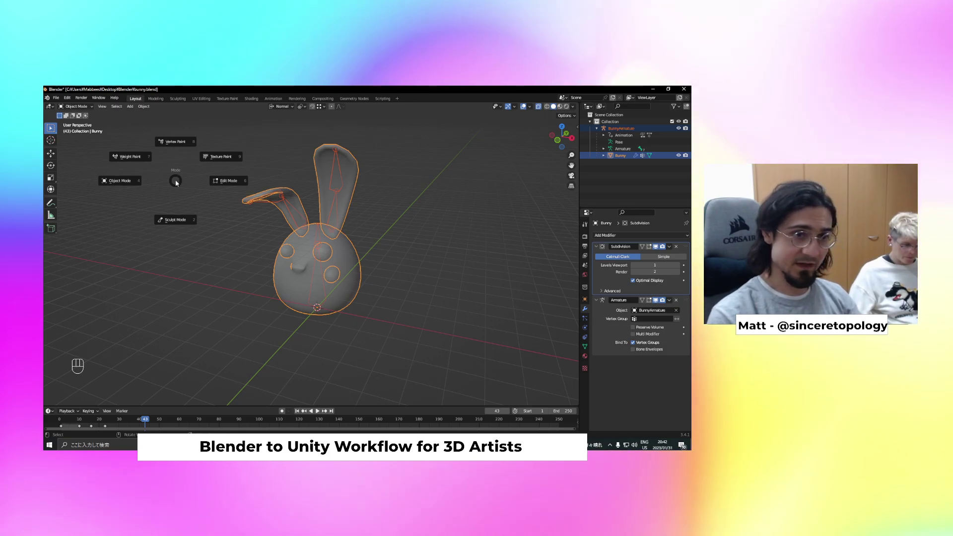
pyautogui.click(165, 174)
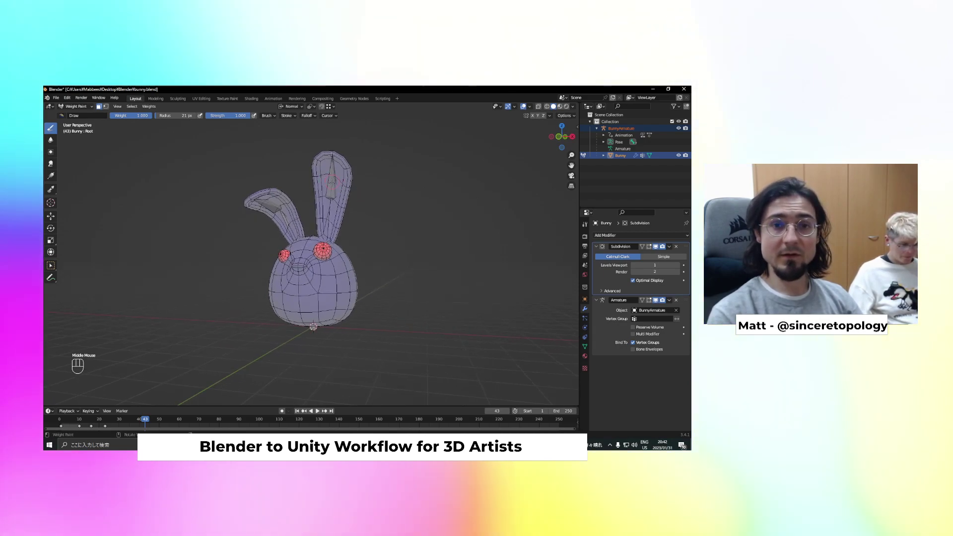
# Turn off the face paint mask and select the upright ear's top bone to display its vertex weights
pyautogui.keyDown('ctrl'); pyautogui.moveTo(333, 177); pyautogui.dragTo(339, 194); pyautogui.keyUp('ctrl')
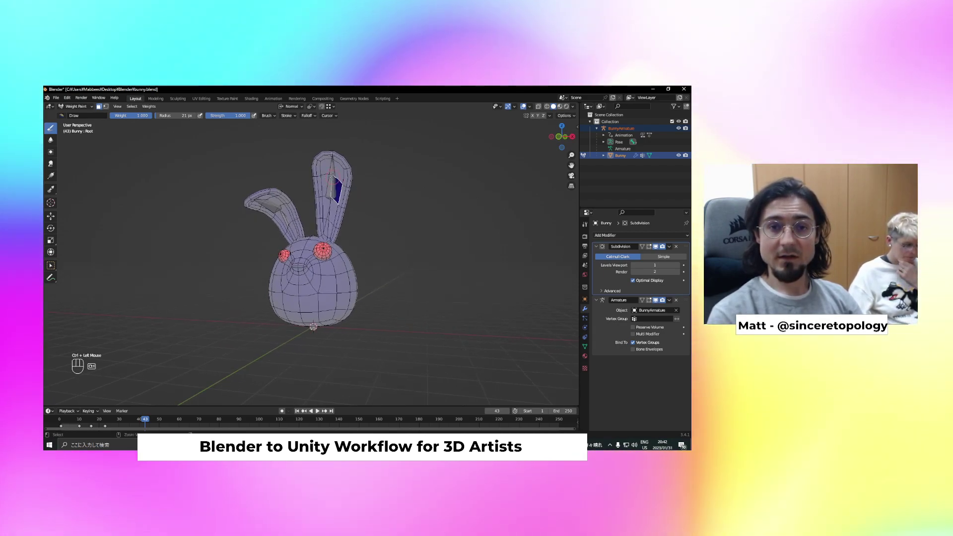
pyautogui.click(99, 106)
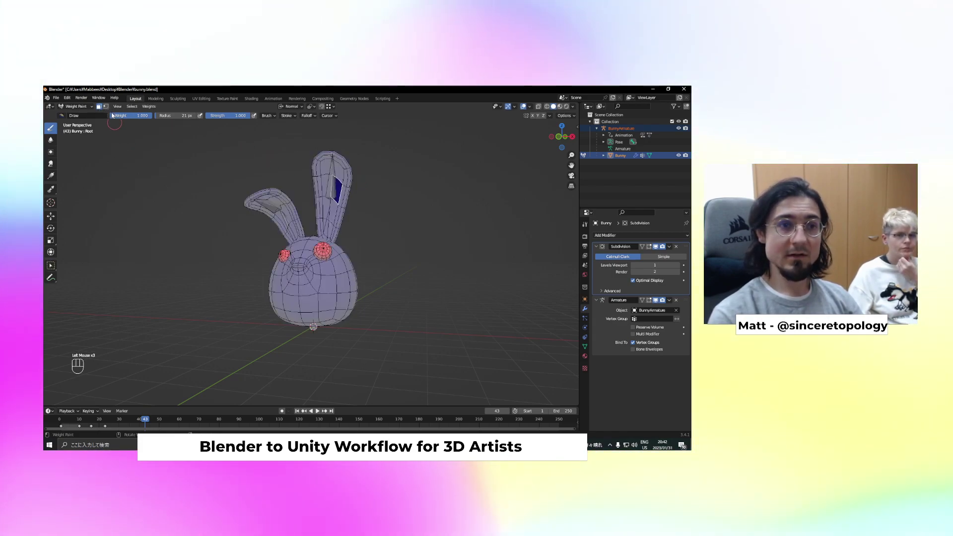
pyautogui.keyDown('ctrl'); pyautogui.click(332, 185); pyautogui.keyUp('ctrl')
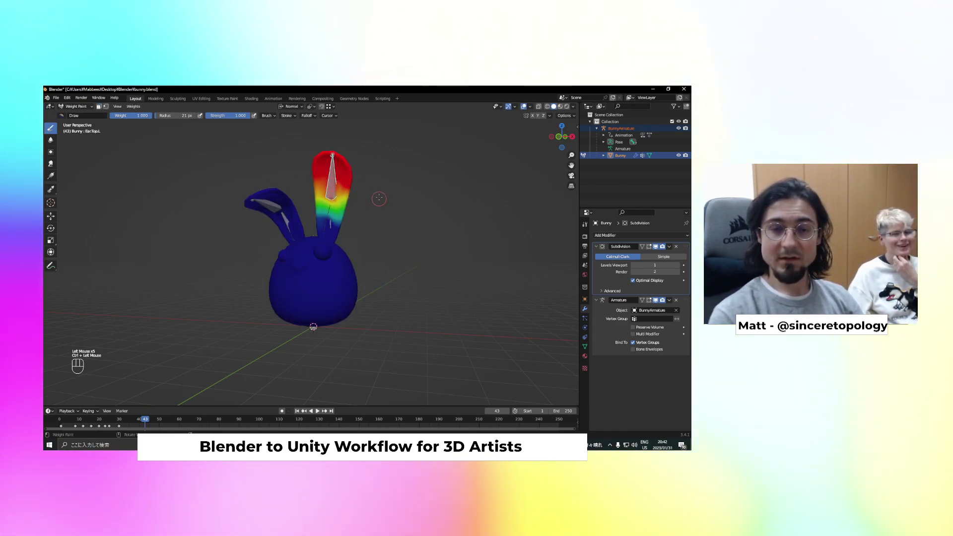
# Try rotating the upright ear's top bone and check the bunny mesh in Edit Mode
pyautogui.moveTo(332, 185); pyautogui.dragTo(359, 217, button='middle')
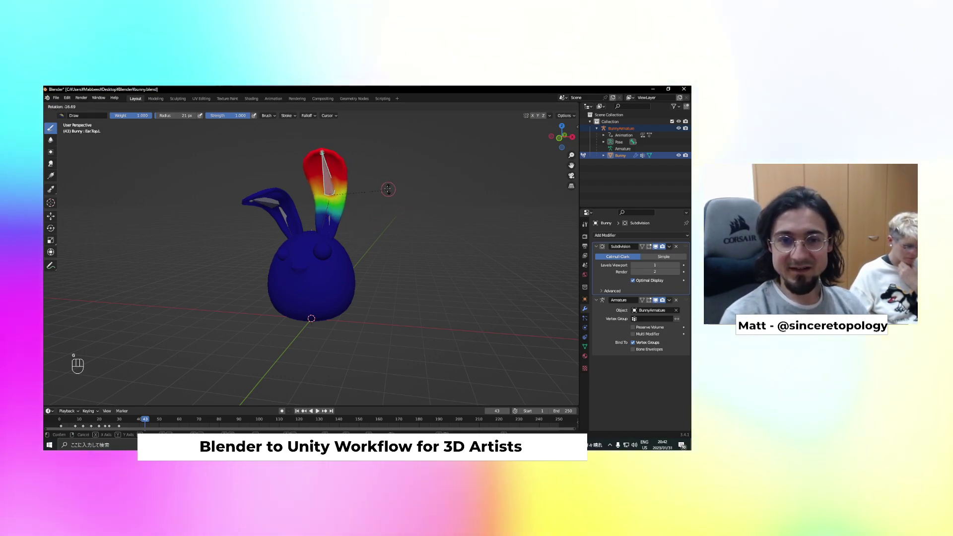
pyautogui.press('r')
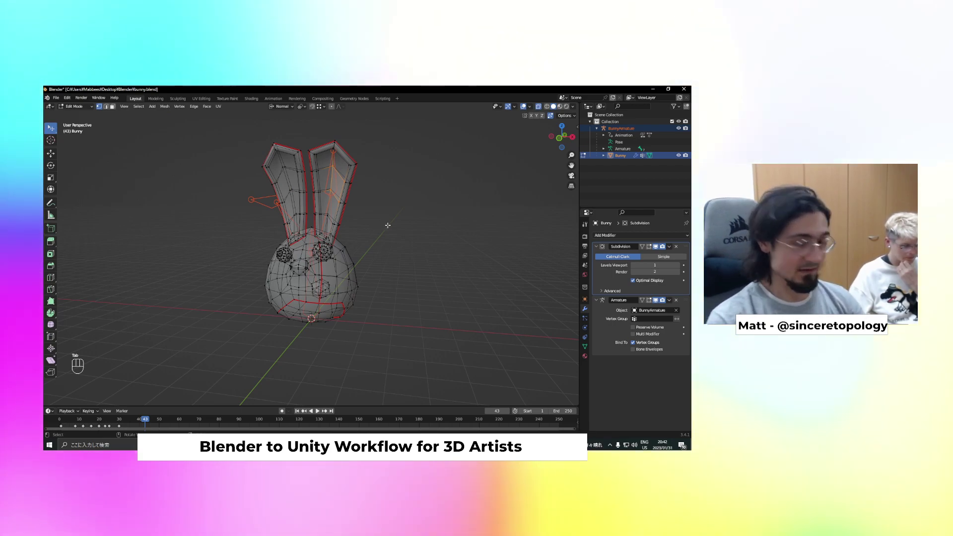
pyautogui.press('Tab')
pyautogui.click(312, 318)
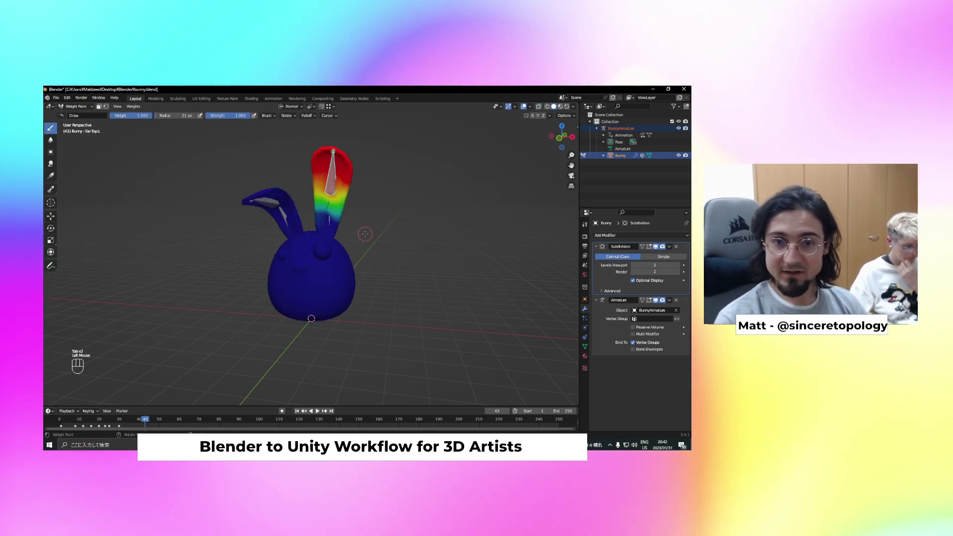
# Select the bent ear's top bone to display its weight distribution
pyautogui.moveTo(365, 233); pyautogui.dragTo(308, 204, button='middle')
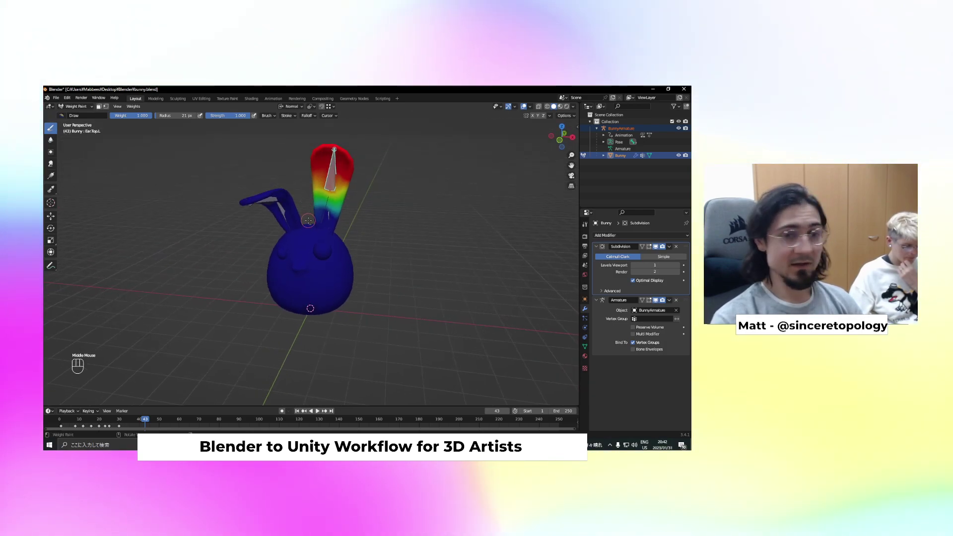
pyautogui.keyDown('shift'); pyautogui.click(251, 172); pyautogui.keyUp('shift')
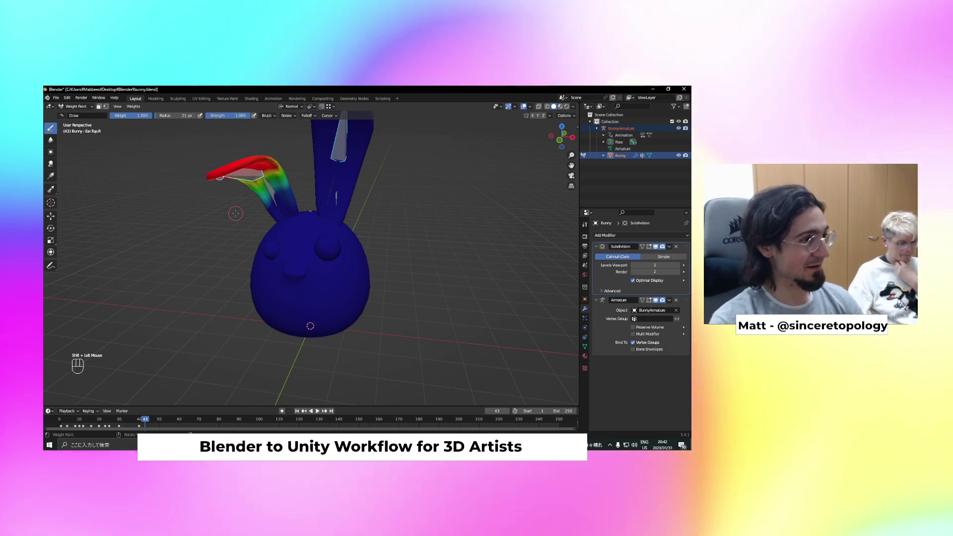
pyautogui.scroll(-2, 235, 213)
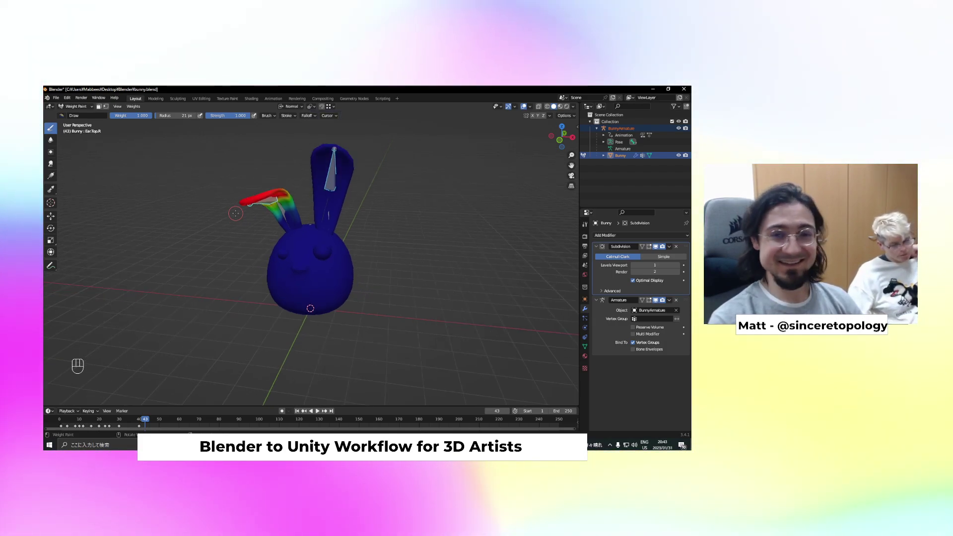
# Set the brush weight to 0 and paint away the top bone's influence at the tip of the bent ear
pyautogui.moveTo(277, 221); pyautogui.dragTo(274, 205, button='middle')
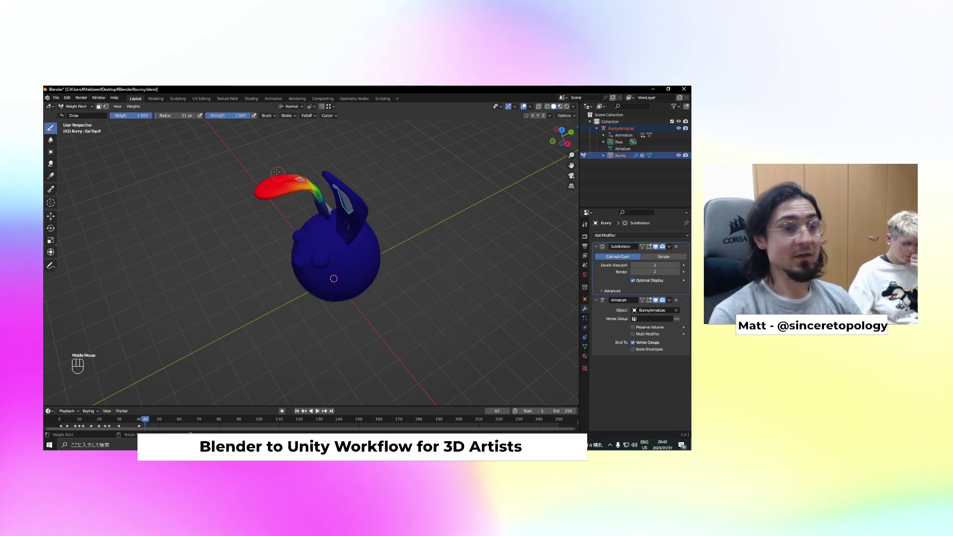
pyautogui.moveTo(275, 202); pyautogui.dragTo(278, 173, button='middle')
pyautogui.moveTo(142, 115); pyautogui.dragTo(113, 116)
pyautogui.moveTo(253, 191)
pyautogui.mouseDown()
pyautogui.moveTo(263, 192)
pyautogui.moveTo(256, 200)
pyautogui.mouseUp()
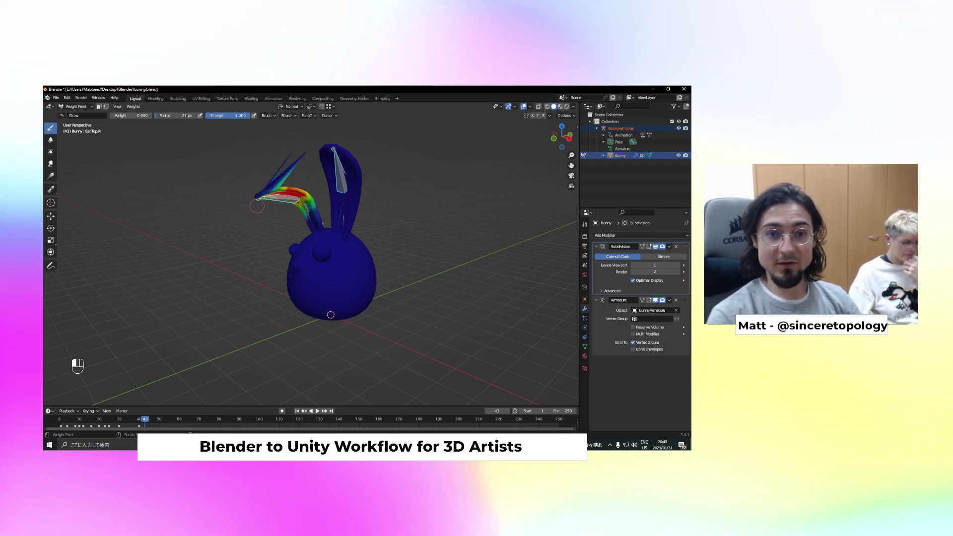
pyautogui.moveTo(275, 183)
pyautogui.mouseDown(button='middle')
pyautogui.moveTo(289, 195)
pyautogui.moveTo(281, 168)
pyautogui.mouseUp(button='middle')
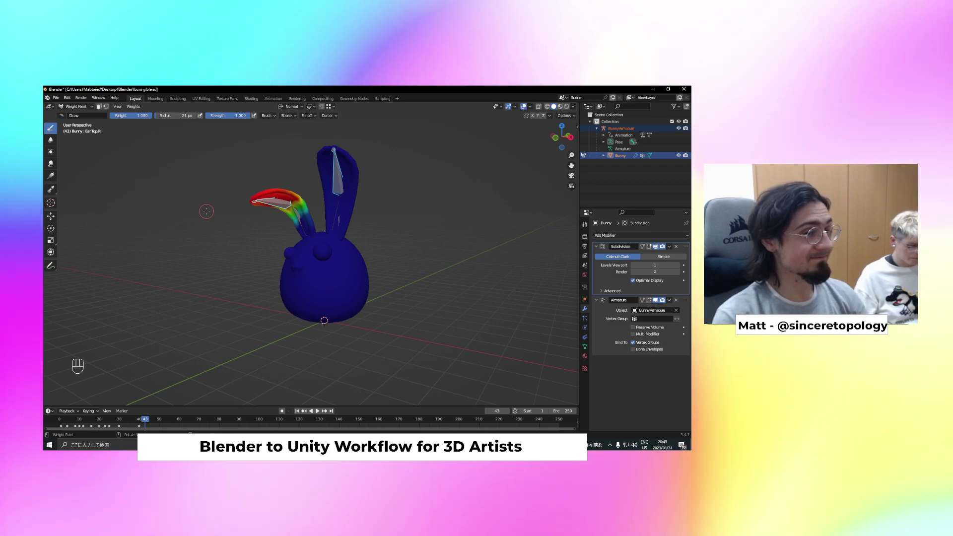
# Return the bunny to Object Mode and switch to the Animation workspace
pyautogui.moveTo(207, 211); pyautogui.dragTo(219, 224, button='middle')
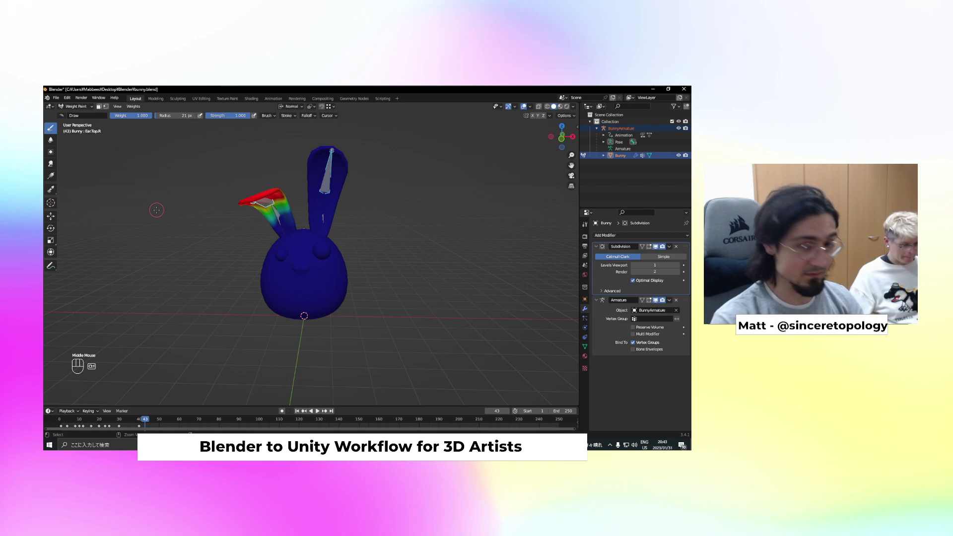
pyautogui.click(122, 211)
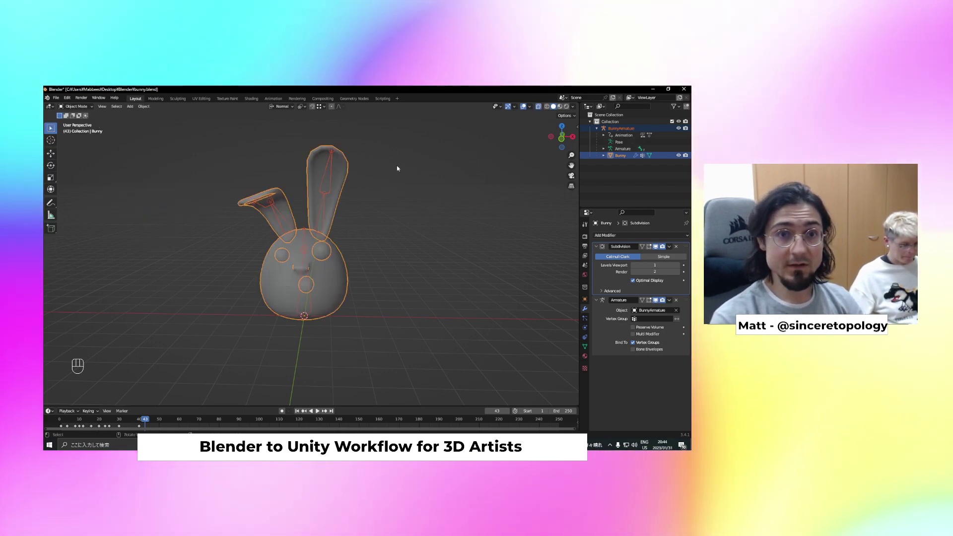
pyautogui.click(273, 99)
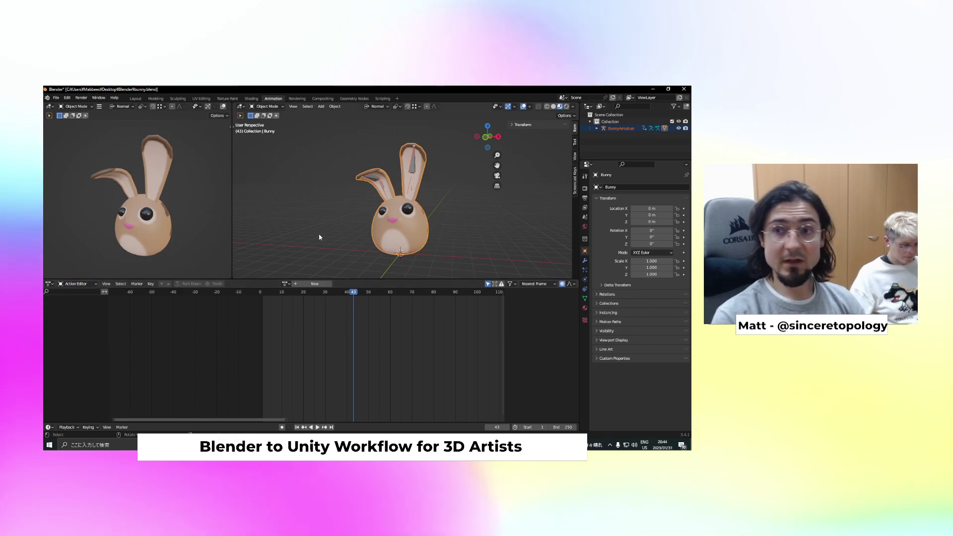
# Select the bunny's armature and choose its Hop action in the Action Editor
pyautogui.click(412, 166)
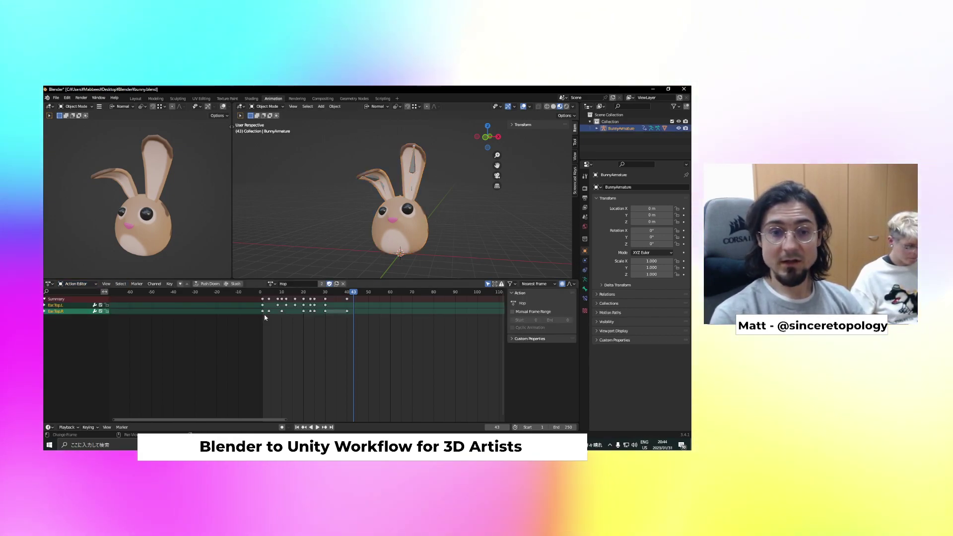
pyautogui.click(271, 283)
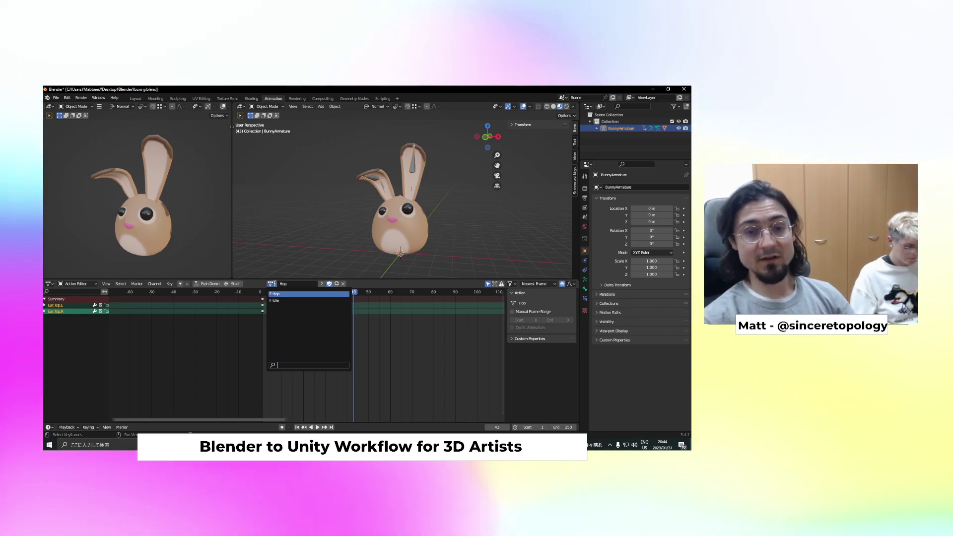
pyautogui.click(277, 294)
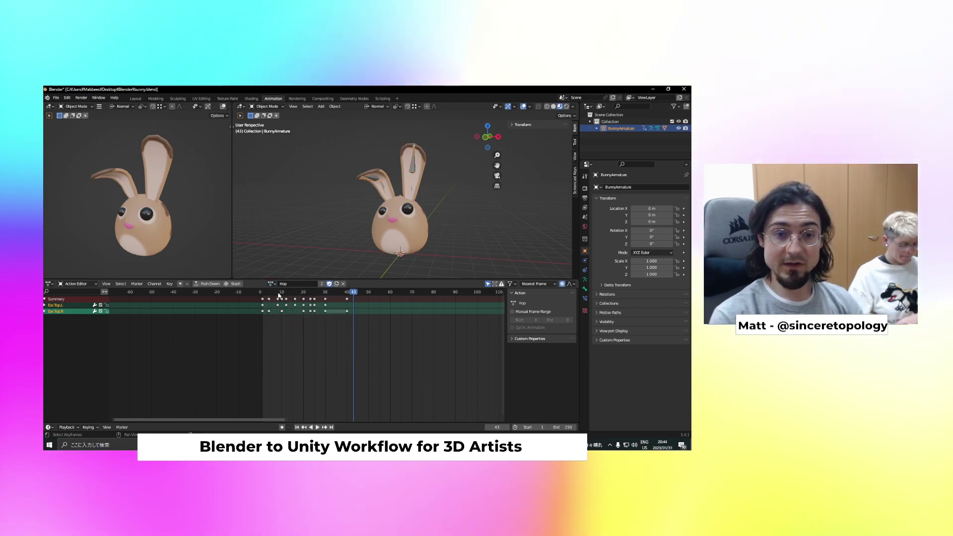
# Play the Hop action, return to the first frame and set the timeline's end frame to 40
pyautogui.press('space')
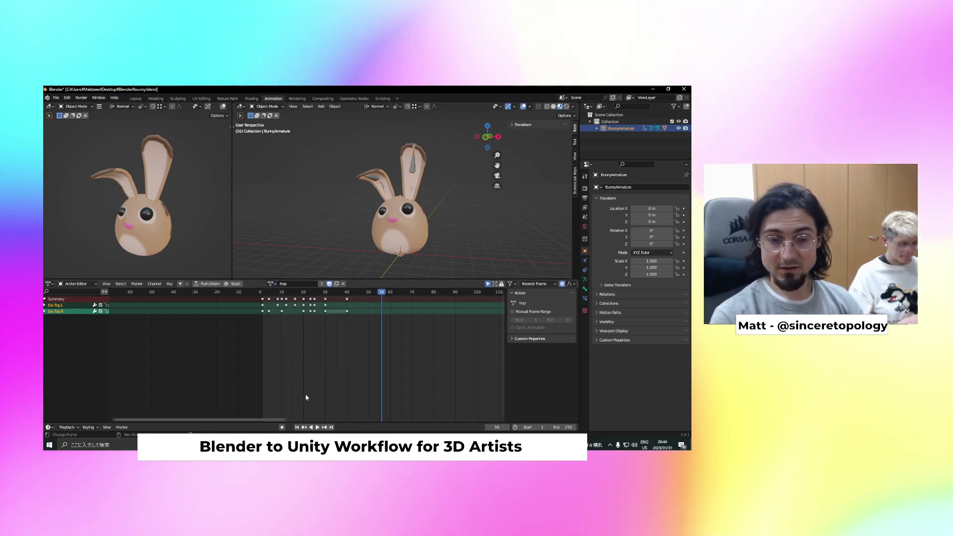
pyautogui.click(297, 427)
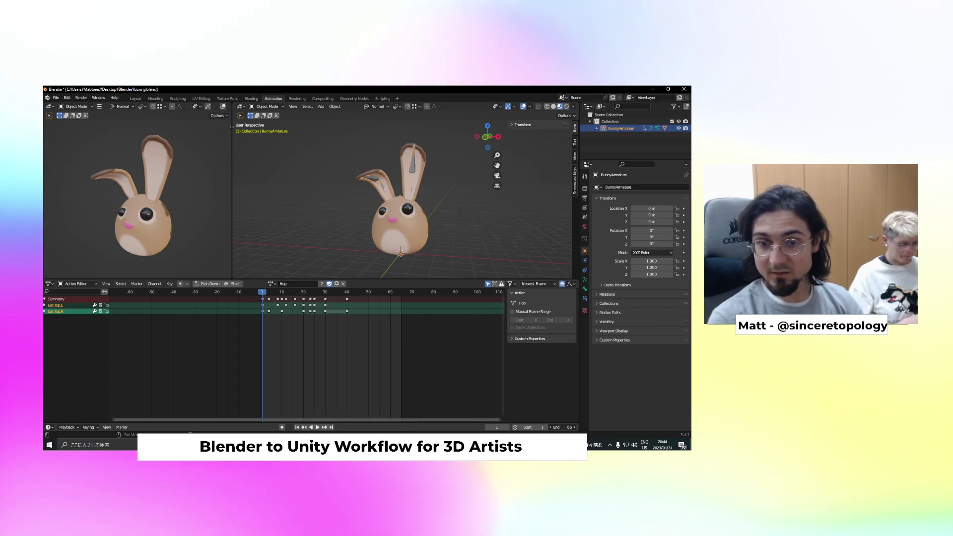
pyautogui.moveTo(562, 427); pyautogui.dragTo(558, 427)
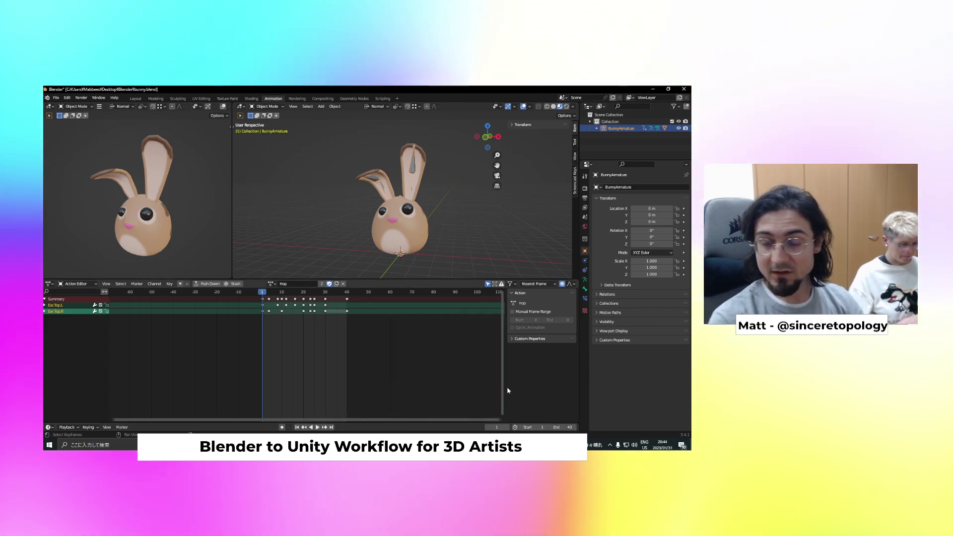
# Play the Hop action, switch the armature to the Idle action and play it
pyautogui.press('space')
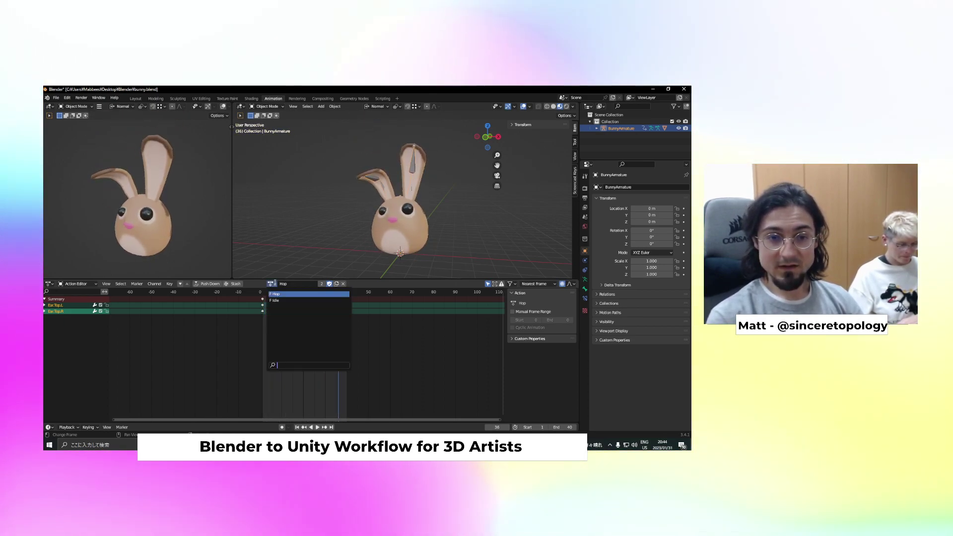
pyautogui.click(276, 301)
pyautogui.press('space')
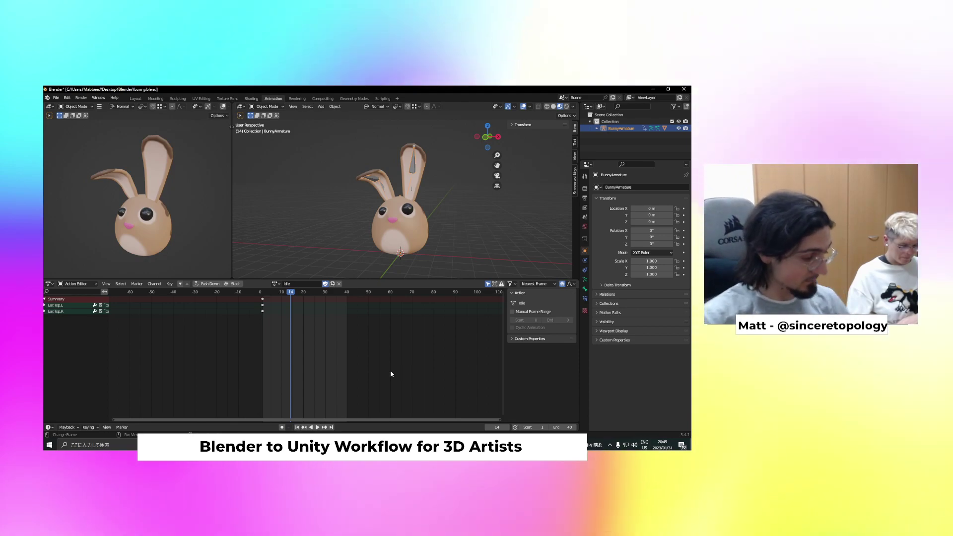
# Switch the armature back to the Hop action and return the playhead to the first frame
pyautogui.click(449, 229)
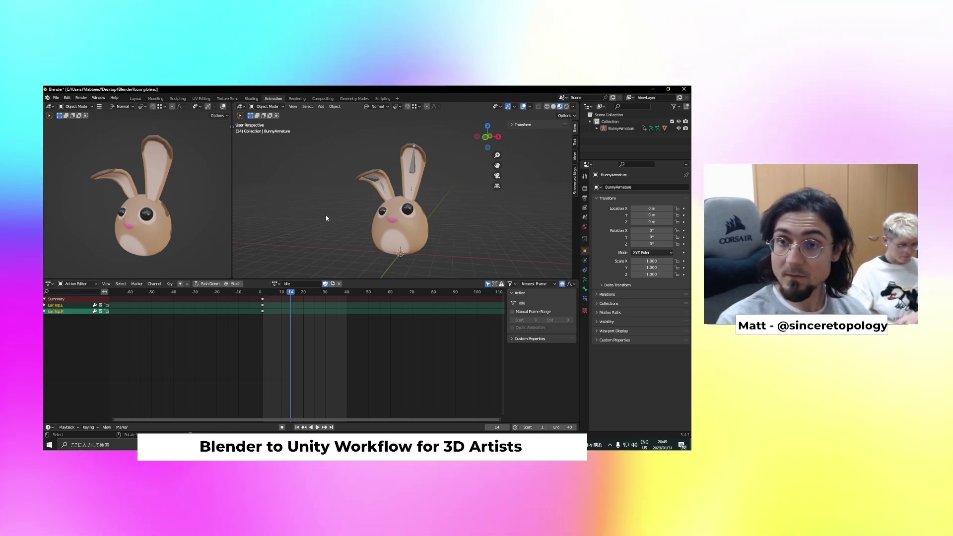
pyautogui.moveTo(326, 218); pyautogui.dragTo(322, 215, button='middle')
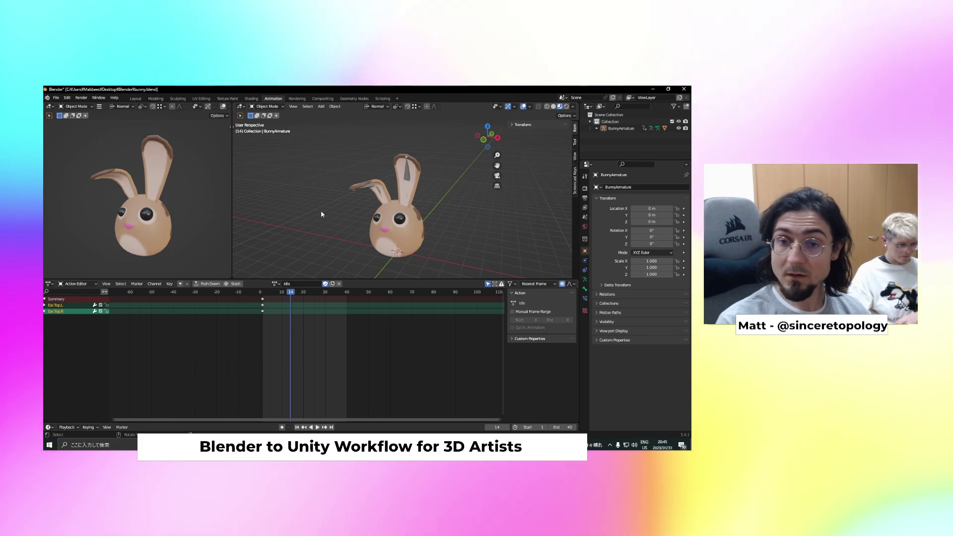
pyautogui.click(284, 295)
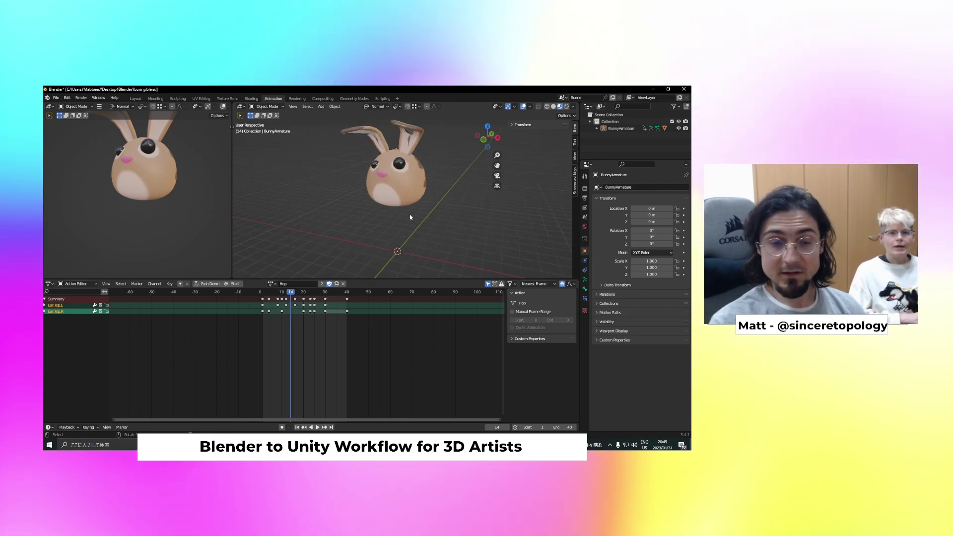
pyautogui.click(297, 427)
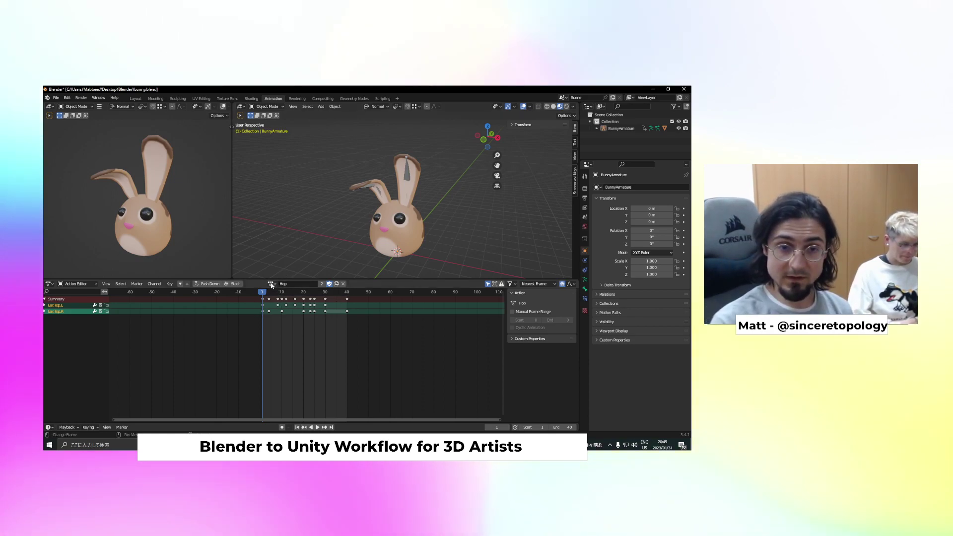
# Duplicate the armature's Idle action and name the copy hop2
pyautogui.click(271, 286)
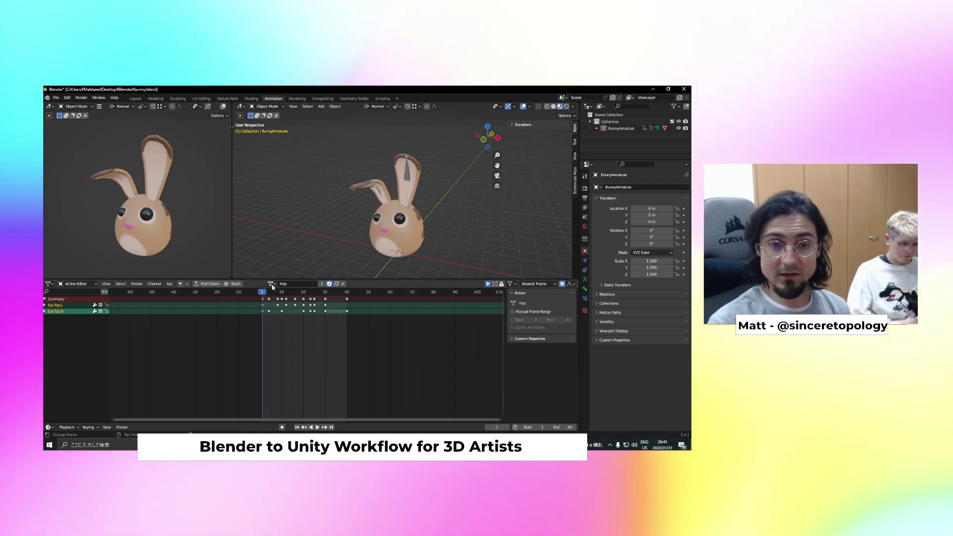
pyautogui.click(271, 283)
pyautogui.click(266, 299)
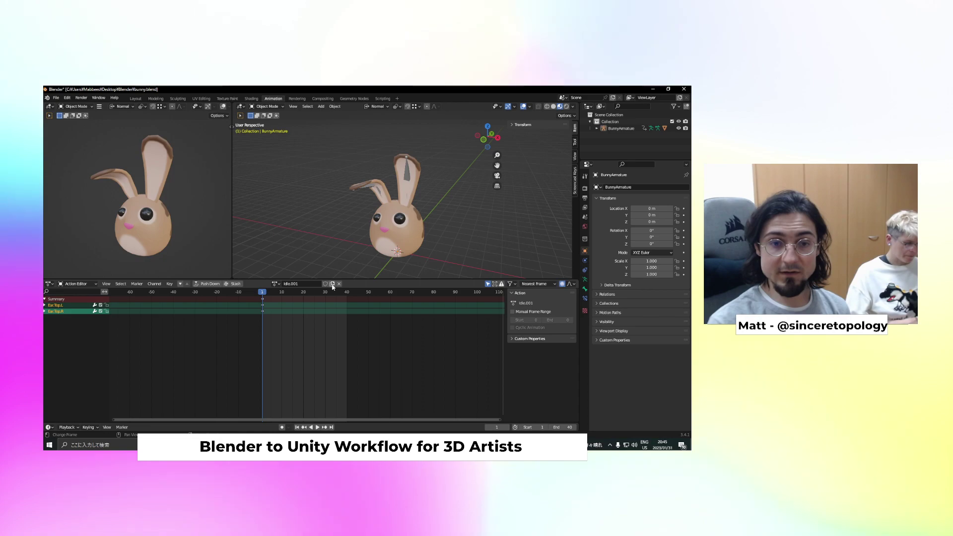
pyautogui.doubleClick(300, 284)
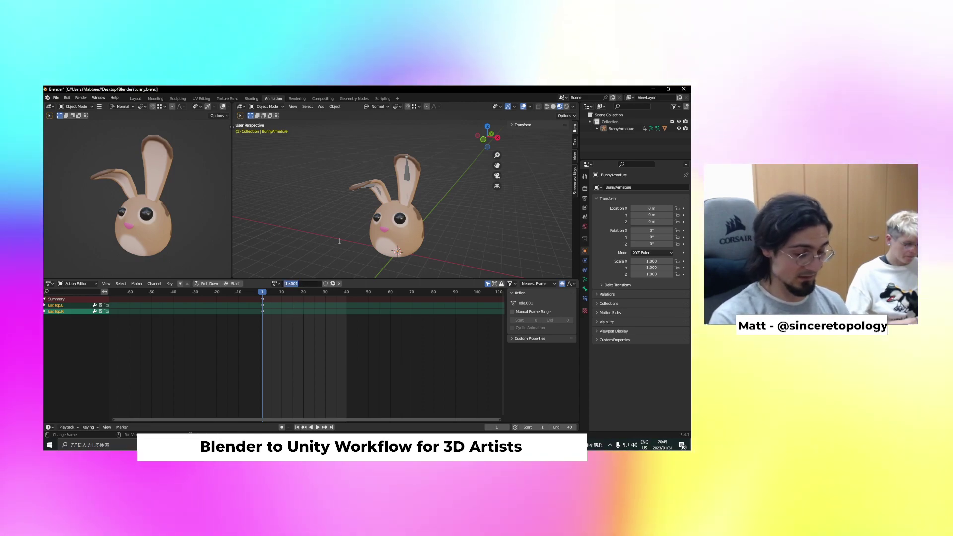
pyautogui.write('hop2')
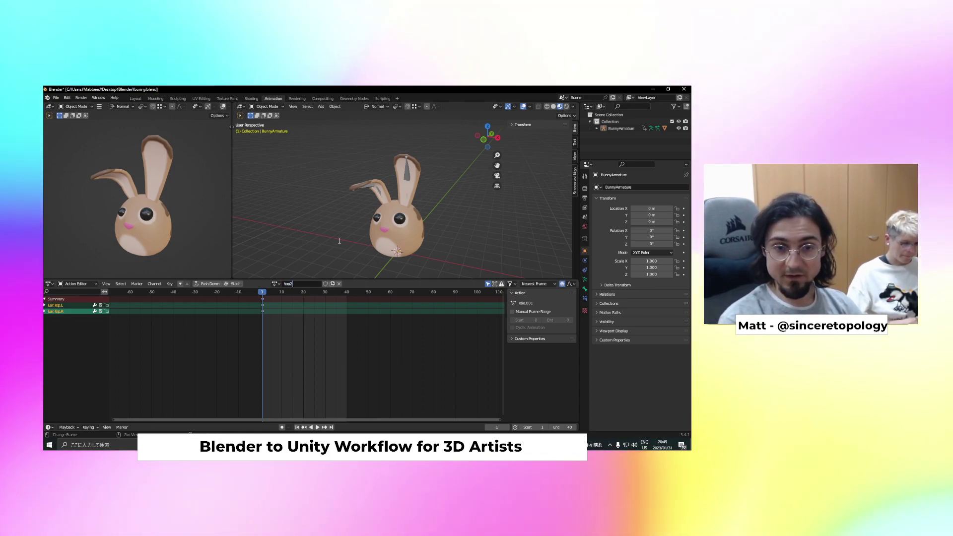
pyautogui.press('Return')
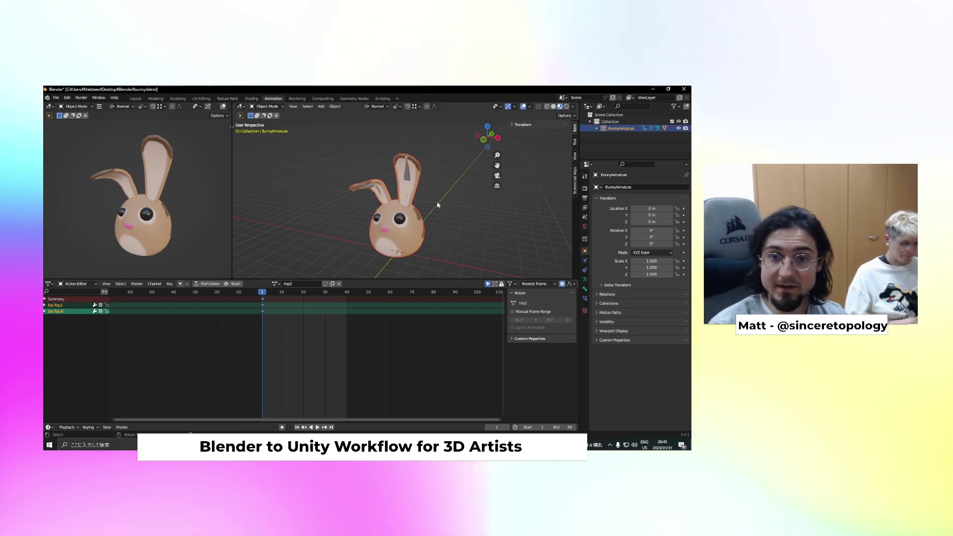
# Enable Auto Keying and set the active keying set to Location & Rotation
pyautogui.moveTo(286, 223); pyautogui.dragTo(326, 216, button='middle')
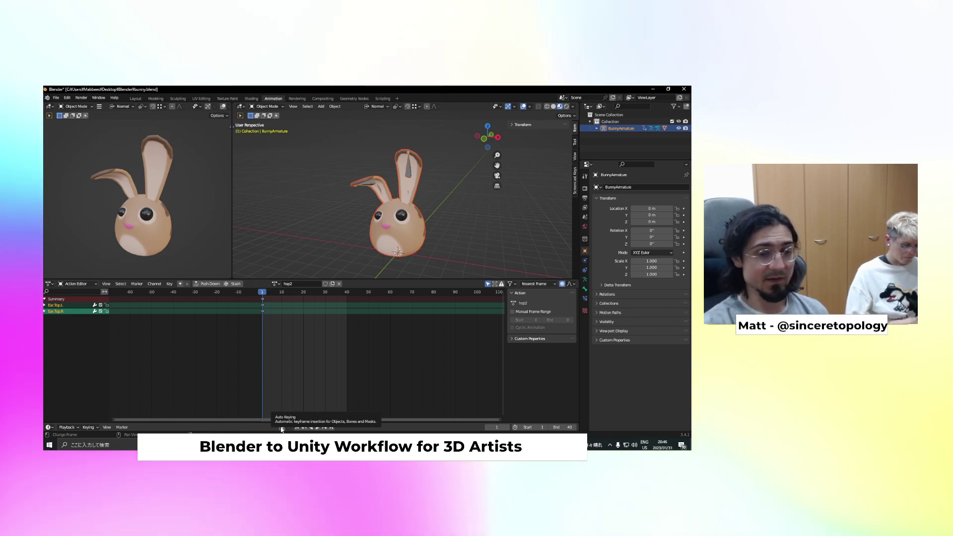
pyautogui.click(281, 428)
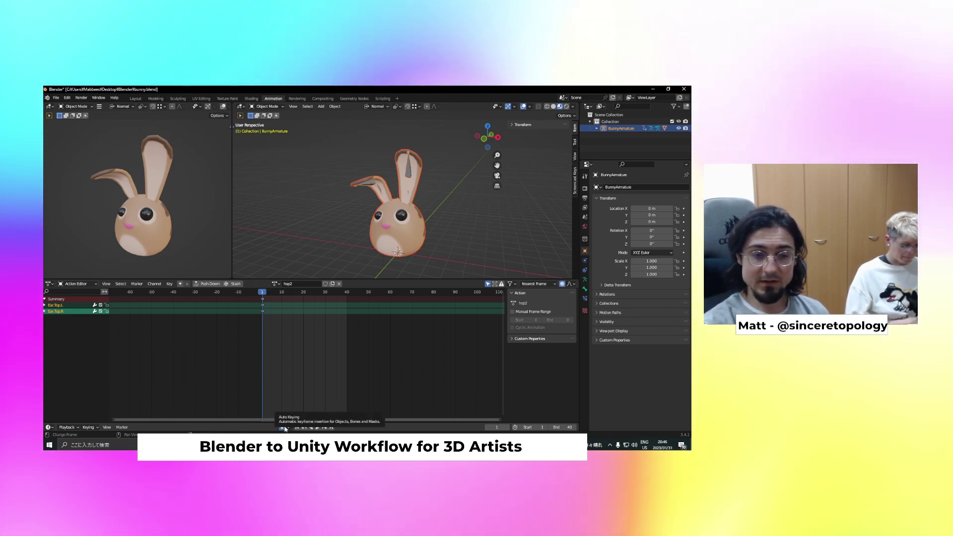
pyautogui.click(90, 428)
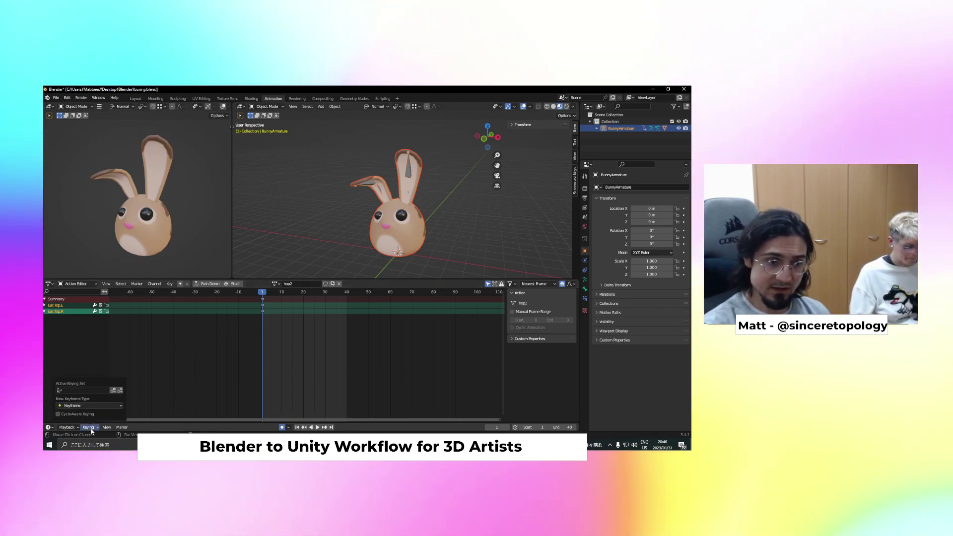
pyautogui.click(77, 391)
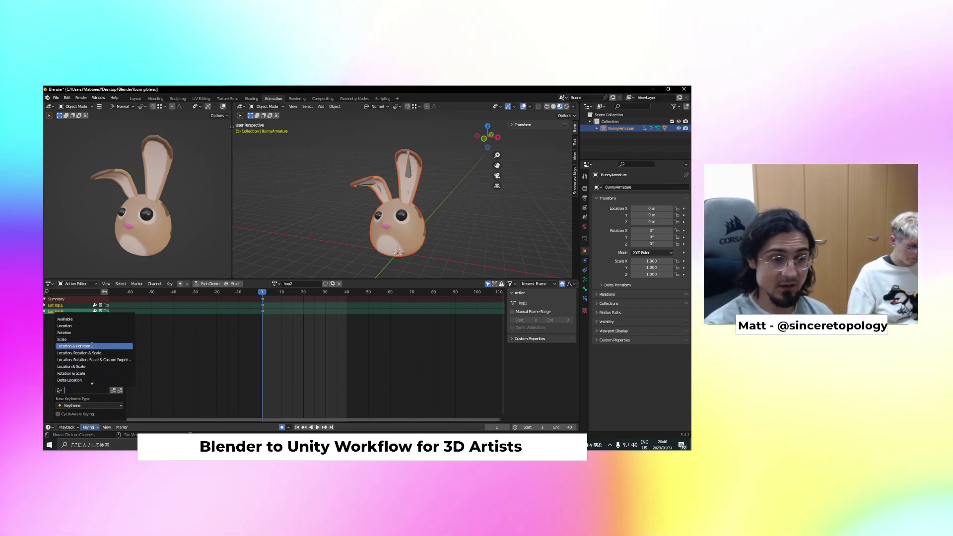
pyautogui.click(78, 345)
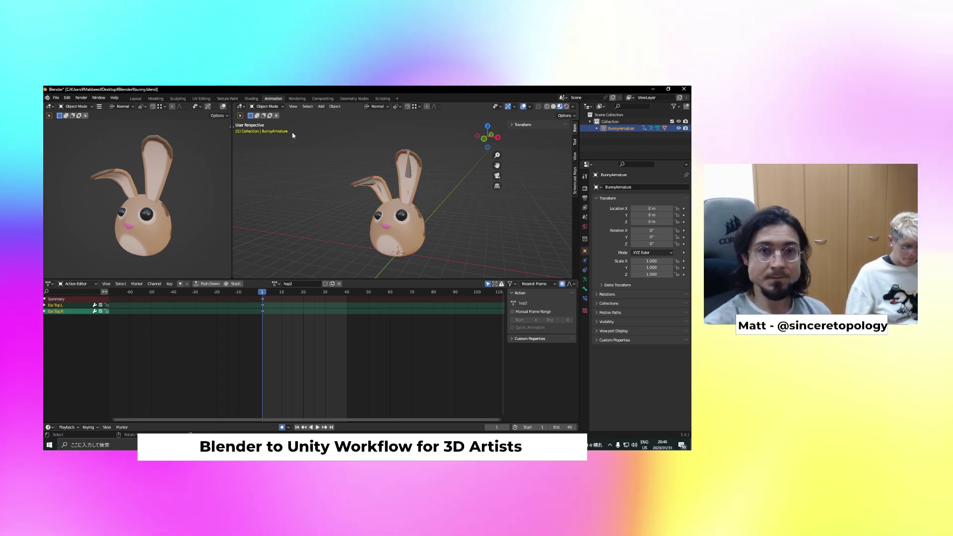
# Put the bunny's armature in Pose Mode and rename the new action to wiggle
pyautogui.click(268, 107)
pyautogui.click(267, 130)
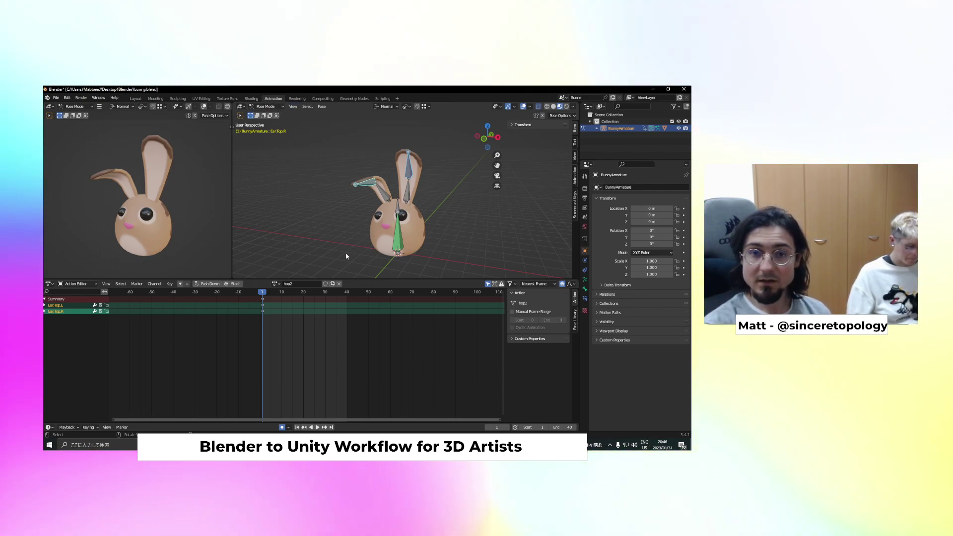
pyautogui.click(304, 285)
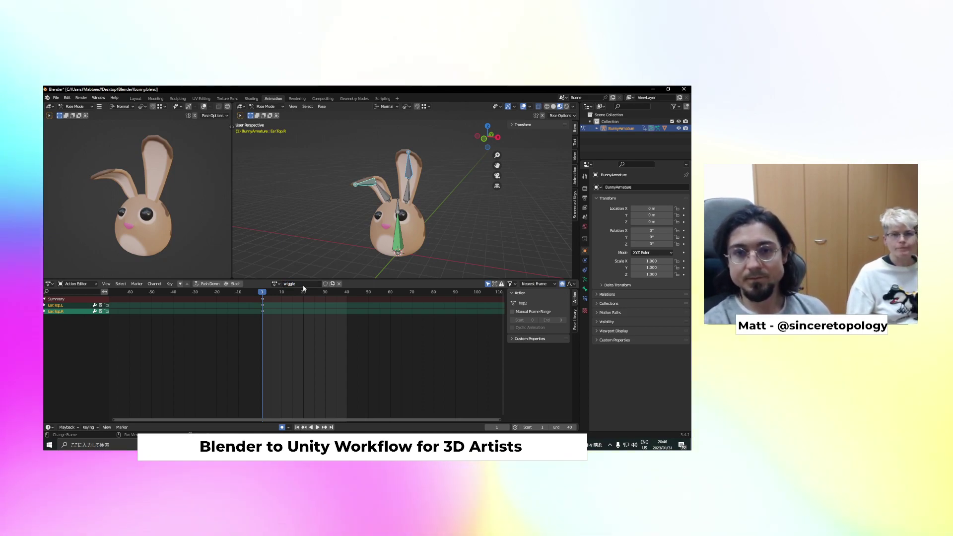
# Select the Head bone and key a move of about 0.37 m at frame 4 and about 0.48 m toward the opposite side at frame 8
pyautogui.click(397, 207)
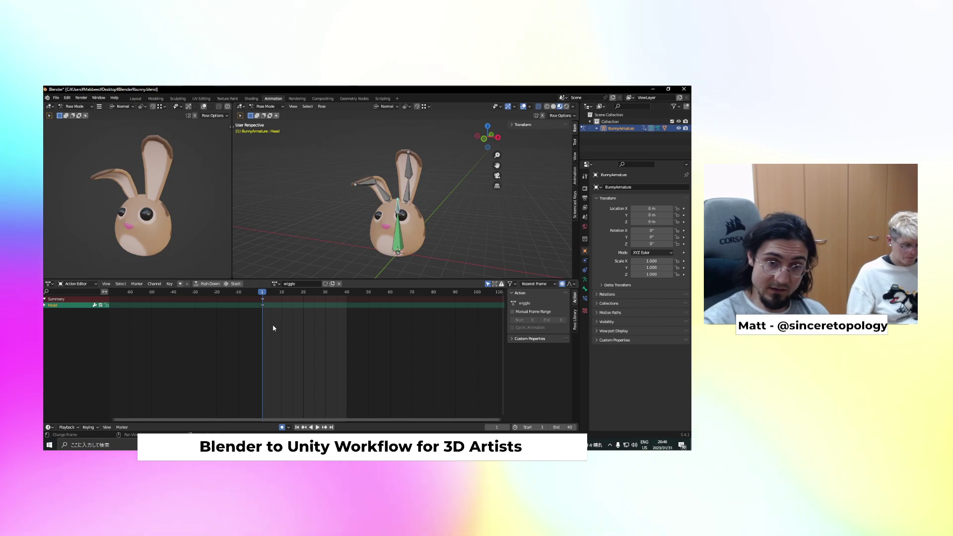
pyautogui.press('Right')
pyautogui.press('Right')
pyautogui.press('Right')
pyautogui.press('Right')
pyautogui.press('Right')
pyautogui.press('Right')
pyautogui.press('Right')
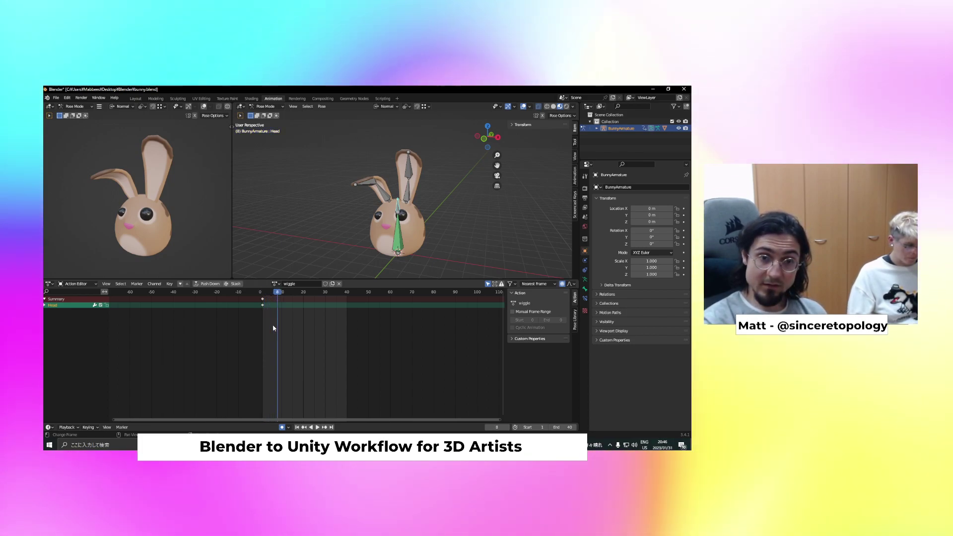
pyautogui.press('Left')
pyautogui.press('Left')
pyautogui.press('Left')
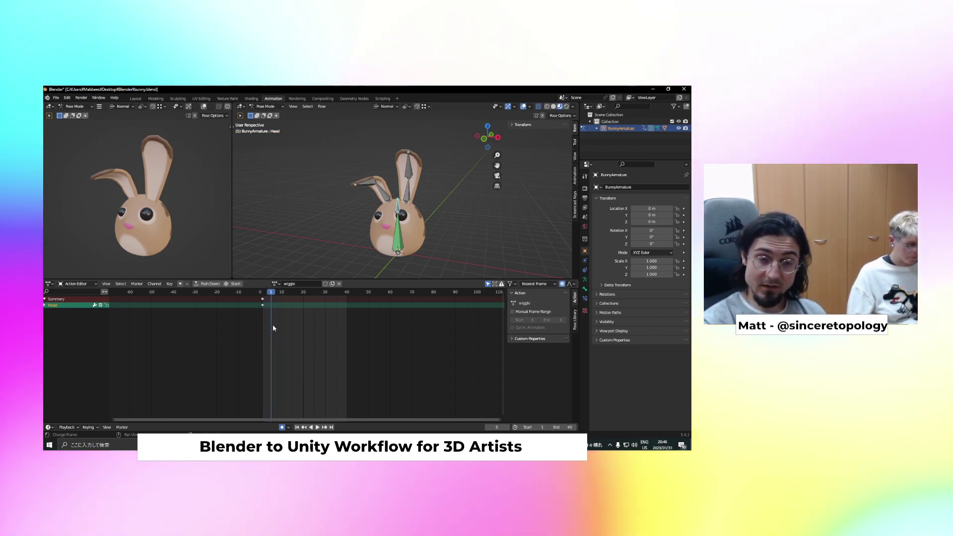
pyautogui.press('Left')
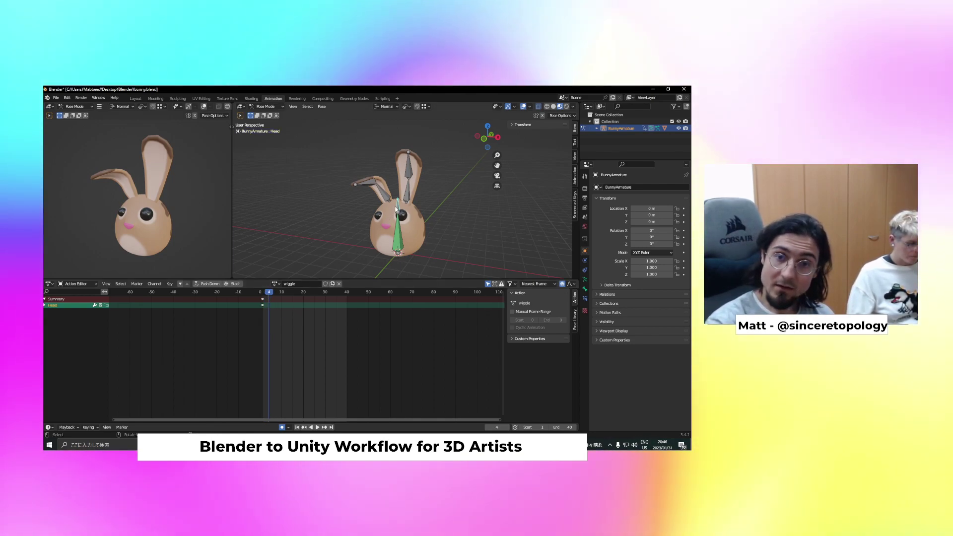
pyautogui.press('g')
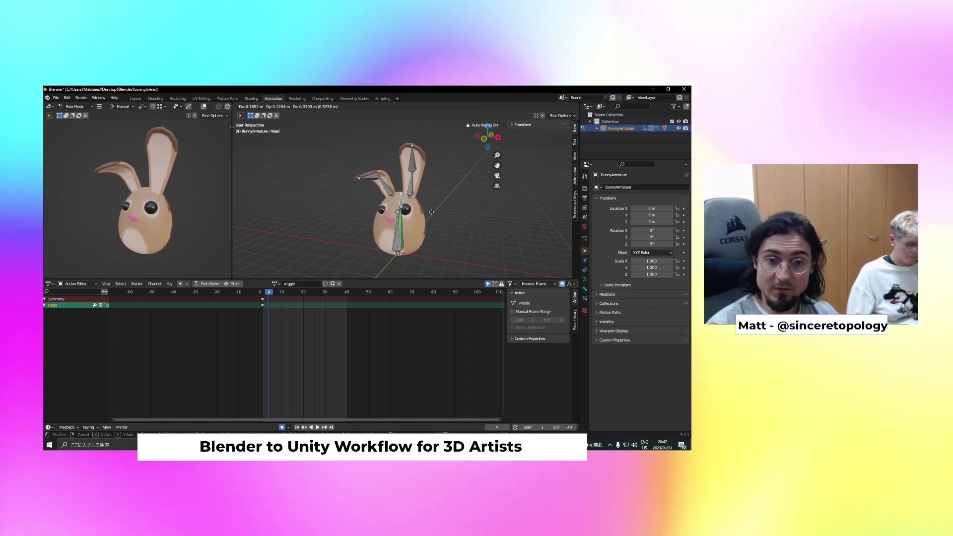
pyautogui.click(432, 214)
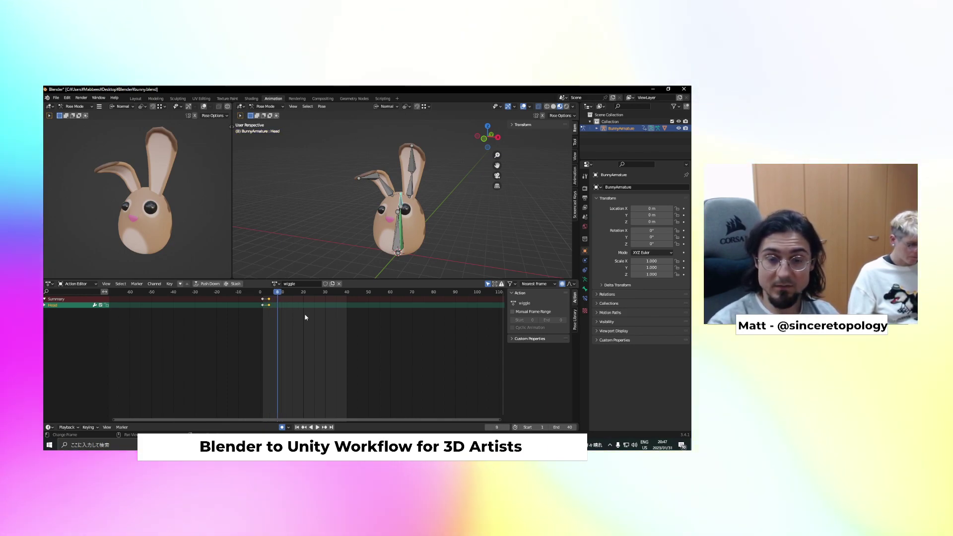
pyautogui.press('g')
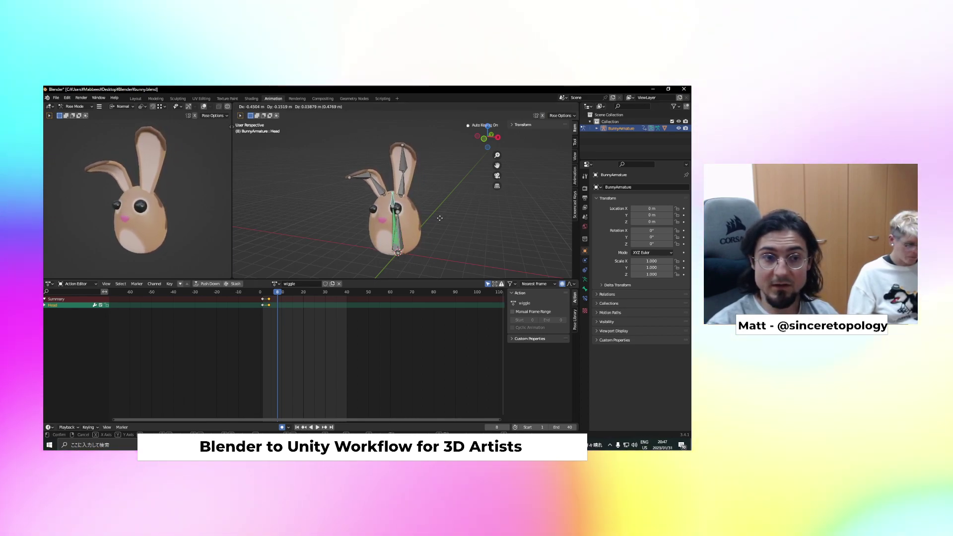
pyautogui.click(440, 218)
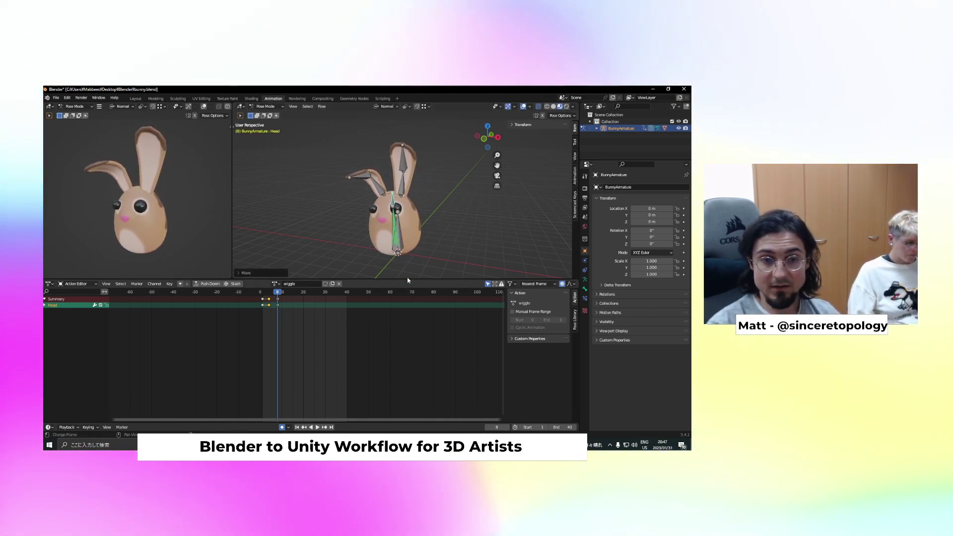
# Key the Head bone back in its starting pose at frame 16 and play the wiggle action
pyautogui.press('Right')
pyautogui.press('Right')
pyautogui.press('Right')
pyautogui.press('Right')
pyautogui.press('Right')
pyautogui.press('Right')
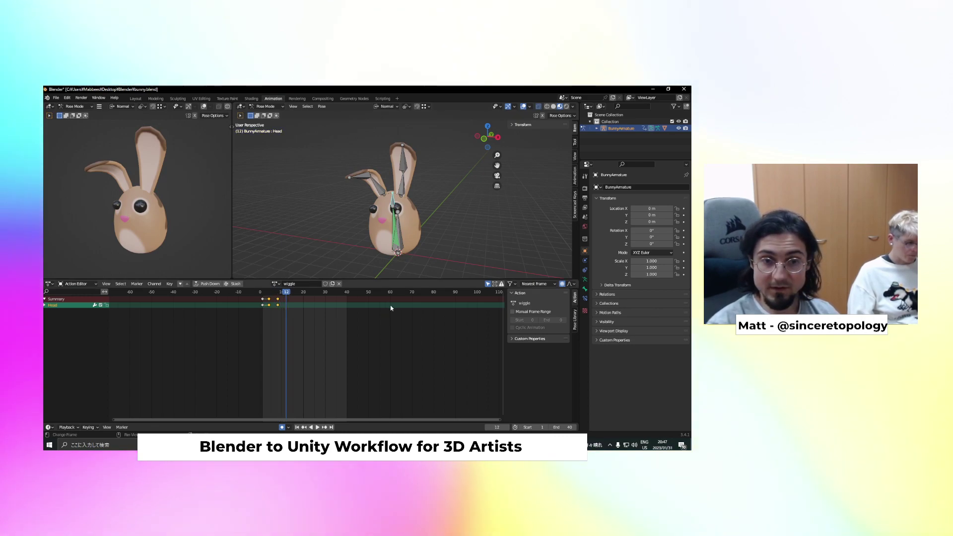
pyautogui.press('Right')
pyautogui.press('Right')
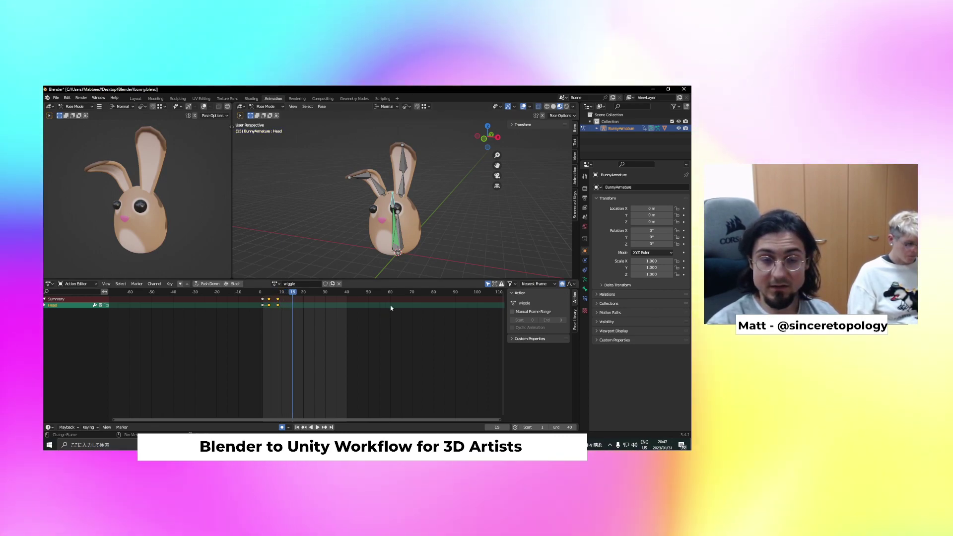
pyautogui.press('Right')
pyautogui.press('Right')
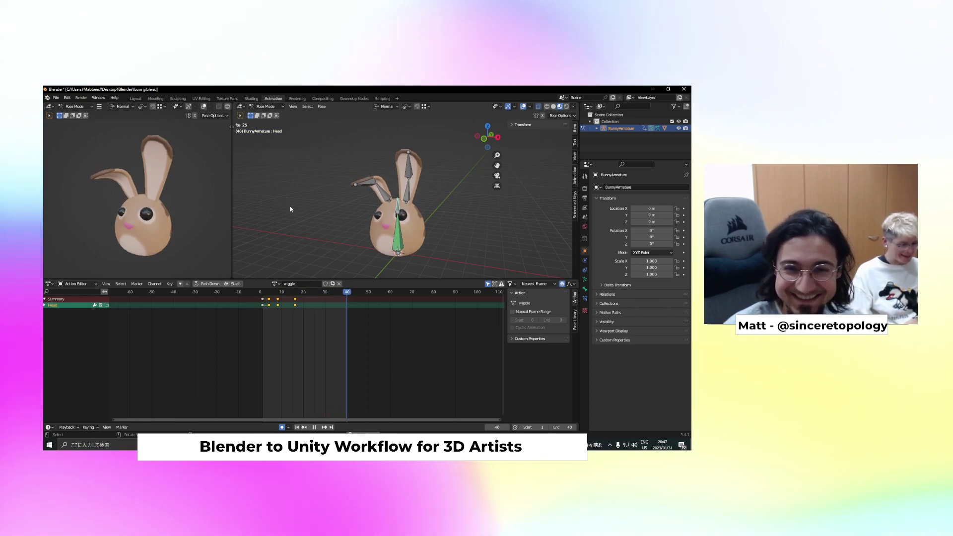
pyautogui.press('Escape')
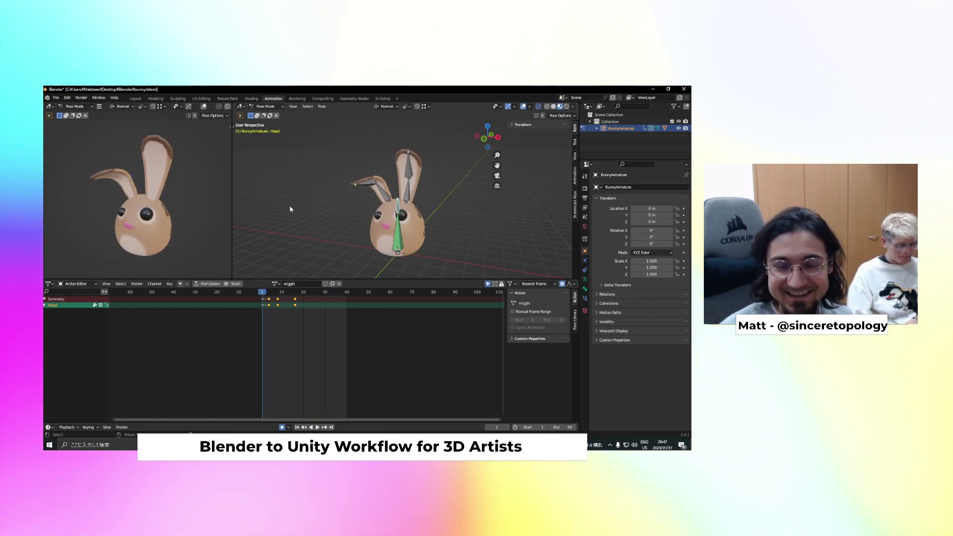
pyautogui.press('space')
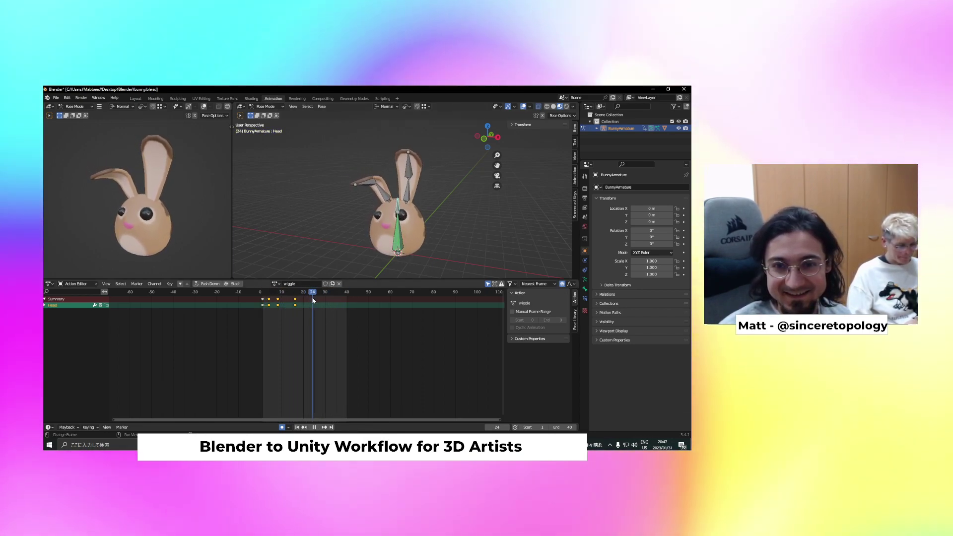
# Key a slight sideways shift of the Head bone at frame 25, and move the playhead and the timeline's end to frame 30
pyautogui.moveTo(302, 302); pyautogui.dragTo(314, 303)
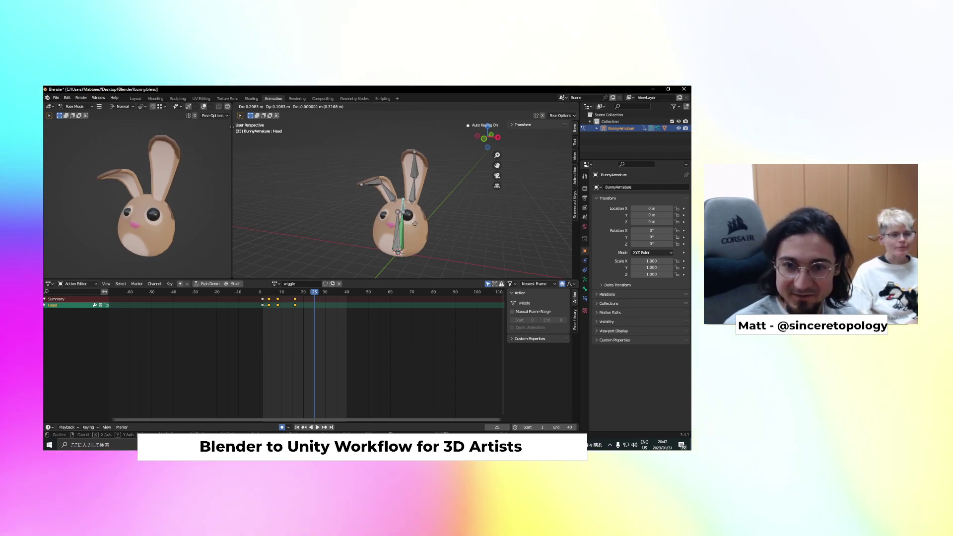
pyautogui.press('g')
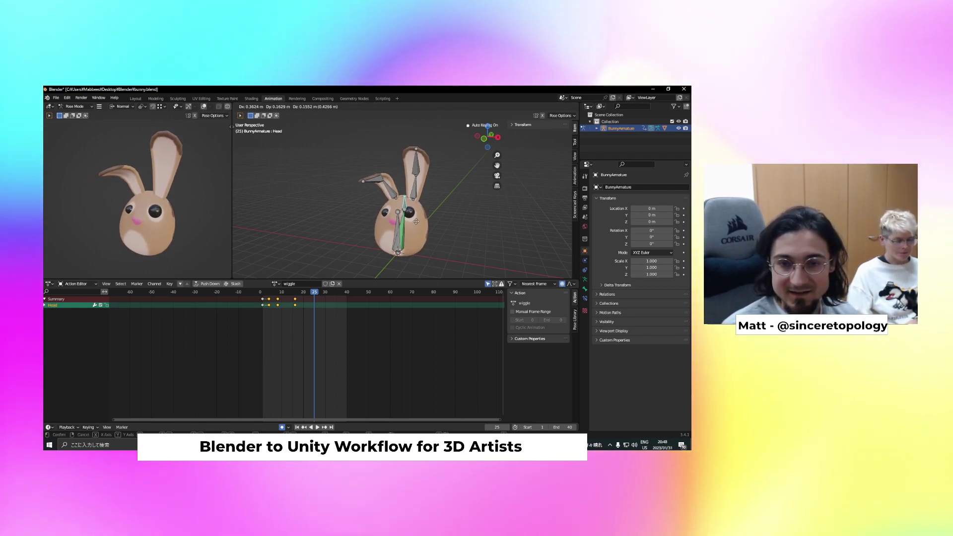
pyautogui.click(415, 222)
pyautogui.moveTo(314, 294); pyautogui.dragTo(326, 294)
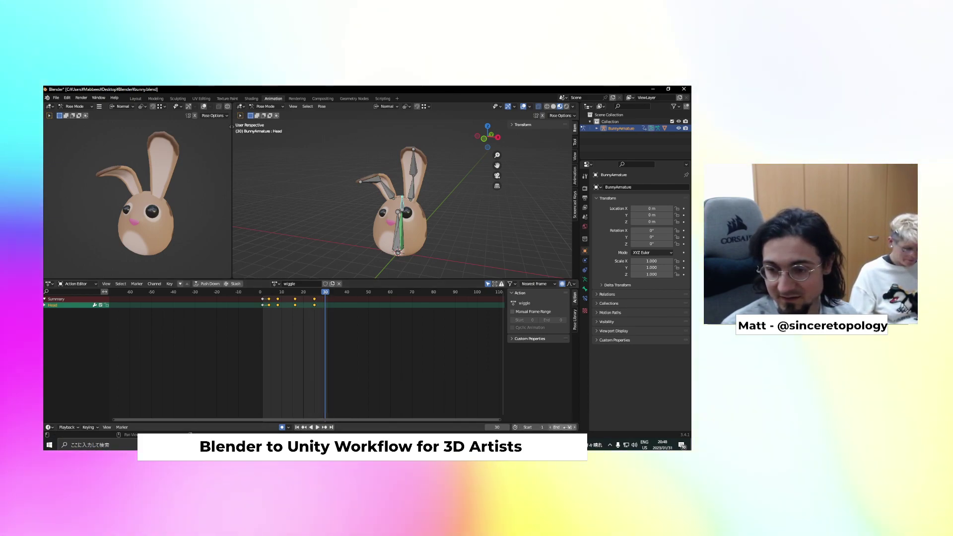
pyautogui.click(550, 427)
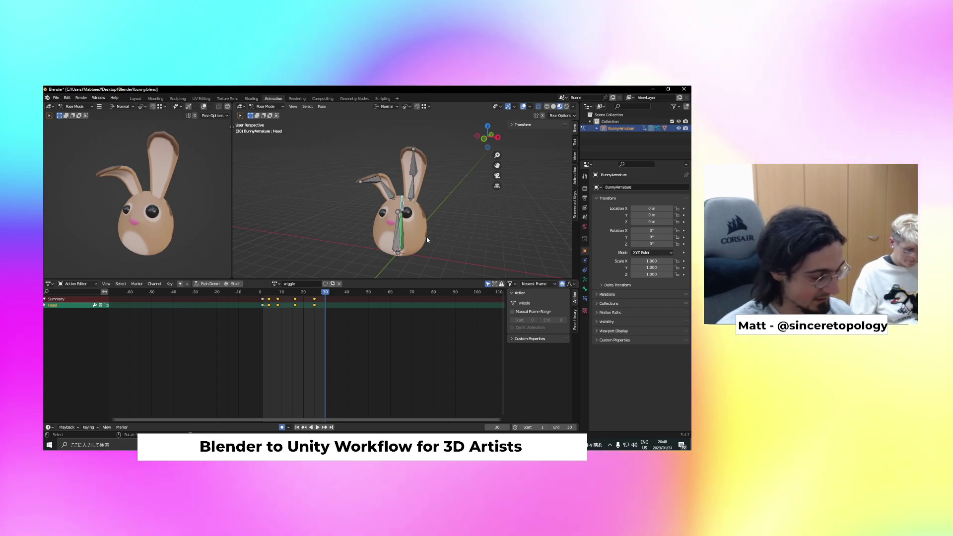
# Key the Head bone back at its rest location at frame 30 and play the wiggle action
pyautogui.hotkey('alt', 'g')
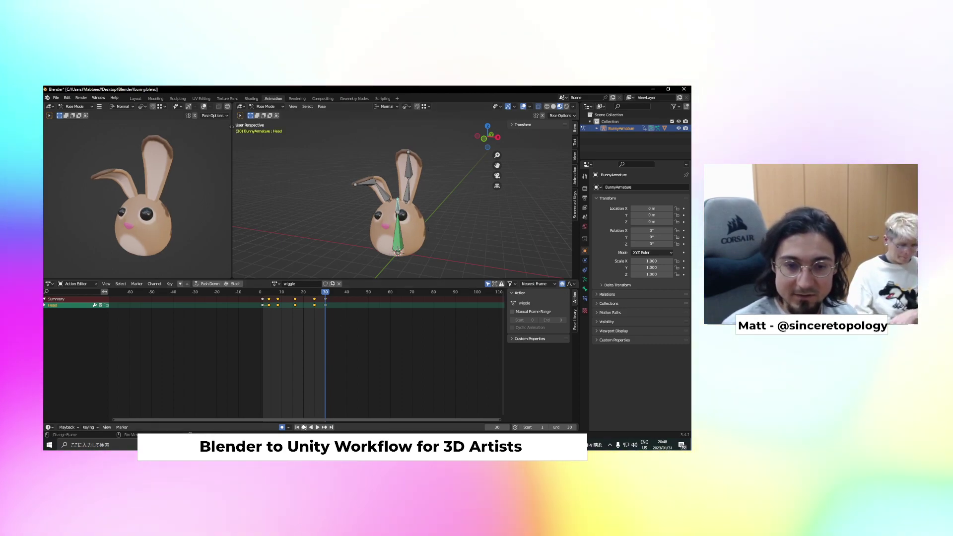
pyautogui.press('space')
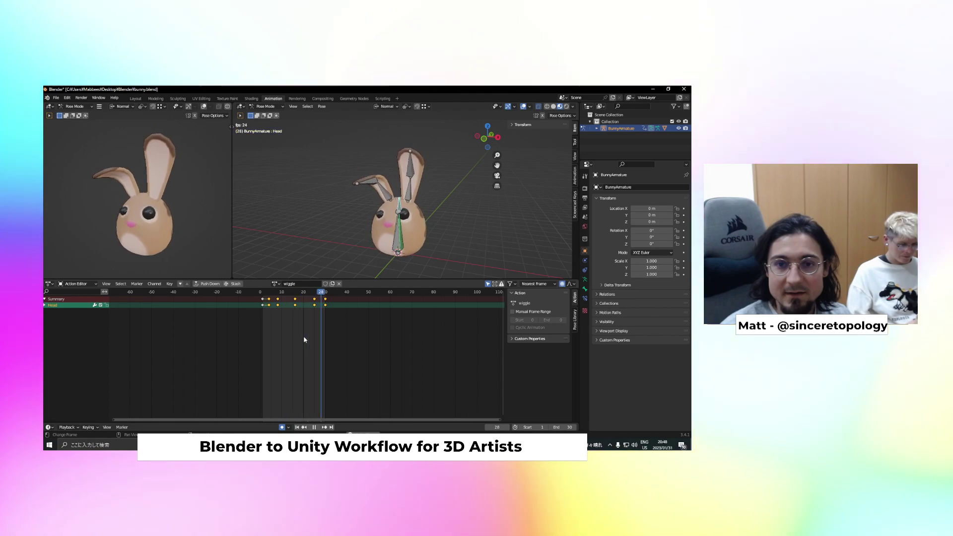
pyautogui.press('space')
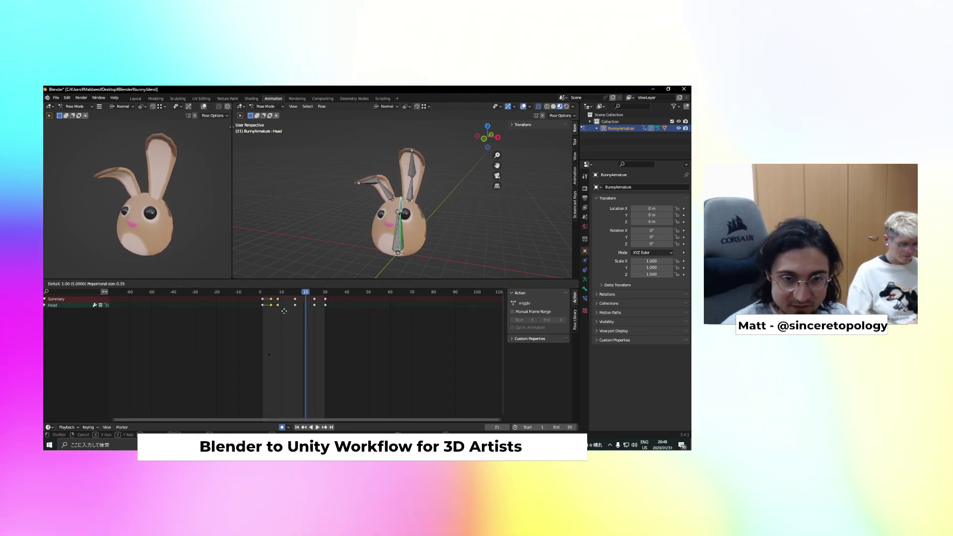
# Move the Head keyframes at frames 4 and 8 about two frames later and replay the wiggle action
pyautogui.rightClick(282, 307)
pyautogui.moveTo(284, 312); pyautogui.dragTo(275, 299)
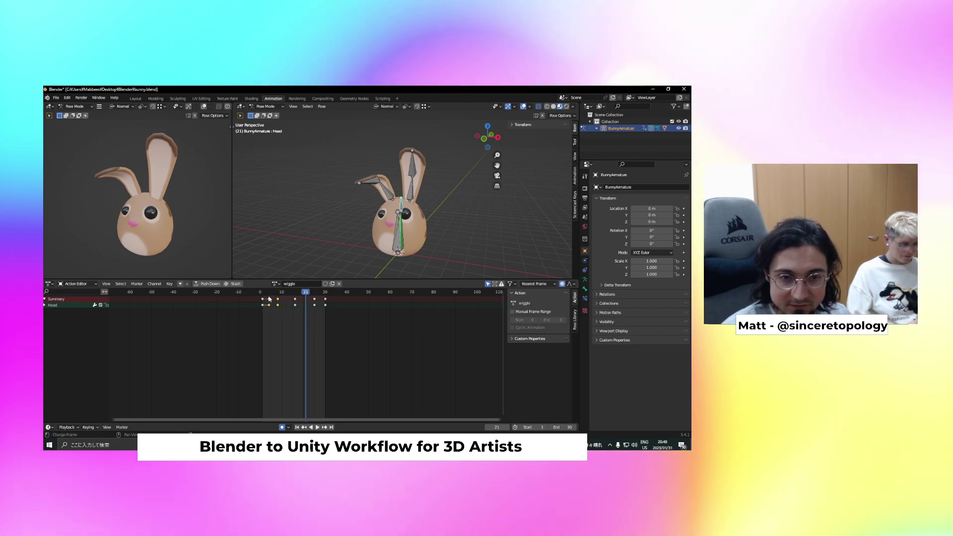
pyautogui.press('g')
pyautogui.click(292, 308)
pyautogui.press('space')
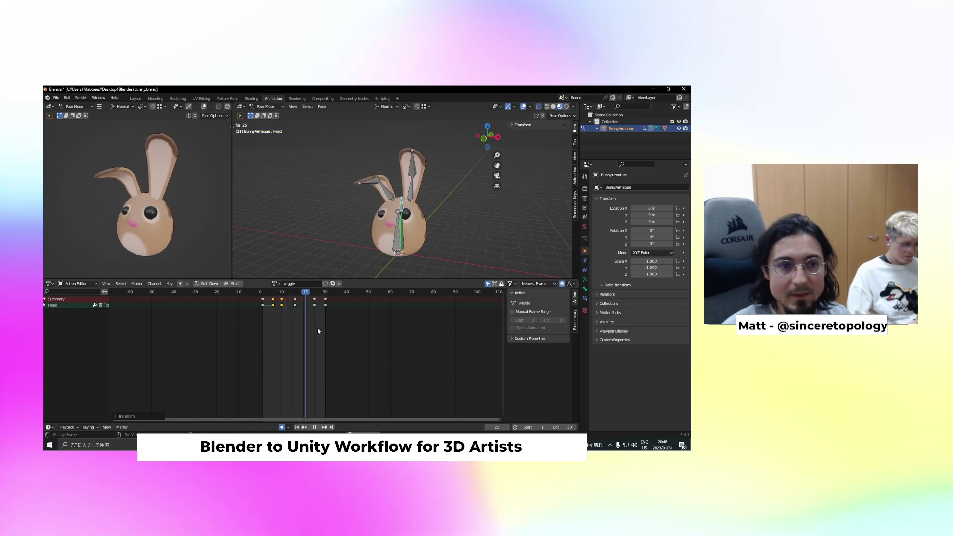
pyautogui.press('space')
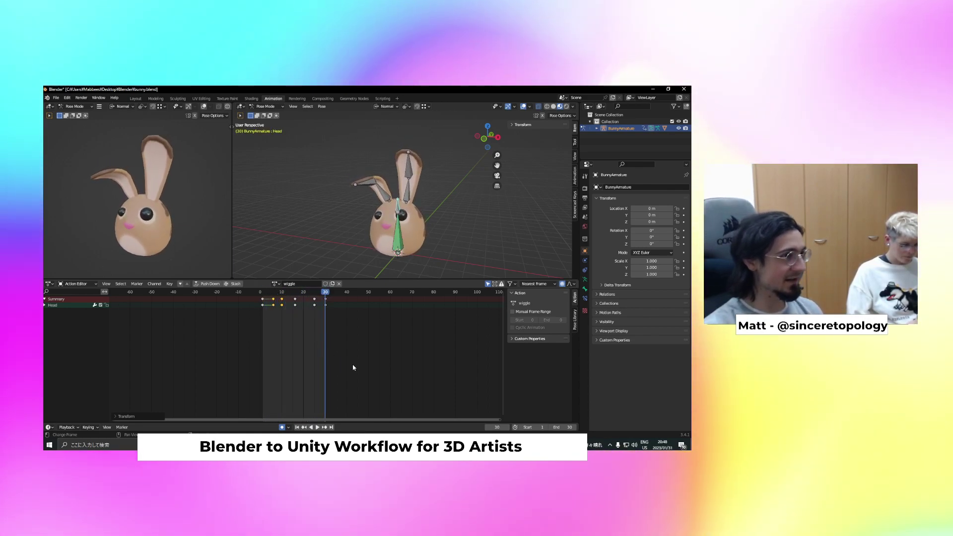
# Save the bunny file and select the BunnyArmature together with its child Bunny mesh
pyautogui.hotkey('ctrl', 's')
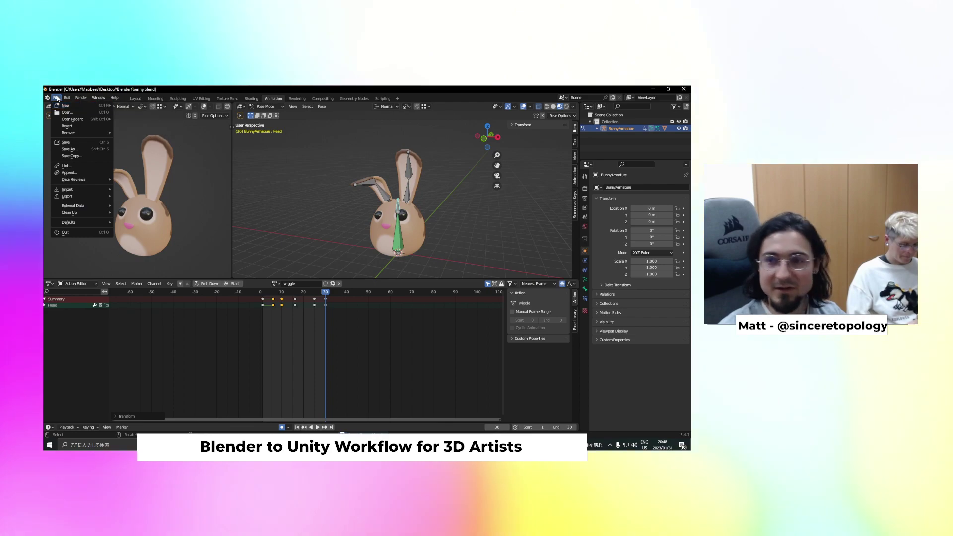
pyautogui.click(596, 128)
pyautogui.click(629, 130)
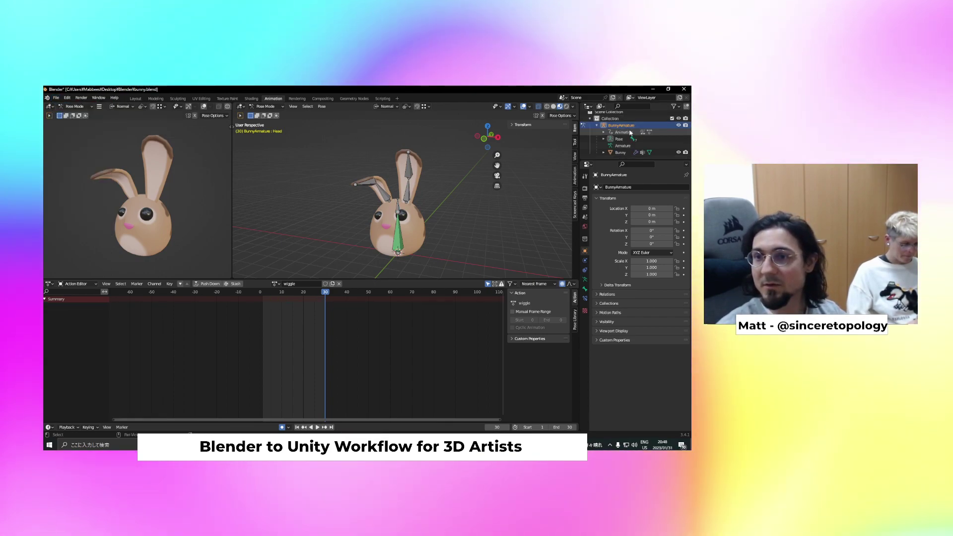
pyautogui.keyDown('shift'); pyautogui.click(620, 153); pyautogui.keyUp('shift')
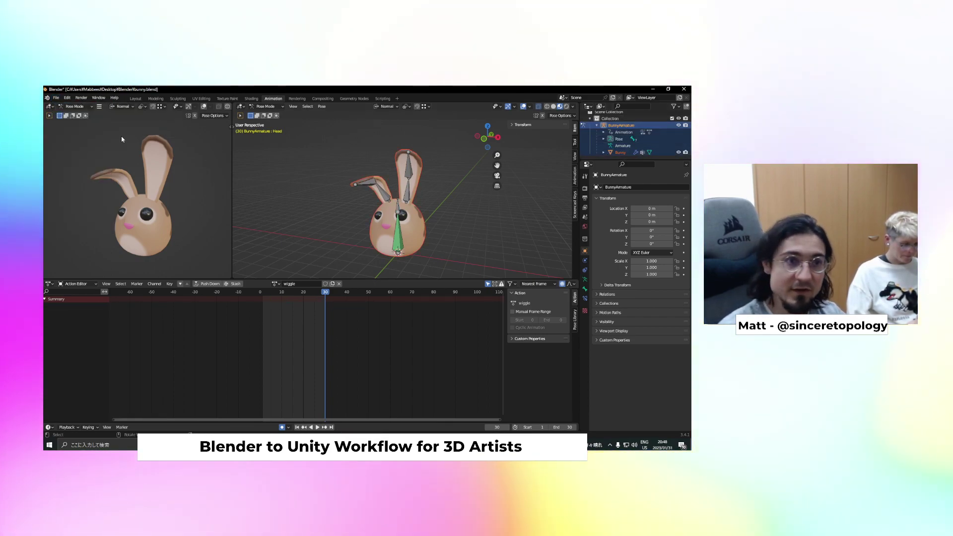
# Switch to the Texture Paint workspace to check the bunny's texture image
pyautogui.click(57, 98)
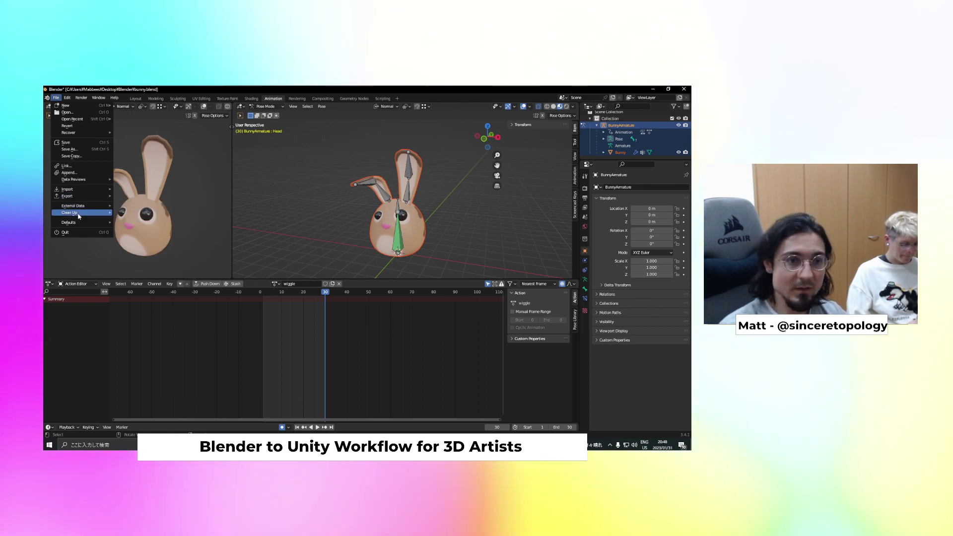
pyautogui.click(57, 98)
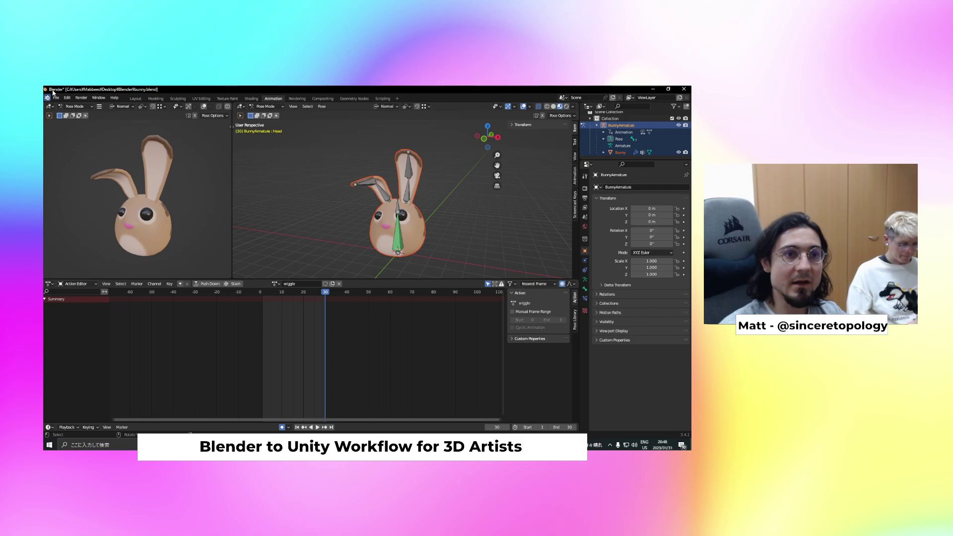
pyautogui.click(58, 100)
pyautogui.click(58, 100)
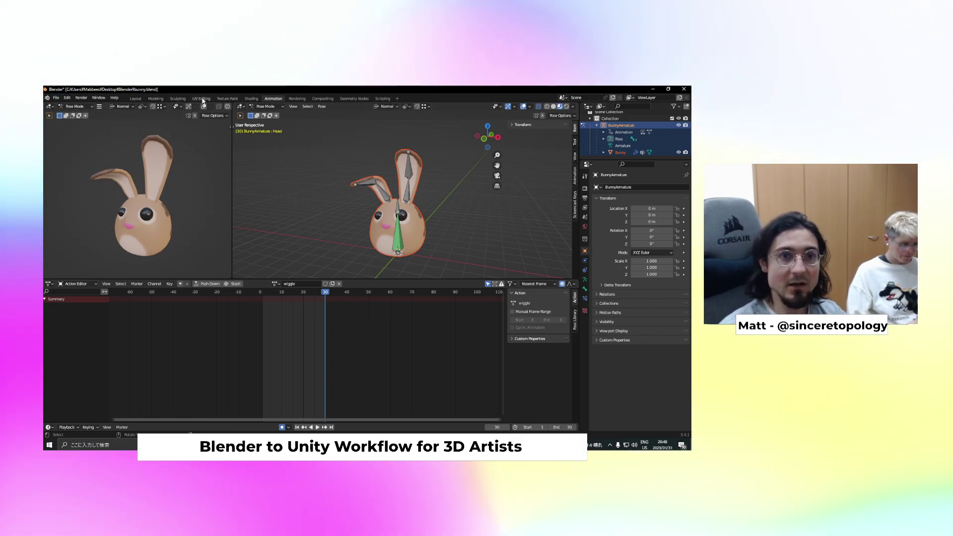
pyautogui.click(220, 99)
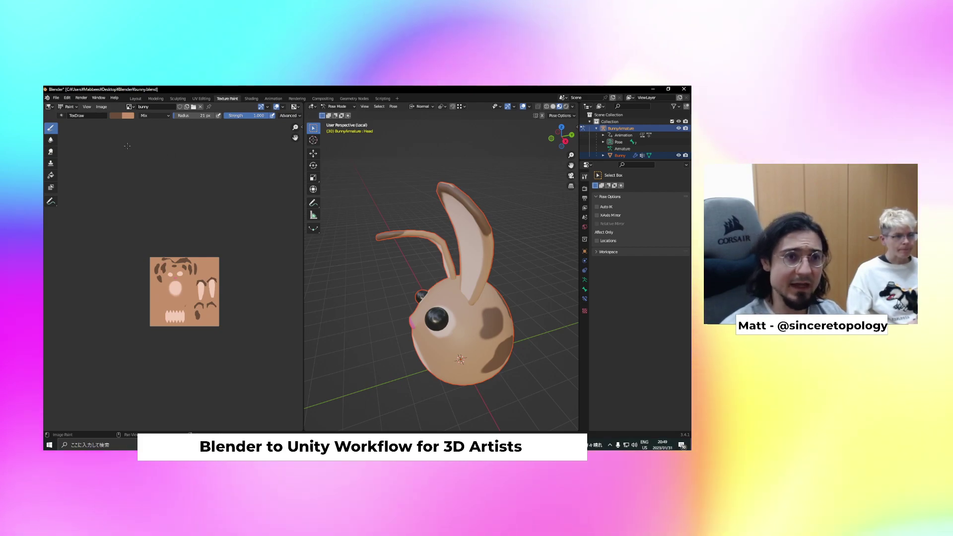
# Start an FBX export of the bunny with Apply Transform enabled and the forward axis set to Y Forward
pyautogui.click(56, 97)
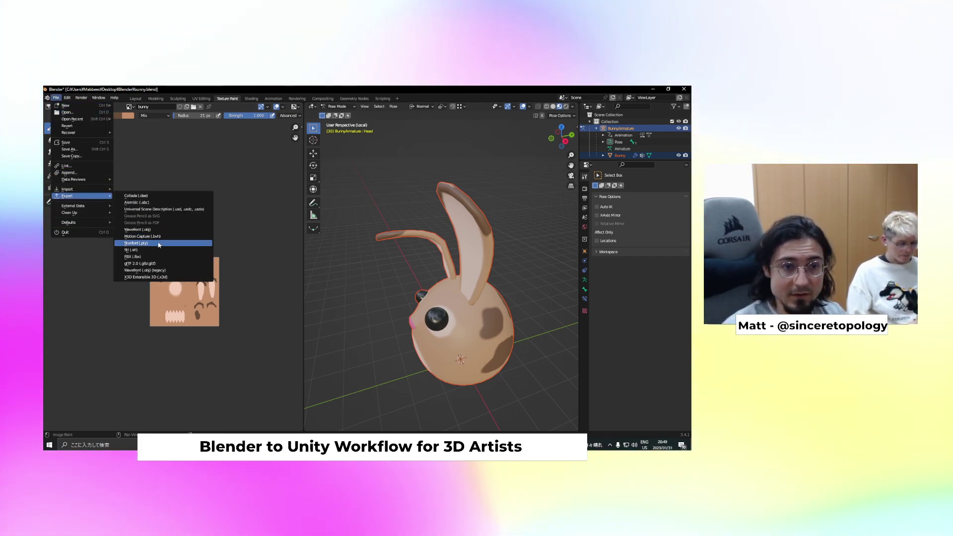
pyautogui.click(153, 257)
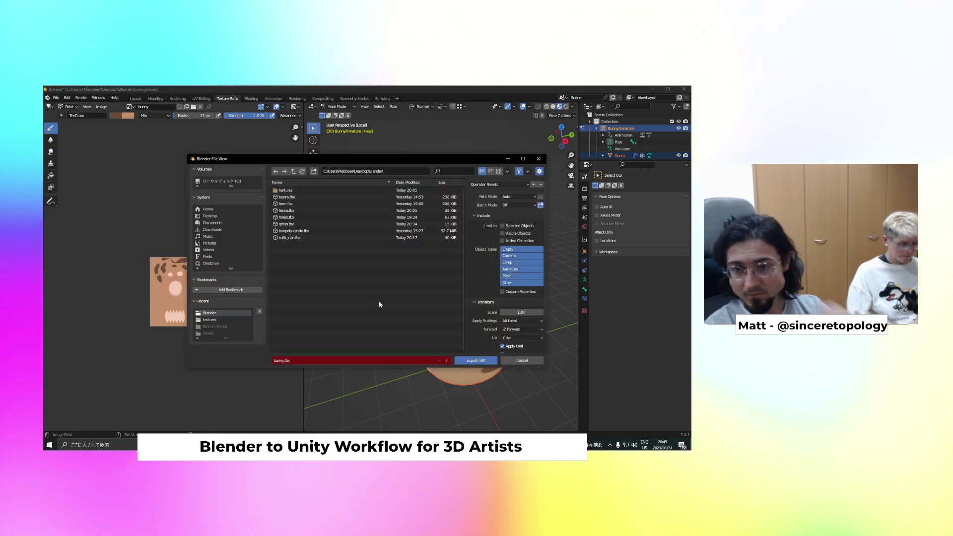
pyautogui.scroll(-3, 470, 296)
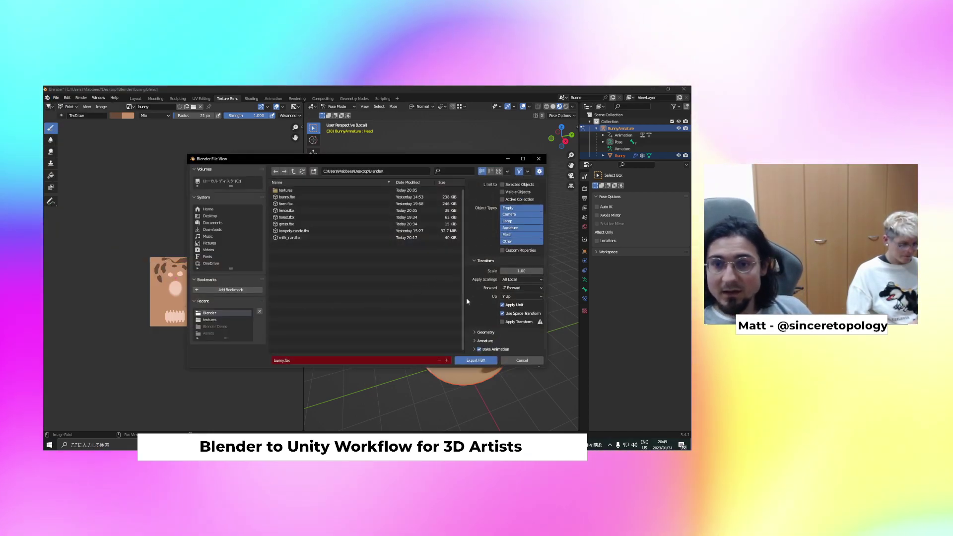
pyautogui.scroll(2, 471, 296)
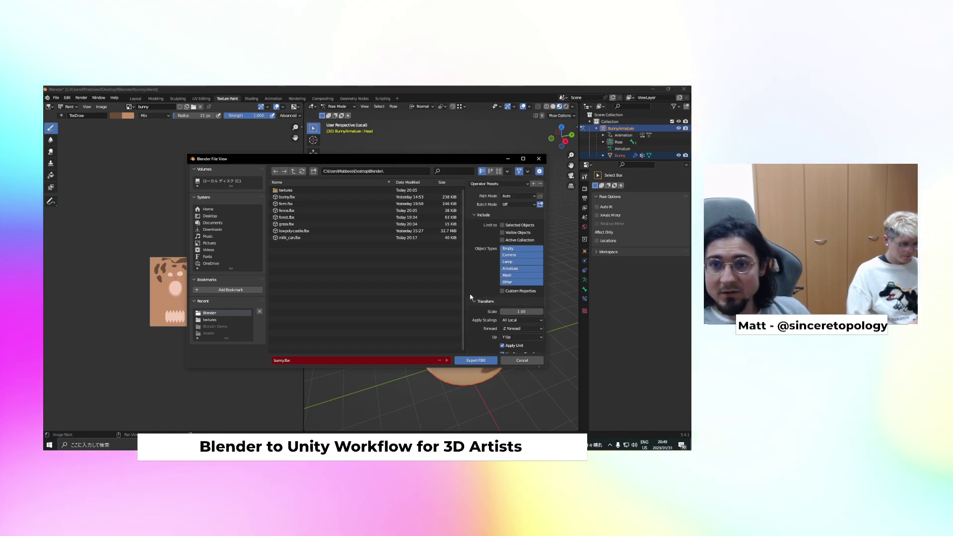
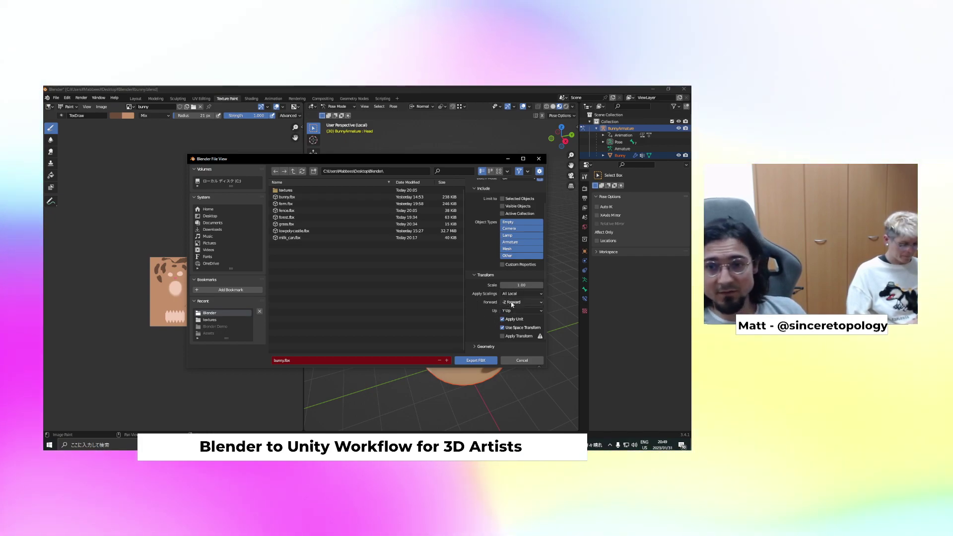
pyautogui.click(510, 336)
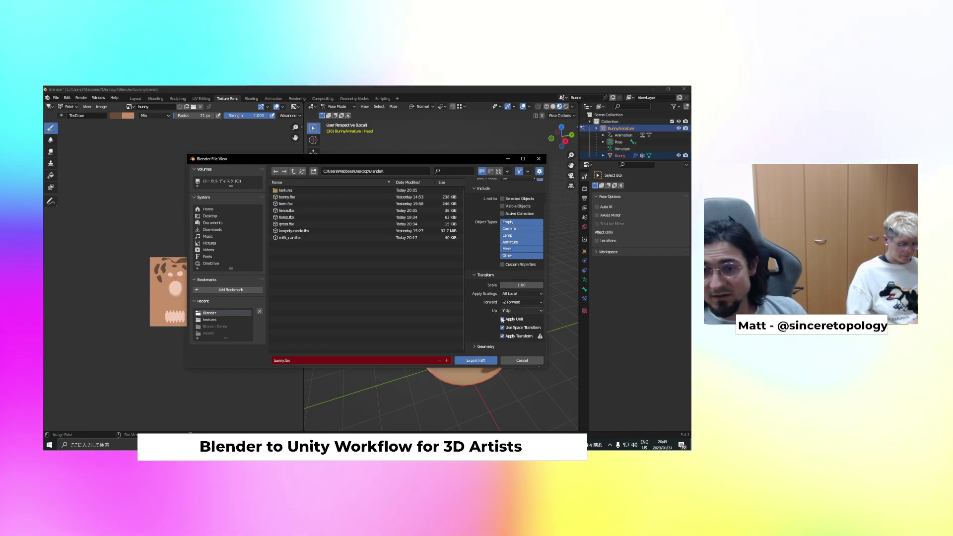
pyautogui.click(528, 303)
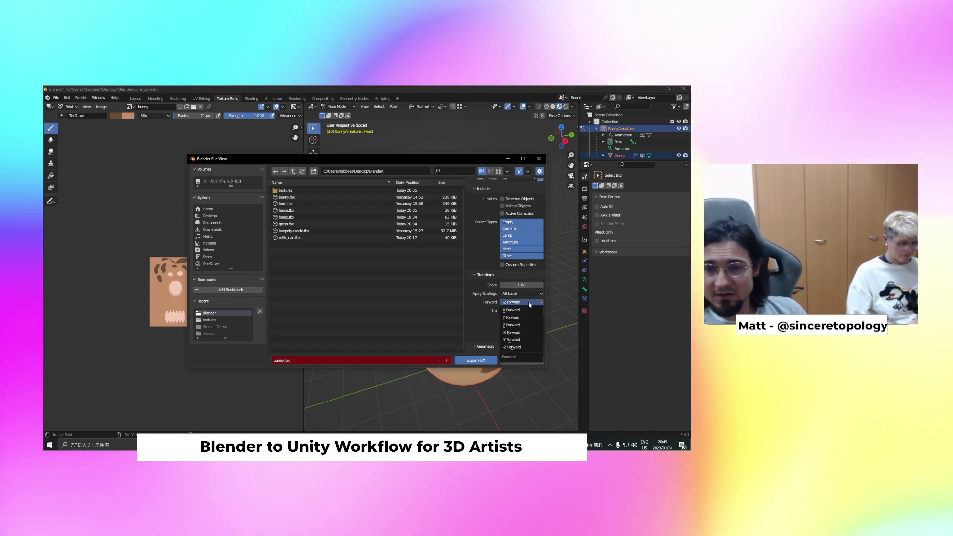
pyautogui.click(516, 317)
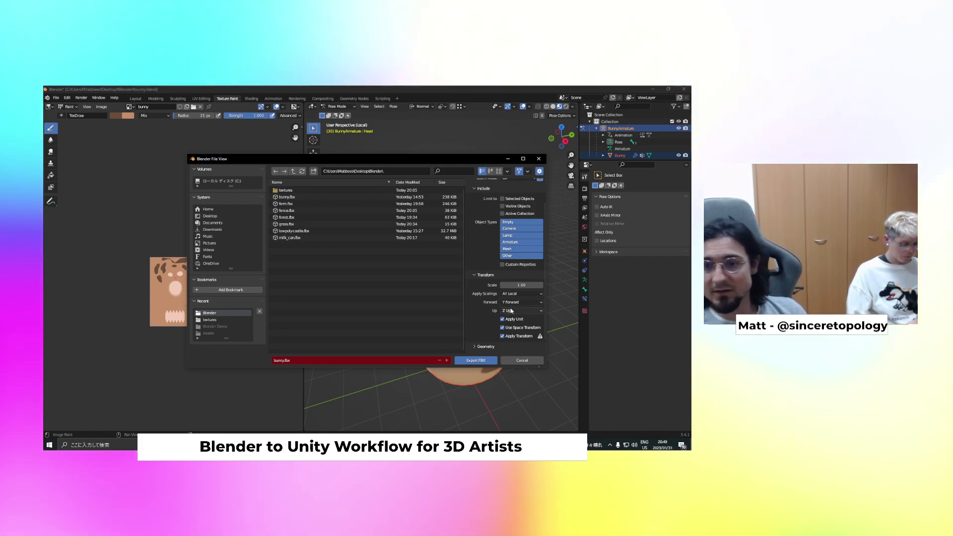
# Name the export file bunny2.fbx and export it to the Blender folder
pyautogui.scroll(2, 511, 313)
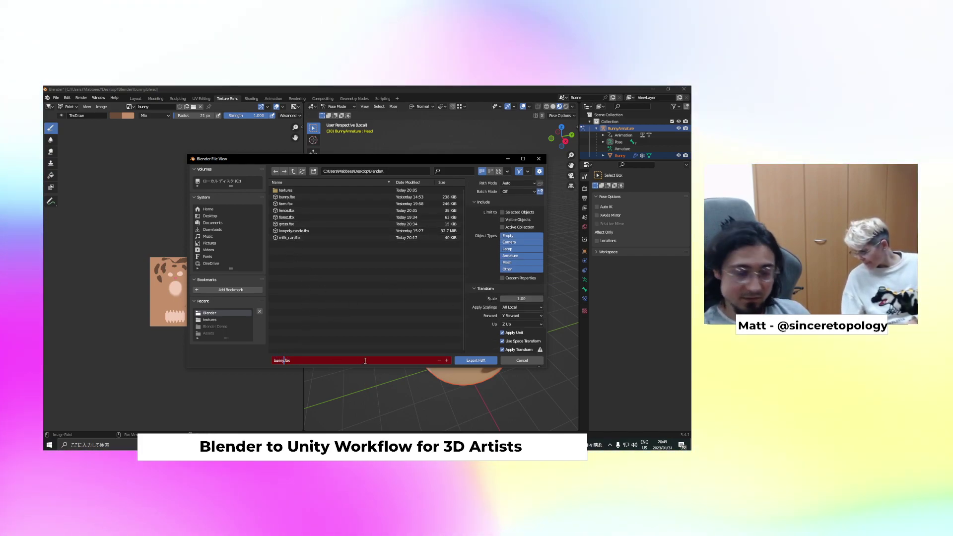
pyautogui.write('2')
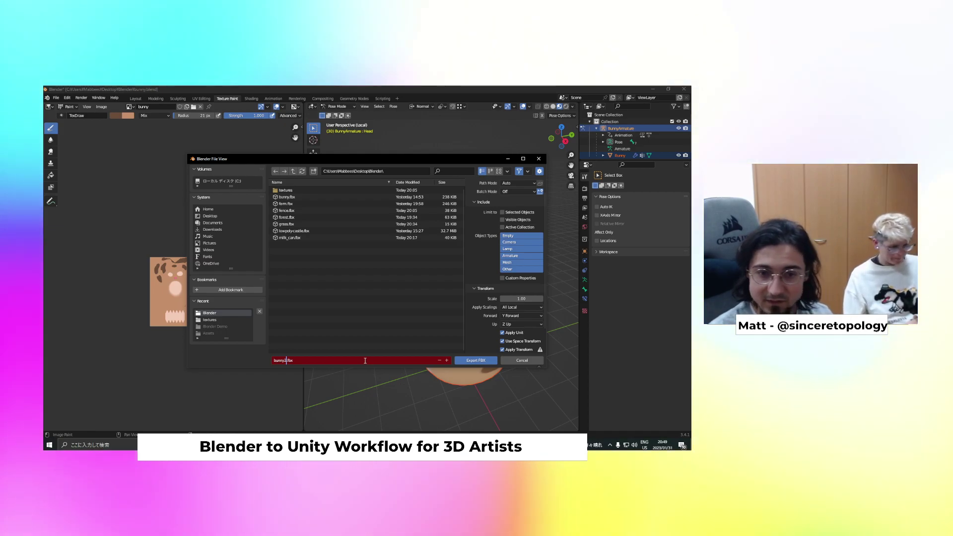
pyautogui.click(486, 360)
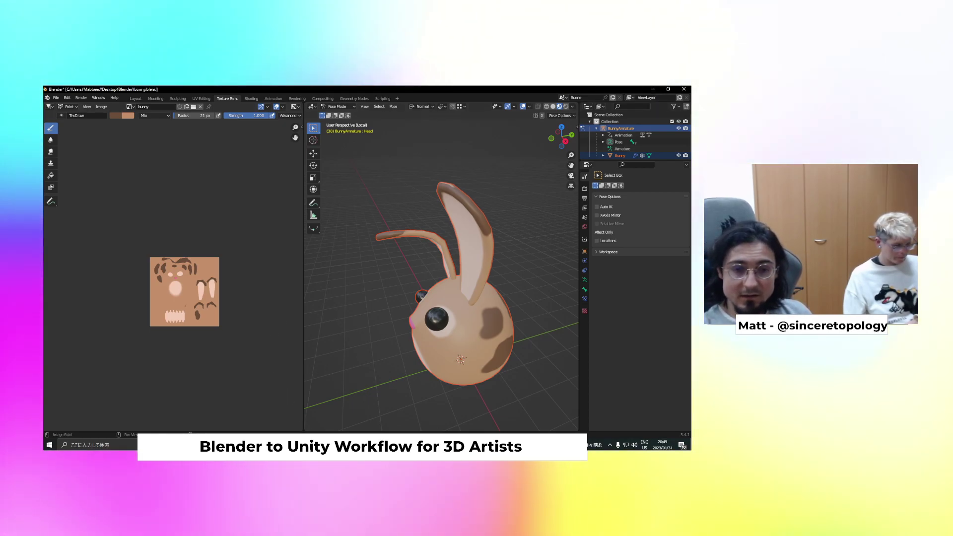
# Switch to Unity and import the bunny2 FBX from the desktop's Blender folder into Assets > Models
pyautogui.click(654, 89)
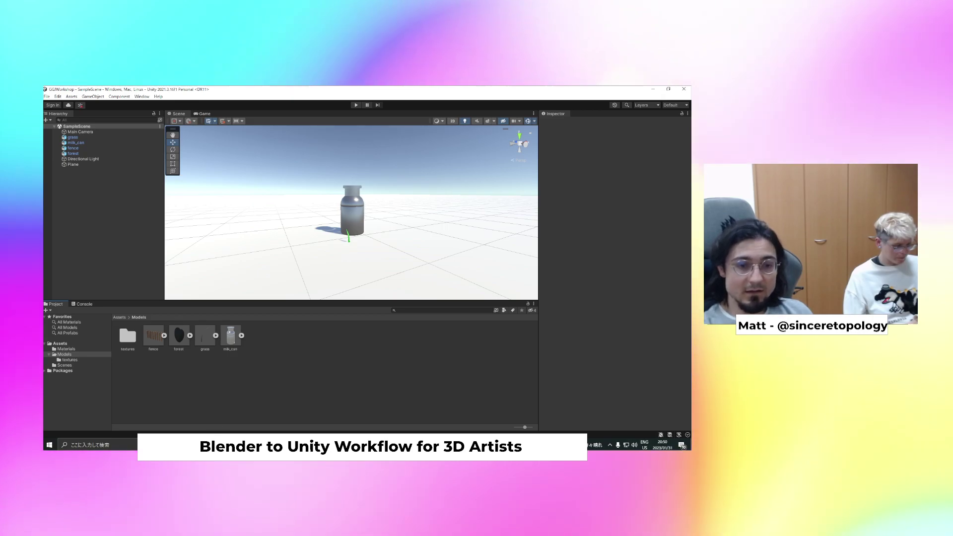
pyautogui.click(228, 445)
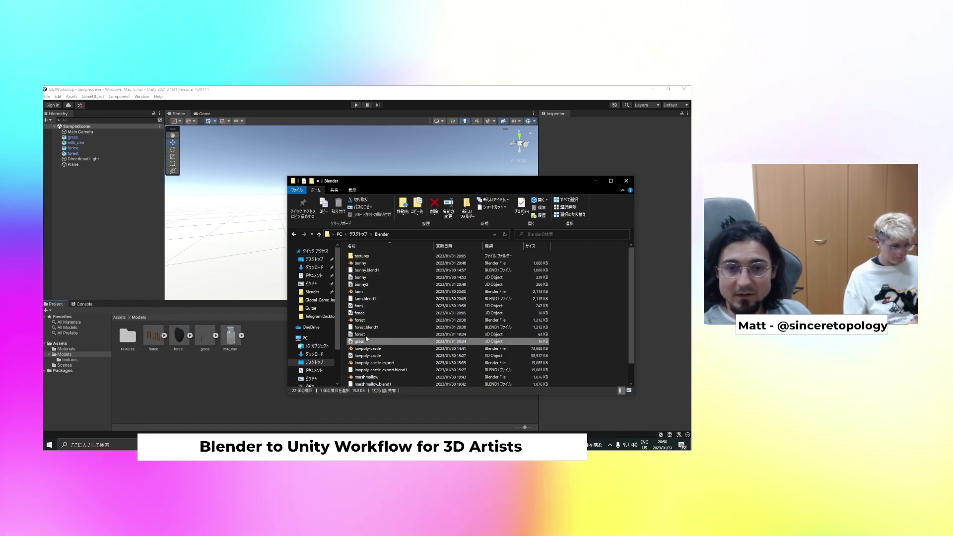
pyautogui.click(362, 285)
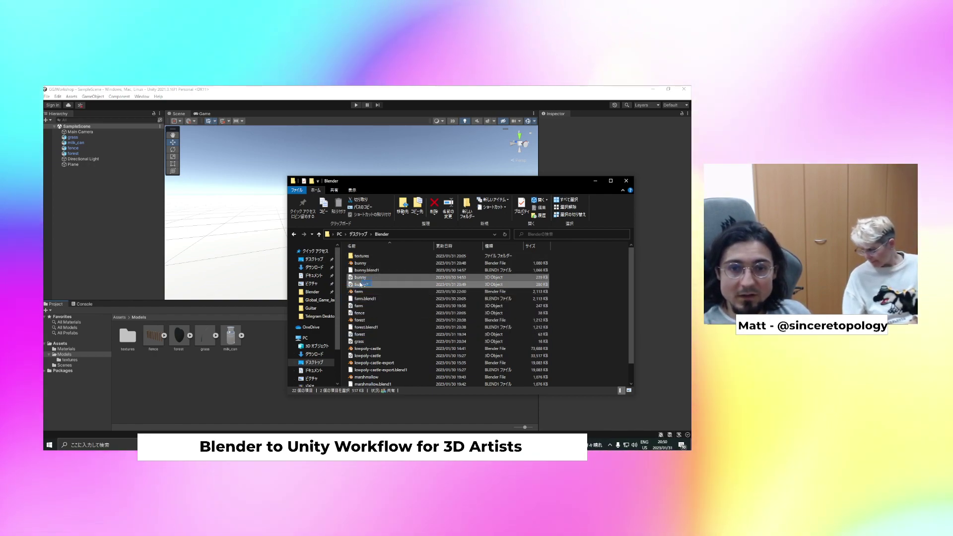
pyautogui.moveTo(354, 287); pyautogui.dragTo(251, 381)
# Place the bunny2 model in the scene and move it past the fence to about -5.53 on Z
pyautogui.moveTo(158, 343); pyautogui.dragTo(463, 248)
pyautogui.scroll(-10, 454, 258)
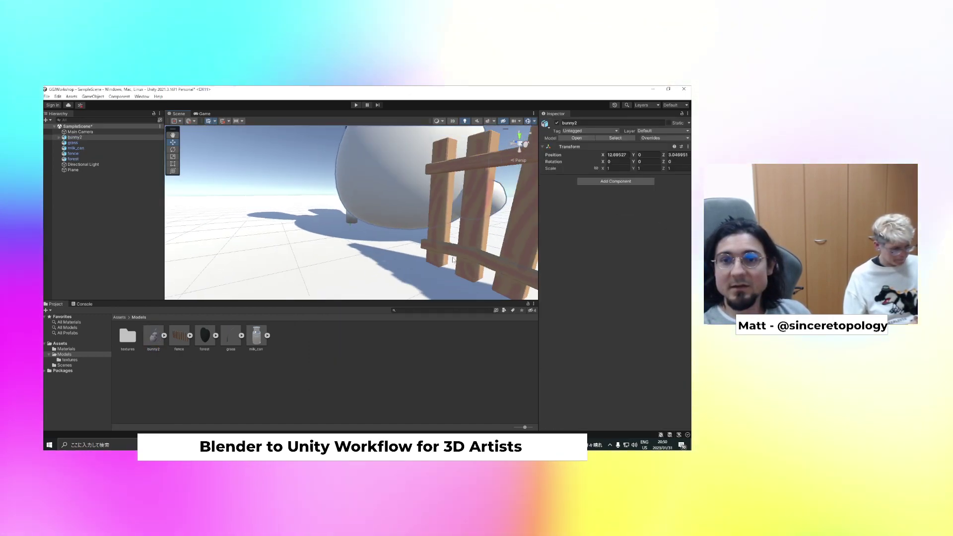
pyautogui.keyDown('alt'); pyautogui.moveTo(336, 237); pyautogui.dragTo(455, 250); pyautogui.keyUp('alt')
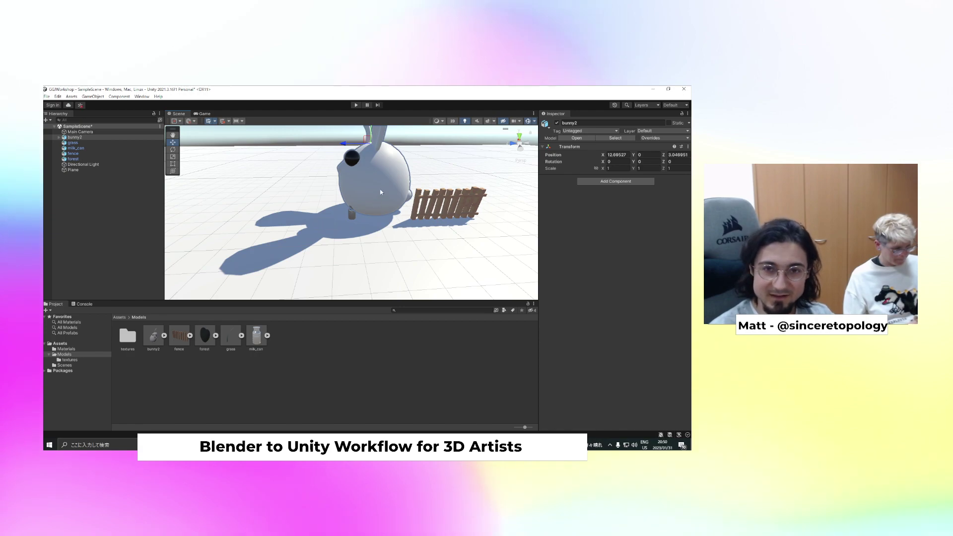
pyautogui.moveTo(344, 146); pyautogui.dragTo(512, 146)
pyautogui.moveTo(511, 206); pyautogui.dragTo(452, 220, button='middle')
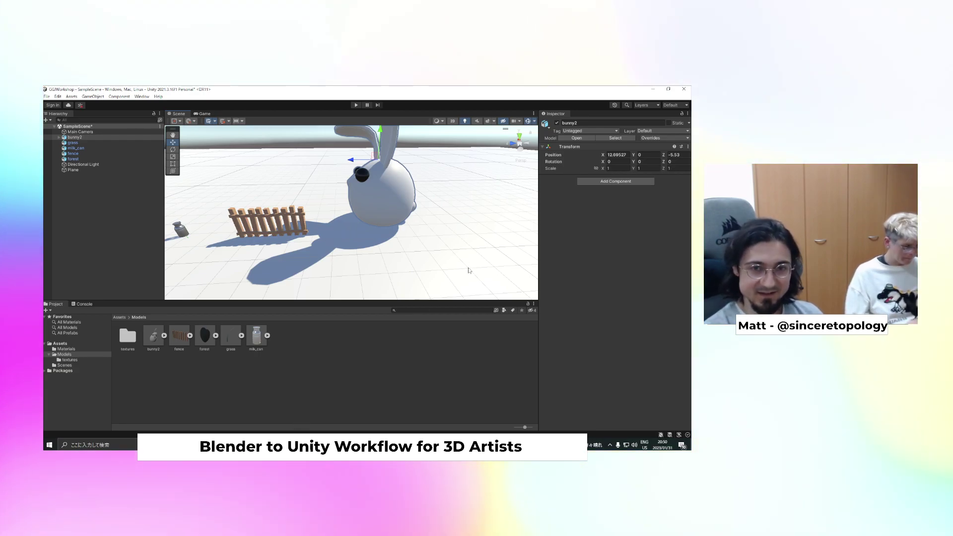
# Import the bunny image from the Blender textures folder into the project's textures folder
pyautogui.hotkey('alt', 'Tab')
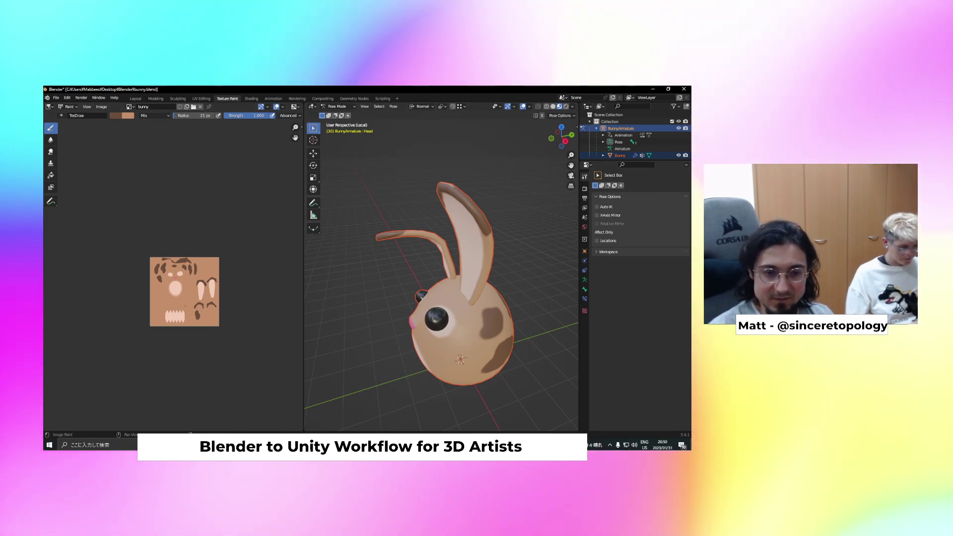
pyautogui.hotkey('alt', 'Tab')
pyautogui.hotkey('alt', 'Tab')
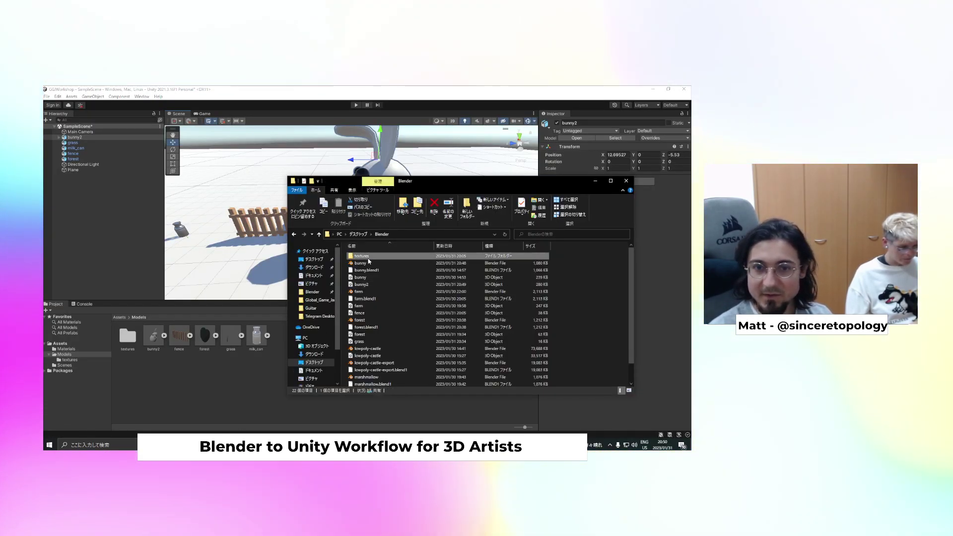
pyautogui.doubleClick(368, 259)
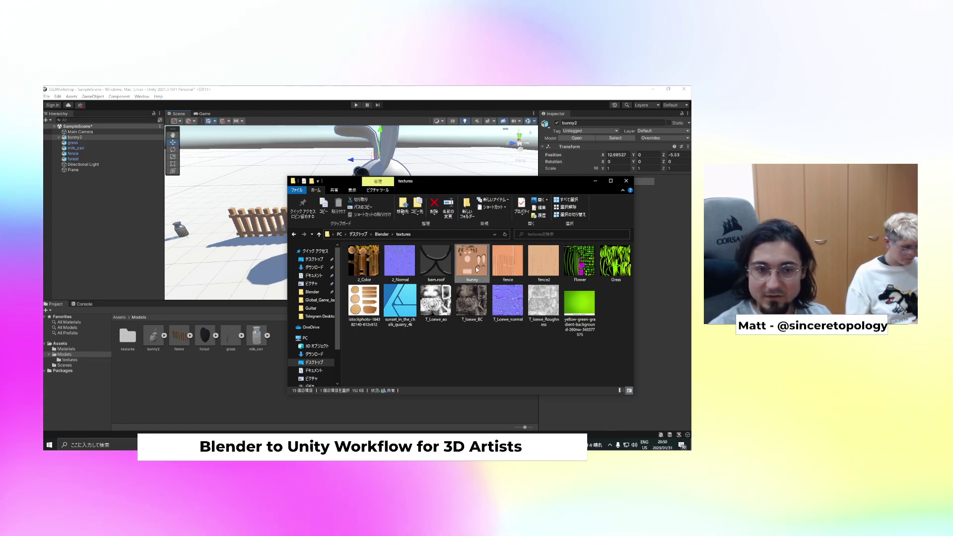
pyautogui.moveTo(475, 266); pyautogui.dragTo(131, 343)
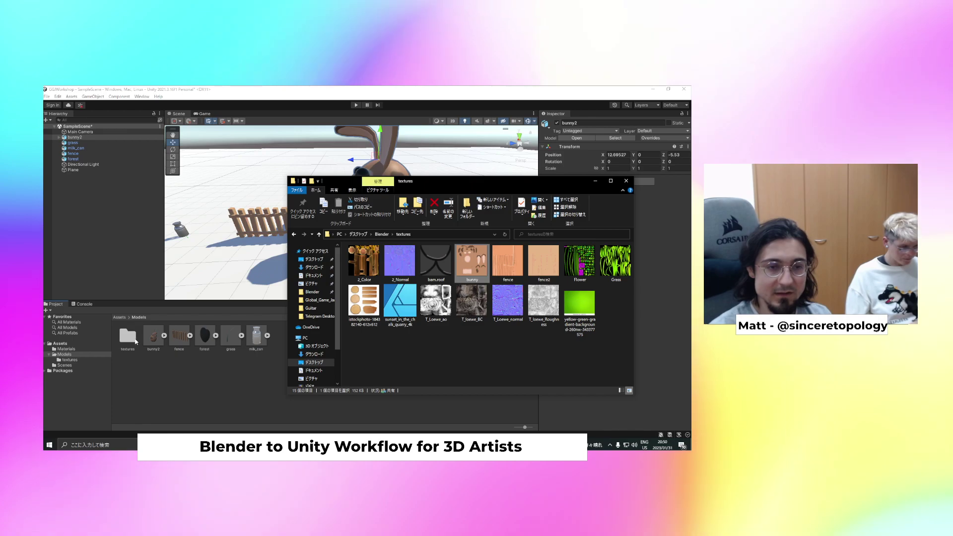
# Inspect the textured bunny in the scene and display the bunny2 model's import settings
pyautogui.click(354, 231)
pyautogui.moveTo(340, 225); pyautogui.dragTo(372, 255, button='middle')
pyautogui.keyDown('alt'); pyautogui.moveTo(369, 238); pyautogui.dragTo(438, 234); pyautogui.keyUp('alt')
pyautogui.click(154, 338)
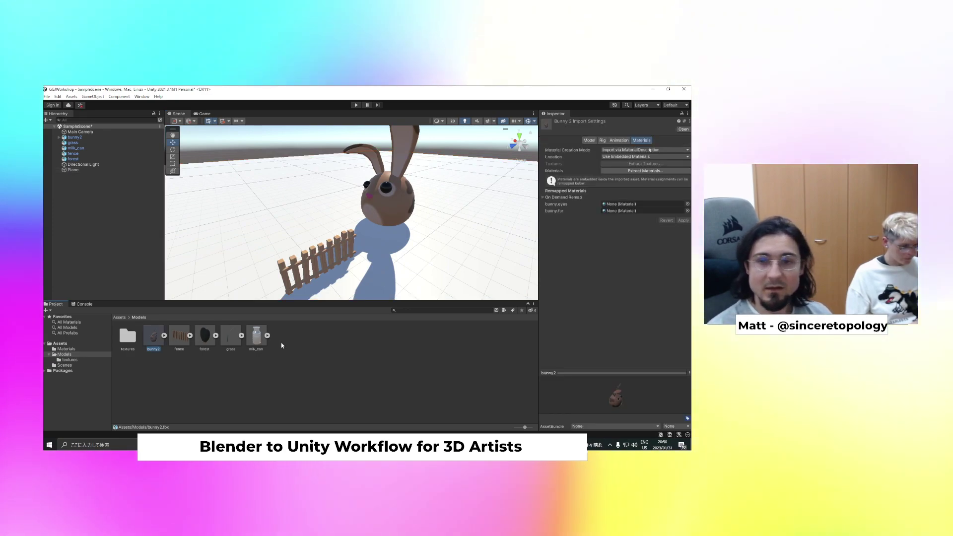
# Extract the bunny2 model's embedded materials into the project's Assets > Materials folder
pyautogui.click(620, 141)
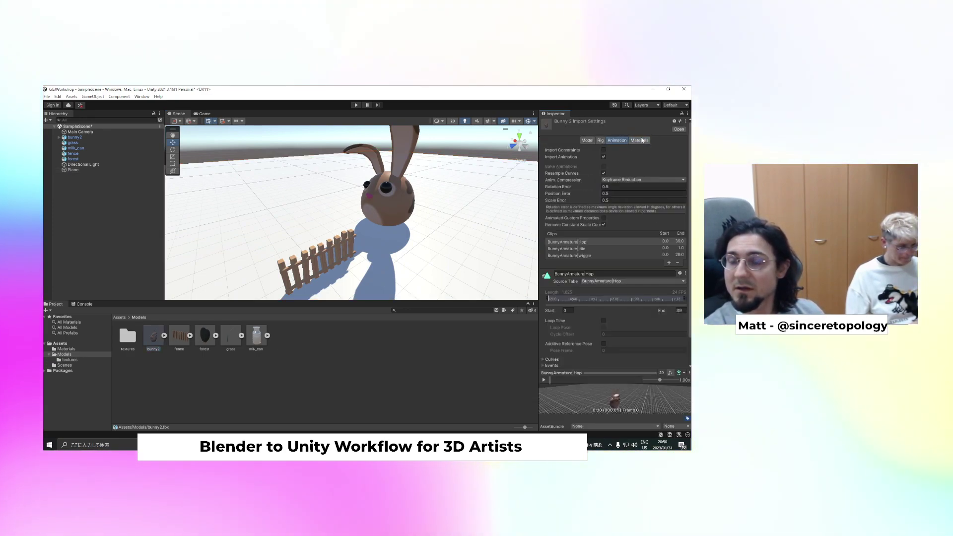
pyautogui.click(640, 140)
pyautogui.click(644, 171)
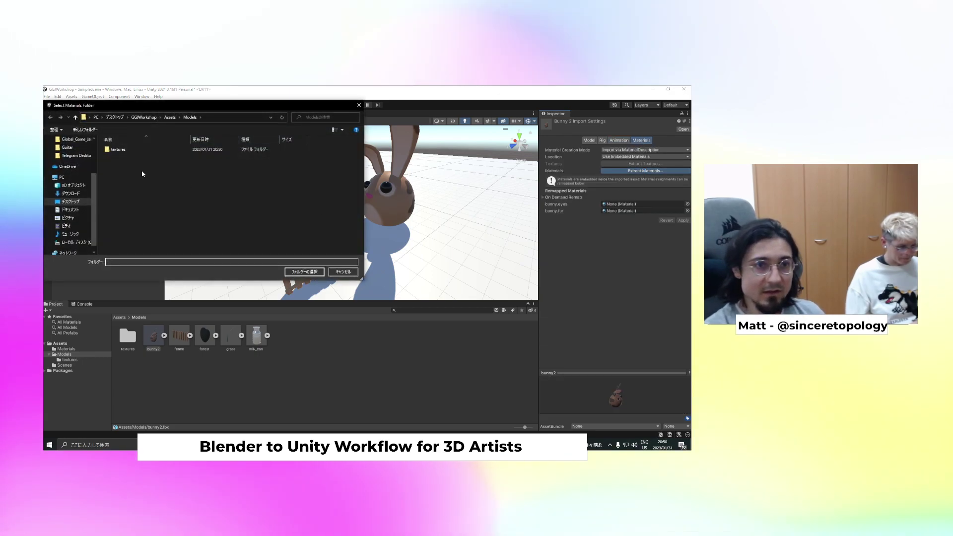
pyautogui.click(170, 117)
pyautogui.doubleClick(142, 150)
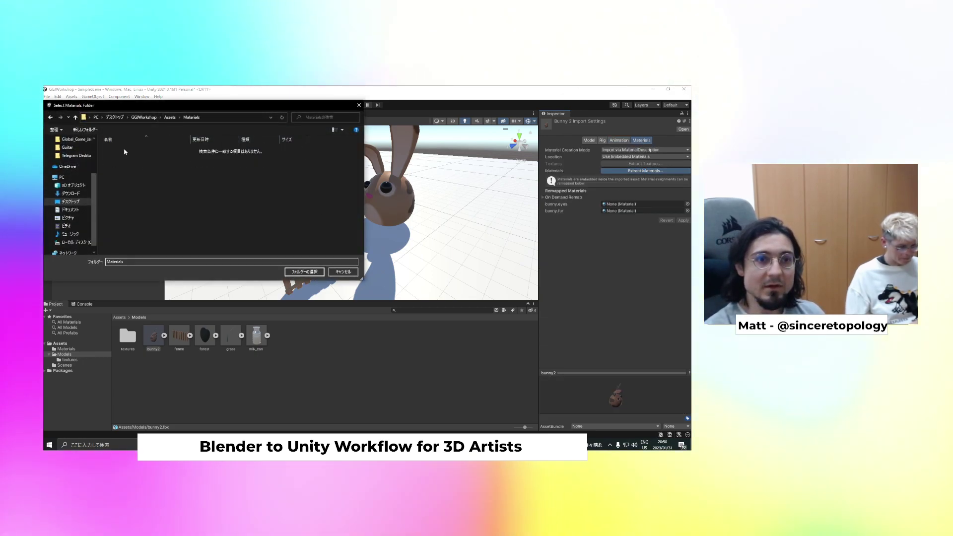
pyautogui.click(304, 272)
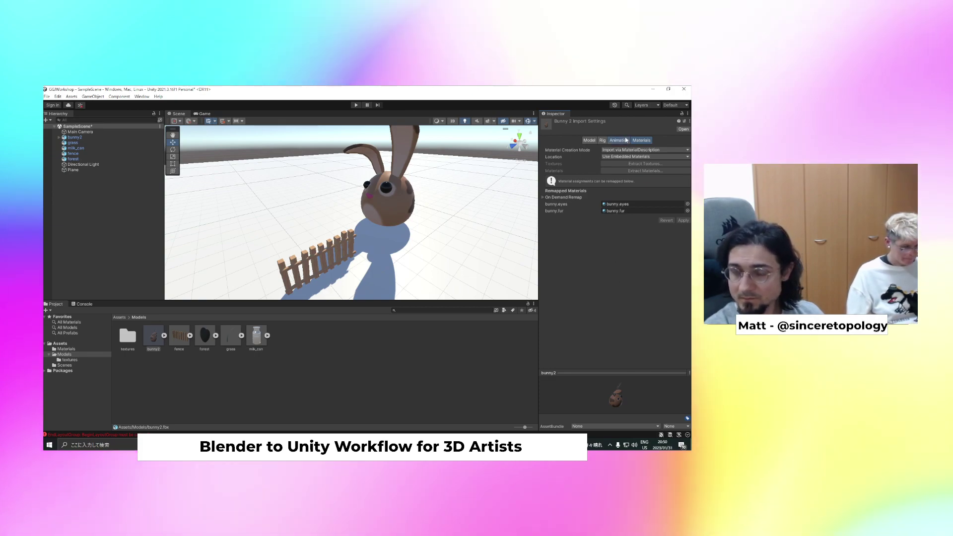
# Review the bunny2 model's imported Hop, Idle and wiggle animation clips and their settings
pyautogui.click(619, 140)
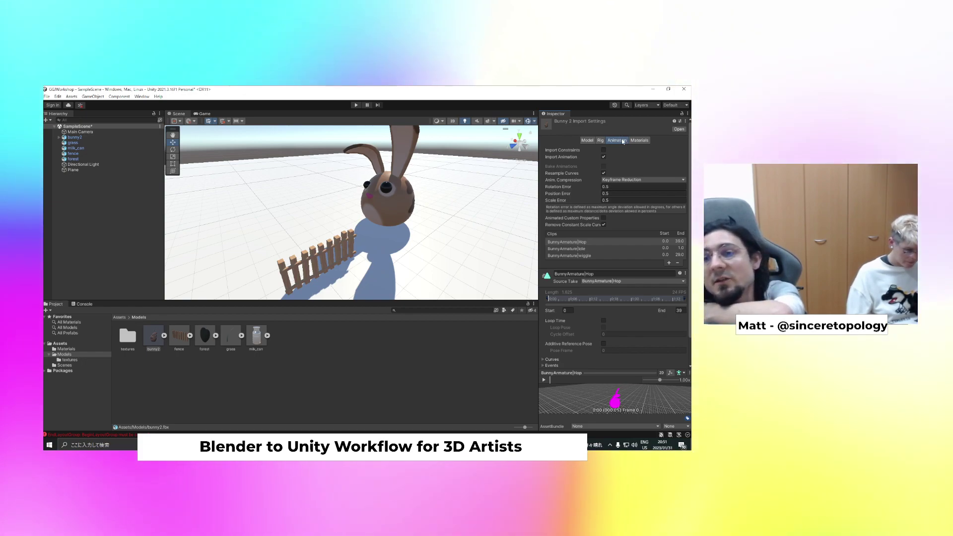
pyautogui.click(589, 244)
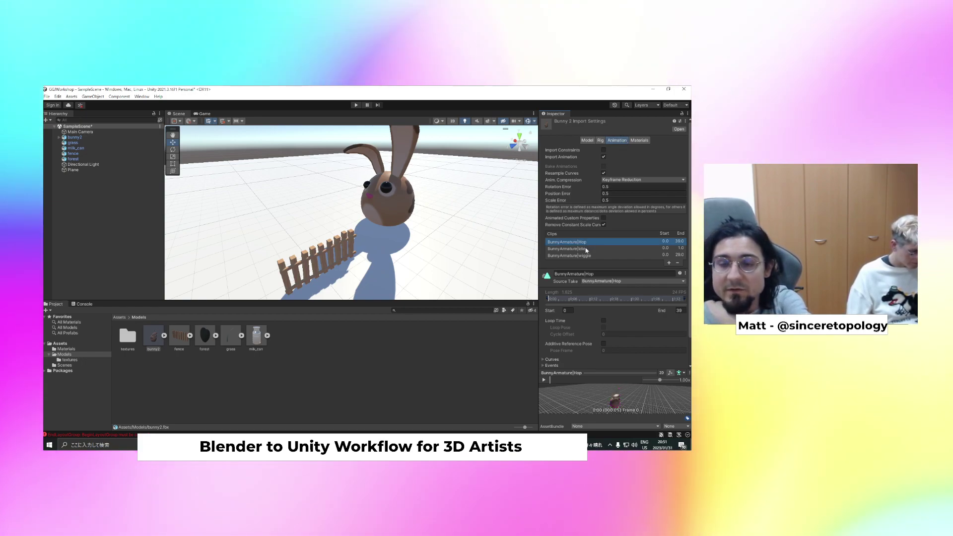
pyautogui.click(591, 248)
pyautogui.click(587, 256)
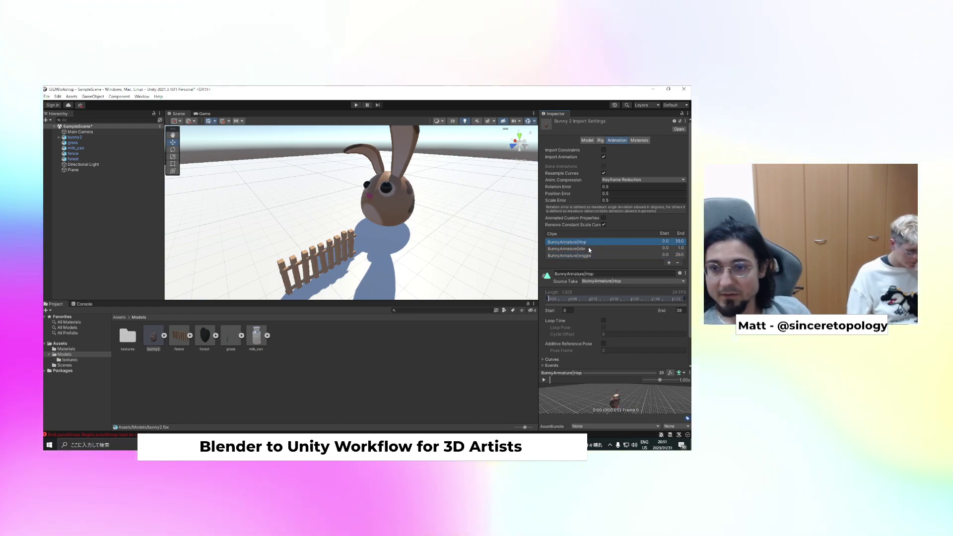
pyautogui.click(588, 249)
pyautogui.click(588, 255)
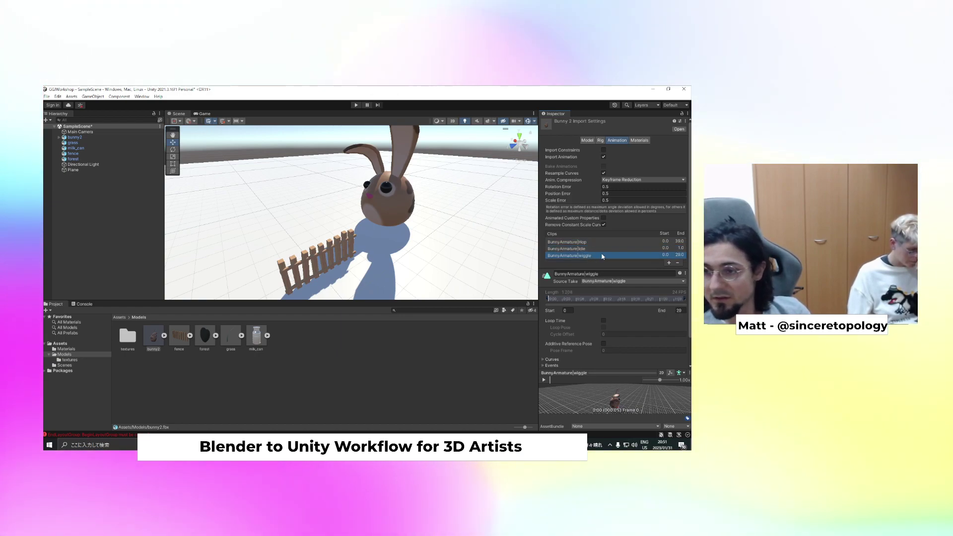
pyautogui.scroll(-2, 620, 246)
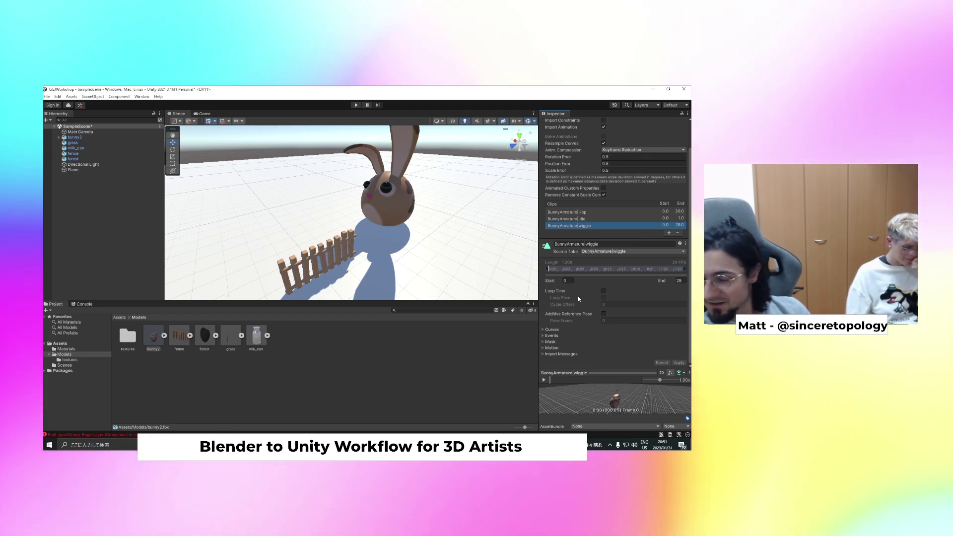
pyautogui.scroll(3, 613, 222)
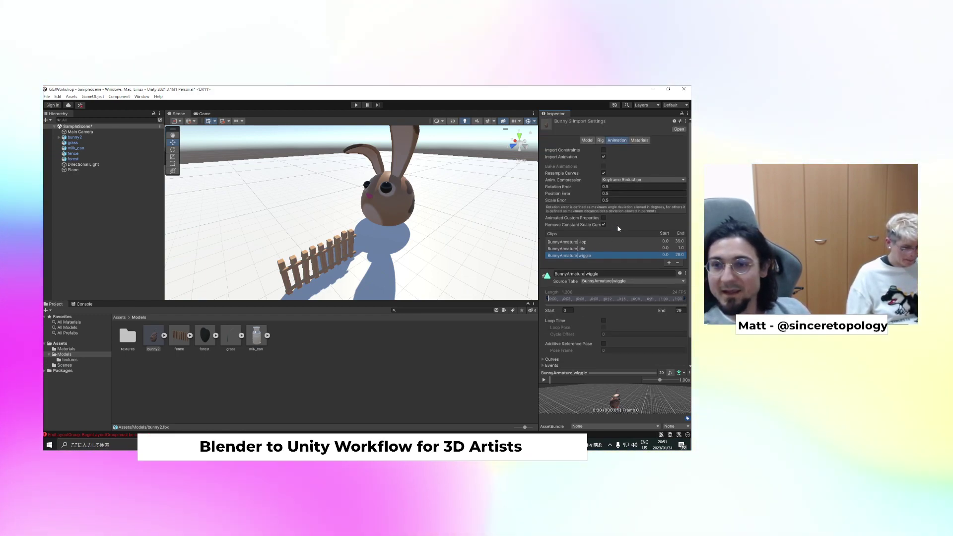
# Set the bunny2 rig's Avatar Definition to Create From This Model and apply it
pyautogui.click(600, 140)
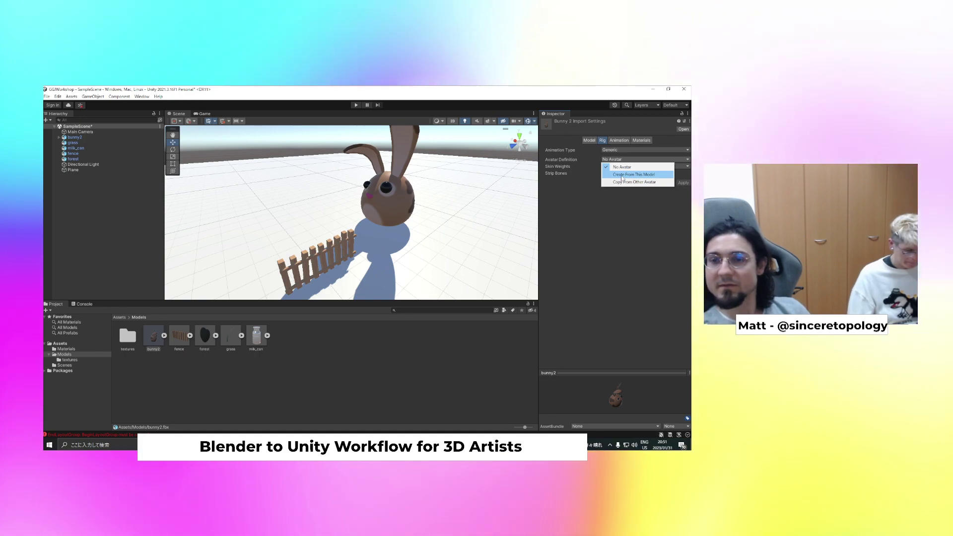
pyautogui.click(572, 170)
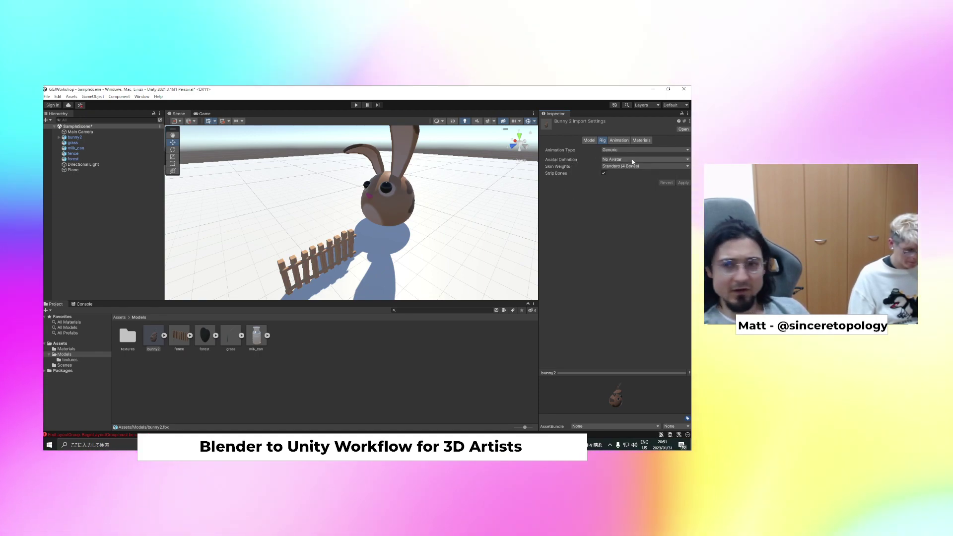
pyautogui.click(636, 159)
pyautogui.click(631, 173)
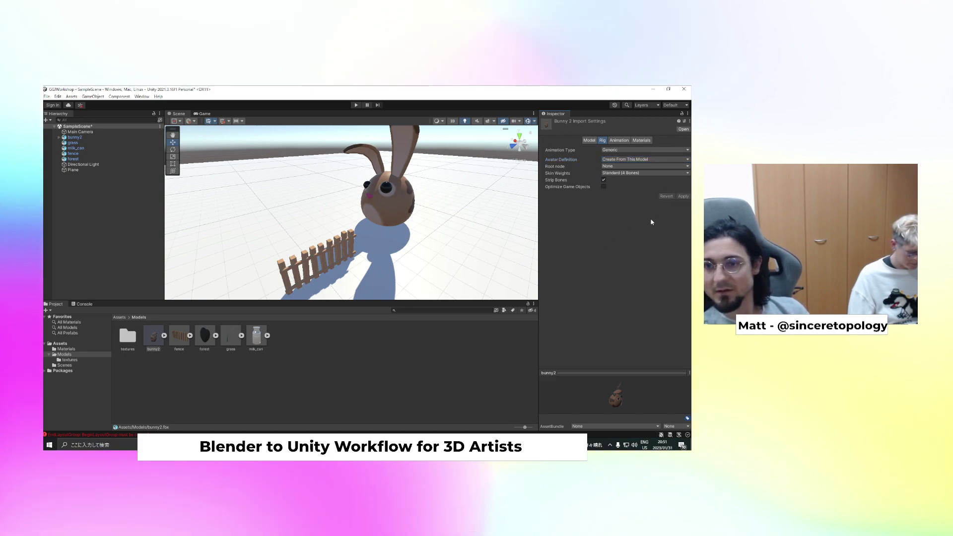
pyautogui.click(330, 360)
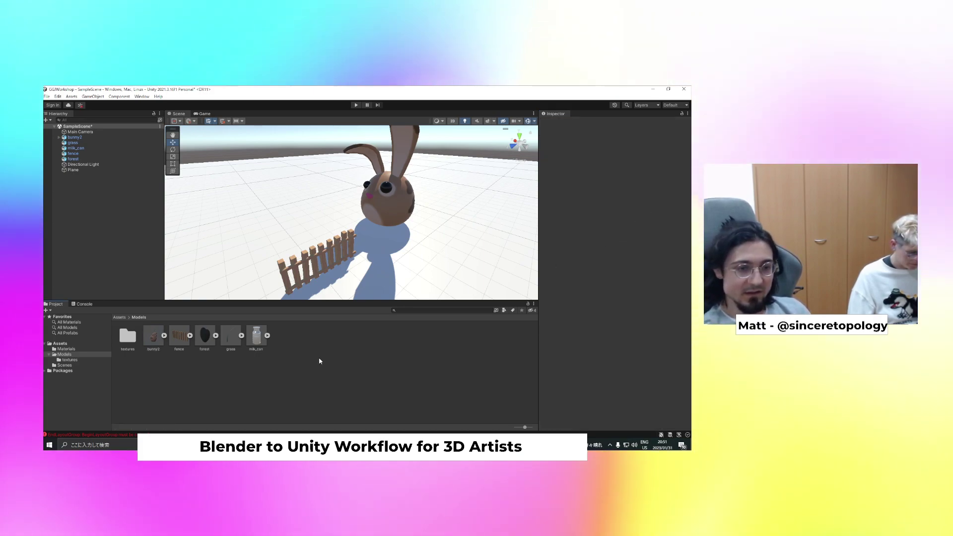
# Expand bunny2 in the scene hierarchy and create an Animator Controller named BunnyAnimatorController in the Assets folder
pyautogui.click(75, 137)
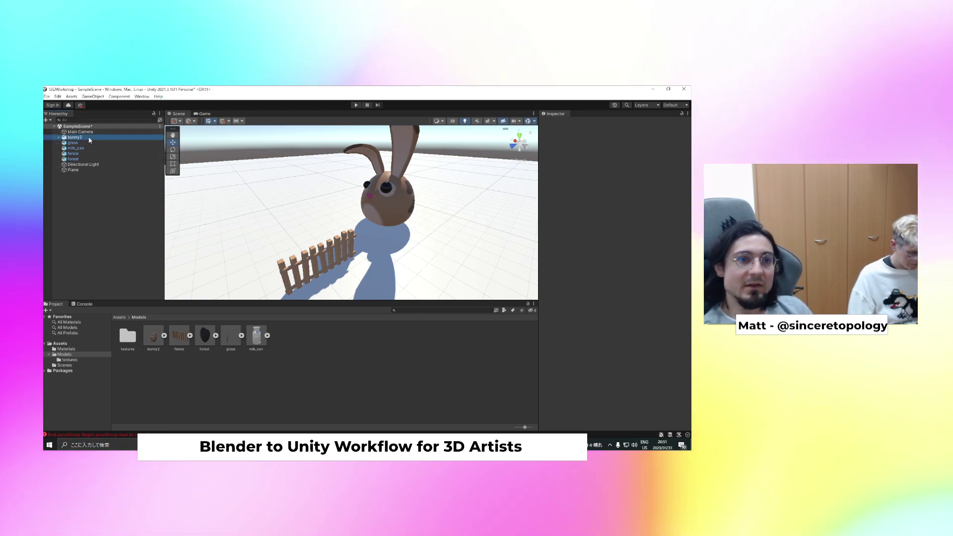
pyautogui.click(60, 137)
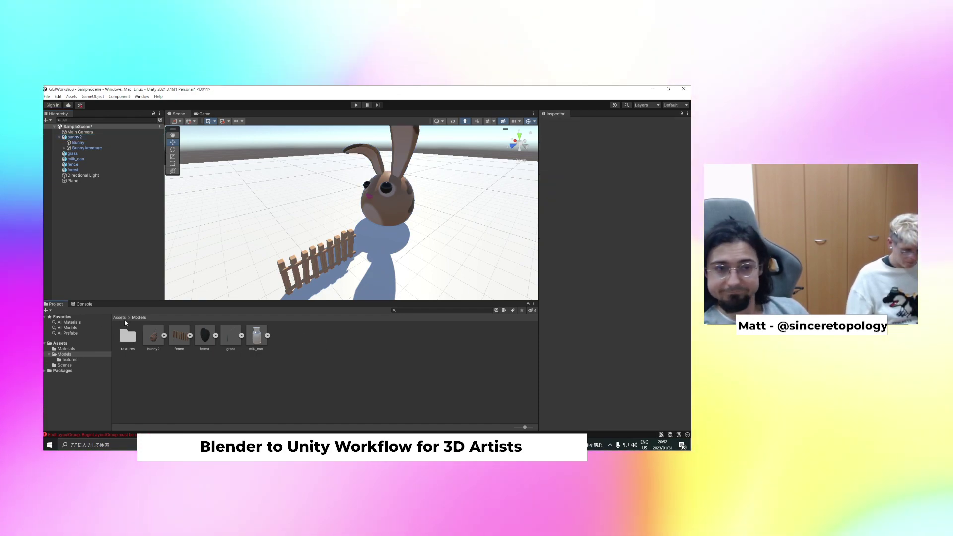
pyautogui.click(119, 317)
pyautogui.rightClick(219, 342)
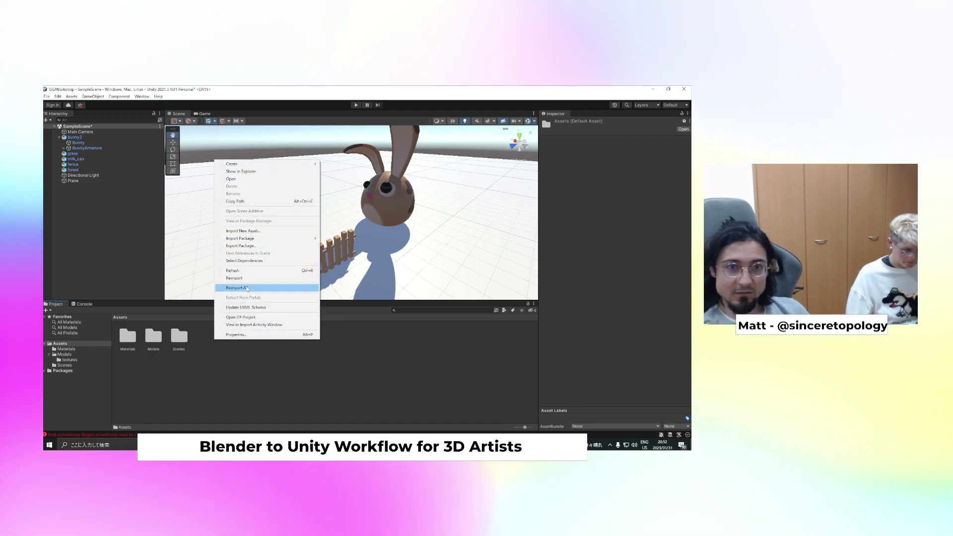
pyautogui.moveTo(259, 168)
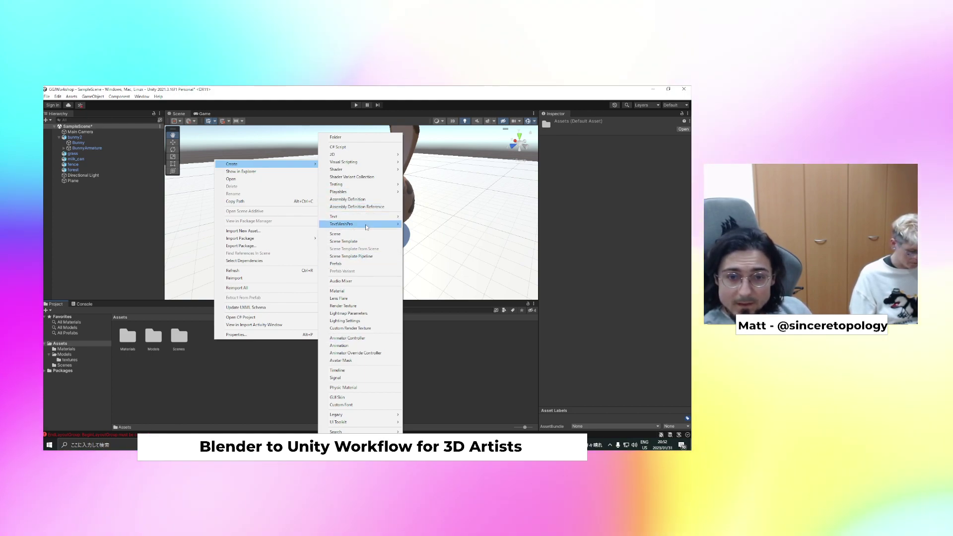
pyautogui.click(364, 339)
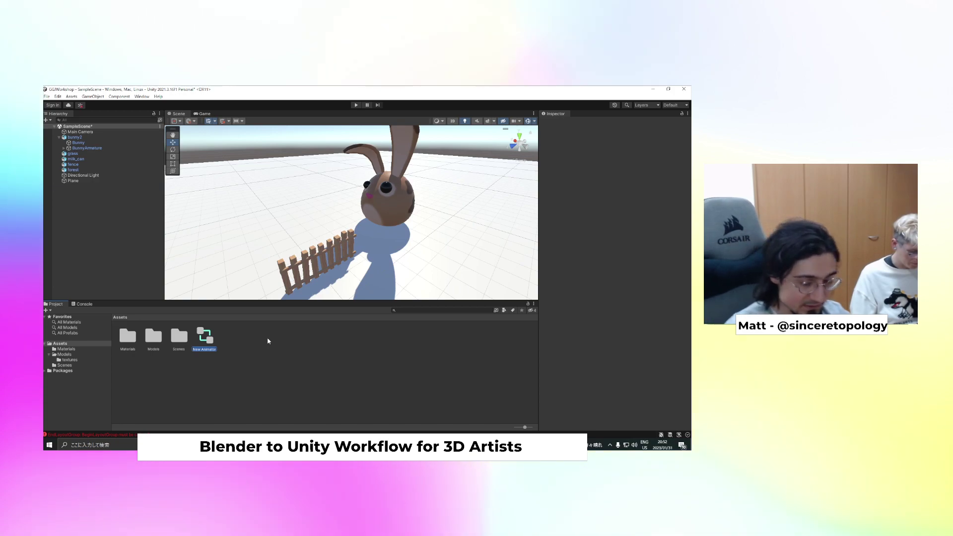
pyautogui.write('BunnyAnim')
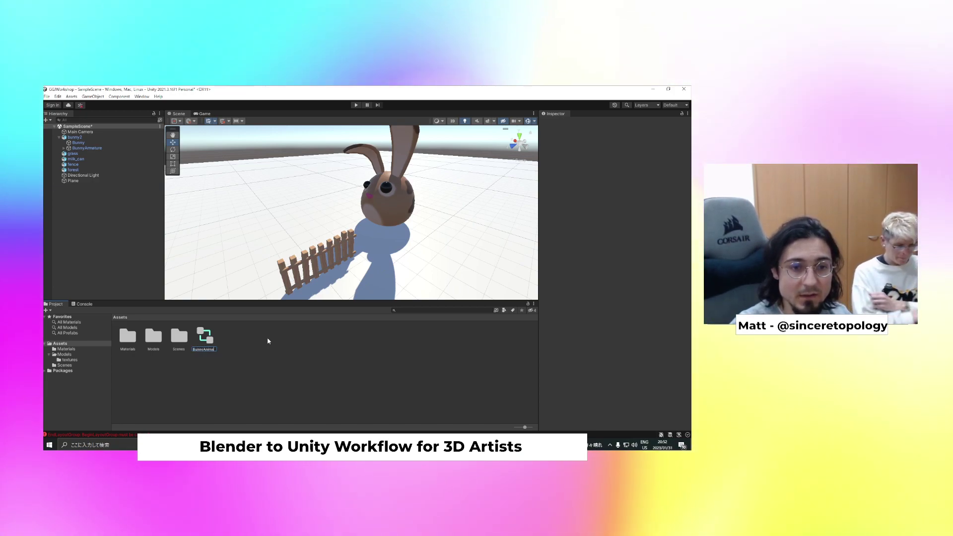
pyautogui.write('atorCon')
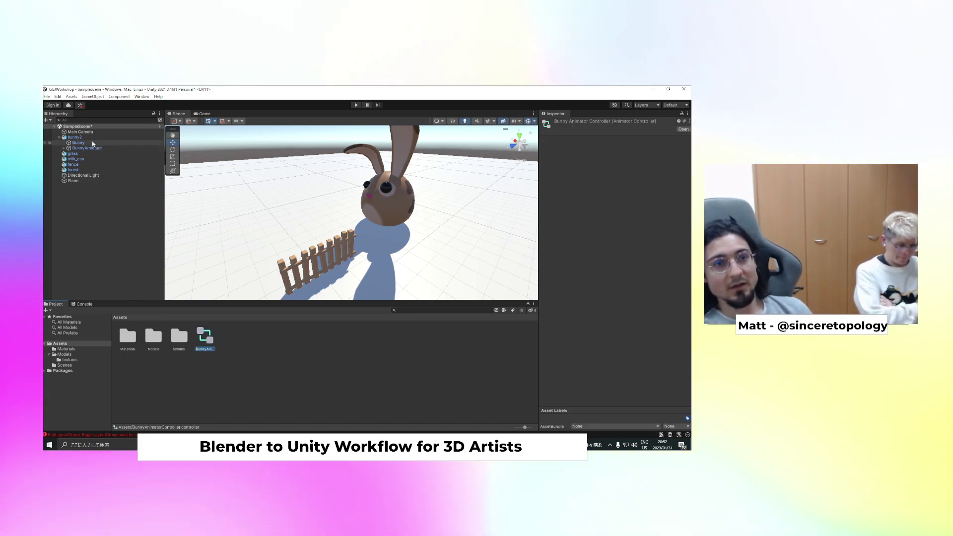
# Assign BunnyAnimatorController as the controller of the bunny2 object's Animator component
pyautogui.click(74, 137)
pyautogui.moveTo(442, 306); pyautogui.dragTo(640, 190)
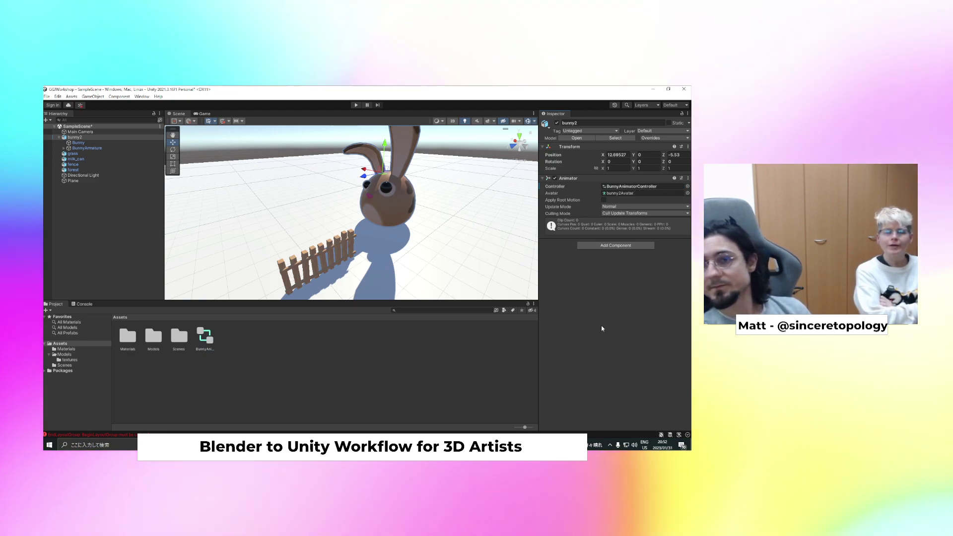
pyautogui.click(391, 212)
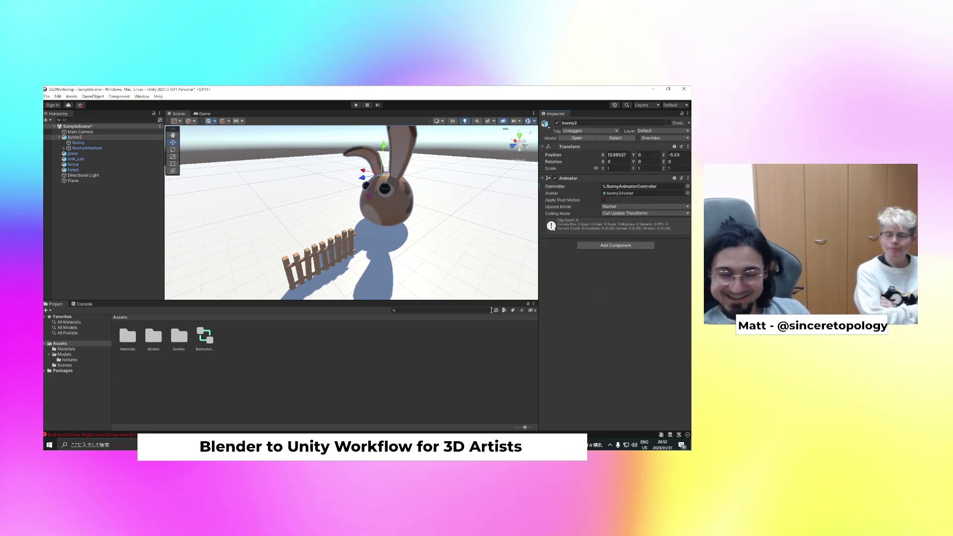
# Run the scene briefly to check the camera's view, and stop it
pyautogui.click(356, 361)
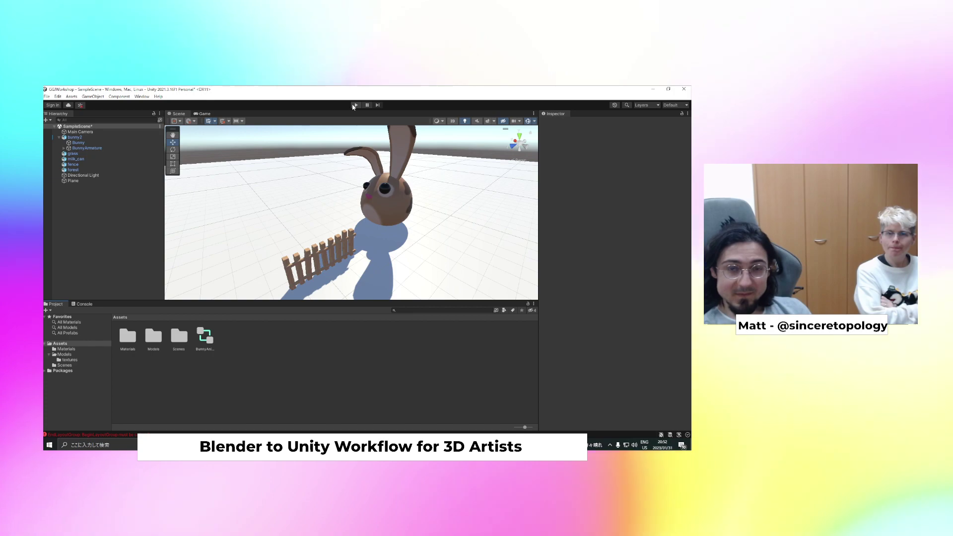
pyautogui.click(356, 105)
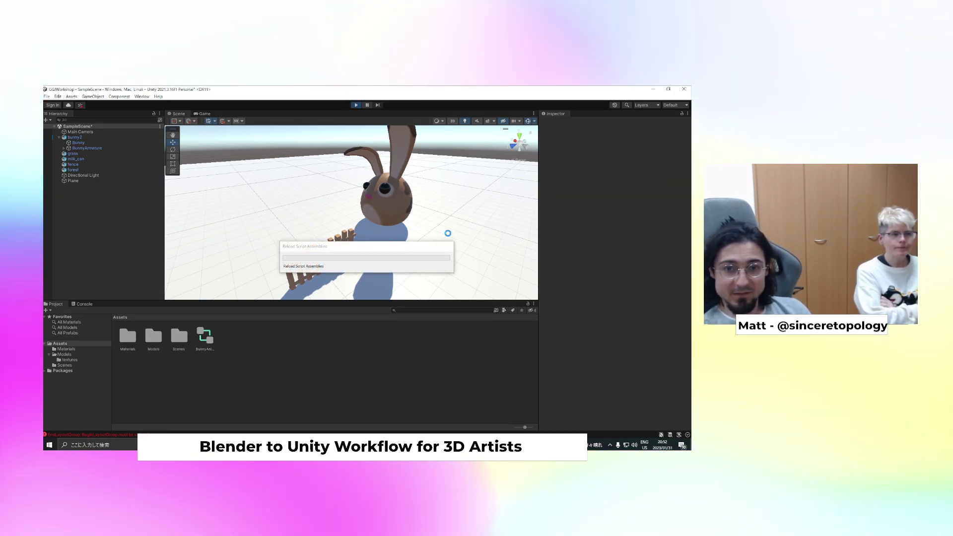
pyautogui.click(356, 105)
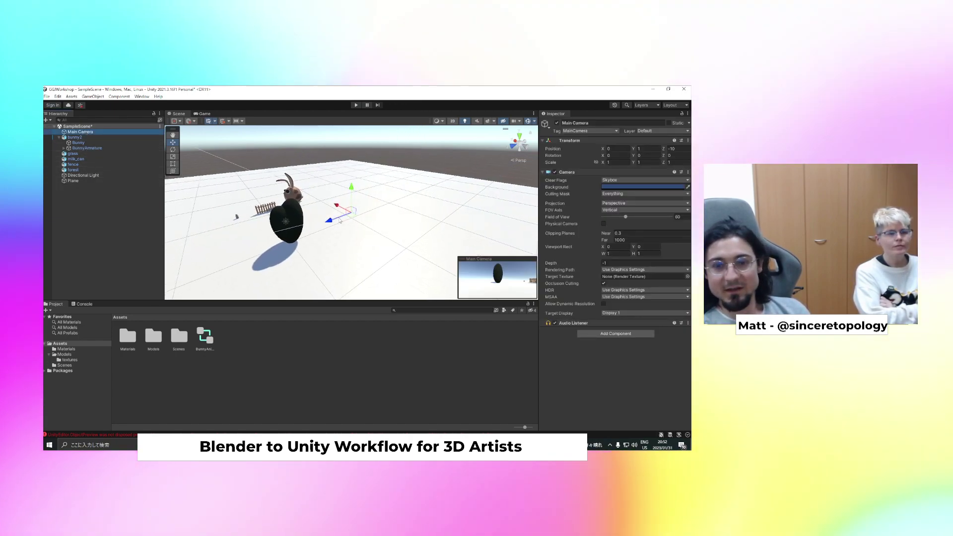
# Aim the Main Camera at the bunny: position about X 15.03, Y 4.8, Z 1.47, rotation about X 19.57 and Y 200
pyautogui.moveTo(297, 190); pyautogui.dragTo(298, 188)
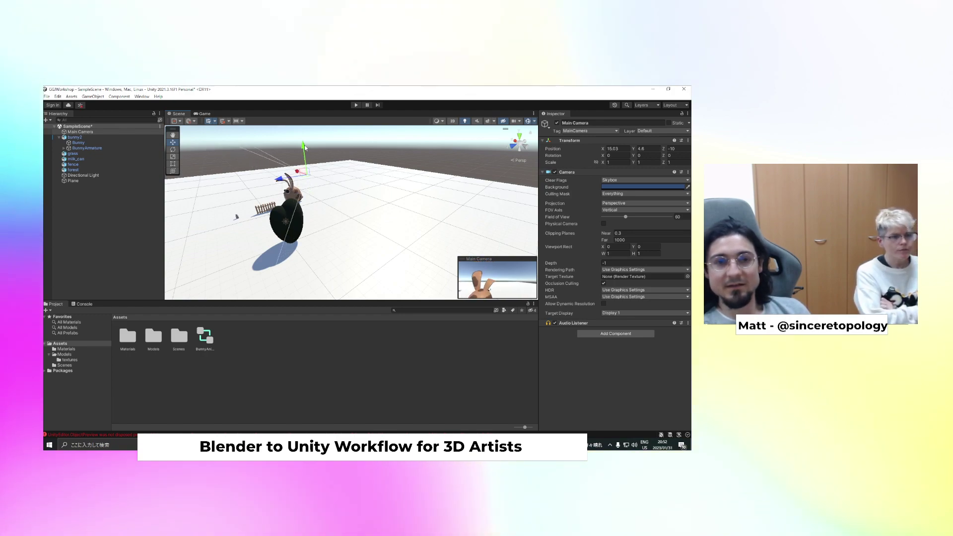
pyautogui.moveTo(305, 150); pyautogui.dragTo(230, 192)
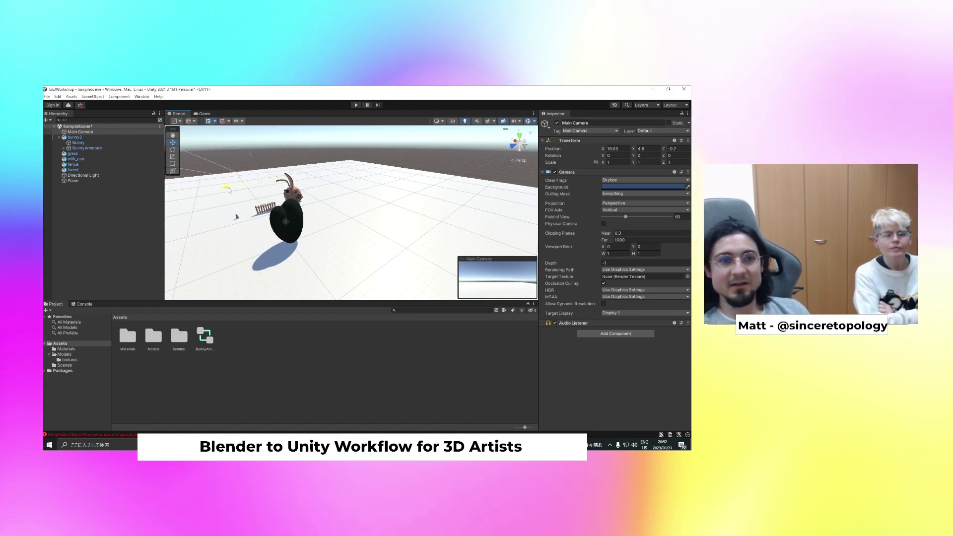
pyautogui.moveTo(634, 157); pyautogui.dragTo(50, 206)
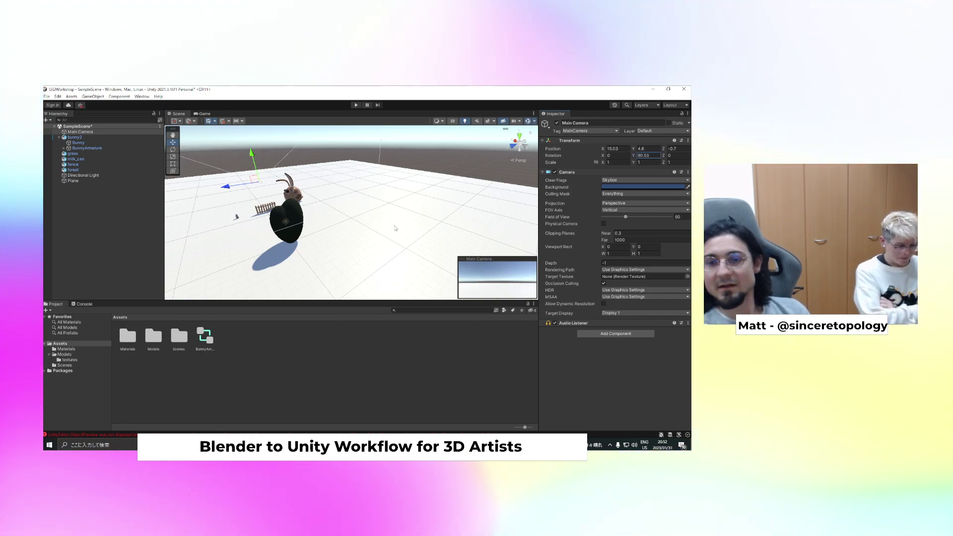
pyautogui.moveTo(306, 353); pyautogui.dragTo(298, 351)
pyautogui.click(646, 156)
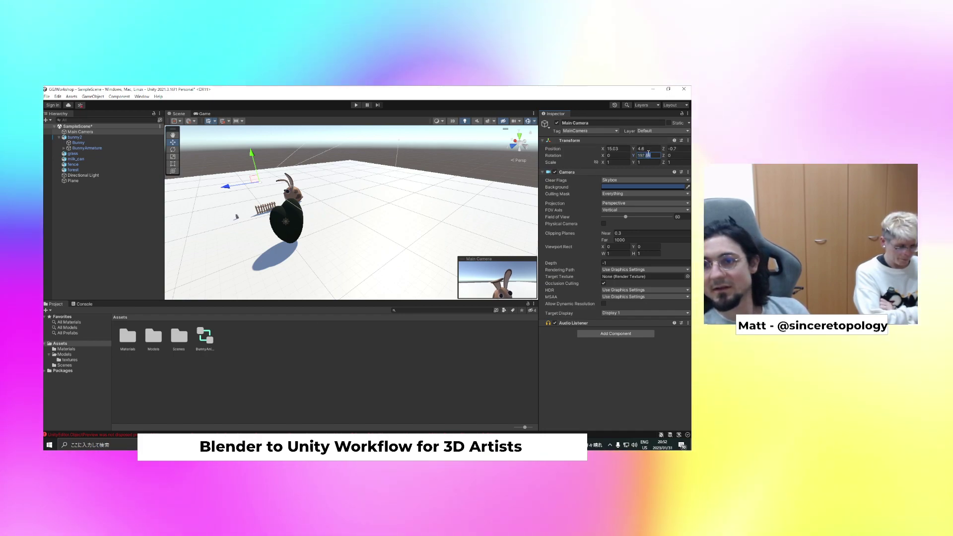
pyautogui.write('200')
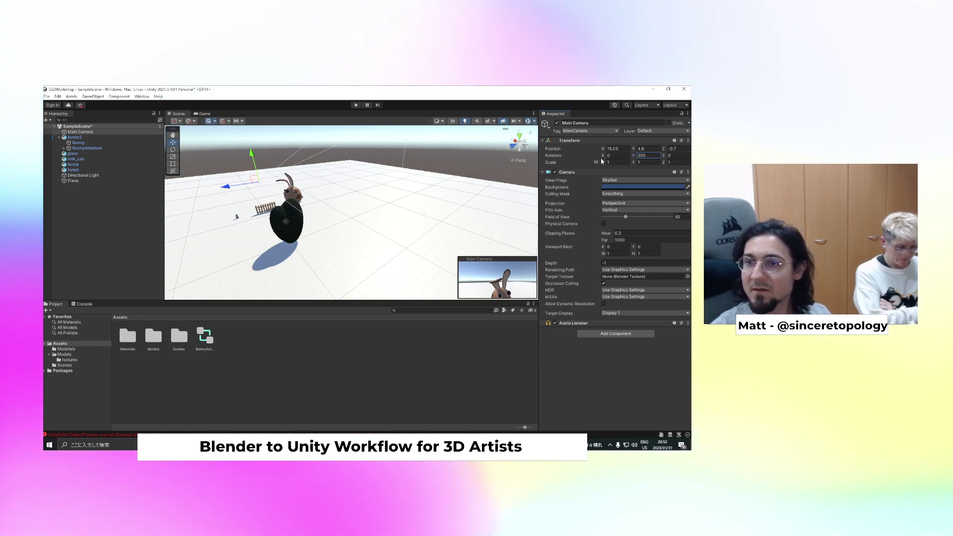
pyautogui.moveTo(604, 156); pyautogui.dragTo(293, 229)
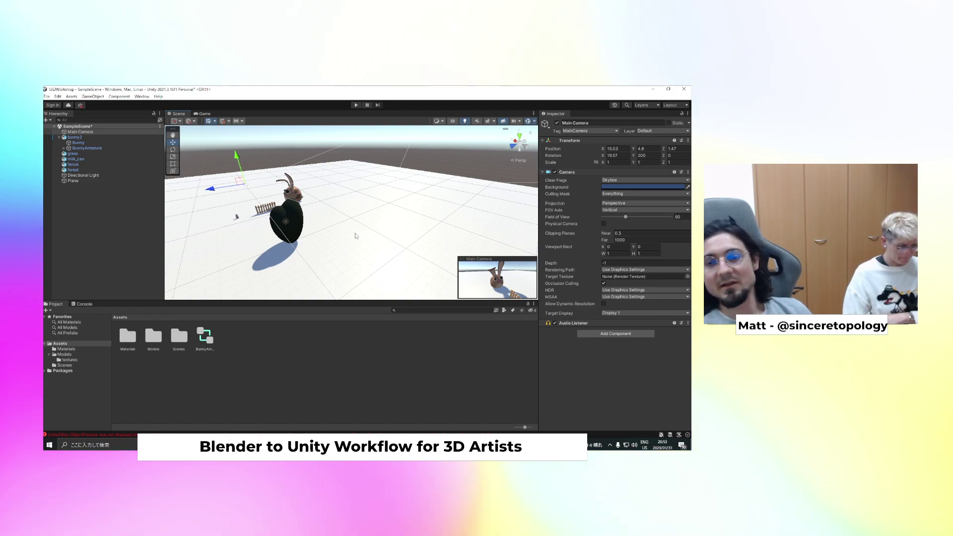
# Play the scene to check the bunny through the repositioned camera, and stop playback
pyautogui.click(268, 147)
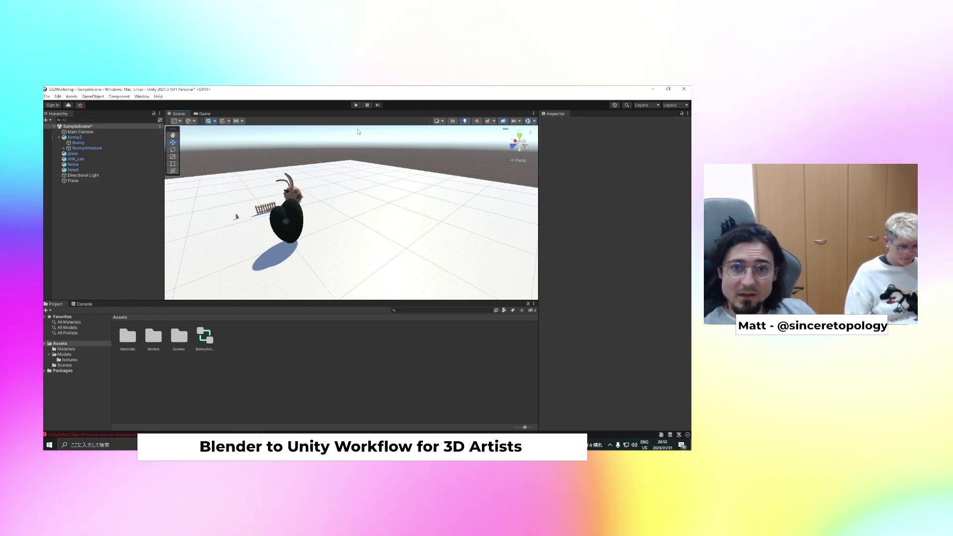
pyautogui.hotkey('ctrl', 'p')
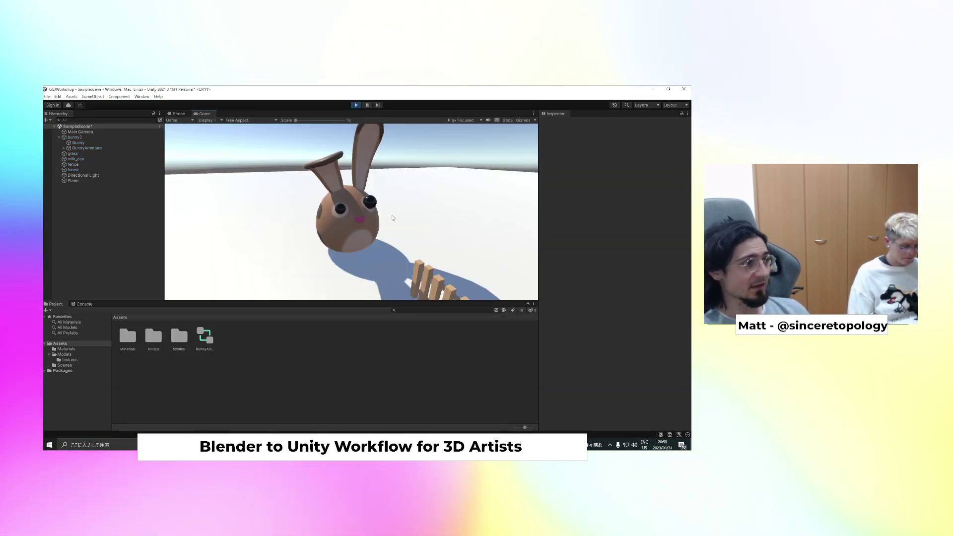
pyautogui.click(356, 106)
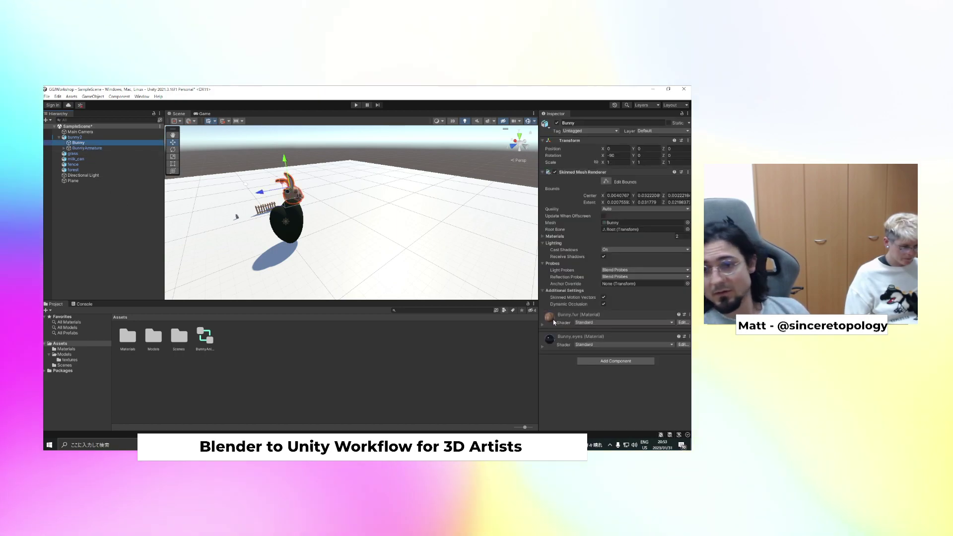
# Open the BunnyAnimatorController assigned to bunny2 for editing and bring its Entry and Exit nodes into view
pyautogui.click(85, 138)
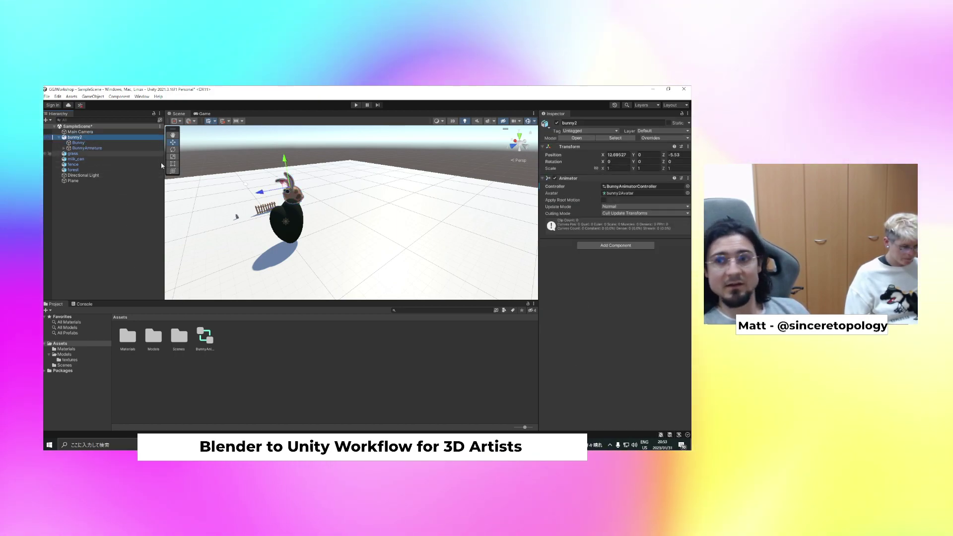
pyautogui.doubleClick(650, 188)
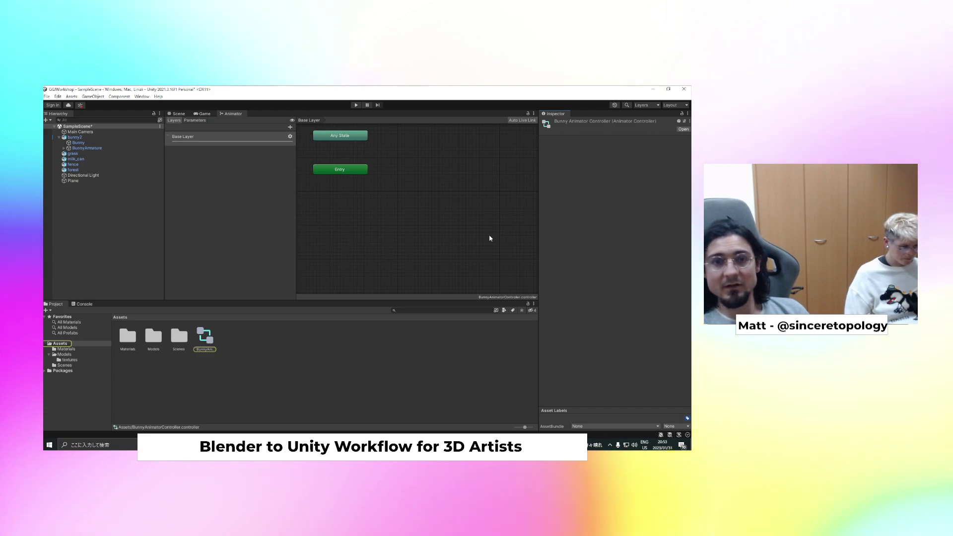
pyautogui.scroll(-2, 430, 215)
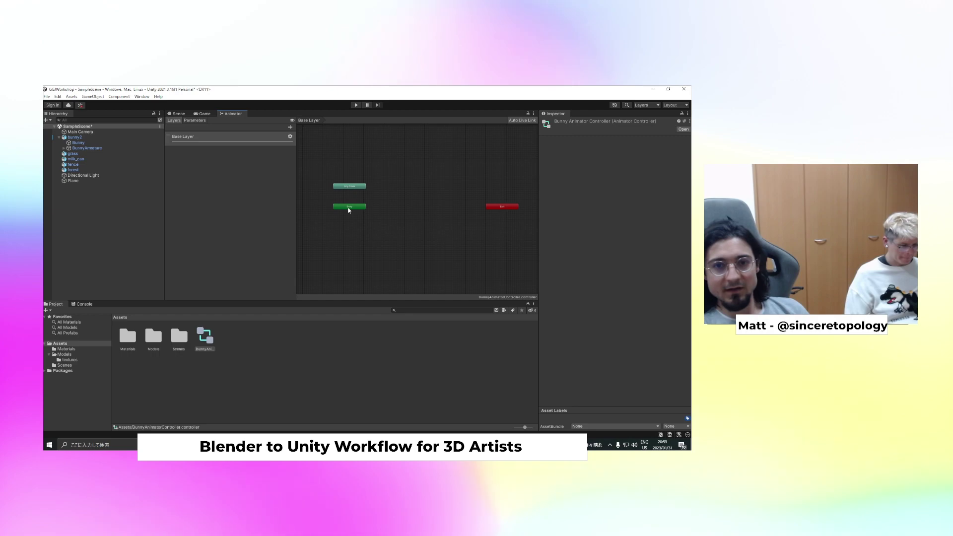
pyautogui.moveTo(384, 239); pyautogui.dragTo(408, 232)
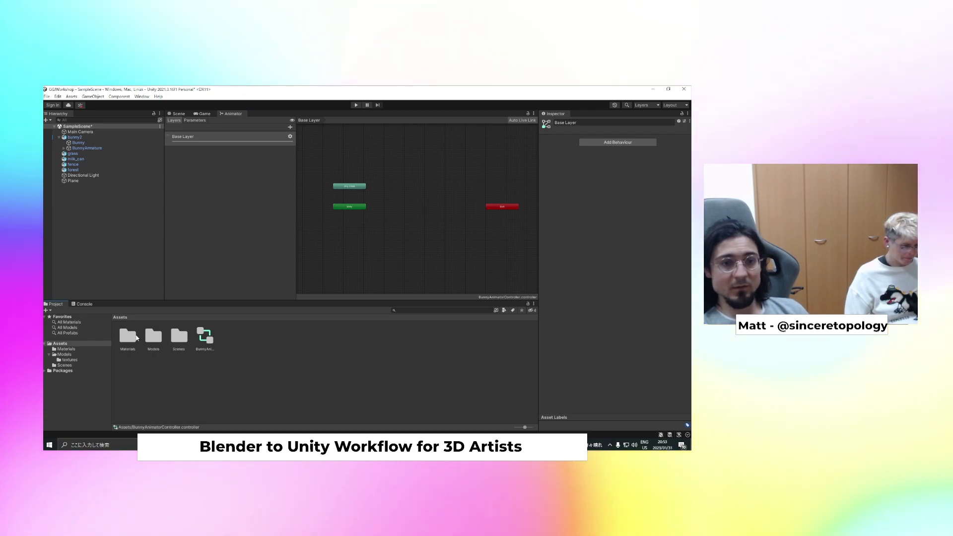
# Add the bunny2 model's Hop, Idle and wiggle animation clips from the Models folder to the Base Layer as separate states
pyautogui.doubleClick(134, 337)
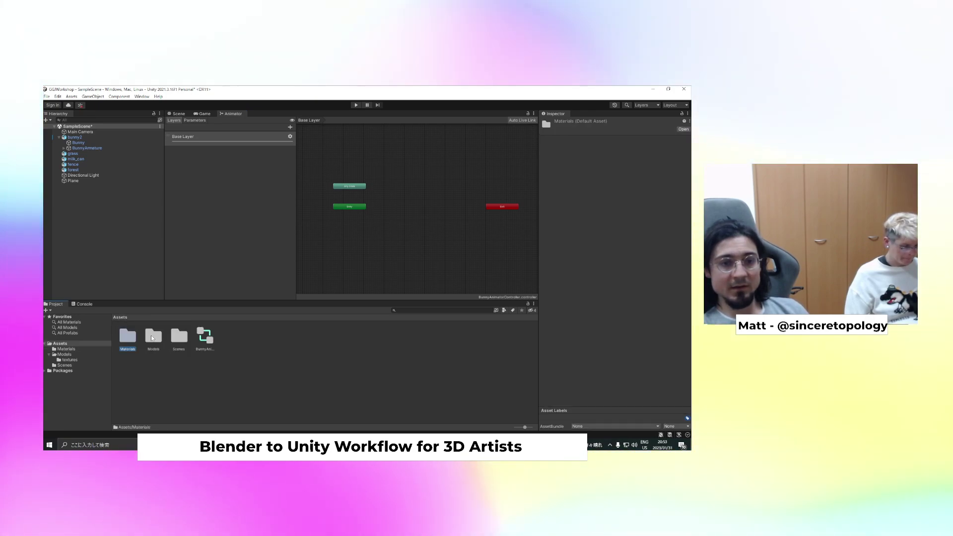
pyautogui.doubleClick(153, 337)
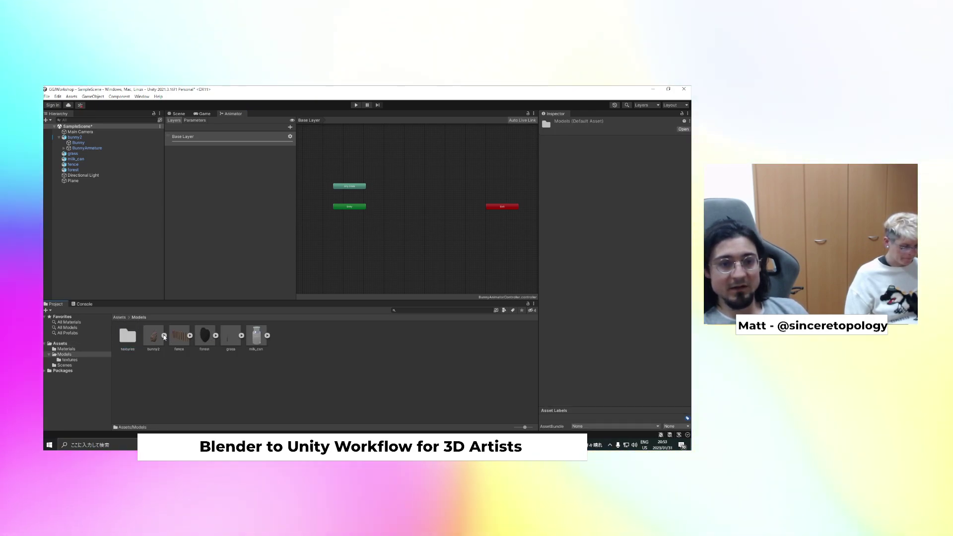
pyautogui.click(164, 336)
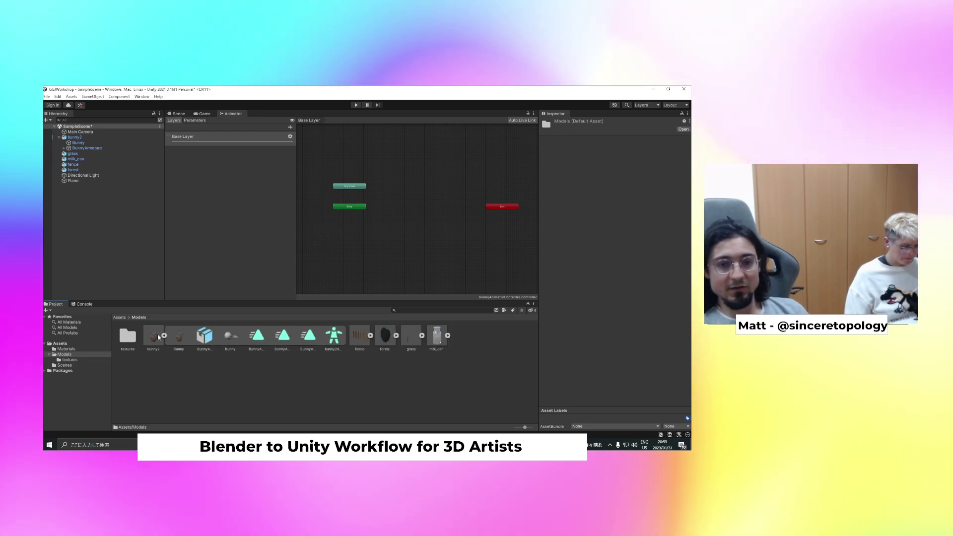
pyautogui.click(257, 336)
pyautogui.click(283, 336)
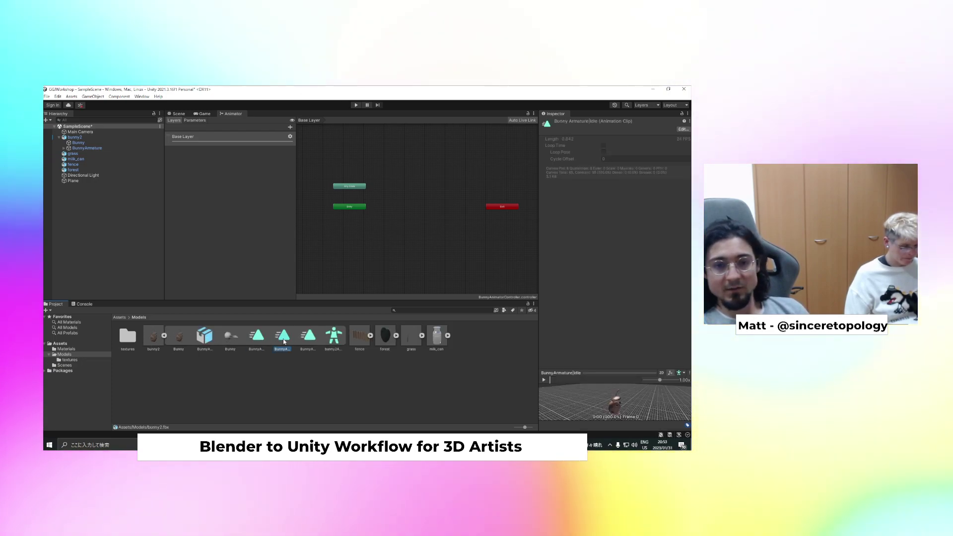
pyautogui.click(305, 338)
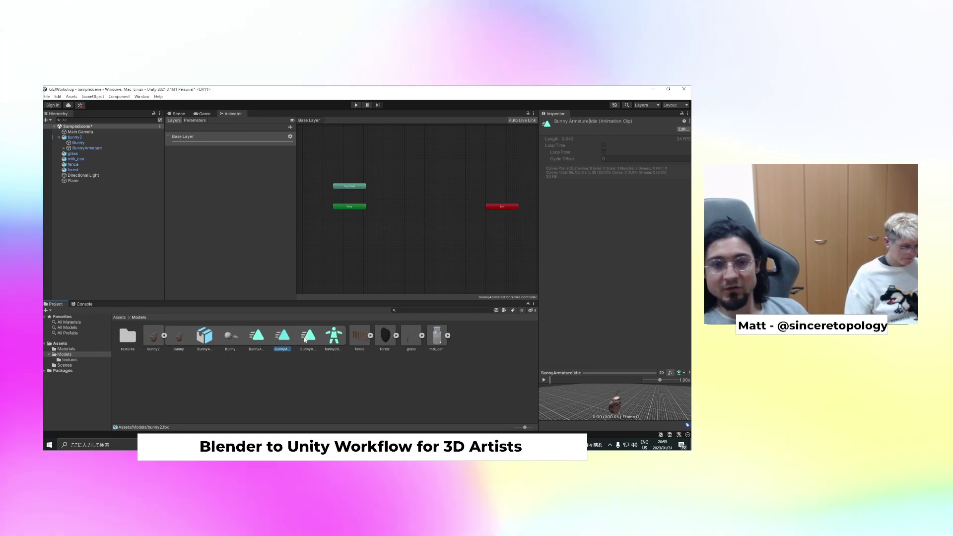
pyautogui.keyDown('shift'); pyautogui.click(258, 340); pyautogui.keyUp('shift')
pyautogui.moveTo(259, 340); pyautogui.dragTo(301, 295)
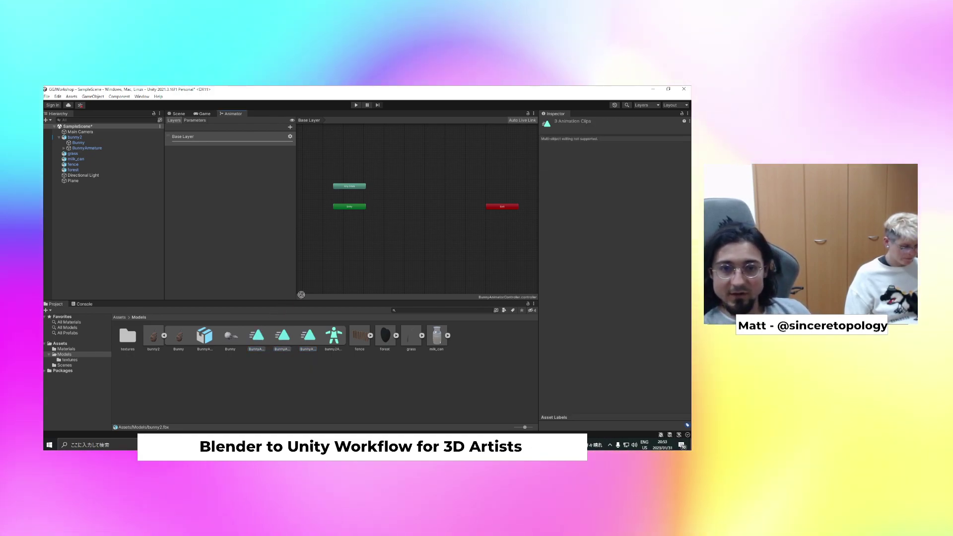
pyautogui.moveTo(397, 242); pyautogui.dragTo(405, 215)
pyautogui.click(407, 253)
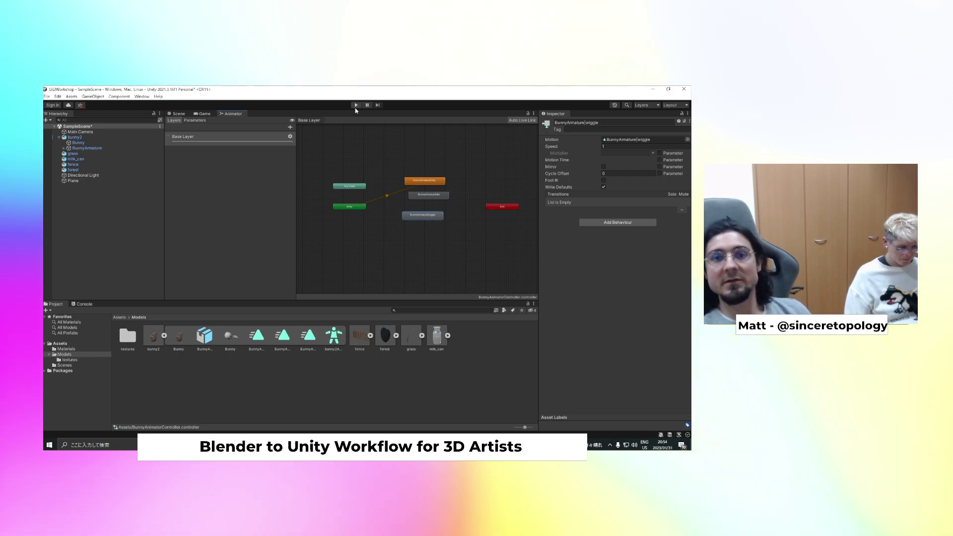
# Play the scene to check the bunny's animation, stop playback and return to the animator graph
pyautogui.hotkey('ctrl', 'p')
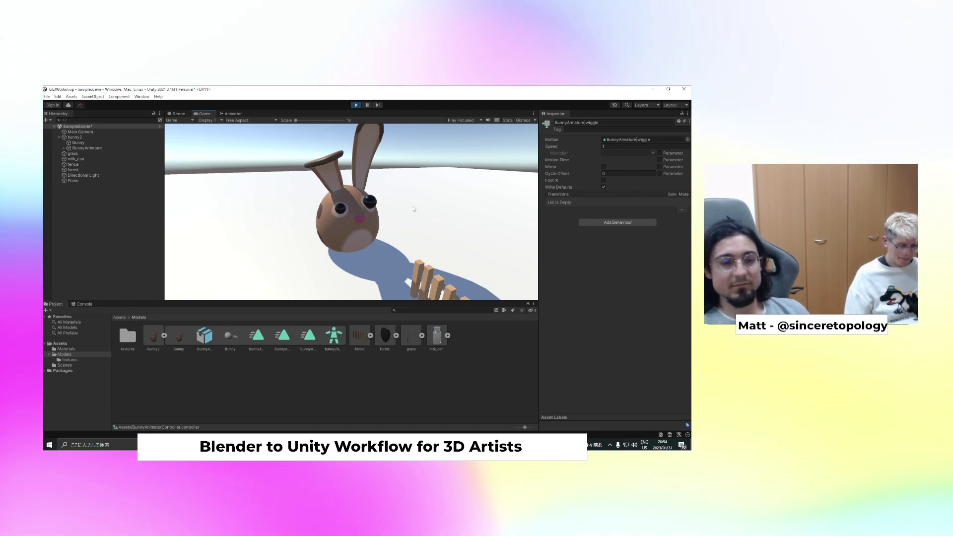
pyautogui.click(355, 105)
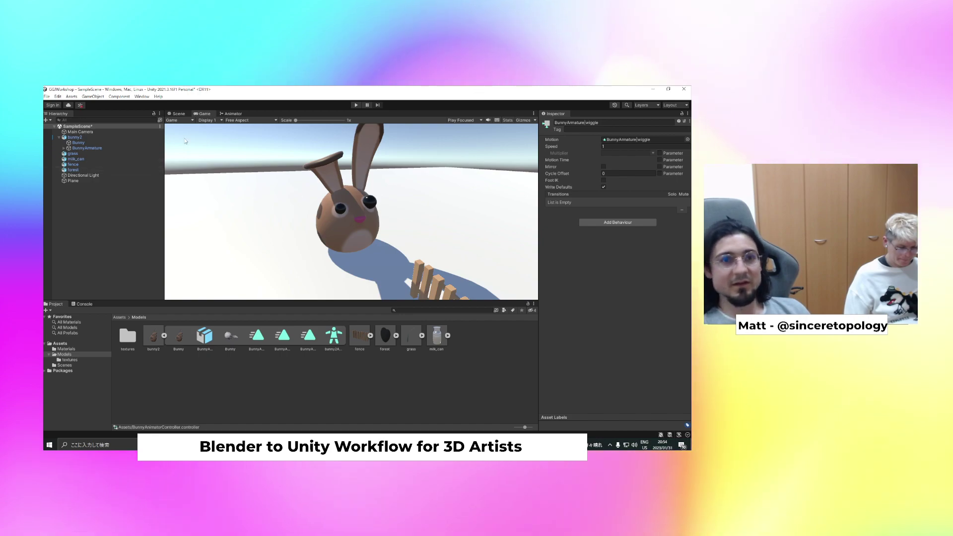
pyautogui.click(231, 114)
# Make a transition from the Entry node to the BunnyArmature|Idle state
pyautogui.click(419, 251)
pyautogui.scroll(3, 447, 243)
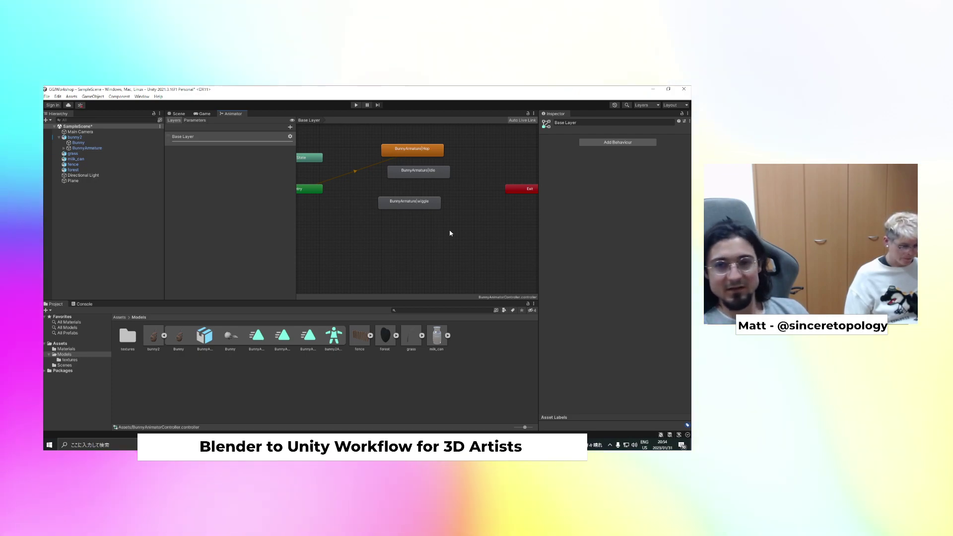
pyautogui.moveTo(440, 200); pyautogui.dragTo(459, 214, button='middle')
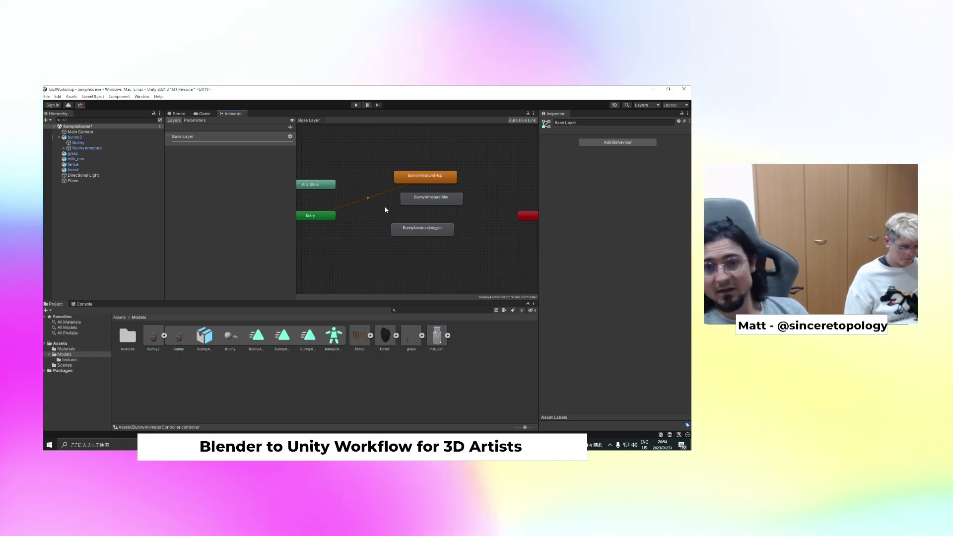
pyautogui.click(323, 218)
pyautogui.rightClick(324, 218)
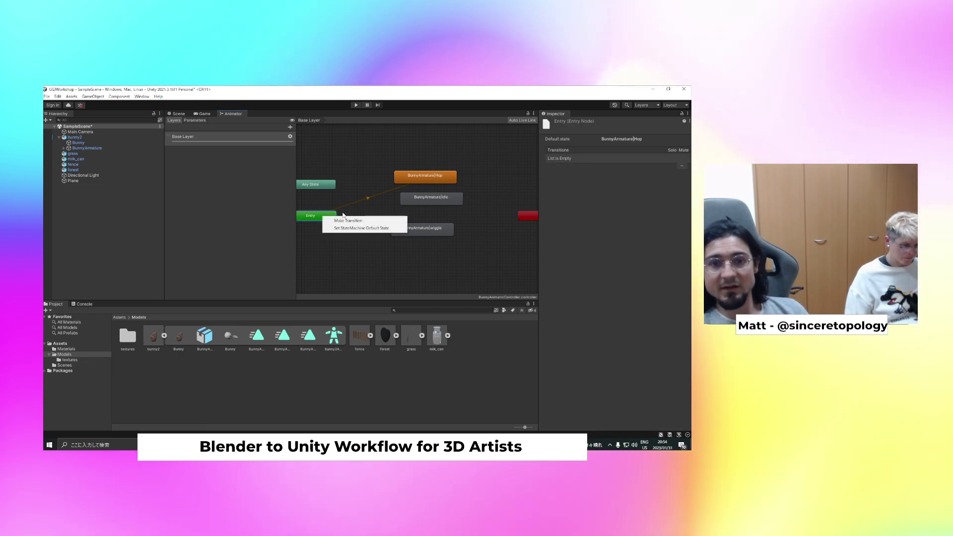
pyautogui.click(346, 221)
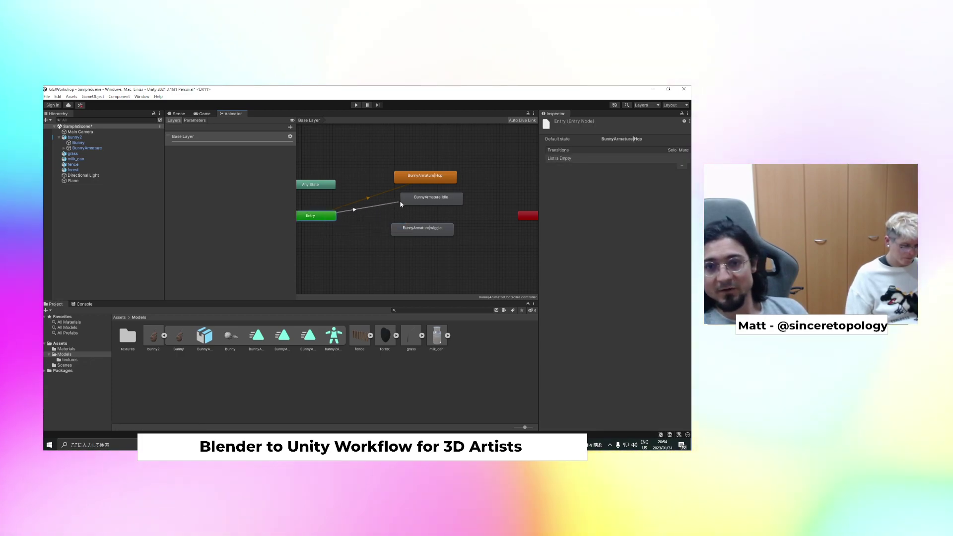
pyautogui.click(420, 199)
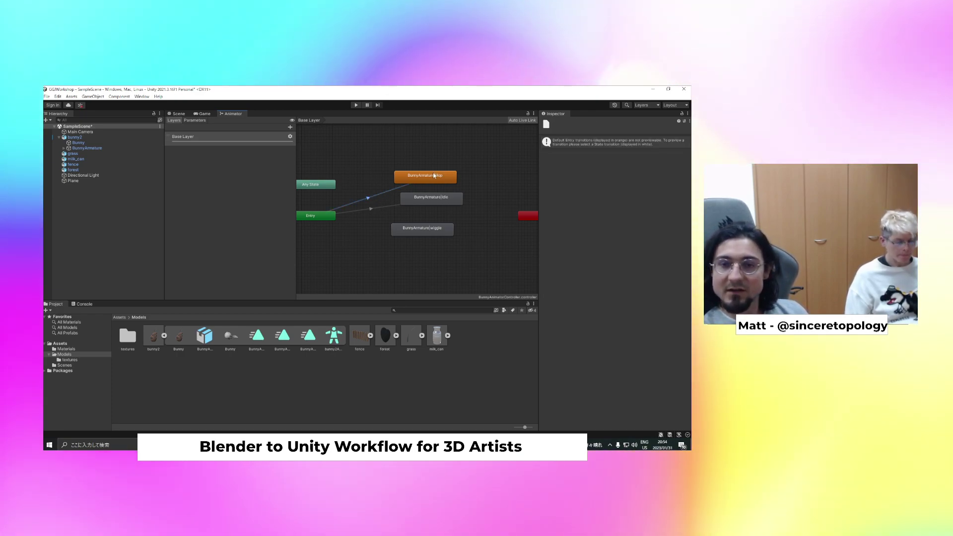
# Set BunnyArmature|Idle as the layer default state in place of BunnyArmature|Hop
pyautogui.click(325, 214)
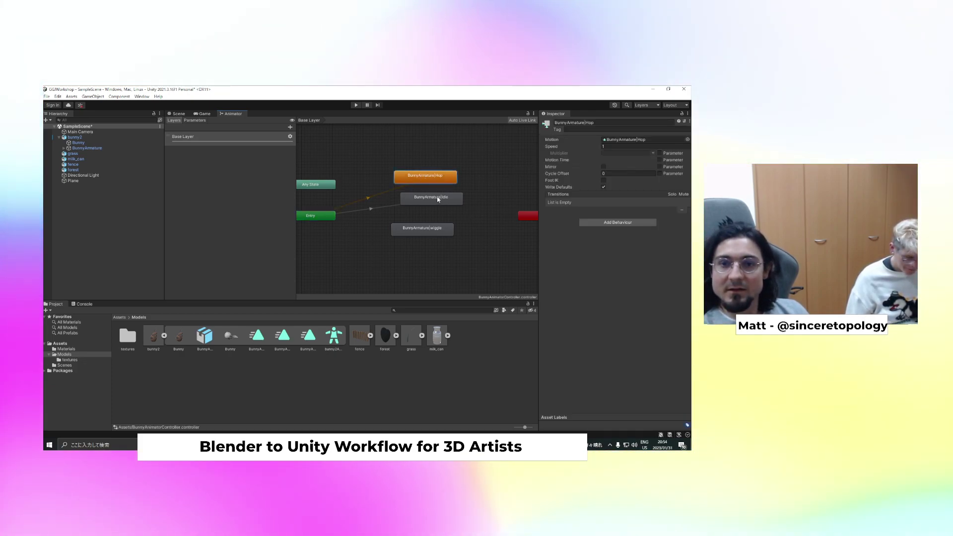
pyautogui.click(471, 208)
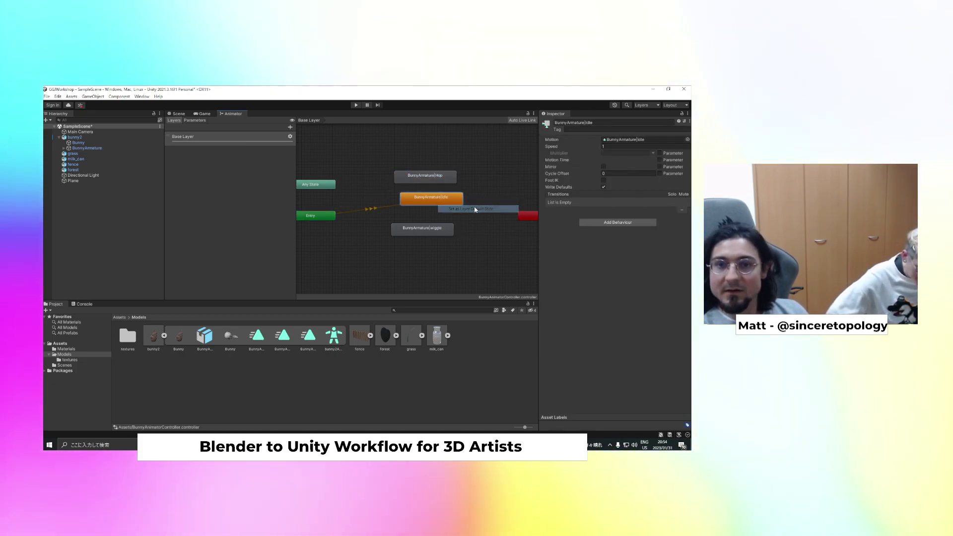
pyautogui.click(367, 231)
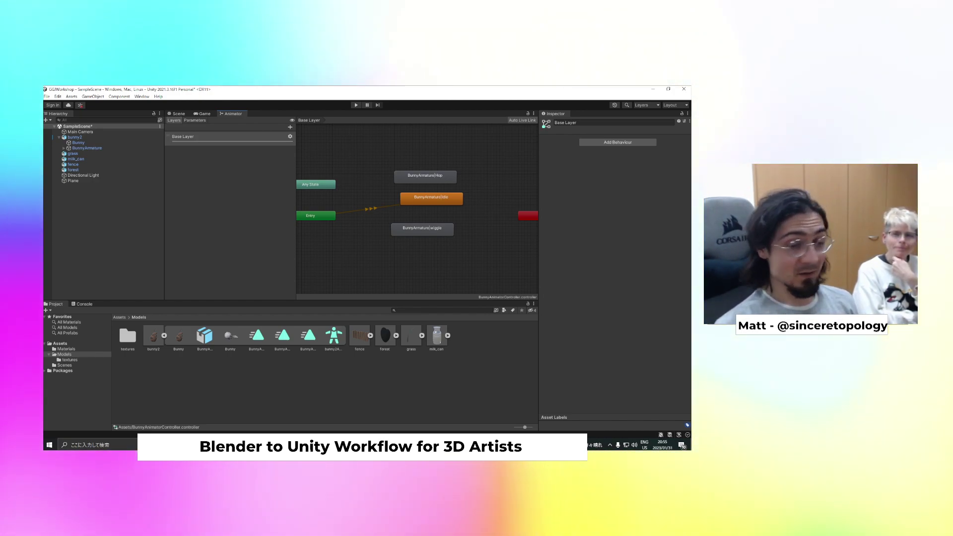
pyautogui.hotkey('alt', 'Tab')
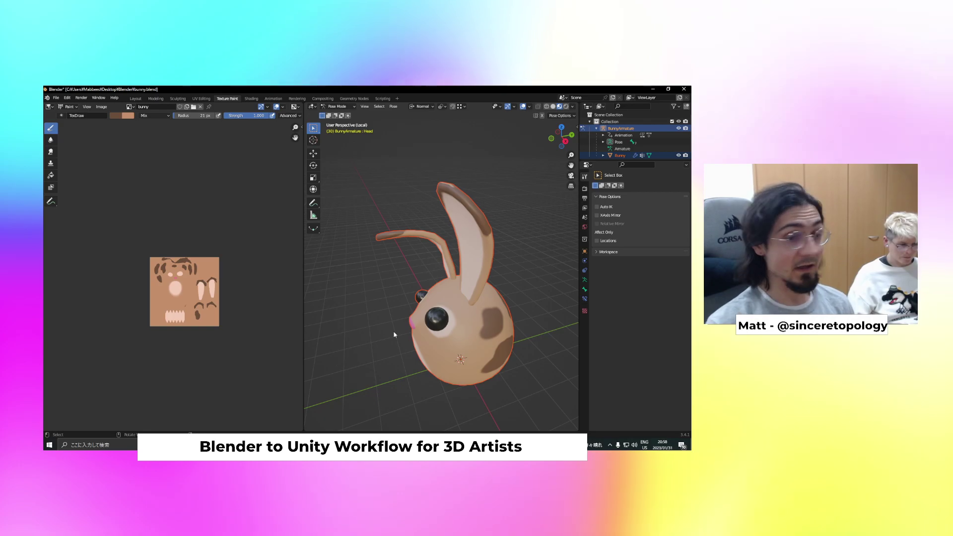
pyautogui.click(309, 445)
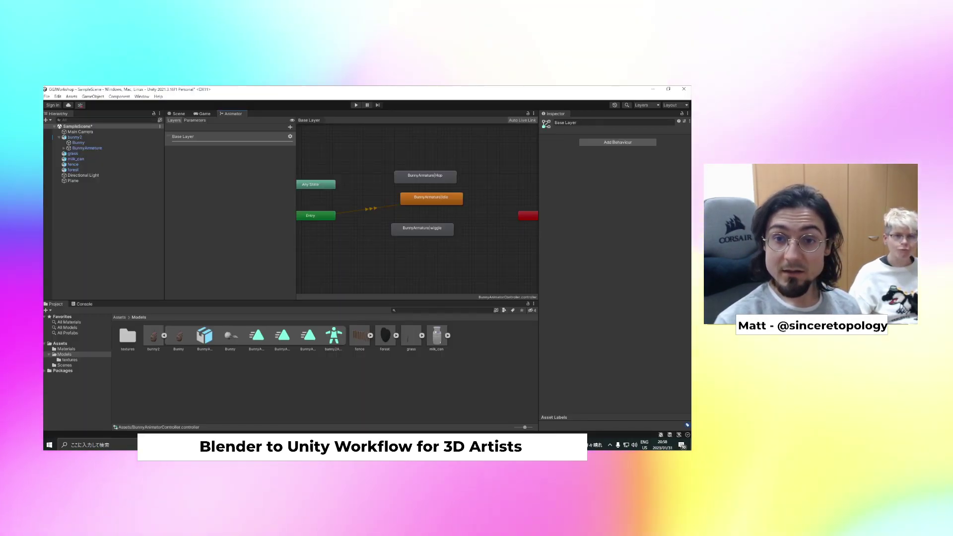
# Move the BunnyArmature|Idle state closer to the Entry node
pyautogui.scroll(-2, 410, 252)
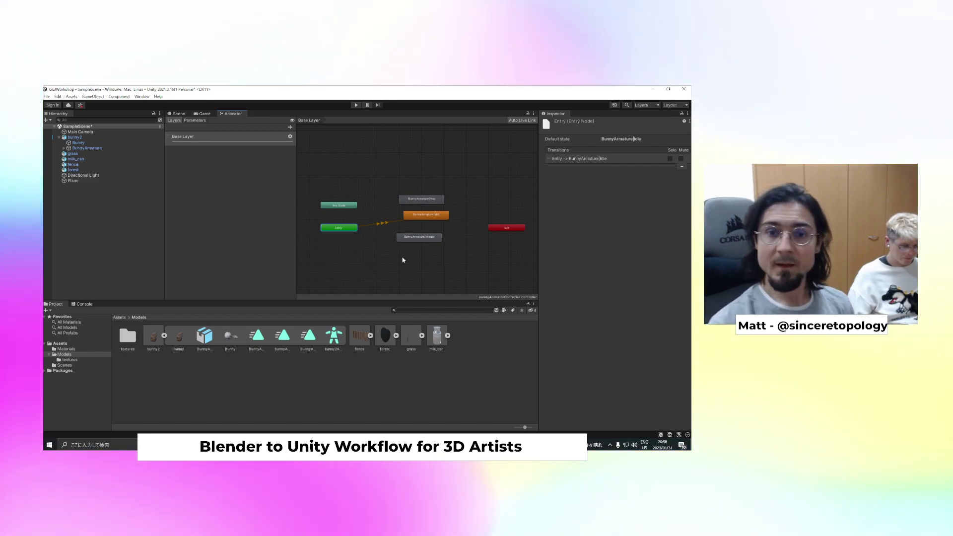
pyautogui.moveTo(400, 221); pyautogui.dragTo(405, 220)
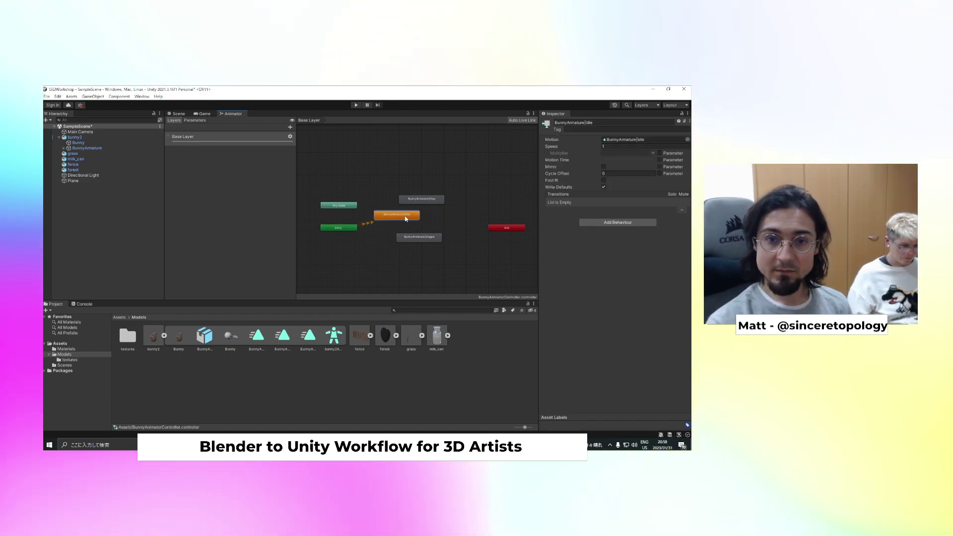
pyautogui.rightClick(396, 218)
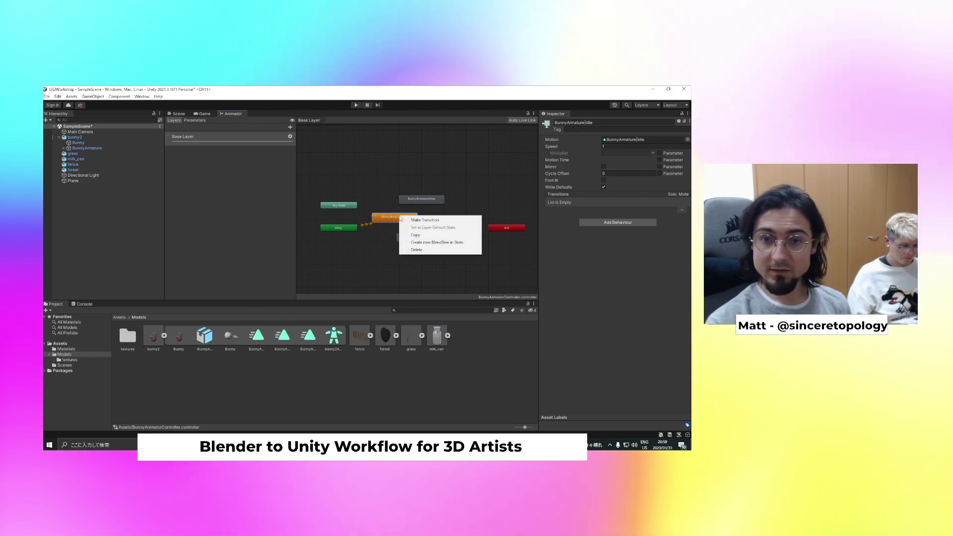
pyautogui.click(387, 225)
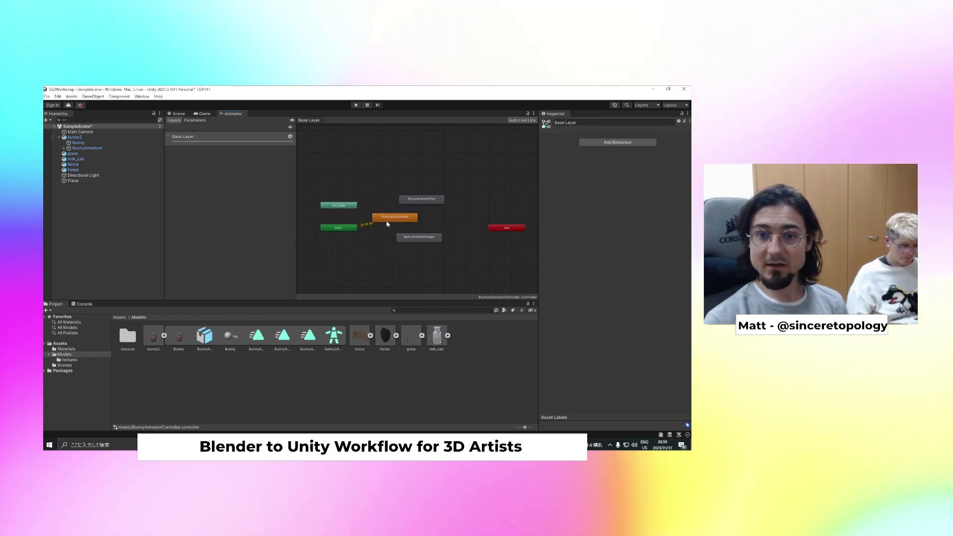
# Set BunnyArmature|wiggle as the layer default state
pyautogui.click(437, 201)
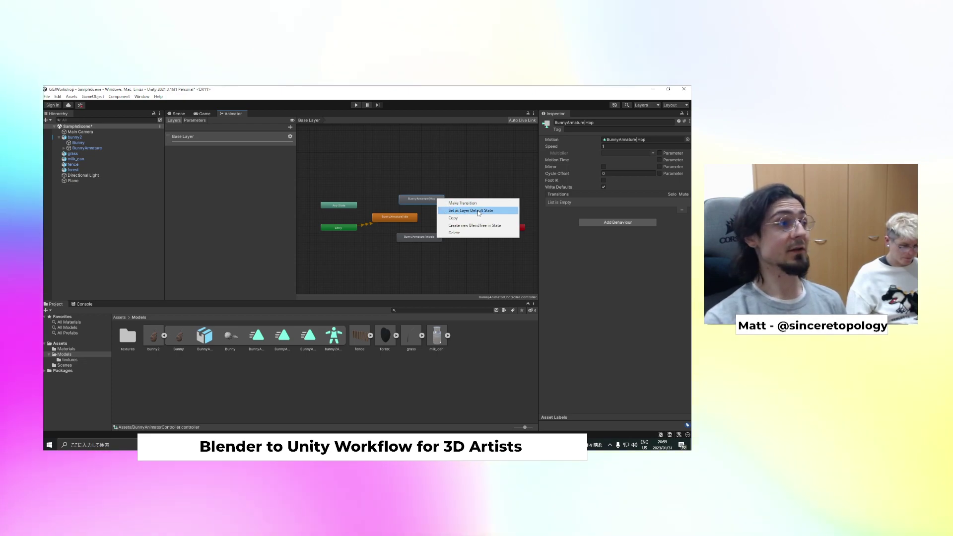
pyautogui.click(403, 222)
pyautogui.rightClick(401, 223)
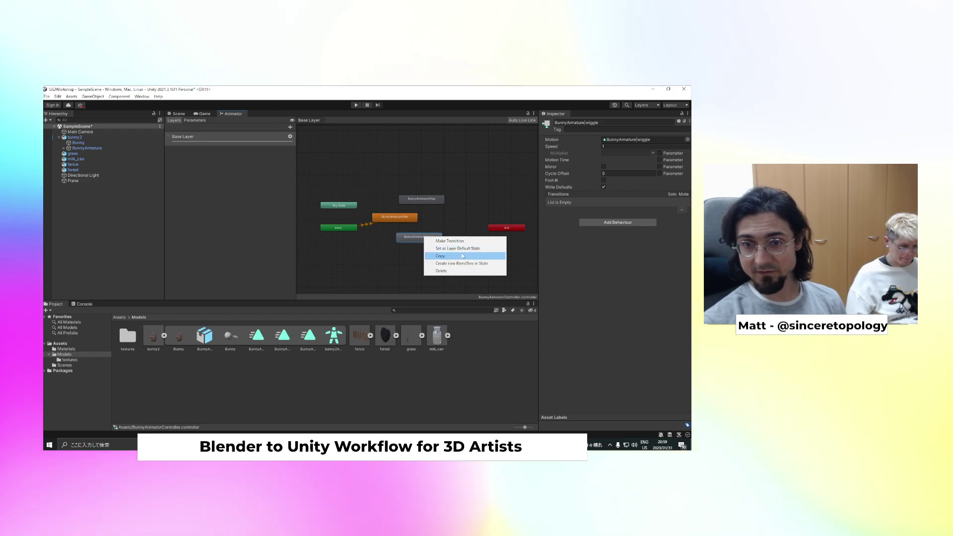
pyautogui.click(451, 249)
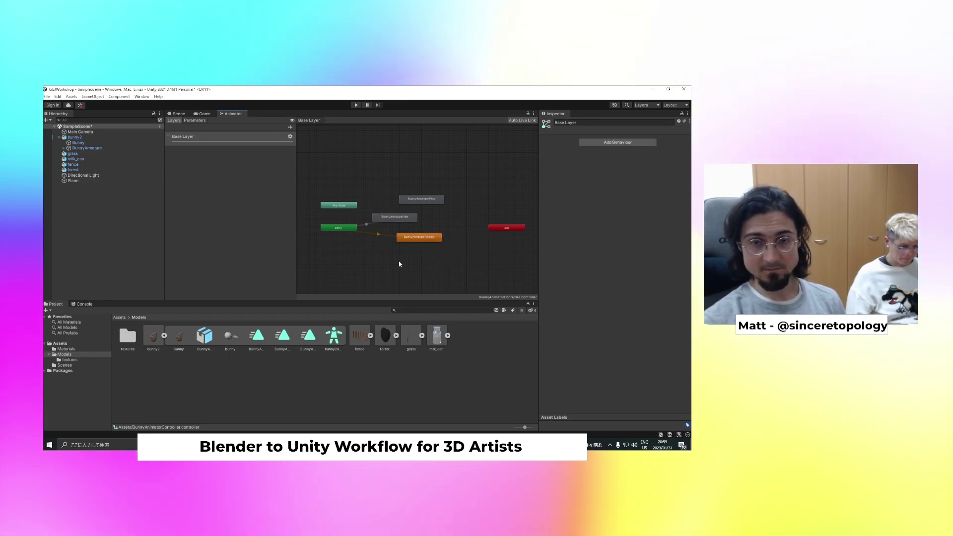
# Make BunnyArmature|Idle the layer default state again and remove the extra Entry-to-Idle transition from the Entry node
pyautogui.rightClick(406, 217)
pyautogui.click(436, 229)
pyautogui.moveTo(353, 228)
pyautogui.mouseDown()
pyautogui.moveTo(338, 229)
pyautogui.moveTo(346, 229)
pyautogui.mouseUp()
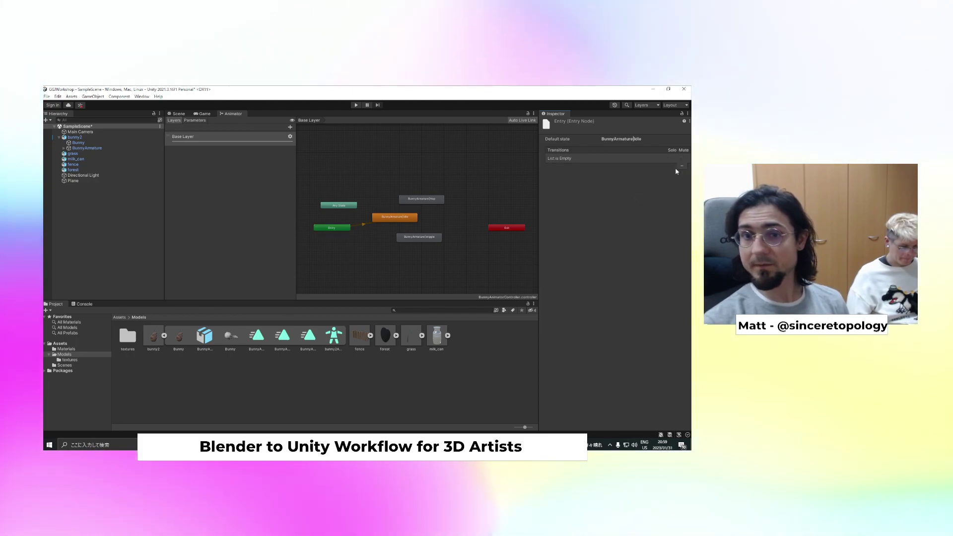
# Arrange the graph with Entry above BunnyArmature|Idle and the wiggle and Hop states side by side below it
pyautogui.moveTo(420, 237); pyautogui.dragTo(384, 249)
pyautogui.moveTo(424, 200); pyautogui.dragTo(442, 226)
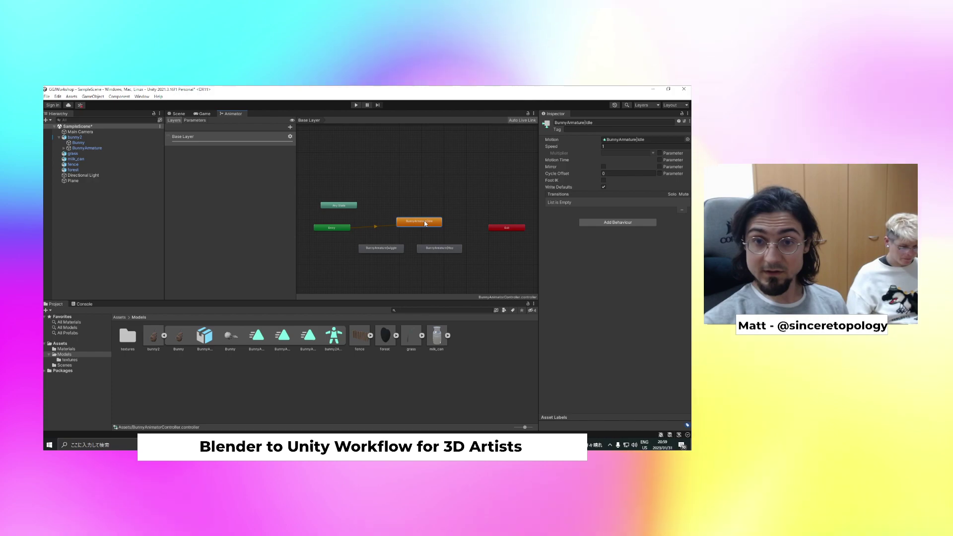
pyautogui.moveTo(333, 227); pyautogui.dragTo(419, 201)
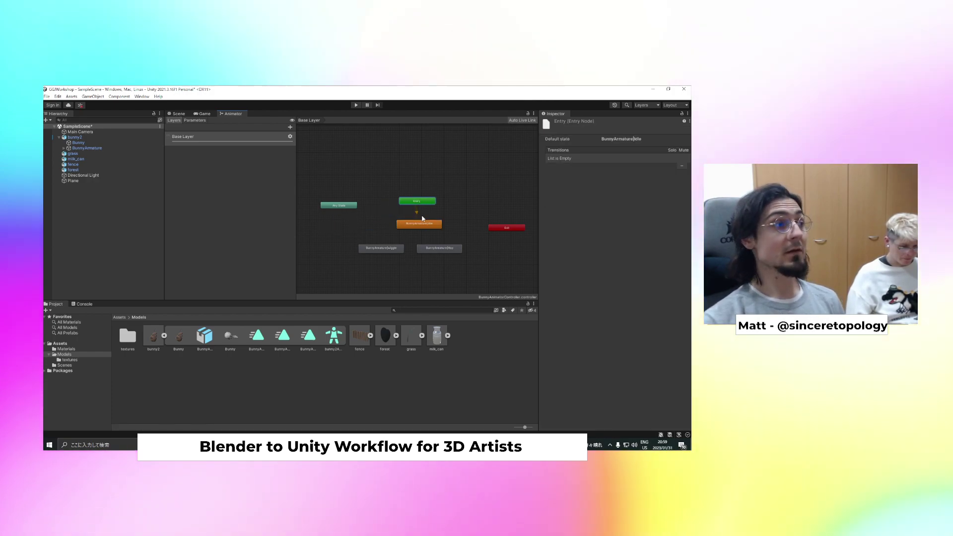
# Create transitions in both directions between the BunnyArmature|Idle and BunnyArmature|Hop states
pyautogui.click(427, 224)
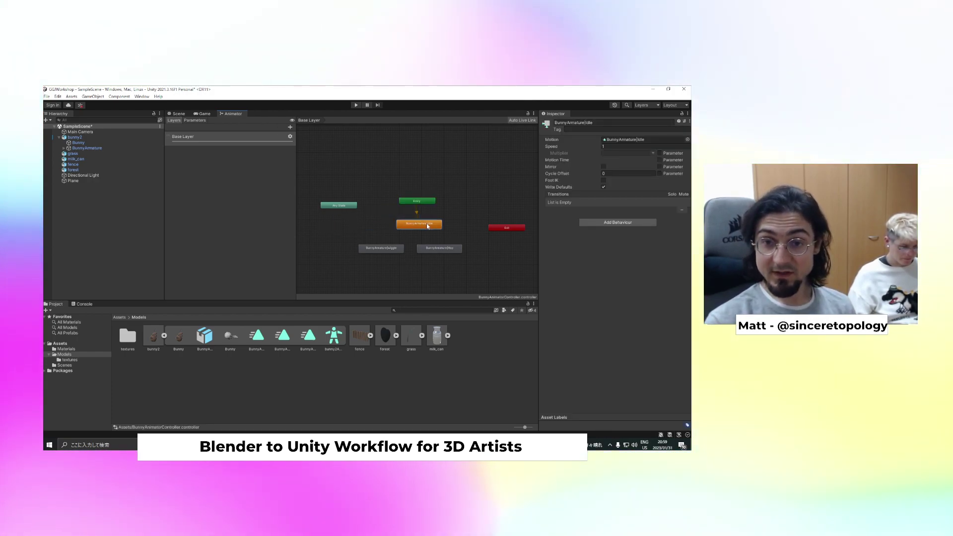
pyautogui.rightClick(427, 224)
pyautogui.click(451, 228)
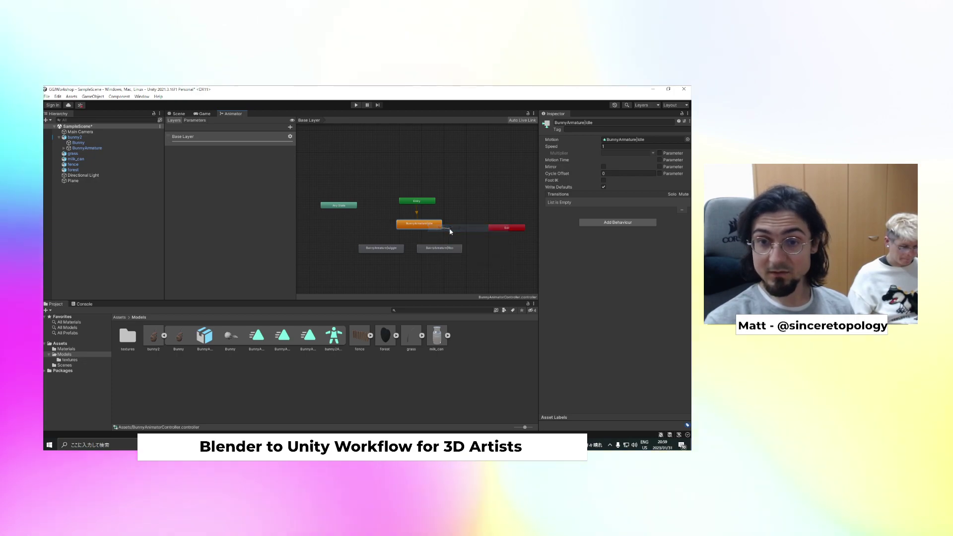
pyautogui.click(441, 248)
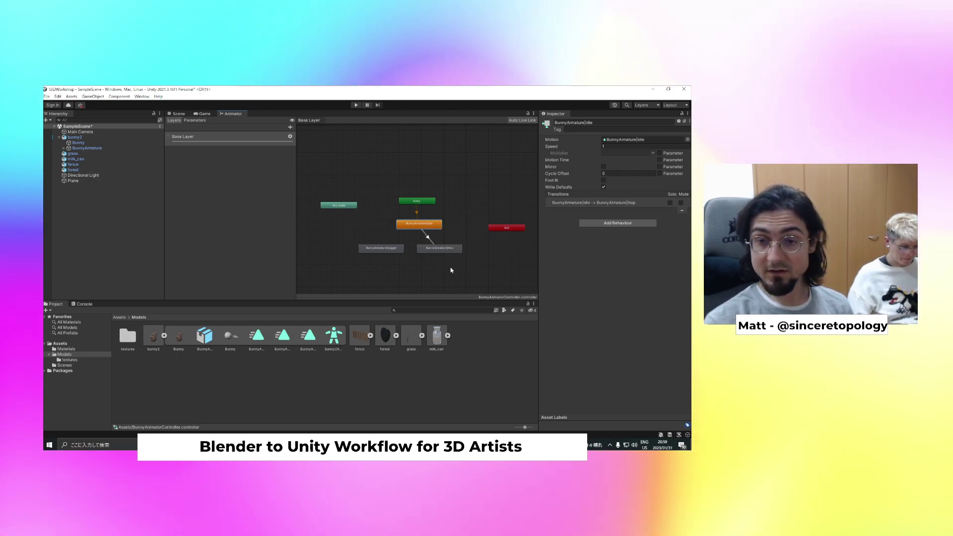
pyautogui.rightClick(455, 250)
pyautogui.click(476, 255)
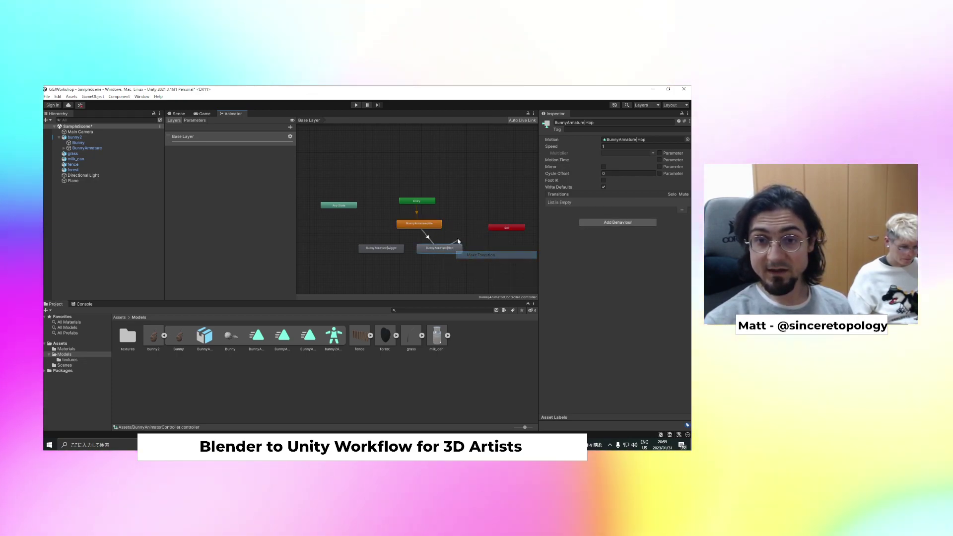
pyautogui.click(433, 227)
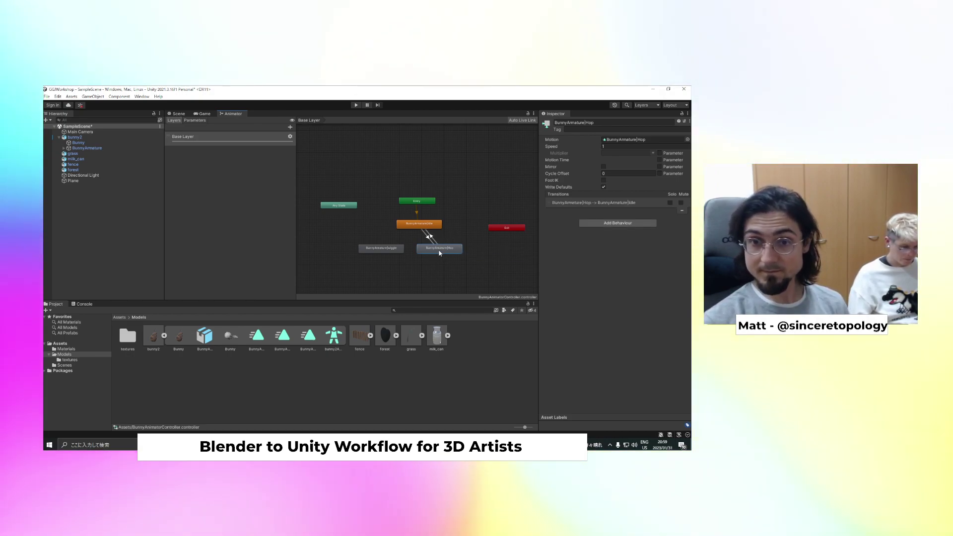
# Open the Idle-to-Hop transition of the BunnyArmature|Idle state and add a condition to it
pyautogui.click(426, 227)
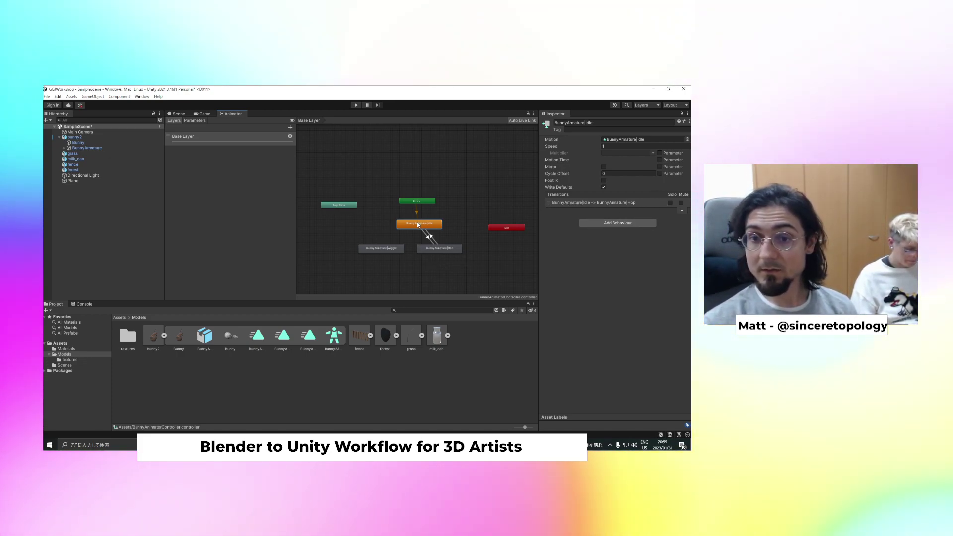
pyautogui.click(614, 223)
pyautogui.click(549, 226)
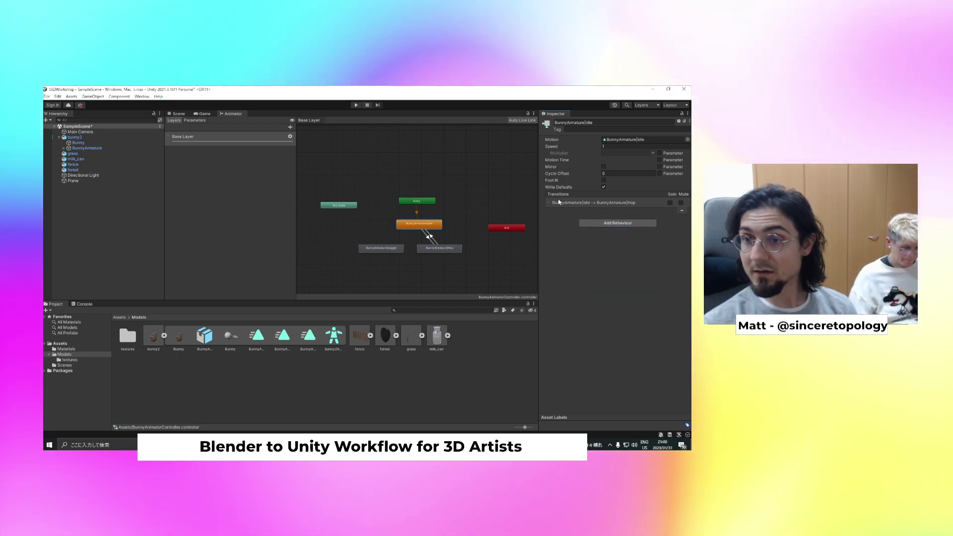
pyautogui.click(578, 202)
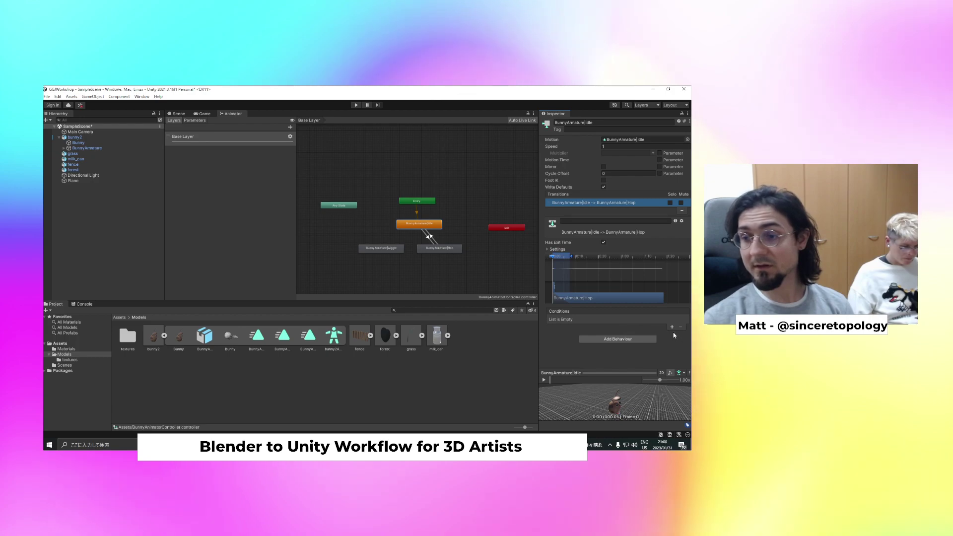
pyautogui.click(673, 327)
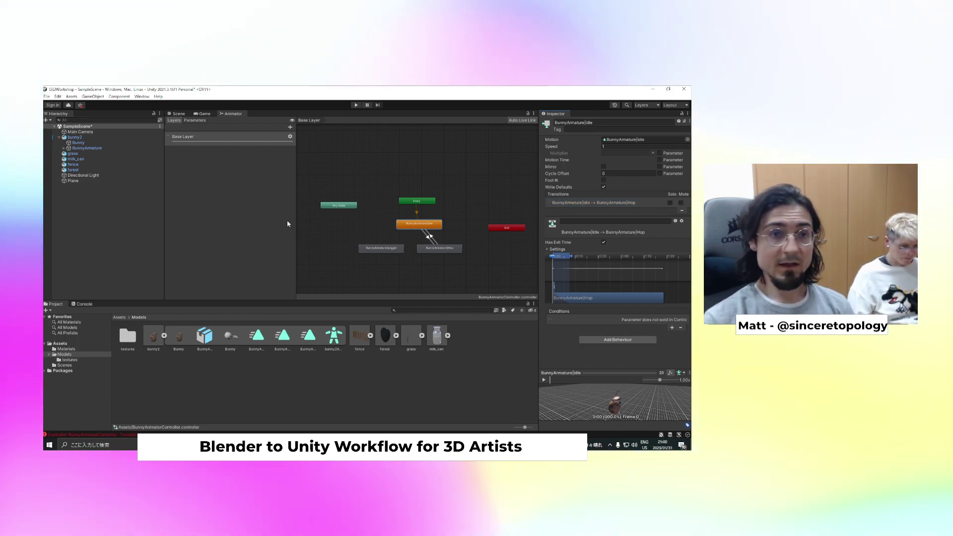
# Add a trigger parameter to the animator controller and name it Hop
pyautogui.click(192, 121)
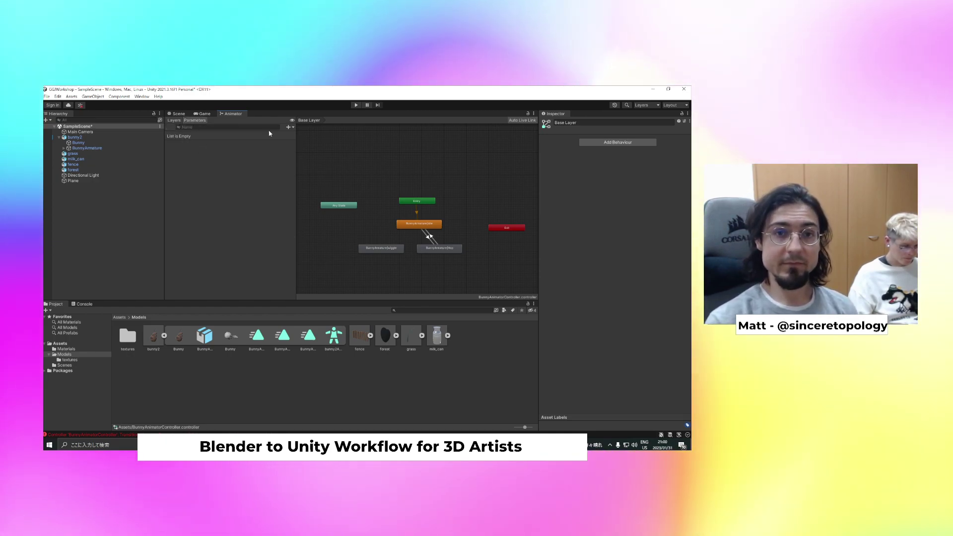
pyautogui.click(288, 127)
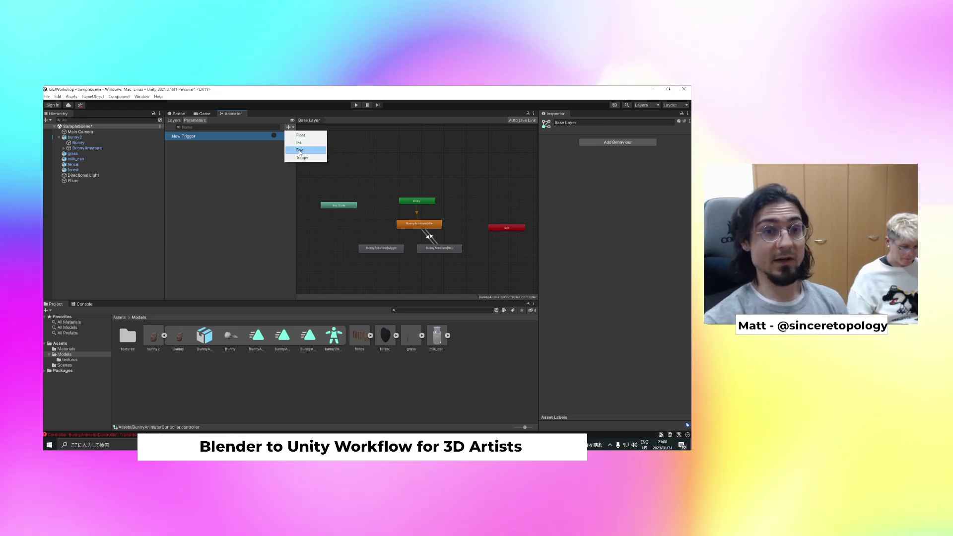
pyautogui.click(196, 141)
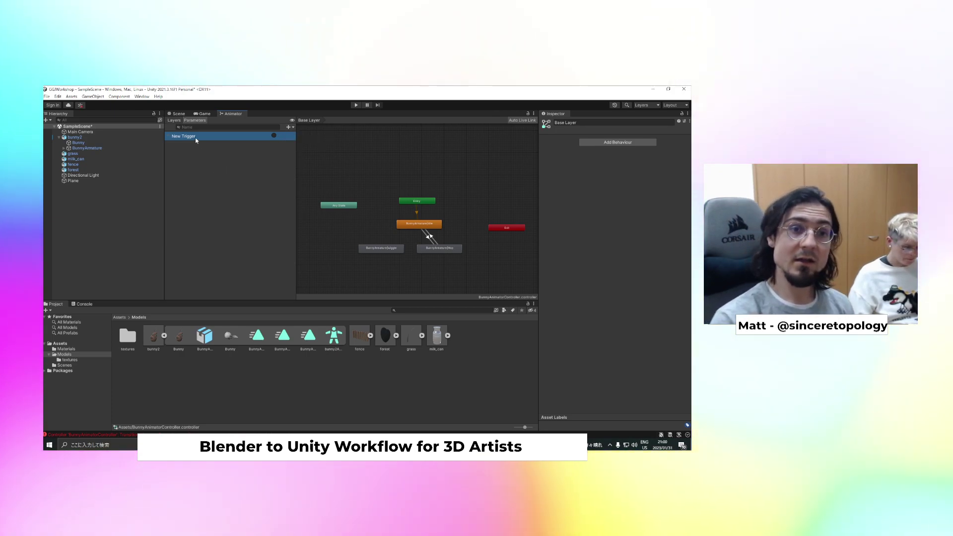
pyautogui.doubleClick(182, 137)
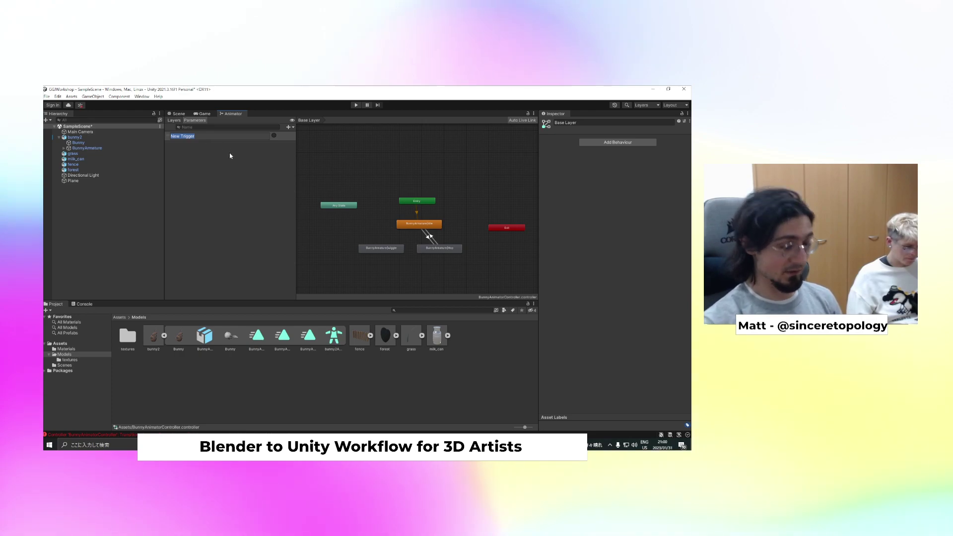
pyautogui.press('Return')
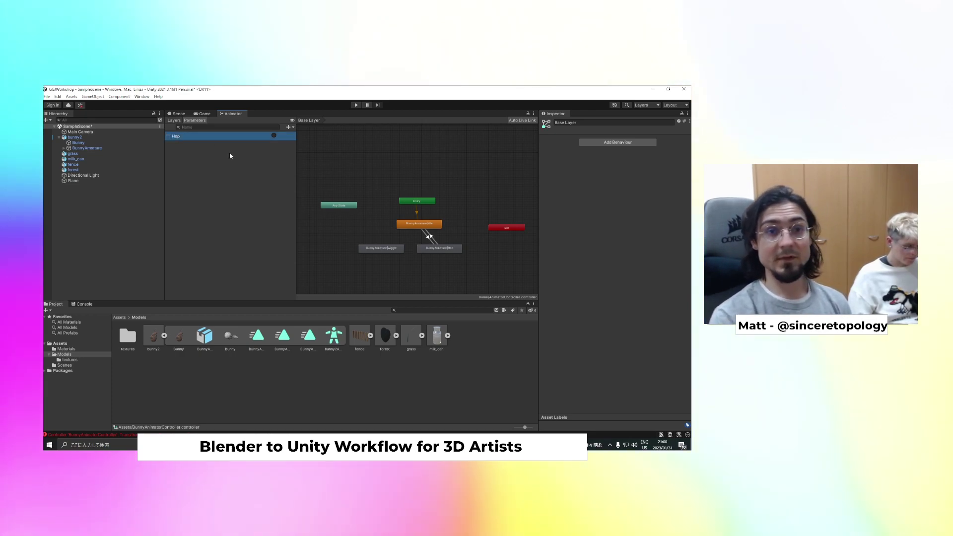
pyautogui.click(436, 248)
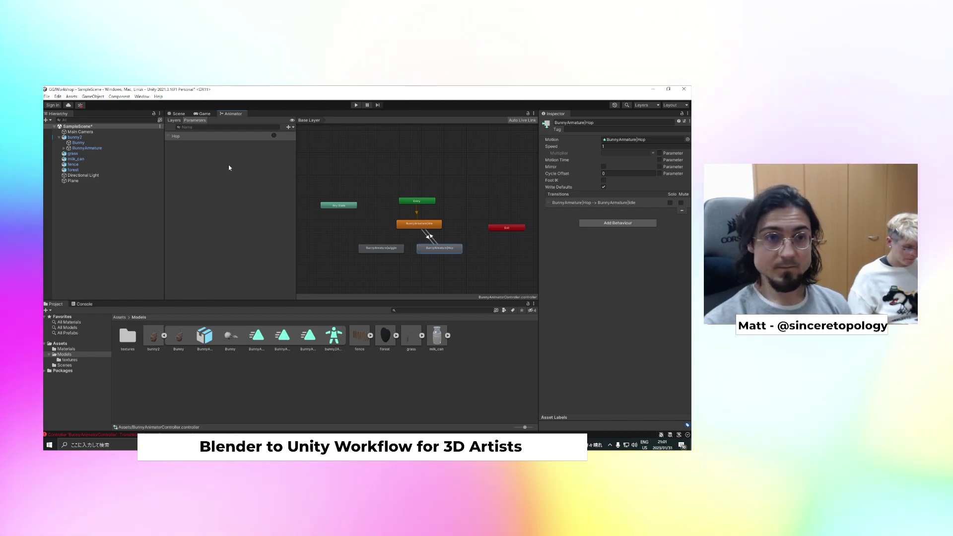
pyautogui.click(188, 182)
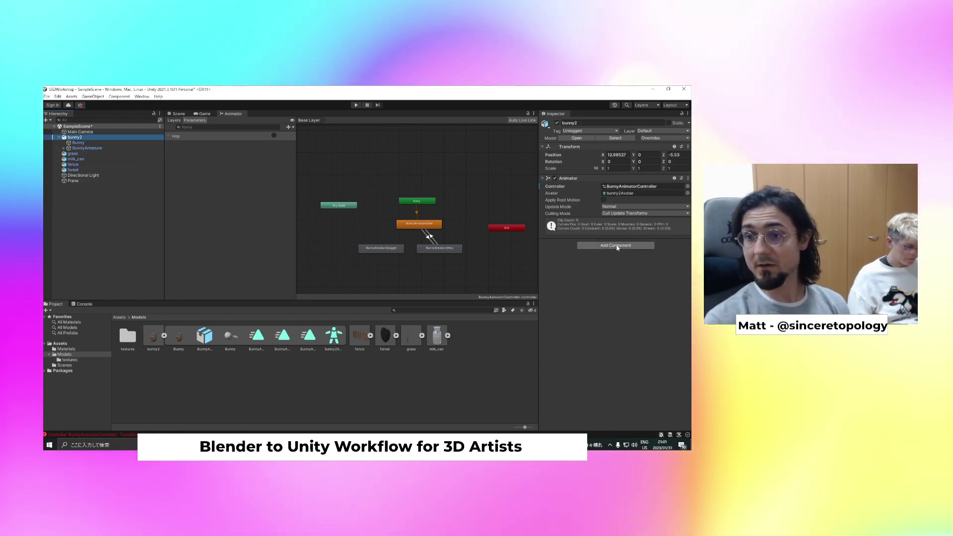
pyautogui.click(615, 245)
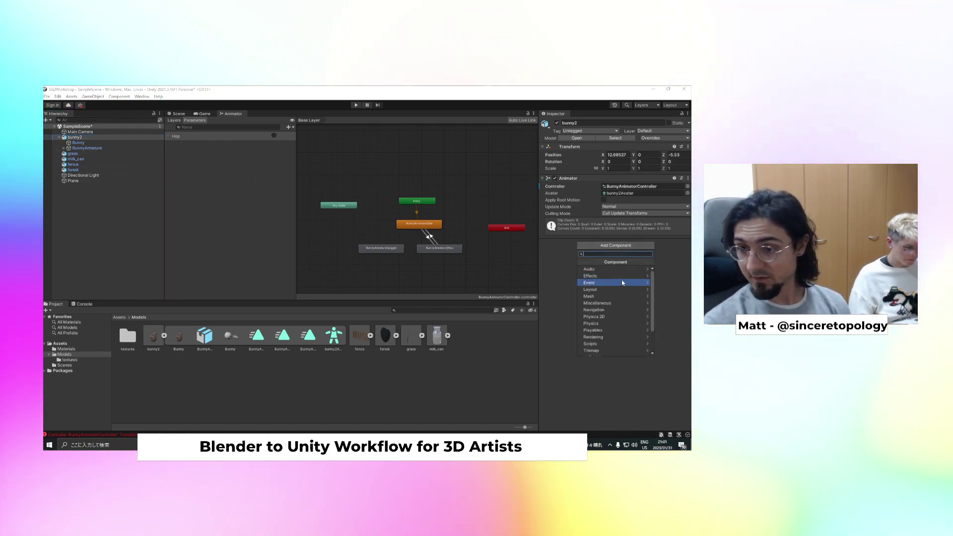
pyautogui.scroll(-1, 622, 278)
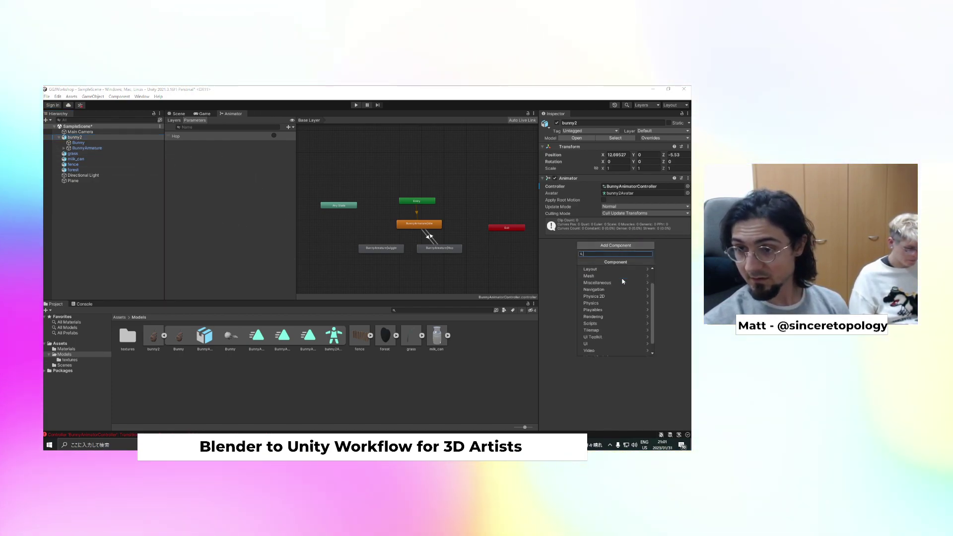
pyautogui.click(549, 306)
# Create a C# script named BunnyController in the Assets folder
pyautogui.click(119, 317)
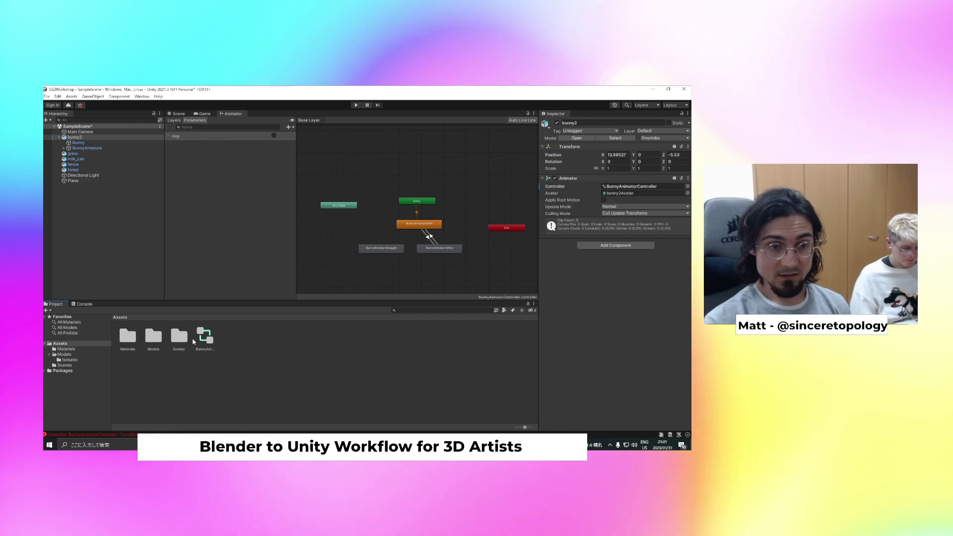
pyautogui.rightClick(255, 336)
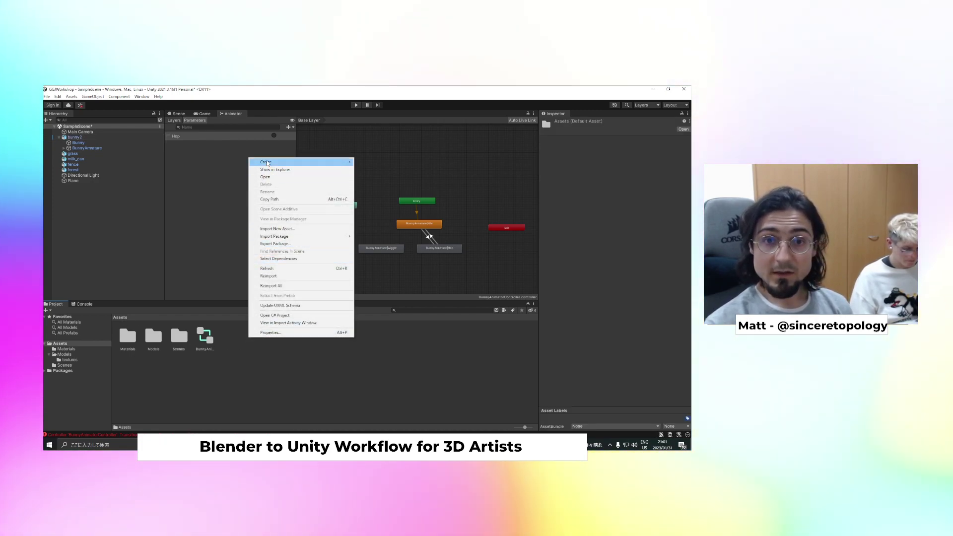
pyautogui.moveTo(297, 161)
pyautogui.click(372, 148)
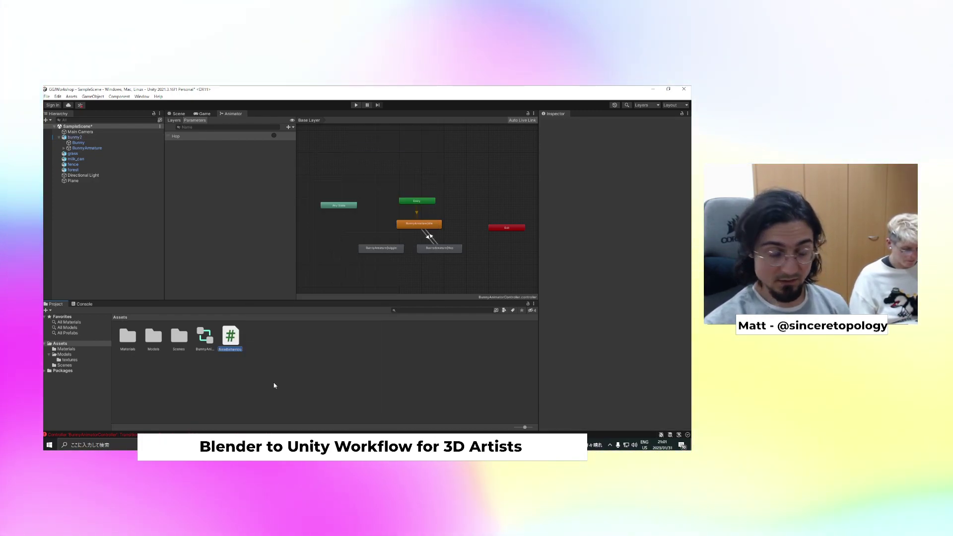
pyautogui.write('Bunn')
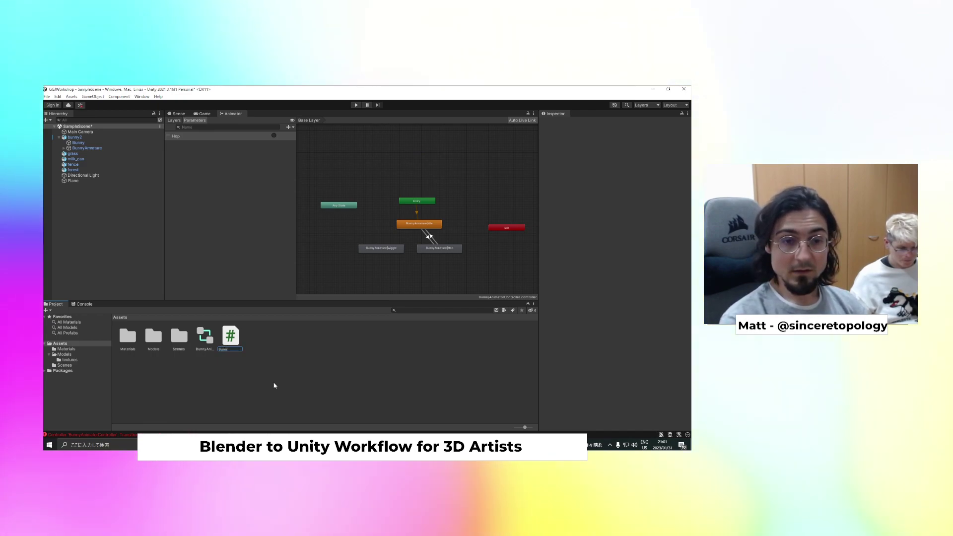
pyautogui.write('yController')
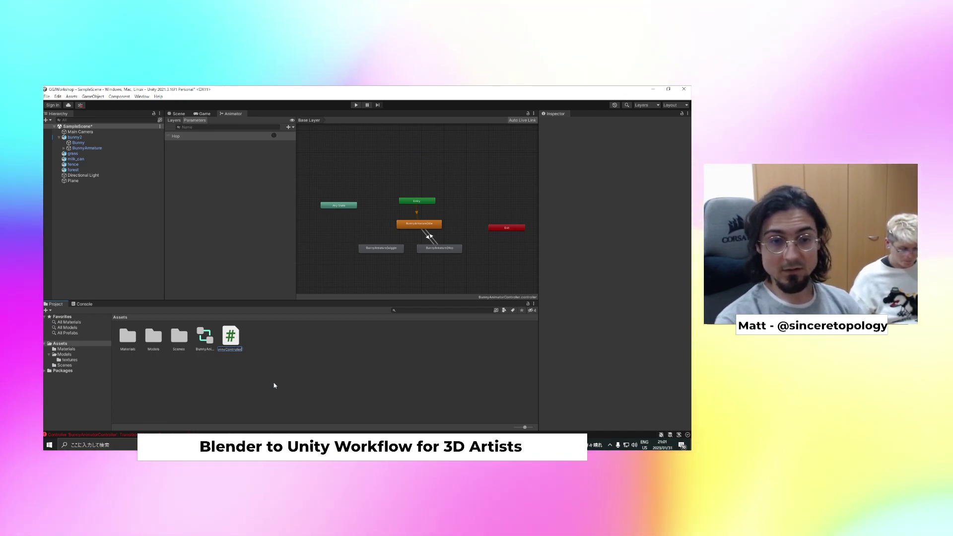
pyautogui.press('Return')
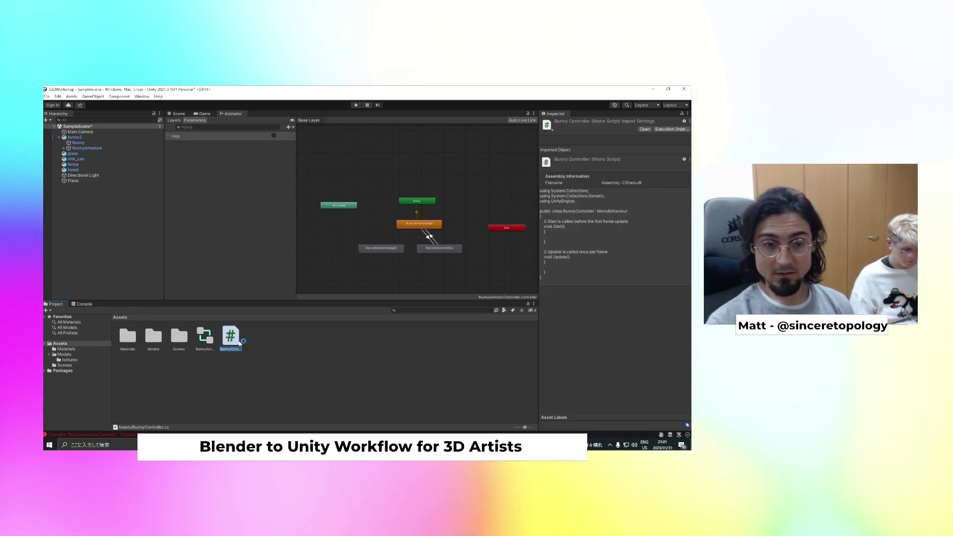
# Try to open the BunnyController script from the Assets folder in Visual Studio Code
pyautogui.click(411, 273)
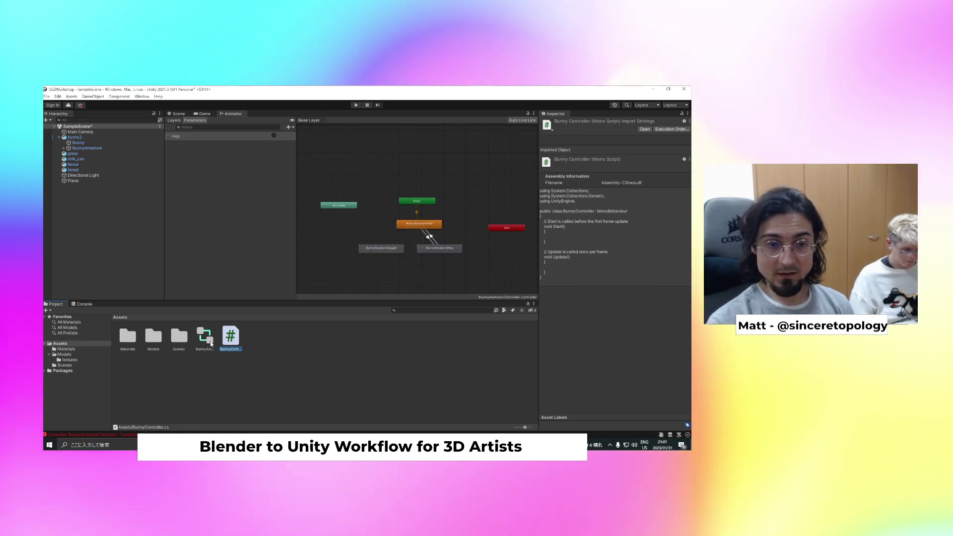
pyautogui.rightClick(235, 336)
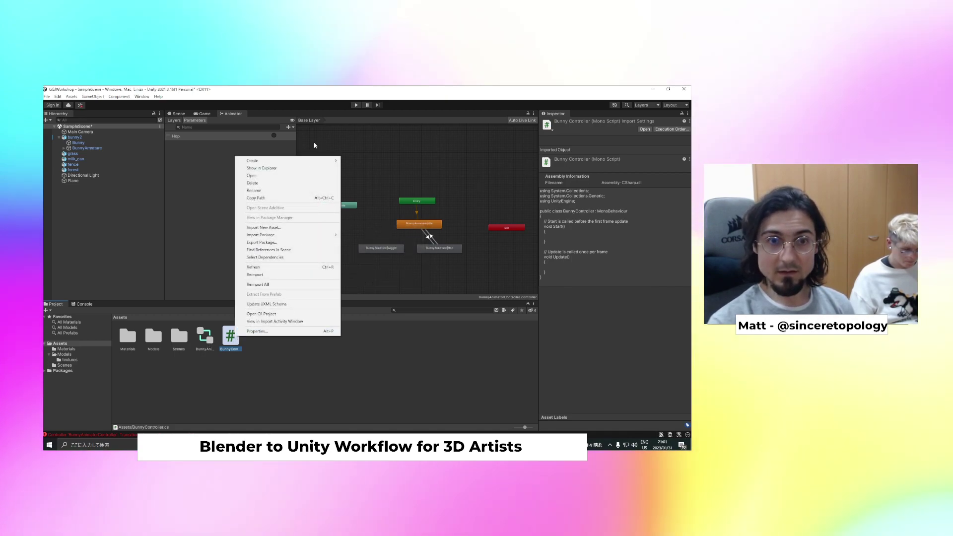
pyautogui.click(270, 175)
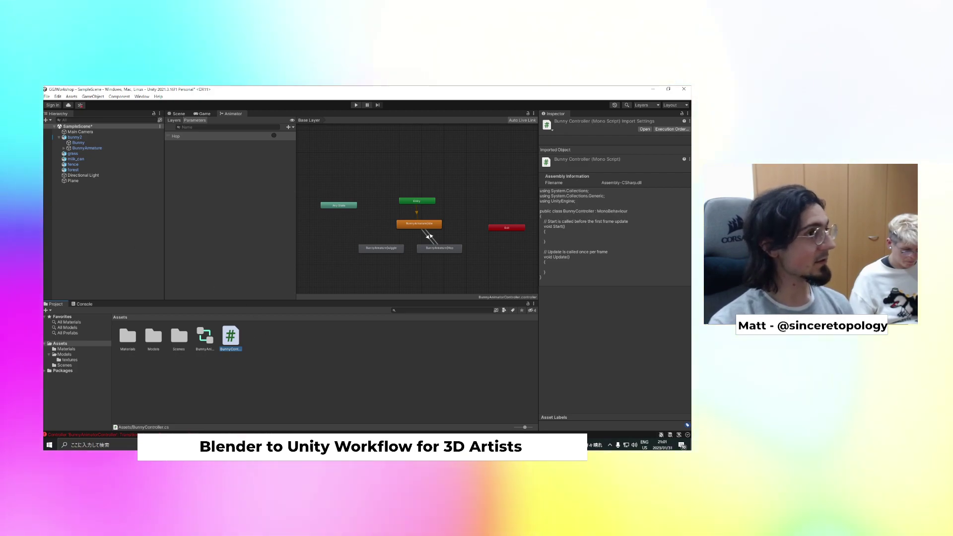
pyautogui.moveTo(45, 179); pyautogui.dragTo(379, 135)
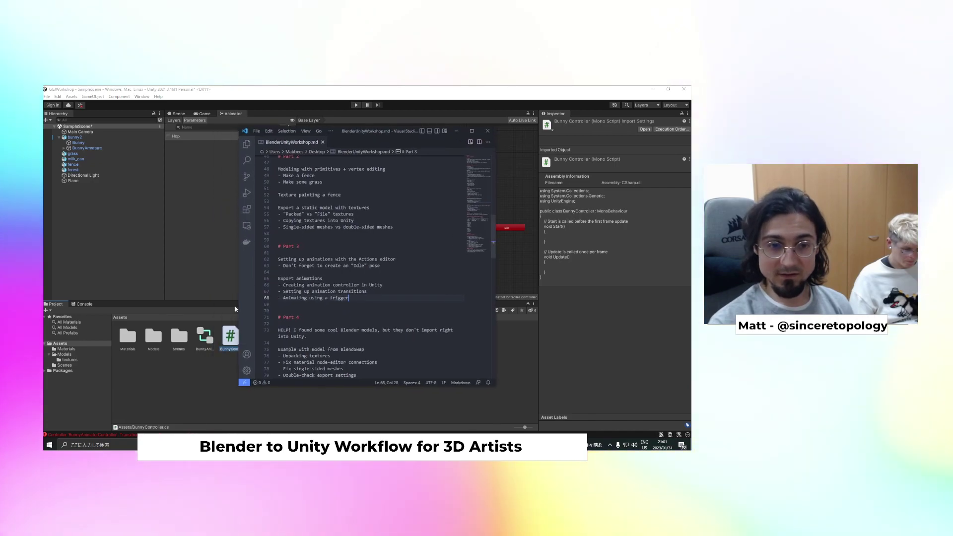
pyautogui.click(230, 341)
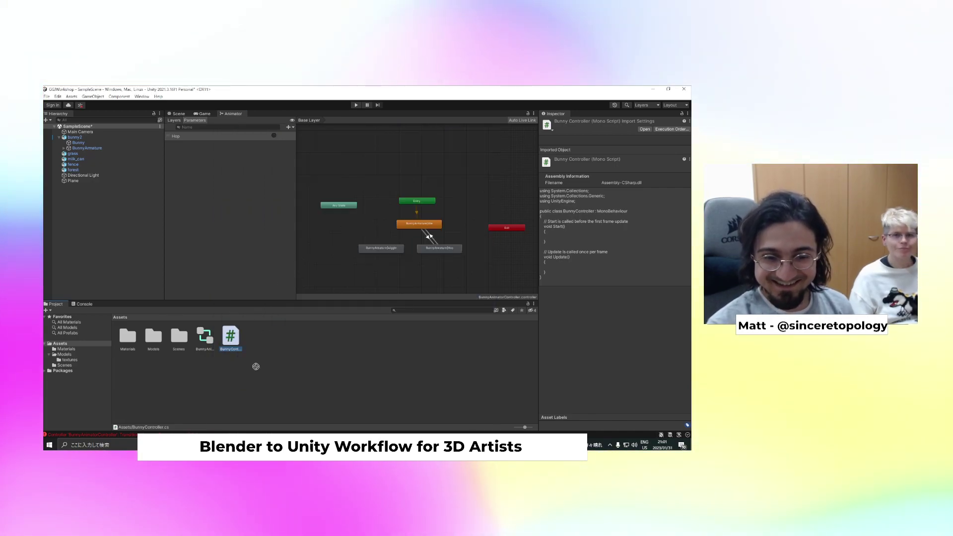
pyautogui.click(230, 443)
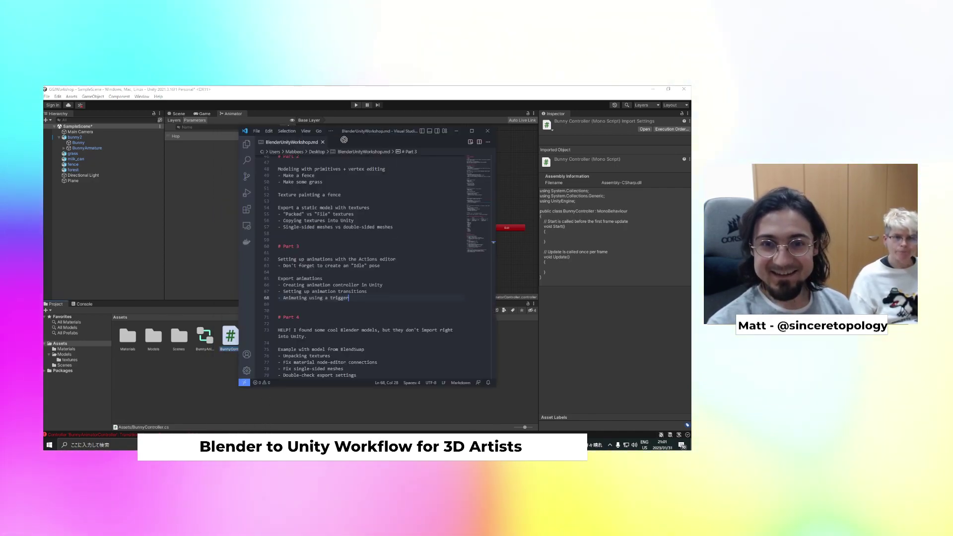
# Reveal the BunnyController script in File Explorer and try to open it from there in Visual Studio Code
pyautogui.rightClick(231, 340)
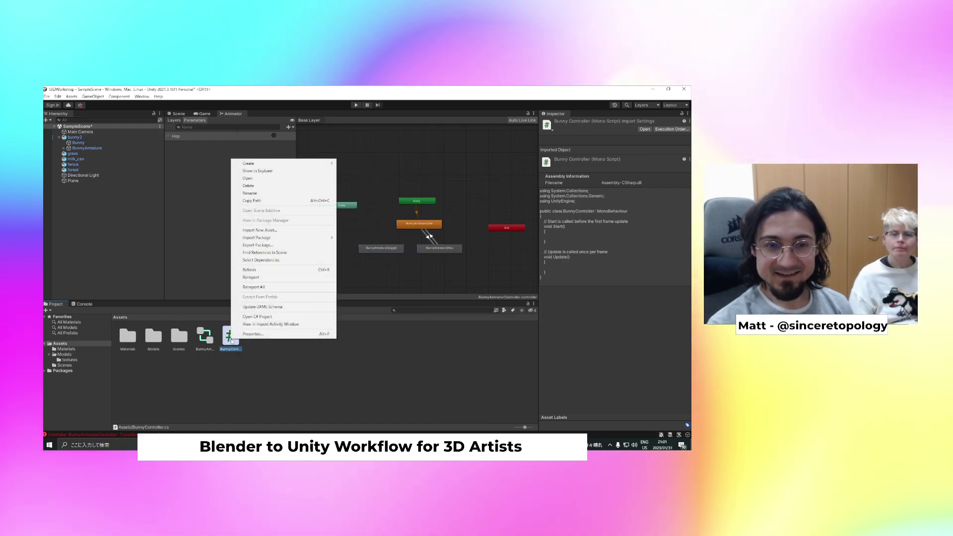
pyautogui.click(257, 171)
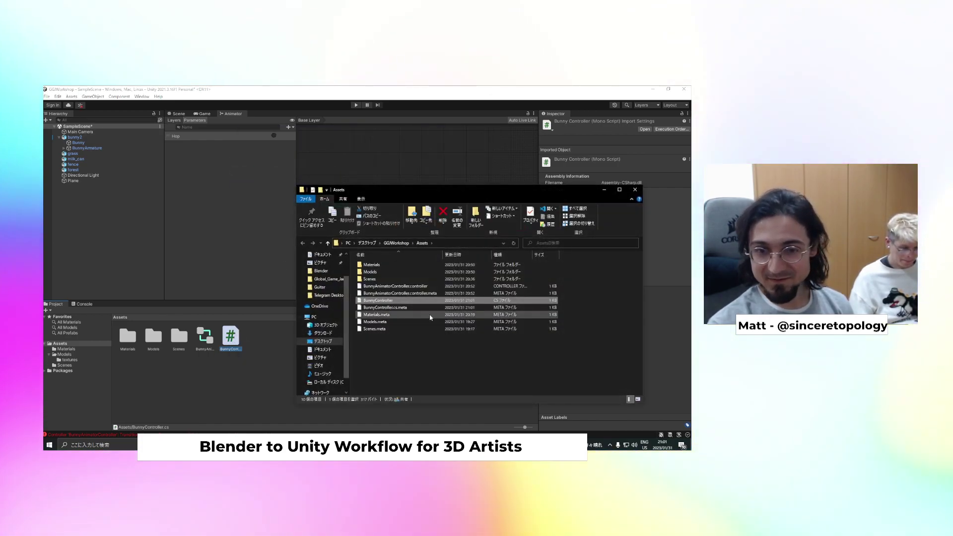
pyautogui.doubleClick(412, 301)
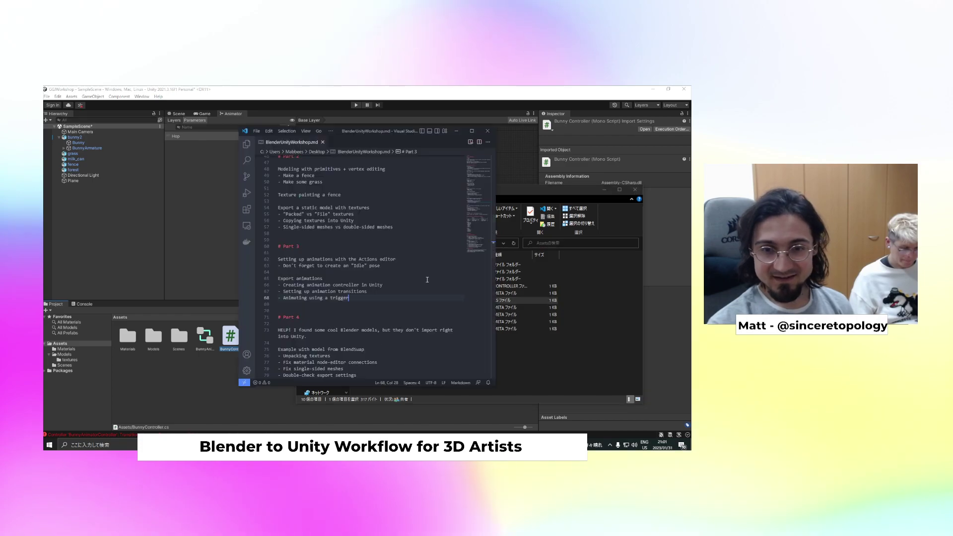
pyautogui.moveTo(561, 192); pyautogui.dragTo(621, 187)
pyautogui.moveTo(456, 296); pyautogui.dragTo(349, 143)
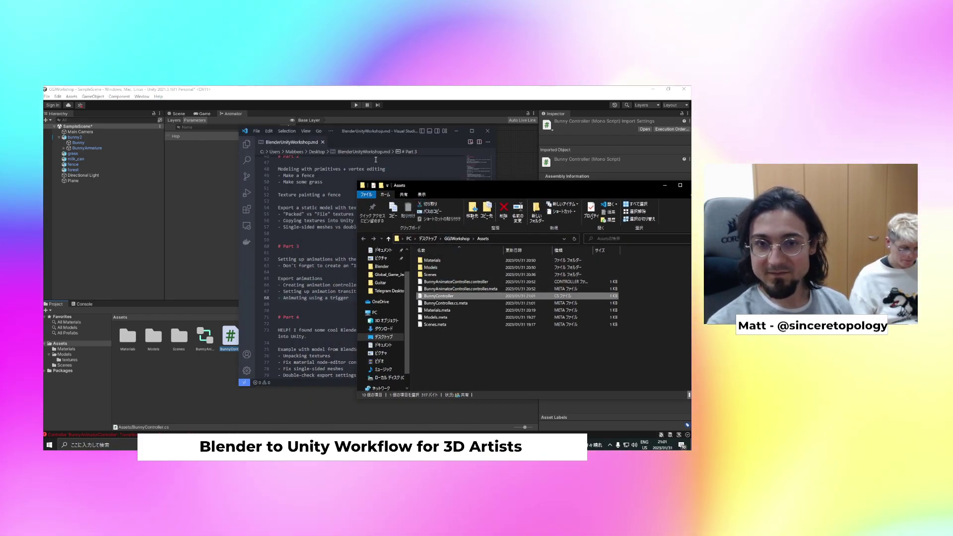
# Open the BunnyController script from the GGJWorkshop project's Assets folder in Visual Studio Code
pyautogui.click(343, 164)
pyautogui.click(256, 131)
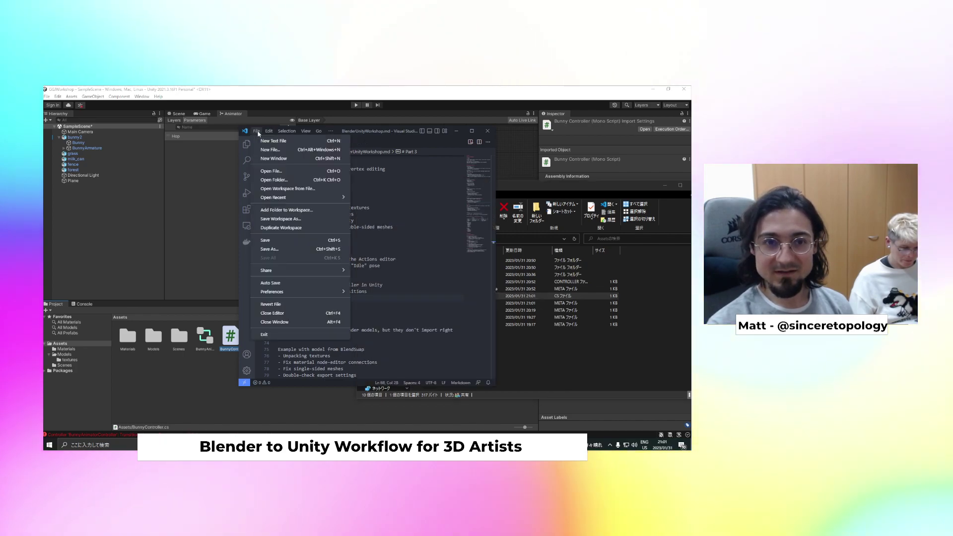
pyautogui.click(271, 171)
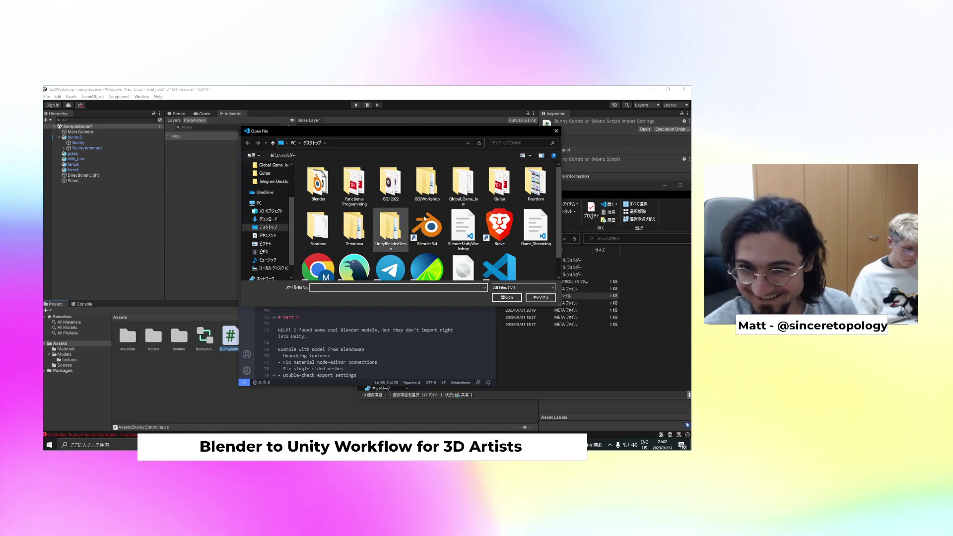
pyautogui.scroll(-1, 446, 213)
pyautogui.doubleClick(426, 169)
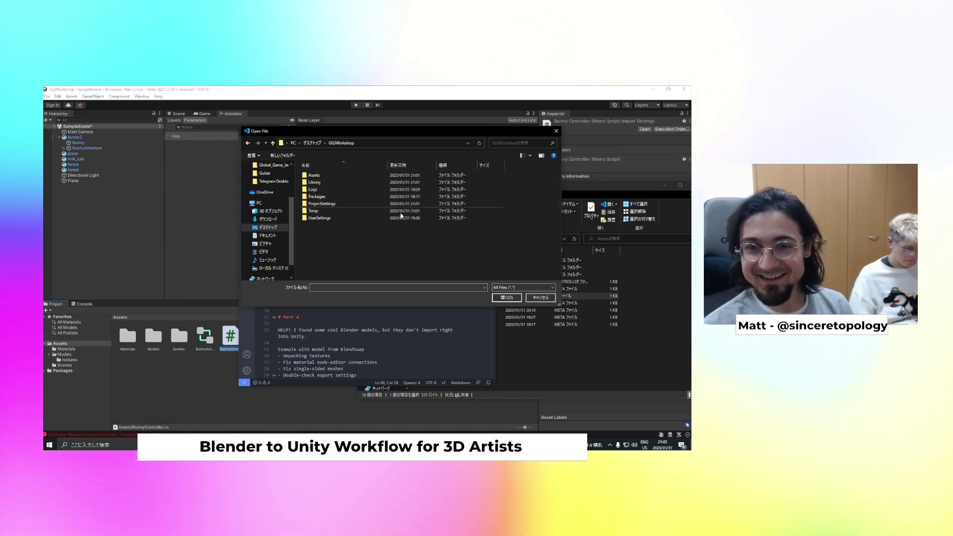
pyautogui.doubleClick(320, 176)
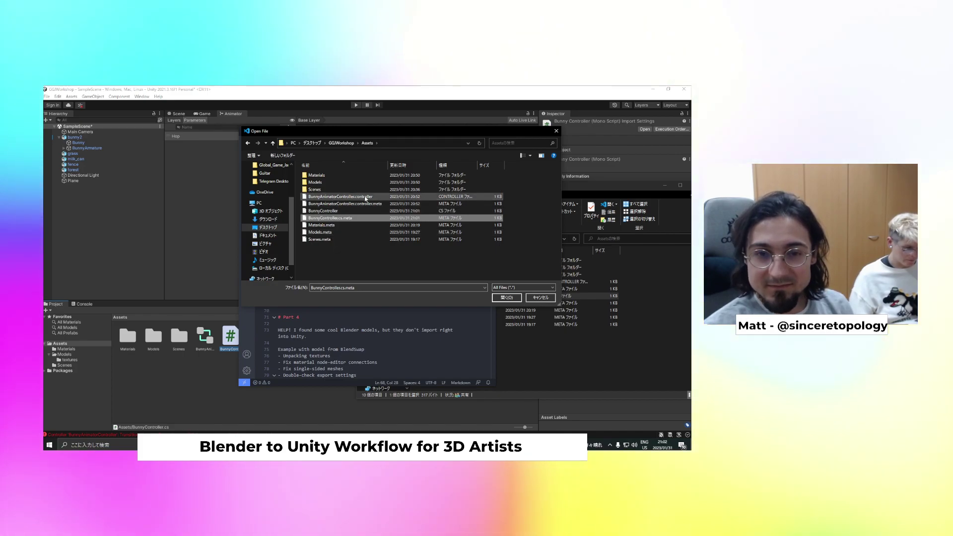
pyautogui.click(340, 210)
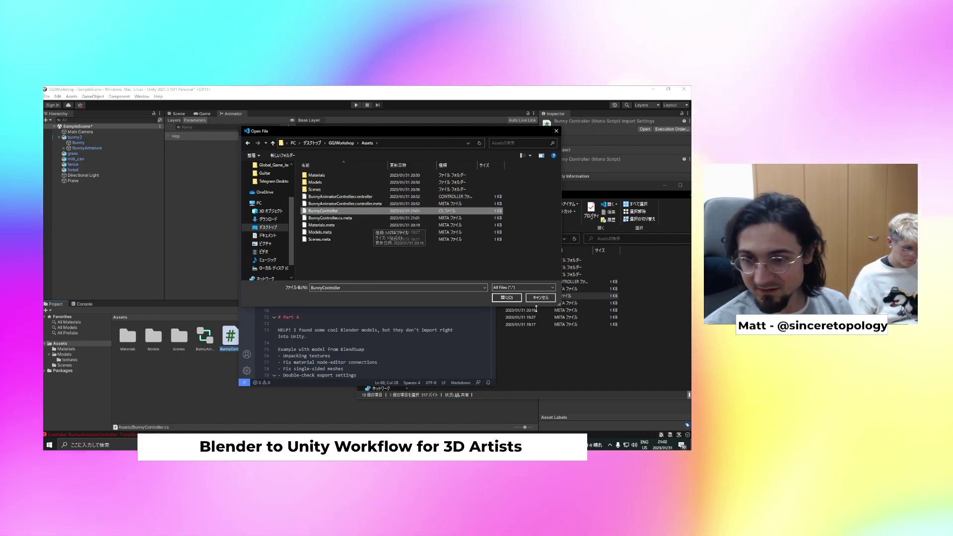
pyautogui.doubleClick(341, 210)
pyautogui.click(342, 249)
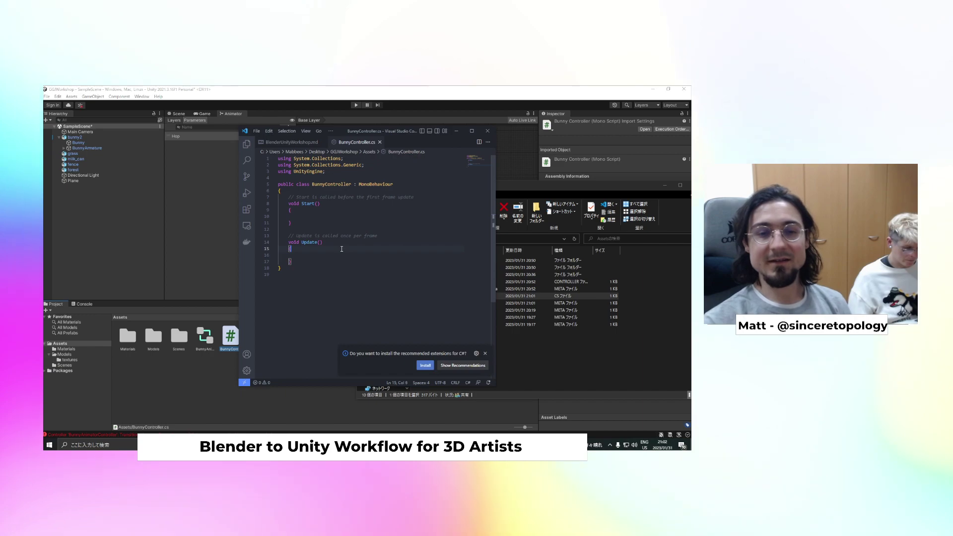
# Declare a public Animator field named animator at the start of the BunnyController class
pyautogui.click(338, 198)
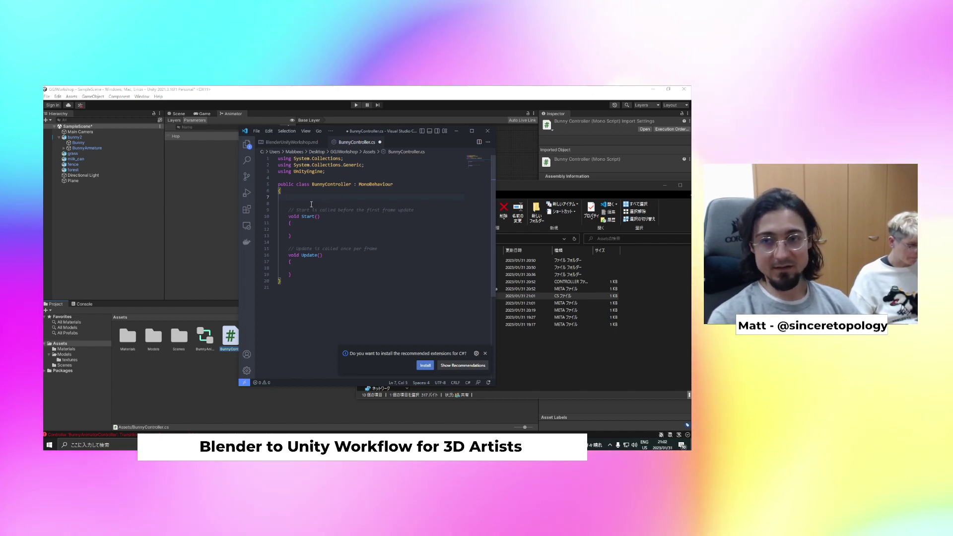
pyautogui.moveTo(391, 137); pyautogui.dragTo(360, 149)
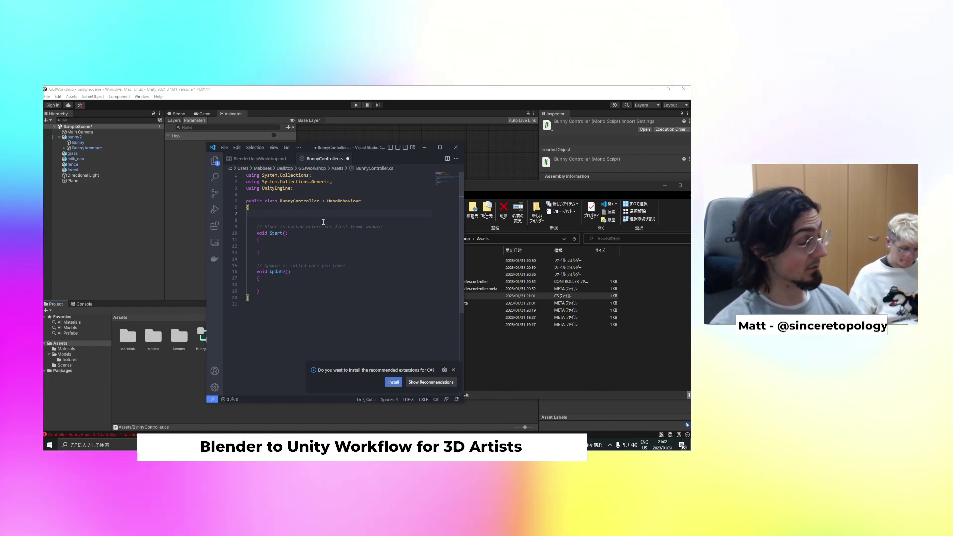
pyautogui.write('public ')
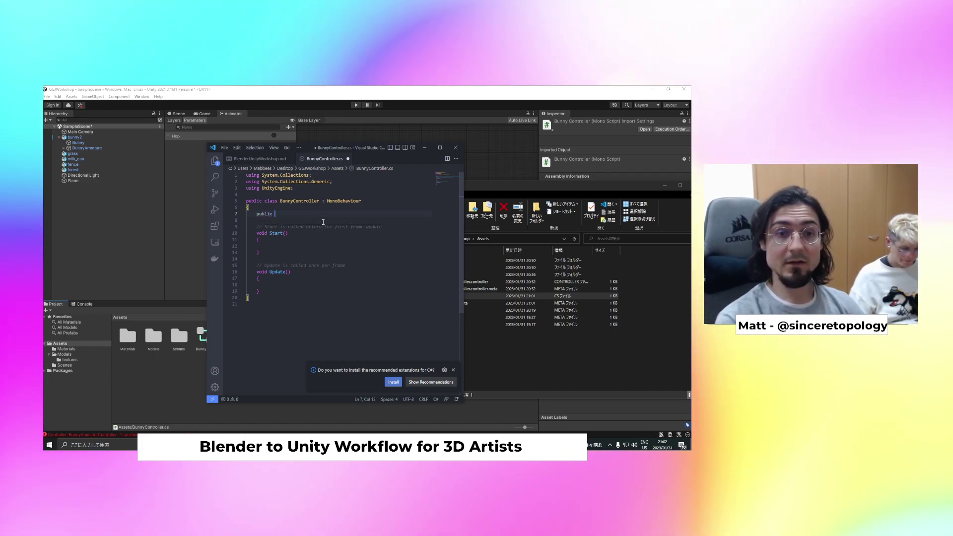
pyautogui.write('Animo')
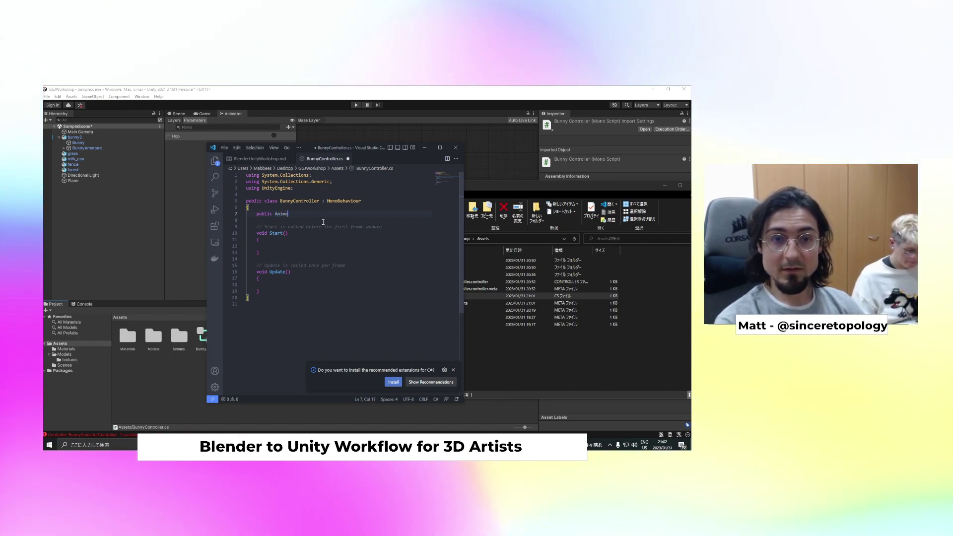
pyautogui.write('r anima')
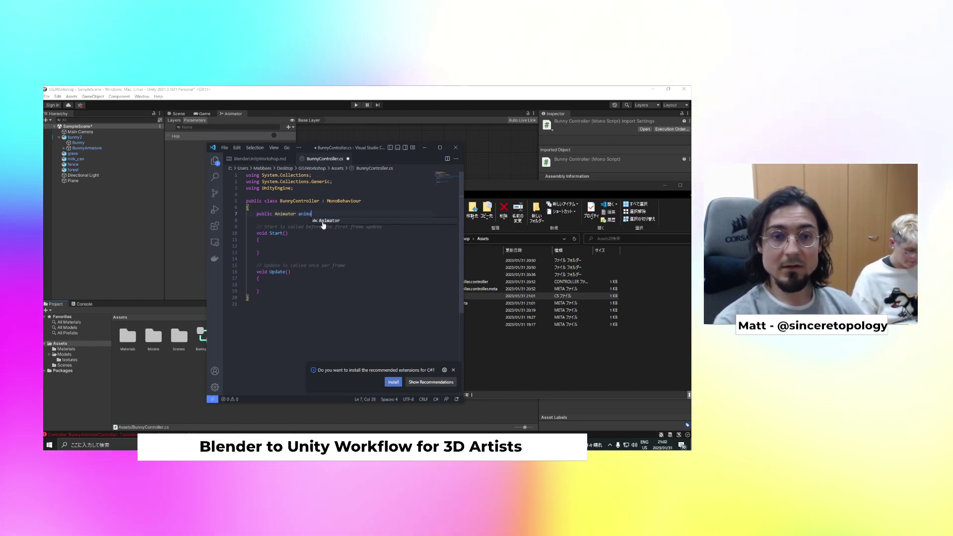
pyautogui.write('tor;')
# Add an if block to Update() with the condition Input.GetKey(KeyCode.Space)
pyautogui.click(293, 284)
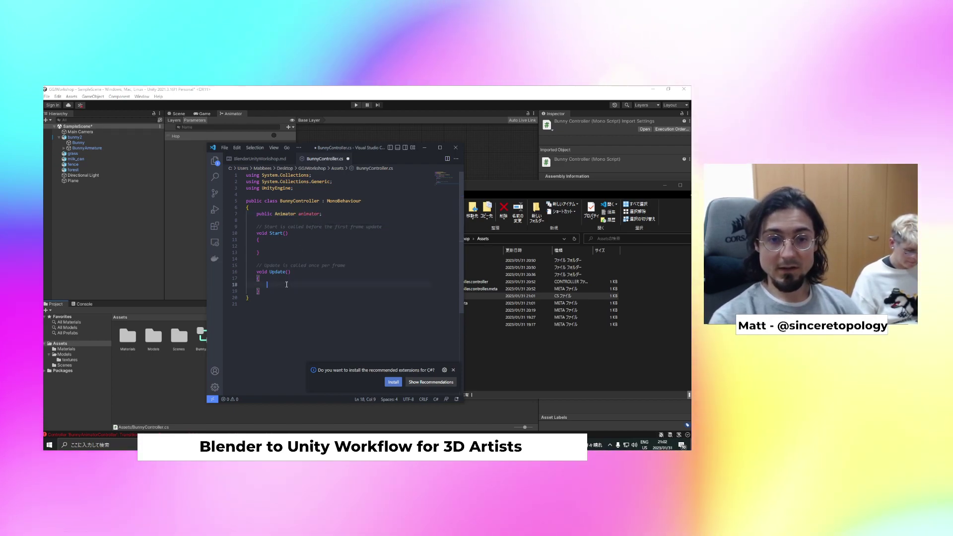
pyautogui.write('if')
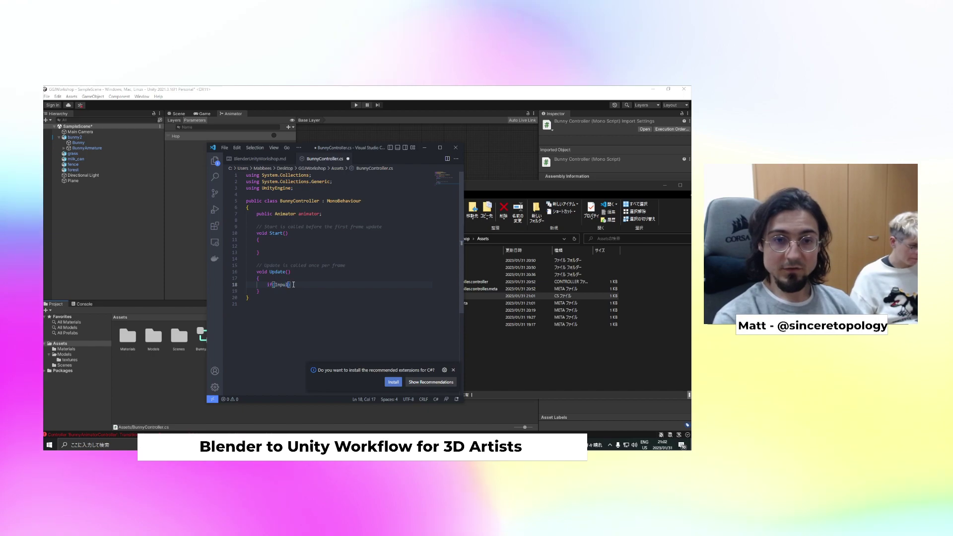
pyautogui.write('(Input.Get')
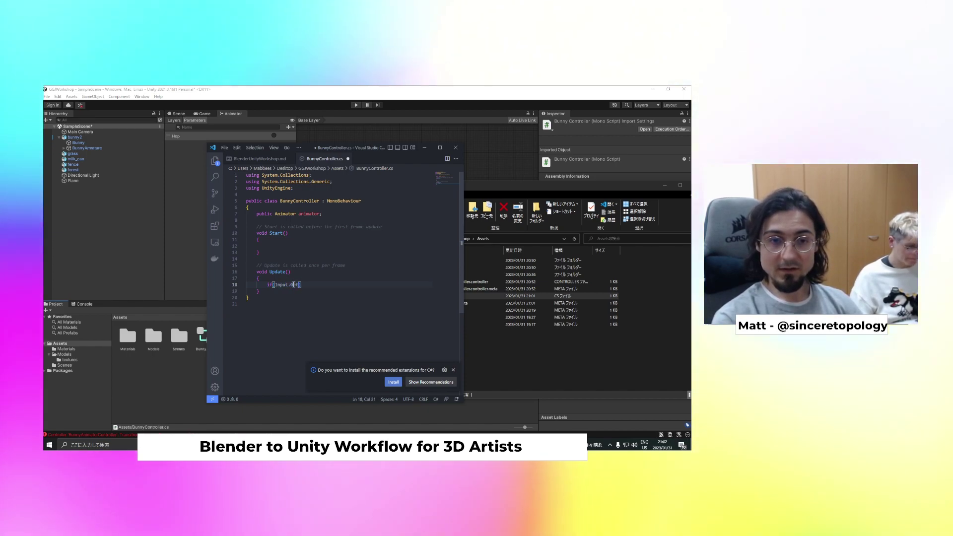
pyautogui.write('Key(')
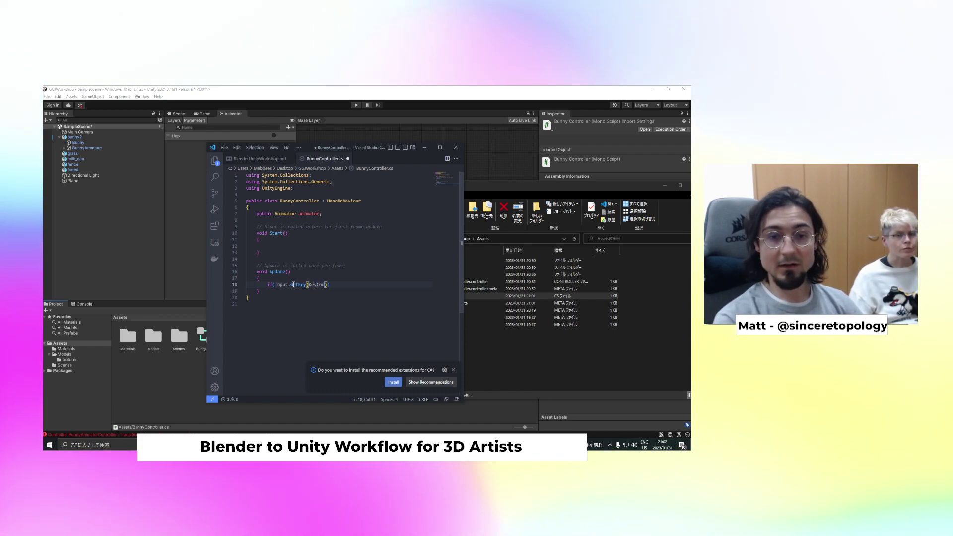
pyautogui.write('KeyCode.Spac')
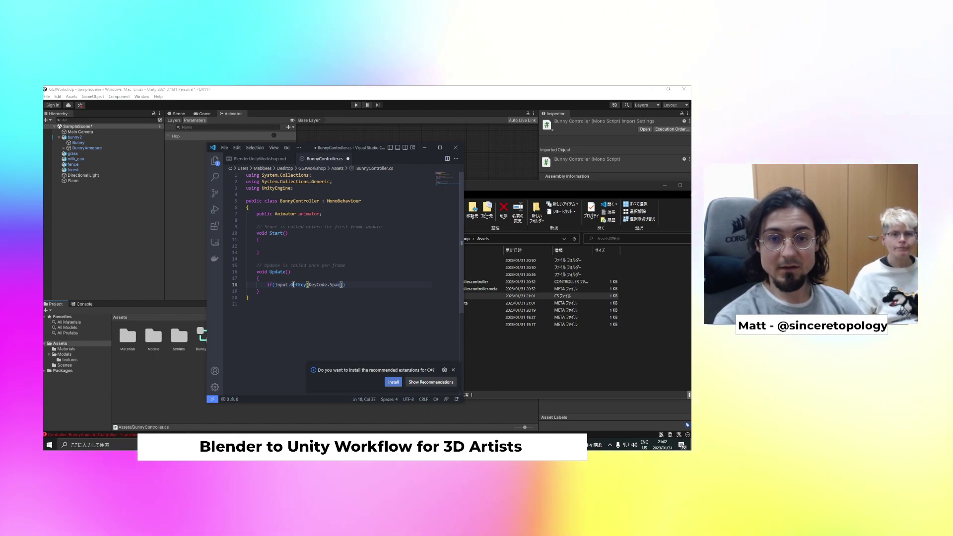
pyautogui.write('e))')
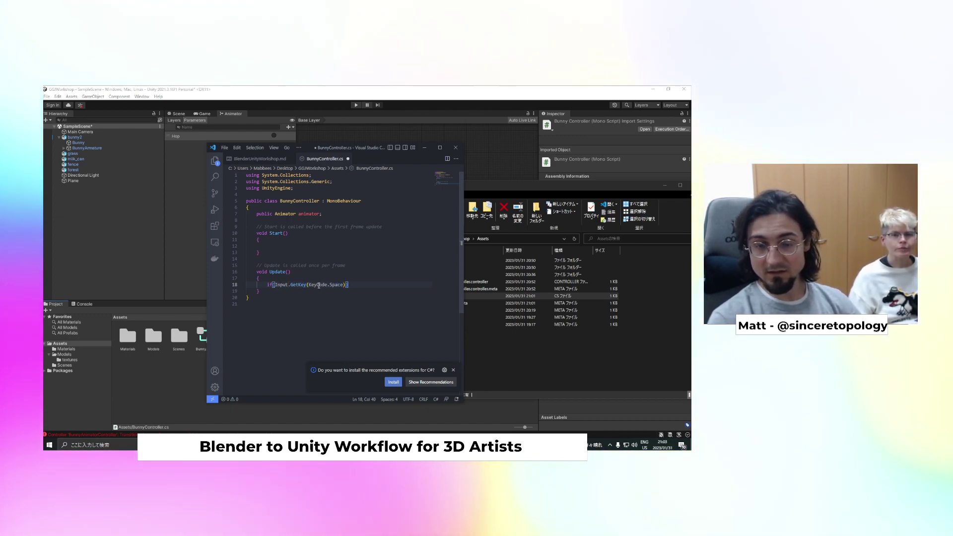
pyautogui.click(346, 292)
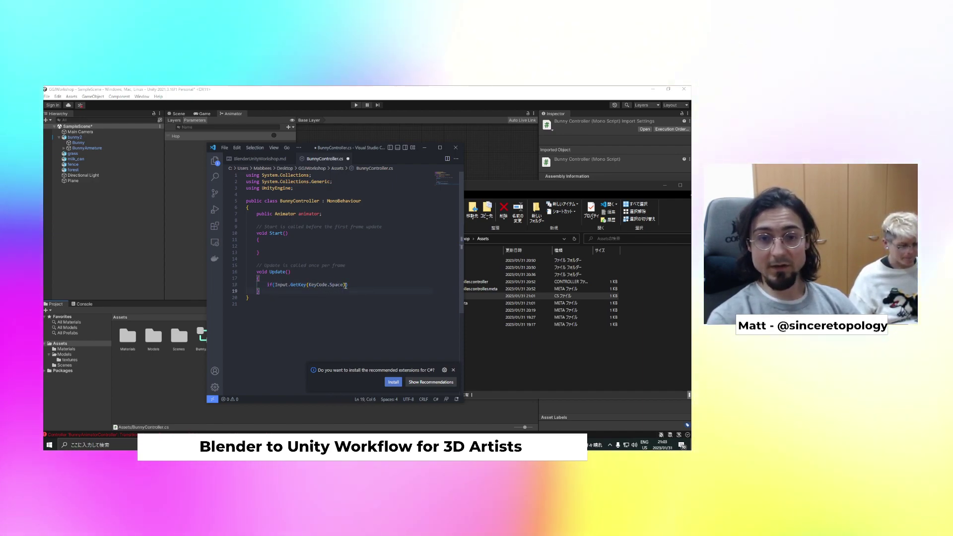
pyautogui.click(358, 287)
pyautogui.write('{')
pyautogui.press('Return')
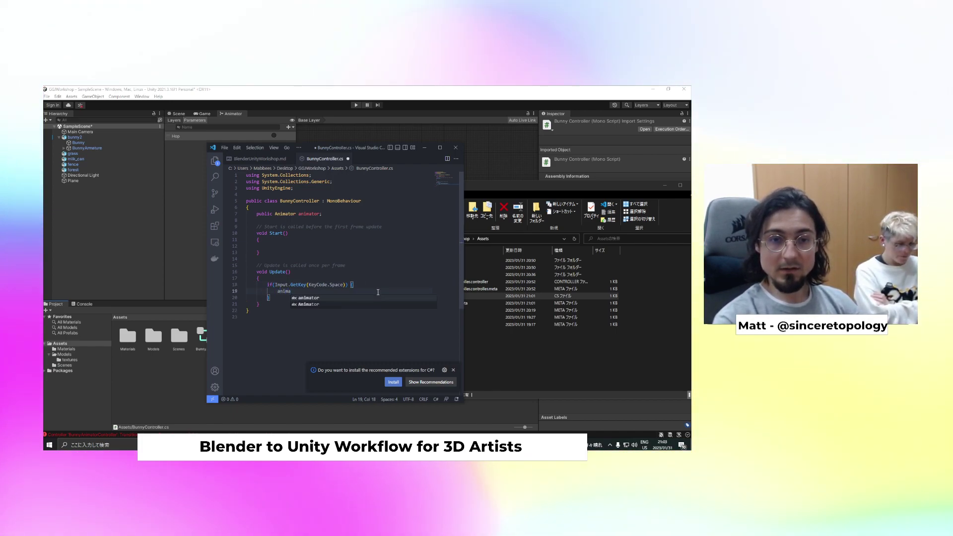
# Call animator.setTrigger("Hop"); inside the if block, save the script and switch back to Unity
pyautogui.write('animator.')
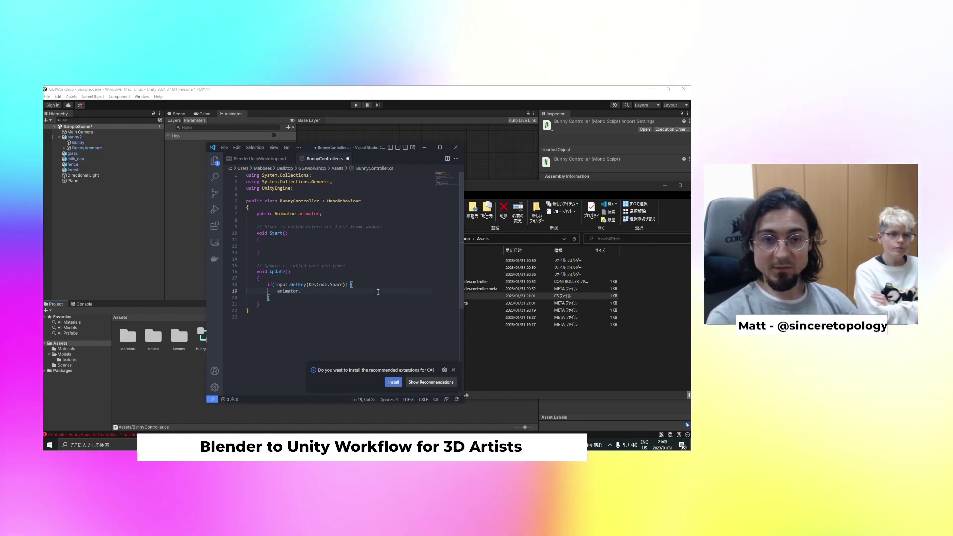
pyautogui.write('setTrigge')
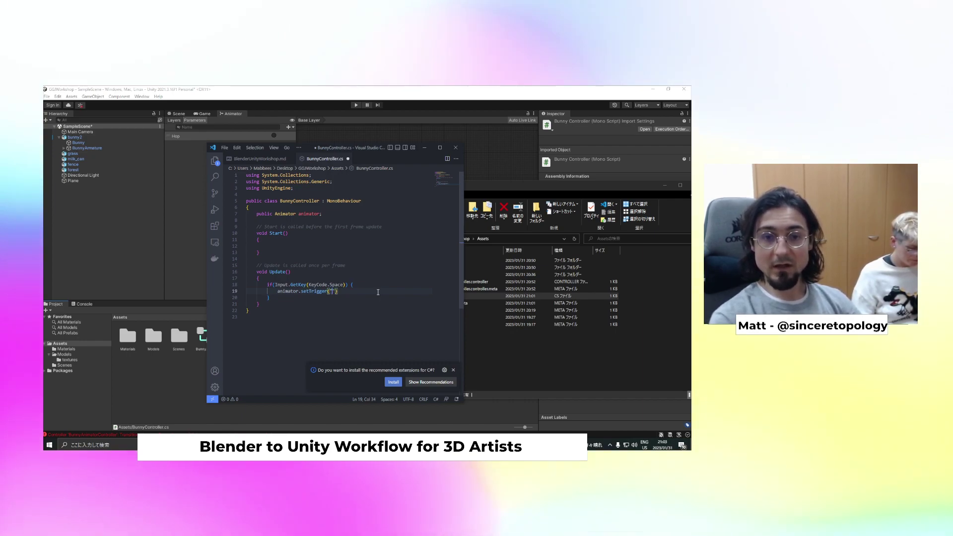
pyautogui.write('r("Hop");')
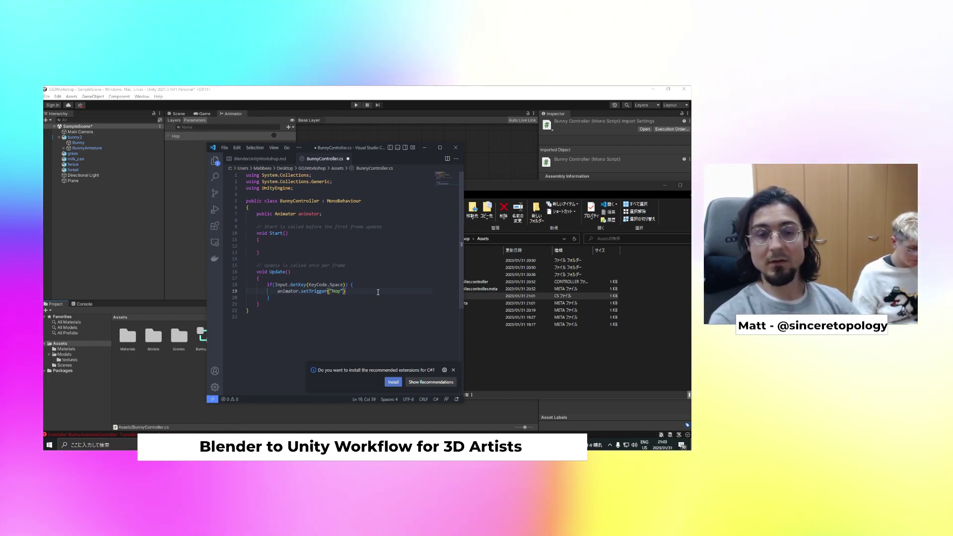
pyautogui.hotkey('ctrl', 's')
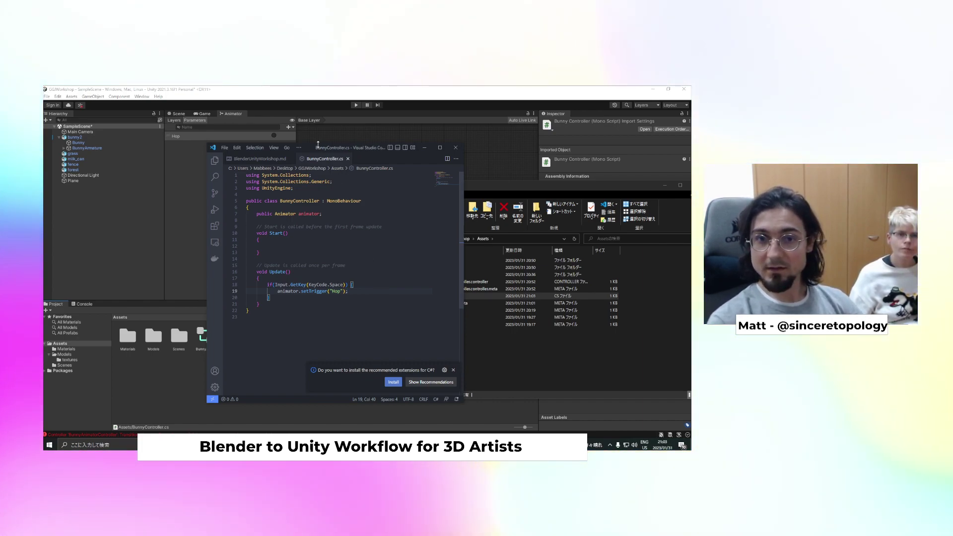
pyautogui.moveTo(359, 150); pyautogui.dragTo(44, 151)
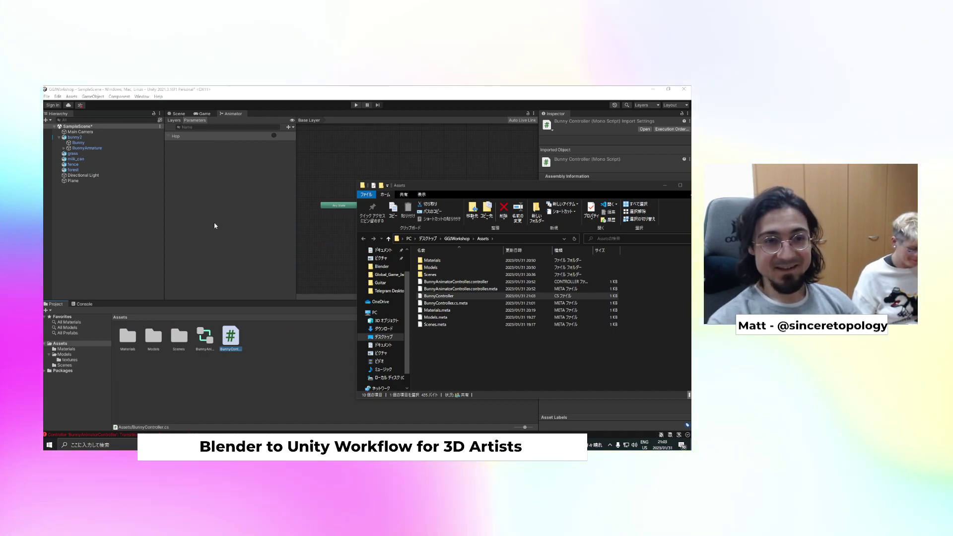
pyautogui.click(300, 132)
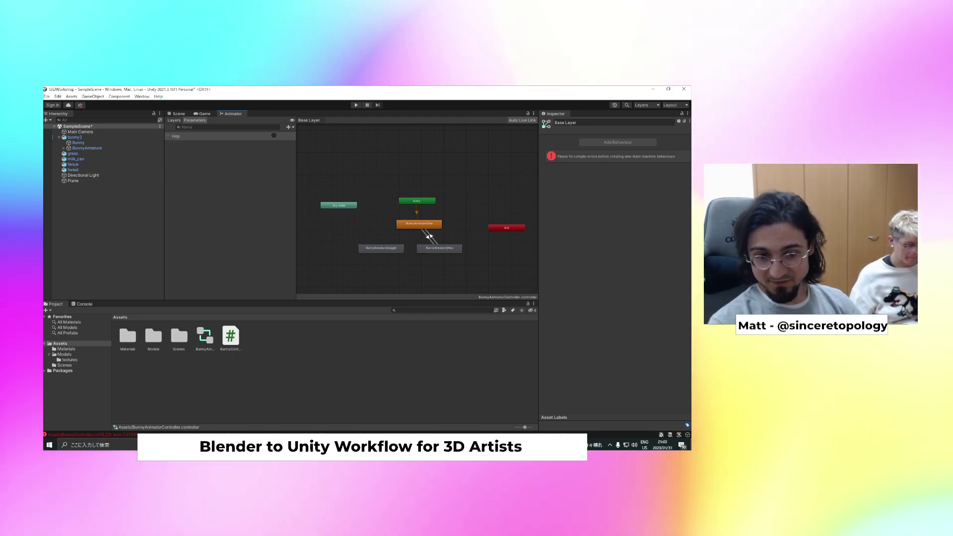
# Search the web for "unity reference" in a new browser tab and open the Unity Scripting API documentation
pyautogui.moveTo(234, 445)
pyautogui.click(261, 421)
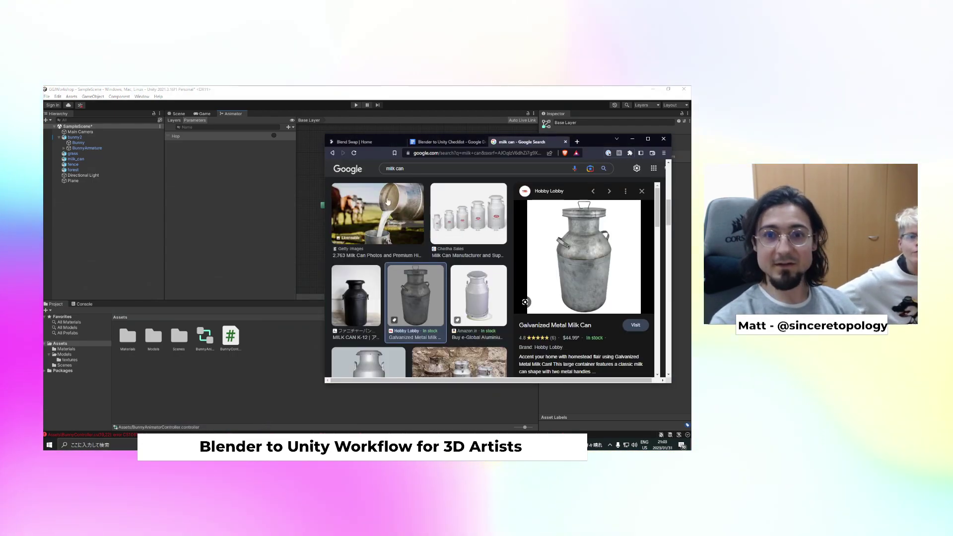
pyautogui.click(578, 143)
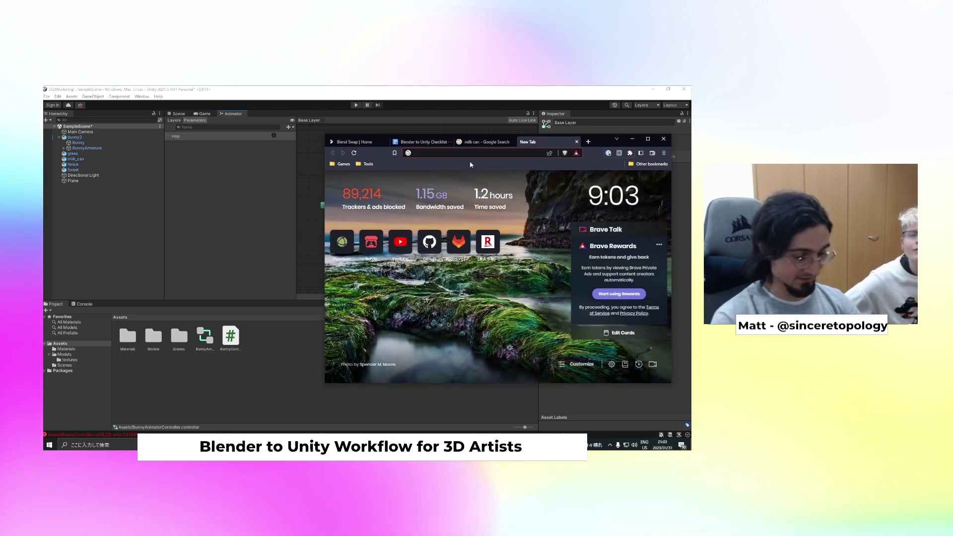
pyautogui.write('unity refere')
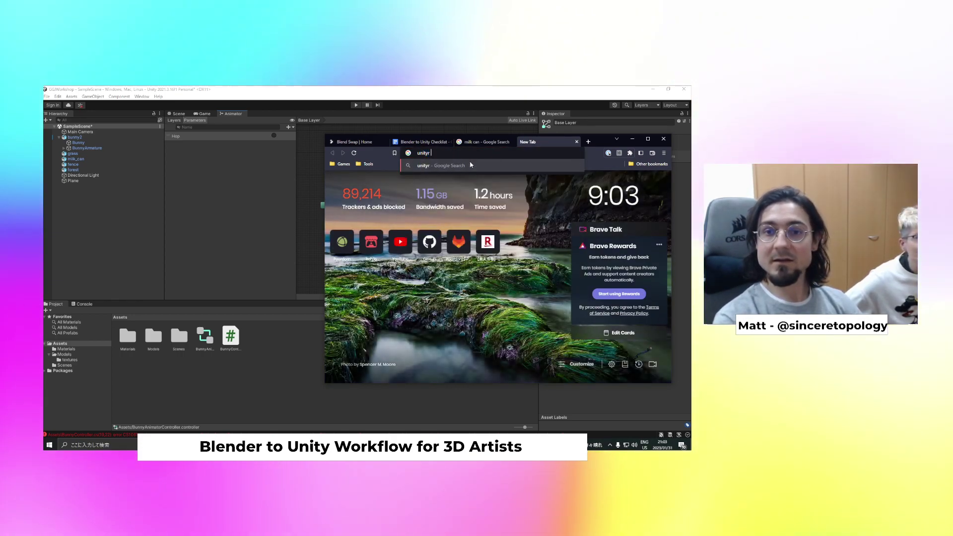
pyautogui.write('nce')
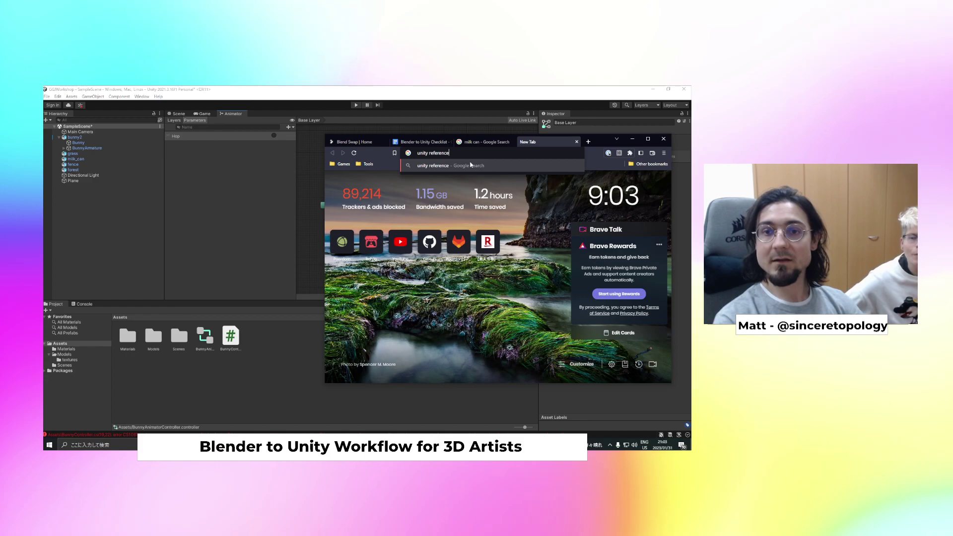
pyautogui.press('Return')
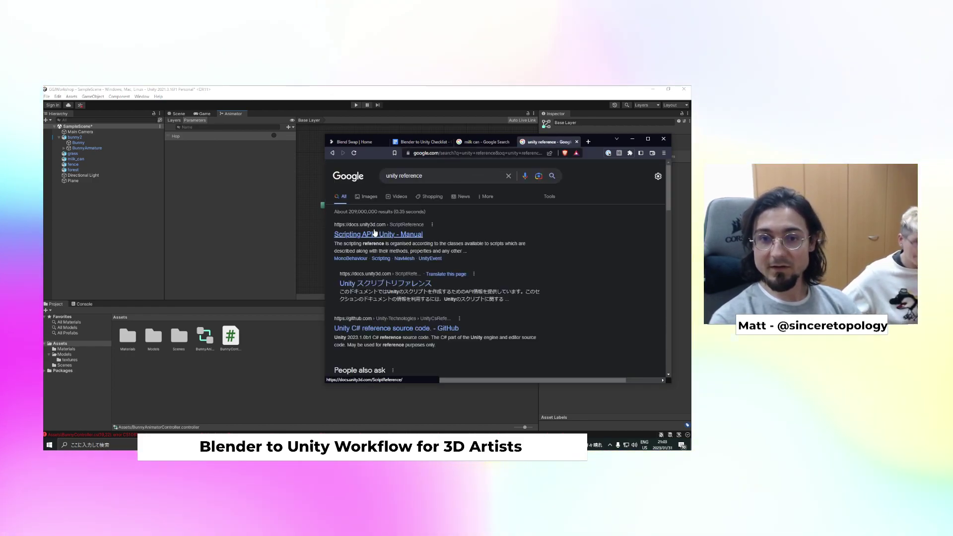
pyautogui.click(395, 236)
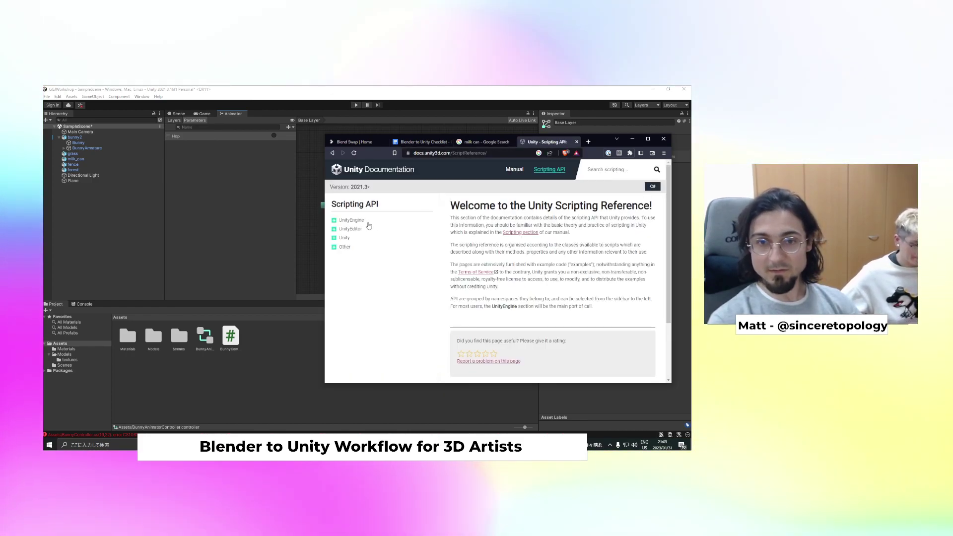
# Search the Scripting API documentation for "Animator" and open the Animator class page
pyautogui.click(609, 169)
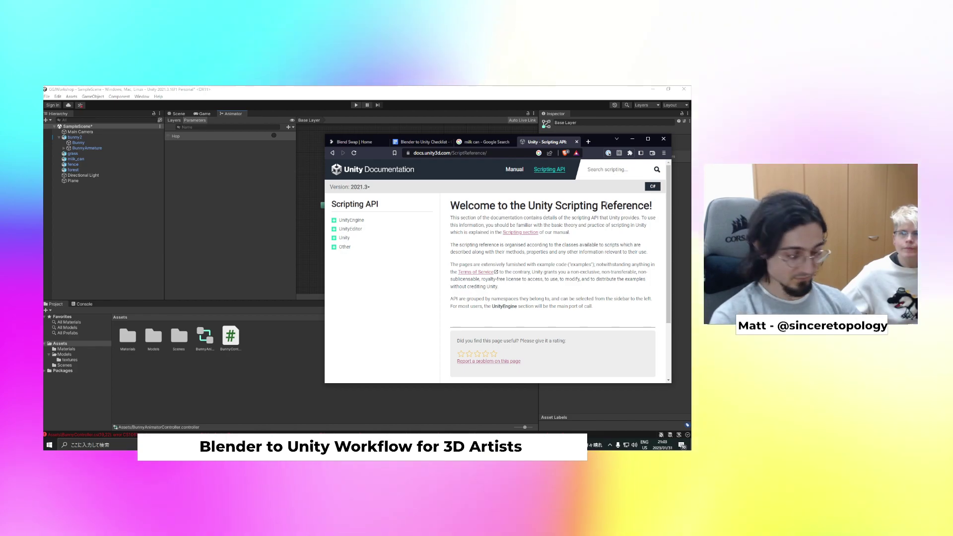
pyautogui.write('Animao')
pyautogui.press('BackSpace')
pyautogui.write('tor')
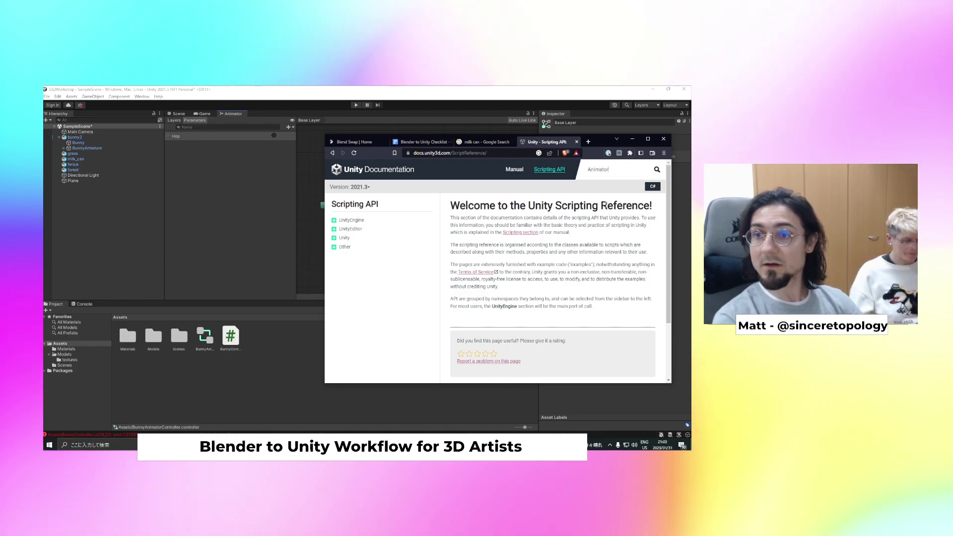
pyautogui.press('Return')
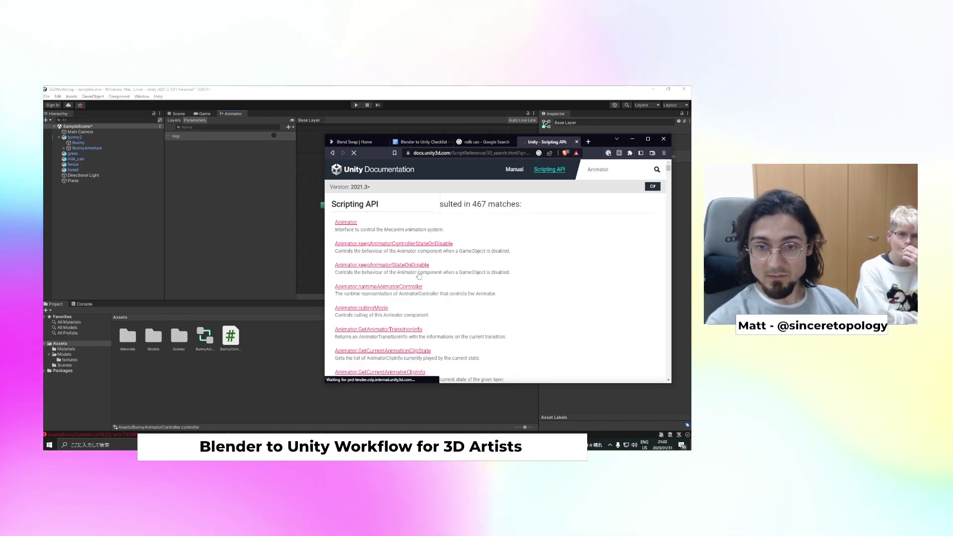
pyautogui.click(461, 223)
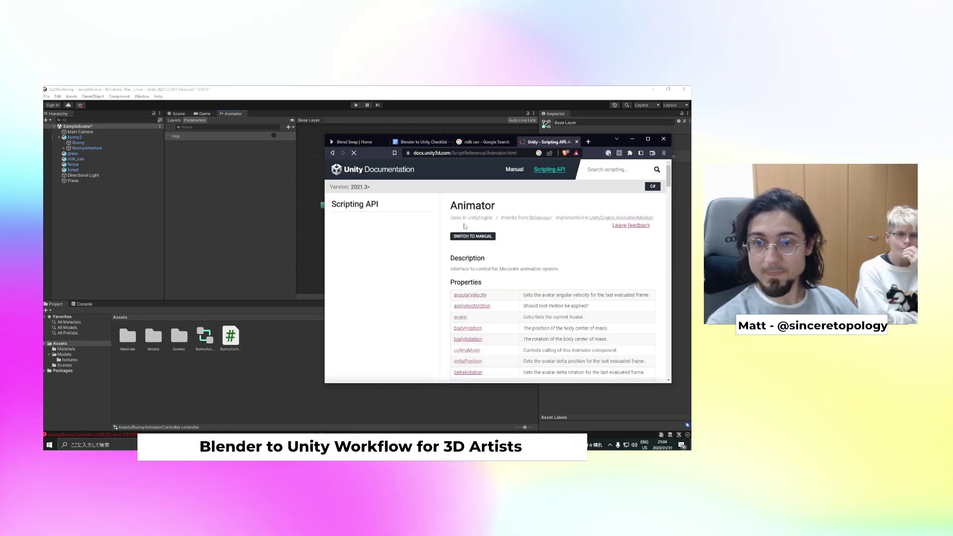
# Find SetTrigger among the Animator's public methods, open its page and examine the description and example script
pyautogui.scroll(-8, 505, 287)
pyautogui.scroll(-10, 504, 286)
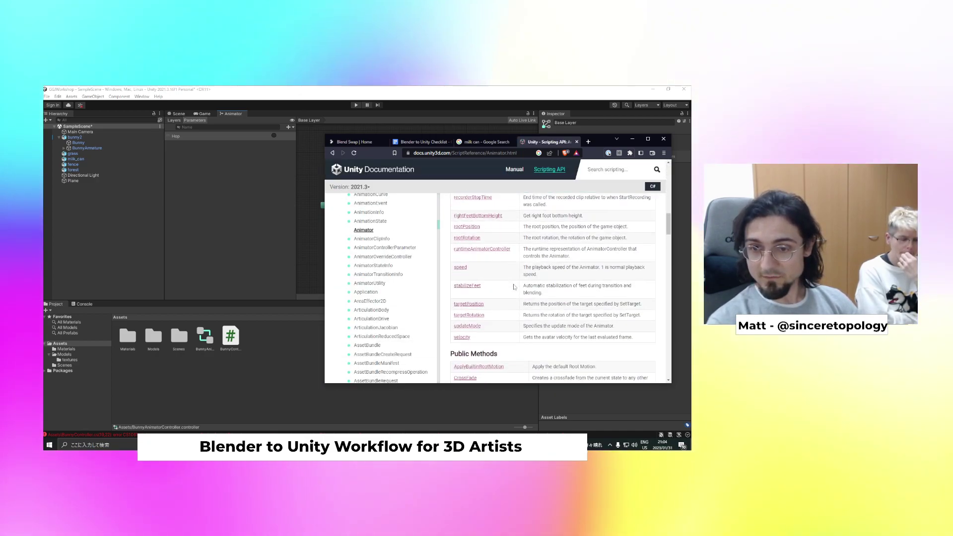
pyautogui.scroll(-6, 513, 286)
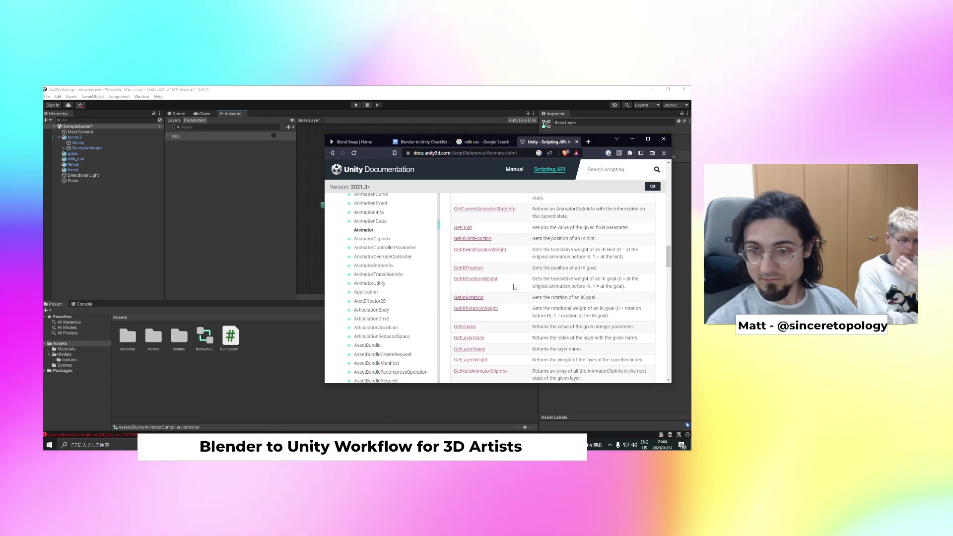
pyautogui.scroll(-4, 514, 286)
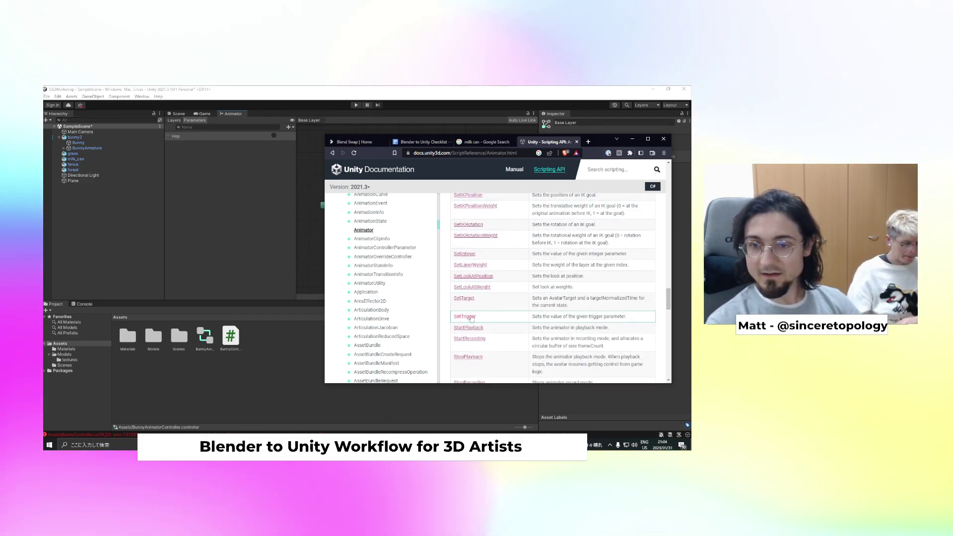
pyautogui.scroll(-6, 496, 319)
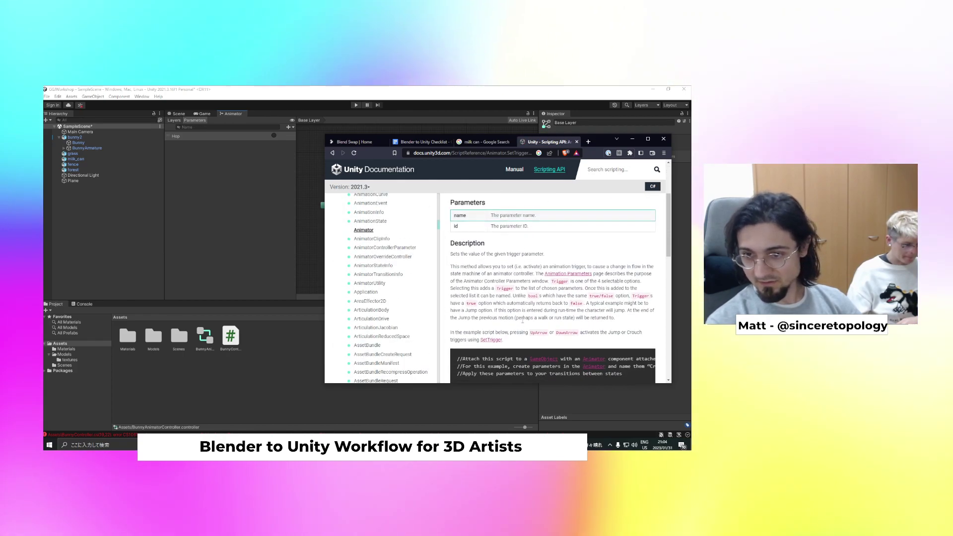
pyautogui.scroll(-5, 522, 320)
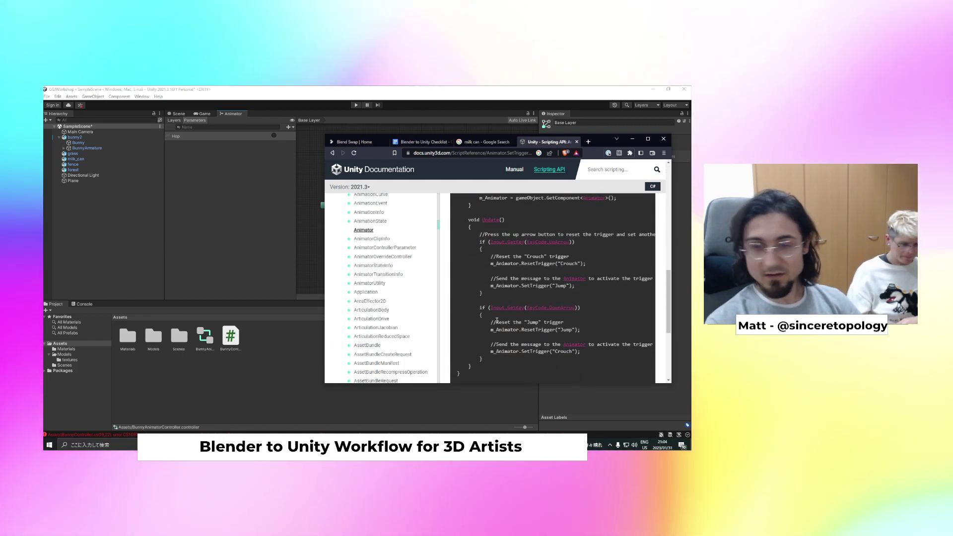
# In the BunnyController script in Visual Studio Code, correct the method call to animator.SetTrigger("Hop"), save, and switch back to Unity
pyautogui.moveTo(43, 133); pyautogui.dragTo(373, 139)
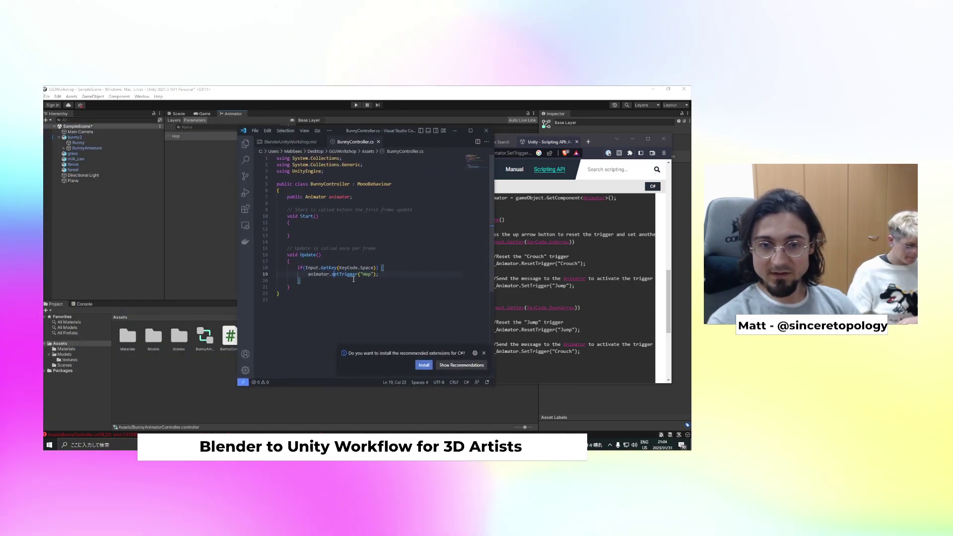
pyautogui.press('BackSpace')
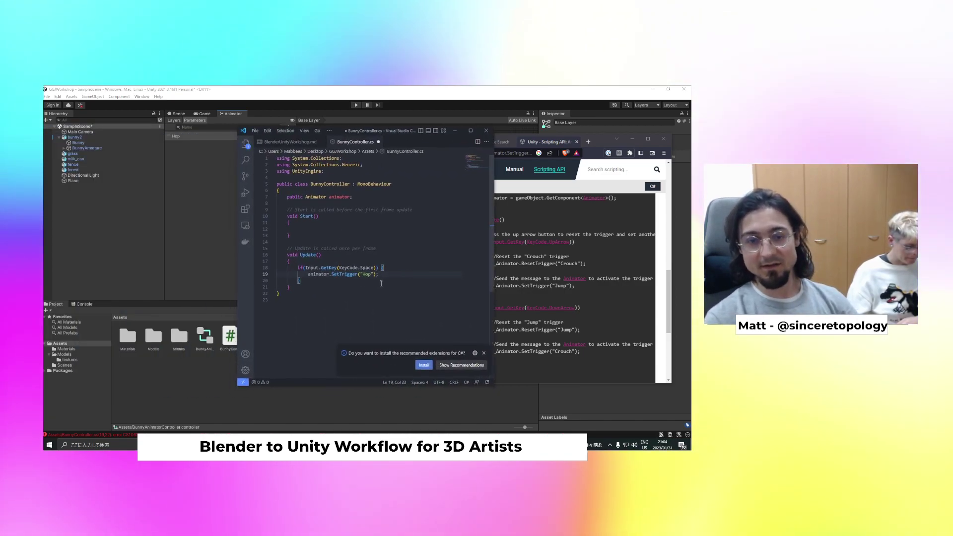
pyautogui.write('S')
pyautogui.hotkey('ctrl', 's')
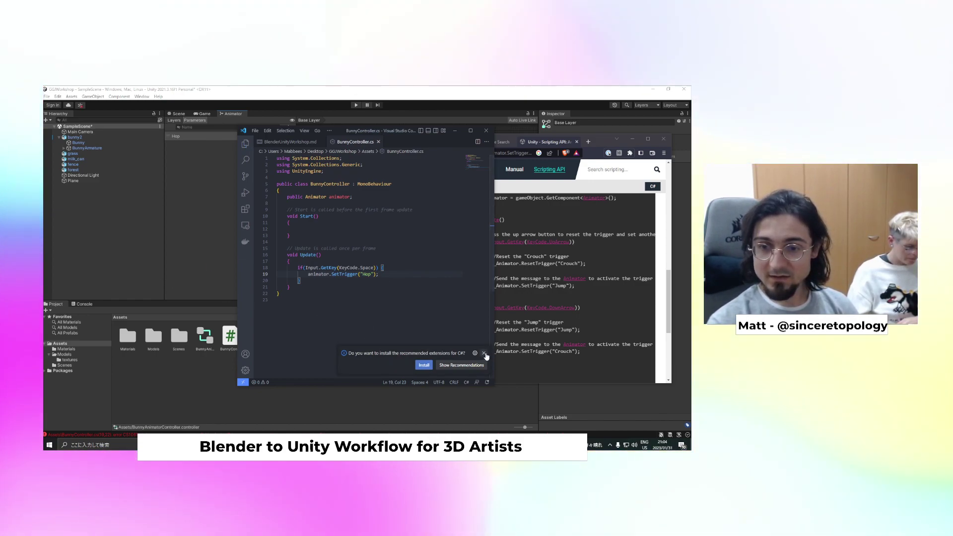
pyautogui.click(172, 281)
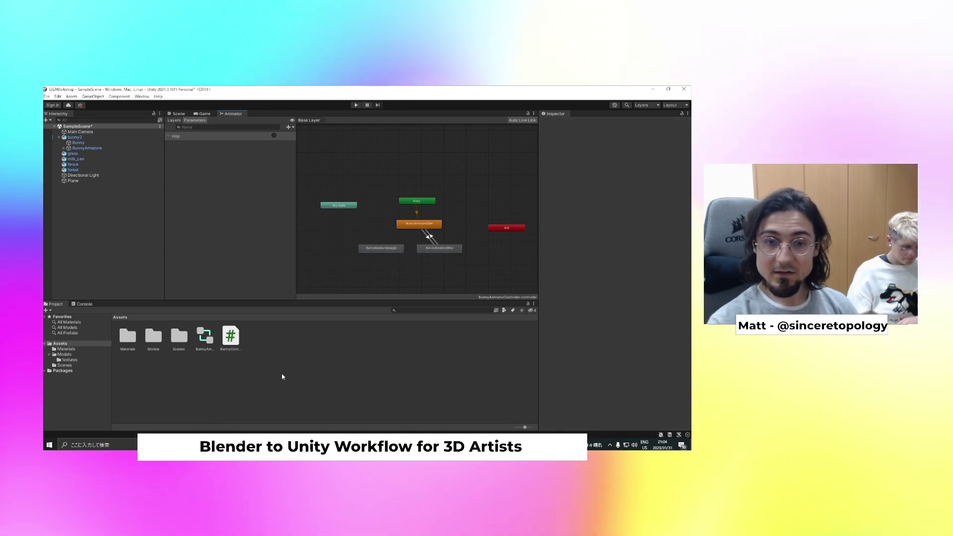
# Add the Bunny Controller script to bunny2 as a component and assign bunny2 to its Animator field
pyautogui.click(74, 137)
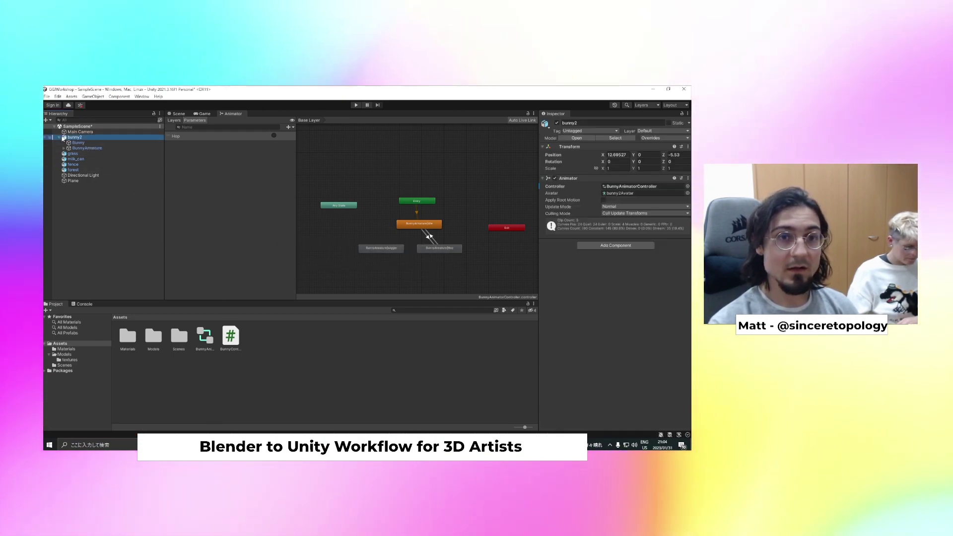
pyautogui.click(177, 114)
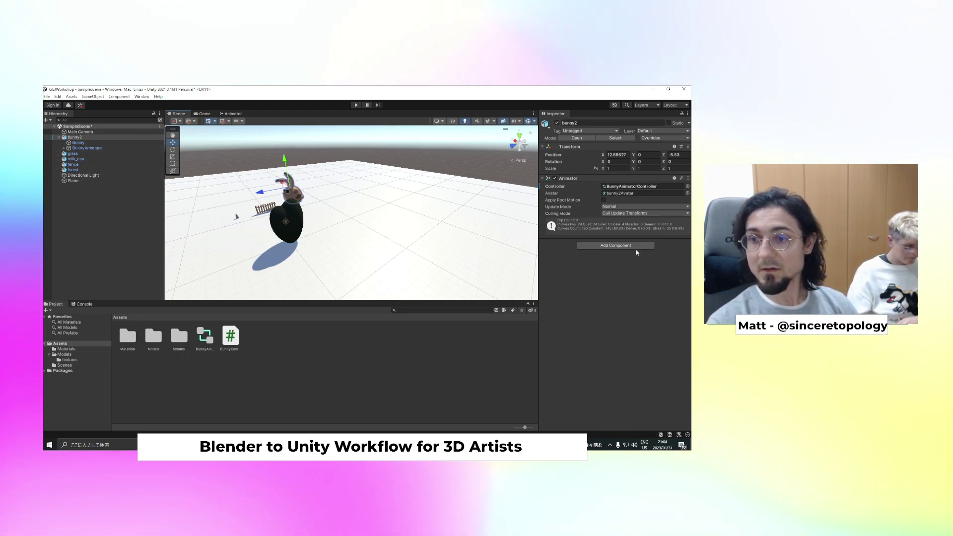
pyautogui.moveTo(604, 299); pyautogui.dragTo(603, 297)
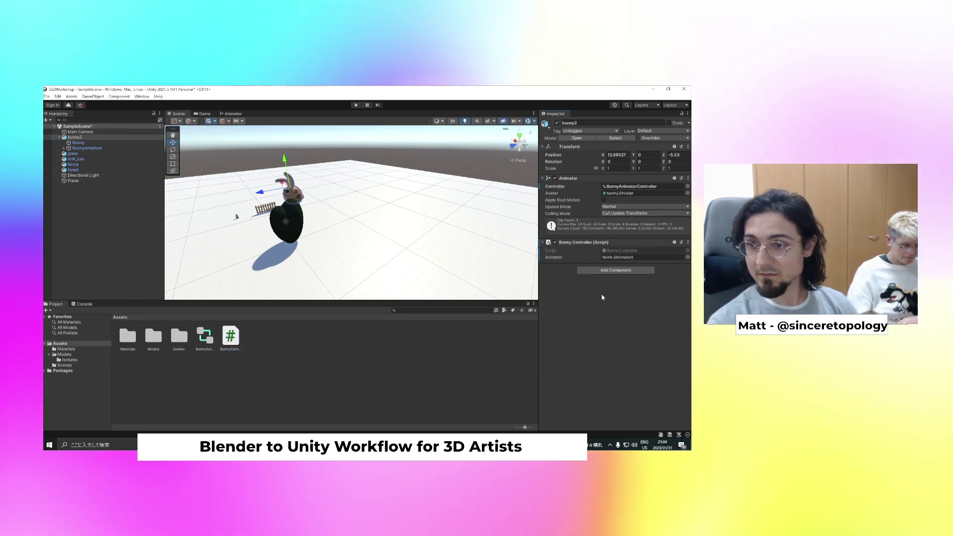
pyautogui.moveTo(80, 138); pyautogui.dragTo(633, 258)
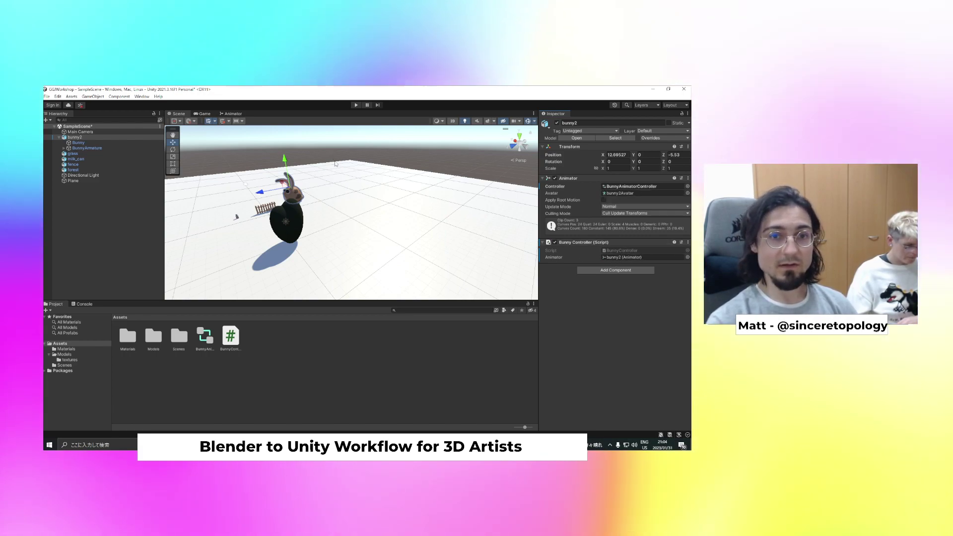
# Run the scene twice in Play mode to check the bunny's animation, stopping playback after each run
pyautogui.click(356, 105)
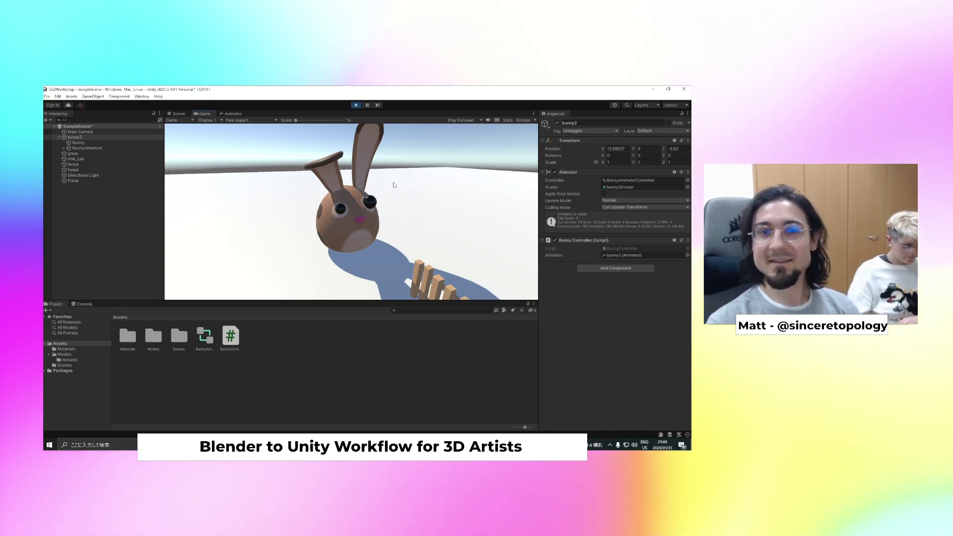
pyautogui.click(356, 105)
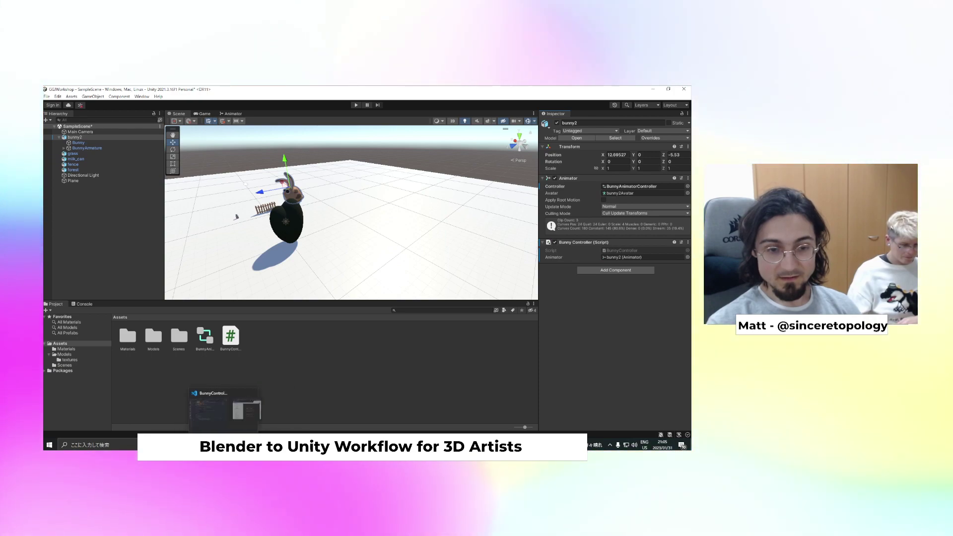
pyautogui.click(355, 106)
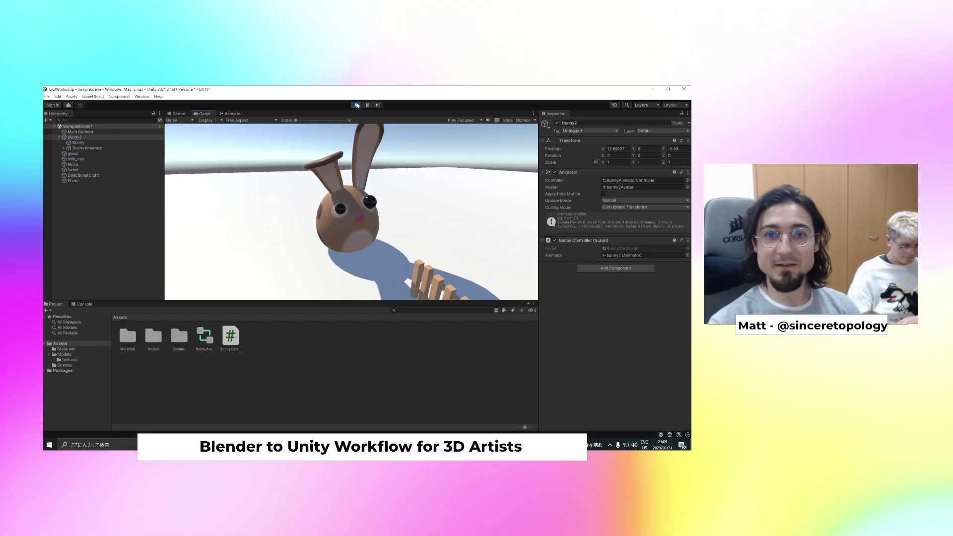
pyautogui.hotkey('ctrl', 'p')
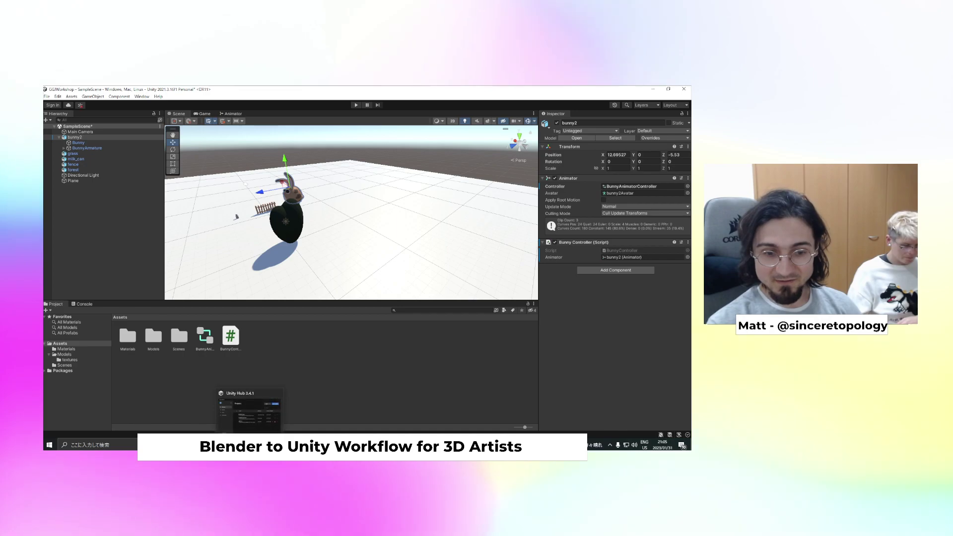
# Switch to the Unity scripting documentation in the browser and open the Input class reference
pyautogui.click(275, 419)
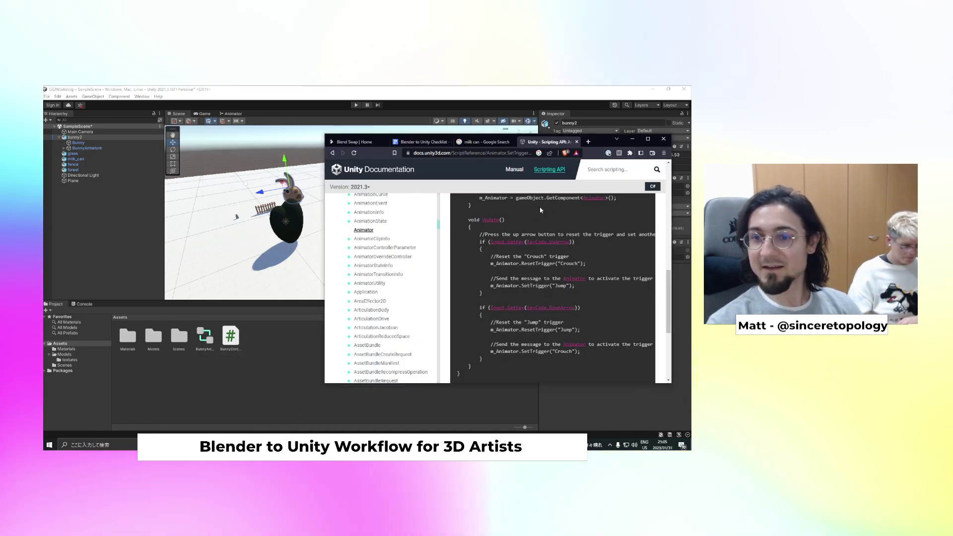
pyautogui.scroll(-10, 392, 268)
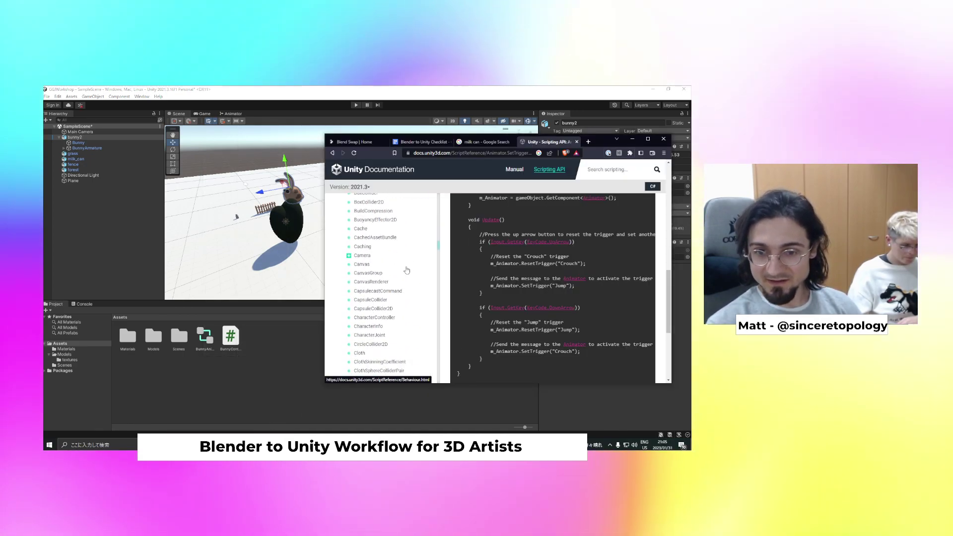
pyautogui.scroll(-5, 407, 270)
pyautogui.scroll(-8, 406, 270)
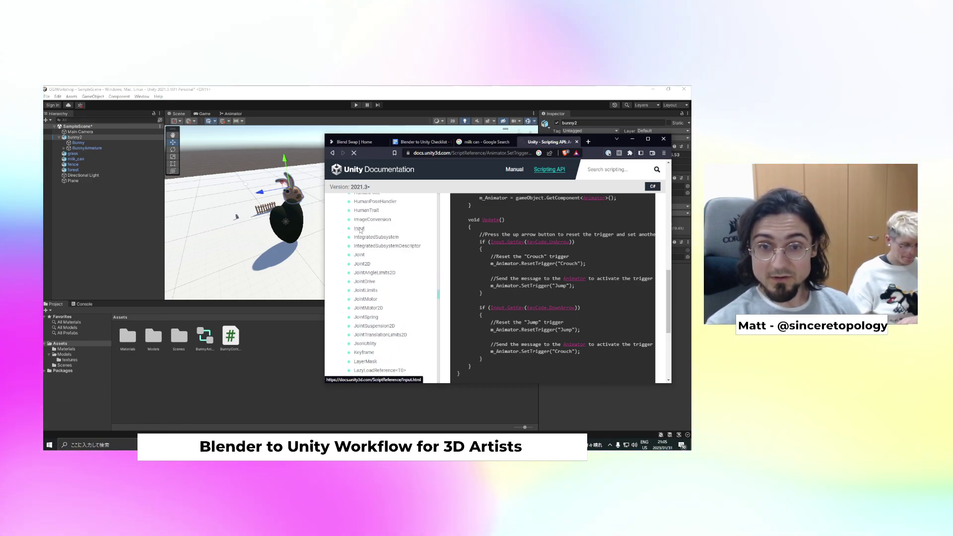
pyautogui.click(359, 229)
# Open the Input.GetKeyDown reference and examine how its code example passes the "space" key
pyautogui.scroll(-5, 536, 294)
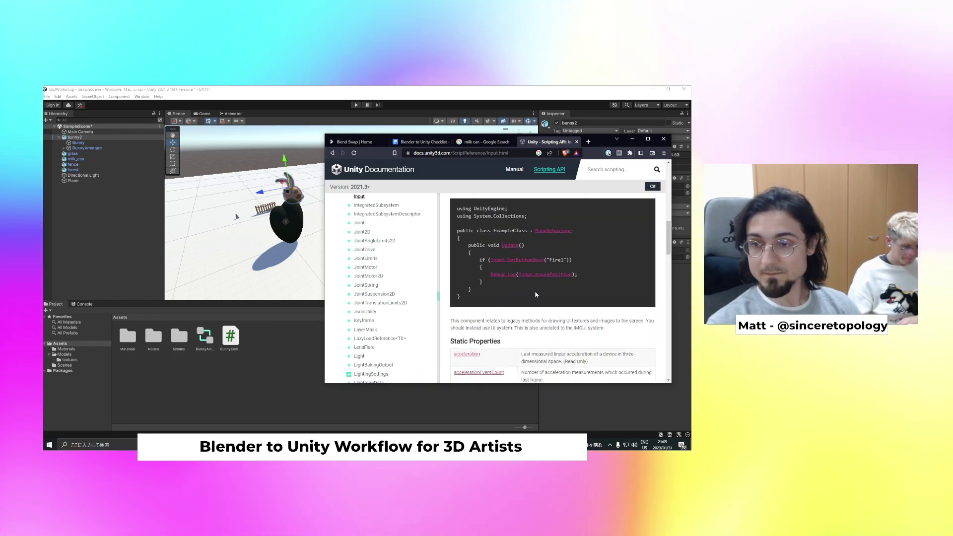
pyautogui.scroll(-10, 536, 295)
pyautogui.scroll(-2, 535, 295)
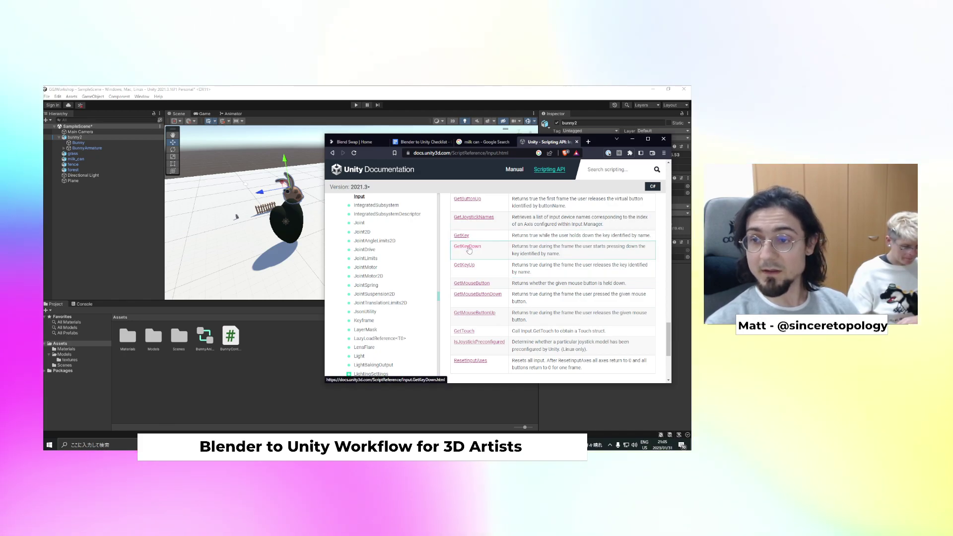
pyautogui.click(468, 247)
pyautogui.scroll(-5, 546, 281)
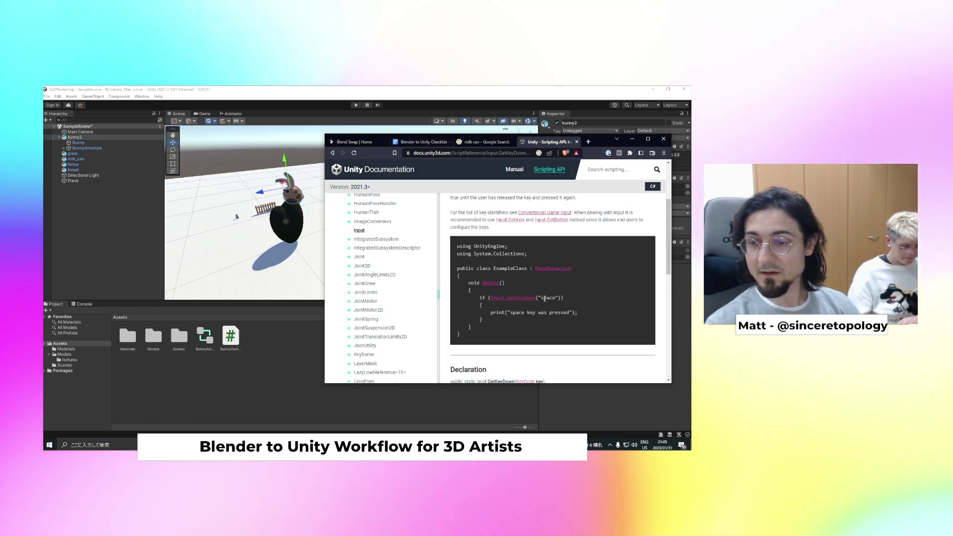
pyautogui.moveTo(537, 298); pyautogui.dragTo(559, 298)
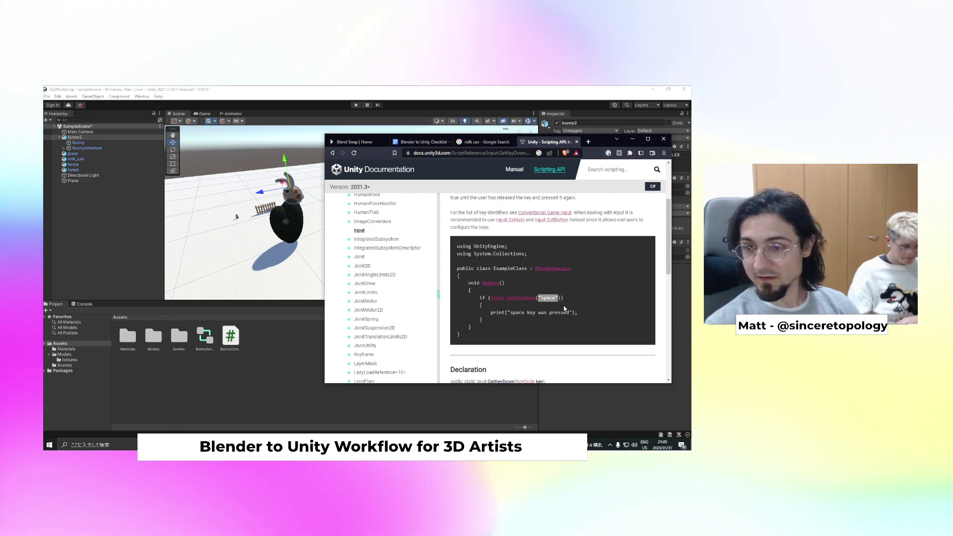
# In BunnyController.cs, change the if condition's GetKey call to GetKeyDown and replace KeyCode.Space with "space"
pyautogui.click(272, 380)
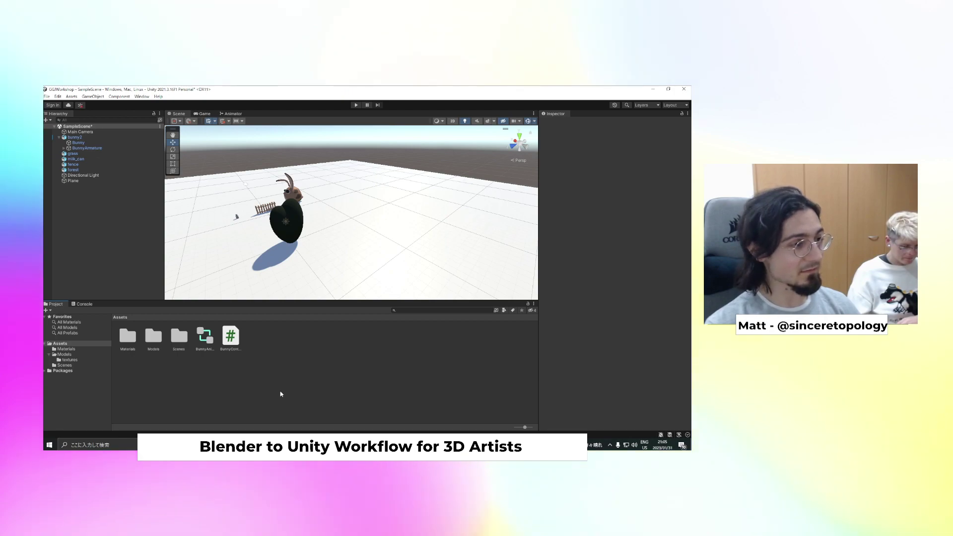
pyautogui.click(281, 444)
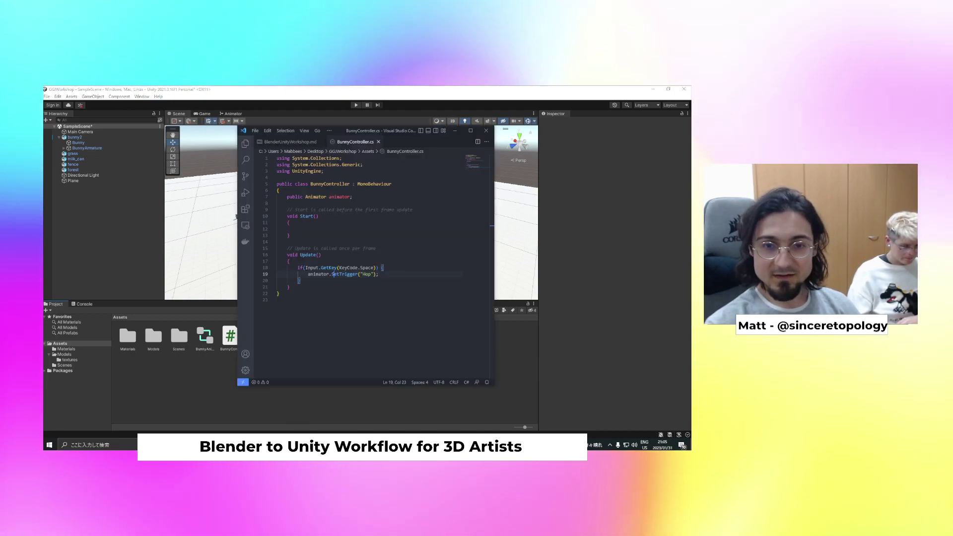
pyautogui.doubleClick(328, 268)
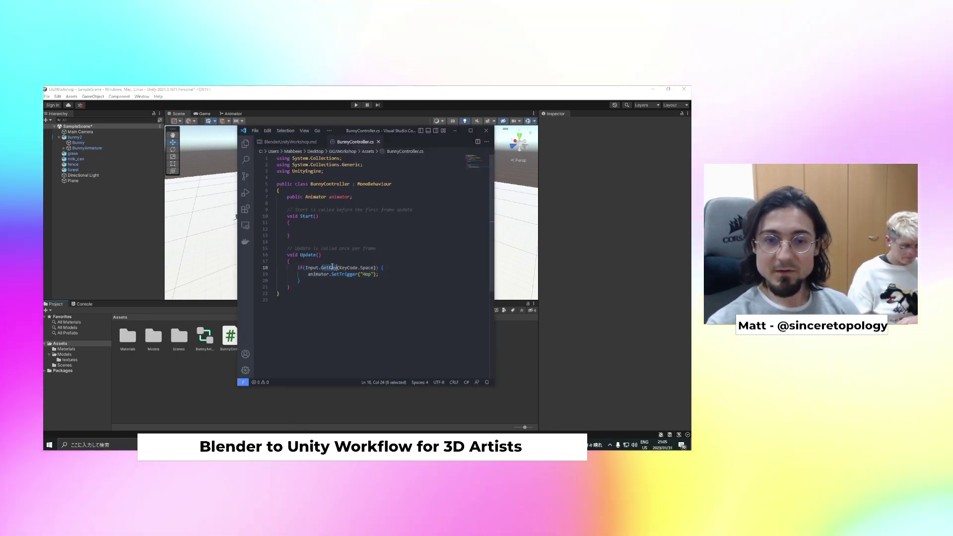
pyautogui.click(332, 268)
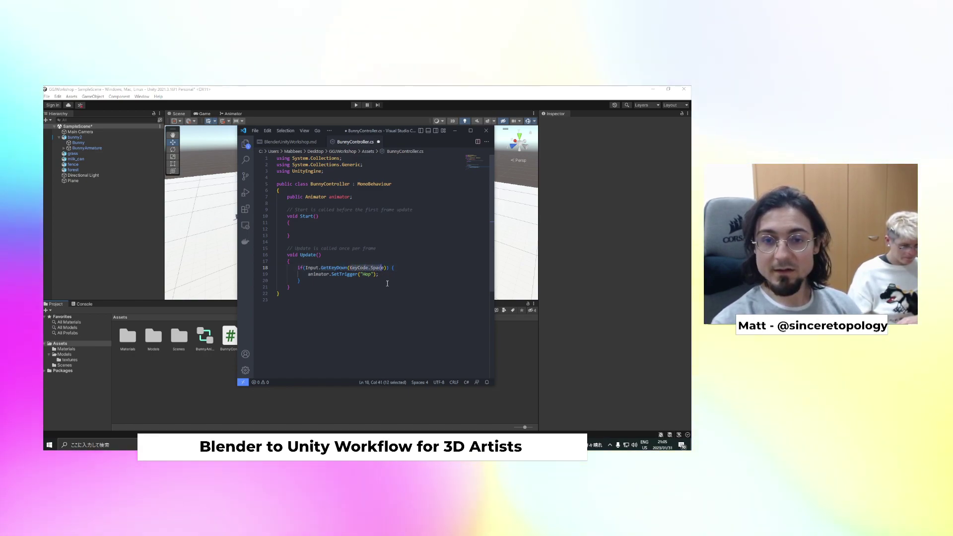
pyautogui.press('Return')
pyautogui.write('"')
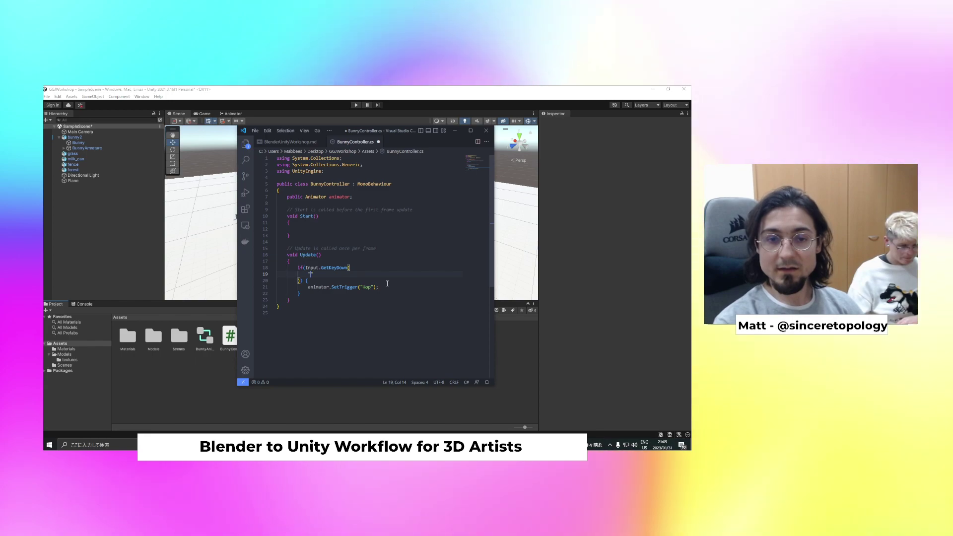
pyautogui.write('space')
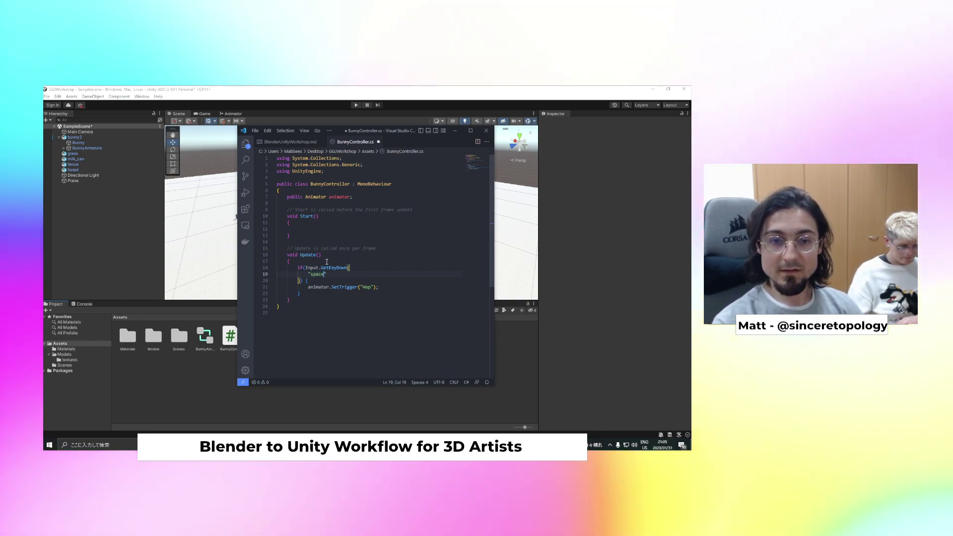
# Join the split condition into one line reading if(Input.GetKeyDown("space")) { and save the script
pyautogui.click(305, 274)
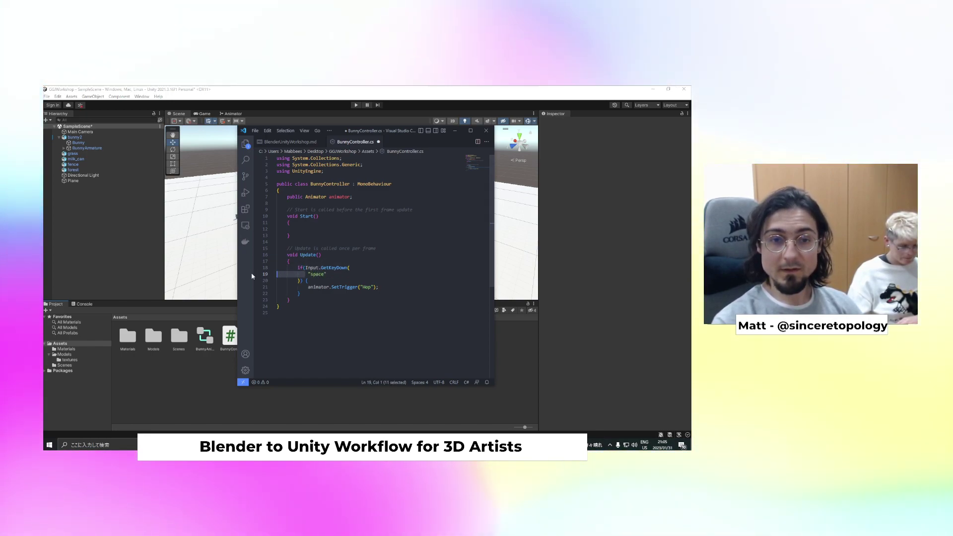
pyautogui.press('Down')
pyautogui.press('Left')
pyautogui.press('Left')
pyautogui.press('Left')
pyautogui.press('Left')
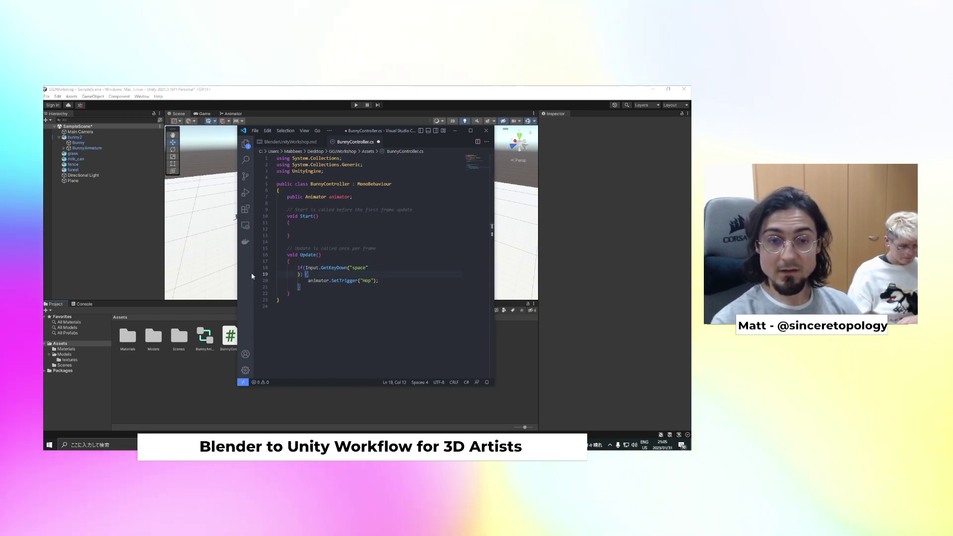
pyautogui.hotkey('shift', 'Left')
pyautogui.hotkey('shift', 'Left')
pyautogui.hotkey('shift', 'Left')
pyautogui.hotkey('shift', 'Left')
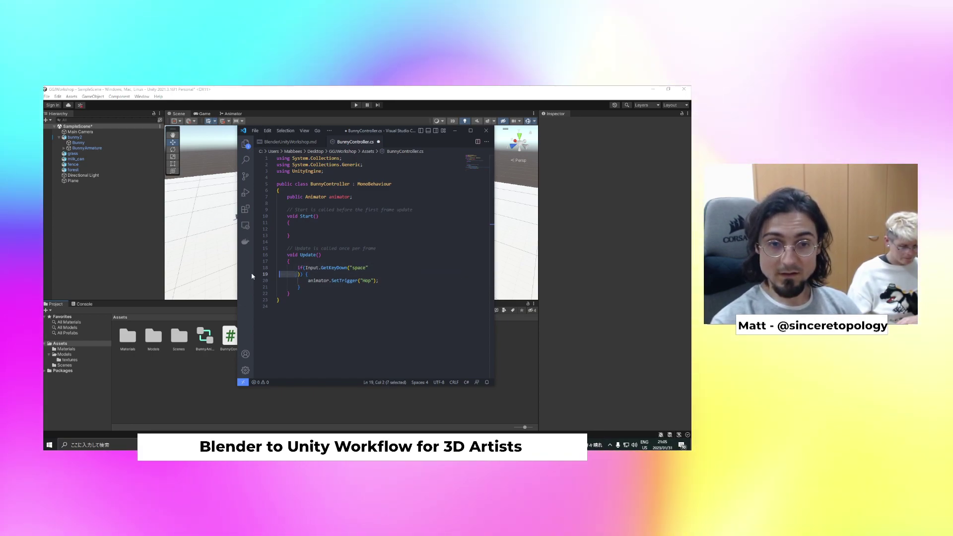
pyautogui.press('BackSpace')
pyautogui.press('BackSpace')
pyautogui.hotkey('ctrl', 's')
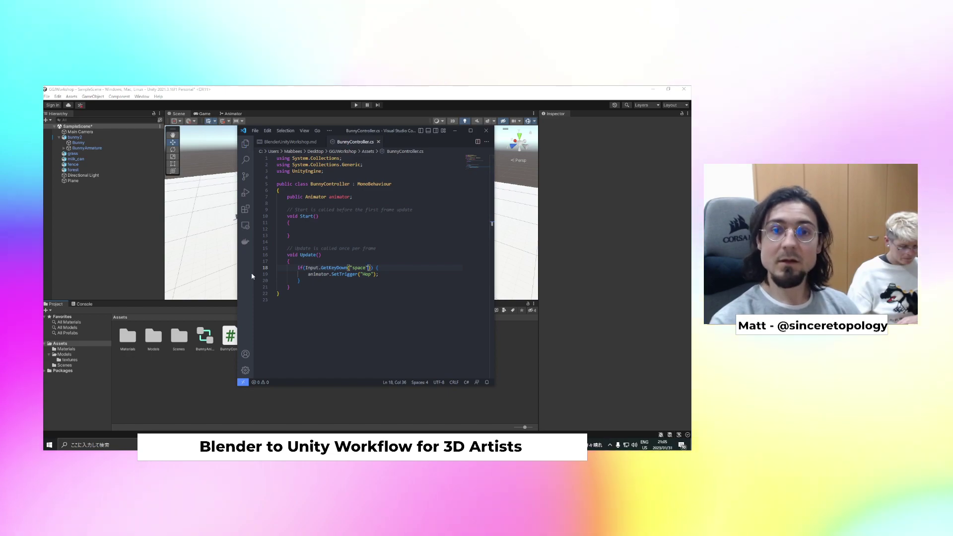
# Return to Unity, run the scene to test the bunny's hop, and stop play mode
pyautogui.click(397, 115)
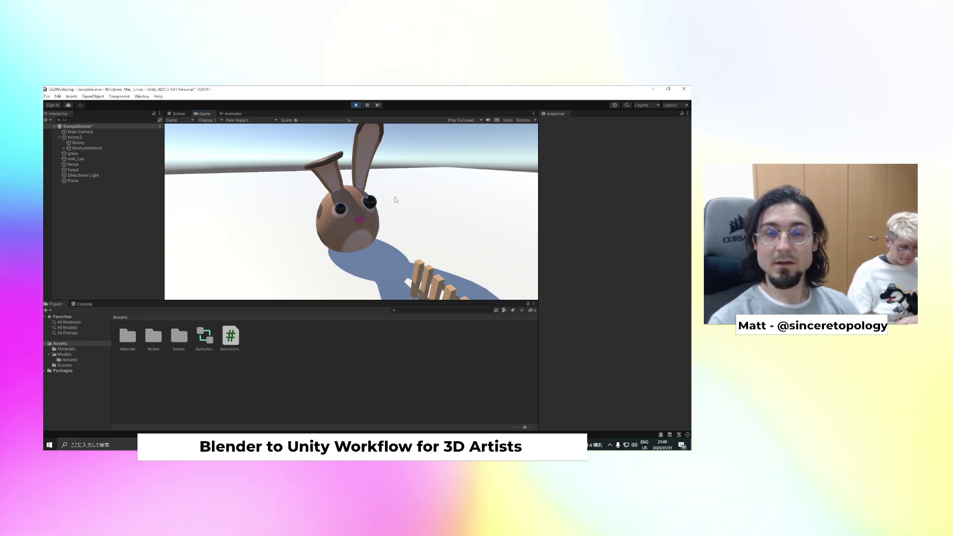
pyautogui.click(356, 105)
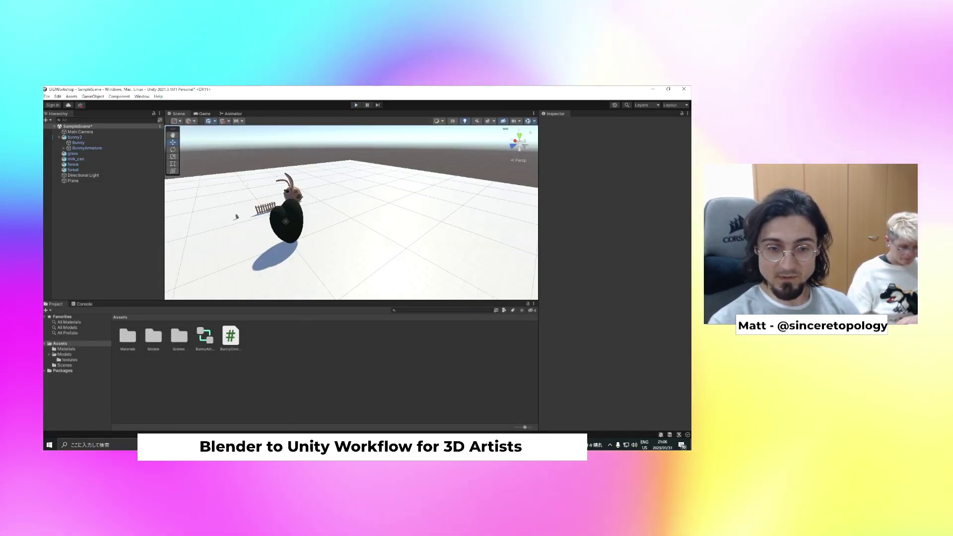
pyautogui.hotkey('alt', 'Tab')
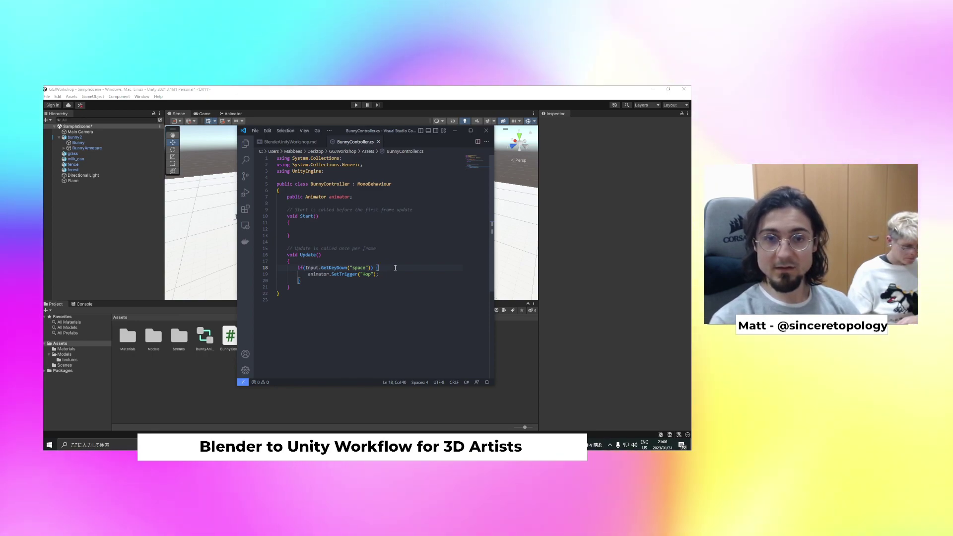
pyautogui.press('Return')
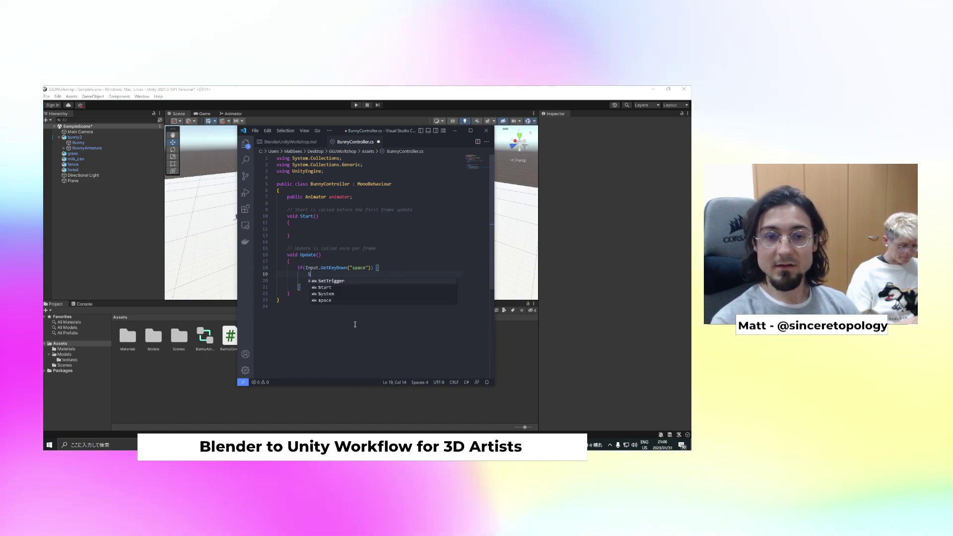
pyautogui.write('System')
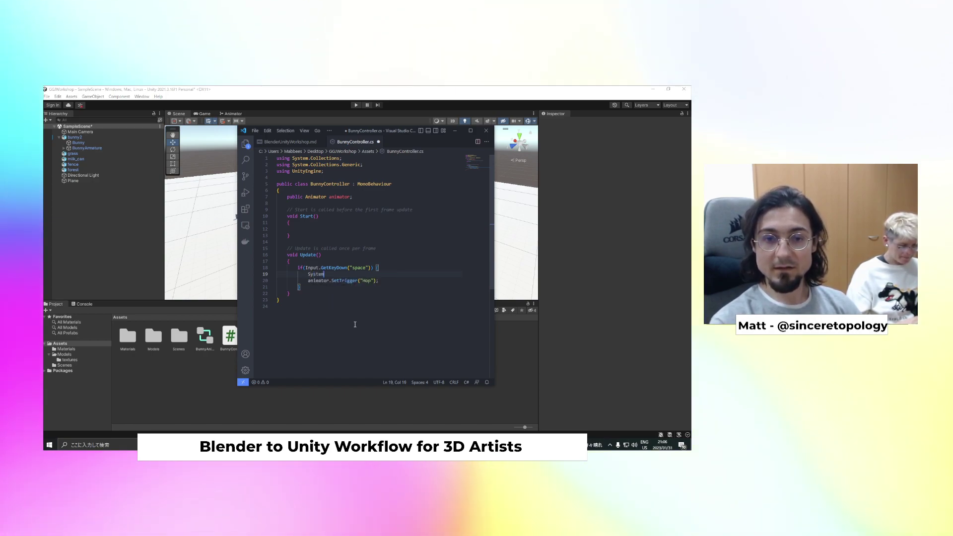
pyautogui.write('.L')
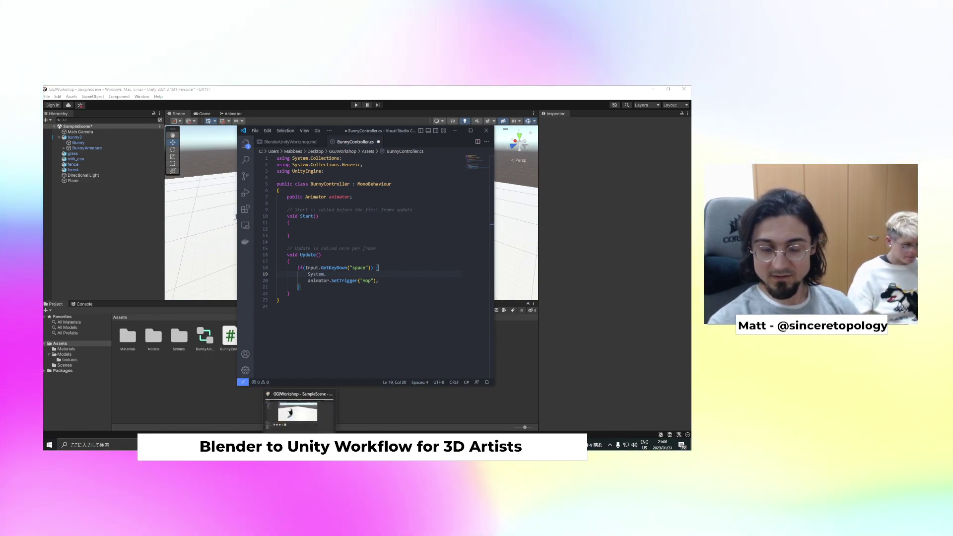
# Copy print("space key was pressed"); from the documentation example into BunnyController.cs above the SetTrigger line, replacing the unfinished System line, and save
pyautogui.click(298, 411)
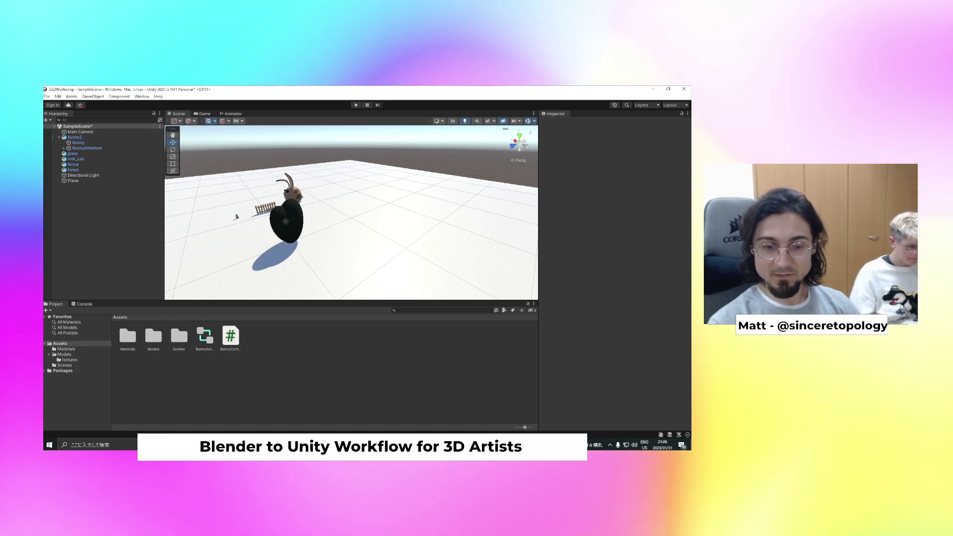
pyautogui.click(233, 445)
pyautogui.click(270, 410)
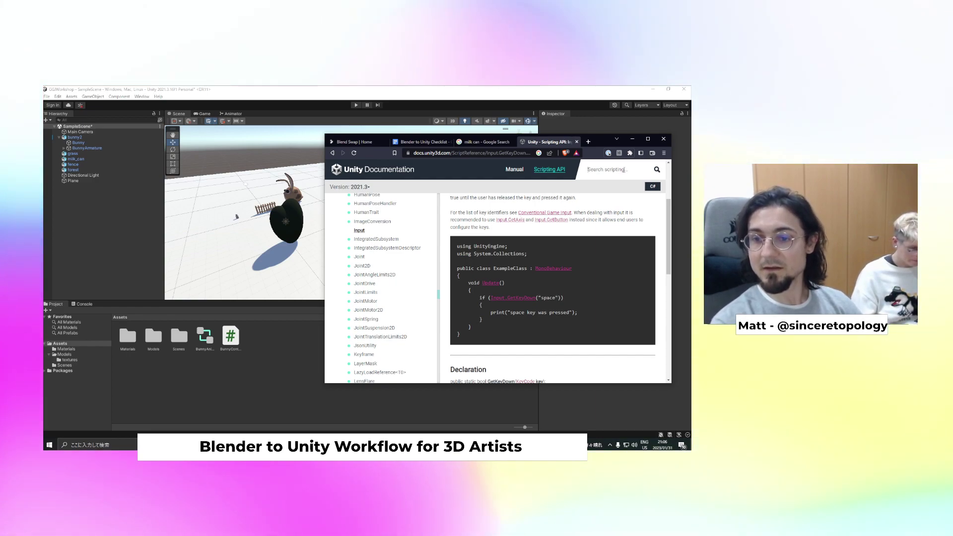
pyautogui.doubleClick(497, 312)
pyautogui.keyDown('shift'); pyautogui.click(588, 313); pyautogui.keyUp('shift')
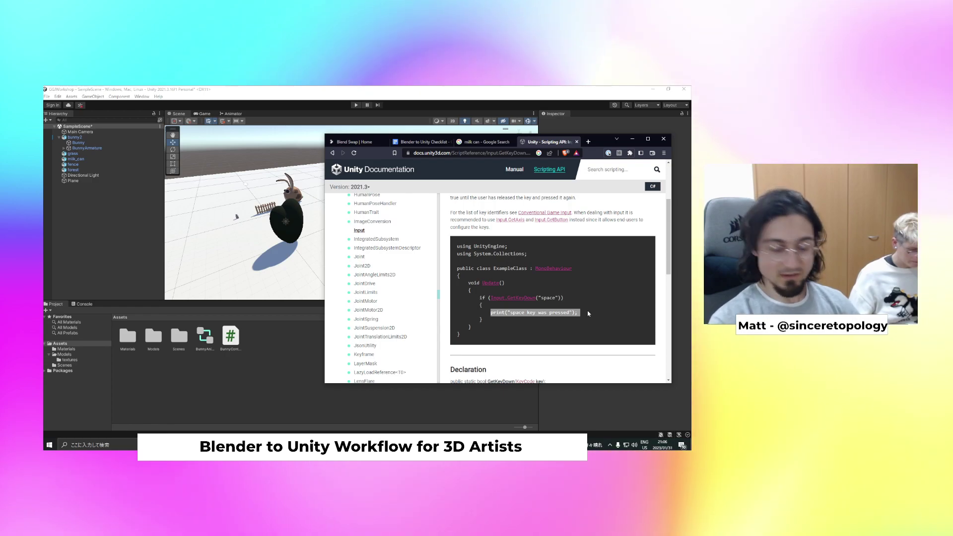
pyautogui.click(274, 403)
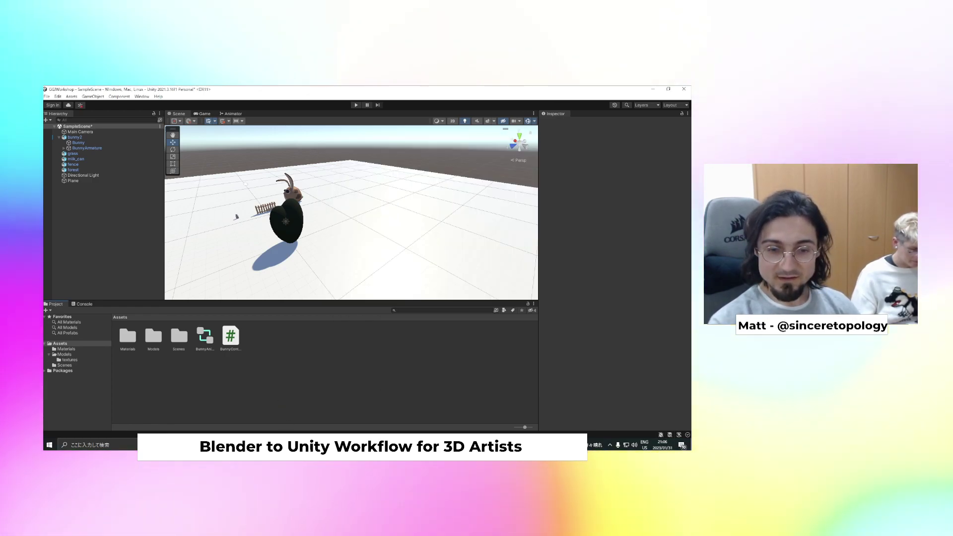
pyautogui.hotkey('alt', 'Tab')
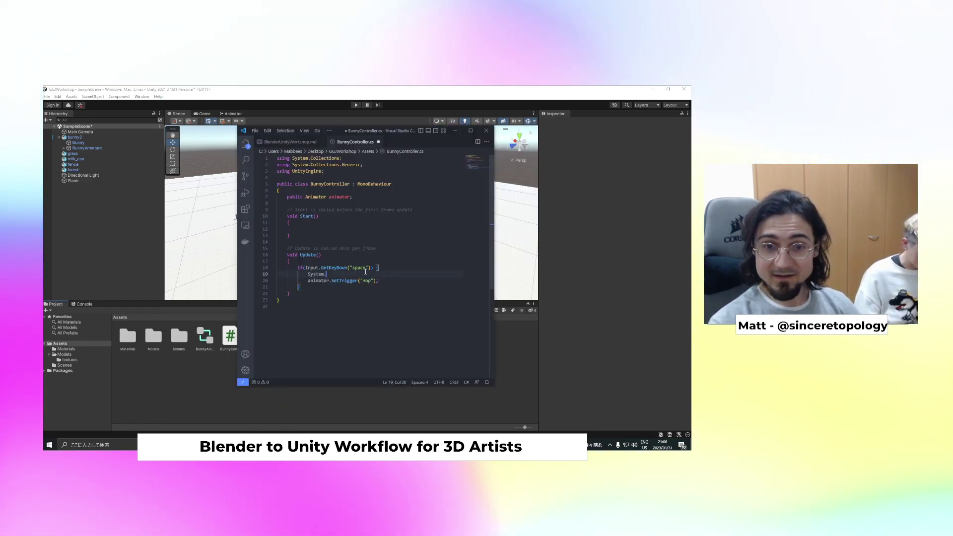
pyautogui.hotkey('ctrl', 's')
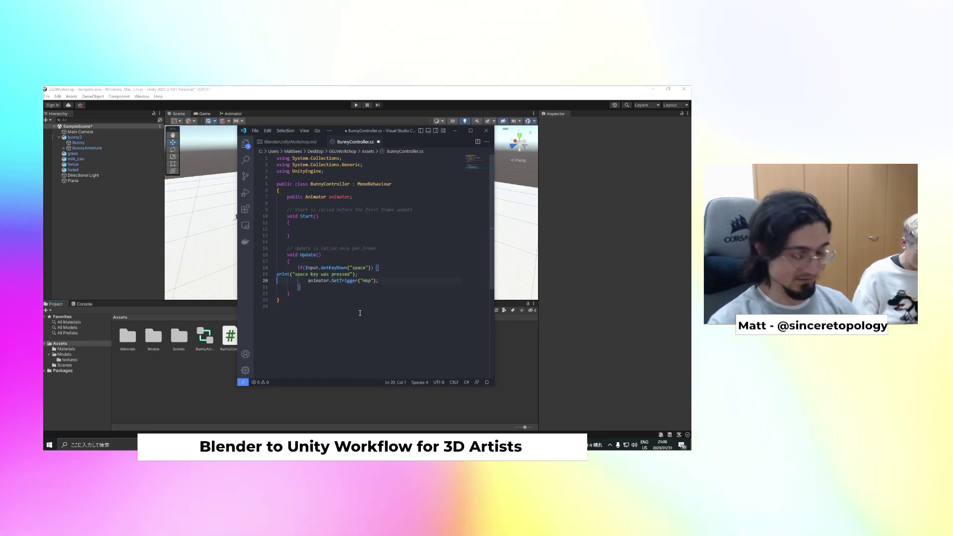
# Run the scene in Unity, test the space key while checking the console for the printed message, and stop play mode
pyautogui.click(498, 232)
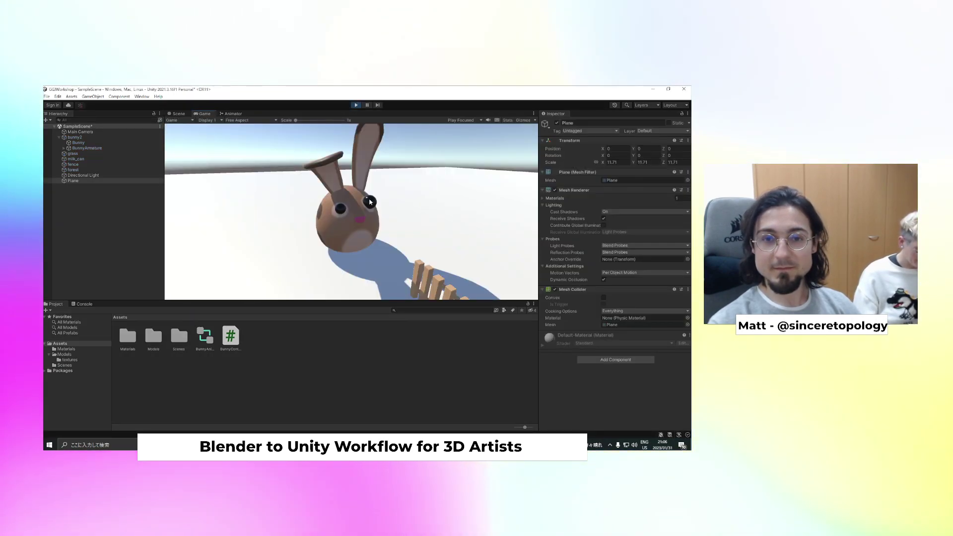
pyautogui.press('space')
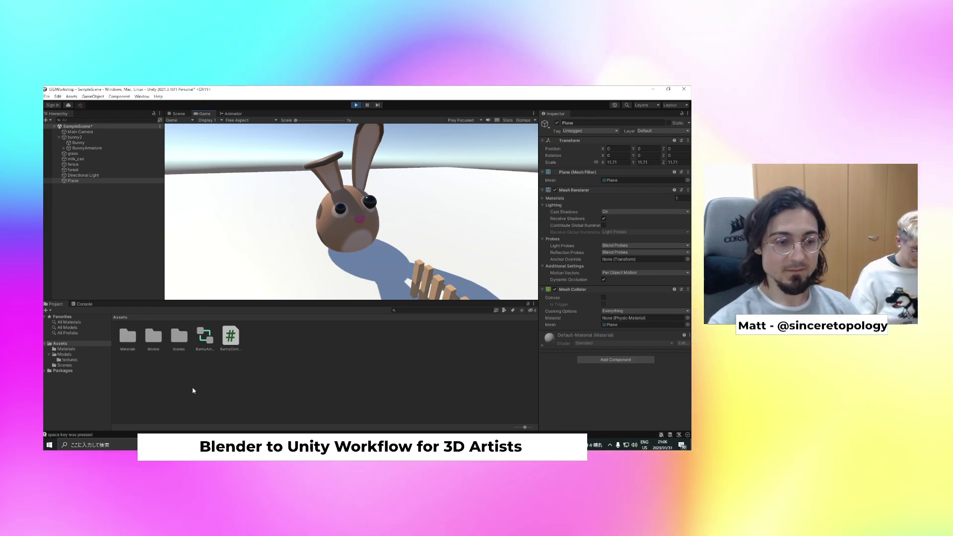
pyautogui.click(83, 304)
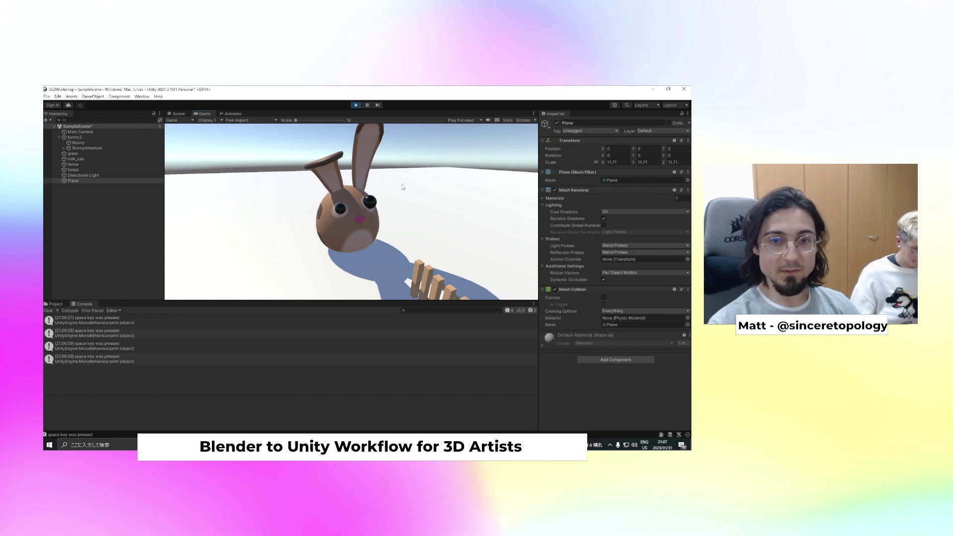
pyautogui.press('space')
pyautogui.press('space')
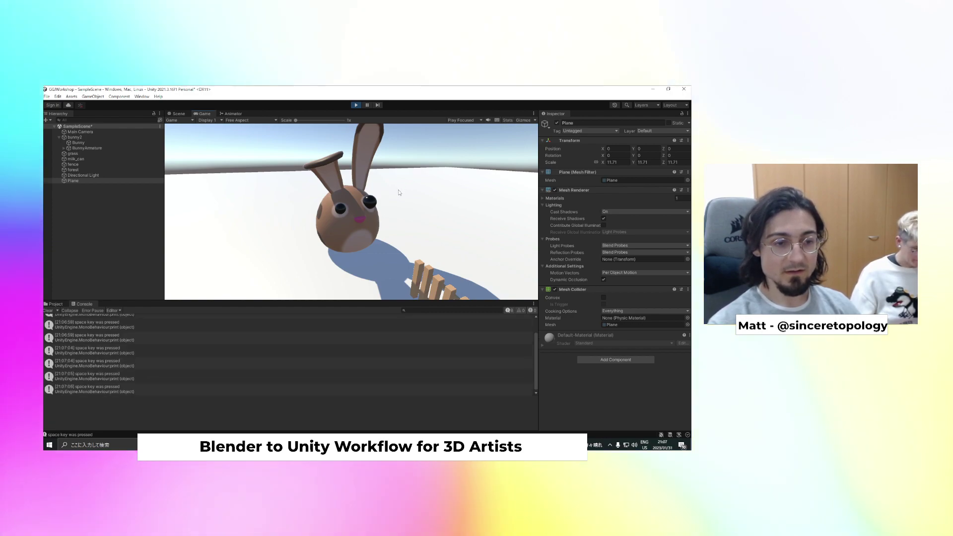
pyautogui.click(356, 105)
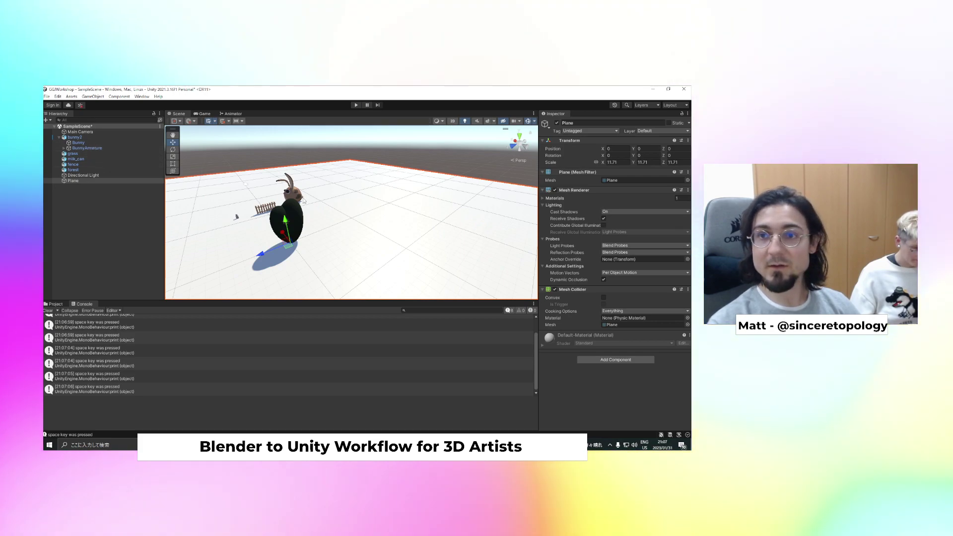
# In the Animator, set the condition of the transition from BunnyArmature|Idle to BunnyArmature|Hop to the Hop parameter
pyautogui.click(233, 113)
pyautogui.scroll(2, 416, 253)
pyautogui.click(430, 217)
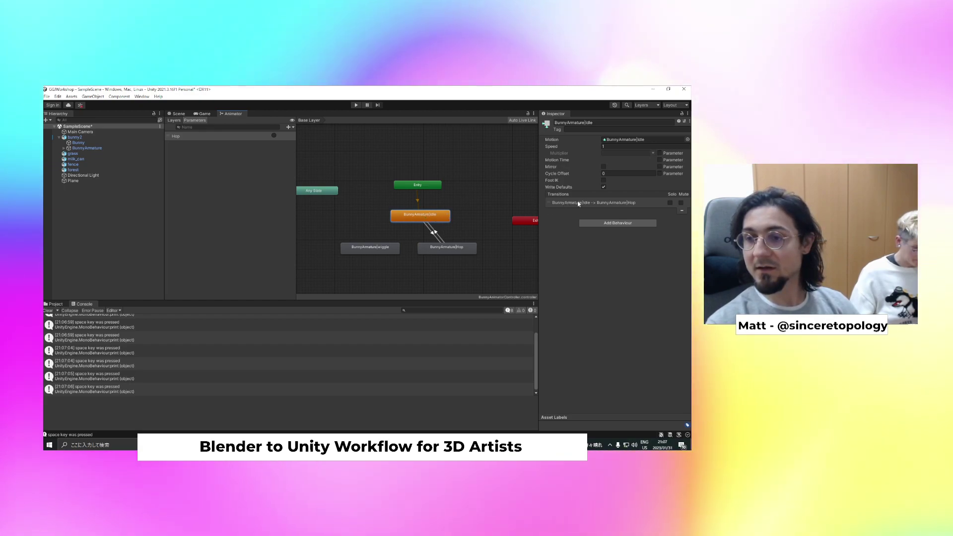
pyautogui.click(558, 203)
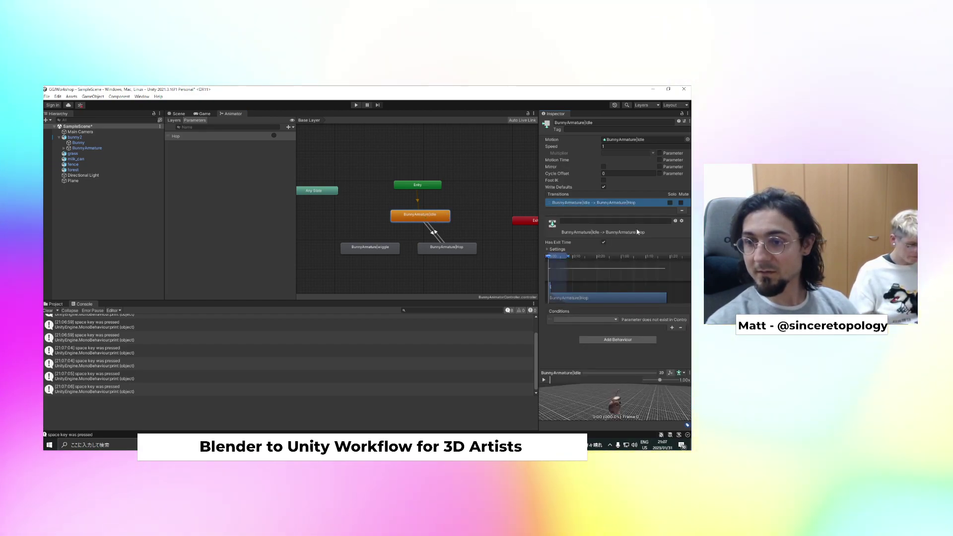
pyautogui.click(604, 321)
pyautogui.click(568, 342)
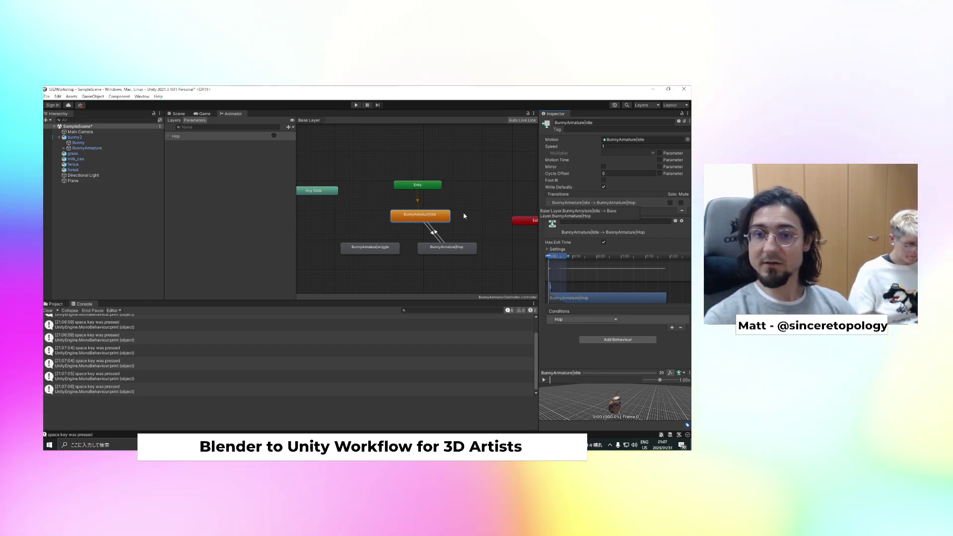
# Check the BunnyArmature|Hop state, run the scene to test the hop with the space key, and stop play mode
pyautogui.click(439, 247)
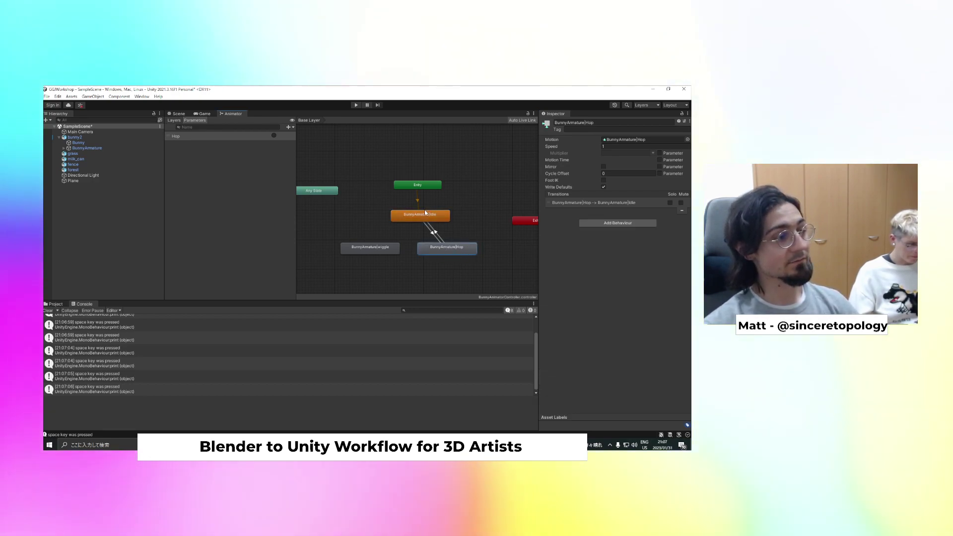
pyautogui.hotkey('ctrl', 'p')
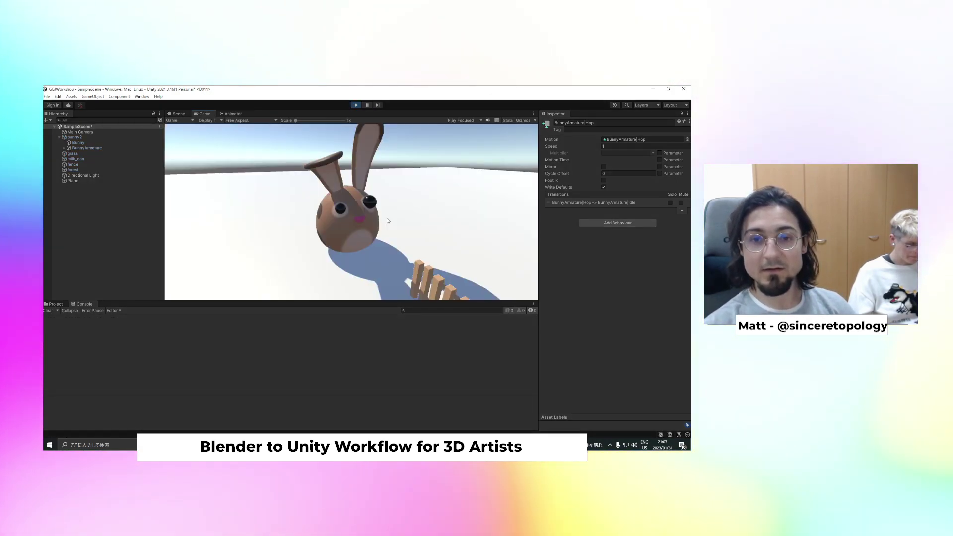
pyautogui.press('space')
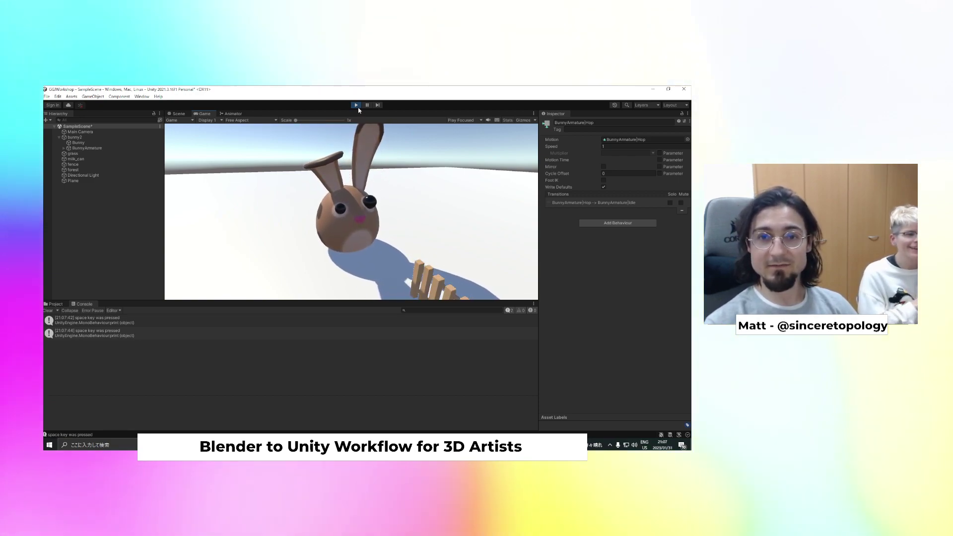
pyautogui.click(357, 106)
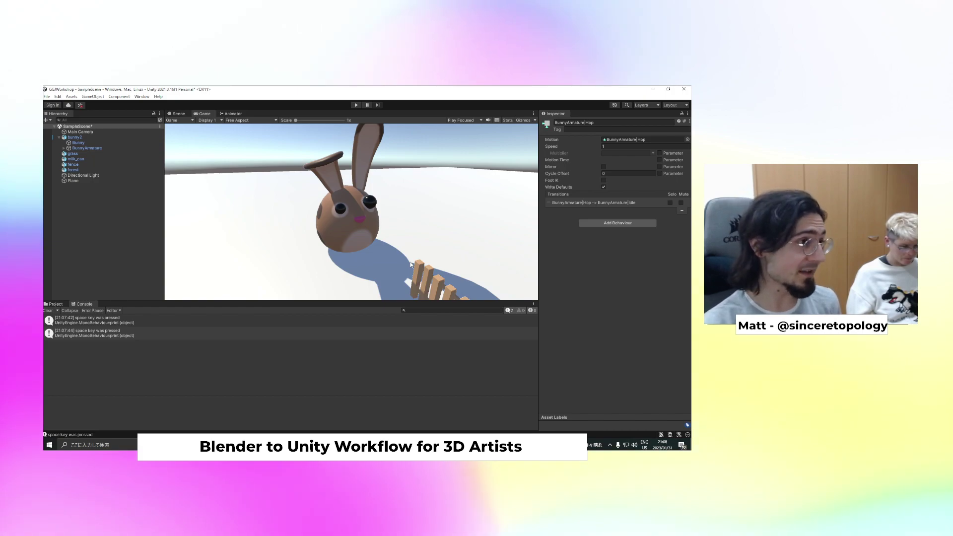
# Inspect the animation import settings of the bunny2 model in the Models folder
pyautogui.click(55, 304)
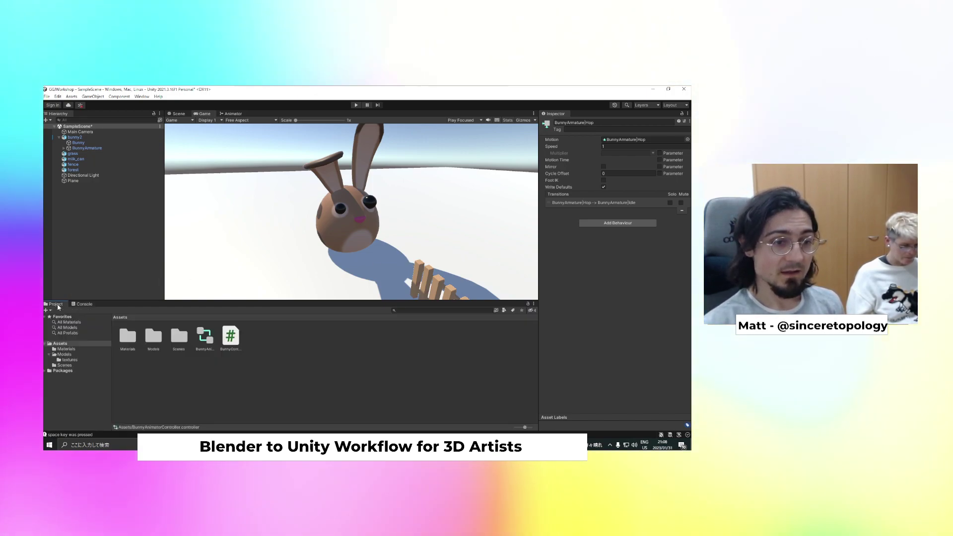
pyautogui.click(126, 337)
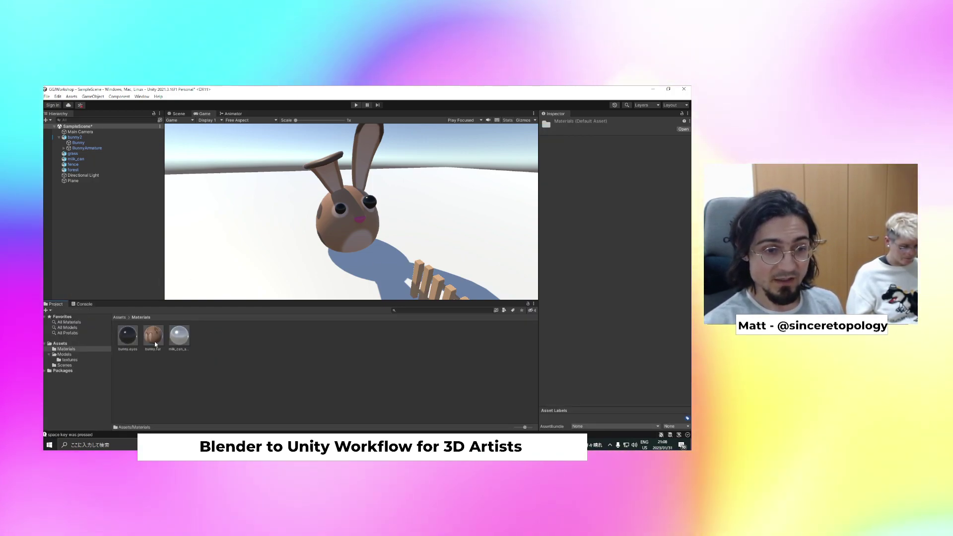
pyautogui.click(120, 317)
pyautogui.doubleClick(150, 333)
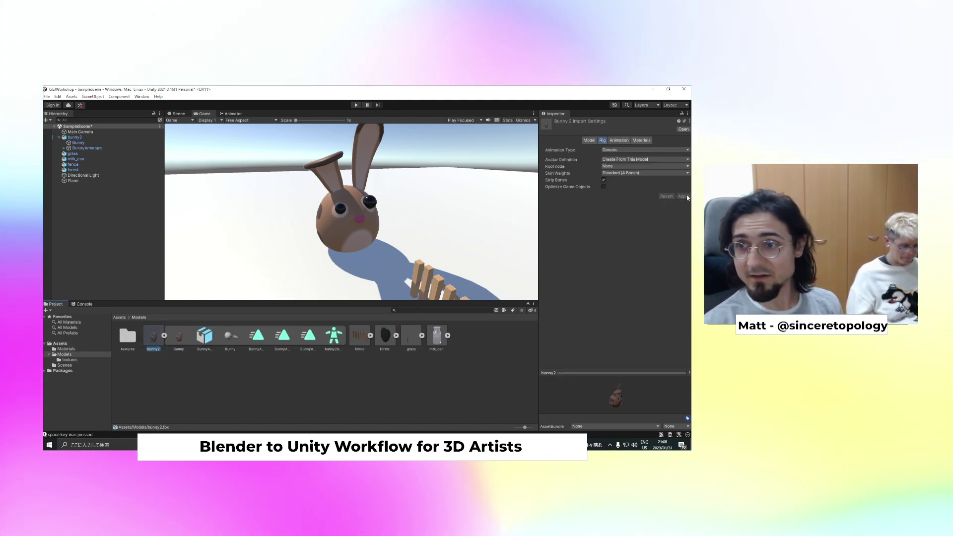
pyautogui.click(619, 140)
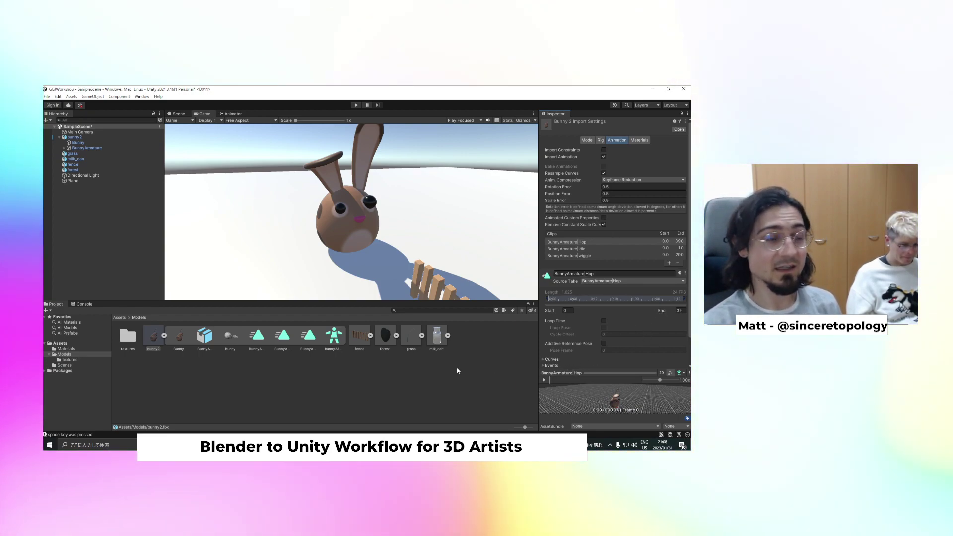
pyautogui.click(378, 406)
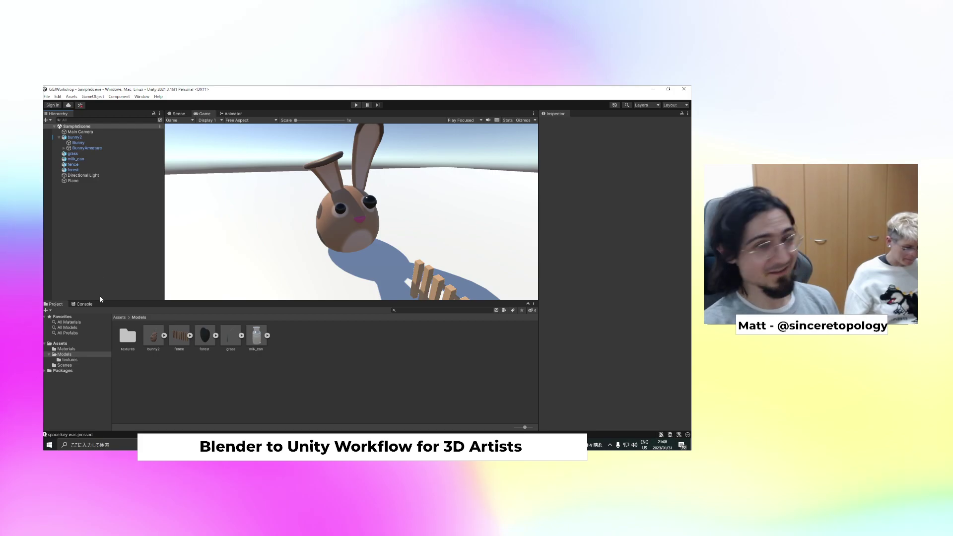
# Switch to the browser's Blend Swap home page, reposition the window over Unity, and make it taller
pyautogui.click(199, 444)
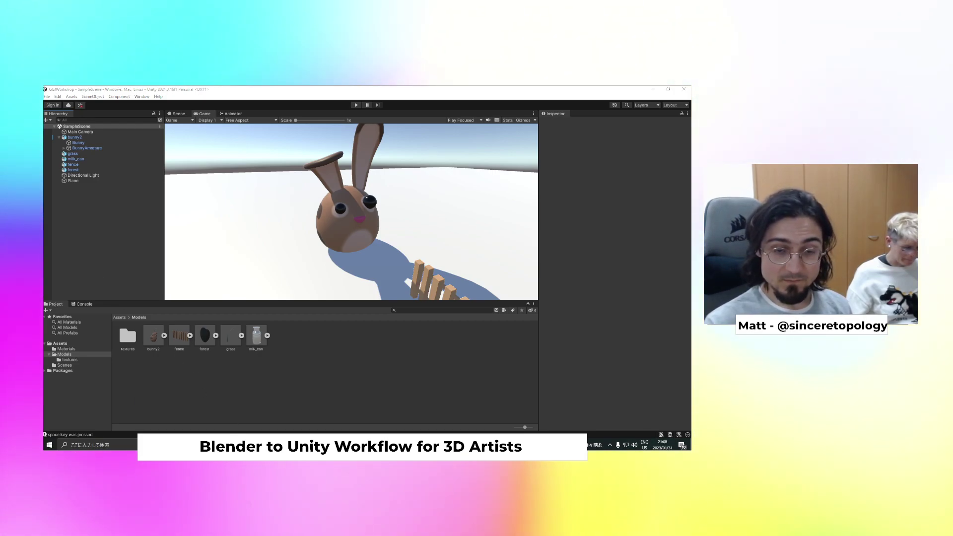
pyautogui.moveTo(231, 412)
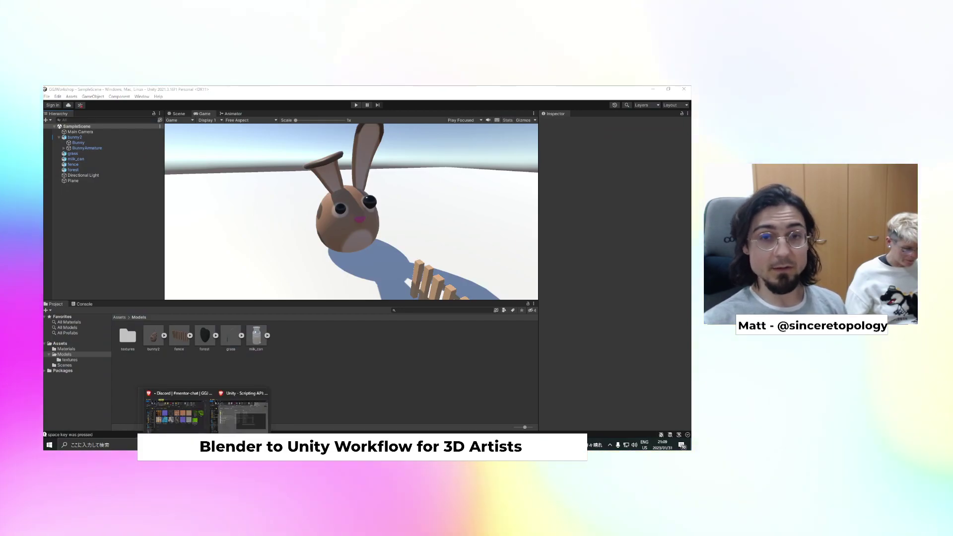
pyautogui.click(267, 420)
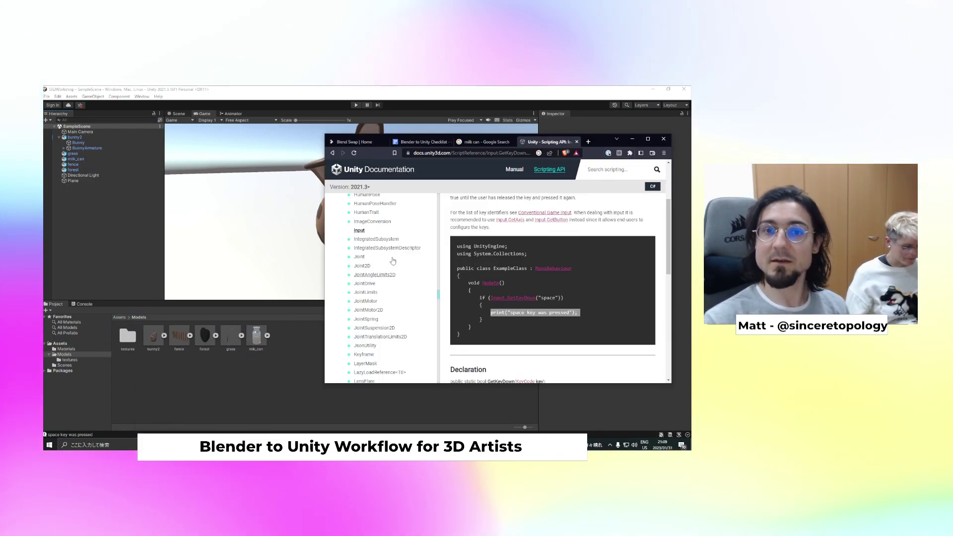
pyautogui.click(362, 142)
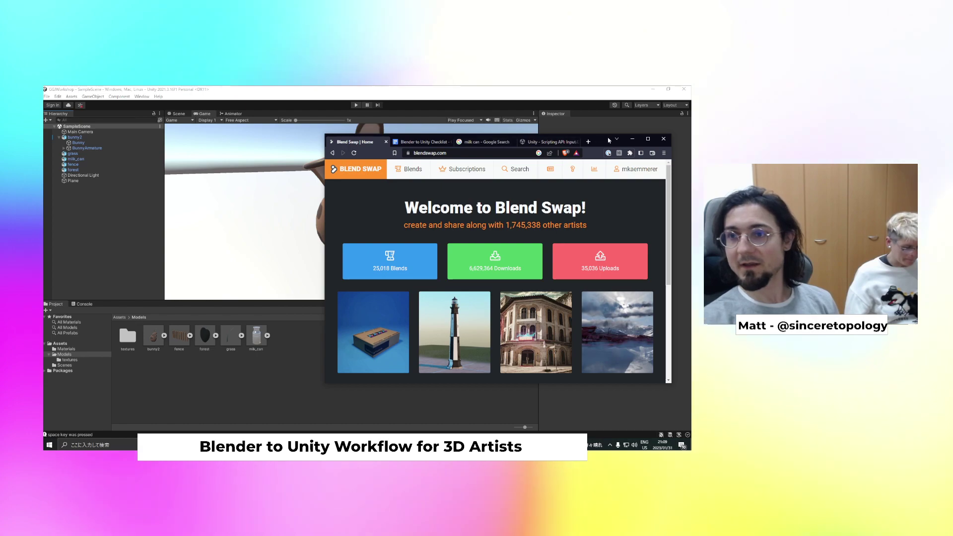
pyautogui.moveTo(605, 144); pyautogui.dragTo(472, 109)
pyautogui.moveTo(408, 347); pyautogui.dragTo(408, 434)
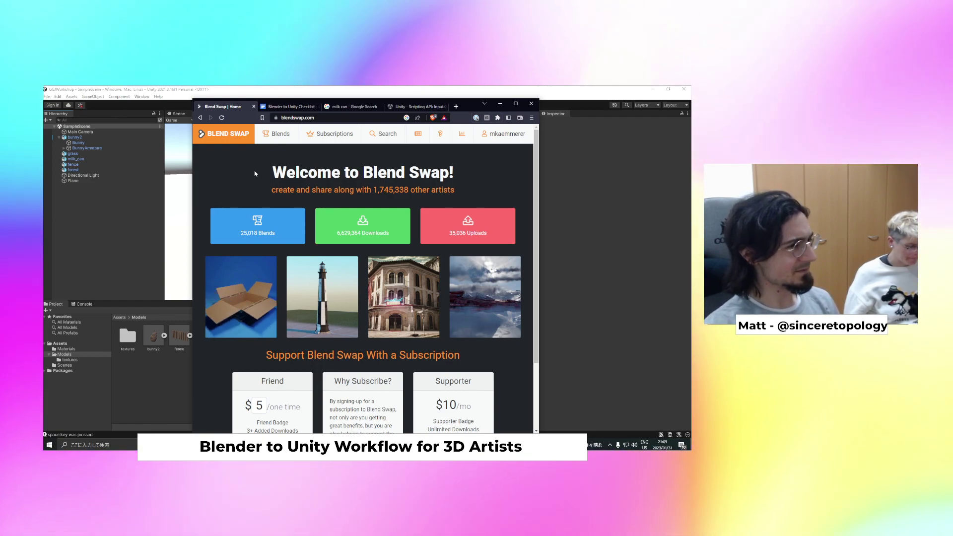
# Open the Blend Swap blend categories and look through the whole category list
pyautogui.moveTo(273, 137)
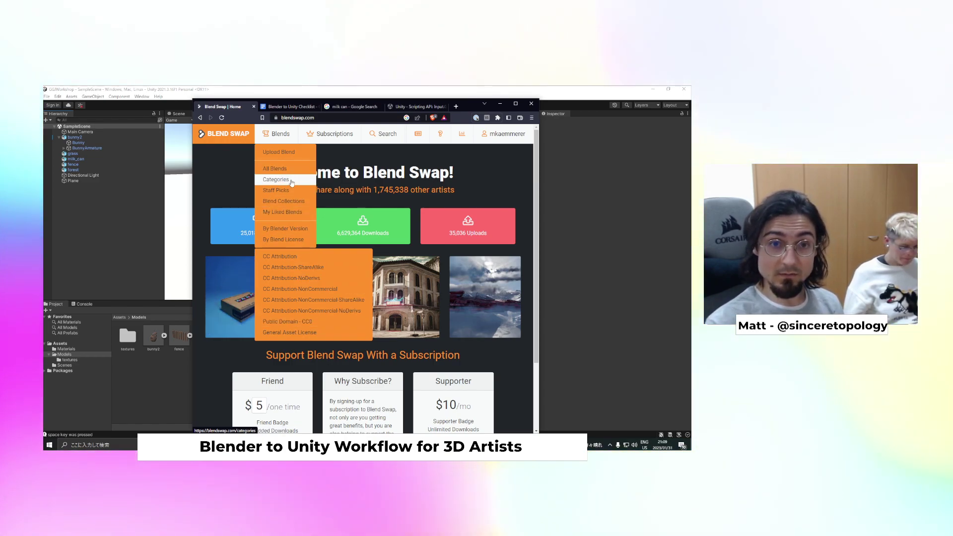
pyautogui.click(291, 181)
pyautogui.scroll(-1, 327, 238)
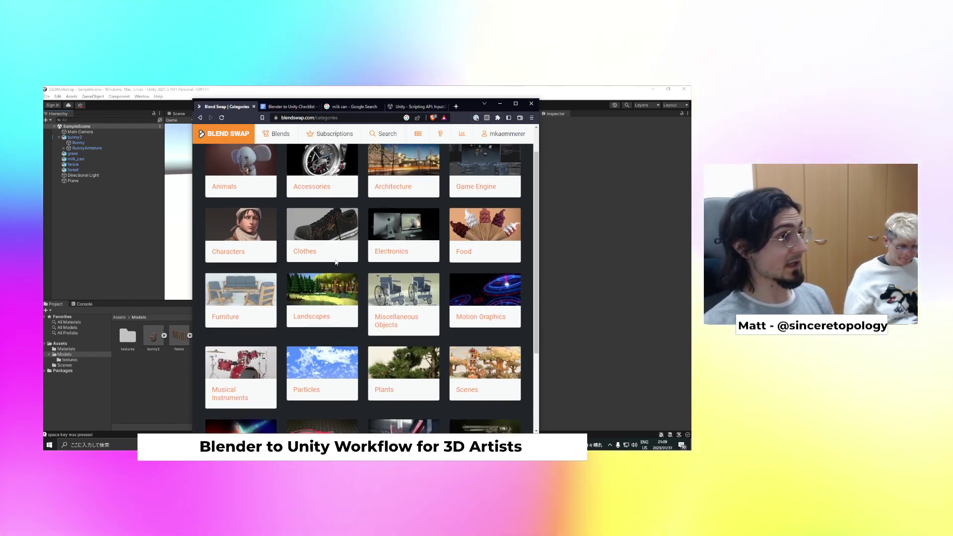
pyautogui.scroll(-1, 357, 248)
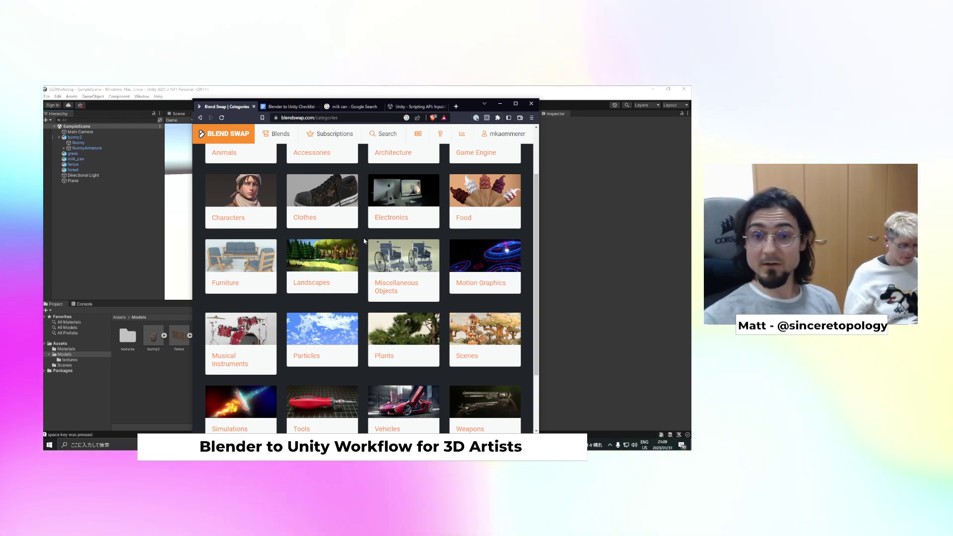
pyautogui.scroll(-2, 363, 241)
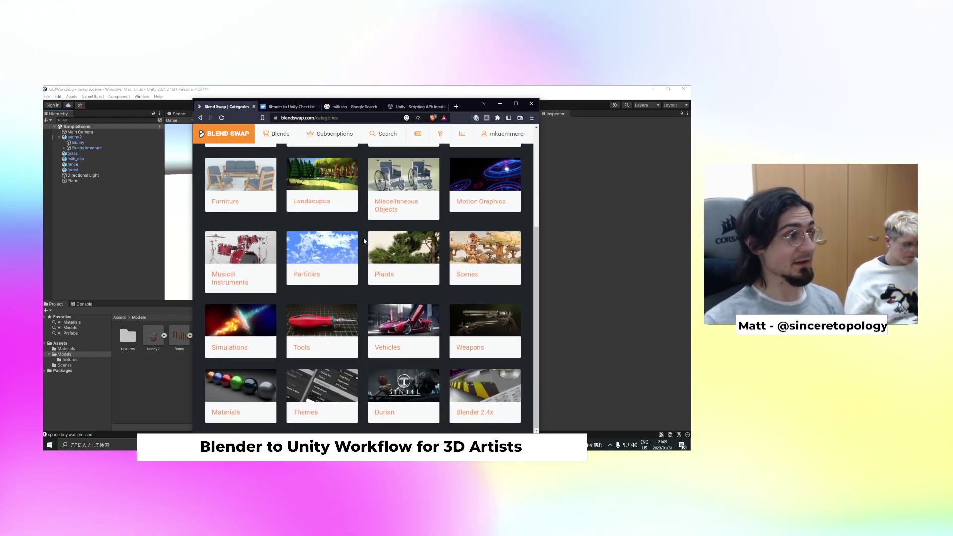
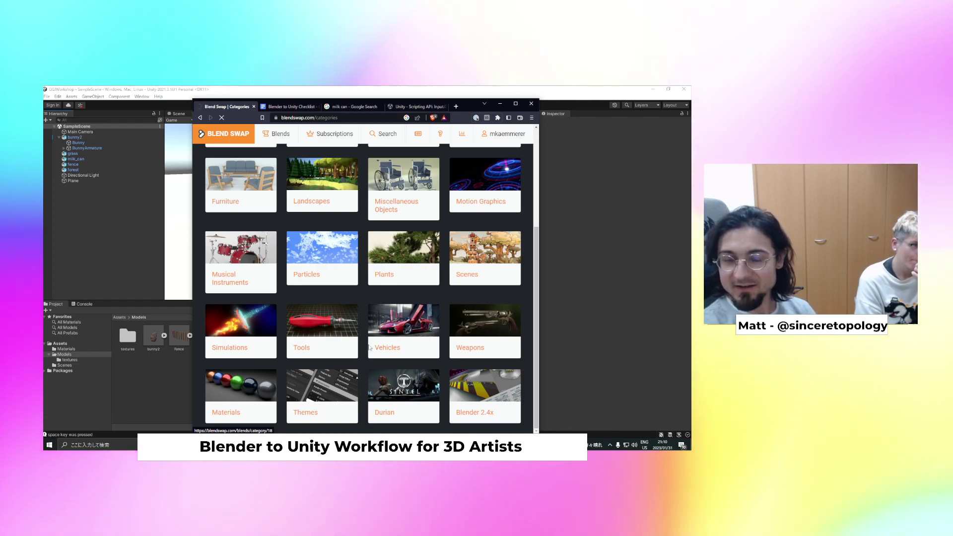
# Open the Weapons category and look through its models
pyautogui.click(475, 351)
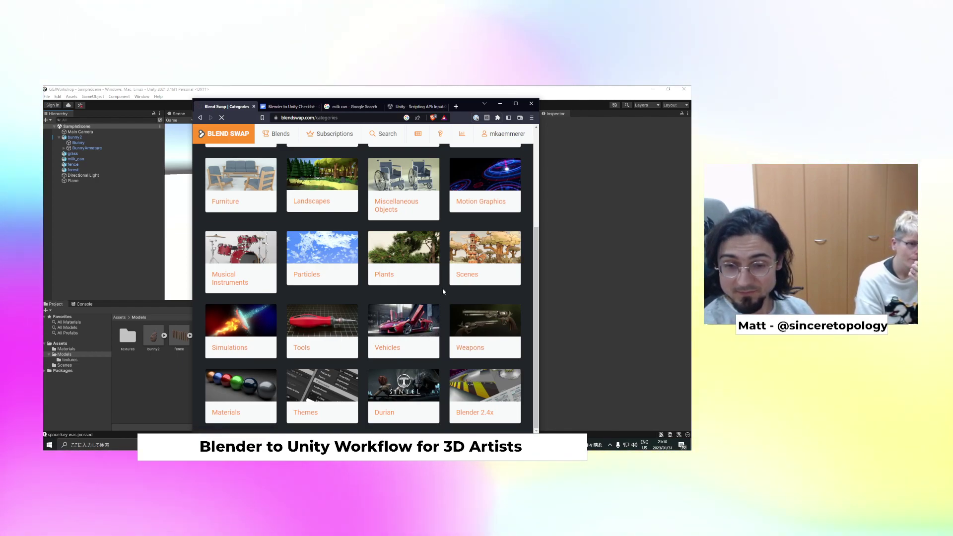
pyautogui.scroll(3, 450, 318)
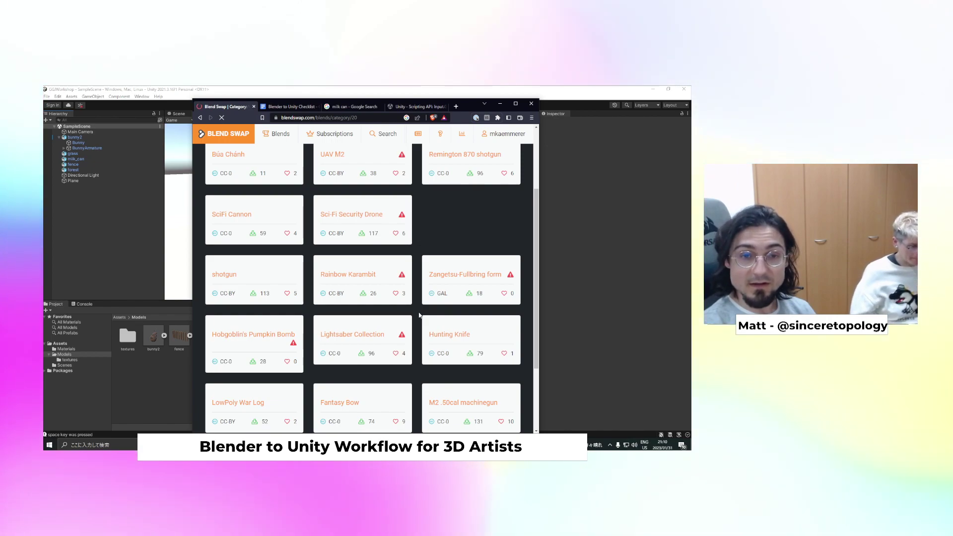
pyautogui.scroll(5, 419, 315)
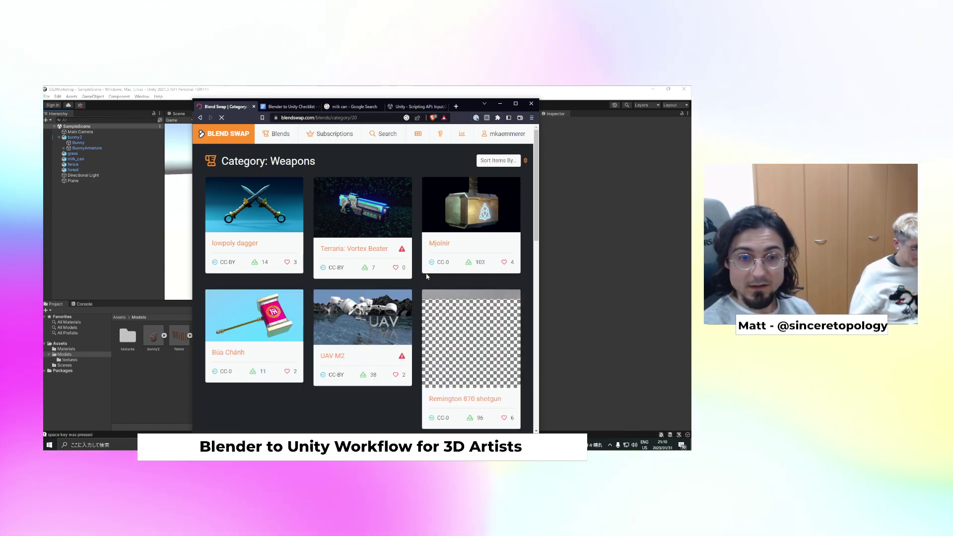
pyautogui.scroll(-5, 420, 278)
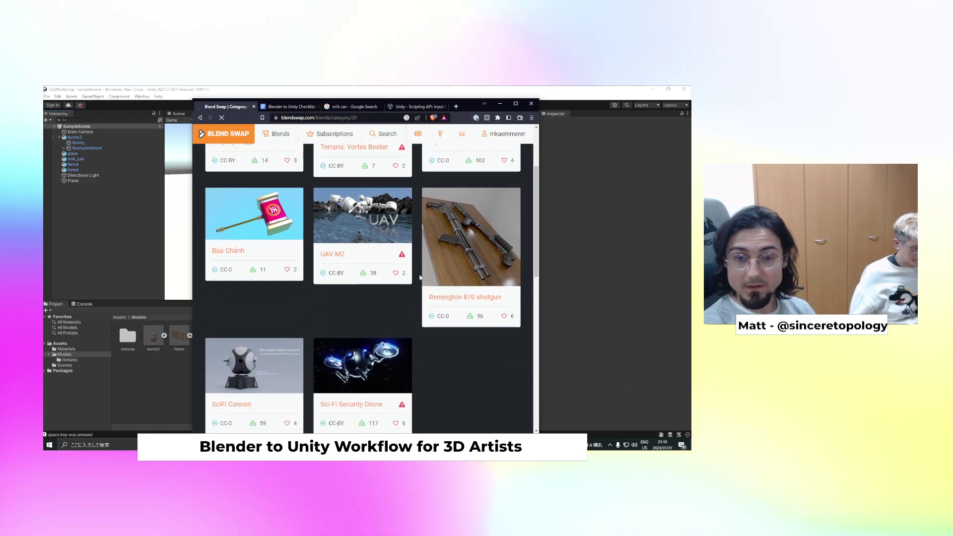
# Return to the category list, open the Durian category, and look through its models
pyautogui.hotkey('alt', 'Left')
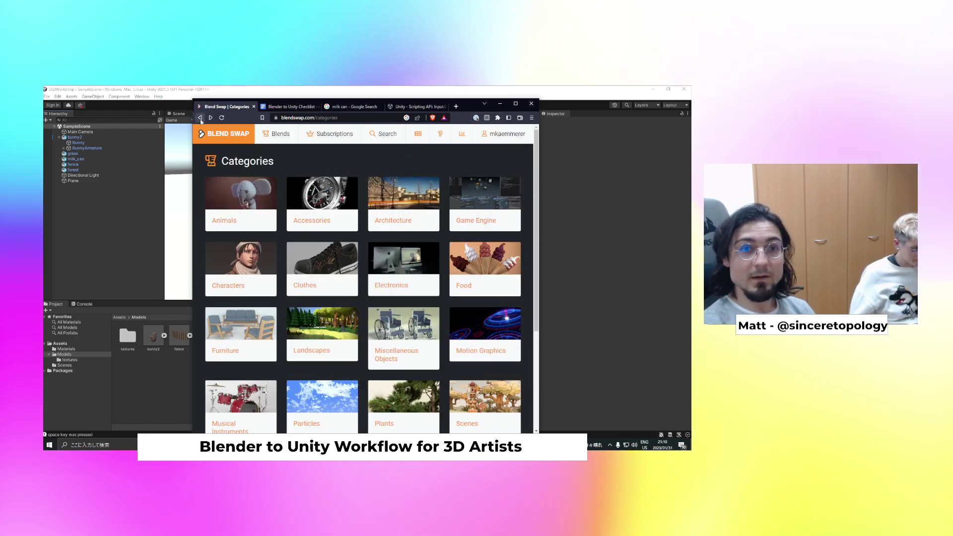
pyautogui.scroll(-5, 457, 371)
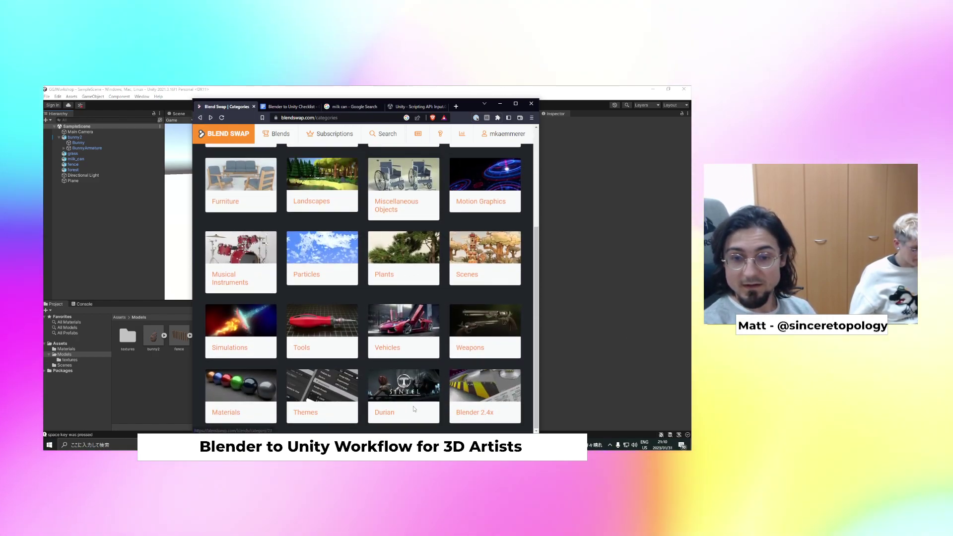
pyautogui.click(424, 406)
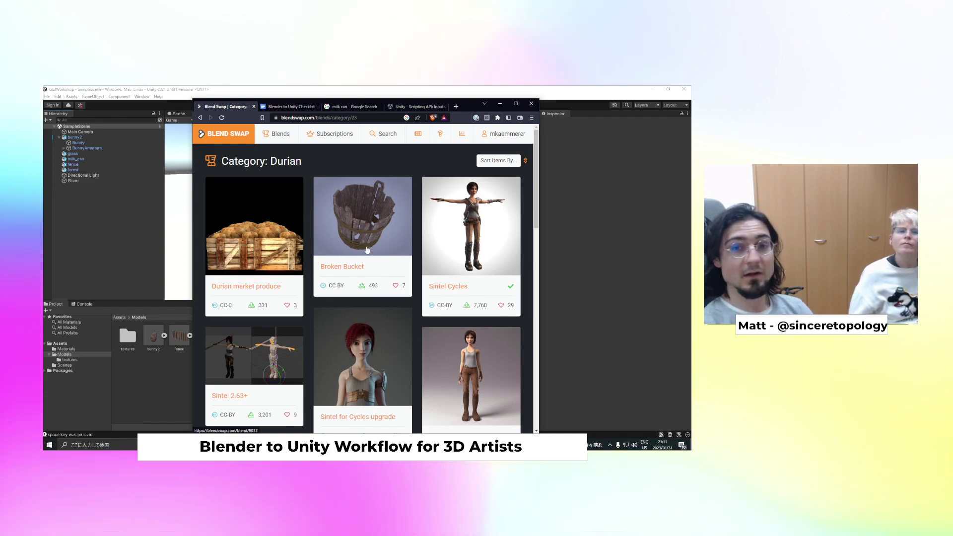
pyautogui.scroll(-5, 397, 294)
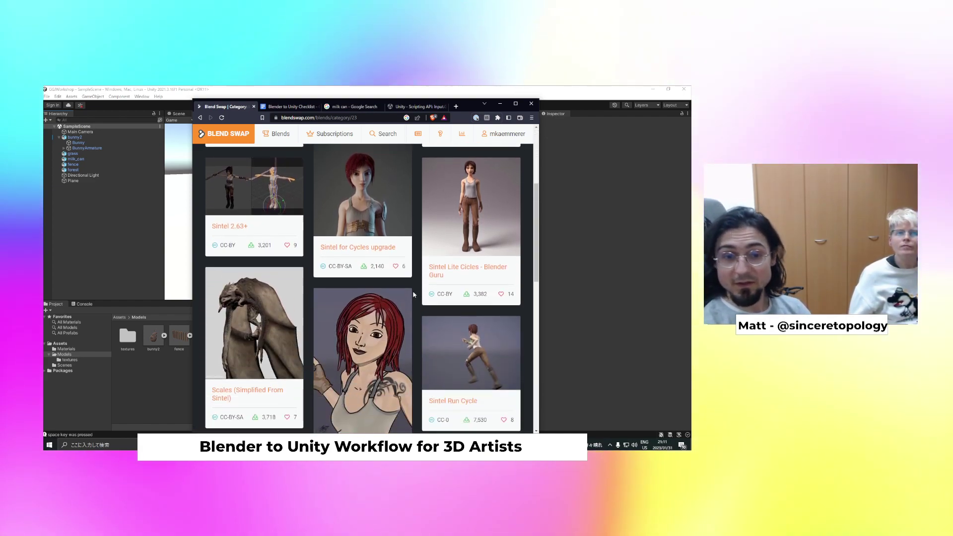
pyautogui.scroll(-2, 413, 294)
pyautogui.scroll(2, 413, 294)
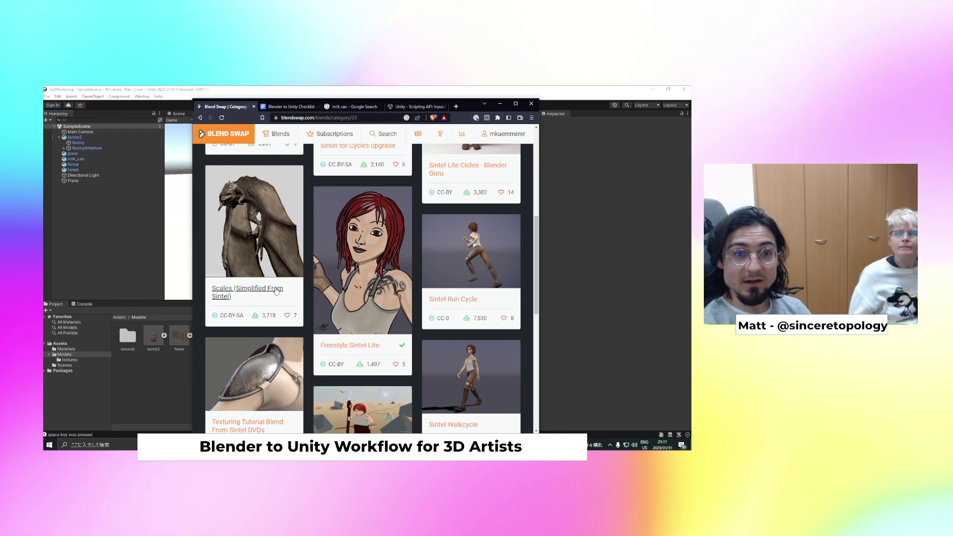
# Open the Scales (Simplified From Sintel) model page and review its preview image, description and comments
pyautogui.click(269, 292)
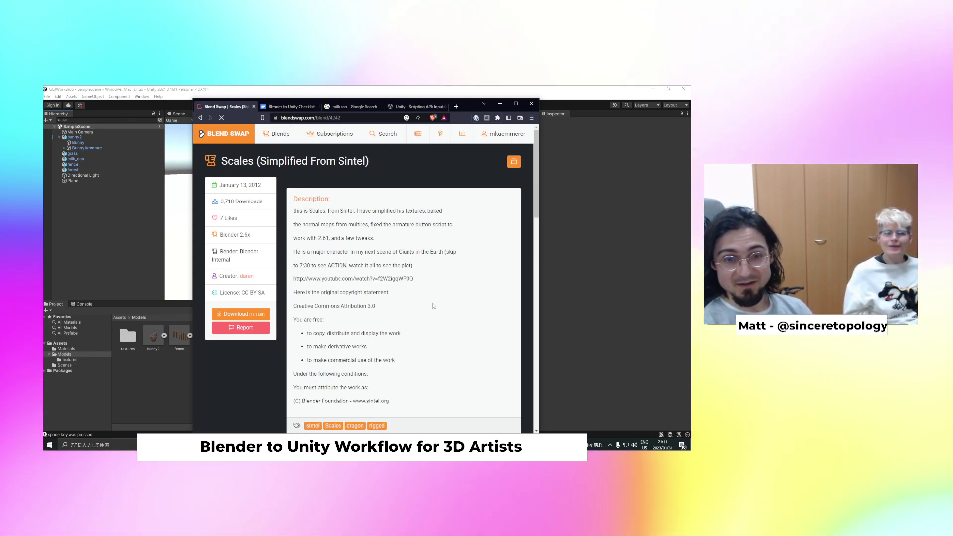
pyautogui.scroll(-1, 434, 313)
pyautogui.scroll(-2, 447, 316)
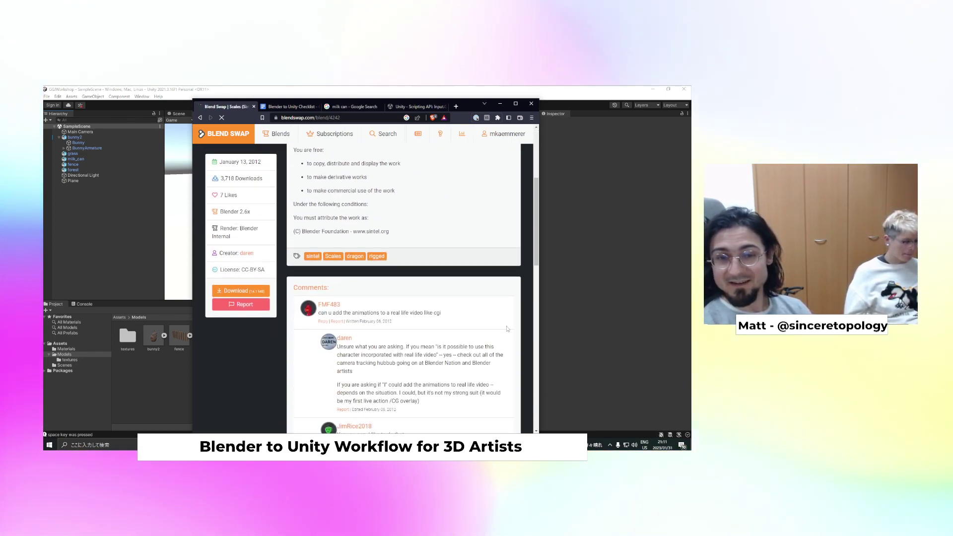
pyautogui.scroll(3, 507, 329)
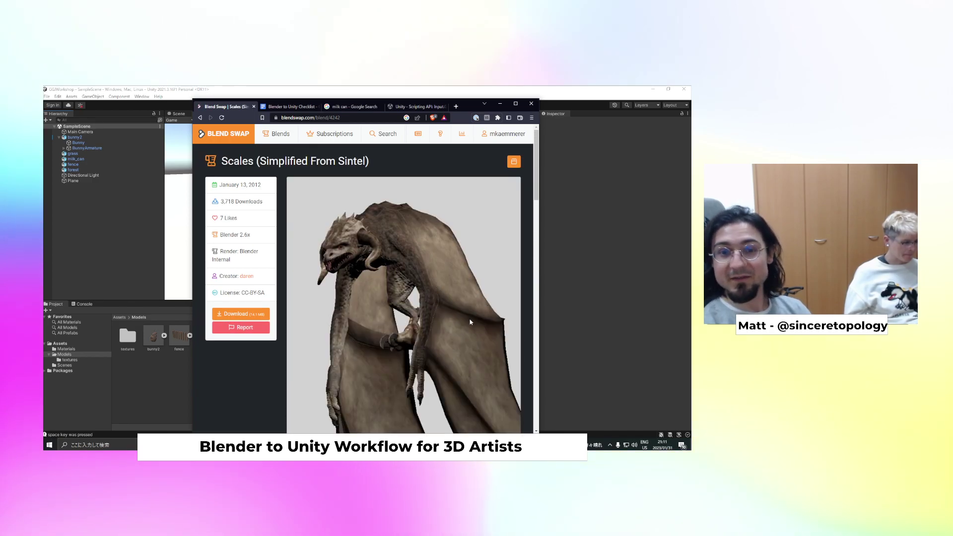
pyautogui.scroll(-1, 484, 315)
pyautogui.scroll(1, 475, 323)
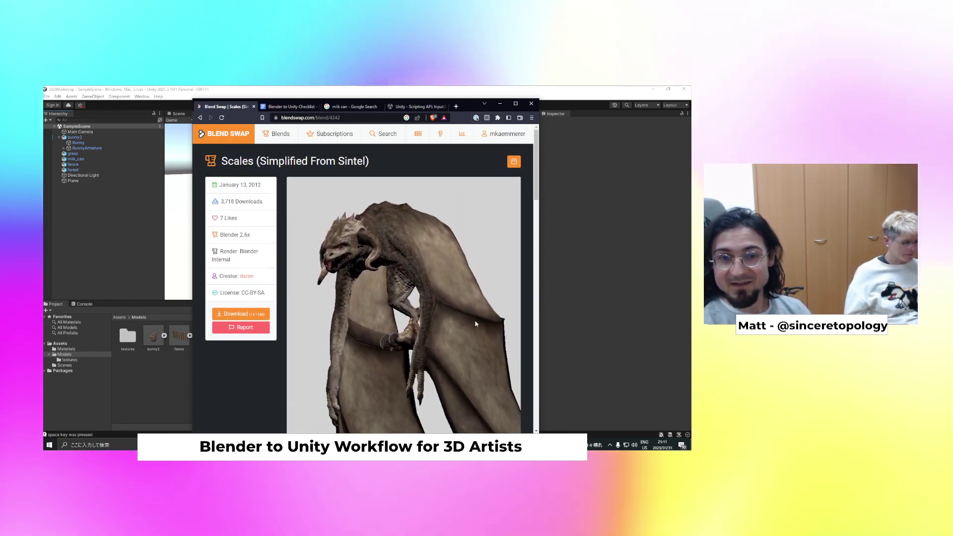
# Finish viewing the Scales (Simplified From Sintel) page, return to the Durian category and look through its remaining models
pyautogui.scroll(-2, 398, 308)
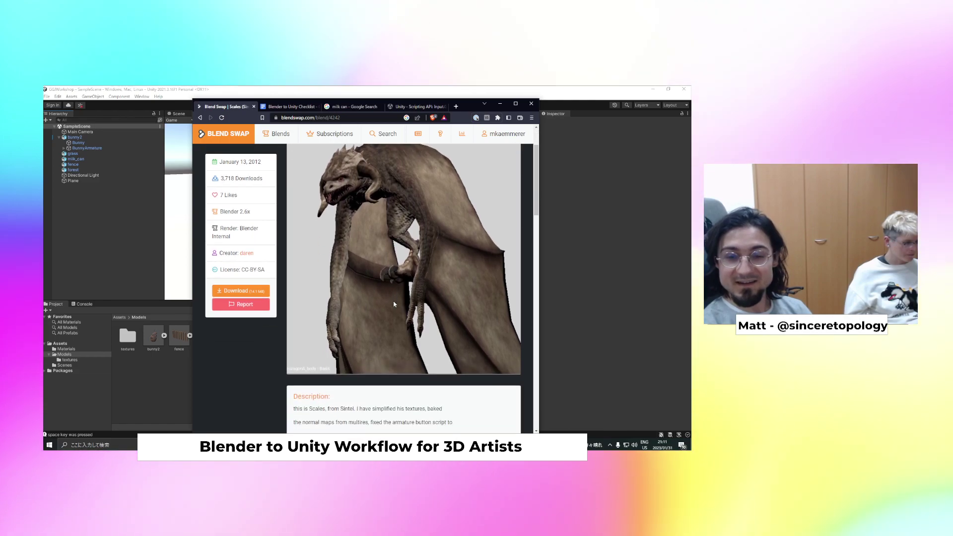
pyautogui.click(199, 117)
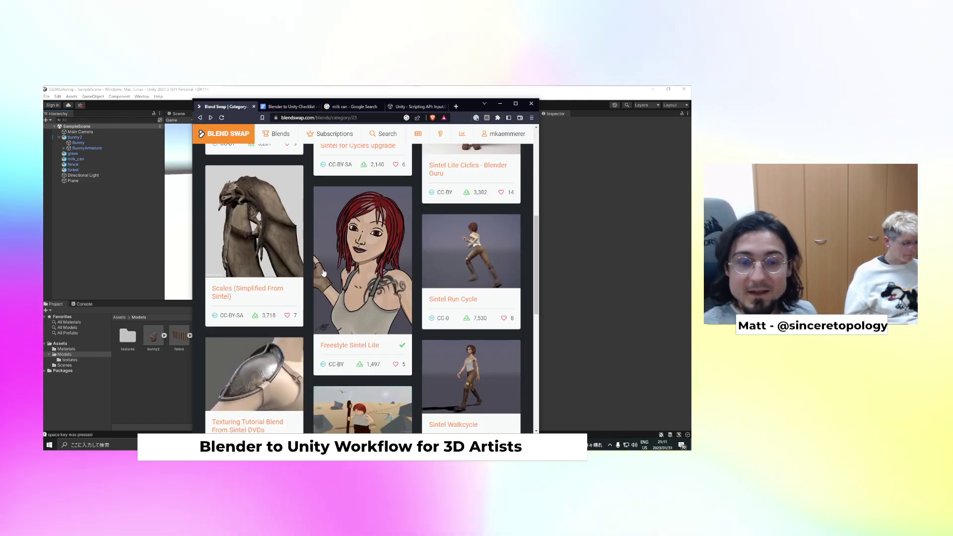
pyautogui.scroll(-5, 323, 272)
pyautogui.scroll(4, 362, 136)
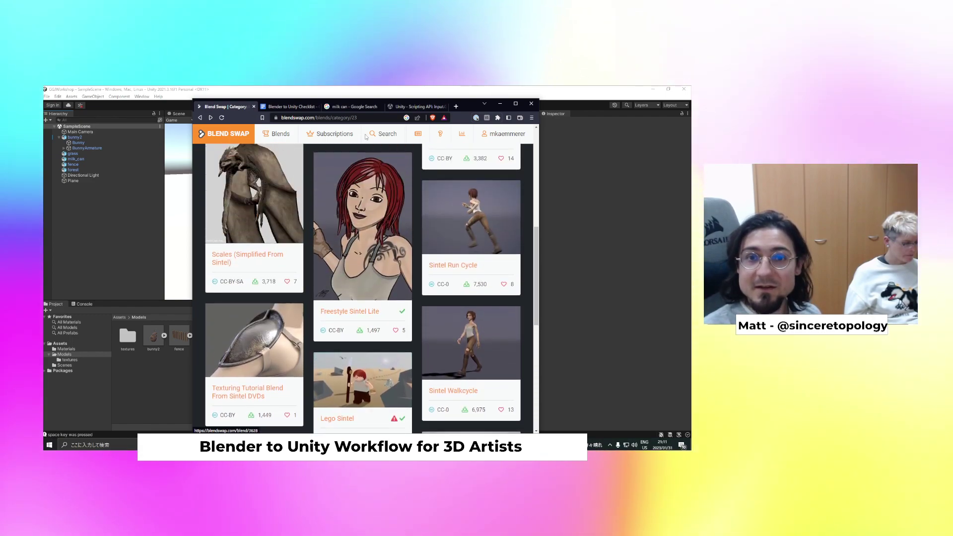
# Search Blend Swap for "dragon" and look through the whole first page of results
pyautogui.moveTo(382, 143)
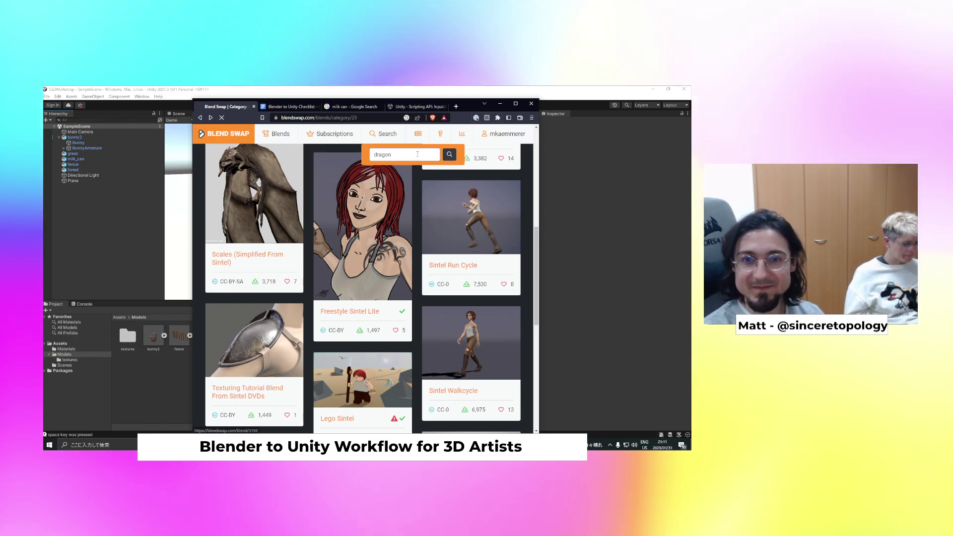
pyautogui.press('Return')
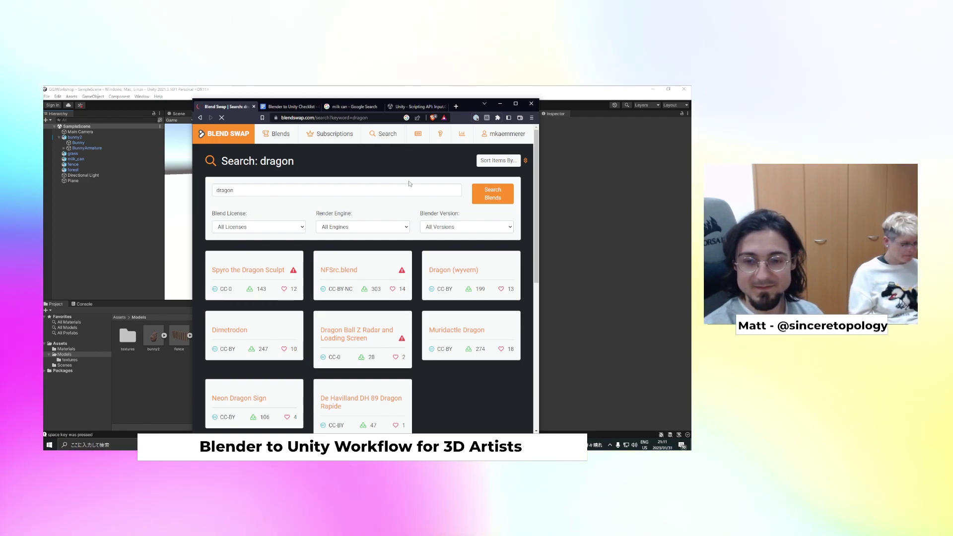
pyautogui.scroll(-1, 410, 184)
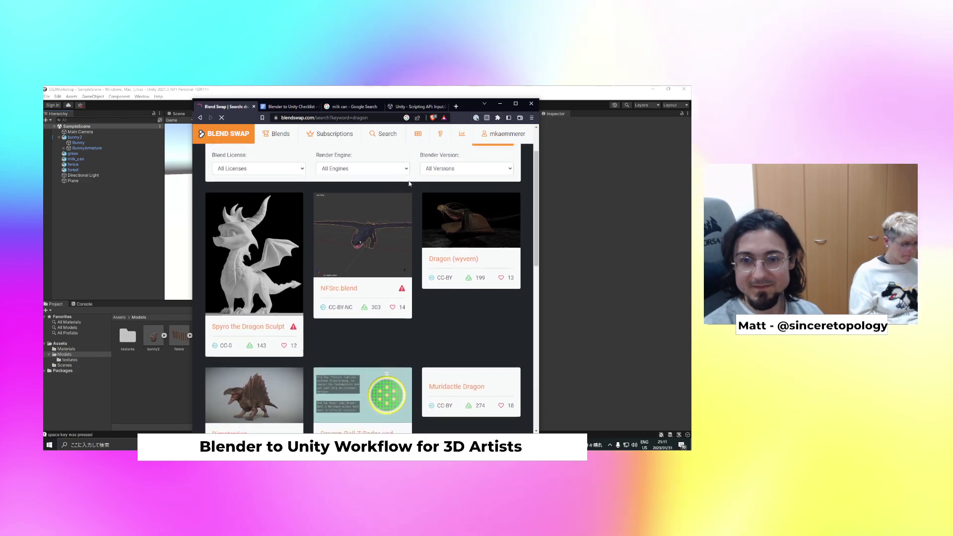
pyautogui.scroll(-1, 409, 184)
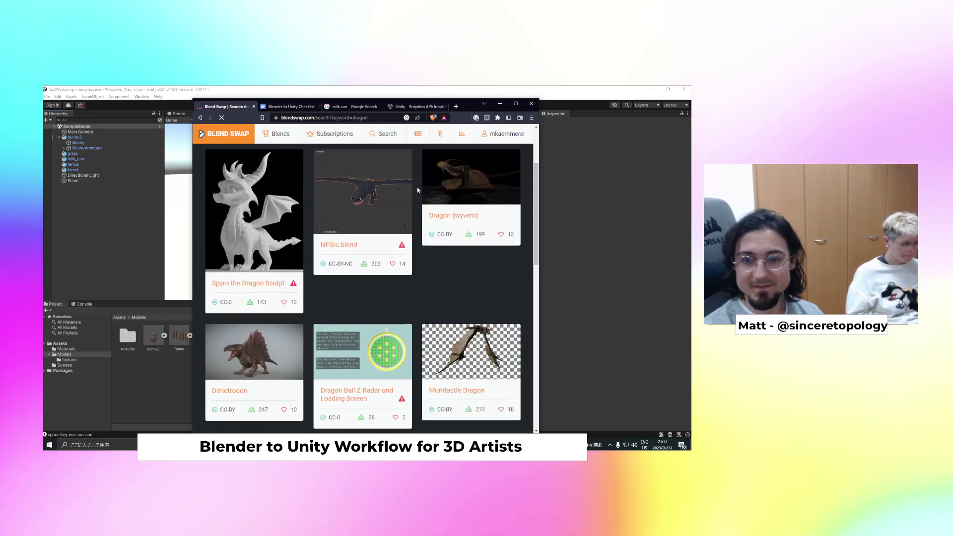
pyautogui.scroll(-1, 417, 190)
pyautogui.scroll(-1, 417, 190)
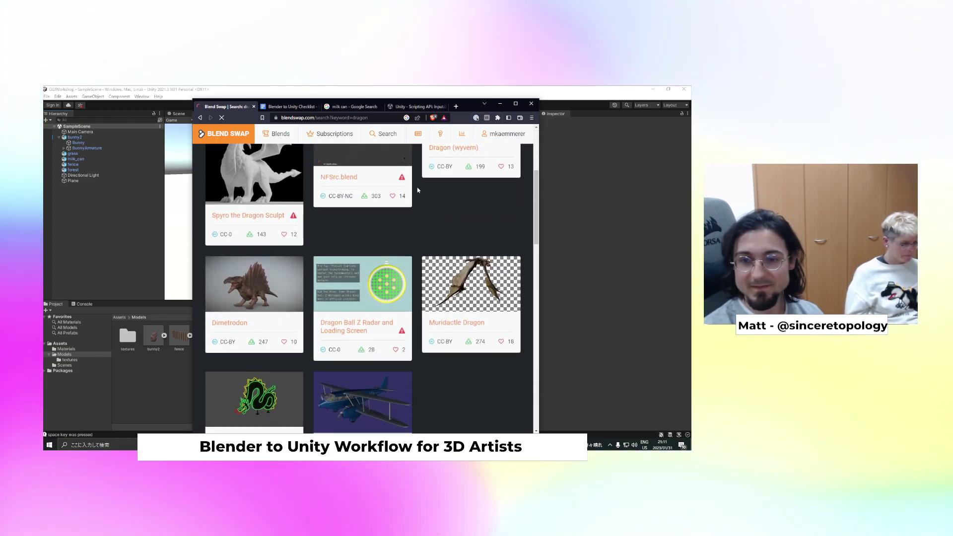
pyautogui.scroll(-3, 417, 190)
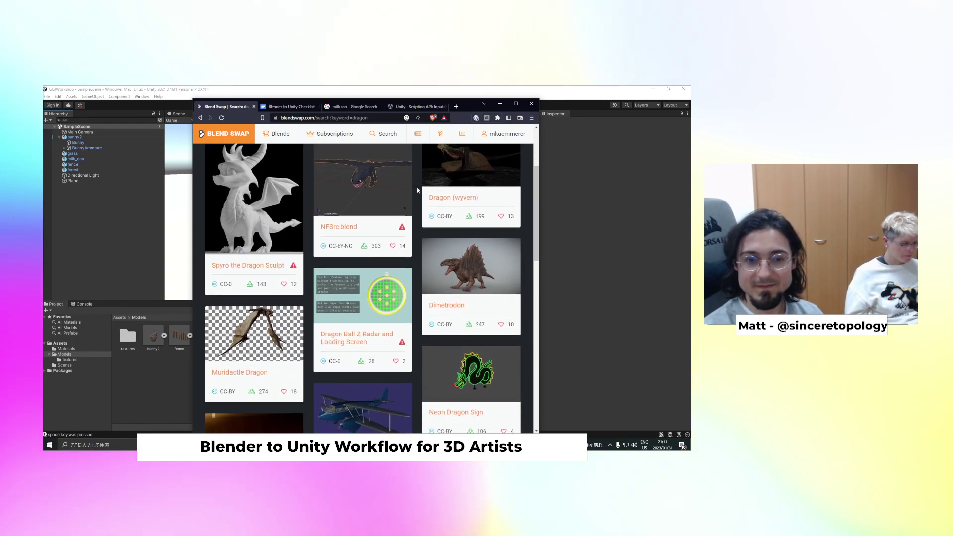
pyautogui.scroll(-6, 417, 189)
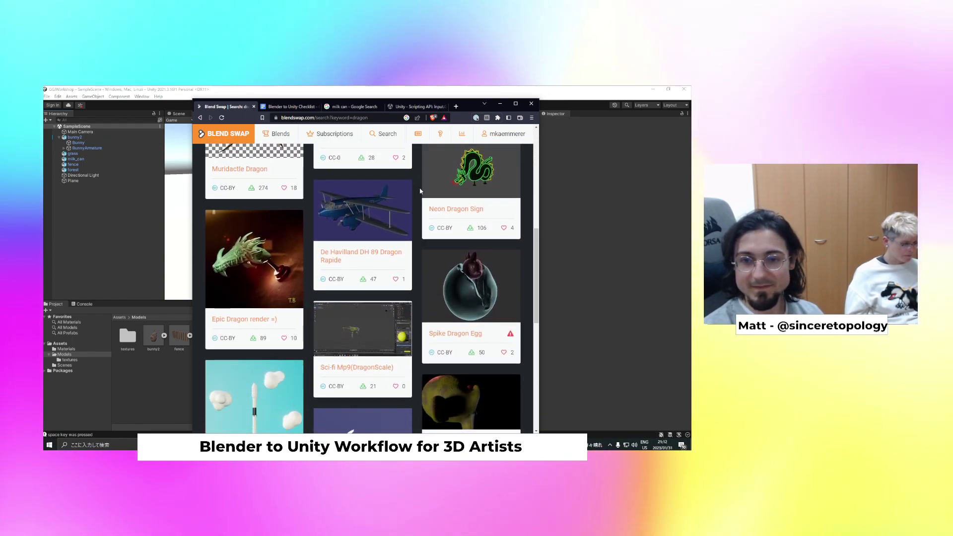
pyautogui.scroll(-5, 420, 191)
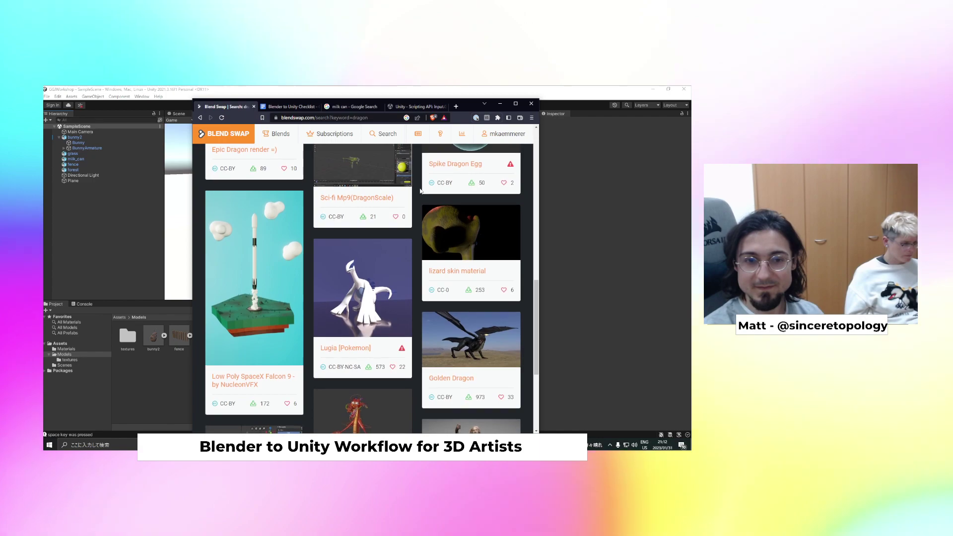
pyautogui.scroll(-4, 420, 191)
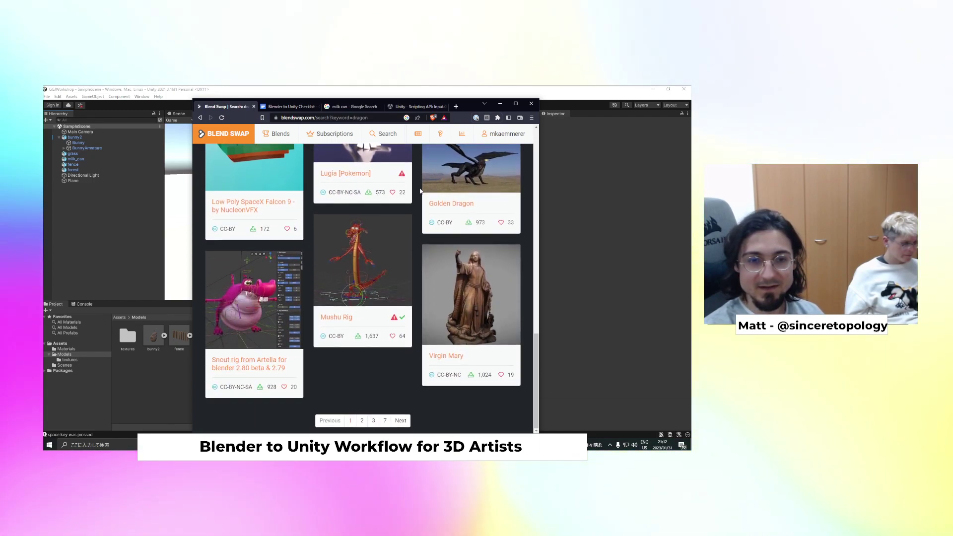
# Open the Low-Poly Dragon model from the second page of results and read its description and comments
pyautogui.click(360, 421)
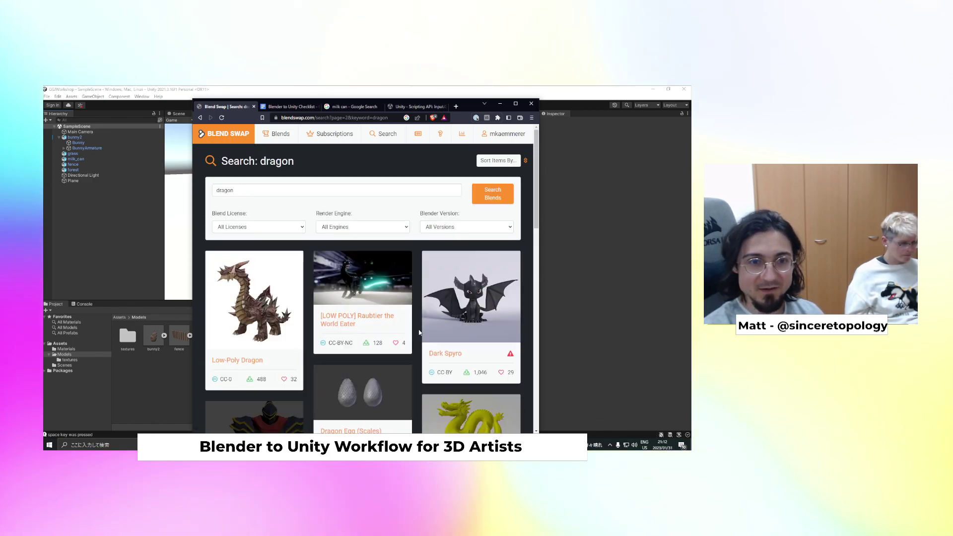
pyautogui.click(267, 351)
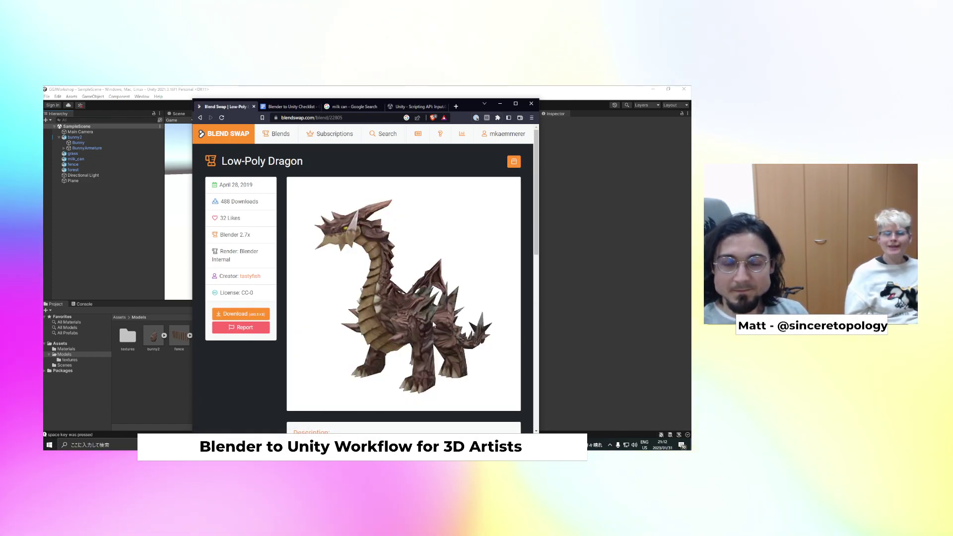
pyautogui.scroll(-3, 433, 324)
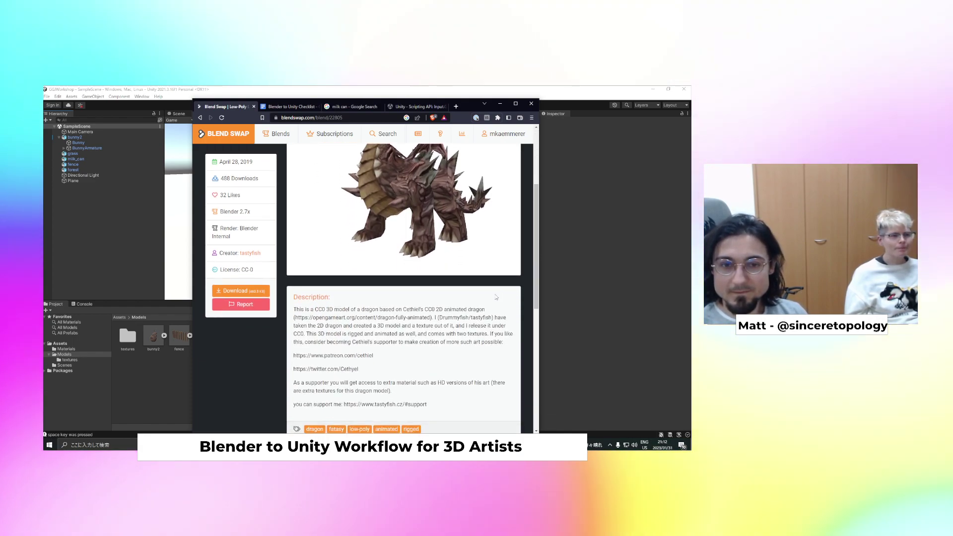
pyautogui.scroll(-3, 496, 296)
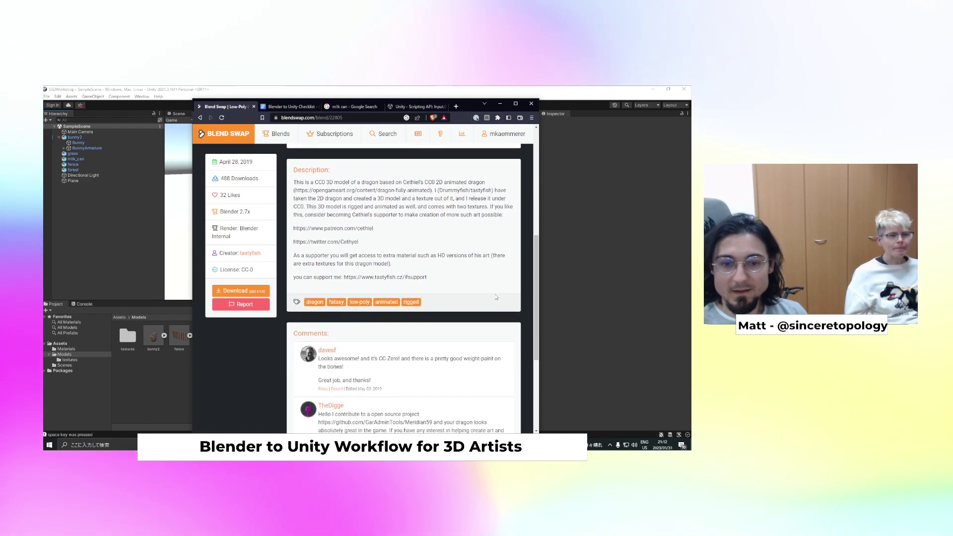
pyautogui.scroll(-2, 491, 298)
pyautogui.scroll(9, 492, 298)
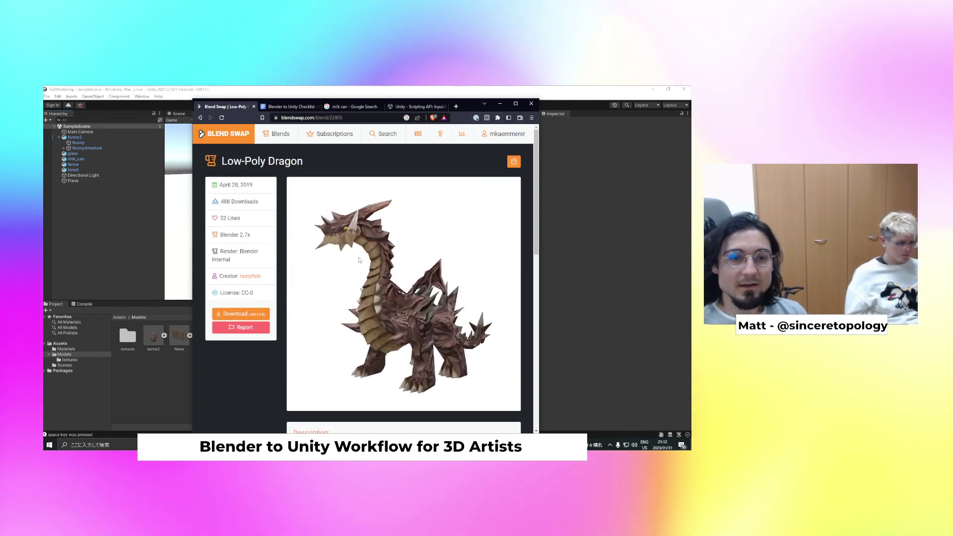
# Download the Low-Poly Dragon archive as low-poly-dragon into the desktop's Blender folder and minimize the browser
pyautogui.click(257, 315)
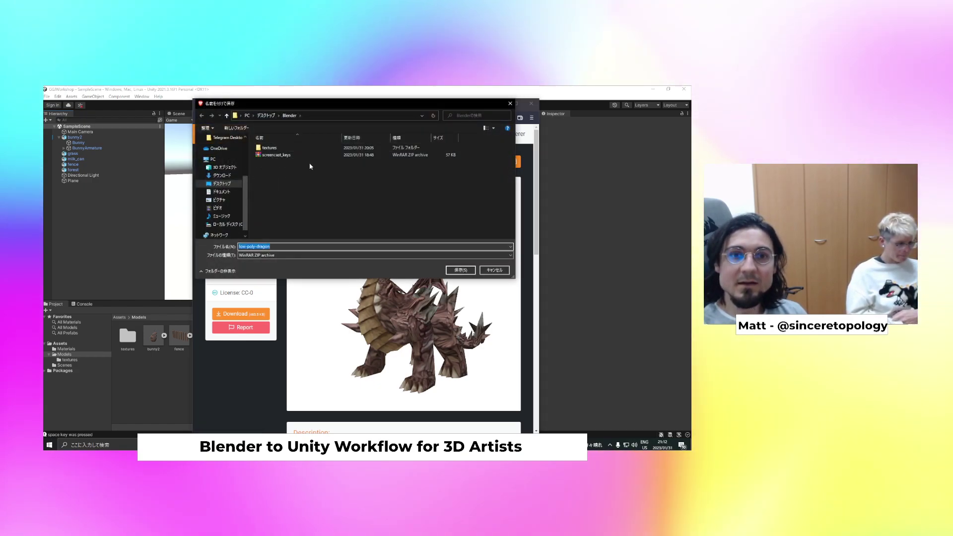
pyautogui.click(461, 270)
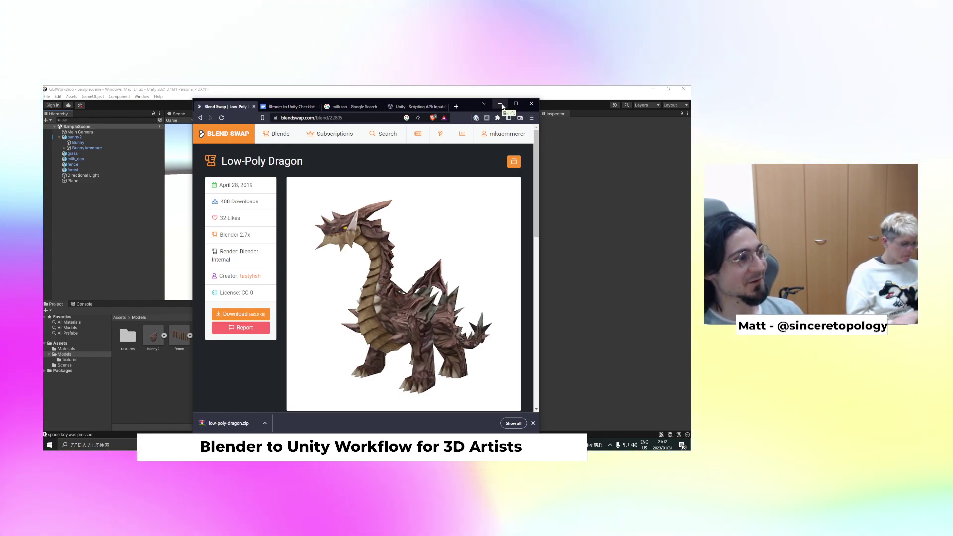
pyautogui.click(500, 104)
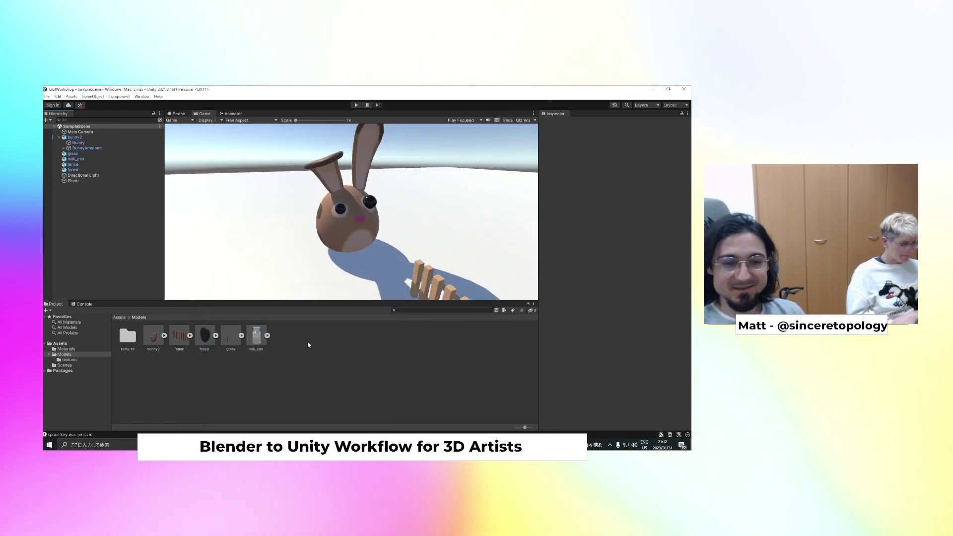
# Switch to Blender and start opening another file without saving the changes to bunny.blend
pyautogui.click(288, 445)
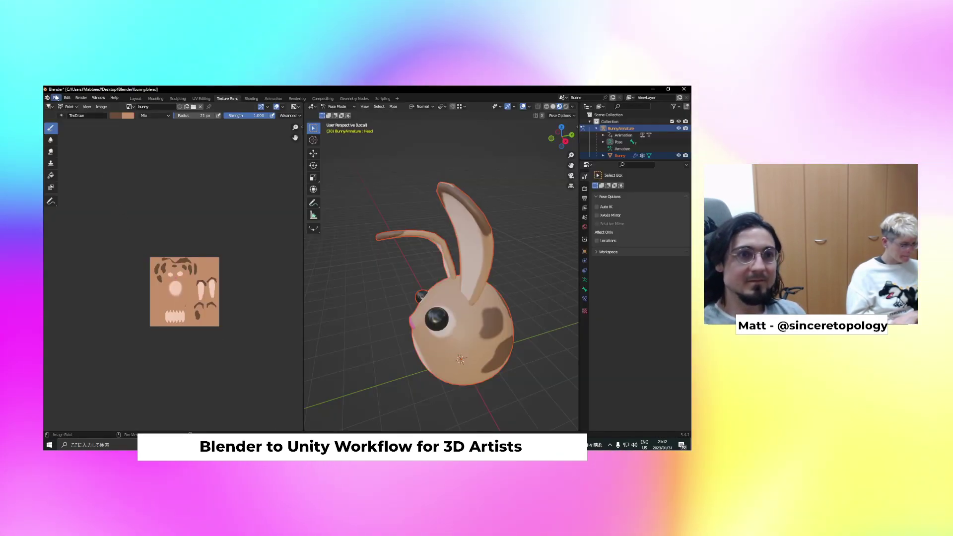
pyautogui.click(65, 231)
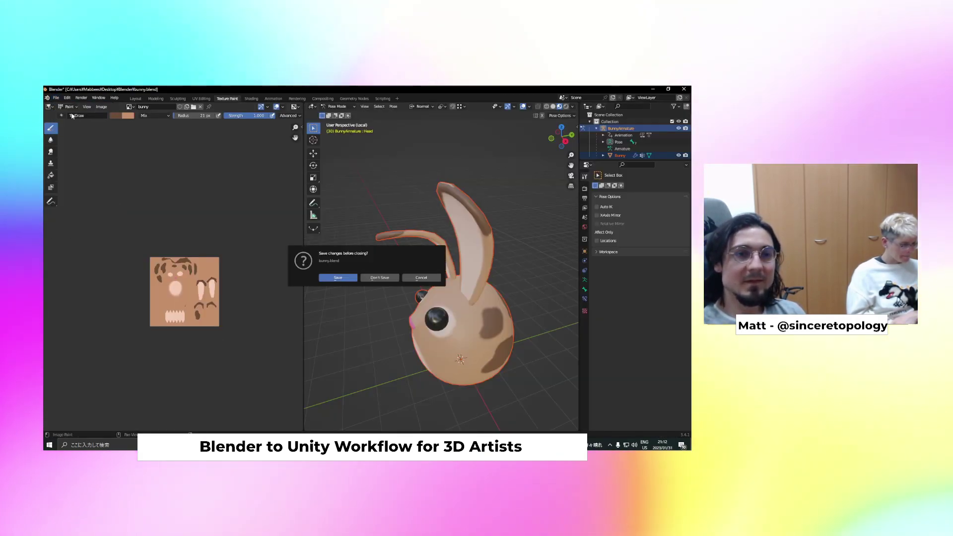
pyautogui.click(380, 278)
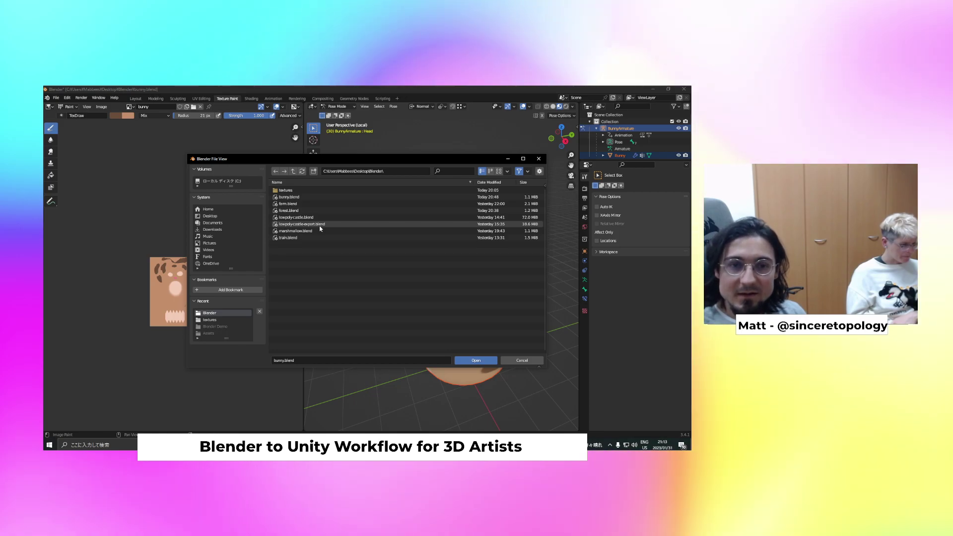
# Switch to File Explorer and look for the downloaded dragon archive in the Downloads folder
pyautogui.click(202, 444)
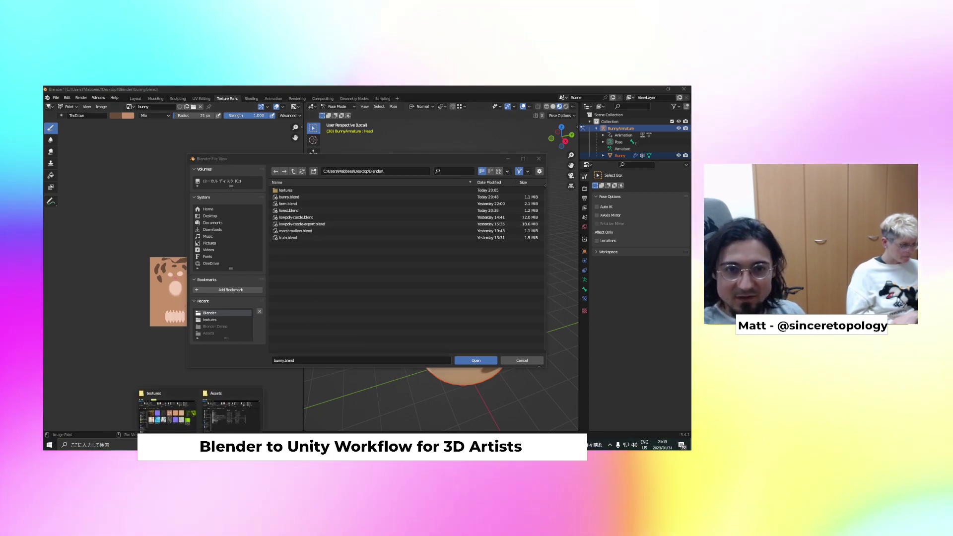
pyautogui.click(220, 412)
pyautogui.click(301, 301)
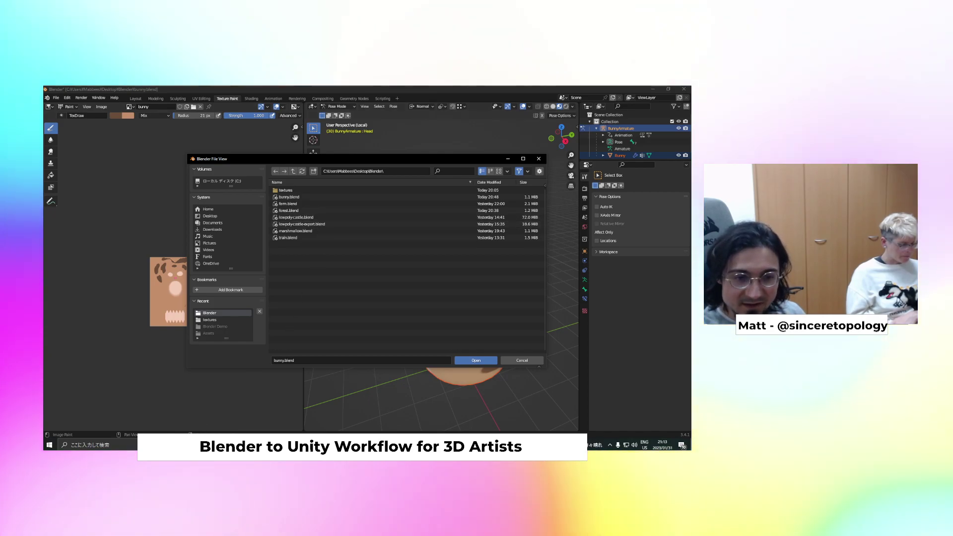
pyautogui.click(200, 445)
pyautogui.click(220, 415)
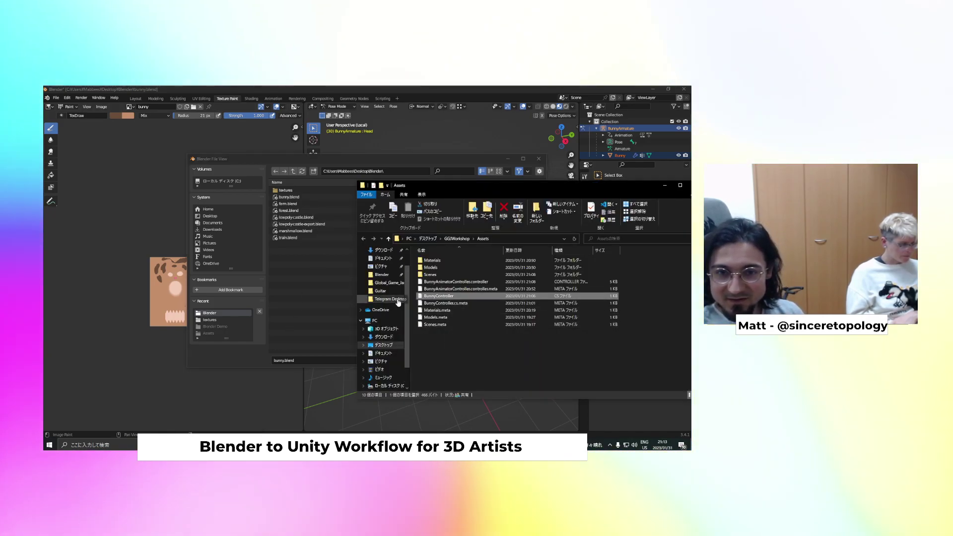
pyautogui.scroll(2, 398, 301)
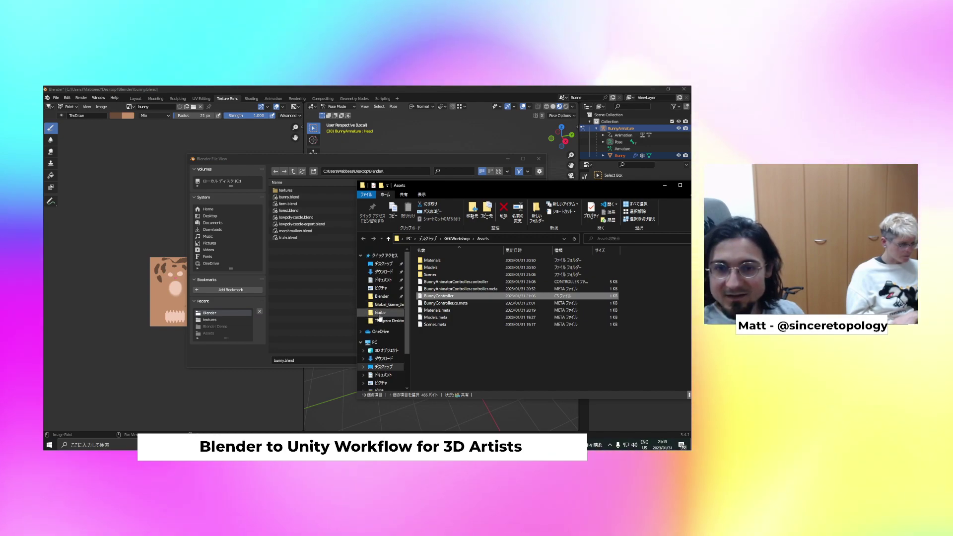
pyautogui.scroll(-1, 382, 312)
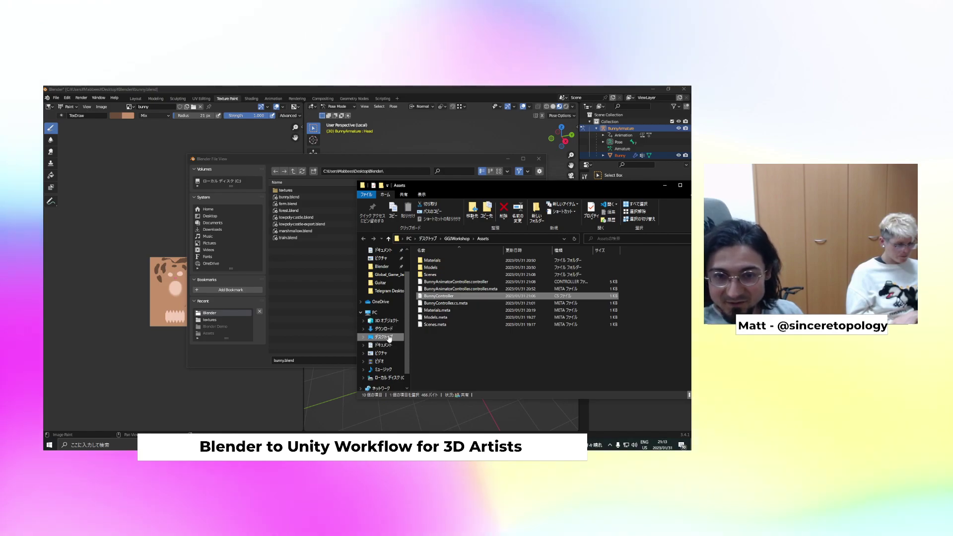
pyautogui.scroll(-1, 477, 317)
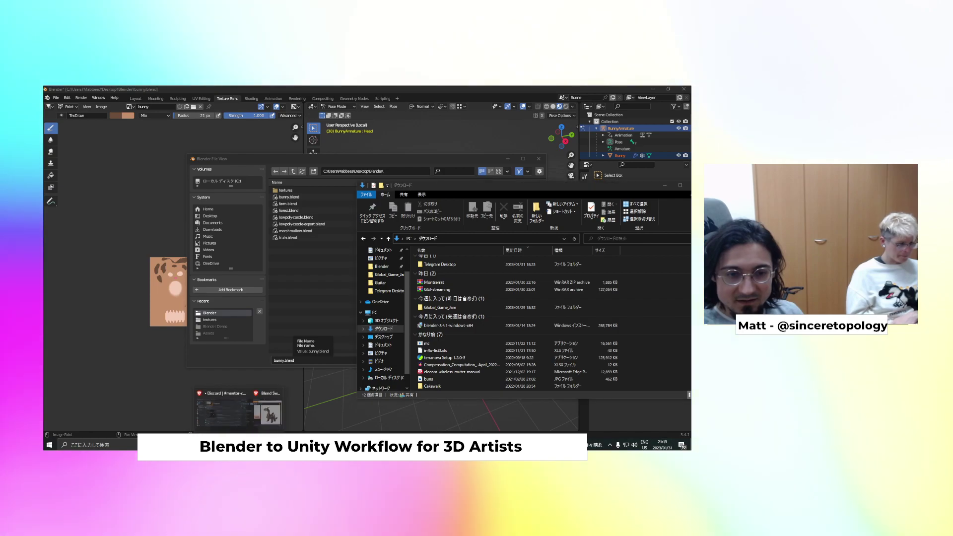
# Open low-poly-dragon.zip from the browser's downloads and extract it to a low-poly-dragon folder inside the desktop's Blender folder
pyautogui.click(276, 432)
pyautogui.click(233, 424)
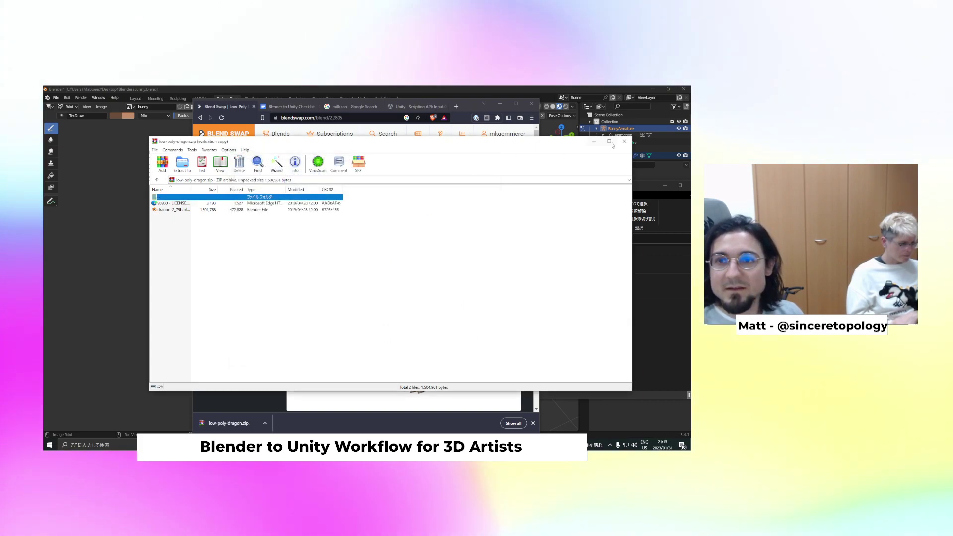
pyautogui.click(182, 164)
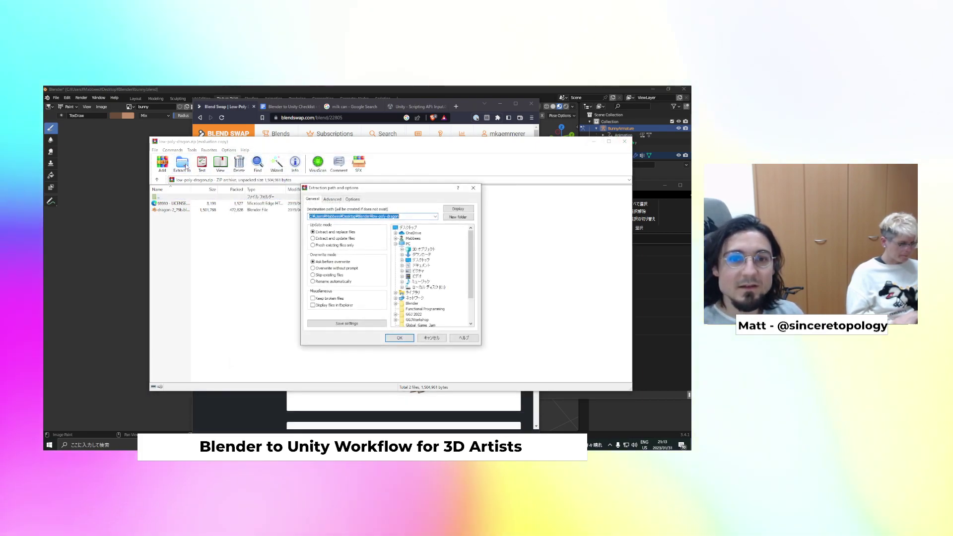
pyautogui.click(401, 337)
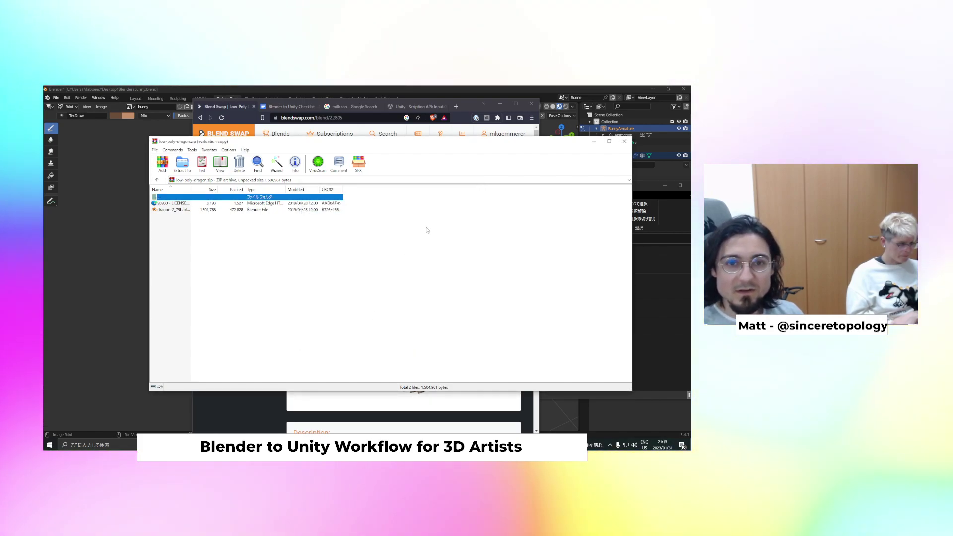
pyautogui.click(624, 143)
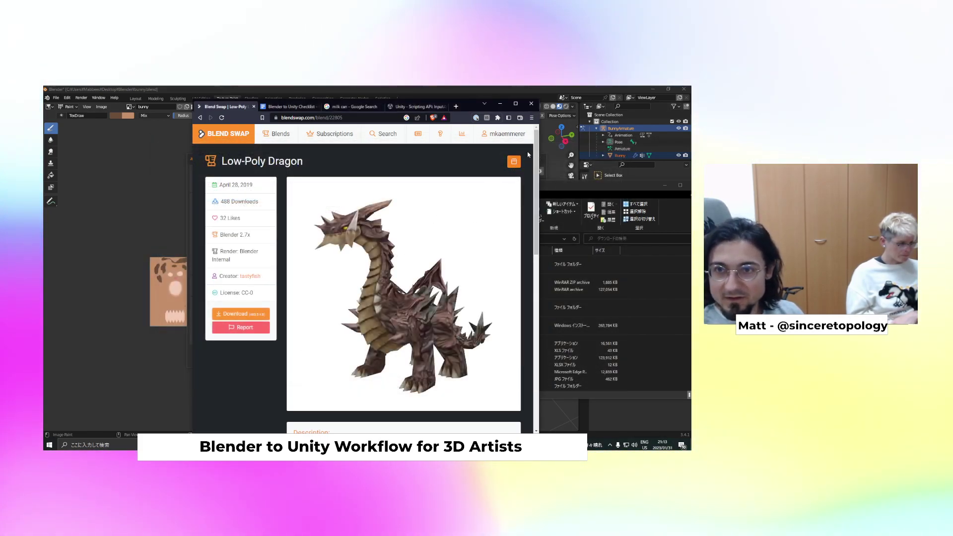
# Switch back to Blender and open dragon-2_79b.blend from the low-poly-dragon folder
pyautogui.click(664, 317)
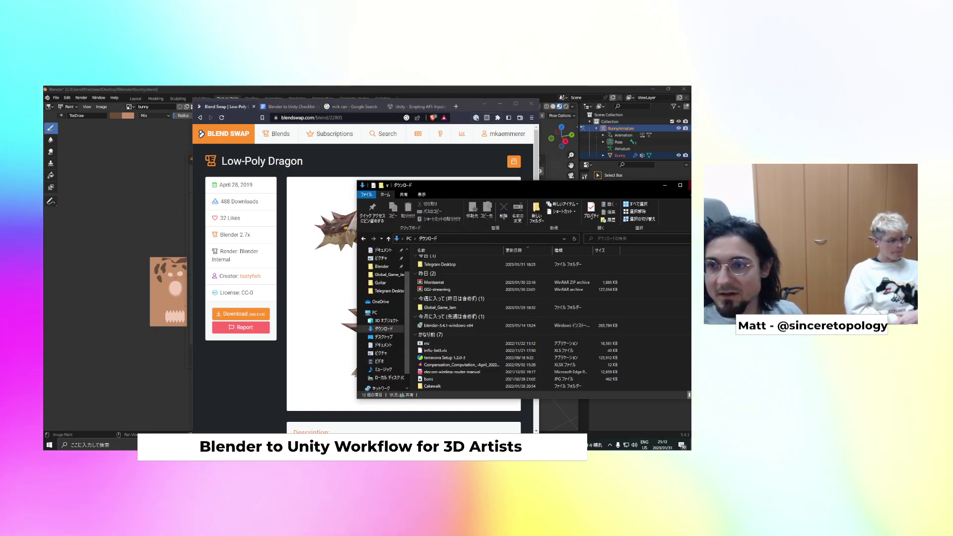
pyautogui.click(665, 185)
pyautogui.click(80, 91)
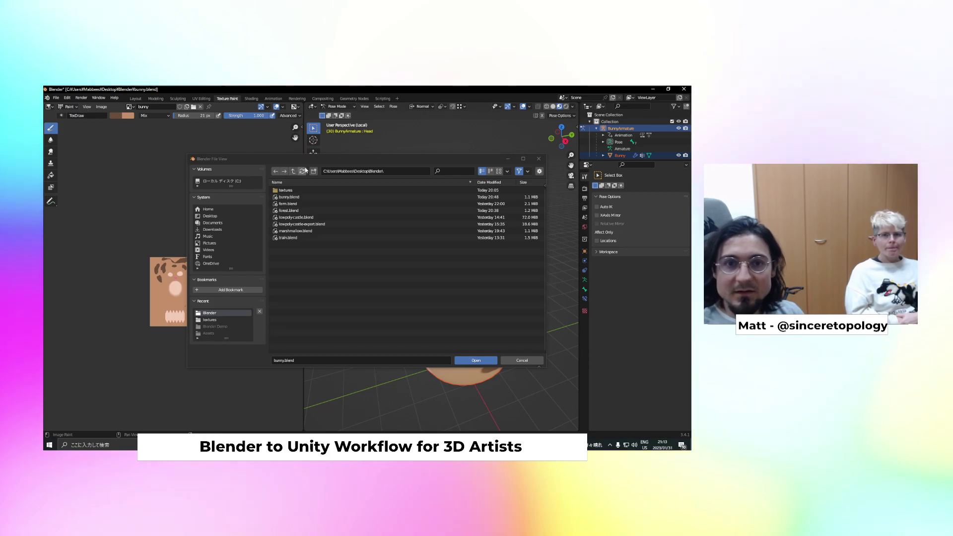
pyautogui.click(304, 172)
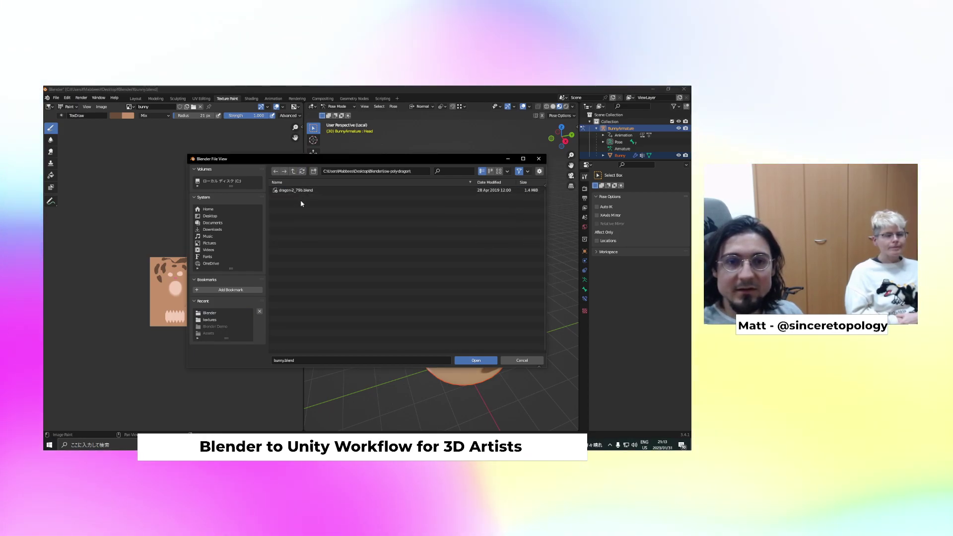
pyautogui.click(476, 361)
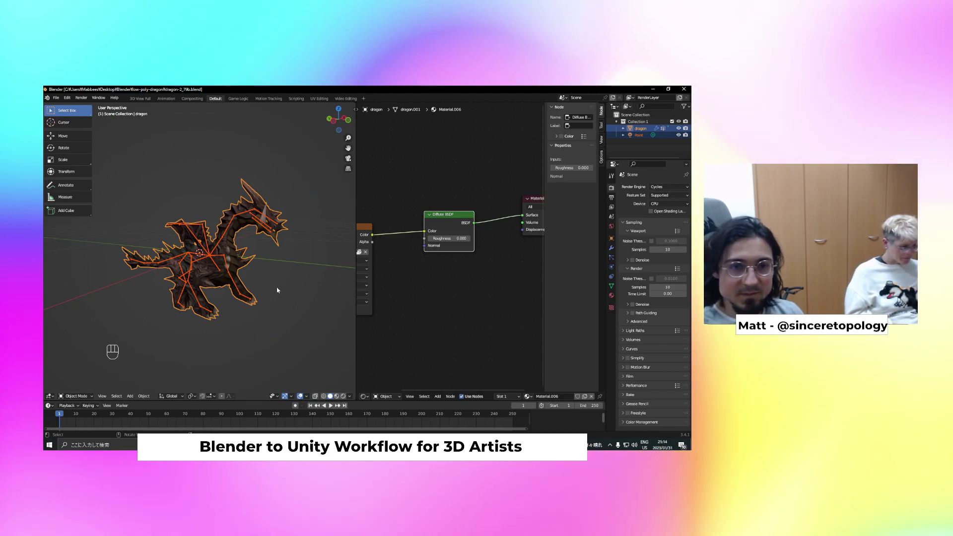
# Inspect the dragon model and its texture nodes, clear the object selection and save the file
pyautogui.scroll(-2, 276, 291)
pyautogui.moveTo(473, 280); pyautogui.dragTo(517, 281, button='middle')
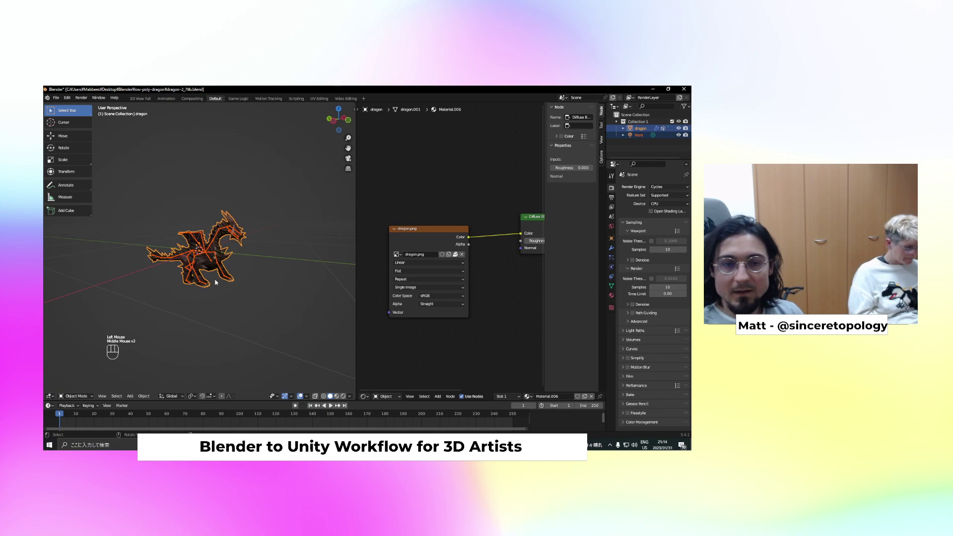
pyautogui.keyDown('alt'); pyautogui.click(249, 268); pyautogui.keyUp('alt')
pyautogui.moveTo(256, 269)
pyautogui.mouseDown(button='middle')
pyautogui.moveTo(268, 289)
pyautogui.moveTo(224, 288)
pyautogui.moveTo(253, 285)
pyautogui.mouseUp(button='middle')
pyautogui.scroll(3, 205, 271)
pyautogui.scroll(-2, 270, 260)
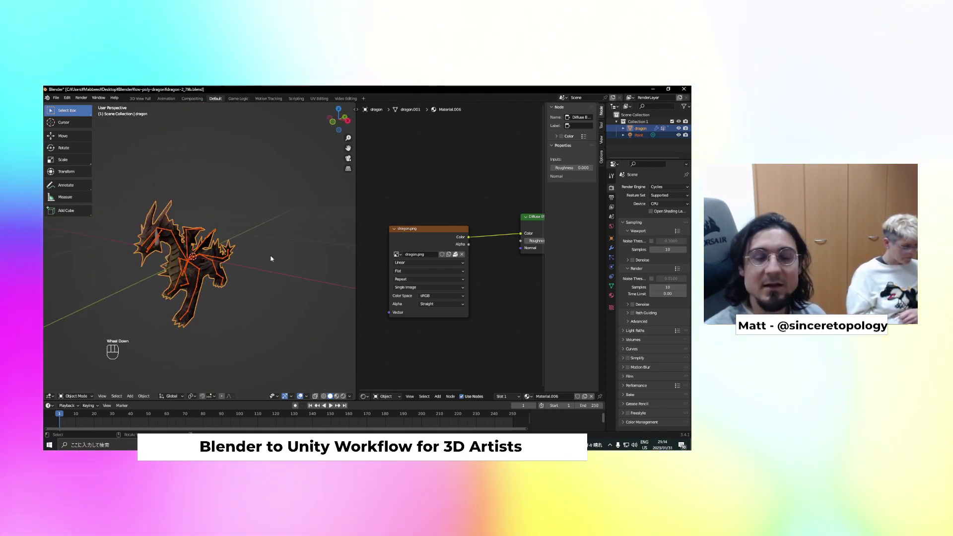
pyautogui.click(248, 250)
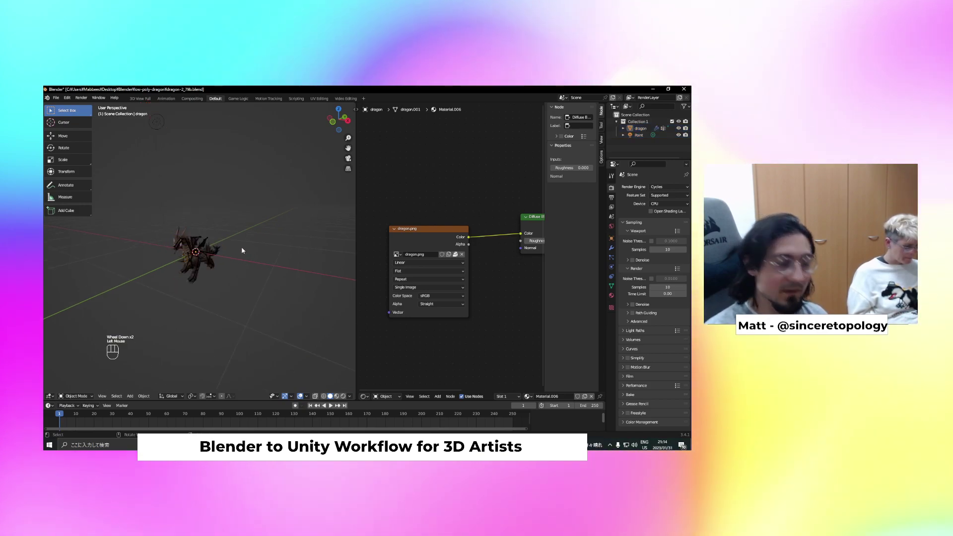
pyautogui.hotkey('ctrl', 's')
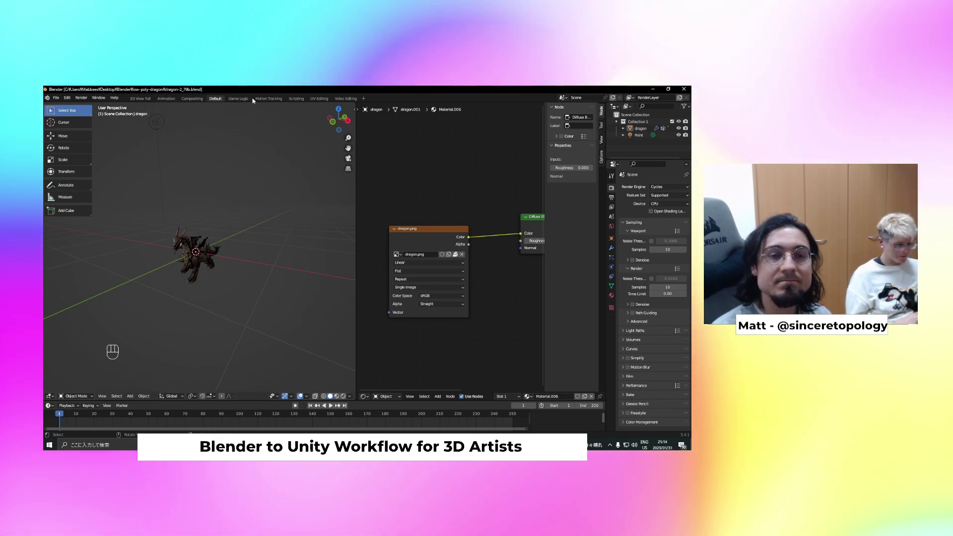
# Save the dragon file under the new name dragon-export.blend in the low-poly-dragon folder
pyautogui.click(56, 98)
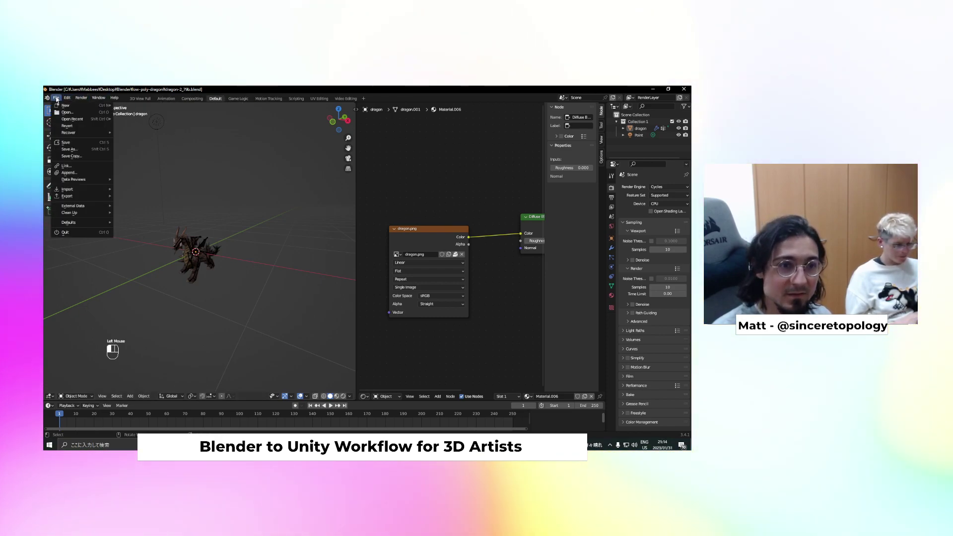
pyautogui.click(75, 151)
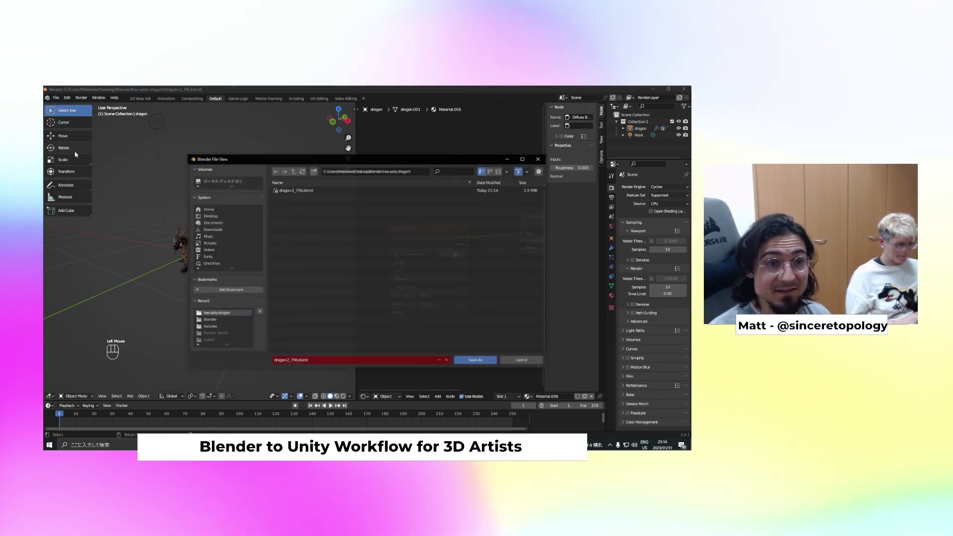
pyautogui.click(299, 360)
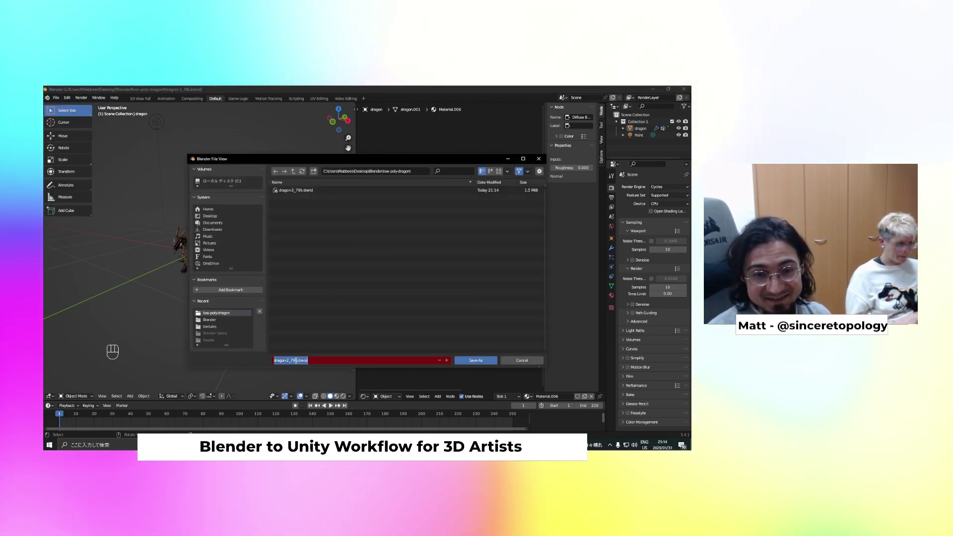
pyautogui.click(298, 360)
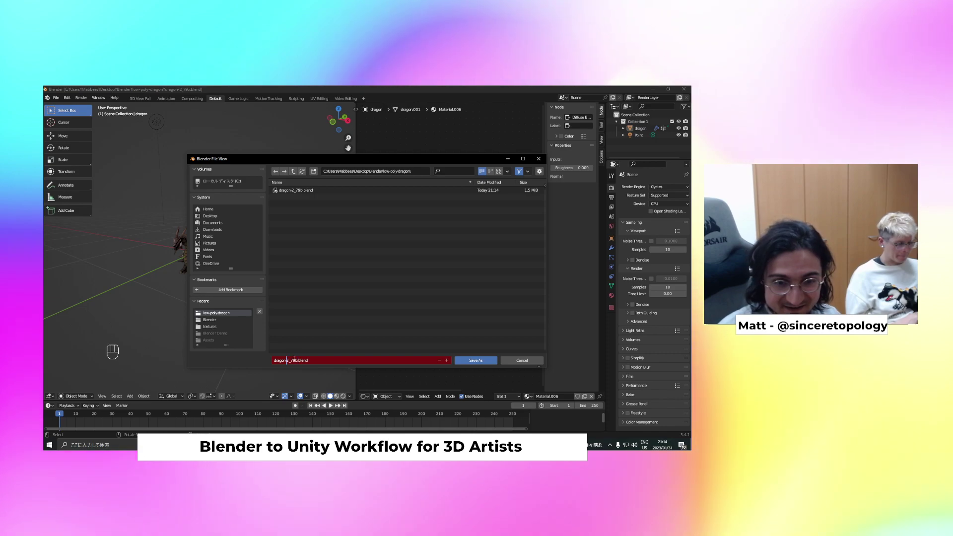
pyautogui.press('BackSpace')
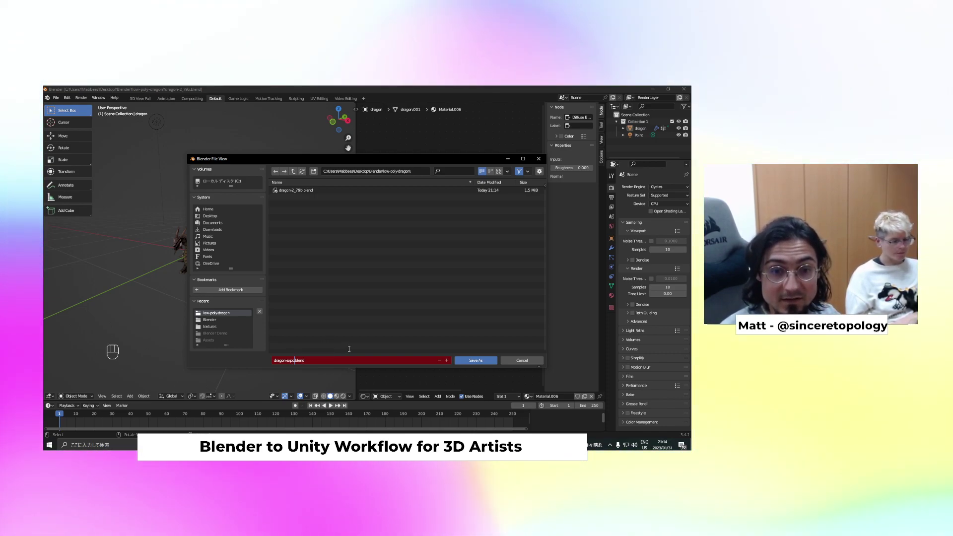
pyautogui.press('Return')
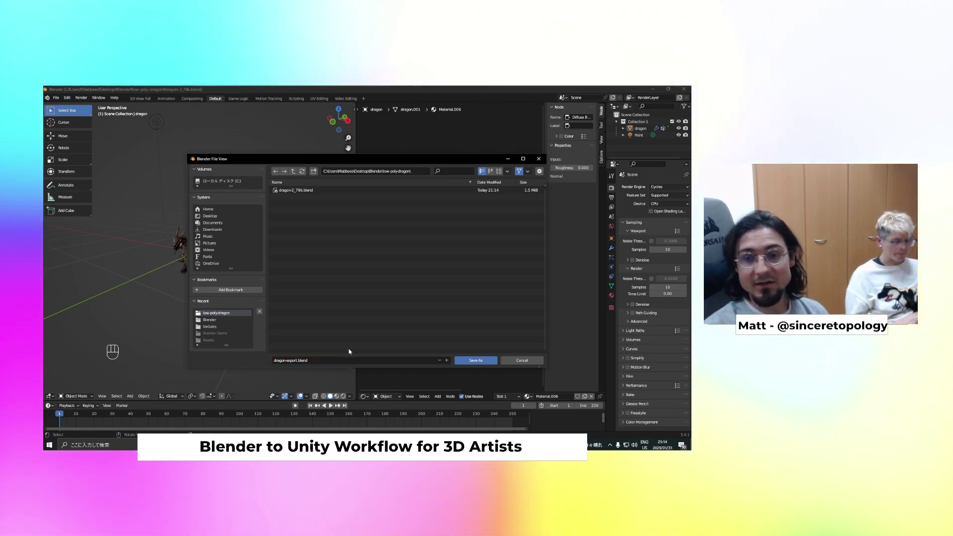
pyautogui.click(475, 361)
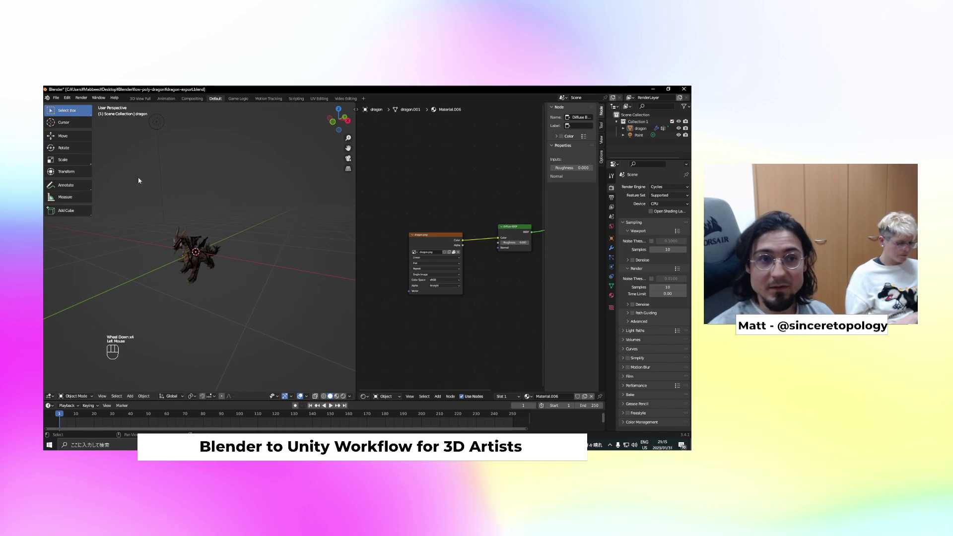
pyautogui.scroll(-3, 450, 247)
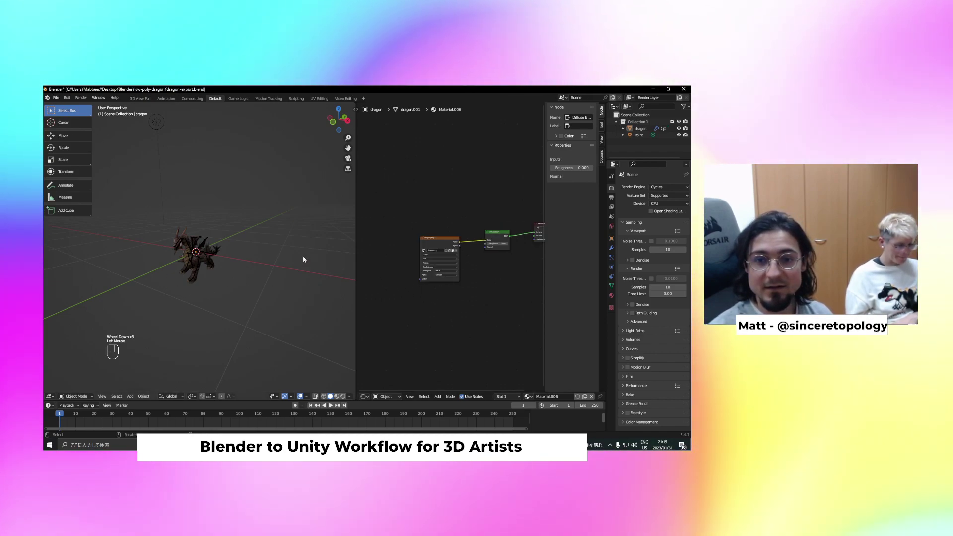
pyautogui.click(57, 98)
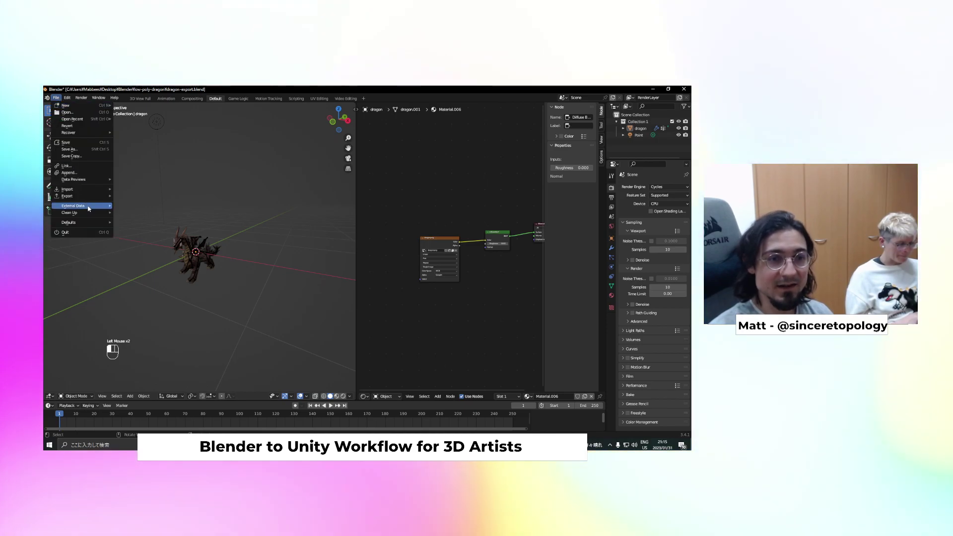
pyautogui.click(167, 258)
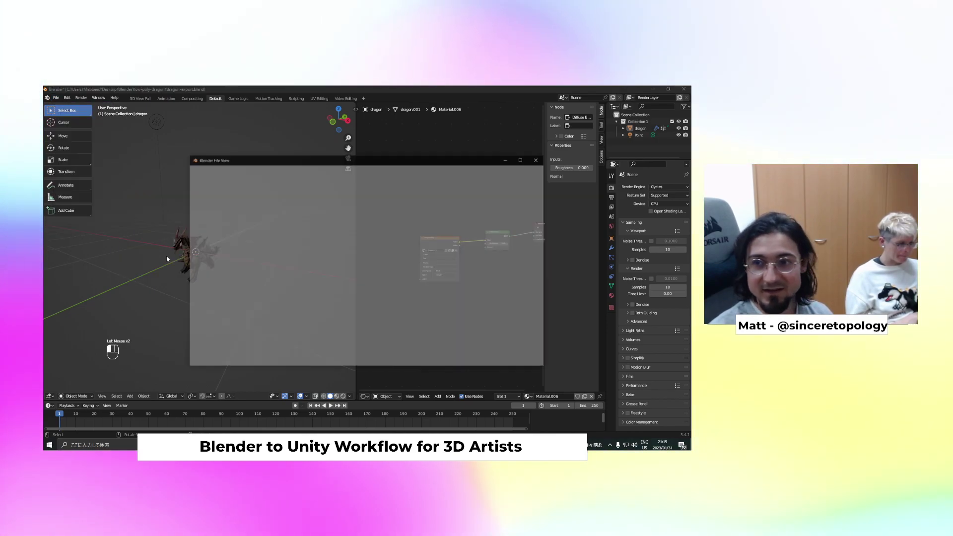
pyautogui.click(523, 362)
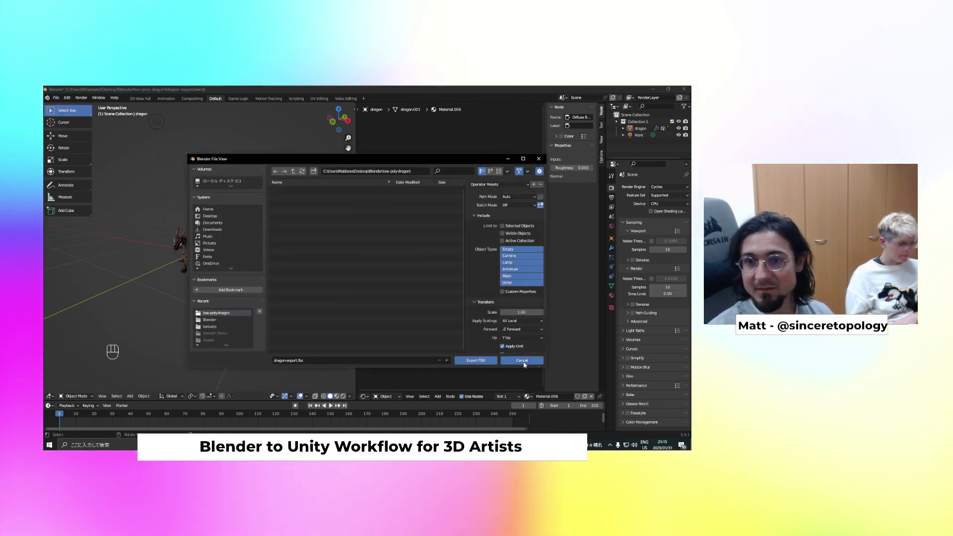
# Select the dragon mesh and its armature and export only the selected objects as dragon-export.fbx with Y Forward, Z Up and Apply Transform enabled
pyautogui.click(624, 129)
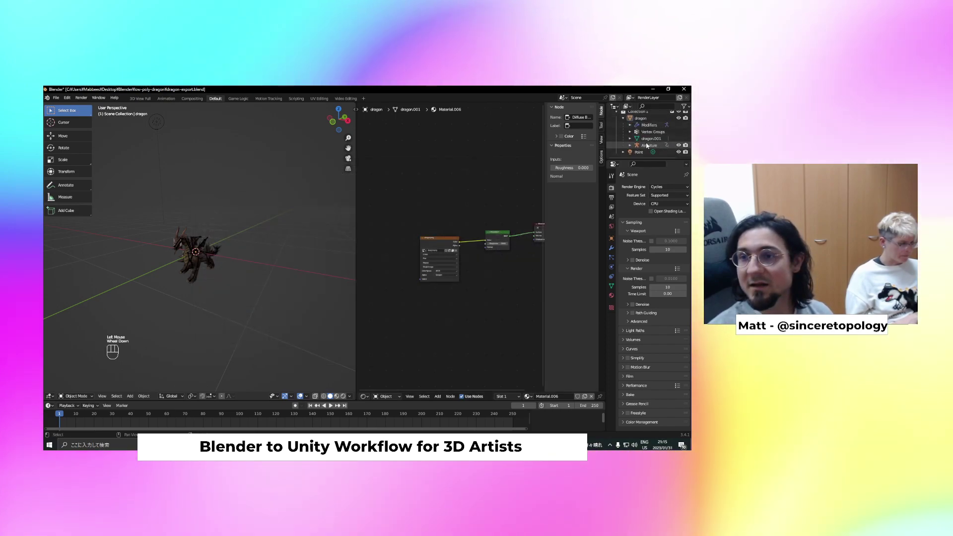
pyautogui.click(647, 145)
pyautogui.keyDown('shift'); pyautogui.click(640, 118); pyautogui.keyUp('shift')
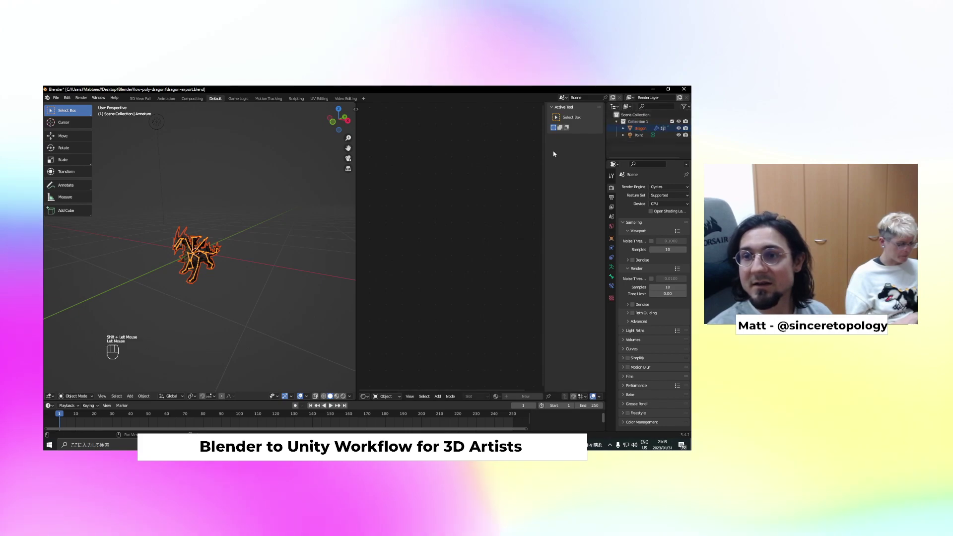
pyautogui.click(56, 98)
pyautogui.moveTo(91, 196)
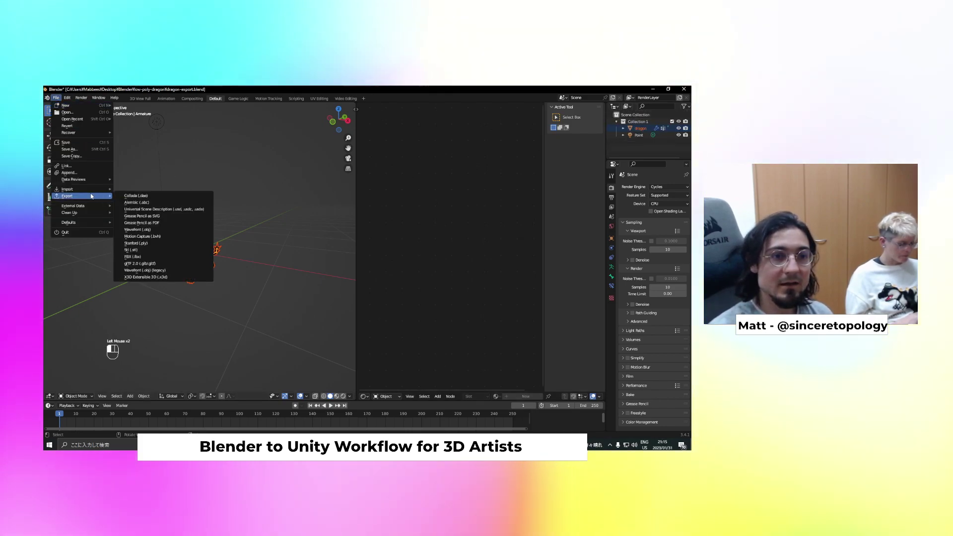
pyautogui.click(163, 257)
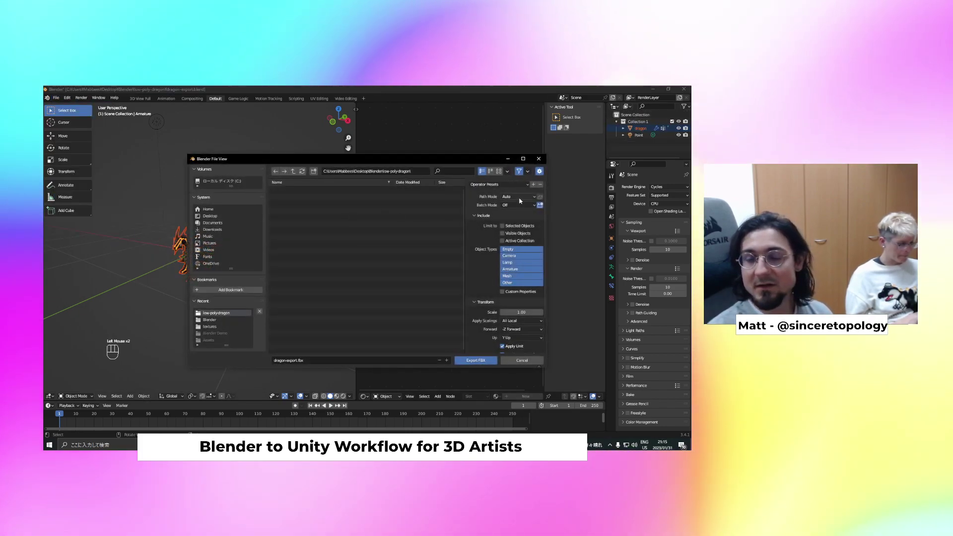
pyautogui.click(518, 227)
pyautogui.scroll(-1, 517, 288)
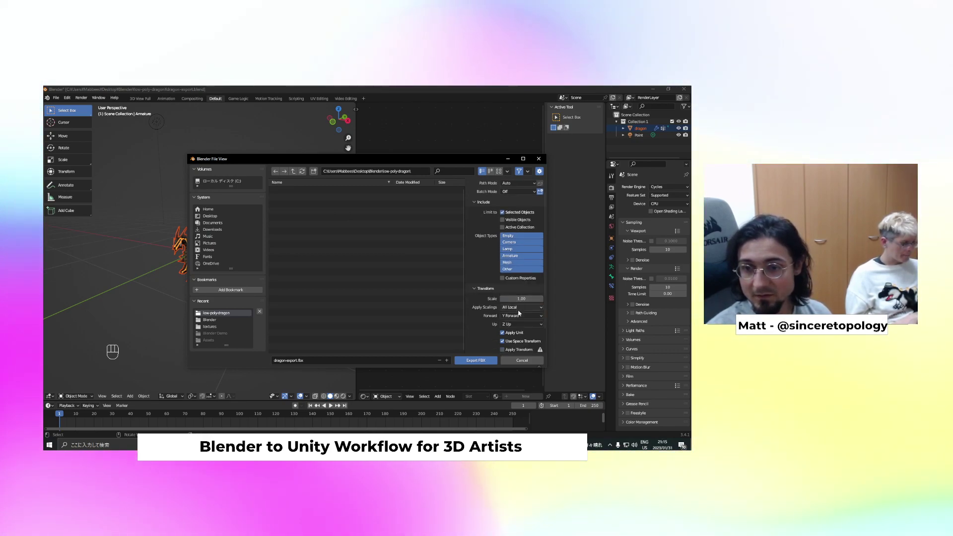
pyautogui.click(505, 323)
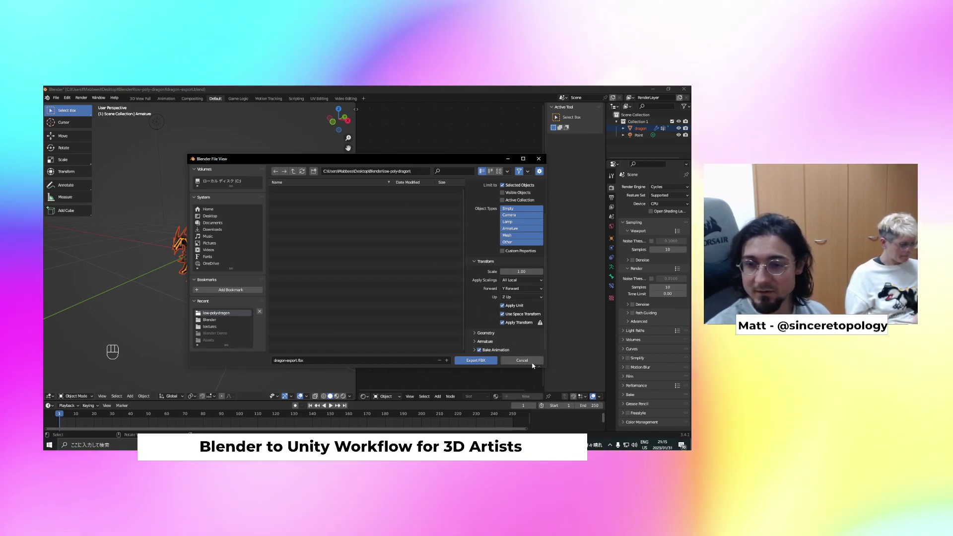
pyautogui.click(476, 360)
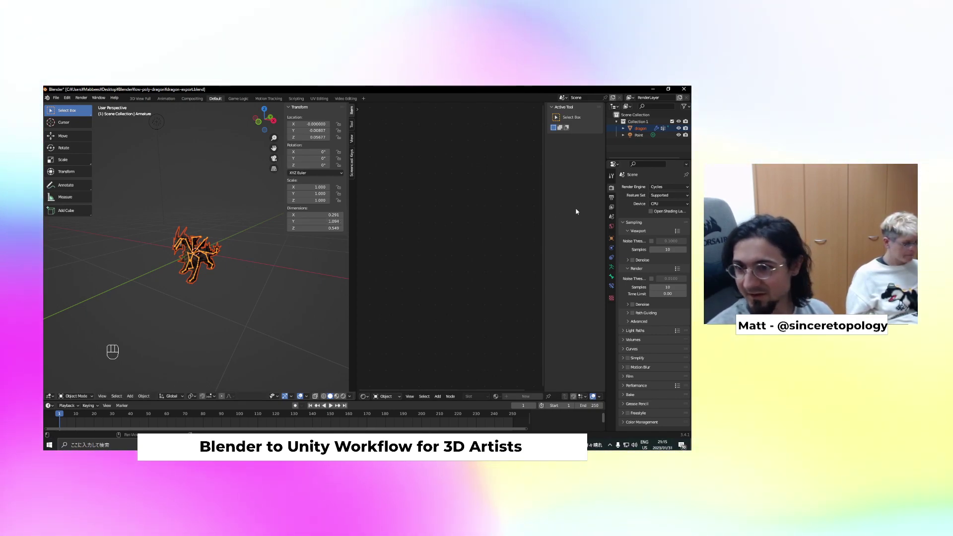
# Look through the scene's View Layer, Output and World properties, collapsing the world's Settings section
pyautogui.click(612, 207)
pyautogui.scroll(-8, 627, 234)
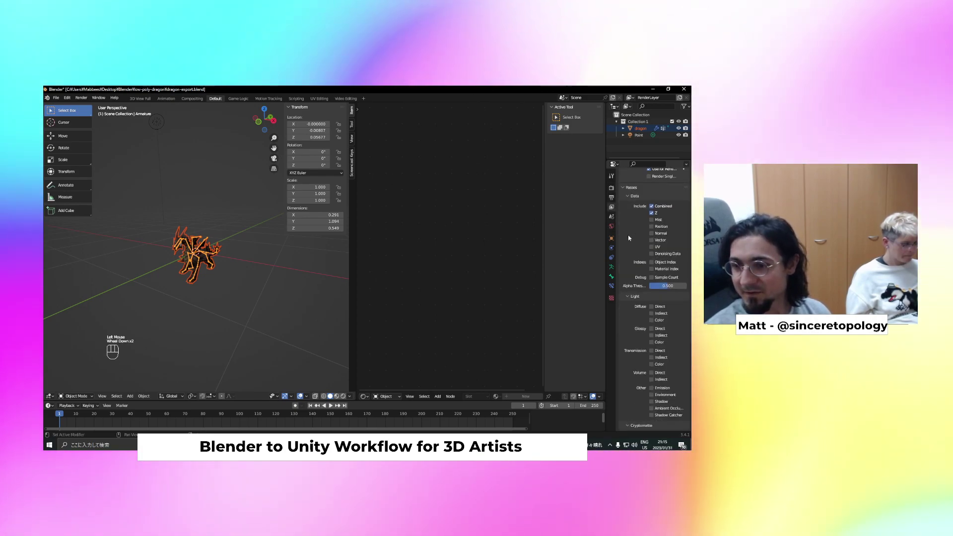
pyautogui.scroll(-2, 627, 237)
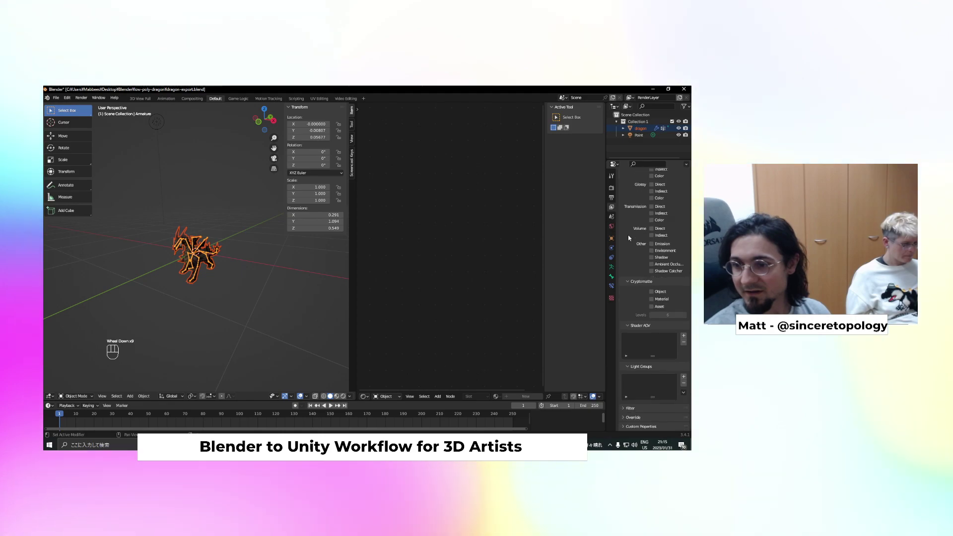
pyautogui.scroll(3, 628, 237)
pyautogui.scroll(3, 628, 238)
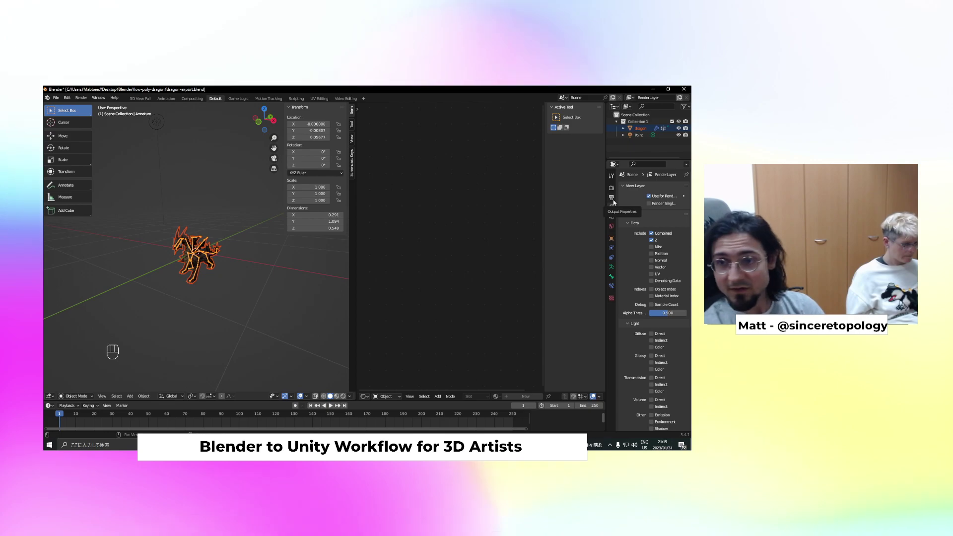
pyautogui.click(612, 199)
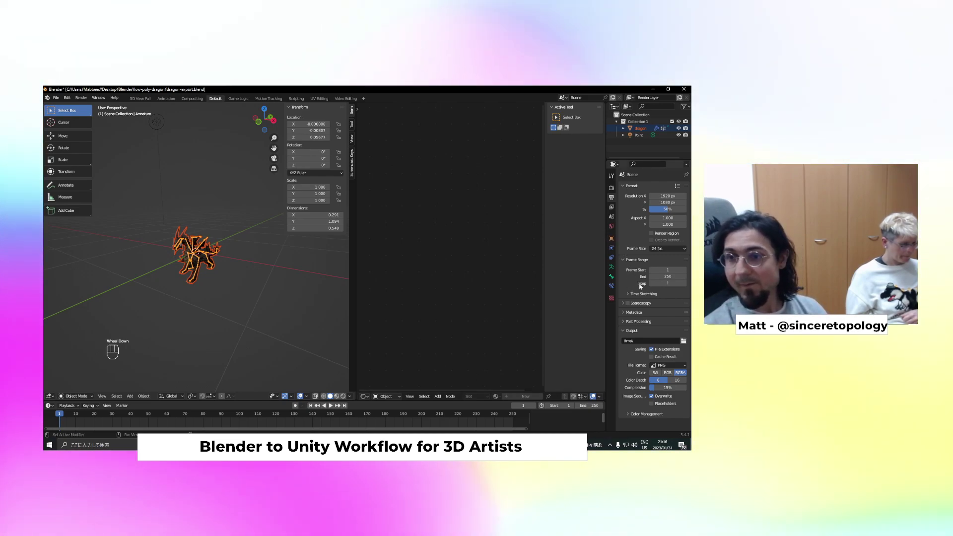
pyautogui.click(611, 226)
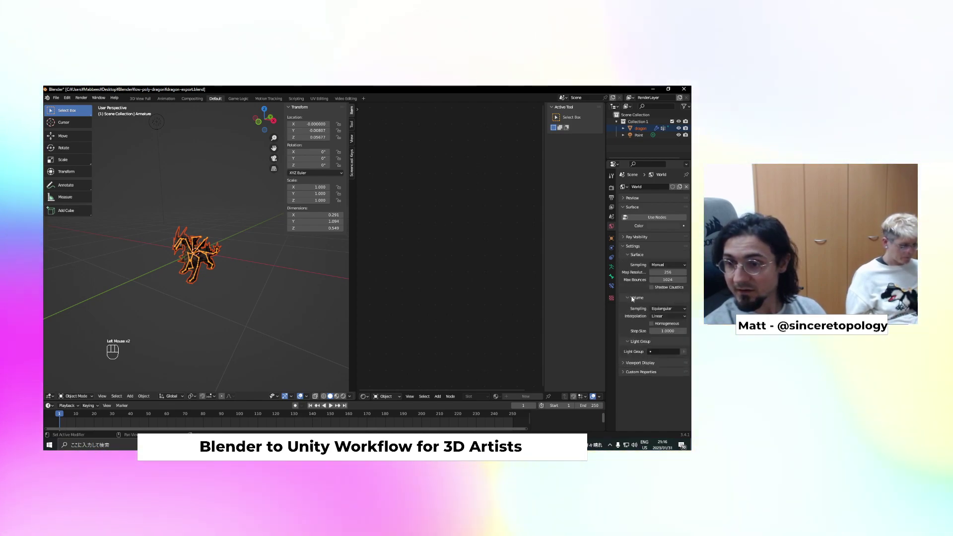
pyautogui.doubleClick(623, 247)
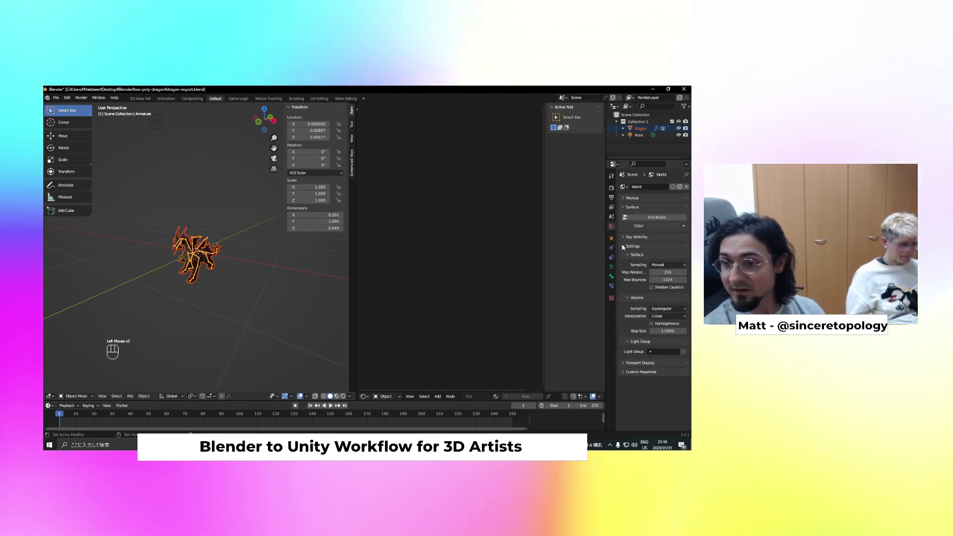
pyautogui.click(623, 248)
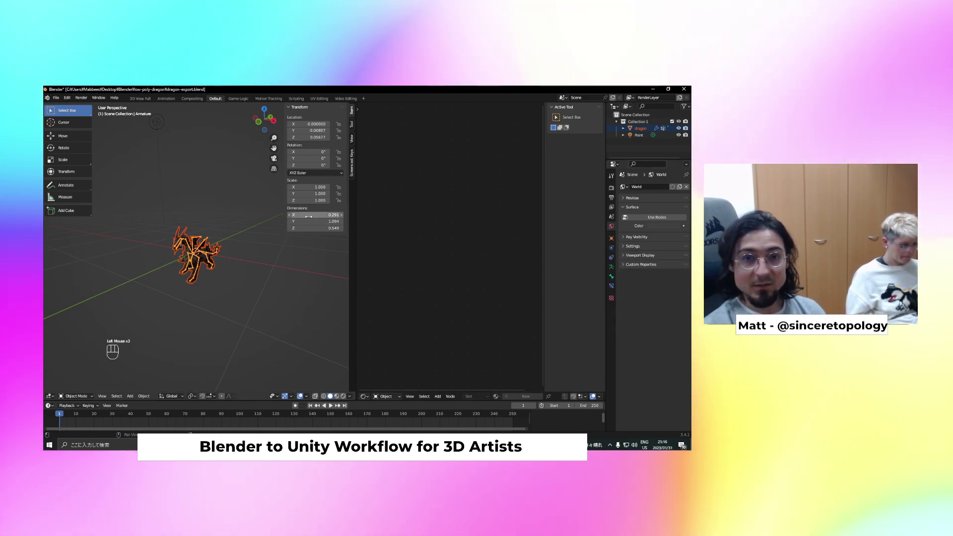
# Undo the Z dimension change and set up an FBX export limited to selected objects, with Y Forward, Z Up and Apply Transform enabled
pyautogui.click(56, 97)
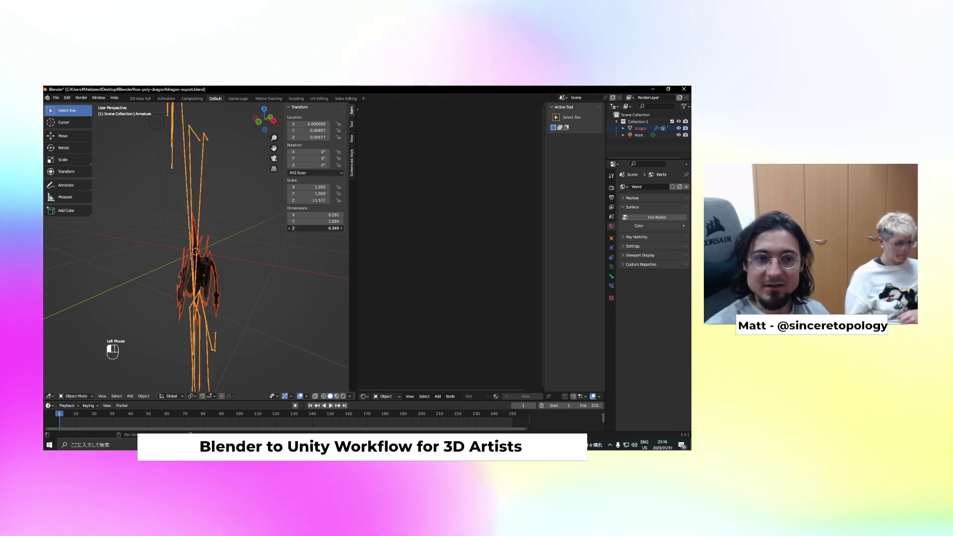
pyautogui.hotkey('ctrl', 'z')
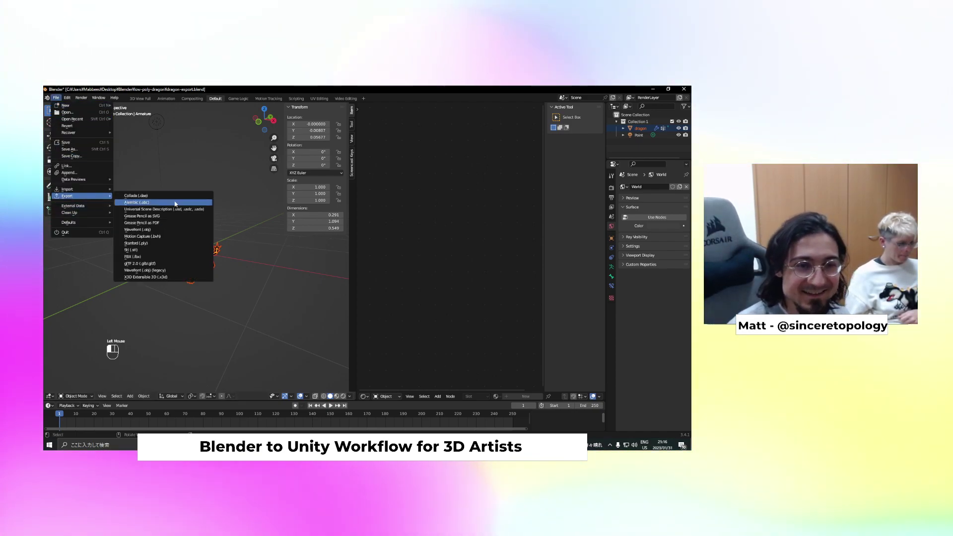
pyautogui.click(160, 257)
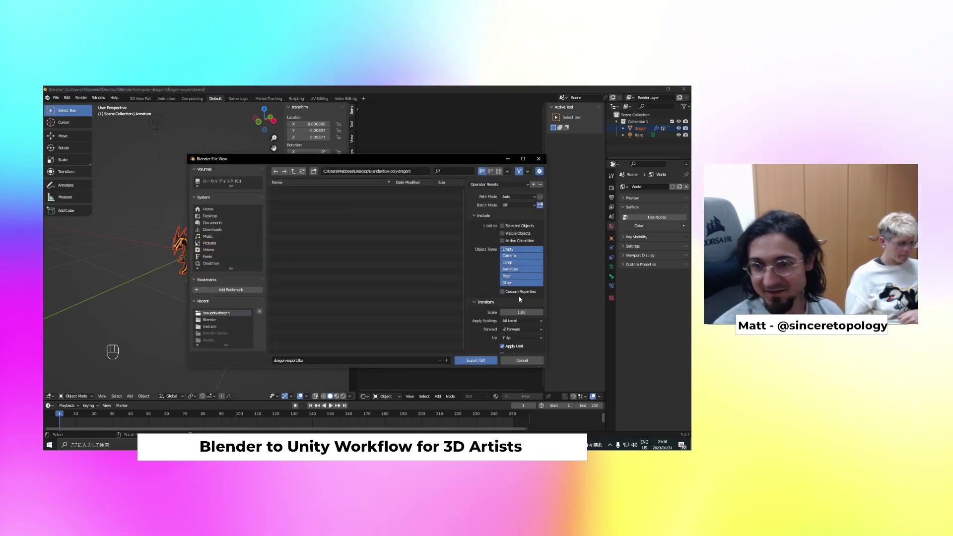
pyautogui.click(514, 225)
pyautogui.scroll(-2, 507, 257)
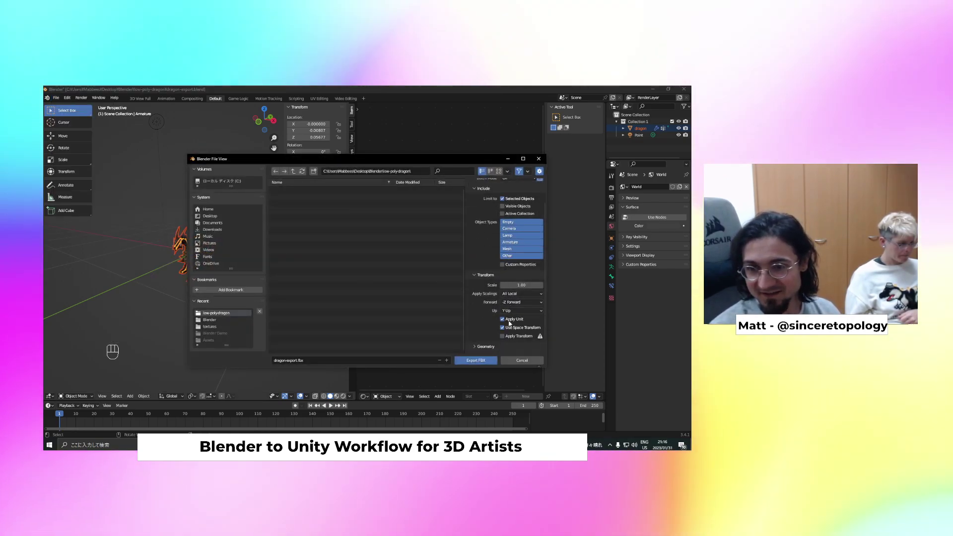
pyautogui.click(520, 302)
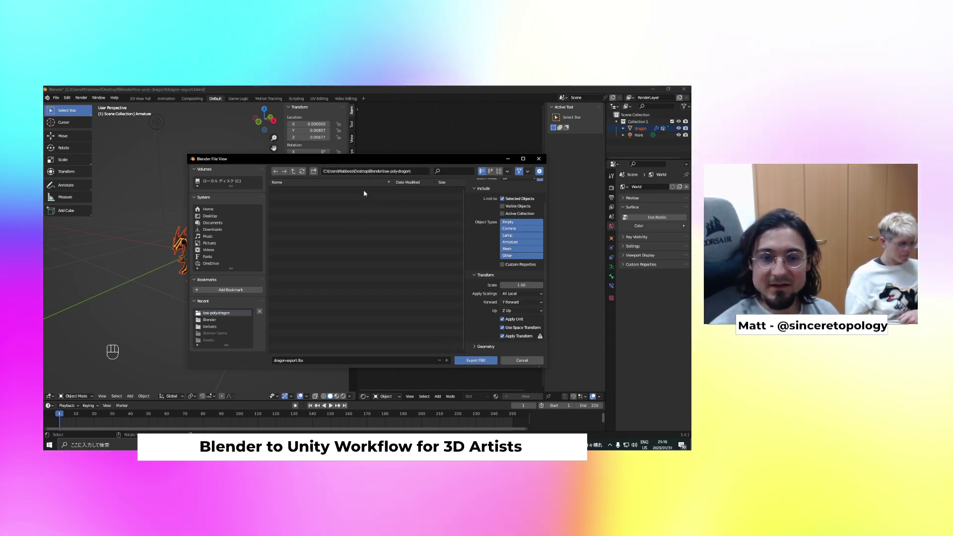
# Choose the Blender folder as the destination, name the file dragon.fbx and export it
pyautogui.click(232, 319)
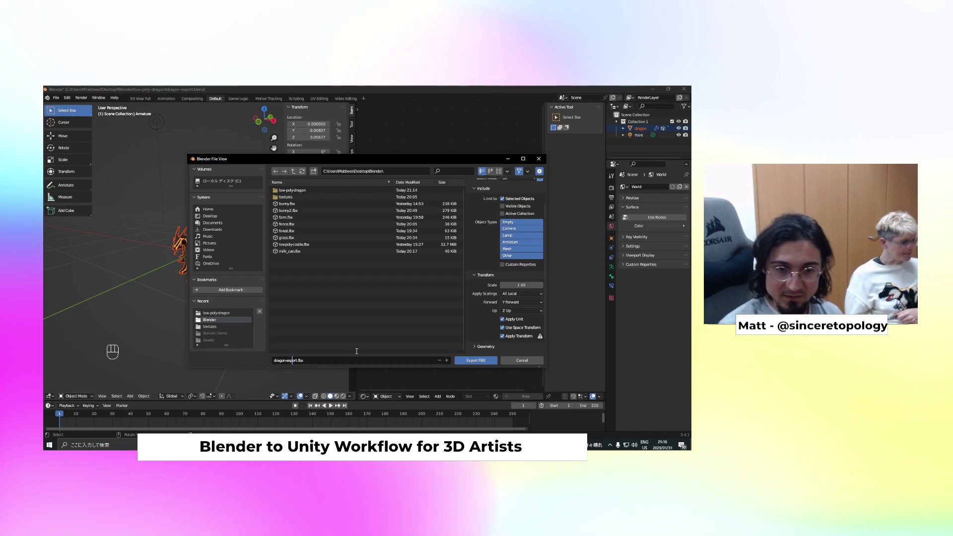
pyautogui.press('BackSpace')
pyautogui.press('BackSpace')
pyautogui.press('BackSpace')
pyautogui.press('BackSpace')
pyautogui.press('BackSpace')
pyautogui.press('BackSpace')
pyautogui.press('BackSpace')
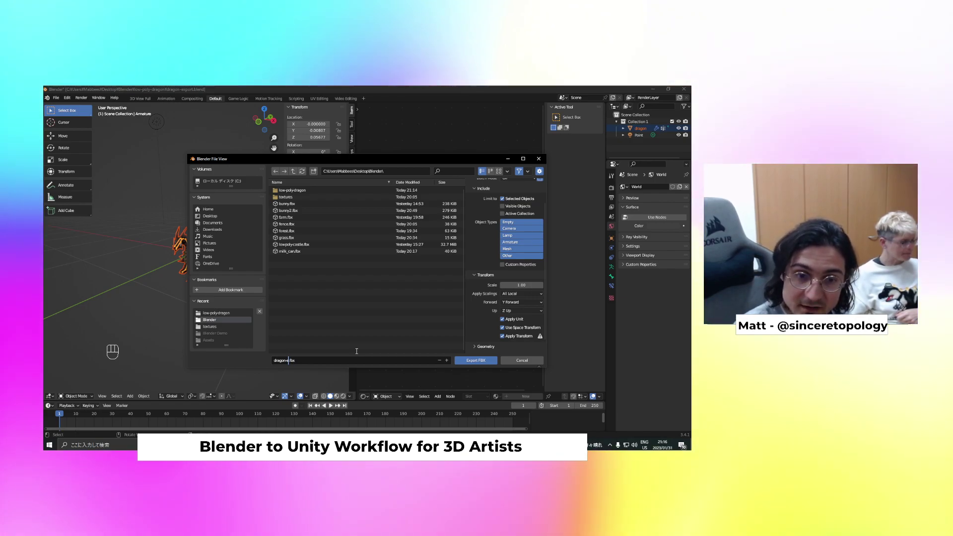
pyautogui.click(486, 361)
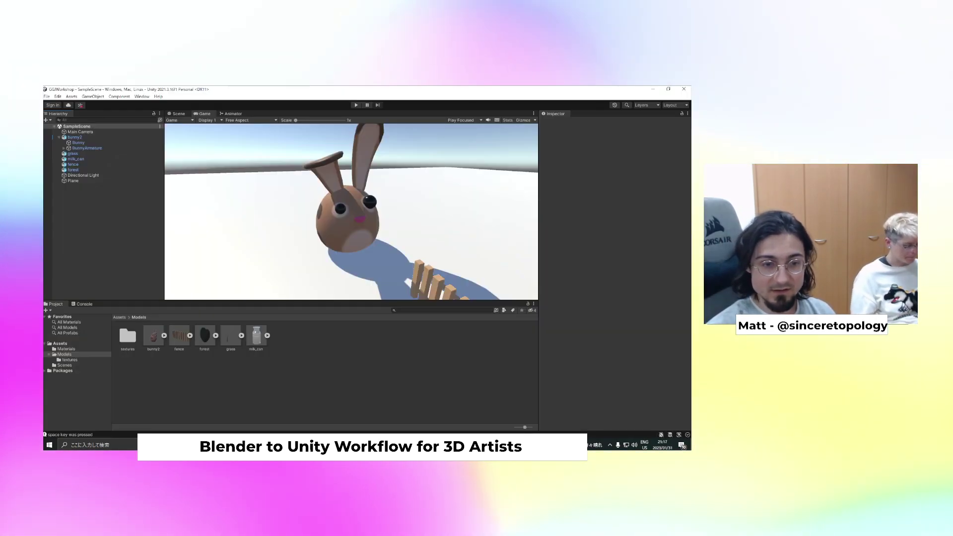
# Import the dragon FBX from the desktop's Blender folder into the Models folder of the Unity project
pyautogui.click(271, 445)
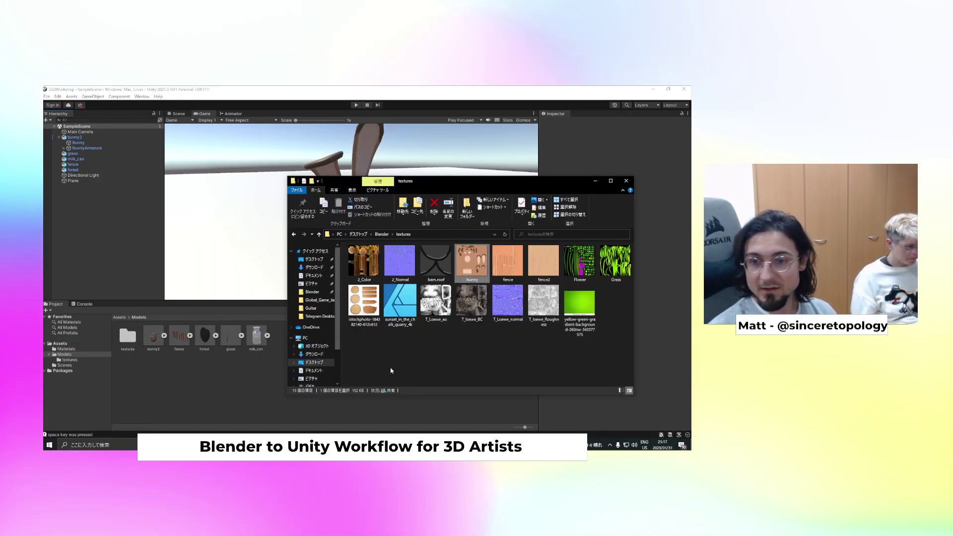
pyautogui.click(381, 234)
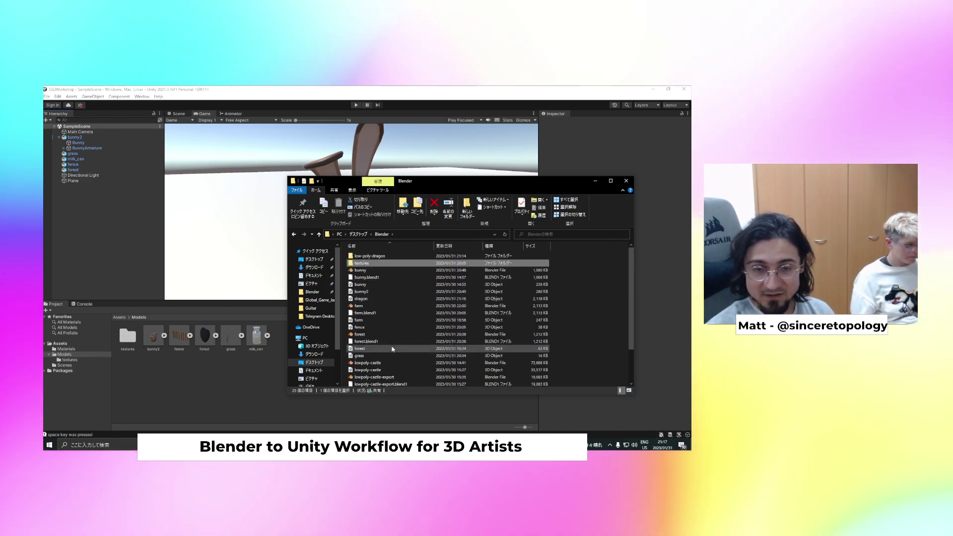
pyautogui.scroll(-2, 392, 349)
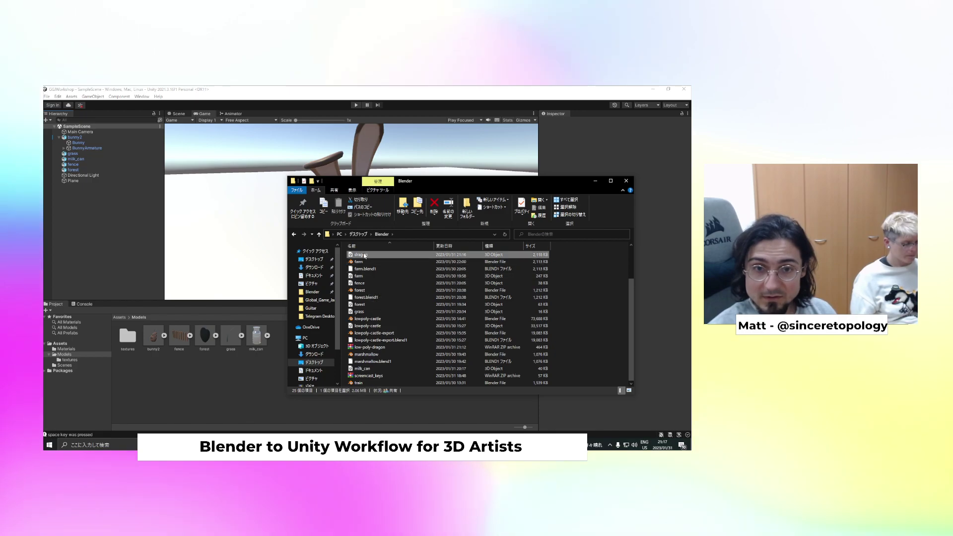
pyautogui.moveTo(275, 352); pyautogui.dragTo(276, 351)
pyautogui.click(274, 382)
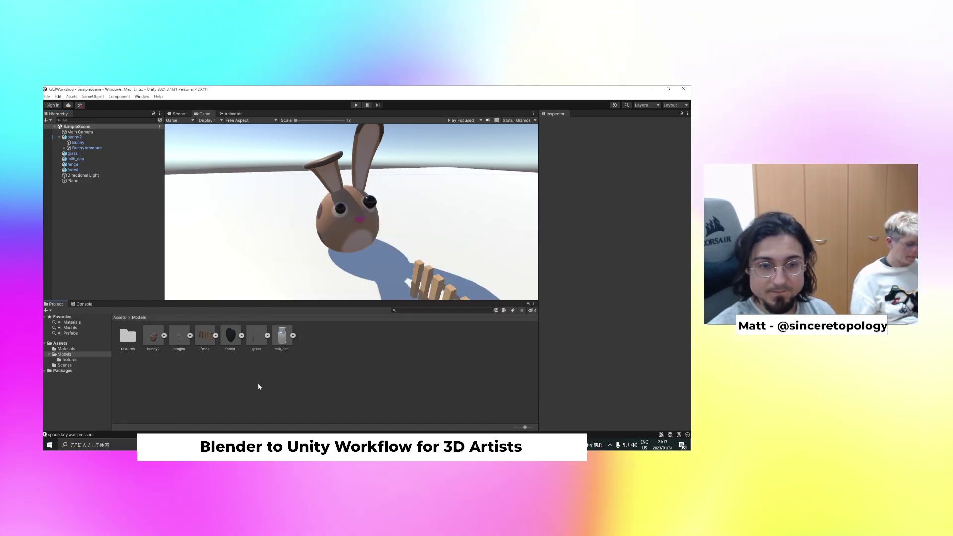
# Place the imported dragon model on the plane in the Scene view and frame it
pyautogui.click(181, 339)
pyautogui.moveTo(181, 338); pyautogui.dragTo(276, 271)
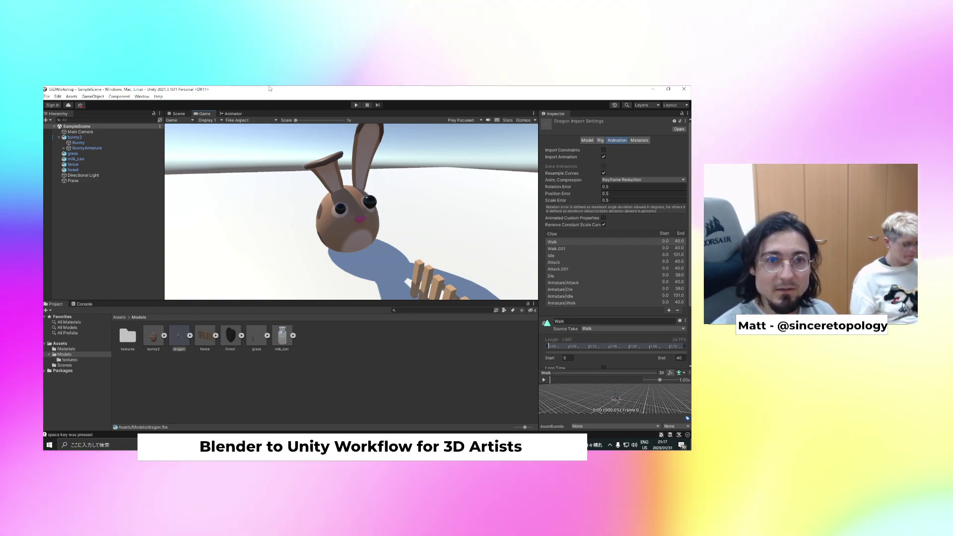
pyautogui.click(307, 358)
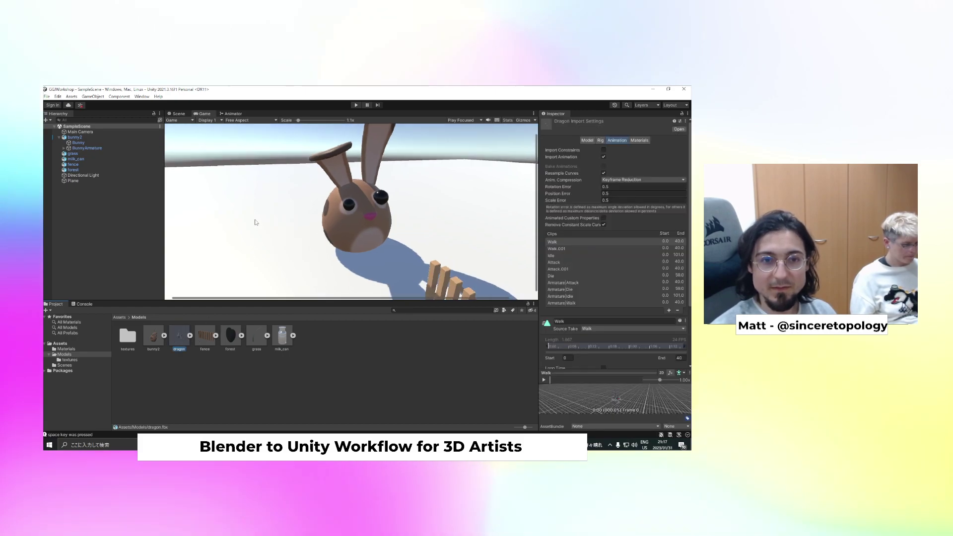
pyautogui.click(174, 114)
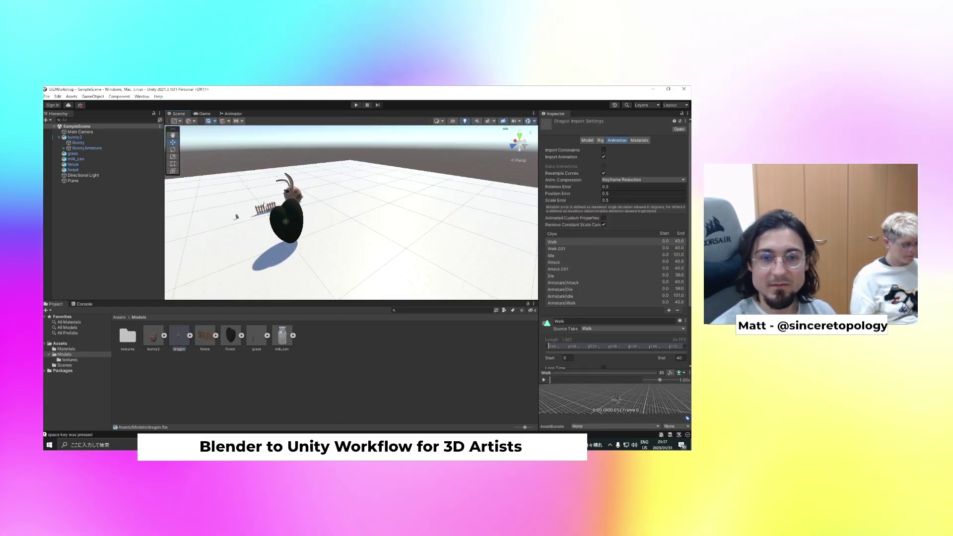
pyautogui.scroll(-3, 271, 225)
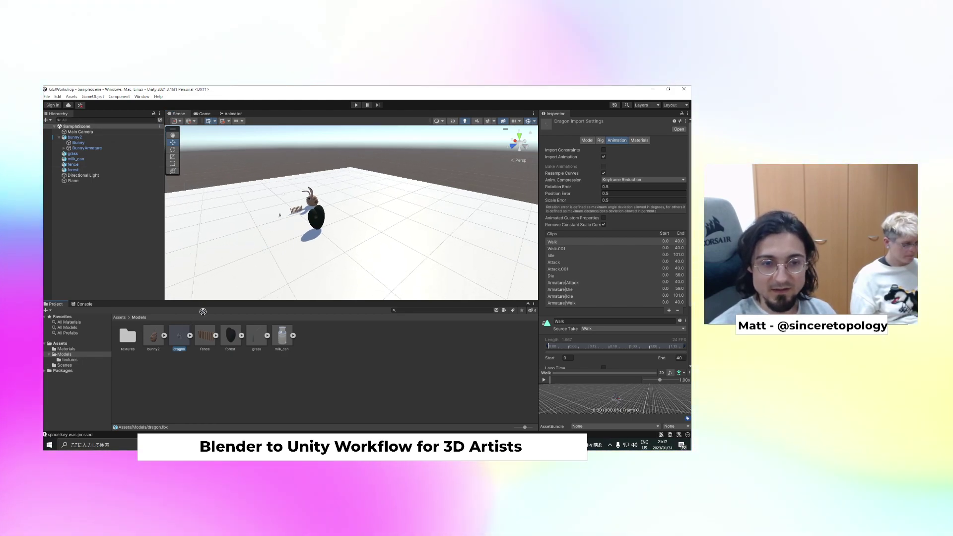
pyautogui.moveTo(358, 248); pyautogui.dragTo(358, 249)
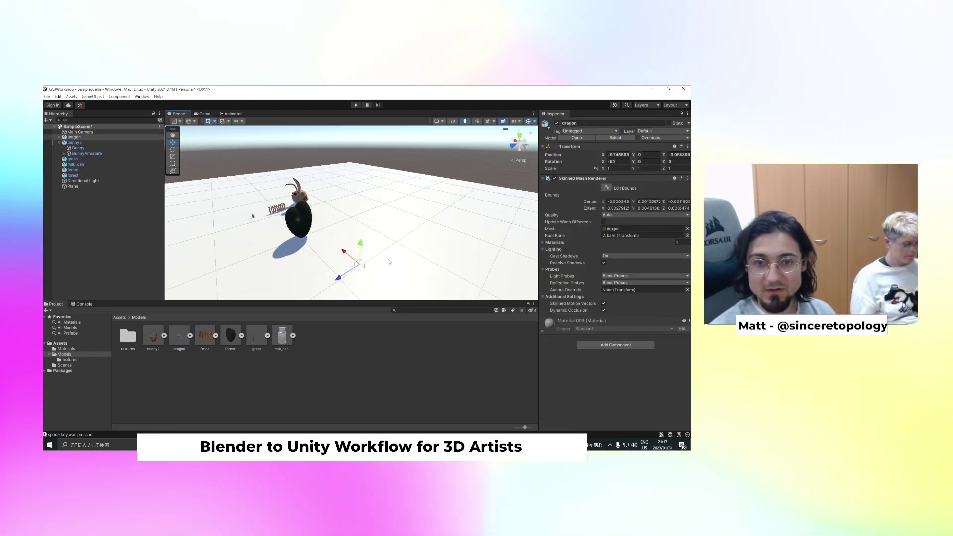
pyautogui.press('f')
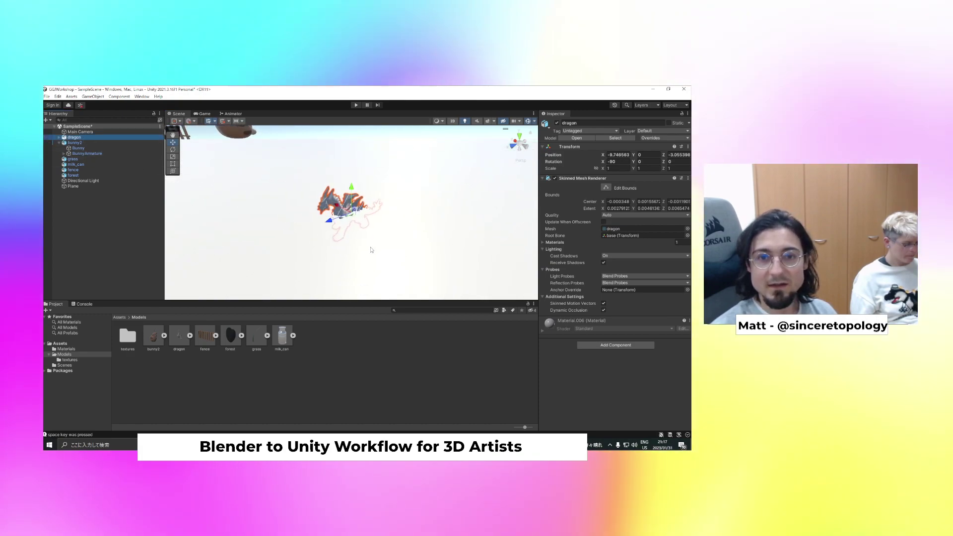
# Raise the dragon above the plane to a Y position of about 0.005 and inspect it up close
pyautogui.moveTo(351, 160); pyautogui.dragTo(351, 145)
pyautogui.scroll(3, 389, 211)
pyautogui.moveTo(389, 210); pyautogui.dragTo(348, 194, button='middle')
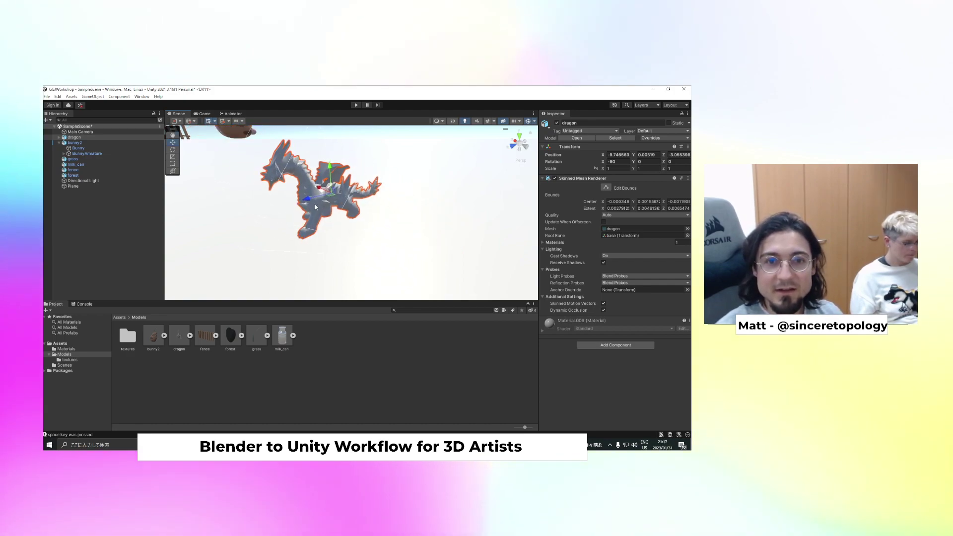
pyautogui.scroll(6, 316, 206)
pyautogui.scroll(-6, 315, 207)
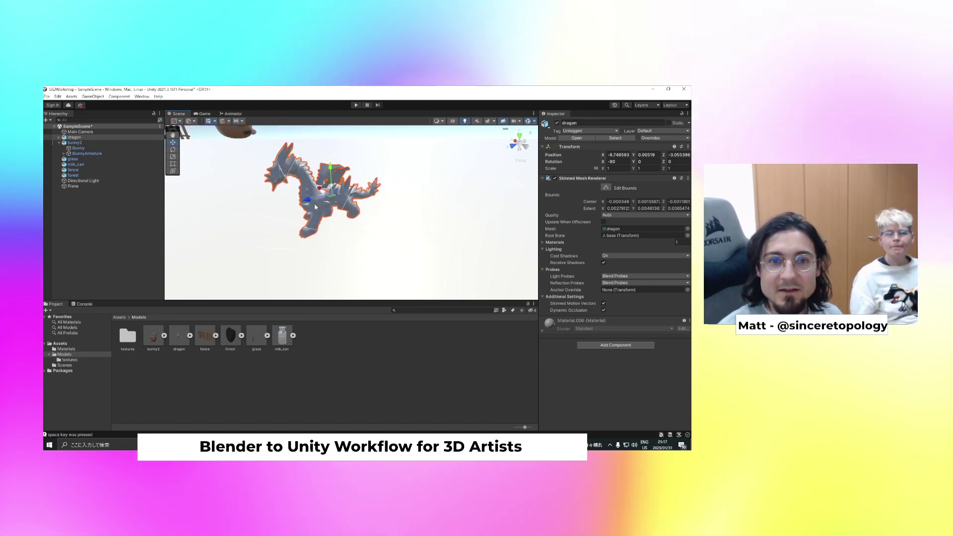
pyautogui.scroll(-2, 315, 206)
pyautogui.scroll(-1, 315, 210)
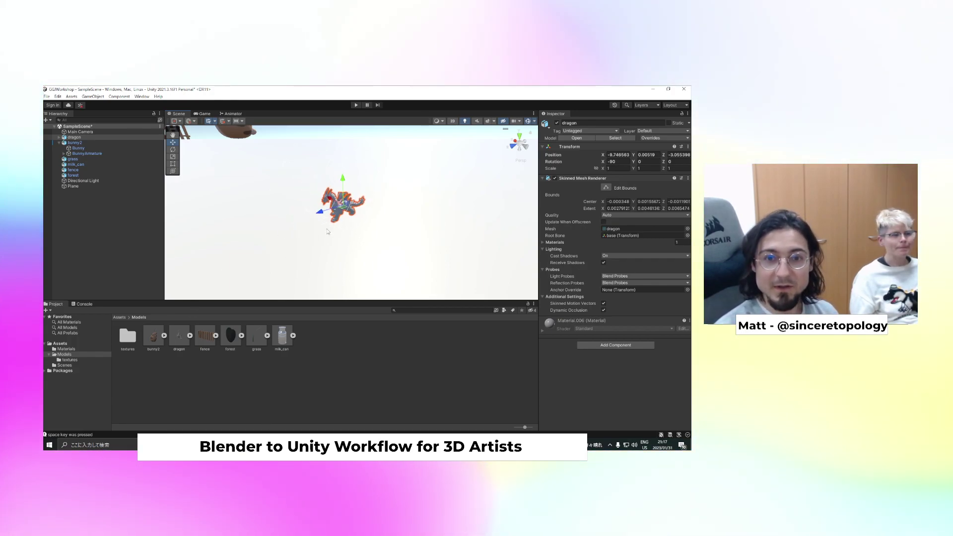
# Switch to Blender, disable Automatically Pack Resources and unpack the dragon file's resources
pyautogui.click(277, 443)
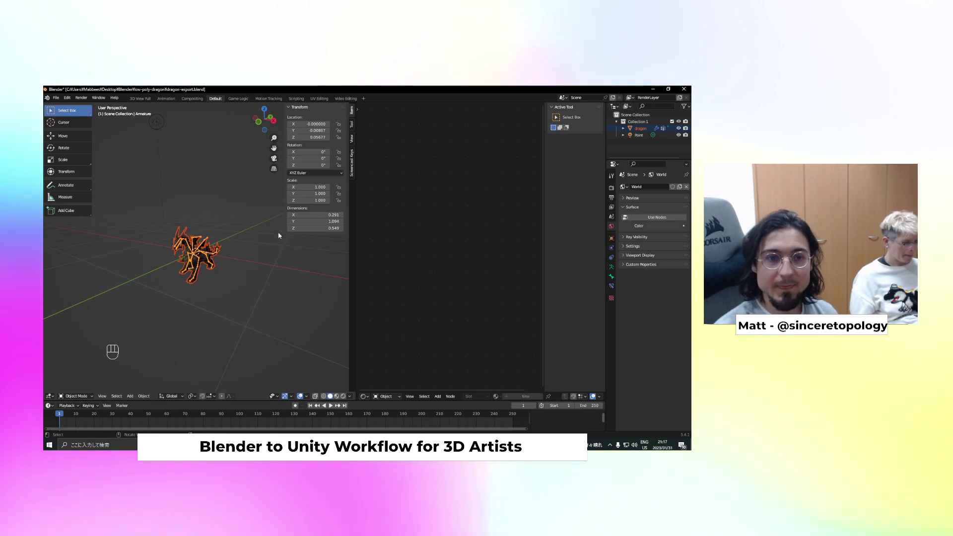
pyautogui.click(58, 99)
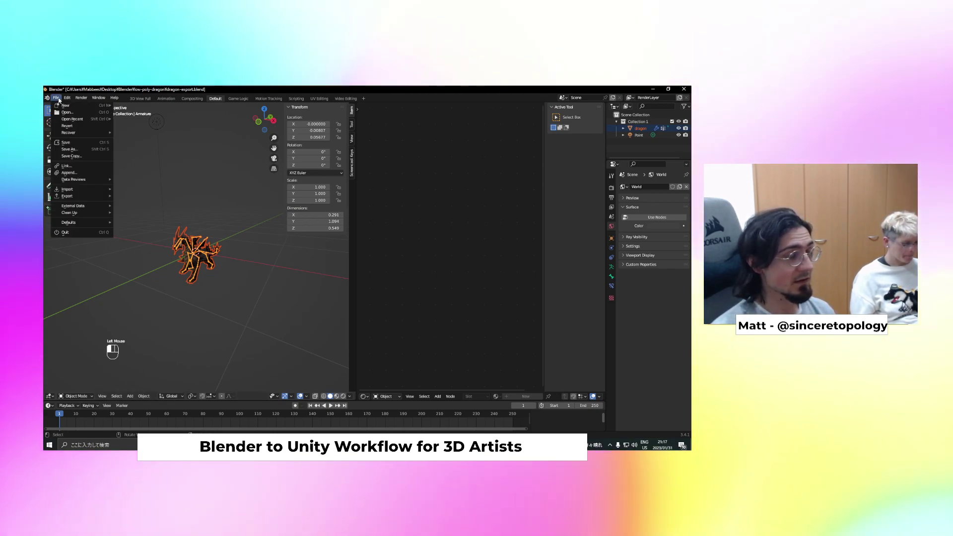
pyautogui.moveTo(71, 213)
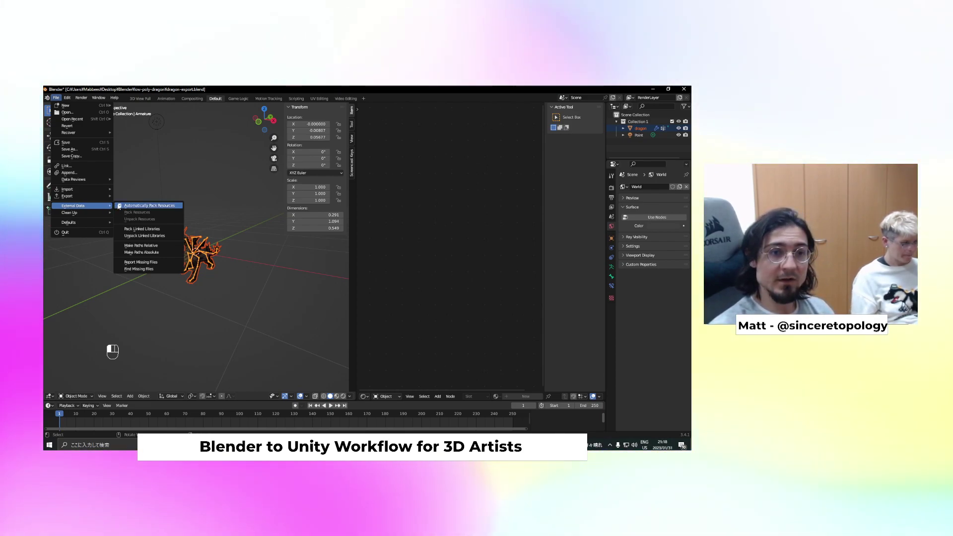
pyautogui.click(56, 97)
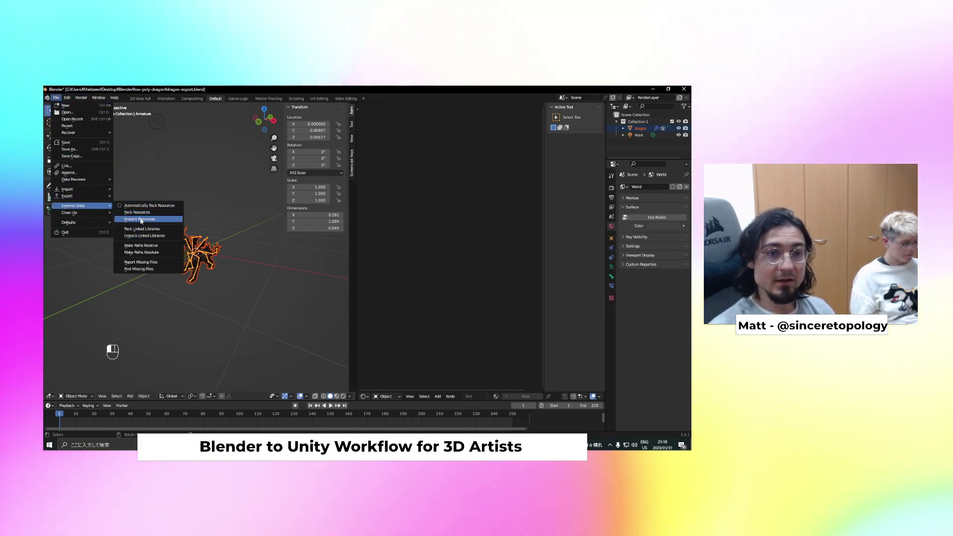
pyautogui.click(140, 220)
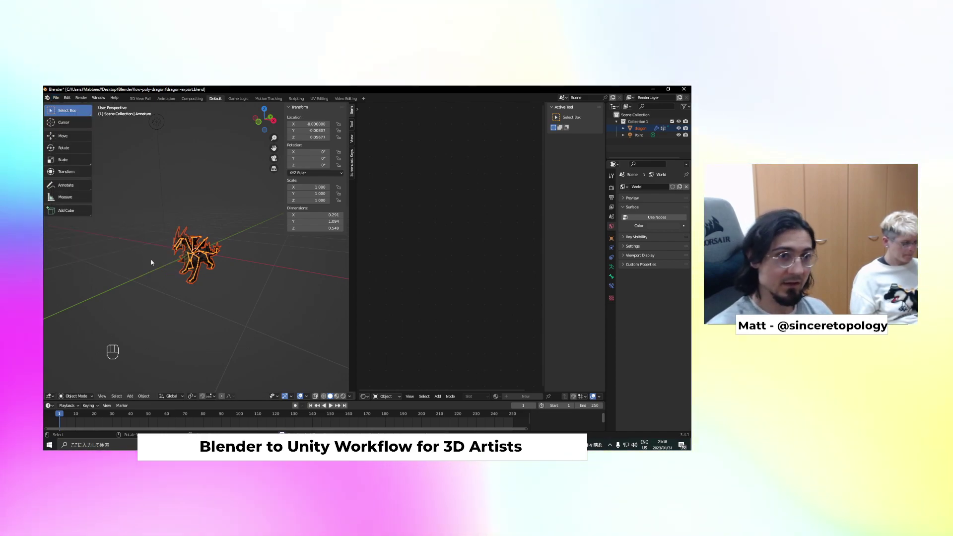
# Find the unpacked dragon texture in the textures subfolder of low-poly-dragon in File Explorer
pyautogui.click(231, 445)
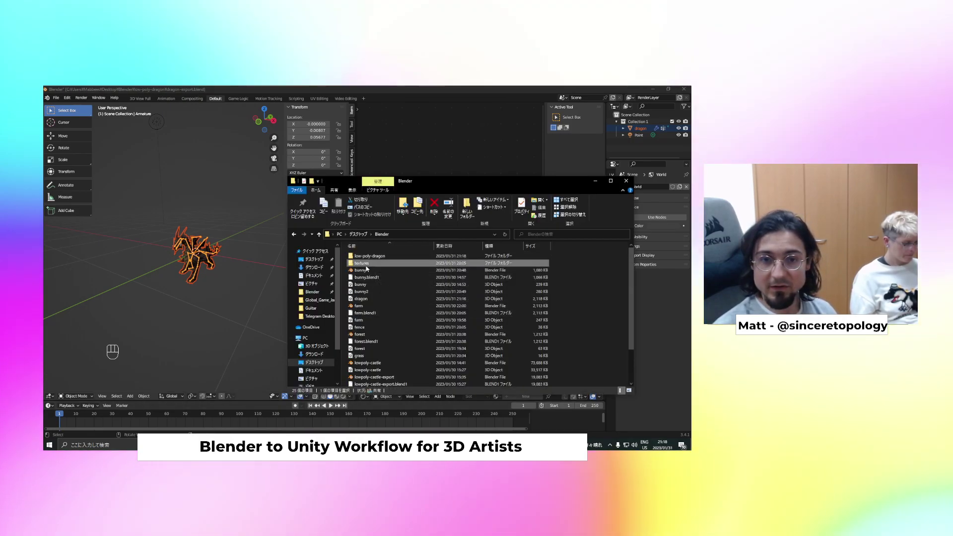
pyautogui.doubleClick(365, 265)
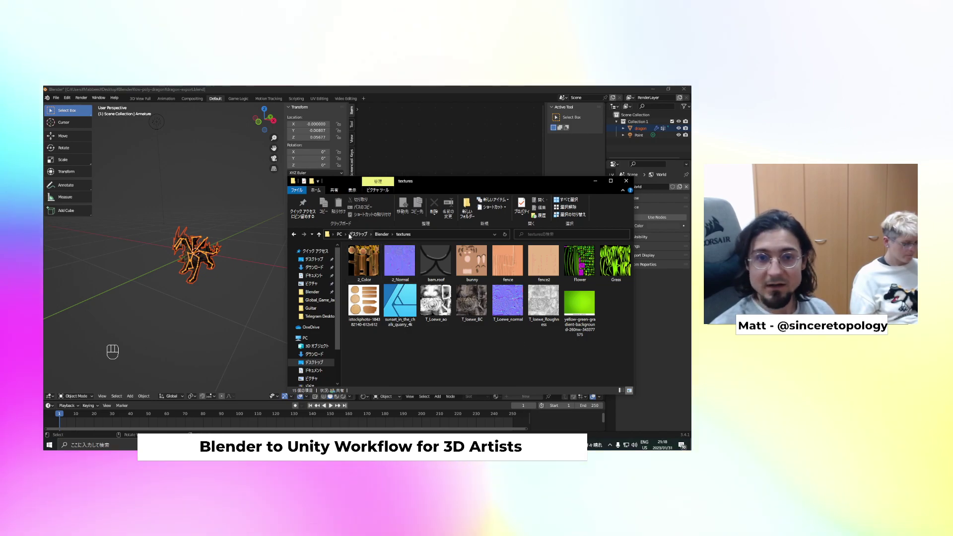
pyautogui.click(381, 235)
pyautogui.doubleClick(368, 257)
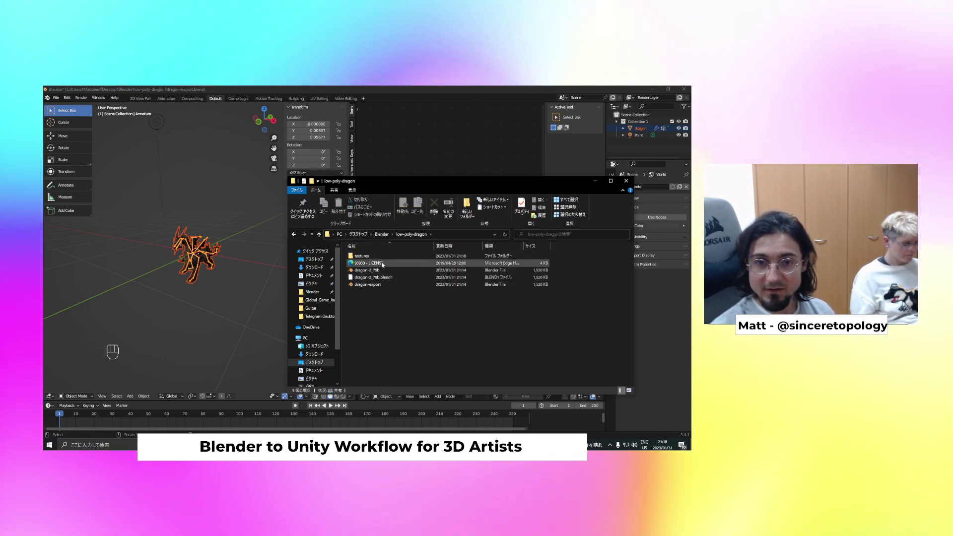
pyautogui.doubleClick(361, 256)
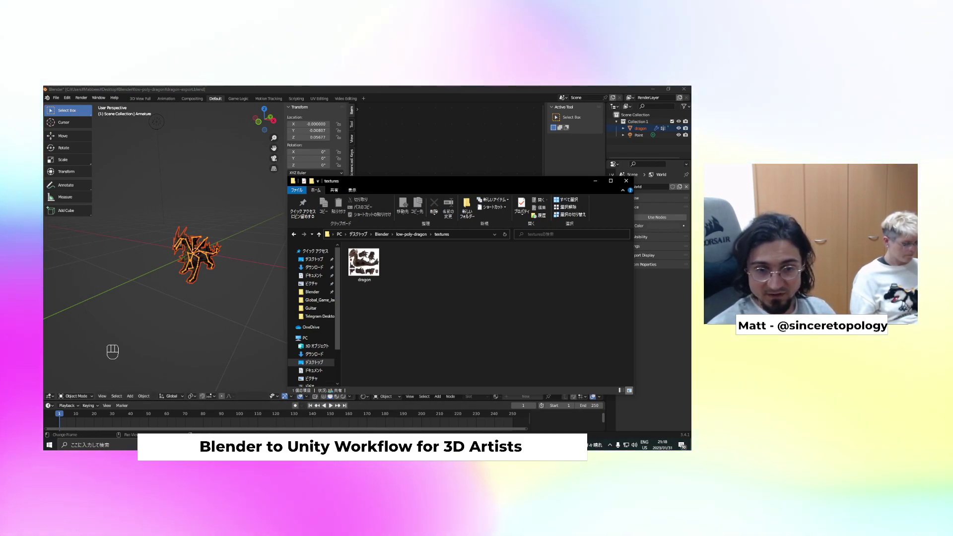
# Import the dragon texture into the Unity project's Models/textures folder and select the dragon in the scene
pyautogui.hotkey('alt', 'Tab')
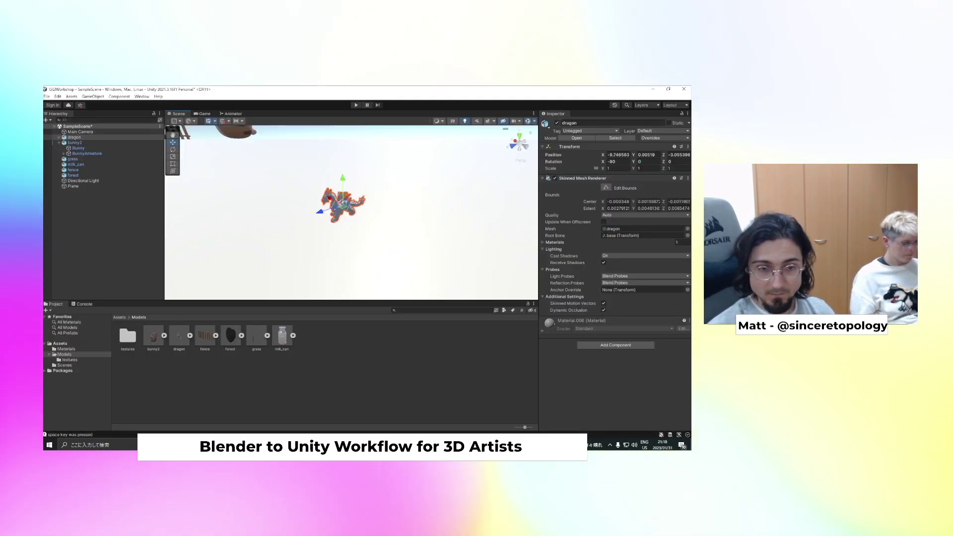
pyautogui.hotkey('alt', 'Tab')
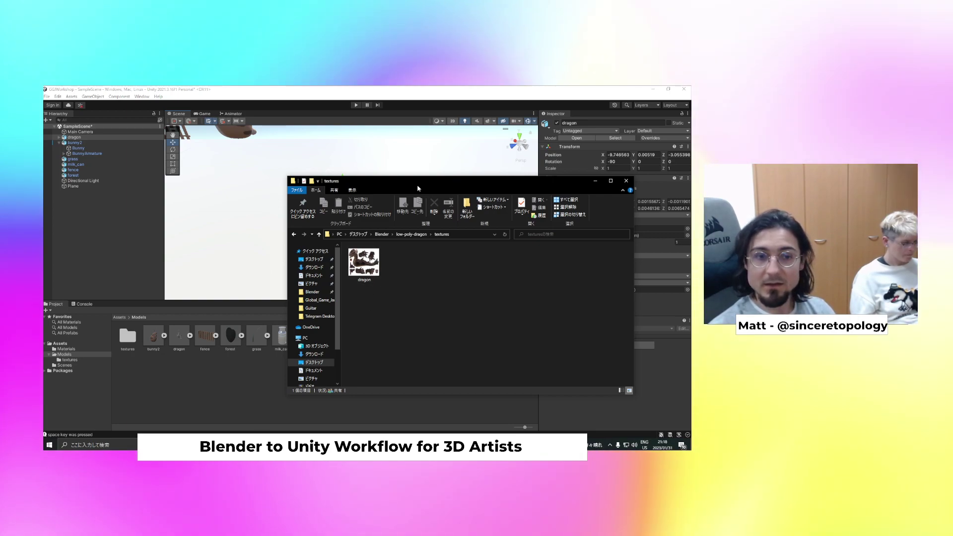
pyautogui.moveTo(417, 186); pyautogui.dragTo(460, 183)
pyautogui.moveTo(405, 263); pyautogui.dragTo(129, 335)
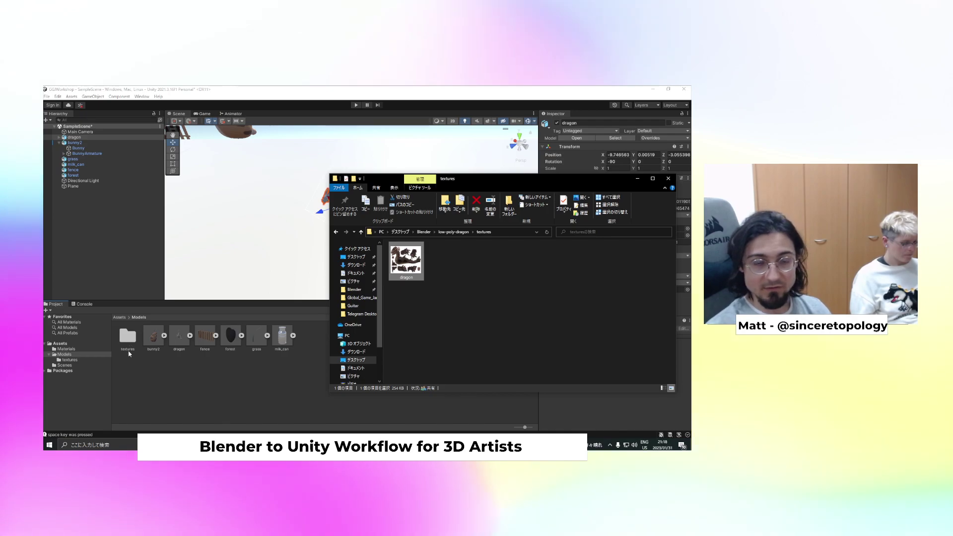
pyautogui.click(200, 389)
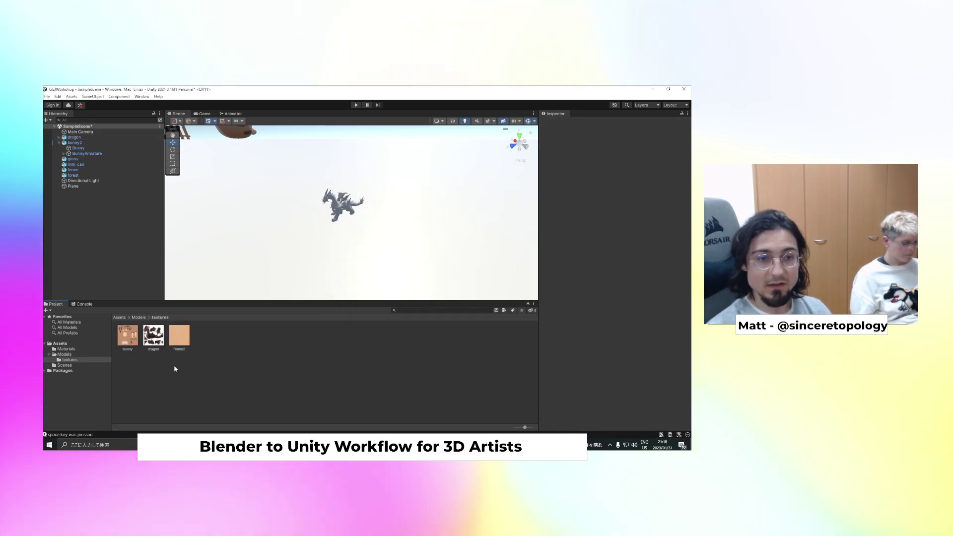
pyautogui.click(330, 228)
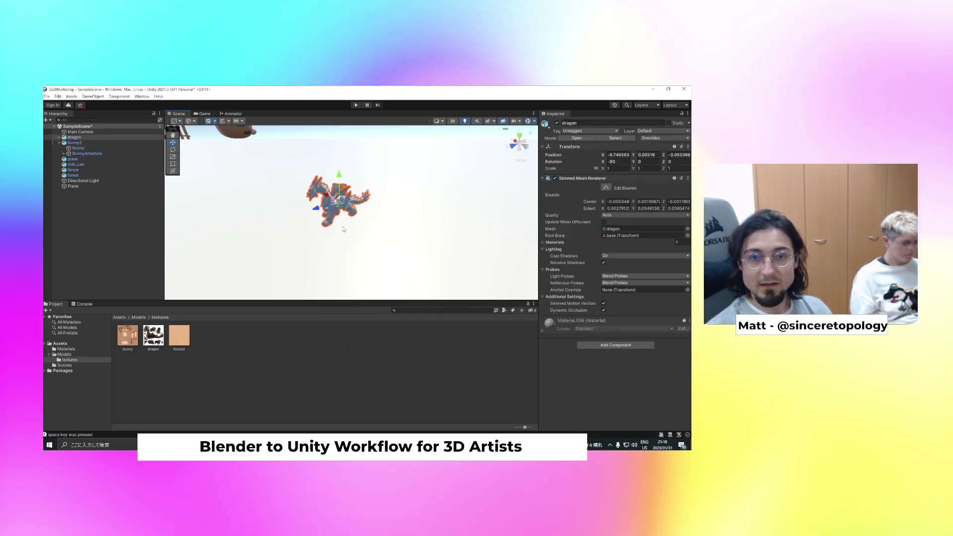
# Switch to Blender and export the selected dragon as FBX again, overwriting dragon.fbx in the Blender folder
pyautogui.scroll(3, 342, 227)
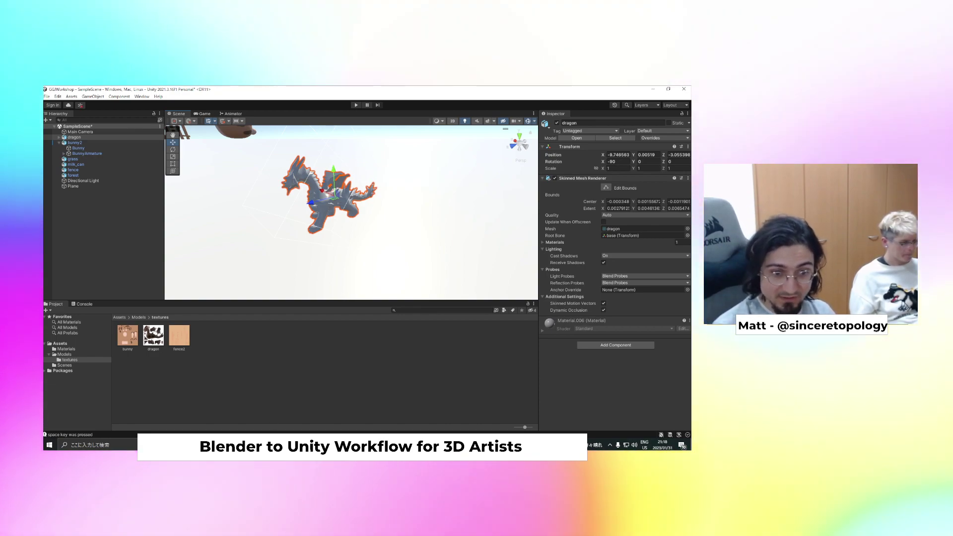
pyautogui.hotkey('alt', 'Tab')
pyautogui.hotkey('alt', 'Tab')
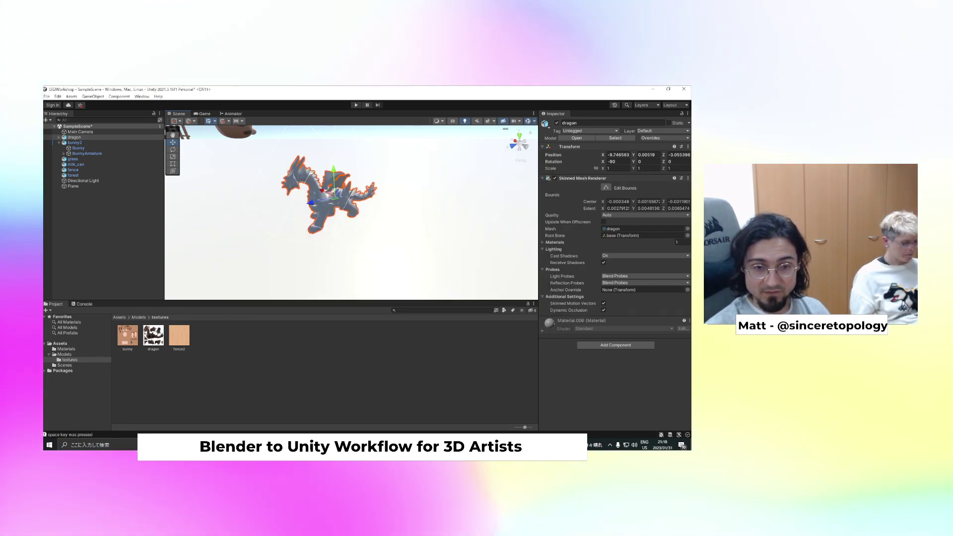
pyautogui.hotkey('alt', 'Tab')
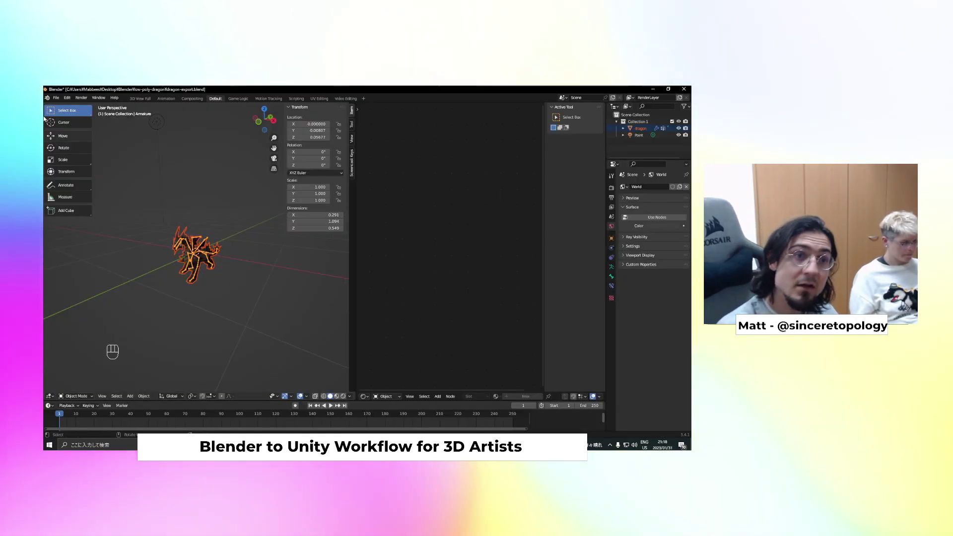
pyautogui.click(56, 98)
pyautogui.moveTo(70, 196)
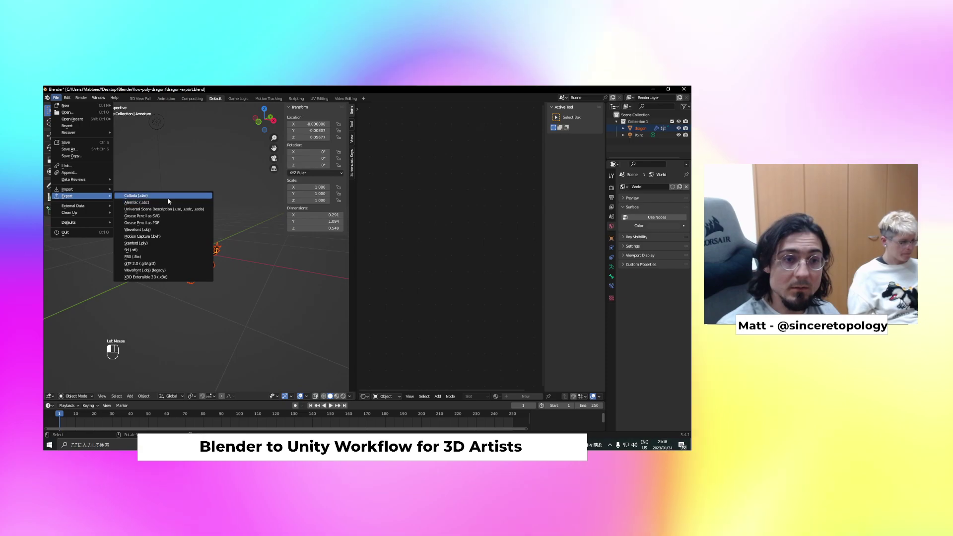
pyautogui.click(148, 257)
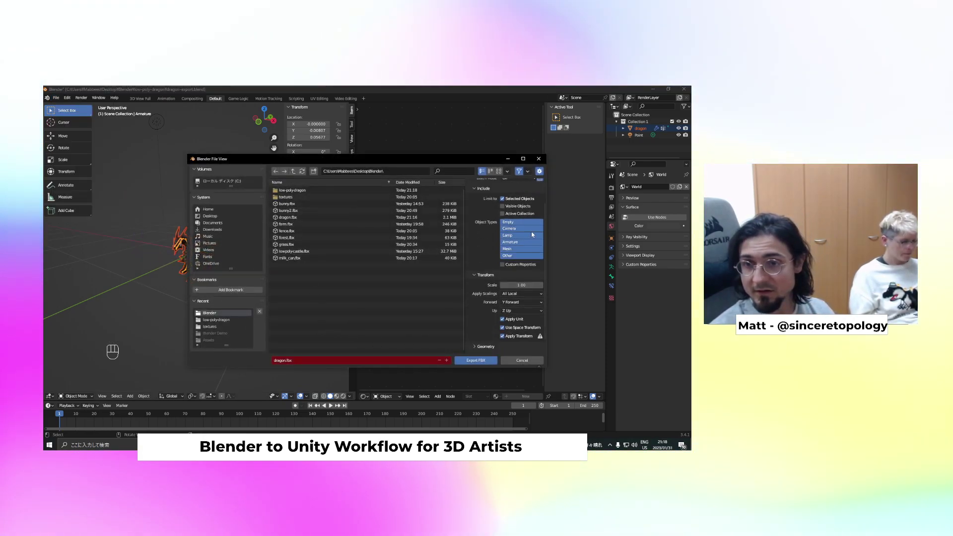
pyautogui.click(476, 361)
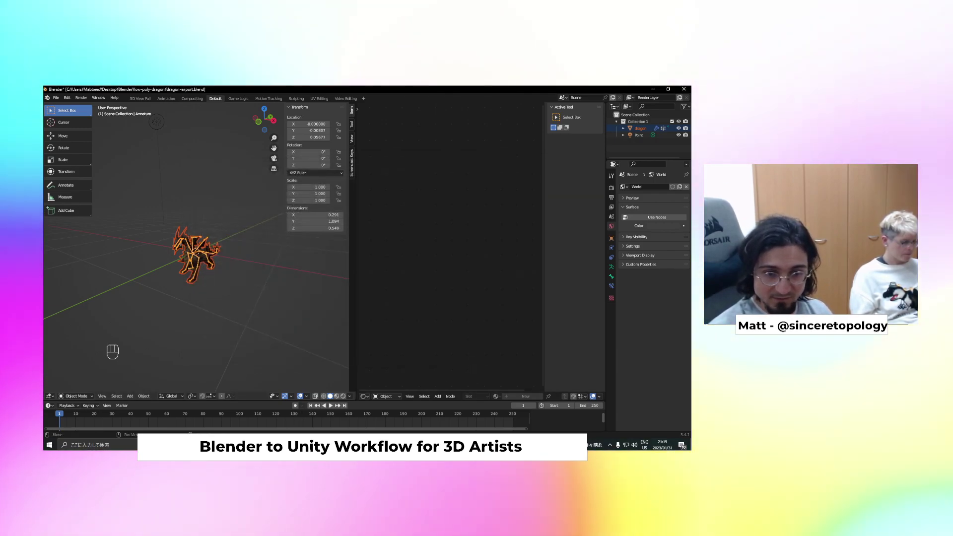
# Switch to Unity and import the newly exported dragon FBX from File Explorer into the project's Models folder
pyautogui.click(259, 445)
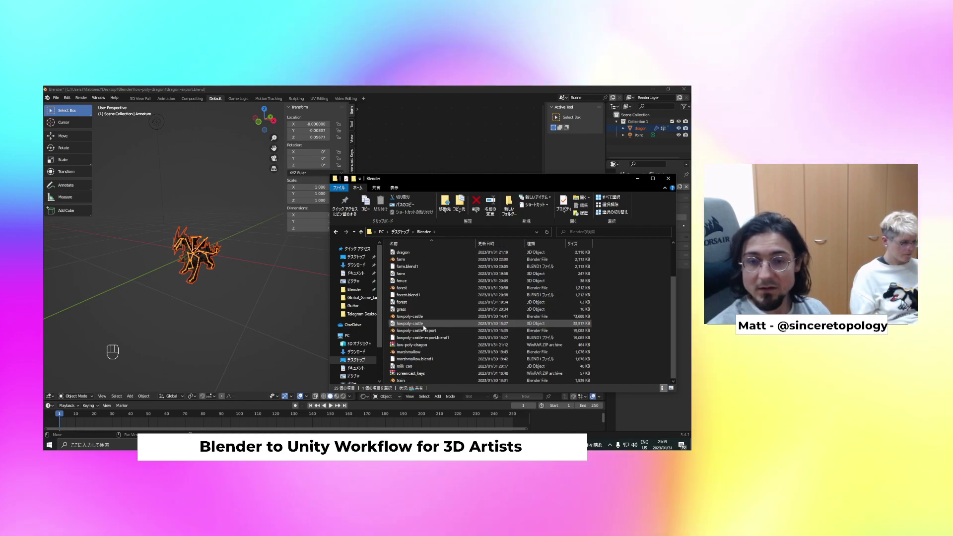
pyautogui.click(278, 445)
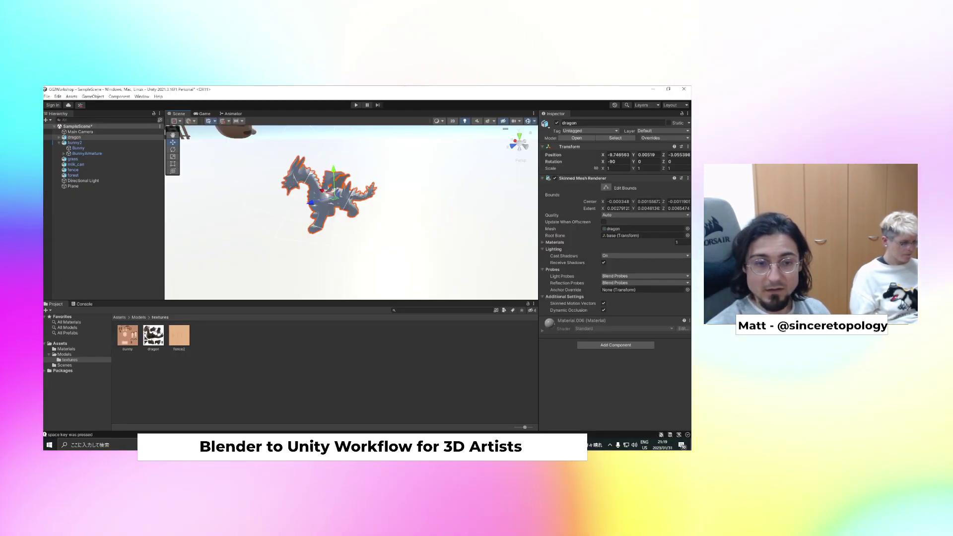
pyautogui.click(258, 445)
pyautogui.click(193, 360)
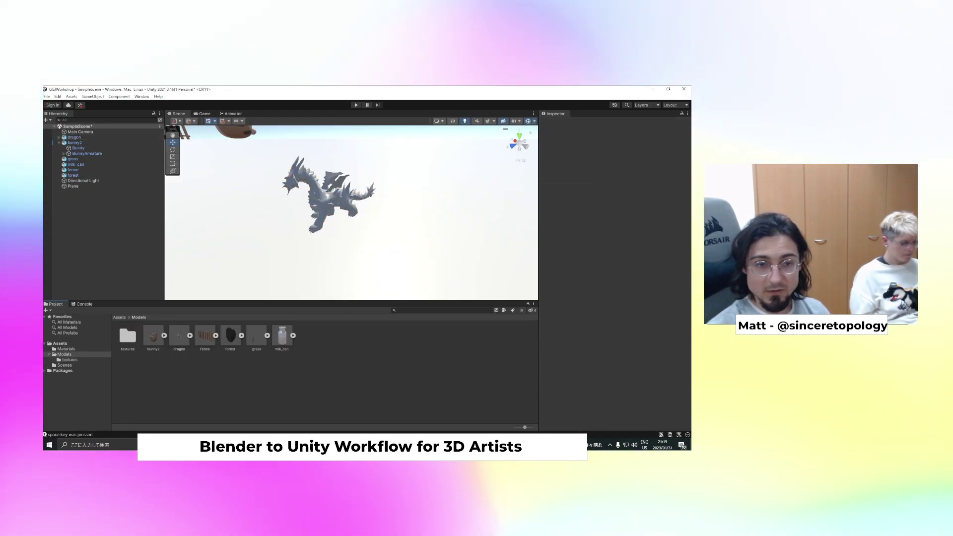
pyautogui.click(258, 445)
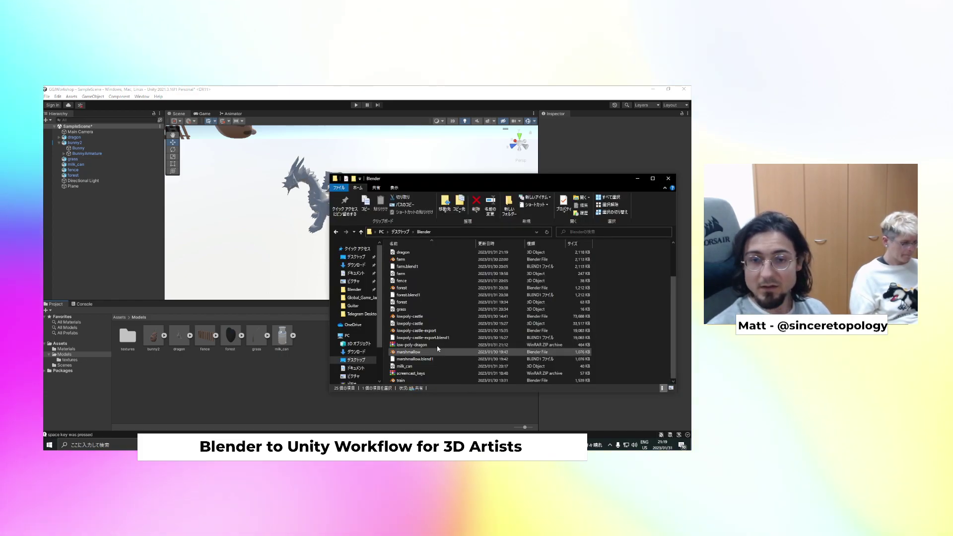
pyautogui.moveTo(404, 253); pyautogui.dragTo(267, 368)
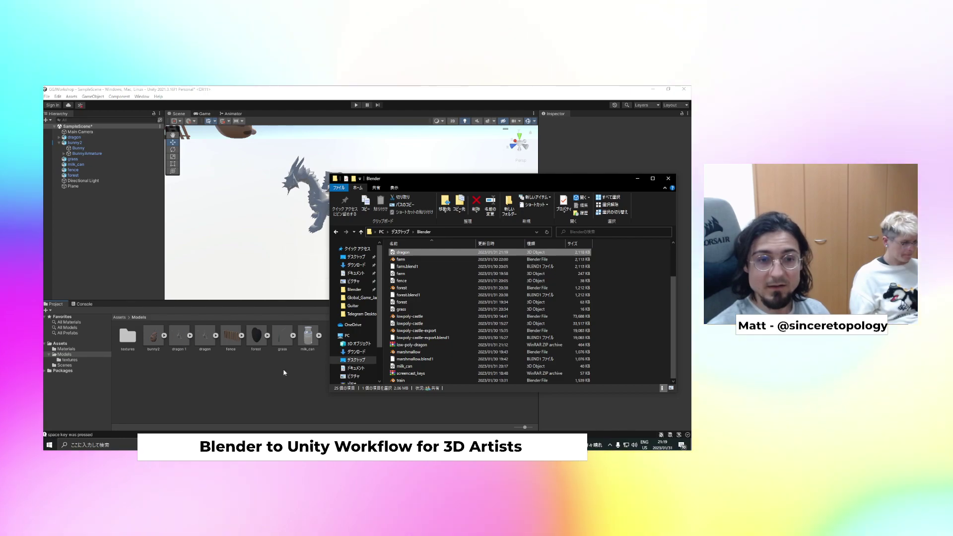
# Place the dragon 1 model in the scene beside the first dragon and raise it to a Y position of about 0.0039
pyautogui.click(217, 336)
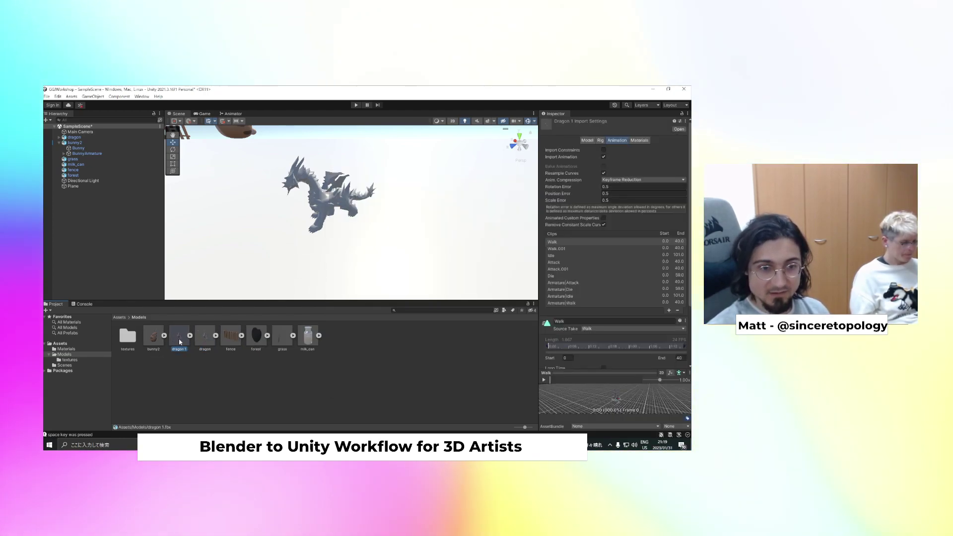
pyautogui.moveTo(179, 335); pyautogui.dragTo(414, 244)
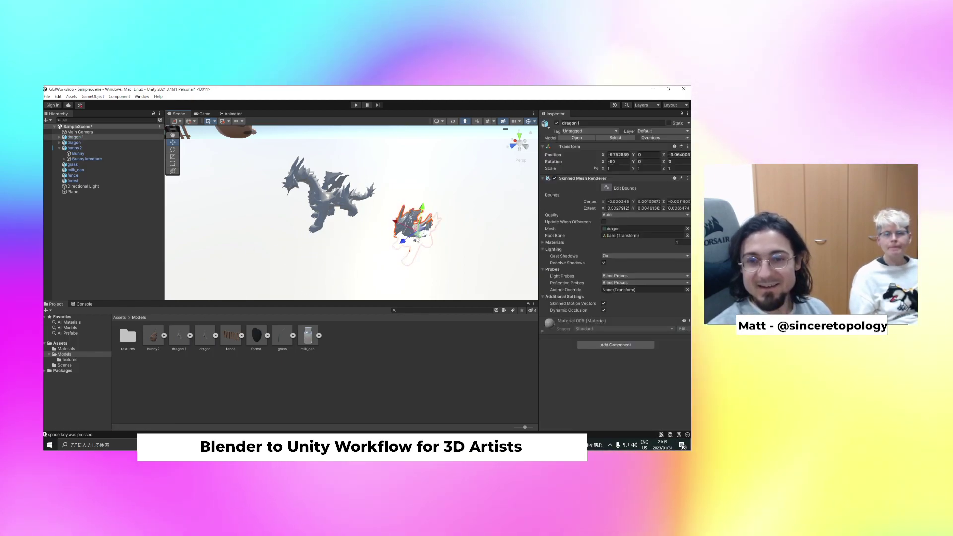
pyautogui.moveTo(422, 212); pyautogui.dragTo(429, 182)
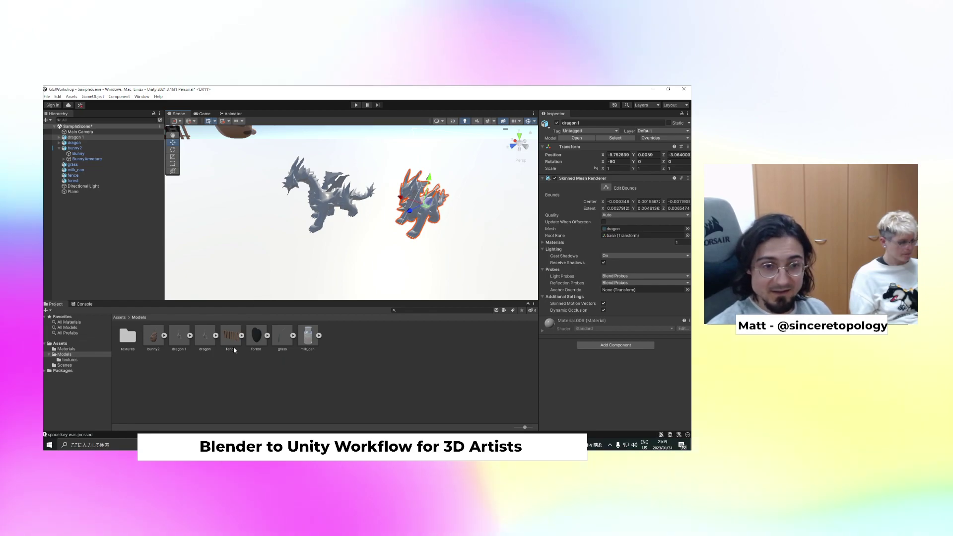
# Delete both the dragon 1 and dragon models from the project's Models folder
pyautogui.click(203, 367)
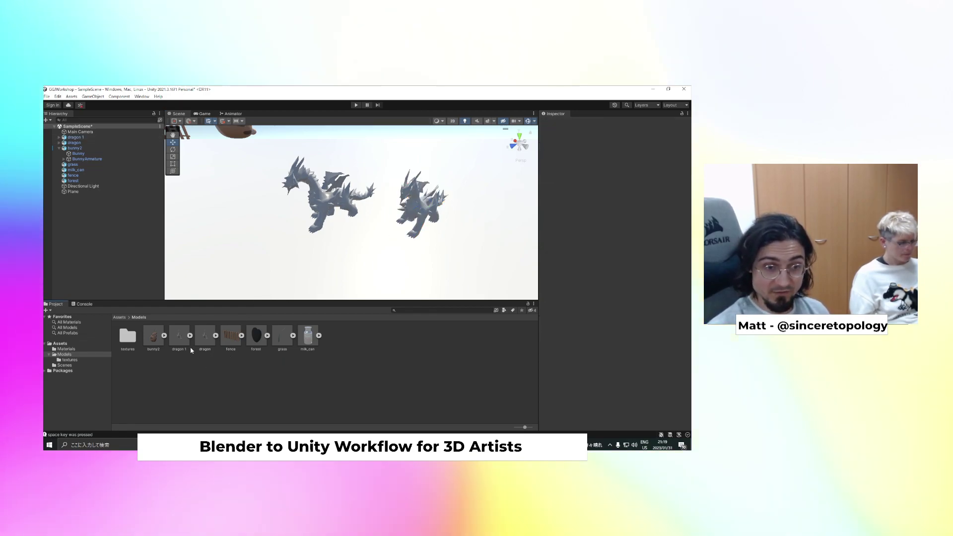
pyautogui.click(180, 339)
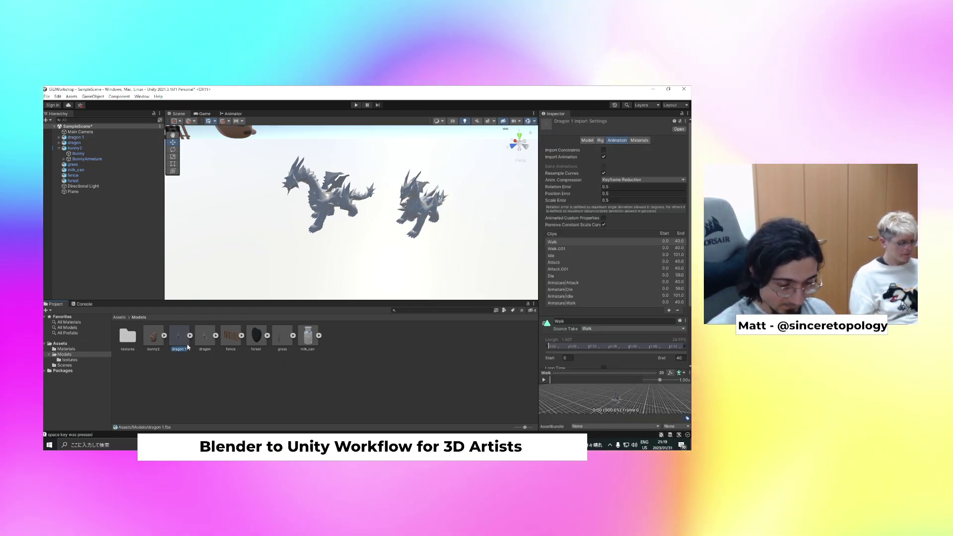
pyautogui.press('Delete')
pyautogui.press('Return')
pyautogui.click(181, 338)
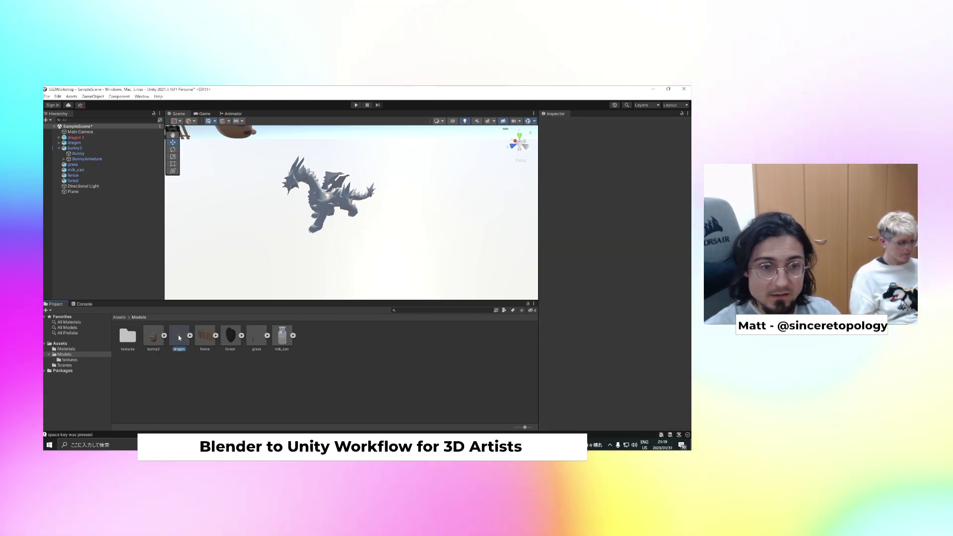
pyautogui.press('Delete')
pyautogui.click(386, 279)
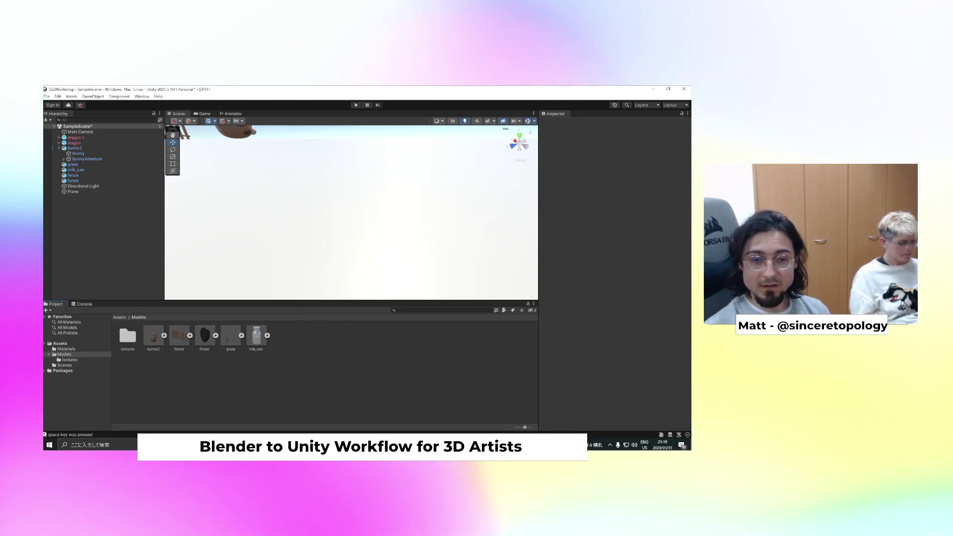
# Reopen the Blender folder in a new File Explorer window and return to the dragon file in Blender
pyautogui.click(653, 89)
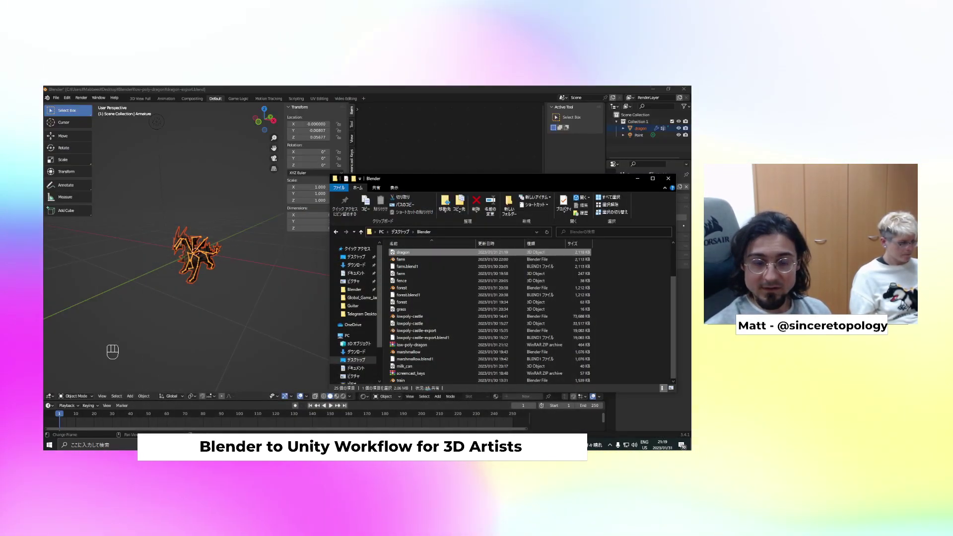
pyautogui.click(668, 181)
pyautogui.click(342, 445)
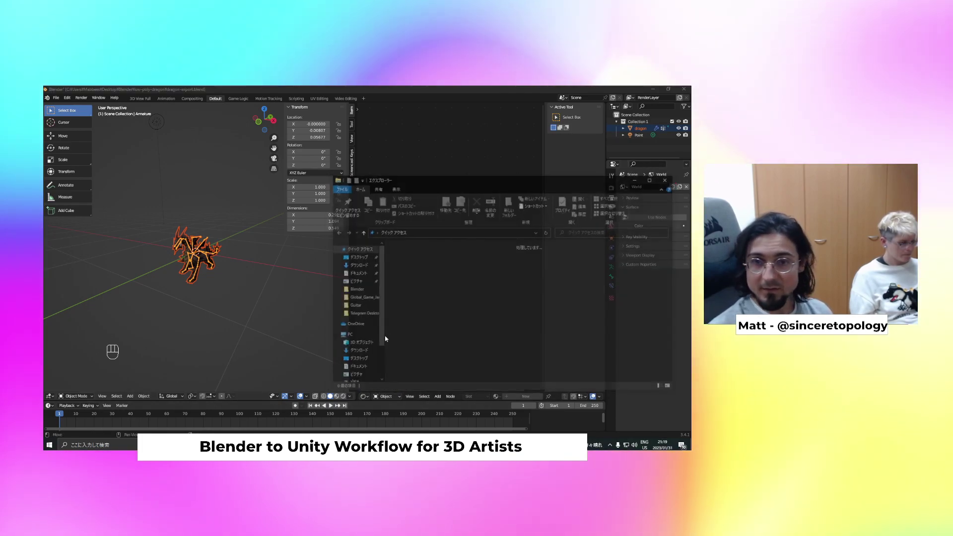
pyautogui.doubleClick(491, 280)
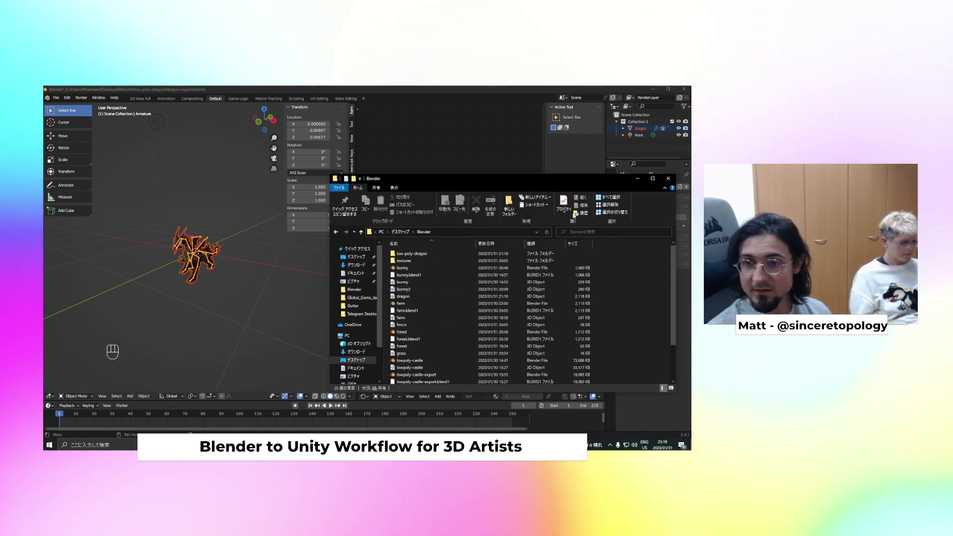
pyautogui.click(638, 179)
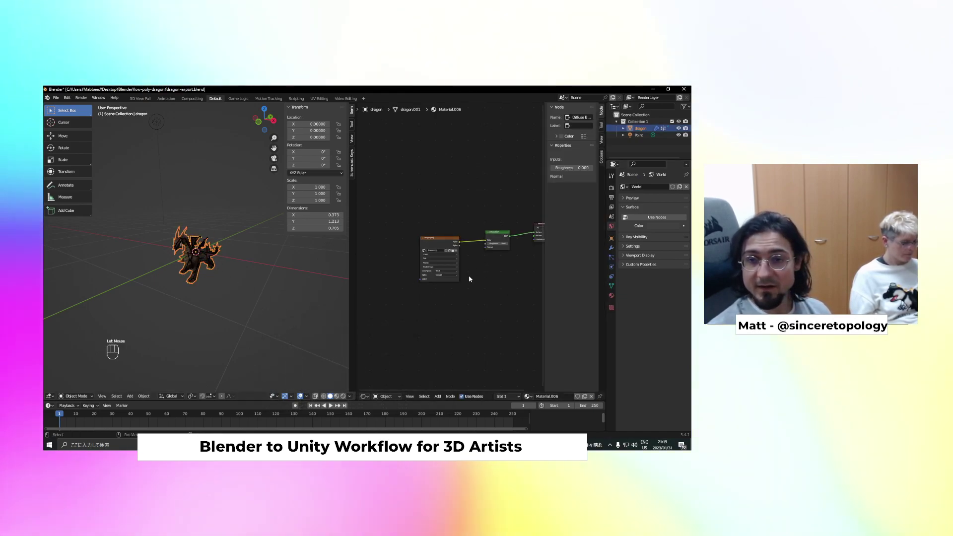
# Play and stop the dragon's animation, and examine the texture and Diffuse BSDF nodes of its material
pyautogui.scroll(1, 459, 258)
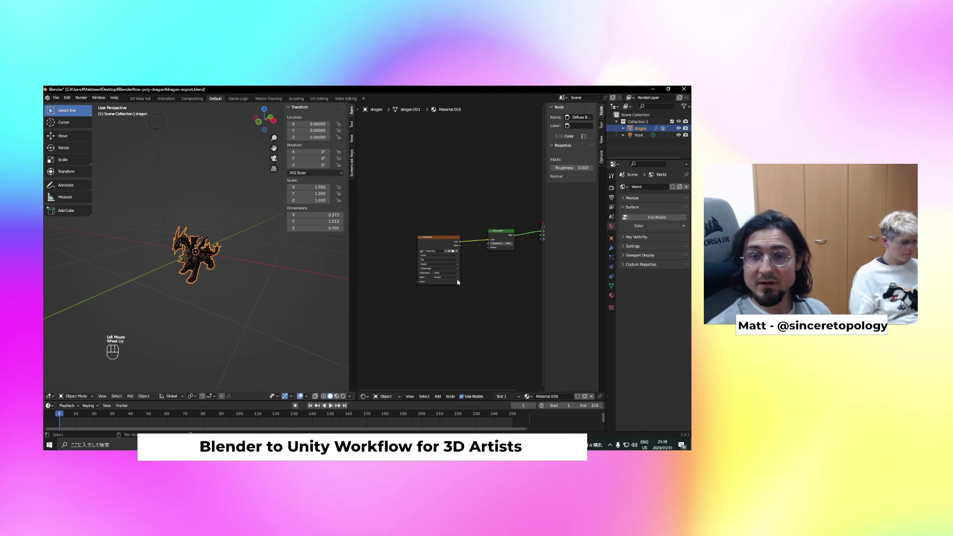
pyautogui.scroll(3, 496, 242)
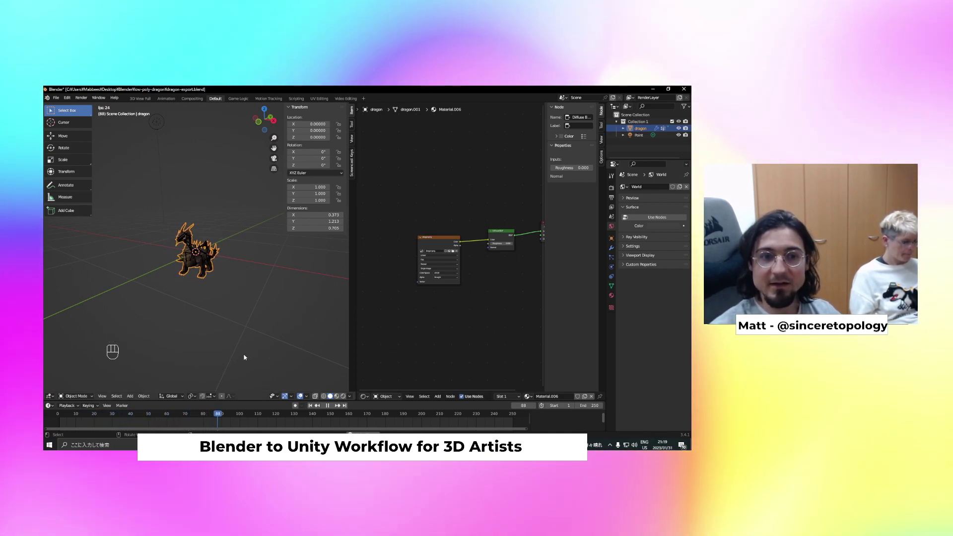
pyautogui.scroll(3, 243, 356)
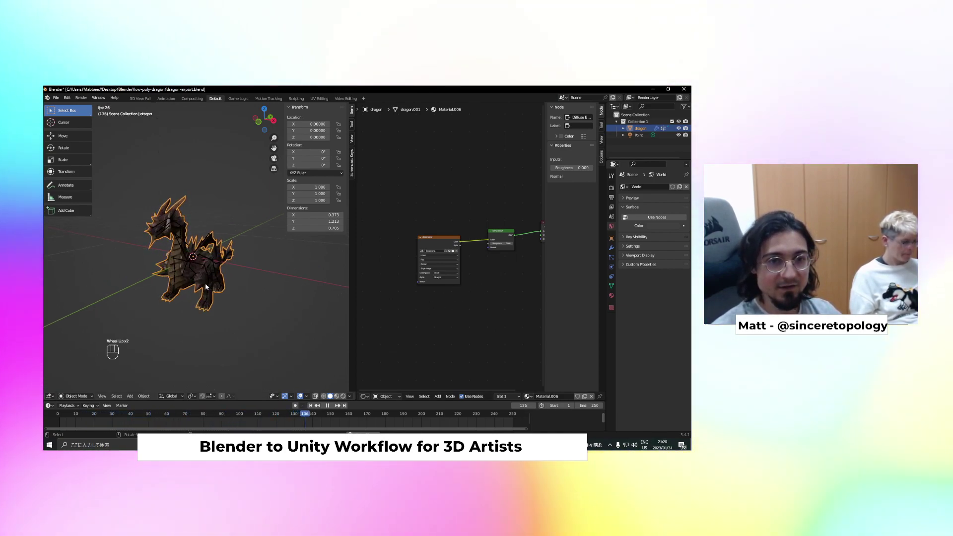
pyautogui.scroll(-1, 229, 299)
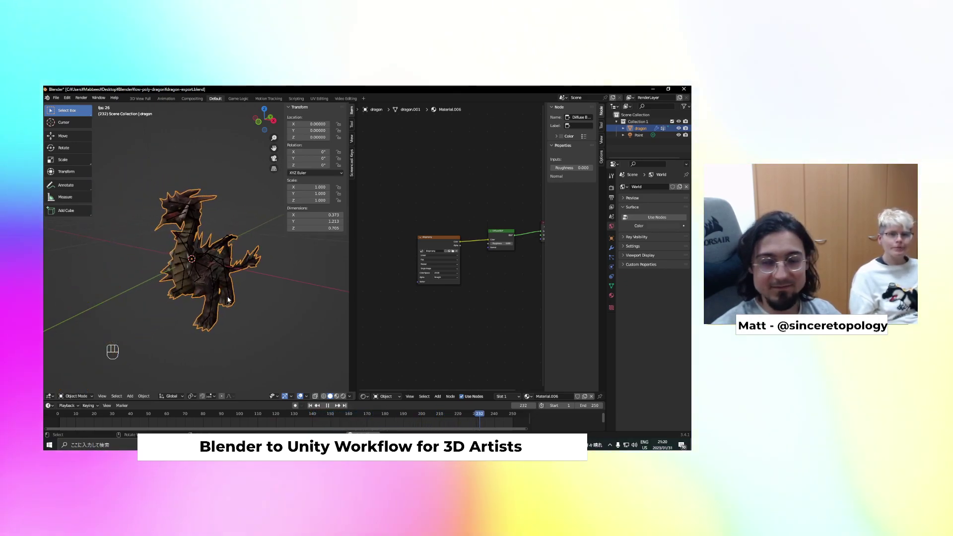
pyautogui.press('space')
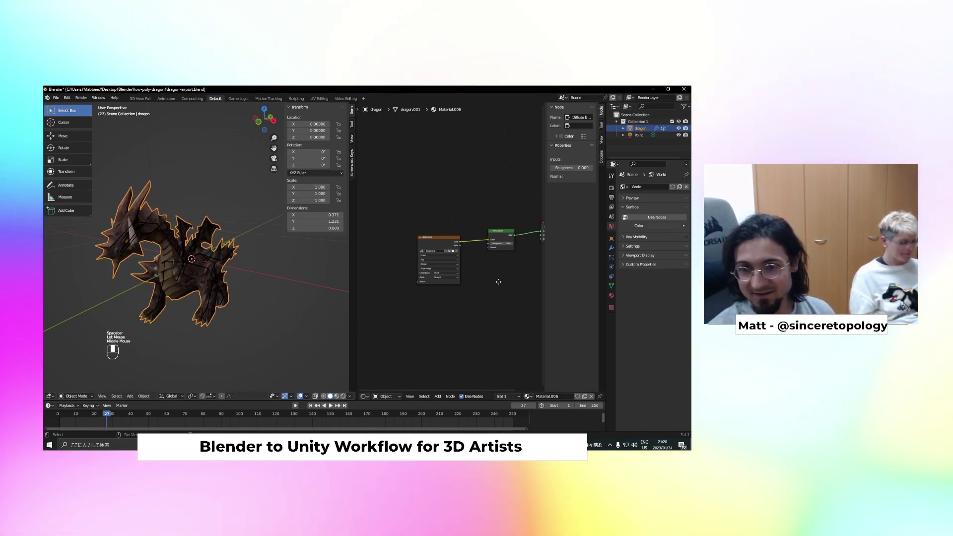
pyautogui.moveTo(477, 282); pyautogui.dragTo(415, 294, button='middle')
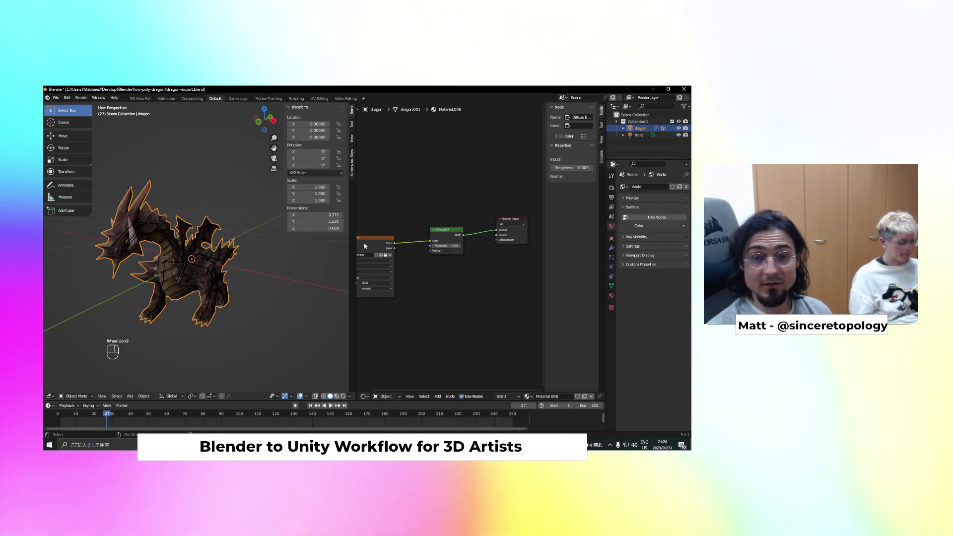
pyautogui.scroll(1, 443, 232)
pyautogui.scroll(-1, 443, 232)
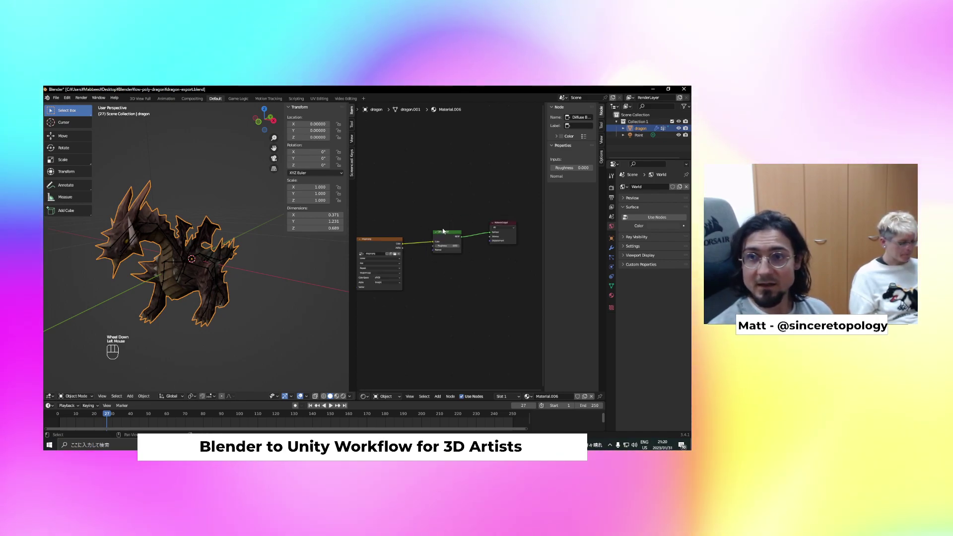
pyautogui.click(445, 265)
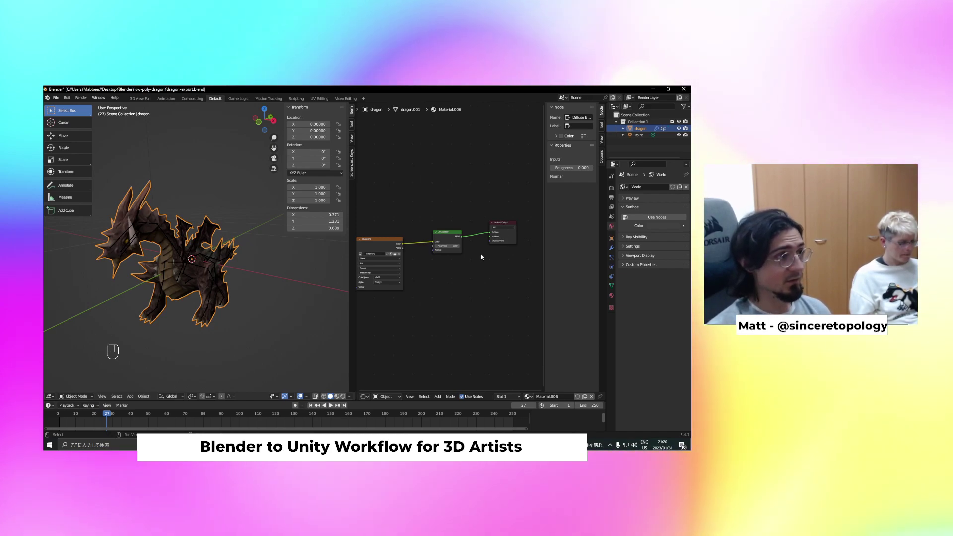
pyautogui.click(455, 239)
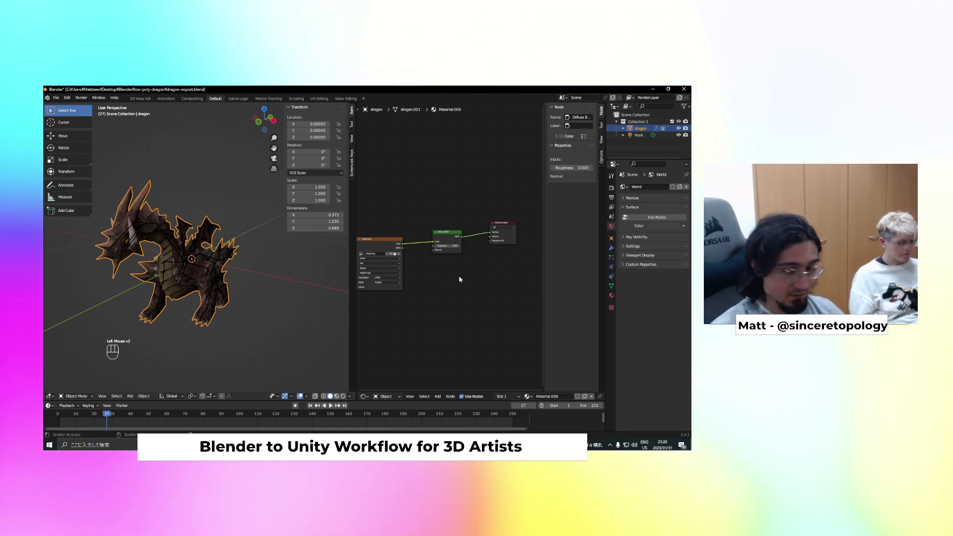
# Add a Principled BSDF shader node to the dragon's material and place it below the Diffuse BSDF node
pyautogui.hotkey('shift', 'a')
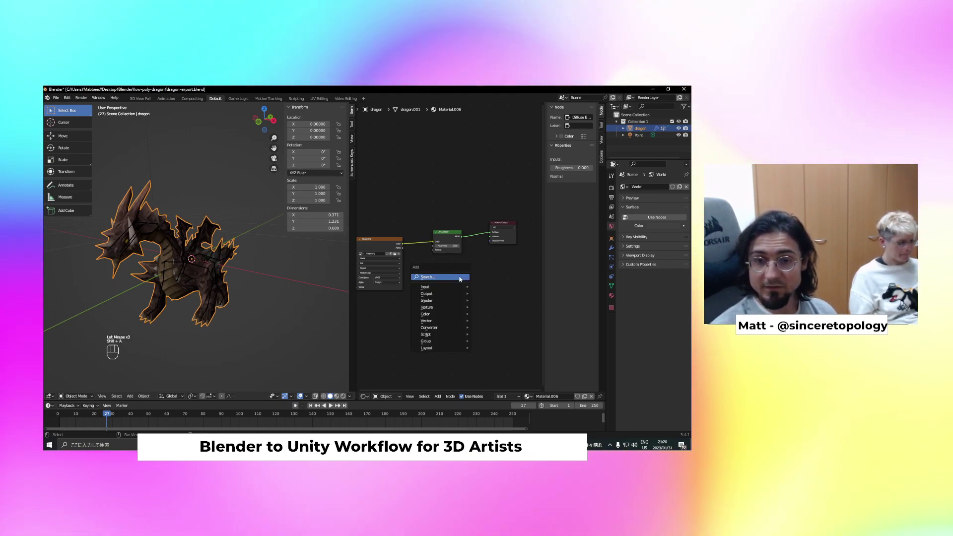
pyautogui.moveTo(448, 288)
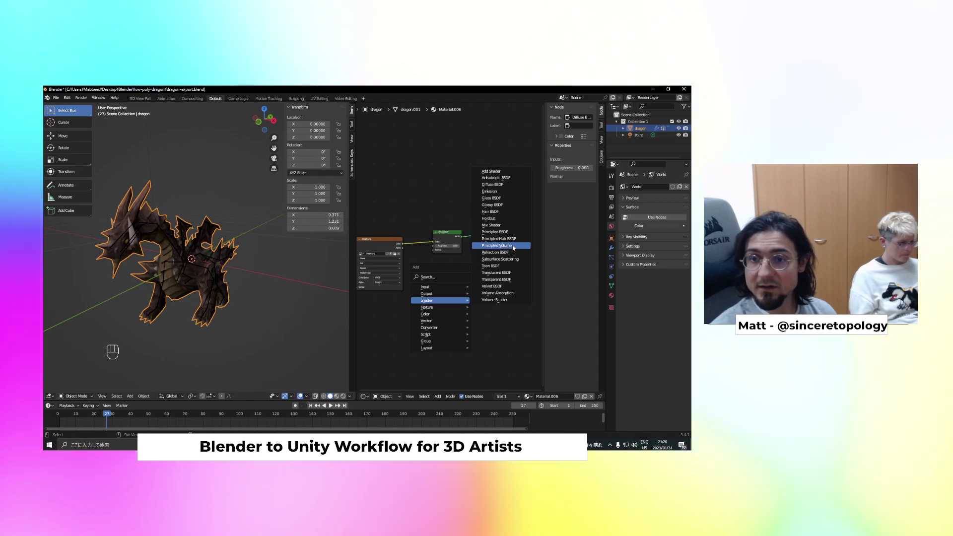
pyautogui.click(501, 231)
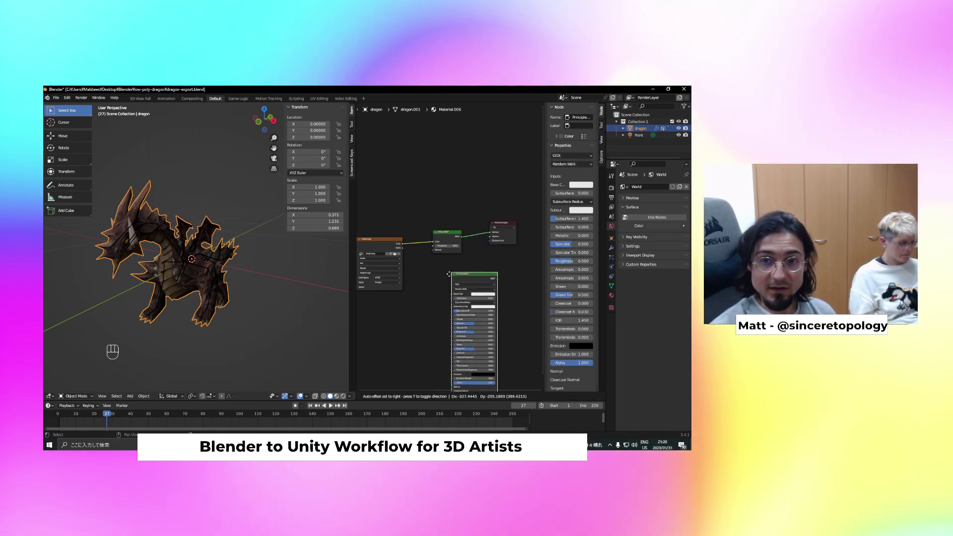
pyautogui.click(433, 264)
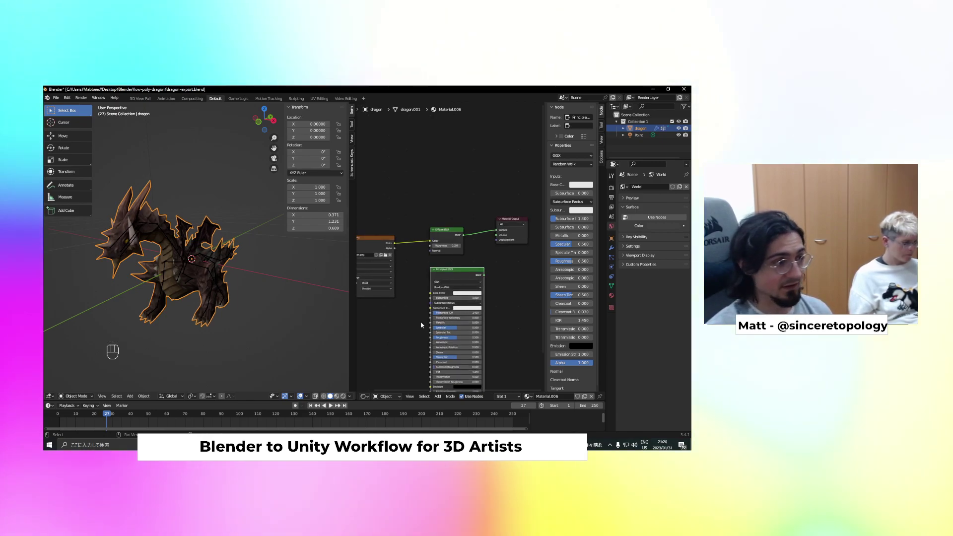
# Connect the texture's Color output to the Principled BSDF's Base Color, and its BSDF output to the Material Output's Surface
pyautogui.click(394, 245)
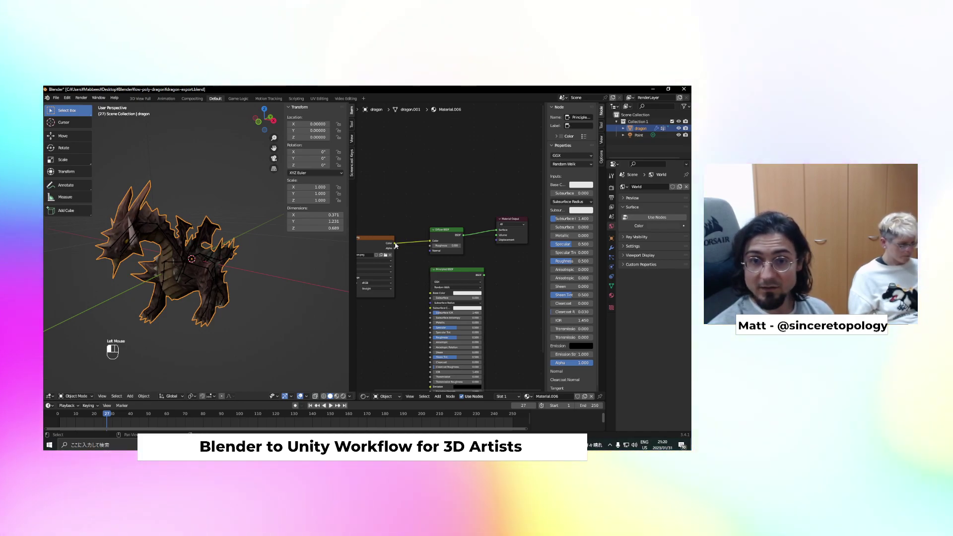
pyautogui.moveTo(394, 246); pyautogui.dragTo(407, 258)
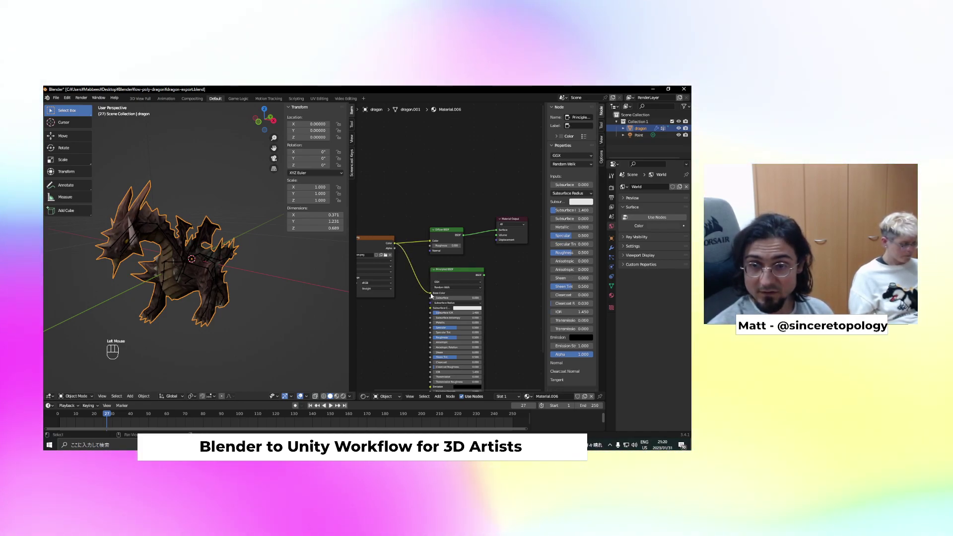
pyautogui.moveTo(483, 275); pyautogui.dragTo(496, 230)
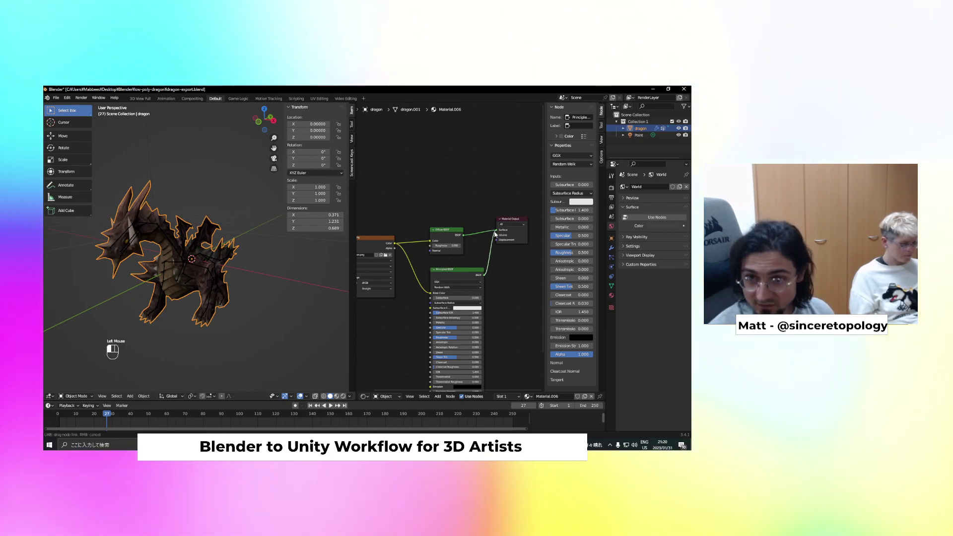
# Delete the Diffuse BSDF node and move the Principled BSDF into its place between the texture and Material Output nodes
pyautogui.click(449, 232)
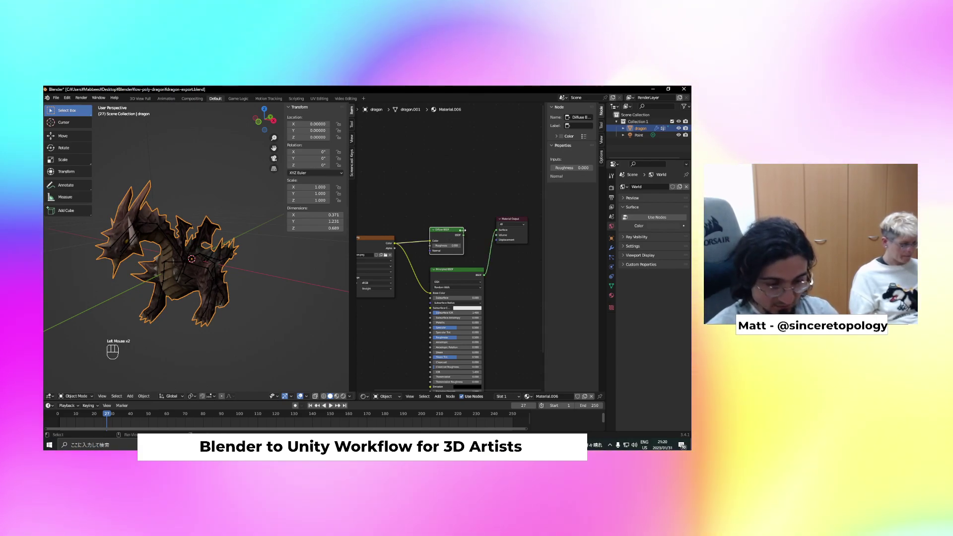
pyautogui.press('Delete')
pyautogui.moveTo(444, 270); pyautogui.dragTo(436, 203)
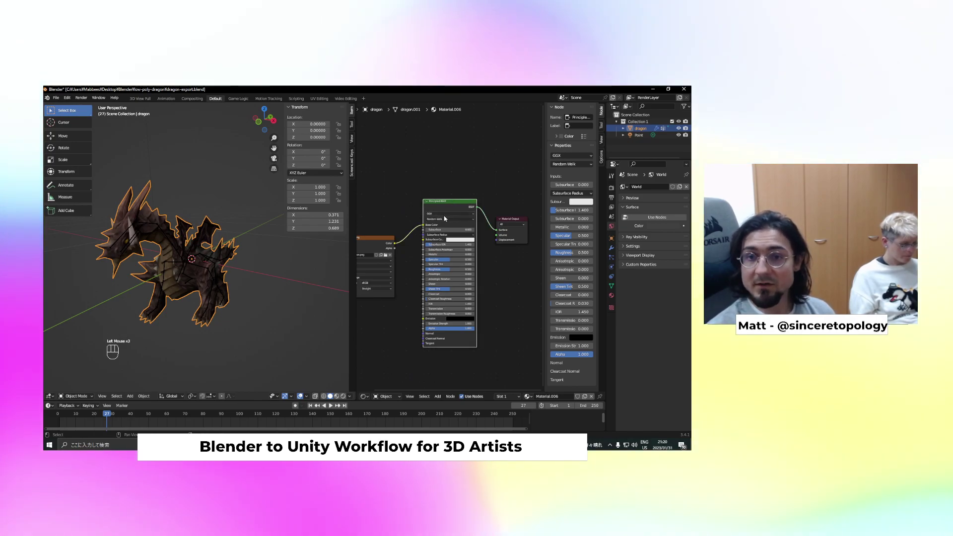
pyautogui.click(506, 224)
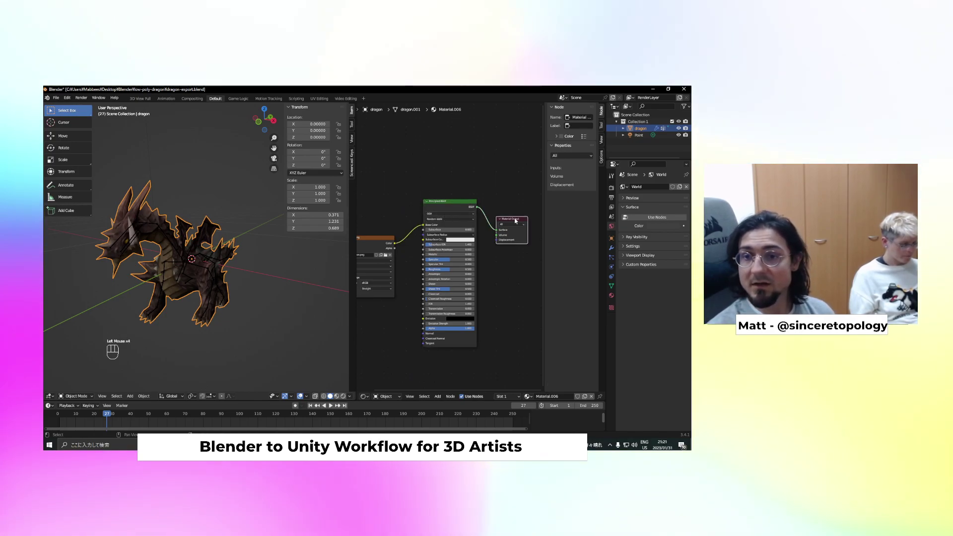
# Rename the dragon's material as dragon in the material properties
pyautogui.click(611, 296)
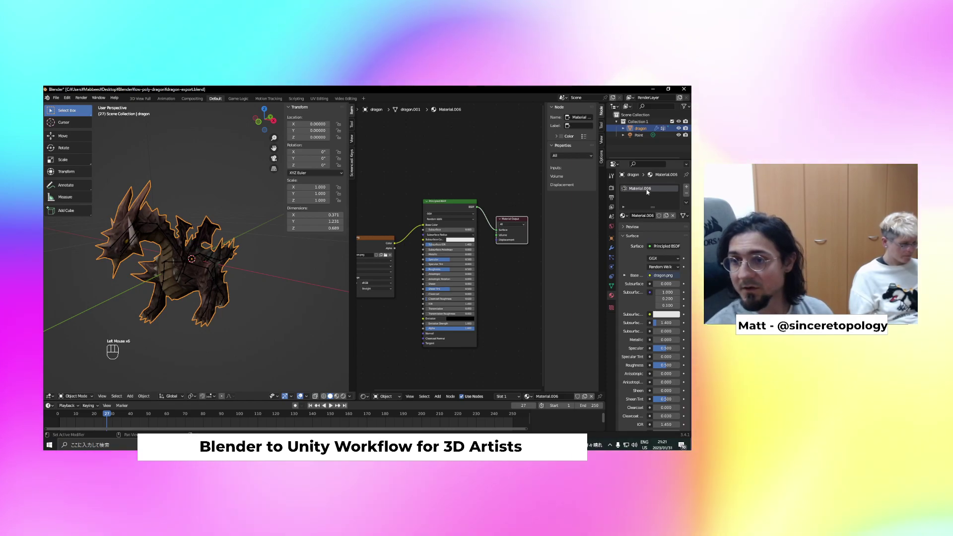
pyautogui.click(646, 216)
pyautogui.click(649, 216)
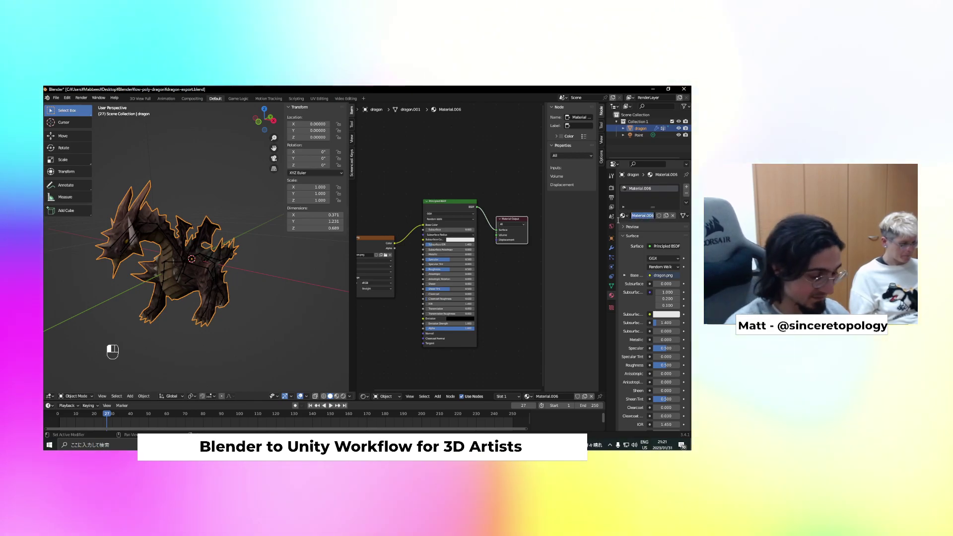
pyautogui.write('dragon')
pyautogui.press('Return')
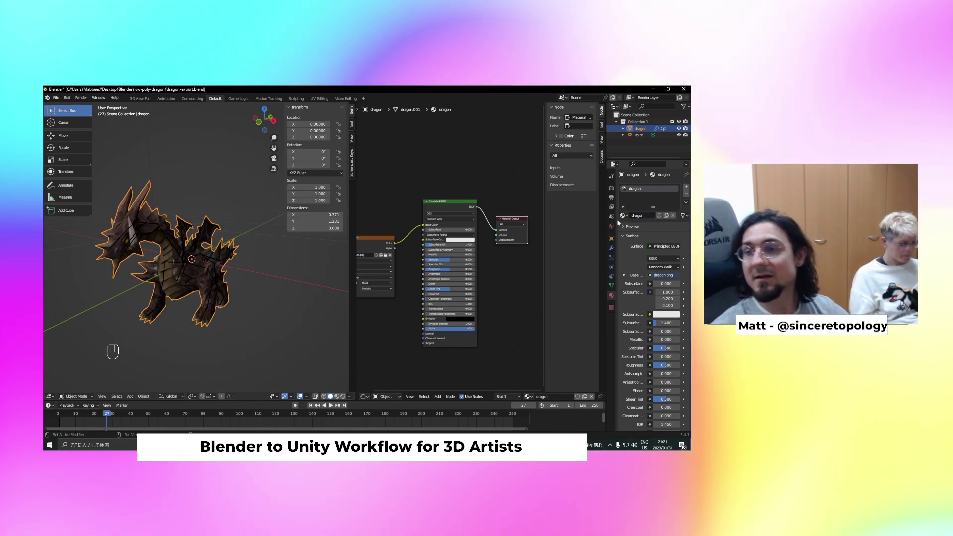
# Move the image texture node up beside the Principled BSDF and save the Blender file
pyautogui.click(623, 128)
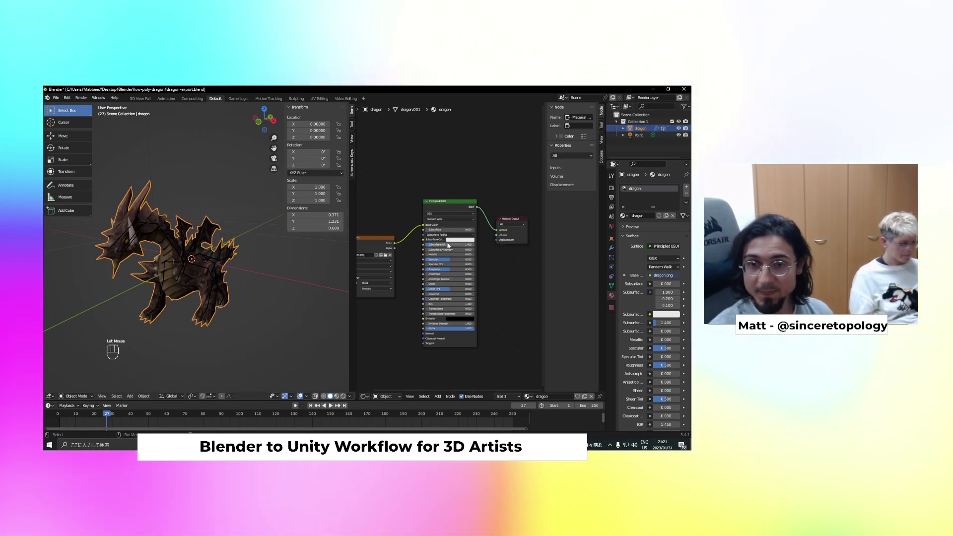
pyautogui.moveTo(376, 238); pyautogui.dragTo(396, 218)
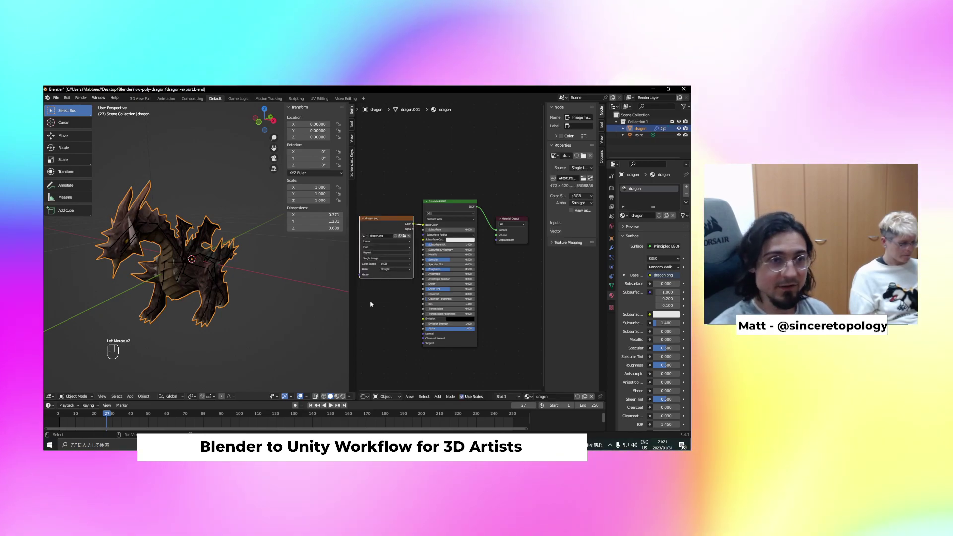
pyautogui.hotkey('ctrl', 's')
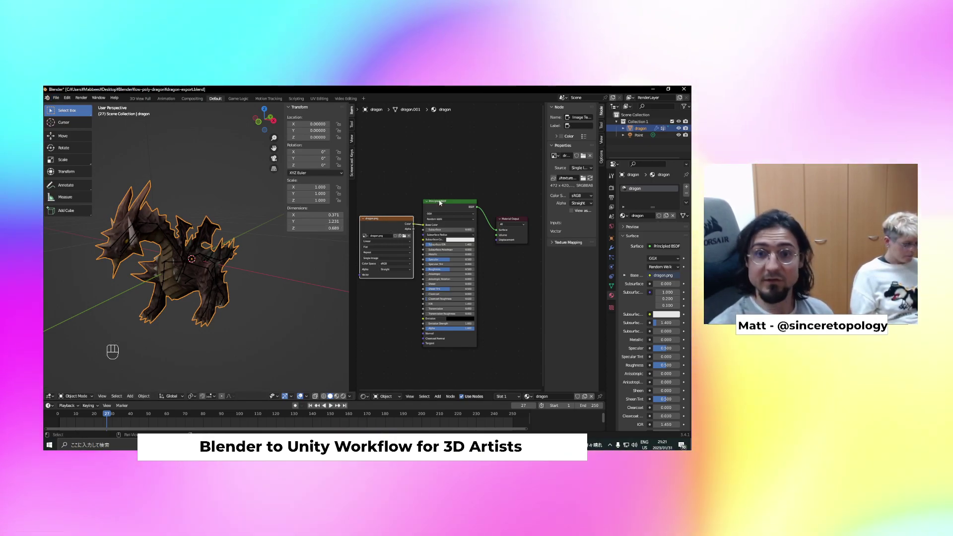
# Export the selected dragon as FBX to the Blender folder, overwriting dragon.fbx with the existing export settings
pyautogui.click(56, 98)
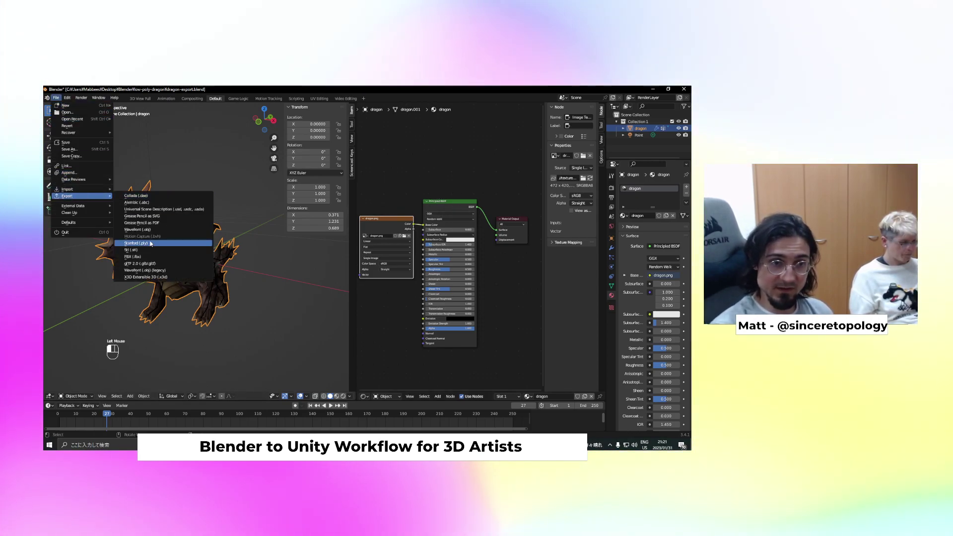
pyautogui.click(144, 257)
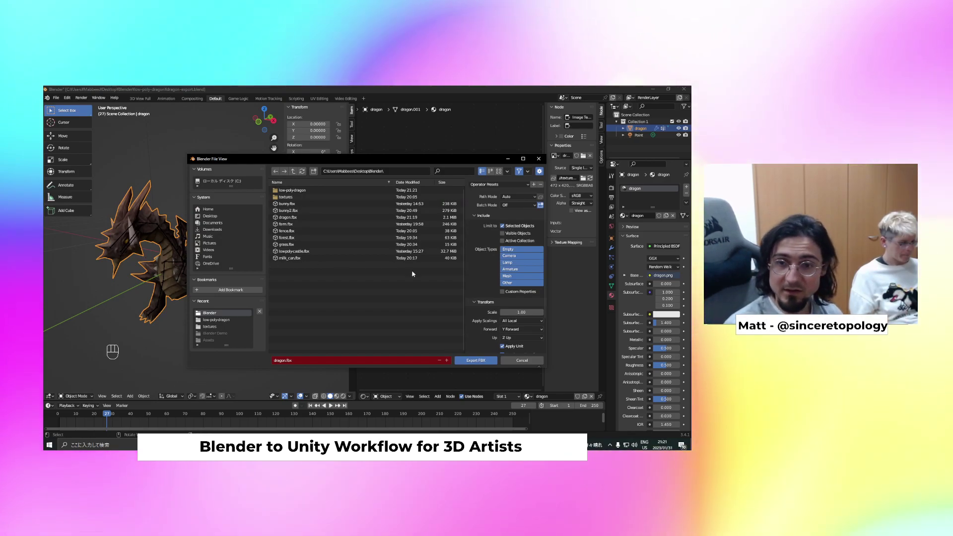
pyautogui.scroll(-2, 477, 309)
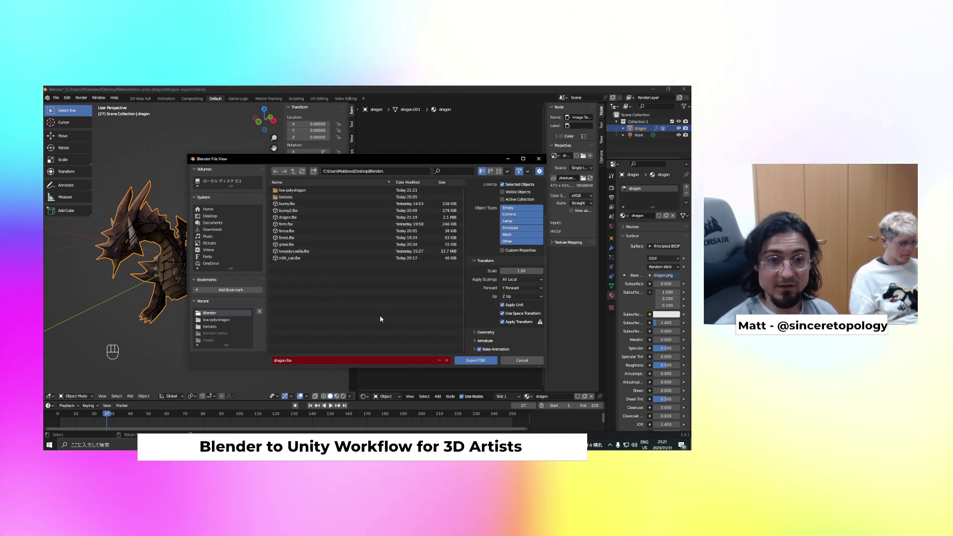
pyautogui.click(464, 361)
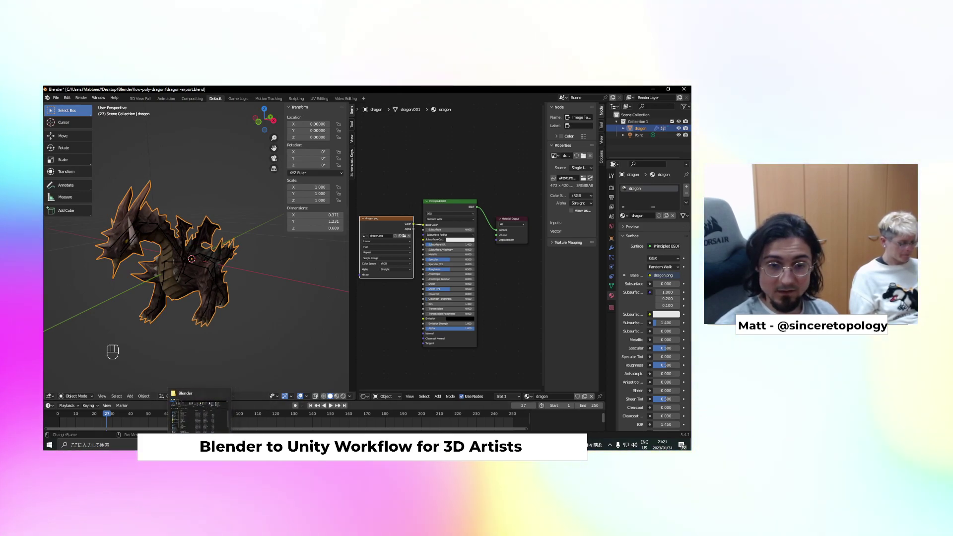
# Switch to Unity and import the re-exported dragon FBX from the Blender folder into the project's Models folder
pyautogui.click(297, 445)
pyautogui.click(231, 445)
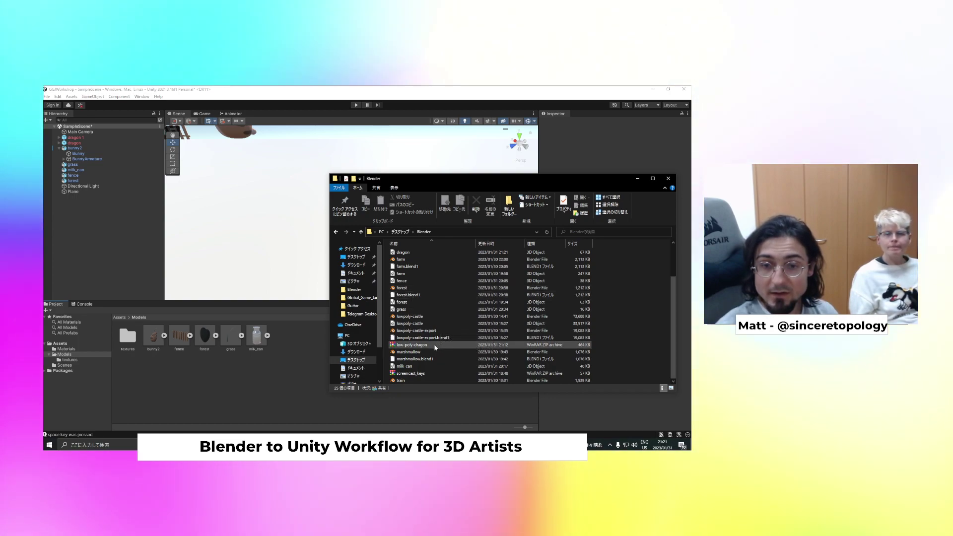
pyautogui.click(403, 252)
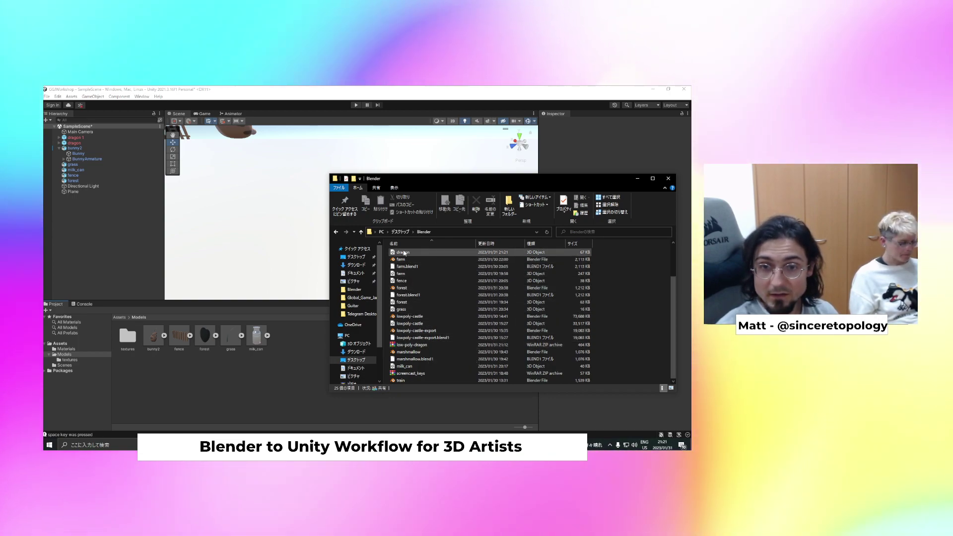
pyautogui.click(291, 381)
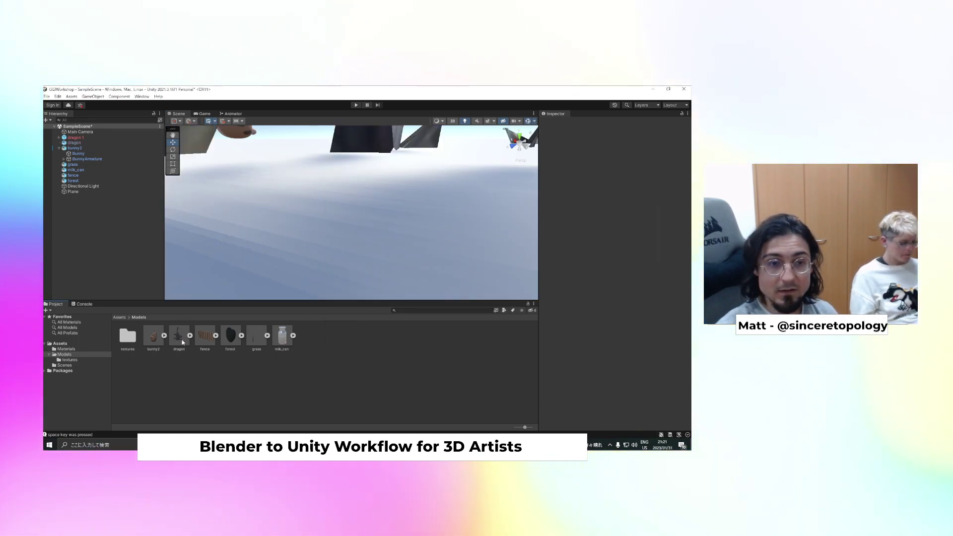
# Inspect the imported dragon in the scene and delete the broken dragon 1 object from the hierarchy
pyautogui.scroll(-10, 265, 260)
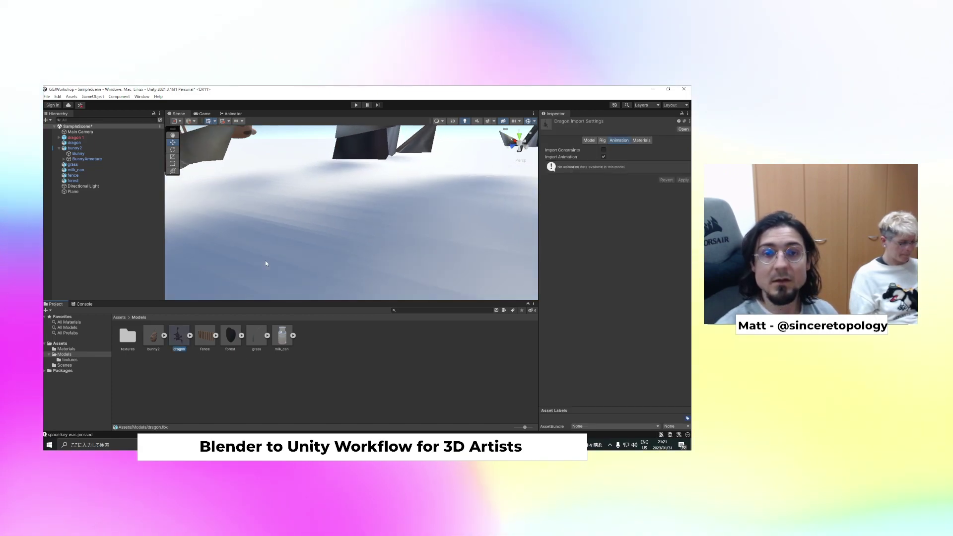
pyautogui.scroll(-10, 298, 241)
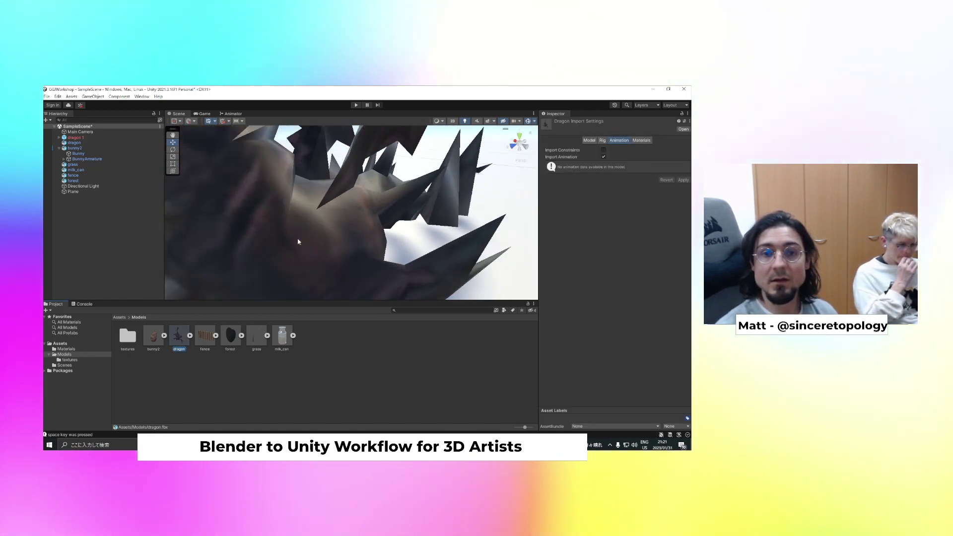
pyautogui.scroll(-5, 297, 242)
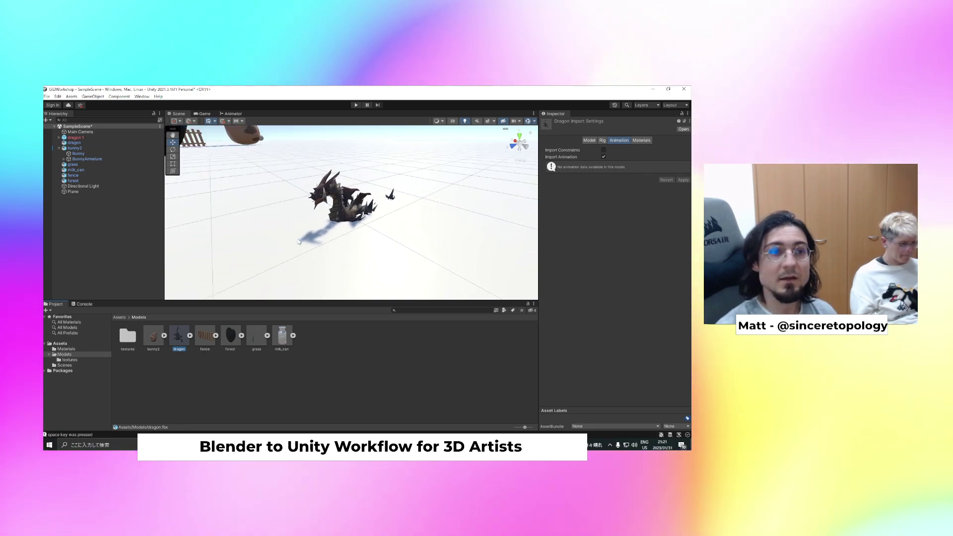
pyautogui.click(79, 138)
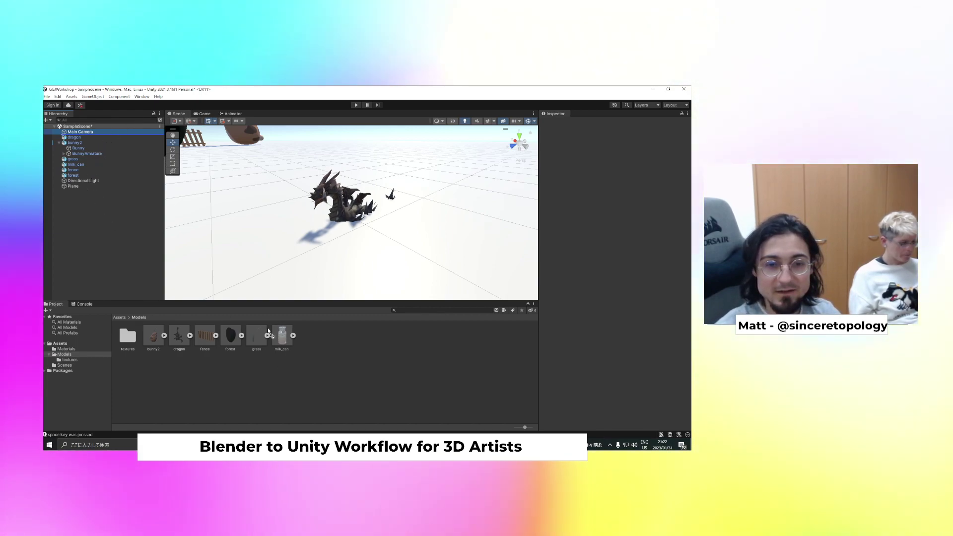
pyautogui.moveTo(176, 338); pyautogui.dragTo(445, 89)
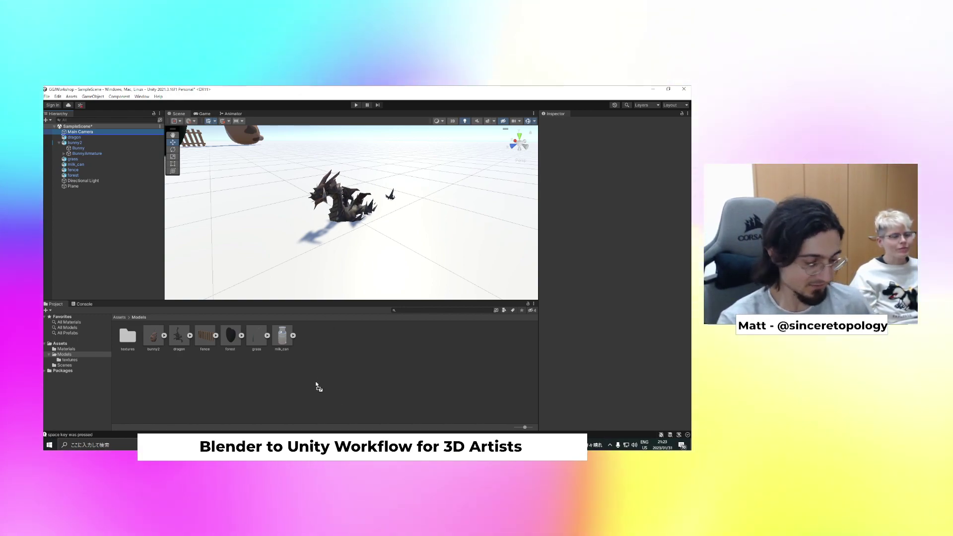
pyautogui.click(50, 445)
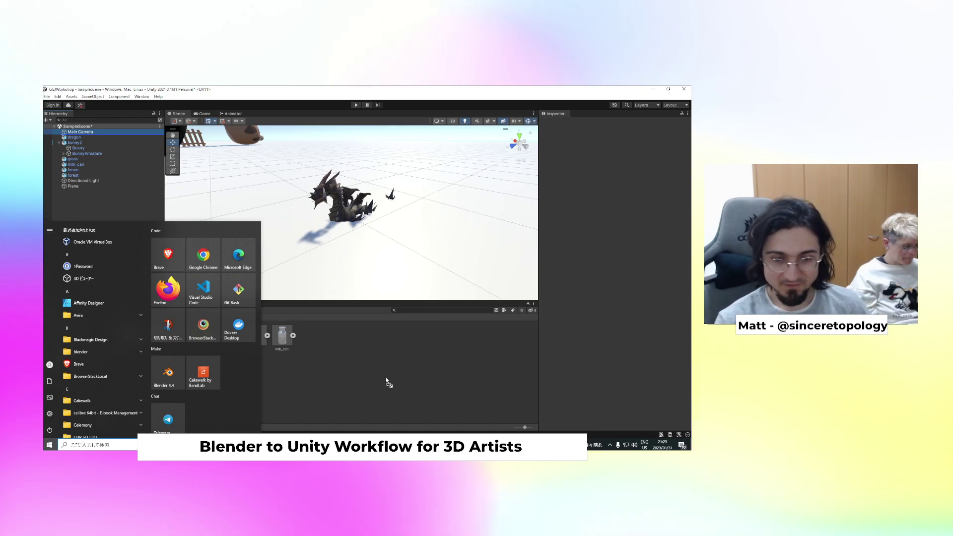
pyautogui.click(110, 445)
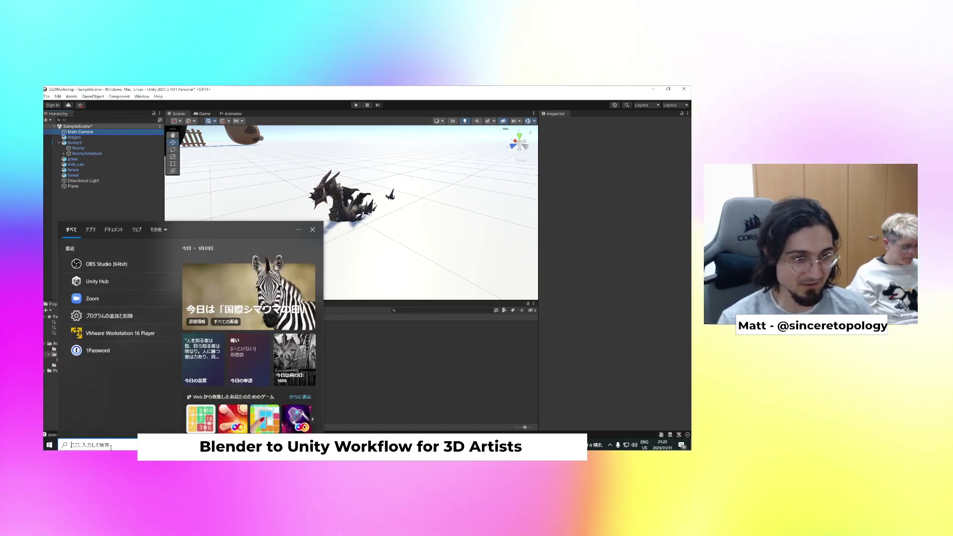
pyautogui.write('task')
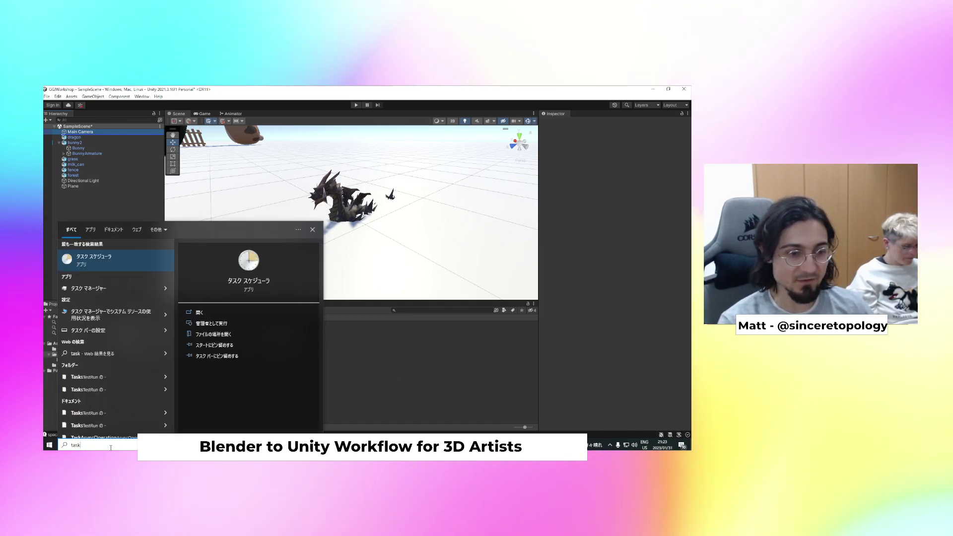
pyautogui.click(122, 264)
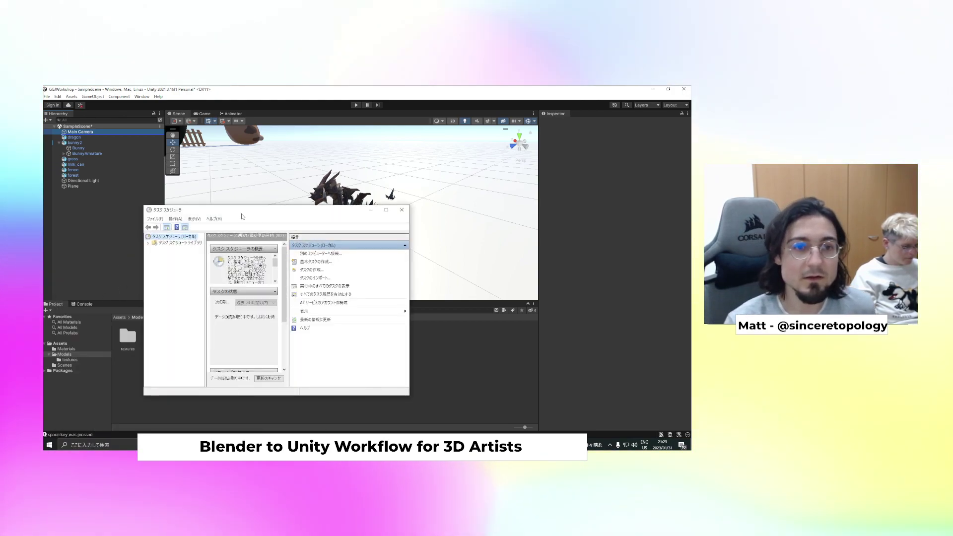
pyautogui.click(401, 210)
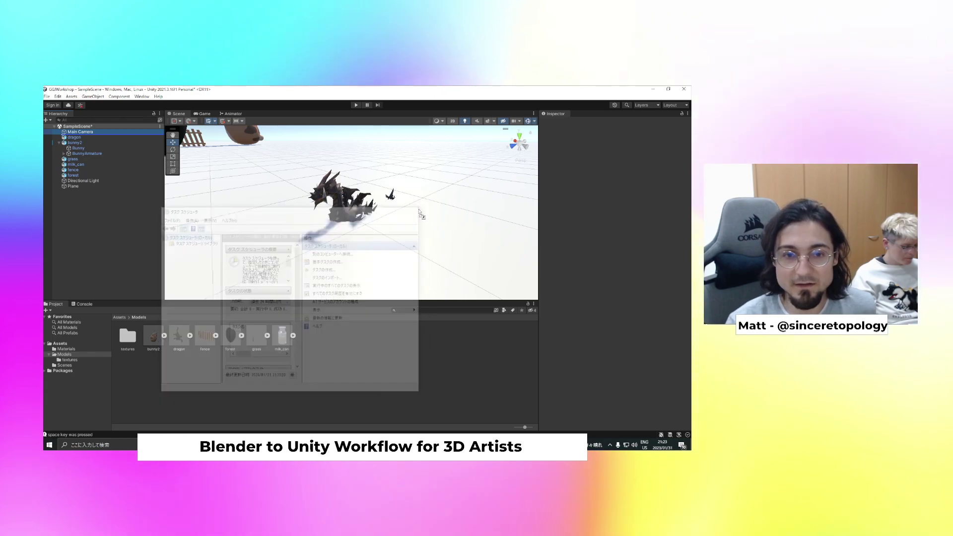
# Open the Windows Task Manager and end the Unity Editor task along with its child processes
pyautogui.click(96, 443)
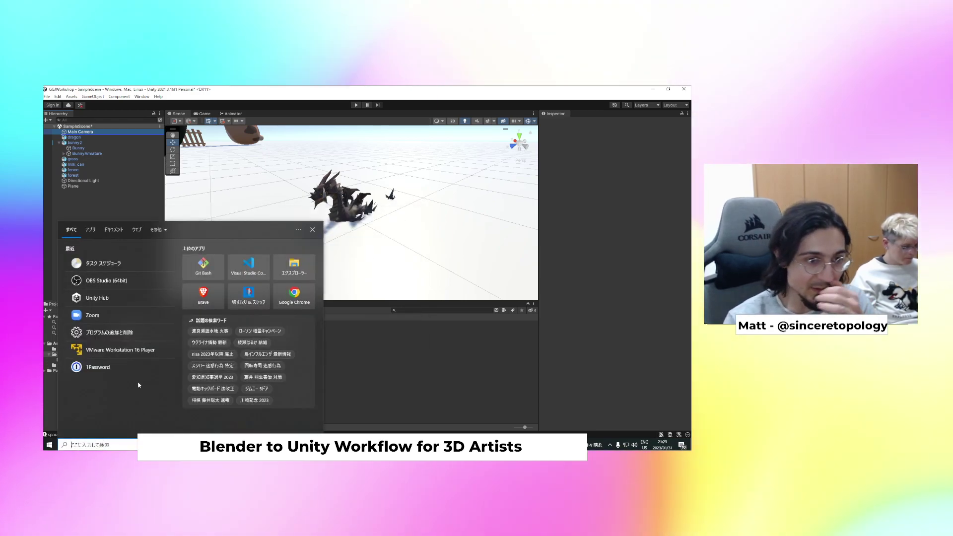
pyautogui.write('tak')
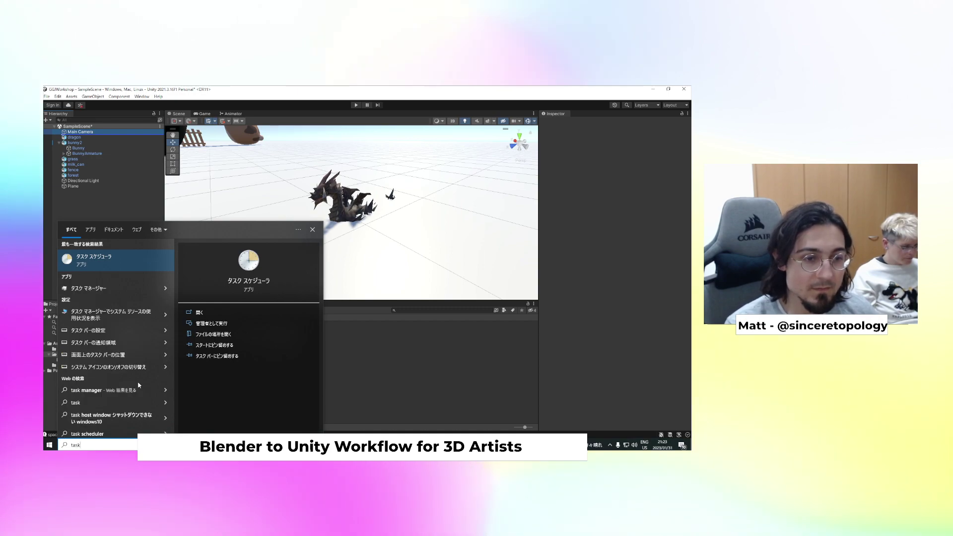
pyautogui.click(99, 288)
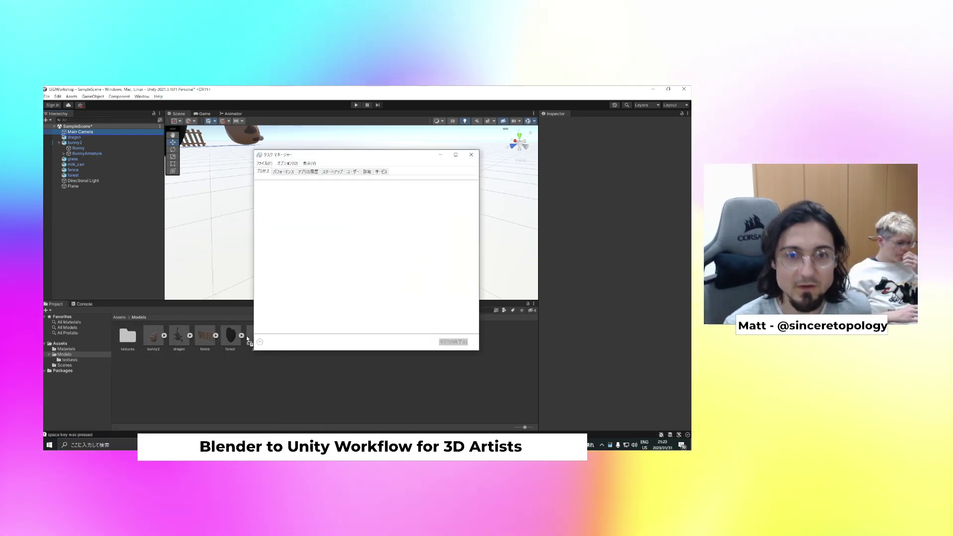
pyautogui.moveTo(356, 157); pyautogui.dragTo(349, 174)
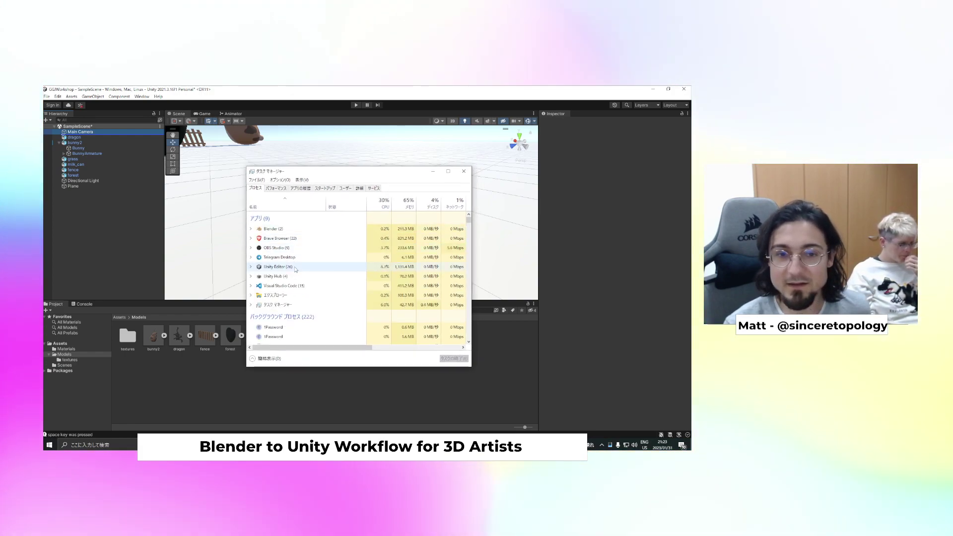
pyautogui.click(325, 268)
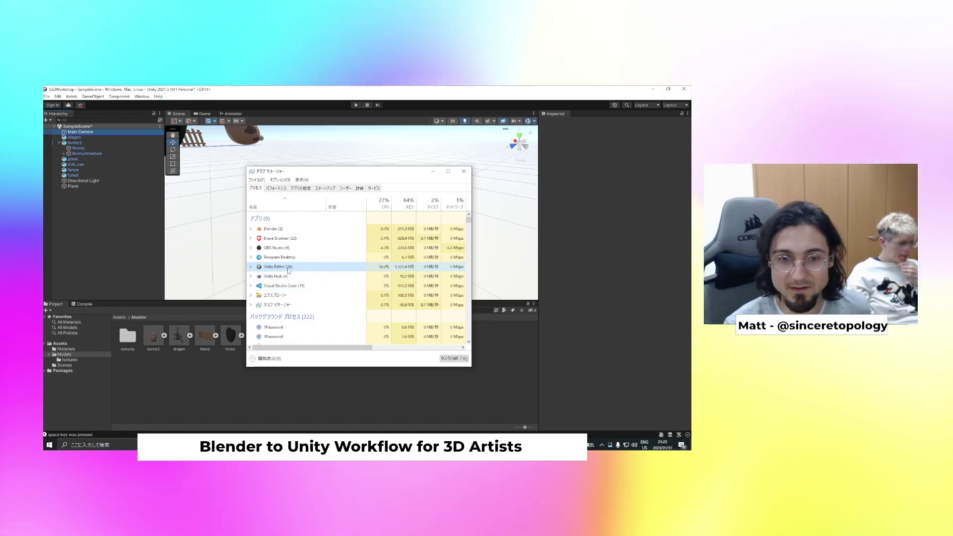
pyautogui.click(251, 267)
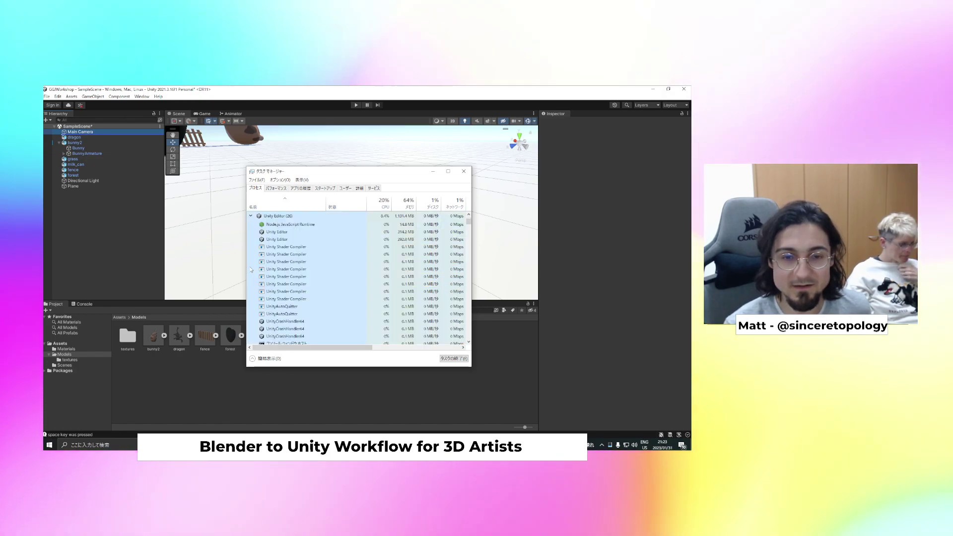
pyautogui.click(252, 216)
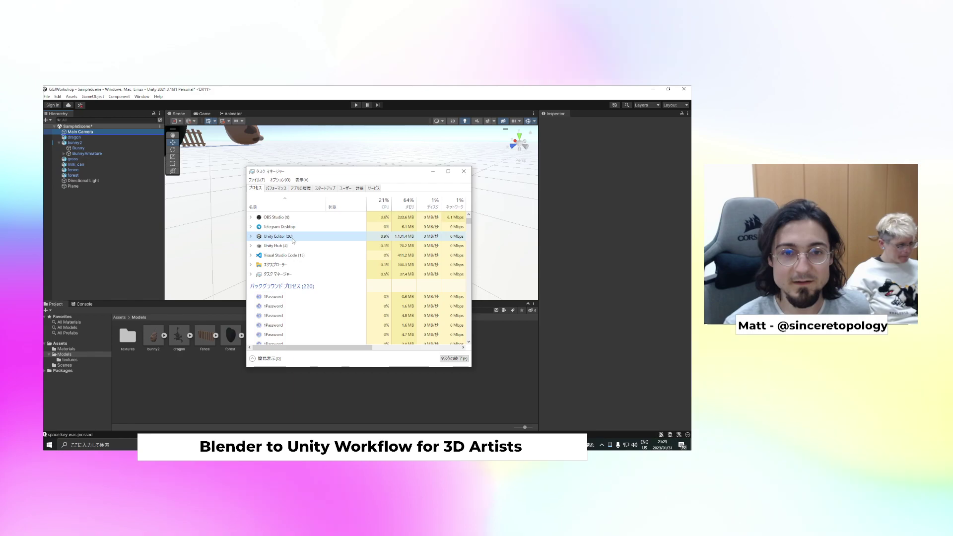
pyautogui.click(453, 358)
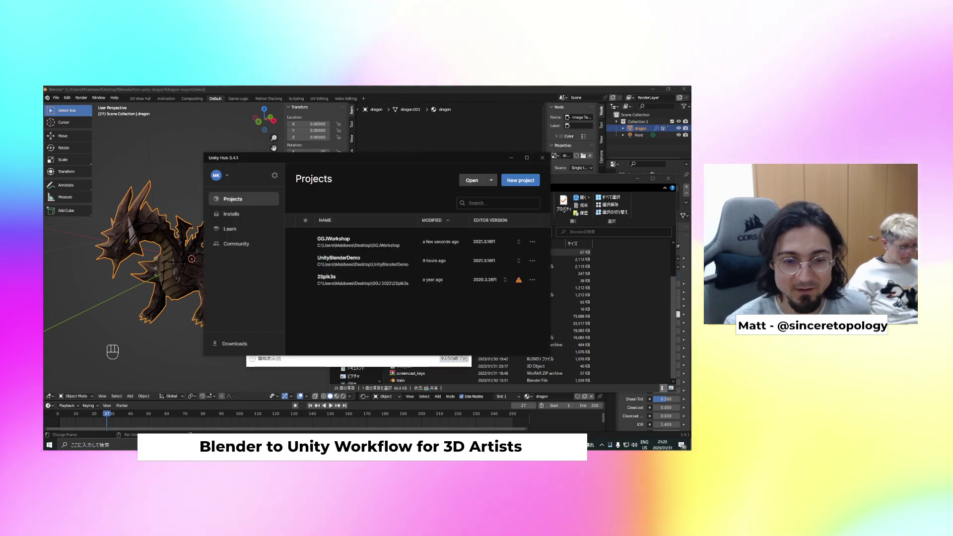
# Reopen the GGJWorkshop project from Unity Hub, minimize the hub window and check the loaded sample scene
pyautogui.click(371, 243)
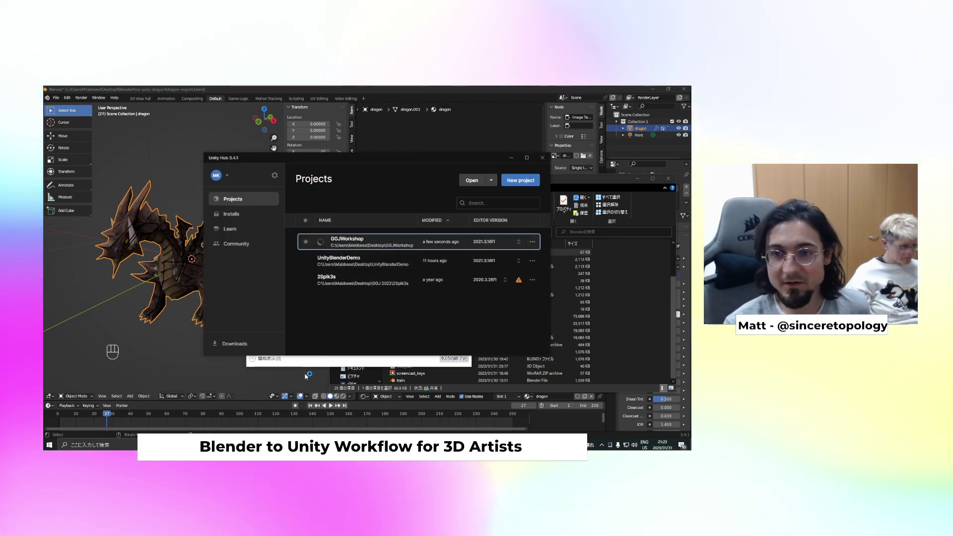
pyautogui.click(511, 157)
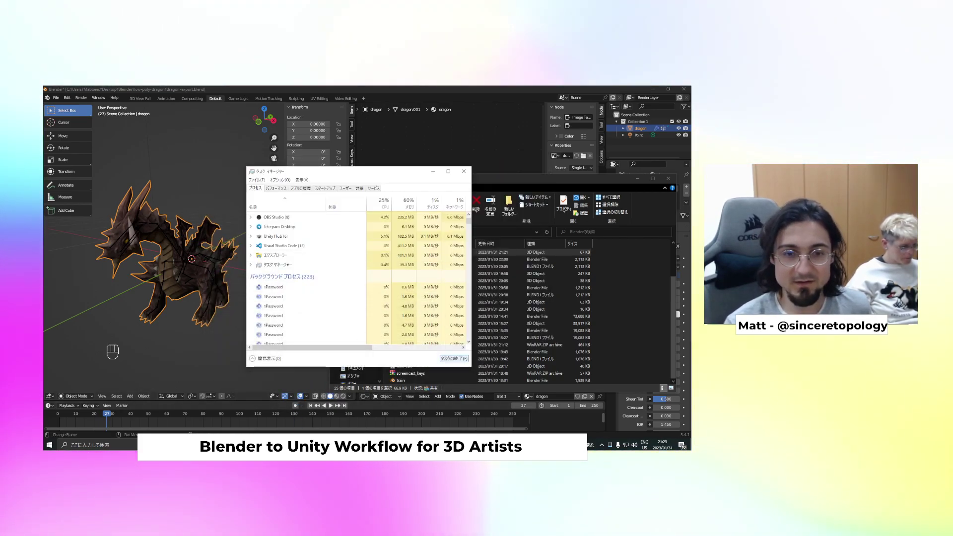
pyautogui.click(520, 178)
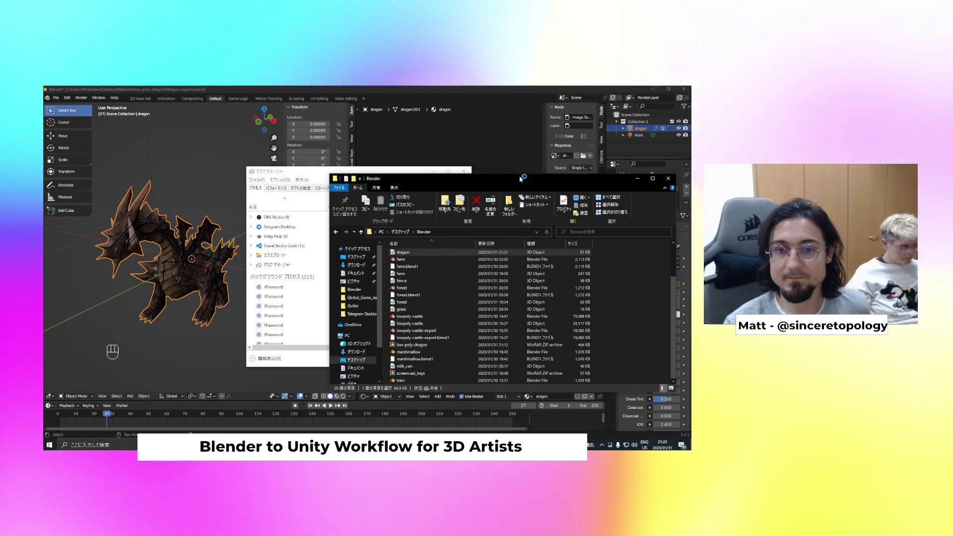
pyautogui.moveTo(521, 179); pyautogui.dragTo(527, 178)
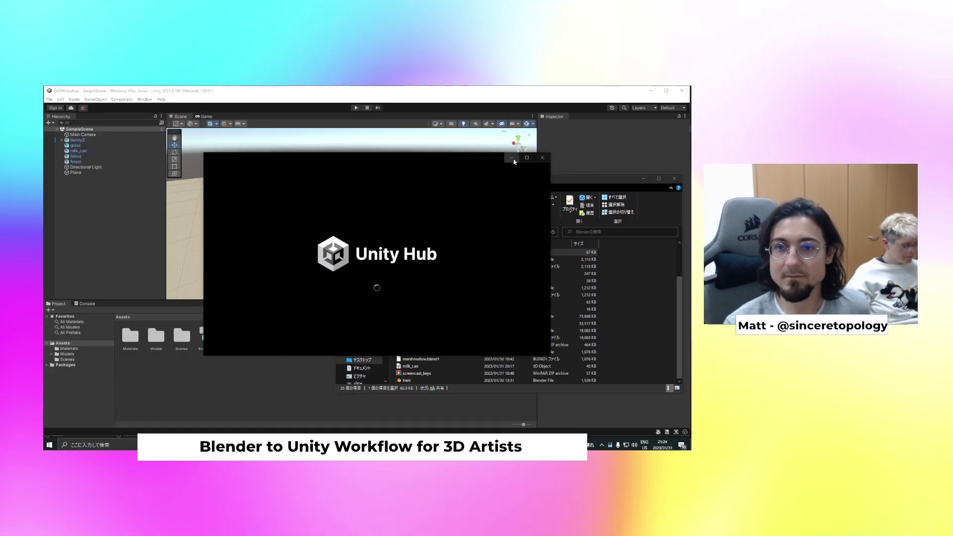
pyautogui.click(511, 158)
pyautogui.click(324, 258)
pyautogui.click(266, 250)
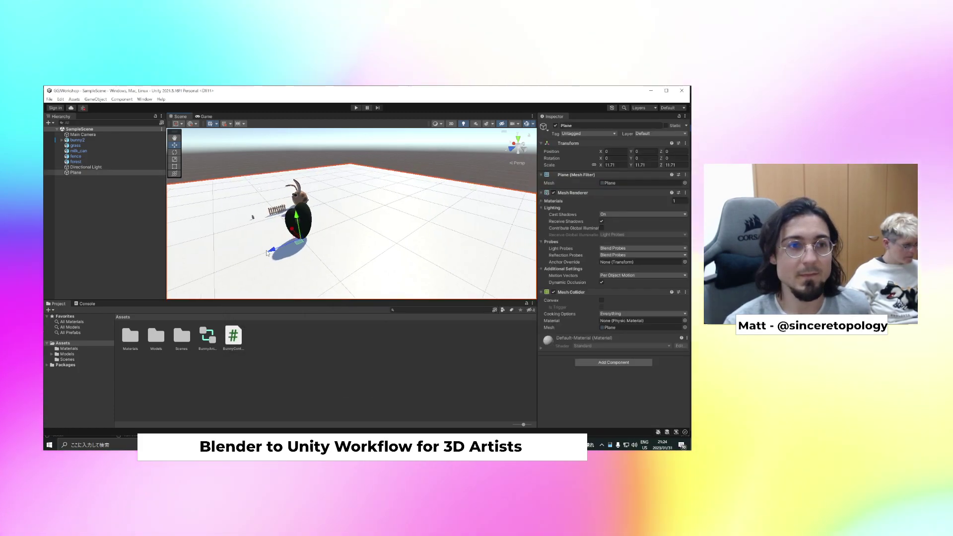
pyautogui.click(334, 358)
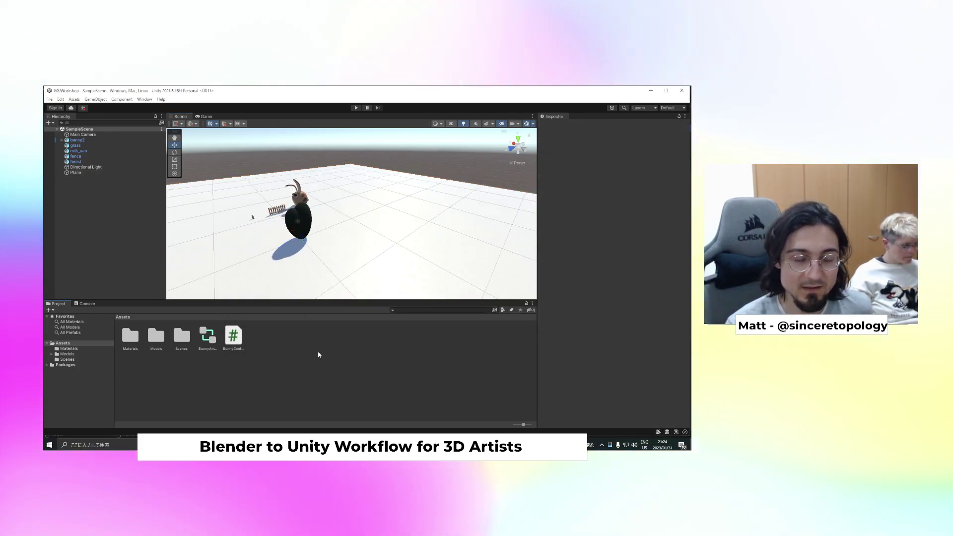
pyautogui.keyDown('alt'); pyautogui.moveTo(294, 268); pyautogui.dragTo(331, 244); pyautogui.keyUp('alt')
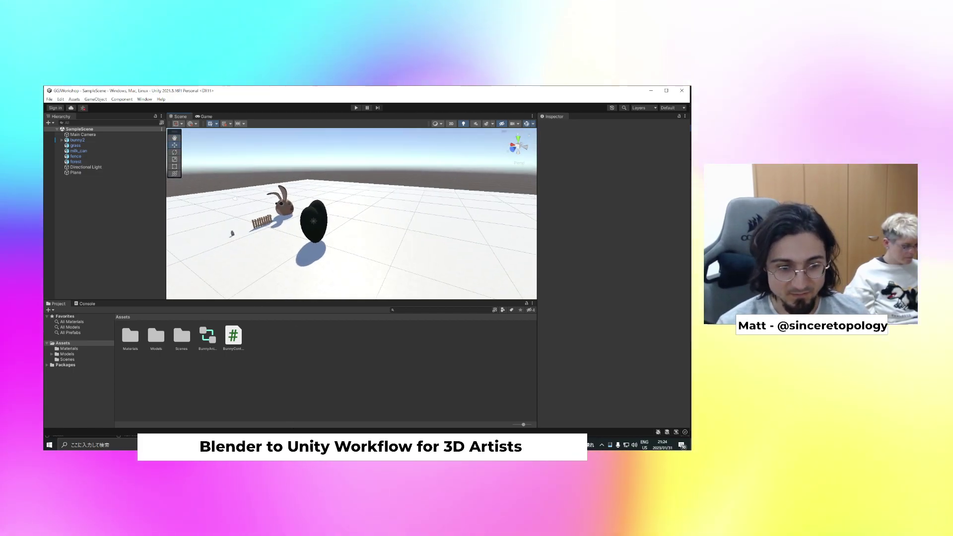
# Place the dragon model from the project's Models folder onto the open area of the plane in the scene
pyautogui.click(239, 444)
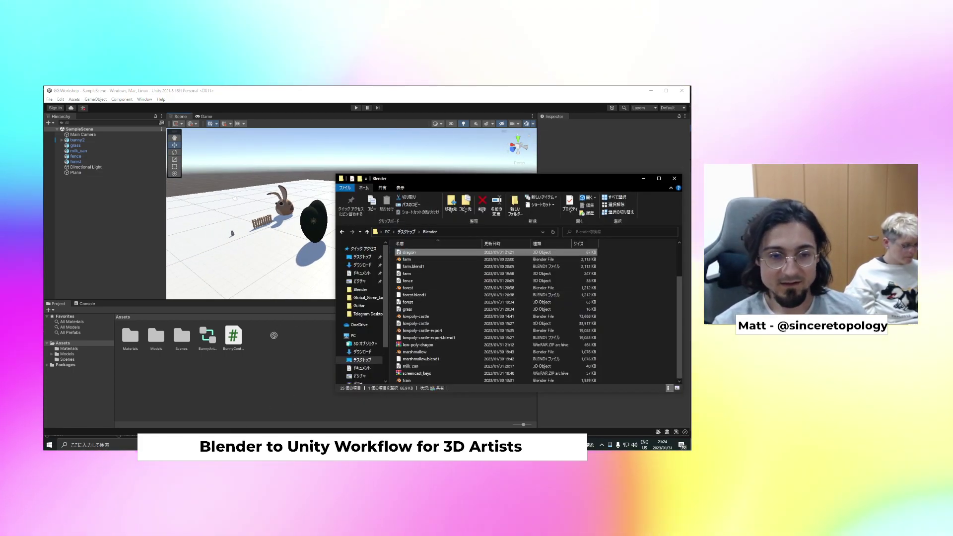
pyautogui.moveTo(406, 251); pyautogui.dragTo(415, 261)
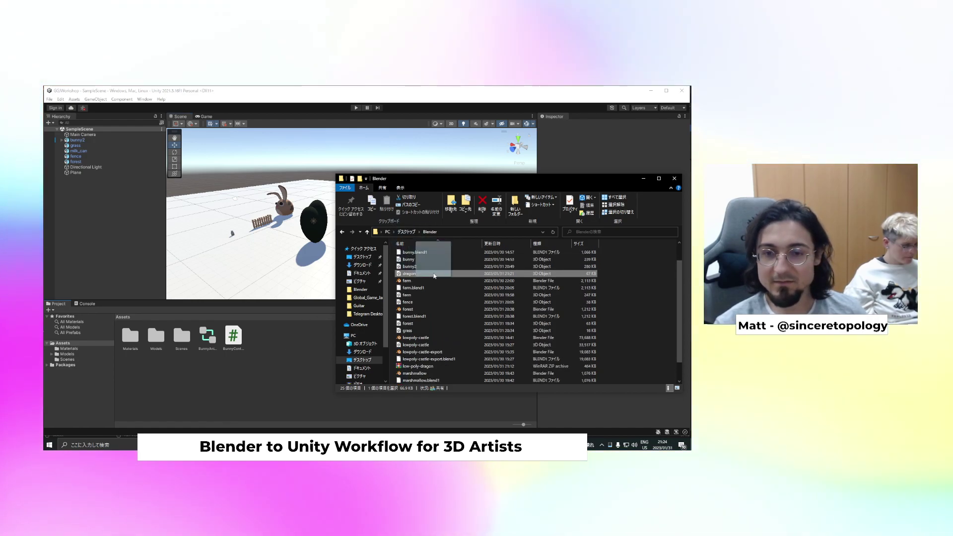
pyautogui.moveTo(358, 318); pyautogui.dragTo(213, 392)
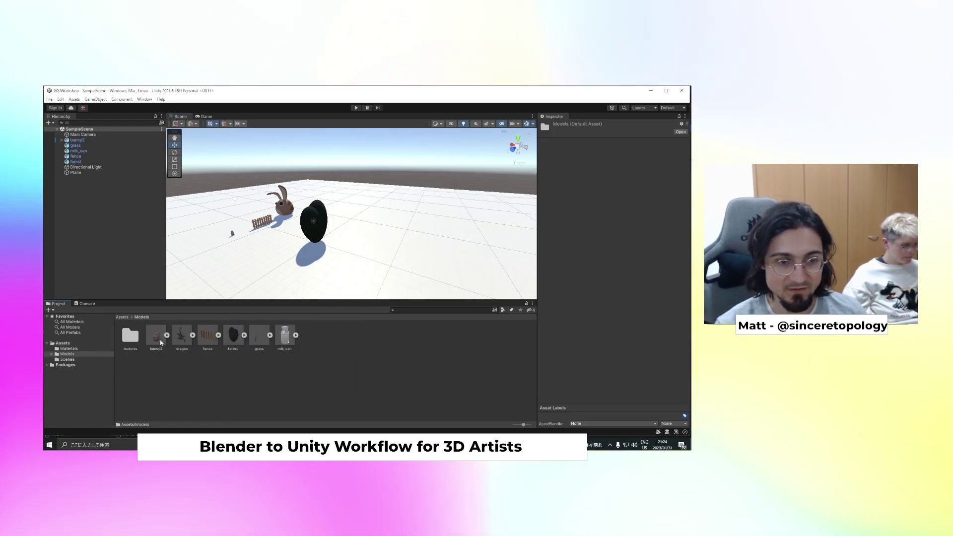
pyautogui.moveTo(182, 336); pyautogui.dragTo(367, 253)
pyautogui.scroll(2, 393, 266)
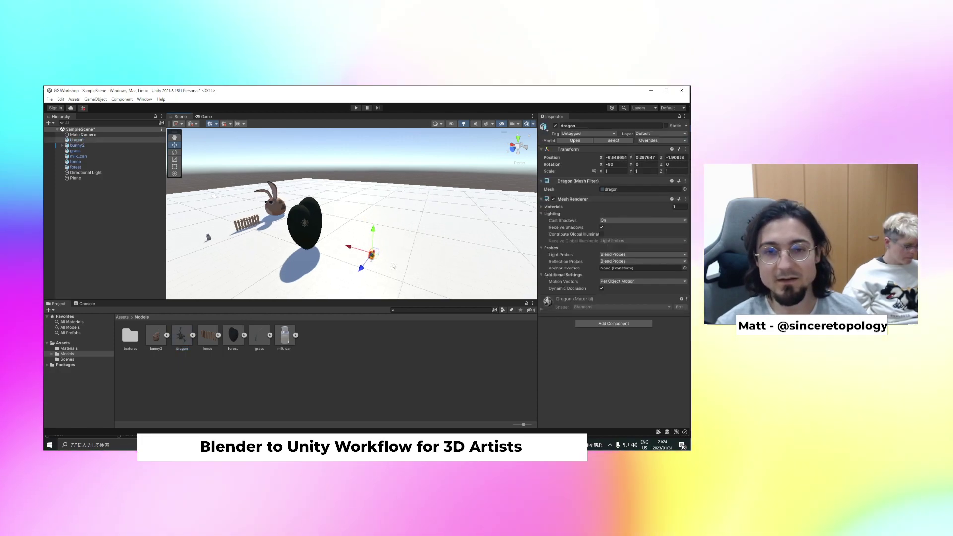
pyautogui.scroll(7, 394, 265)
pyautogui.scroll(-4, 374, 236)
pyautogui.scroll(1, 328, 245)
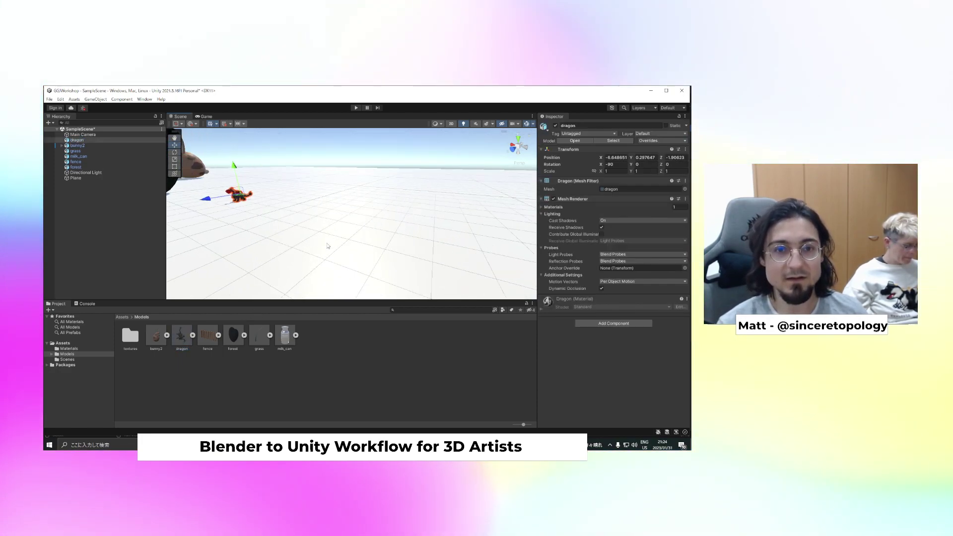
pyautogui.press('f')
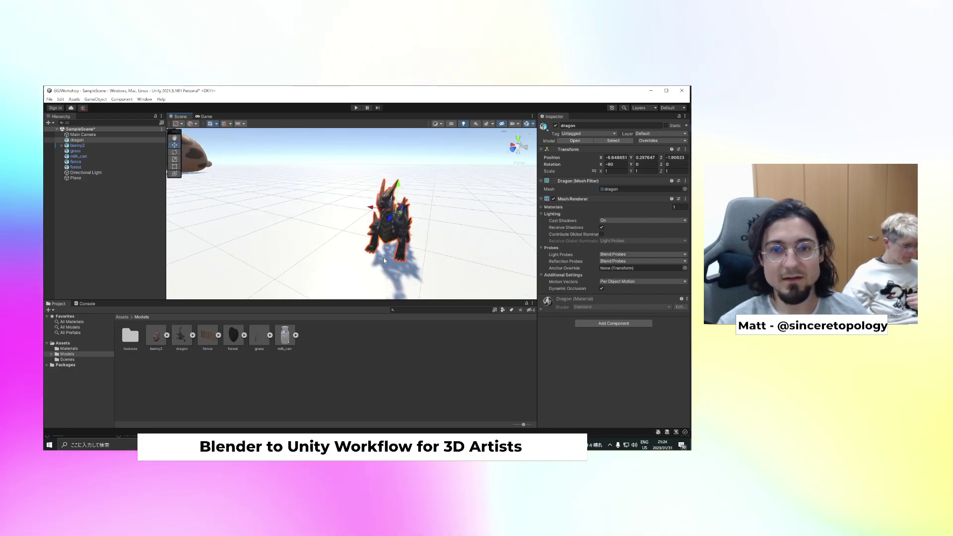
# Examine the placed dragon's mesh and texture in the scene from near and far
pyautogui.scroll(4, 385, 260)
pyautogui.scroll(-3, 445, 259)
pyautogui.moveTo(445, 238); pyautogui.dragTo(362, 251, button='middle')
pyautogui.scroll(-3, 362, 251)
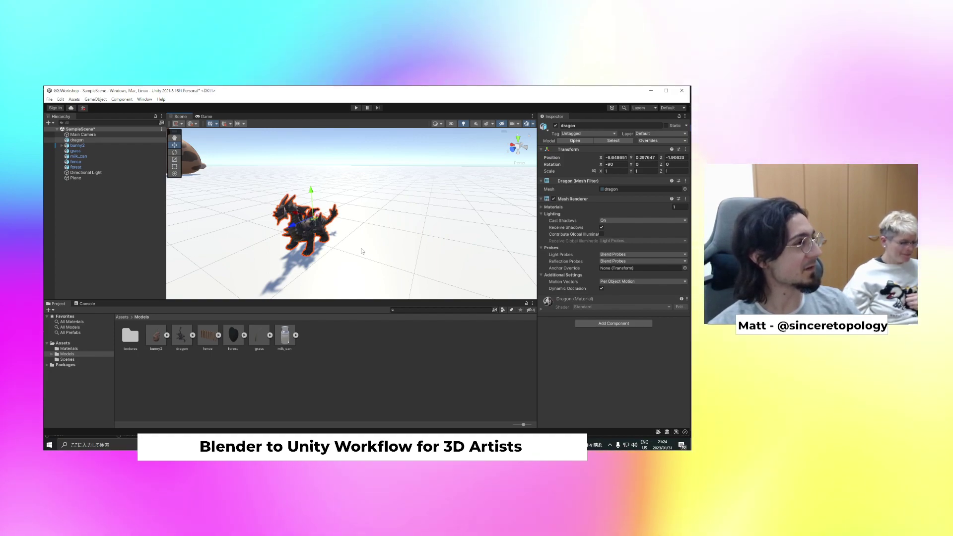
pyautogui.scroll(-5, 349, 255)
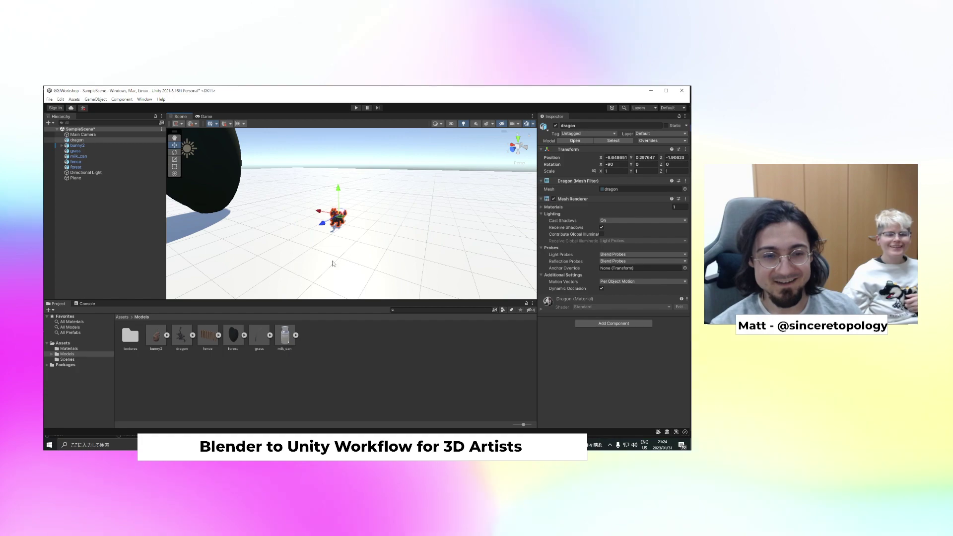
pyautogui.click(182, 336)
pyautogui.click(209, 377)
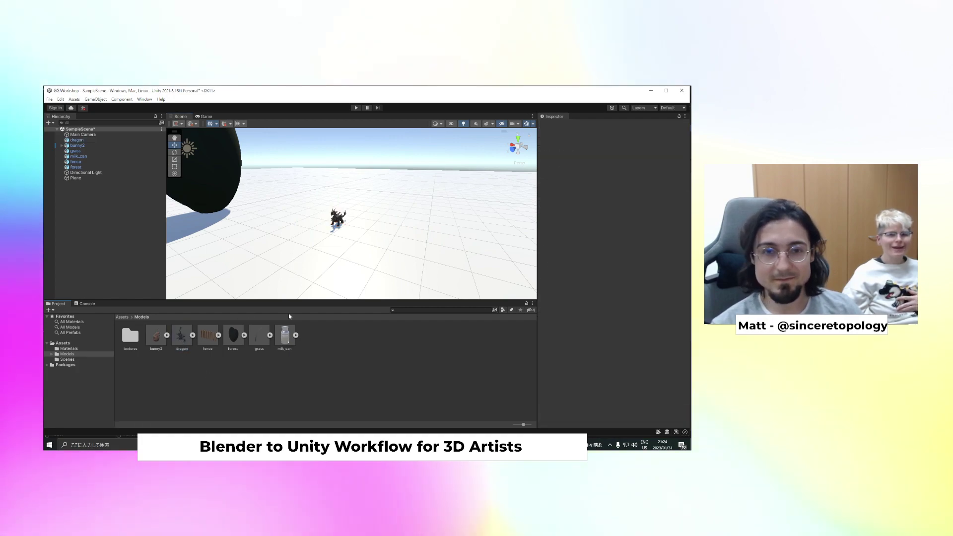
pyautogui.click(338, 217)
pyautogui.scroll(3, 362, 250)
pyautogui.scroll(1, 361, 250)
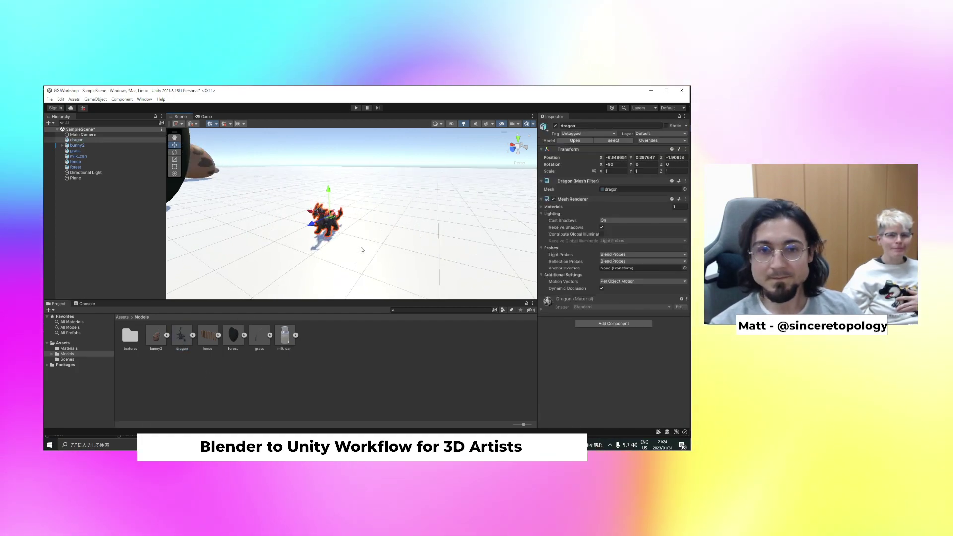
pyautogui.scroll(-4, 361, 250)
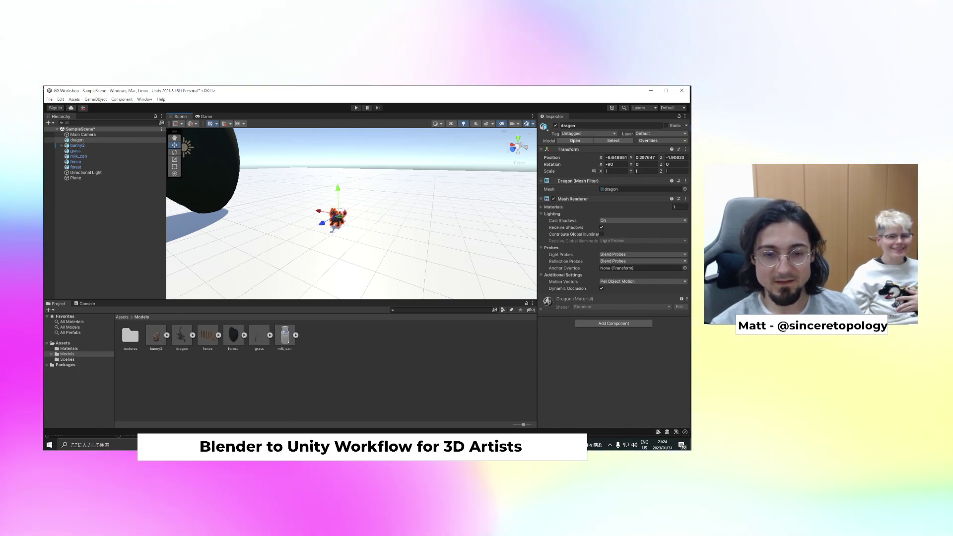
# Switch to Blender and review the FBX export settings for dragon.fbx, closing the dialog without exporting
pyautogui.click(297, 433)
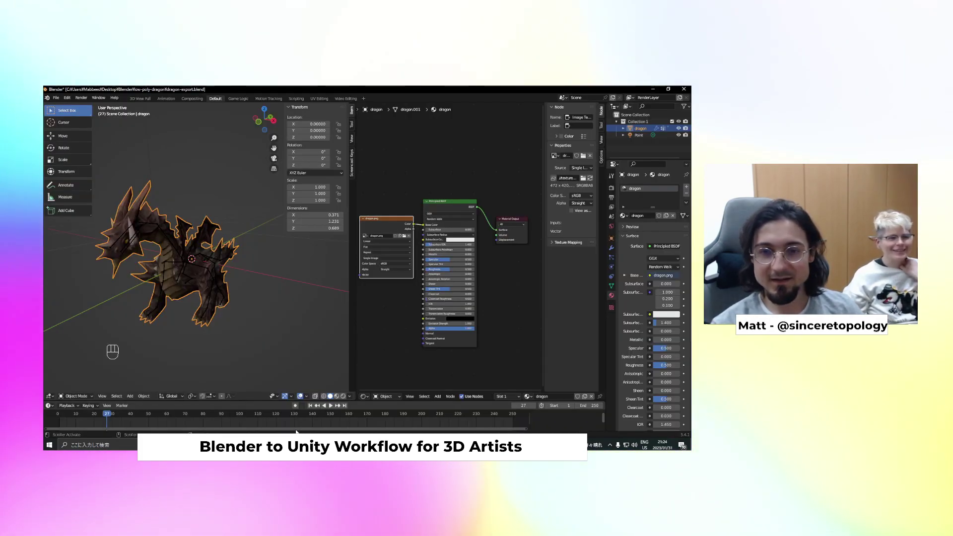
pyautogui.click(57, 97)
pyautogui.moveTo(75, 196)
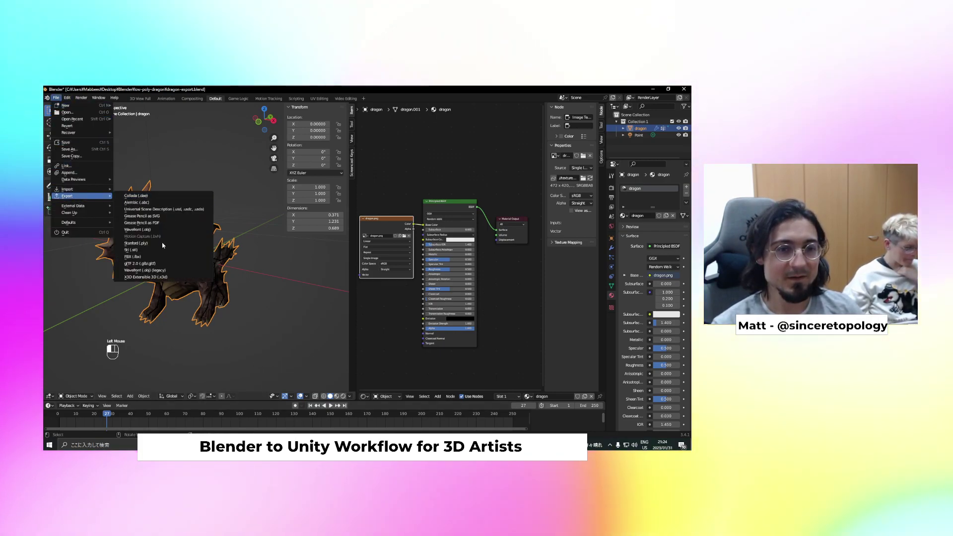
pyautogui.click(149, 257)
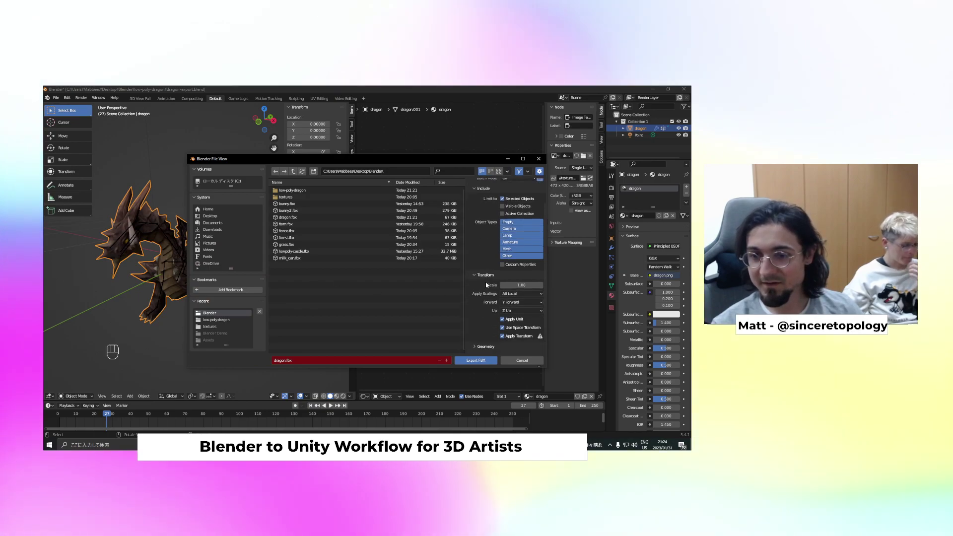
pyautogui.scroll(-3, 484, 284)
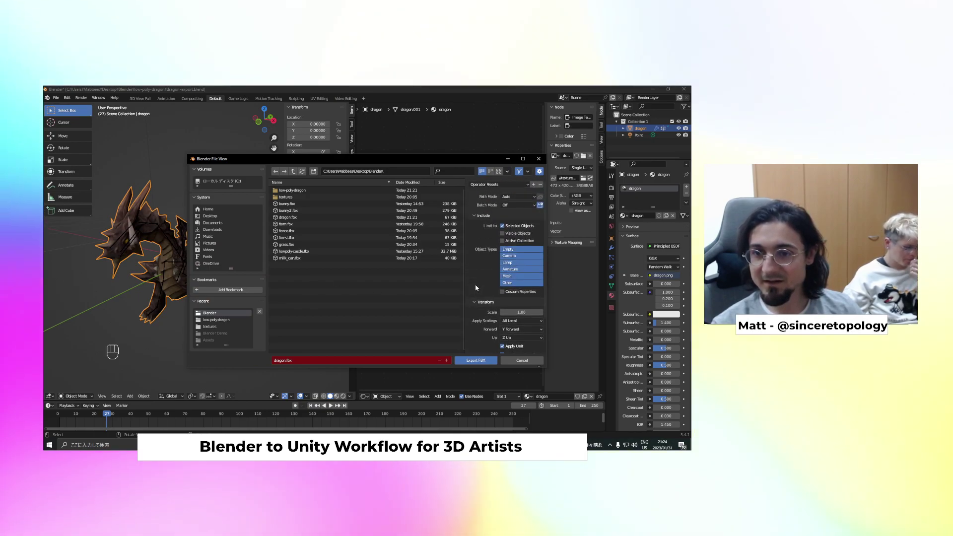
pyautogui.scroll(-3, 475, 288)
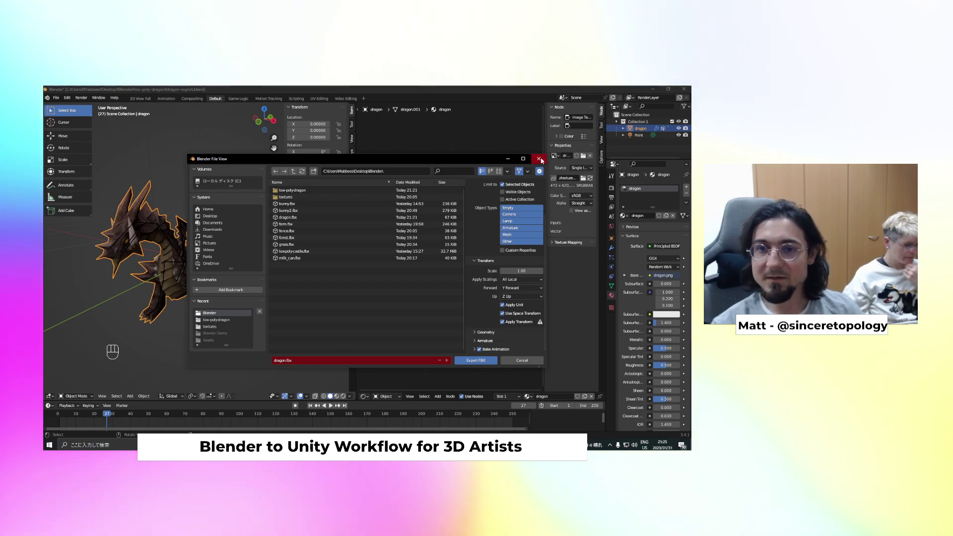
pyautogui.click(539, 159)
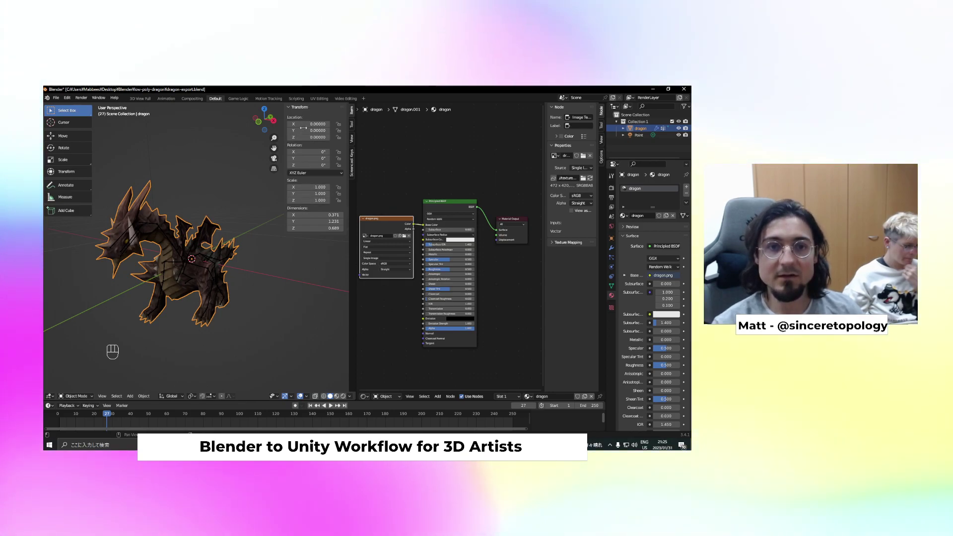
# Examine the dragon model from near and far and expand its object hierarchy to see the modifiers, mesh and armature
pyautogui.moveTo(217, 253); pyautogui.dragTo(227, 283, button='middle')
pyautogui.scroll(-2, 214, 282)
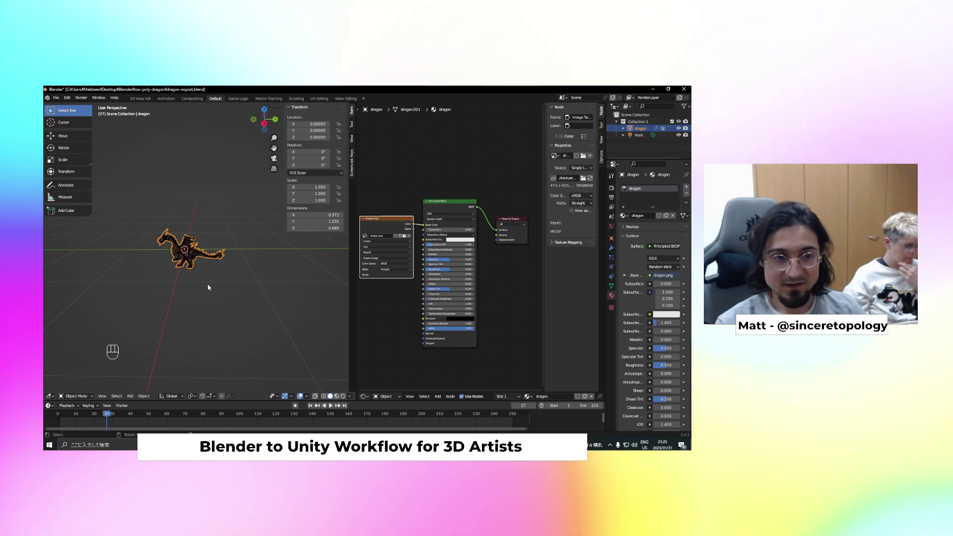
pyautogui.scroll(2, 208, 285)
pyautogui.scroll(1, 206, 288)
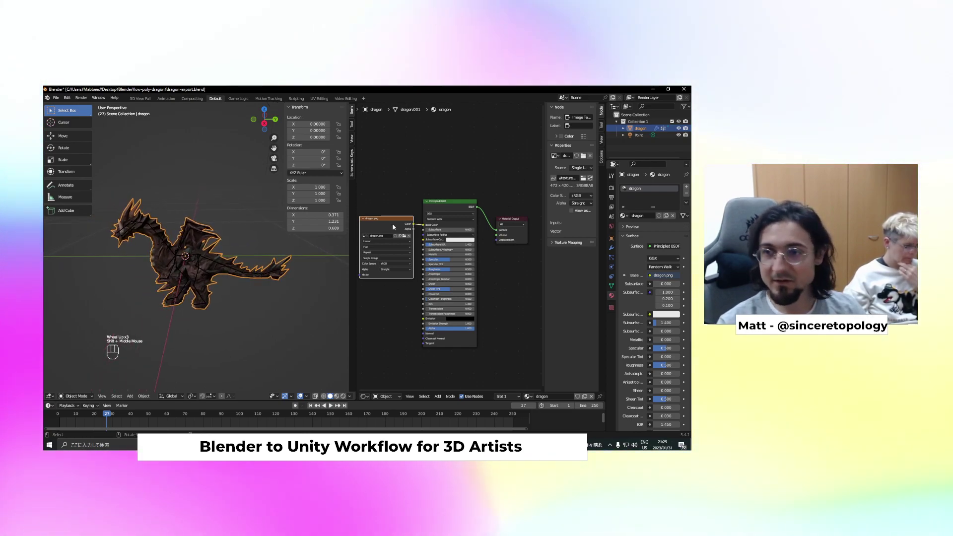
pyautogui.scroll(-1, 632, 137)
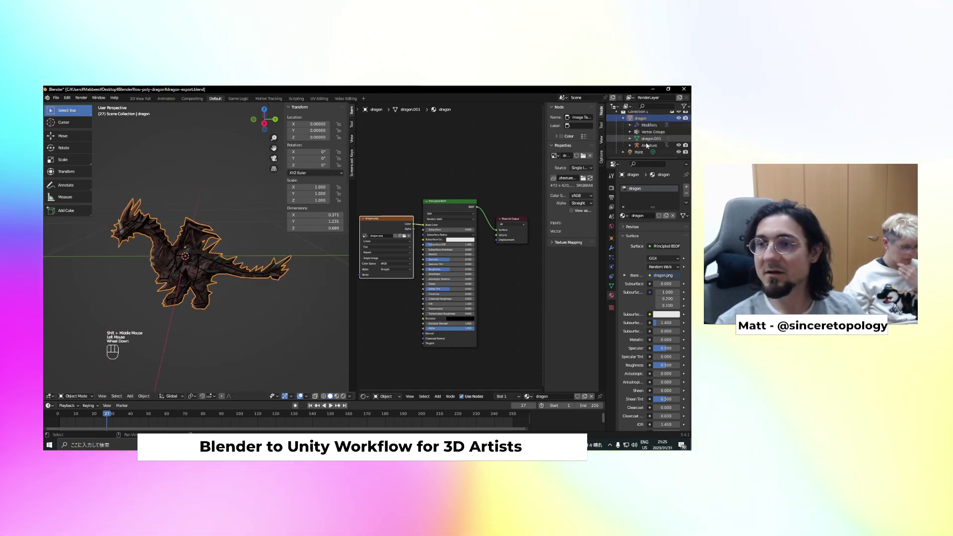
pyautogui.press('Tab')
pyautogui.scroll(-1, 247, 285)
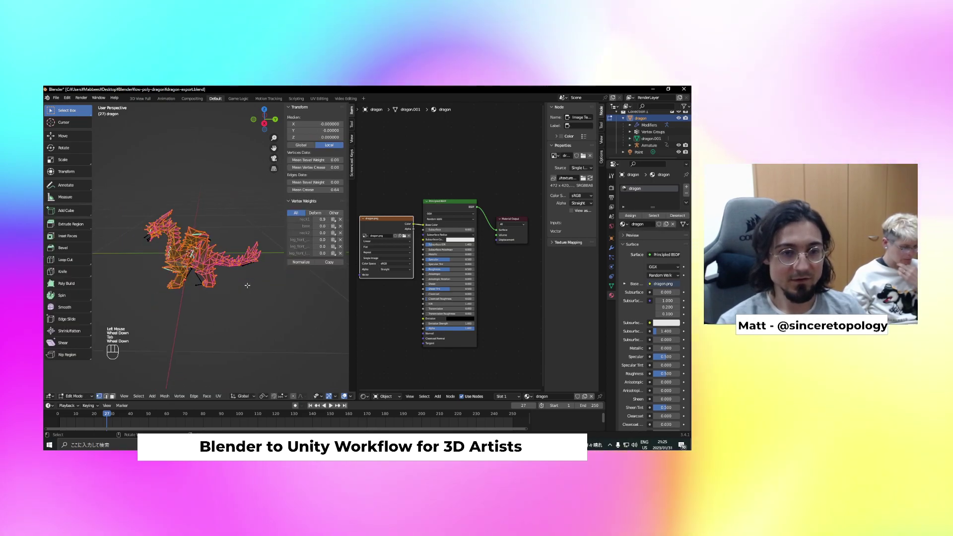
pyautogui.press('g')
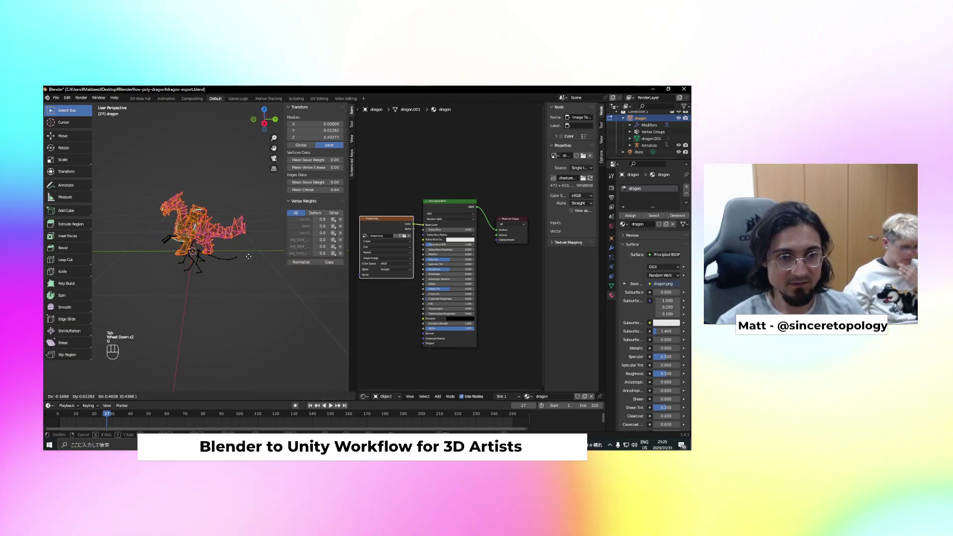
pyautogui.rightClick(248, 258)
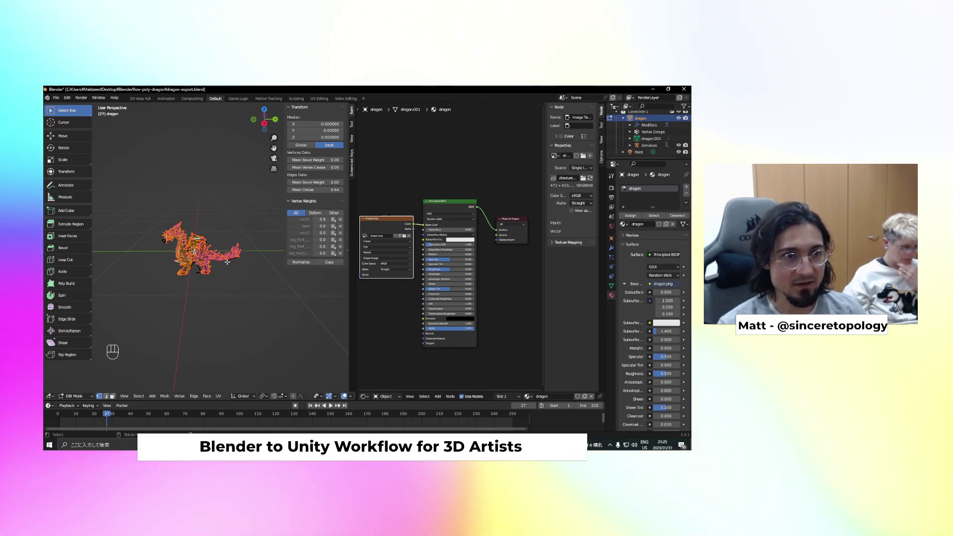
pyautogui.press('Tab')
pyautogui.scroll(4, 223, 263)
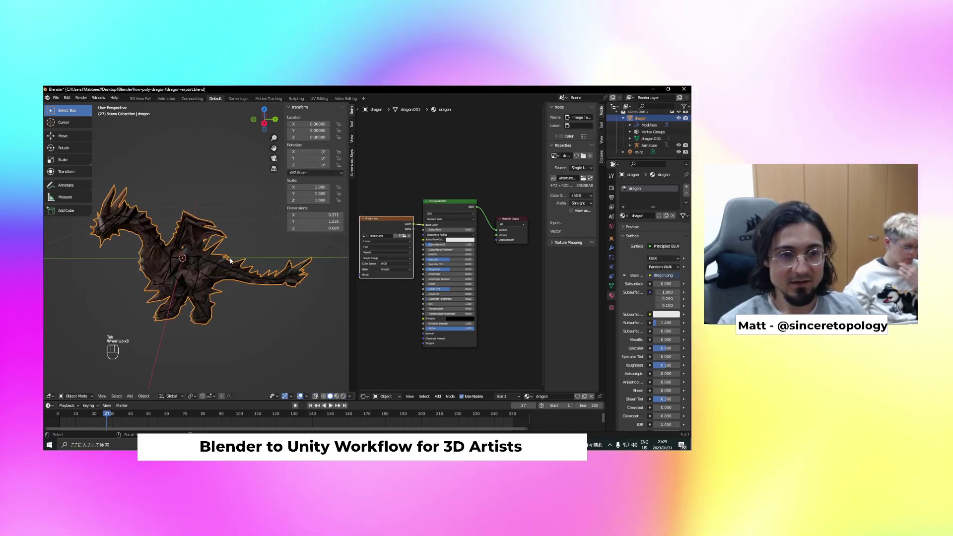
pyautogui.press('Tab')
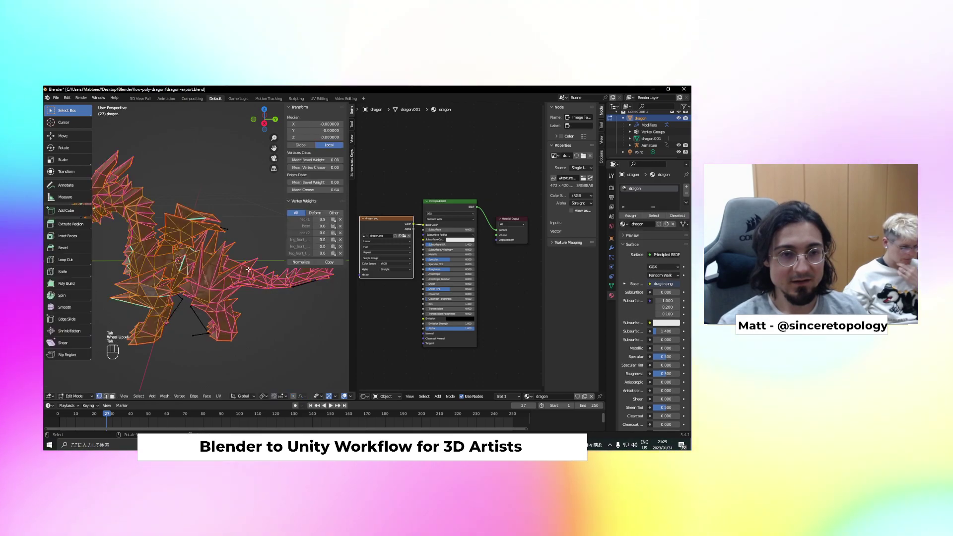
pyautogui.scroll(-2, 249, 273)
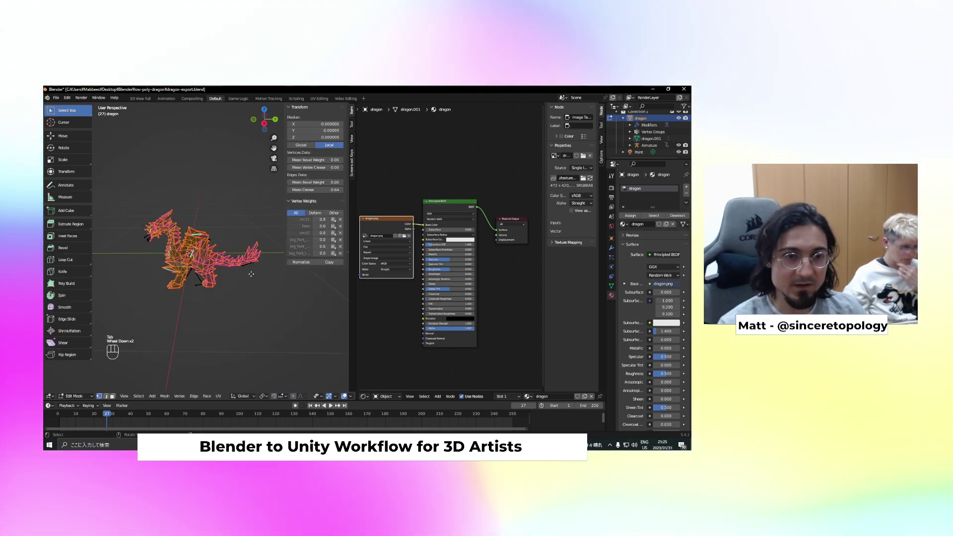
# Raise the dragon's mesh about 0.33 m along Z in Edit Mode and play the animation to test the deformation
pyautogui.click(249, 243)
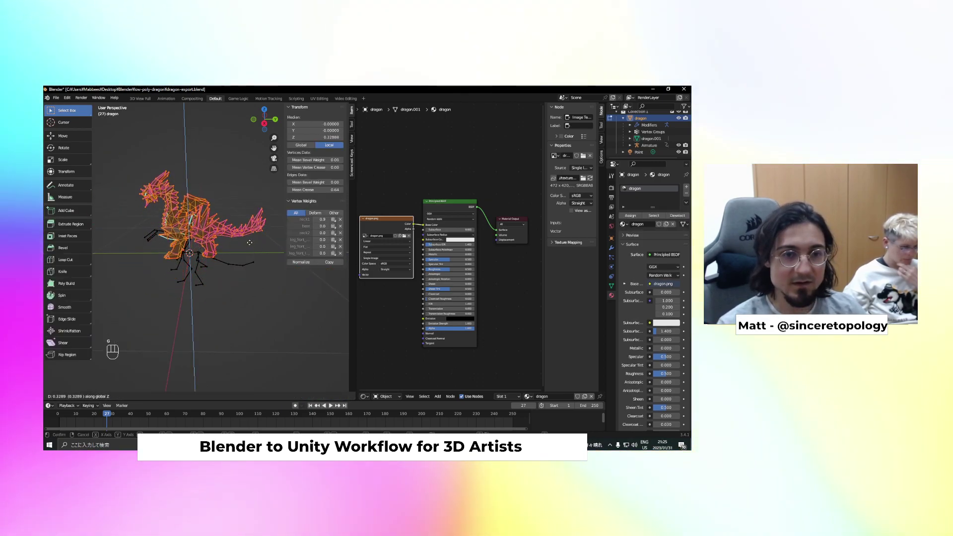
pyautogui.press('Tab')
pyautogui.moveTo(221, 269); pyautogui.dragTo(244, 266, button='middle')
pyautogui.press('space')
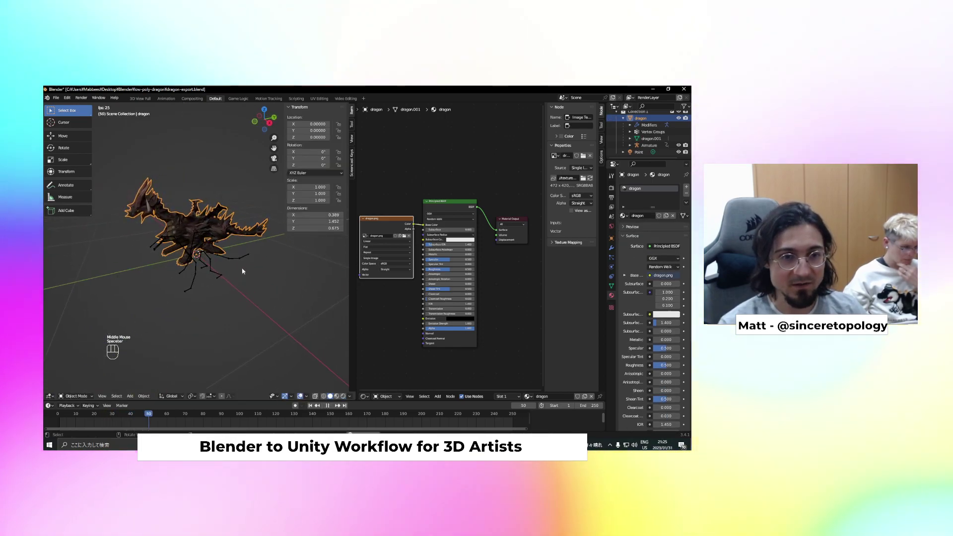
pyautogui.press('space')
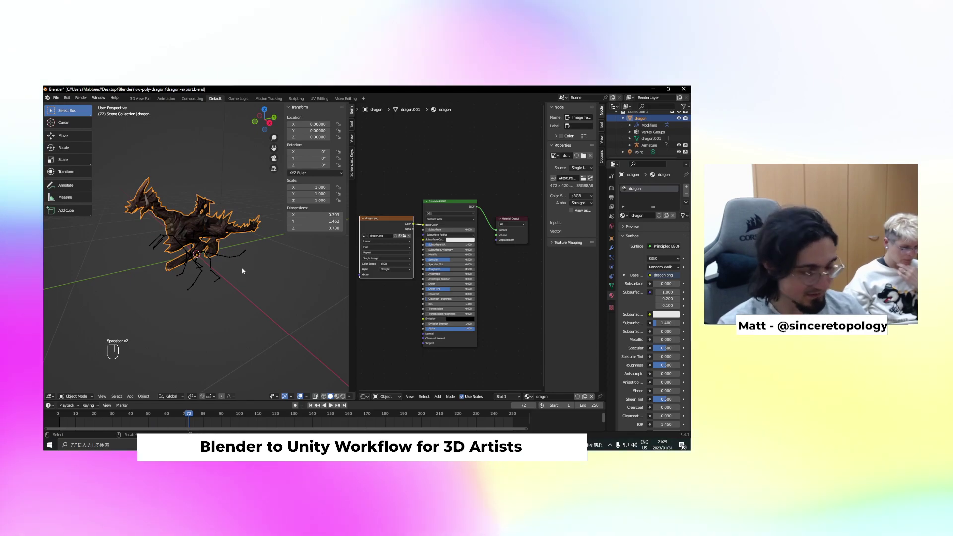
# Undo the Edit Mode mesh move and return the dragon to Object Mode
pyautogui.hotkey('ctrl', 'z')
pyautogui.hotkey('ctrl', 'z')
pyautogui.hotkey('ctrl', 'z')
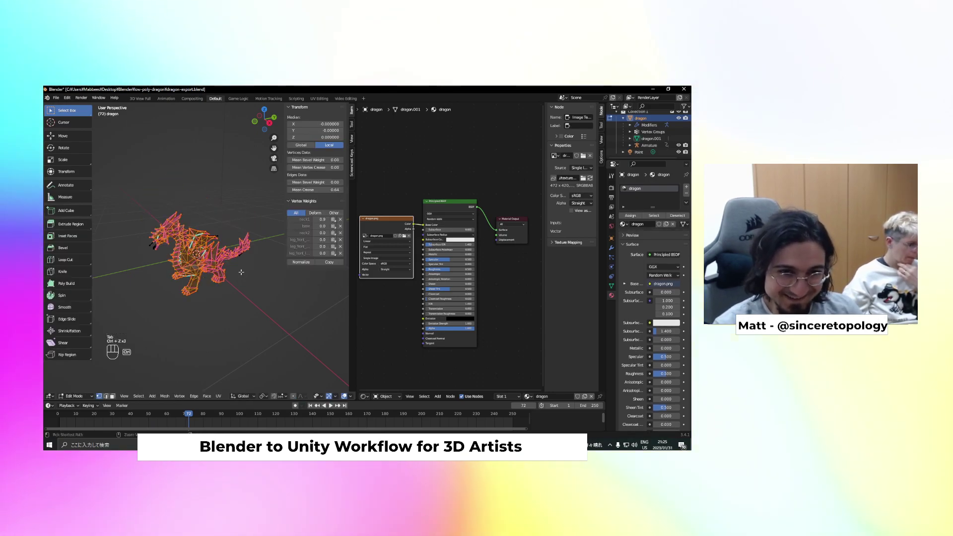
pyautogui.press('Tab')
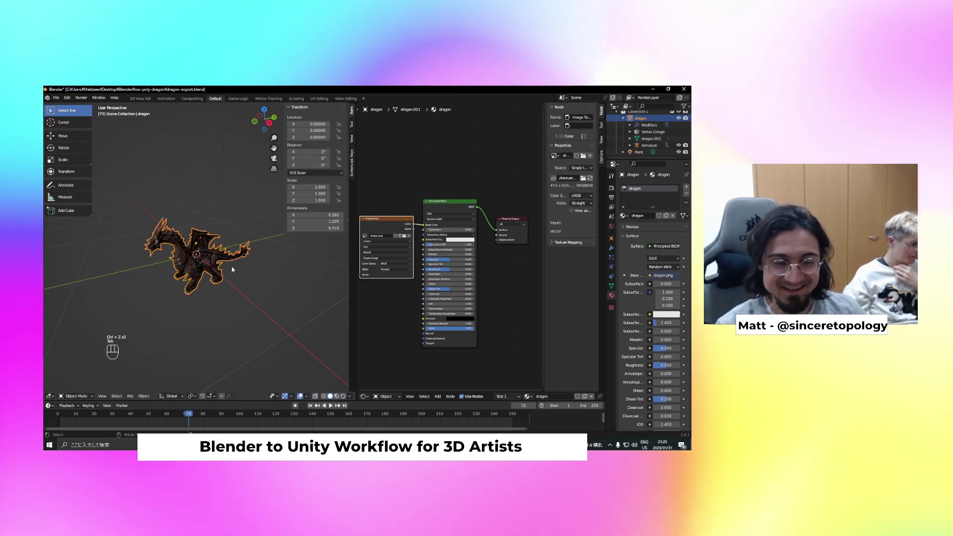
# Collapse the dragon's hierarchy and try moving only its armature upward along Z
pyautogui.click(623, 118)
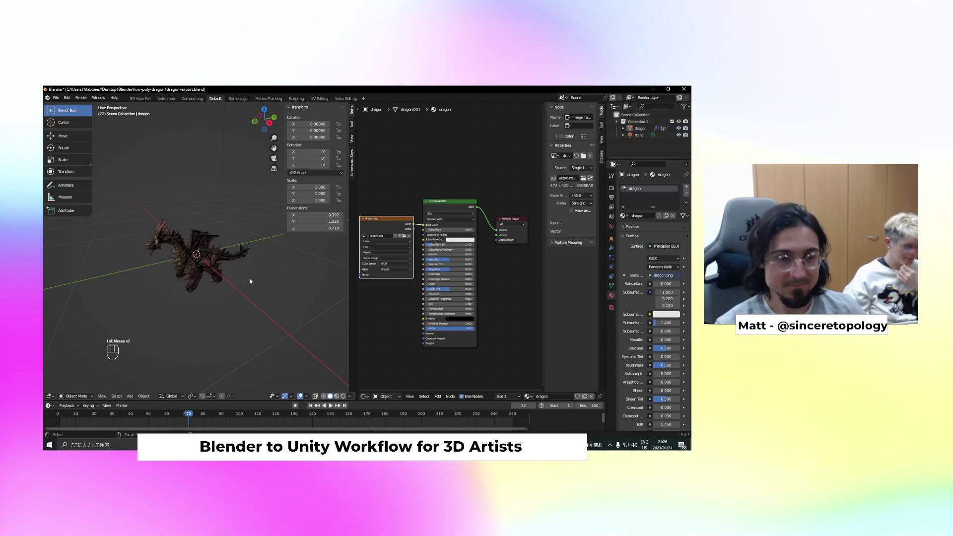
pyautogui.click(240, 269)
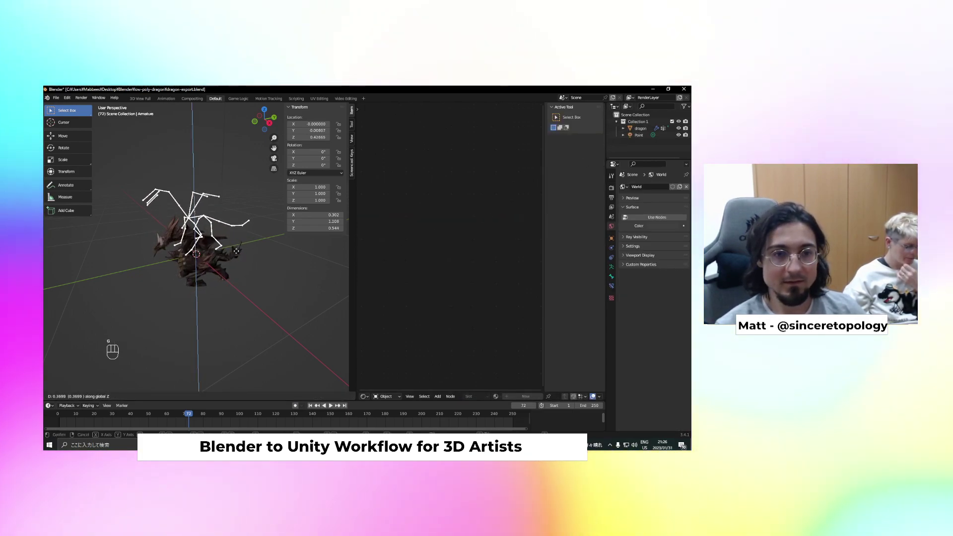
pyautogui.rightClick(598, 162)
# Raise the dragon object along Z to about 0.28 m so its feet rest on the ground line in the right view
pyautogui.doubleClick(631, 141)
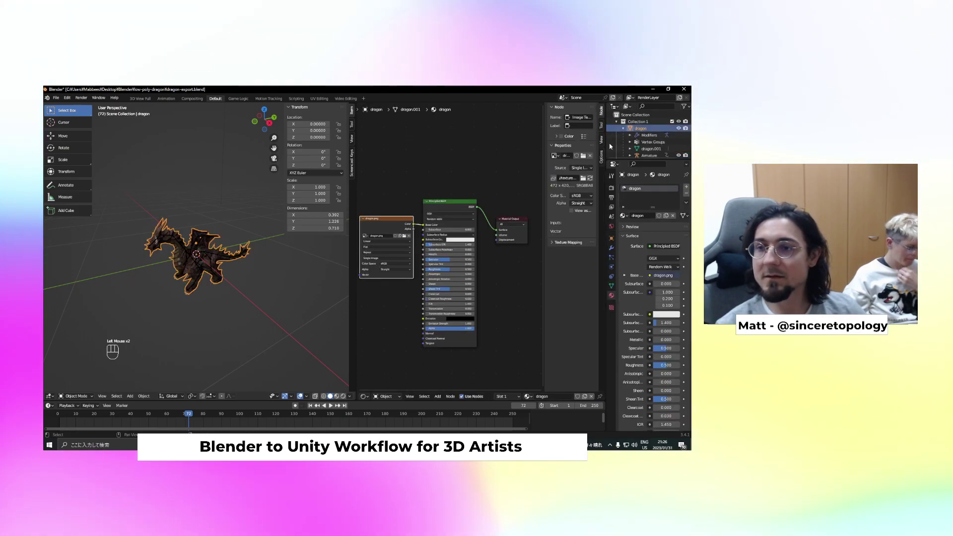
pyautogui.press('z')
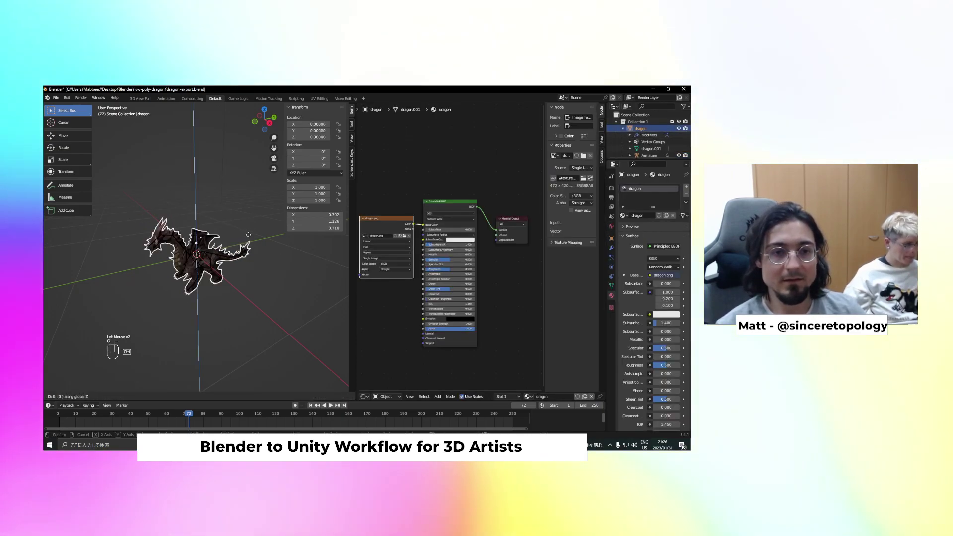
pyautogui.click(246, 264)
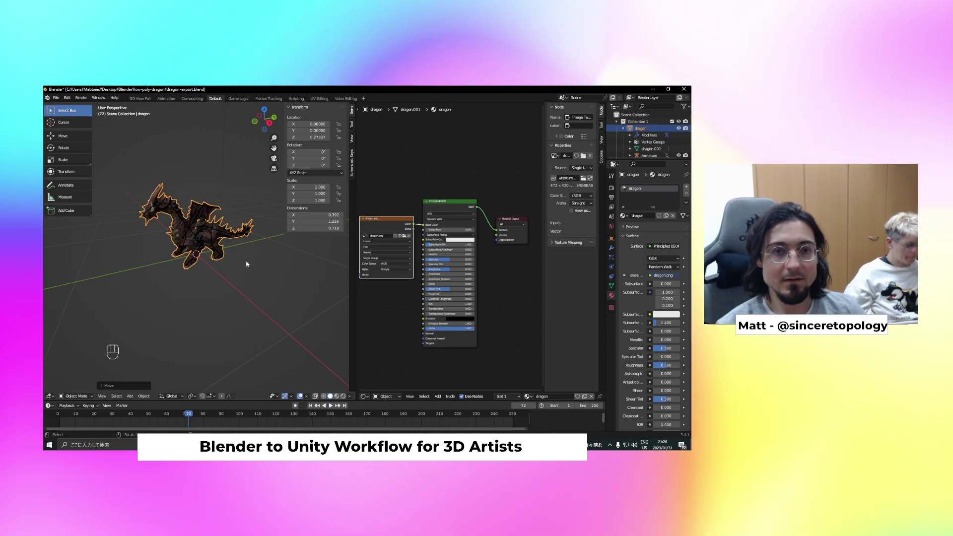
pyautogui.click(269, 122)
pyautogui.scroll(3, 238, 208)
pyautogui.press('g')
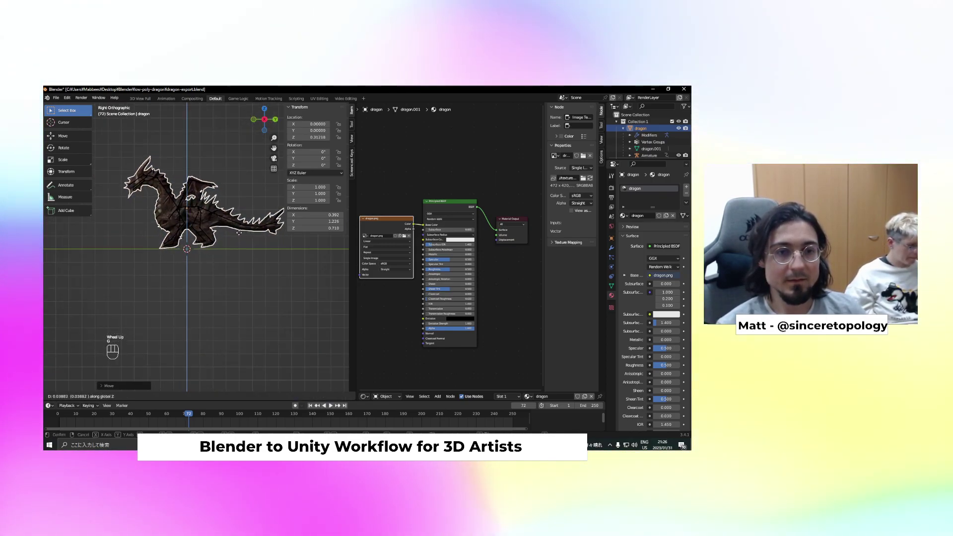
pyautogui.click(222, 245)
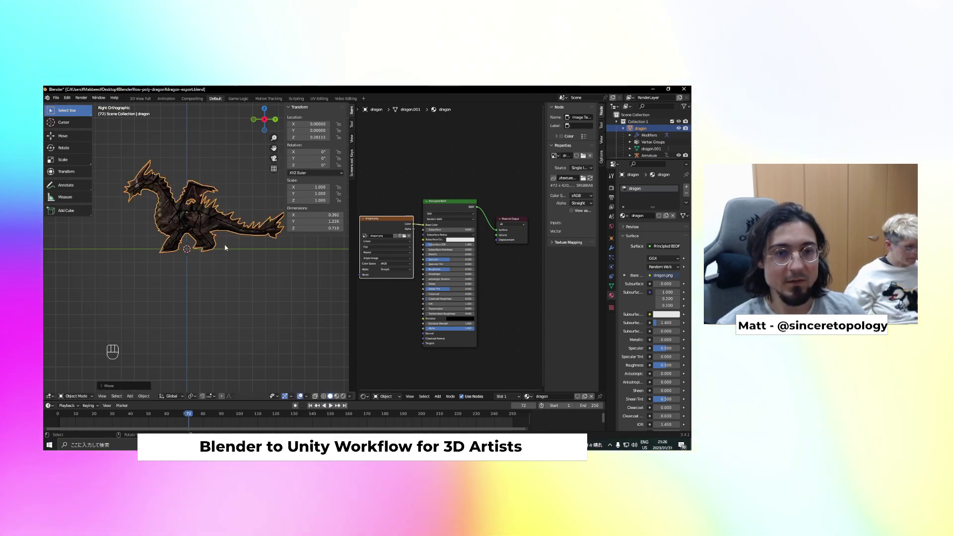
# Add a Plain Axes empty at the world origin beneath the dragon
pyautogui.click(202, 251)
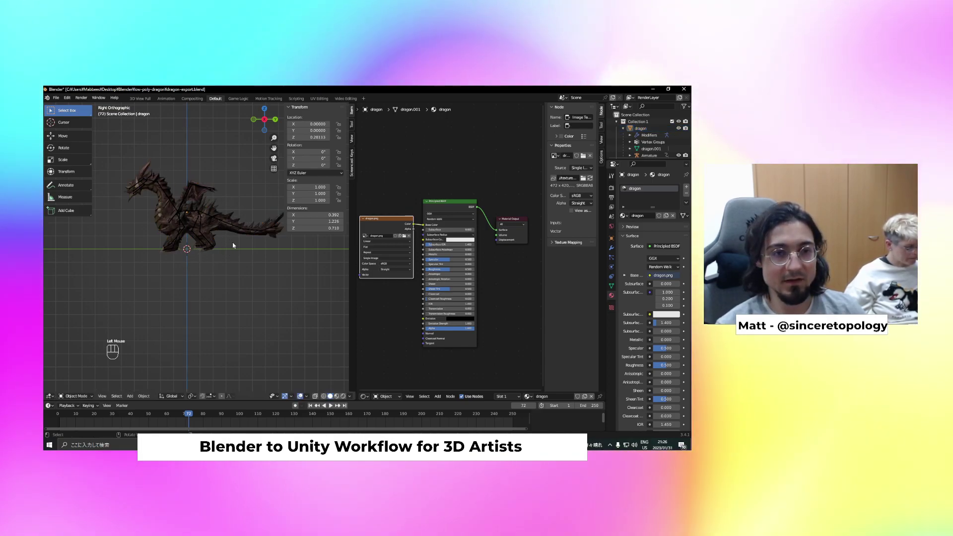
pyautogui.hotkey('shift', 'a')
pyautogui.moveTo(226, 266)
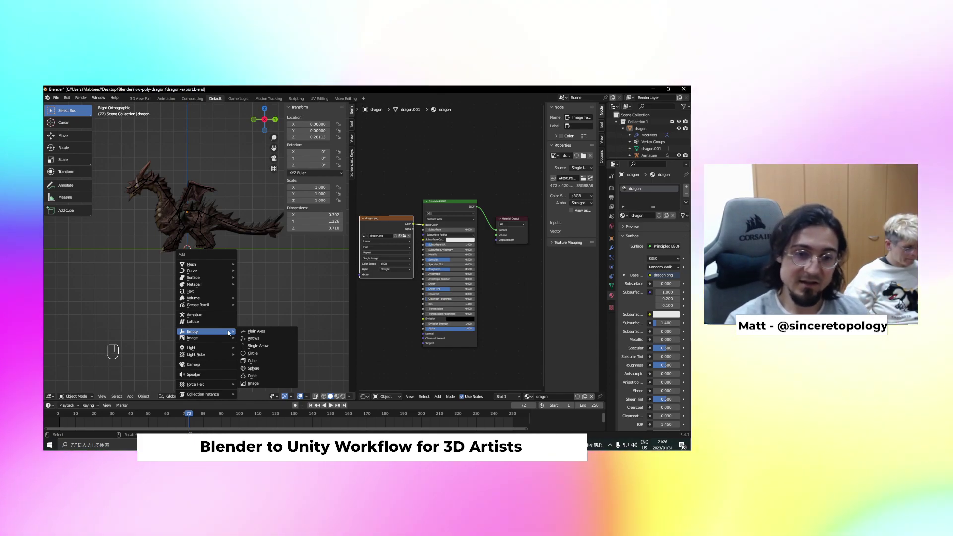
pyautogui.click(255, 331)
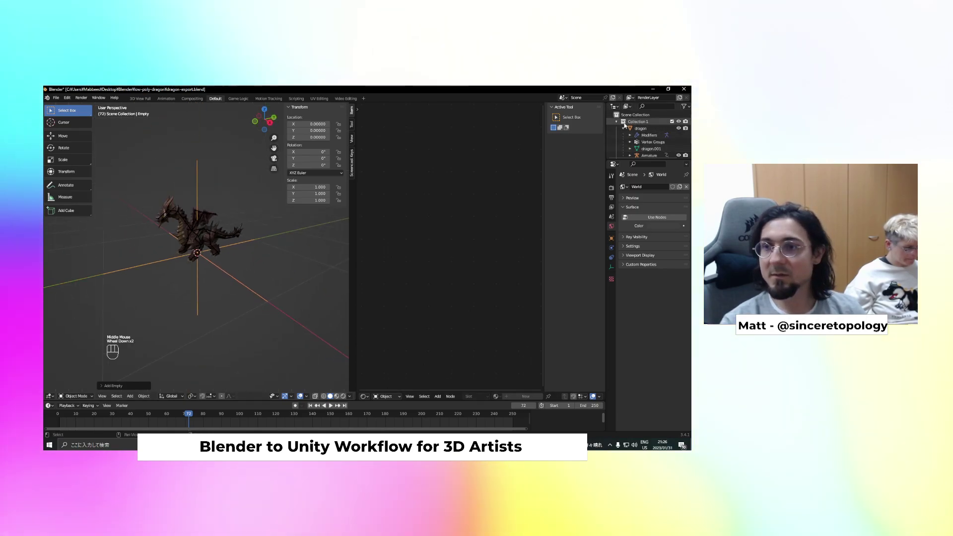
# Parent the dragon to the new empty and move the empty into Collection 1
pyautogui.click(623, 128)
pyautogui.click(633, 128)
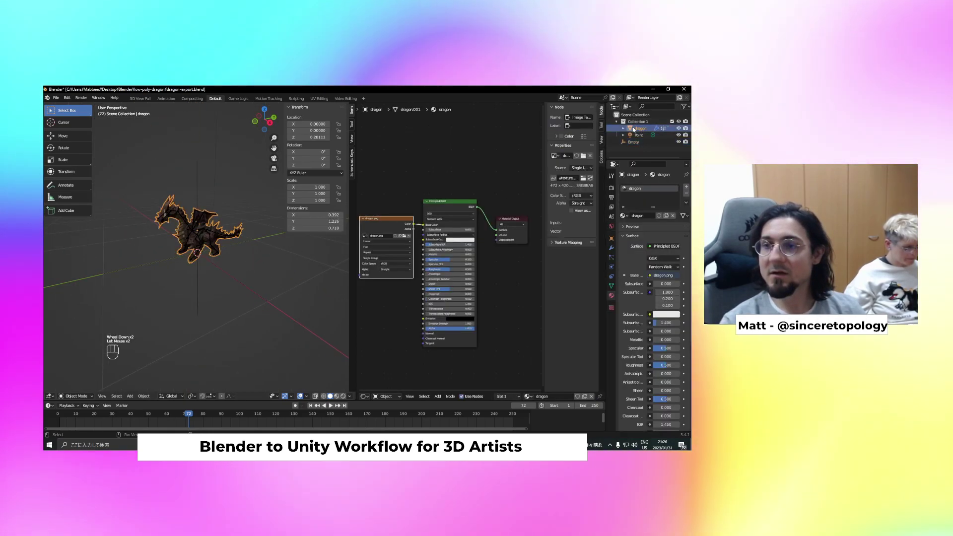
pyautogui.keyDown('shift'); pyautogui.click(195, 271); pyautogui.keyUp('shift')
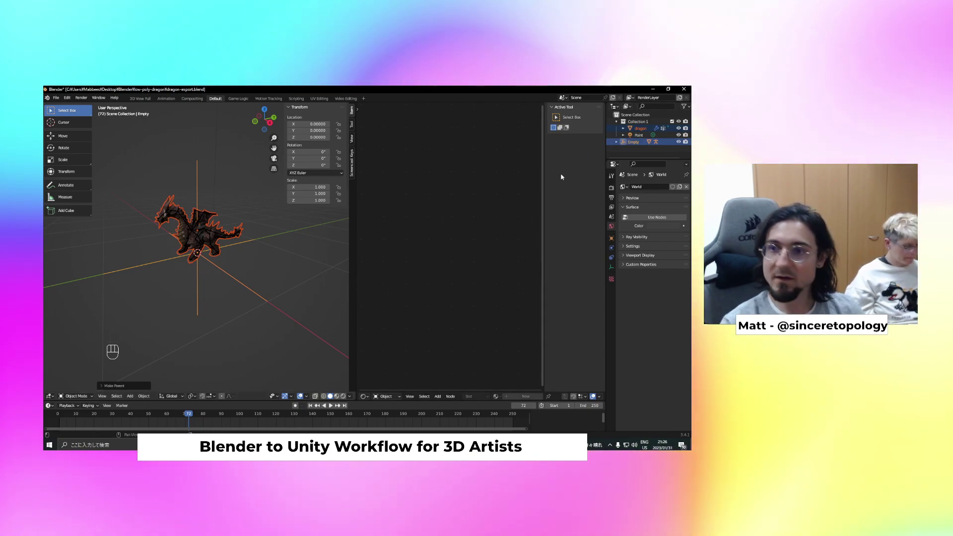
pyautogui.click(617, 143)
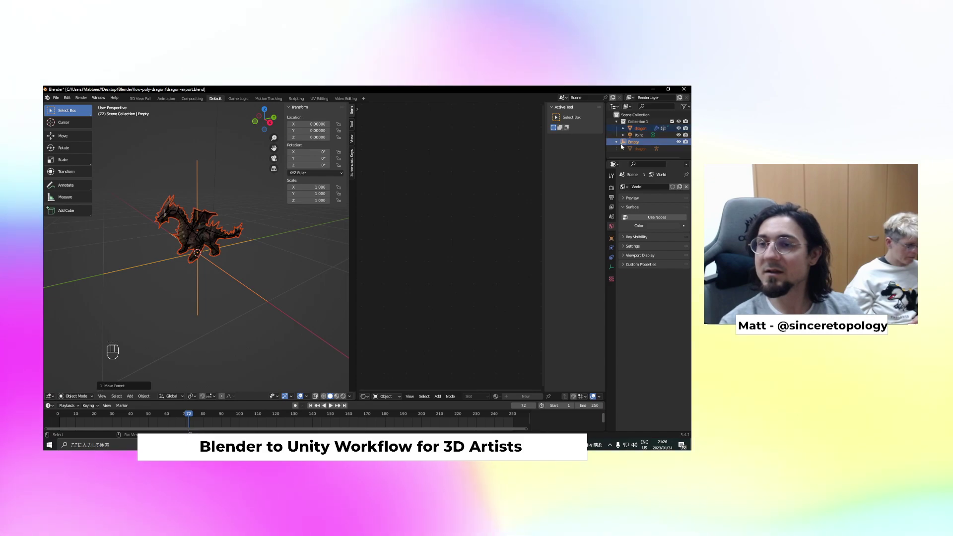
pyautogui.moveTo(625, 123); pyautogui.dragTo(625, 122)
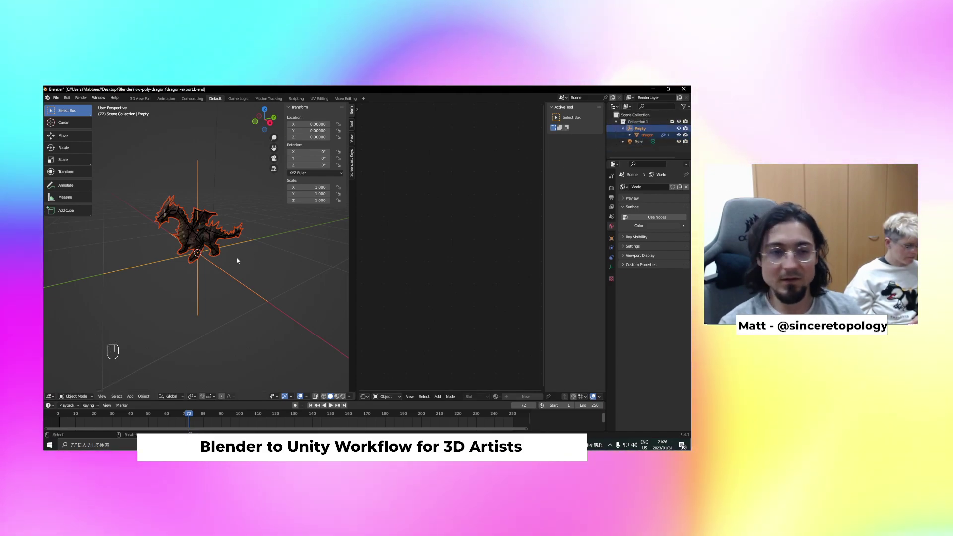
# Select only the empty and rename it dragon_root
pyautogui.doubleClick(255, 259)
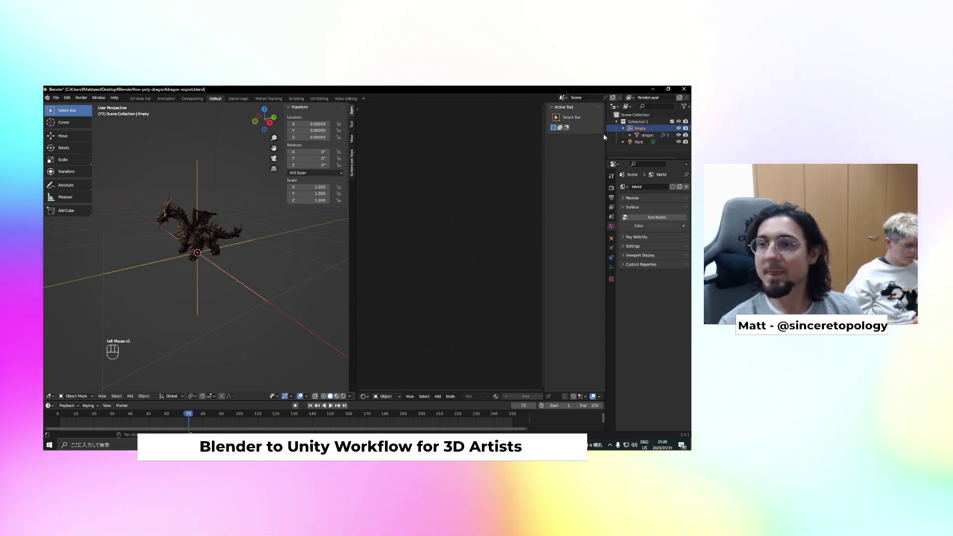
pyautogui.click(641, 129)
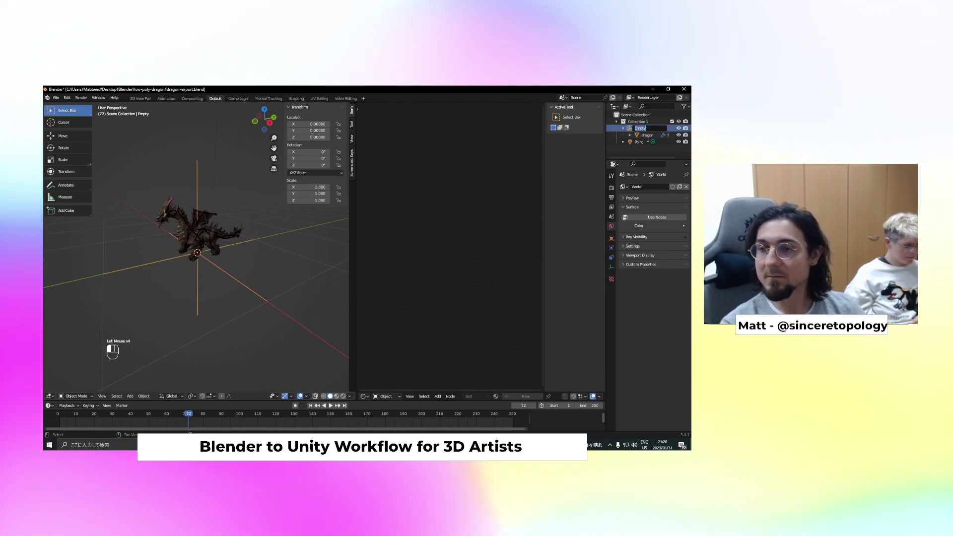
pyautogui.write('dragon_root')
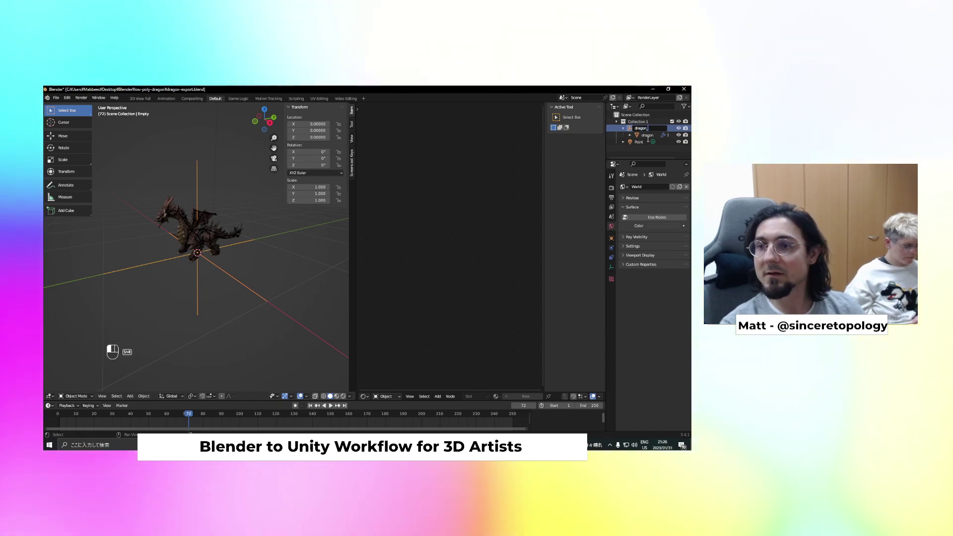
pyautogui.press('Return')
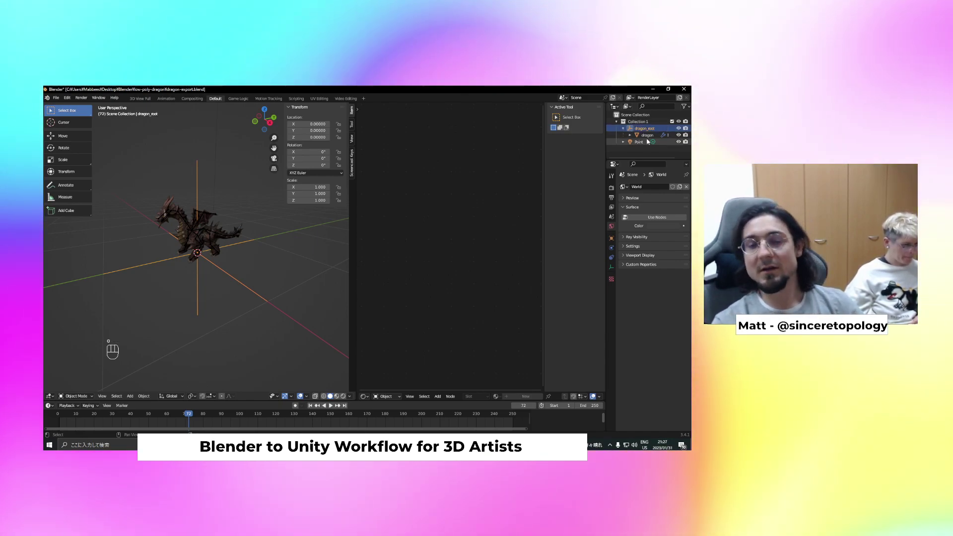
# Try moving dragon_root to check that the dragon follows its parent, cancel the move and deselect it
pyautogui.click(253, 269)
pyautogui.click(198, 192)
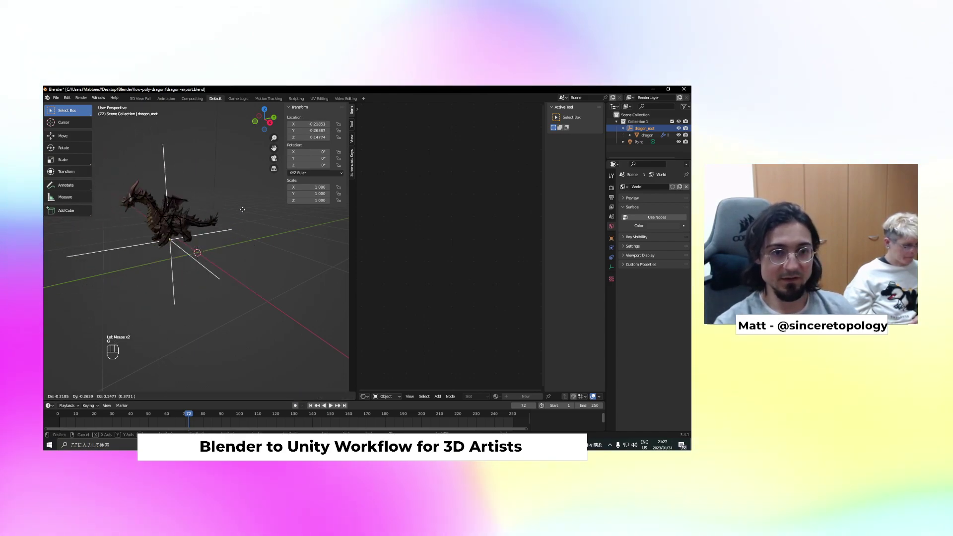
pyautogui.rightClick(260, 240)
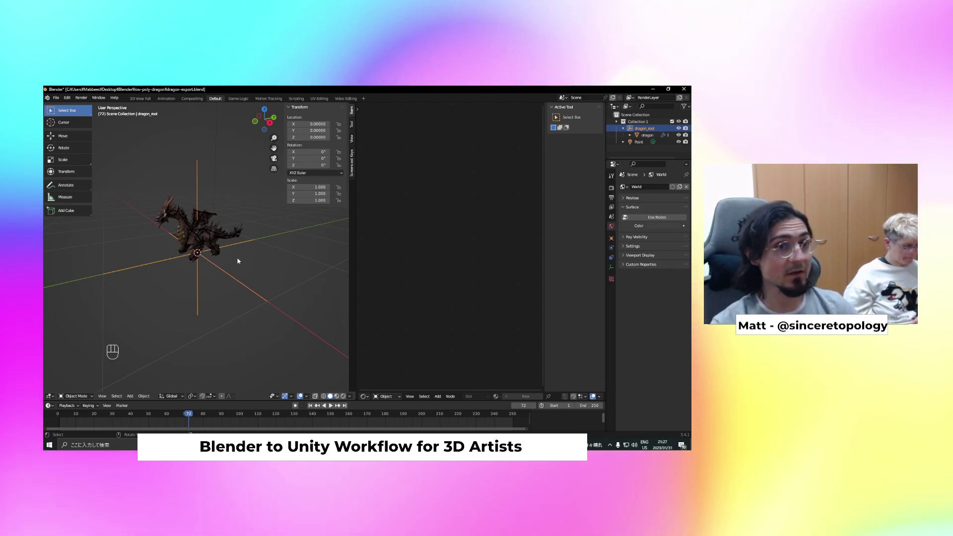
pyautogui.click(181, 226)
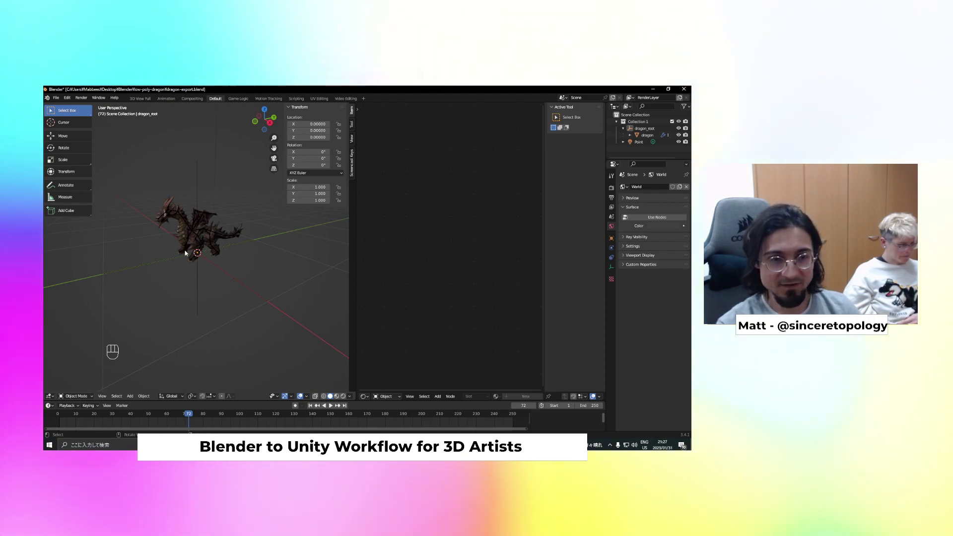
# Save the dragon-export file and select dragon_root together with the dragon mesh and its armature
pyautogui.click(195, 176)
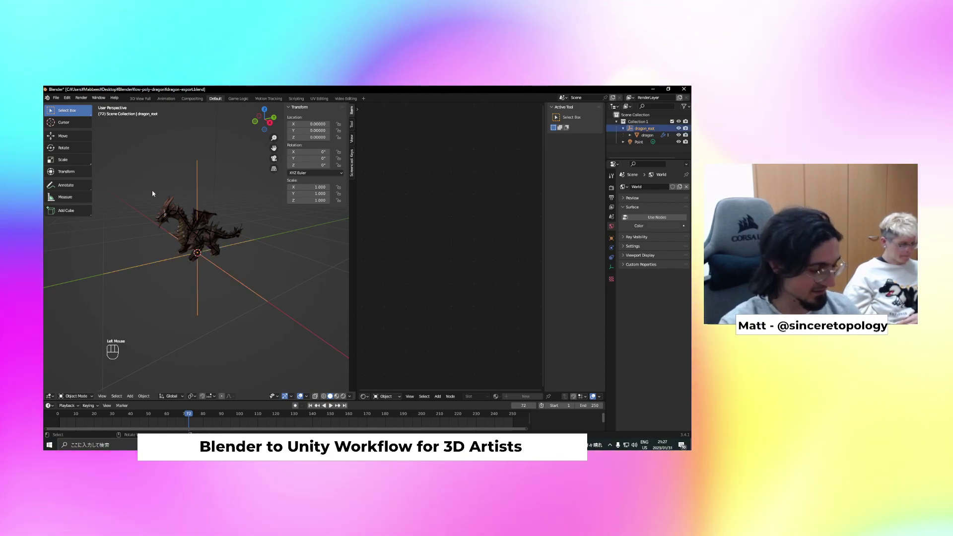
pyautogui.hotkey('ctrl', 's')
pyautogui.click(57, 98)
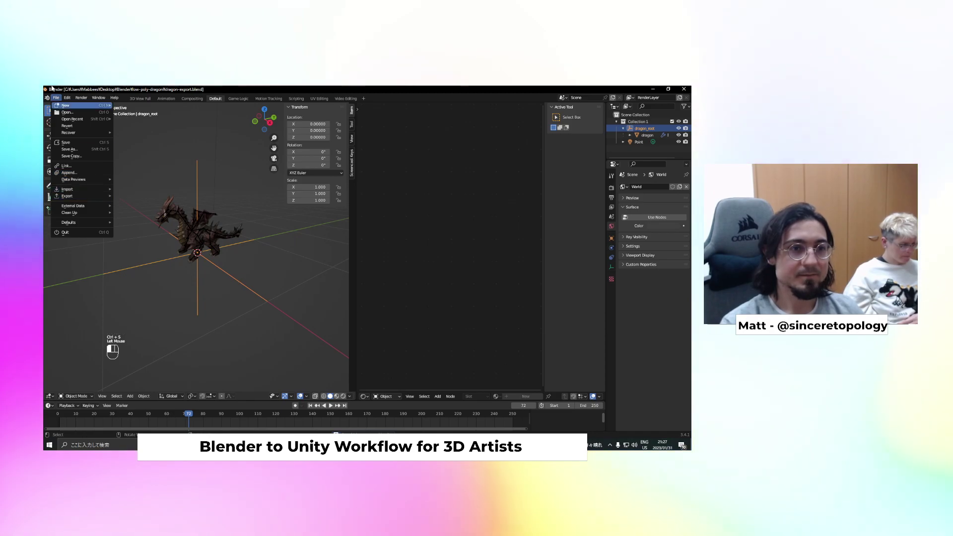
pyautogui.click(55, 98)
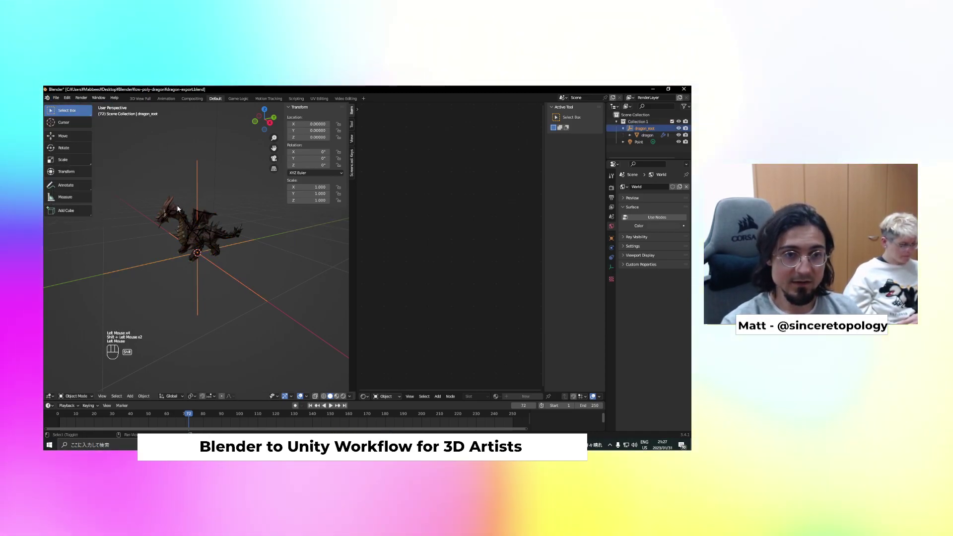
pyautogui.click(187, 218)
pyautogui.keyDown('shift'); pyautogui.click(185, 222); pyautogui.keyUp('shift')
pyautogui.keyDown('shift'); pyautogui.click(186, 222); pyautogui.keyUp('shift')
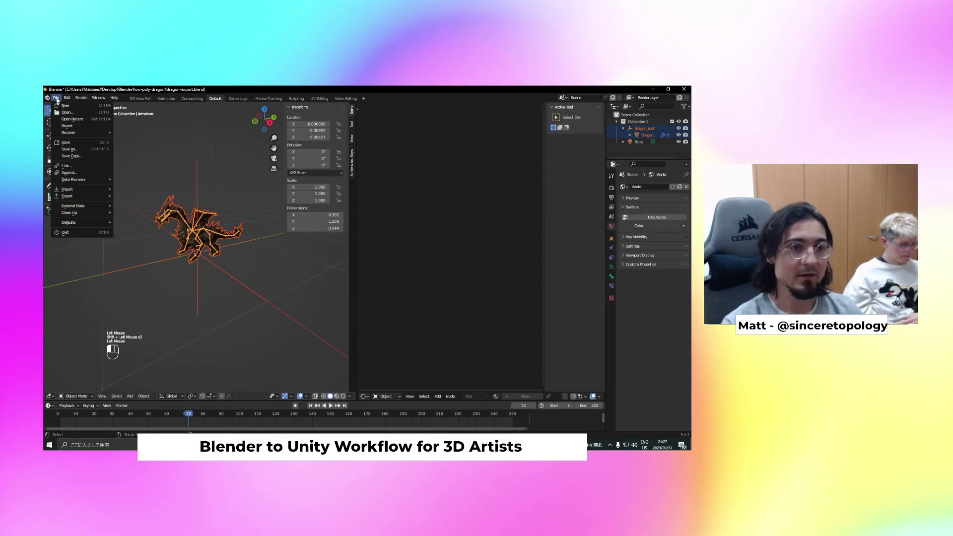
# Export only the selected objects as FBX, overwriting dragon.fbx in the Blender folder
pyautogui.moveTo(78, 194)
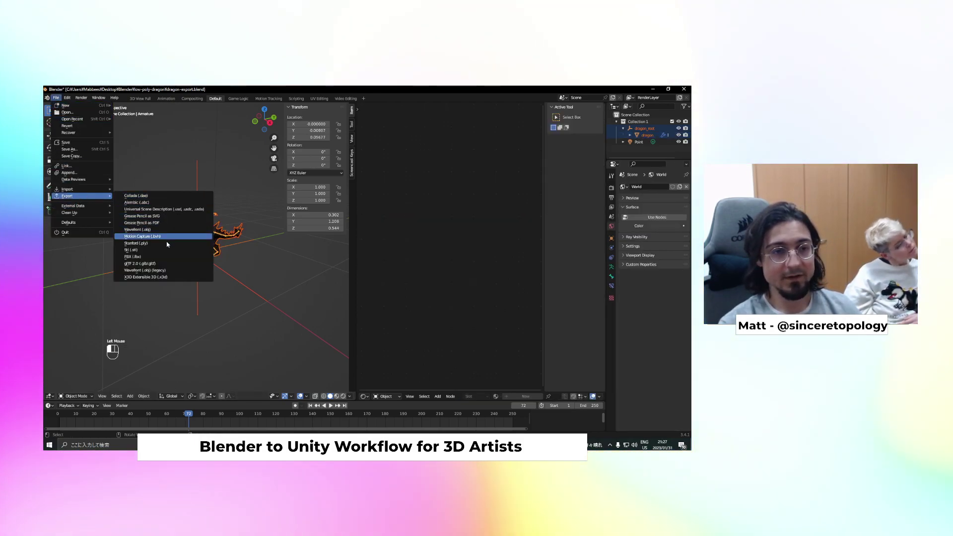
pyautogui.click(162, 258)
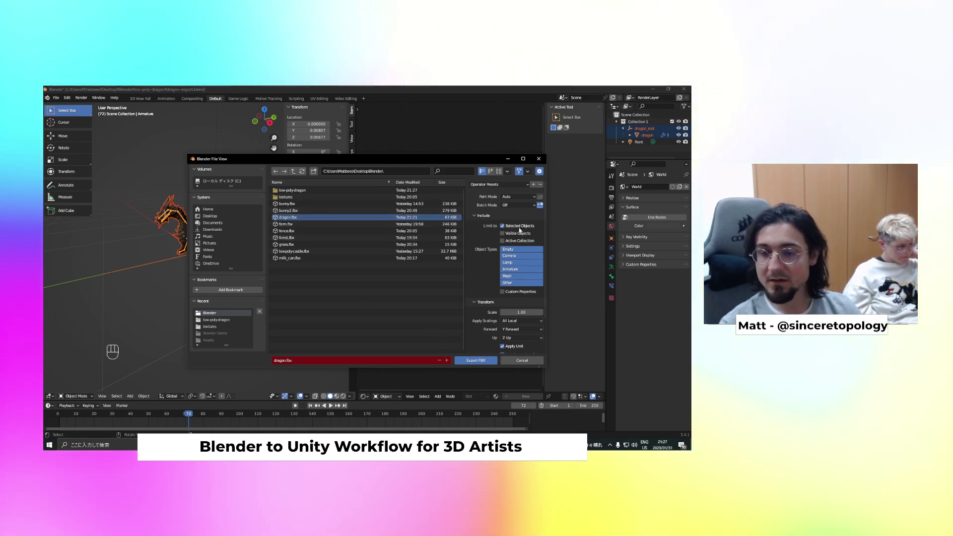
pyautogui.scroll(-3, 522, 260)
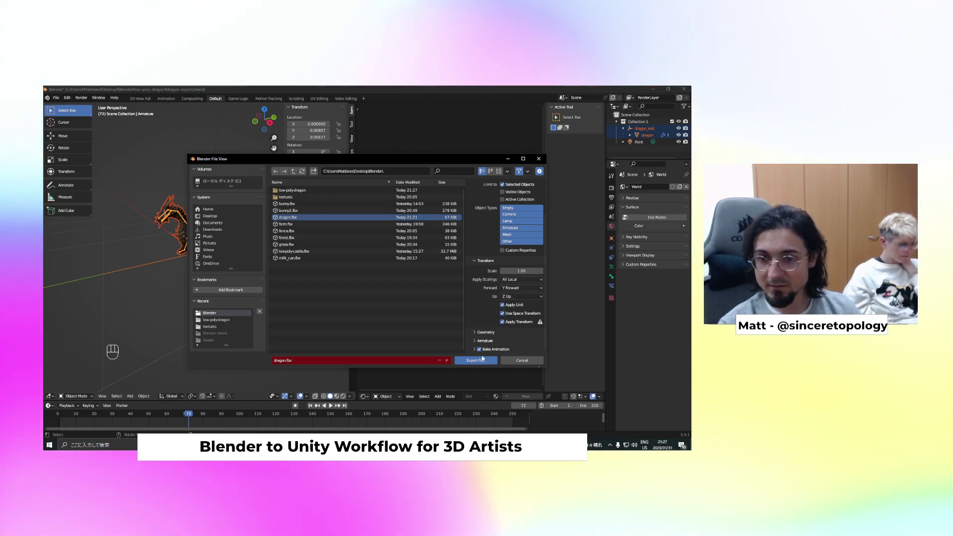
pyautogui.click(480, 361)
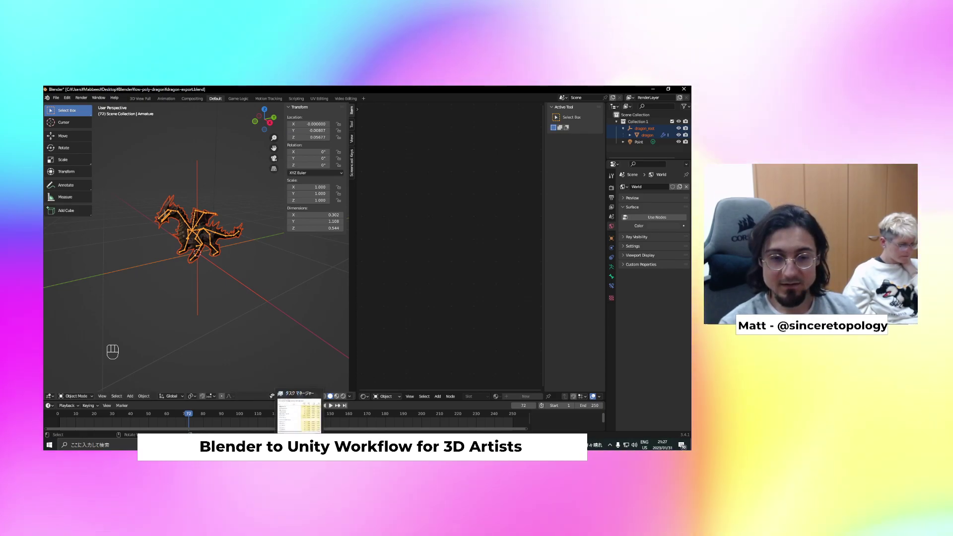
# Switch to Unity and import the re-exported dragon model from the Blender folder into Assets > Models
pyautogui.click(285, 444)
pyautogui.click(233, 444)
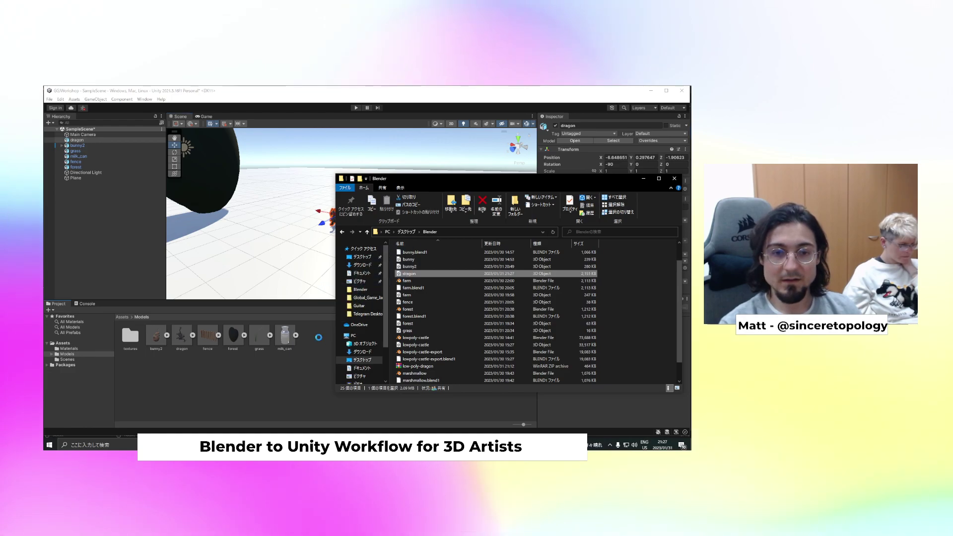
pyautogui.moveTo(406, 275); pyautogui.dragTo(300, 392)
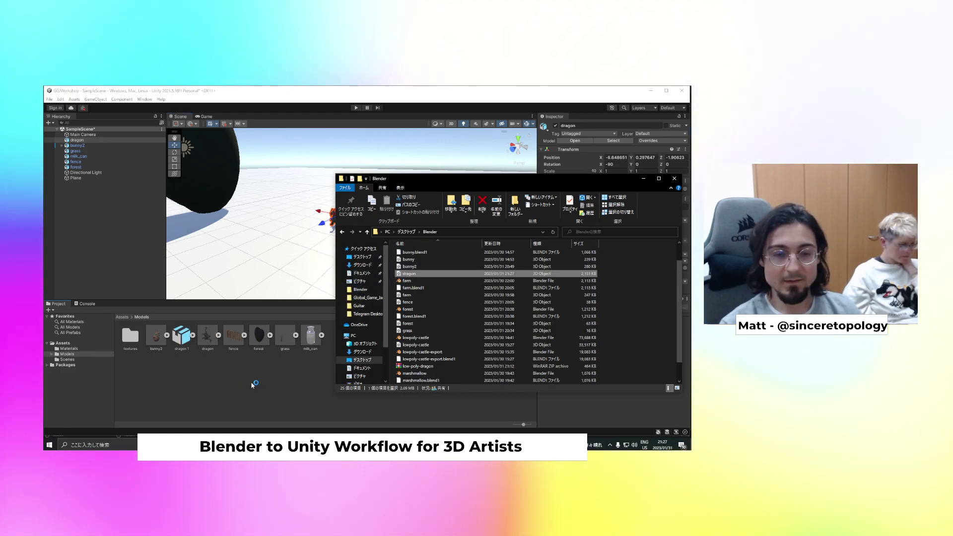
pyautogui.click(245, 383)
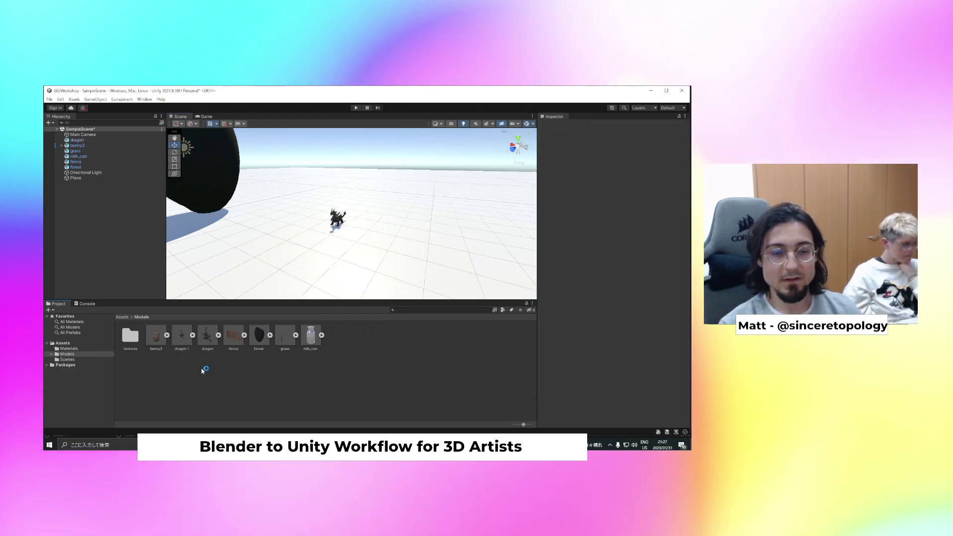
# Place the newly imported dragon 1 model on the ground plane in front of the existing dragon
pyautogui.click(192, 349)
pyautogui.moveTo(192, 349); pyautogui.dragTo(376, 245)
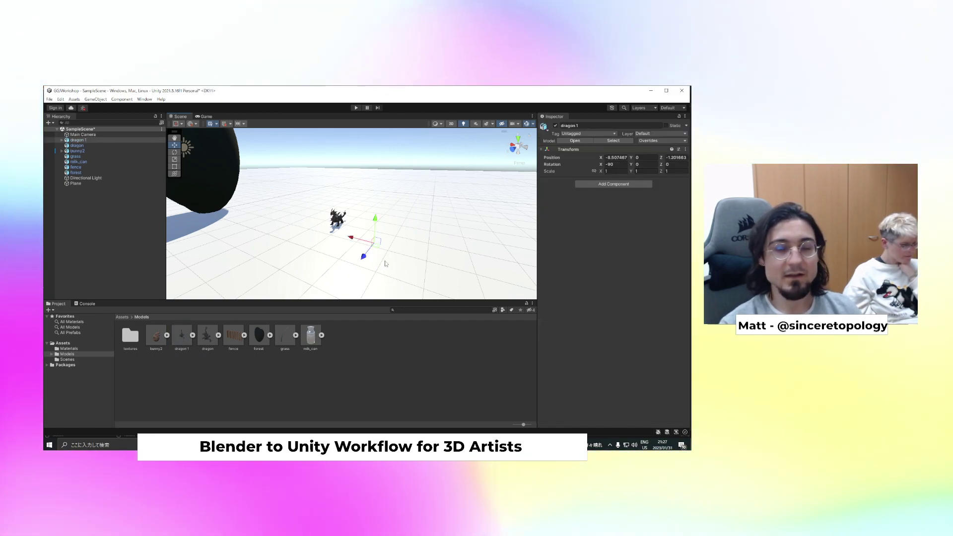
pyautogui.scroll(10, 370, 253)
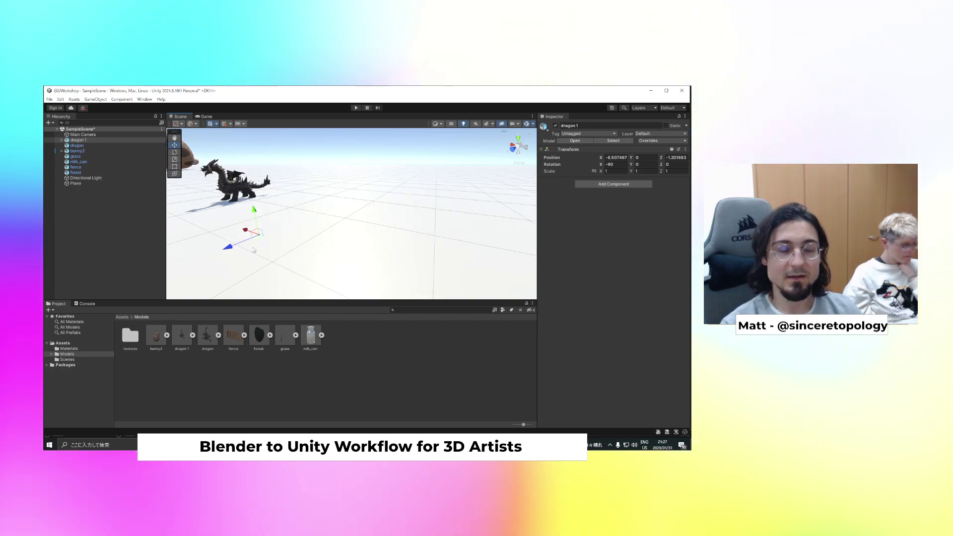
# Set the X and Z position of dragon 1 to 0 to place it at the world origin
pyautogui.click(79, 140)
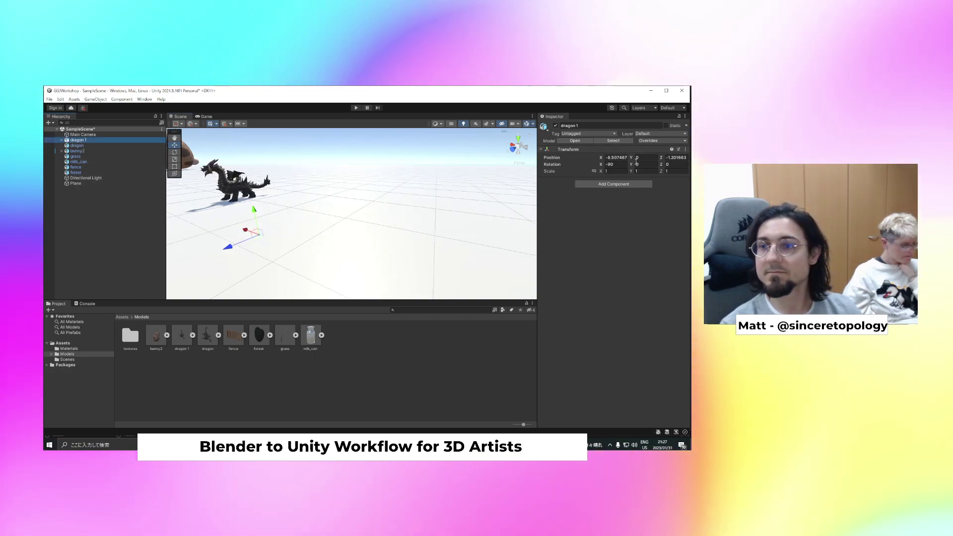
pyautogui.click(626, 157)
pyautogui.write('0')
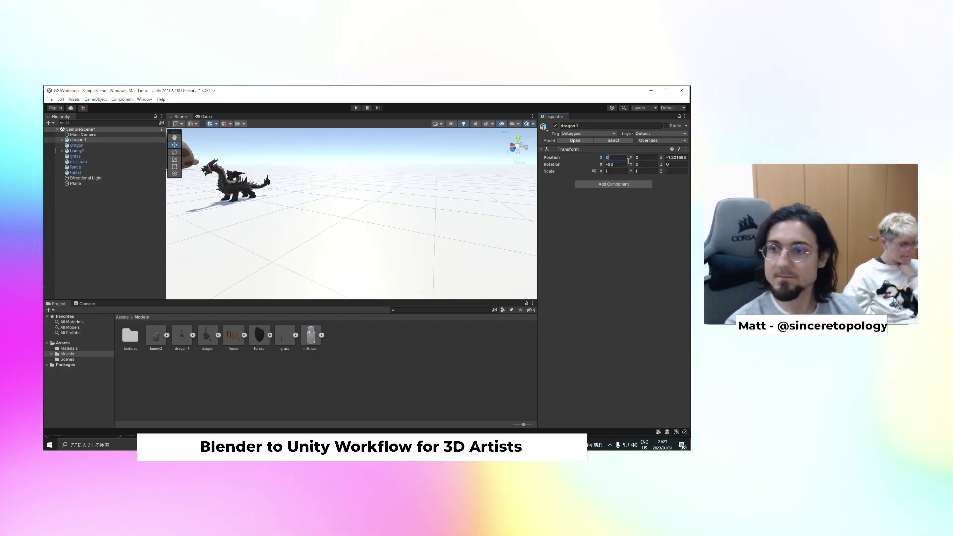
pyautogui.press('Tab')
pyautogui.press('Tab')
pyautogui.scroll(-10, 317, 200)
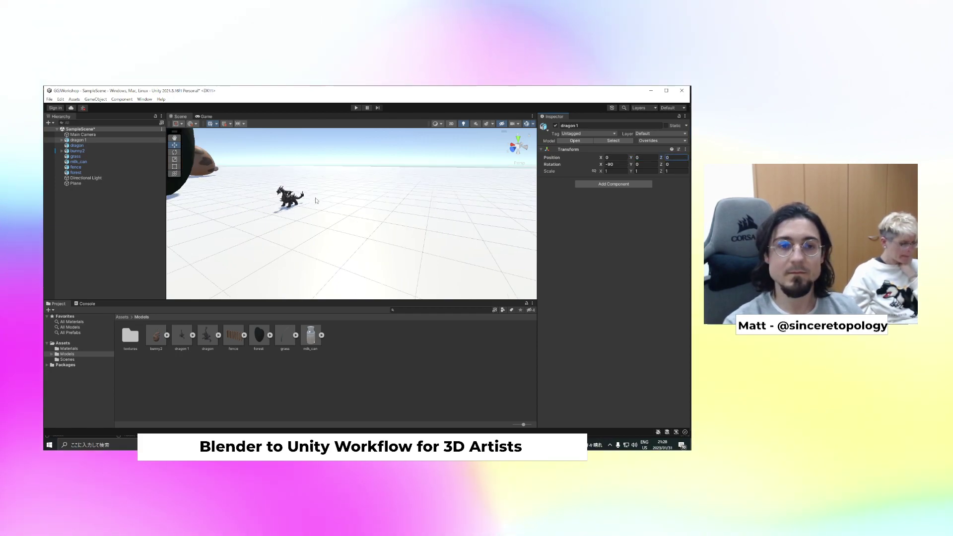
pyautogui.moveTo(171, 200); pyautogui.dragTo(311, 217, button='middle')
pyautogui.press('f')
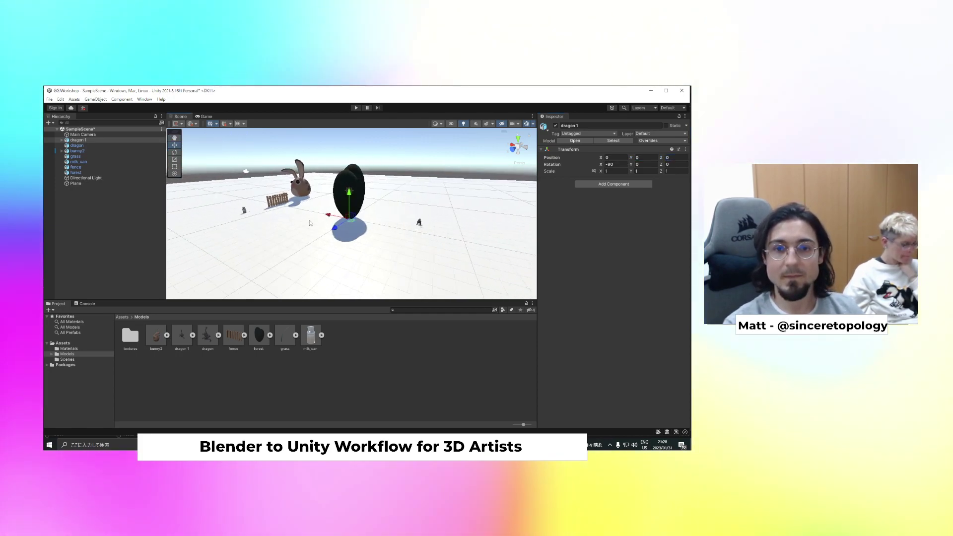
pyautogui.scroll(5, 374, 238)
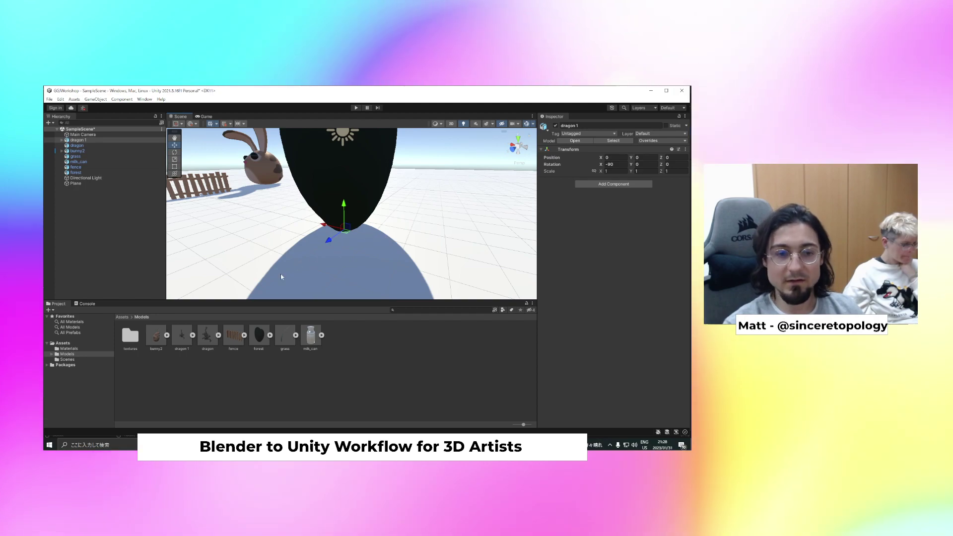
# Check the sub-assets of the dragon 1 model and show its import settings
pyautogui.click(193, 335)
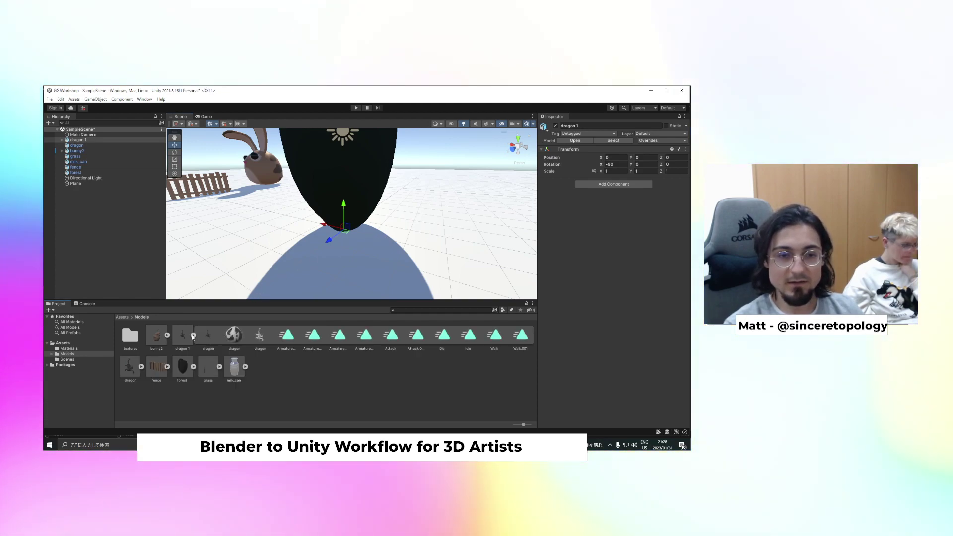
pyautogui.click(192, 336)
pyautogui.click(182, 339)
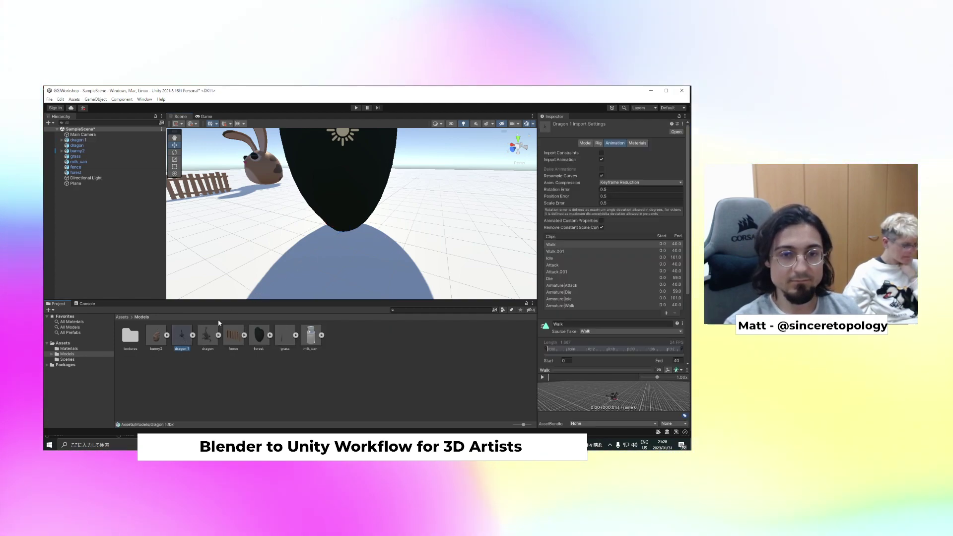
# Move the forest object away from the origin along the X axis to about -3.873
pyautogui.click(357, 183)
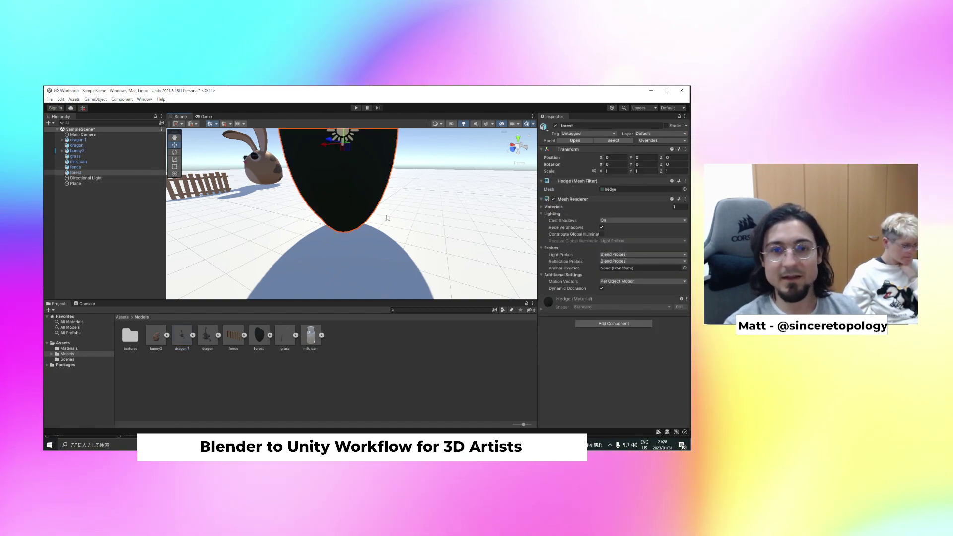
pyautogui.moveTo(329, 144); pyautogui.dragTo(491, 146)
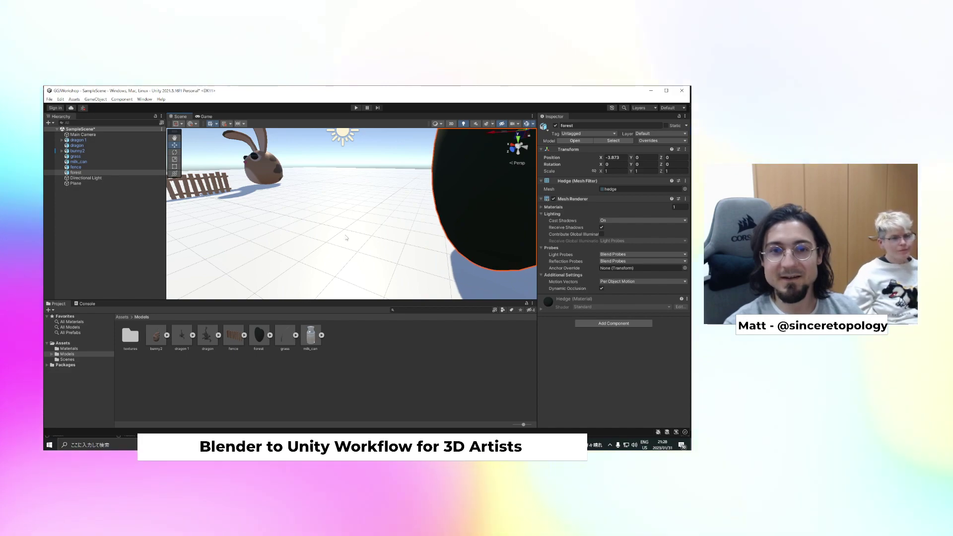
pyautogui.scroll(8, 335, 238)
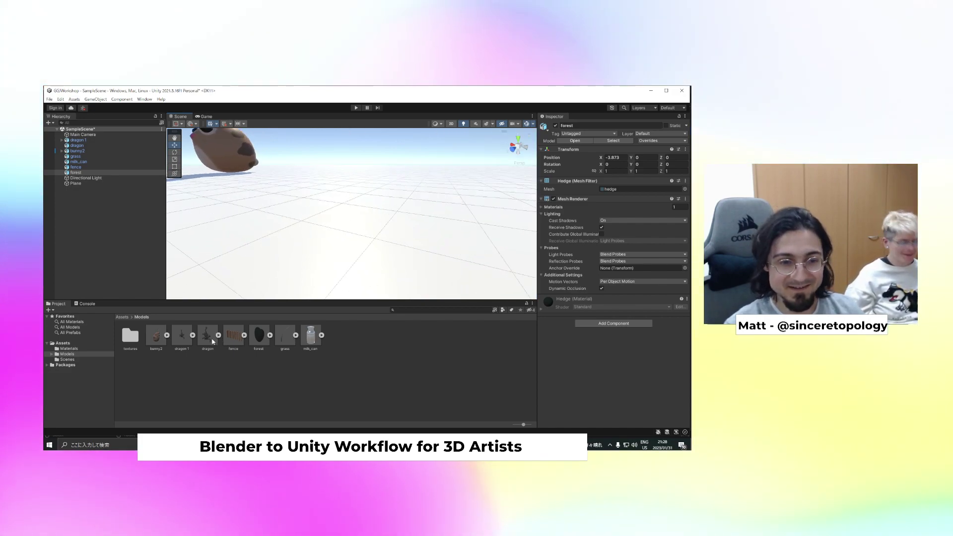
# Examine the dragon 1 import settings, animation clips and sub-assets, and look for the model in the scene
pyautogui.click(182, 336)
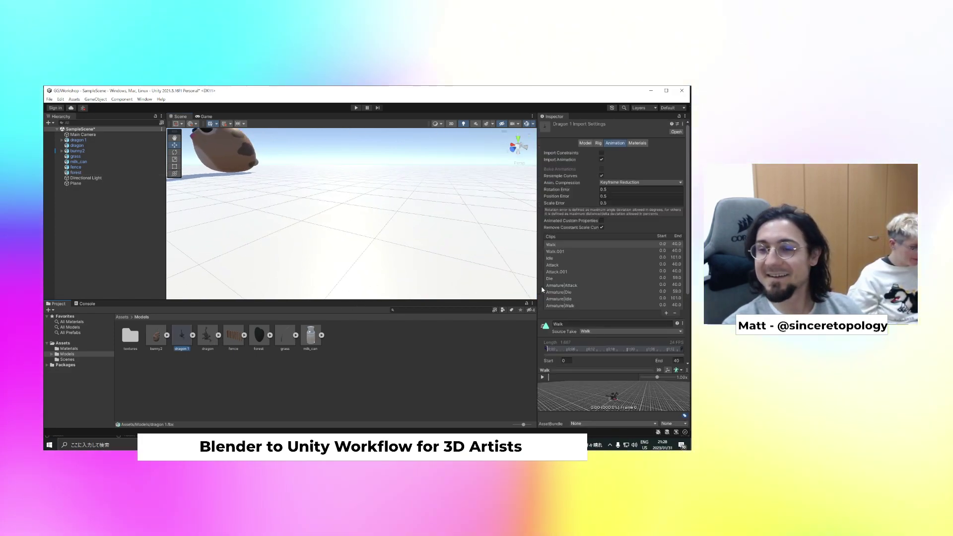
pyautogui.scroll(-2, 618, 263)
pyautogui.scroll(-2, 617, 268)
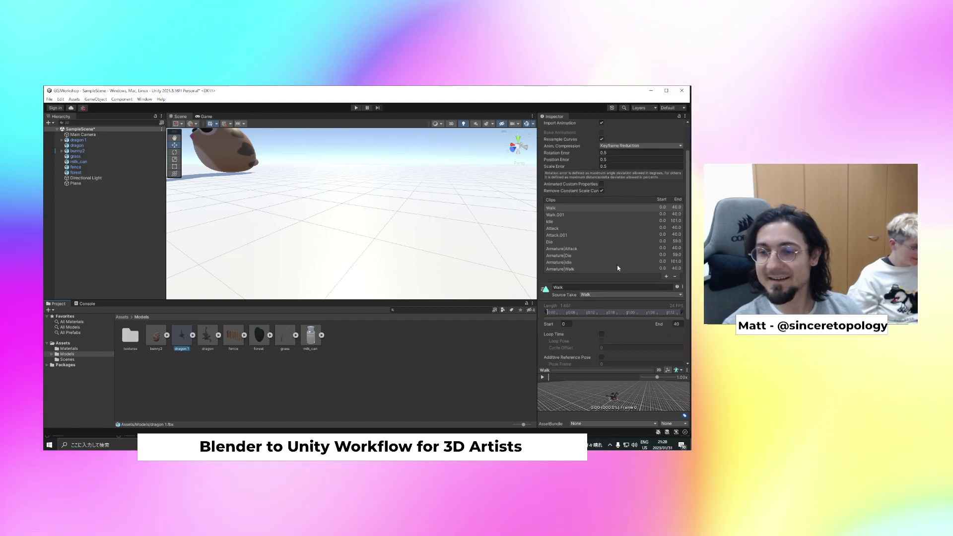
pyautogui.scroll(4, 617, 268)
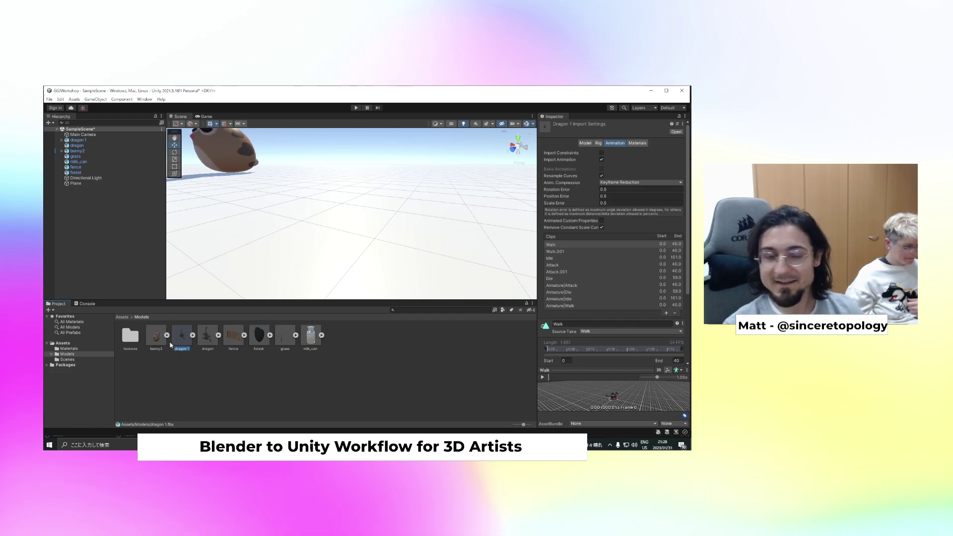
pyautogui.click(192, 335)
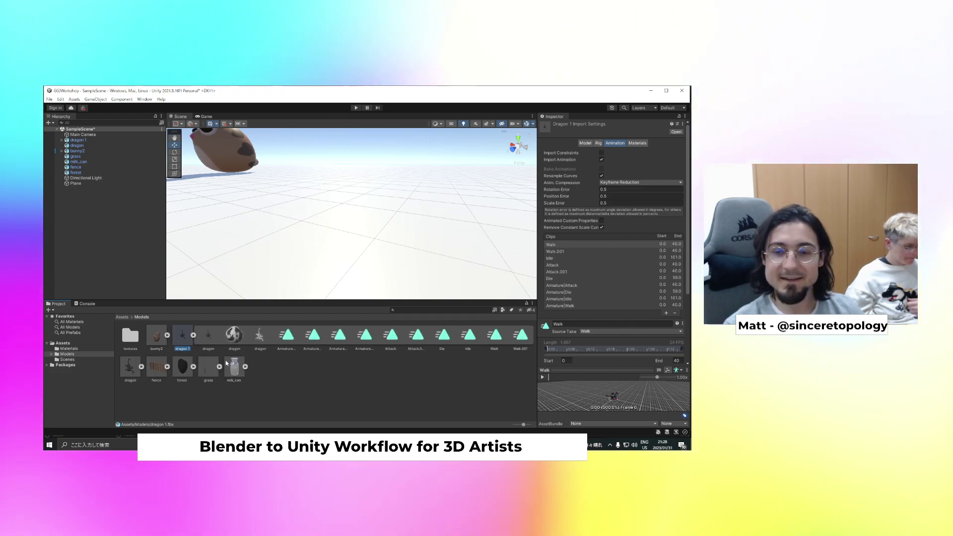
pyautogui.click(193, 335)
pyautogui.click(238, 381)
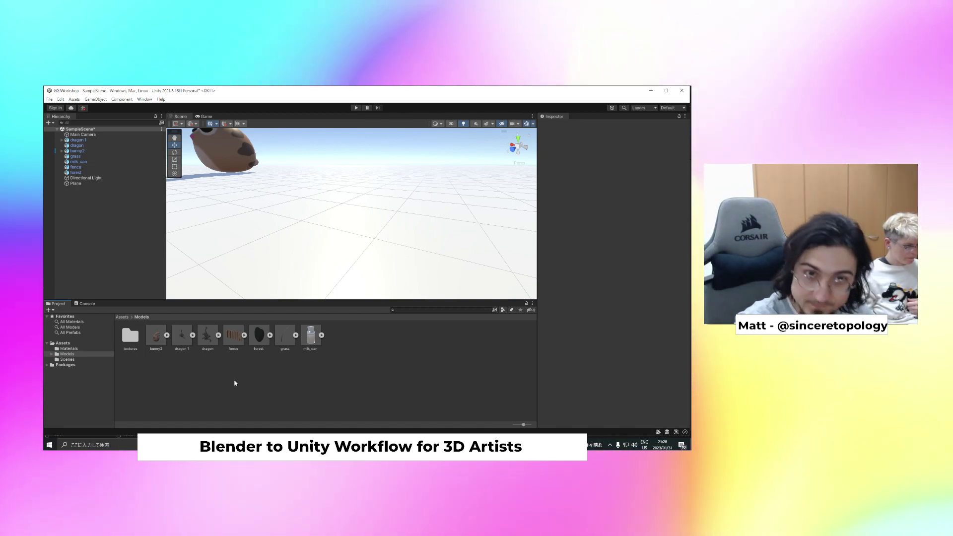
pyautogui.scroll(-10, 331, 264)
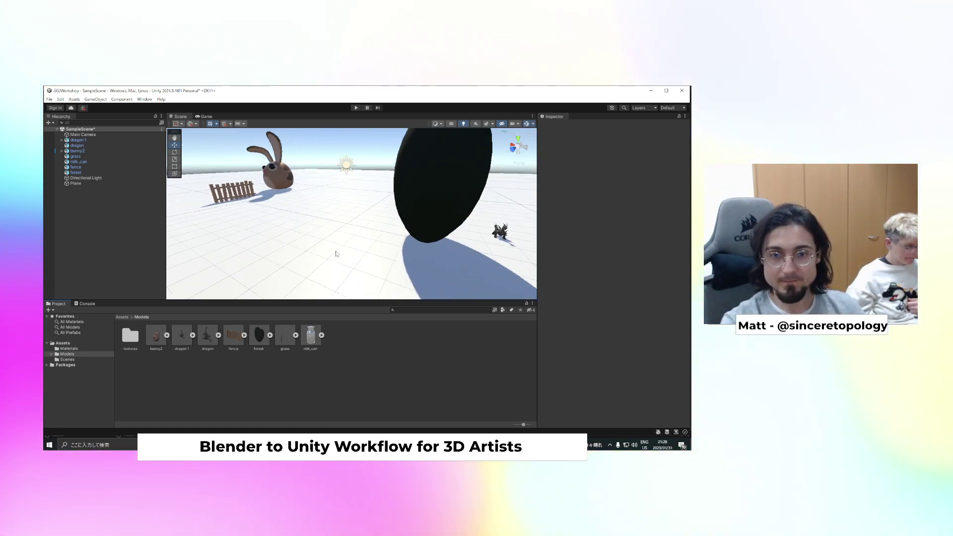
pyautogui.scroll(3, 360, 247)
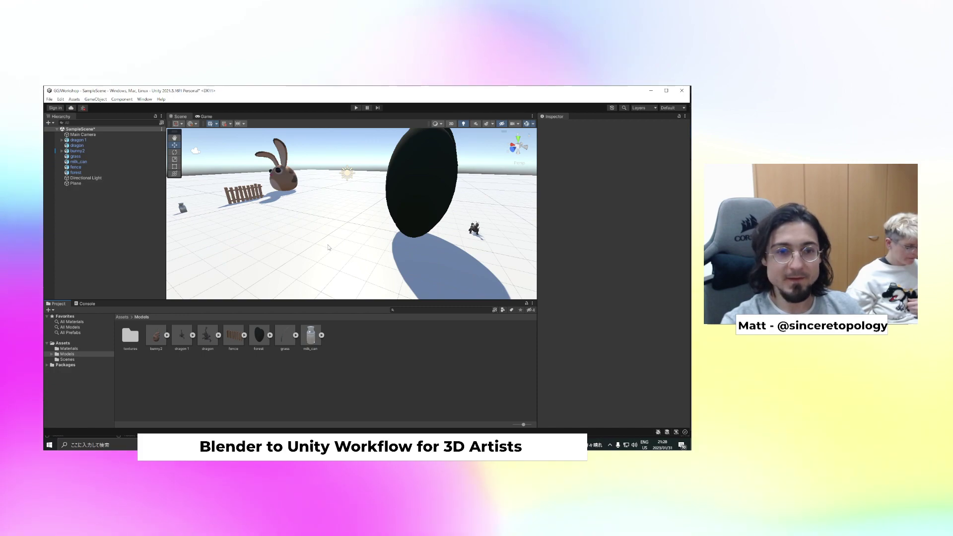
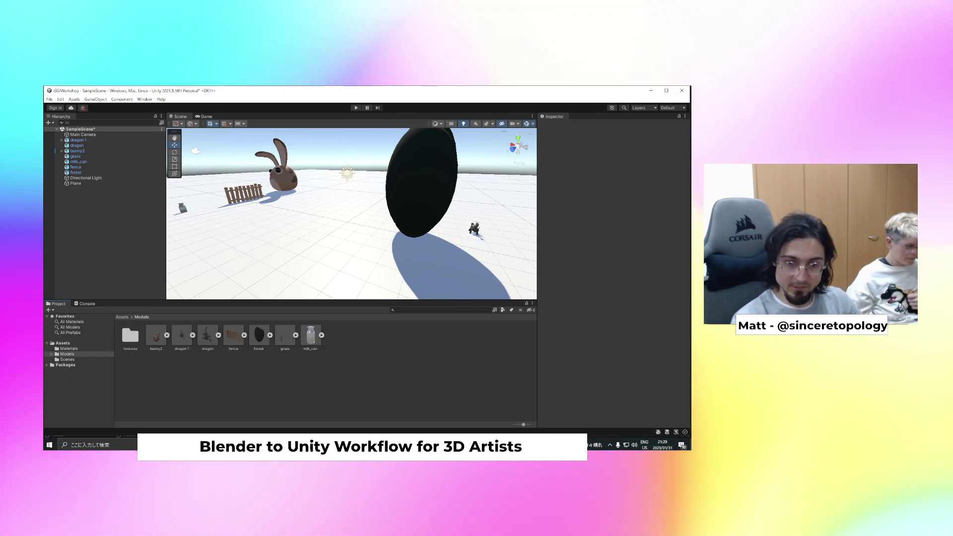
# Switch to Blender and show the dragon scene in the UV Editing workspace
pyautogui.hotkey('alt', 'Tab')
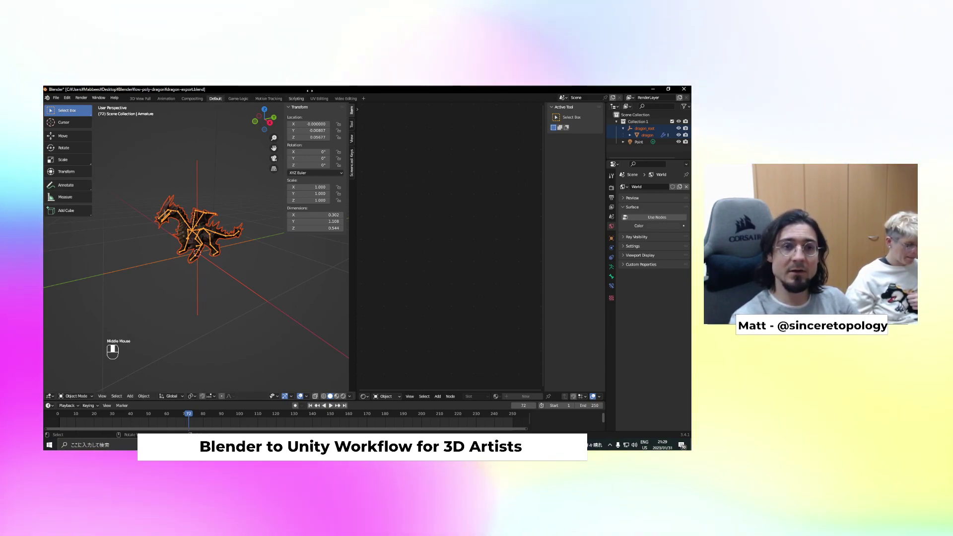
pyautogui.moveTo(302, 91); pyautogui.dragTo(293, 93, button='middle')
pyautogui.moveTo(195, 100)
pyautogui.mouseDown(button='middle')
pyautogui.moveTo(206, 99)
pyautogui.moveTo(194, 103)
pyautogui.mouseUp(button='middle')
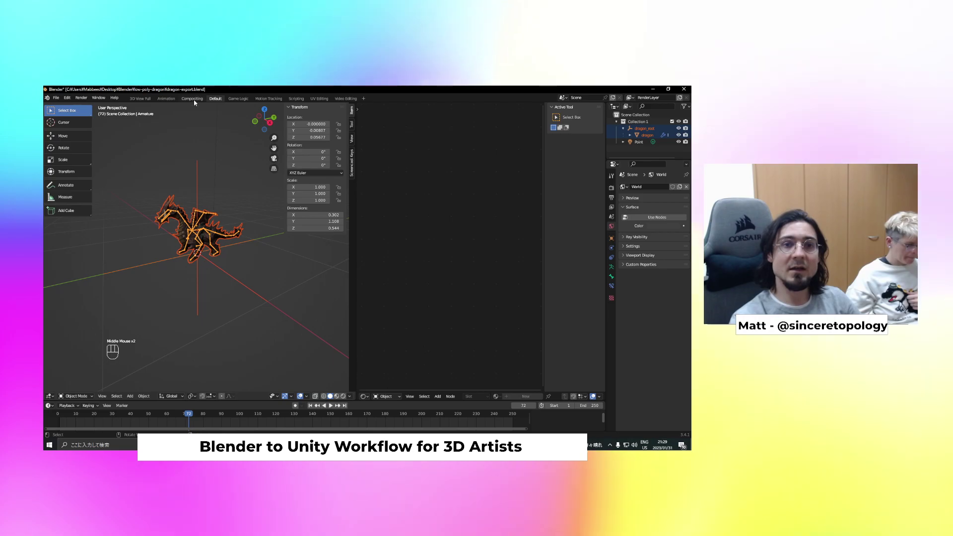
pyautogui.click(318, 99)
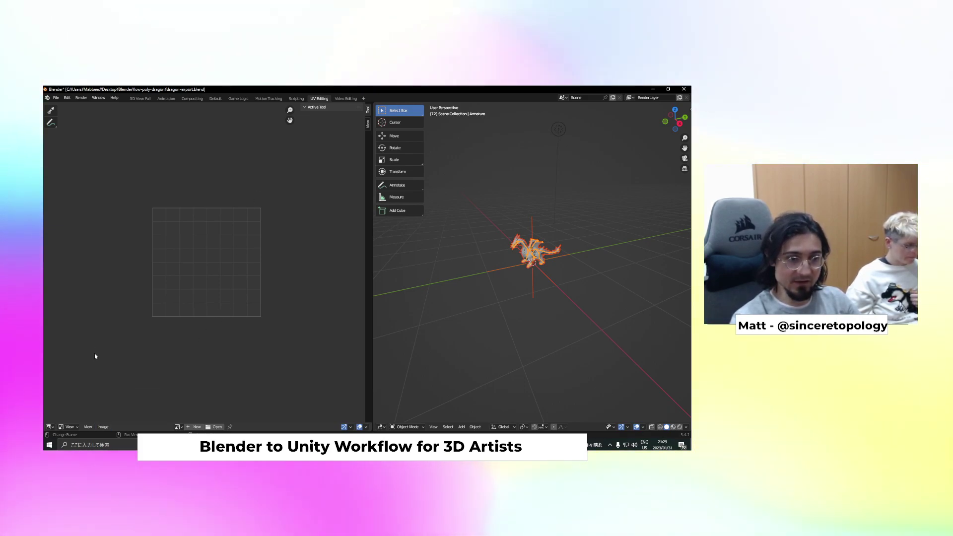
pyautogui.click(55, 97)
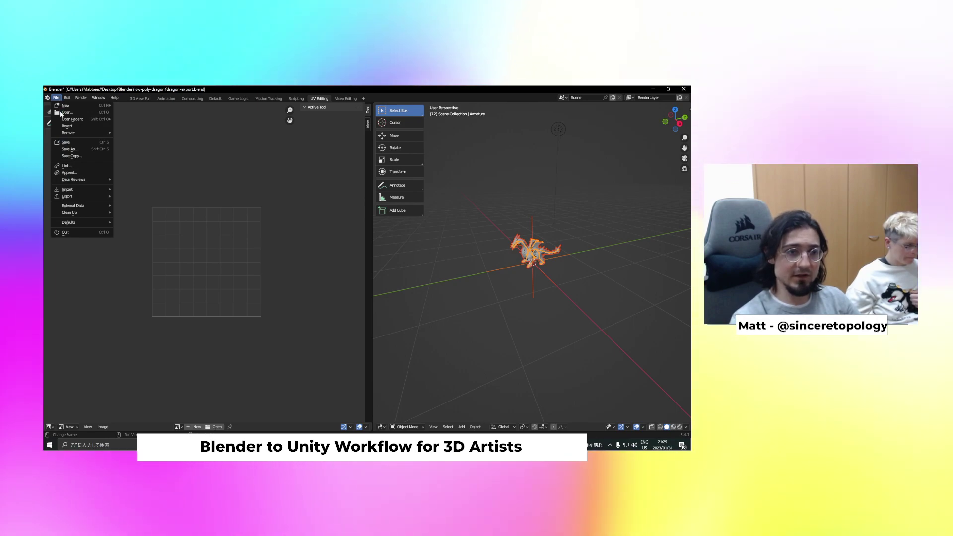
pyautogui.moveTo(90, 205)
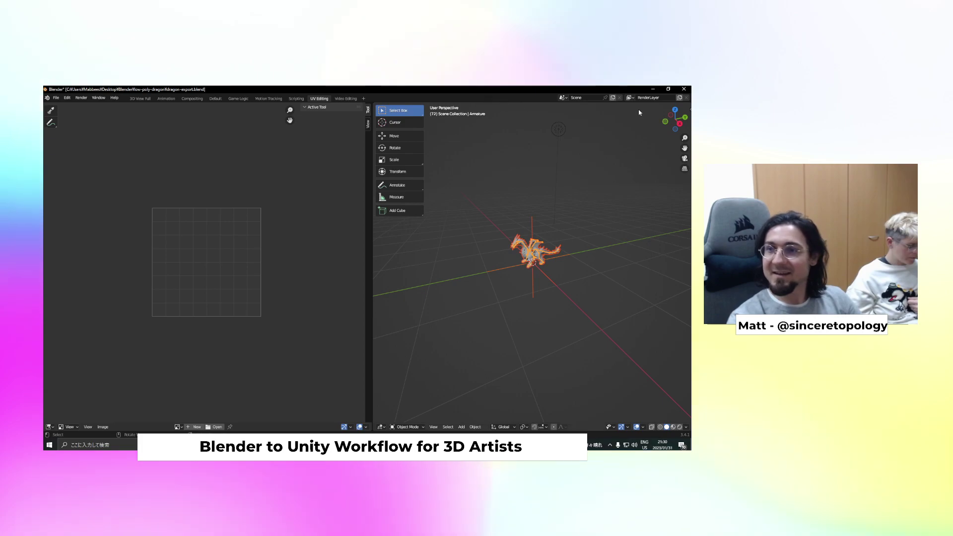
pyautogui.moveTo(594, 89)
pyautogui.mouseDown()
pyautogui.moveTo(579, 132)
pyautogui.moveTo(591, 86)
pyautogui.mouseUp()
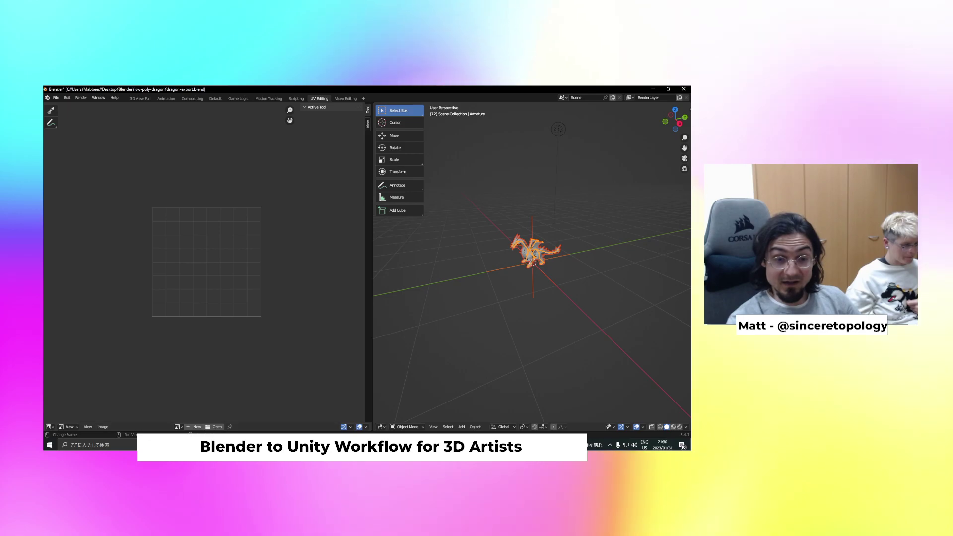
# Open the Blender to Unity Checklist document in the browser and review the items to complete before exporting from Blender
pyautogui.moveTo(233, 445)
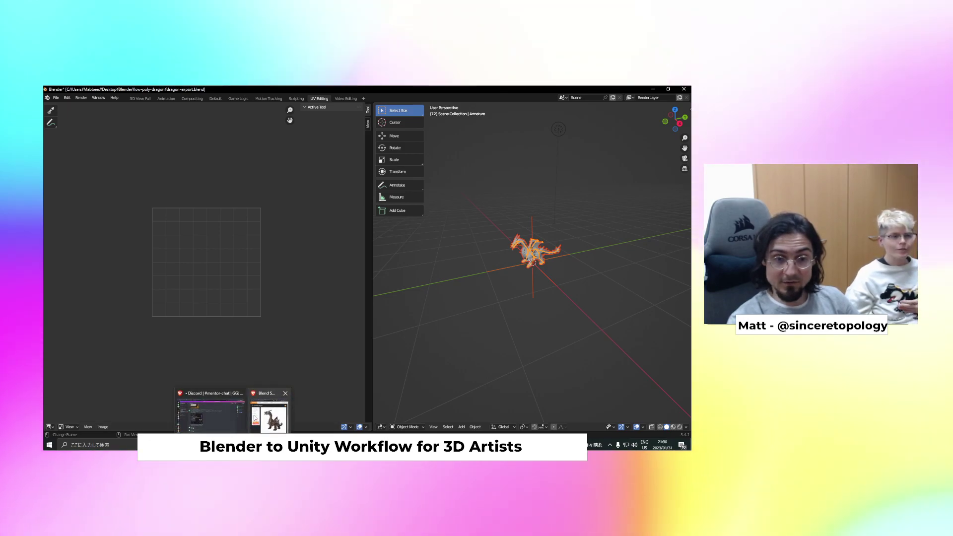
pyautogui.click(255, 418)
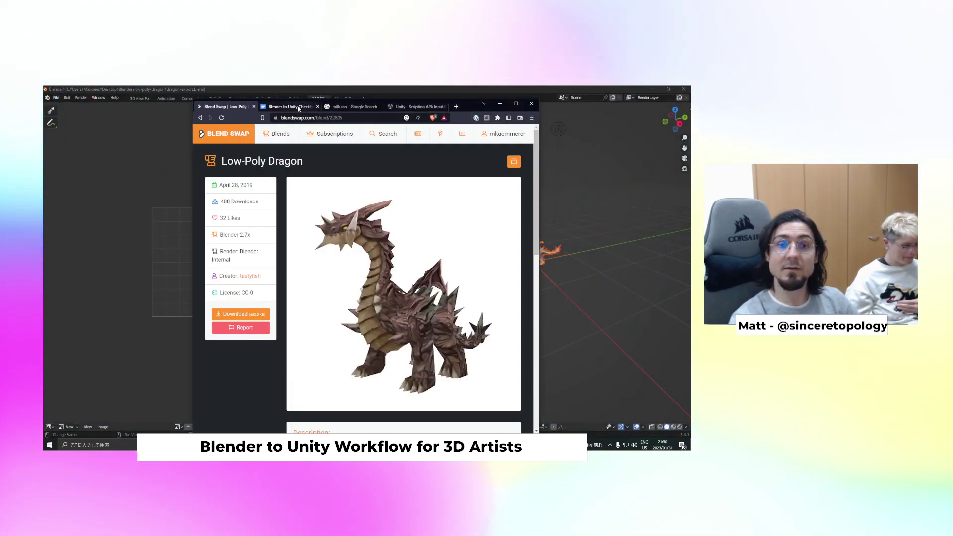
pyautogui.click(293, 106)
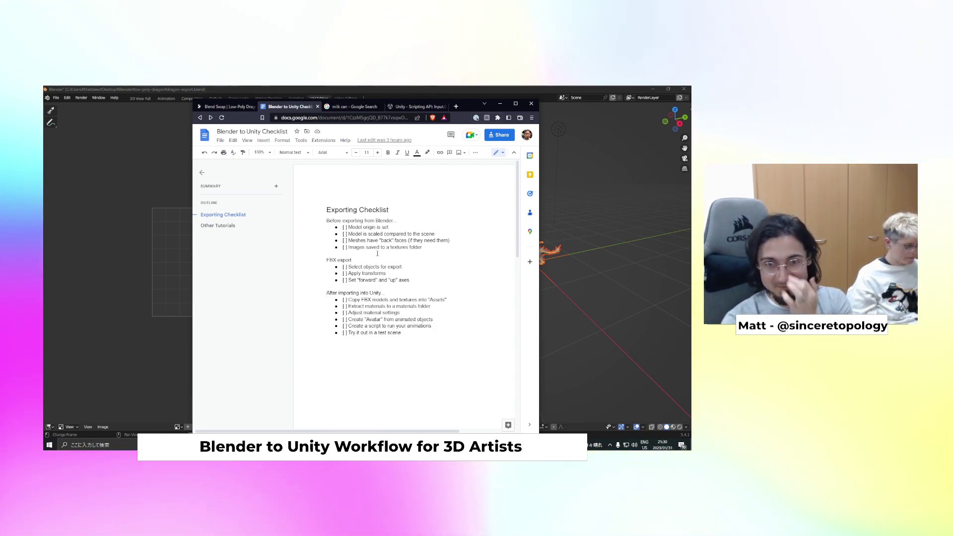
pyautogui.moveTo(347, 226); pyautogui.dragTo(342, 226)
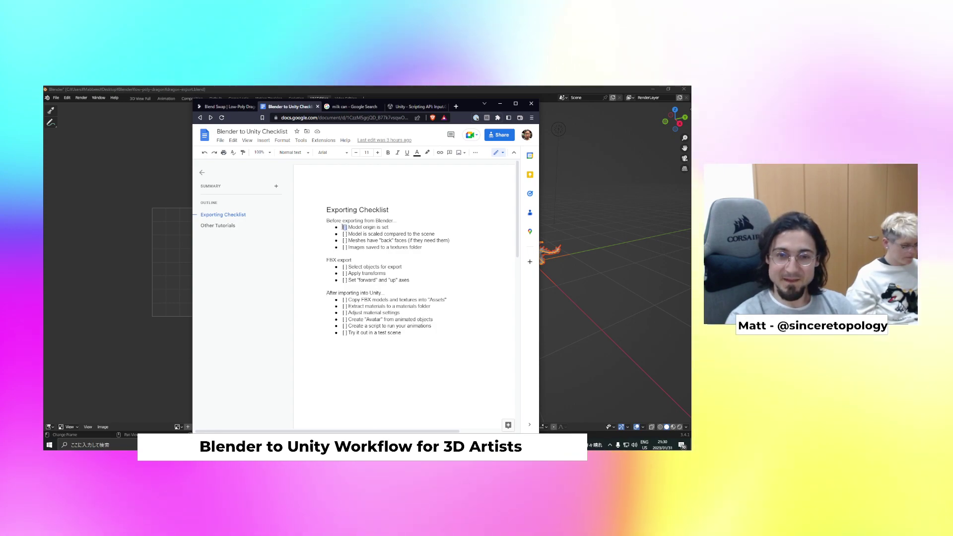
pyautogui.click(384, 256)
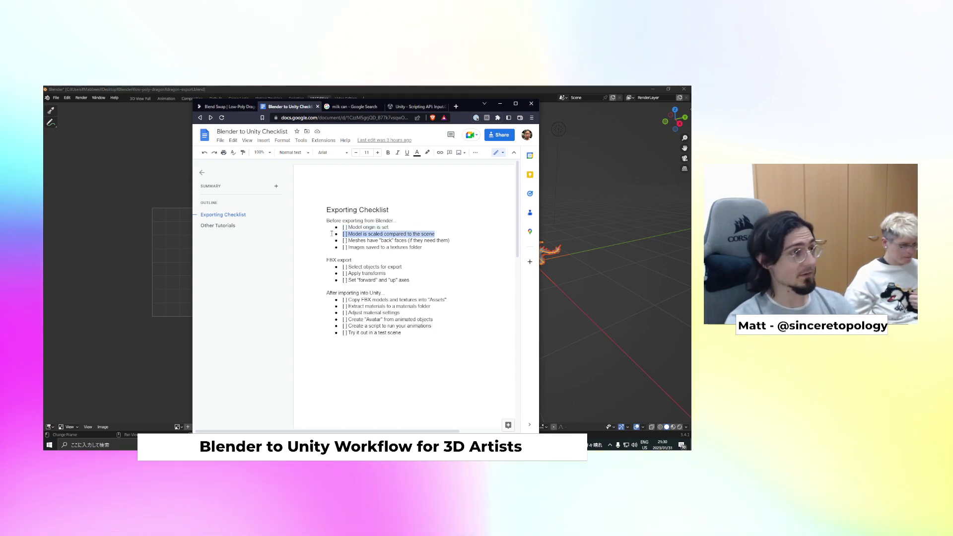
pyautogui.click(425, 260)
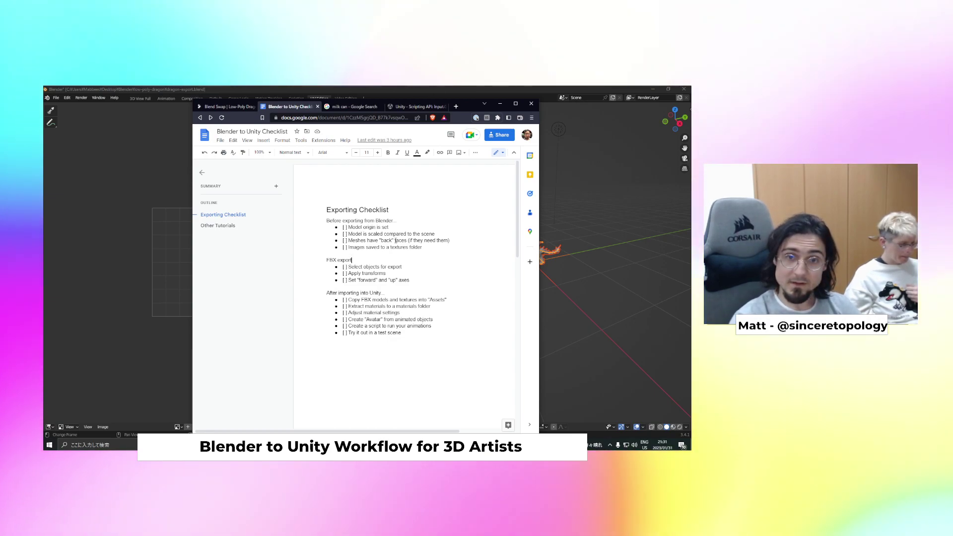
pyautogui.click(426, 247)
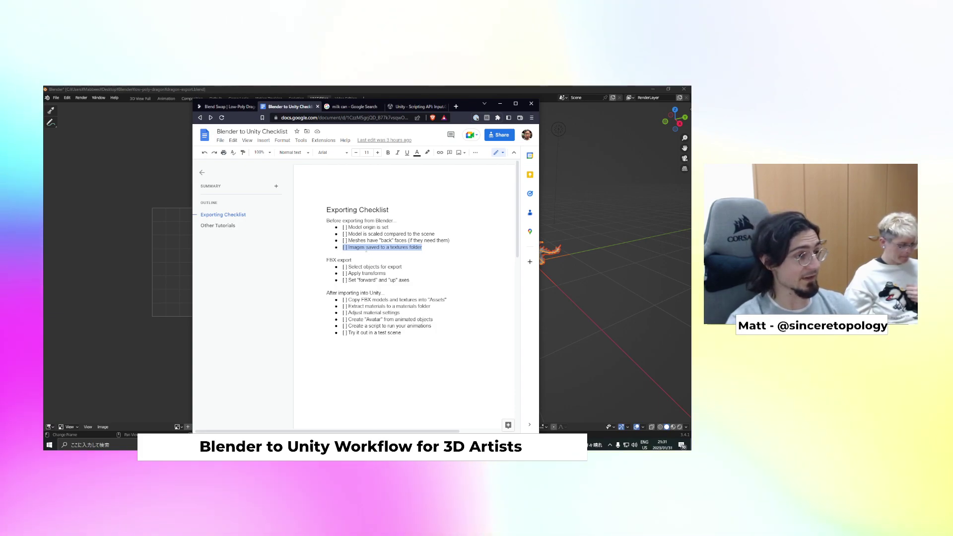
pyautogui.click(380, 258)
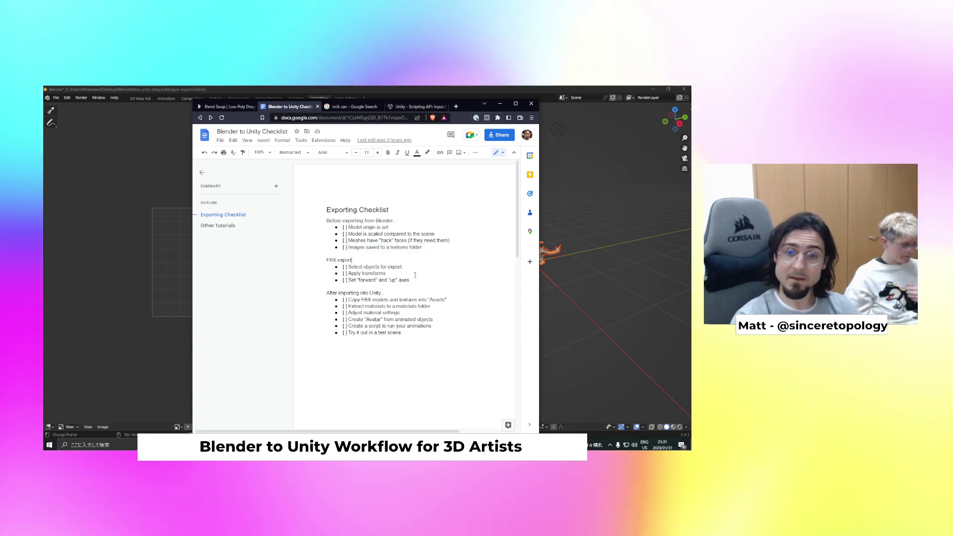
# Review the FBX export items of the checklist, from selecting objects to setting the forward and up axes
pyautogui.moveTo(425, 280); pyautogui.dragTo(338, 267)
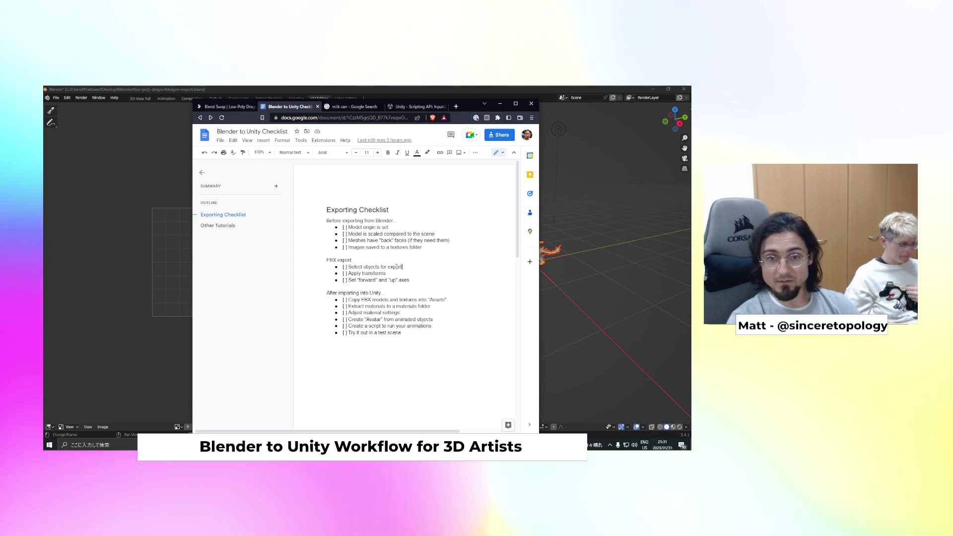
pyautogui.tripleClick(403, 267)
pyautogui.moveTo(389, 273); pyautogui.dragTo(338, 278)
pyautogui.click(419, 274)
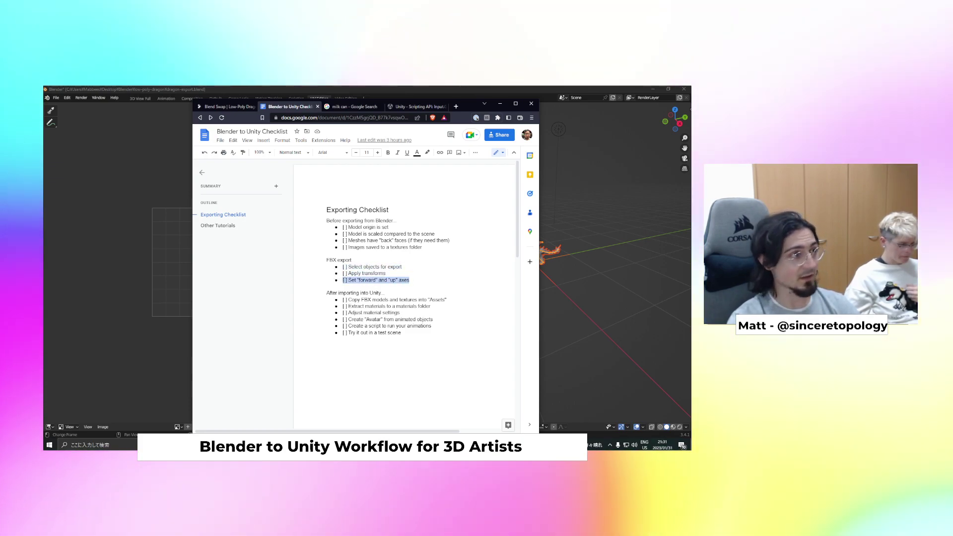
pyautogui.click(422, 273)
# Review the checklist items for after importing into Unity, highlighting material extraction, material settings, Avatar creation and the test scene
pyautogui.scroll(-1, 422, 273)
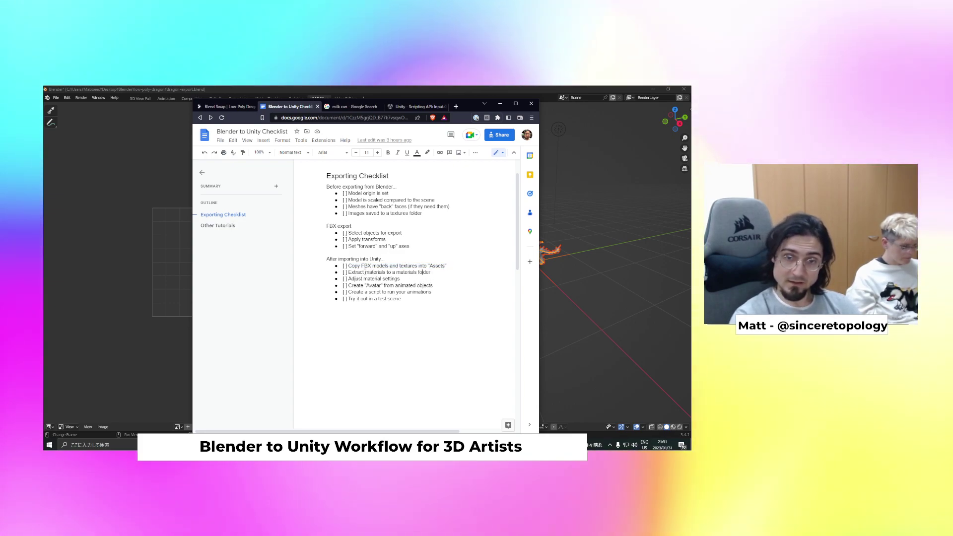
pyautogui.tripleClick(421, 272)
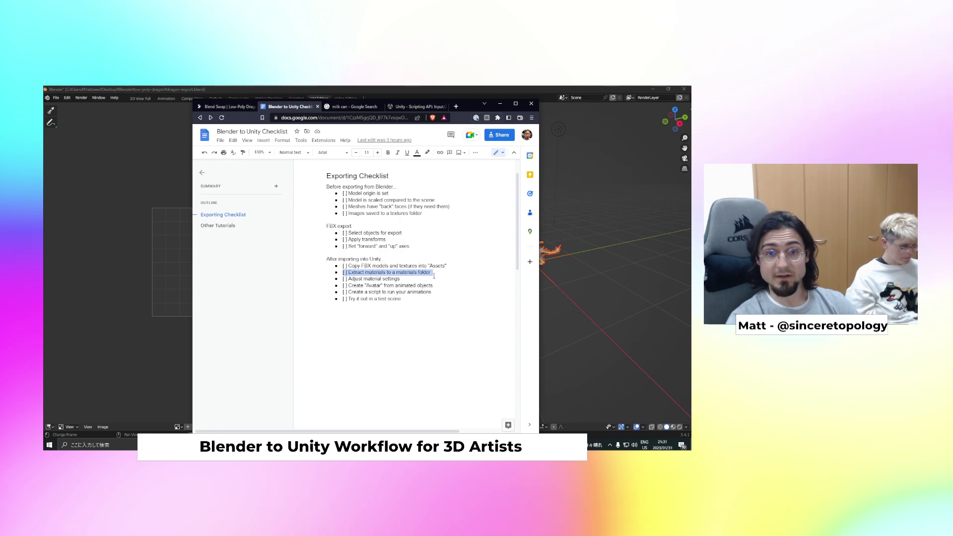
pyautogui.moveTo(400, 279); pyautogui.dragTo(349, 277)
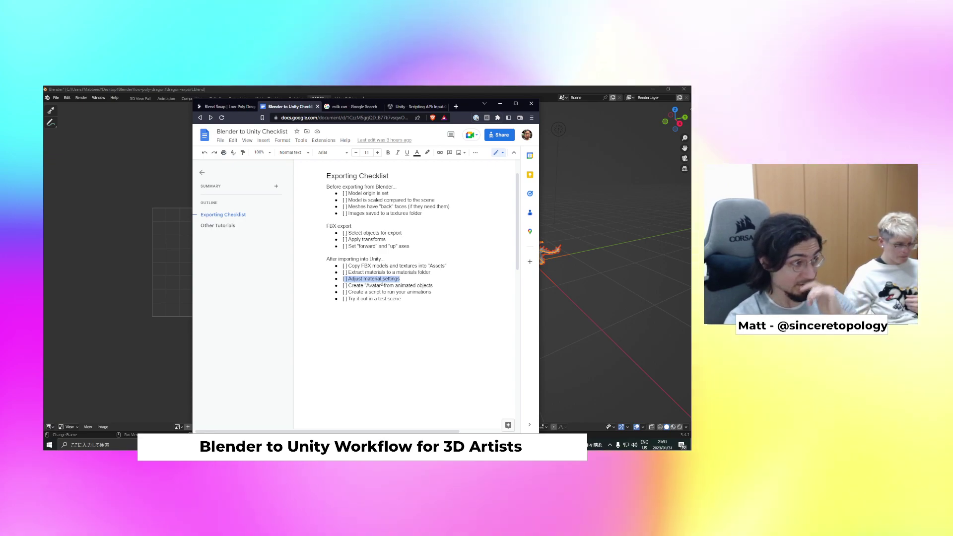
pyautogui.click(409, 297)
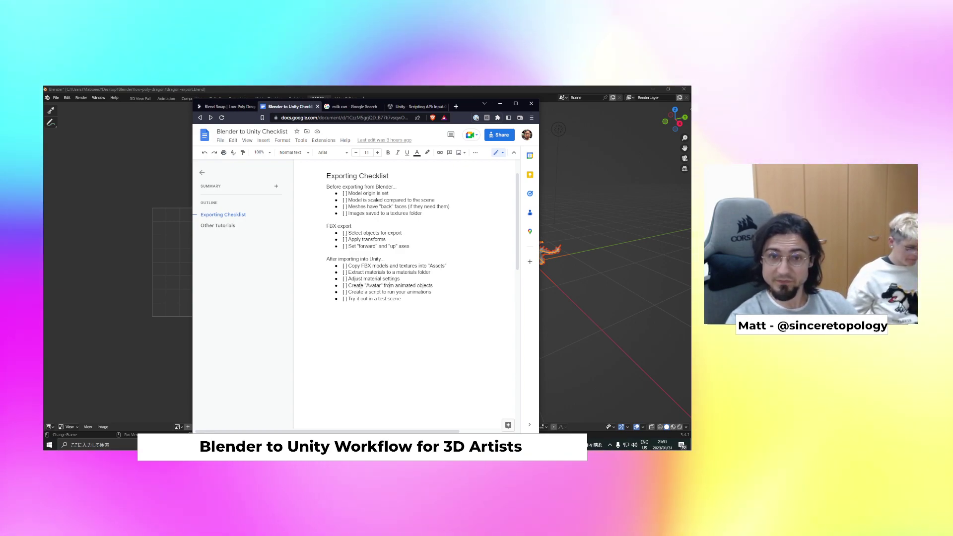
pyautogui.tripleClick(442, 284)
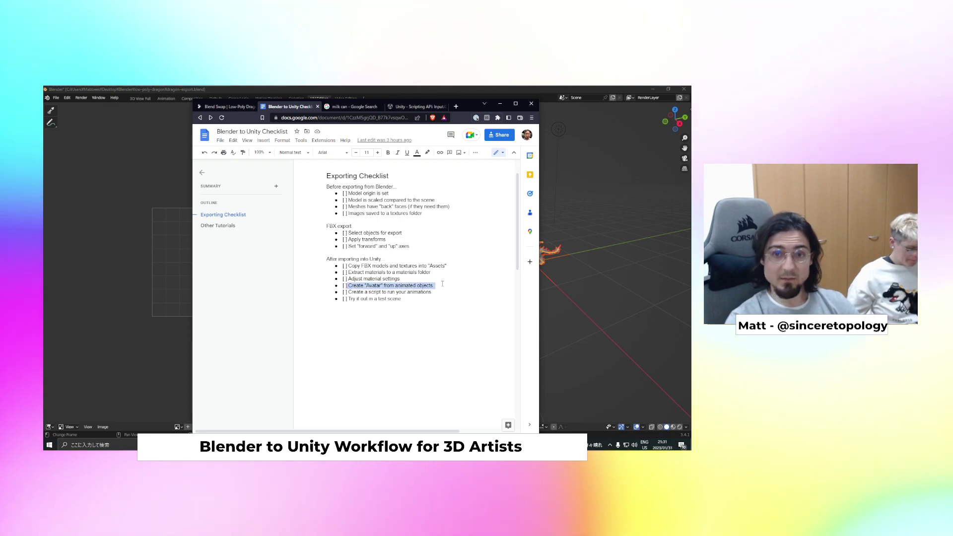
pyautogui.click(370, 286)
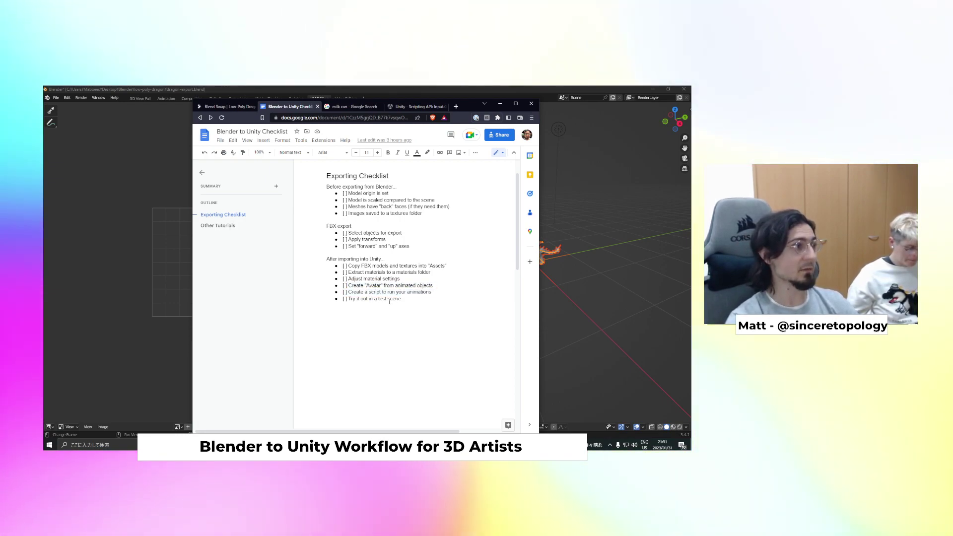
pyautogui.tripleClick(349, 298)
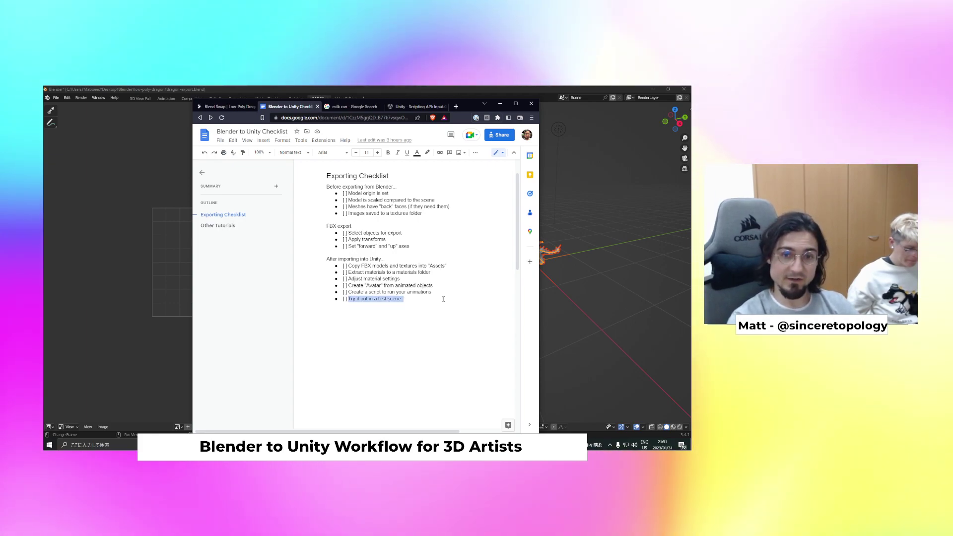
pyautogui.click(379, 305)
# Look through the Other Tutorials section of the document with its list of YouTube channel links
pyautogui.scroll(-5, 412, 316)
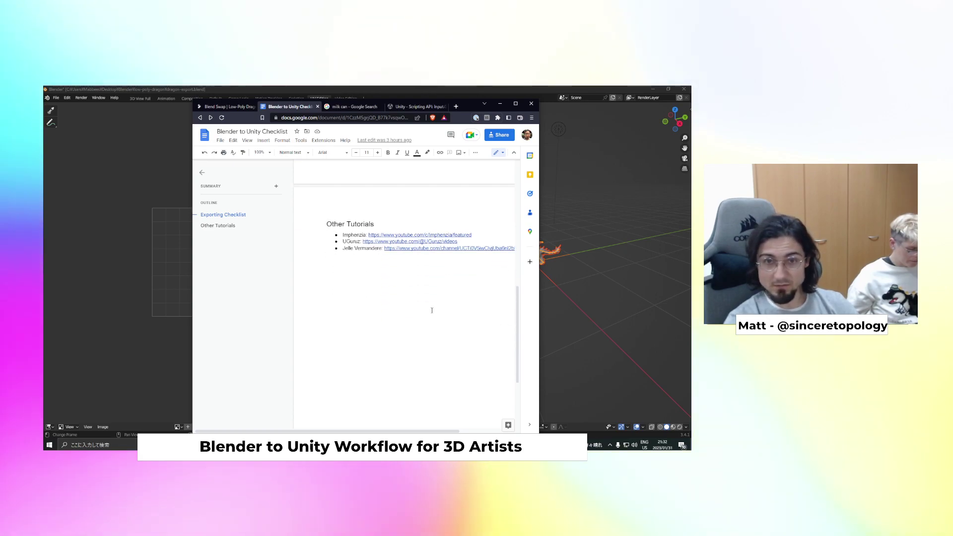
pyautogui.scroll(1, 432, 310)
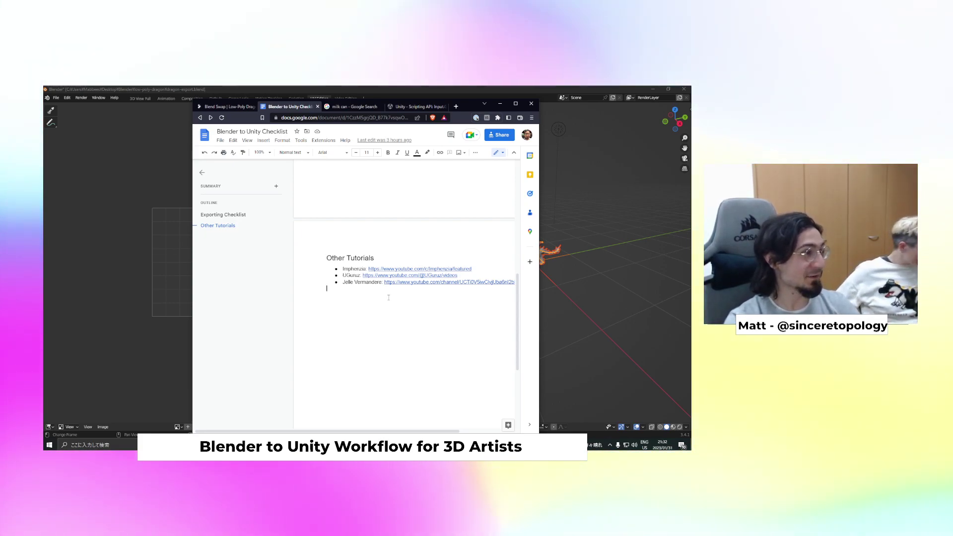
pyautogui.doubleClick(349, 275)
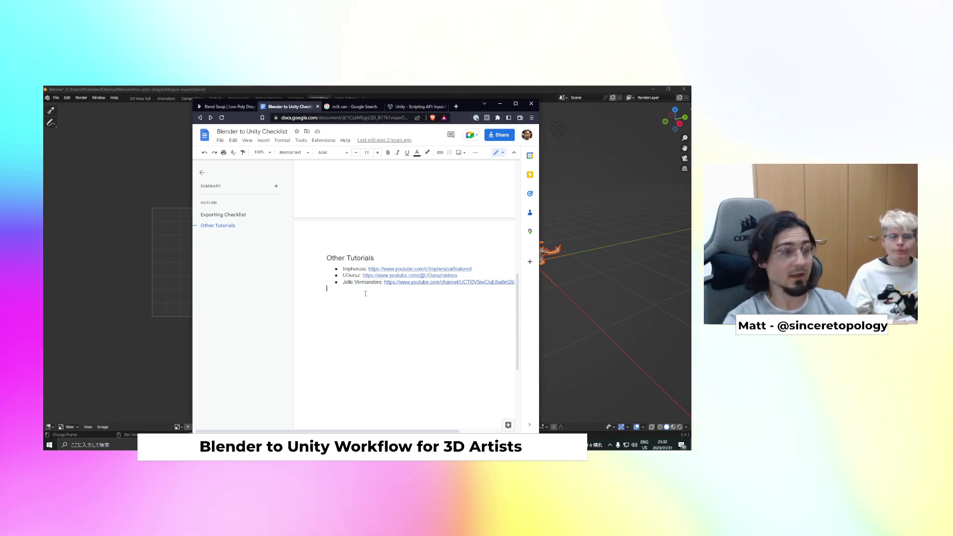
pyautogui.click(381, 291)
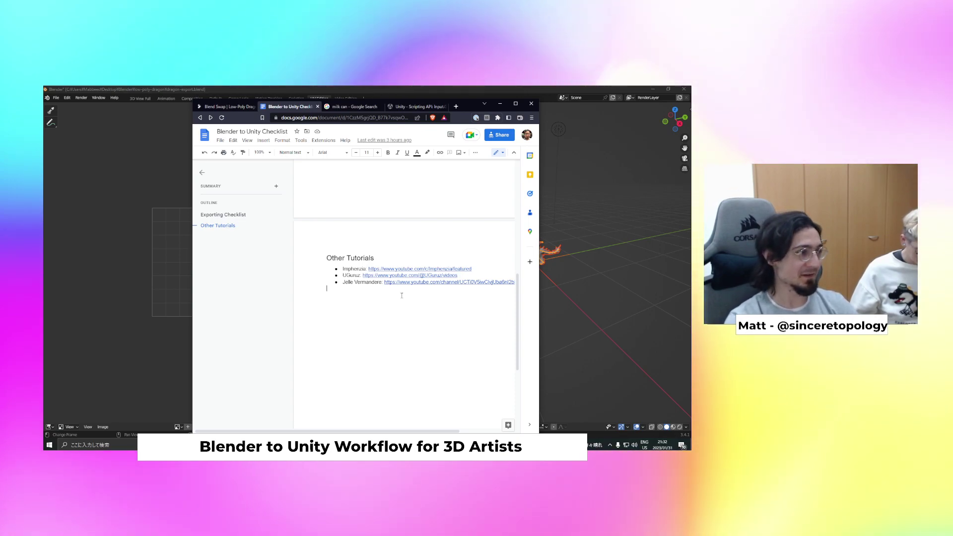
pyautogui.scroll(3, 403, 298)
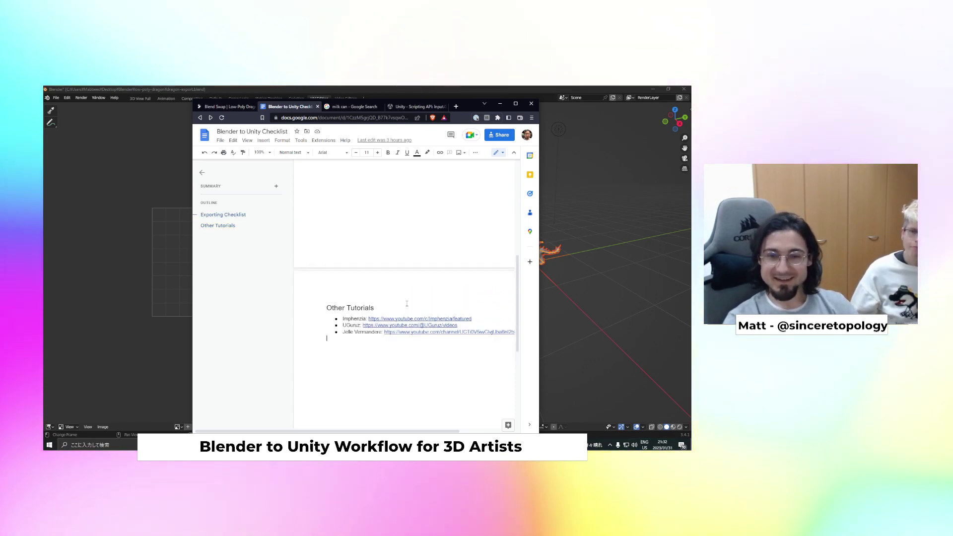